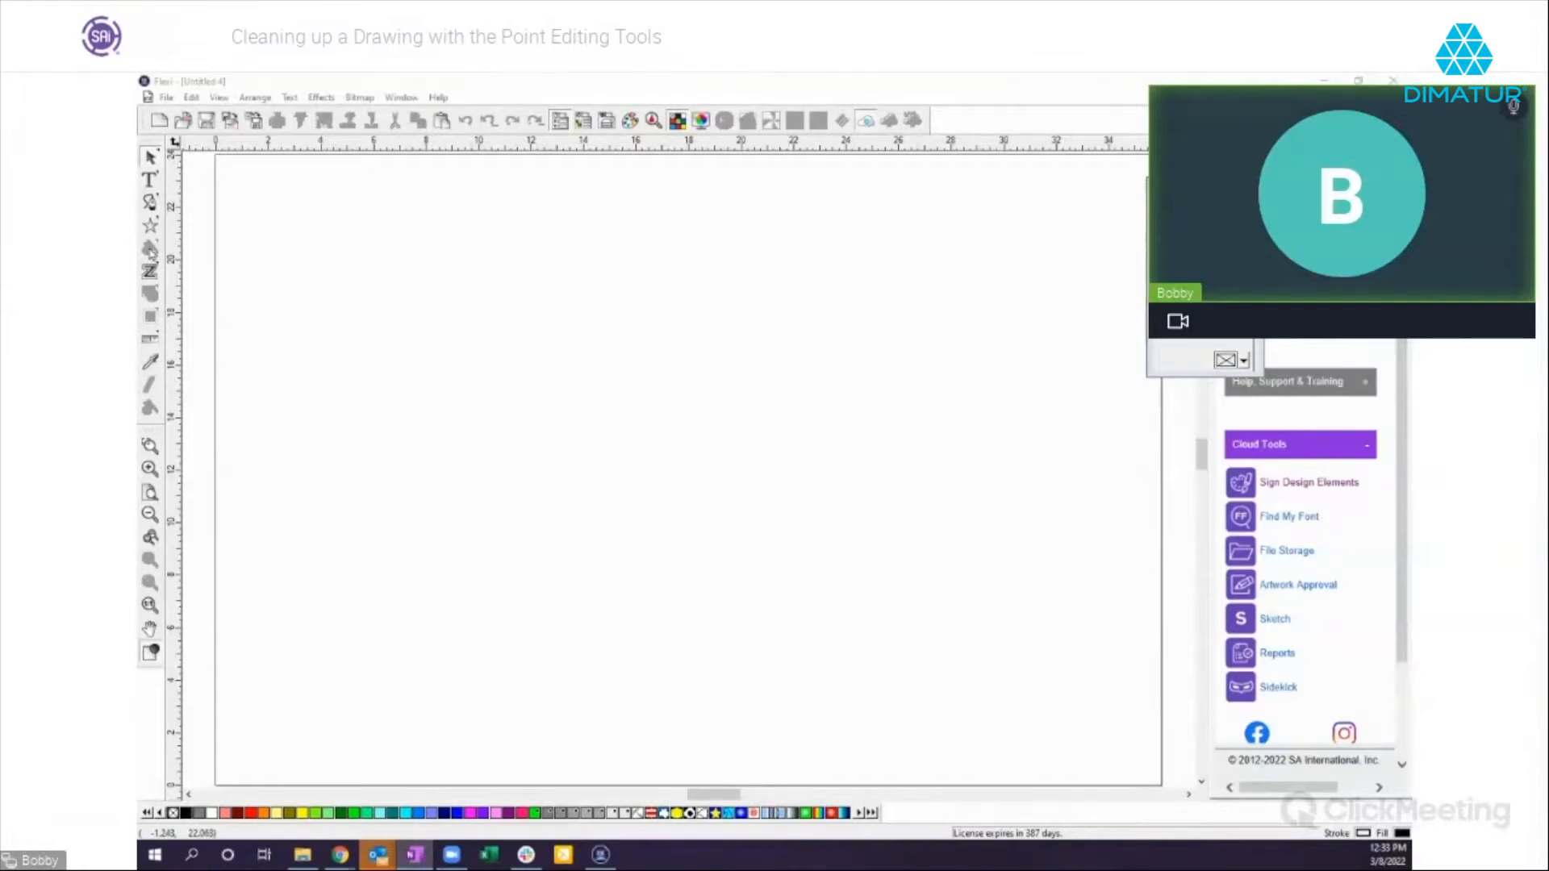
Step: Detach the path editing tools as a floating Path Edit toolbar and dock it directly beneath the standard toolbar
left_click(150, 251)
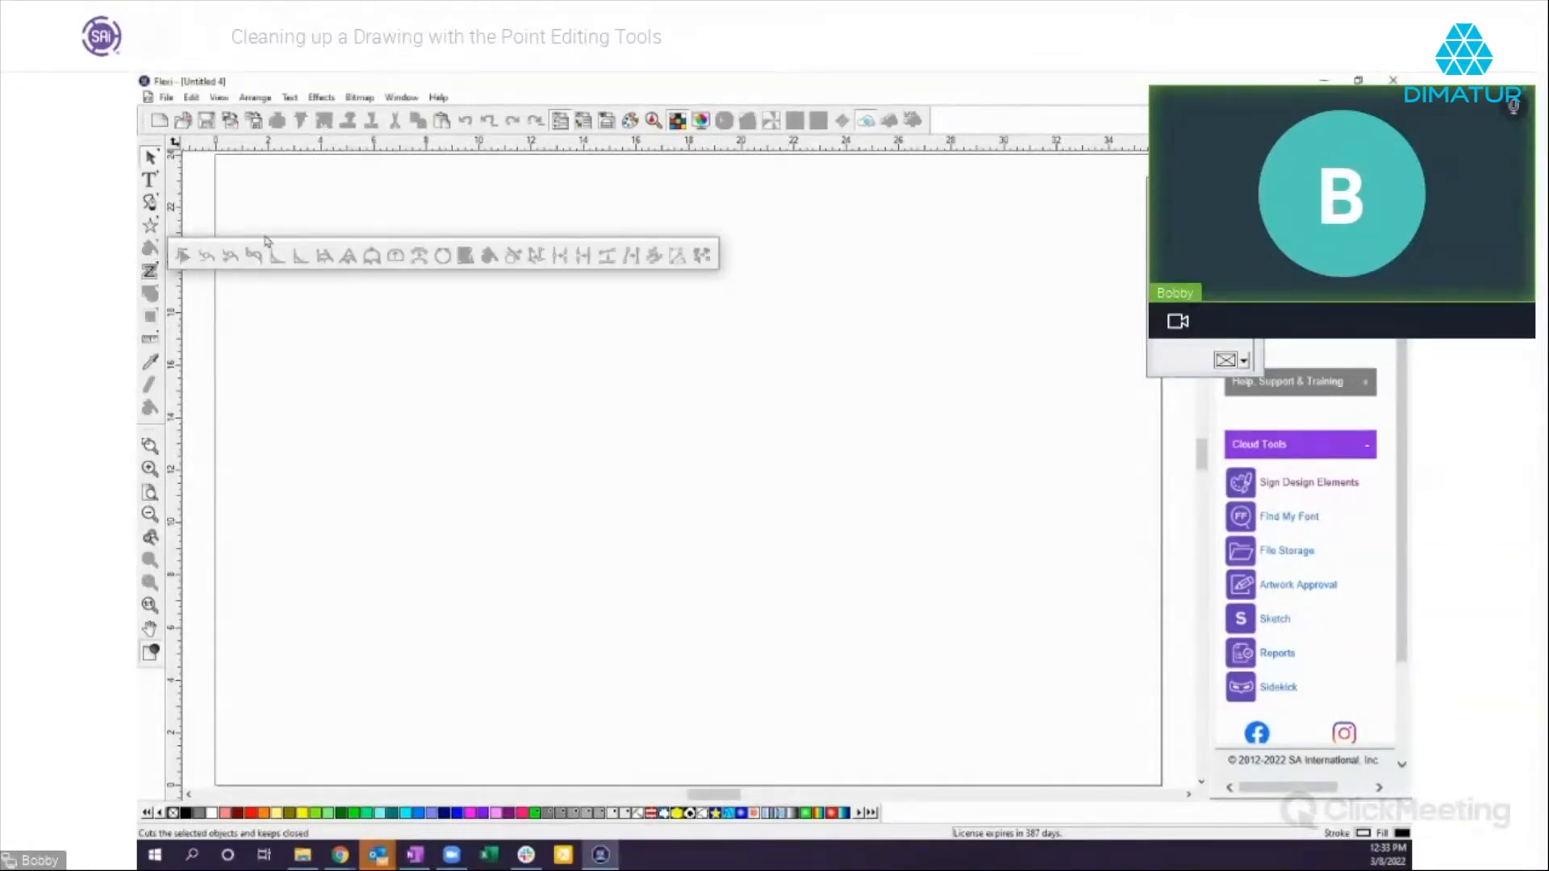
left_click_drag(391, 194, 439, 176)
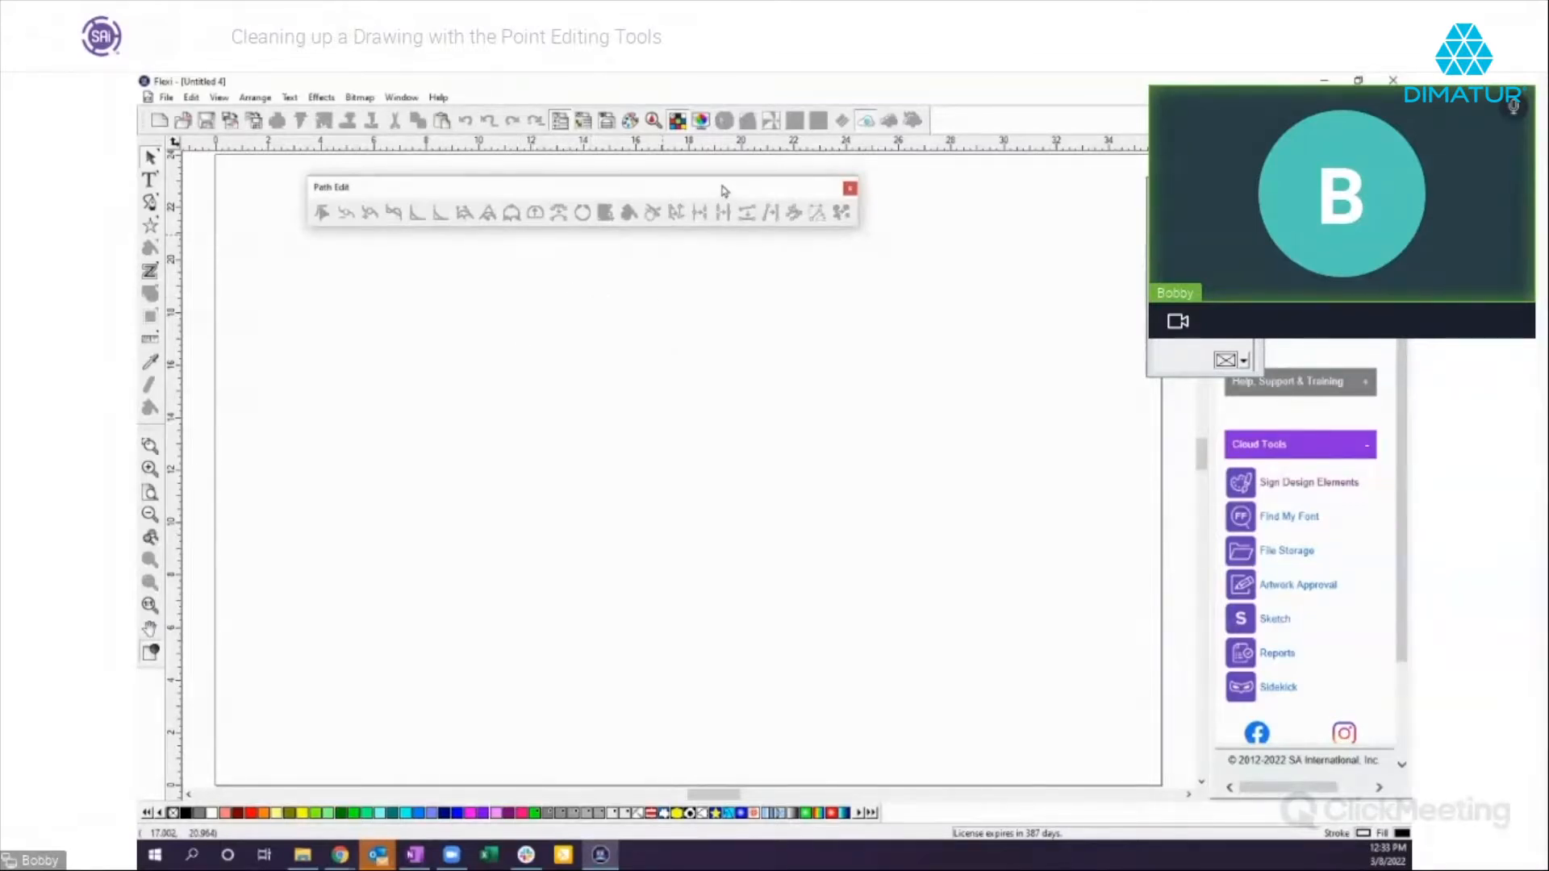
left_click_drag(565, 139, 544, 121)
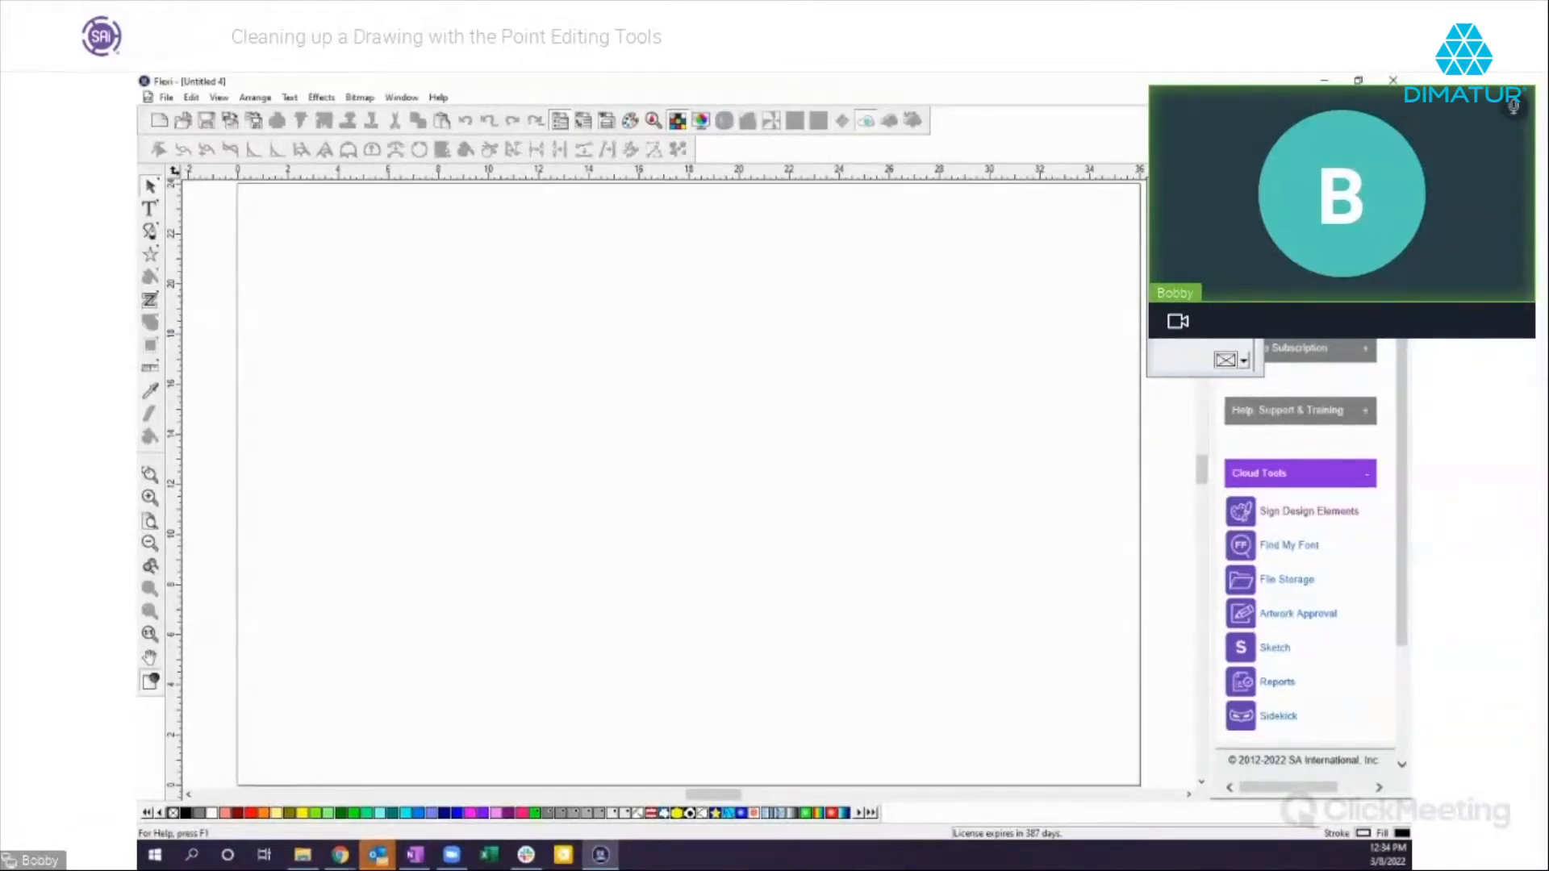
Step: Bring the ship bitmap from another window onto the page and inspect its smokestack edges up close
key("alt+Tab")
mouse_move(865, 343)
left_mouse_down()
mouse_move(589, 400)
mouse_move(617, 416)
left_mouse_up()
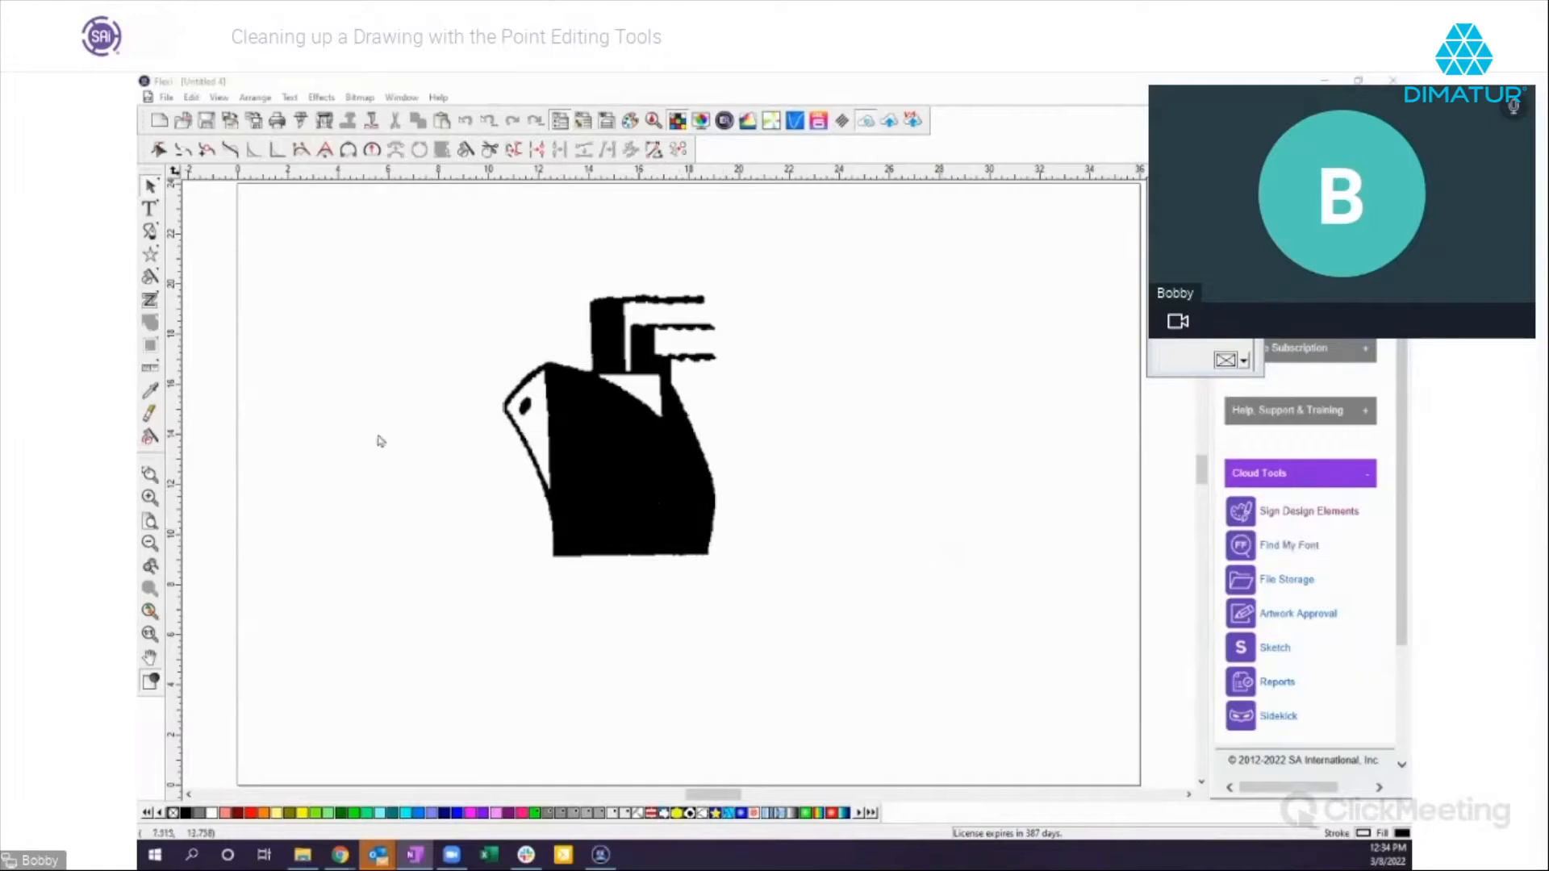
left_click(149, 474)
left_click_drag(590, 281, 754, 379)
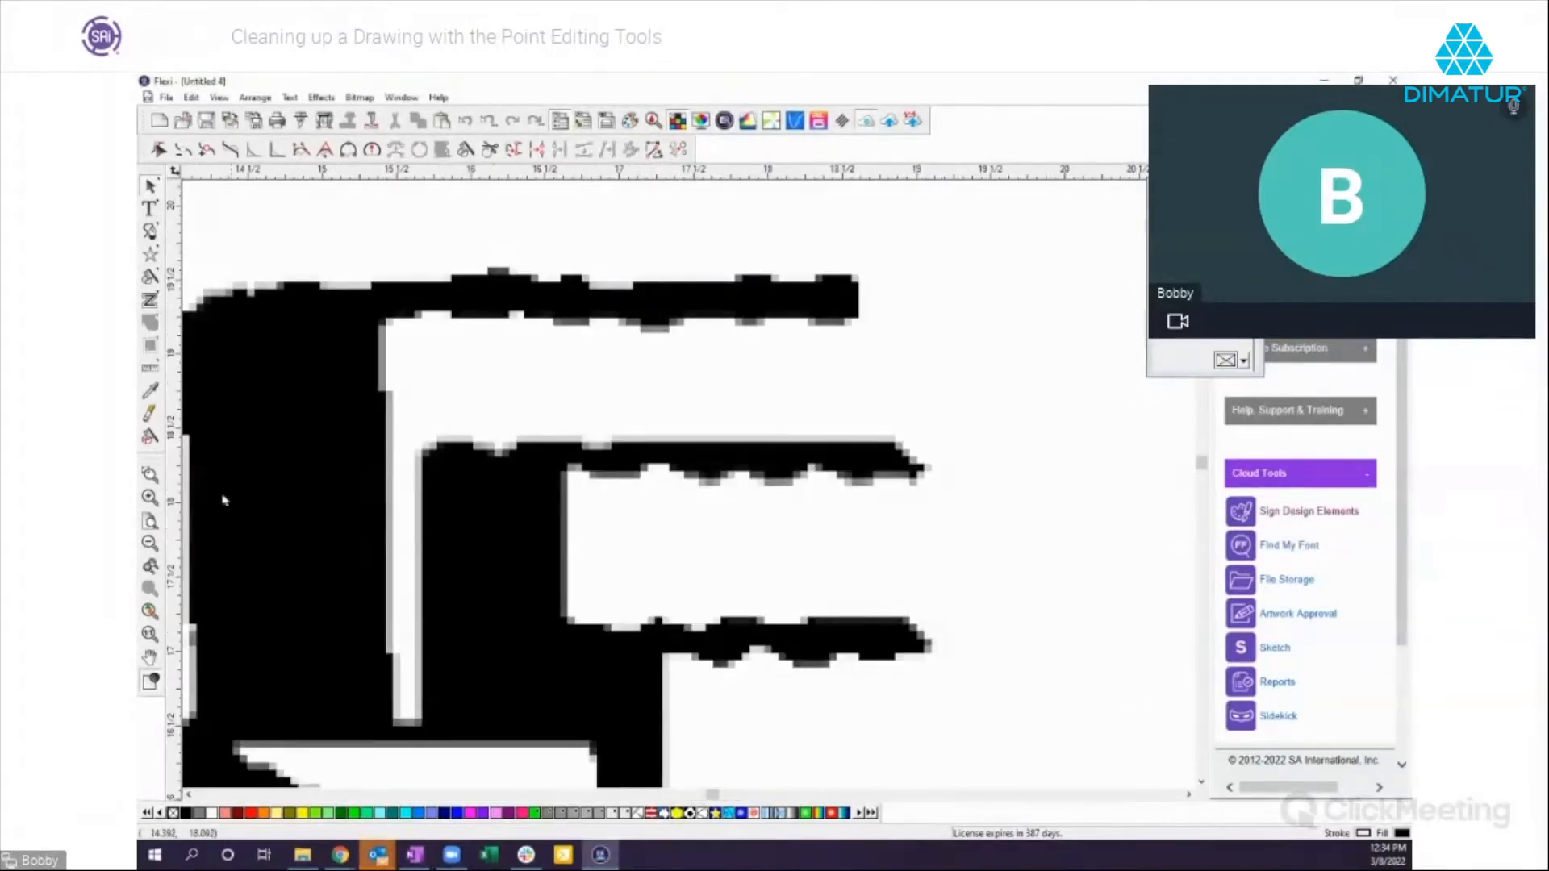
left_click(150, 542)
left_click(149, 542)
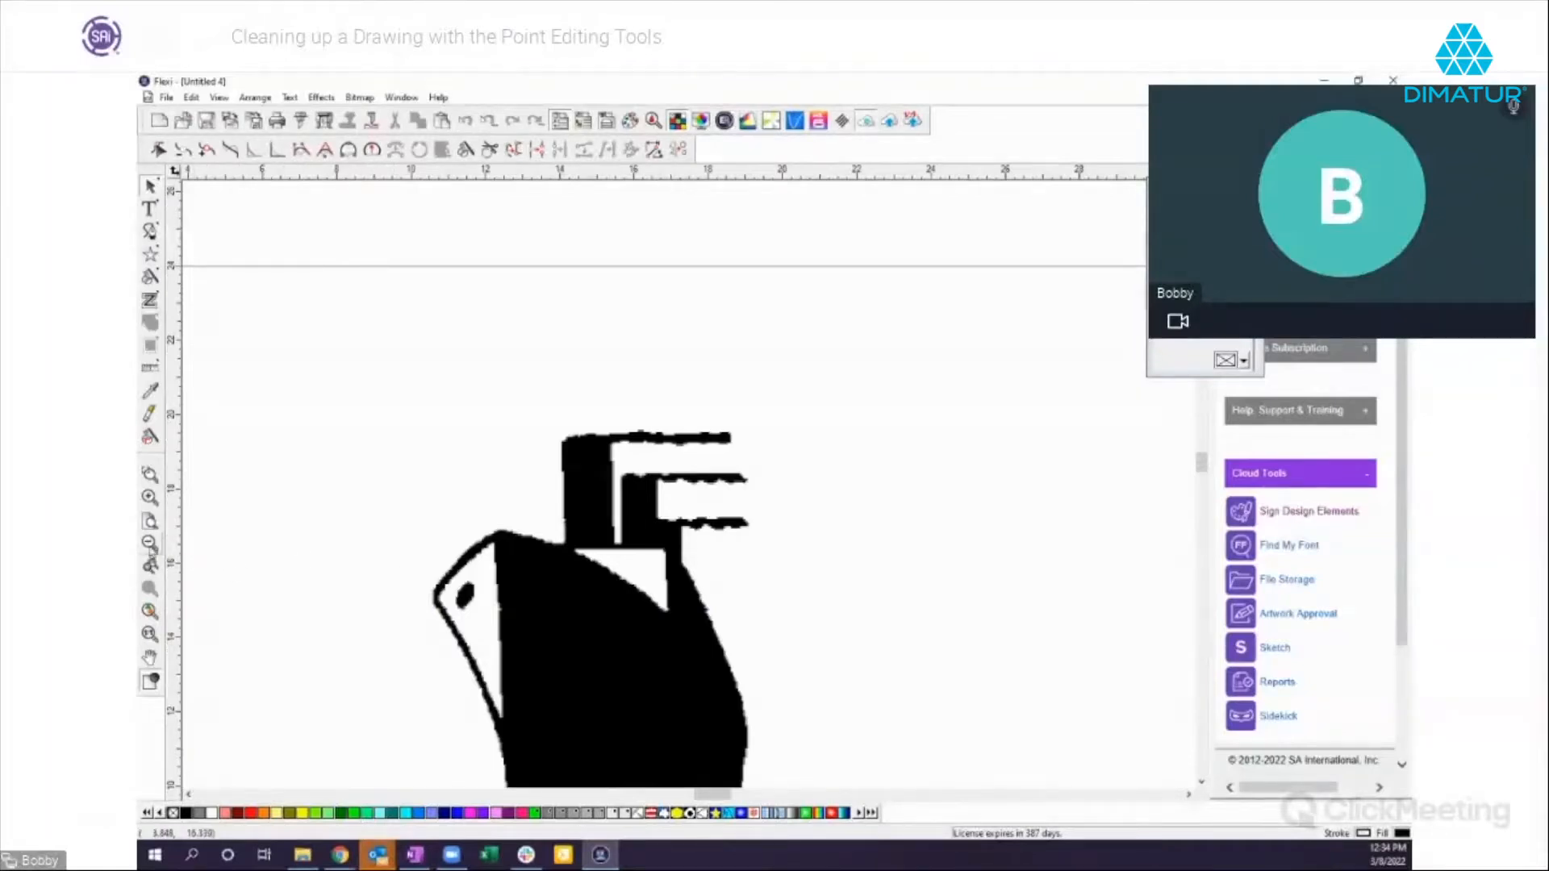
left_click(149, 542)
Step: Enlarge the ship bitmap proportionally to about 12 by 14 ruler units, keeping its upper-left corner in place
left_click(643, 605)
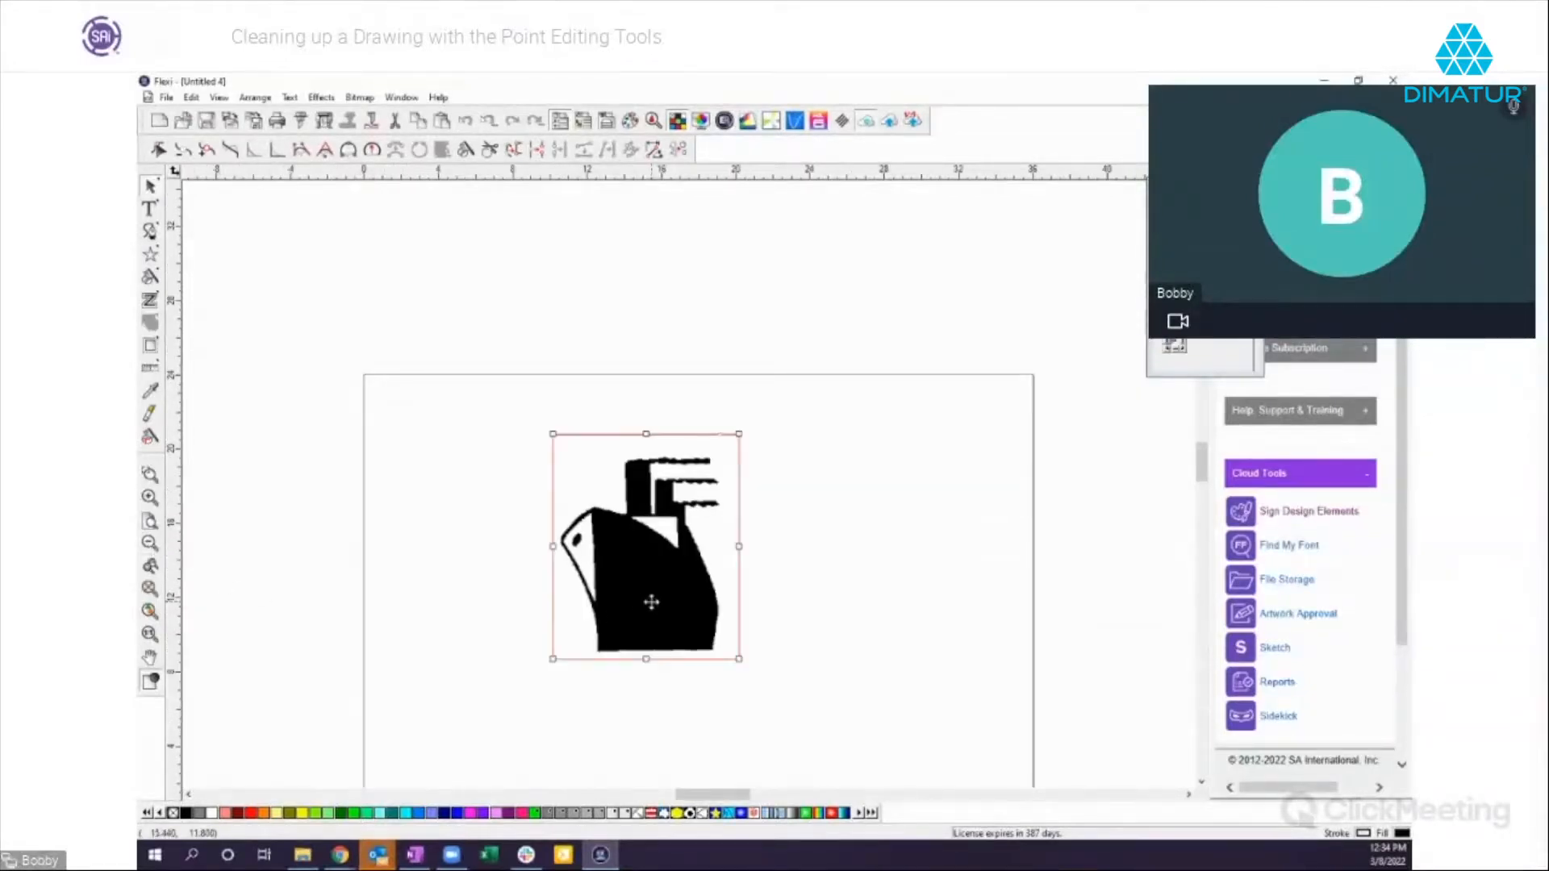
left_click_drag(742, 663, 761, 529)
scroll(1041, 615, "down", 2)
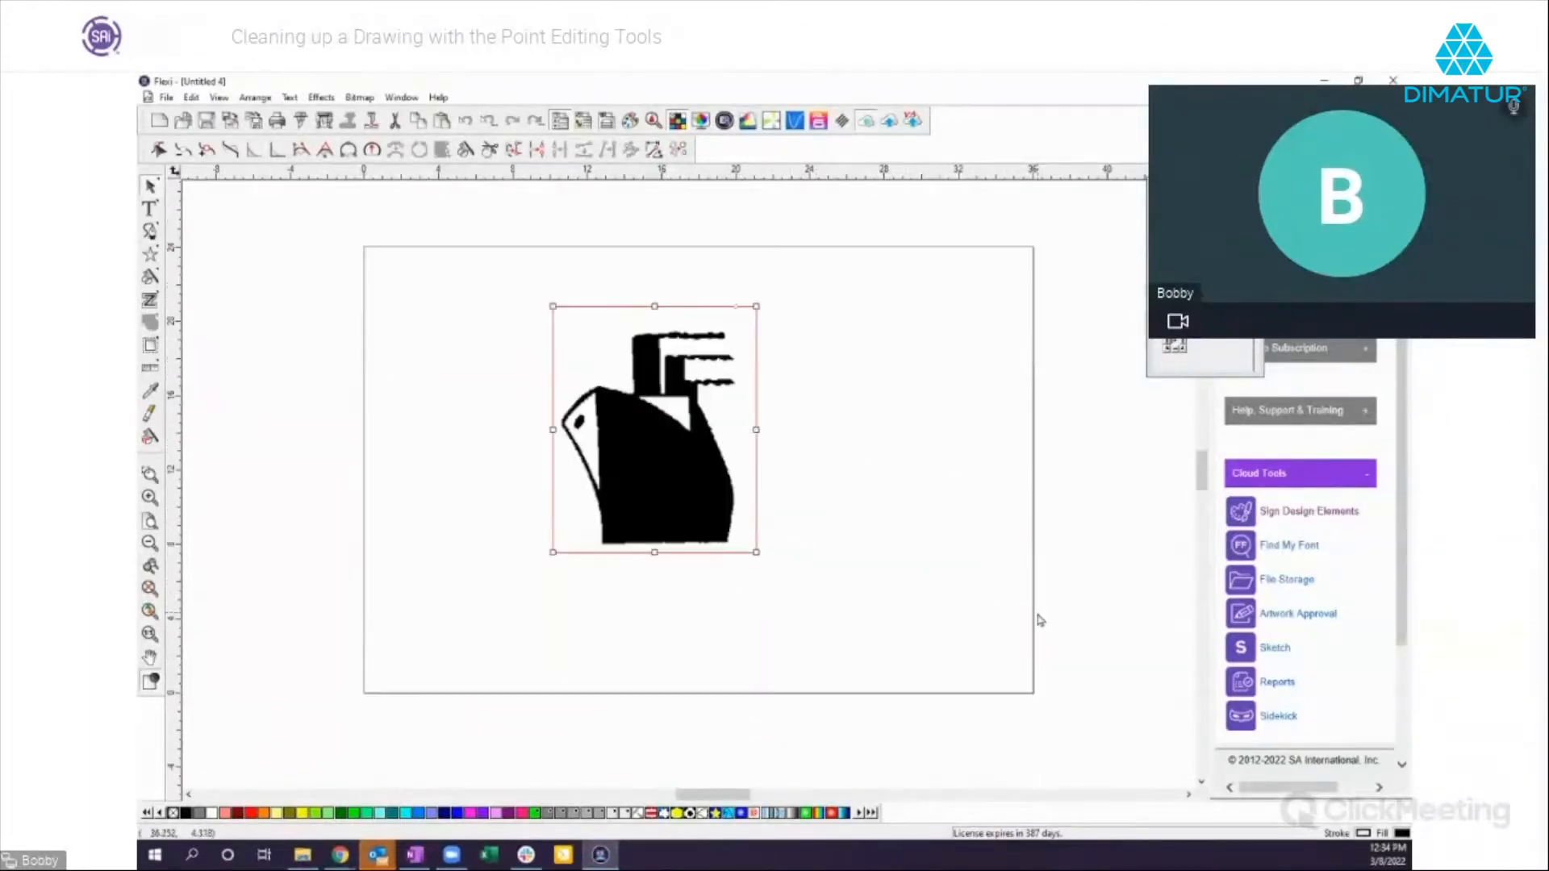
left_click_drag(756, 553, 771, 562)
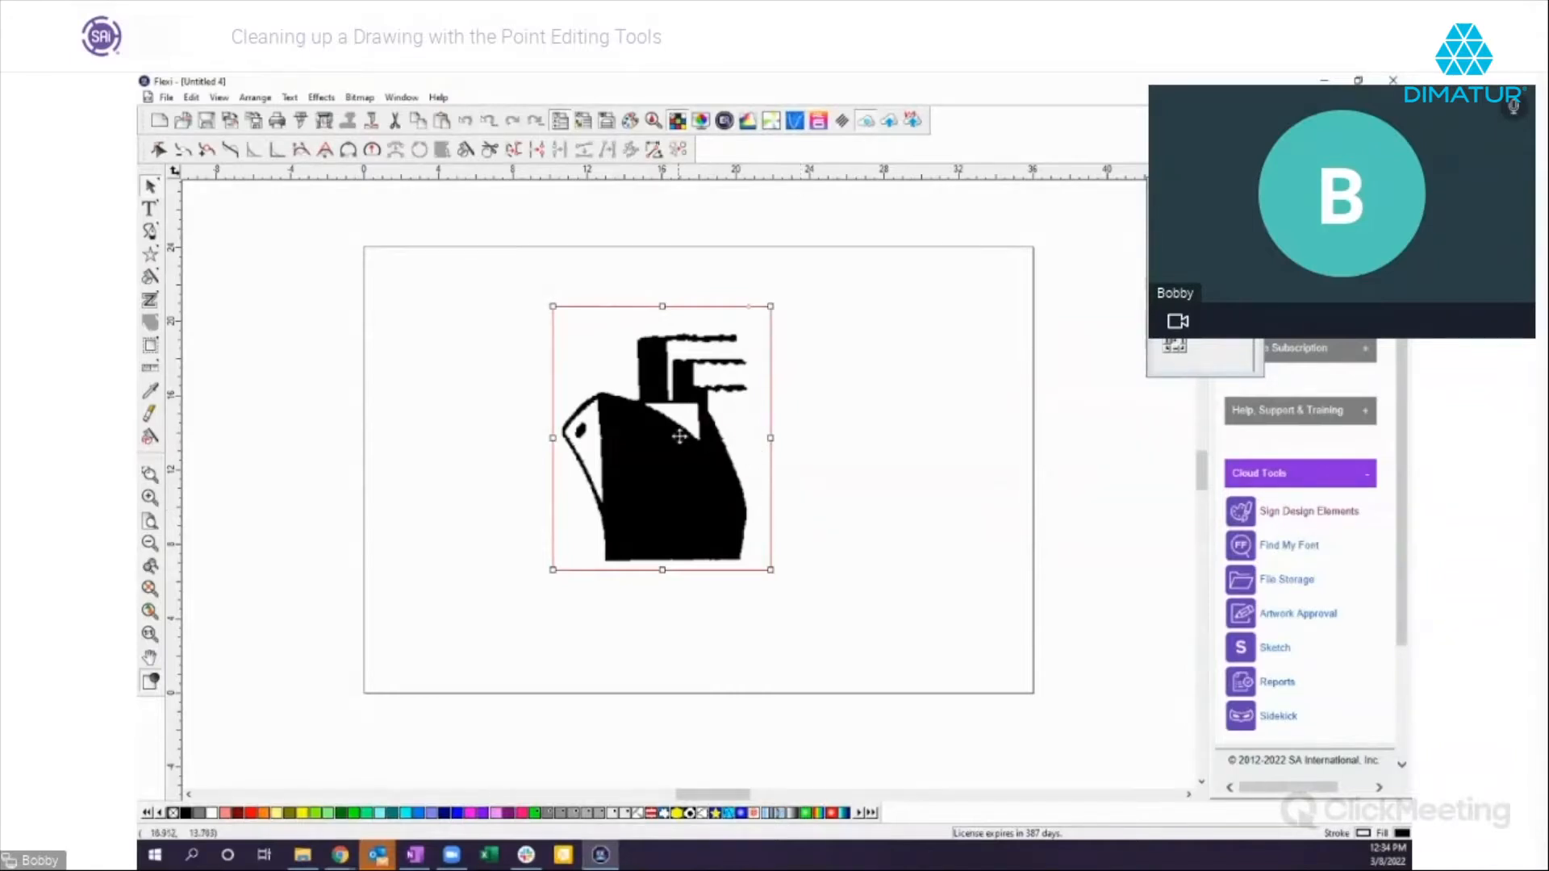
Step: Trace the ship bitmap into vector outlines and move the original bitmap beside them, toward the page's right edge
left_click(150, 300)
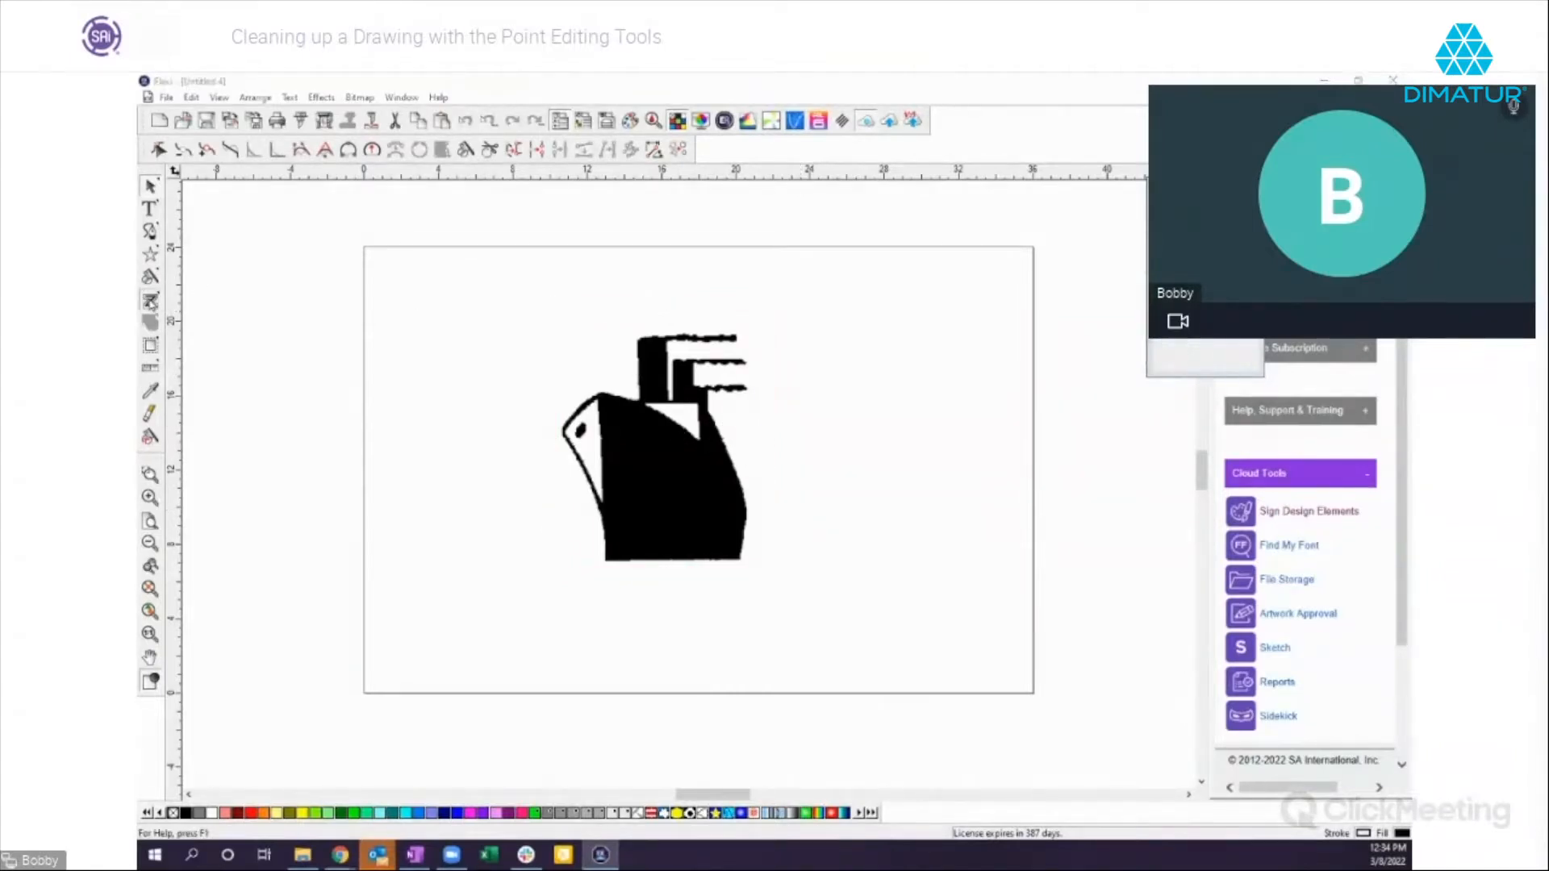
left_click_drag(517, 310, 861, 602)
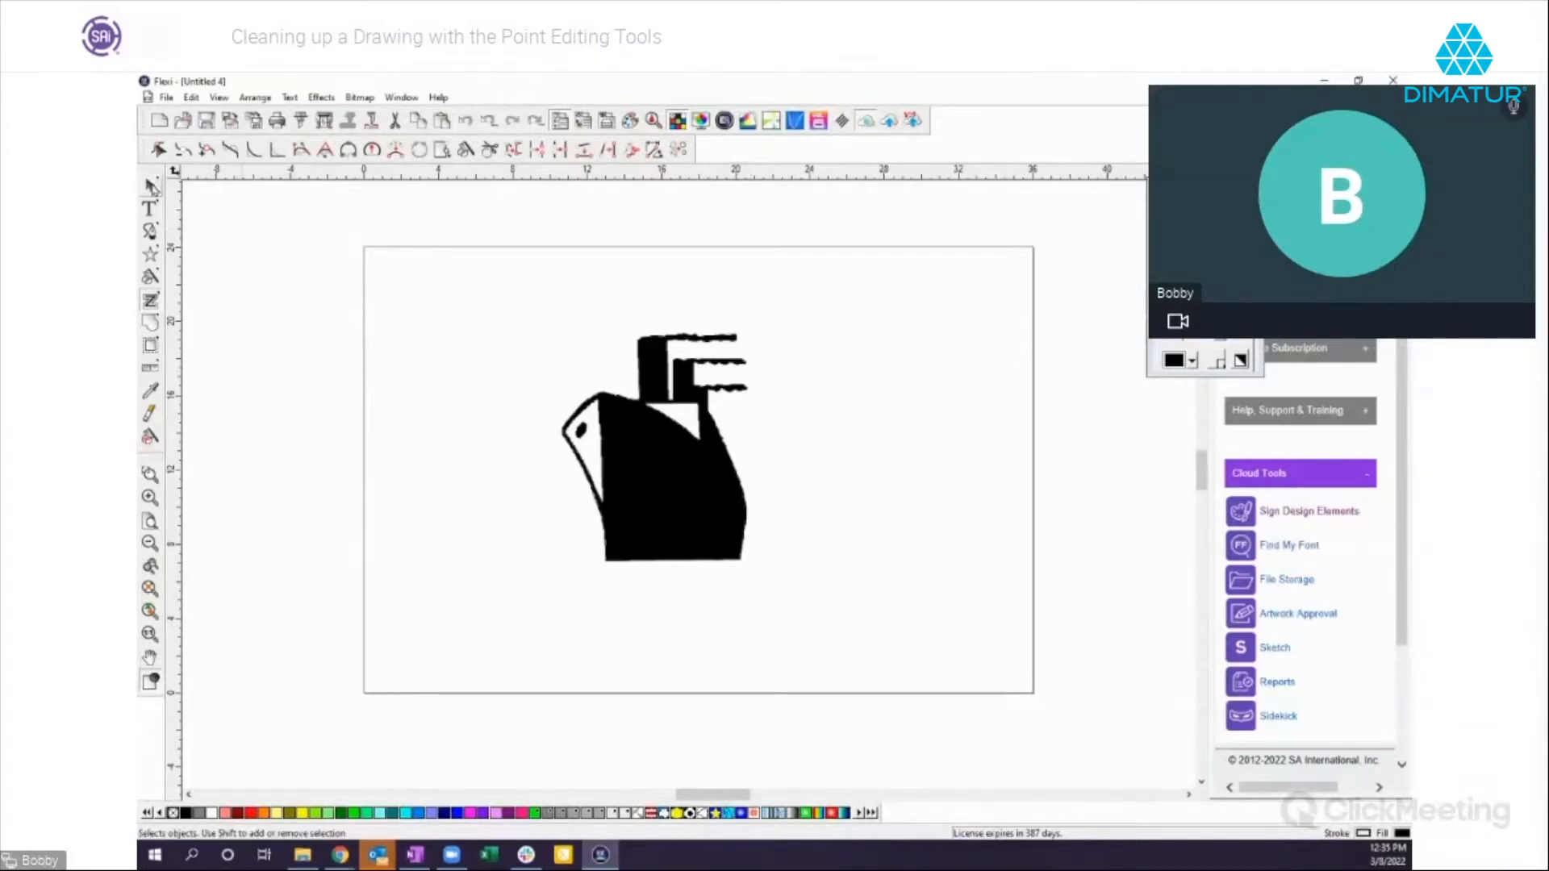
left_click(153, 187)
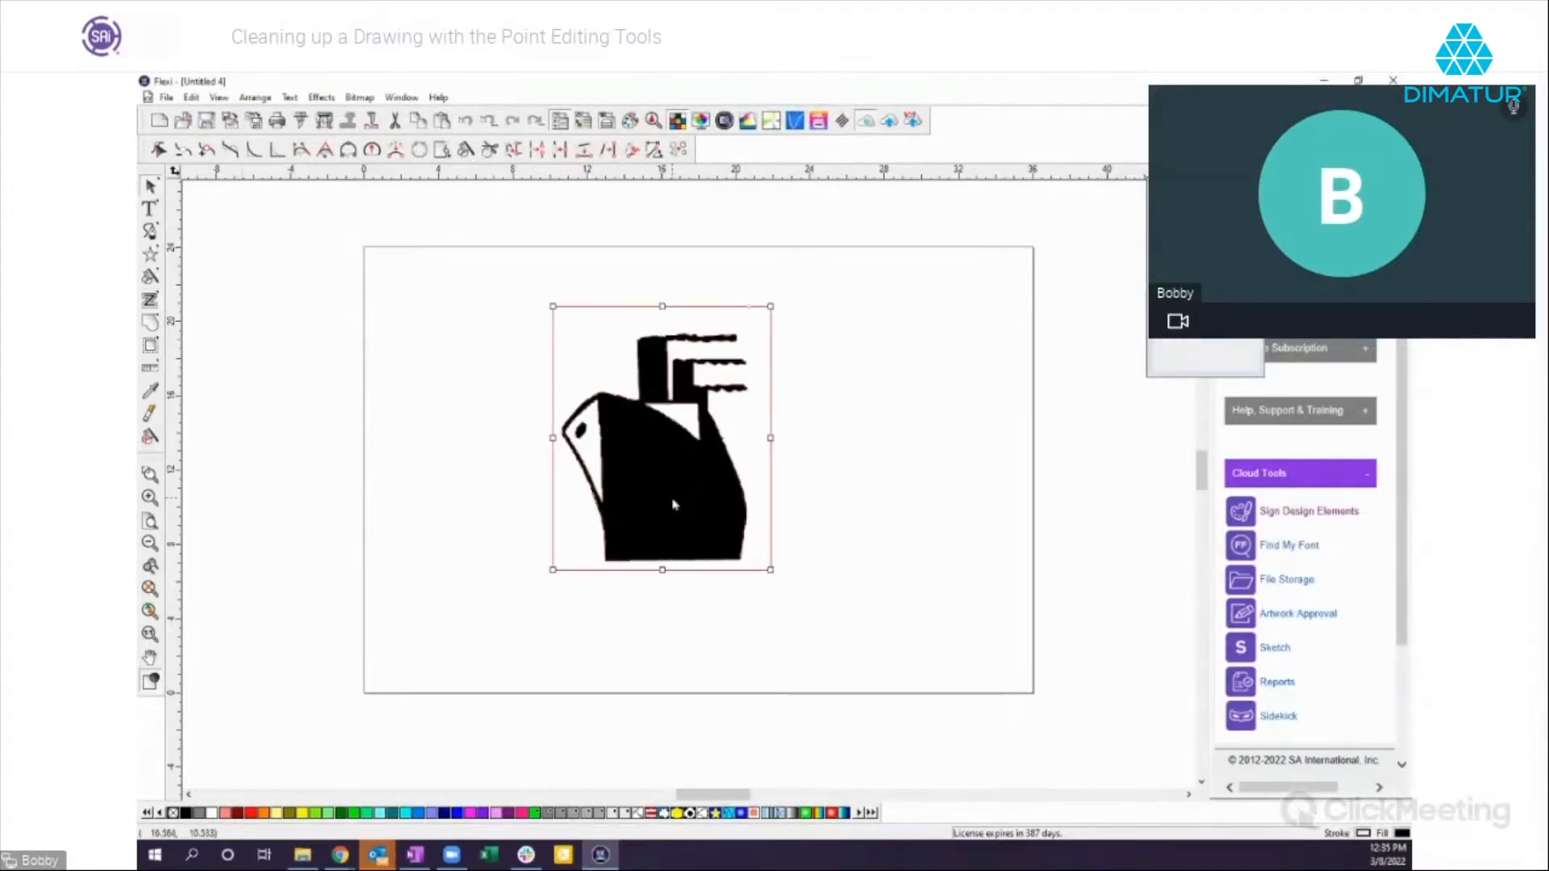
left_click_drag(676, 505, 924, 485)
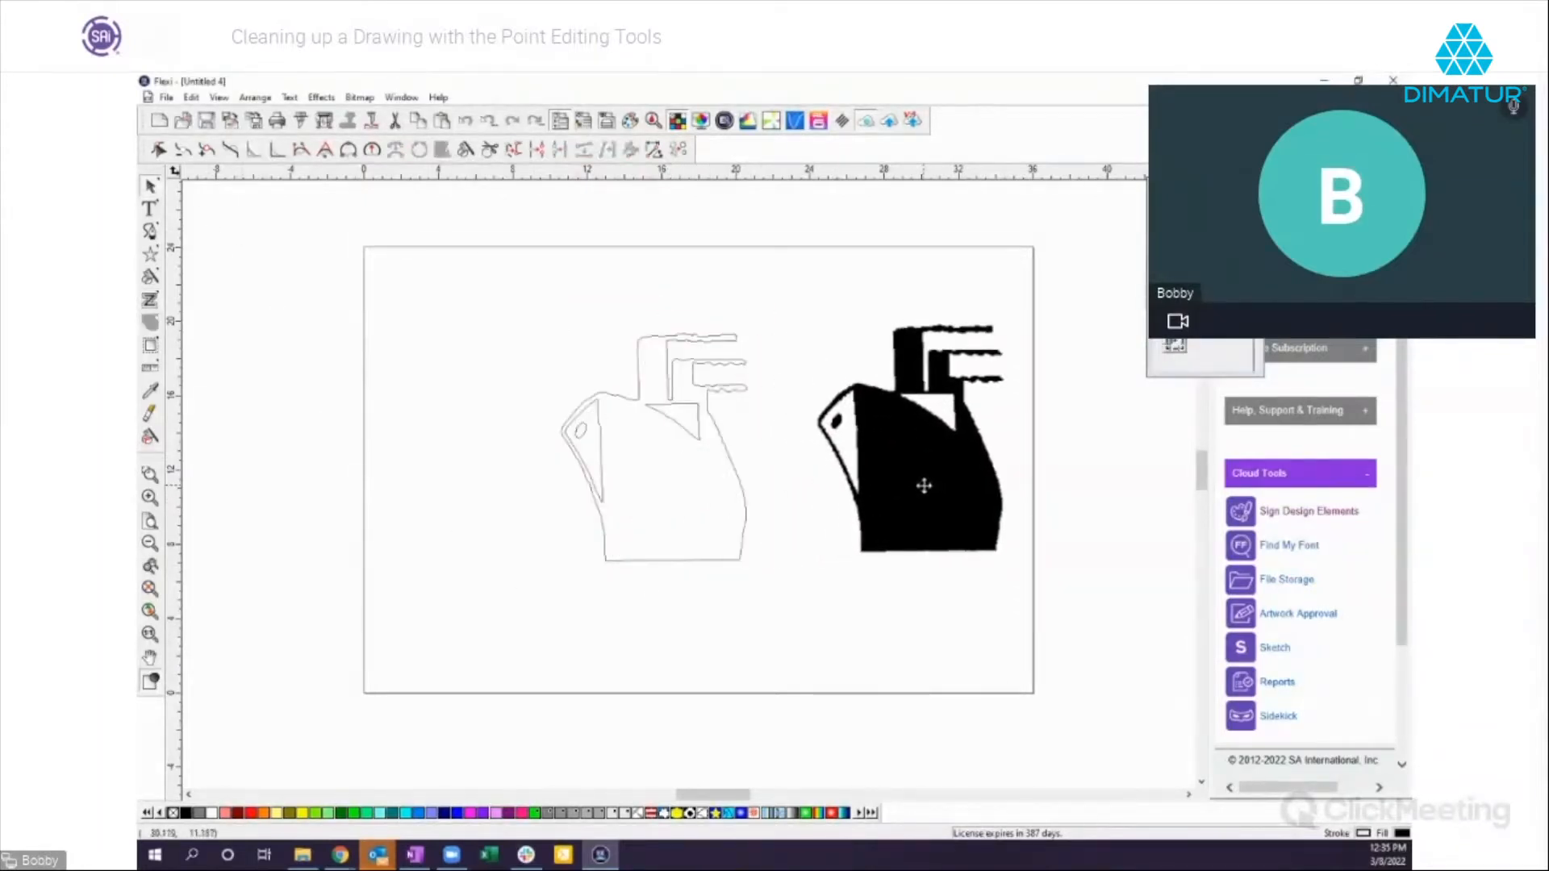
left_click(999, 594)
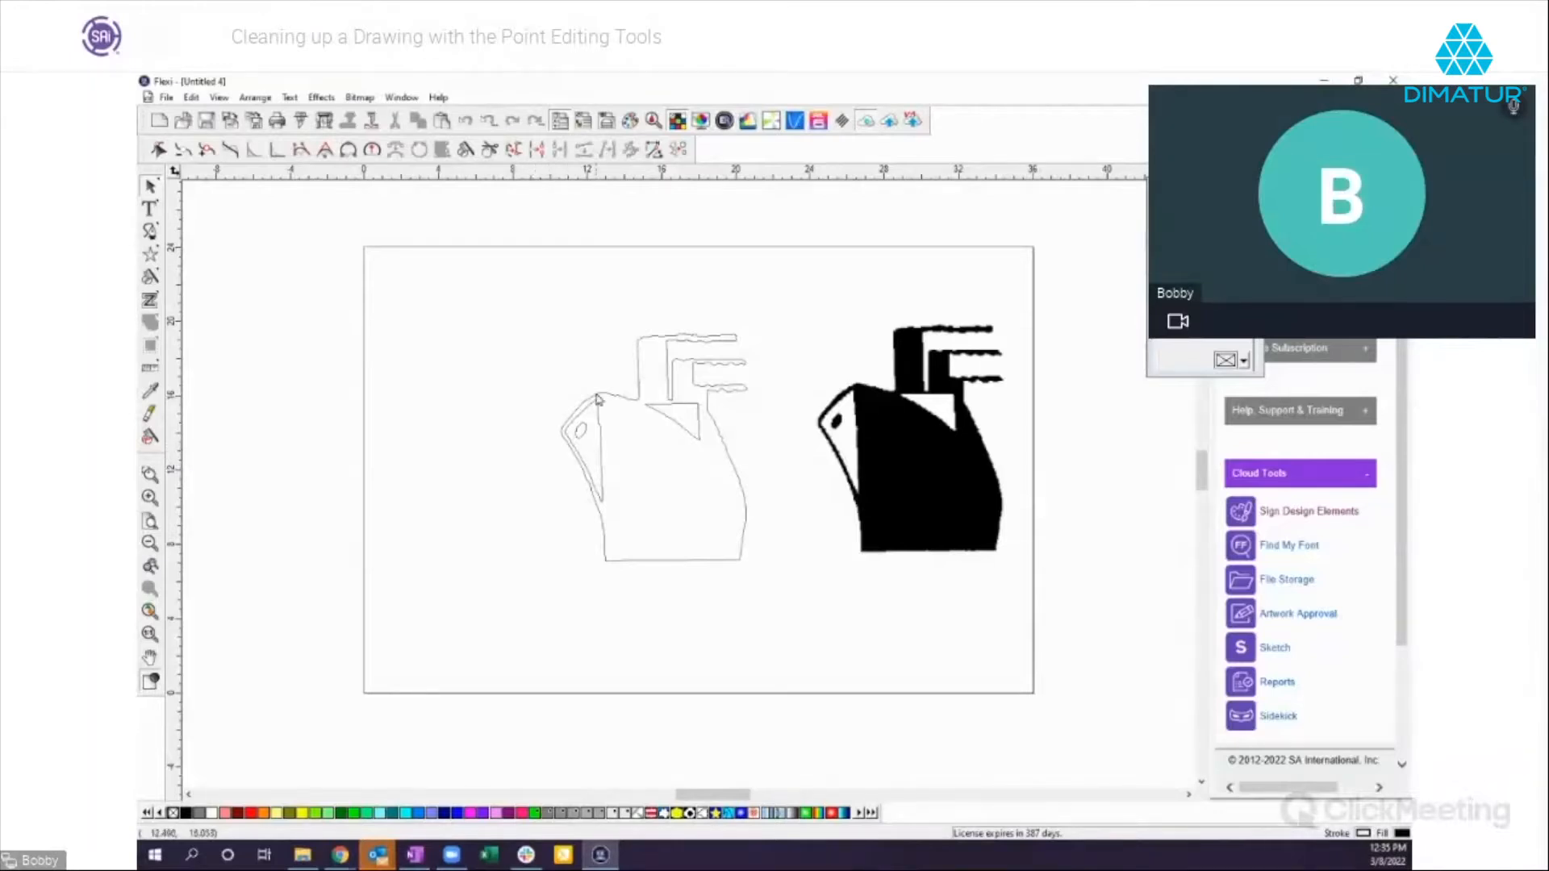
Step: Select the traced ship outline and examine its edit points with the Select Point tool
left_click_drag(530, 314, 793, 598)
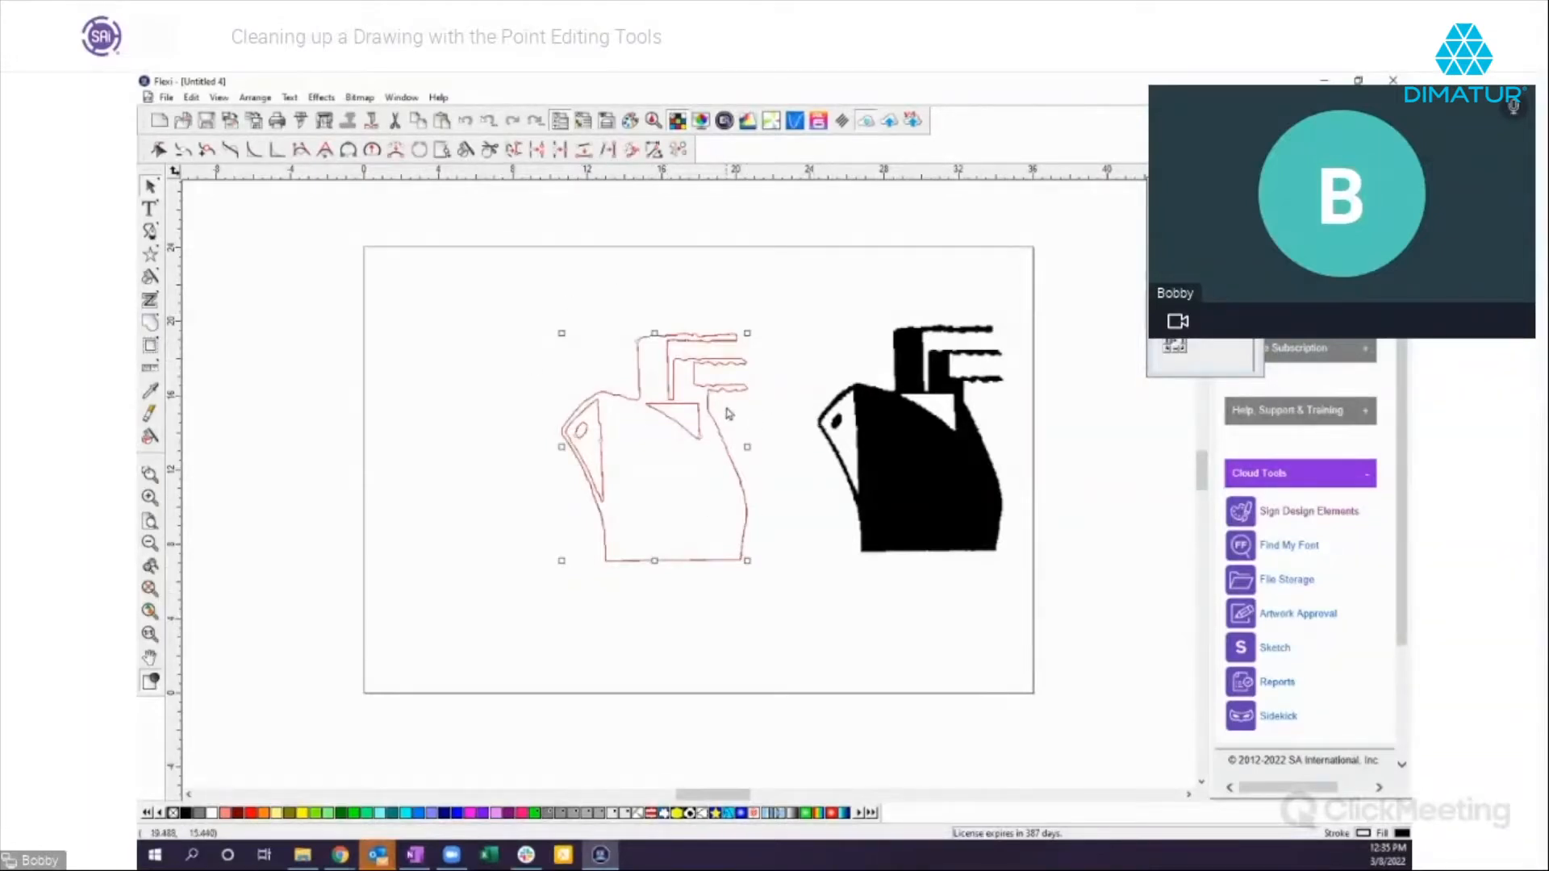
left_click(159, 151)
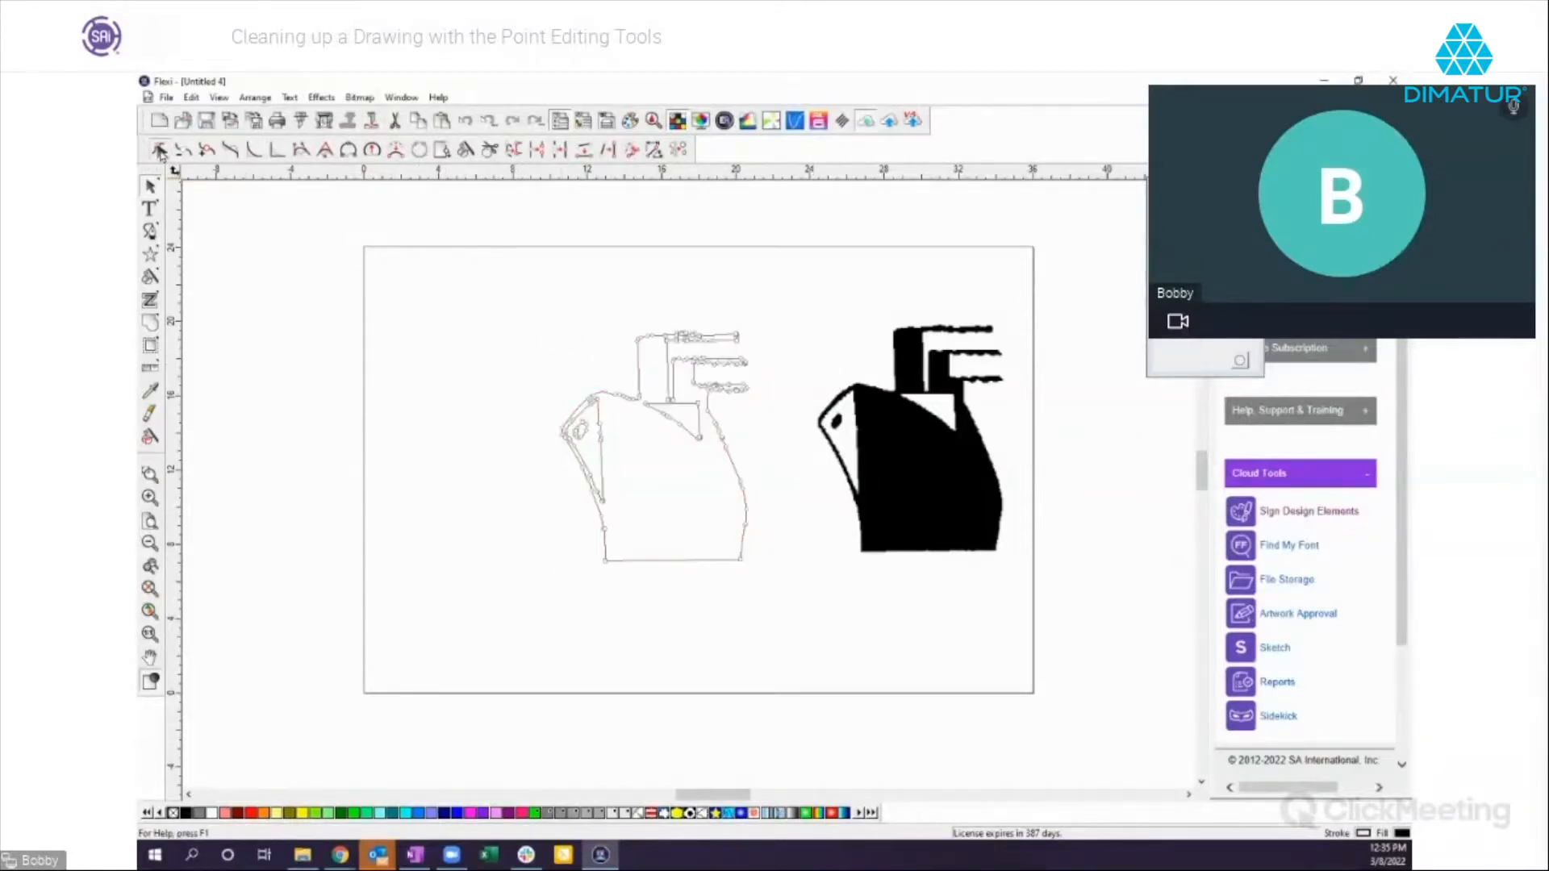
left_click_drag(548, 310, 780, 595)
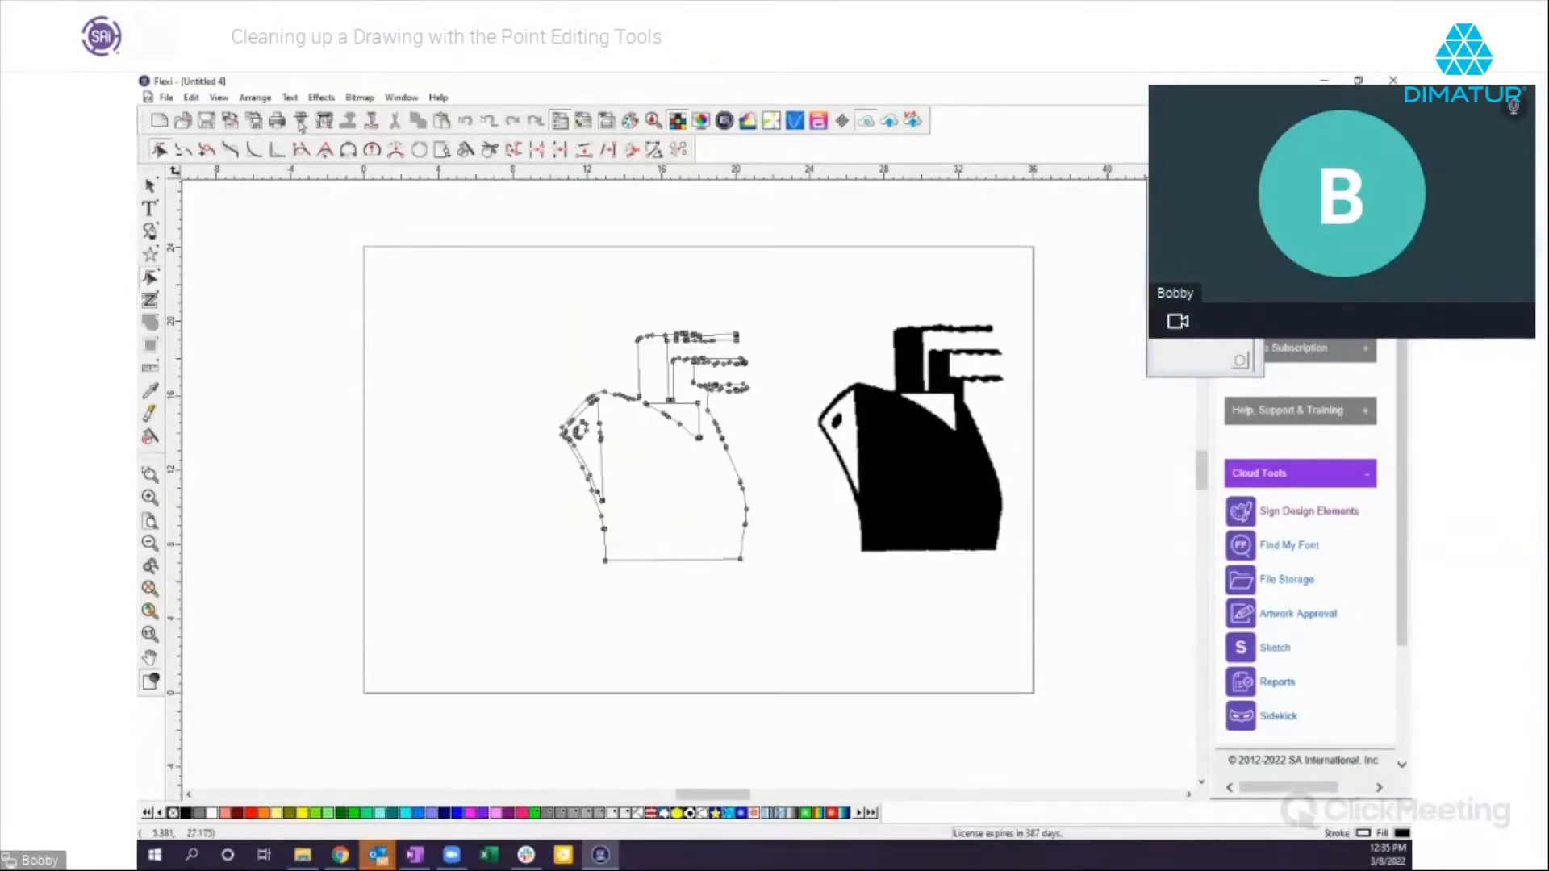
left_click(150, 185)
left_click(403, 426)
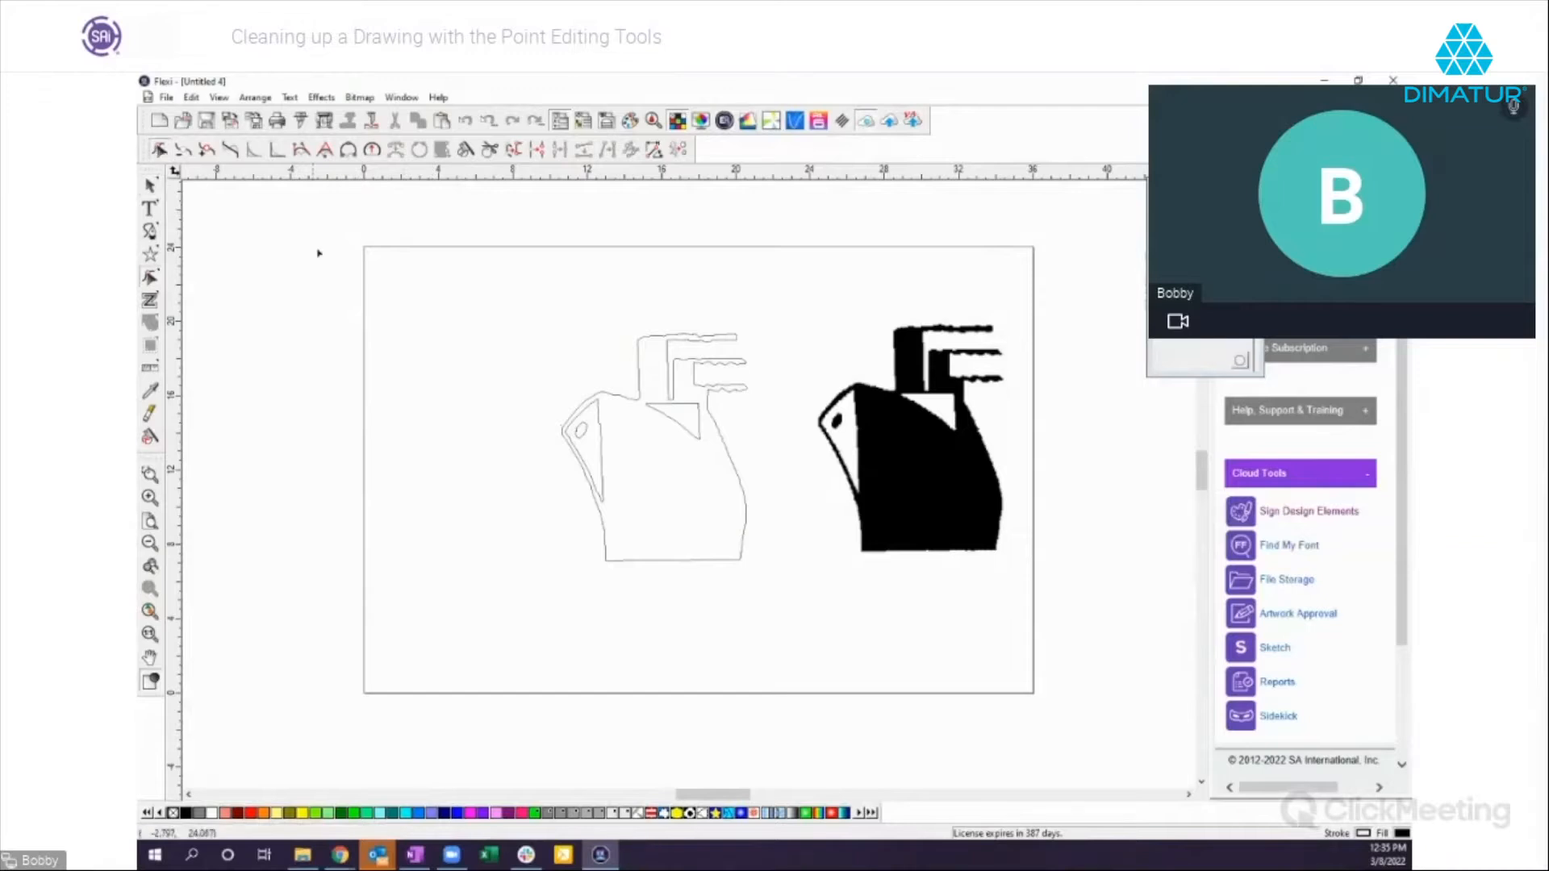
left_click_drag(552, 326, 786, 602)
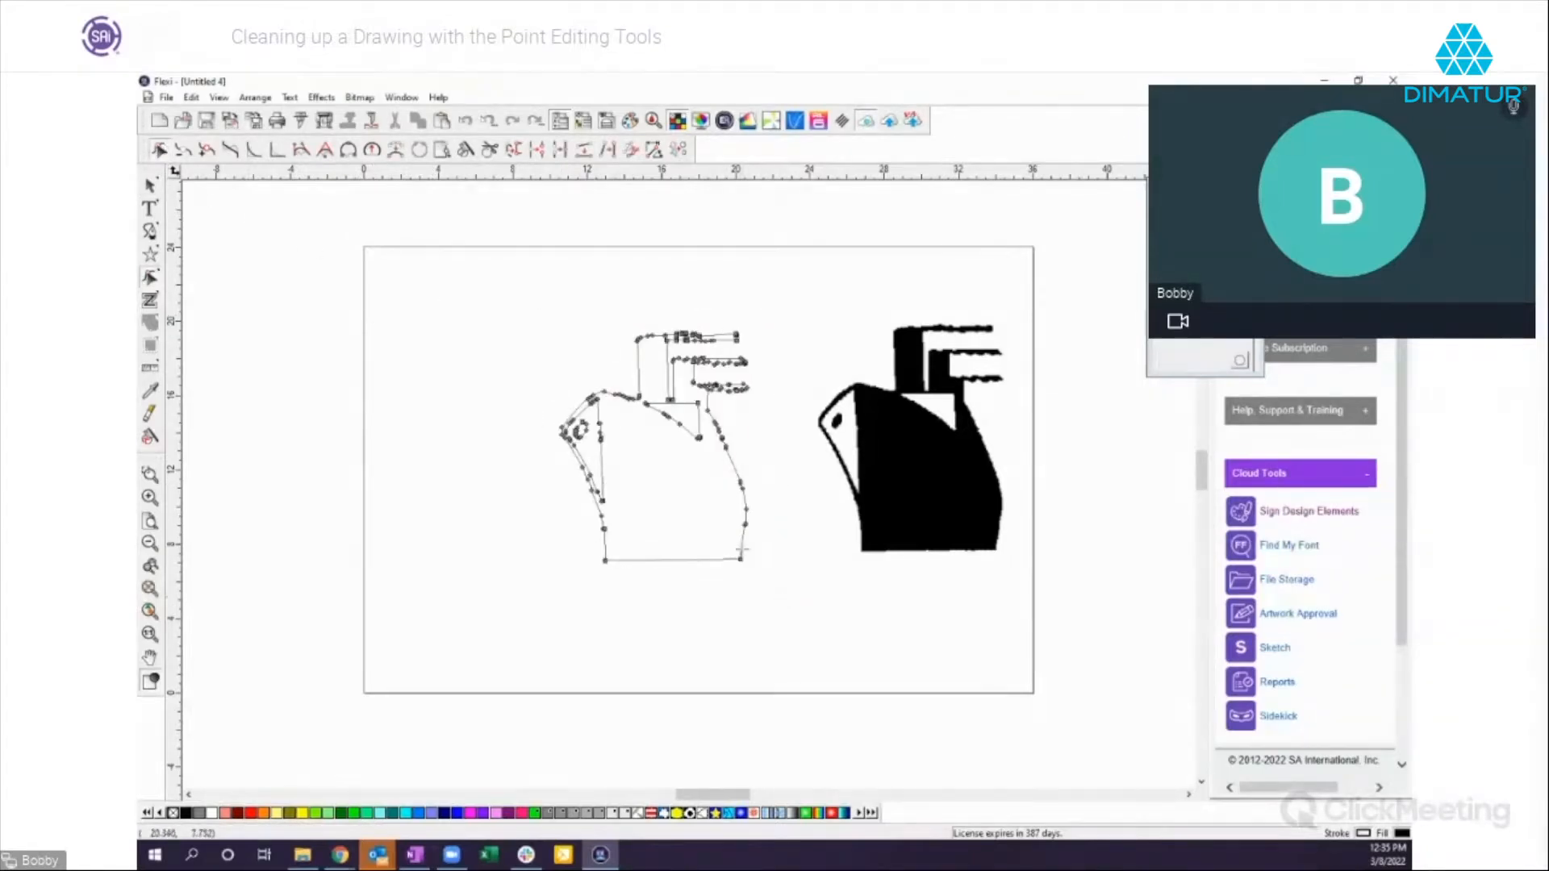
left_click_drag(518, 327, 758, 574)
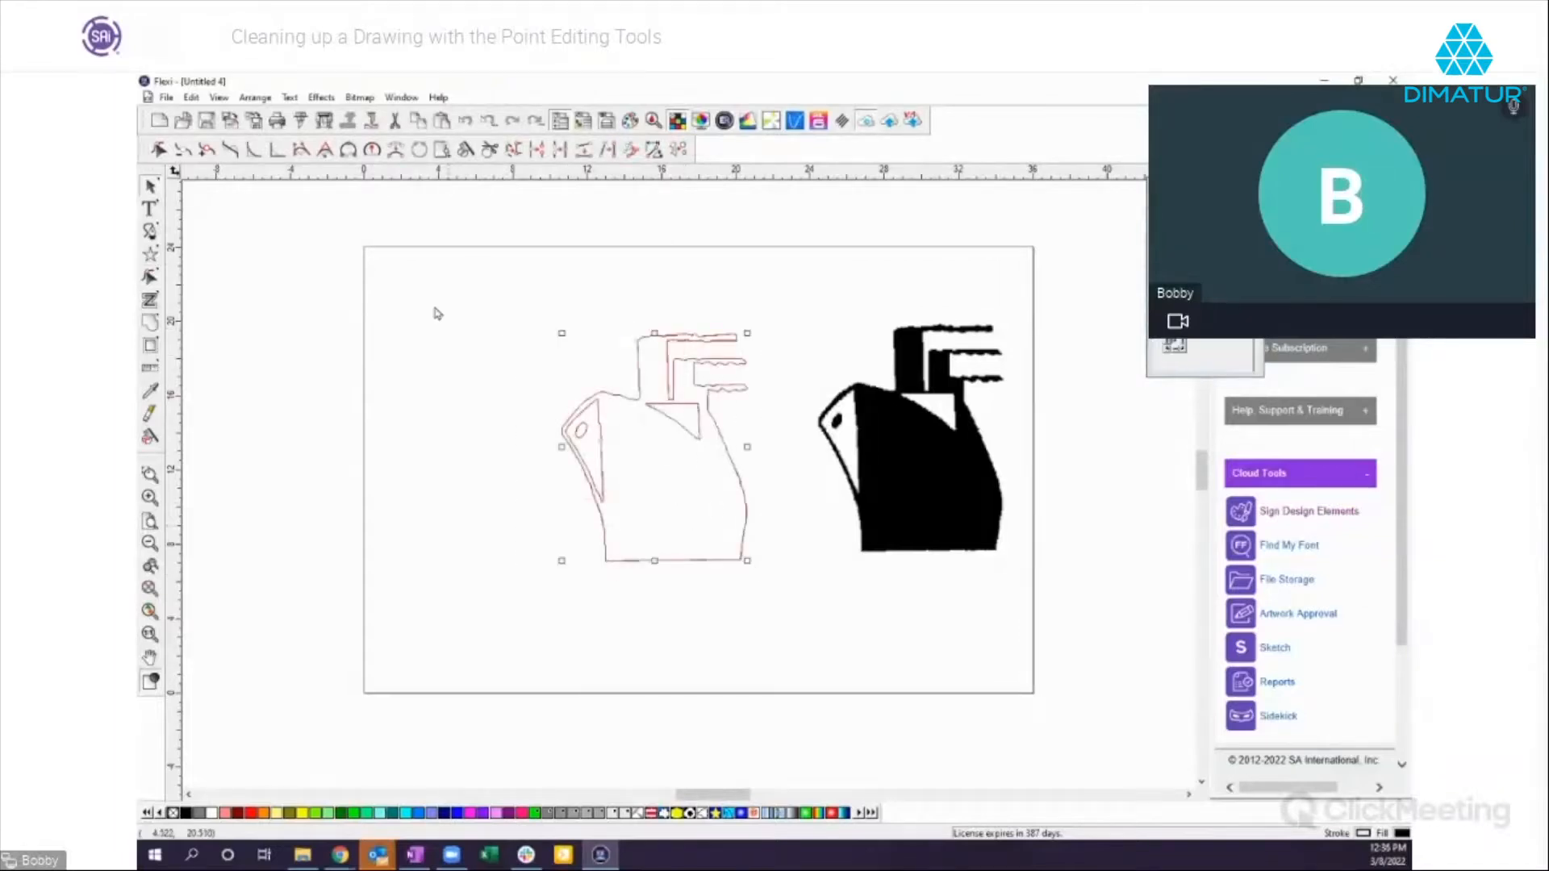
Step: Try the Delete Point tool on the upper-right point of the porthole in the traced bow and undo the deletion
left_click(159, 151)
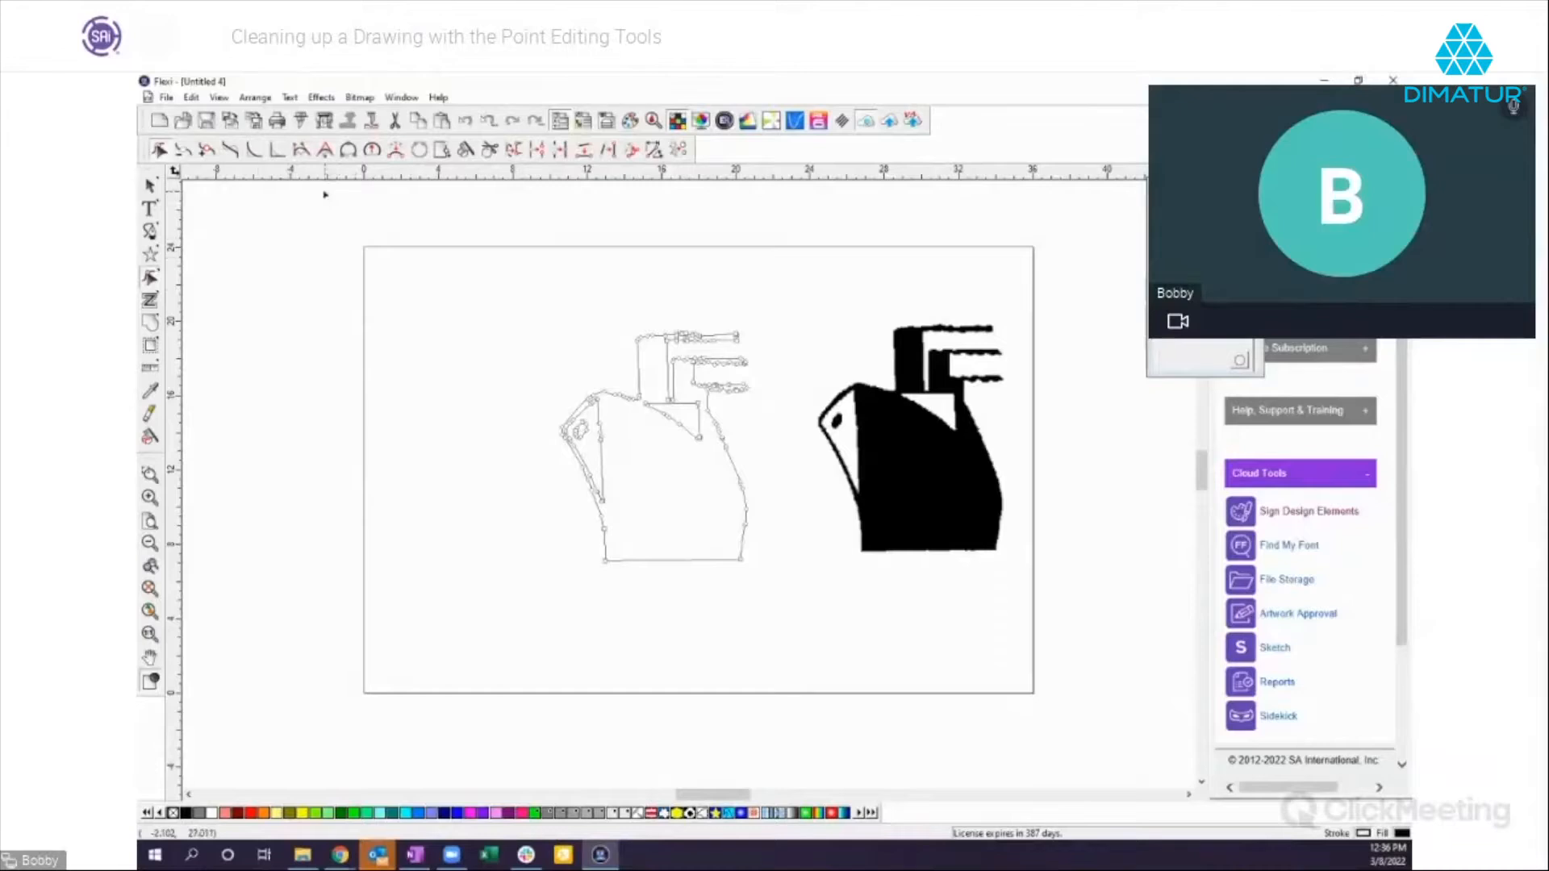
left_click(185, 153)
left_click(150, 476)
left_click_drag(545, 379, 692, 497)
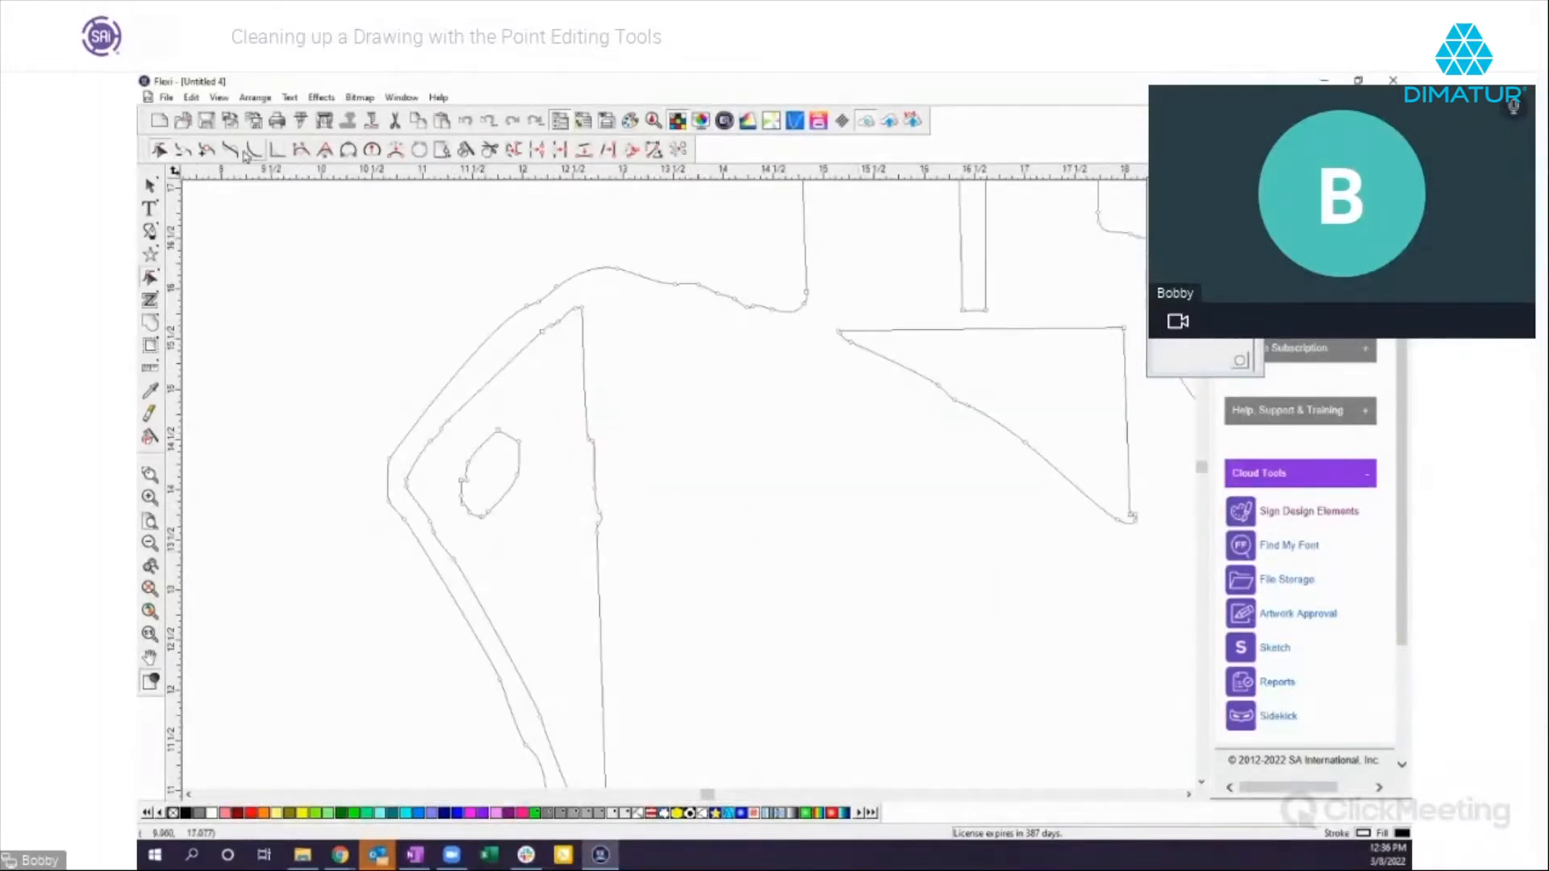
left_click(183, 150)
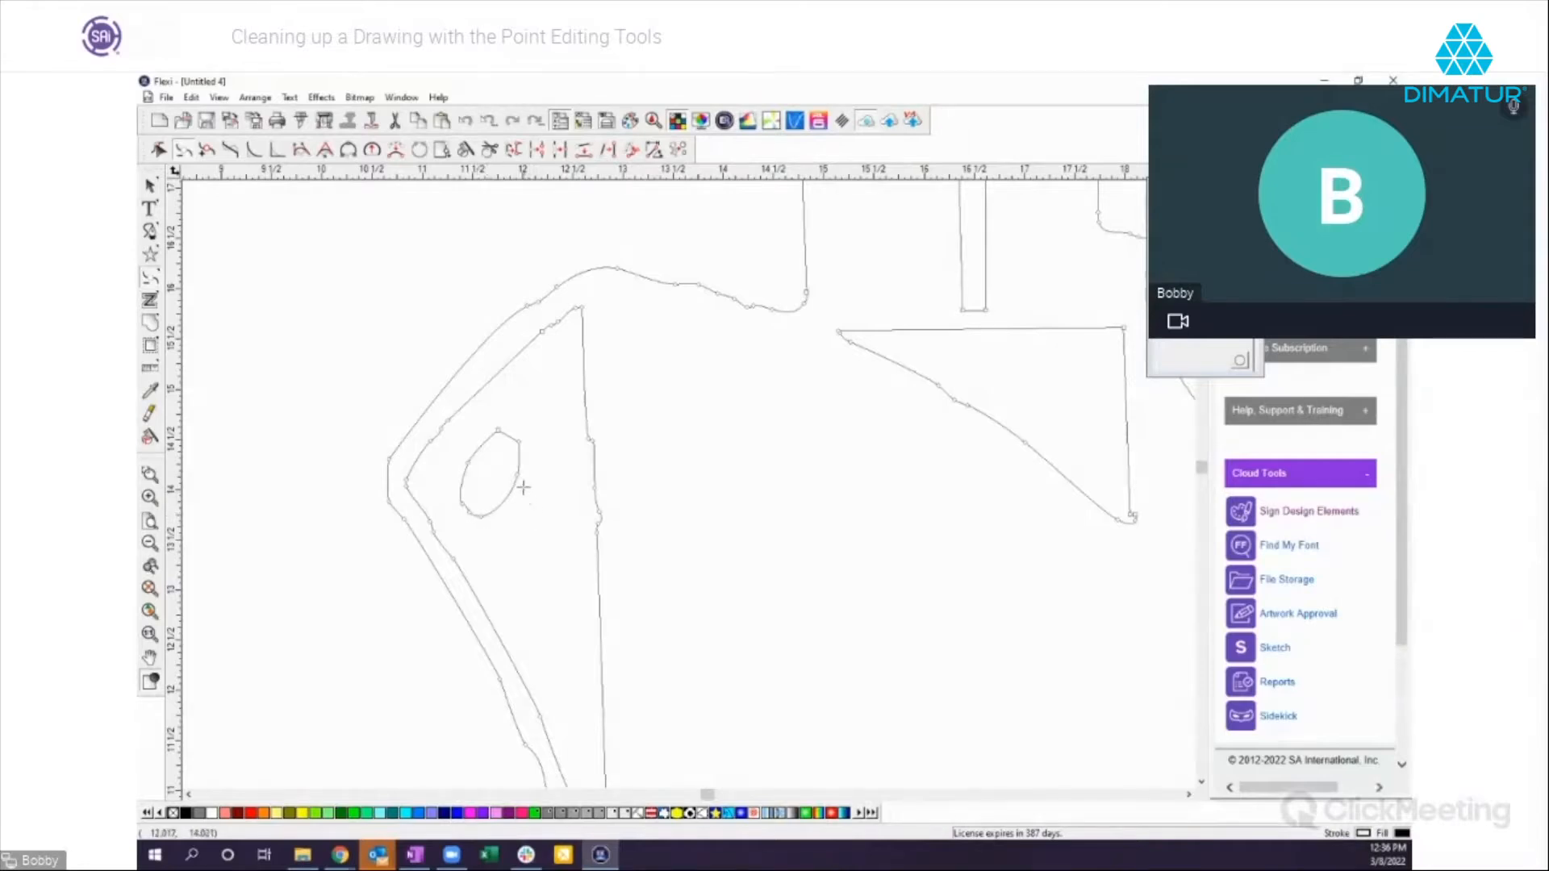
left_click(521, 443)
left_click(467, 121)
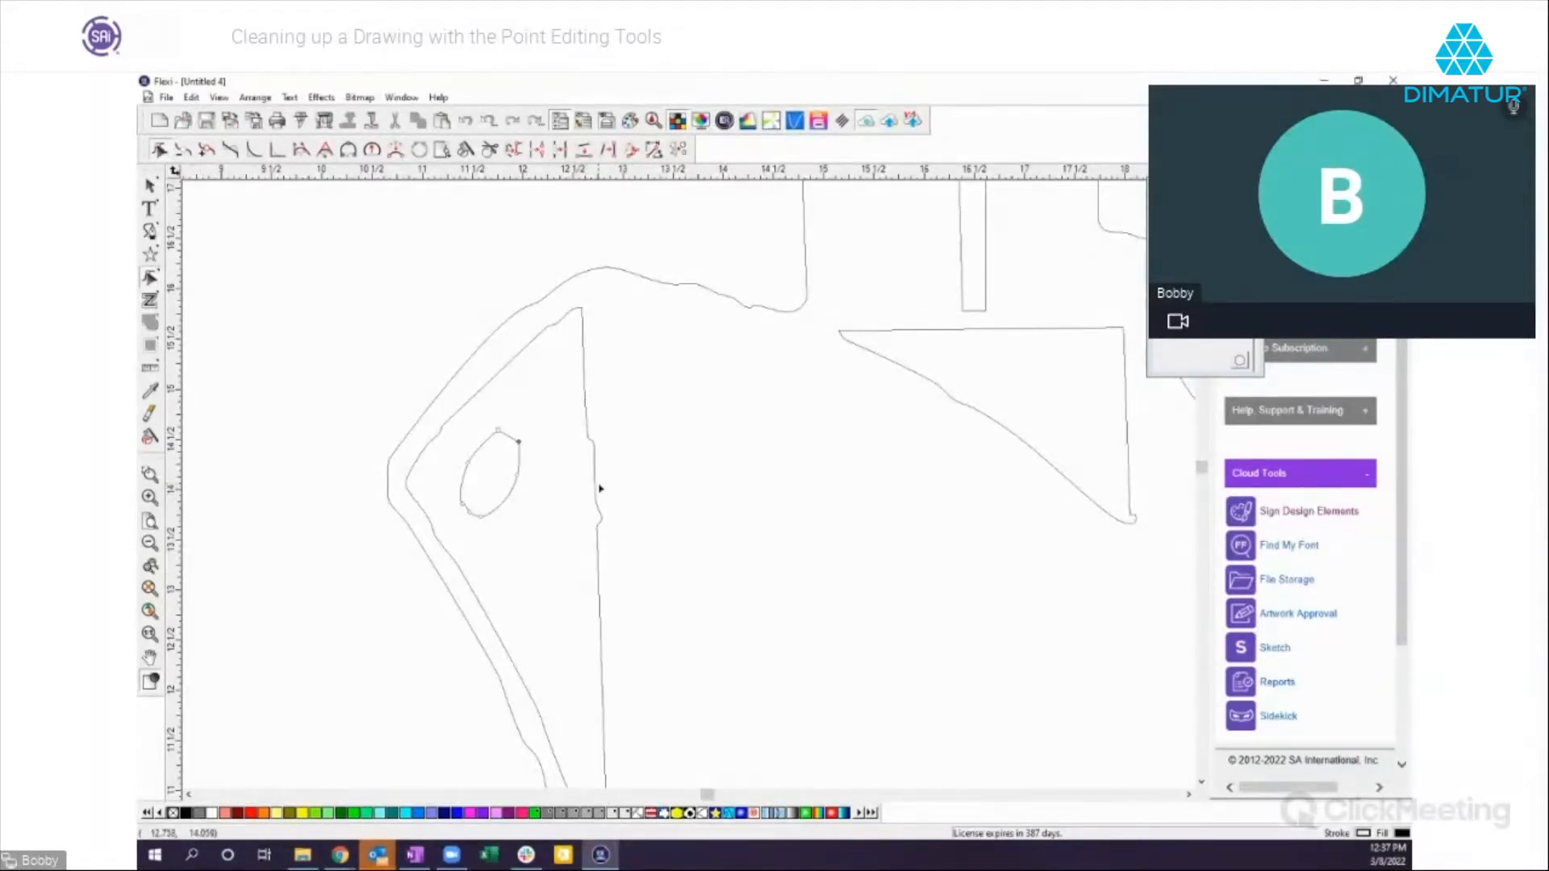
Step: Delete the uneven points along the long vertical edge of the bow cutout to straighten it
left_click(583, 380)
key("Delete")
left_click(184, 152)
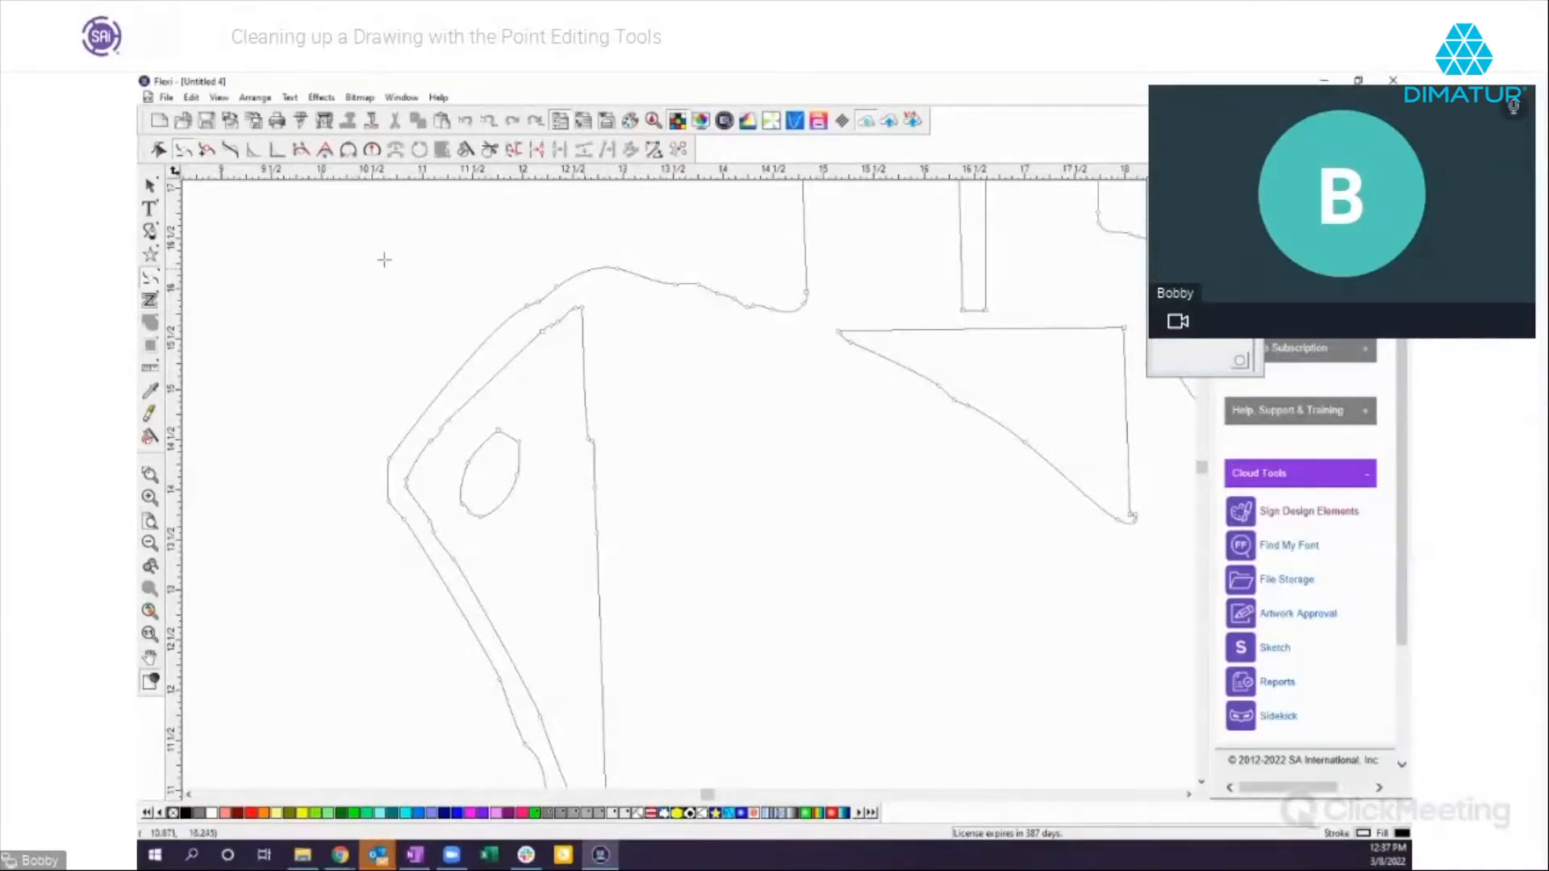
left_click(158, 150)
left_click_drag(572, 412, 608, 542)
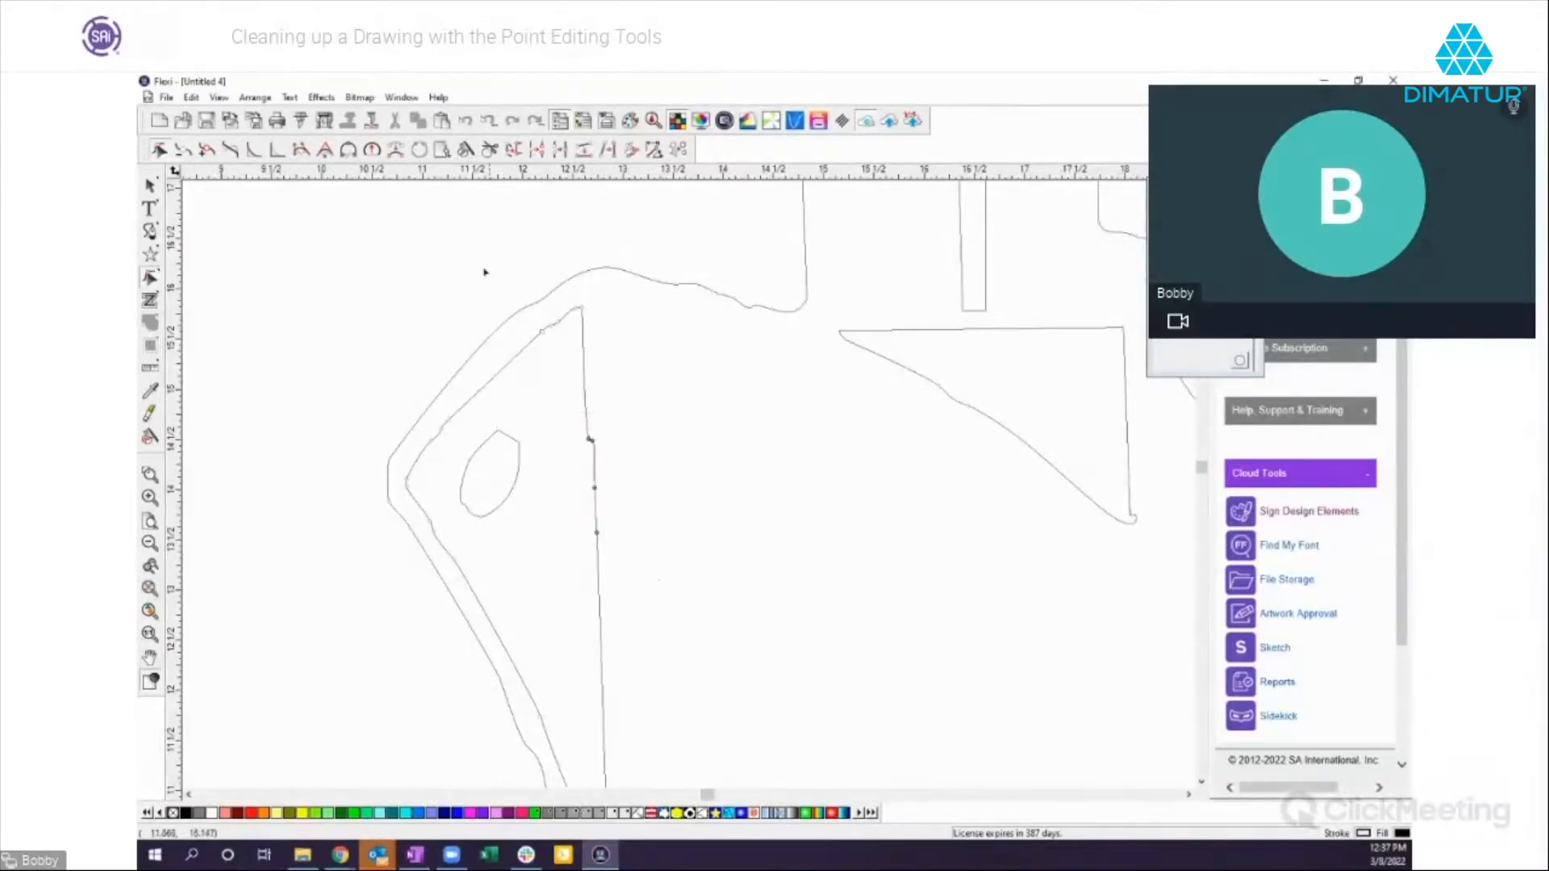
left_click(184, 151)
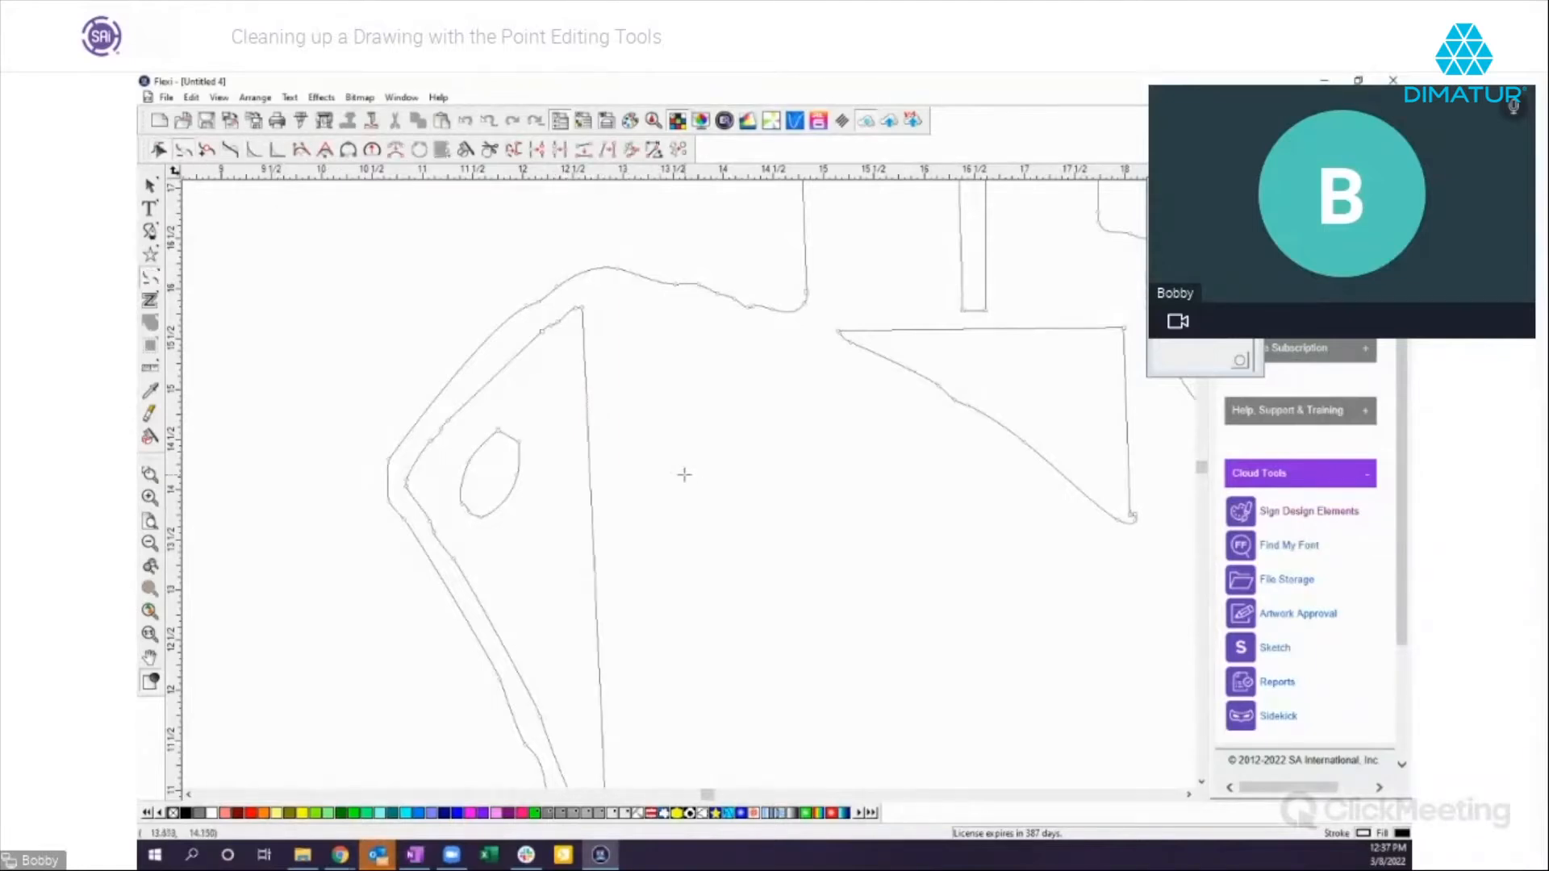
Step: Undo the point deletions on the vertical edge of the bow cutout
scroll(716, 536, "down", 4)
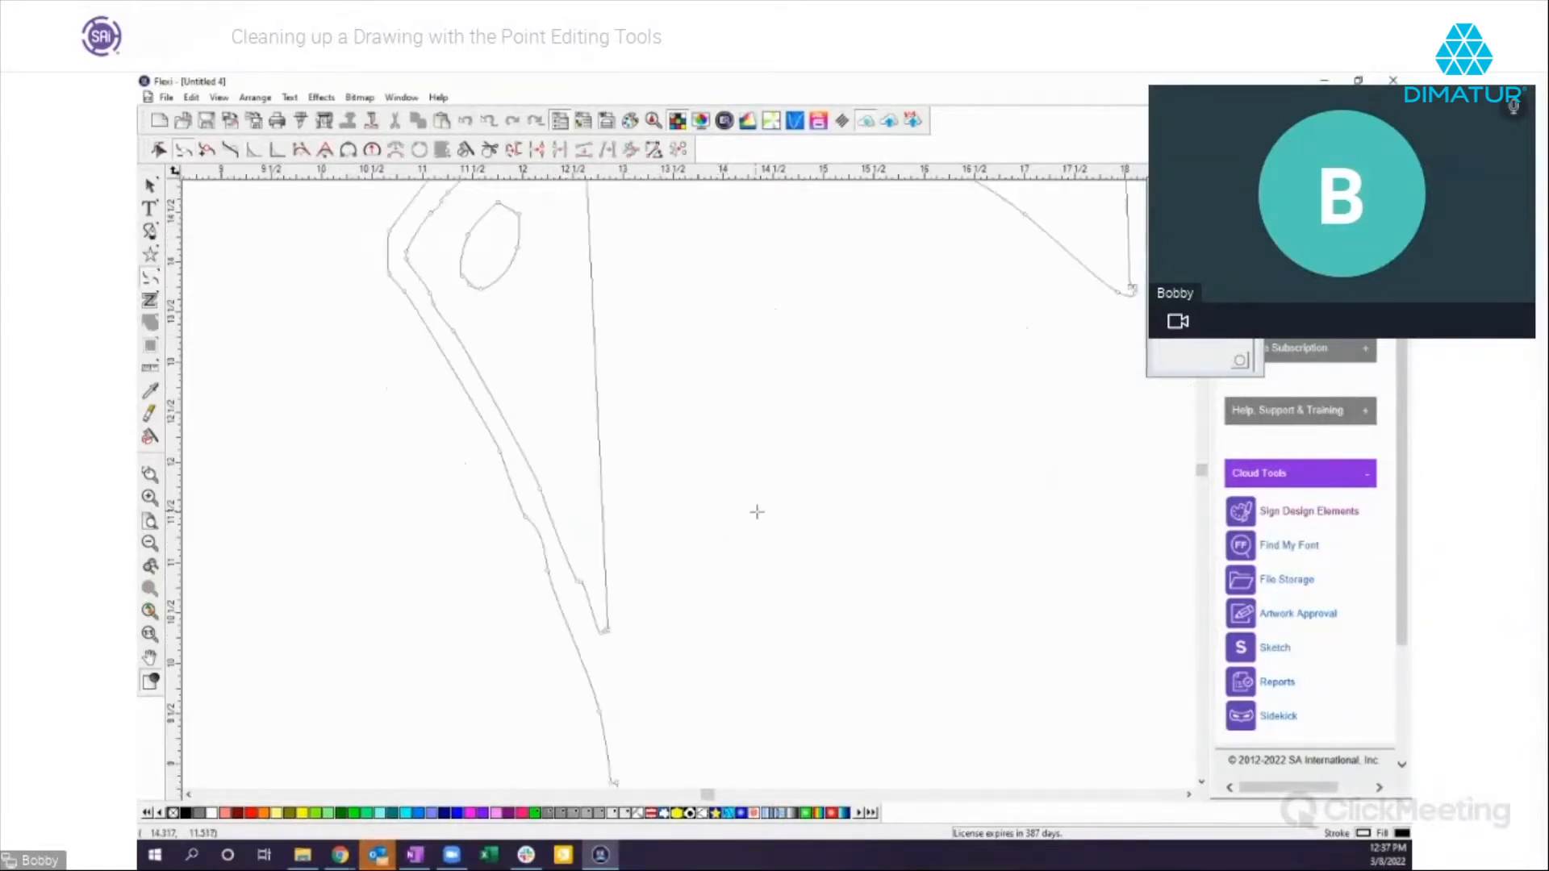
scroll(1056, 374, "up", 4)
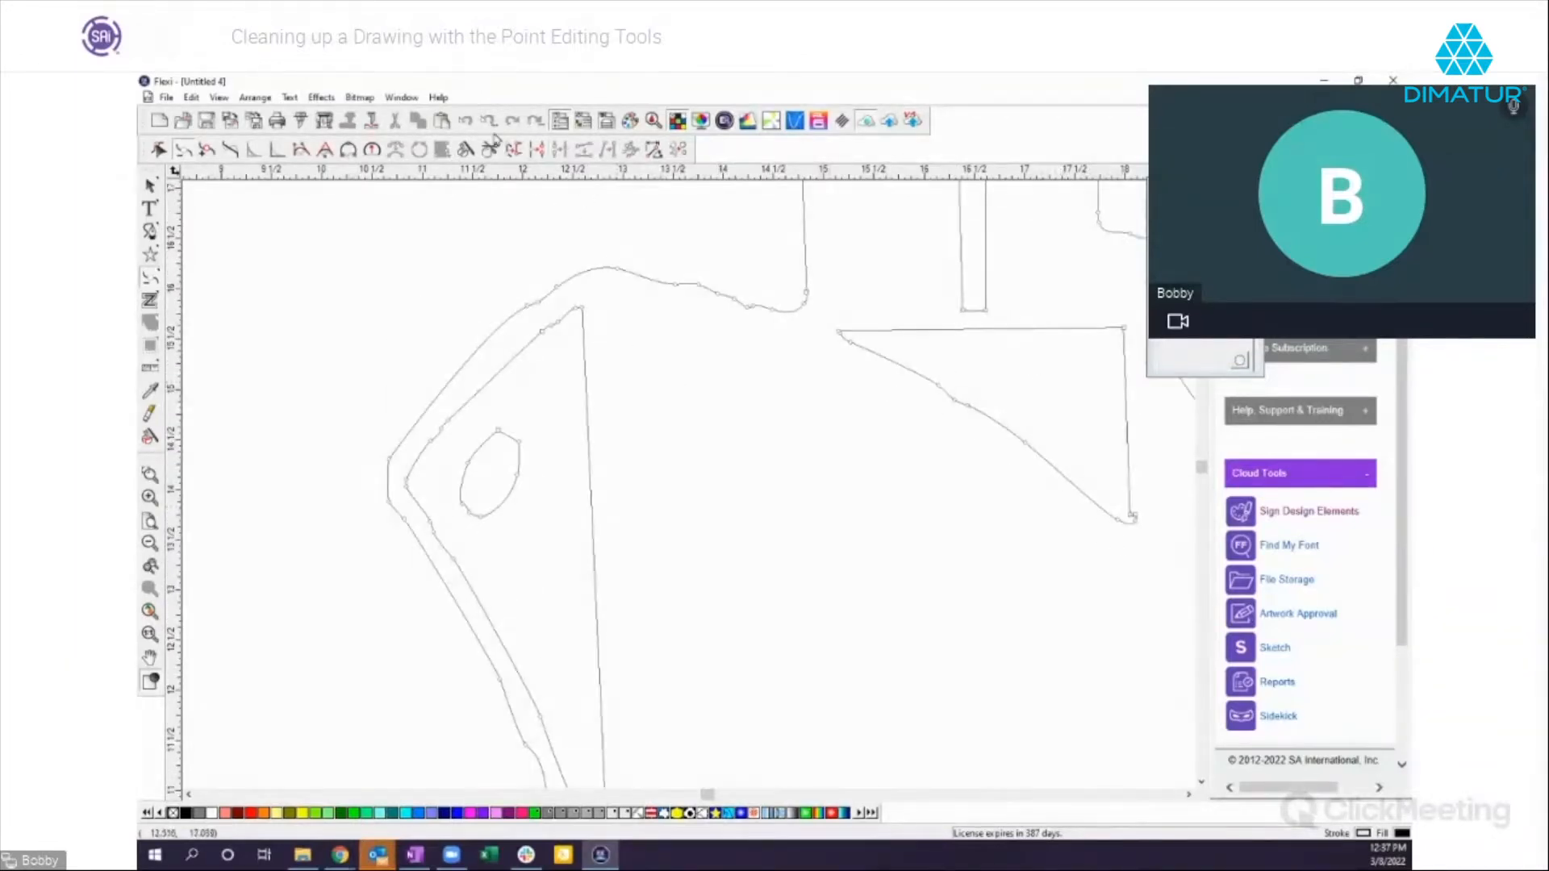
left_click(597, 518)
left_click(801, 550)
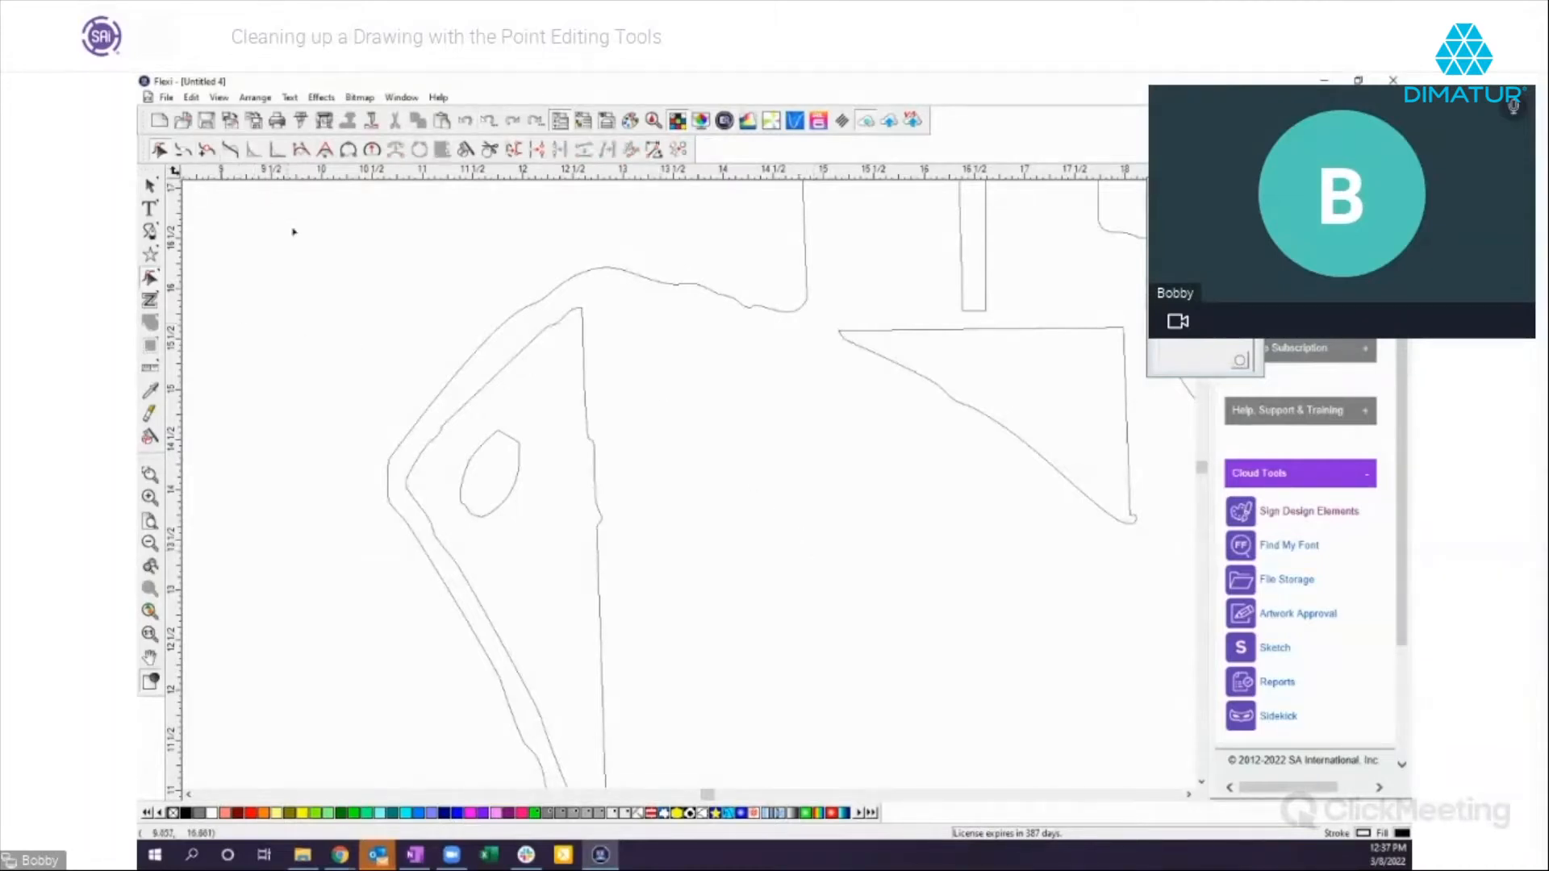
Step: Add a point between the two top points of the porthole and pull it and the right-side point slightly outward
left_click(208, 151)
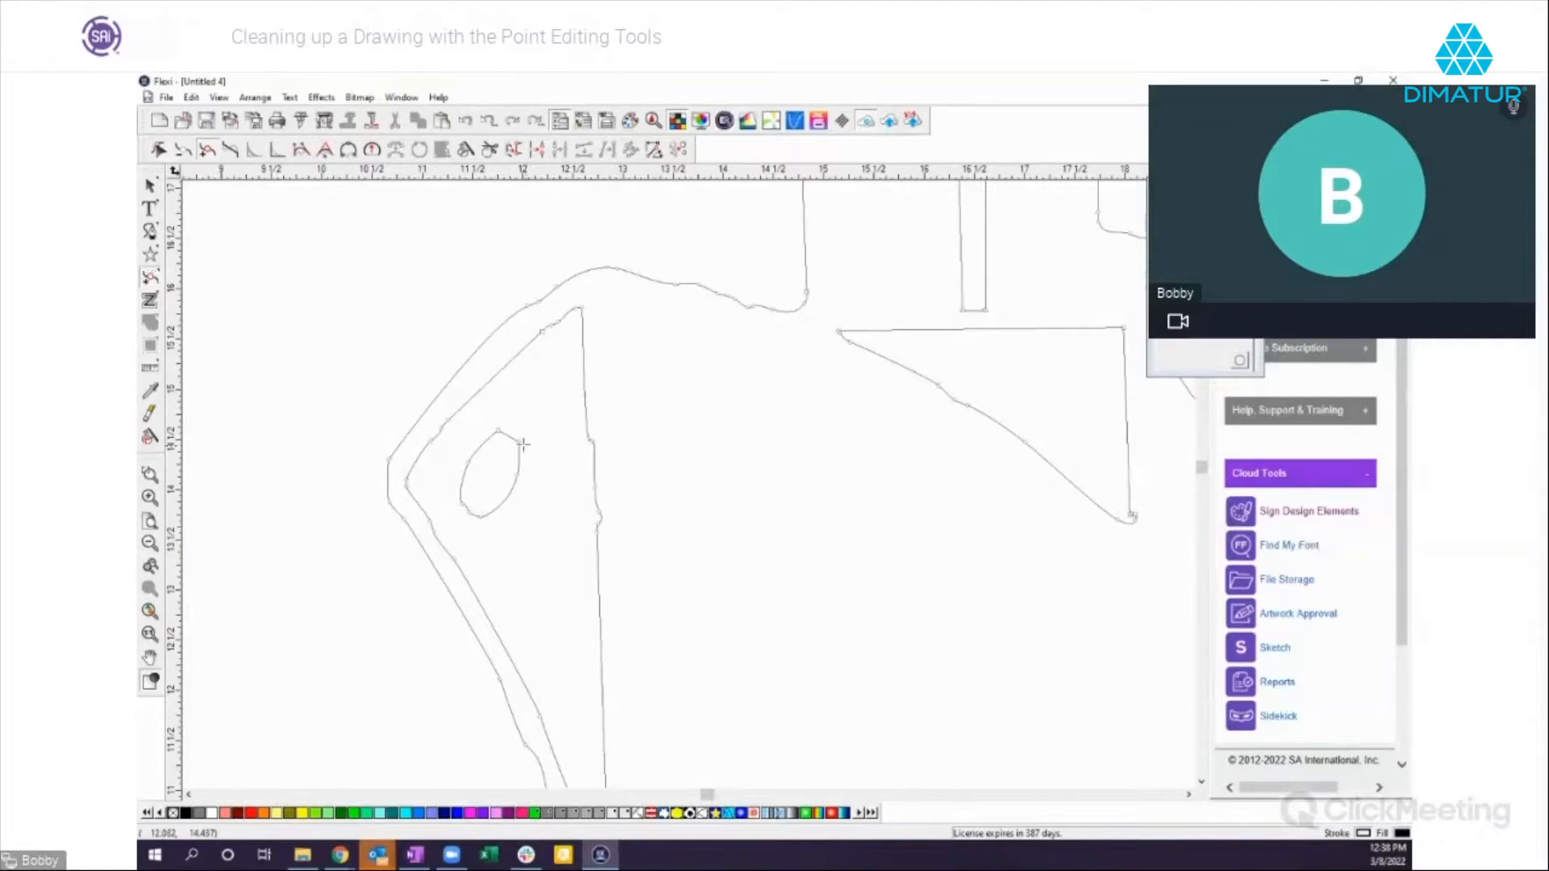
left_click(510, 435)
left_click(161, 150)
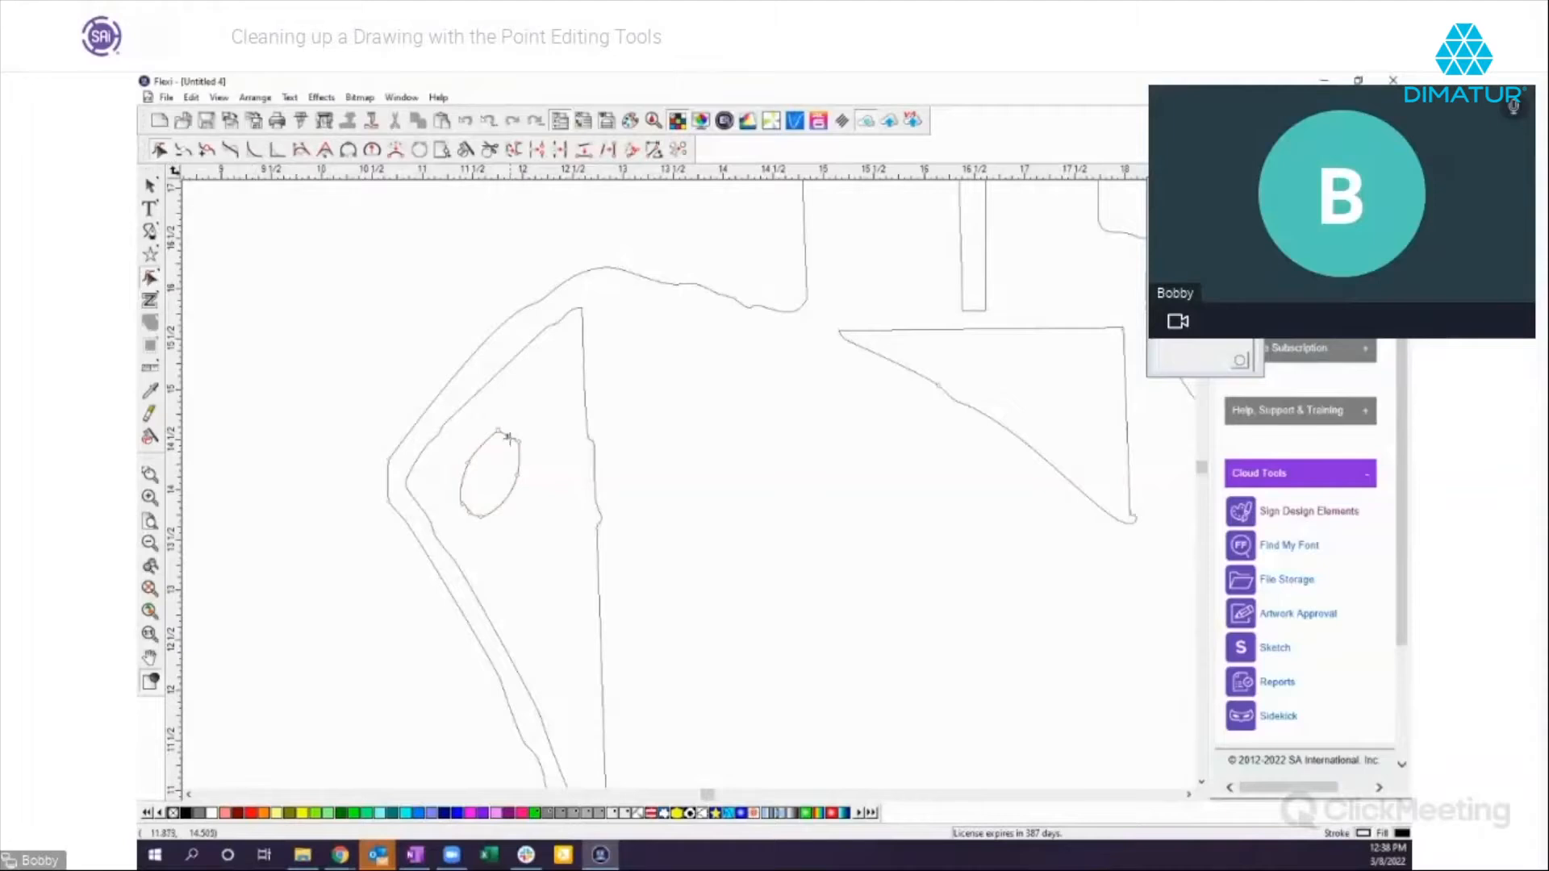
mouse_move(507, 435)
left_mouse_down()
mouse_move(533, 380)
mouse_move(517, 423)
left_mouse_up()
mouse_move(519, 477)
left_mouse_down()
mouse_move(556, 490)
mouse_move(534, 477)
left_mouse_up()
Step: Try moving the three selected top points of the porthole together up and to the right, and undo the move
left_click_drag(484, 419, 537, 455)
left_click_drag(518, 424, 543, 378)
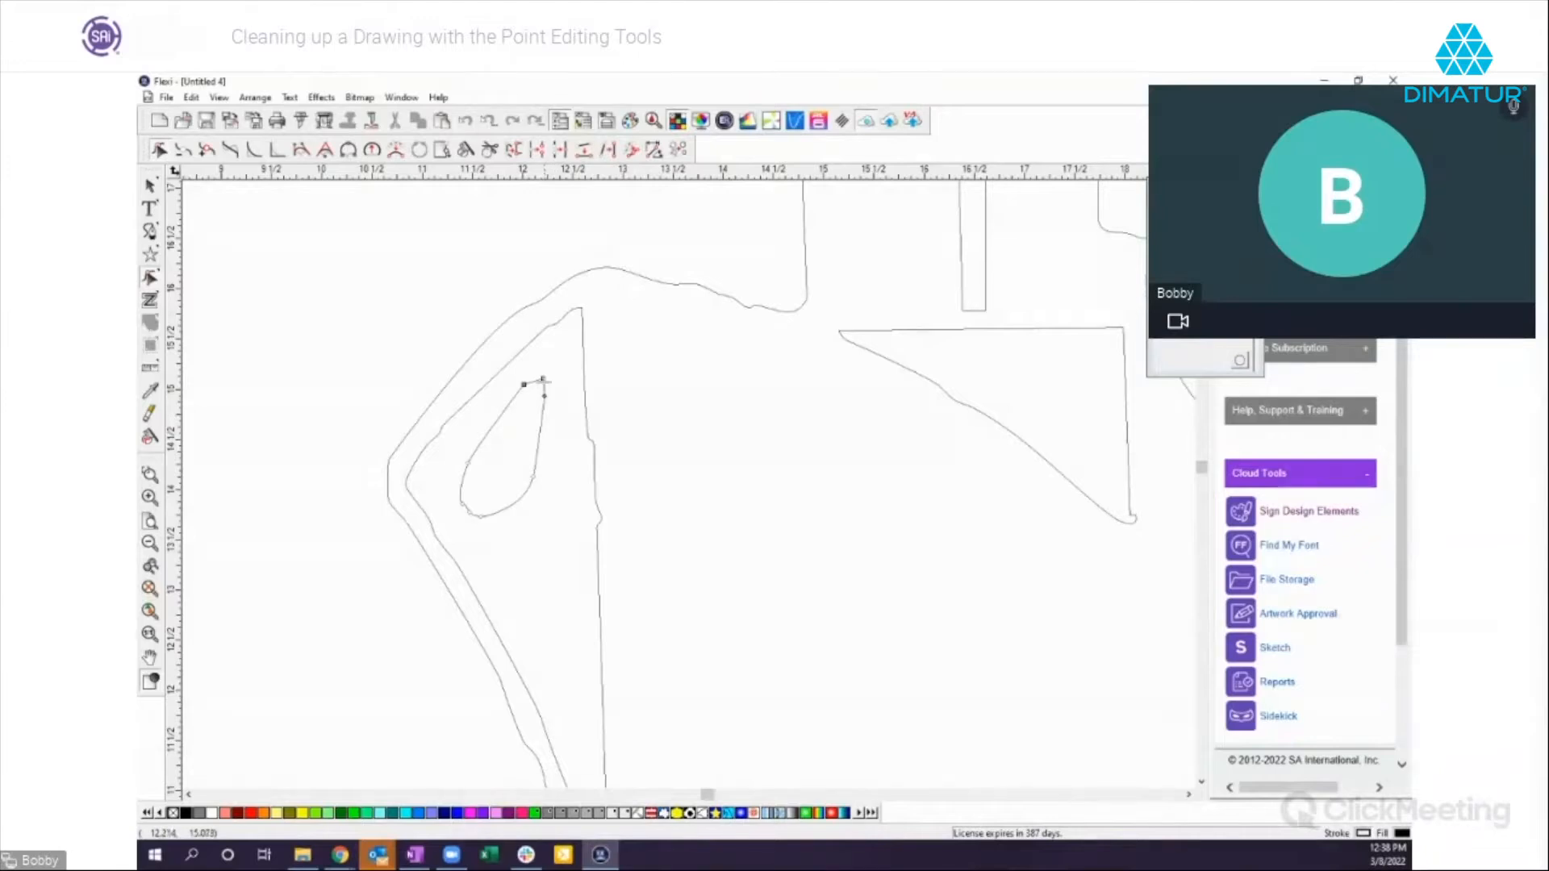
key("ctrl+z")
Step: Shift the four upper-right points of the porthole slightly right as a group and pull its lower-left point outward
left_click_drag(500, 421, 542, 478)
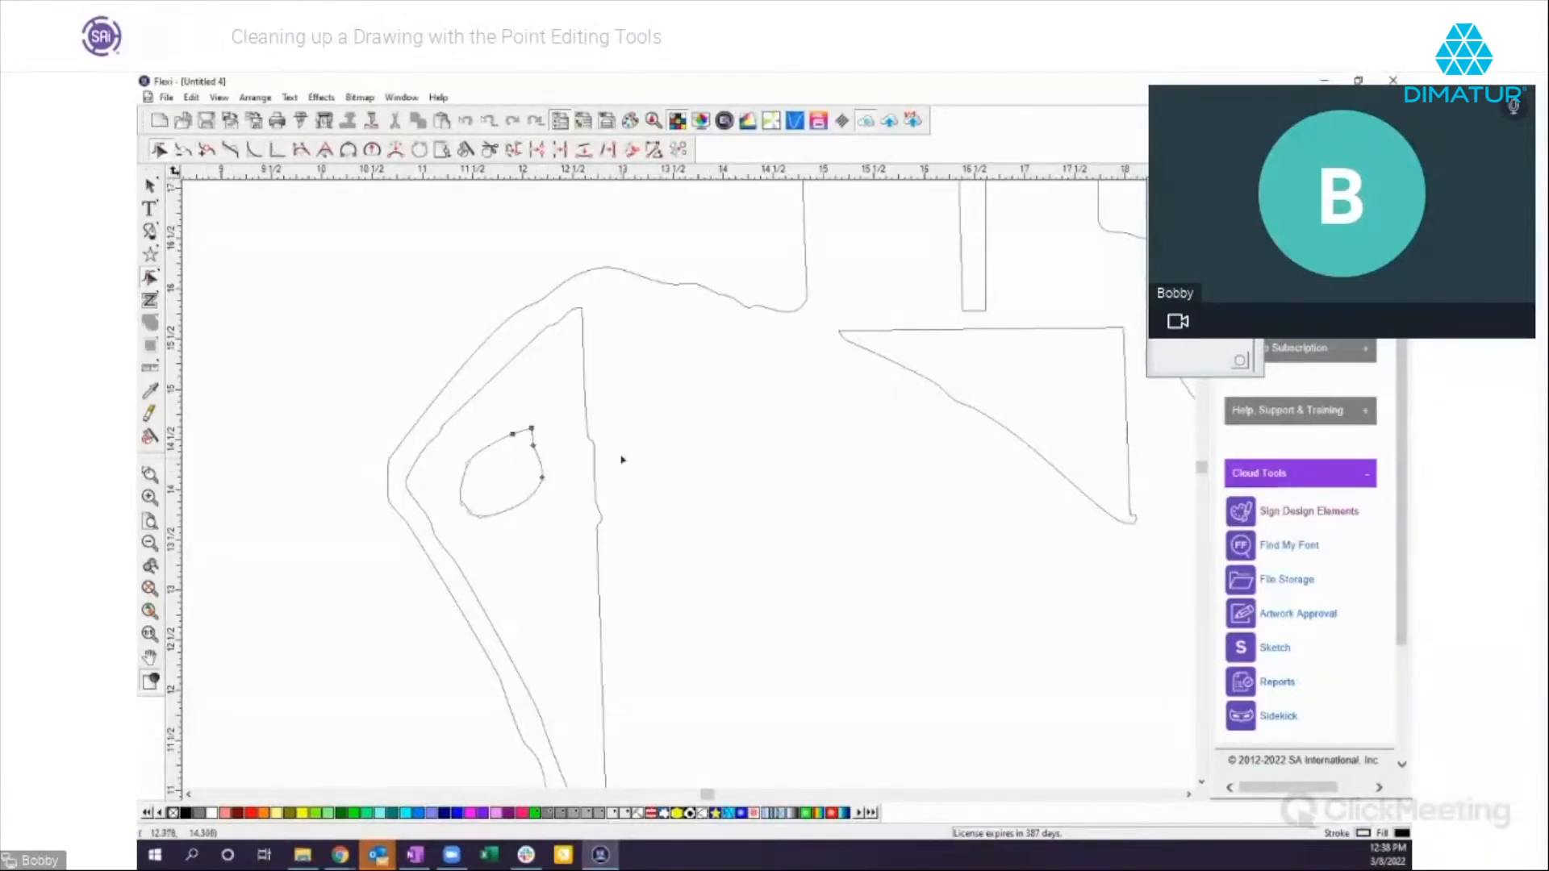
left_click(686, 426)
left_click(541, 480)
left_click(468, 512)
left_click_drag(471, 514, 466, 522)
Step: Try straightening the bow cutout's vertical edge from its top corner to just above its bottom tip
left_click(232, 152)
scroll(406, 411, "down", 3)
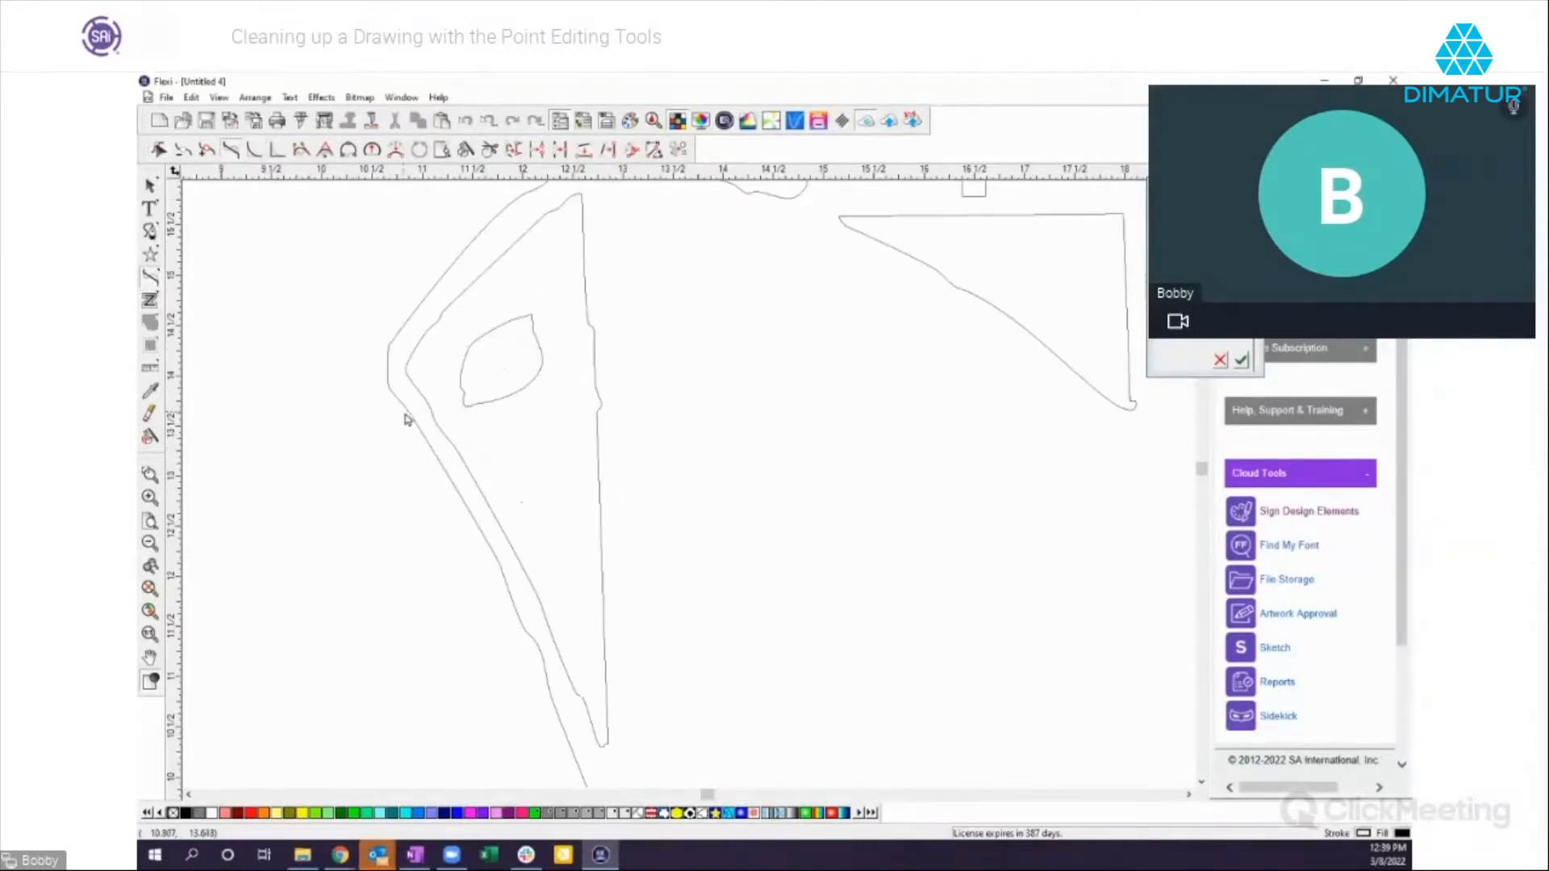
left_click(583, 194)
left_click(608, 734)
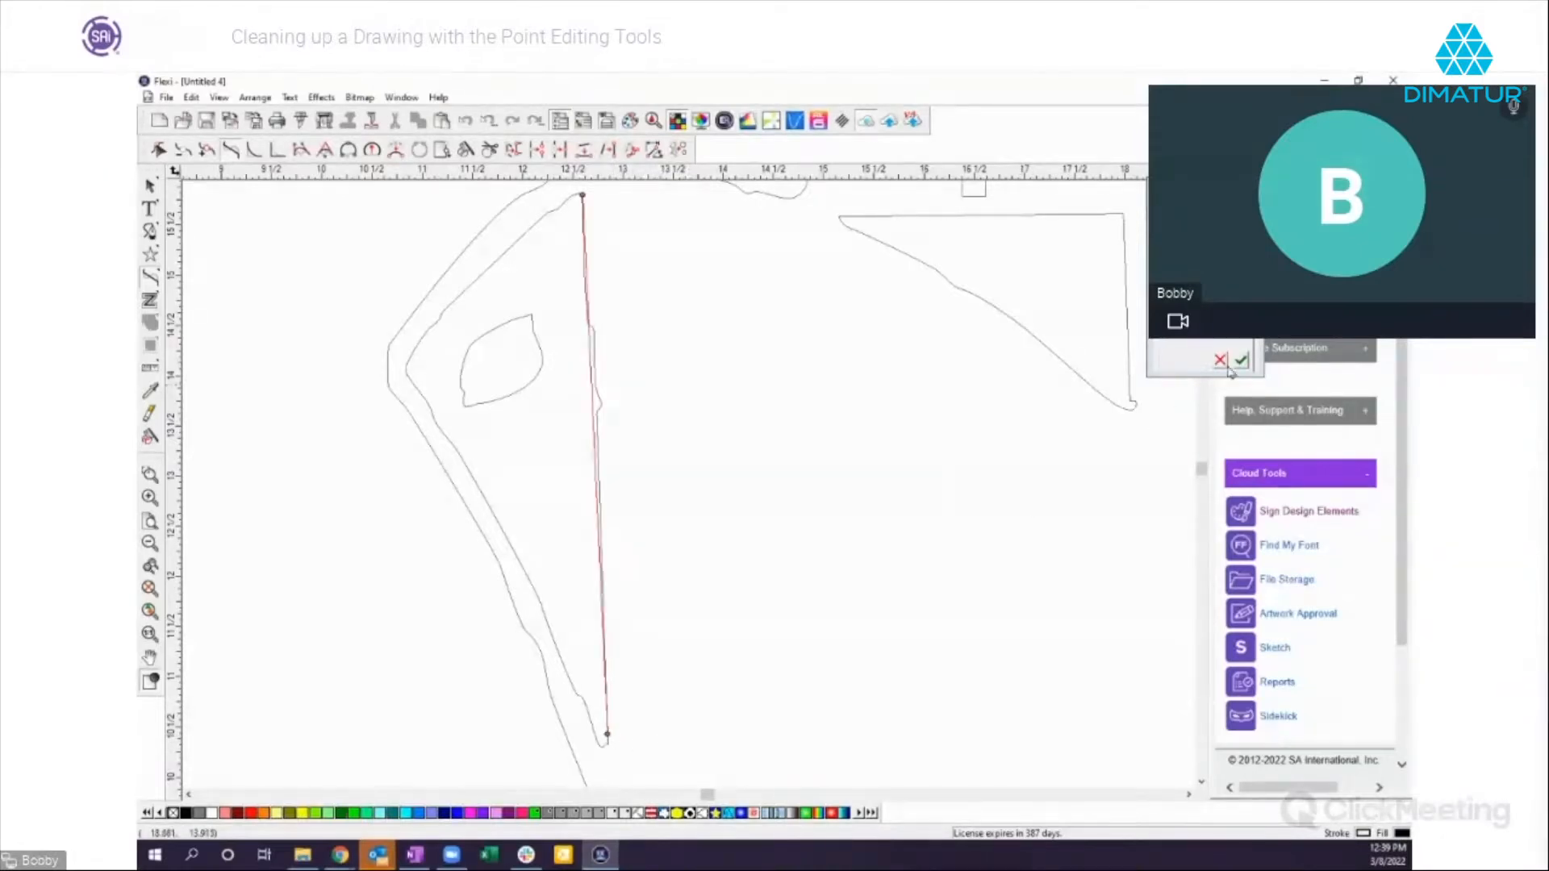
left_click_drag(1192, 194, 990, 318)
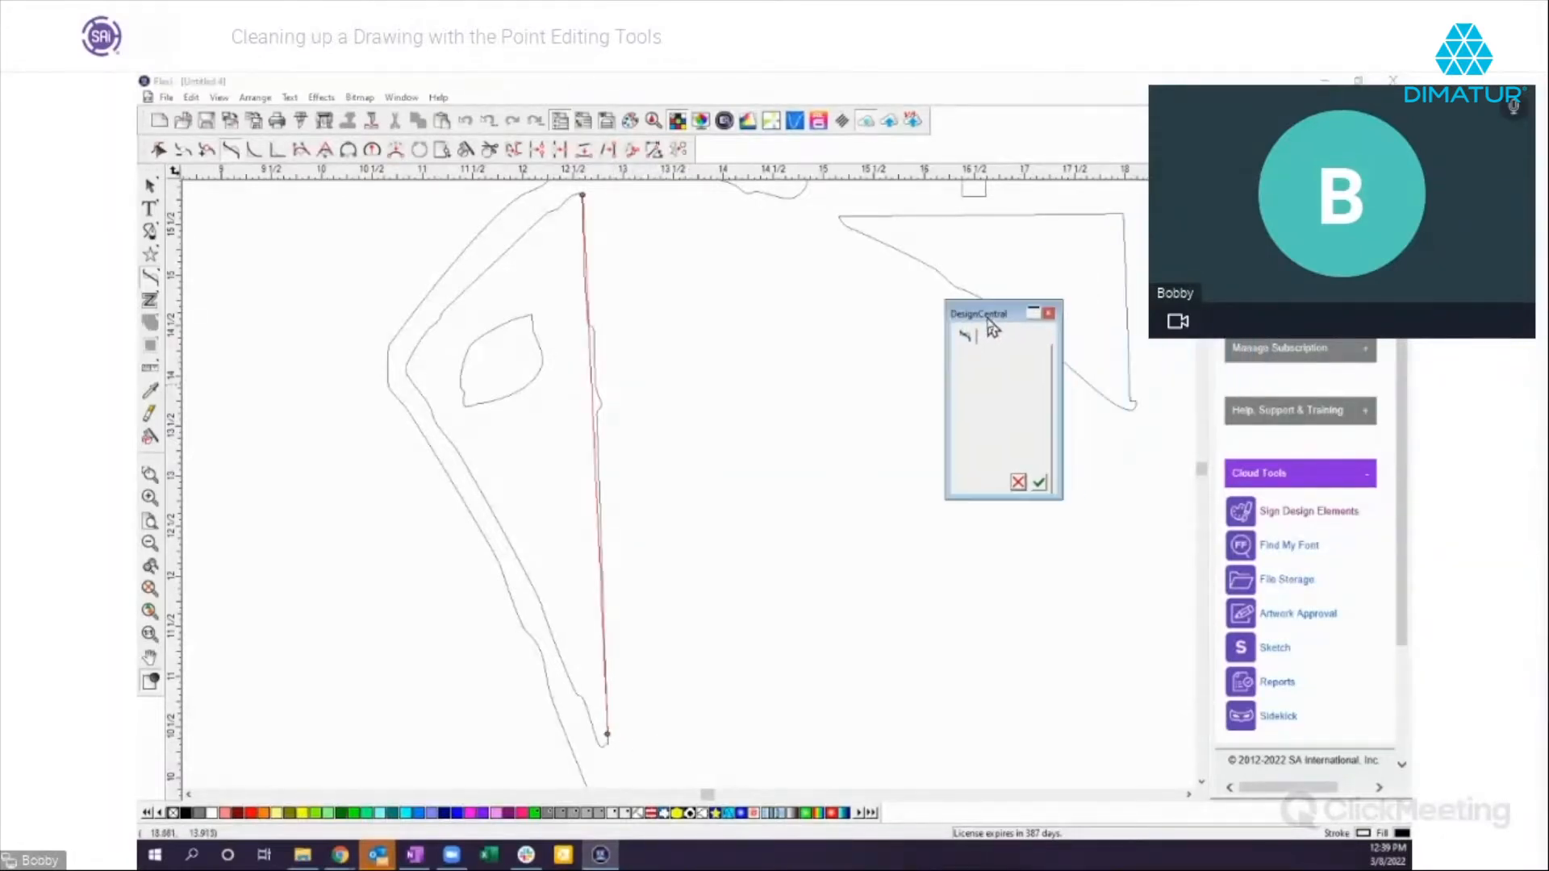
left_click(1039, 482)
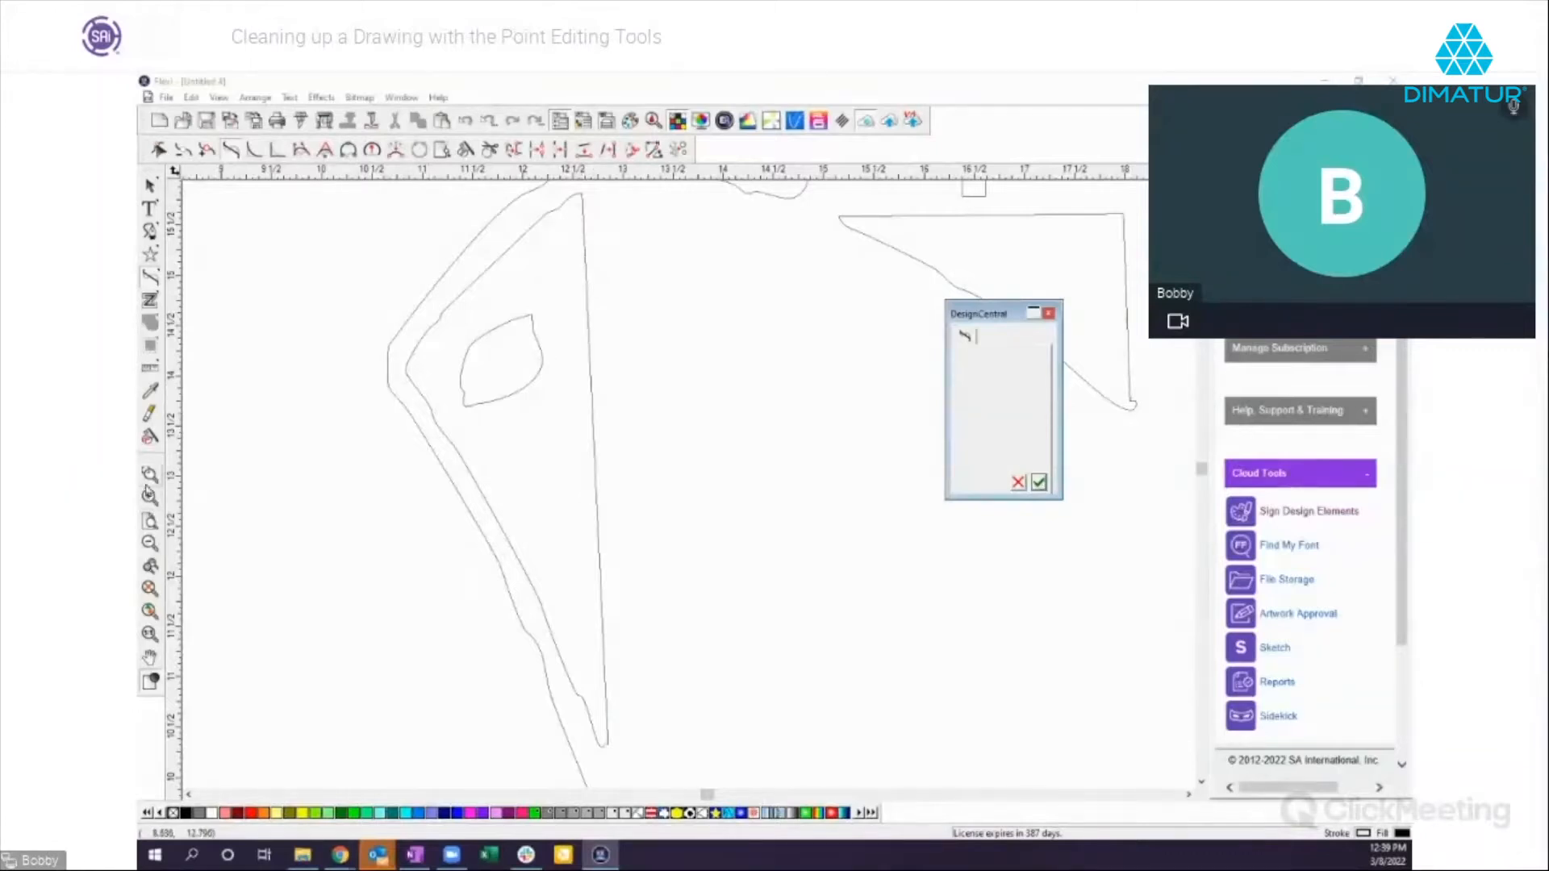
Step: Straighten the bow cutout's jagged vertical edge with a single line from its top corner down to its lowest tip
left_click(149, 475)
left_click_drag(567, 266, 611, 387)
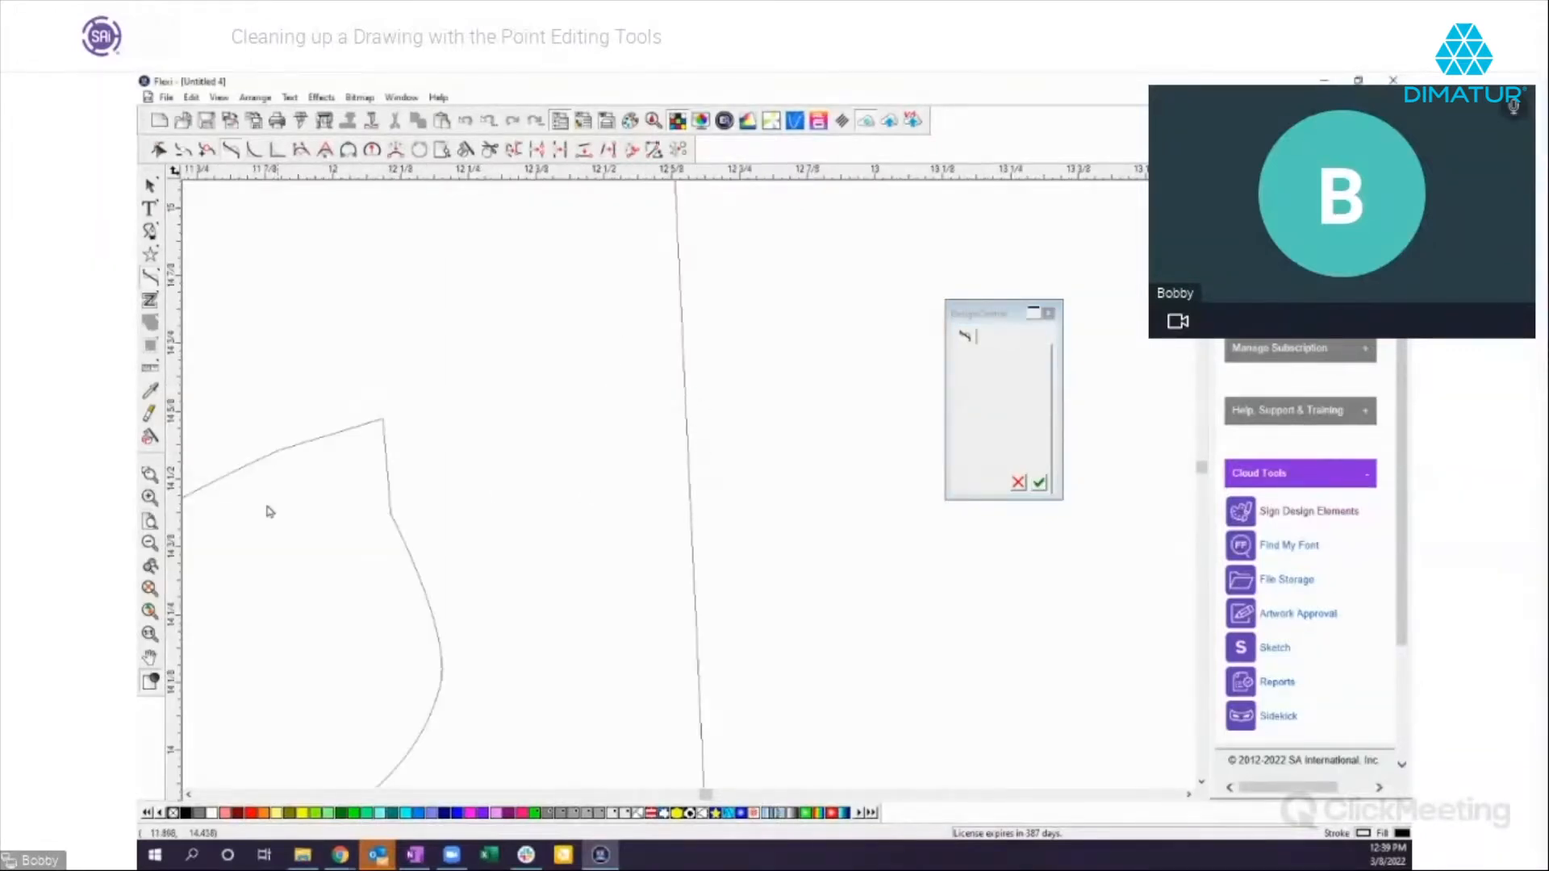
left_click(149, 542)
left_click(151, 545)
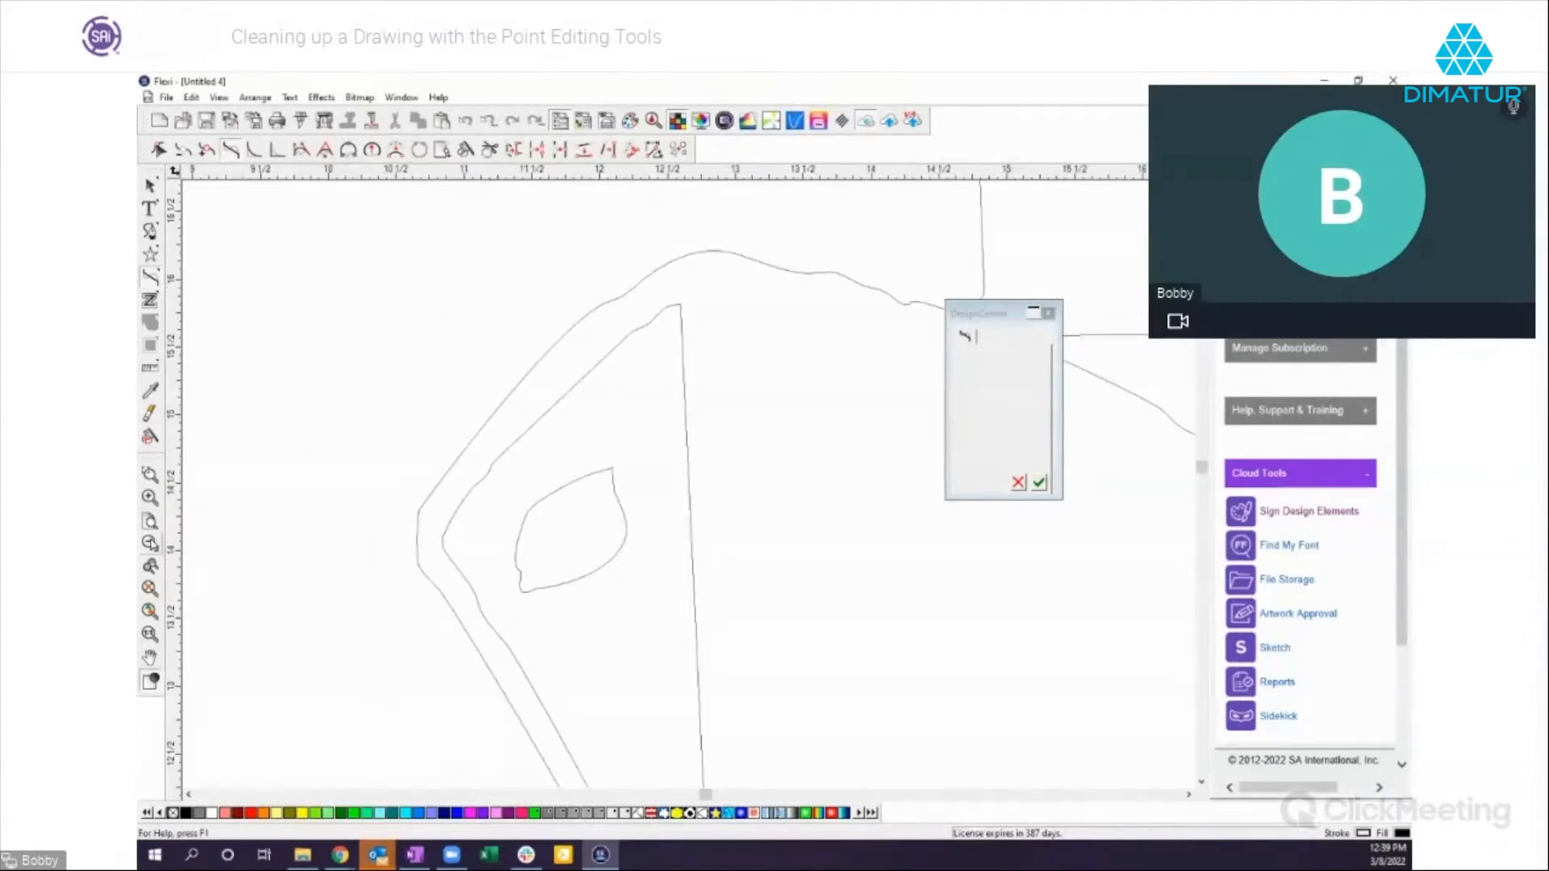
left_click(153, 545)
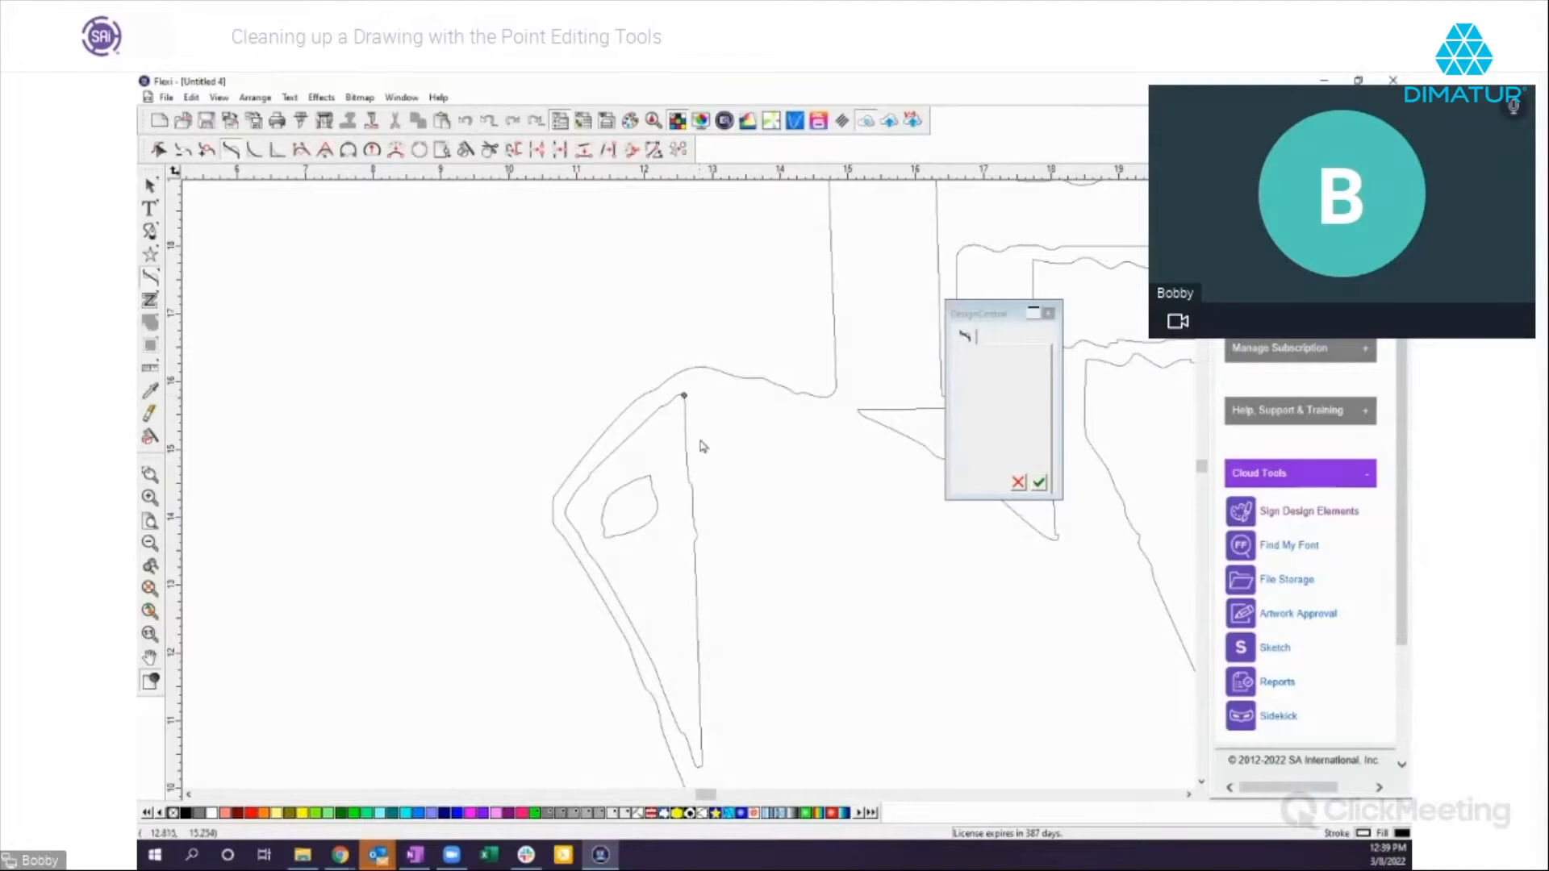
left_click(701, 752)
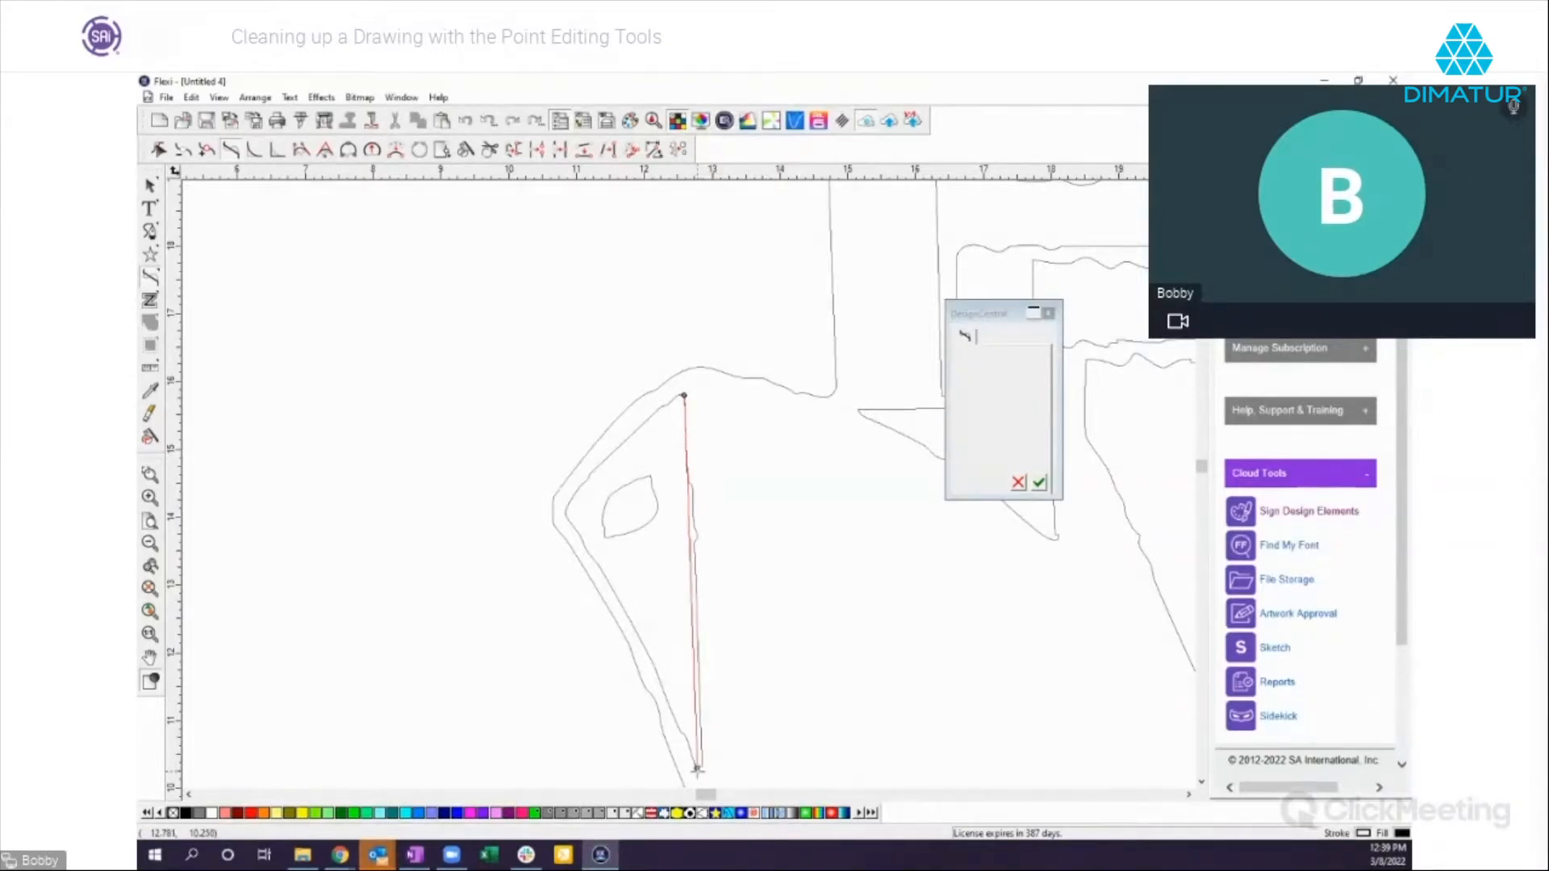
left_click(1040, 484)
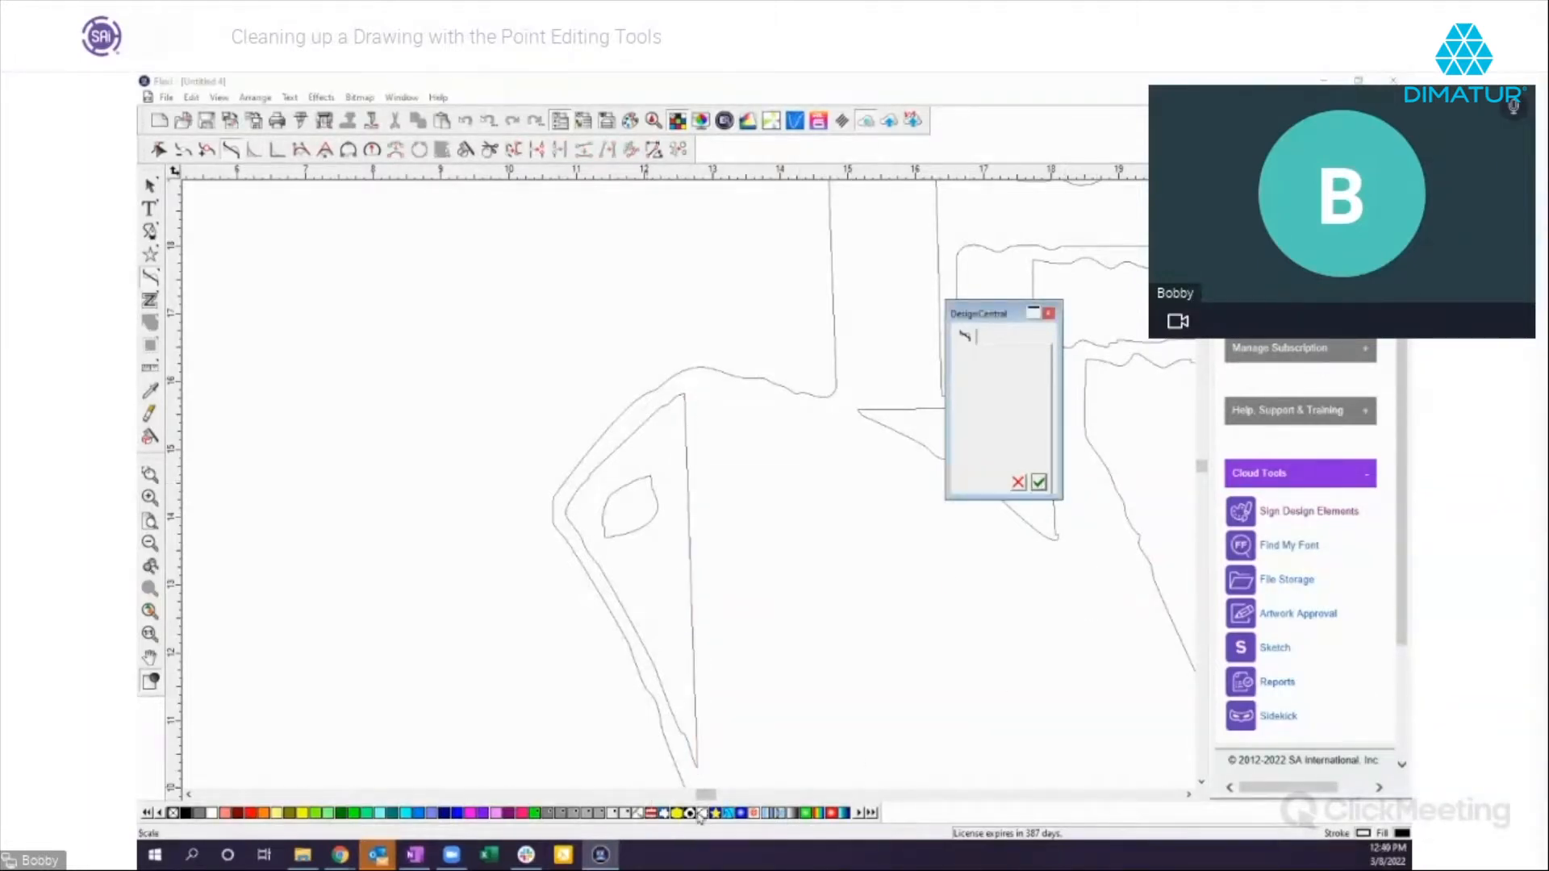
Step: Straighten the bow cutout's lower-left edge from left corner to bottom tip, and its upper-left edge from left corner to top corner
left_click(564, 513)
left_click(696, 767)
left_click(1039, 482)
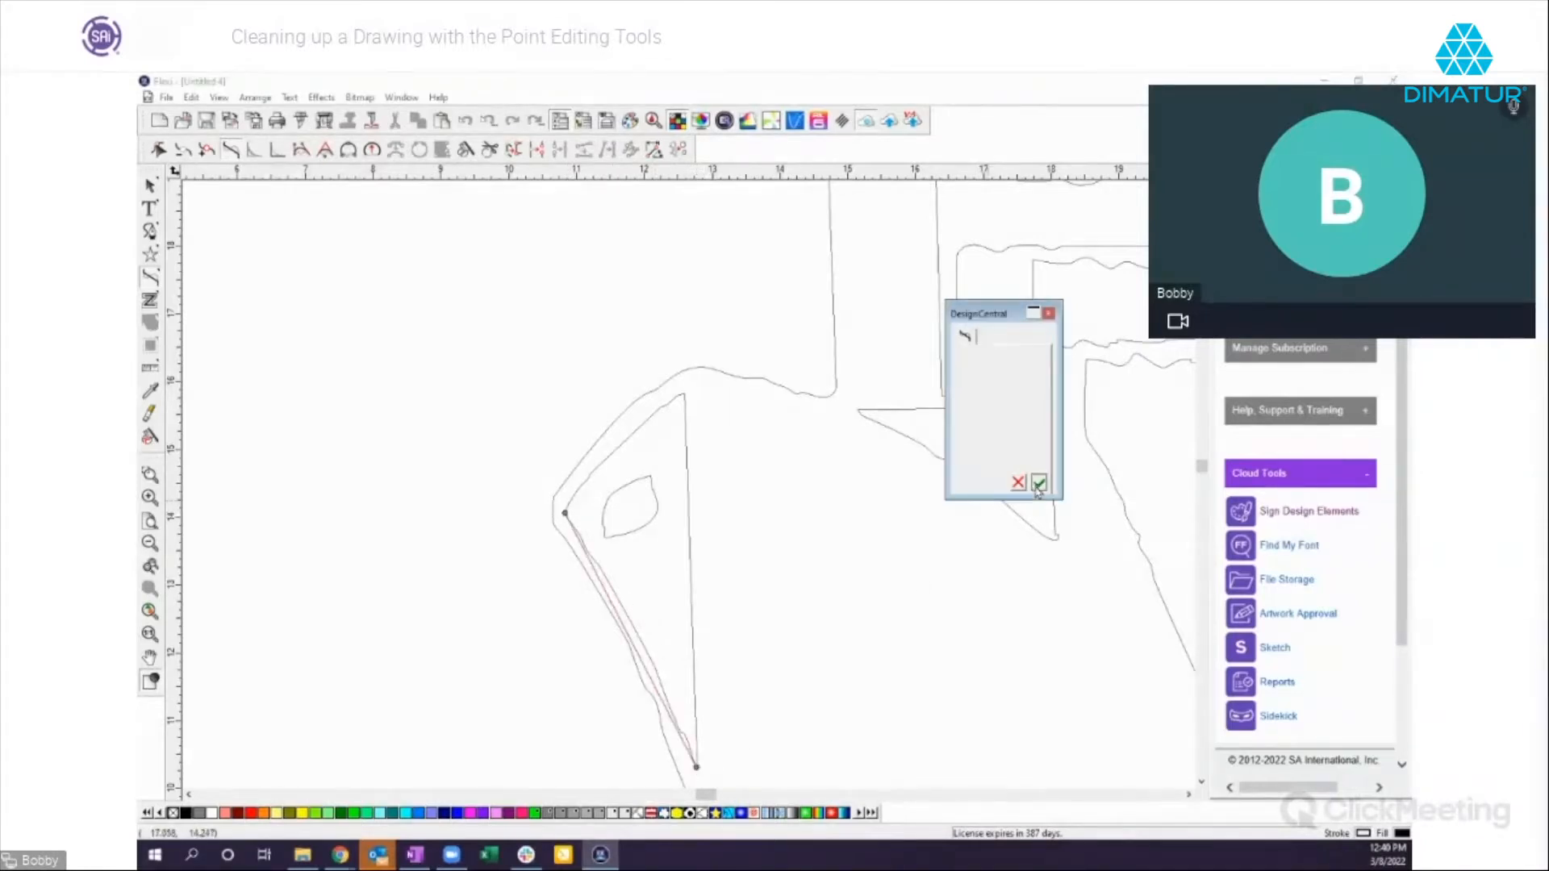
left_click(567, 510)
left_click(682, 395)
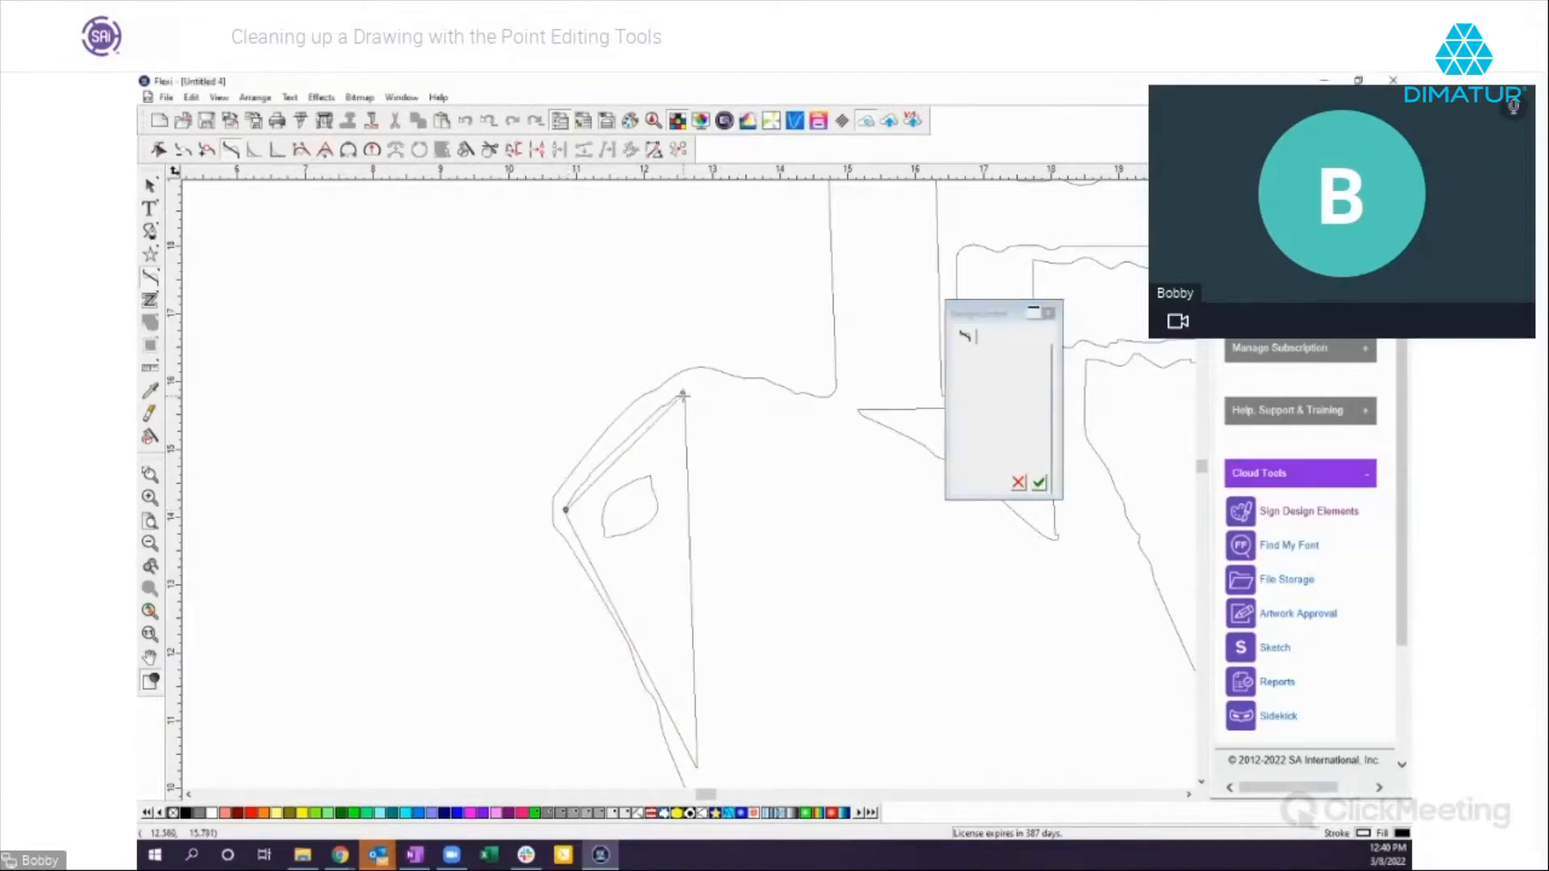
left_click(1038, 483)
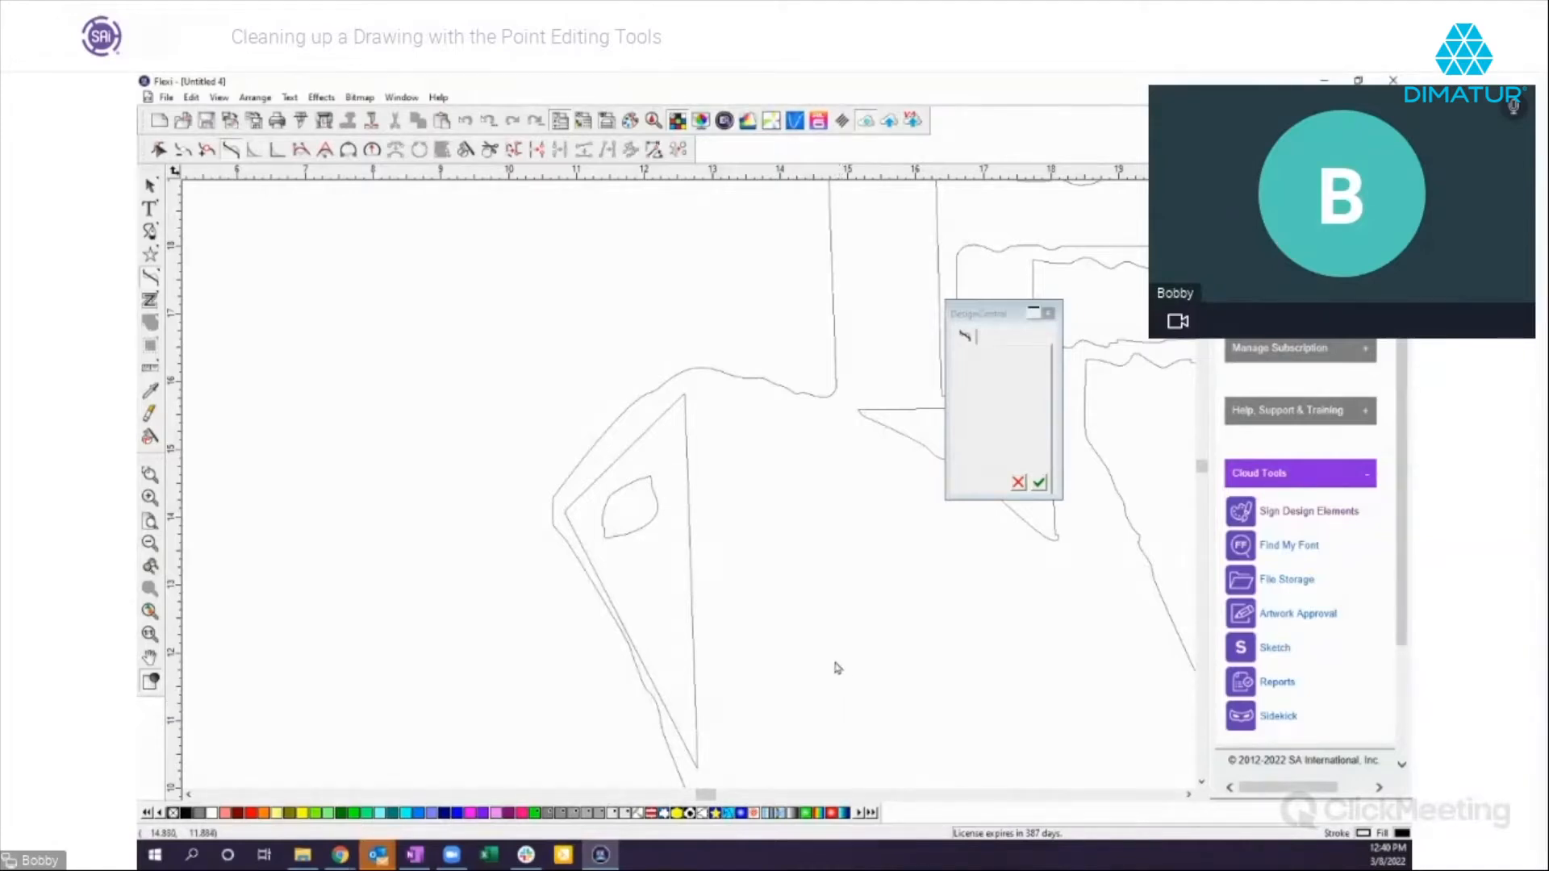
Step: Replace the porthole's pointed upper-right corner with a smooth curve running from its top edge to its right side
left_click(349, 152)
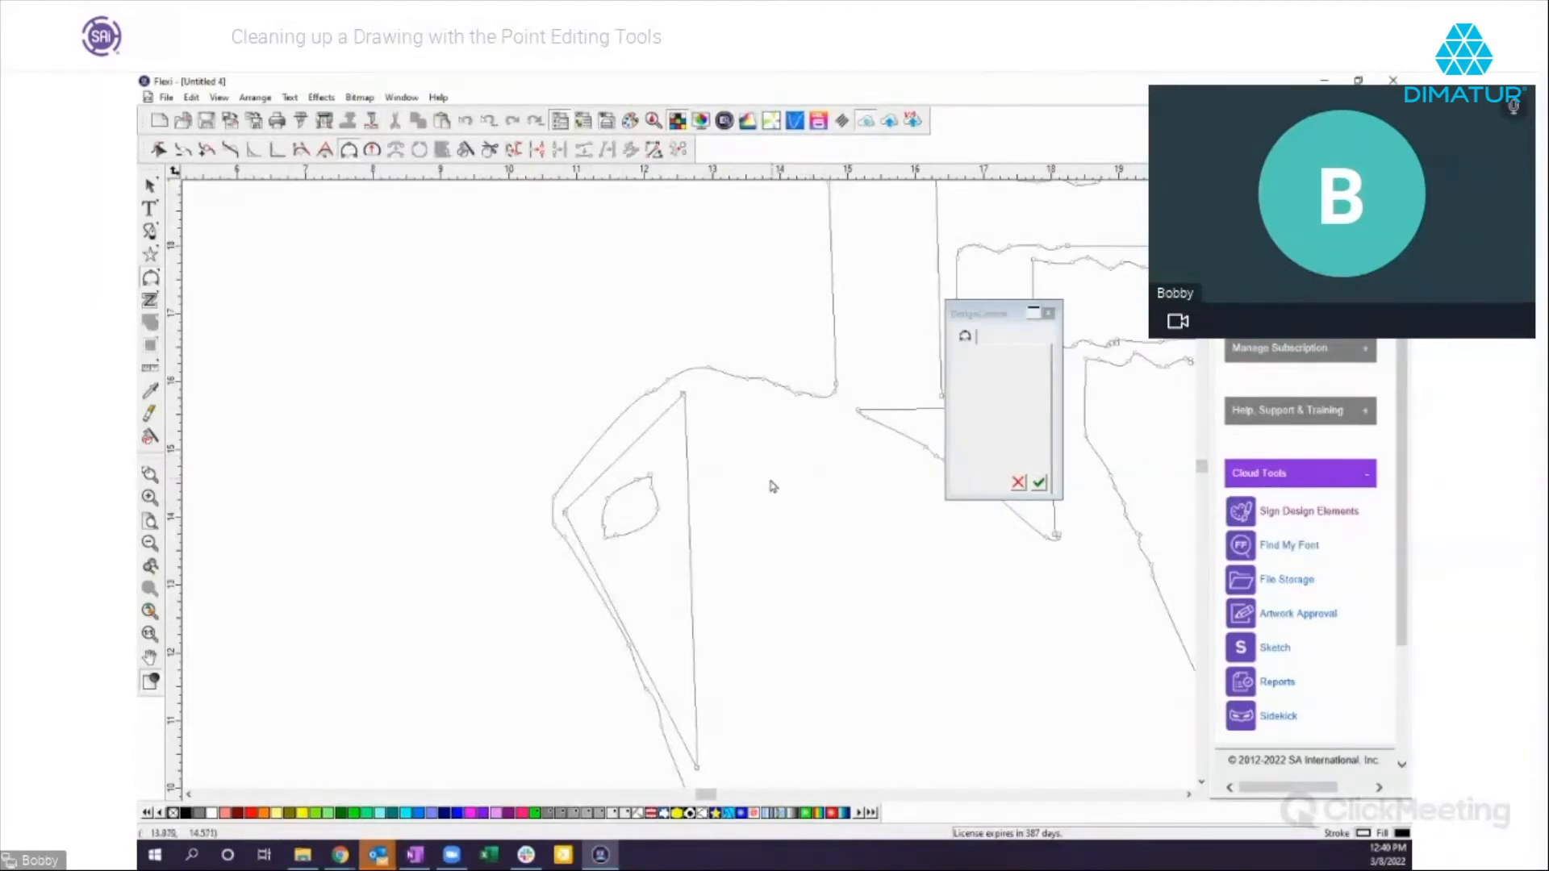
left_click(628, 484)
left_click(656, 515, "shift")
mouse_move(651, 490)
left_mouse_down()
mouse_move(744, 447)
mouse_move(738, 427)
mouse_move(658, 492)
left_mouse_up()
left_click(1039, 484)
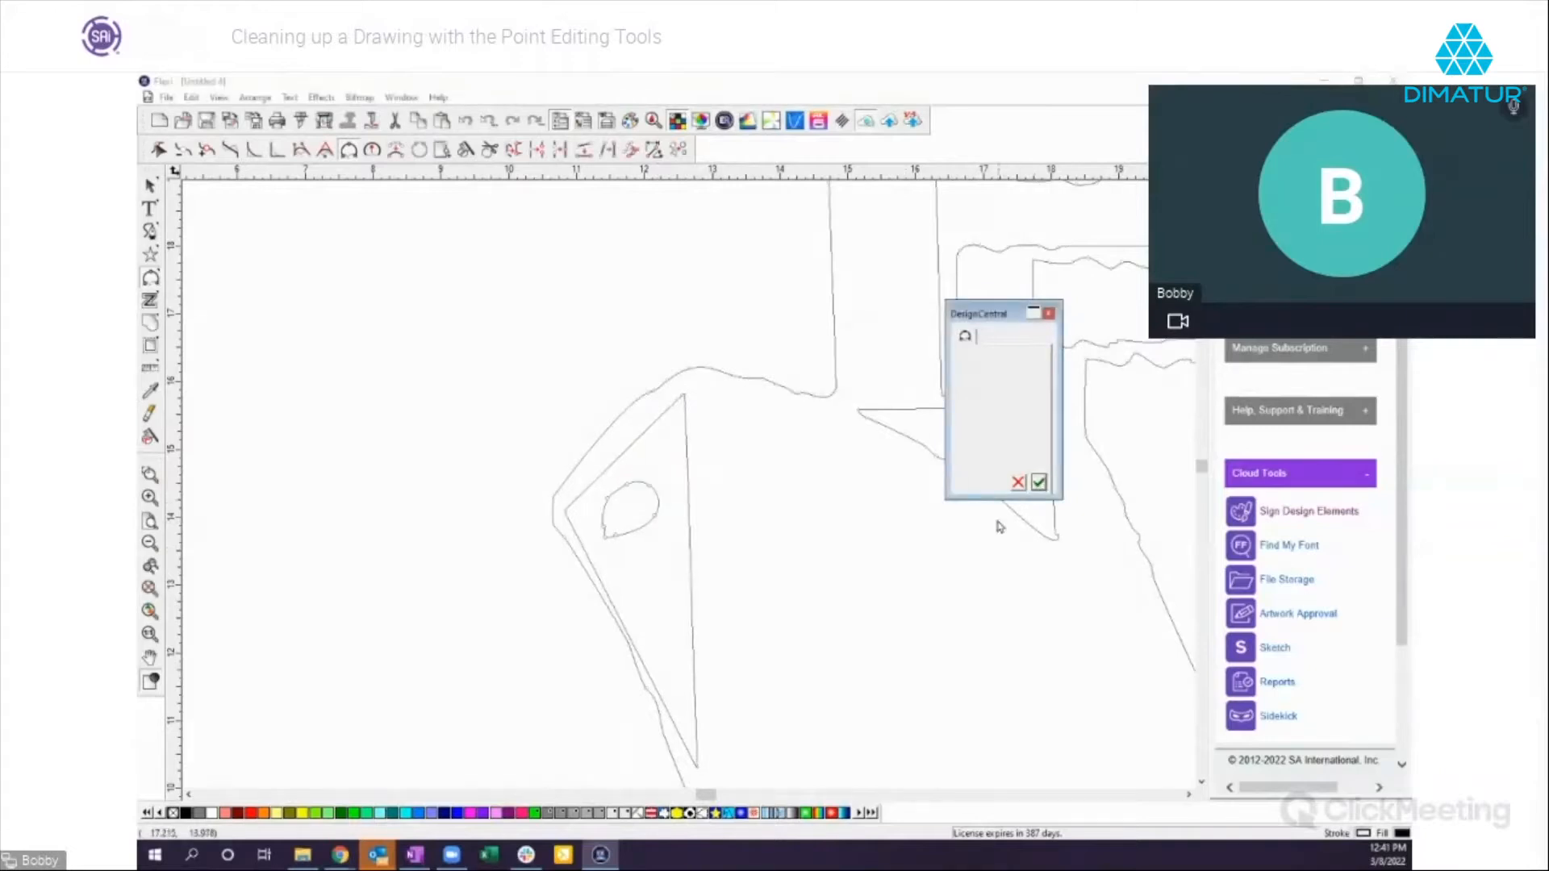
Step: Round off the porthole's pointed lower-left corner with a smooth curve from its left side to its lower edge
left_click(613, 492)
left_click(622, 535)
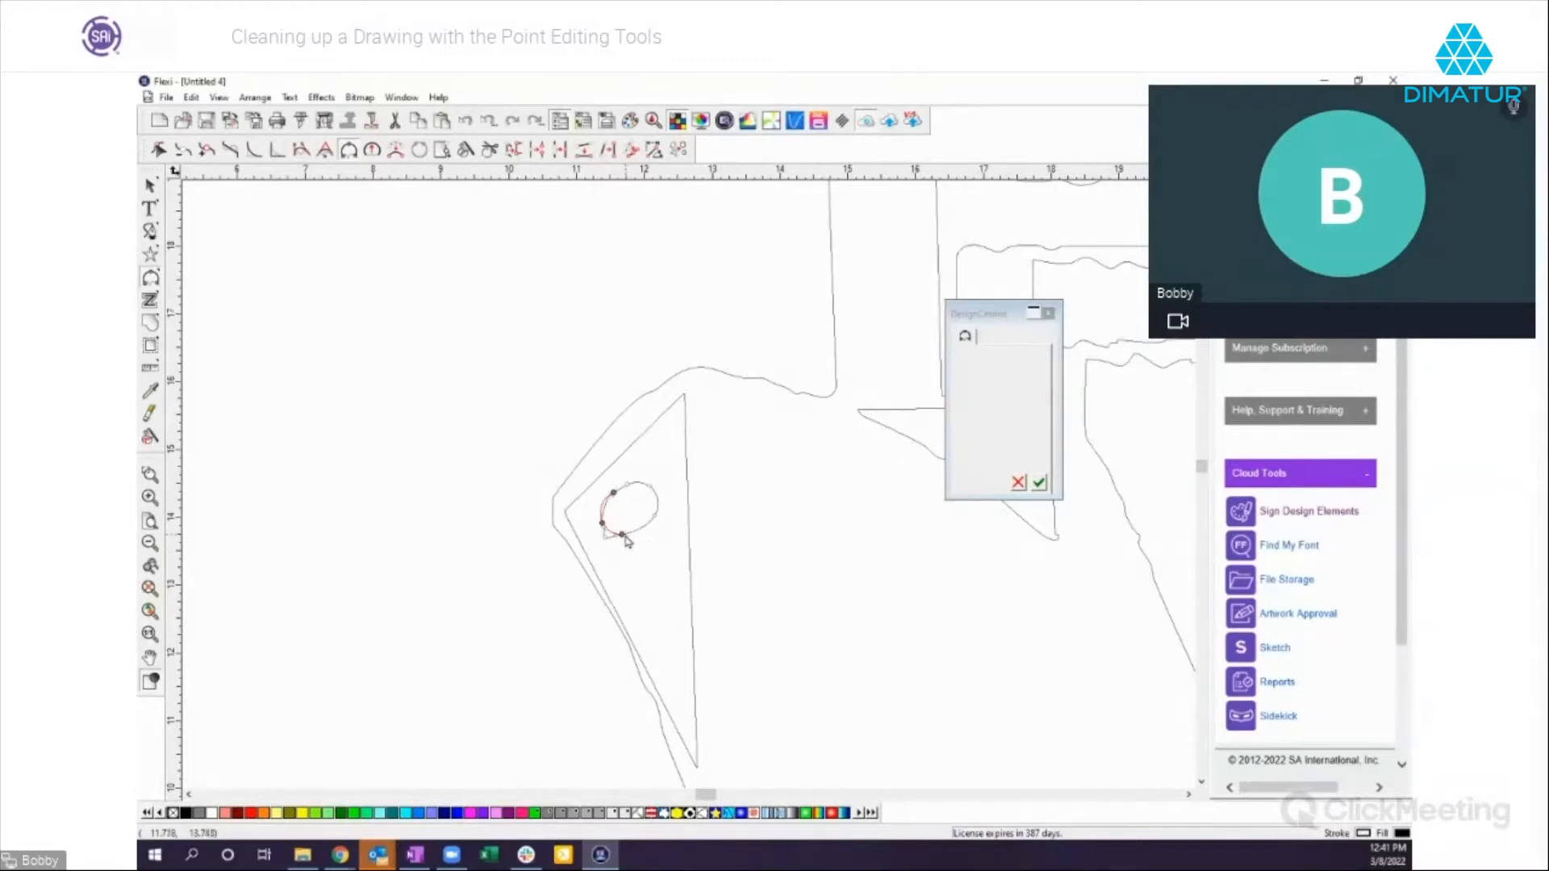
mouse_move(622, 535)
left_mouse_down()
mouse_move(648, 523)
mouse_move(597, 529)
left_mouse_up()
left_click(1039, 483)
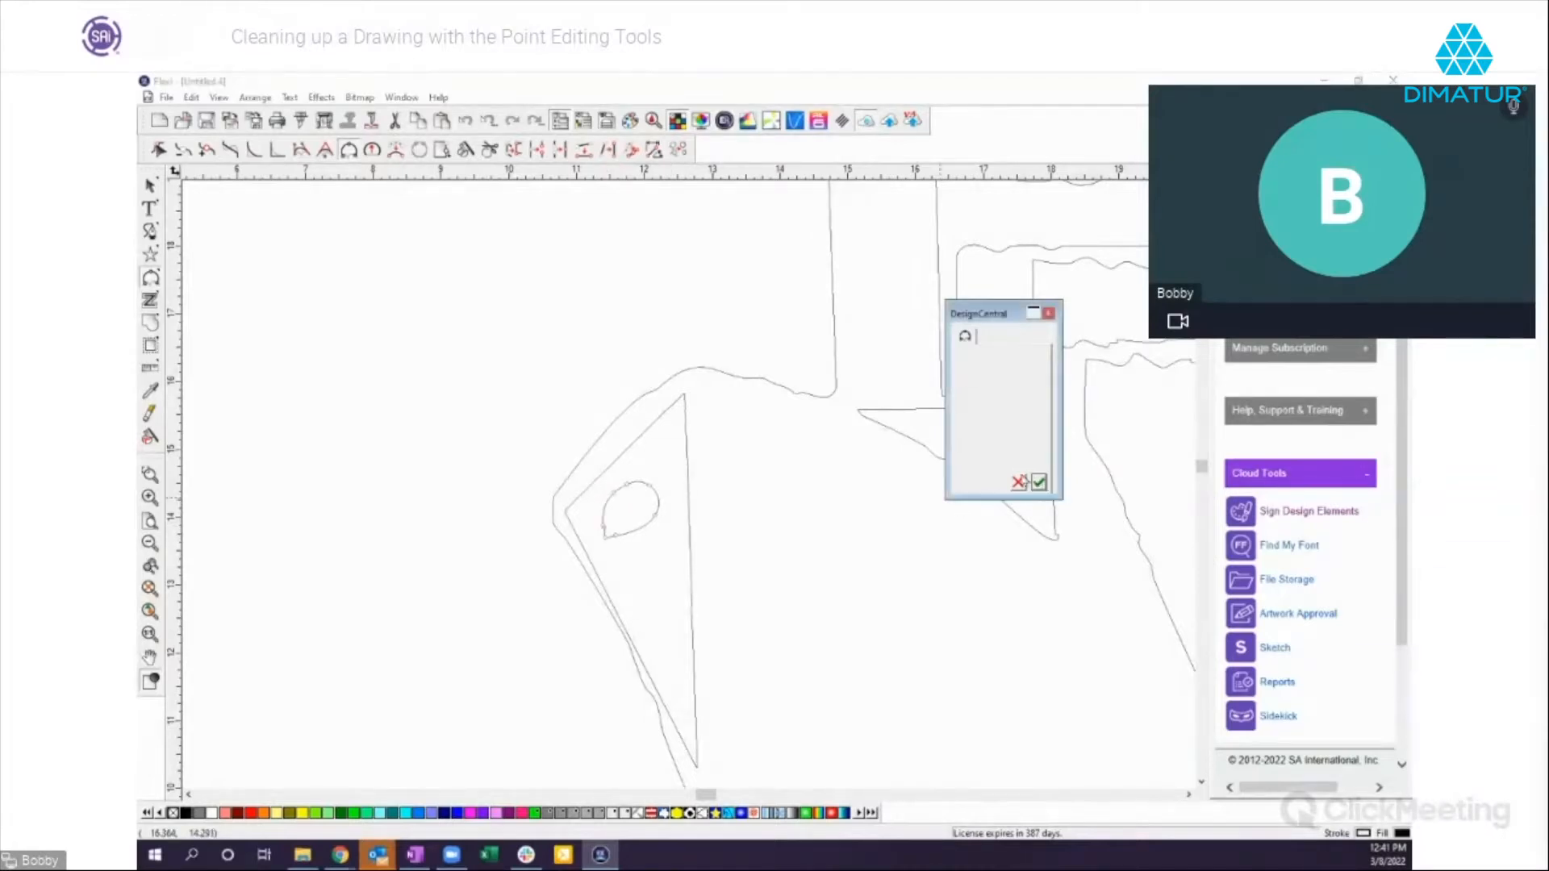
left_click(609, 530)
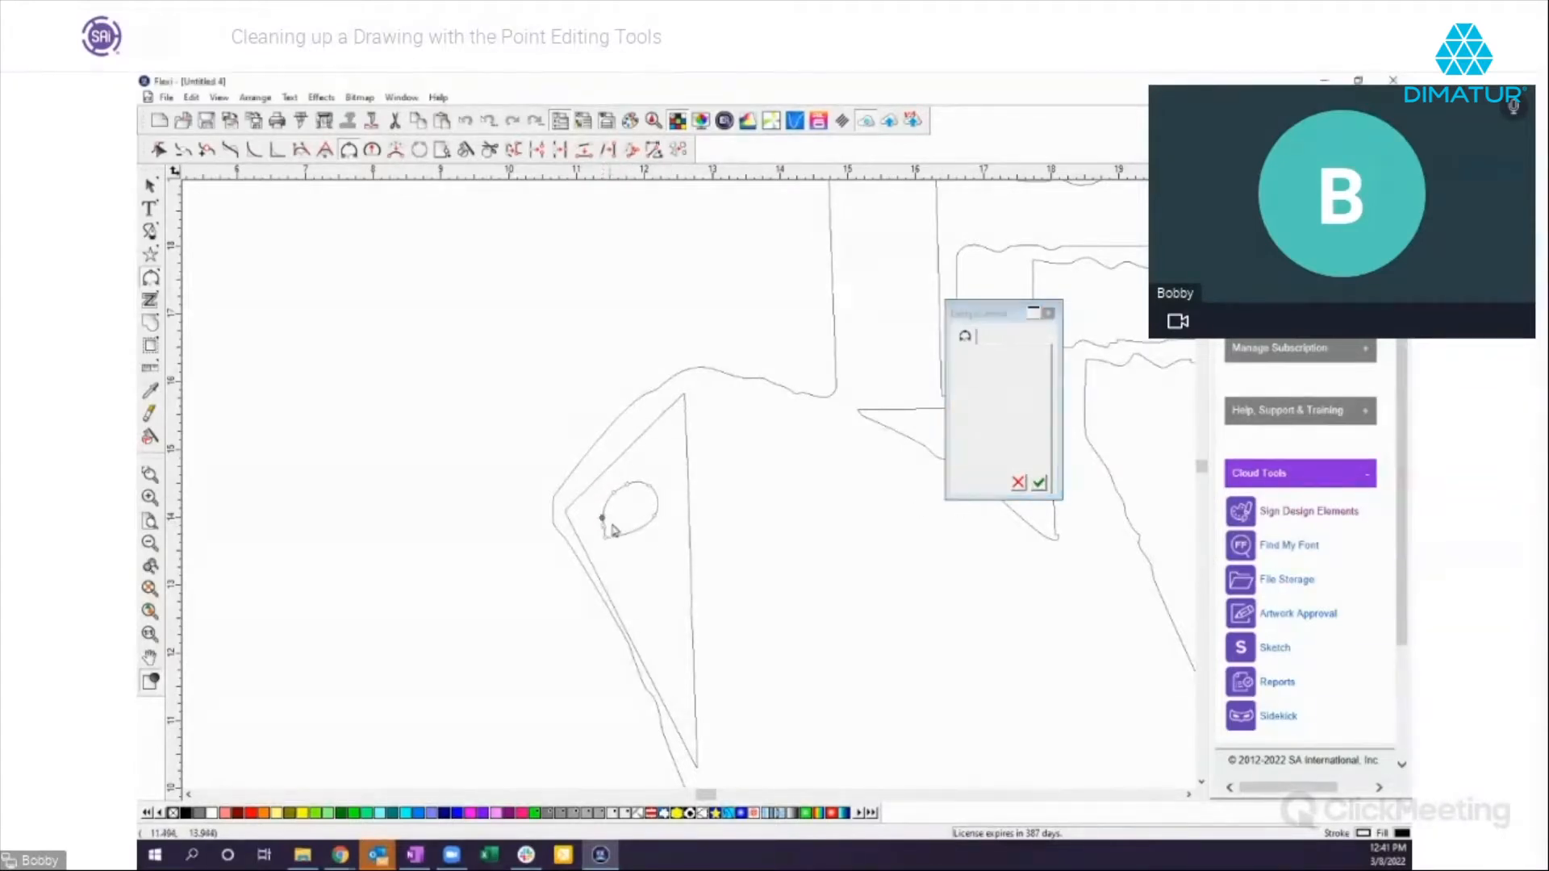
left_click(628, 533)
left_click(1039, 484)
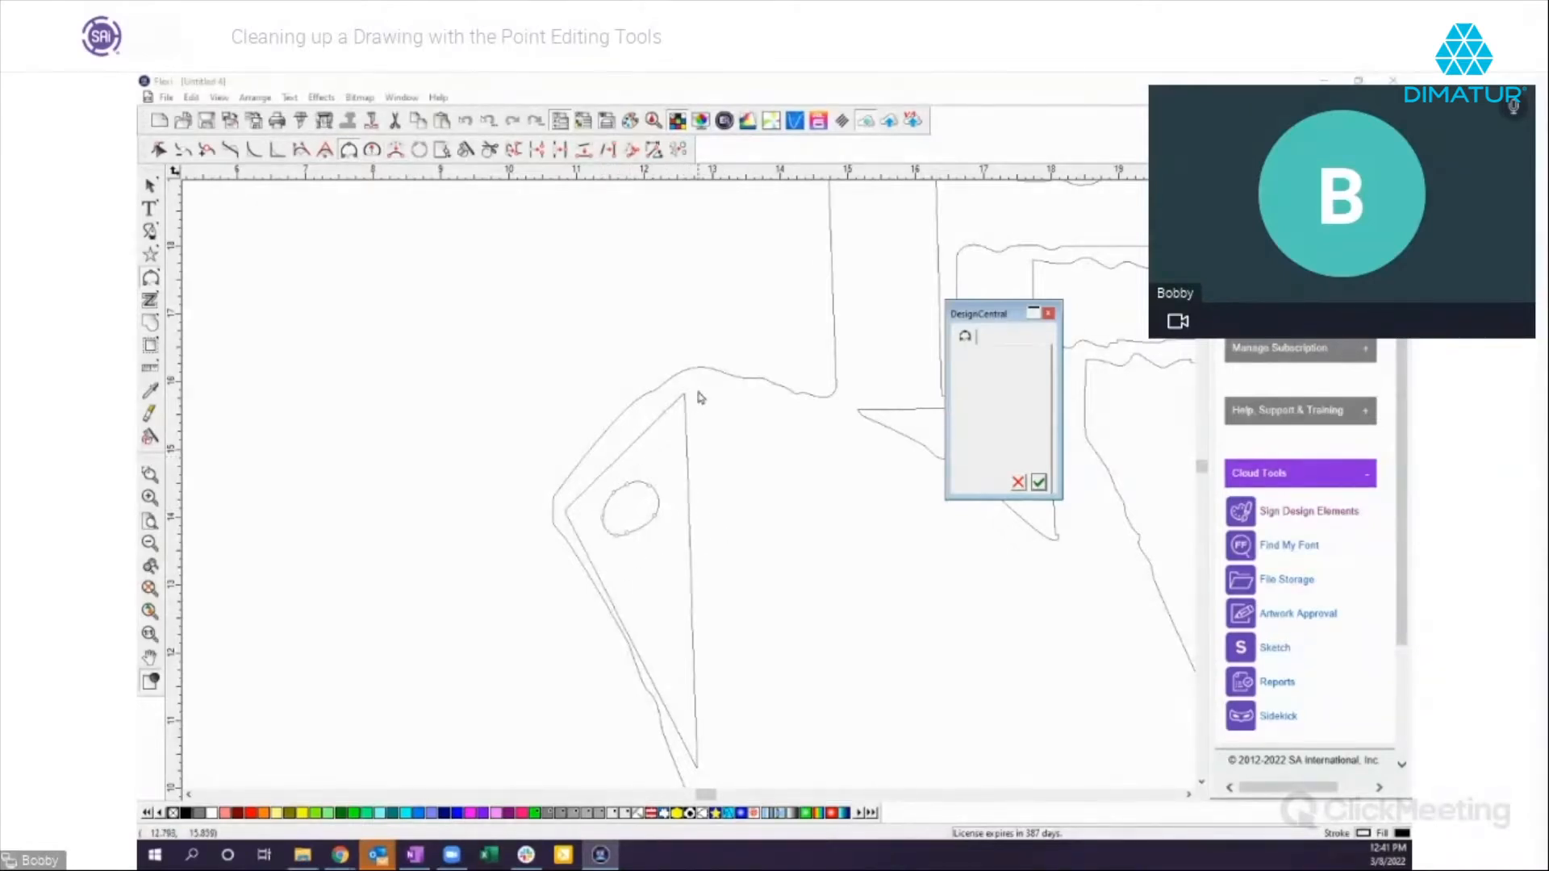
Step: Bend the bow cutout's straight edges into arcs, bowing the upper-left and right edges outward and the lower-left edge inward
left_click(371, 151)
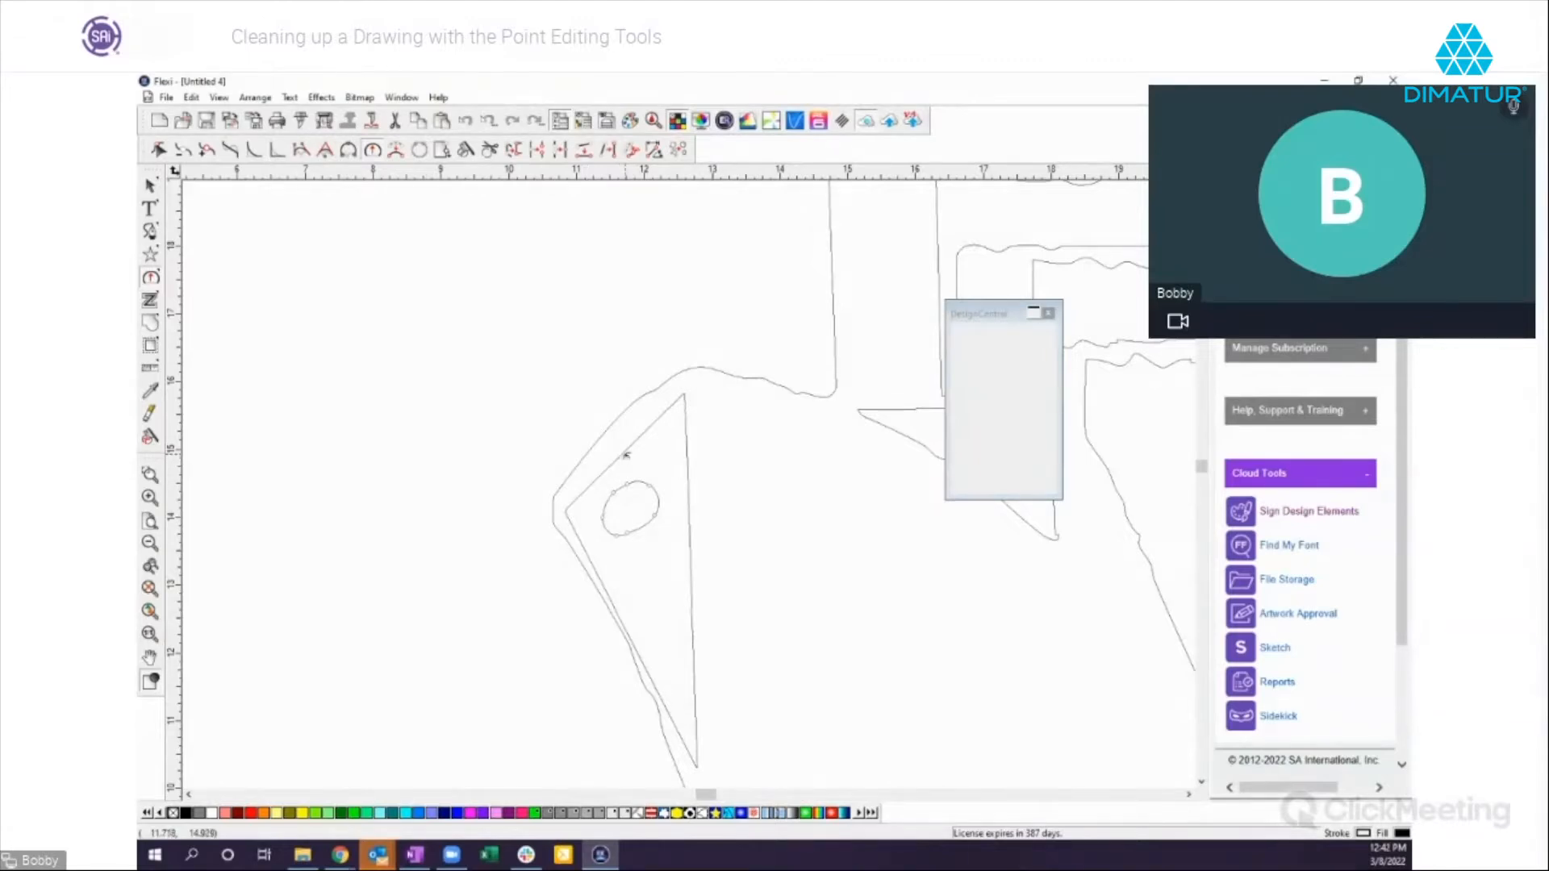
left_click(623, 453)
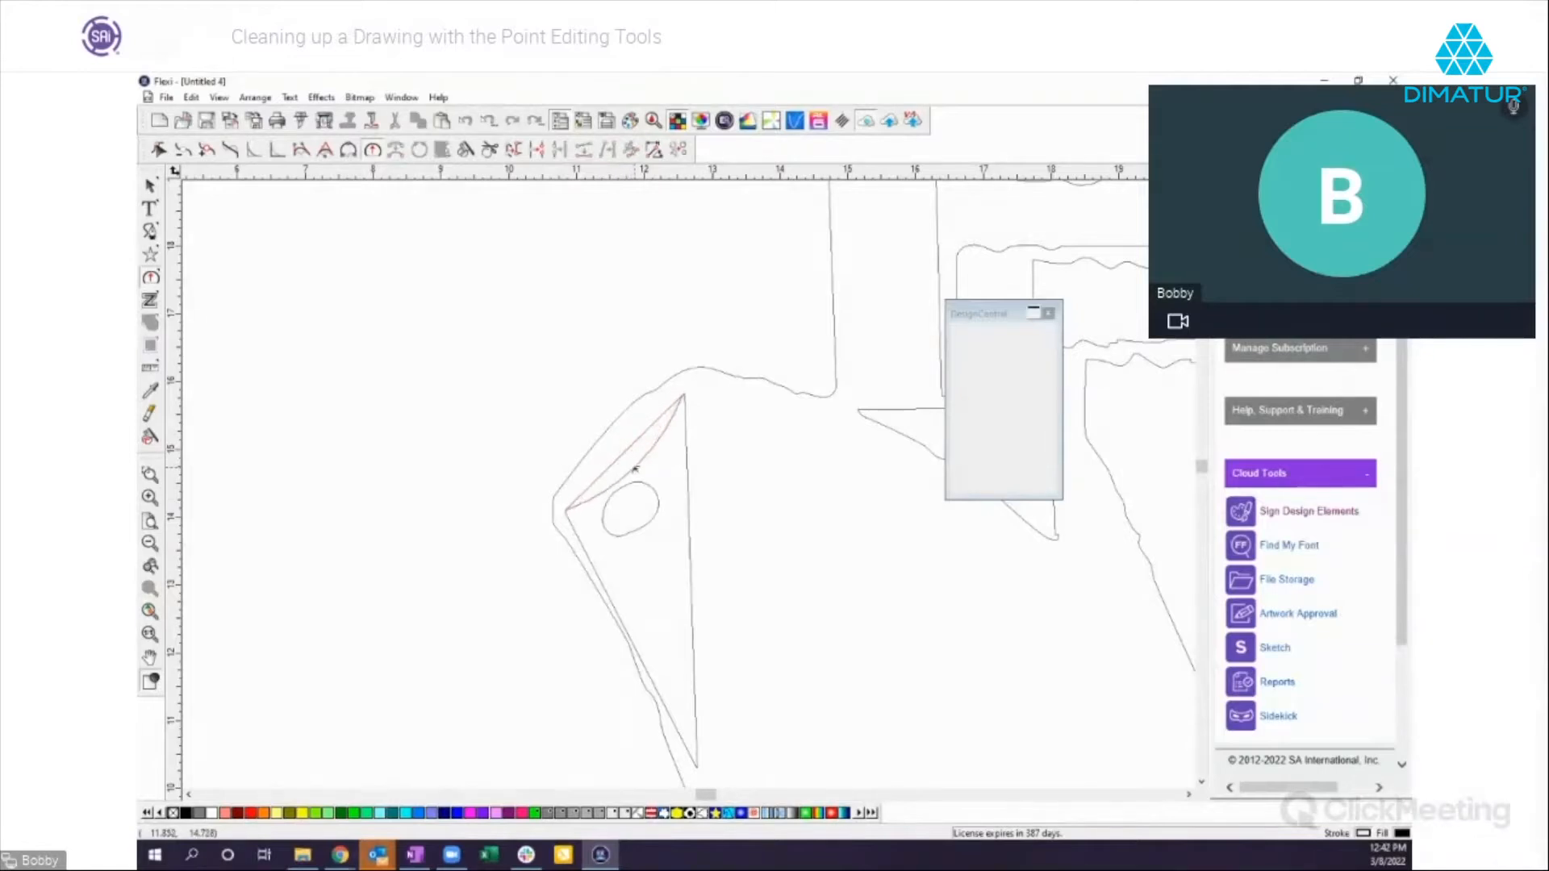
left_click_drag(611, 455, 602, 450)
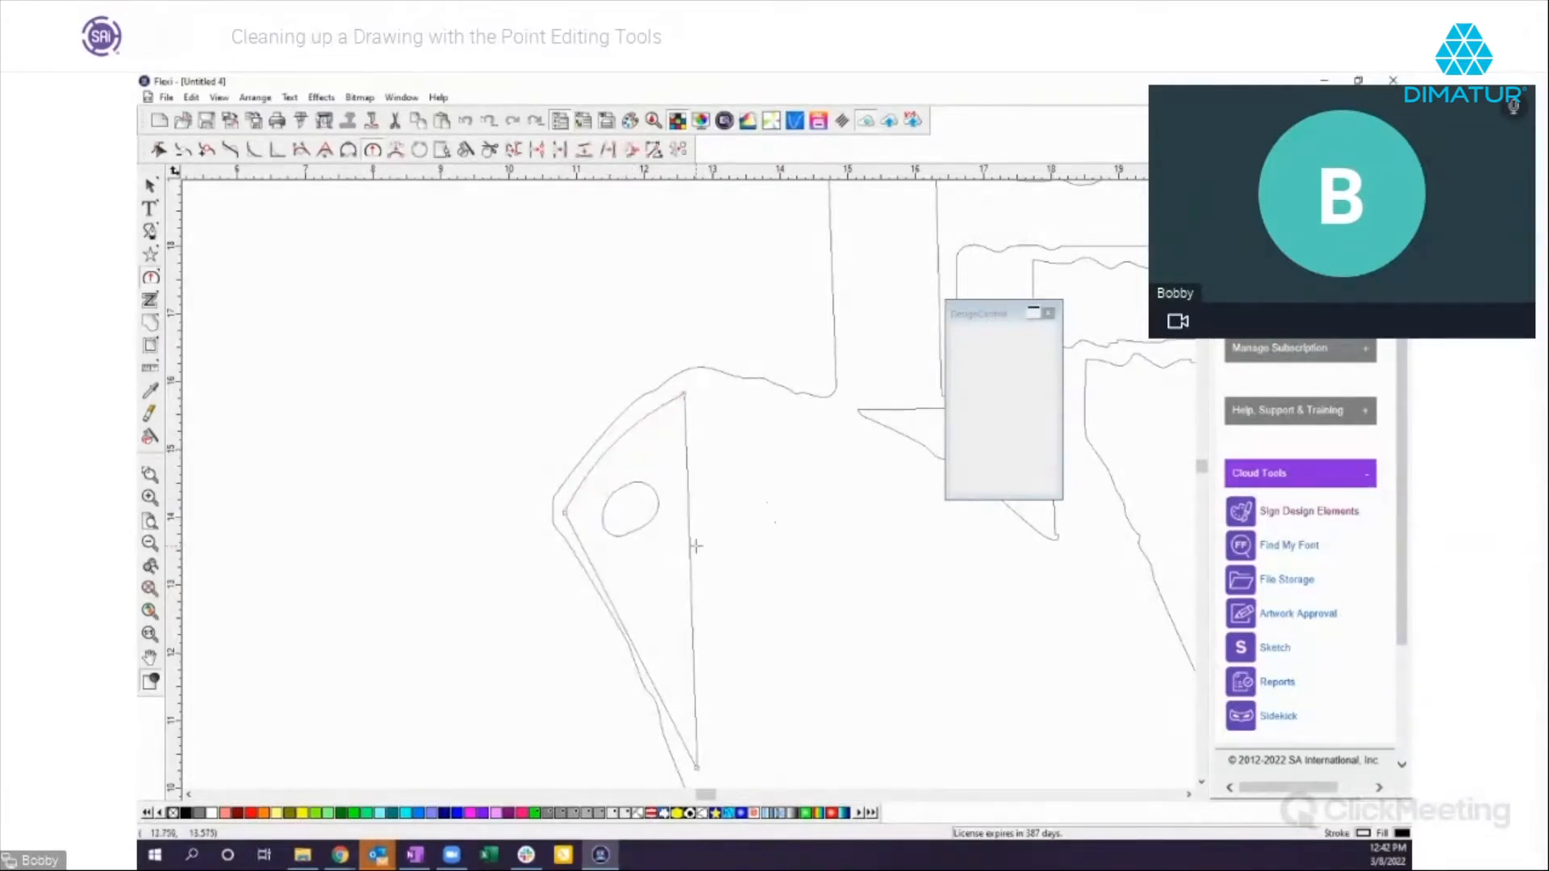
left_click_drag(690, 549, 724, 551)
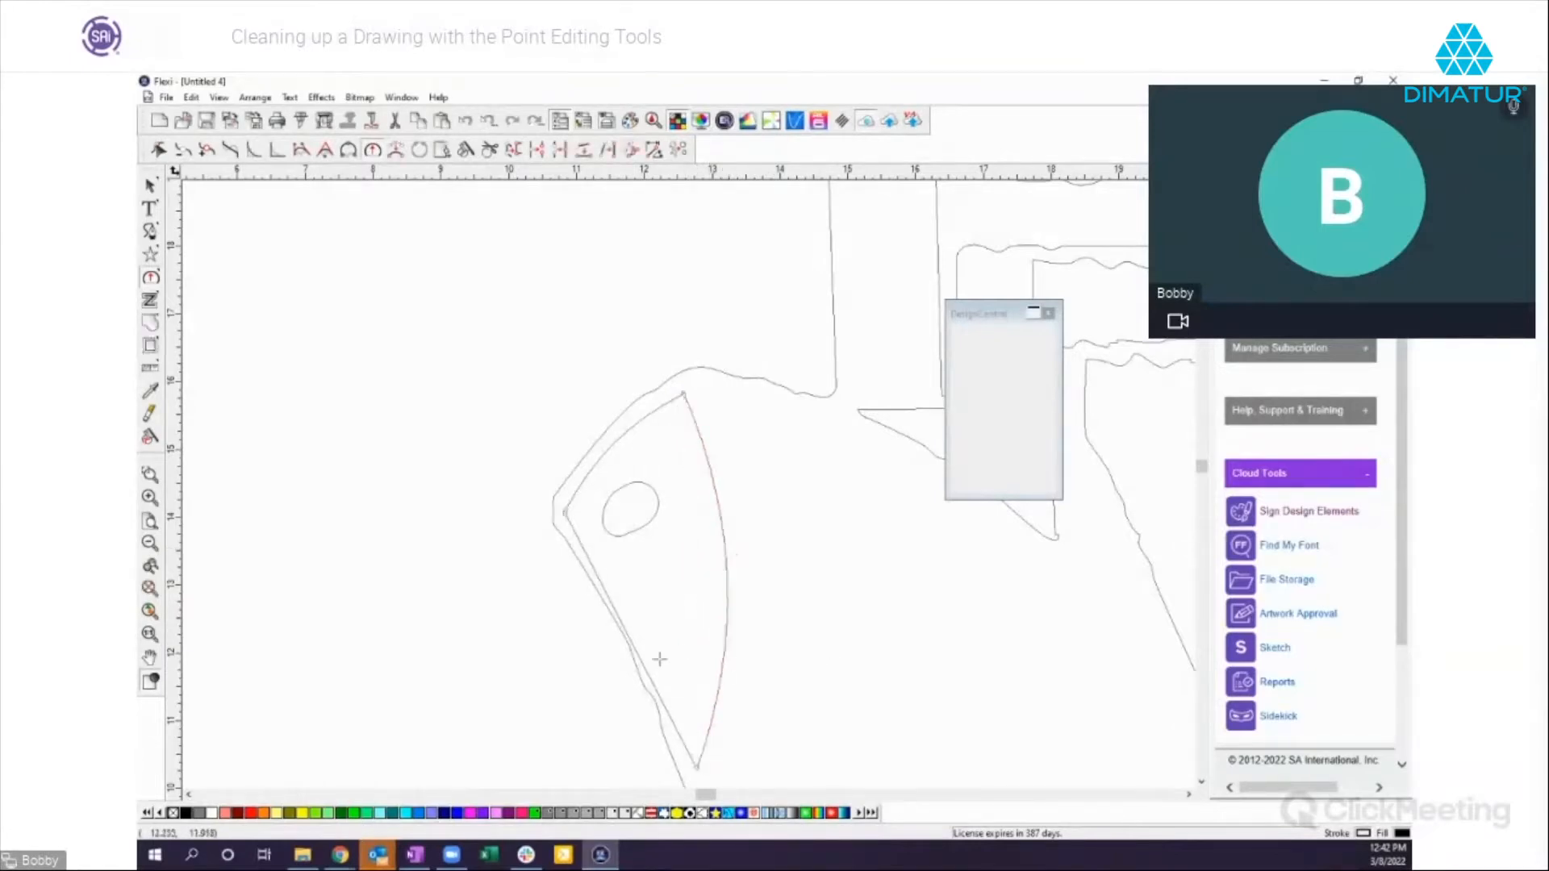
left_click_drag(641, 661, 682, 652)
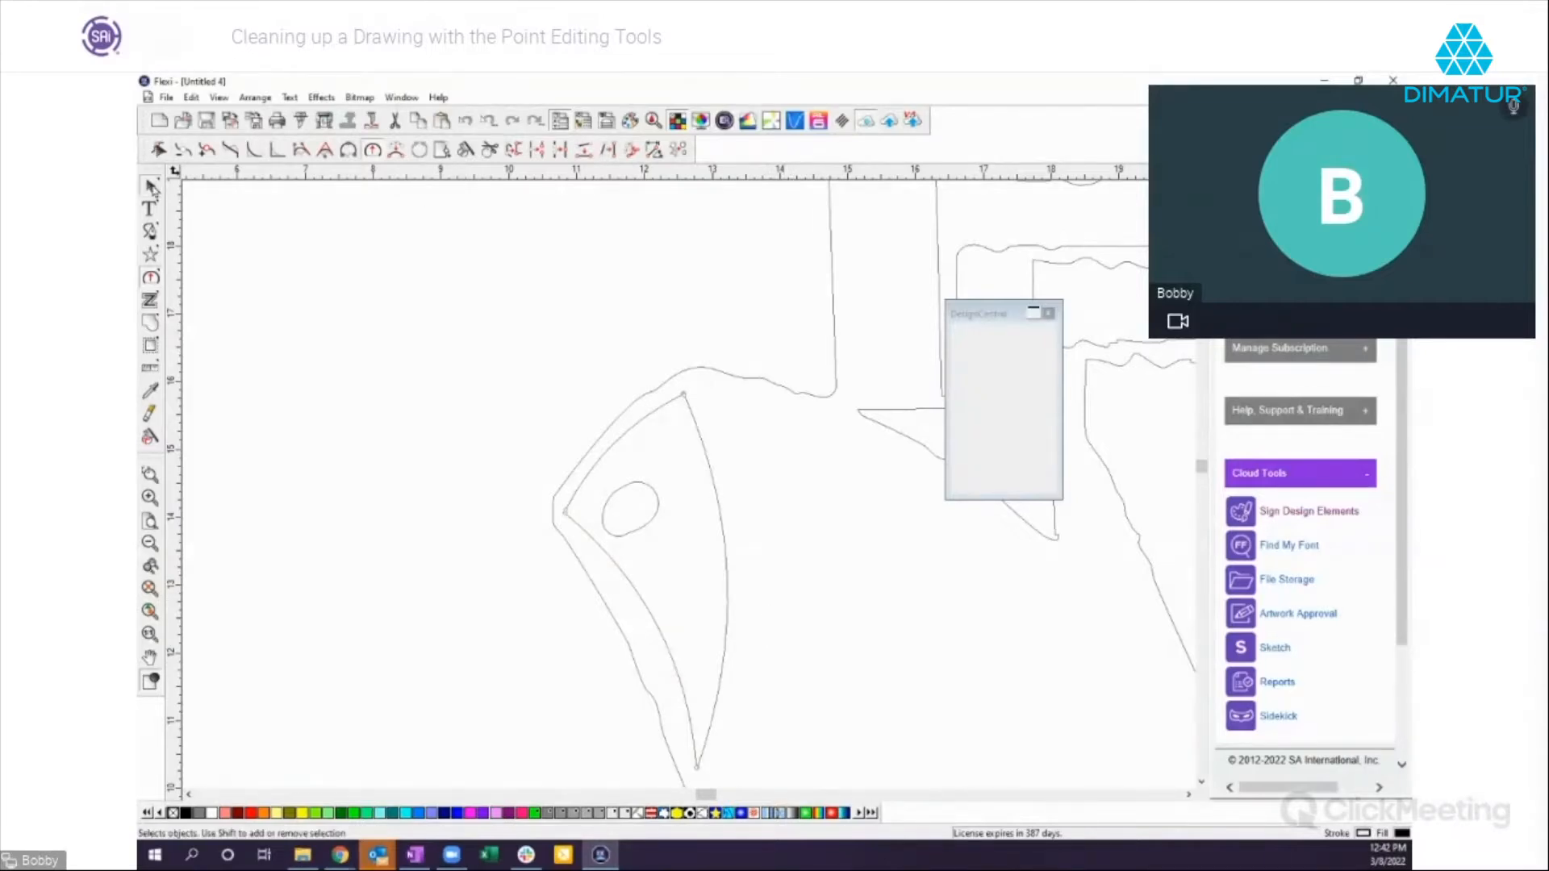
Step: Bend the right side of the porthole slightly outward into an arc
left_click(151, 186)
left_click(620, 496)
left_click(184, 152)
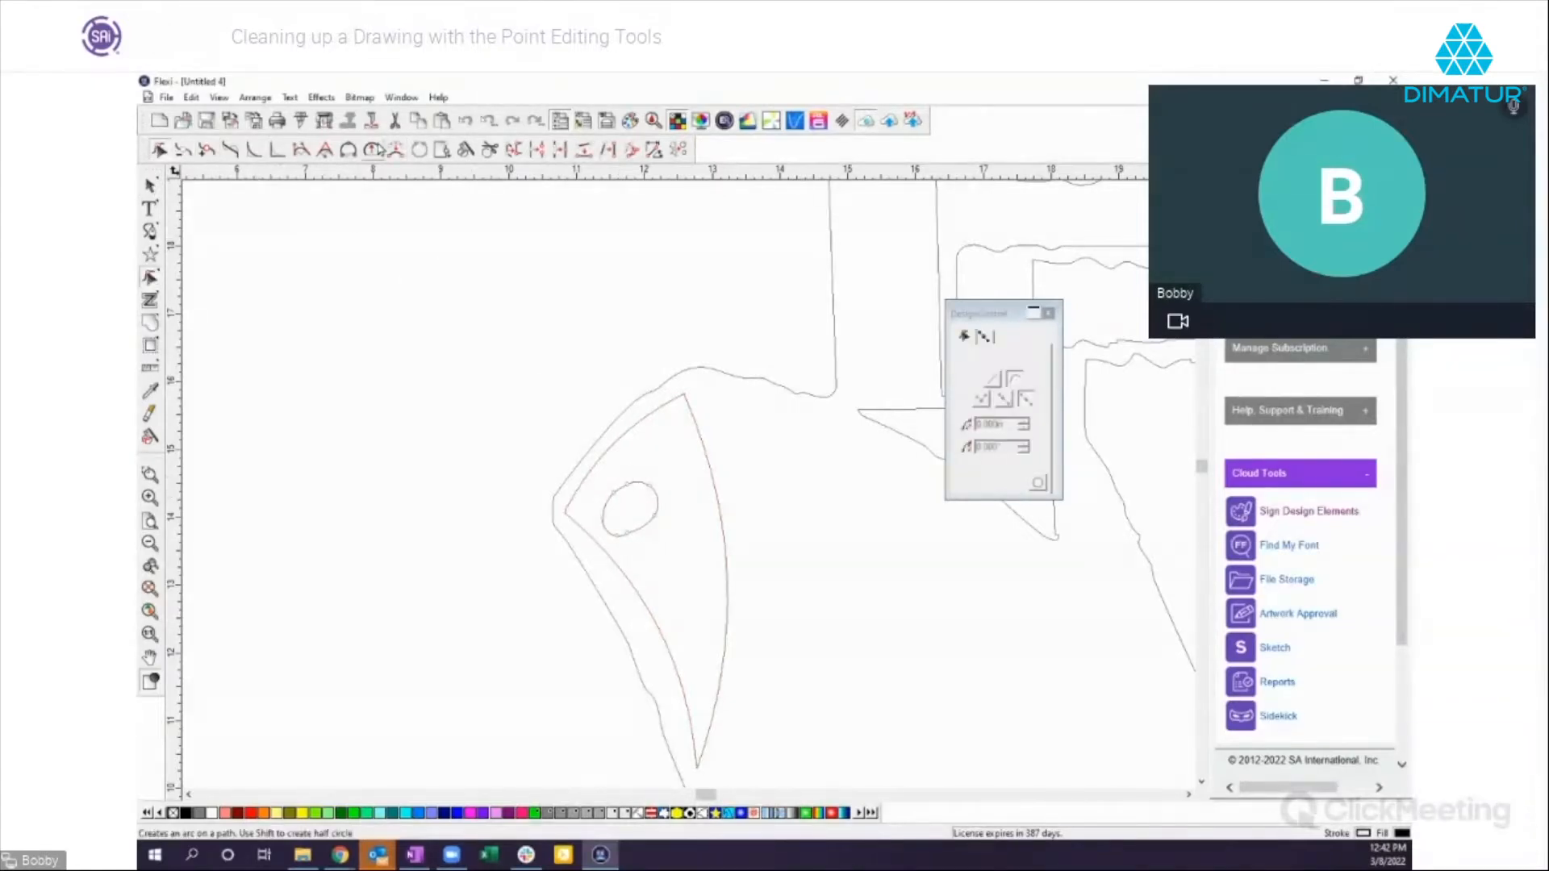
left_click(372, 150)
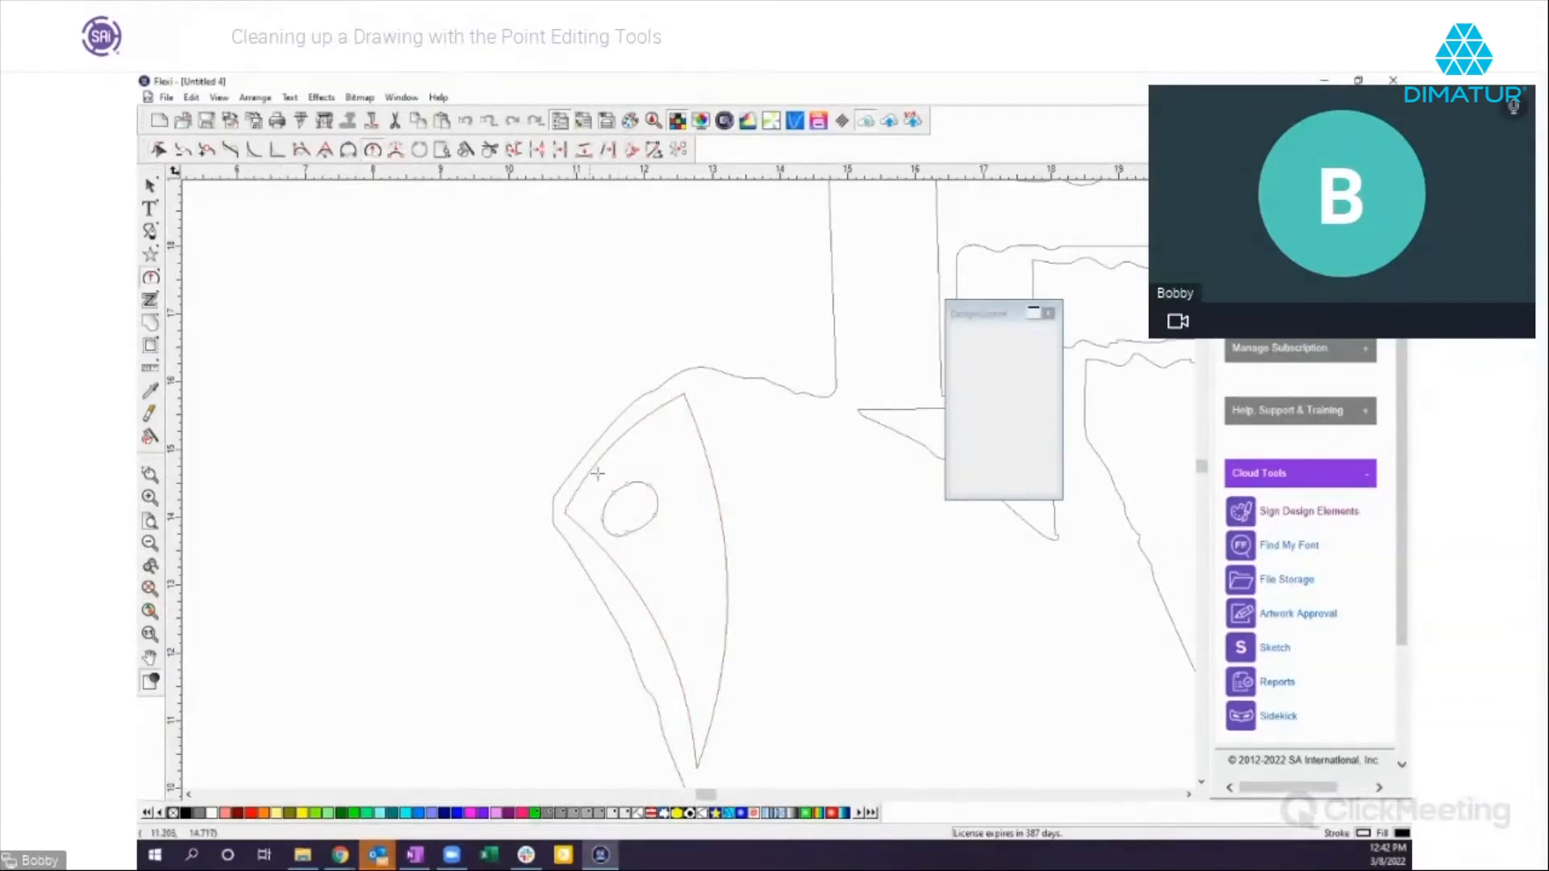
left_click(657, 500)
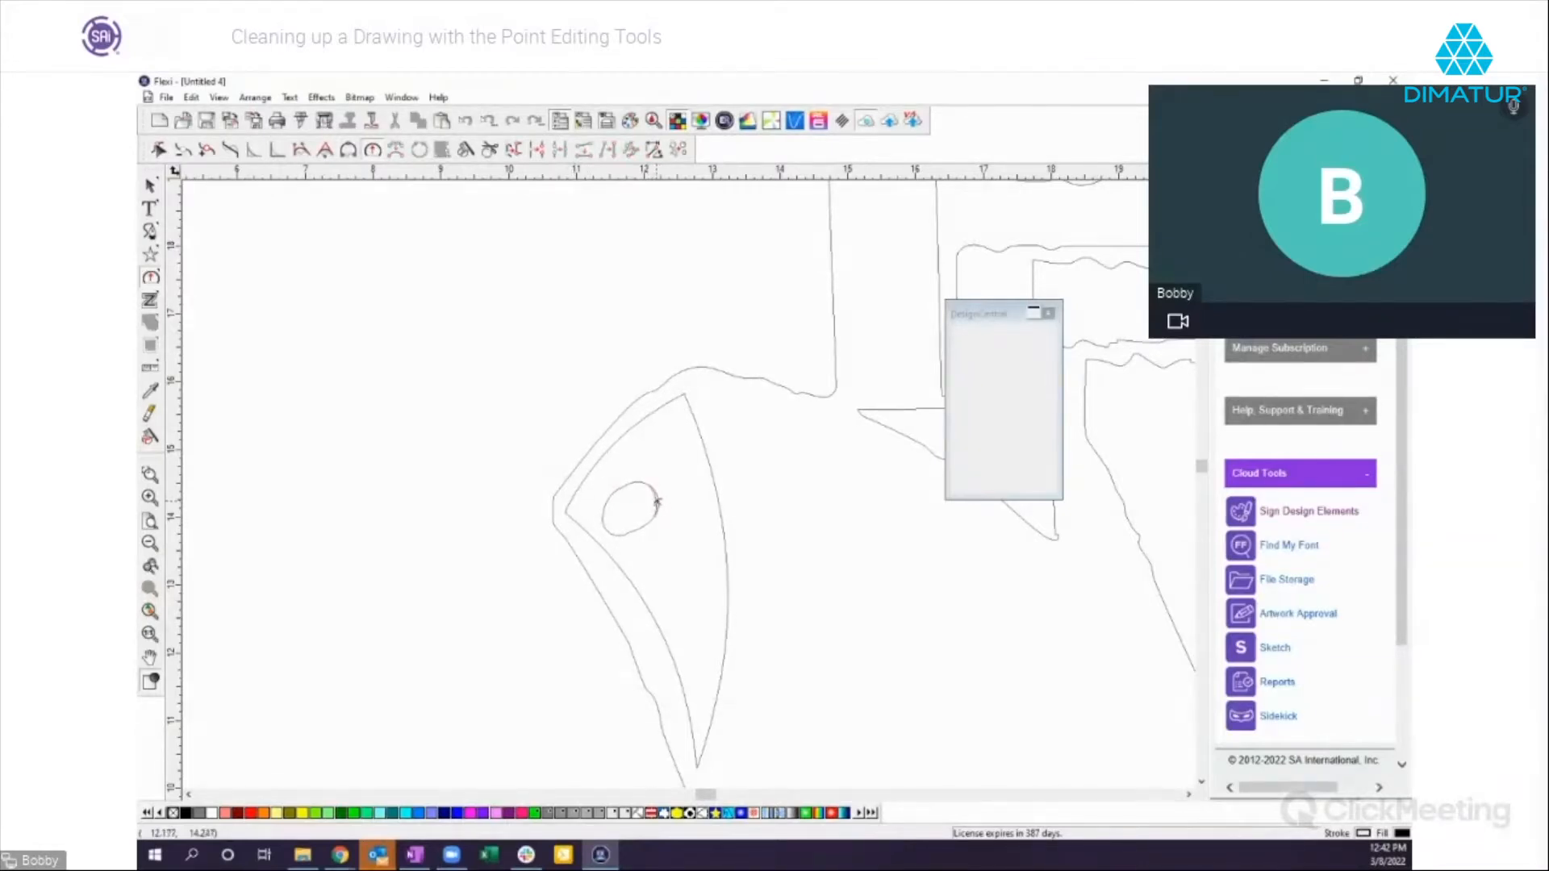
left_click_drag(663, 504, 665, 503)
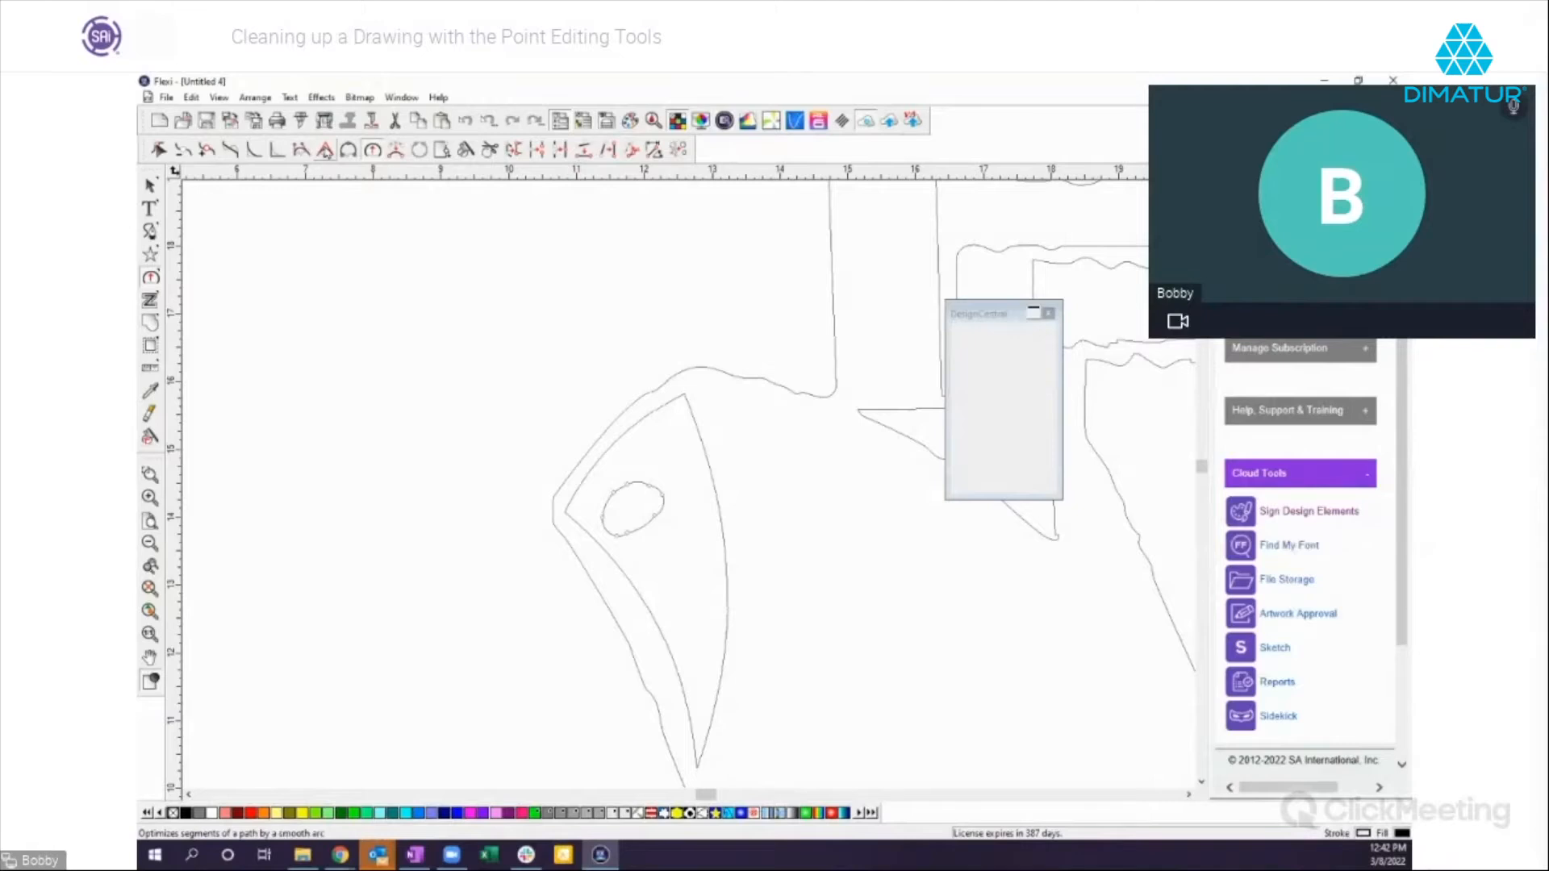
Step: Try fitting a smooth arc of 9.953 in diameter along the cutout's right edge, from its upper part to just above the bottom tip
left_click(326, 151)
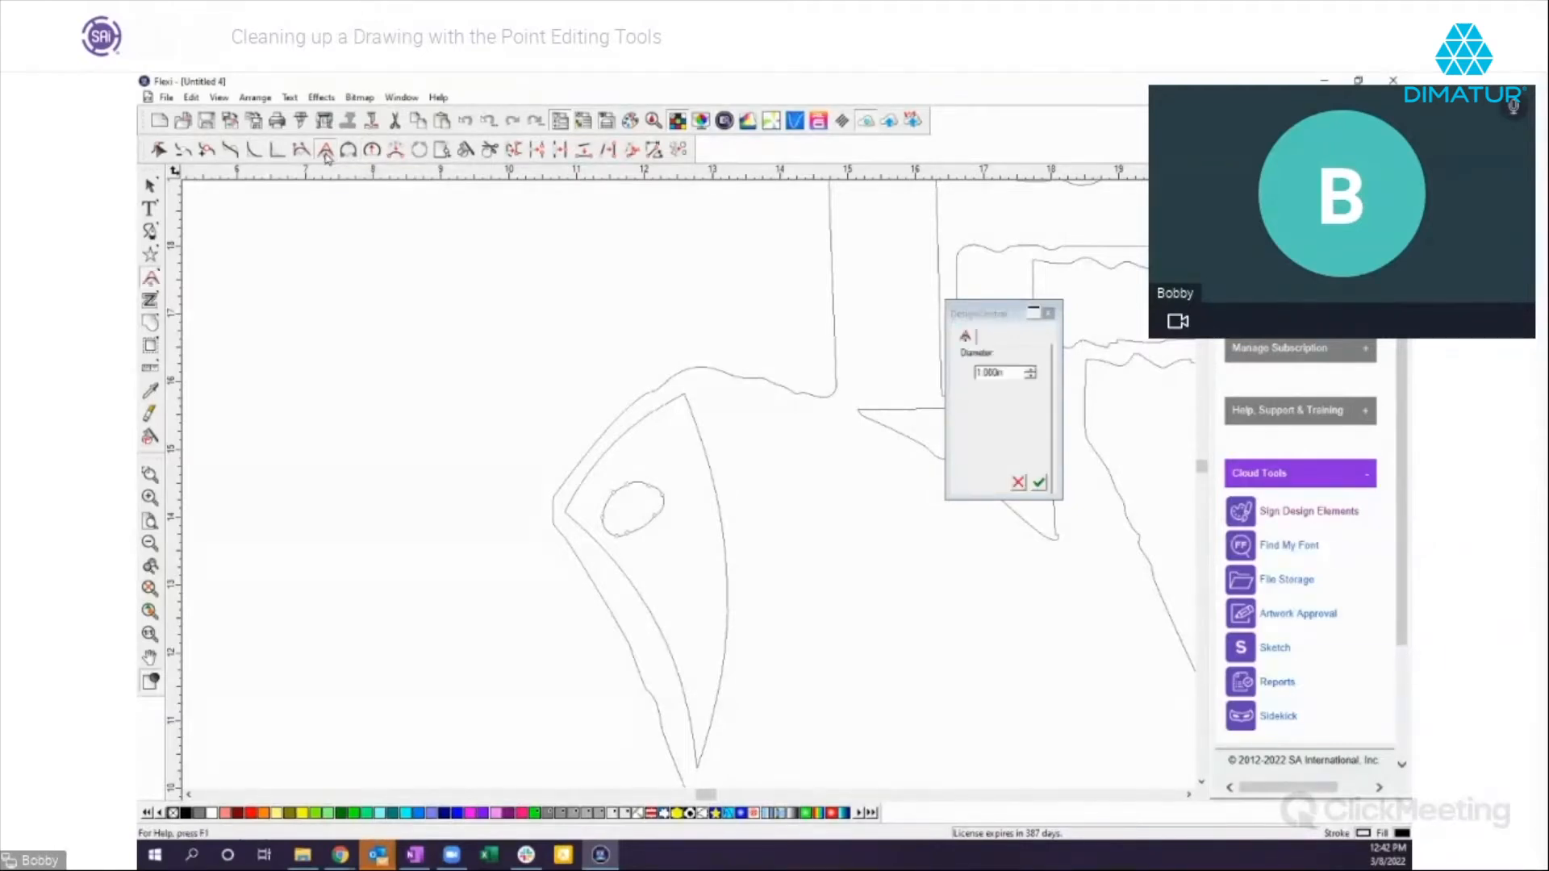
left_click(706, 459)
left_click(702, 758)
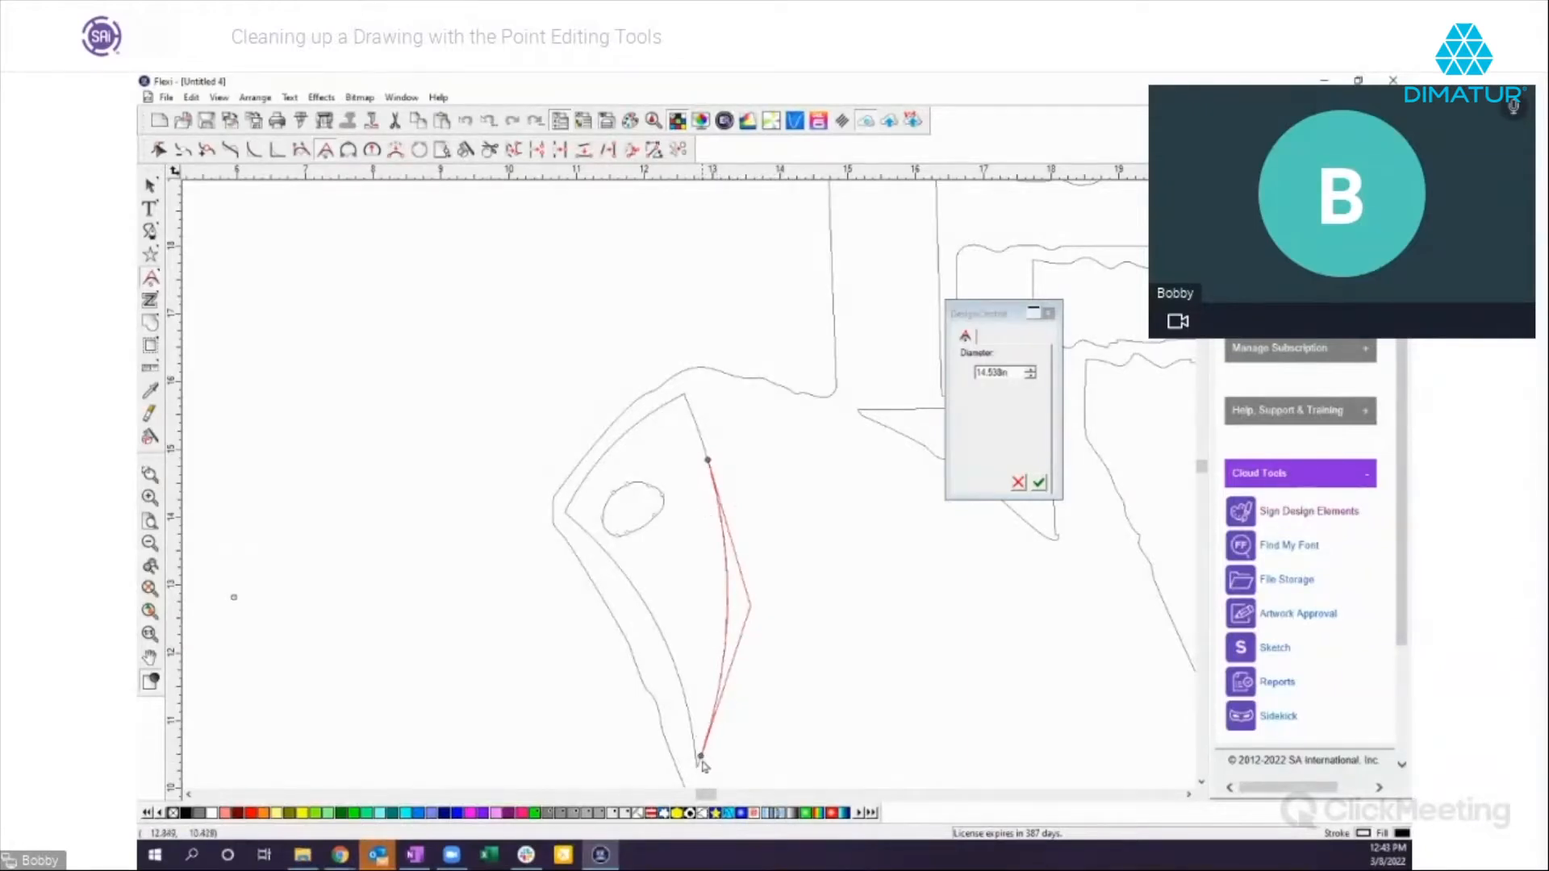
mouse_move(701, 756)
left_mouse_down()
mouse_move(723, 678)
mouse_move(697, 765)
mouse_move(708, 747)
left_mouse_up()
left_click(1030, 373)
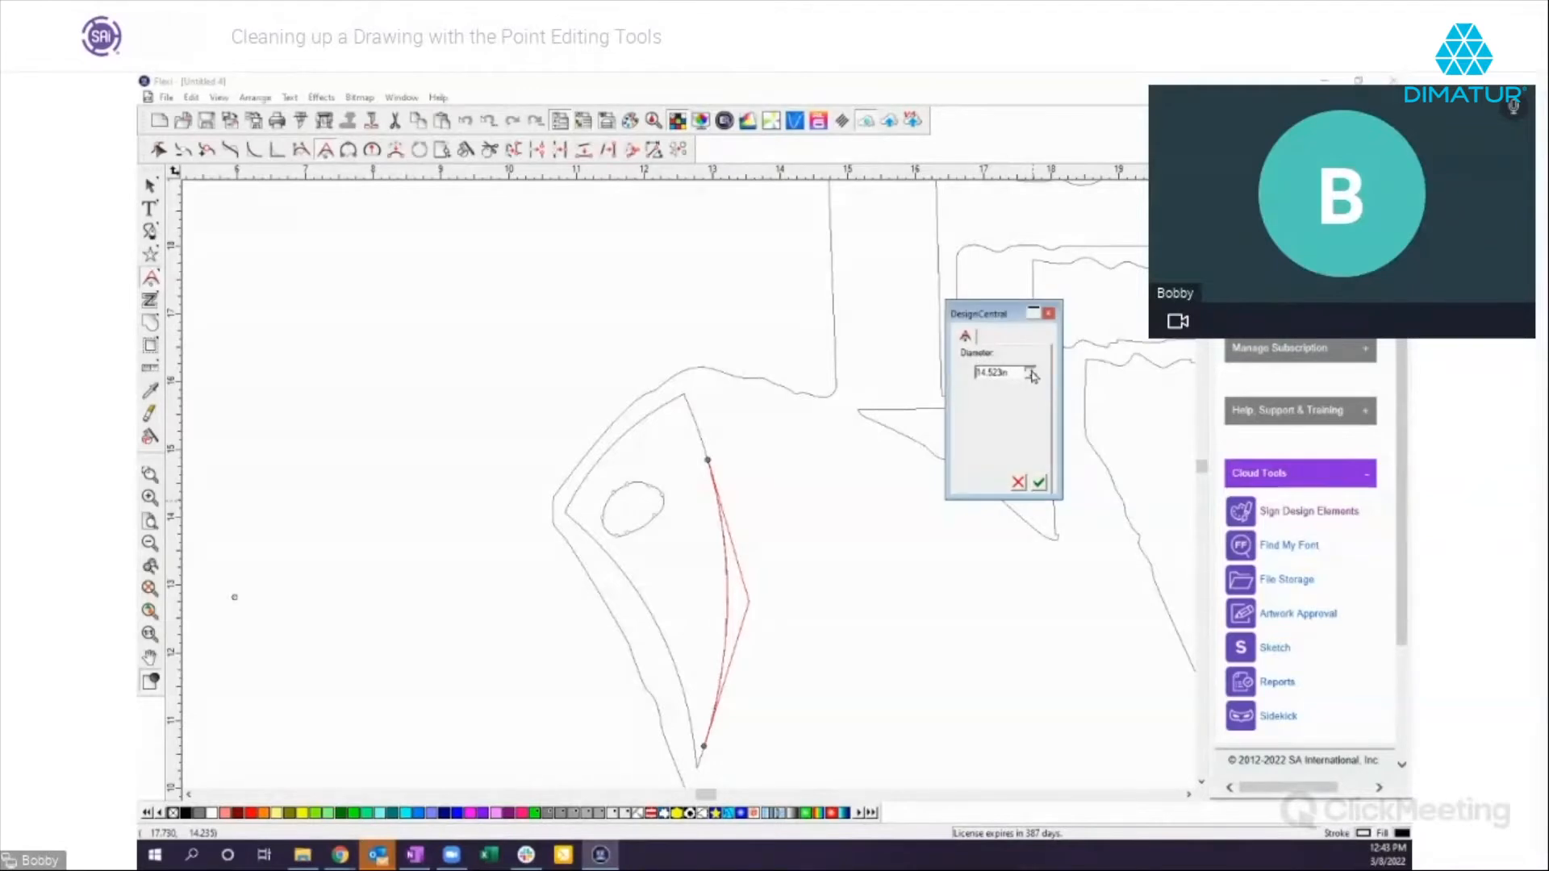
left_click(1031, 373)
left_click(1031, 374)
left_click(1031, 377)
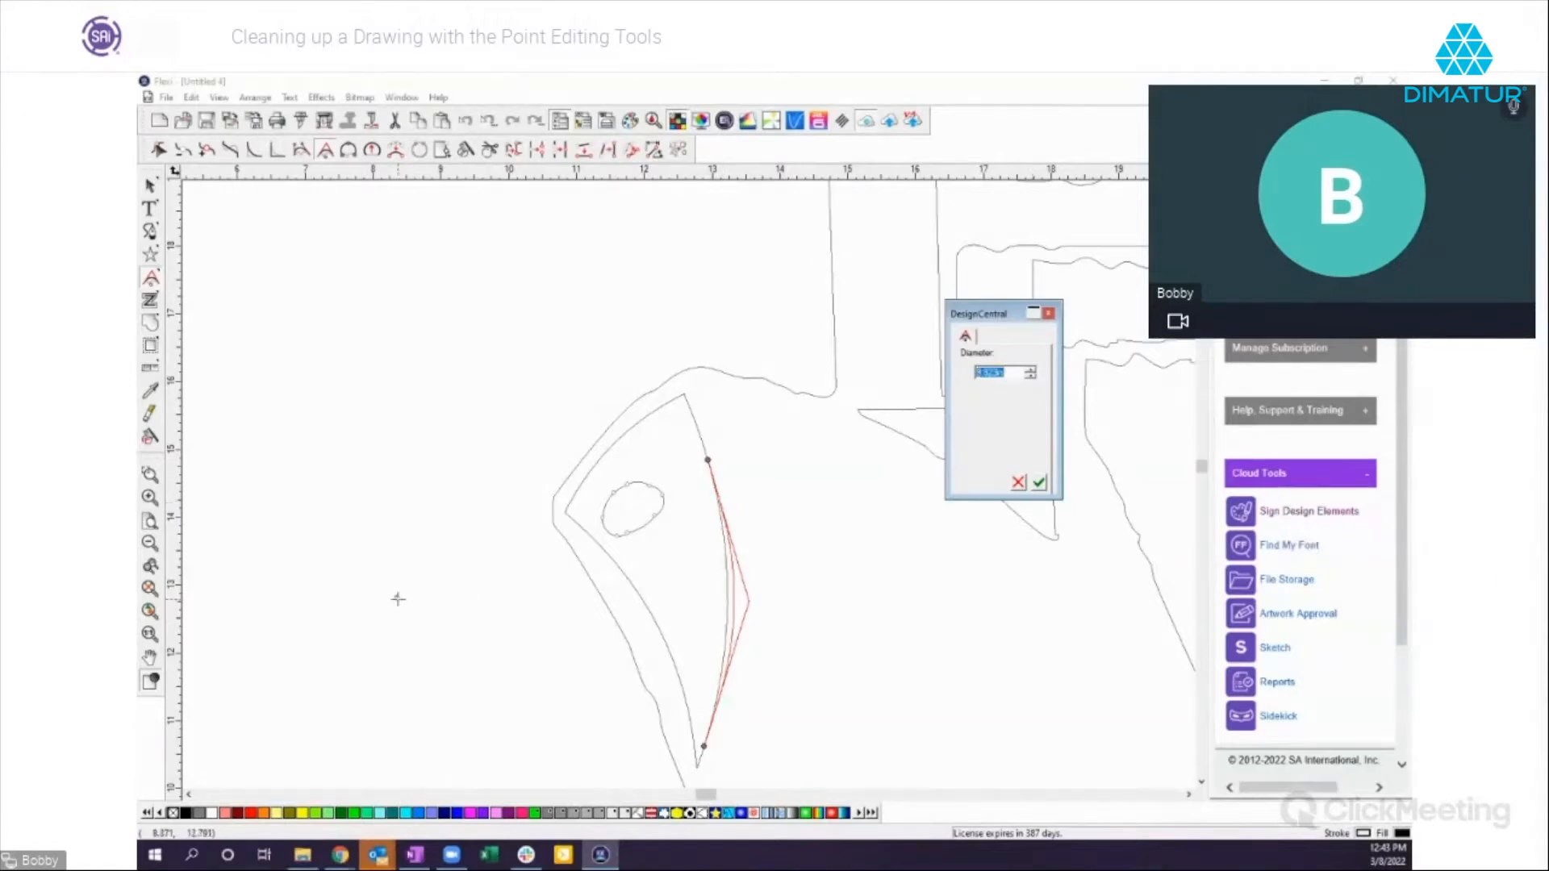
left_click(397, 599)
mouse_move(397, 599)
left_mouse_down()
mouse_move(520, 601)
mouse_move(396, 599)
left_mouse_up()
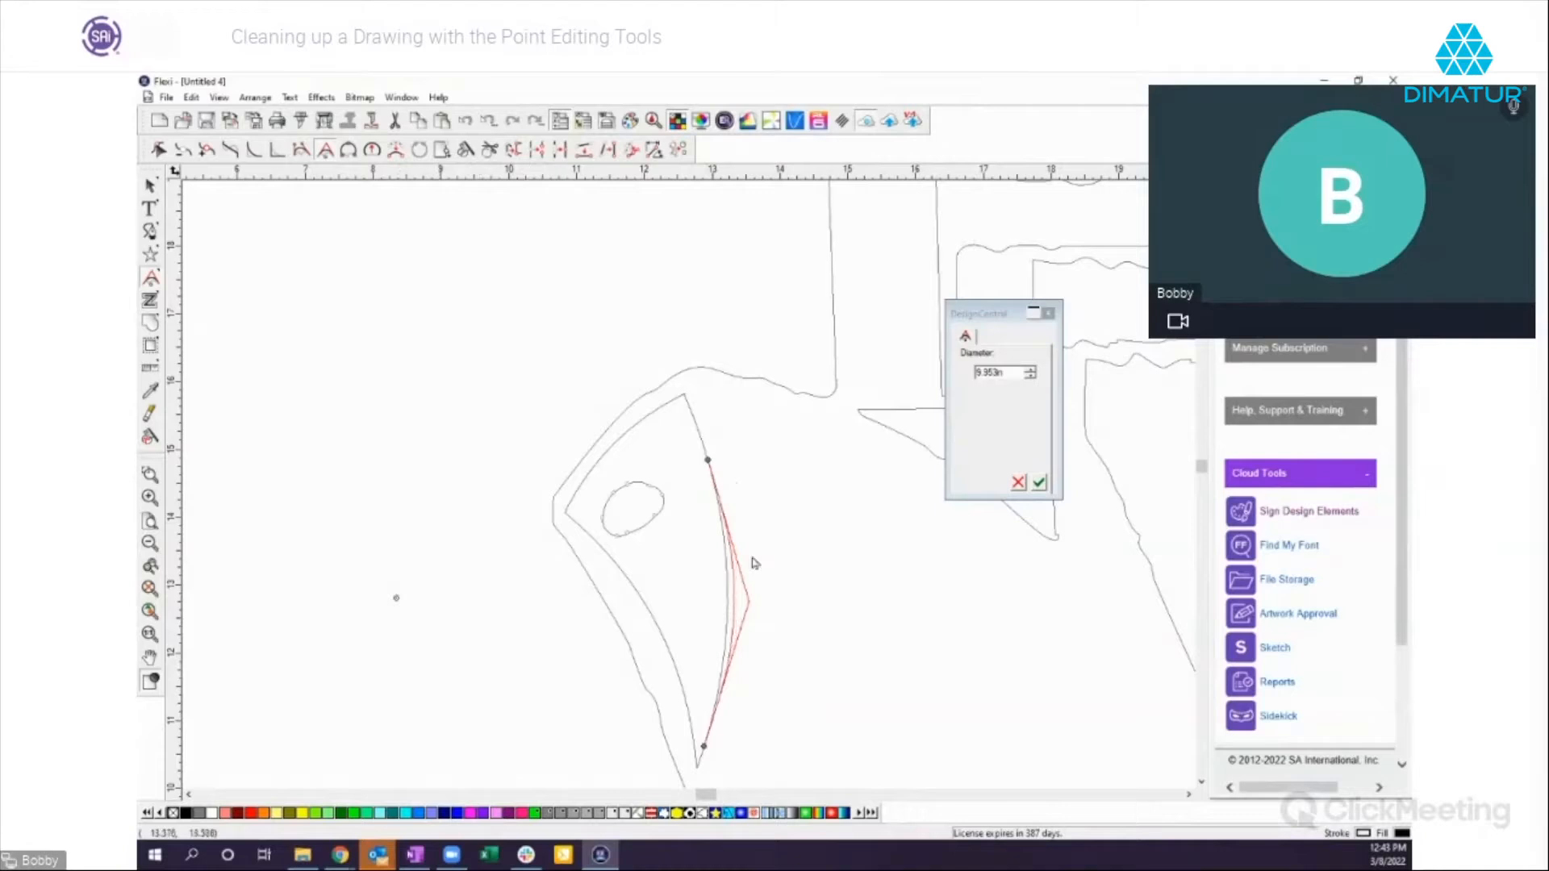
left_click(1040, 483)
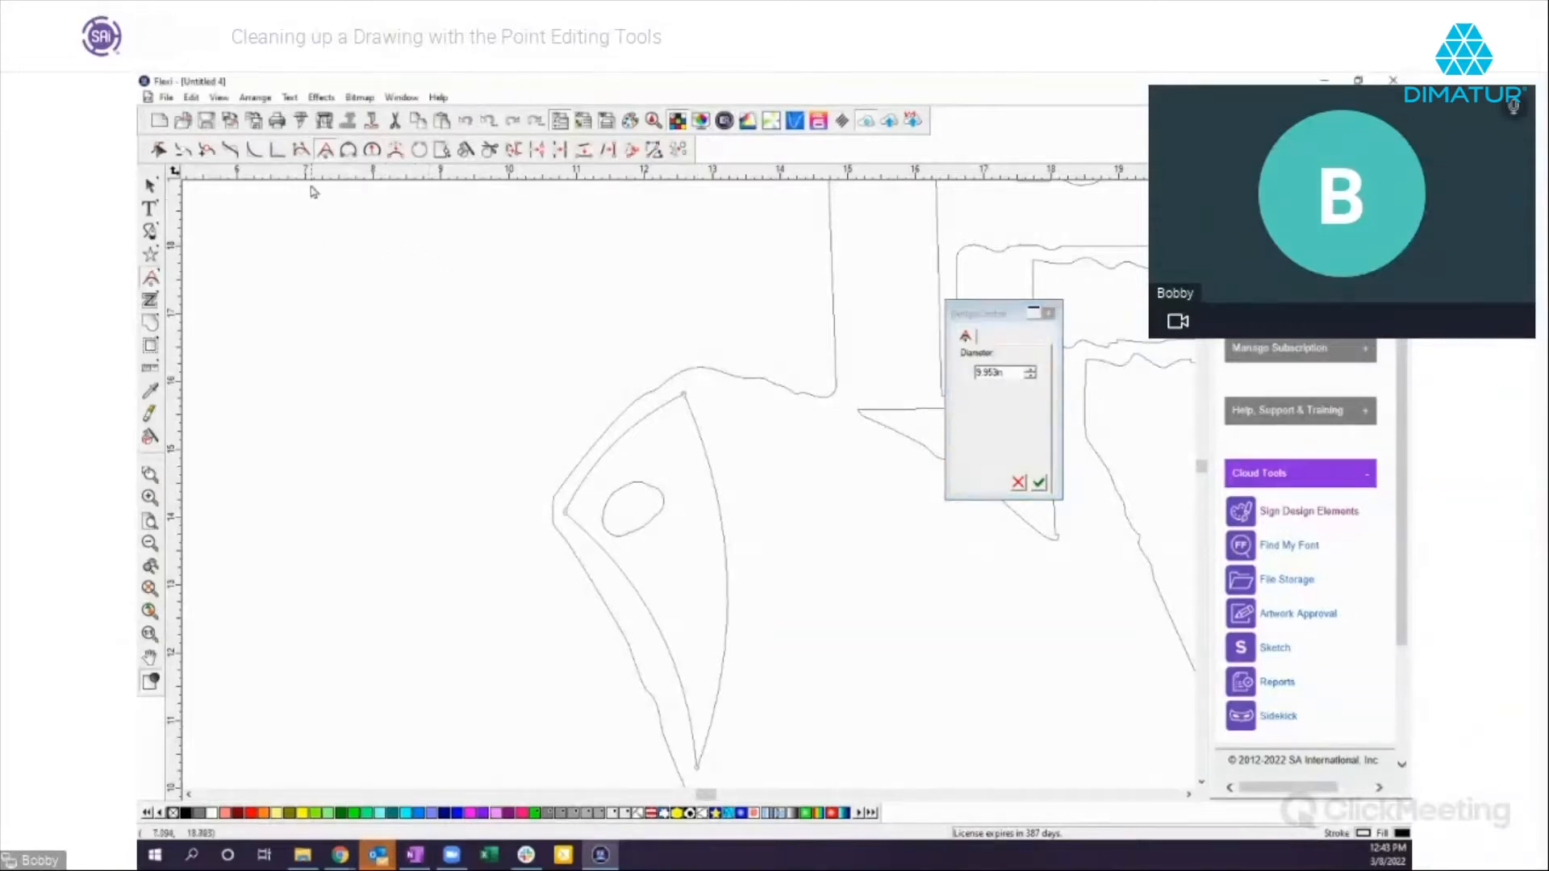
Step: Reshape the hump of the outer outline above the bow cutout into a taller smooth curve, pulling its peak upward
left_click(301, 149)
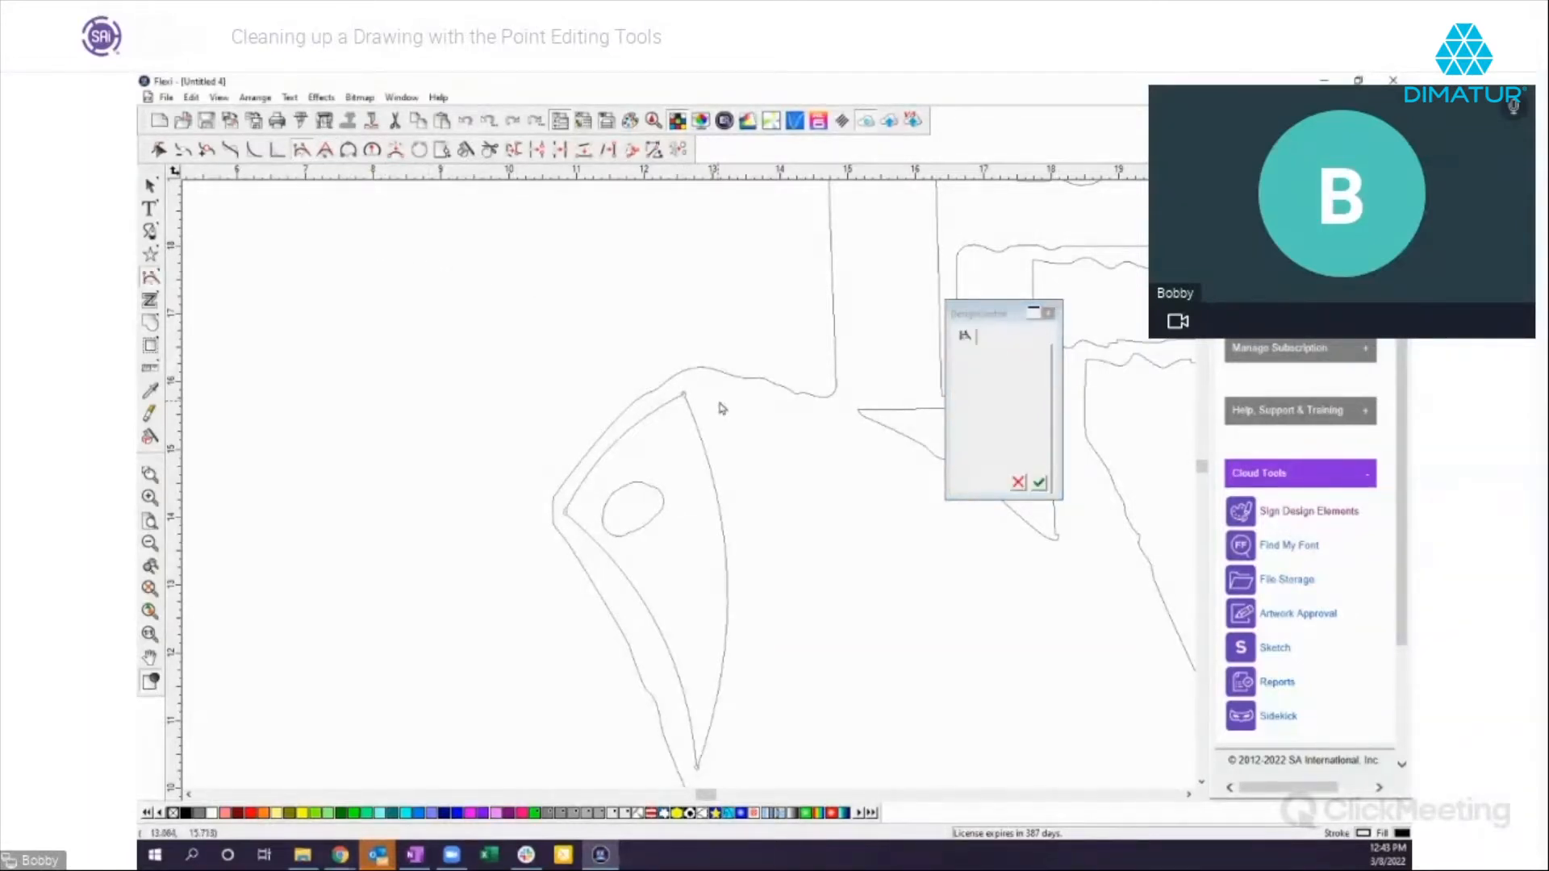
left_click(643, 395)
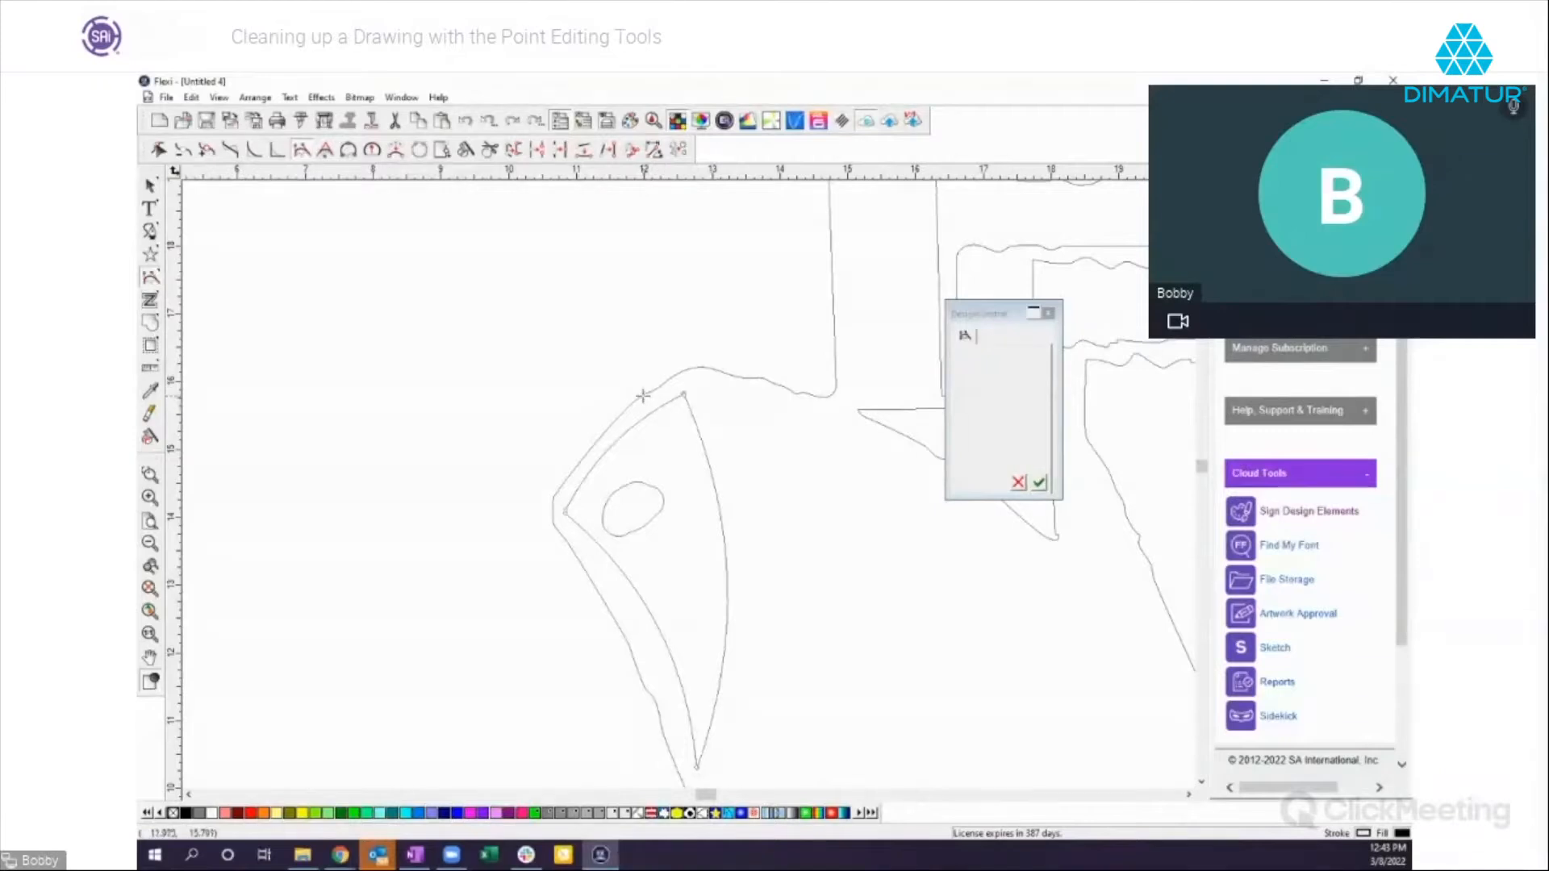
left_click(761, 379)
mouse_move(698, 361)
left_mouse_down()
mouse_move(664, 314)
mouse_move(749, 273)
mouse_move(588, 292)
mouse_move(626, 277)
mouse_move(662, 308)
mouse_move(730, 312)
mouse_move(699, 316)
mouse_move(692, 345)
mouse_move(767, 305)
mouse_move(704, 331)
left_mouse_up()
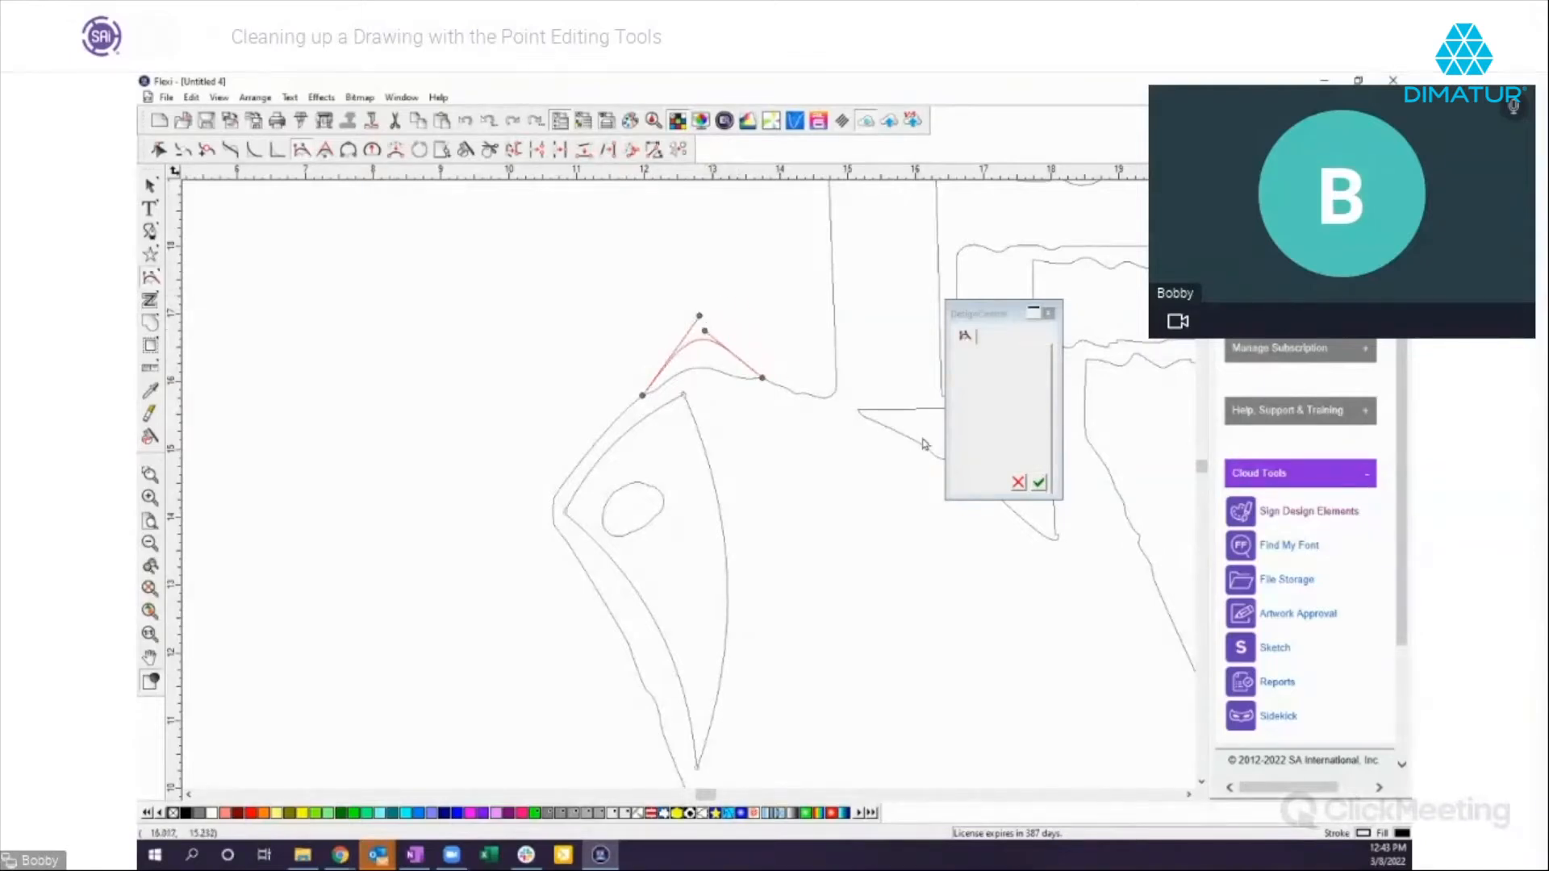
left_click(1039, 483)
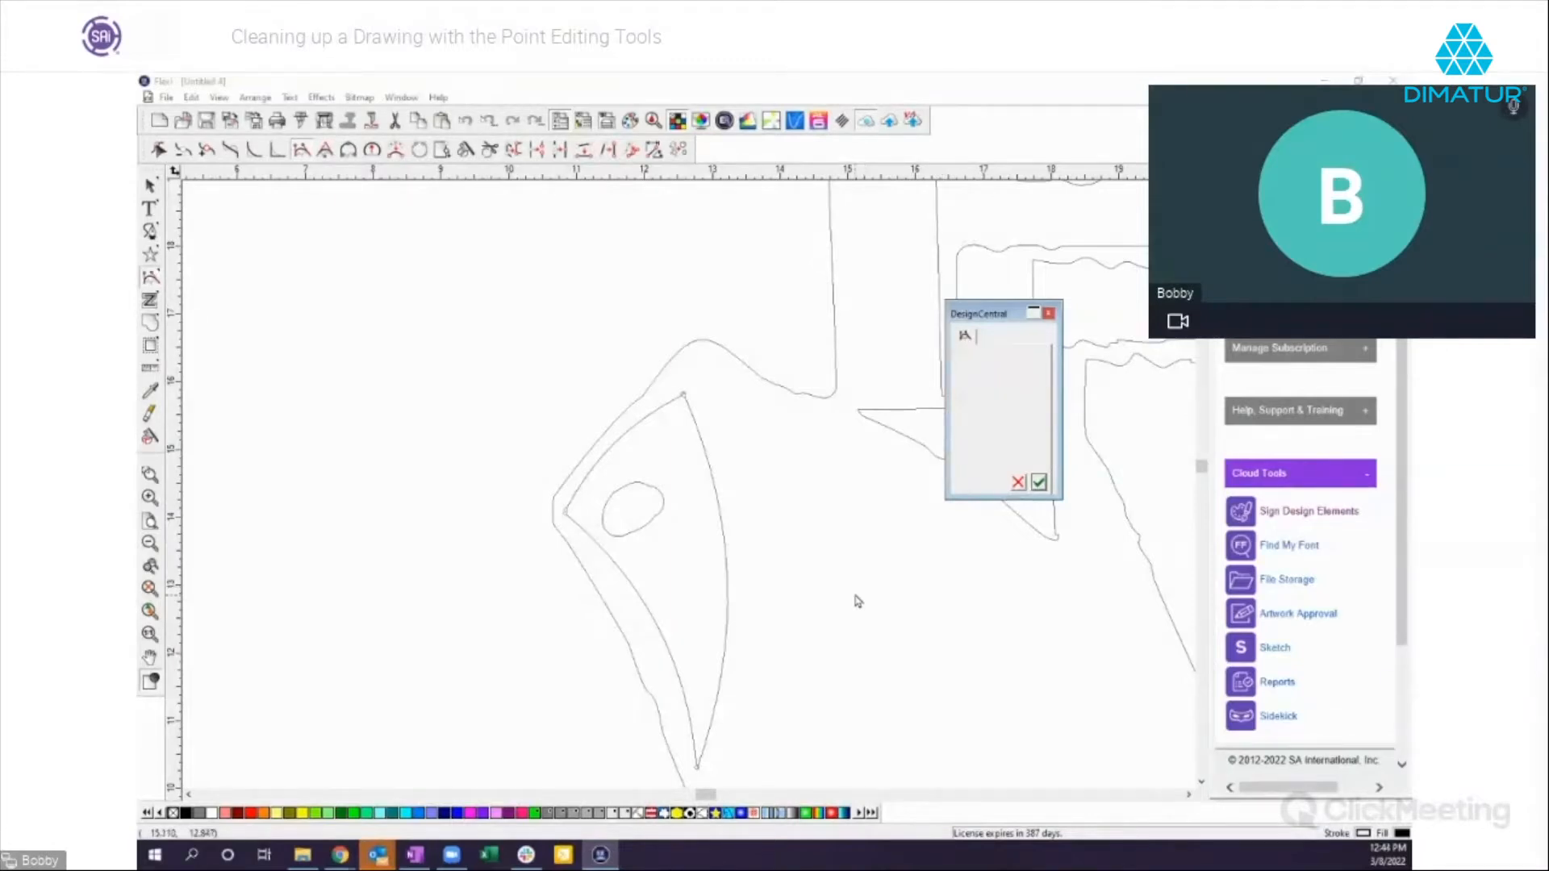
Step: Replace the hump above the bow cutout with a lower, rounded arc running from the upper-left outline to near the funnel's base
left_click(348, 150)
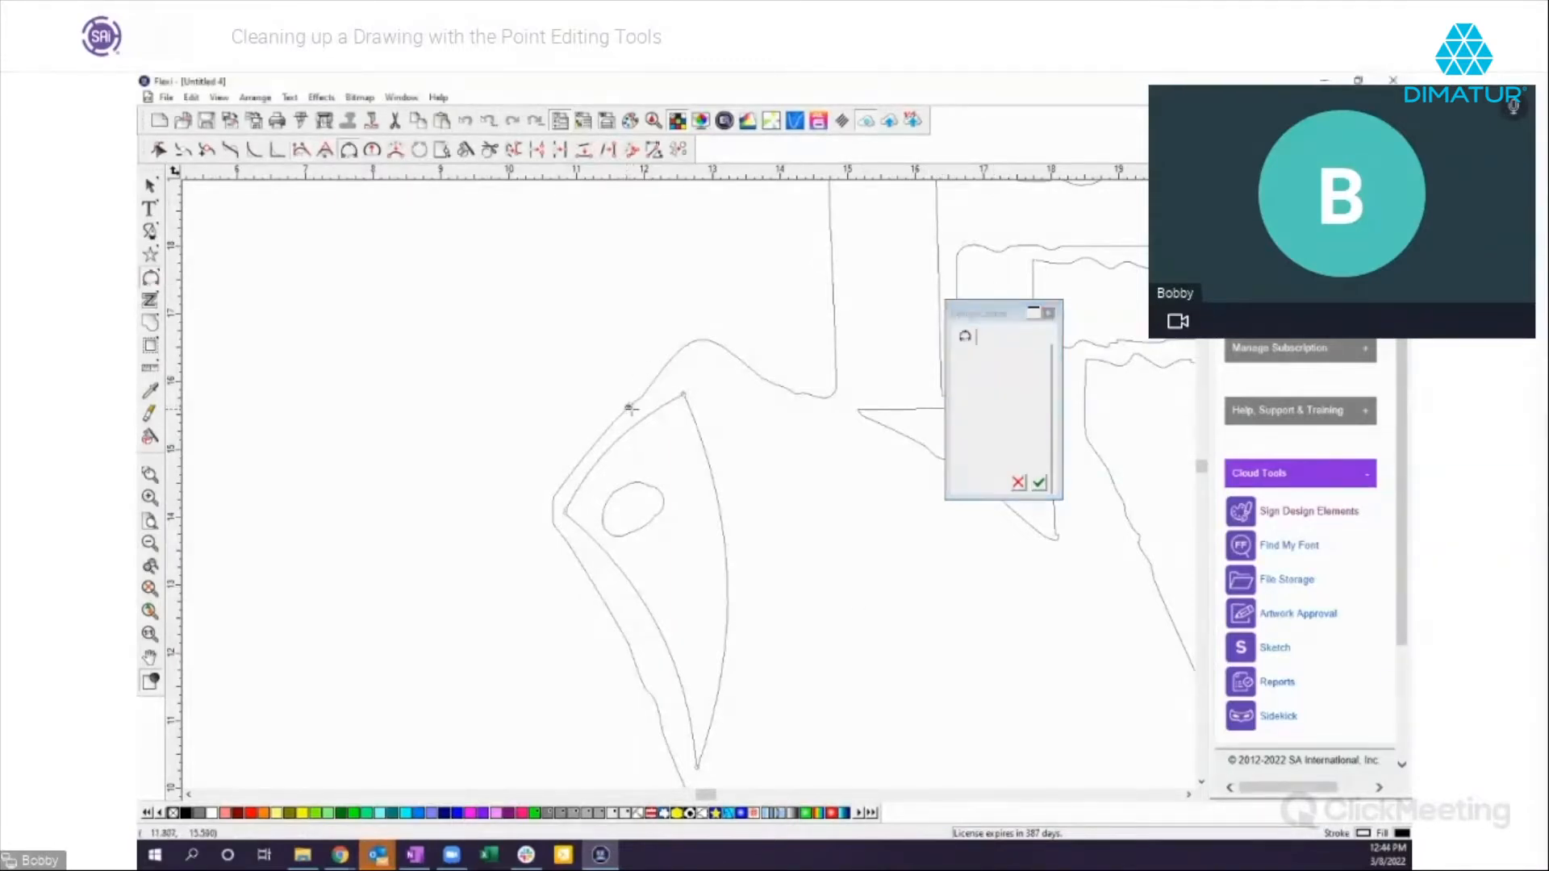
left_click(789, 388)
left_click_drag(699, 342, 702, 365)
left_click(1039, 482)
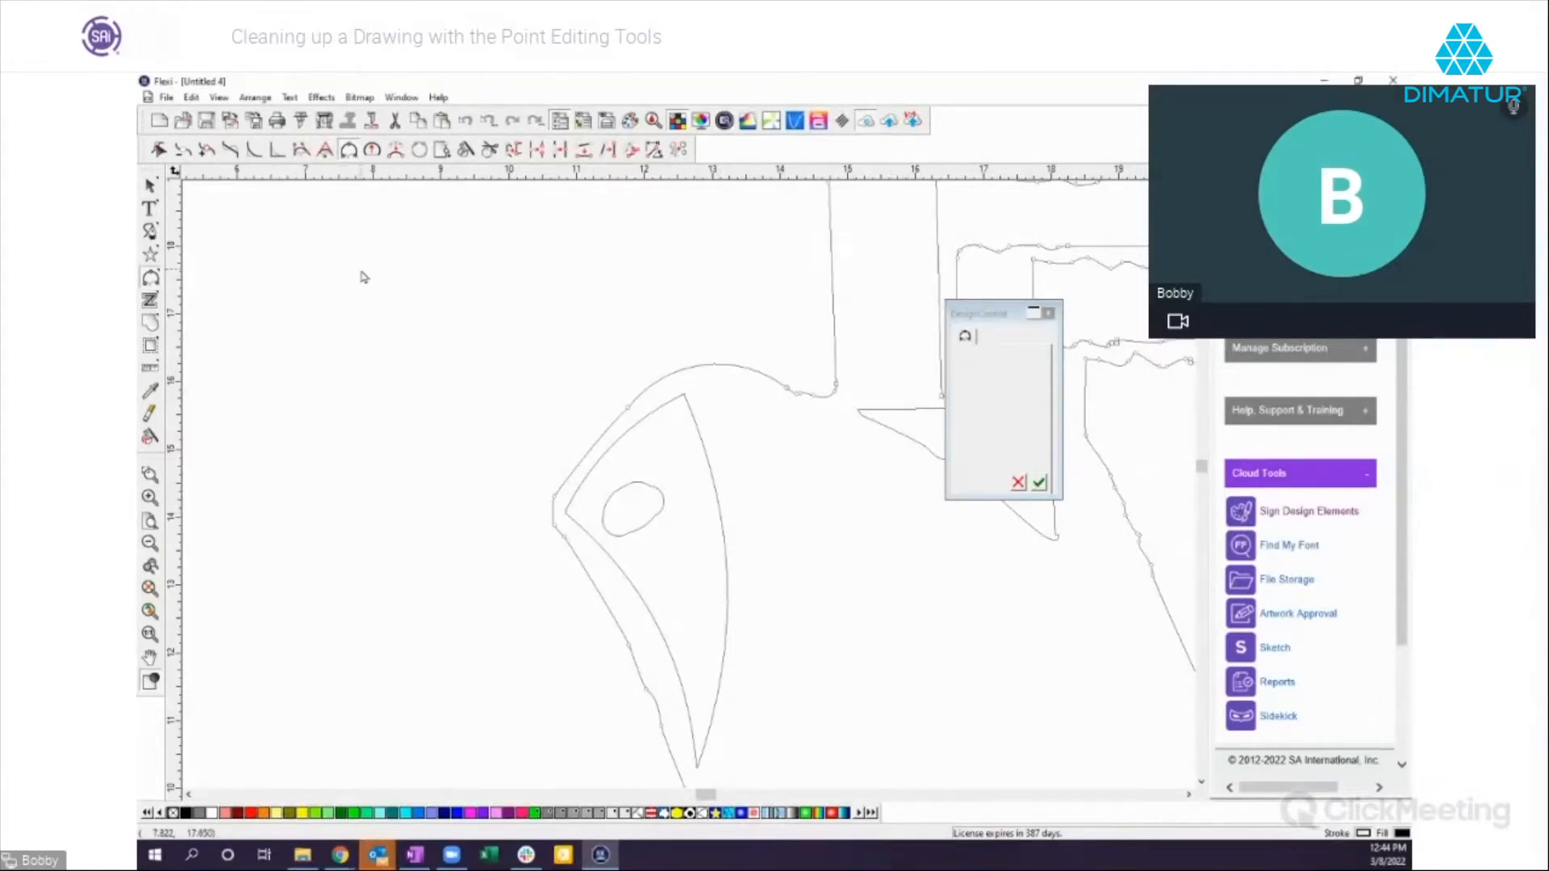
Step: Preview the cut order of the complete ship outline, with the floating design panel moved clear of the drawing
left_click(149, 545)
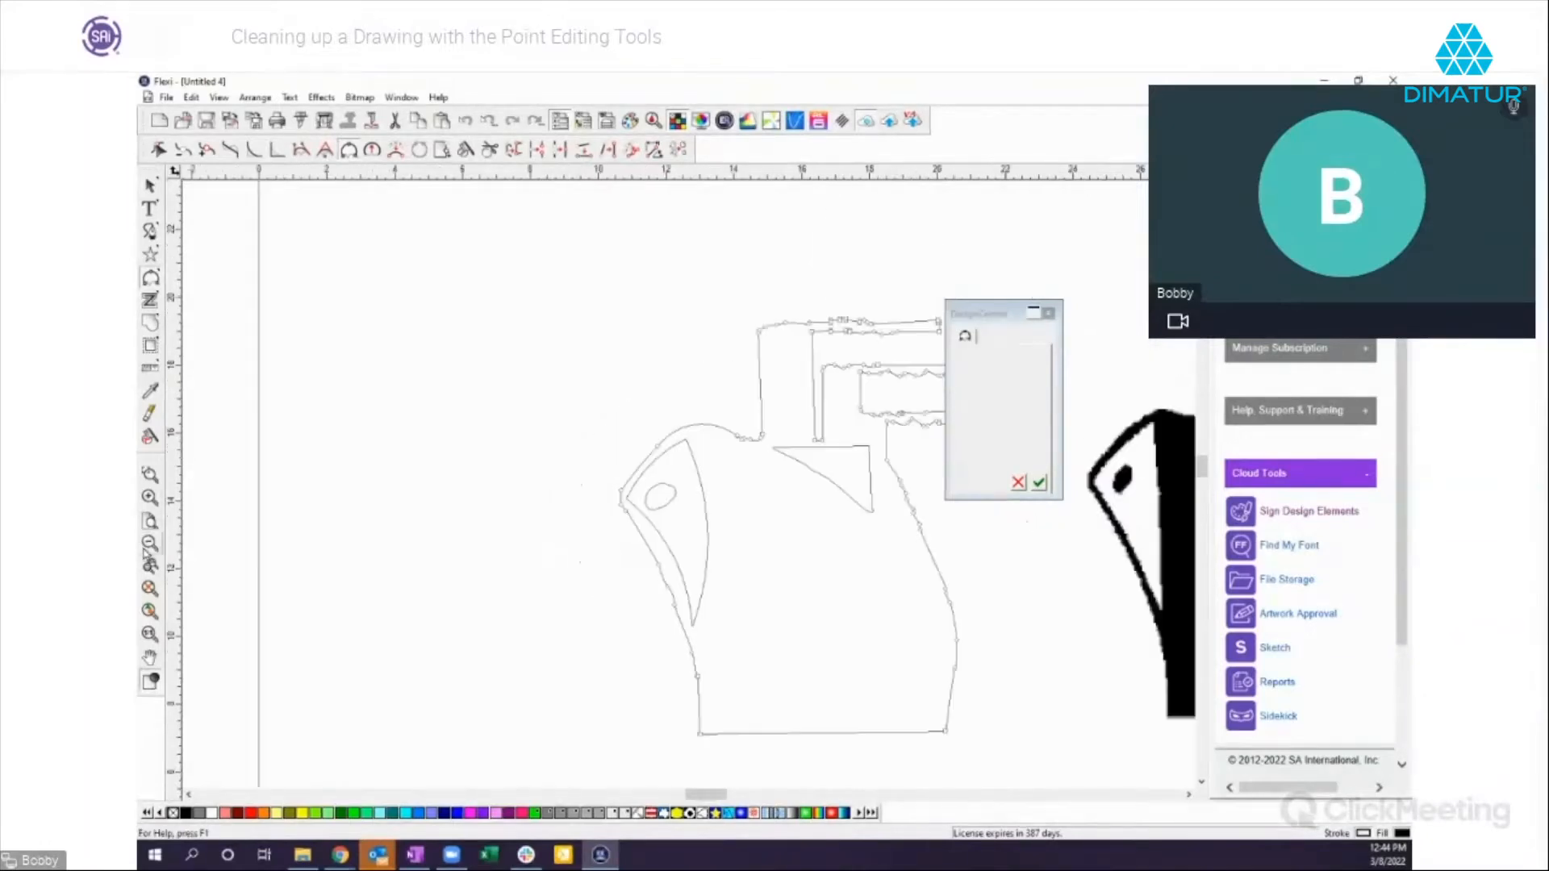
left_click_drag(1020, 316, 1192, 249)
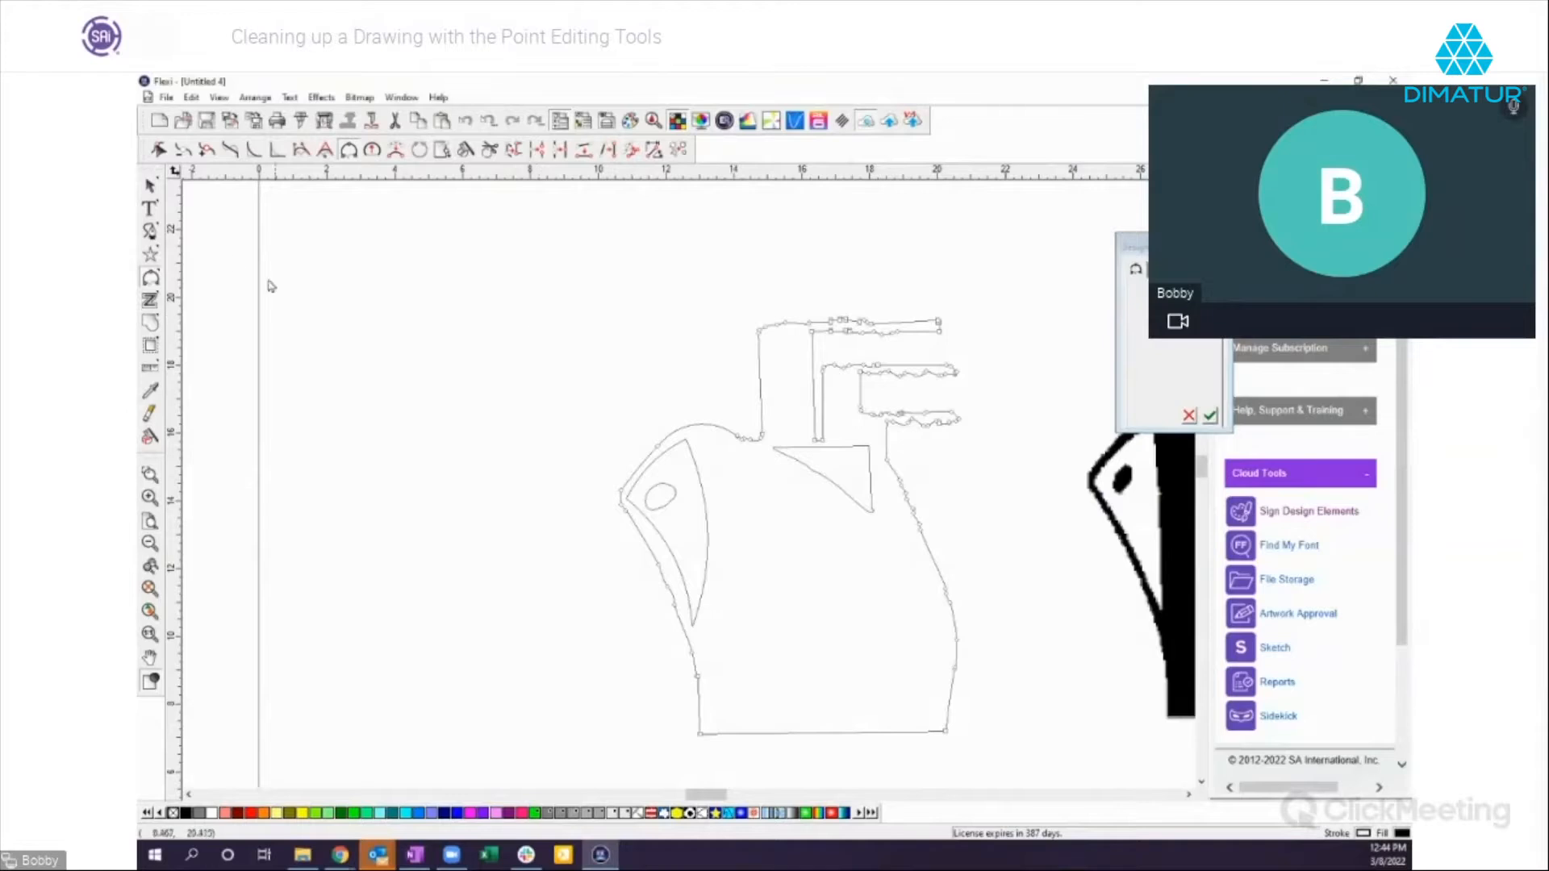
left_click(150, 185)
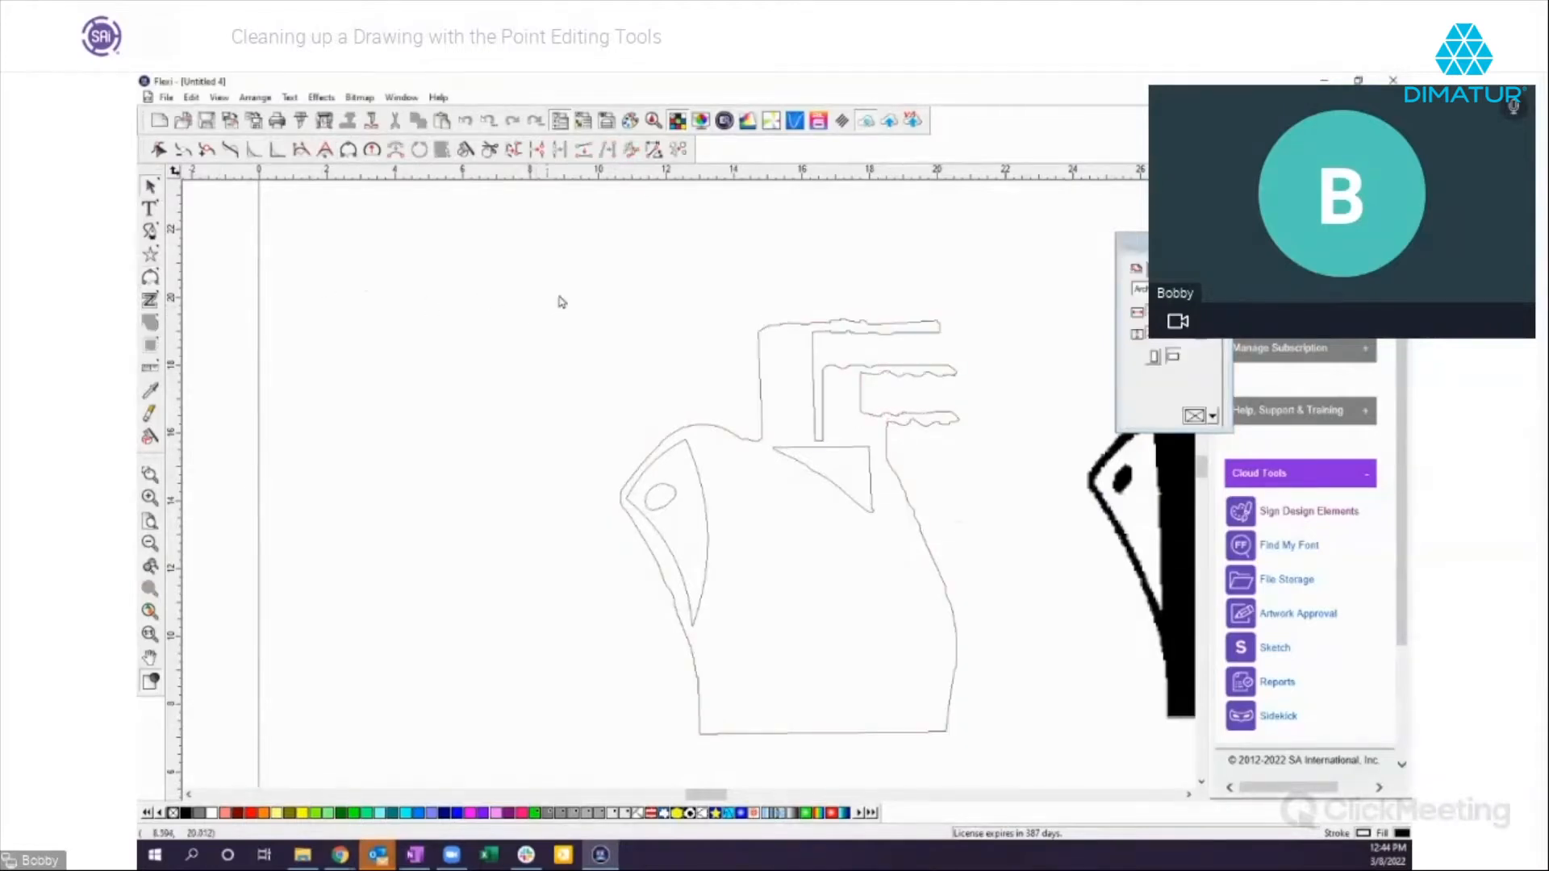
mouse_move(592, 291)
left_mouse_down()
mouse_move(933, 501)
mouse_move(1024, 755)
left_mouse_up()
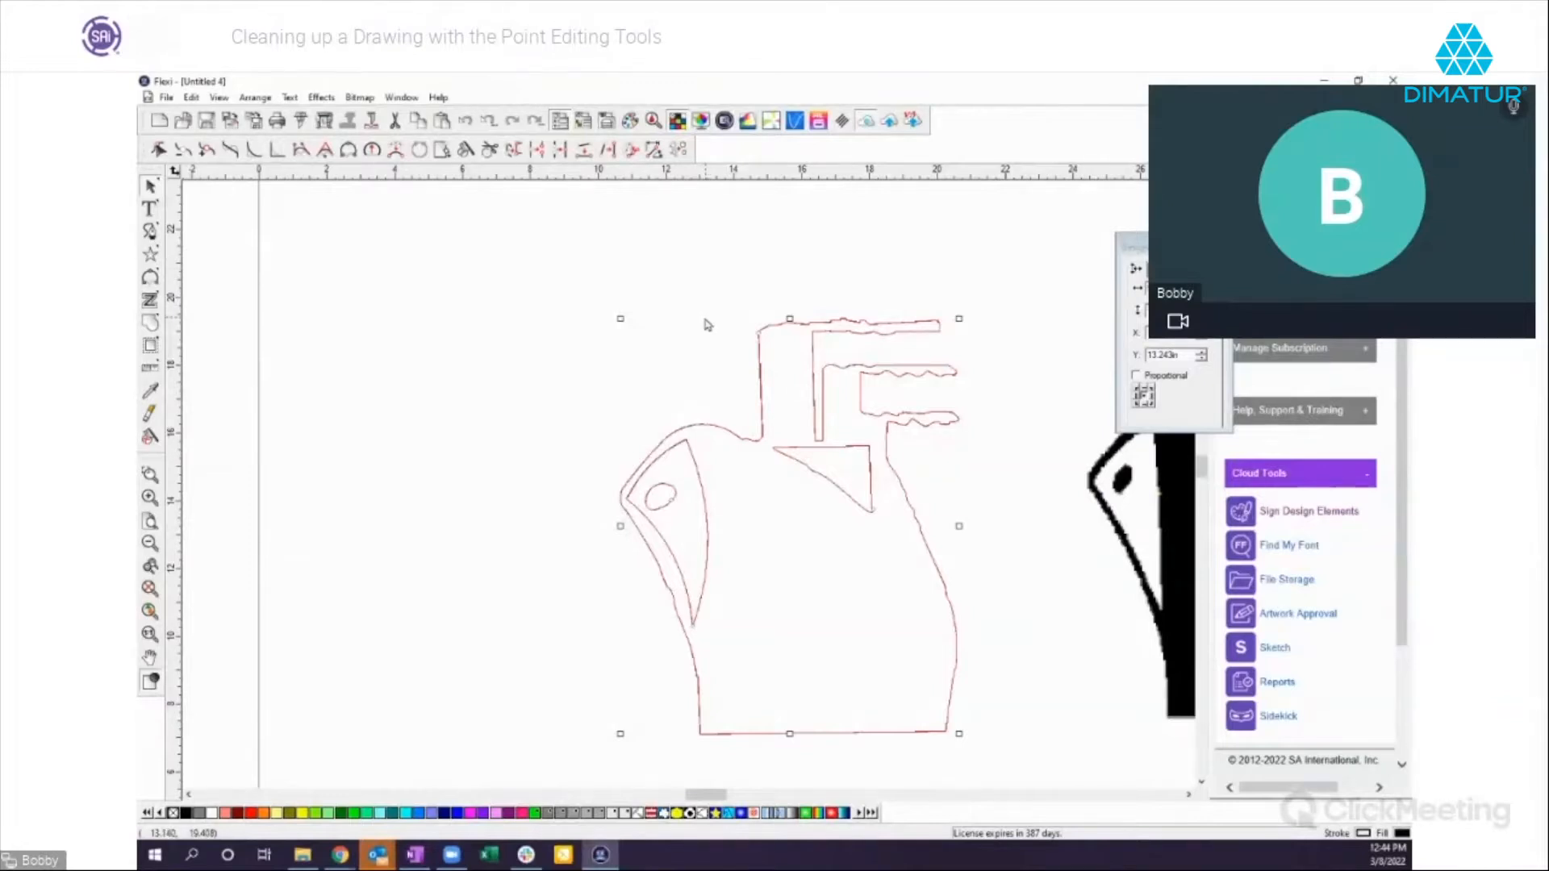
left_click(256, 98)
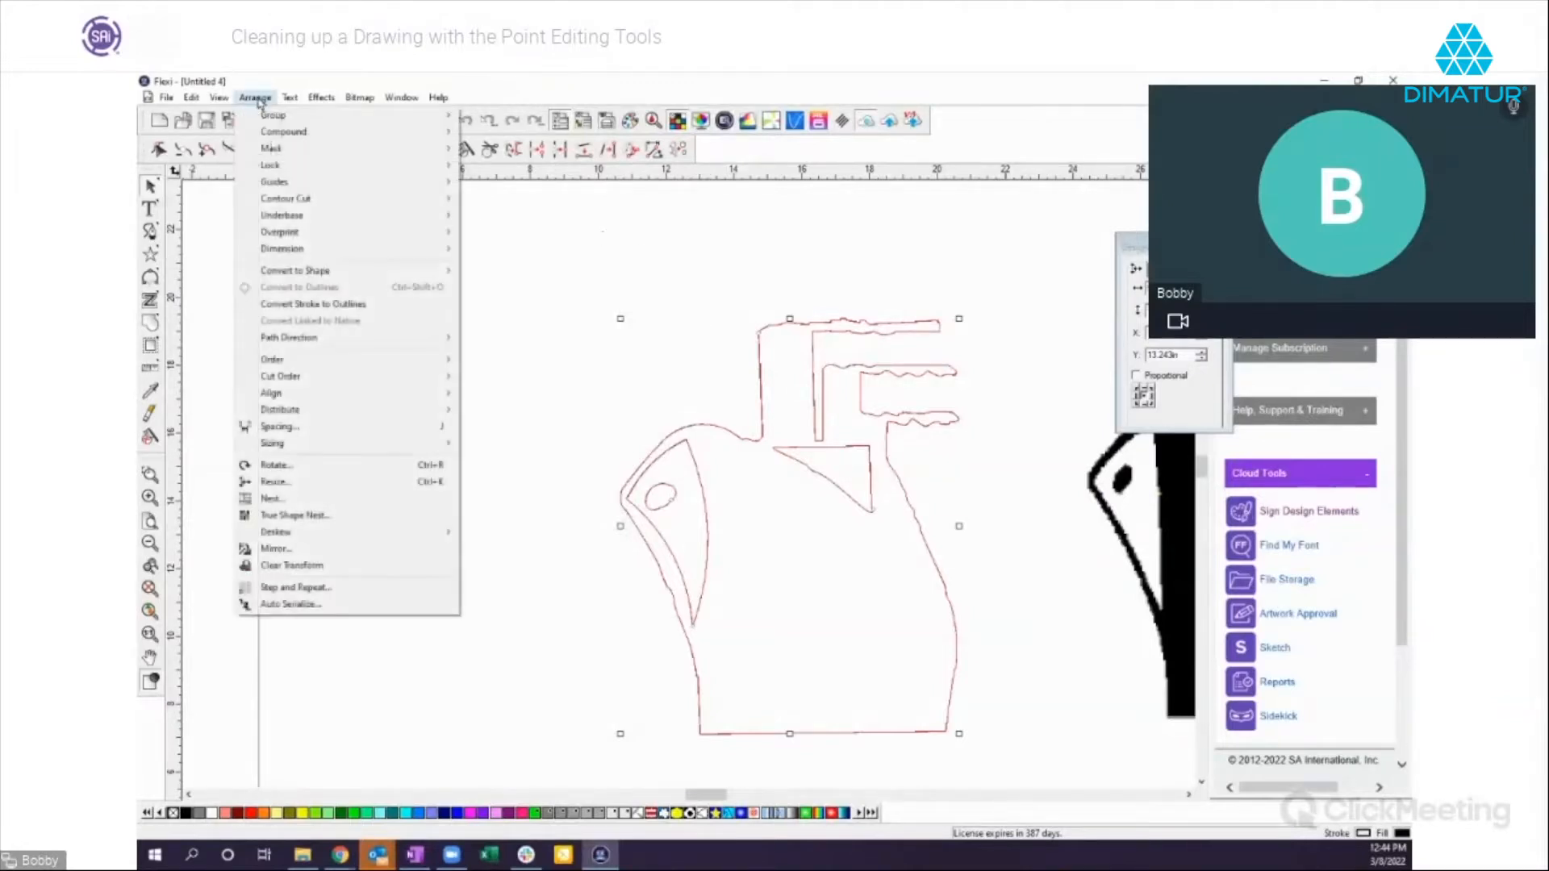
mouse_move(301, 381)
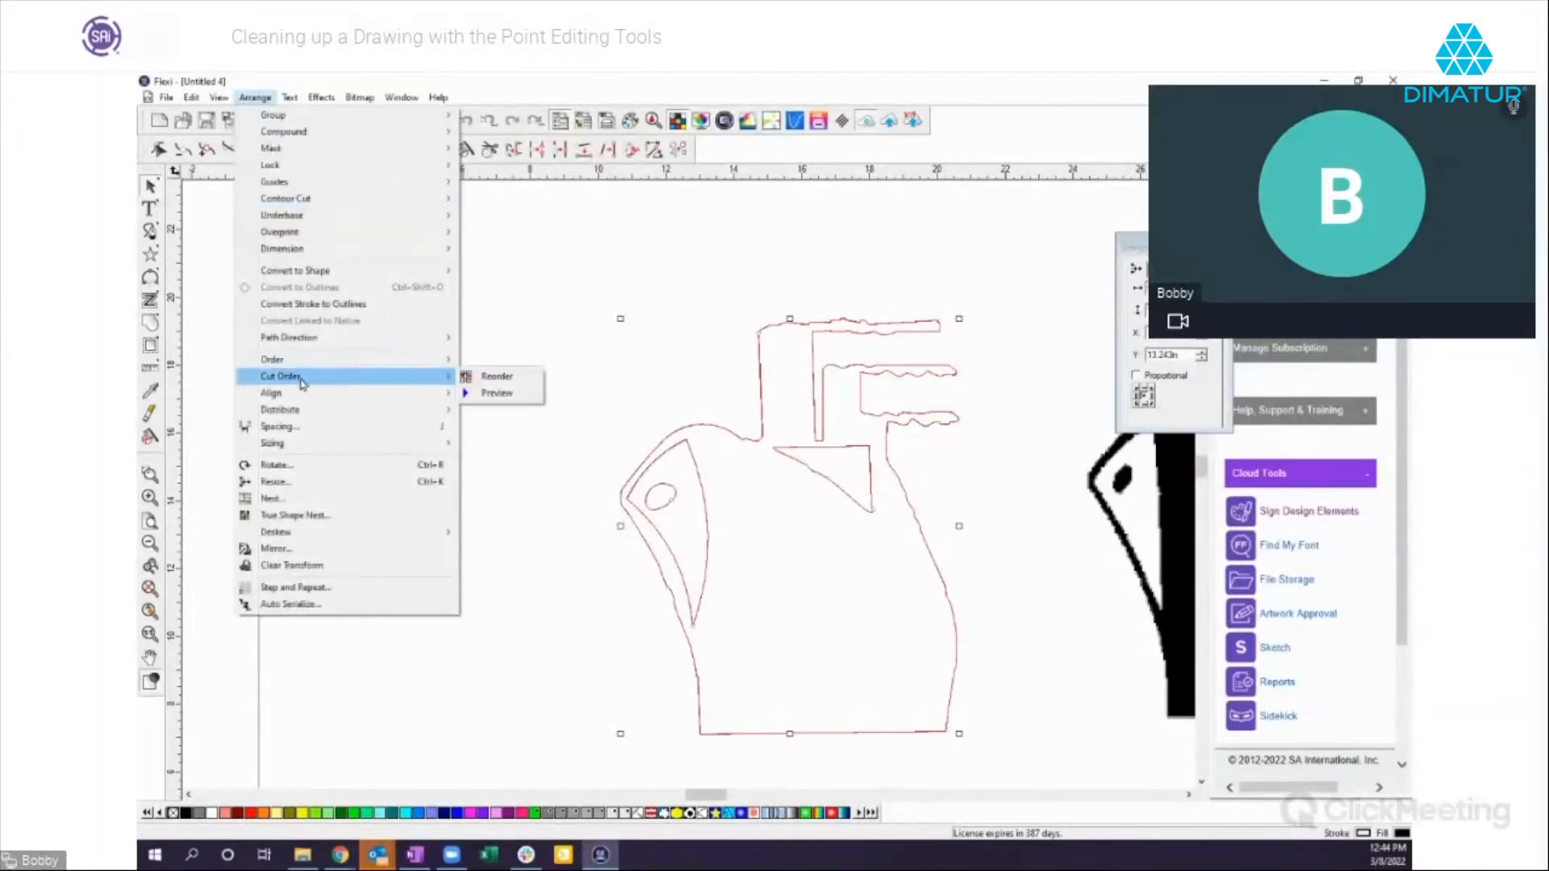
left_click(498, 394)
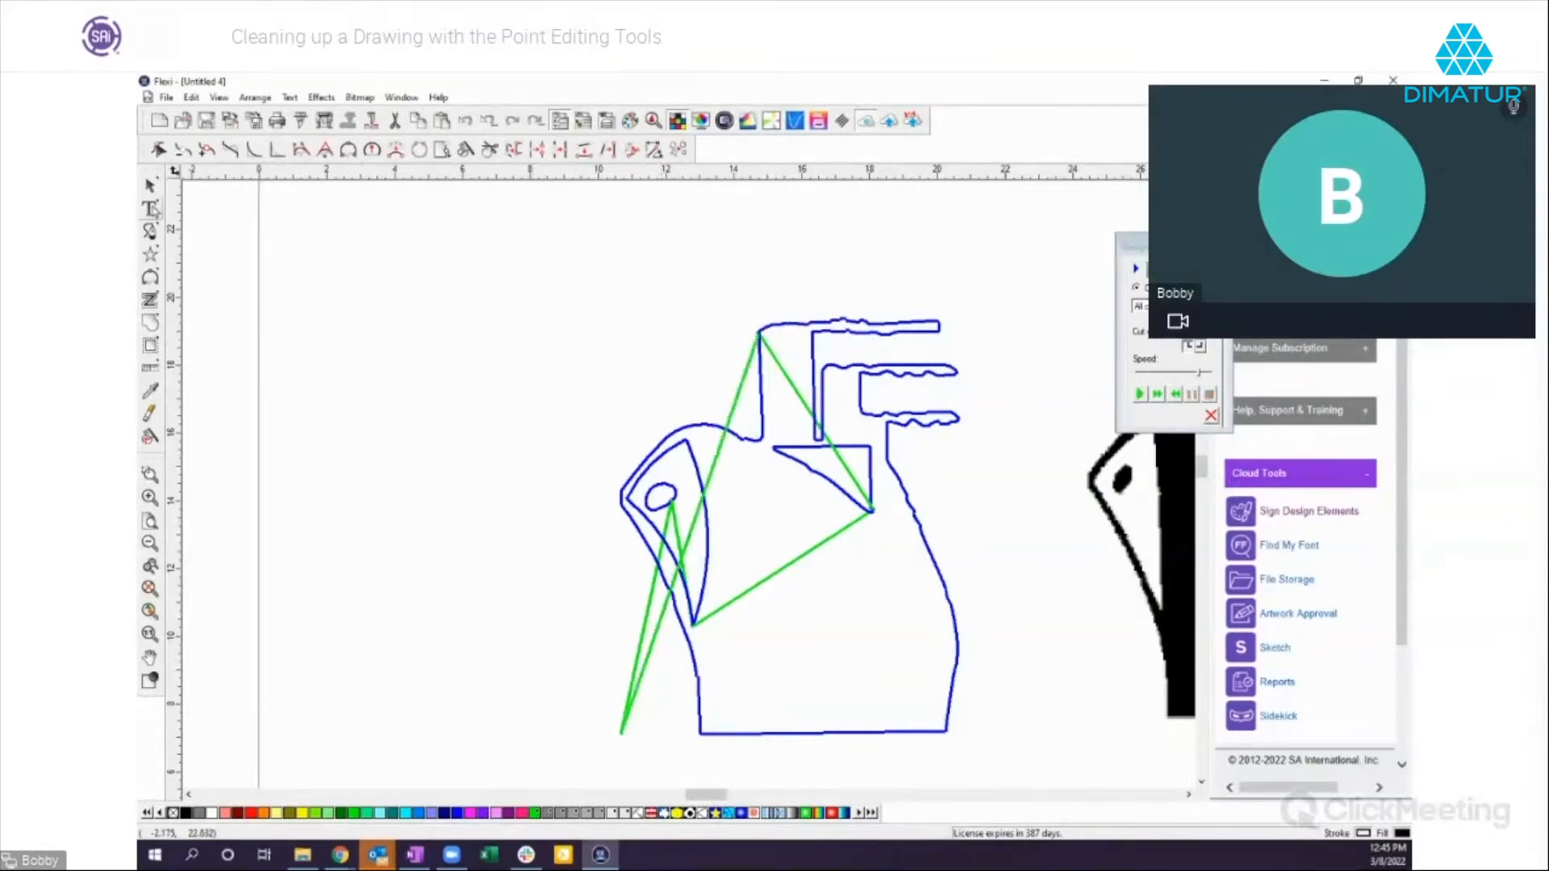
left_click(149, 187)
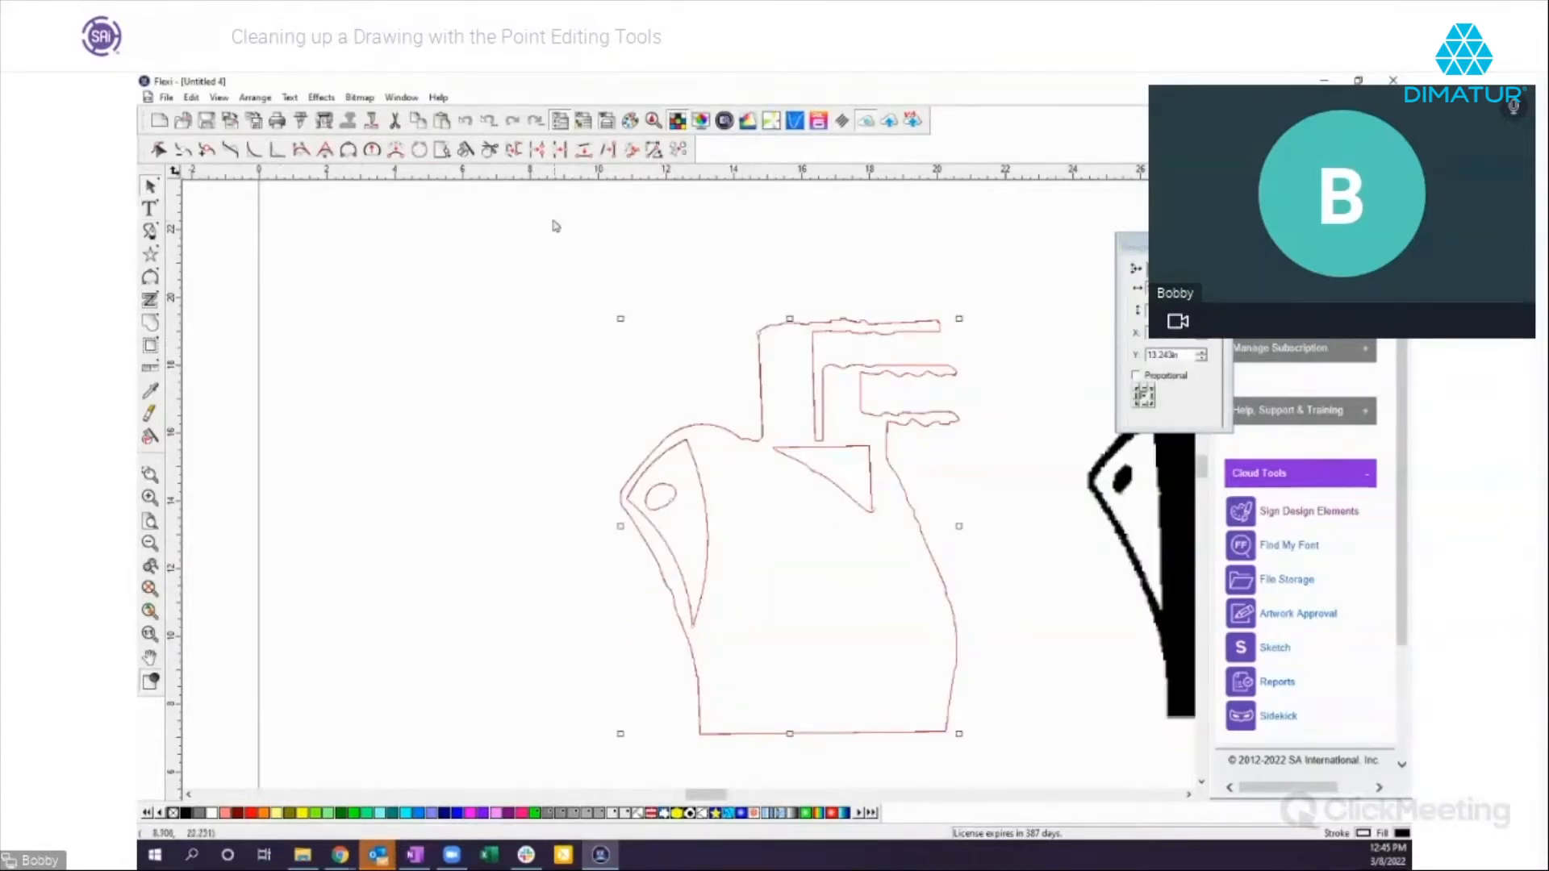
Step: Move the path start points to the hull's lower-right corner, the bow cutout's right edge and the triangle's left corner
left_click(443, 152)
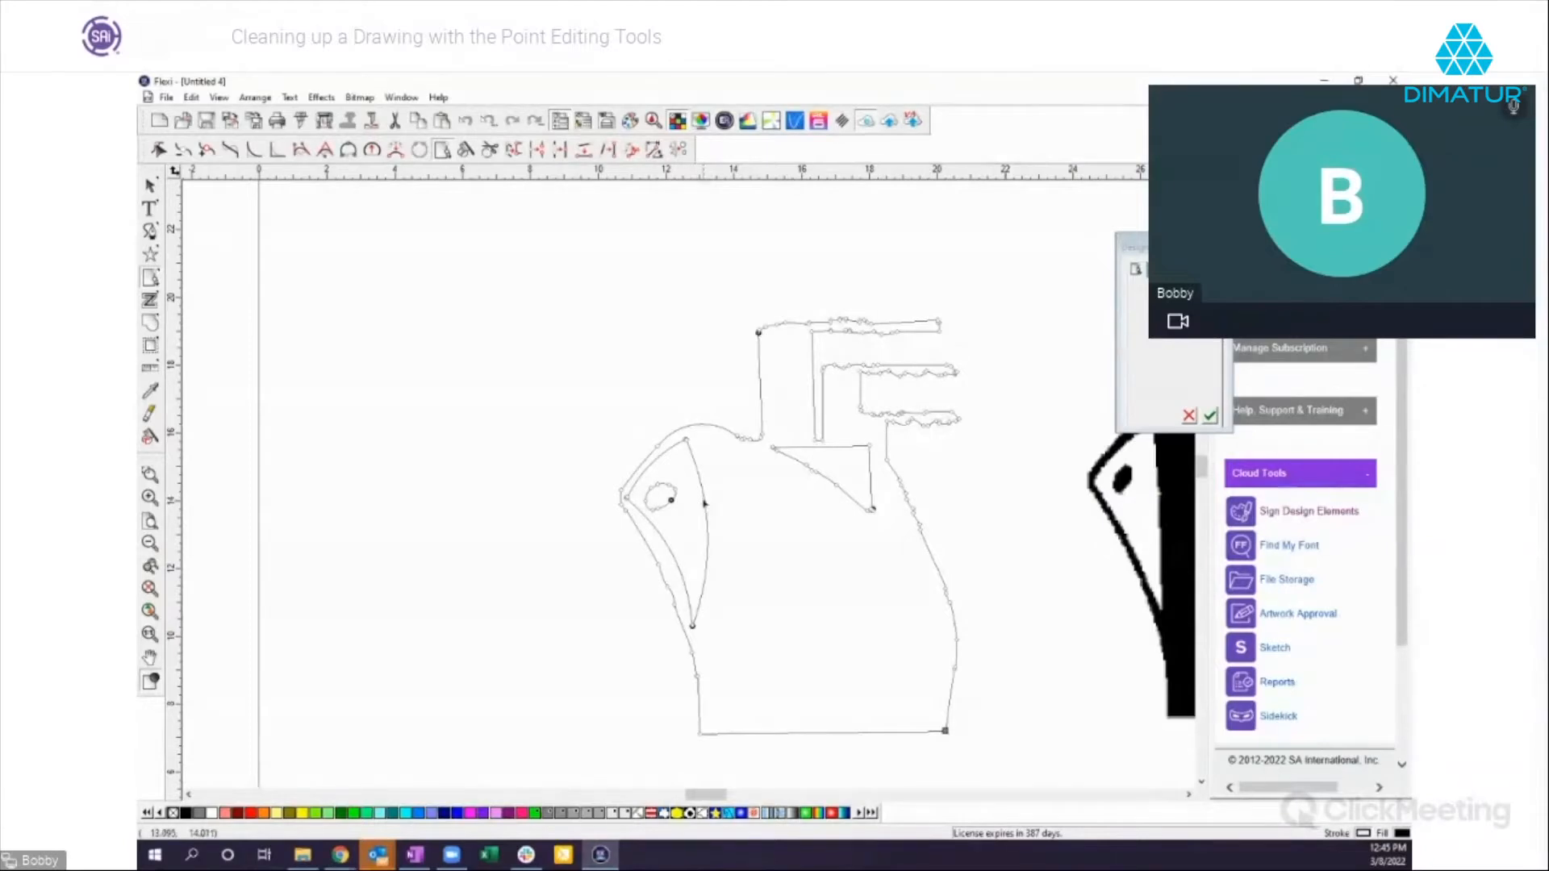
left_click(707, 515)
left_click(1211, 416)
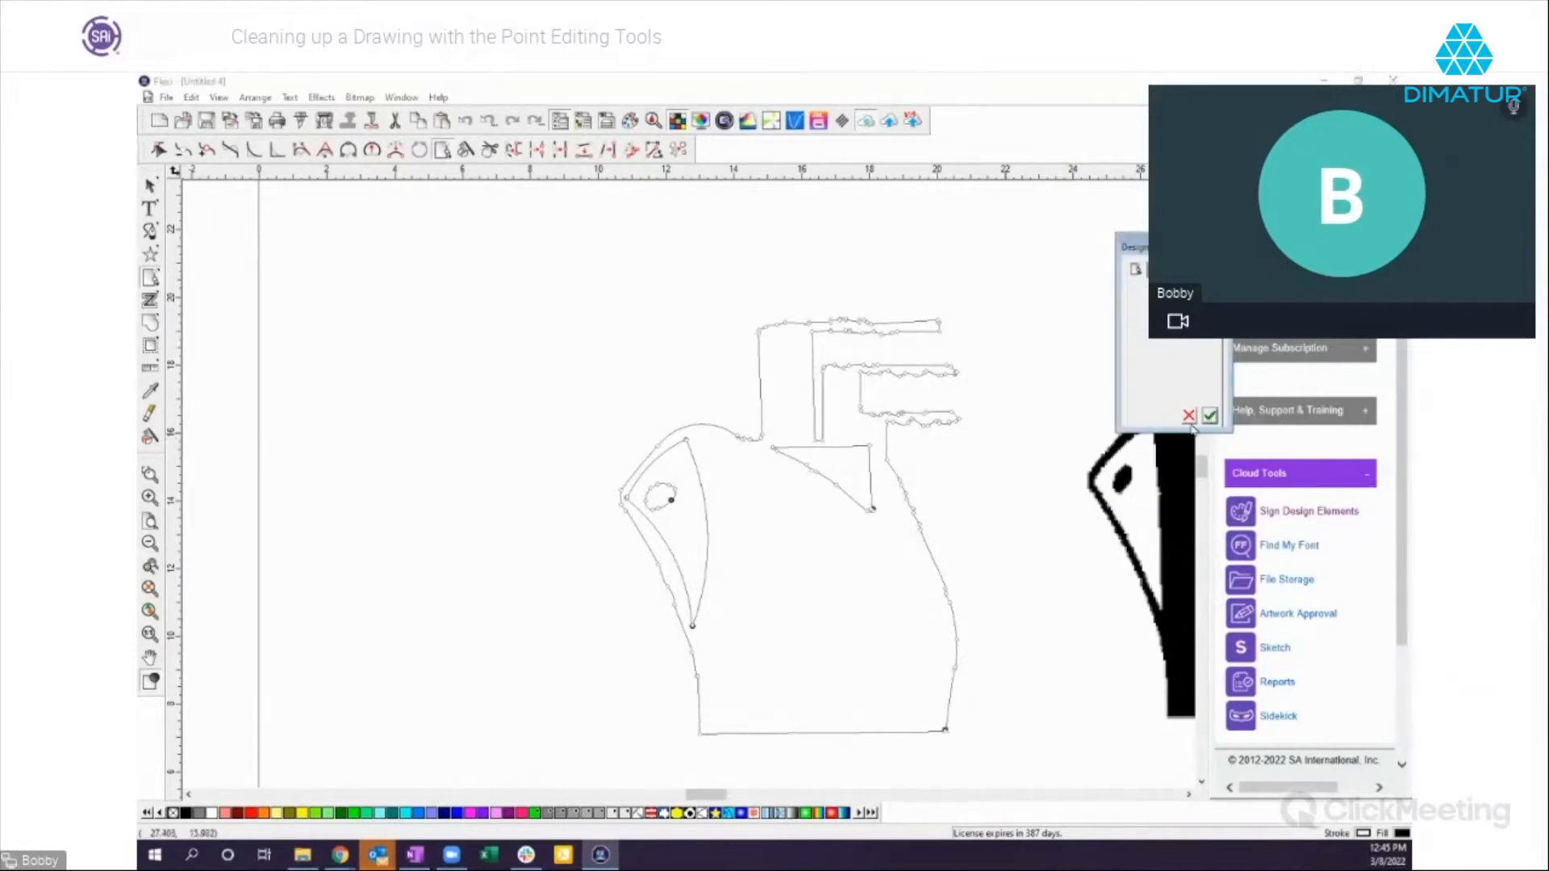
left_click(708, 560)
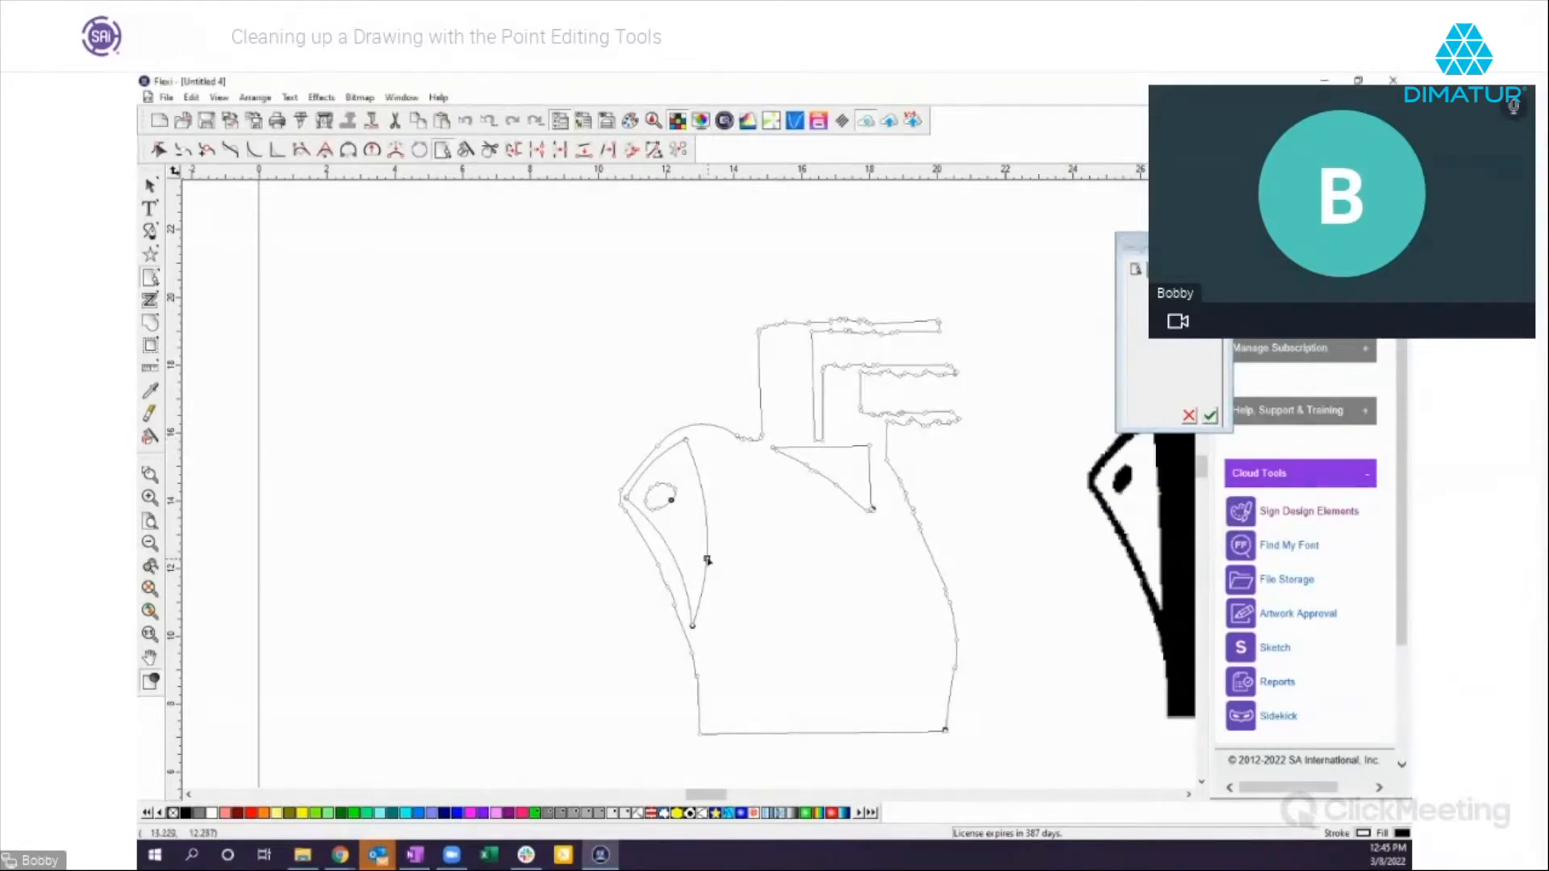
left_click(1210, 417)
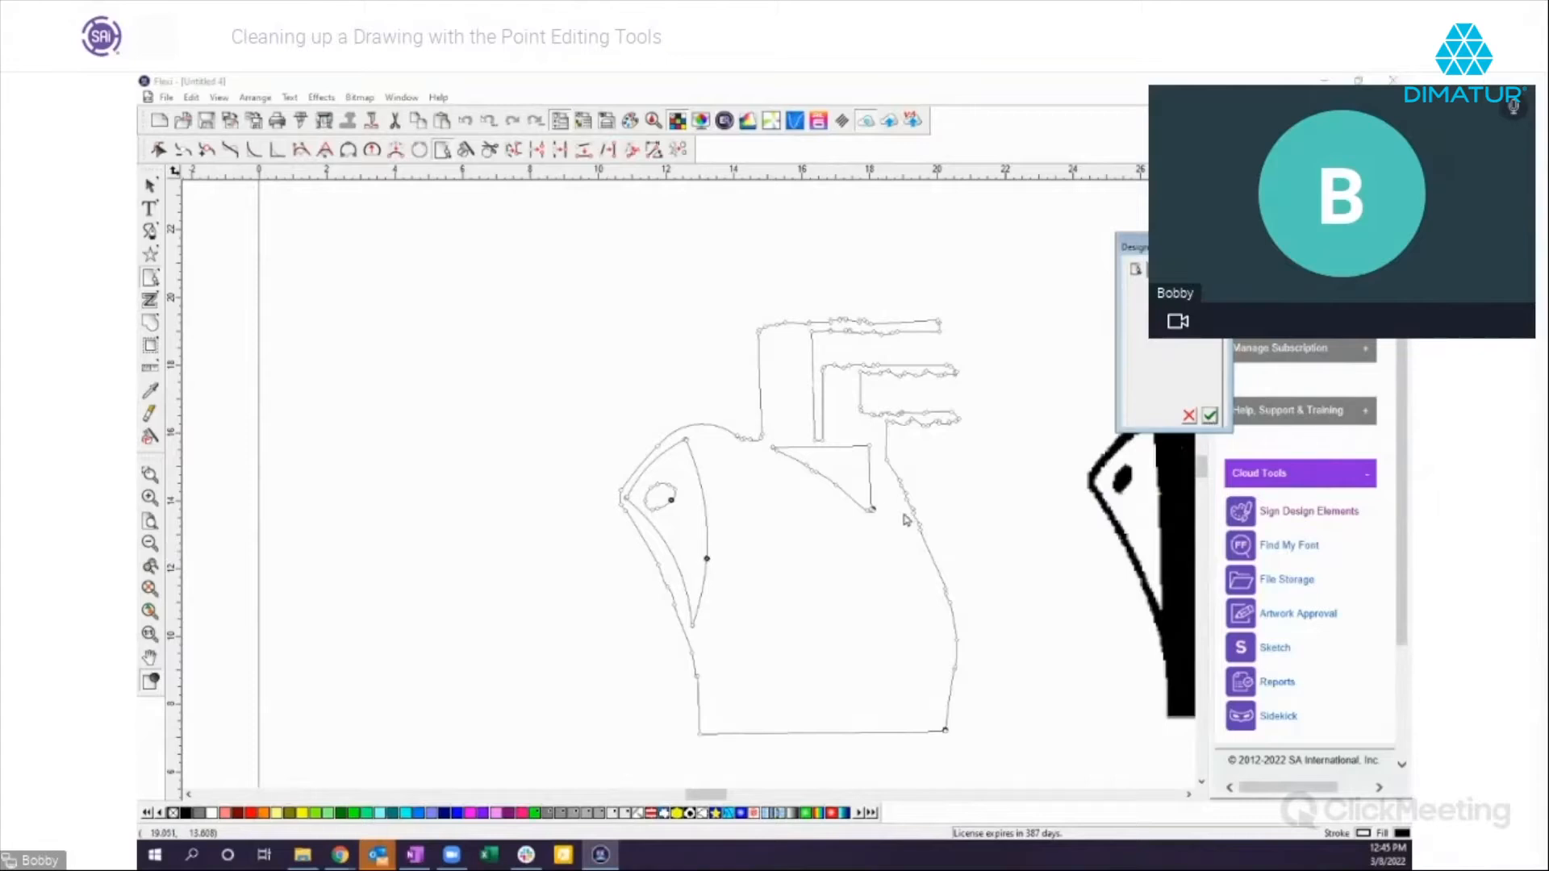
left_click(776, 454)
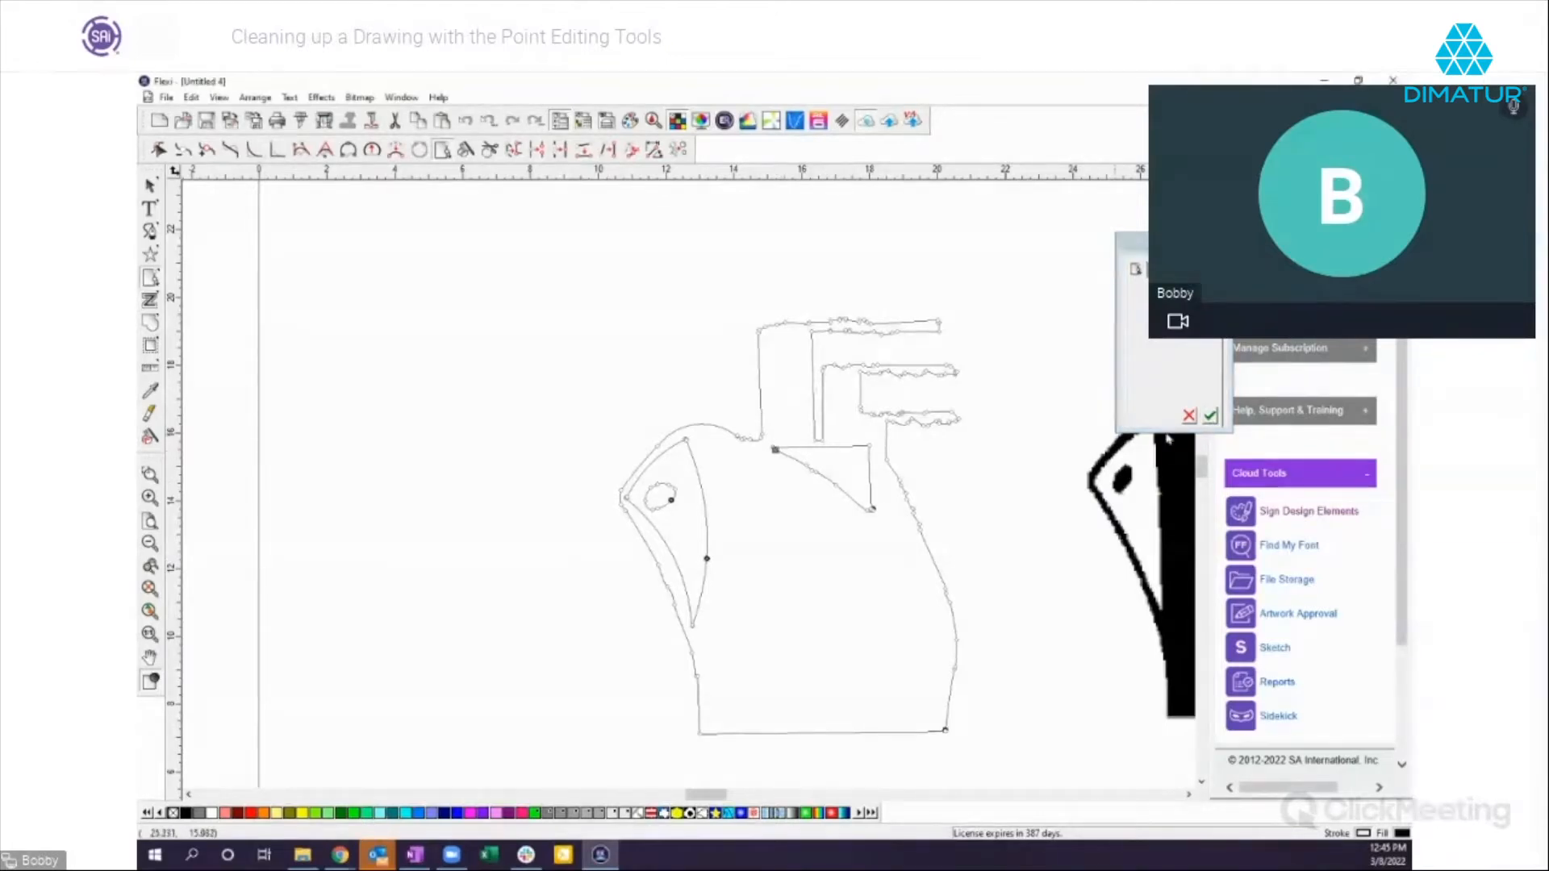
left_click(1210, 417)
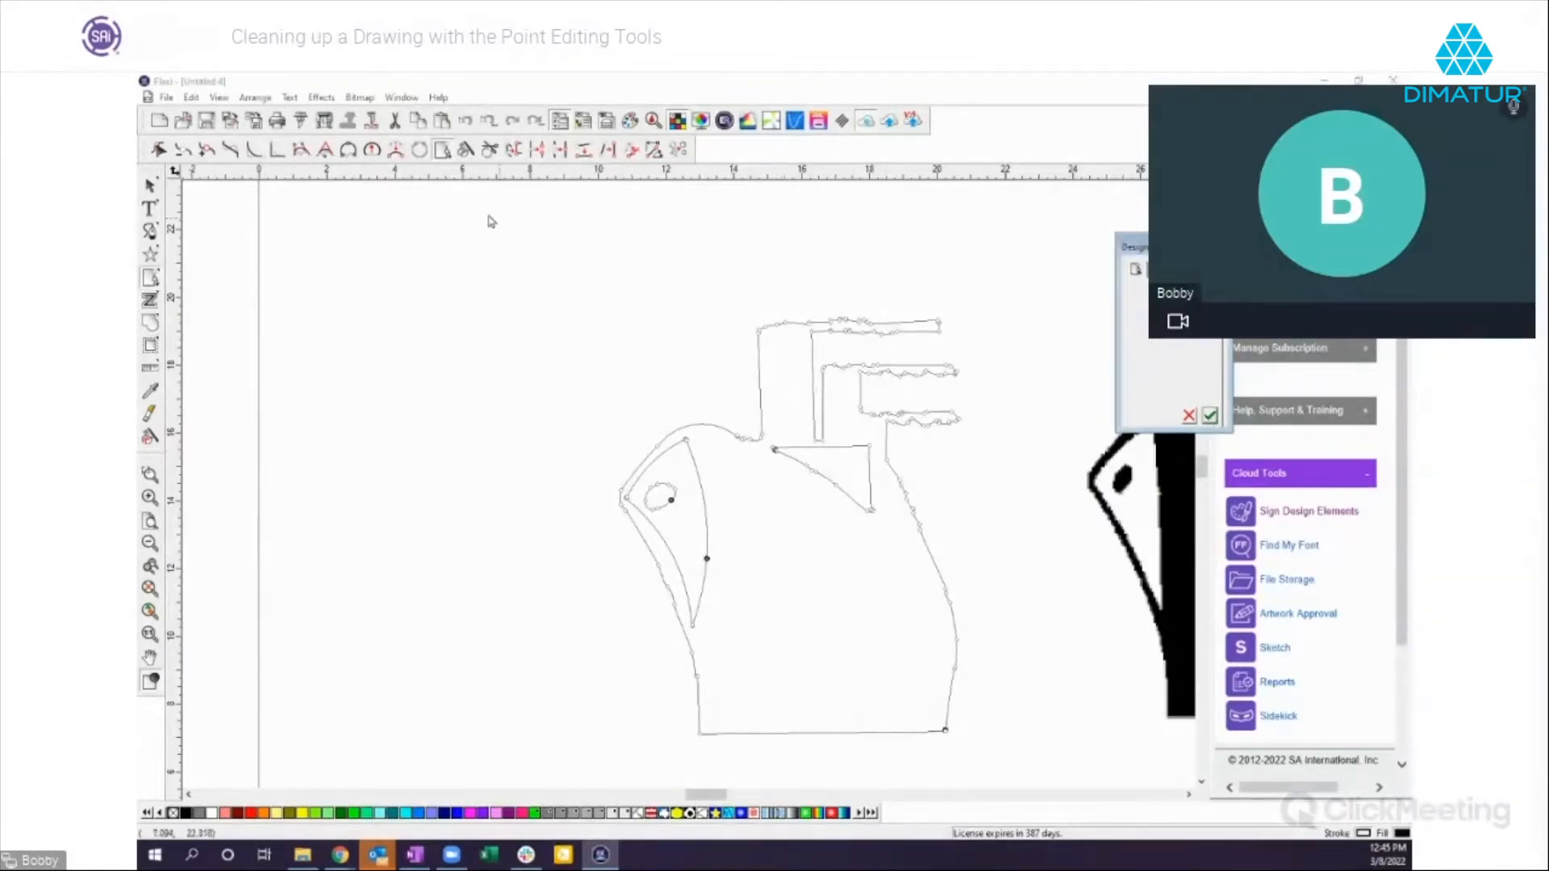
Step: Preview the ship's cut order again to check the path between the relocated start points
left_click(253, 99)
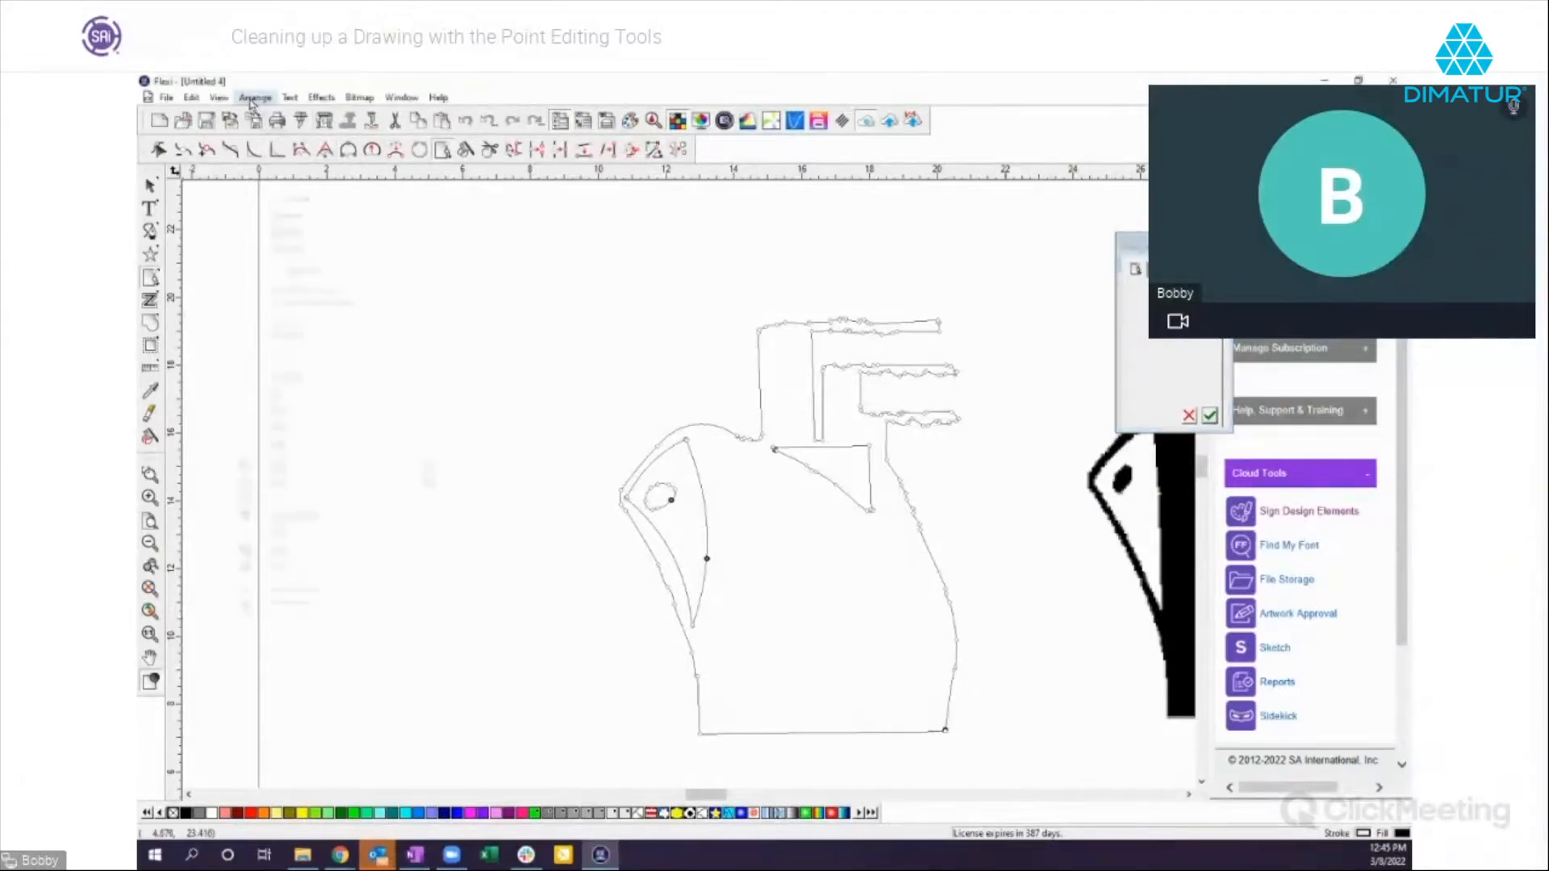
mouse_move(290, 377)
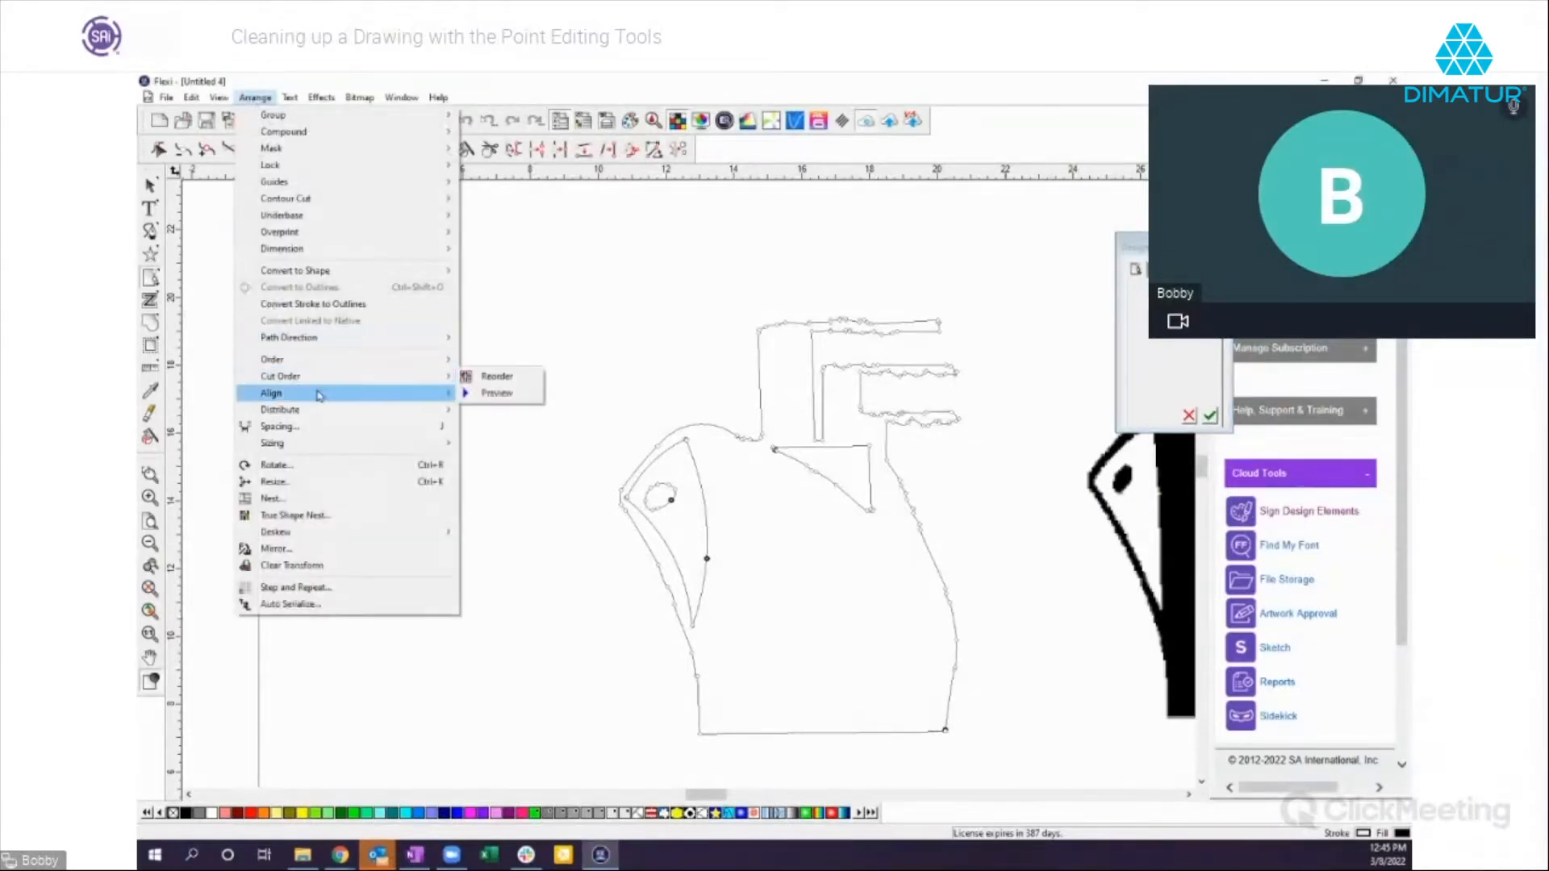
left_click(495, 395)
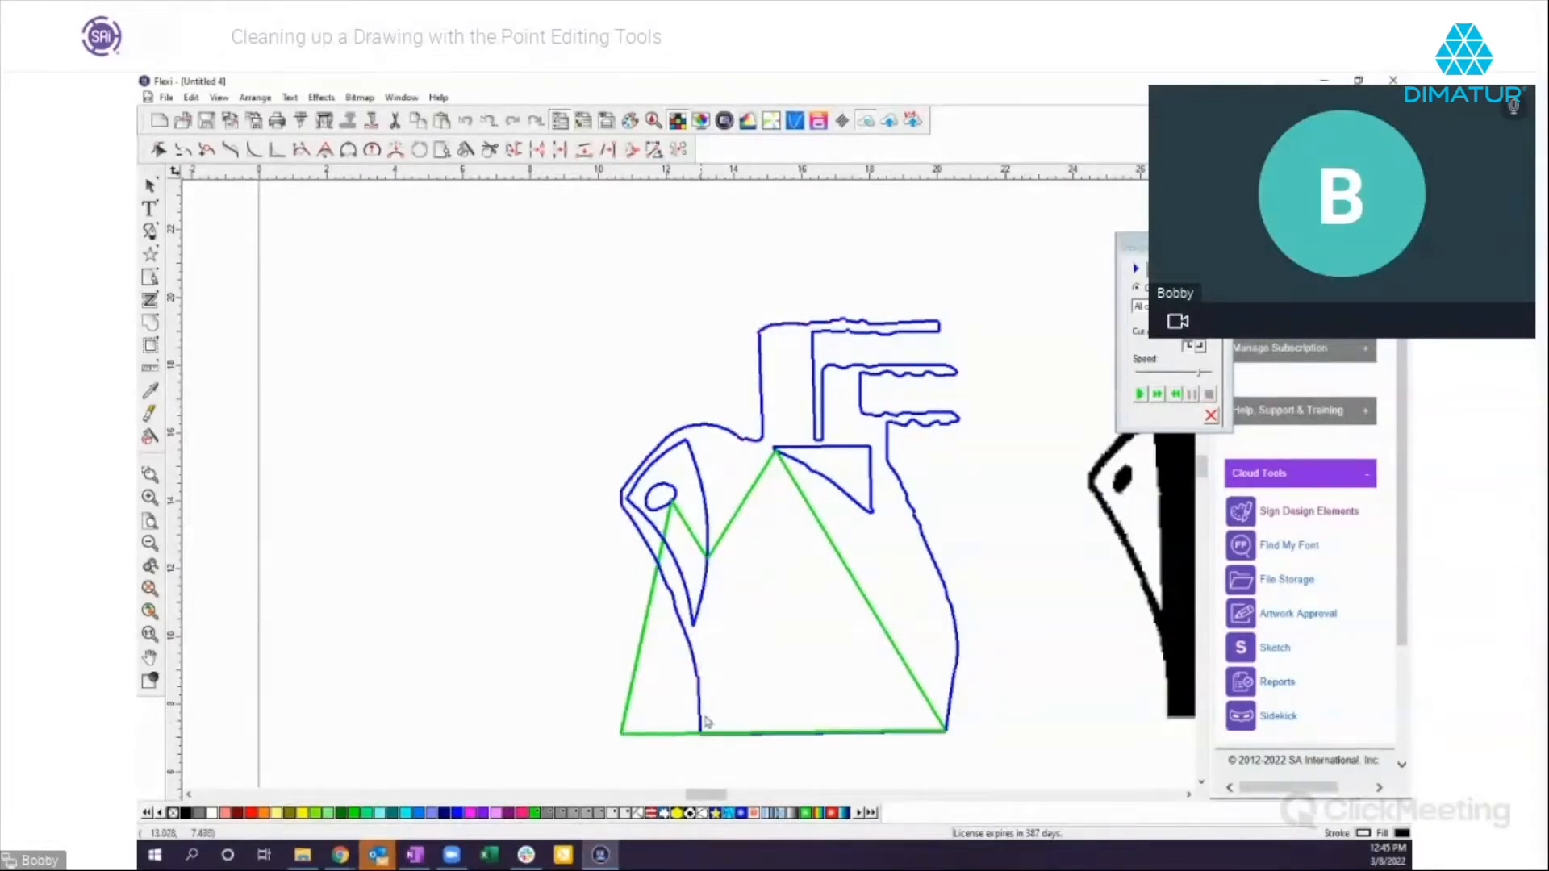
left_click(1211, 415)
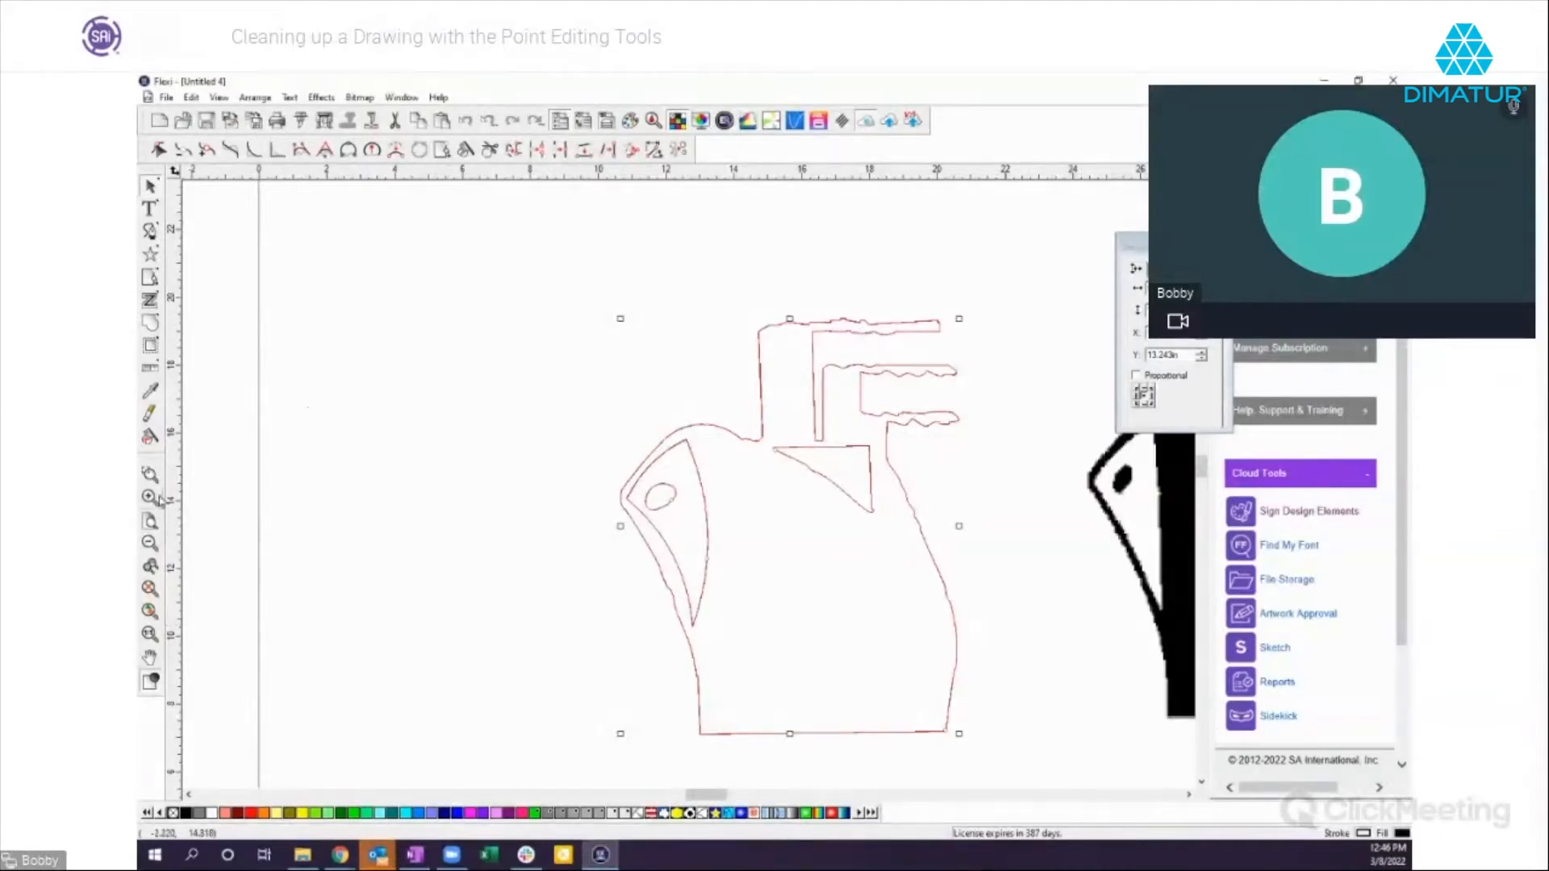
Step: Delete both the traced ship outline and the original ship bitmap
left_click(149, 543)
mouse_move(616, 379)
left_mouse_down()
mouse_move(830, 432)
mouse_move(1138, 646)
left_mouse_up()
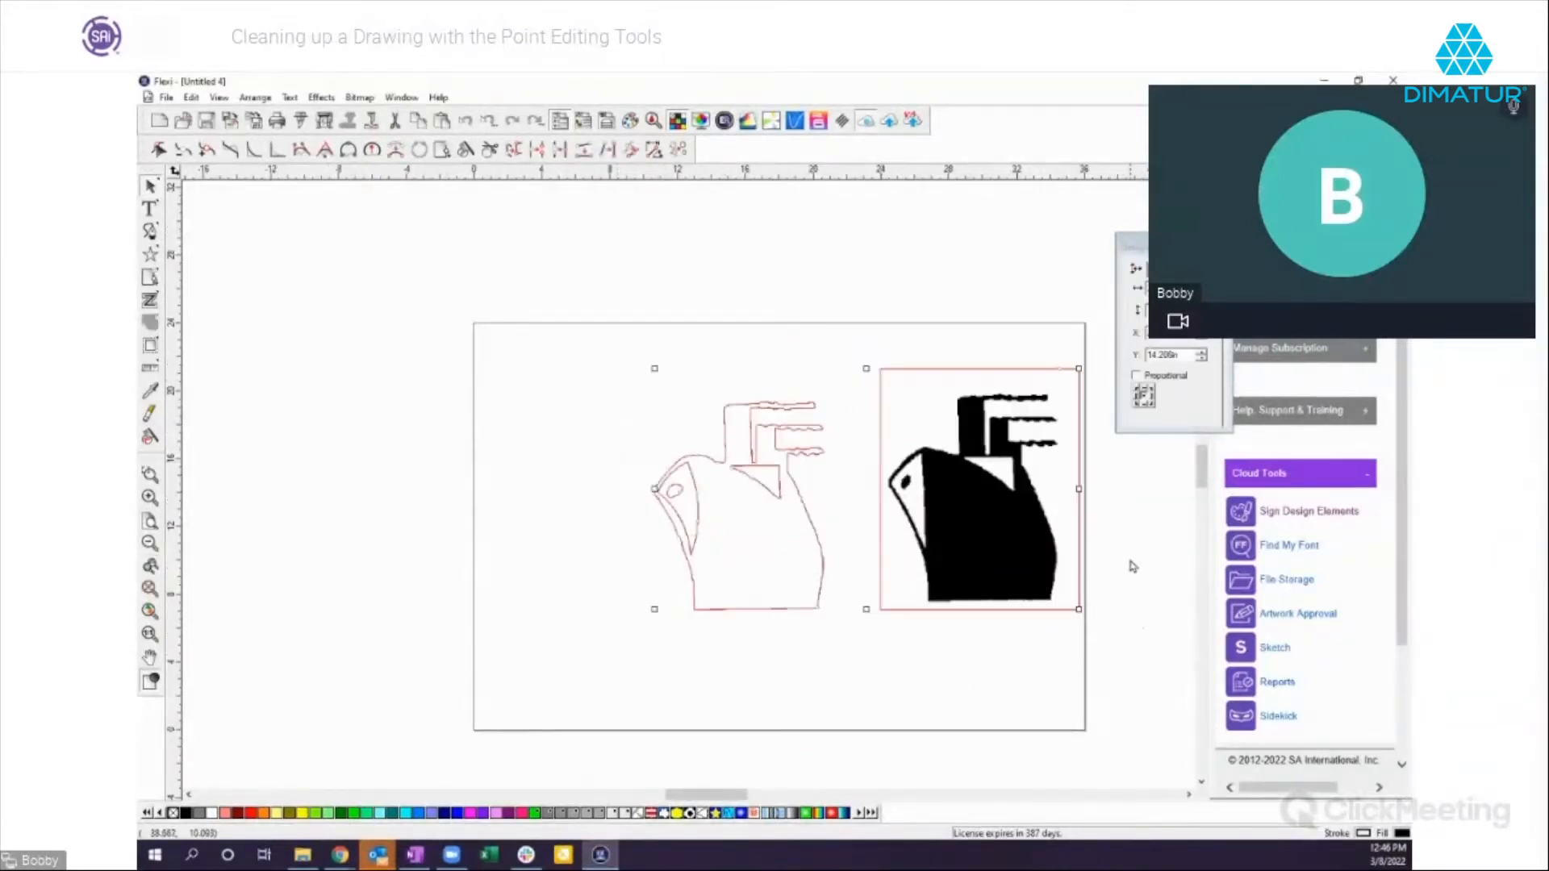
key("Delete")
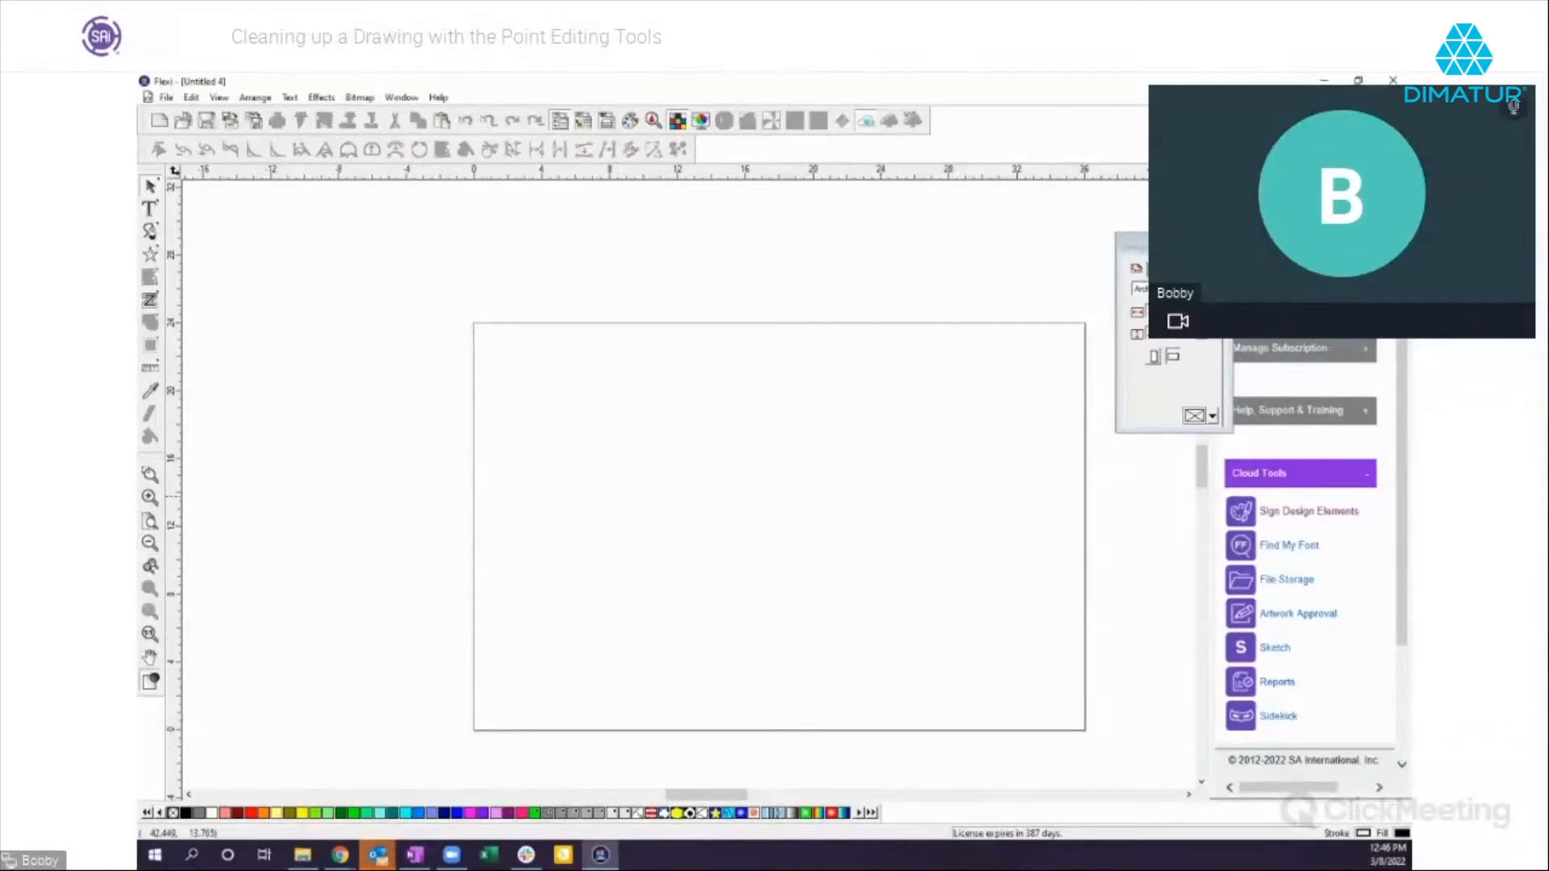
Step: Paste the golf club and ball image onto the page and enlarge it to about 13 in wide
key("ctrl+v")
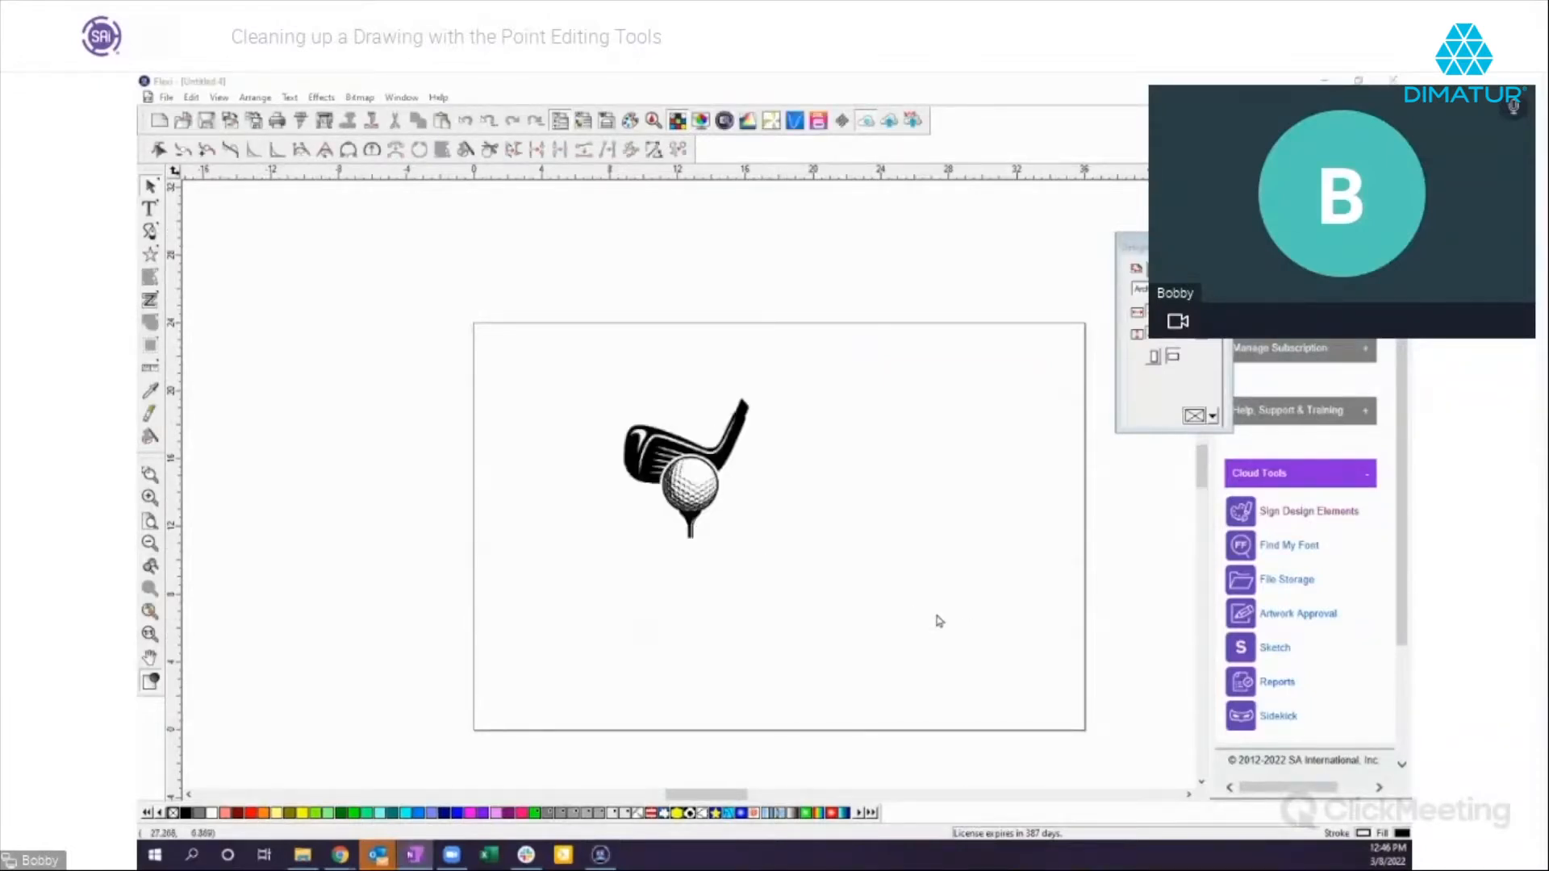
left_click(688, 492)
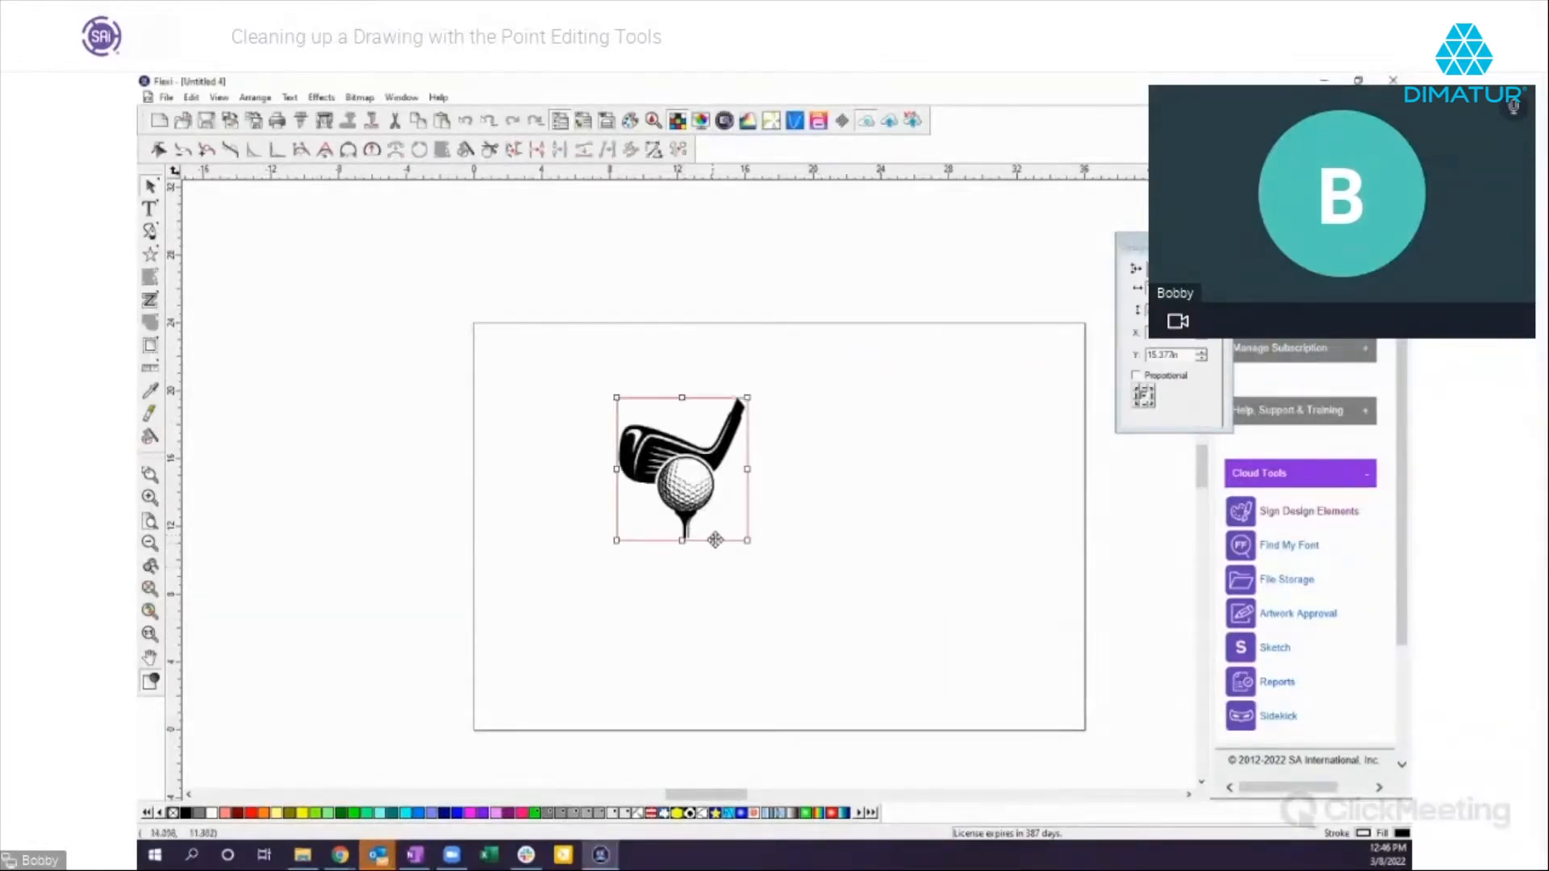
left_click_drag(748, 542, 833, 614)
Step: Inspect the golf ball's pixel detail and vectorize the golf club and ball bitmap into outlines
left_click(151, 475)
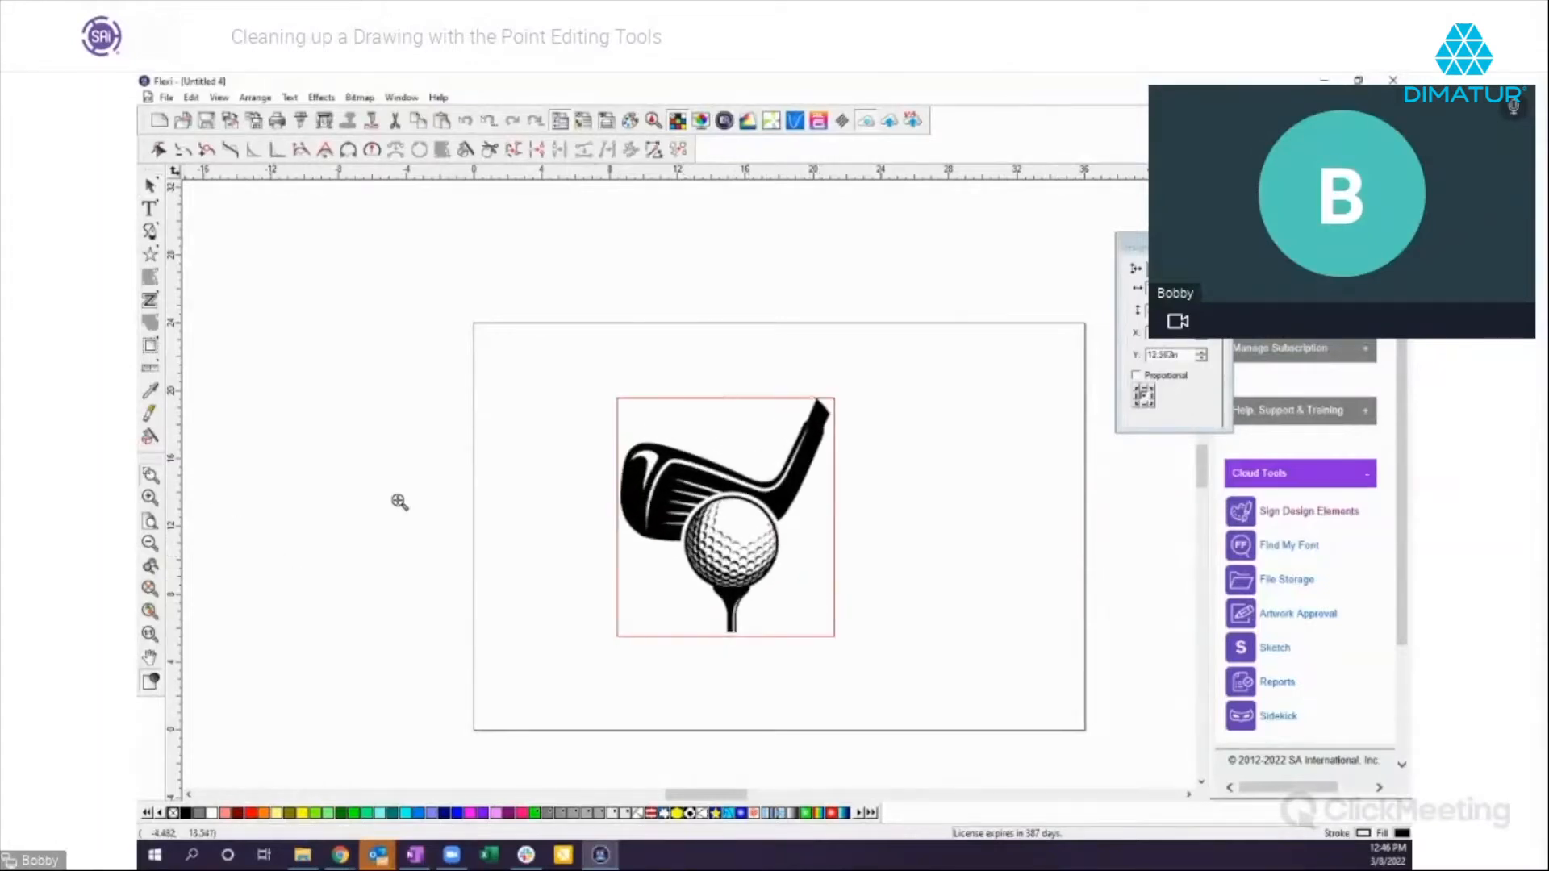
left_click_drag(667, 483, 783, 582)
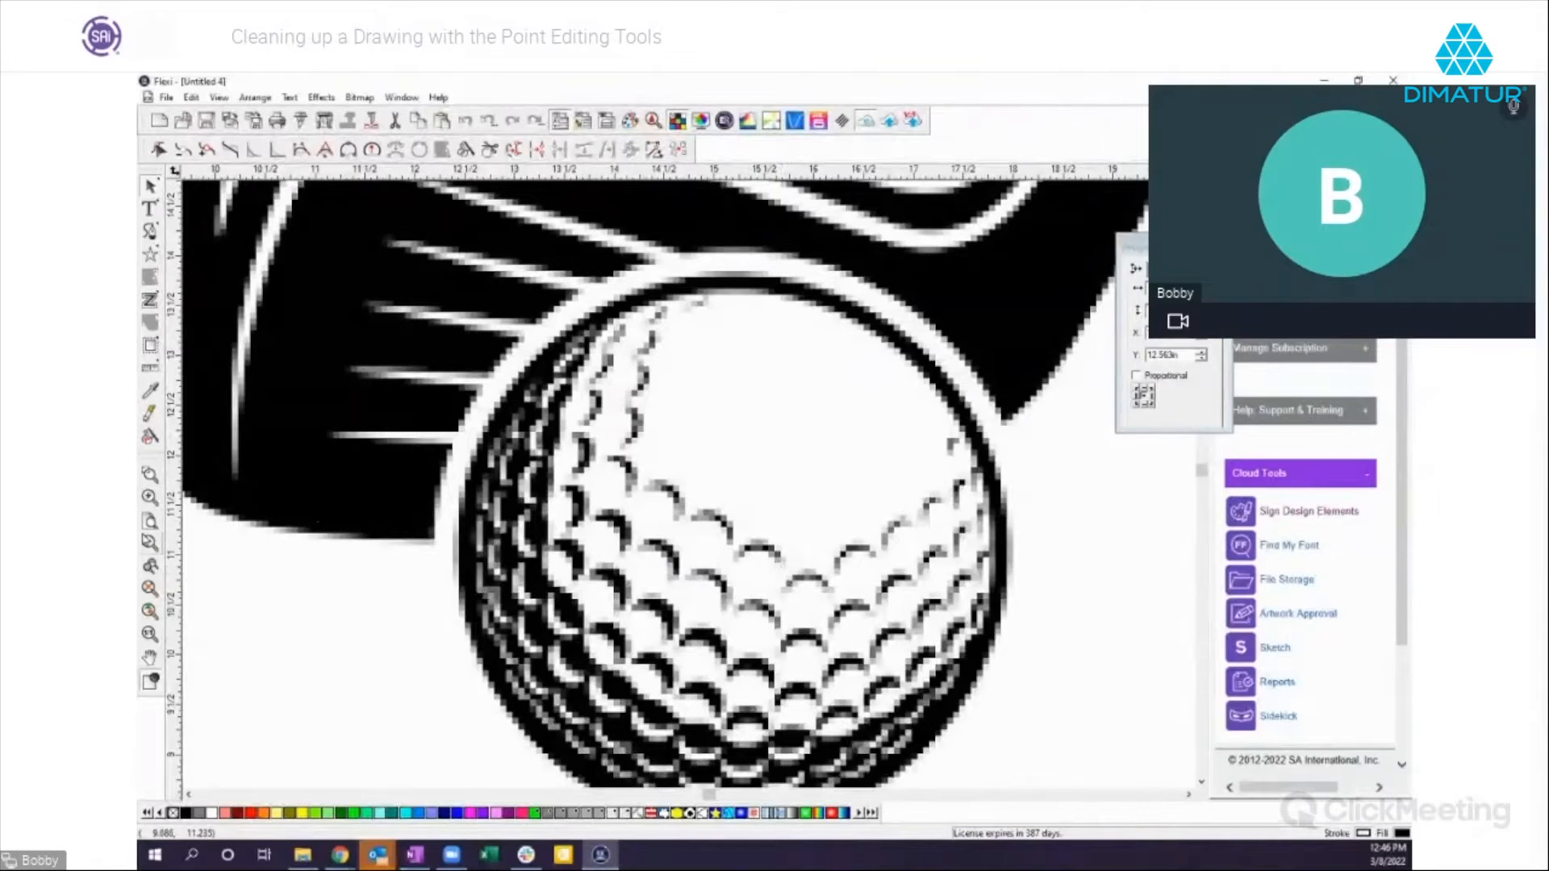
left_click(147, 541)
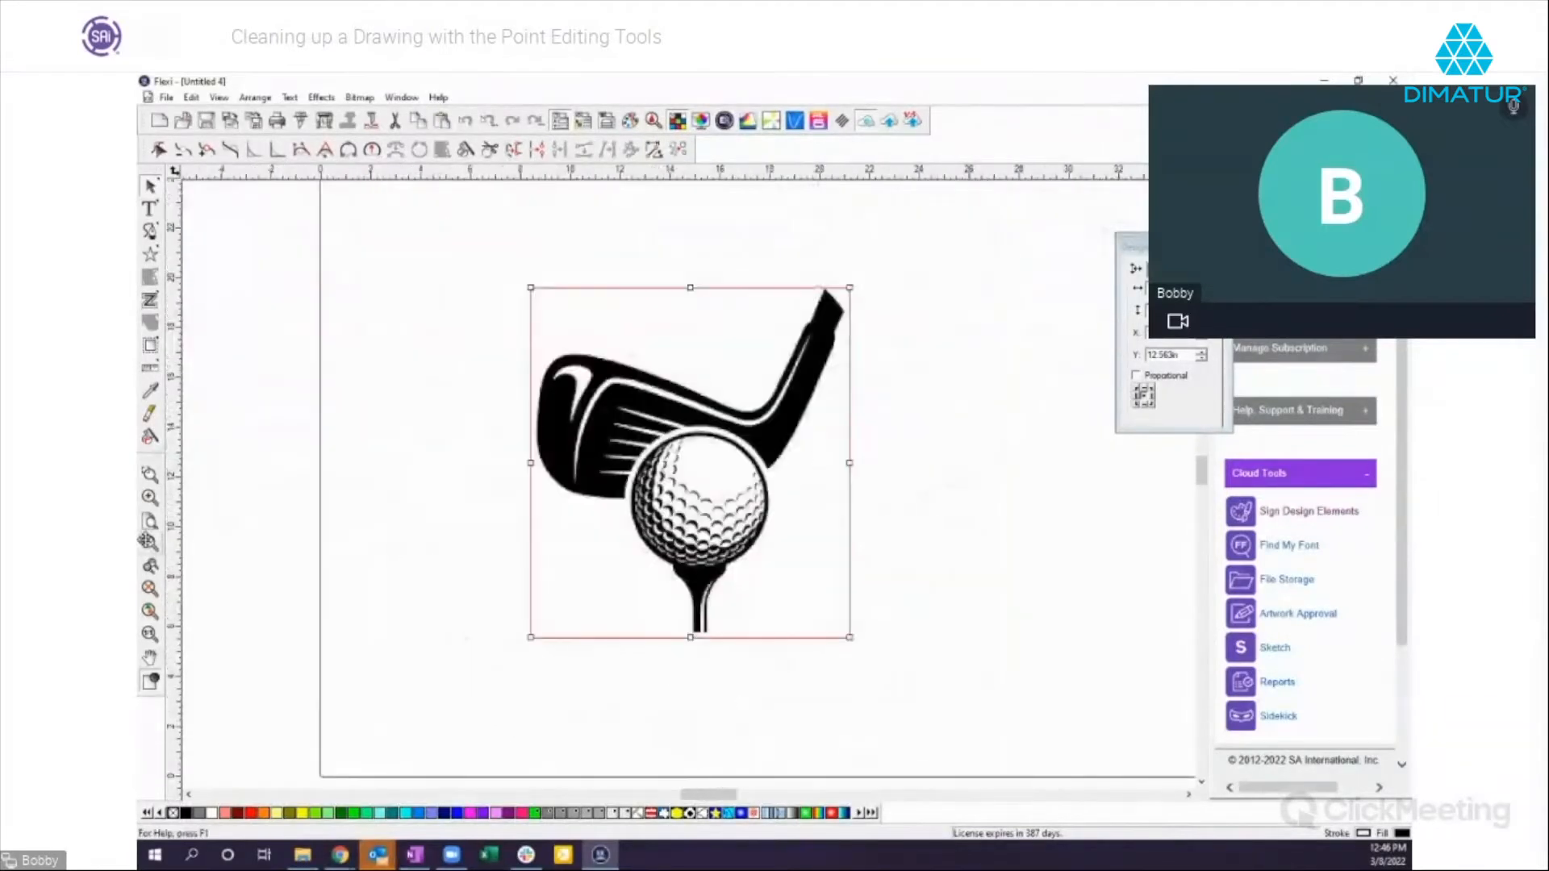
left_click(147, 541)
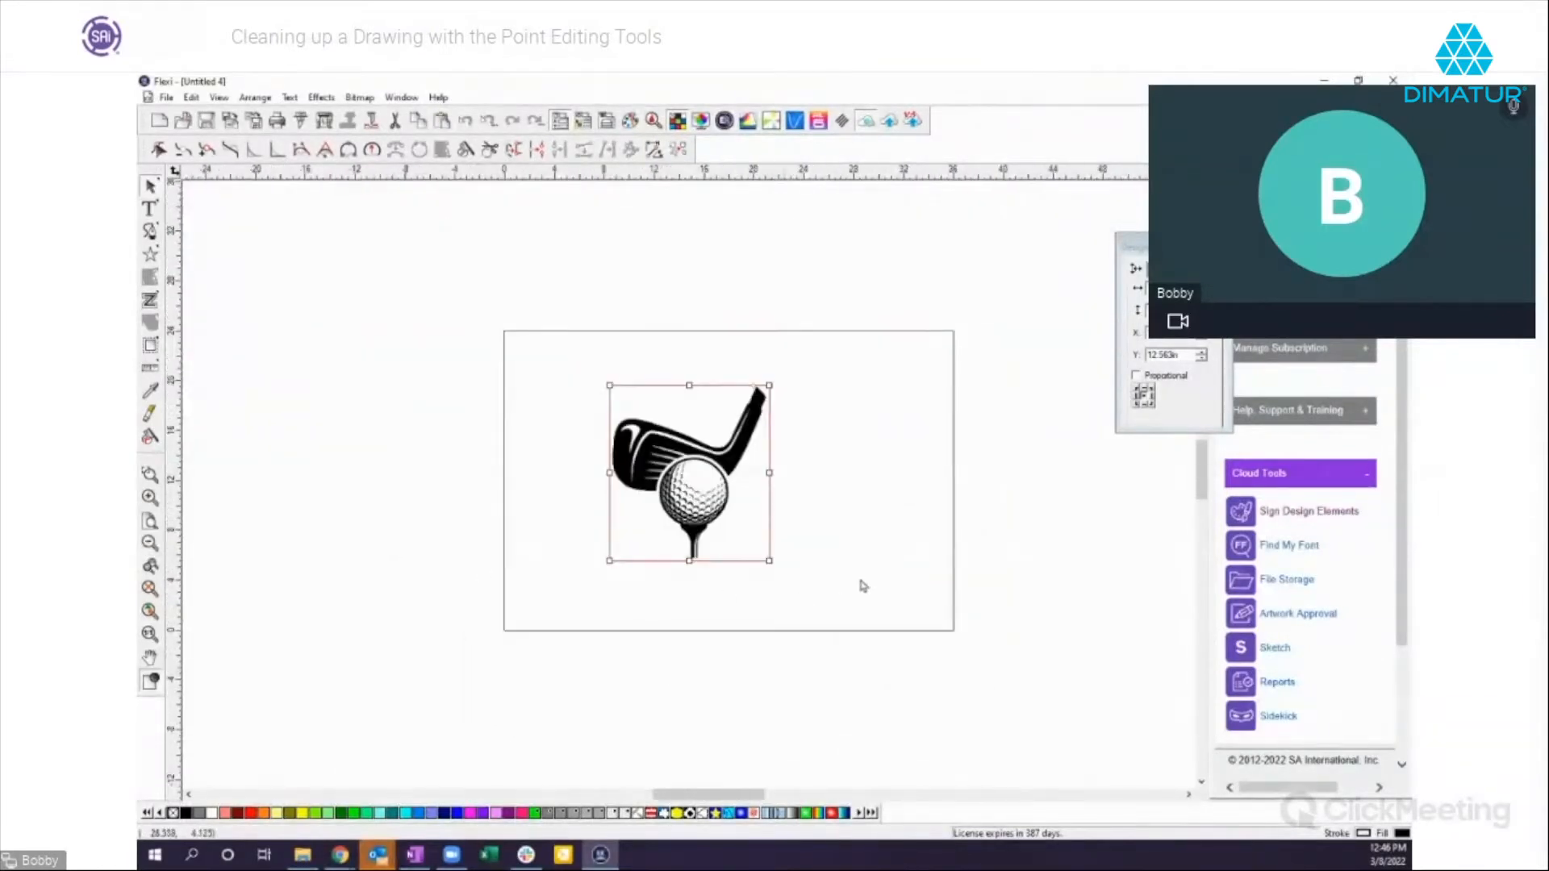
left_click(359, 98)
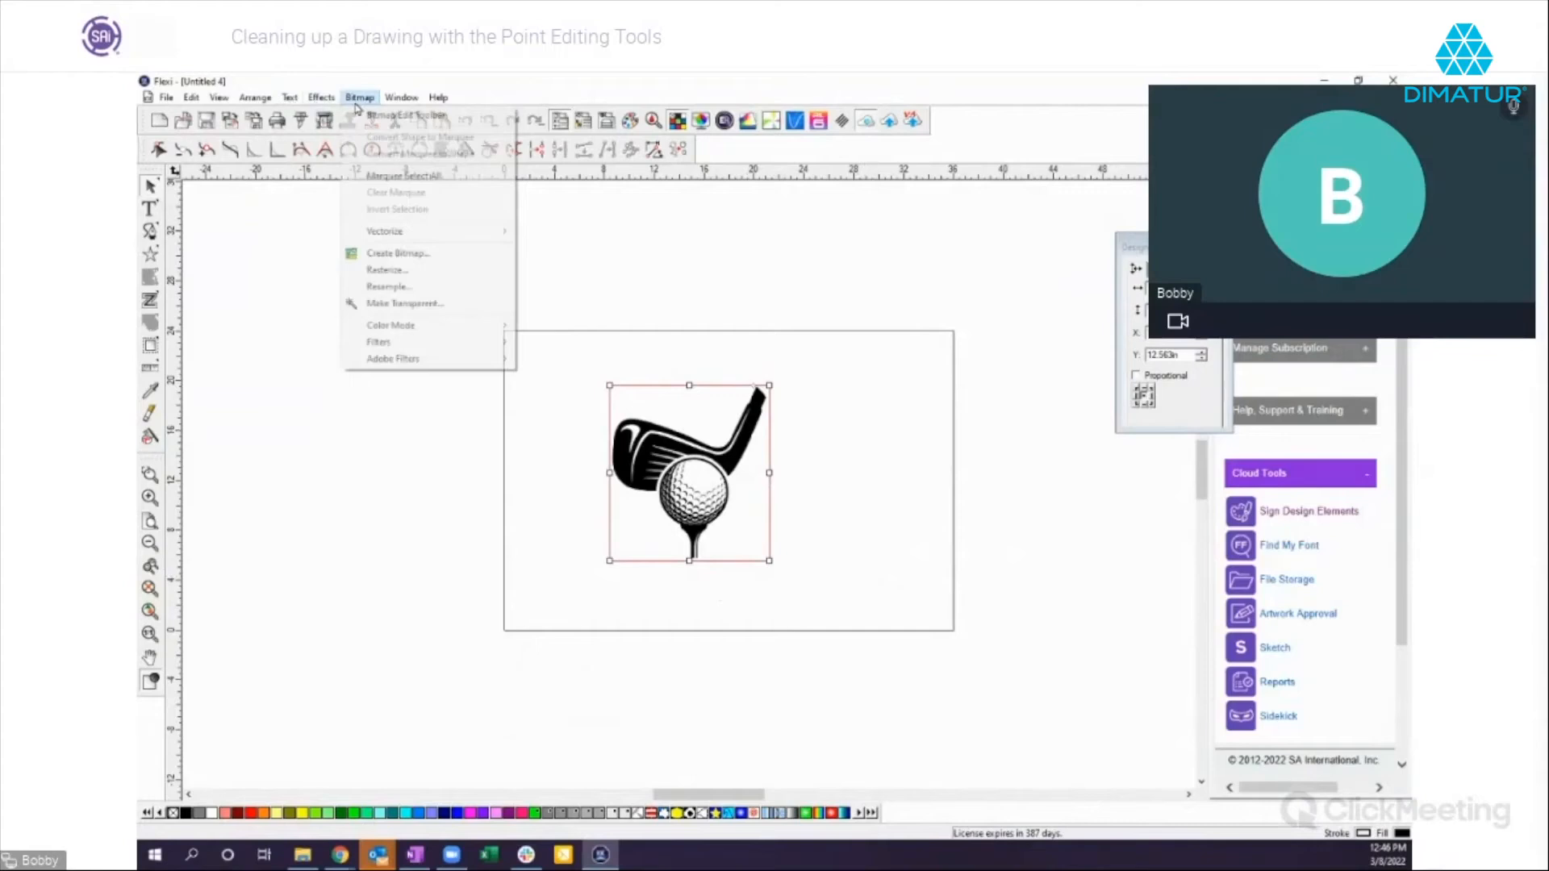
mouse_move(399, 241)
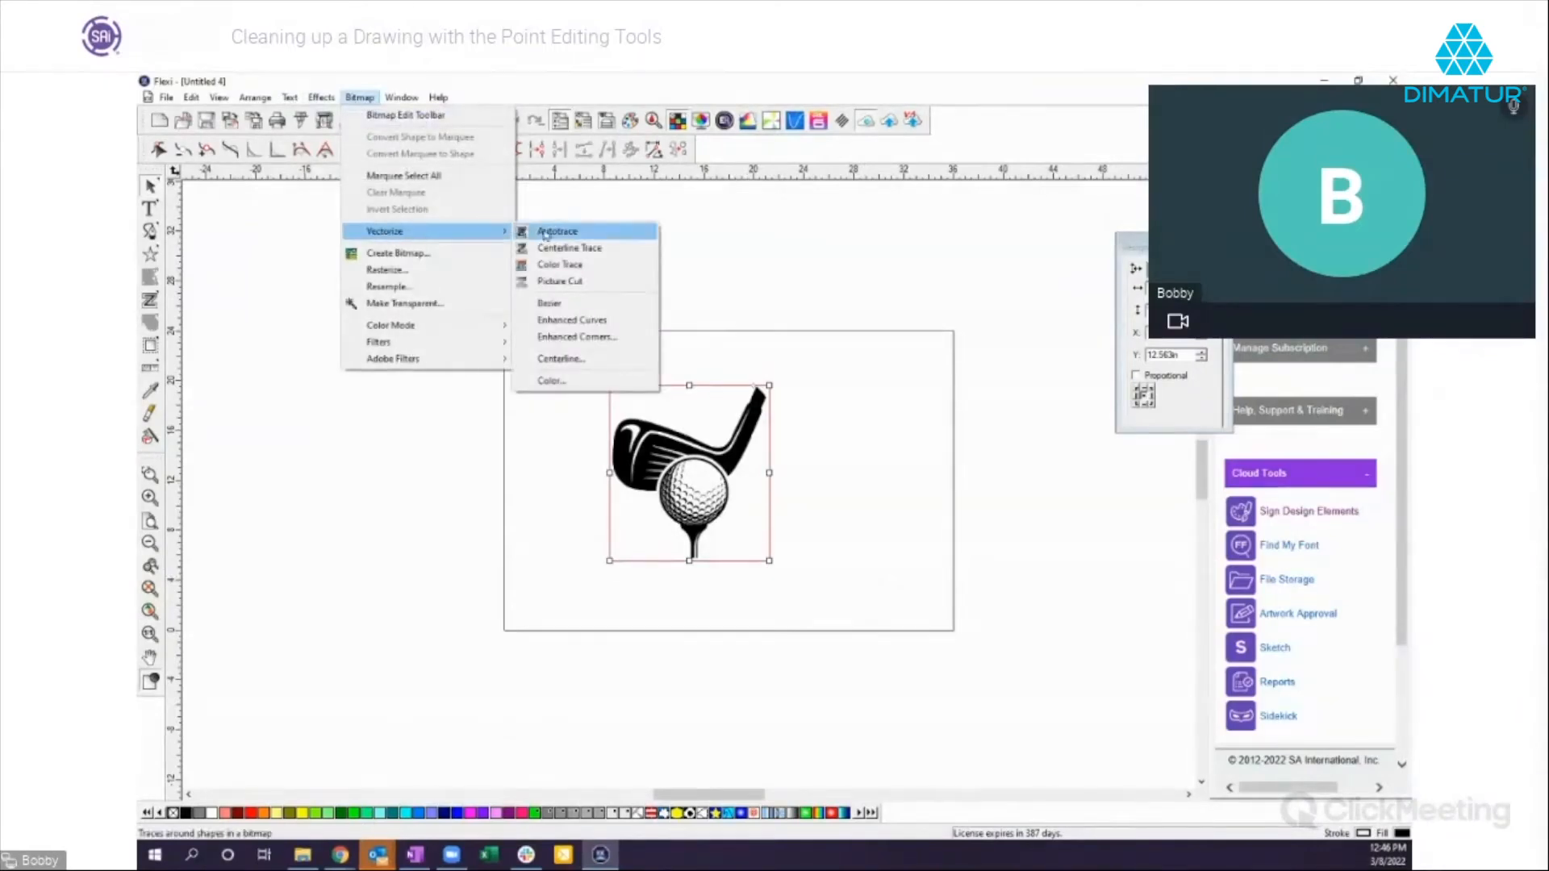
left_click(548, 311)
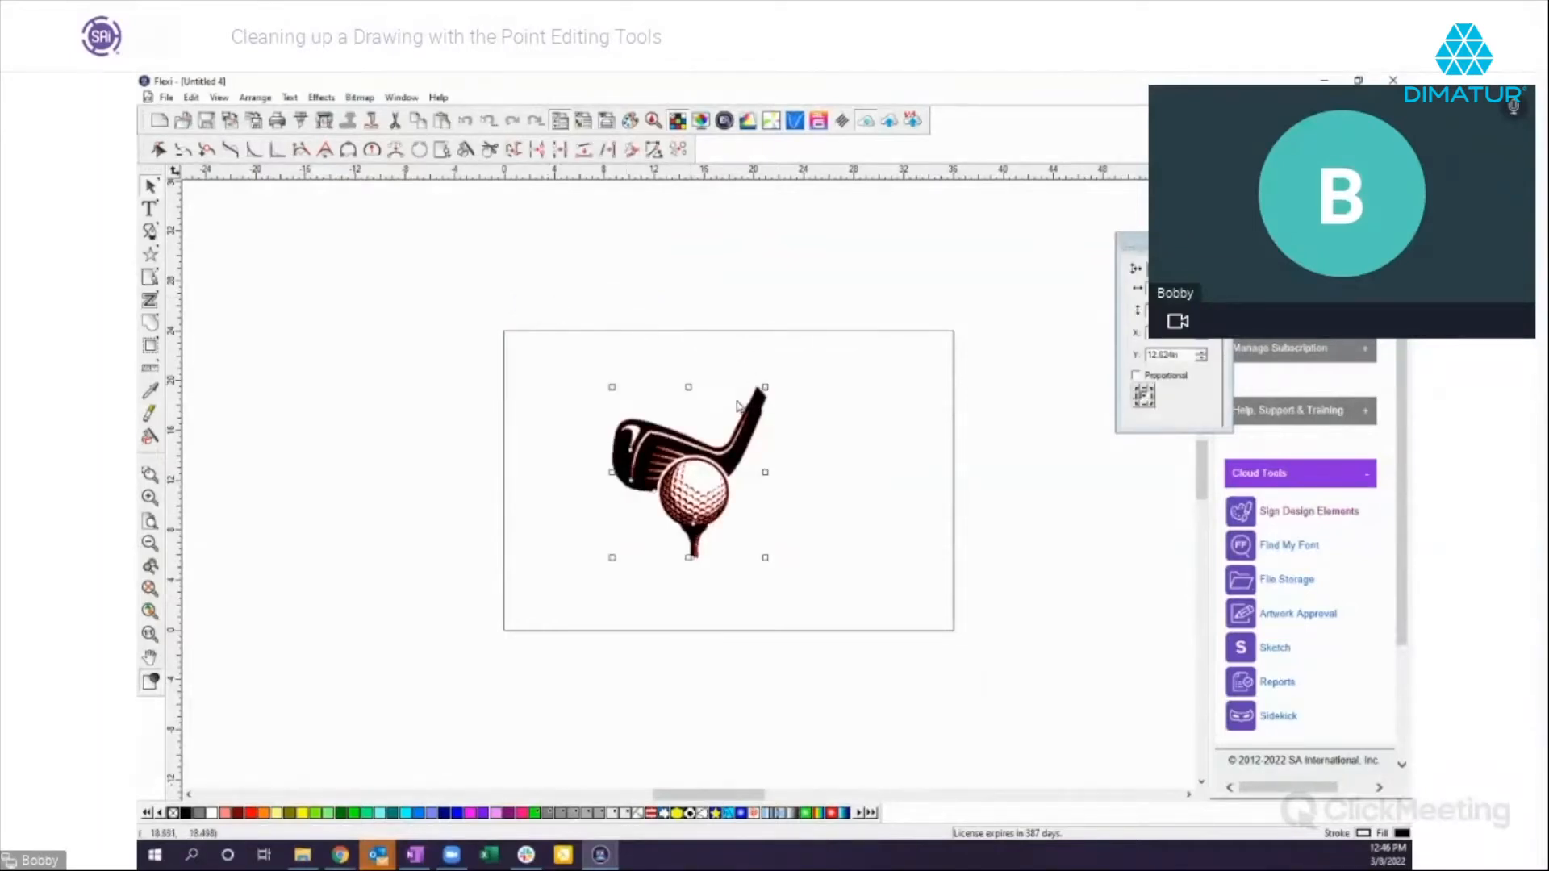
Step: Move the original golf bitmap to the right of its traced outlines and fill the traced club with red
left_click_drag(700, 407, 889, 423)
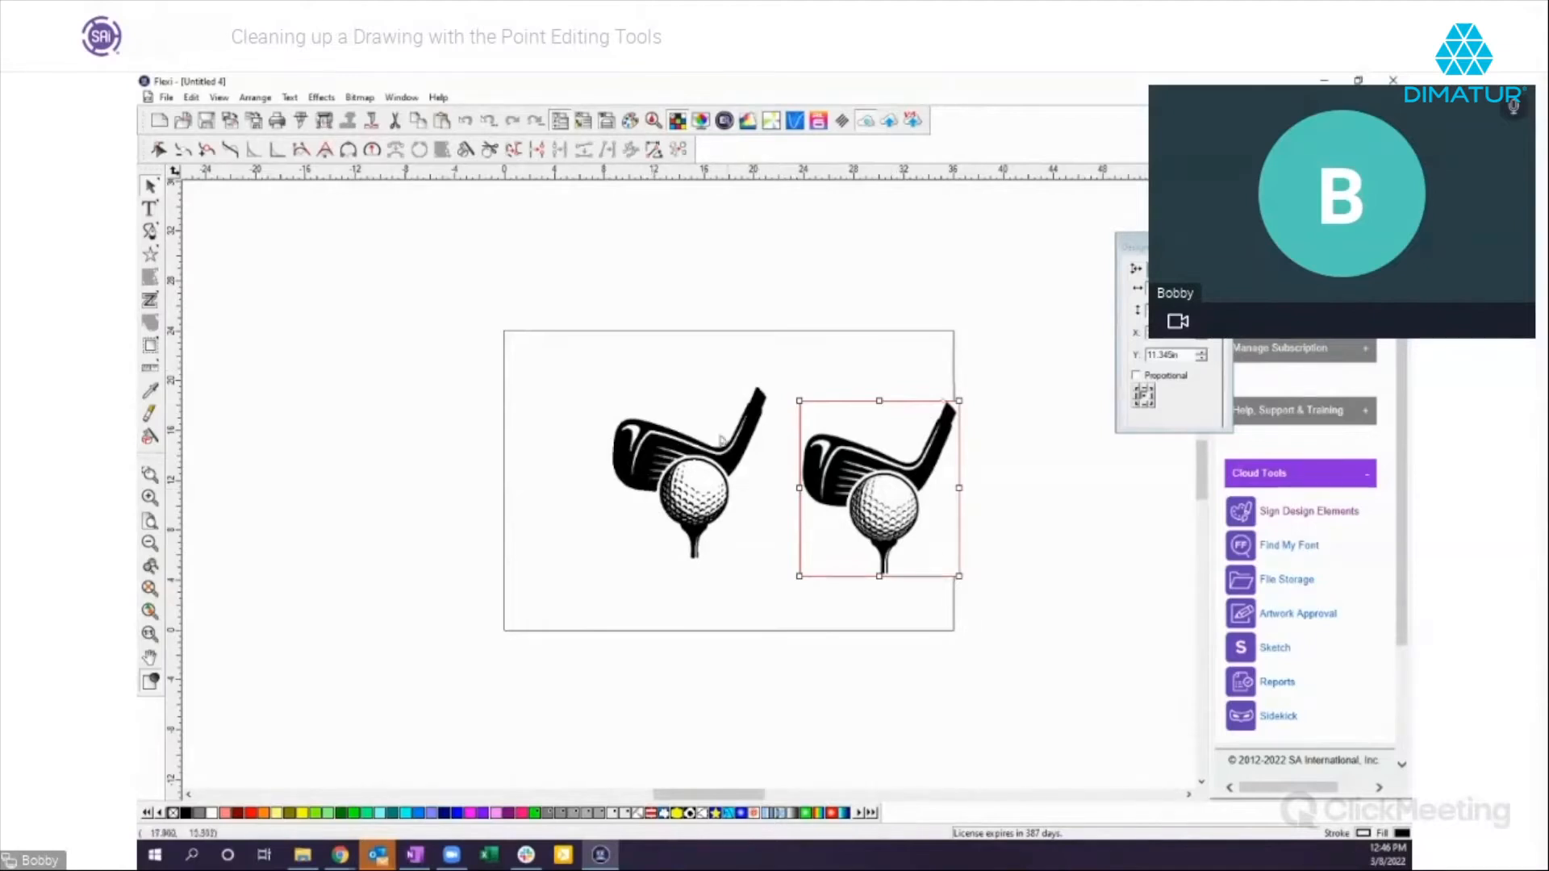
left_click(150, 474)
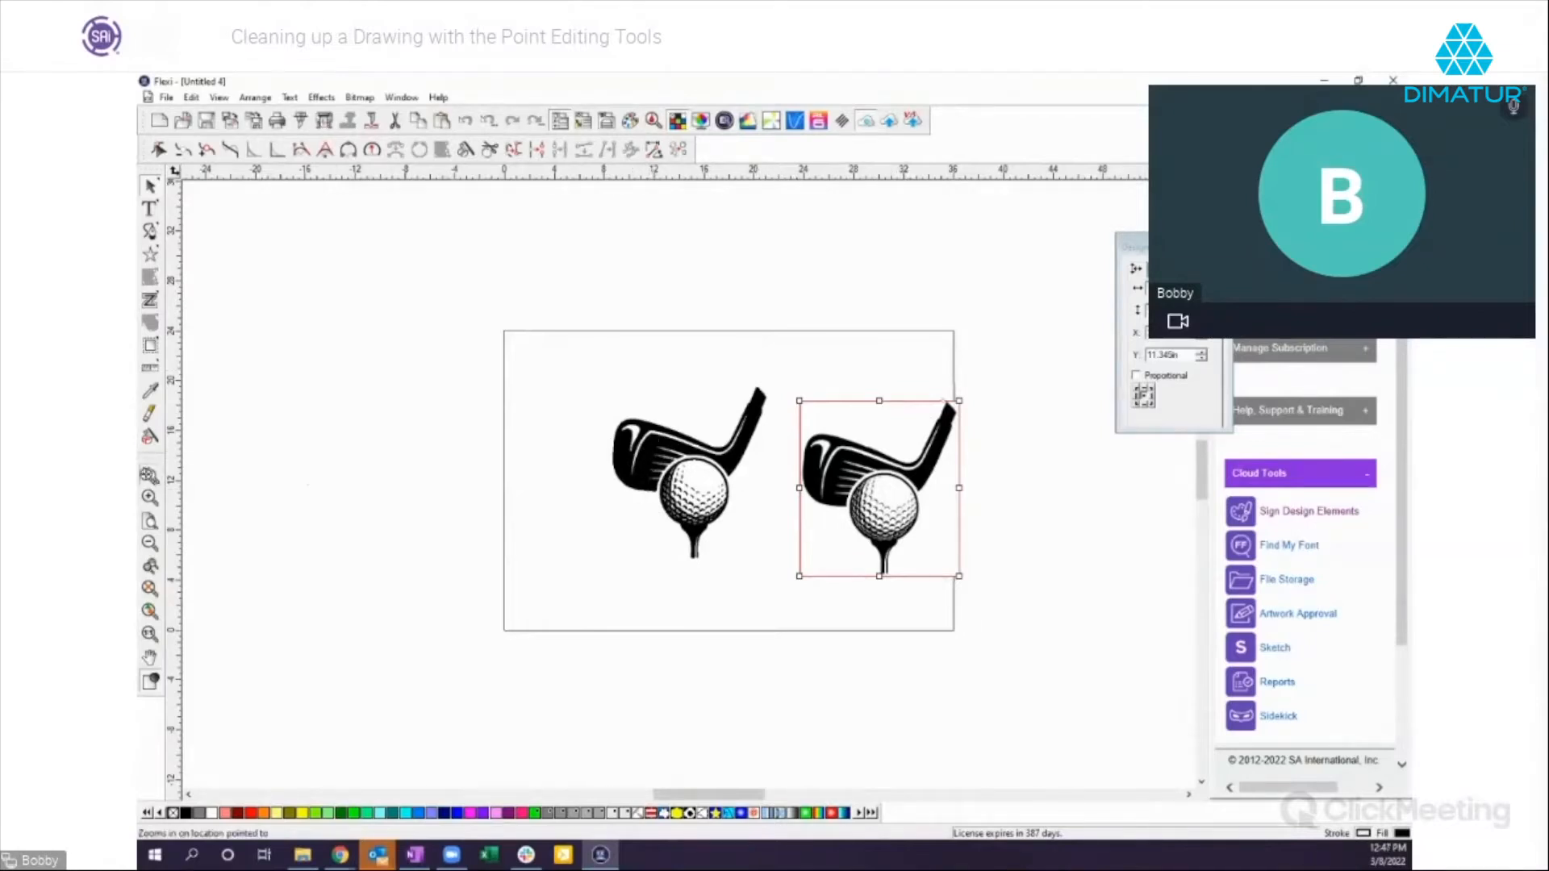
left_click_drag(601, 388, 773, 506)
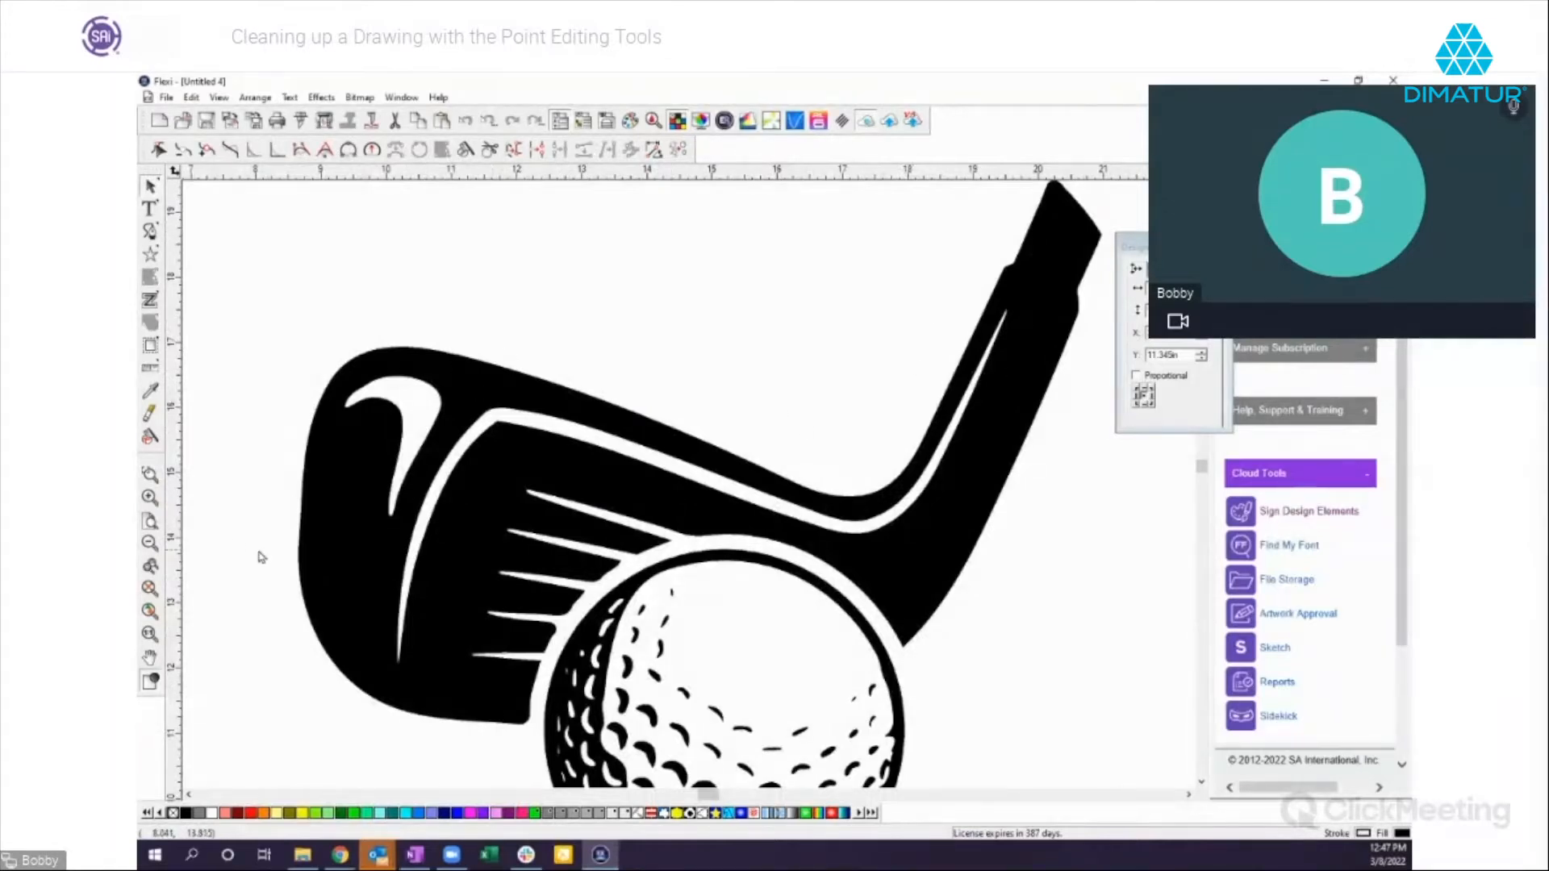
left_click(150, 191)
left_click(317, 516)
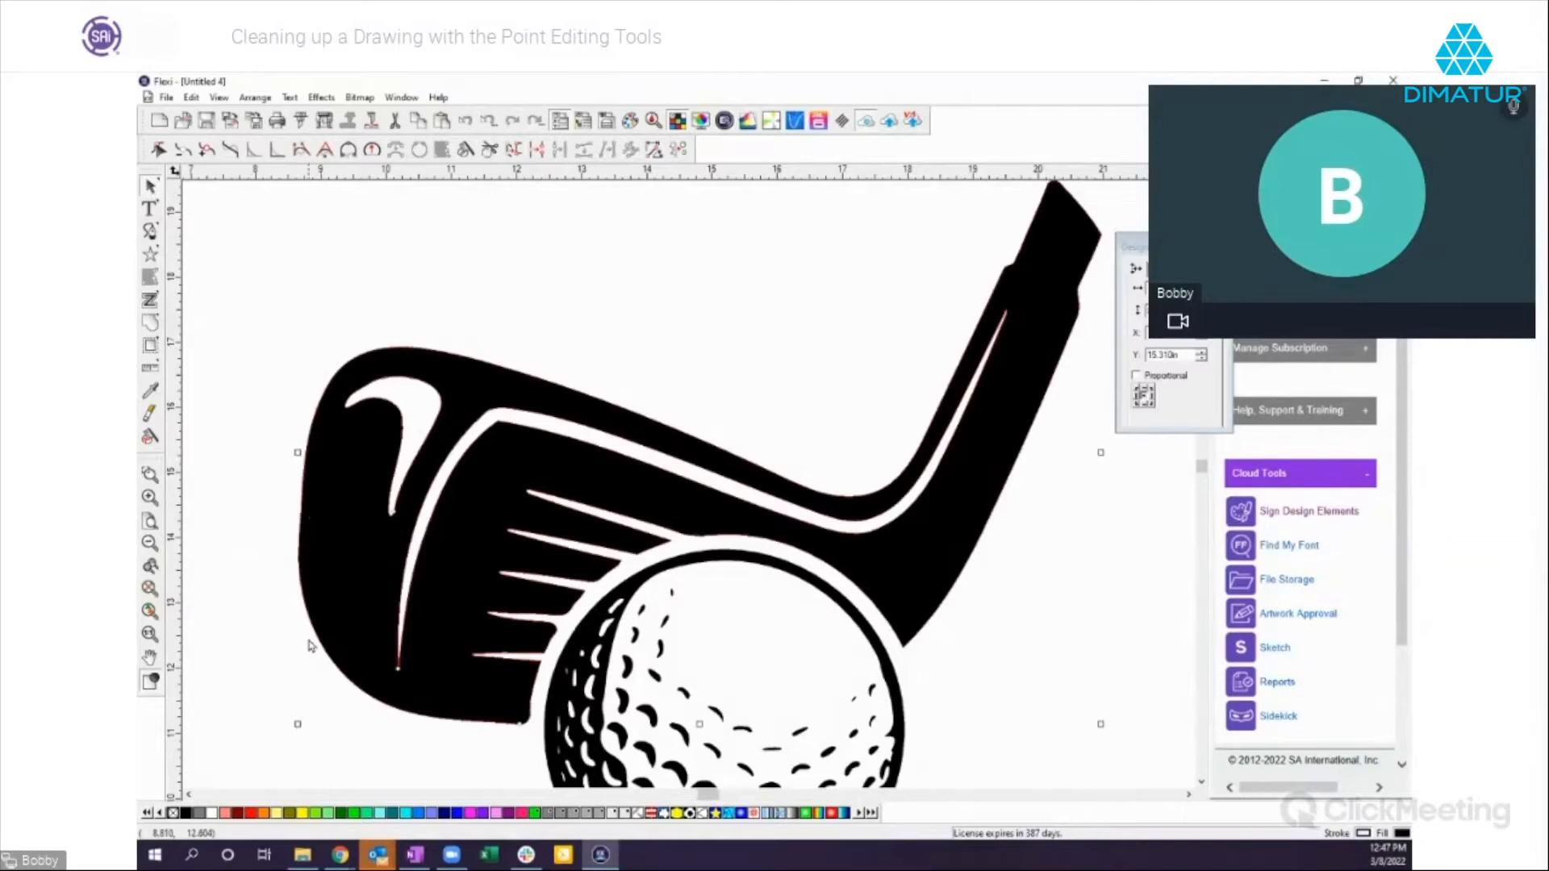
left_click(251, 813)
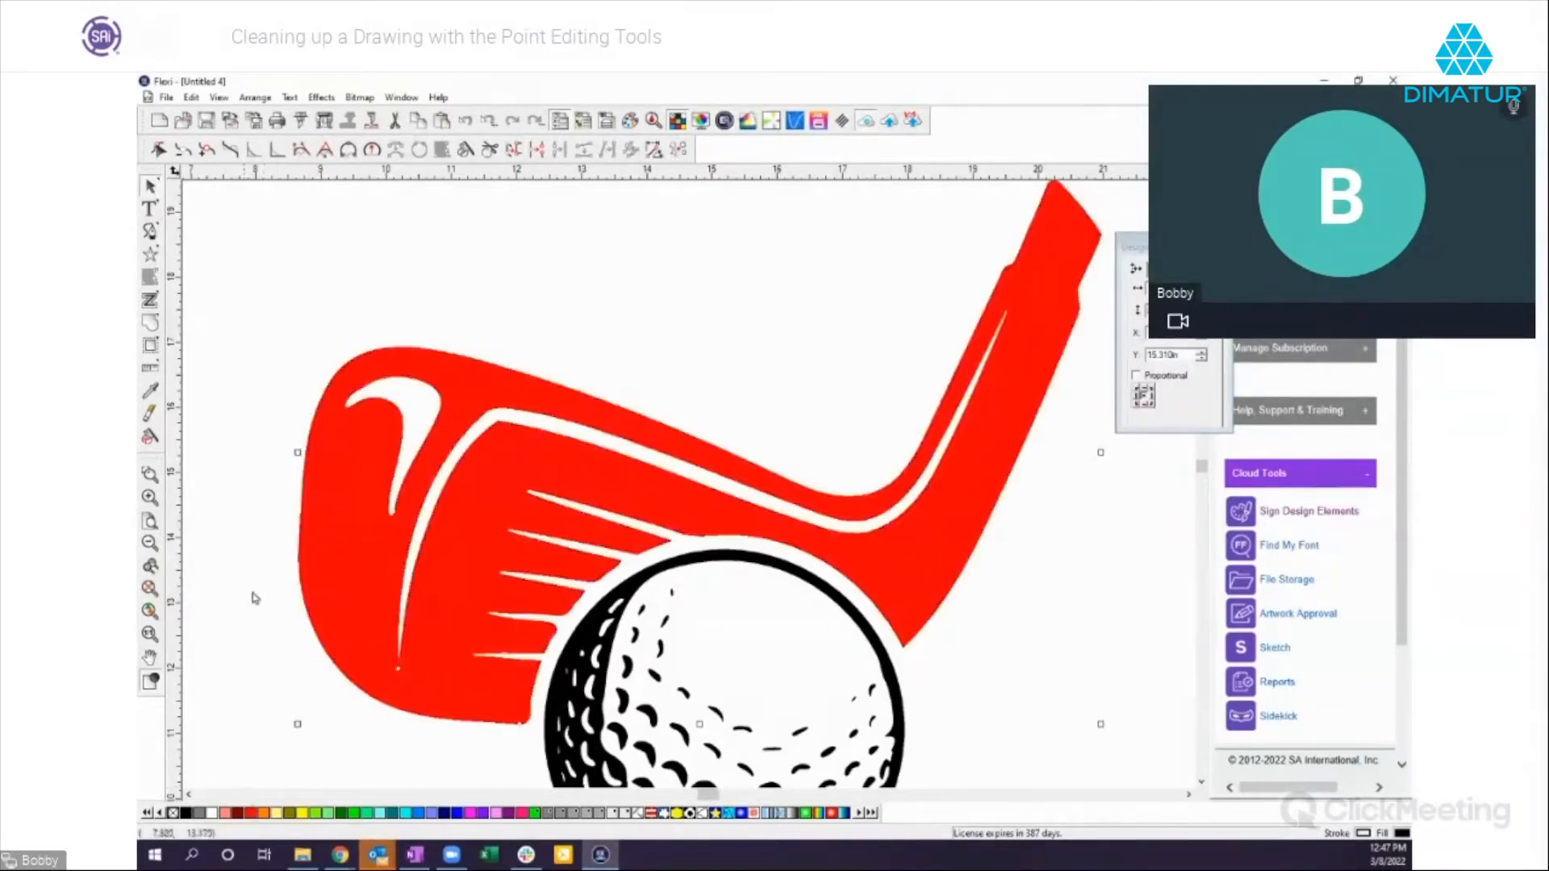
Step: Show the artwork as outlines and cut the tee from the golf ball with a horizontal knife stroke just below the ball
scroll(1040, 569, "down", 3)
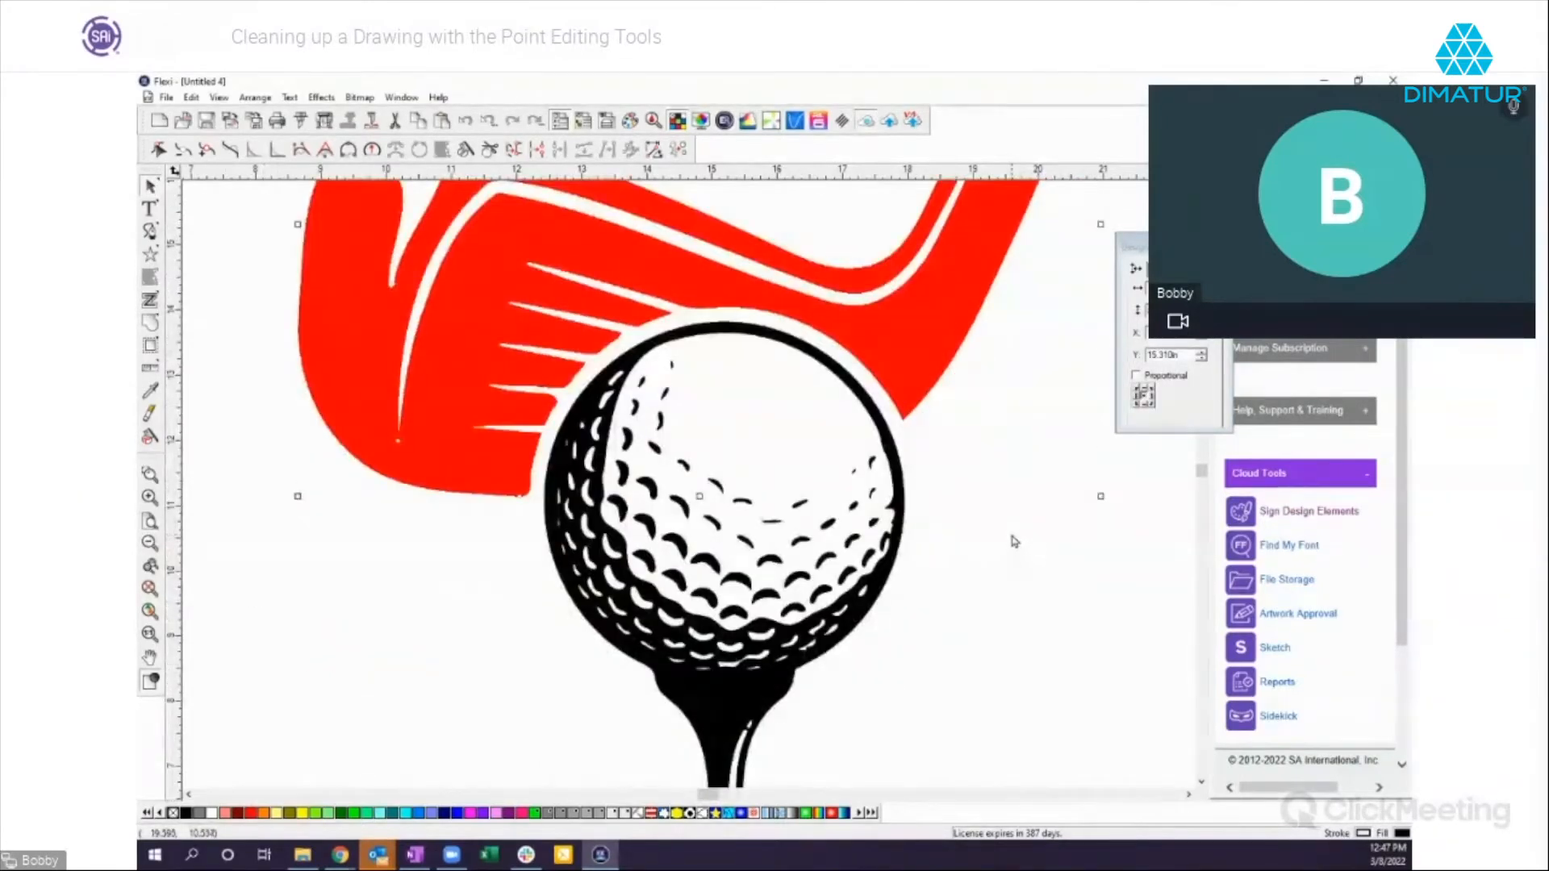
left_click(152, 682)
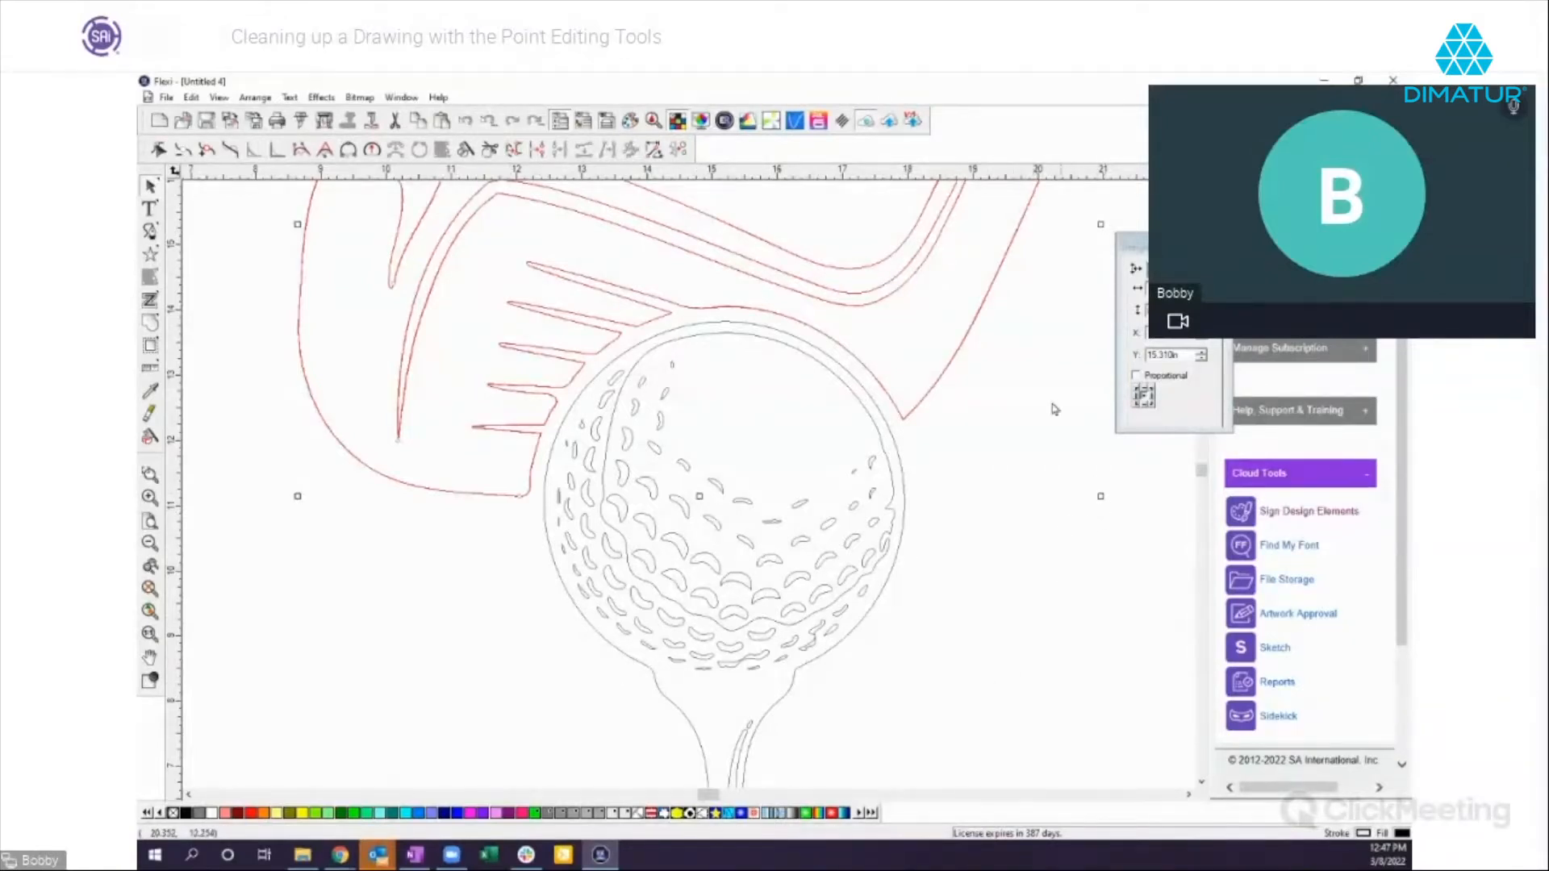
left_click(468, 152)
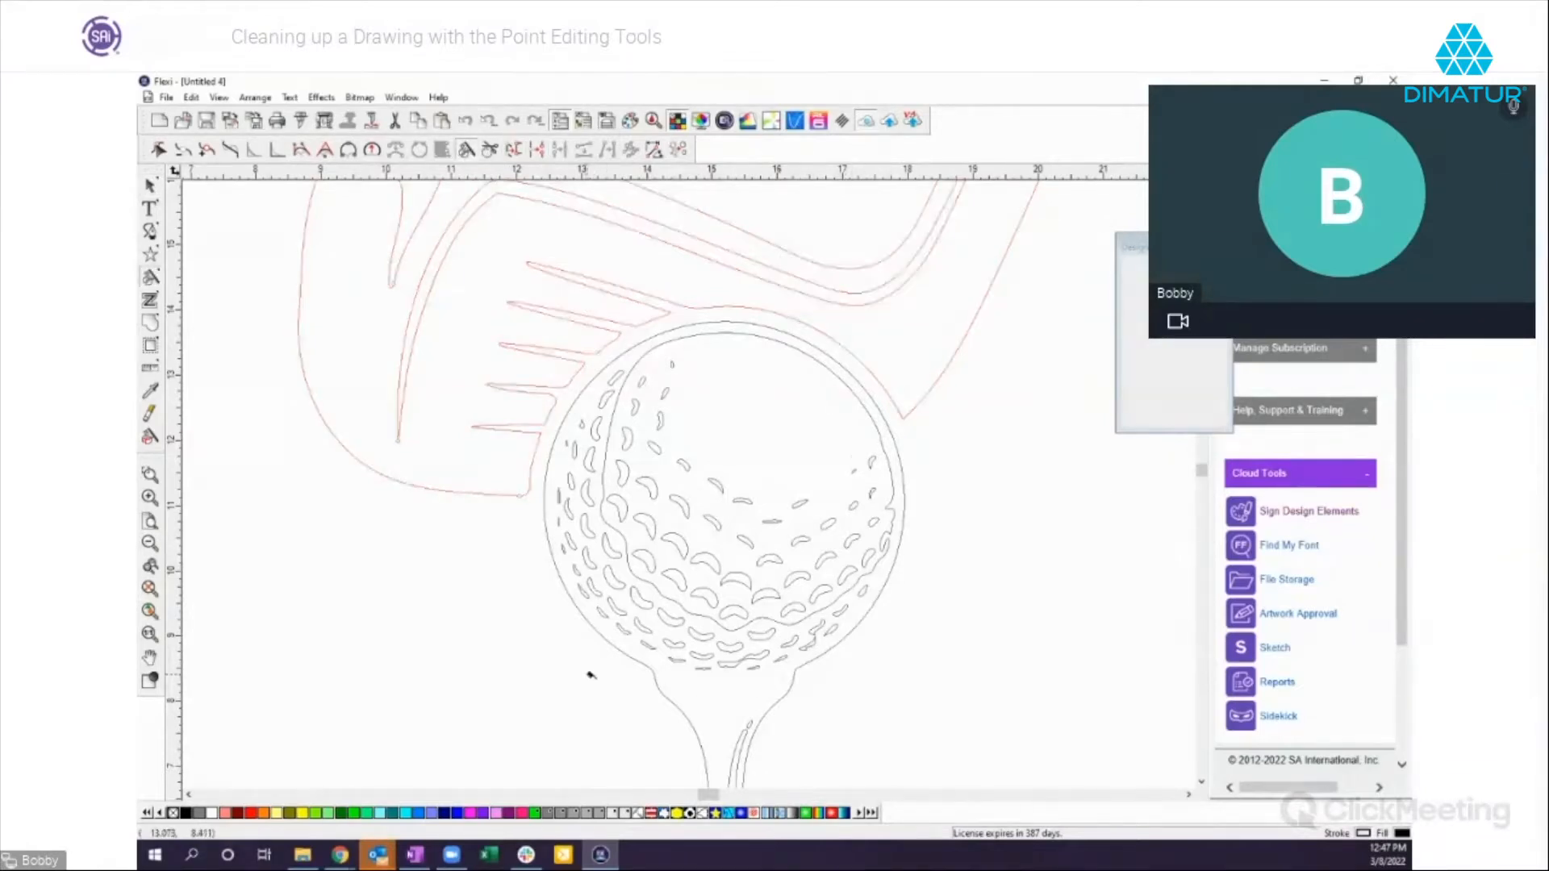
left_click_drag(609, 675, 885, 680)
left_click(151, 188)
left_click(317, 582)
Step: Select the severed tee and nudge it down to leave a gap below the ball
left_click_drag(646, 709, 804, 744)
key("Down")
key("Down")
key("Down")
key("Down")
key("Down")
left_click(903, 662)
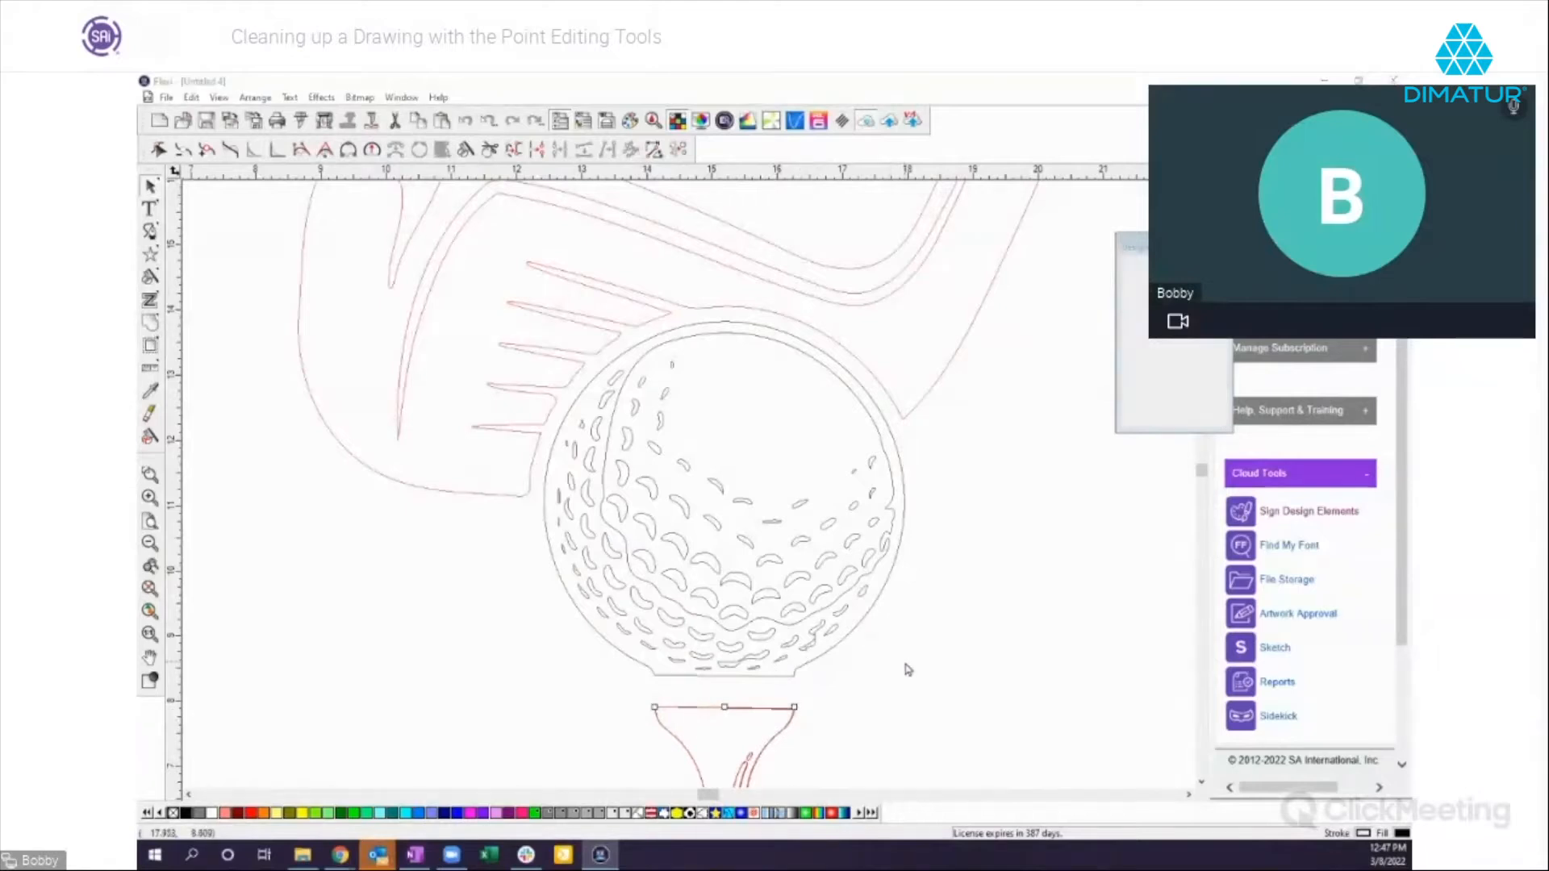
Step: Bow the tee's flat top edge downward with a three-point arc and round off the ball's flat cut bottom with an arc
left_click(373, 151)
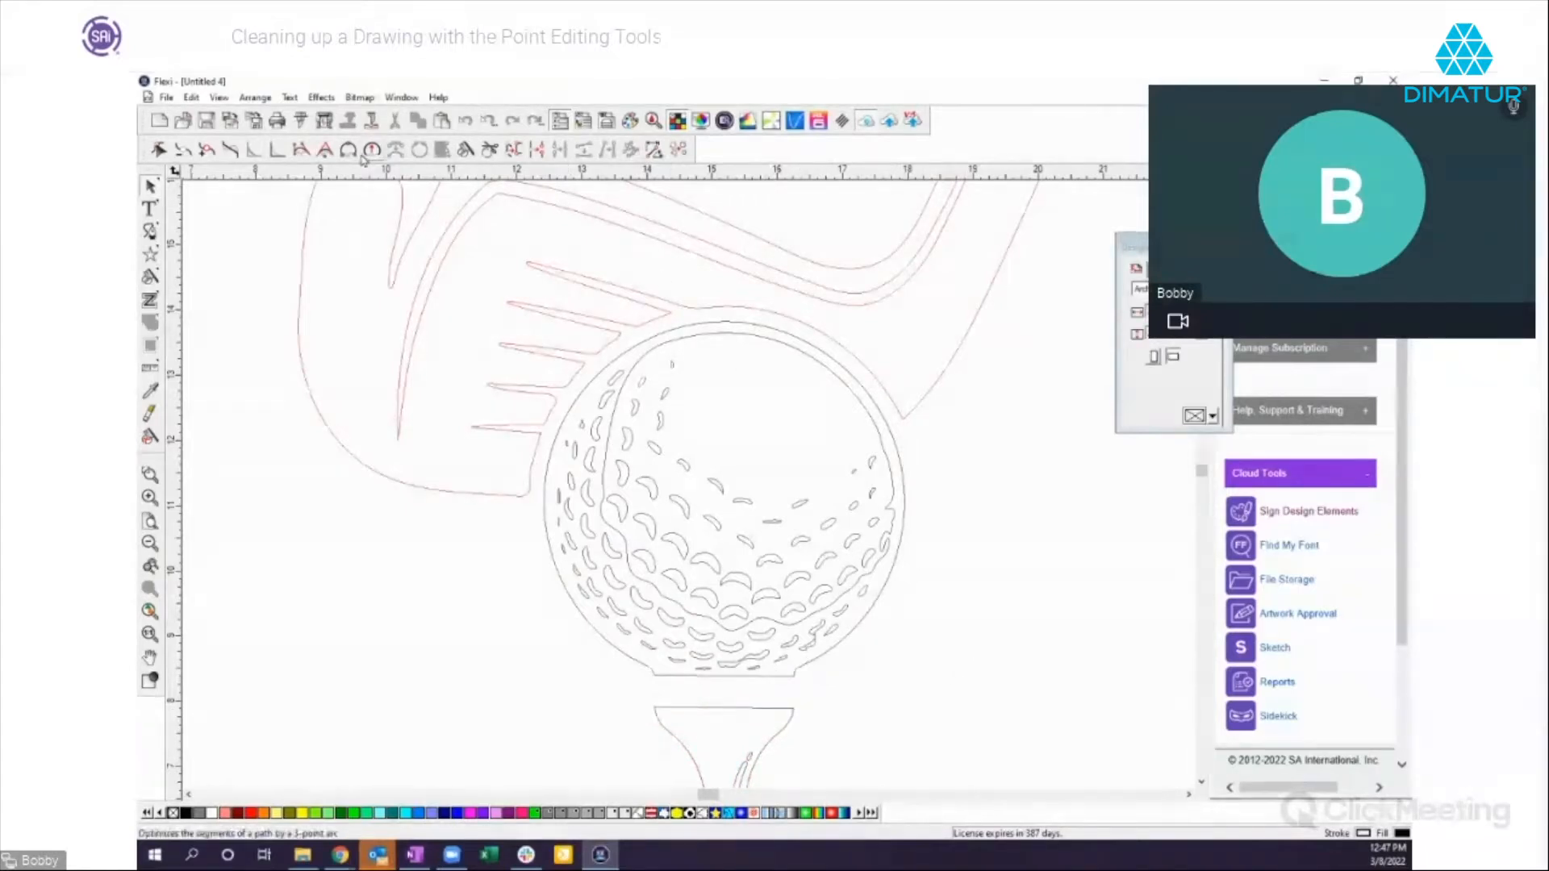
left_click(729, 709)
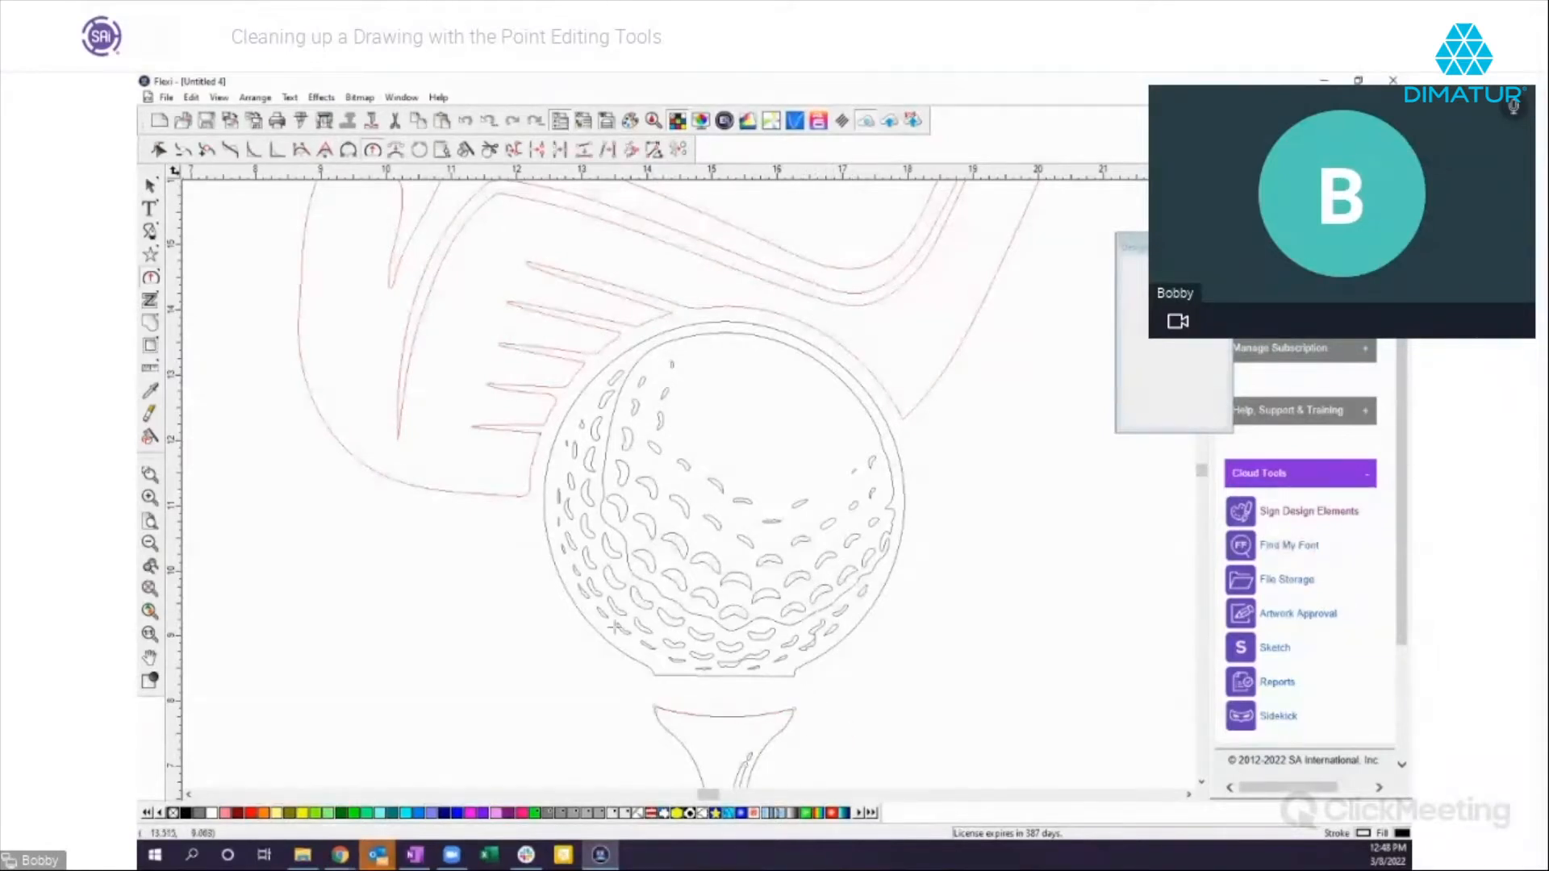
left_click(350, 151)
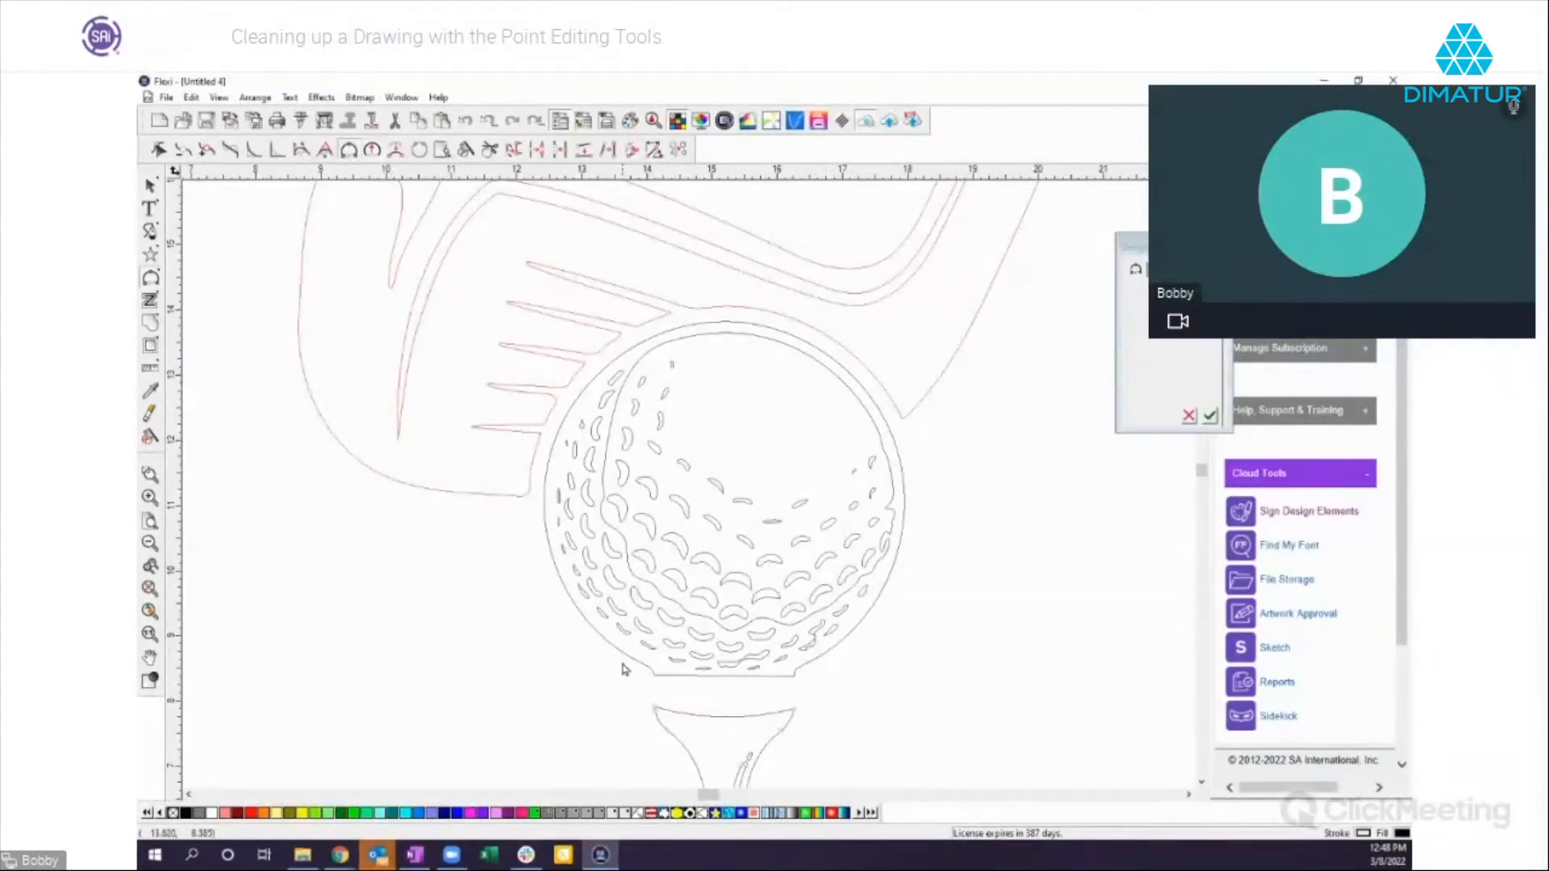
left_click(823, 655)
left_click(1211, 417)
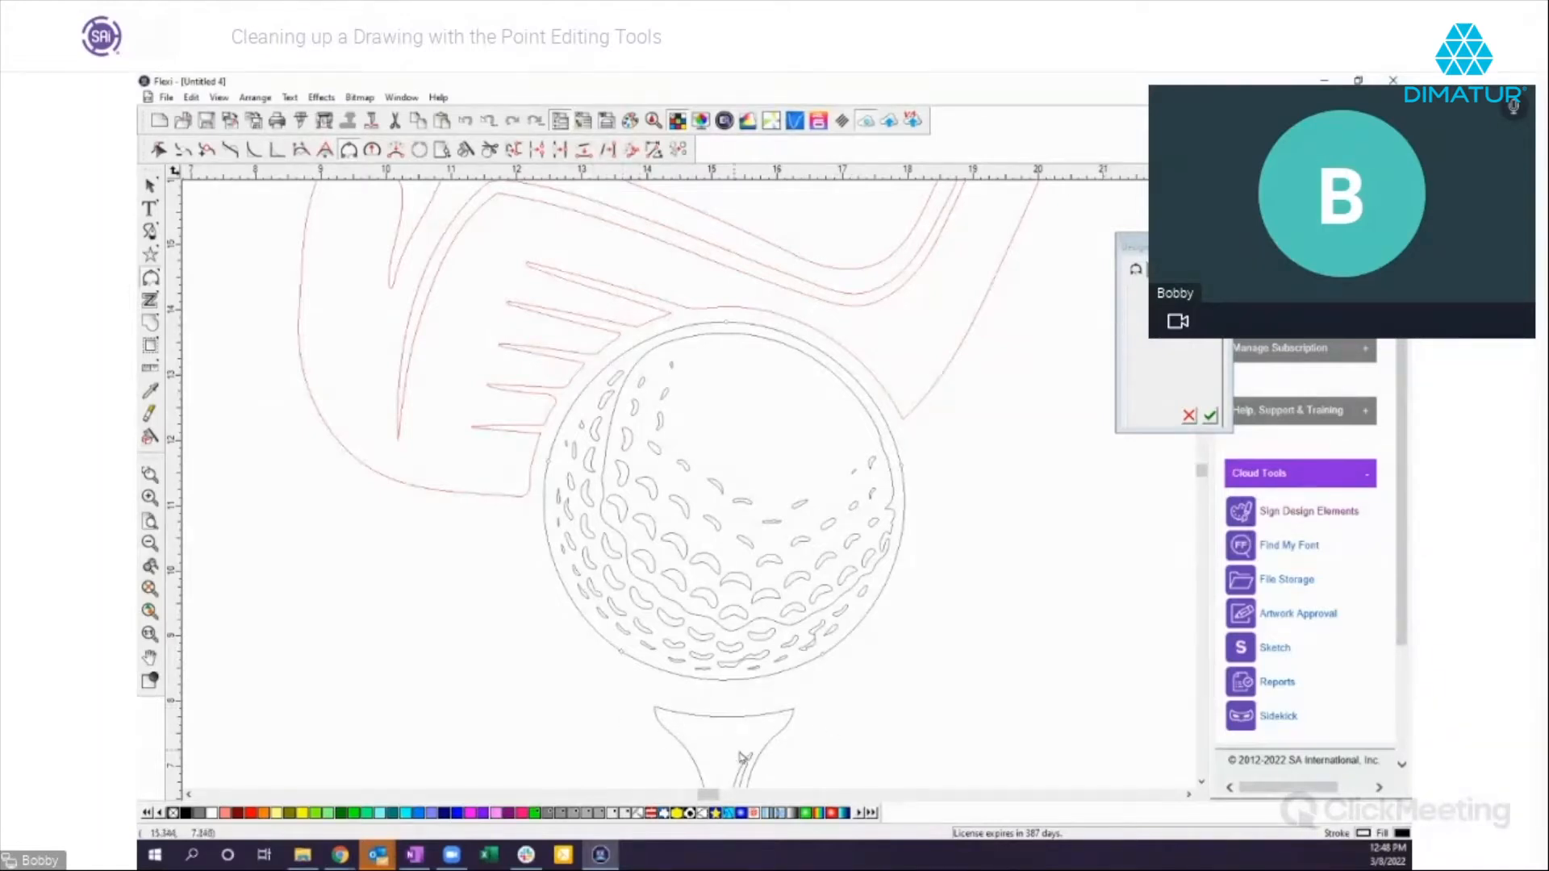
Step: Select the whole tee and nudge it back up until it meets the bottom of the ball
left_click(785, 727)
left_click(150, 185)
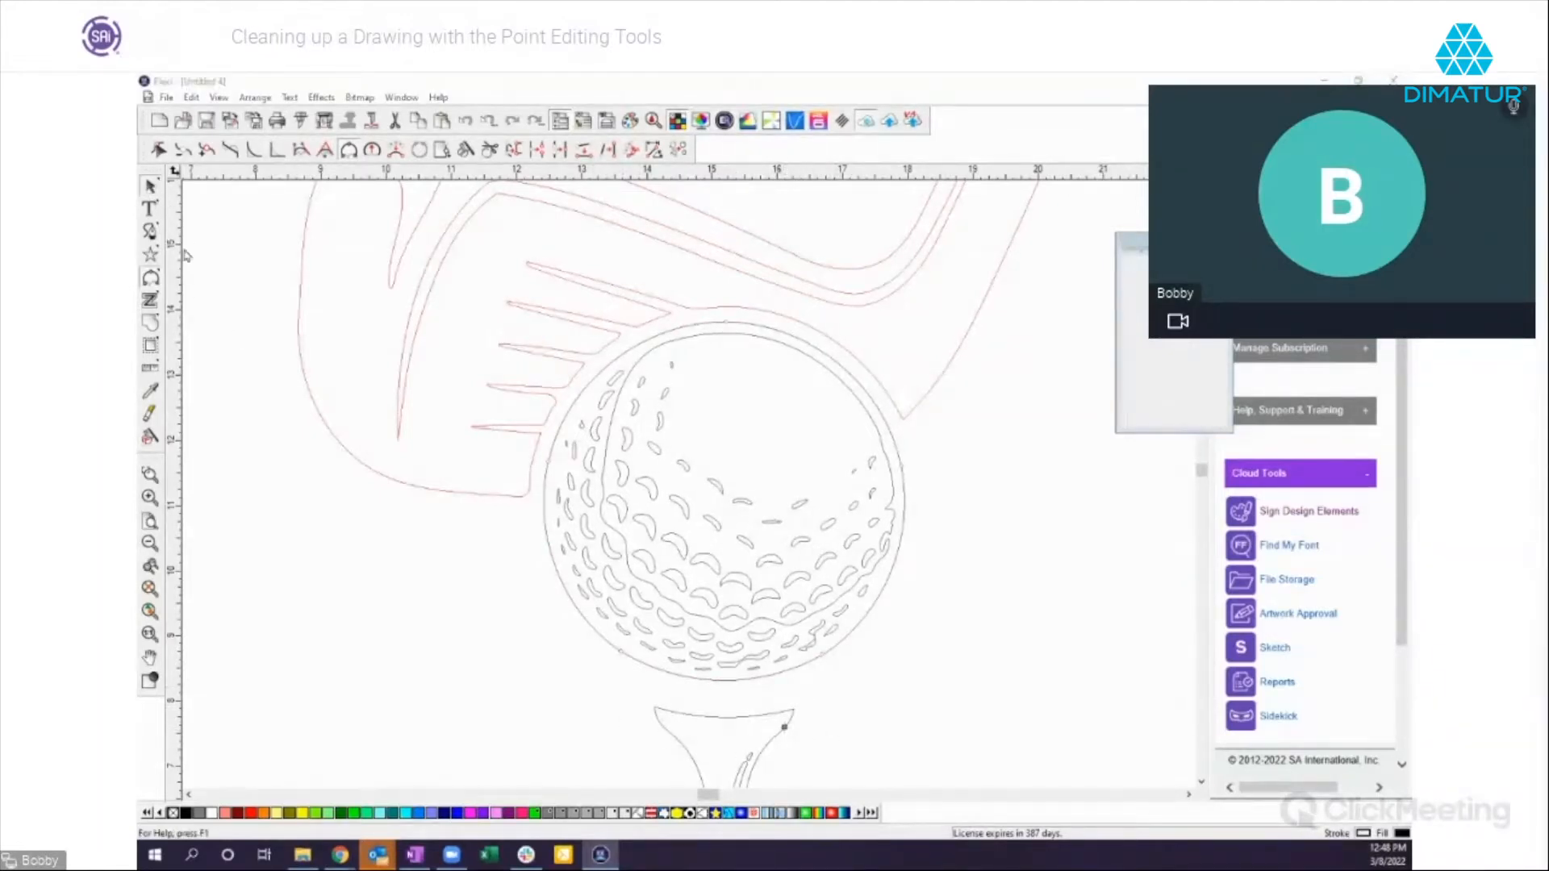
left_click_drag(600, 733, 807, 750)
key("Up")
key("Up")
key("Up")
key("Up")
key("Up")
key("Up")
key("Up")
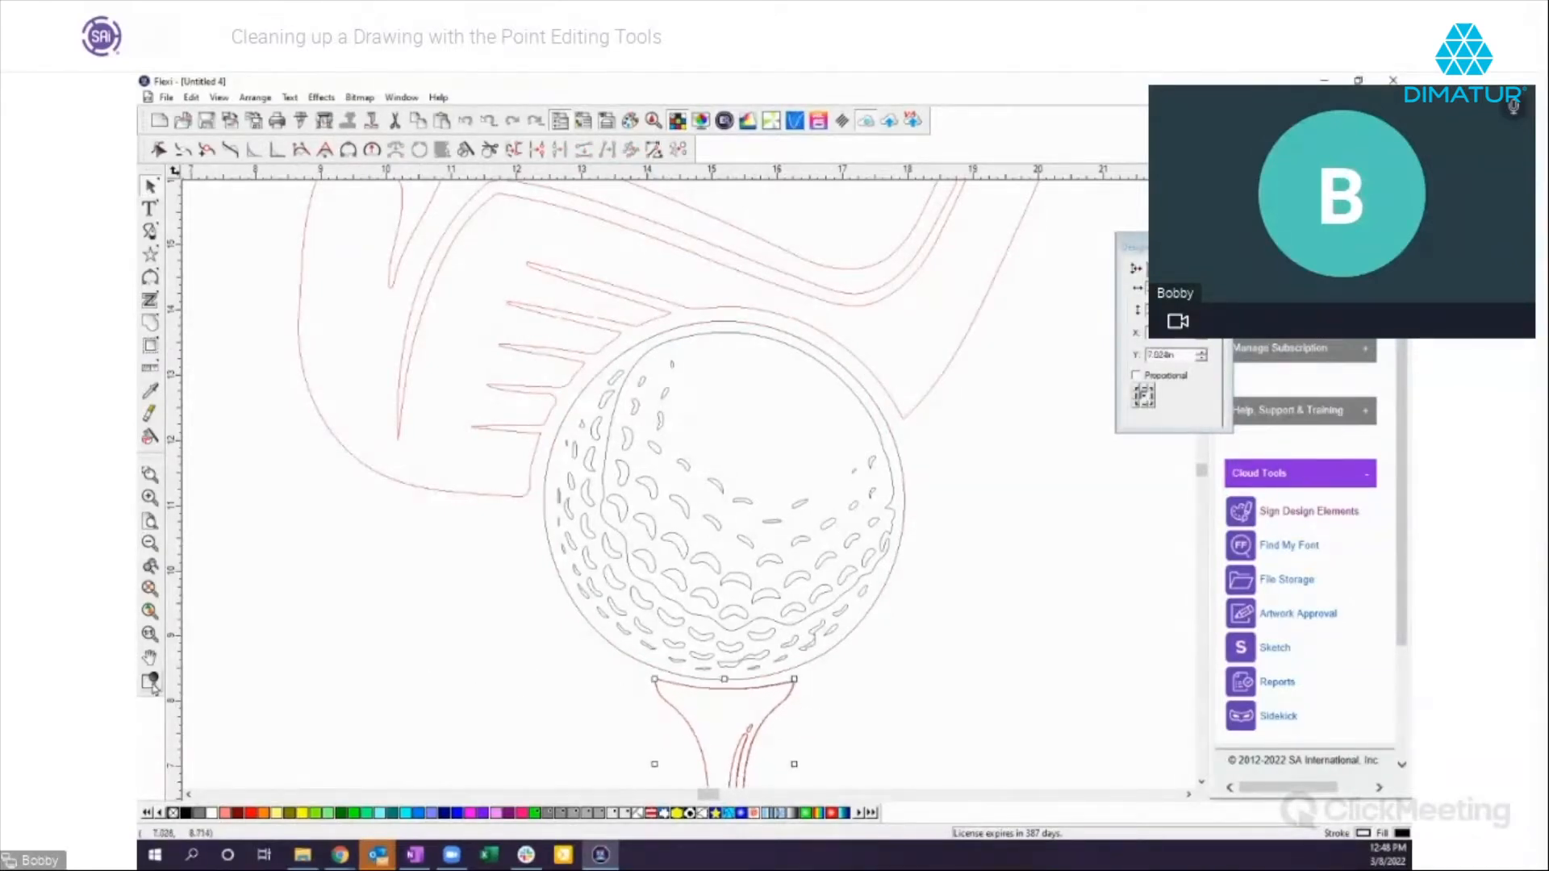
Step: Return to the filled view, then color the tee pink and the ball's outline shape light green
left_click(151, 681)
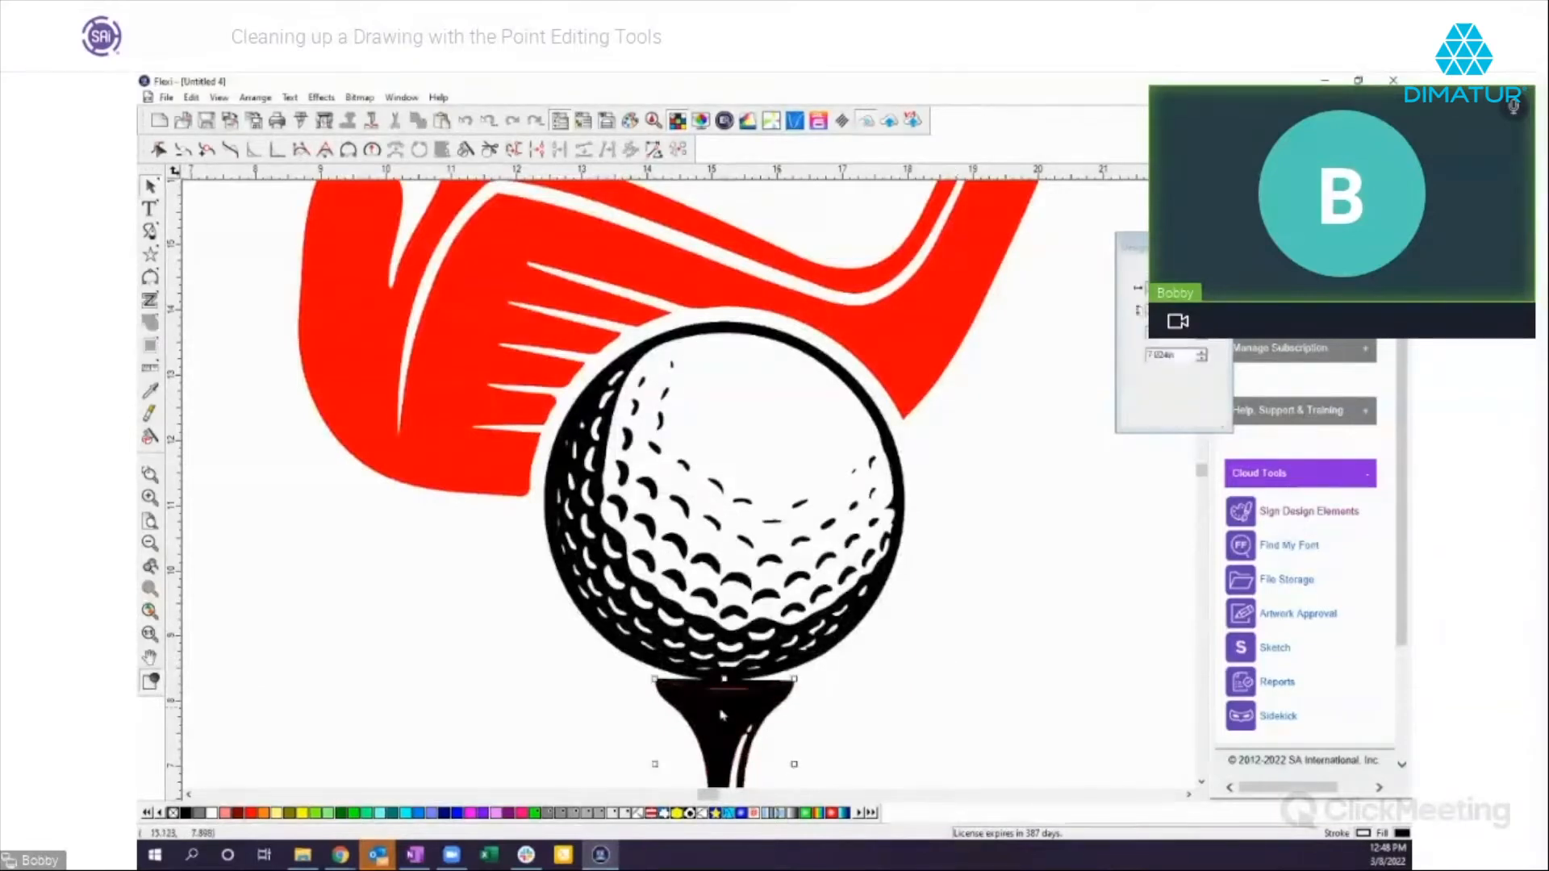
left_click(497, 815)
left_click(563, 581)
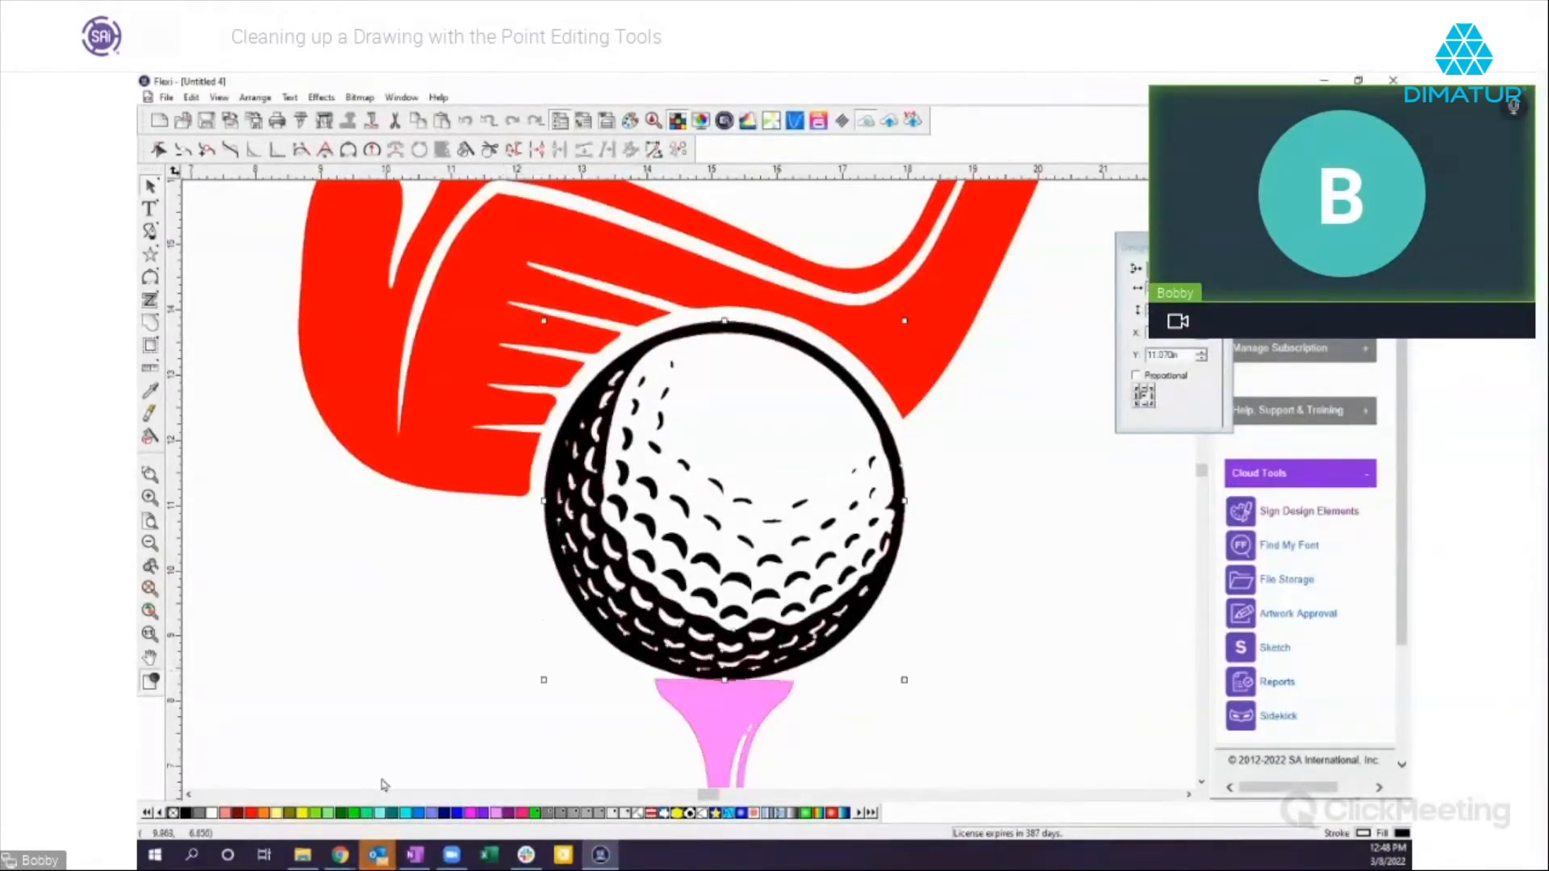
left_click(327, 813)
left_click(363, 742)
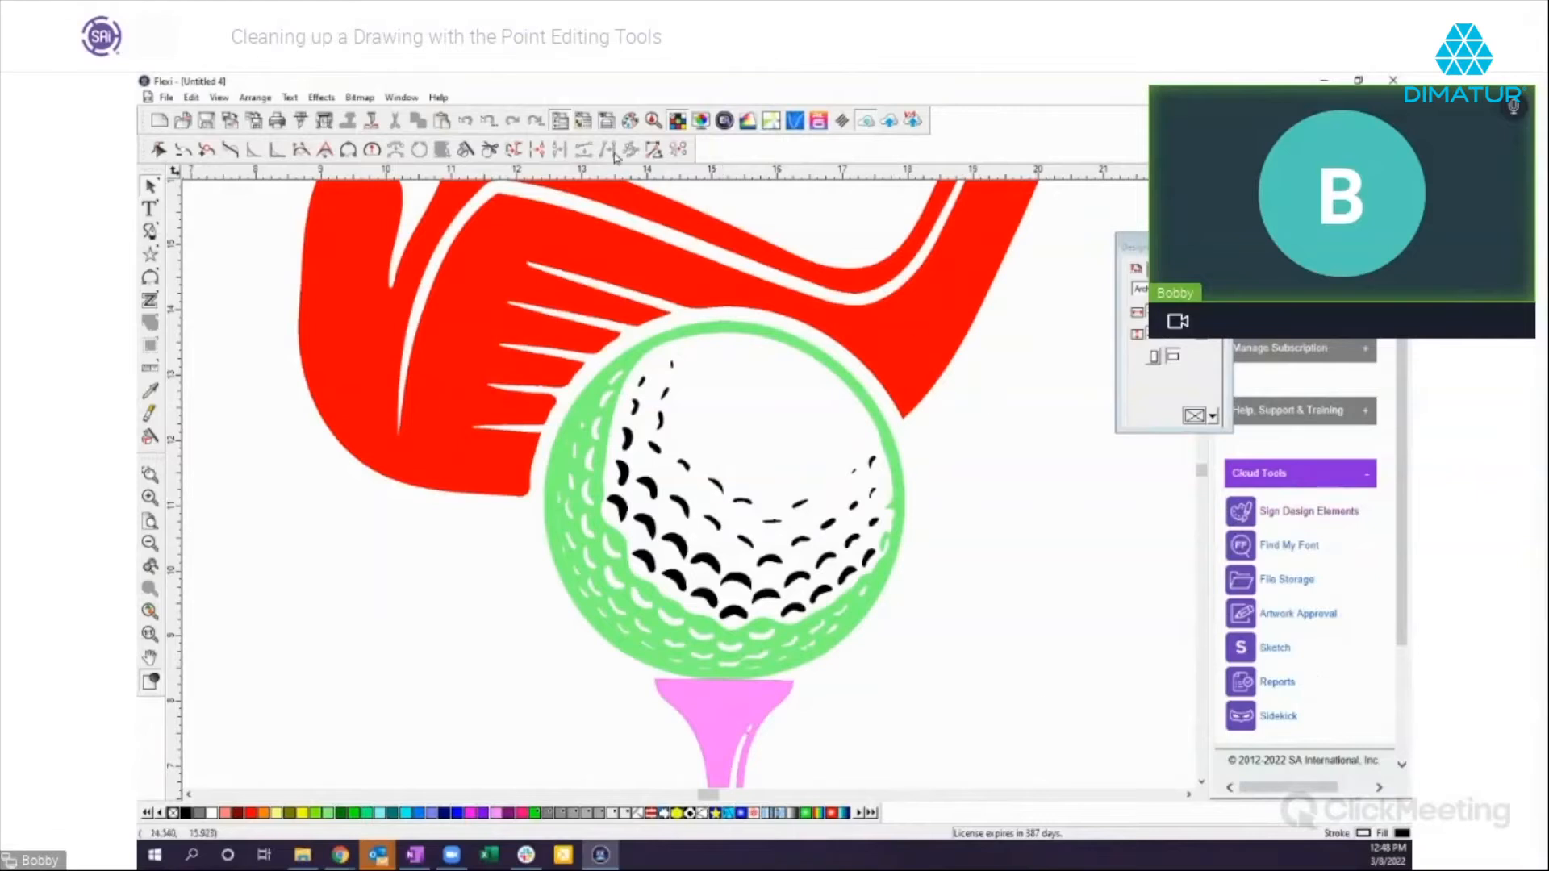
Step: Undo the green and pink fills and the last upward nudges of the tee
left_click(466, 121)
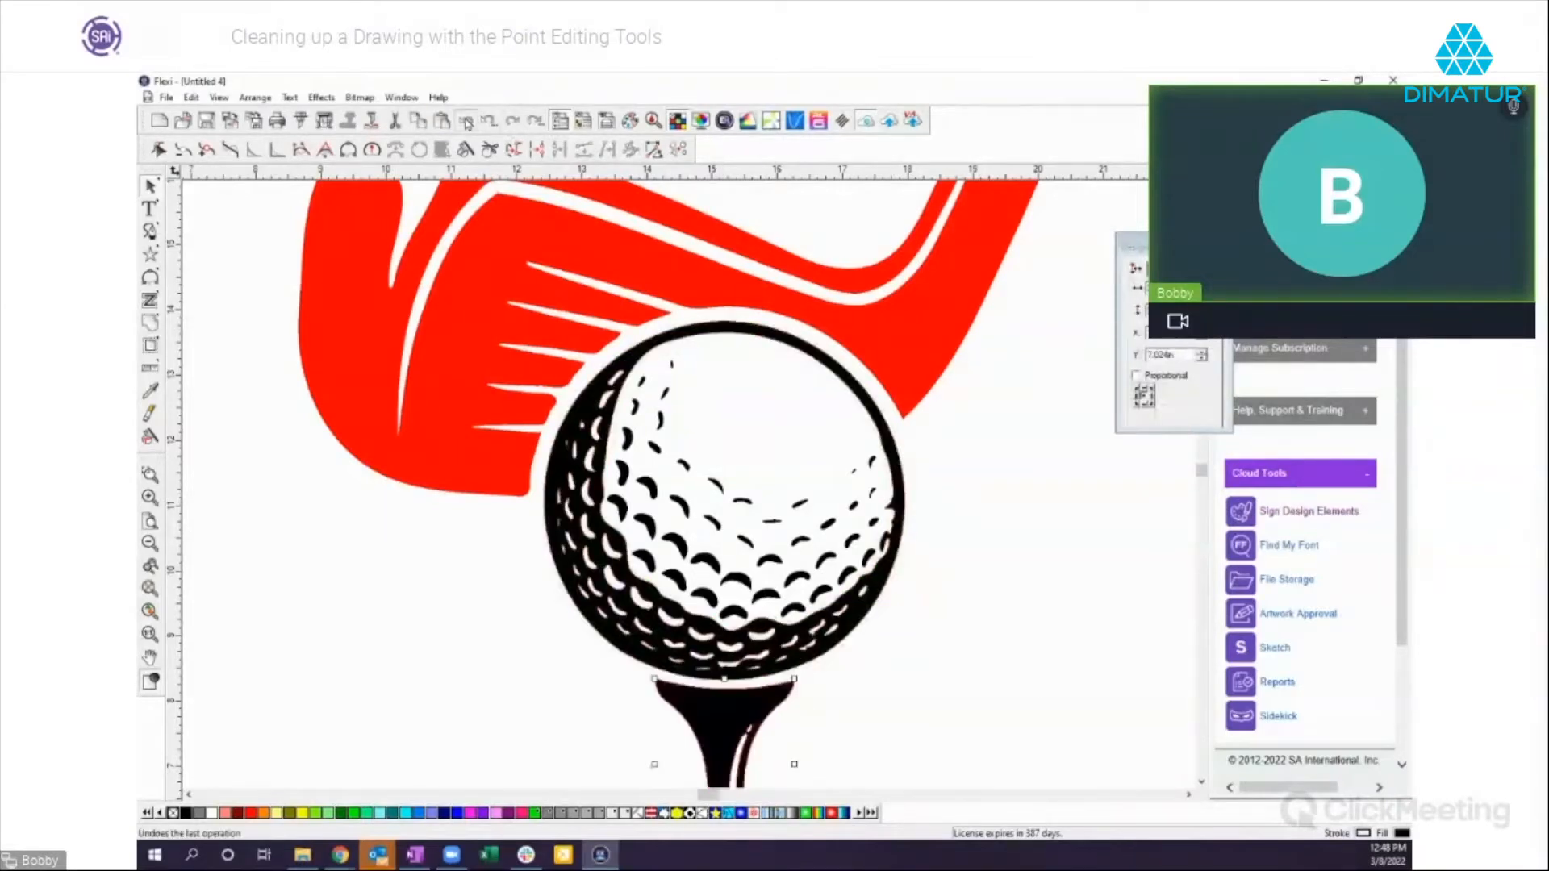
left_click(467, 122)
left_click(466, 122)
left_click(467, 123)
left_click(467, 123)
left_click(467, 122)
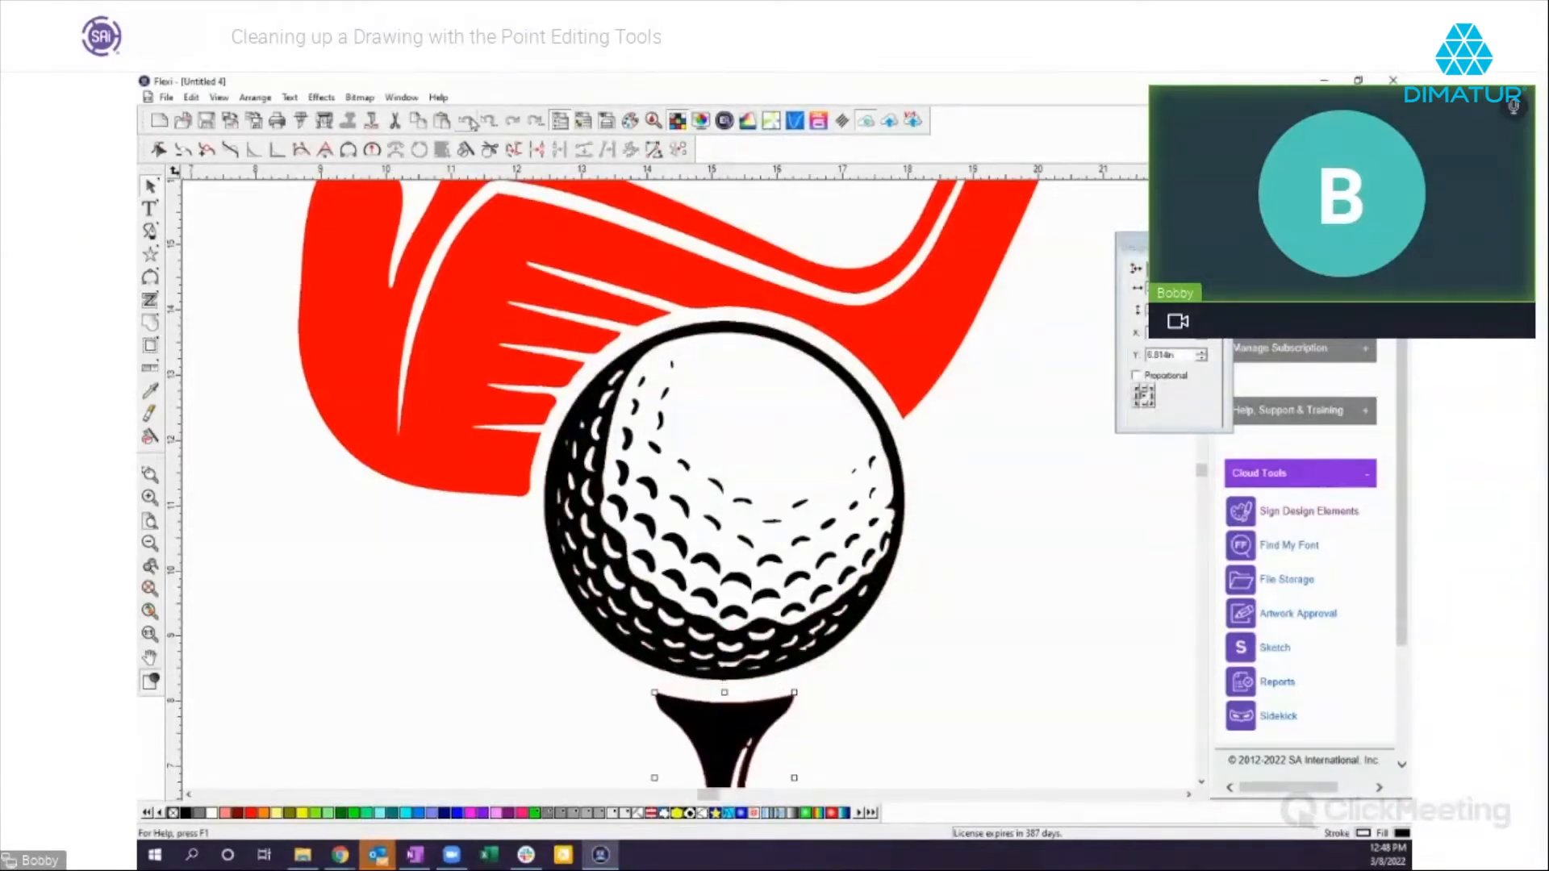
Step: Delete all of the traced club, ball and tee outlines, keeping the original bitmap
left_click(150, 542)
left_click_drag(421, 256, 898, 655)
key("Delete")
Step: Vectorize the golf club and ball bitmap again with the Bezier option and move the bitmap to the left of the new outlines
left_click(1016, 473)
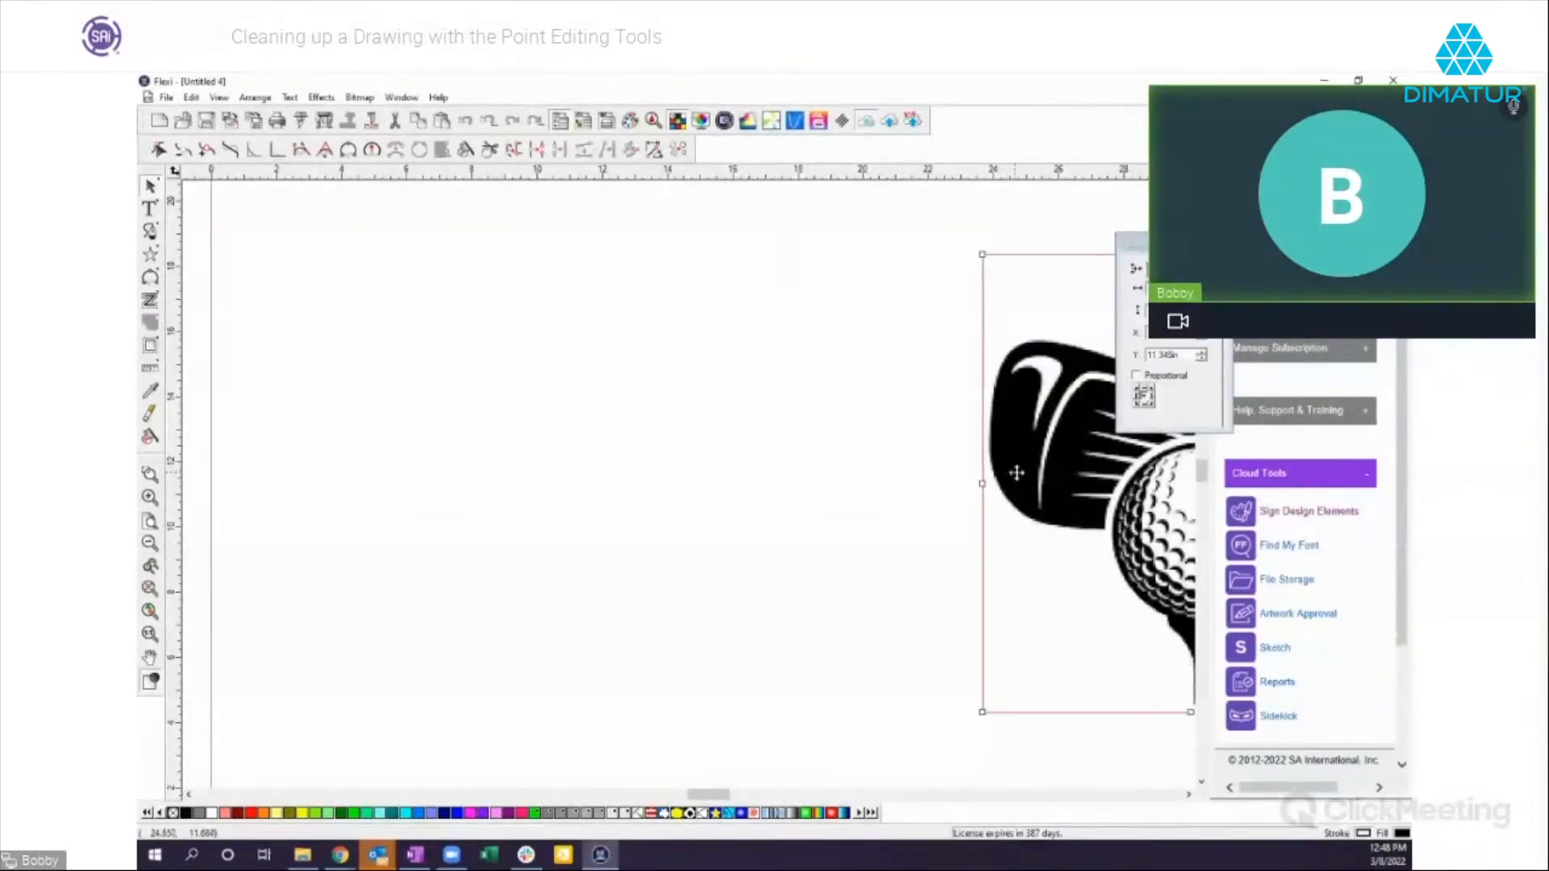
left_click(361, 98)
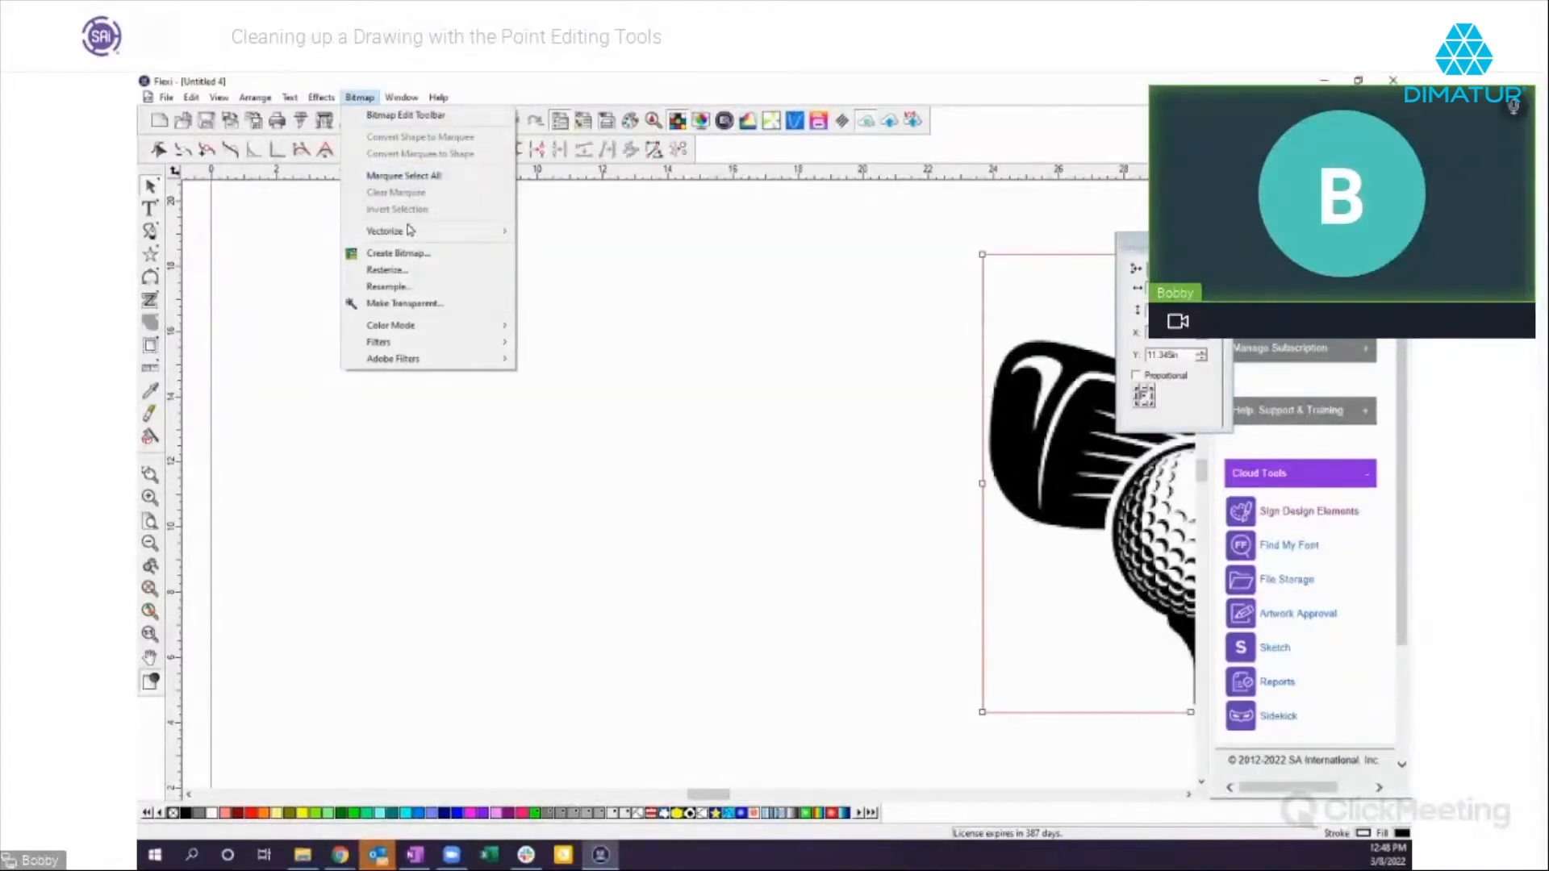
mouse_move(428, 234)
left_click(547, 306)
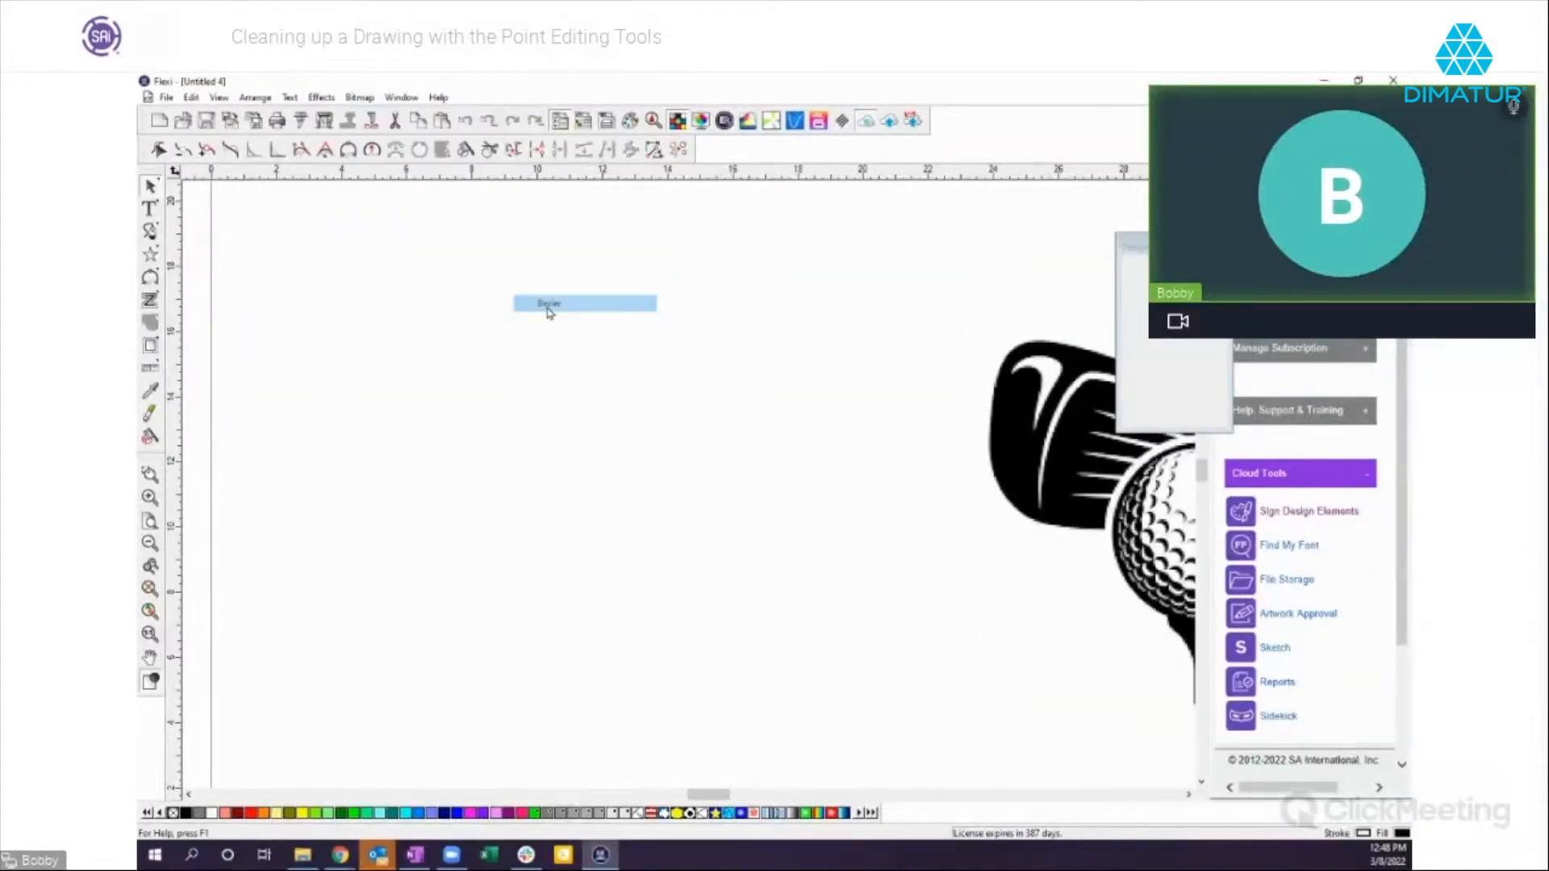
mouse_move(1055, 570)
left_mouse_down()
mouse_move(443, 546)
mouse_move(476, 548)
left_mouse_up()
left_click(1186, 795)
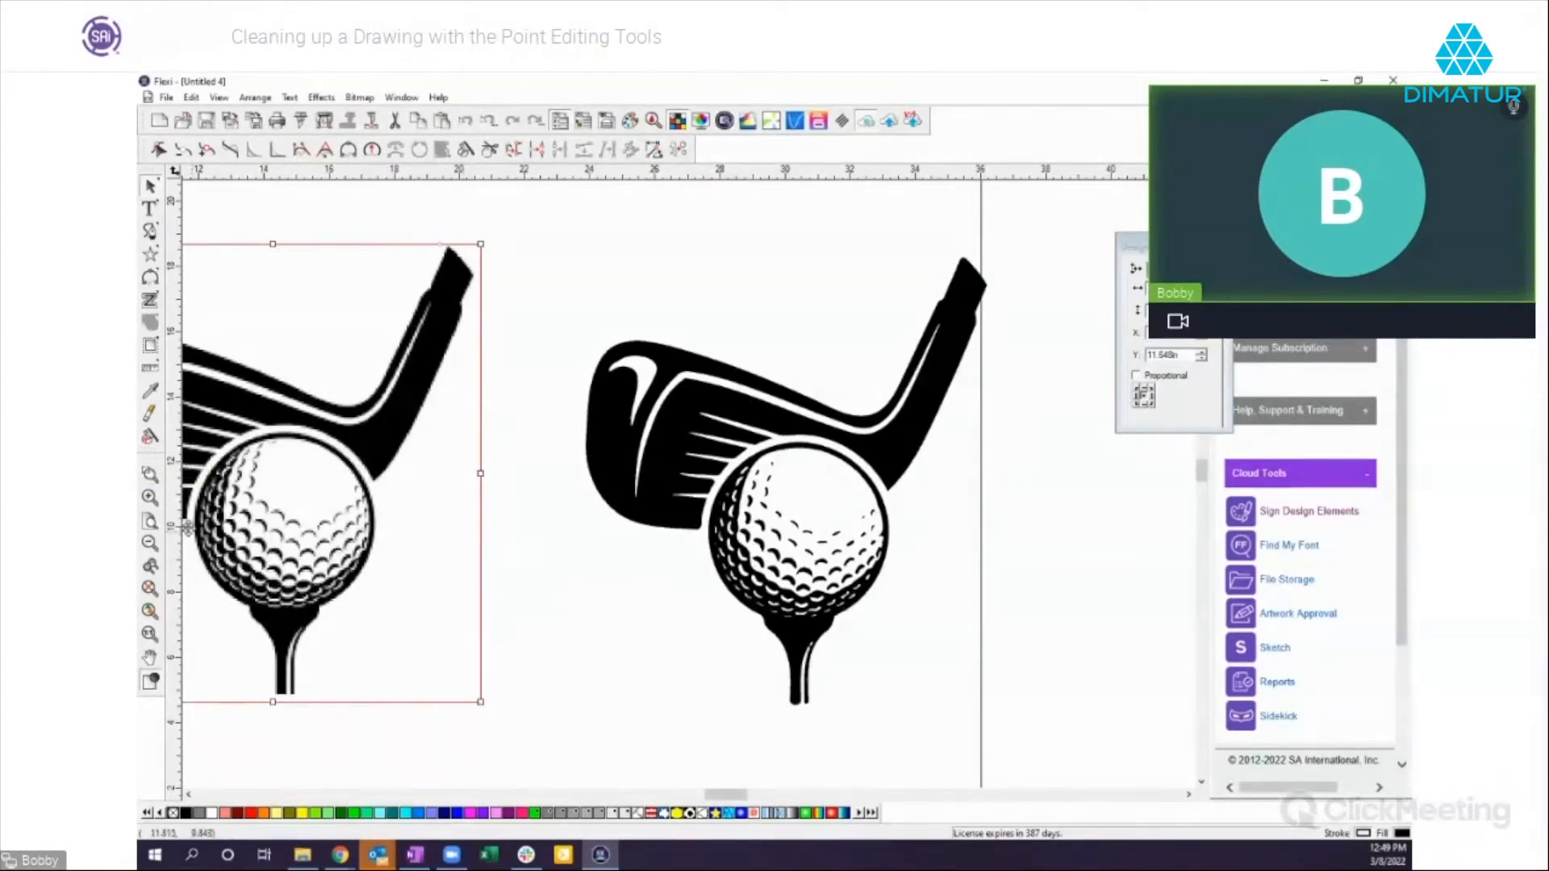
Step: Draw a horizontal straight path about 3.5 in long across the joint between the traced ball and tee
left_click(150, 474)
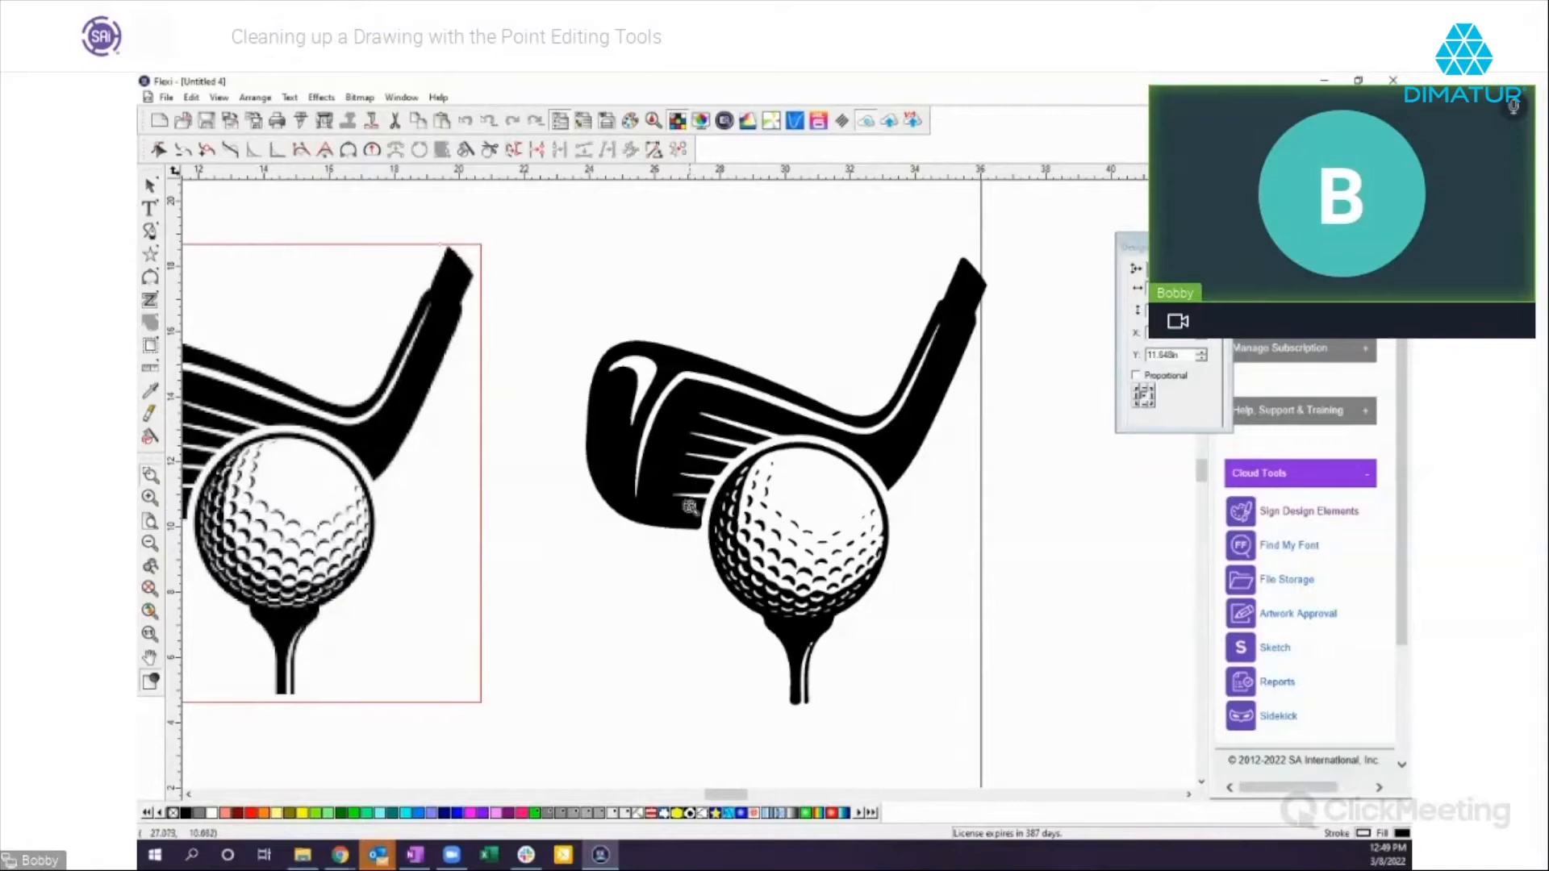
left_click_drag(668, 517, 971, 736)
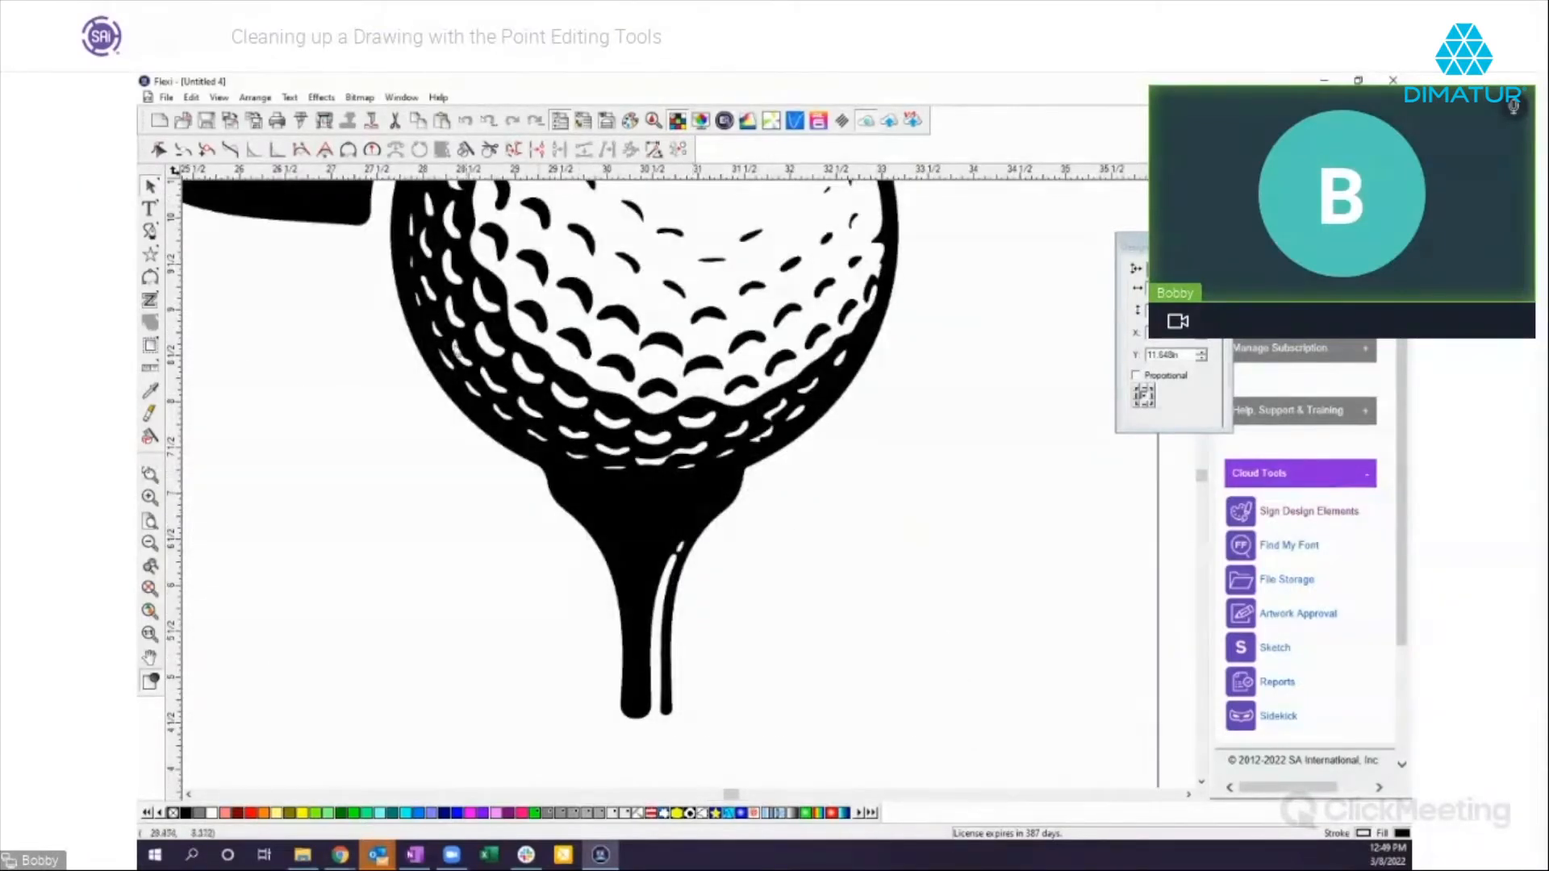
left_click(151, 233)
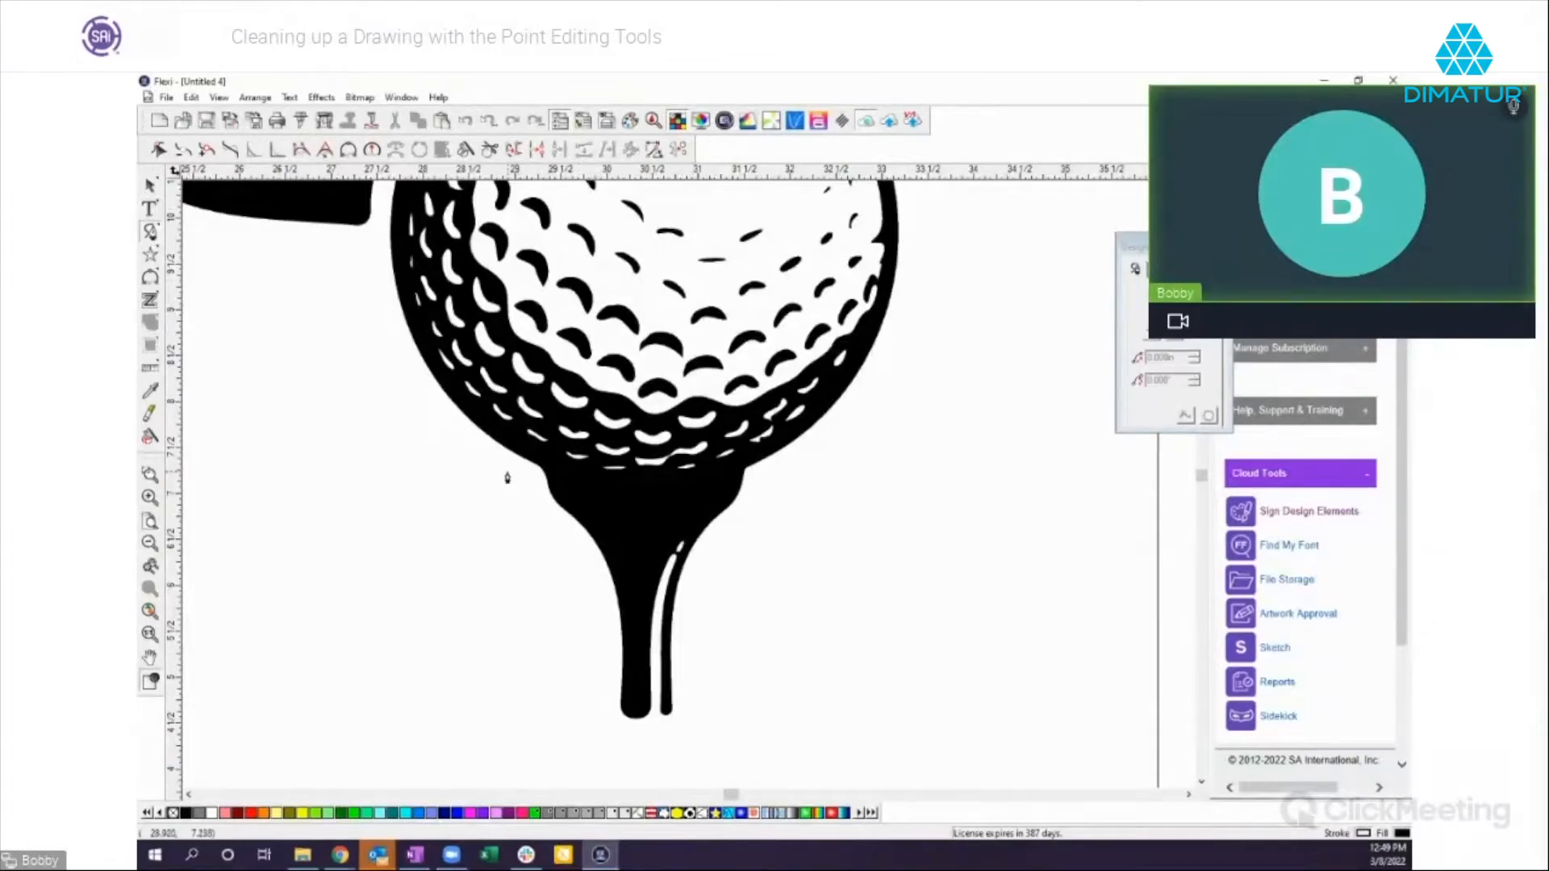
left_click(503, 465)
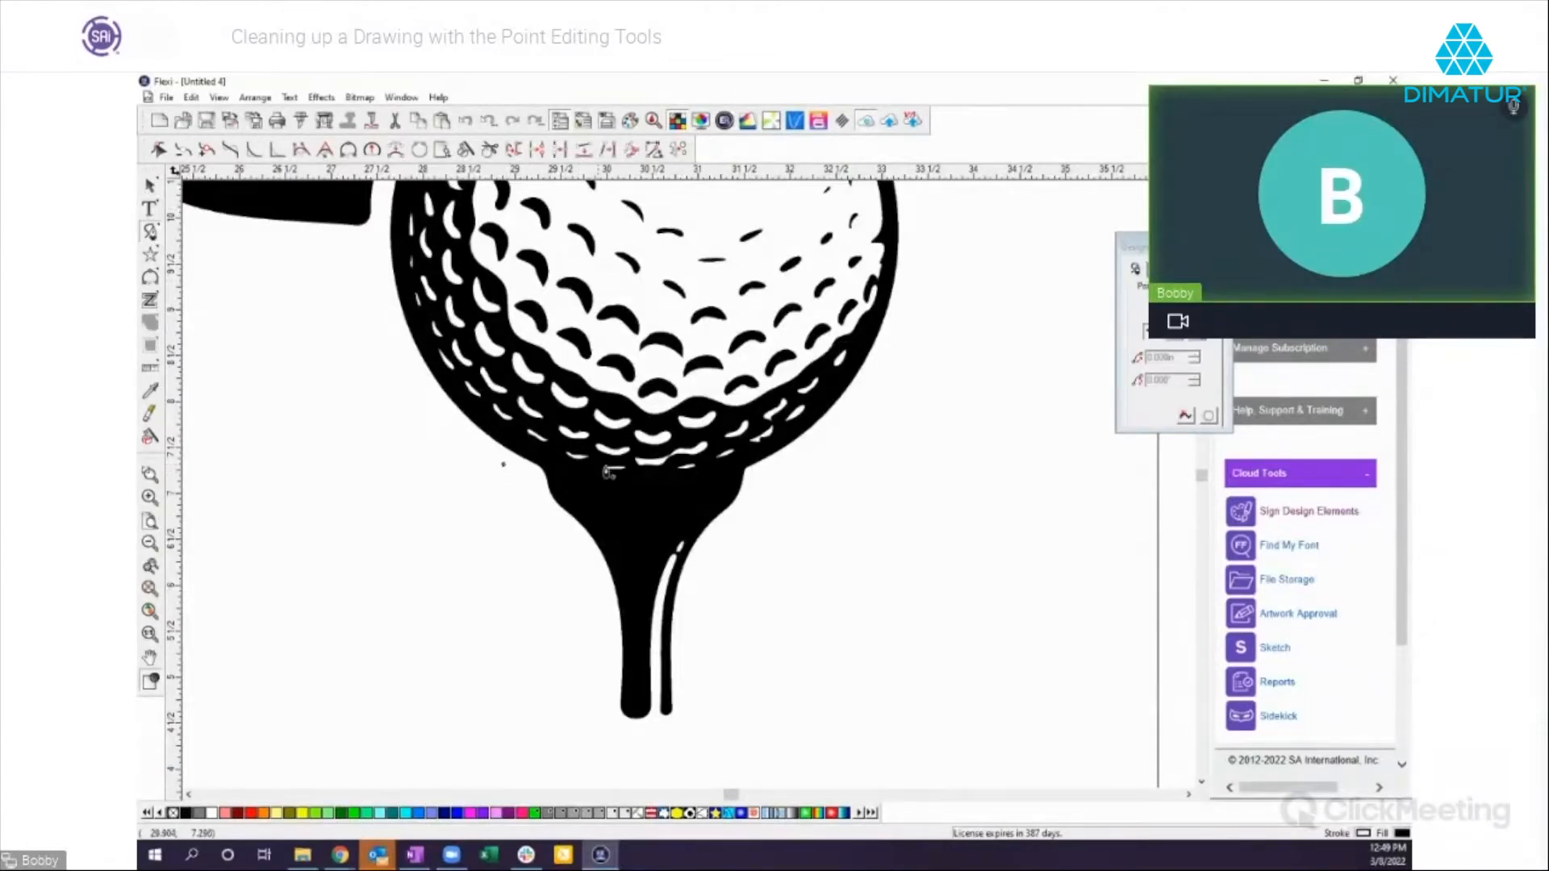
left_click(827, 466)
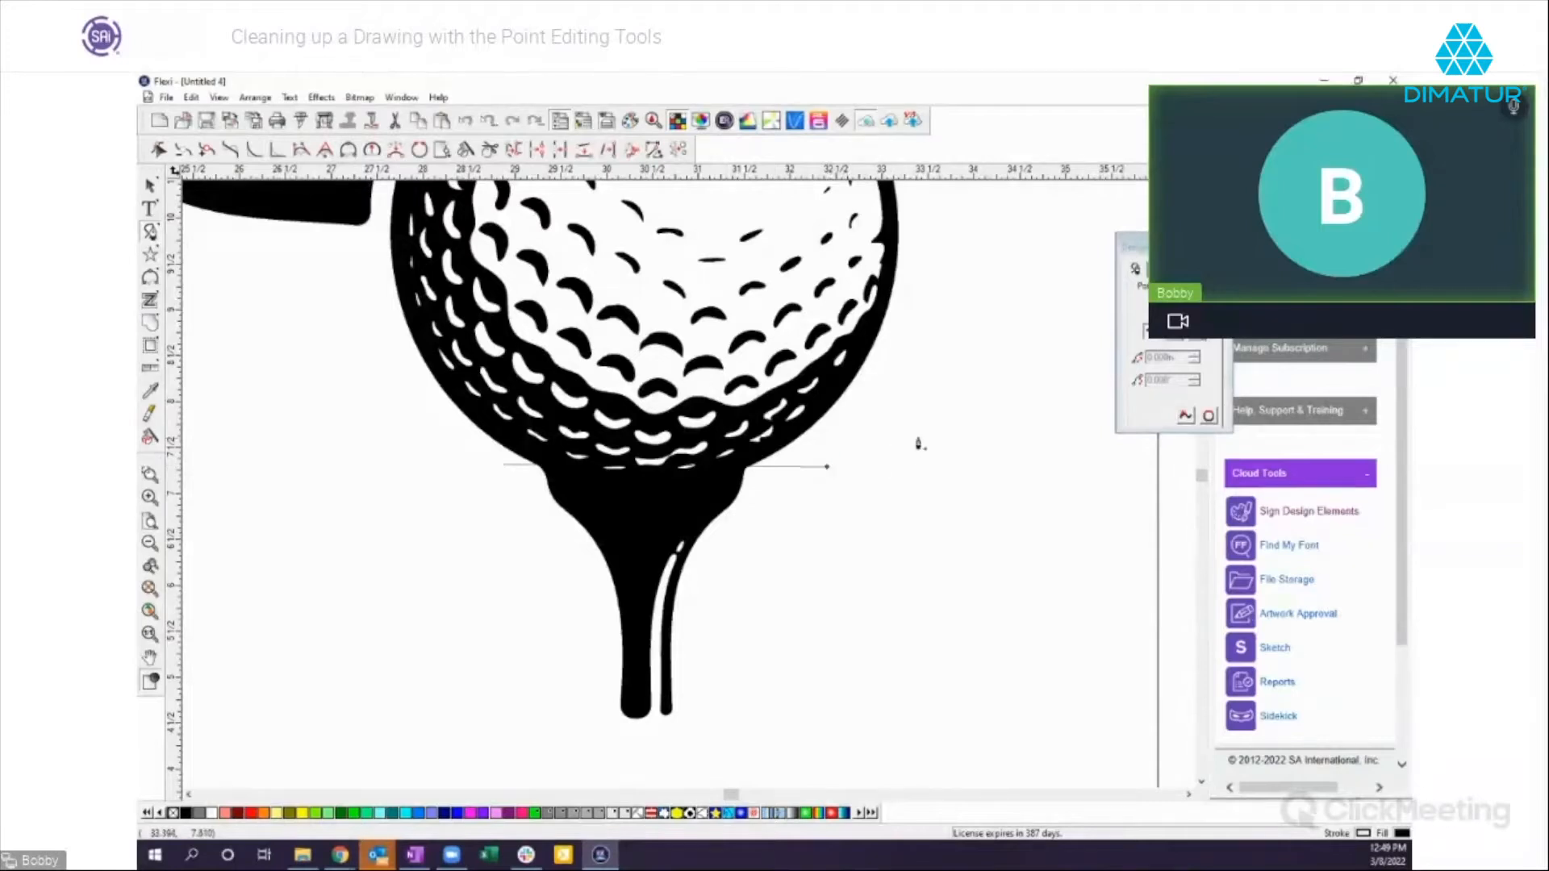
left_click(150, 184)
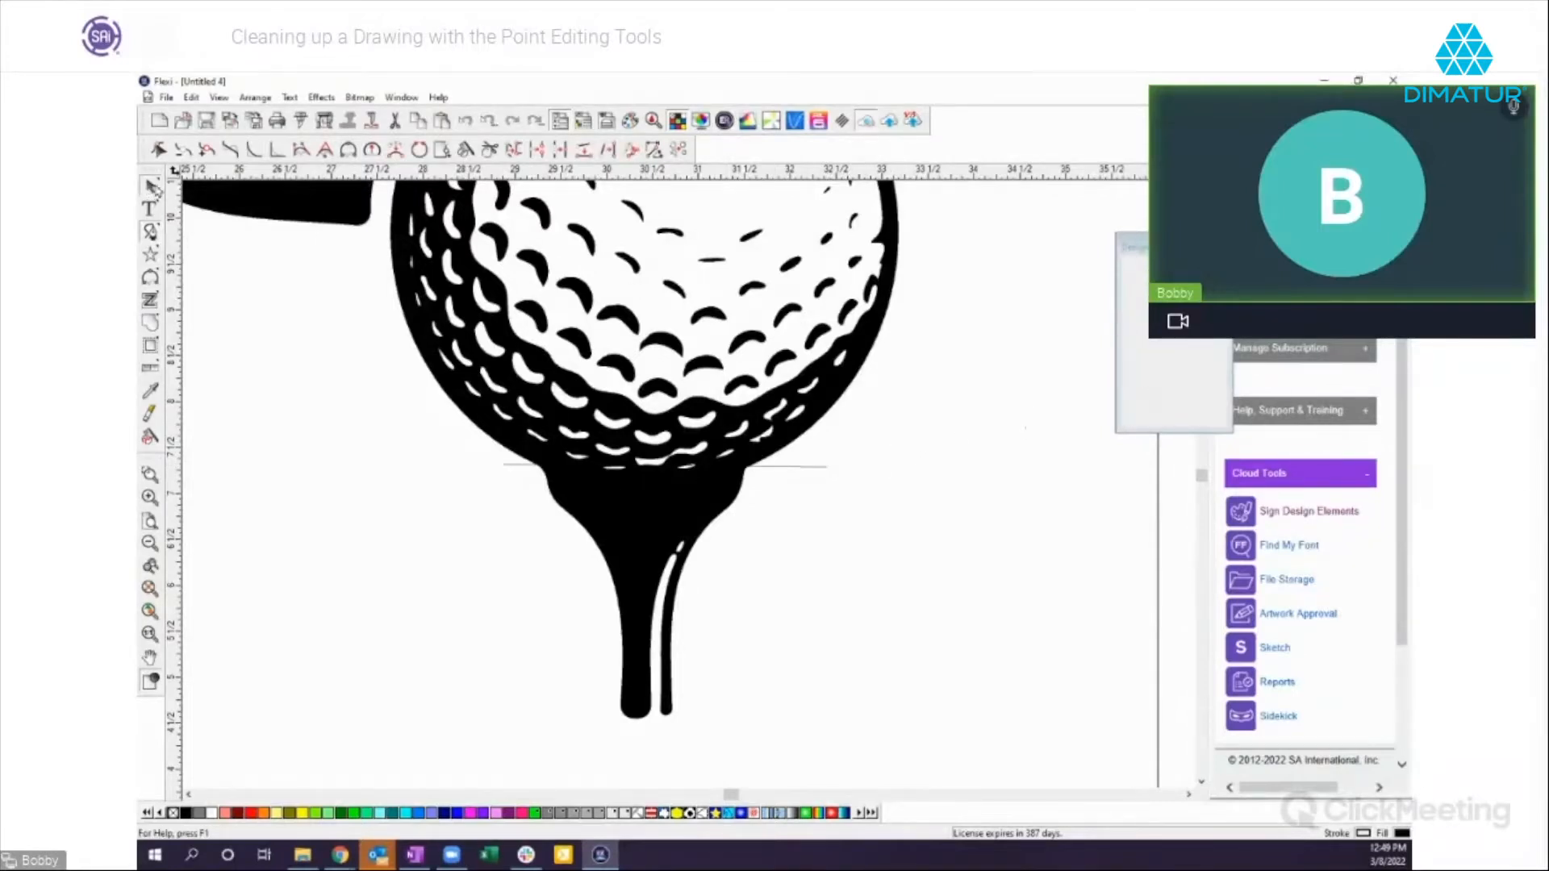
Step: Bend the straight path into a shallow downward arc along the ball's bottom edge, nudge it up and select it in outline view
left_click(372, 150)
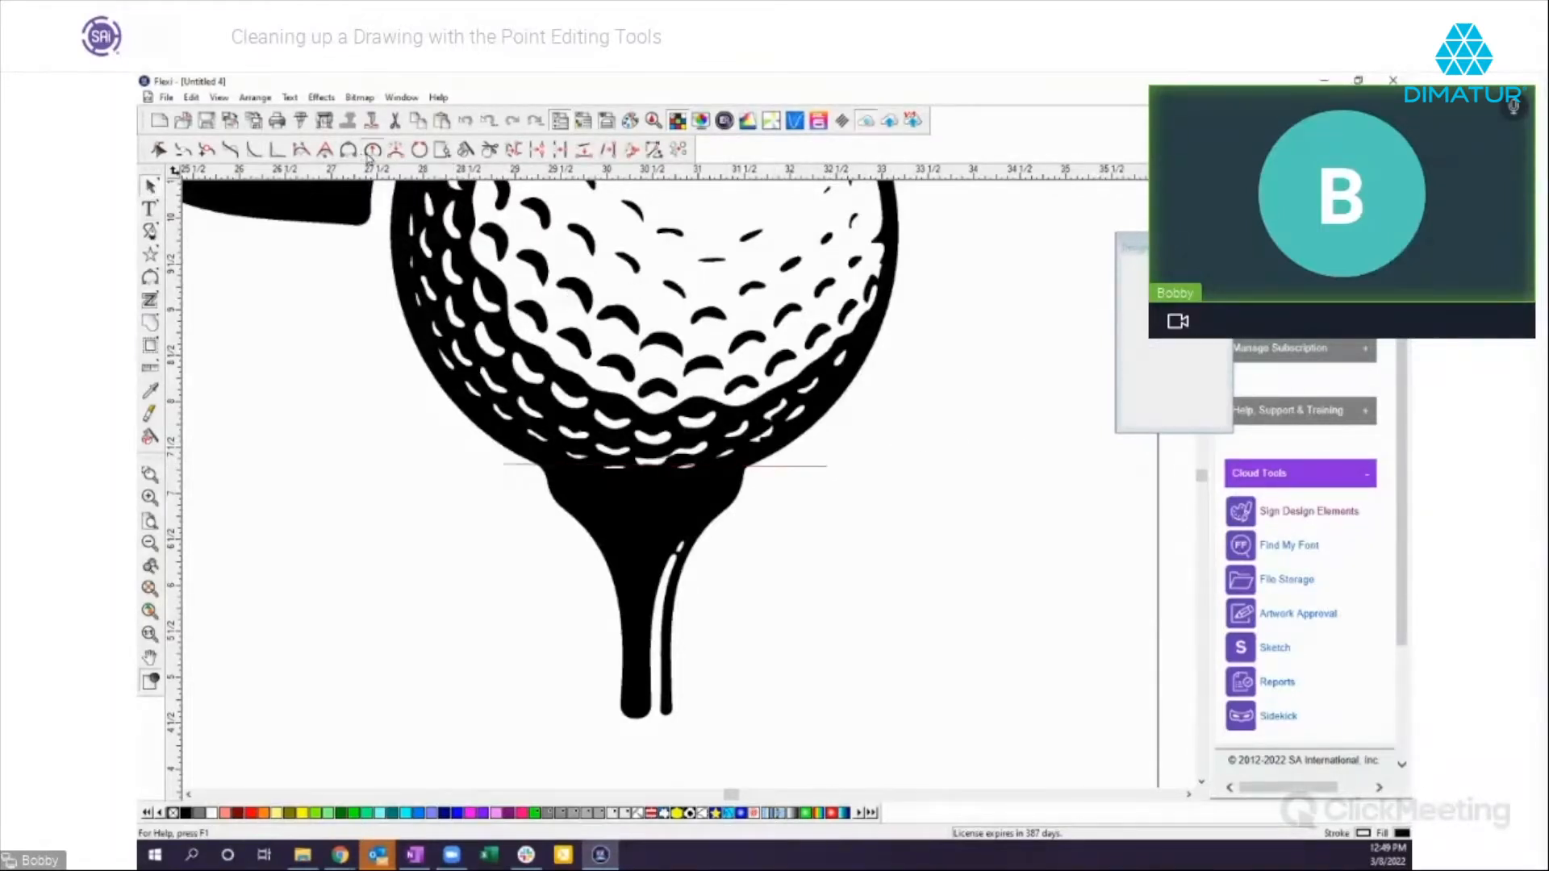
left_click(767, 467)
left_click_drag(767, 472, 765, 483)
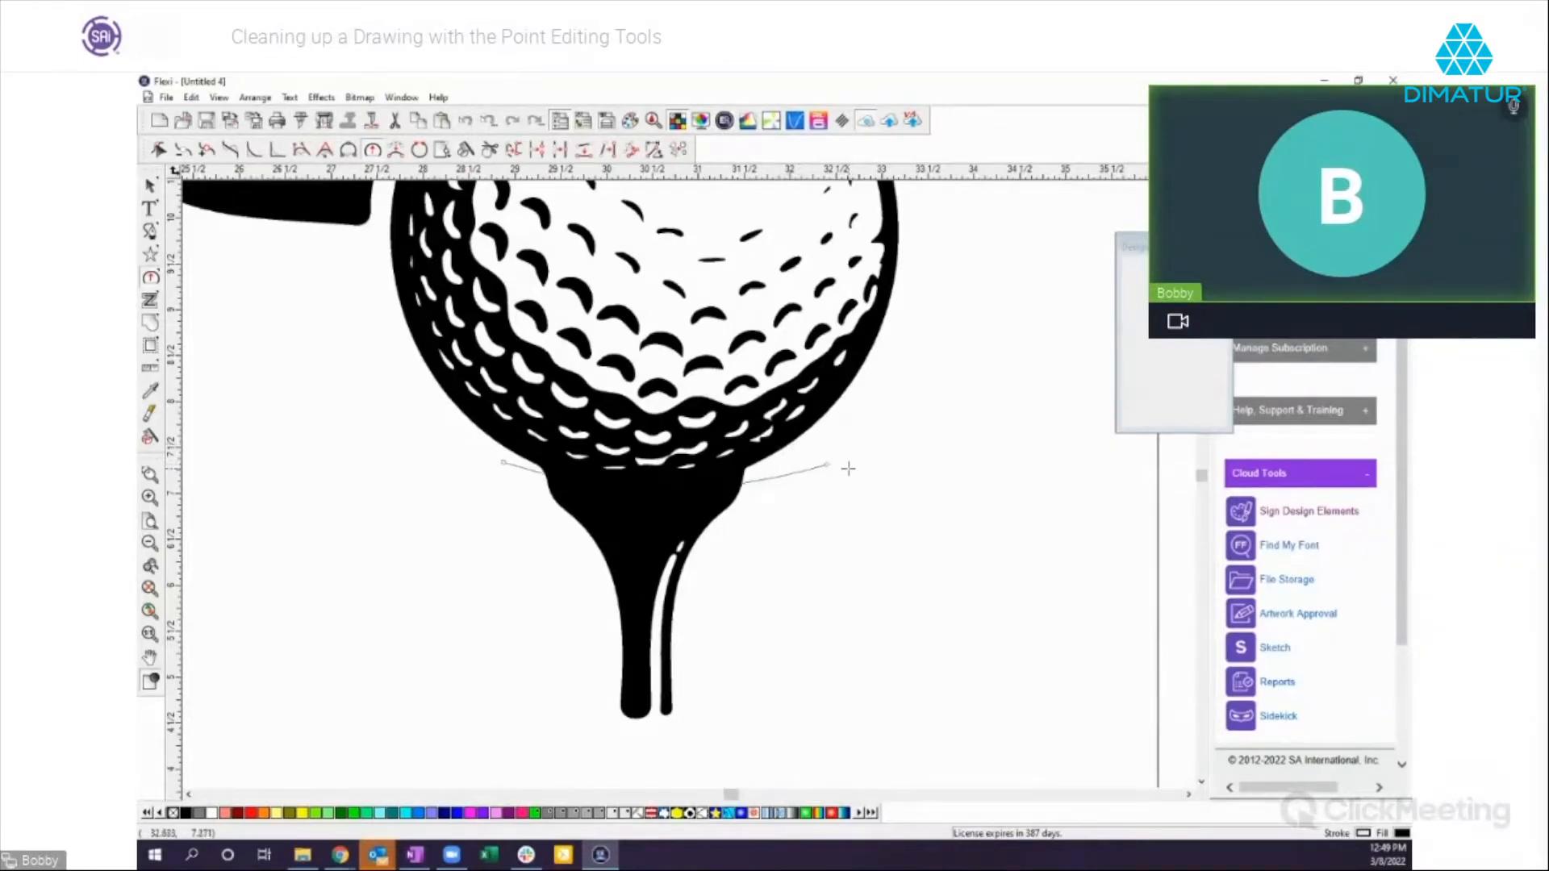
key("Up")
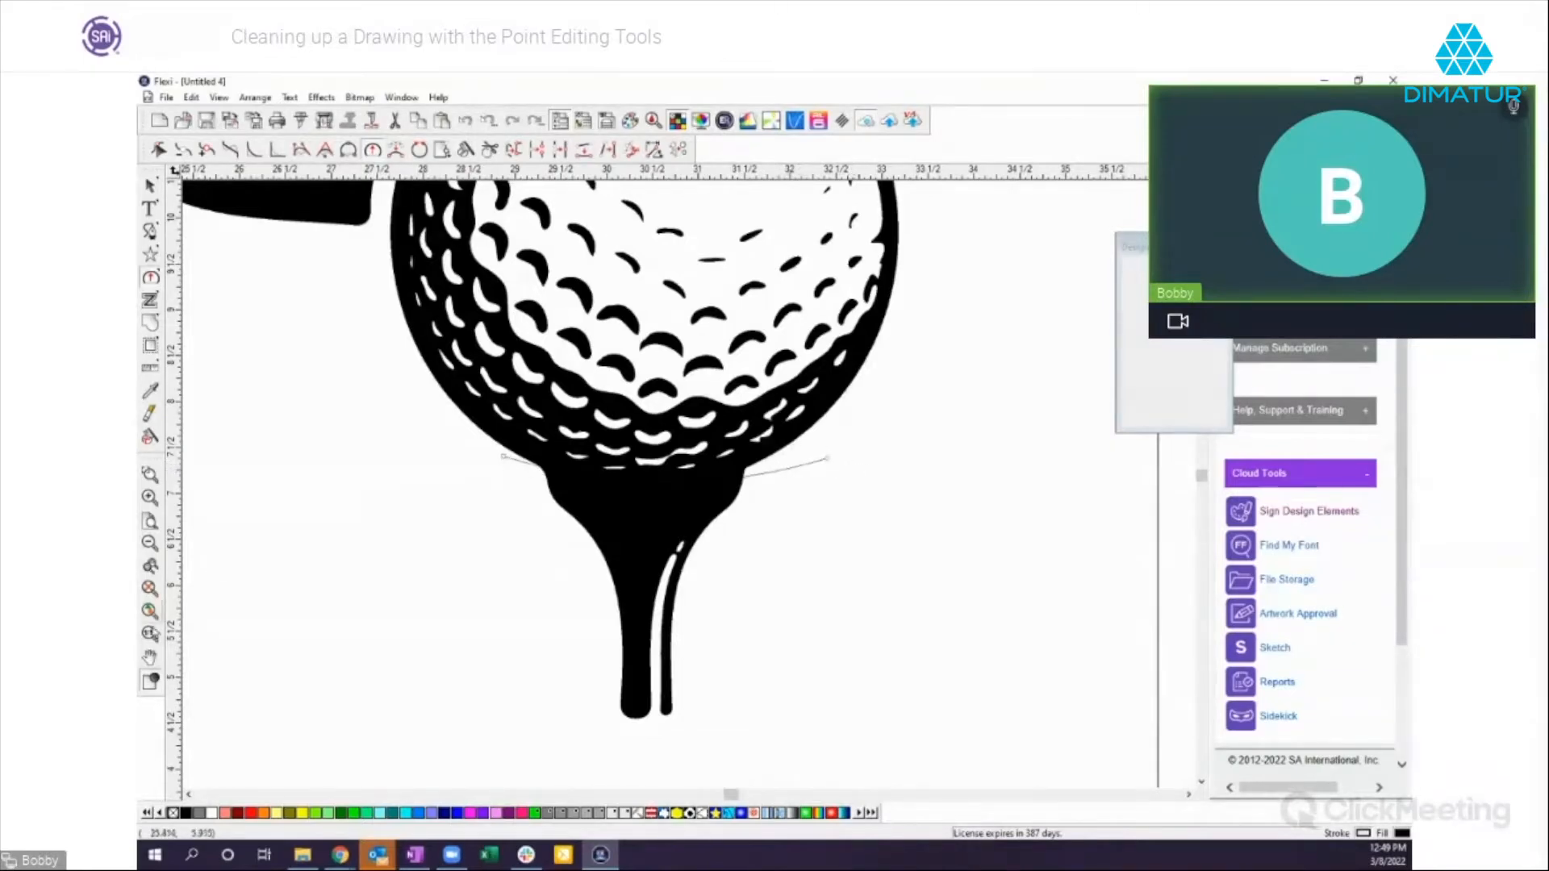
key("ctrl+w")
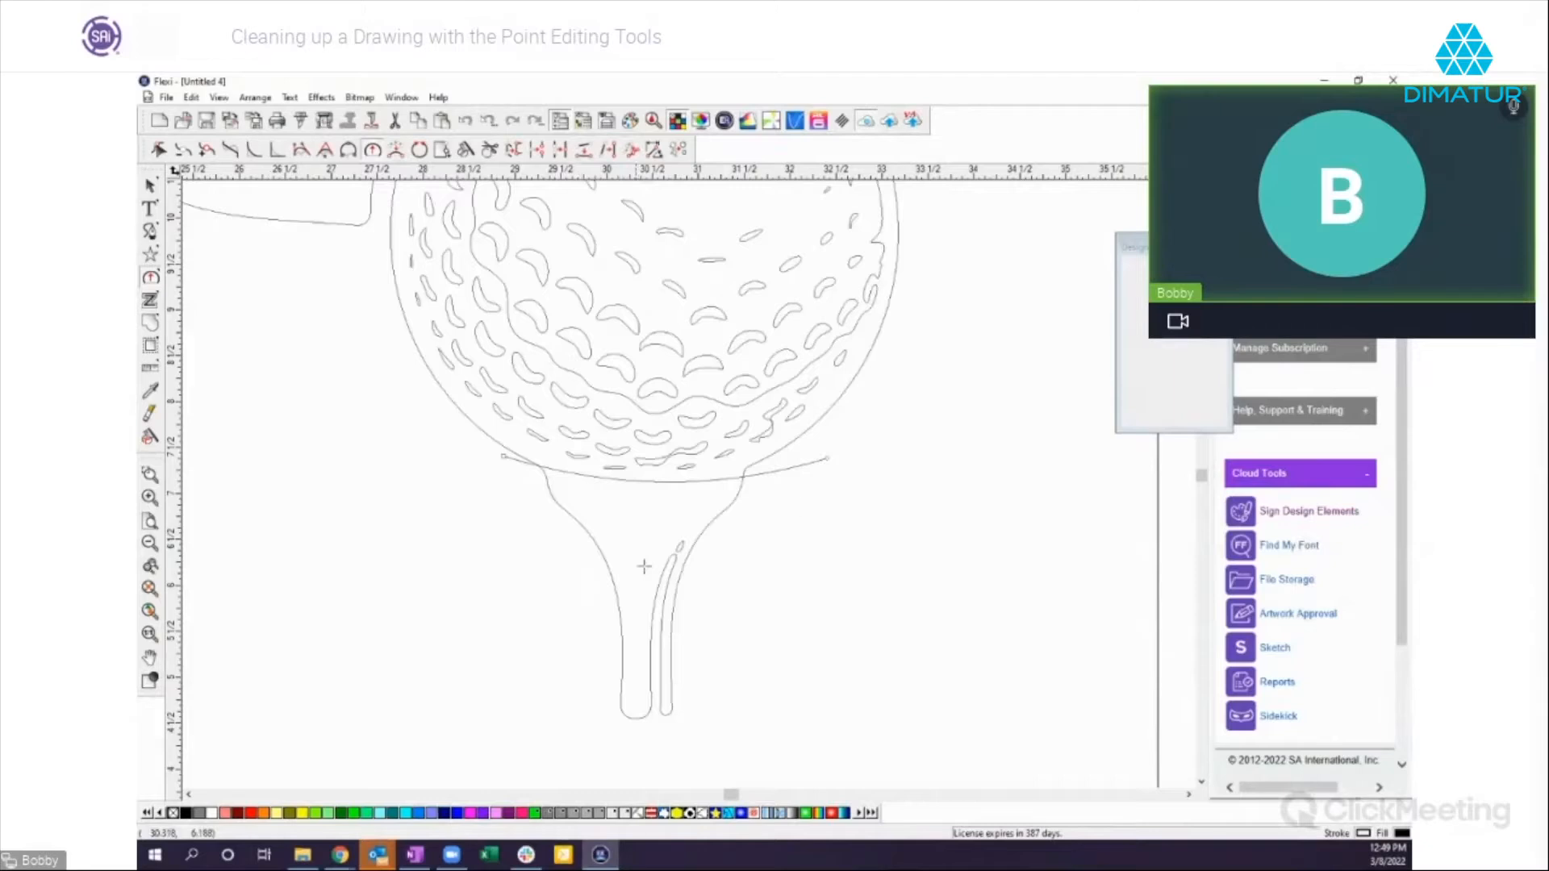
left_click(150, 185)
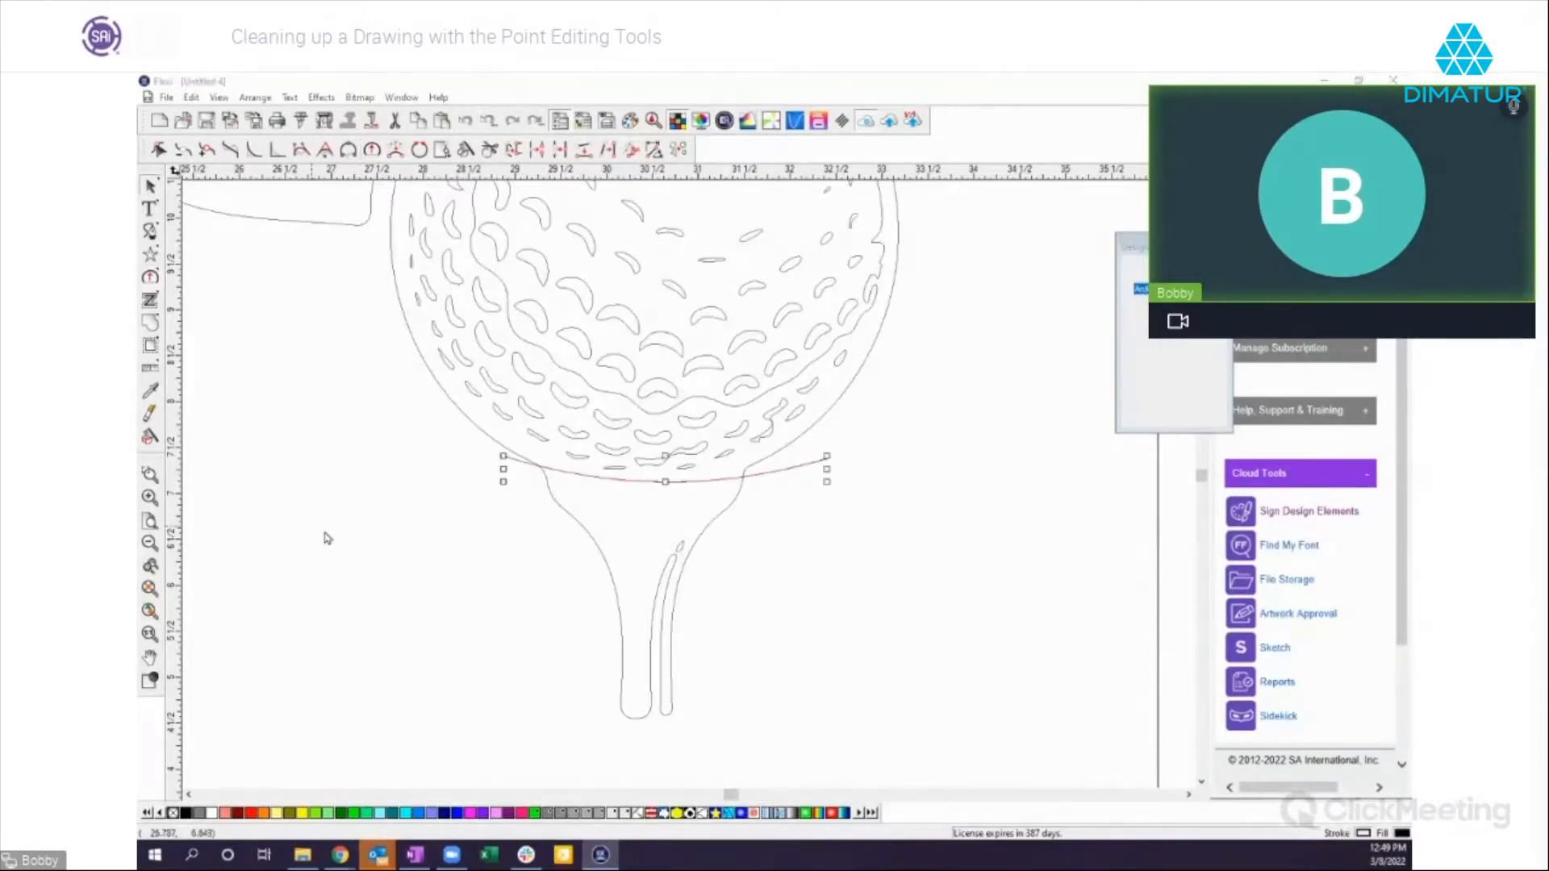
Step: Rotate the curved dividing path slightly counterclockwise to follow the golf ball's bottom edge
left_click(799, 474)
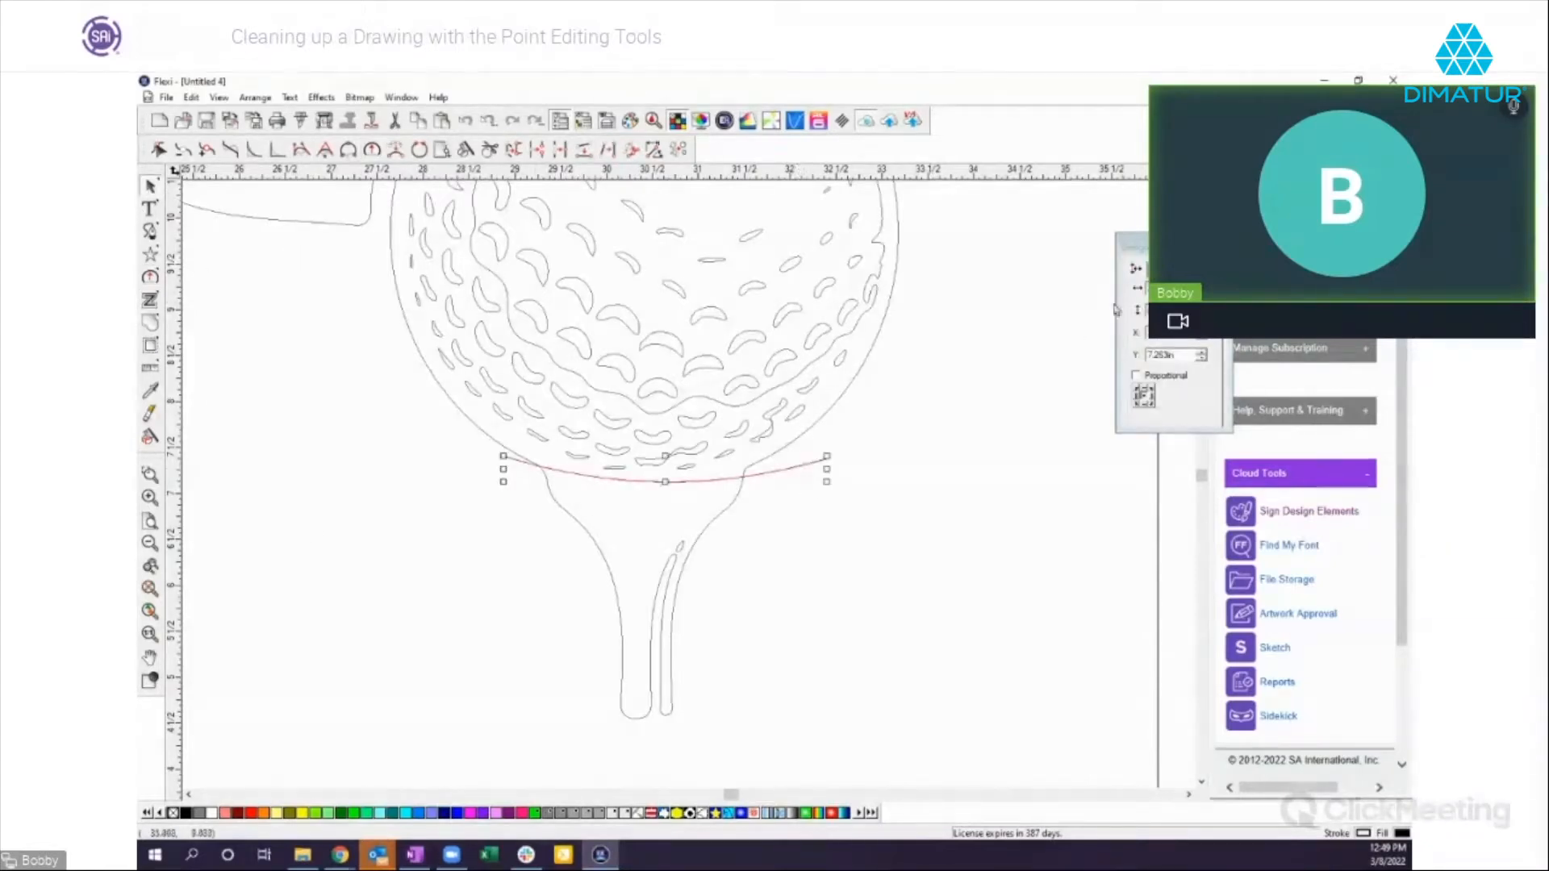
left_click(799, 473)
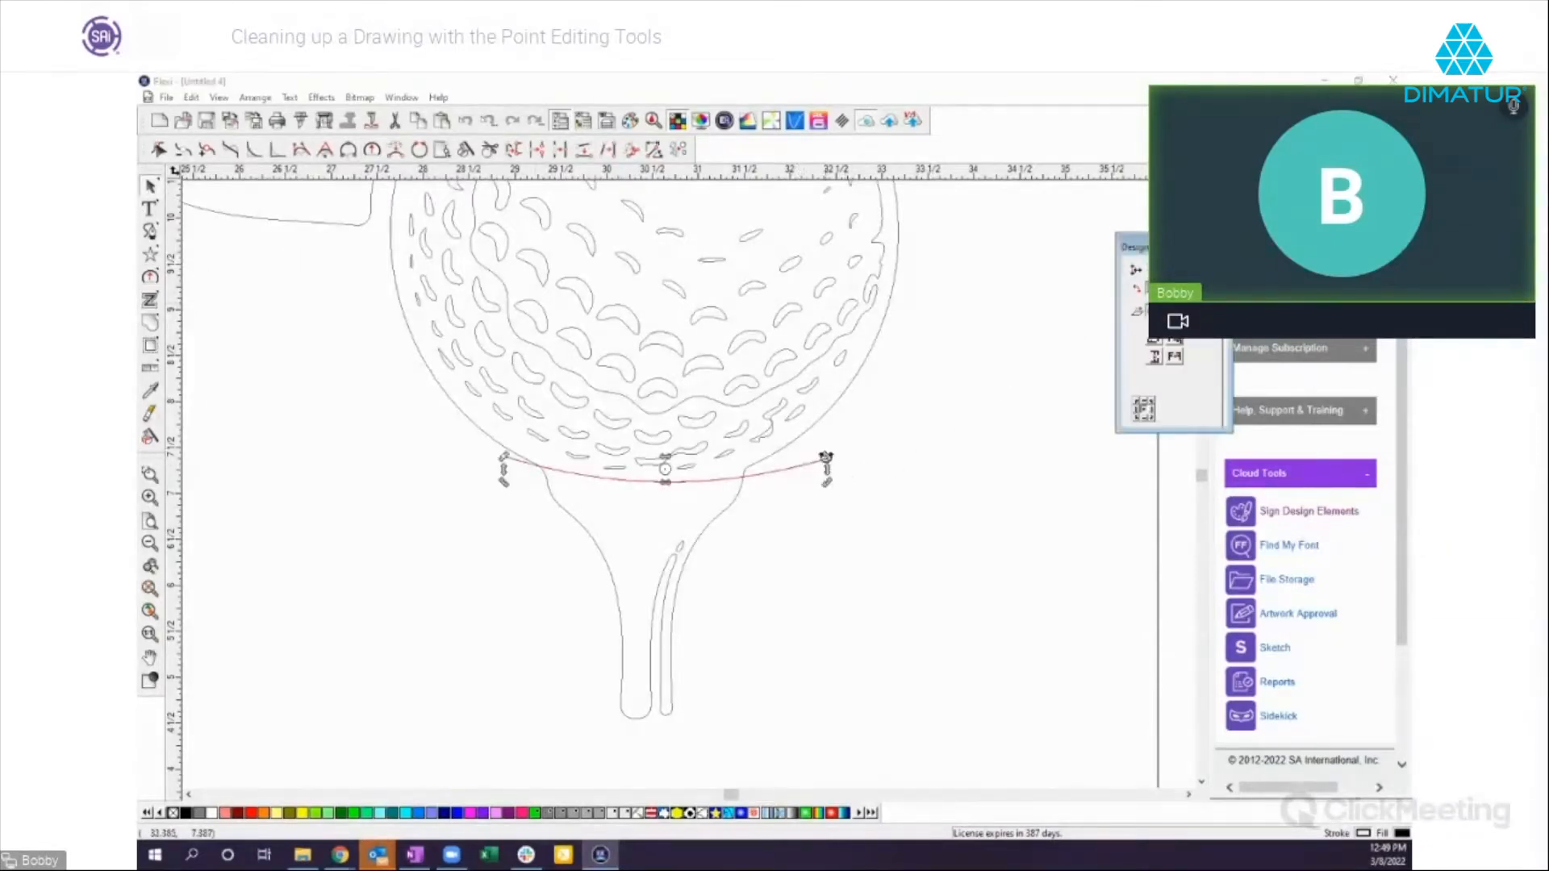
left_click_drag(830, 459, 828, 447)
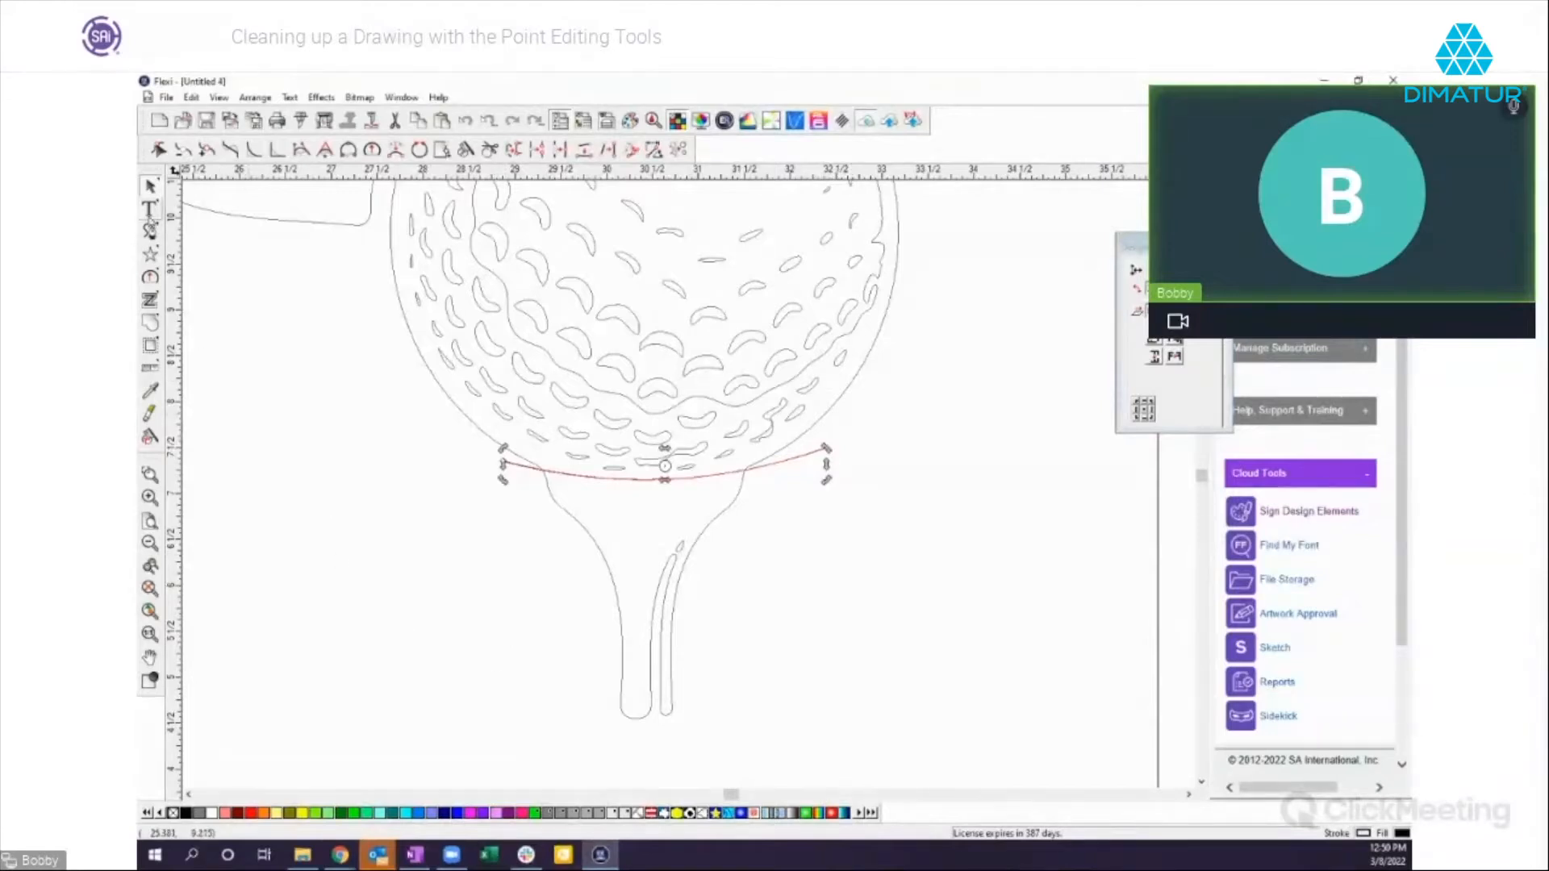
left_click(349, 517)
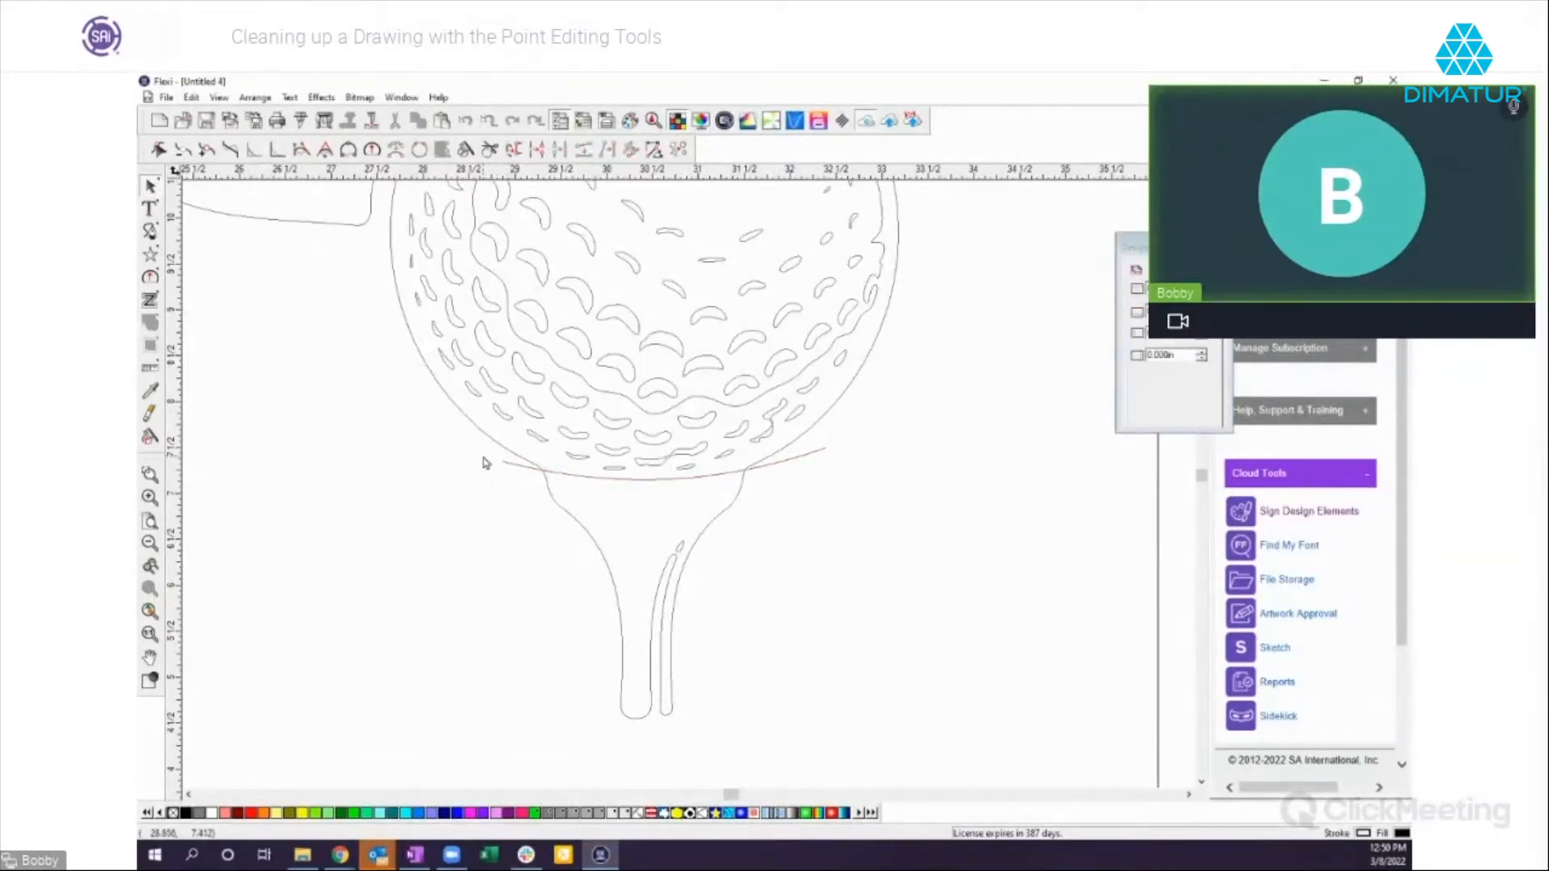
Step: Split the joined ball-and-tee outline along the curved path and move the tee about 0.45 in down, away from the ball
left_click_drag(484, 455, 554, 494)
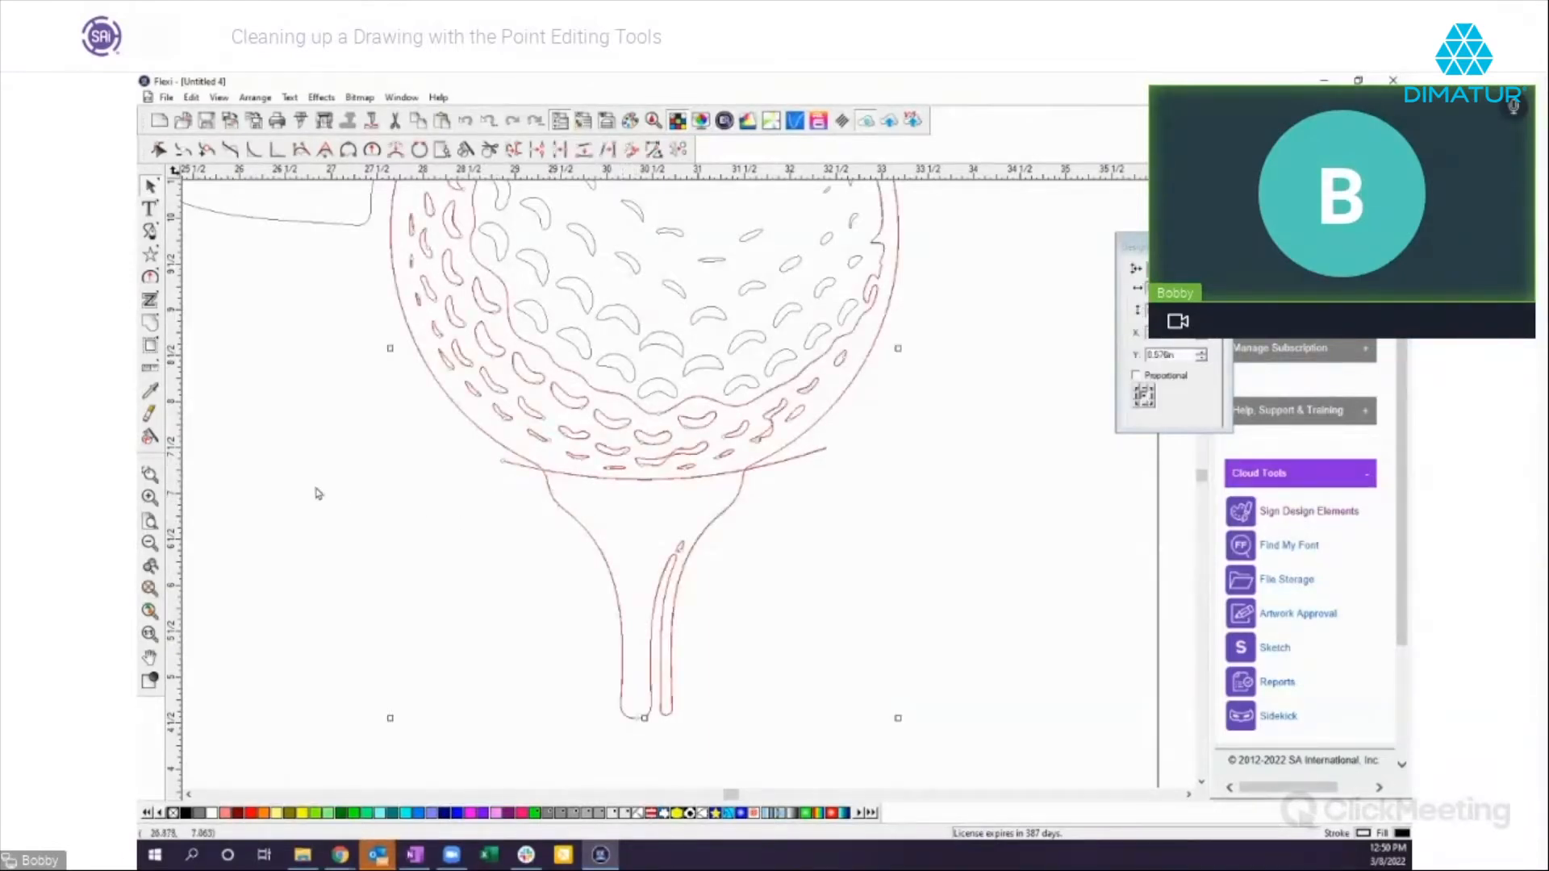
left_click(149, 438)
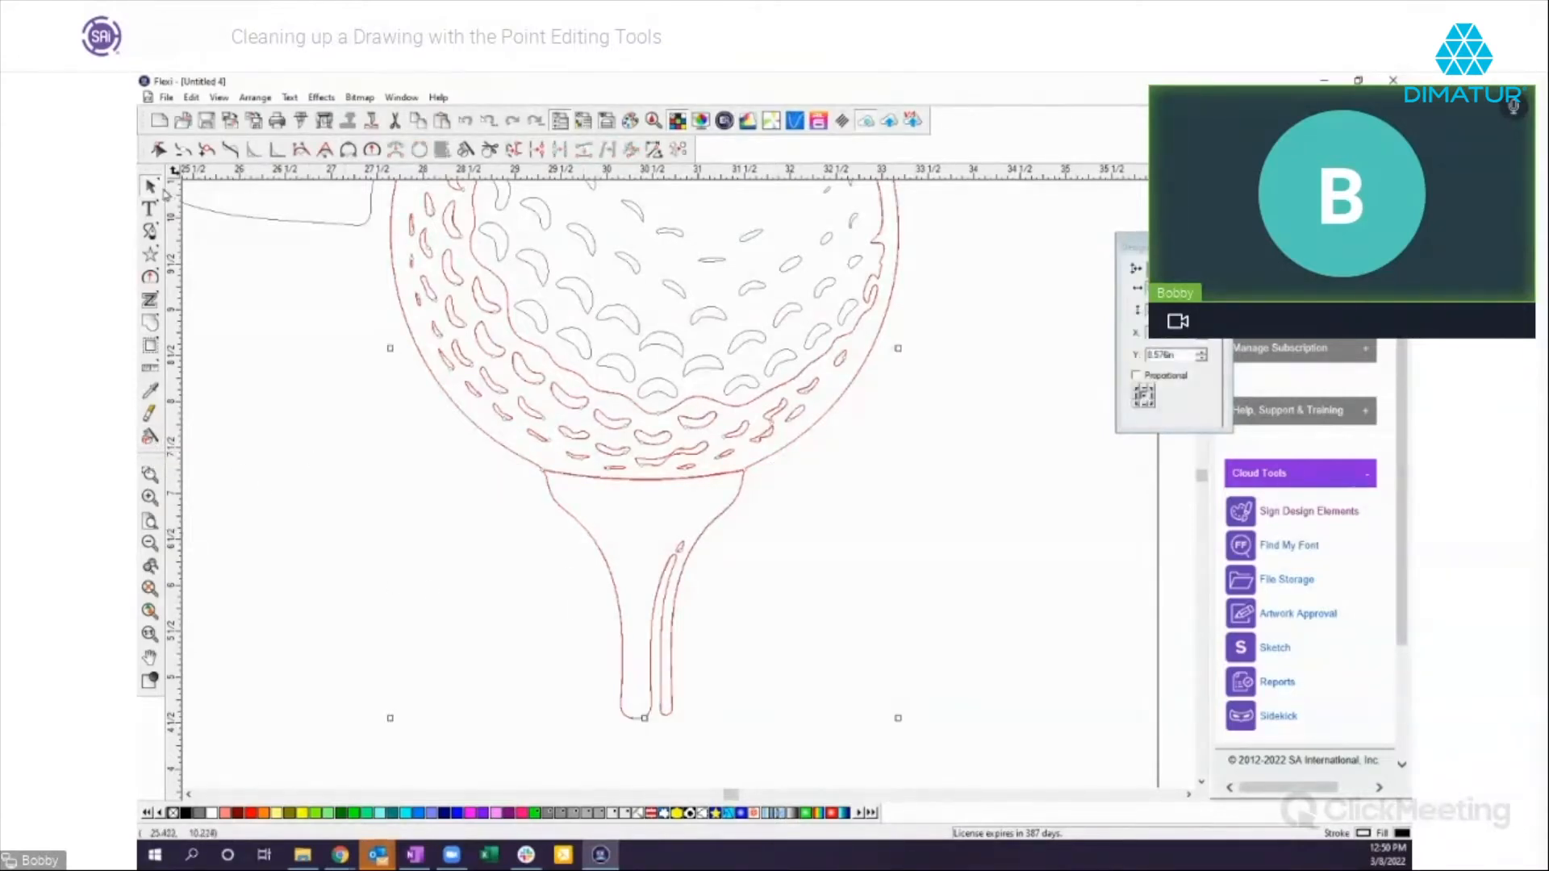
left_click_drag(547, 510, 728, 600)
key("Down")
key("Down")
key("Down")
key("Down")
key("Down")
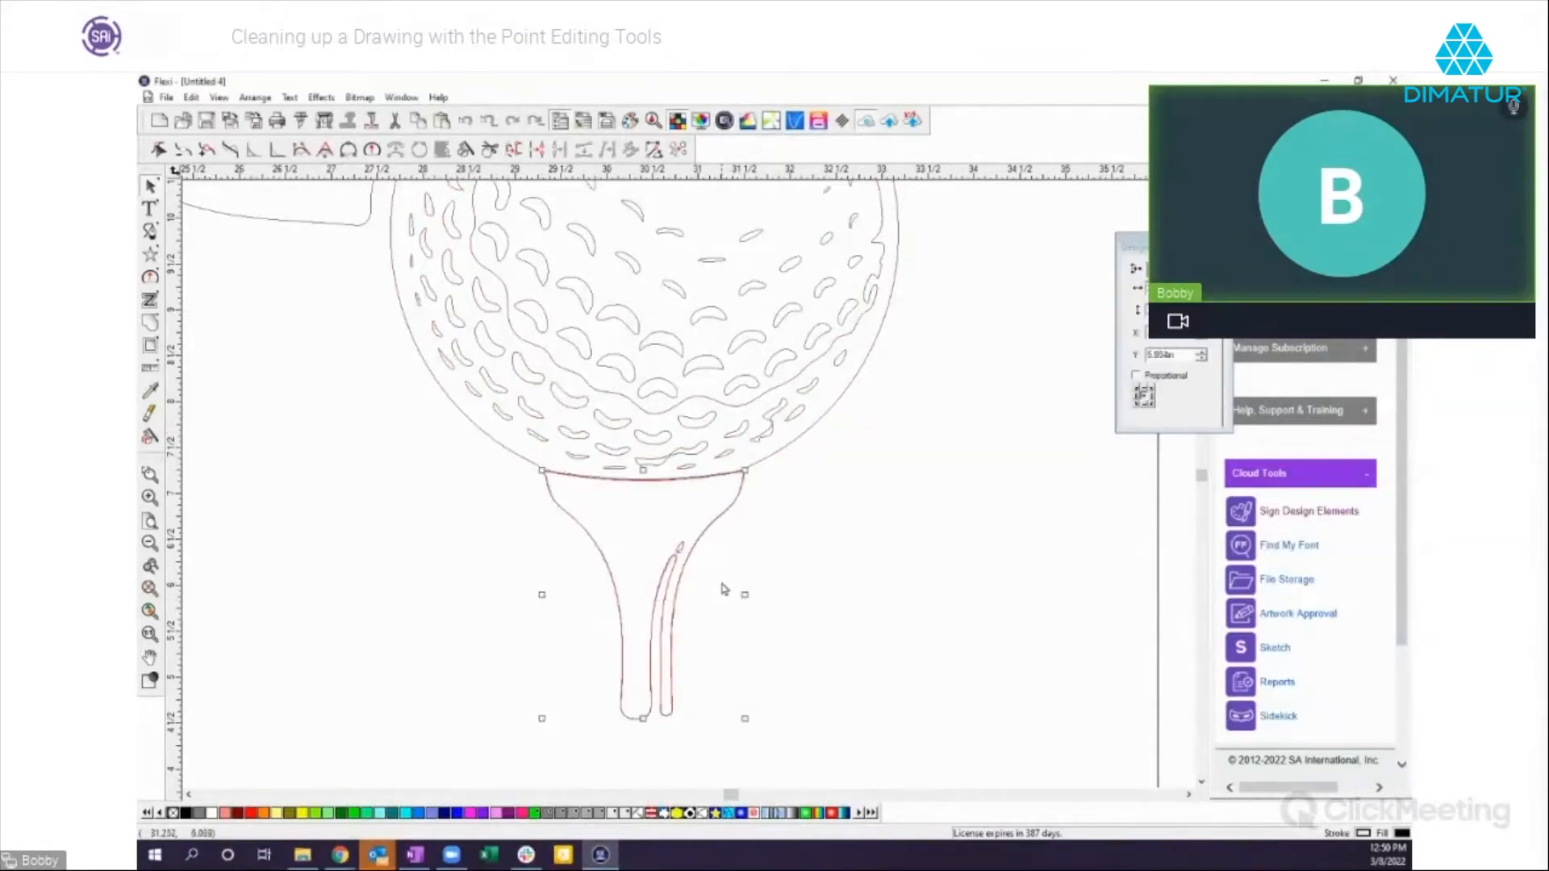
key("Down")
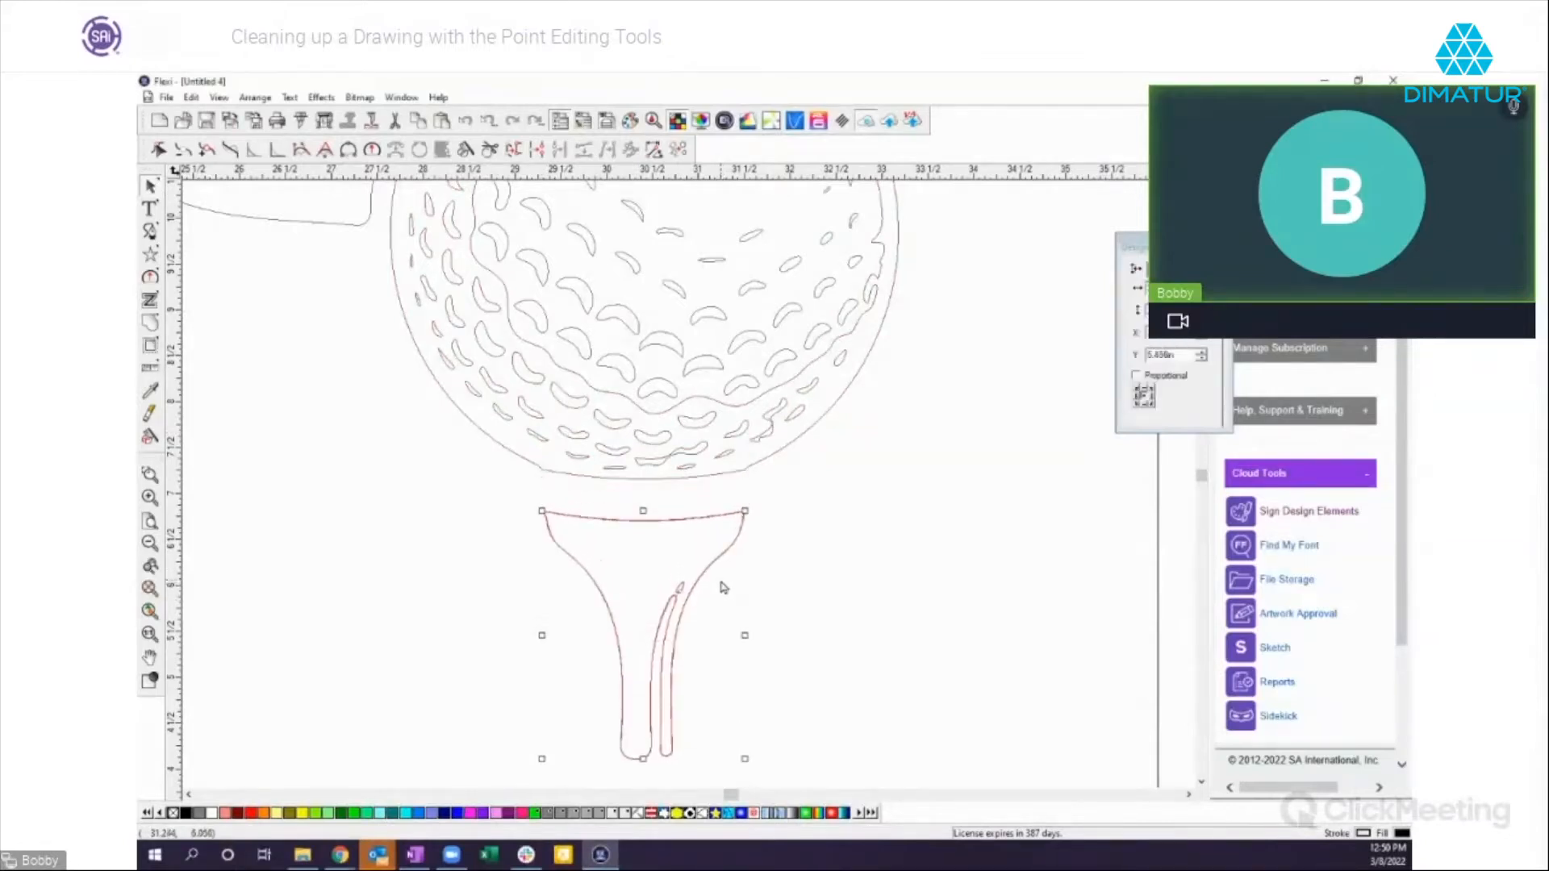
left_click(813, 575)
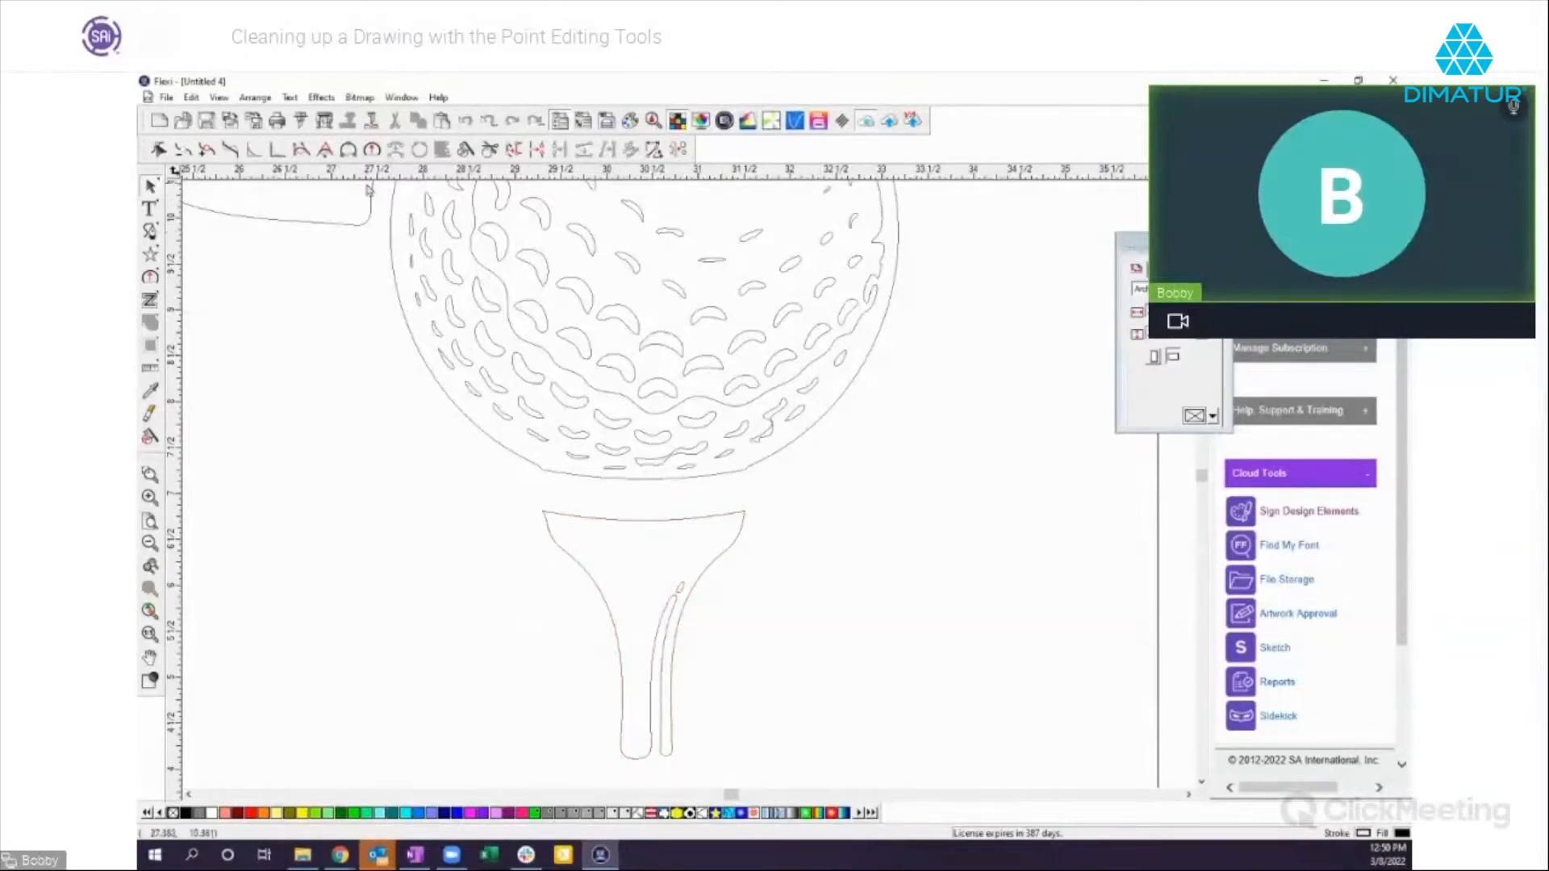
Step: Replace the flattened bottom edge of the golf ball outline with a smooth arc between its lower-left and lower-right sides
left_click(349, 149)
left_click(505, 444)
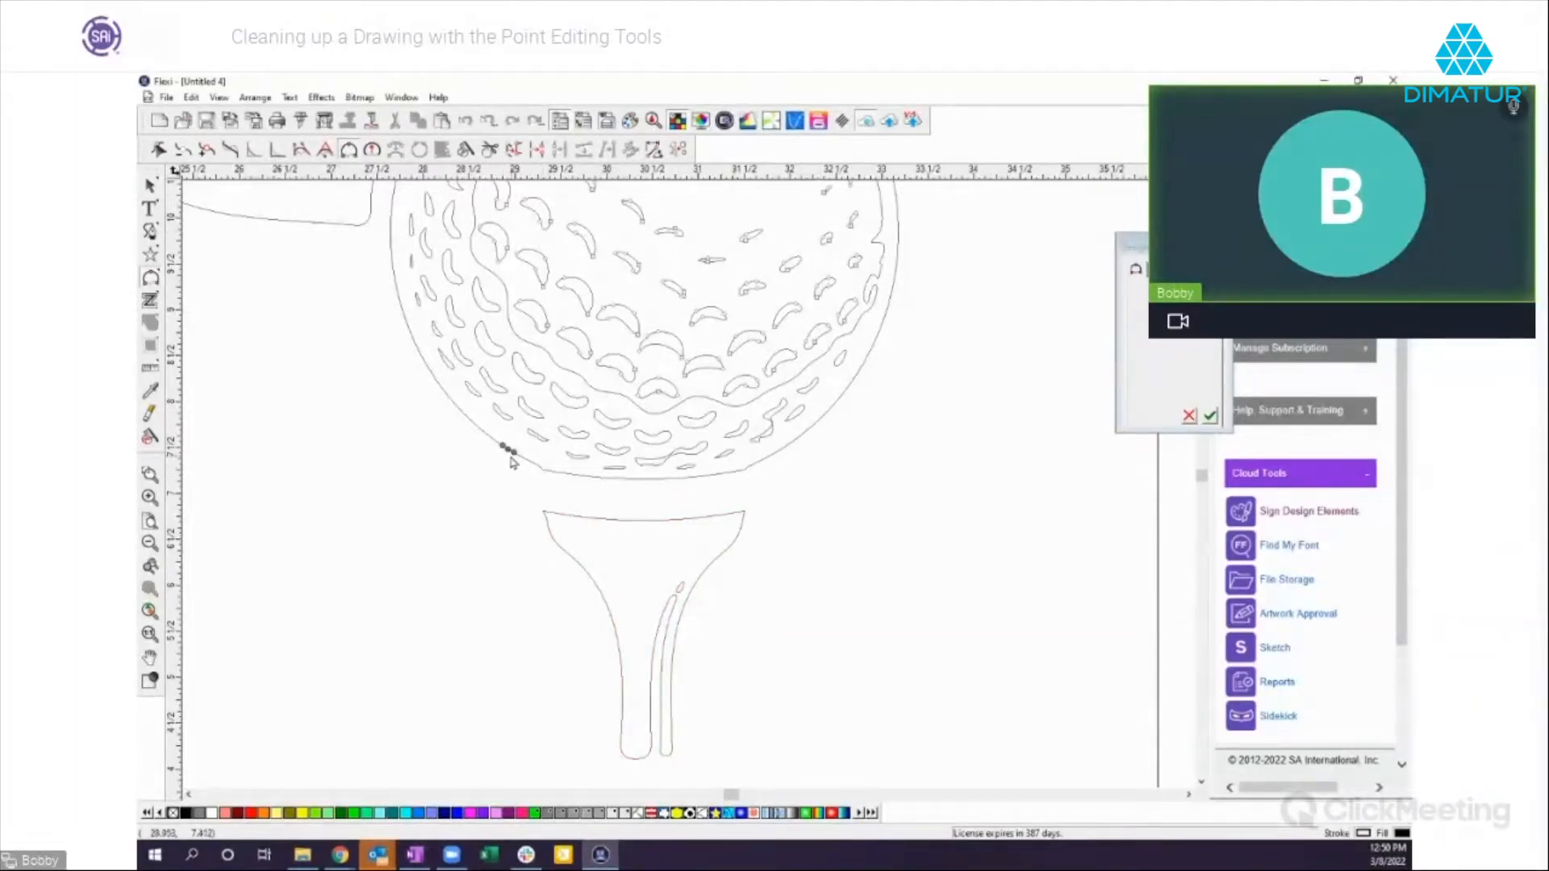
left_click_drag(514, 450, 797, 438)
left_click(1211, 415)
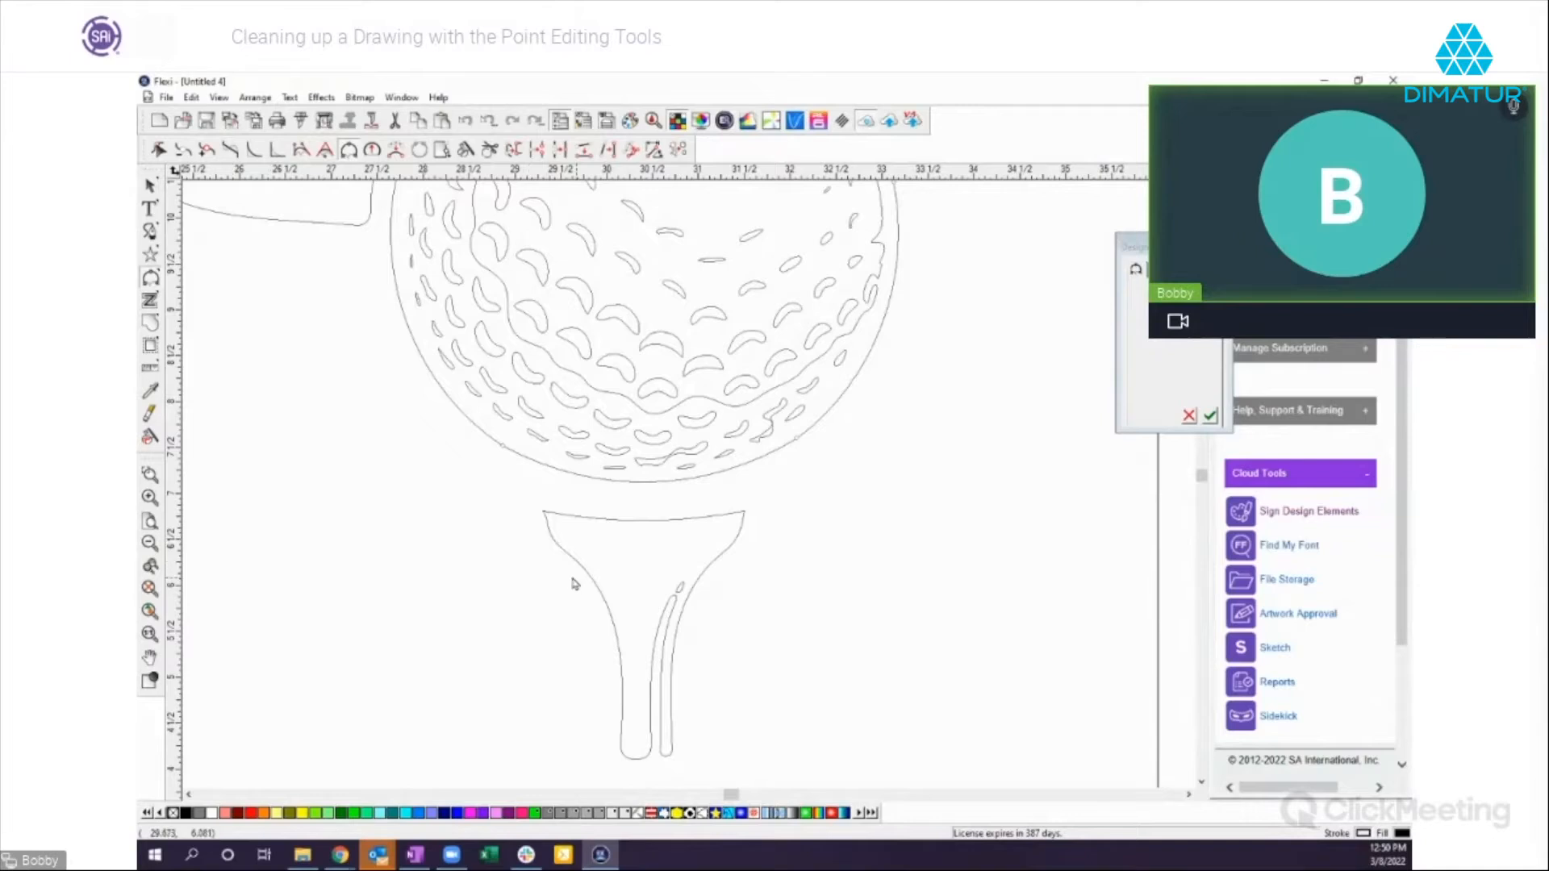
Step: Draw a wavy open path about 1.9 in wide, place it across the tee's upper part and select it with the tee
left_click(150, 232)
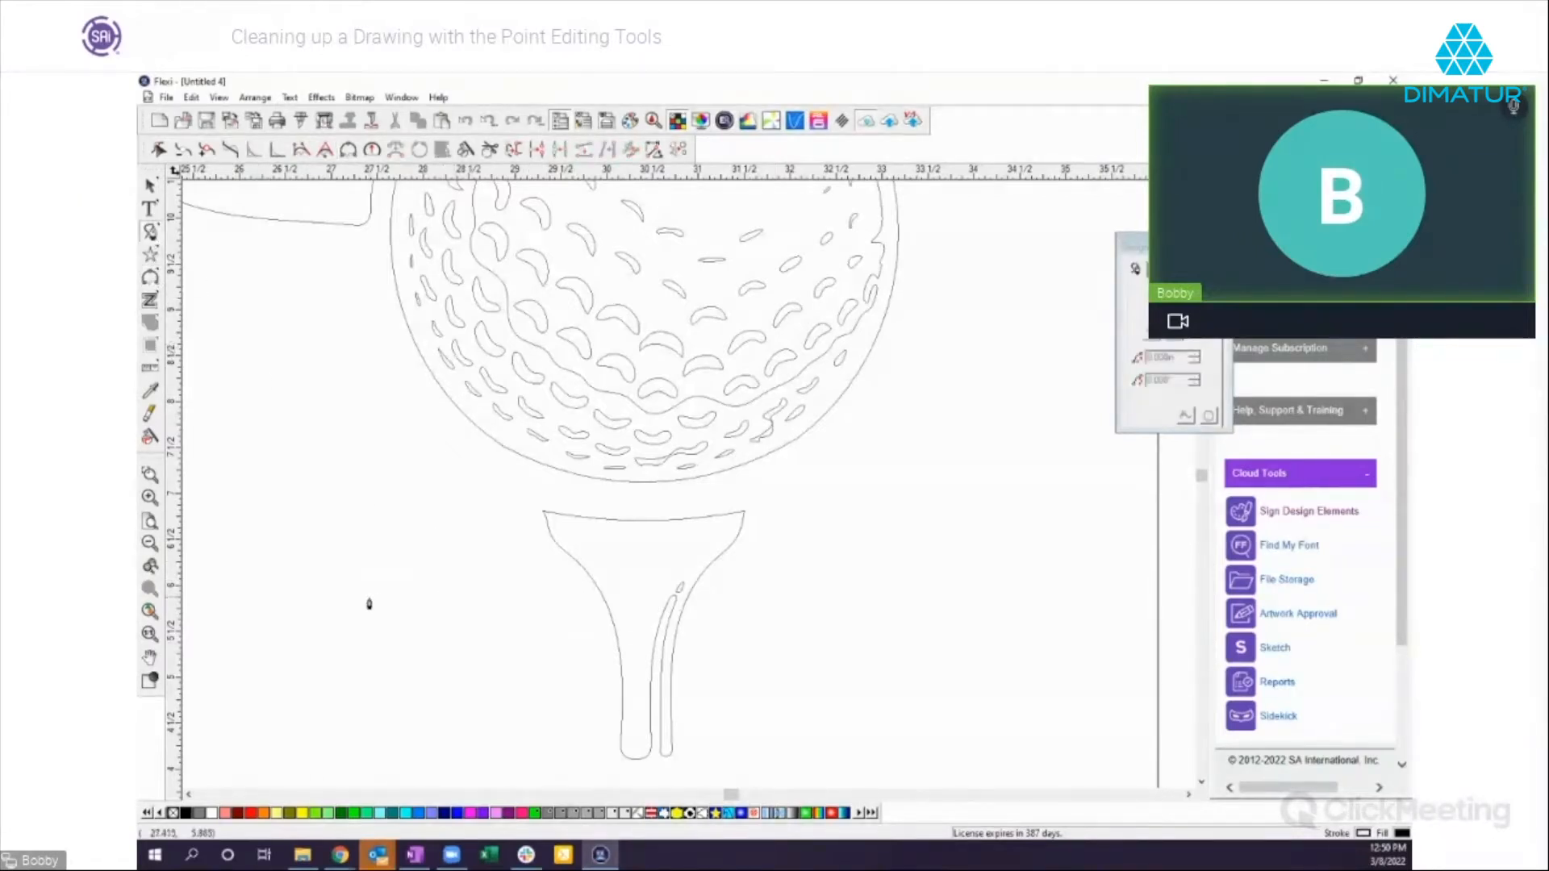
mouse_move(384, 588)
left_mouse_down()
mouse_move(433, 563)
mouse_move(579, 594)
left_mouse_up()
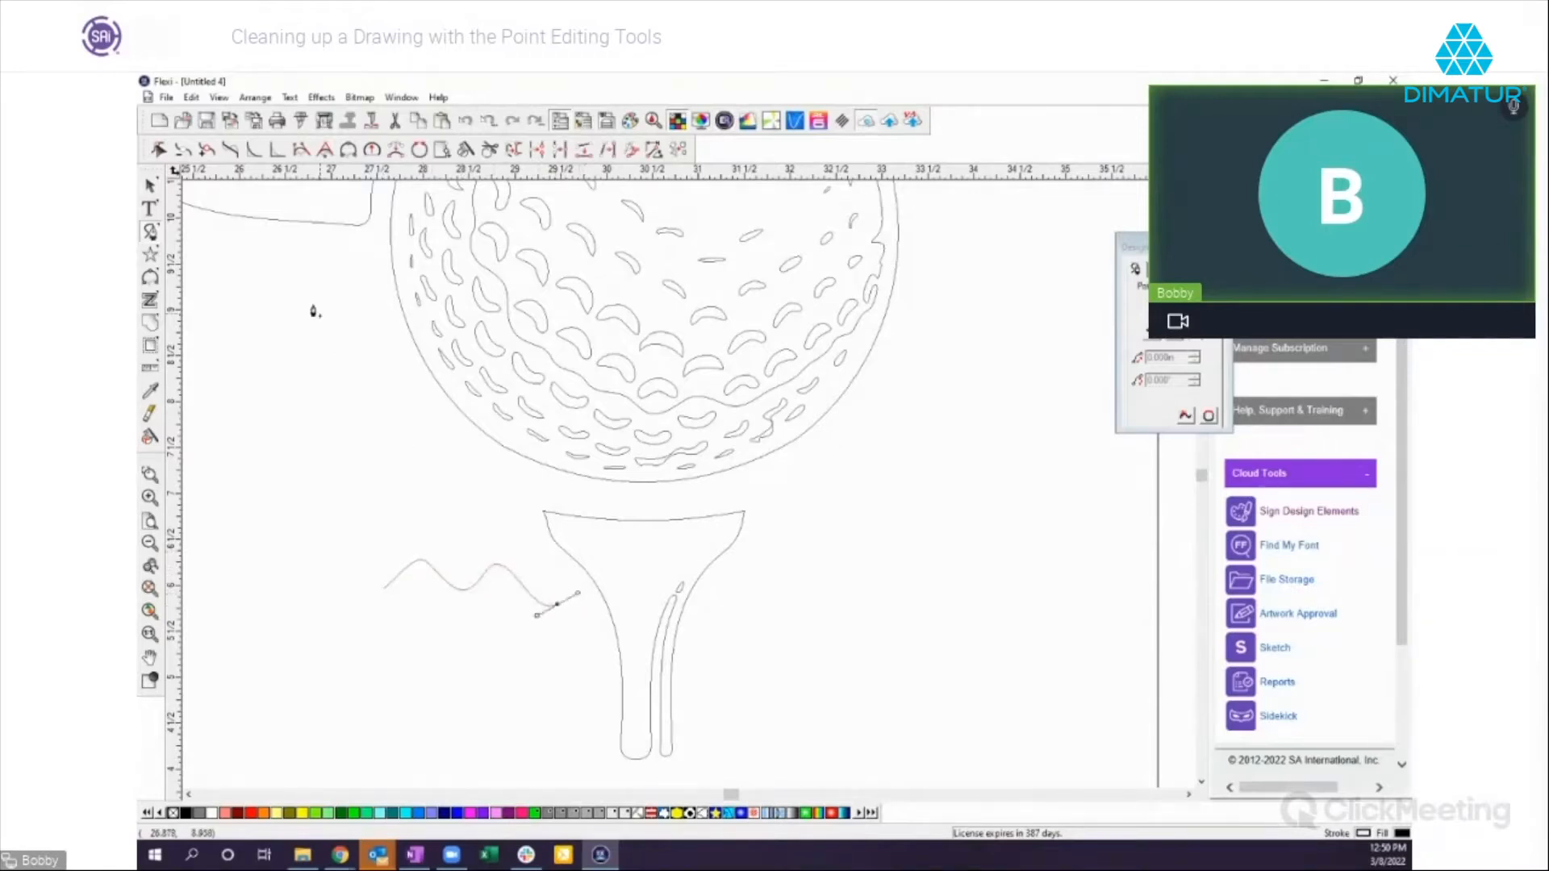
left_click(150, 185)
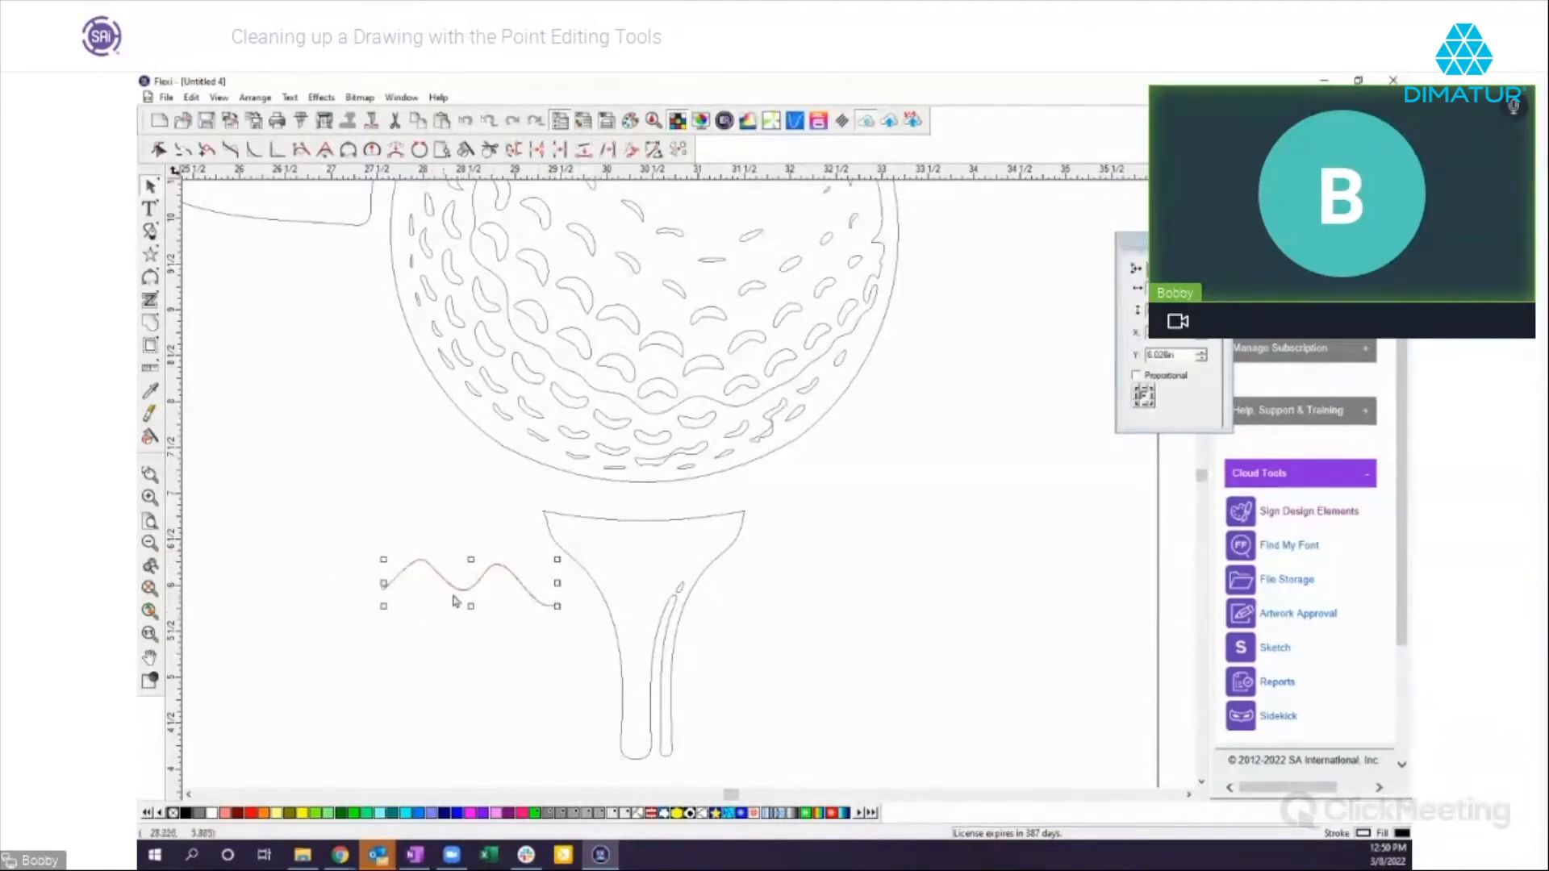
mouse_move(460, 588)
left_mouse_down()
mouse_move(622, 560)
mouse_move(641, 571)
left_mouse_up()
mouse_move(506, 518)
left_mouse_down()
mouse_move(672, 577)
mouse_move(726, 628)
left_mouse_up()
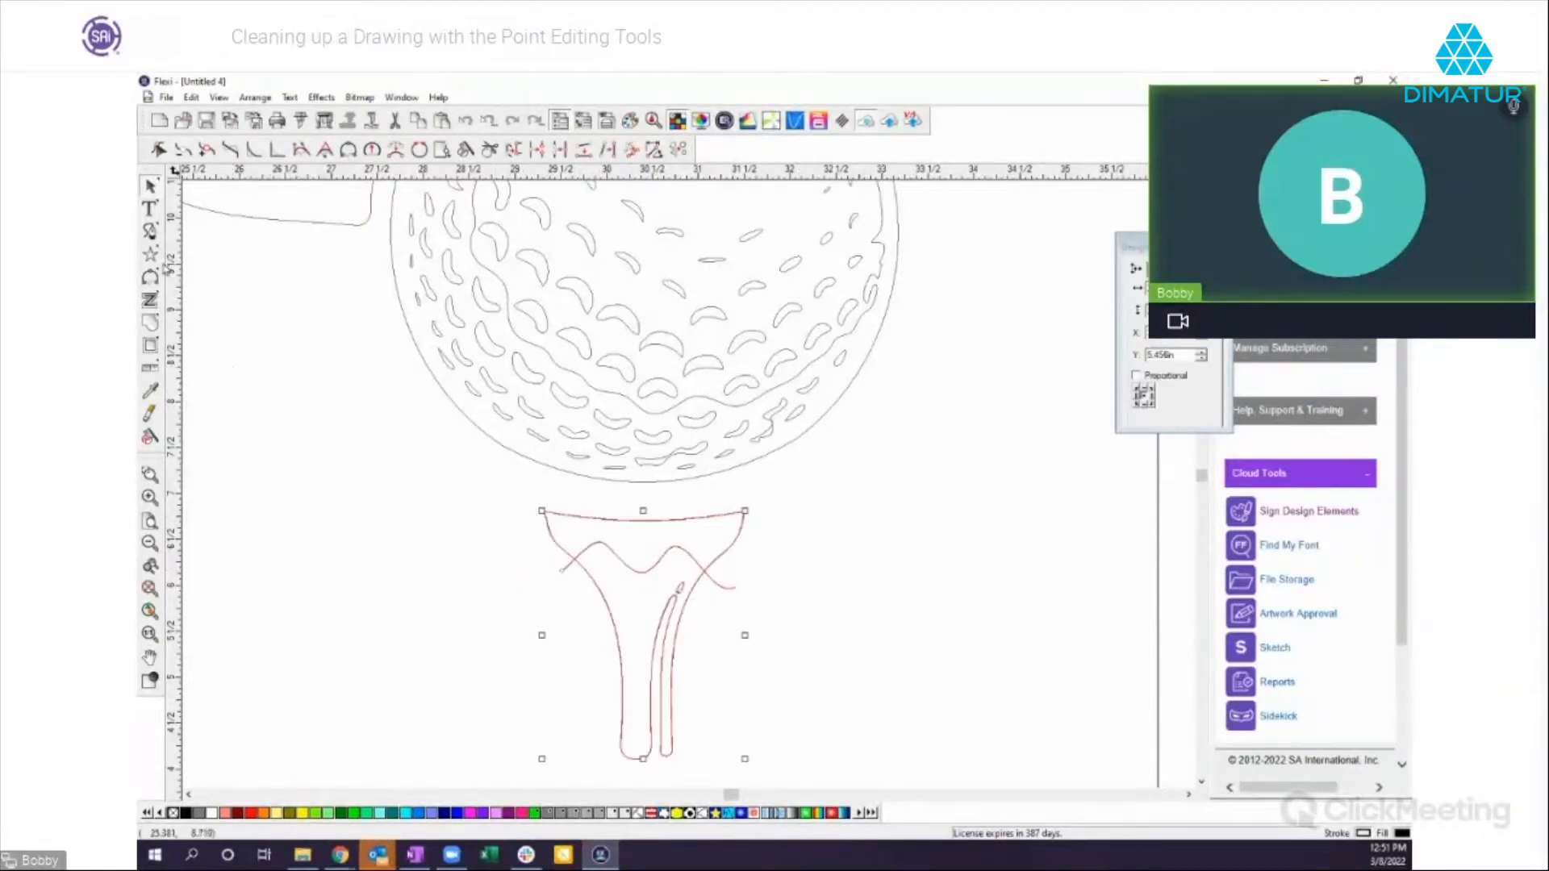
Step: Split the tee along the wavy path and move its upper and lower pieces apart
left_click(151, 440)
left_click_drag(518, 508, 359, 519)
mouse_move(711, 658)
left_mouse_down()
mouse_move(675, 653)
mouse_move(724, 655)
left_mouse_up()
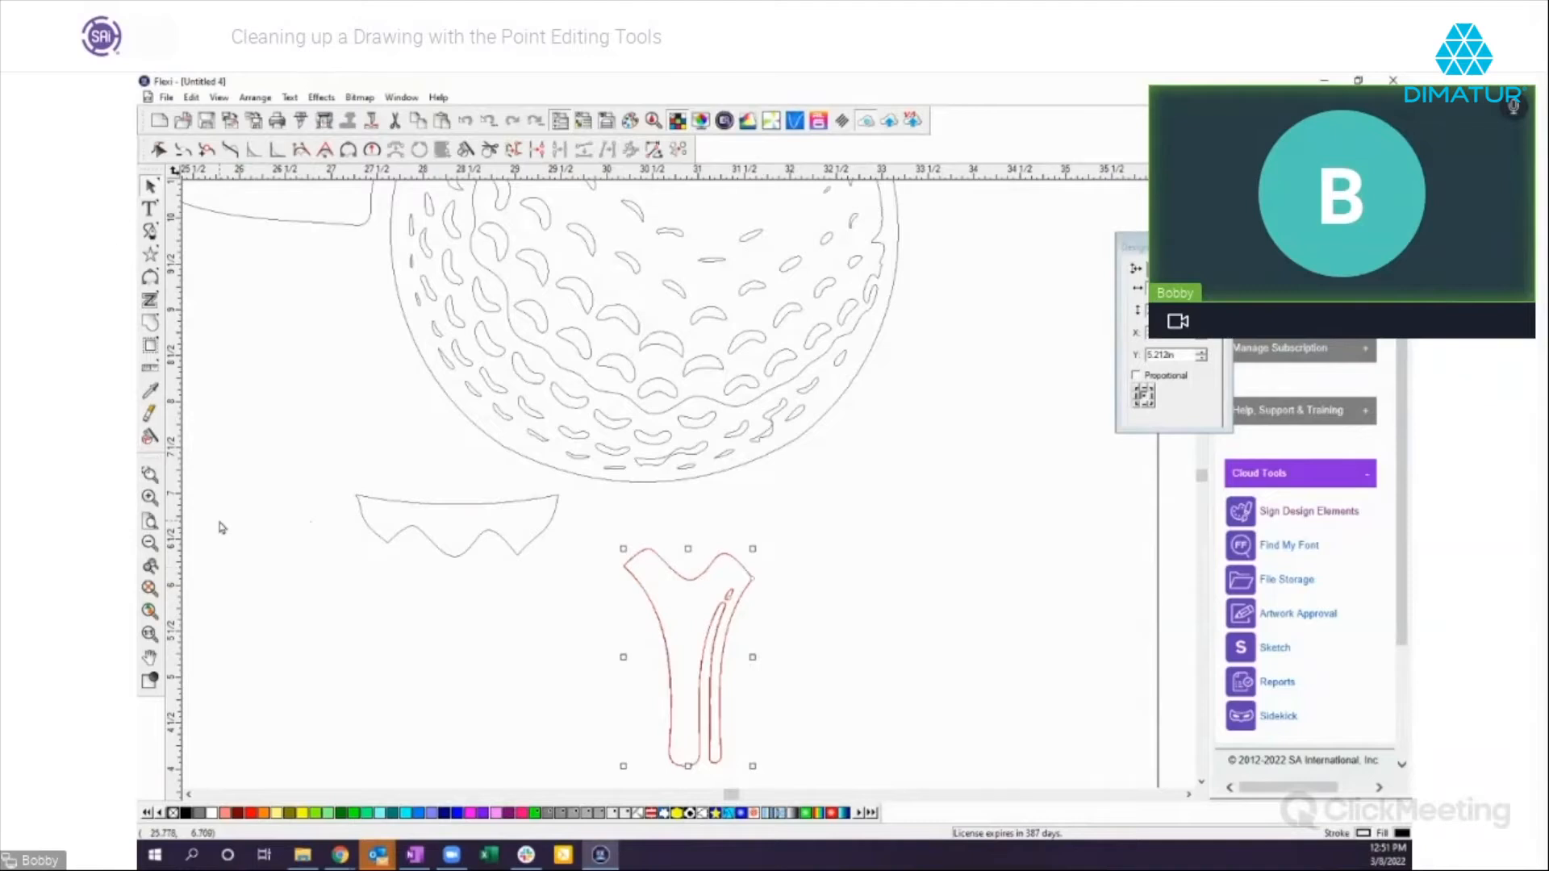
left_click_drag(272, 501, 798, 645)
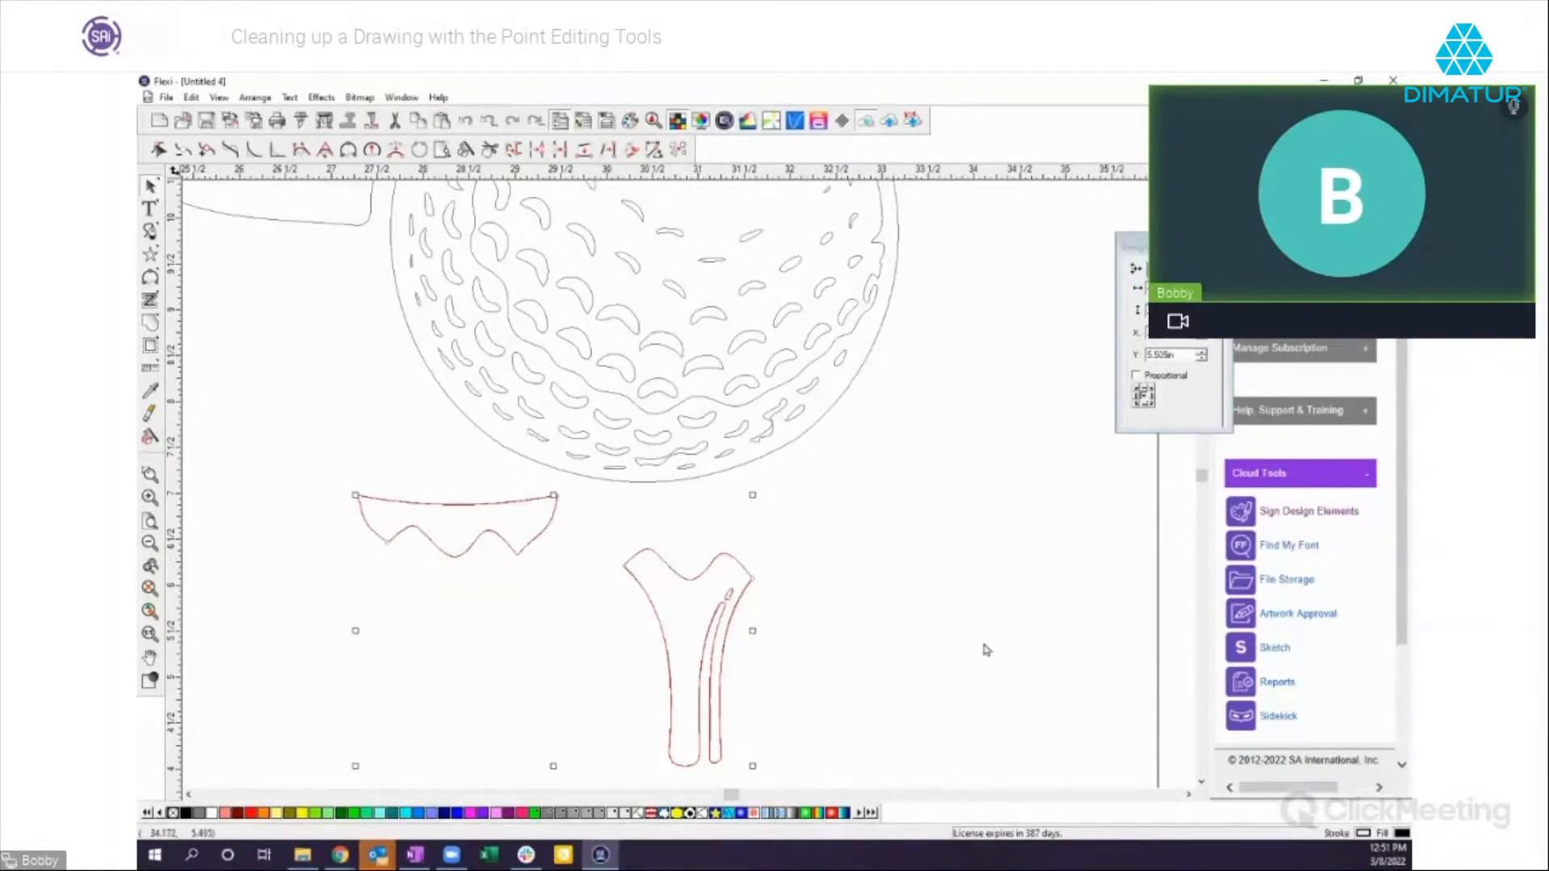
Step: Undo the tee's wavy split and the path placement, and delete the wavy path
left_click(467, 124)
left_click(466, 123)
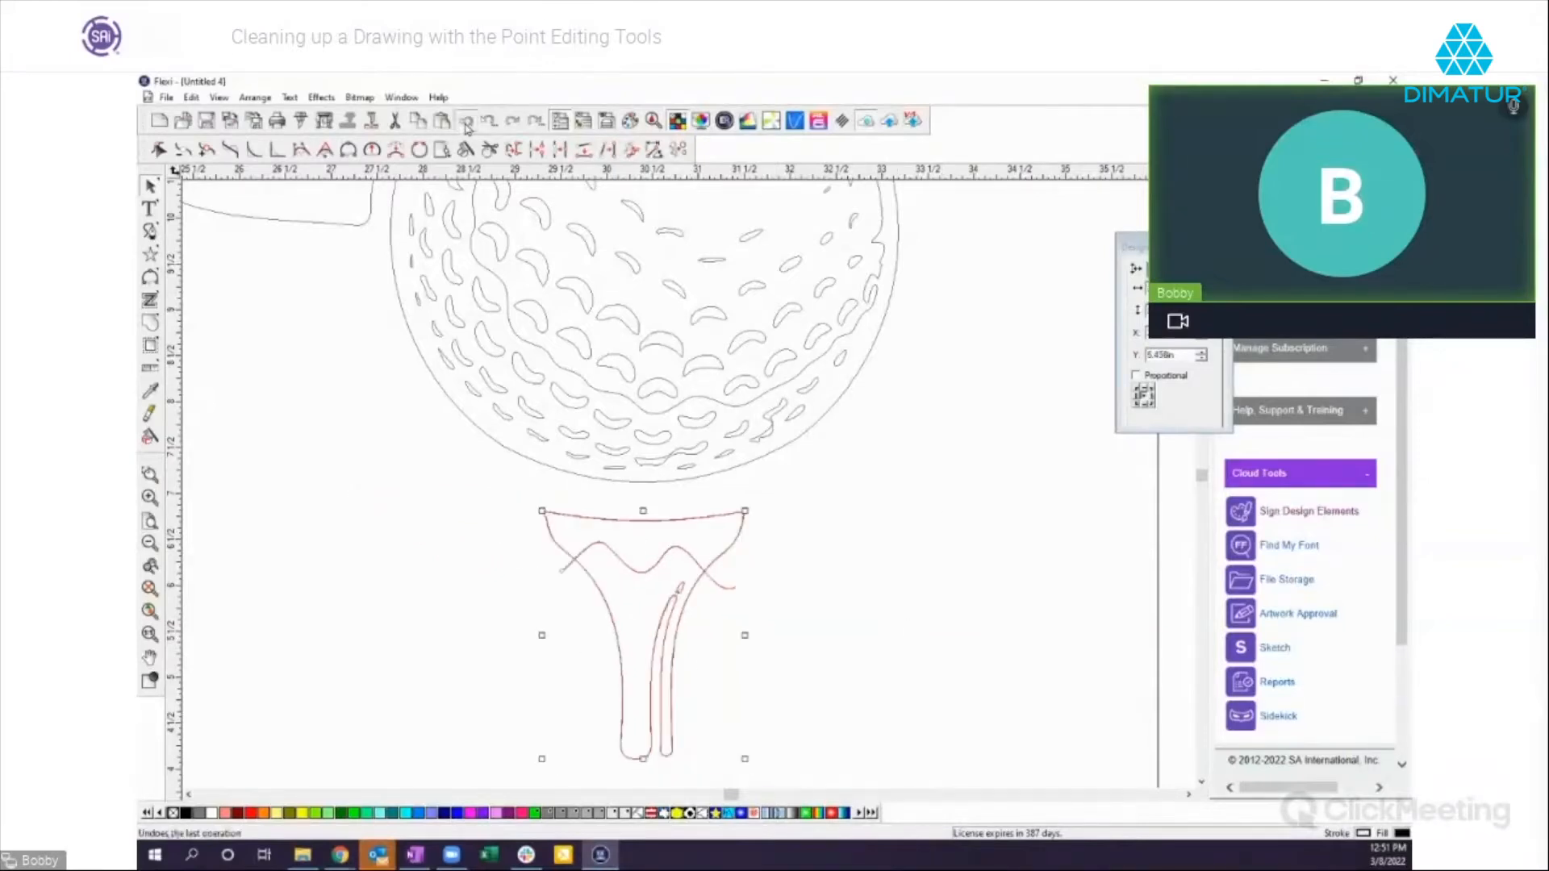
left_click(466, 124)
left_click_drag(363, 540, 512, 622)
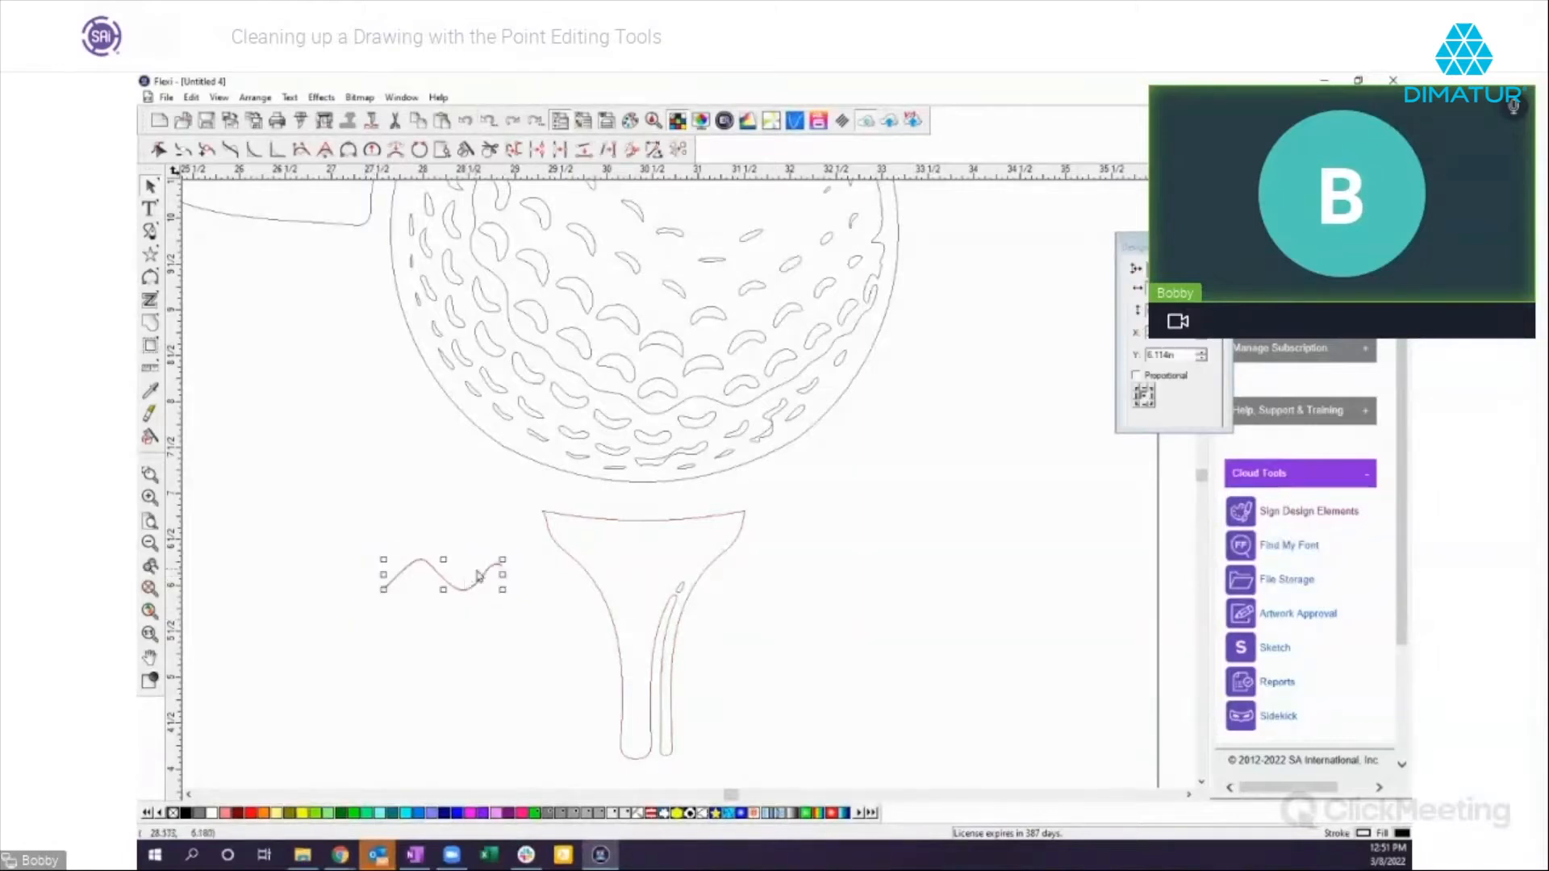
key("Delete")
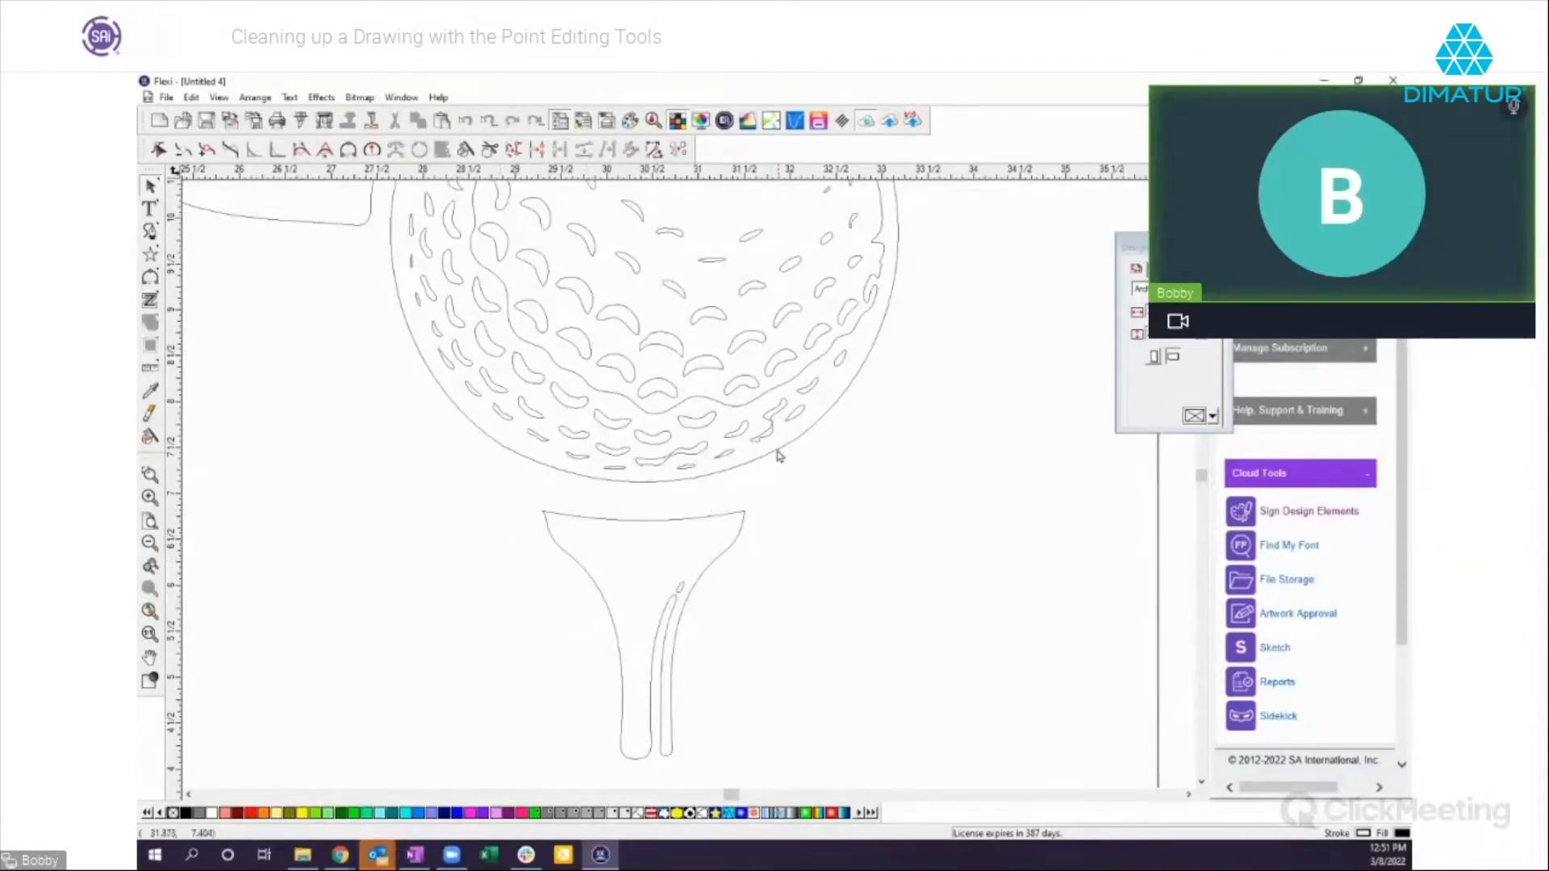
Step: Cut the tee outline with a straight horizontal cut across both sides just below its flared rim
left_click(489, 149)
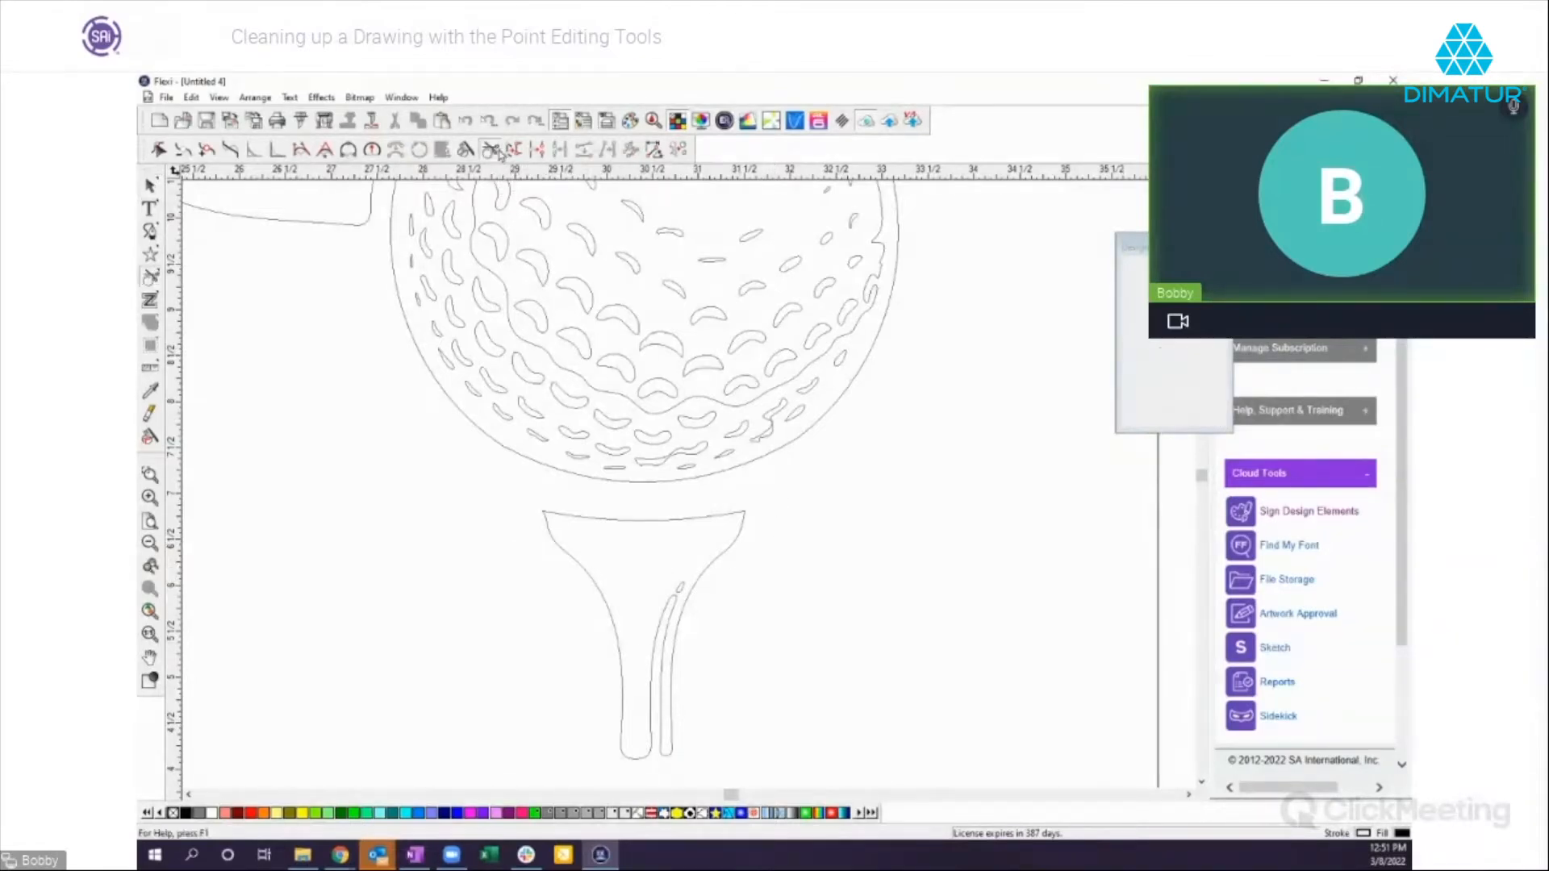
left_click_drag(505, 549, 774, 552)
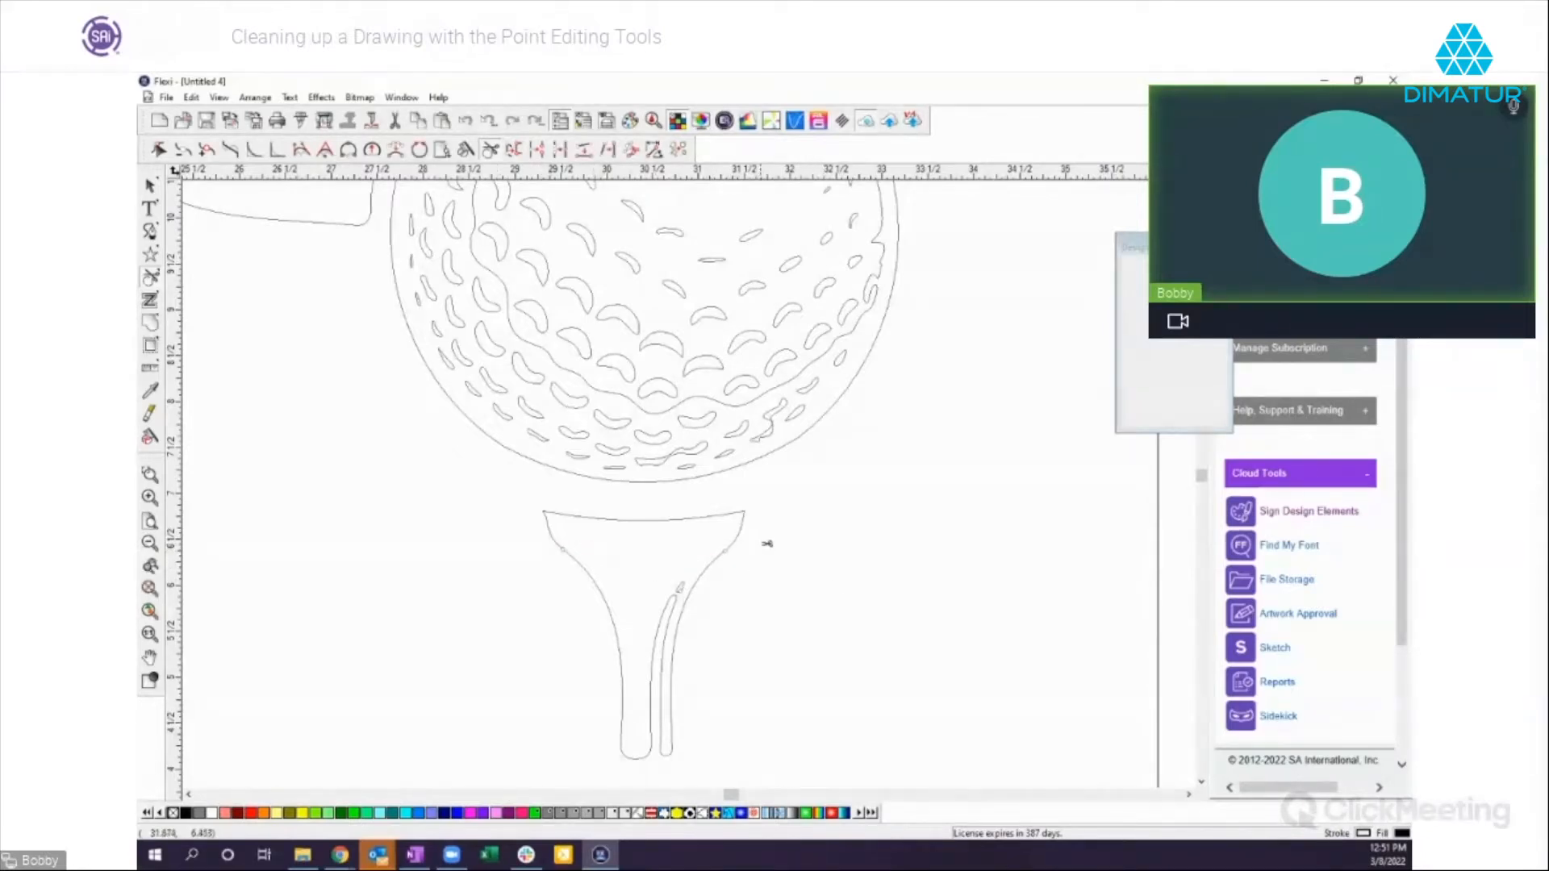
left_click(150, 185)
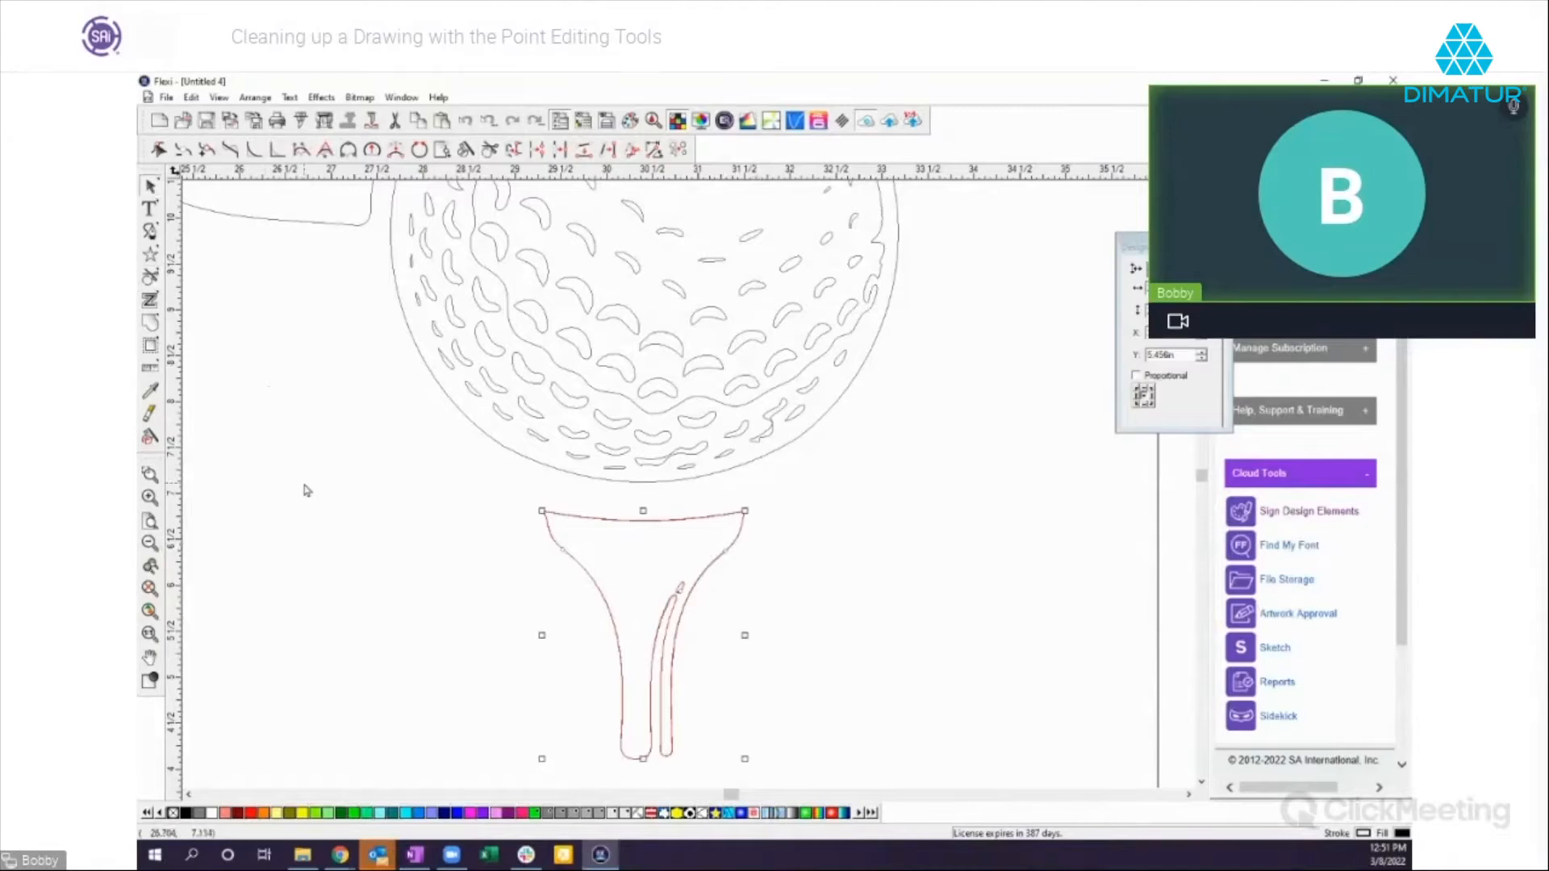
Step: Move the cut-off rim about 0.2 in up from the tee's stem and delete it
left_click(534, 511)
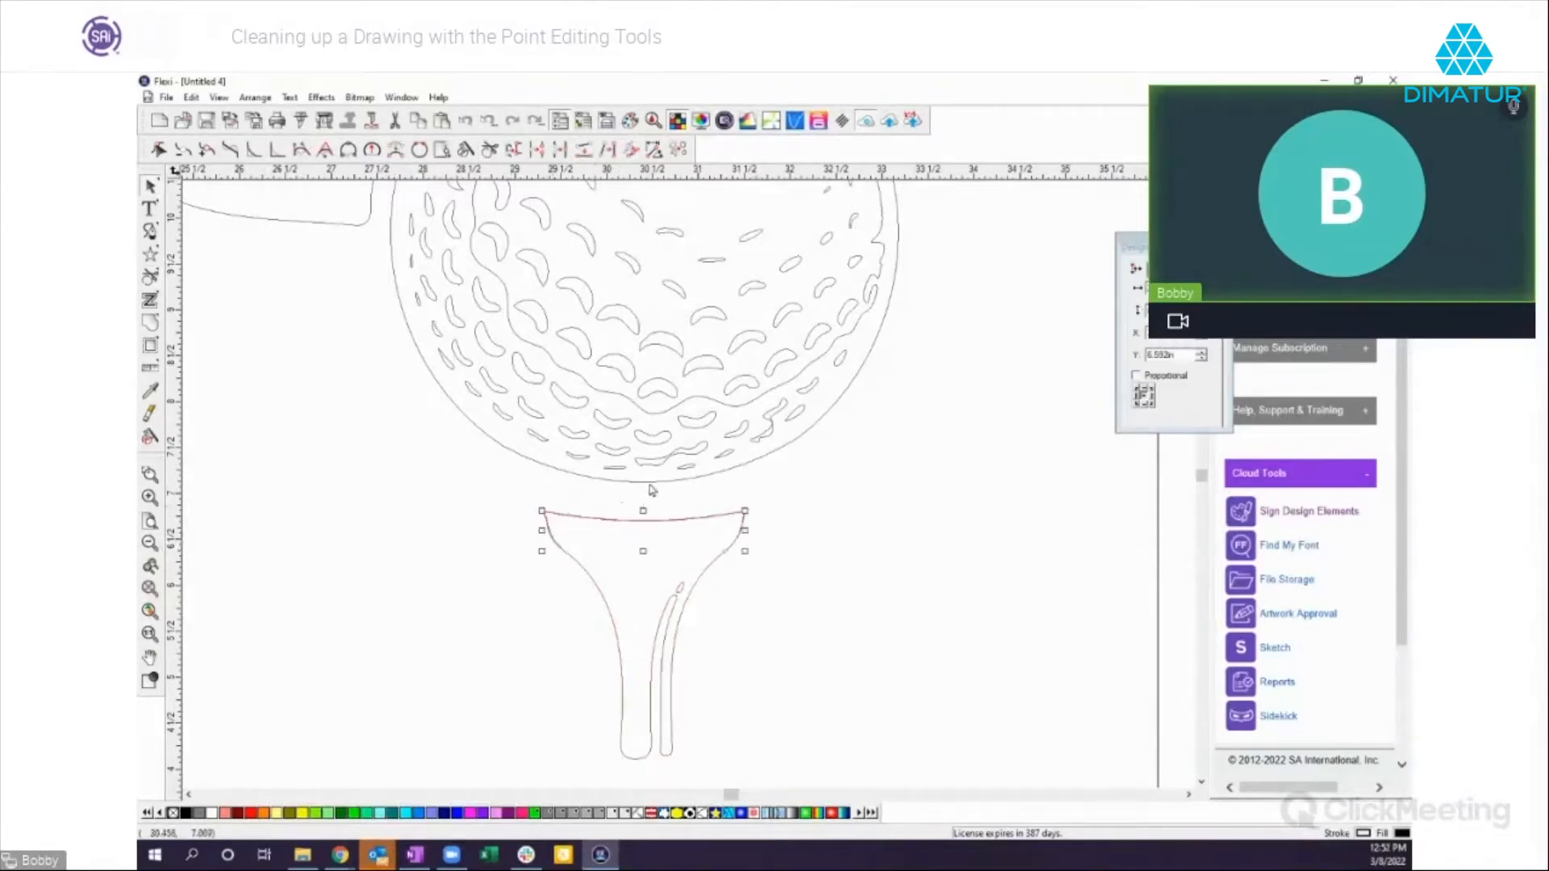
left_click_drag(673, 516, 675, 496)
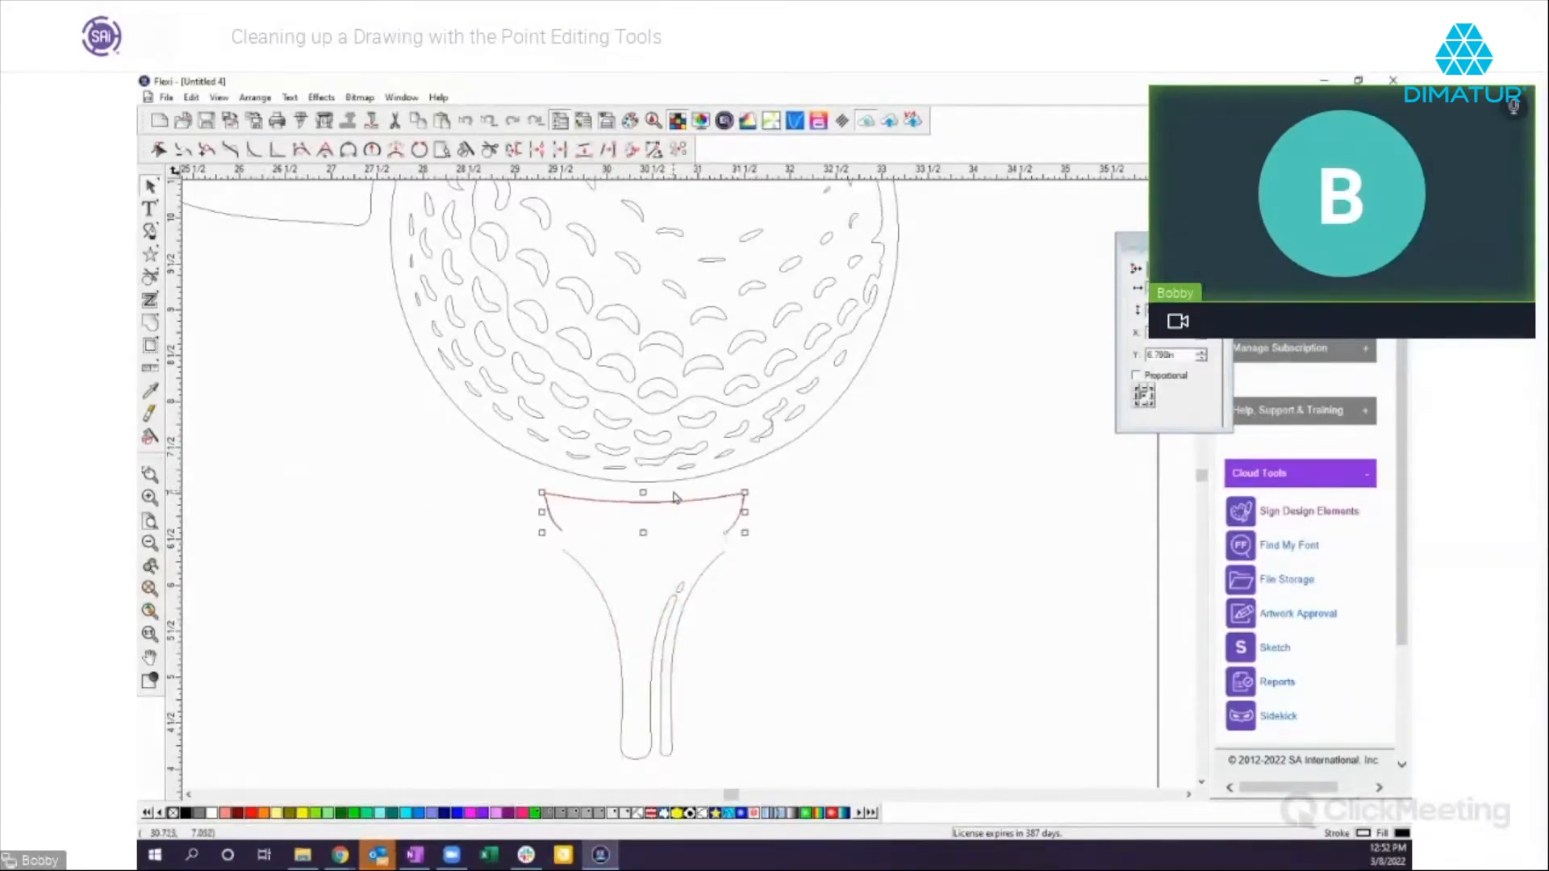
left_click(861, 539)
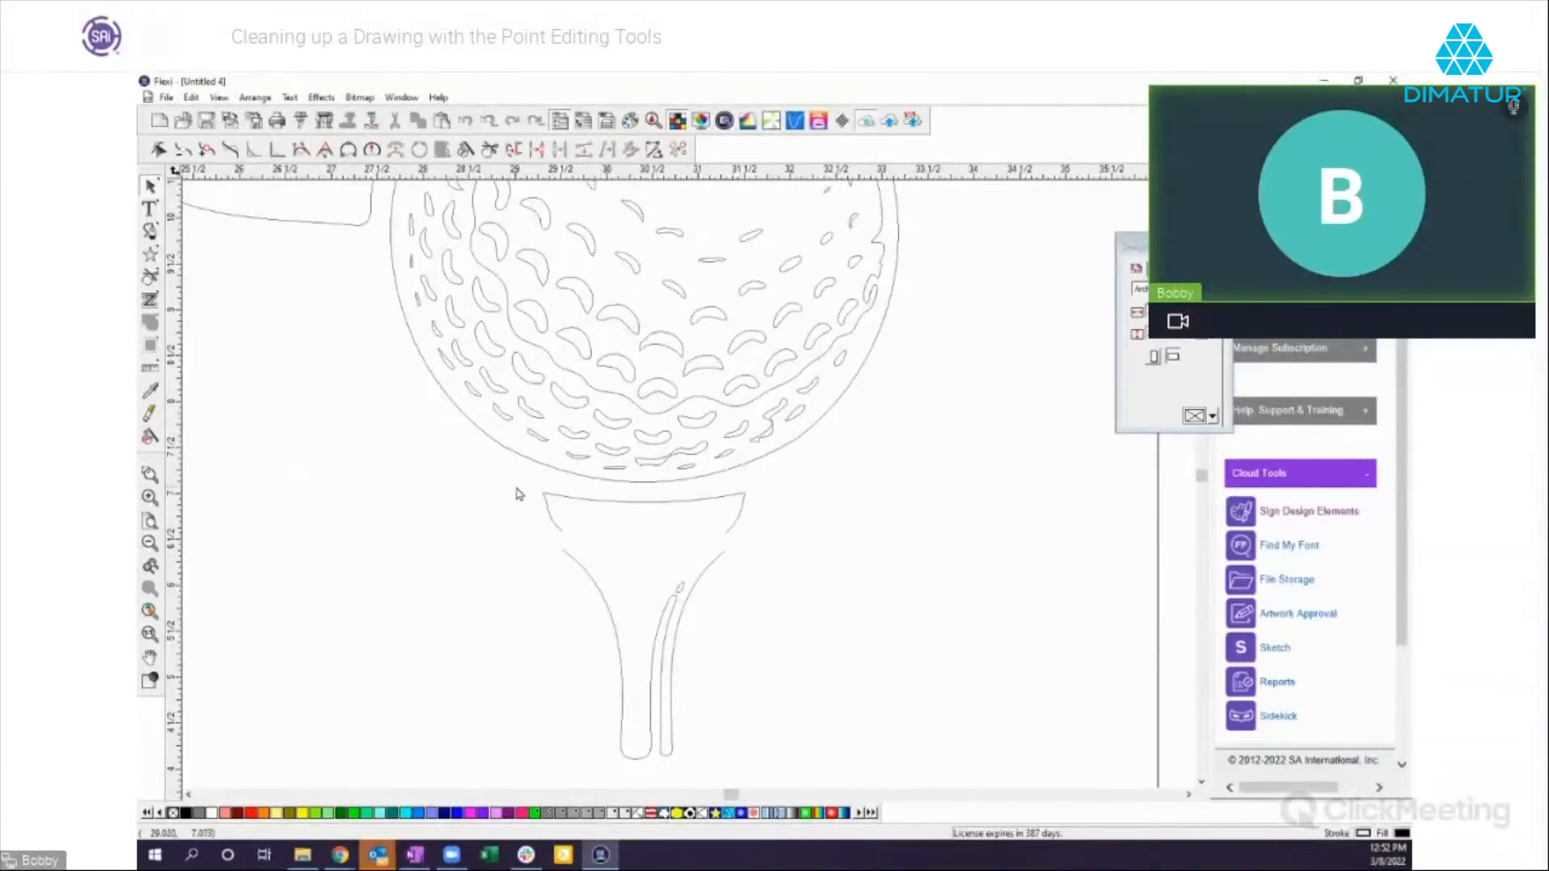
left_click_drag(522, 487, 570, 501)
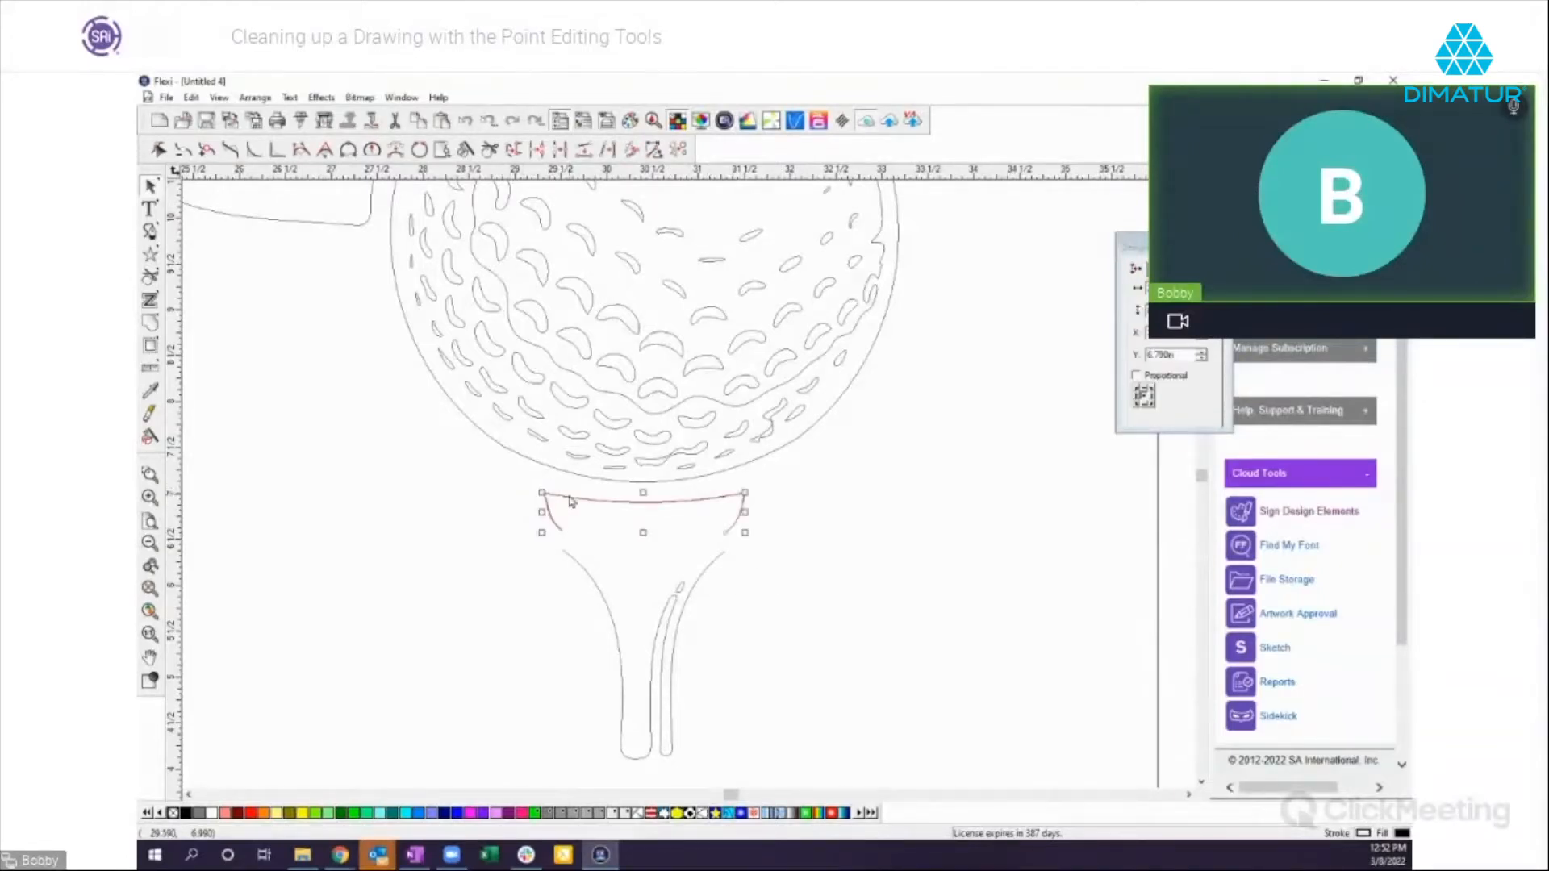
key("Delete")
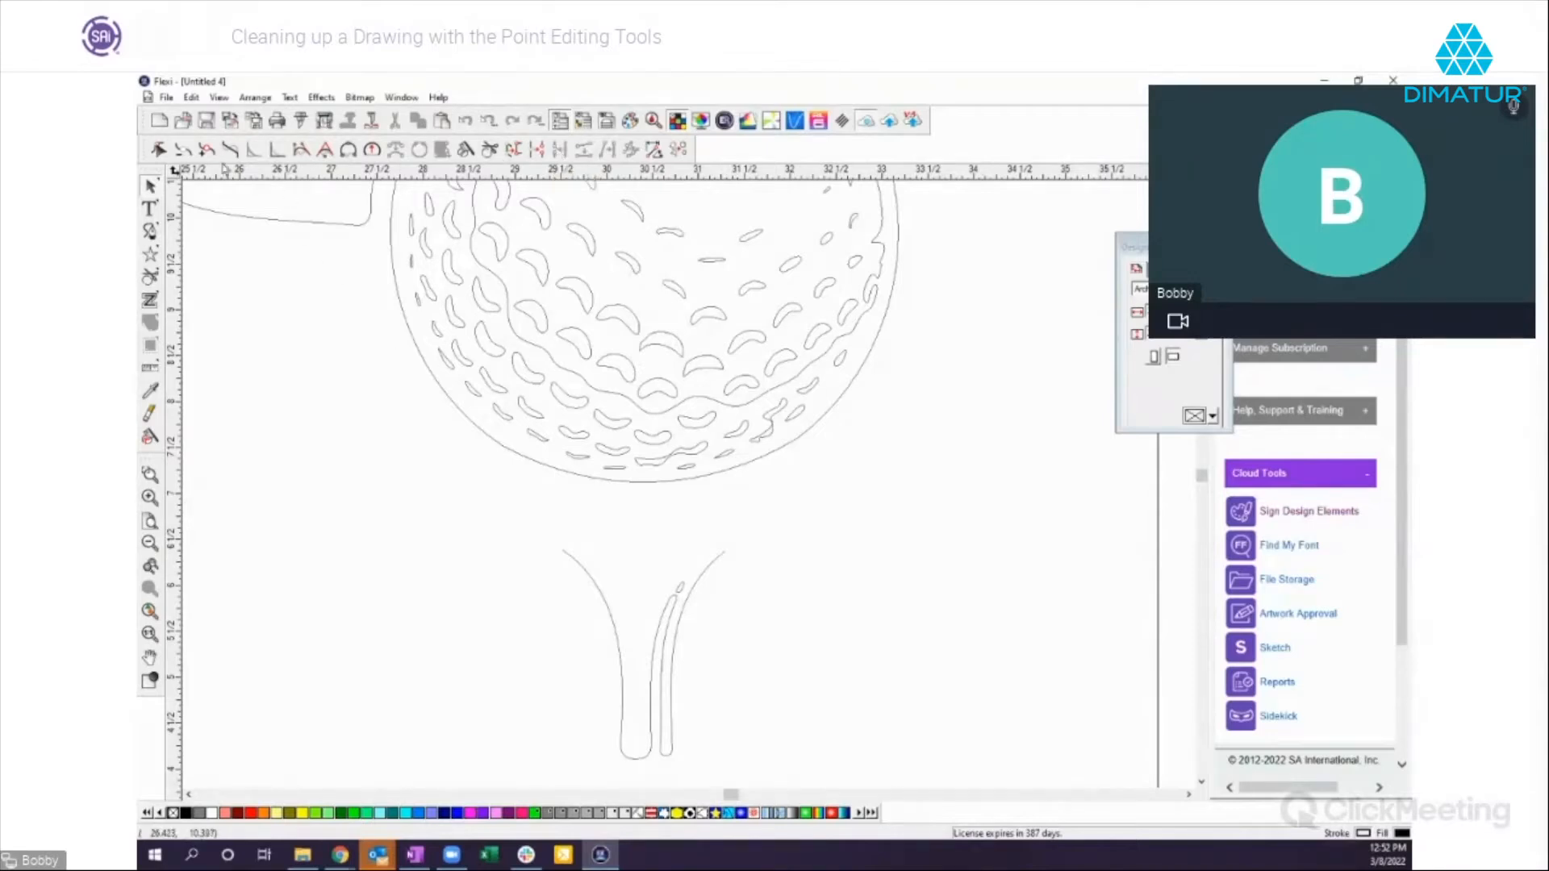
Step: Join the two open upper endpoints of the tee outline
left_click(159, 149)
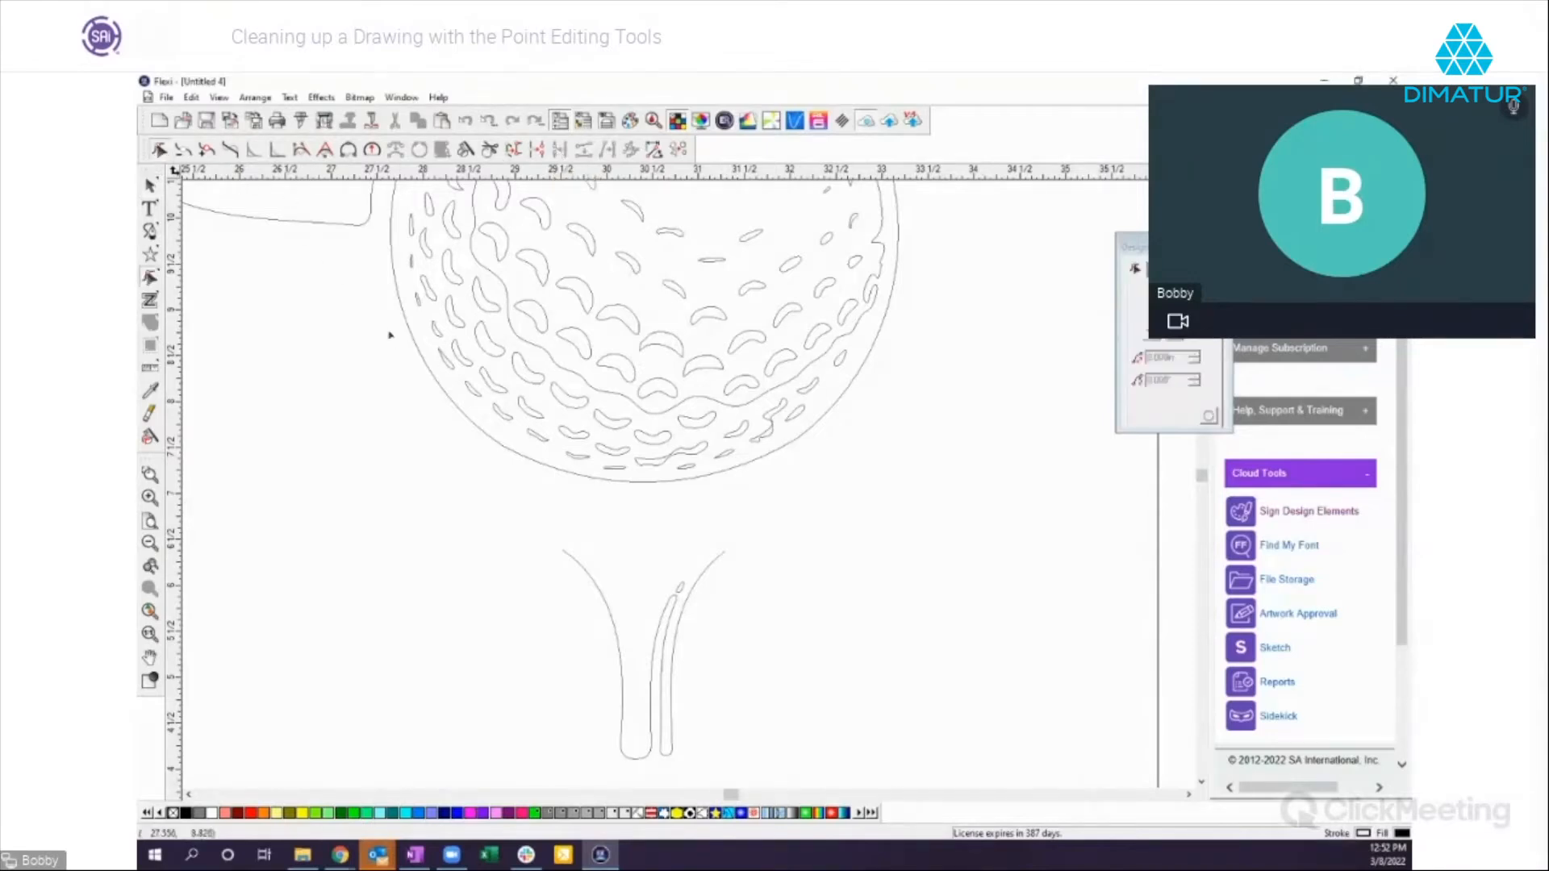
left_click(563, 552)
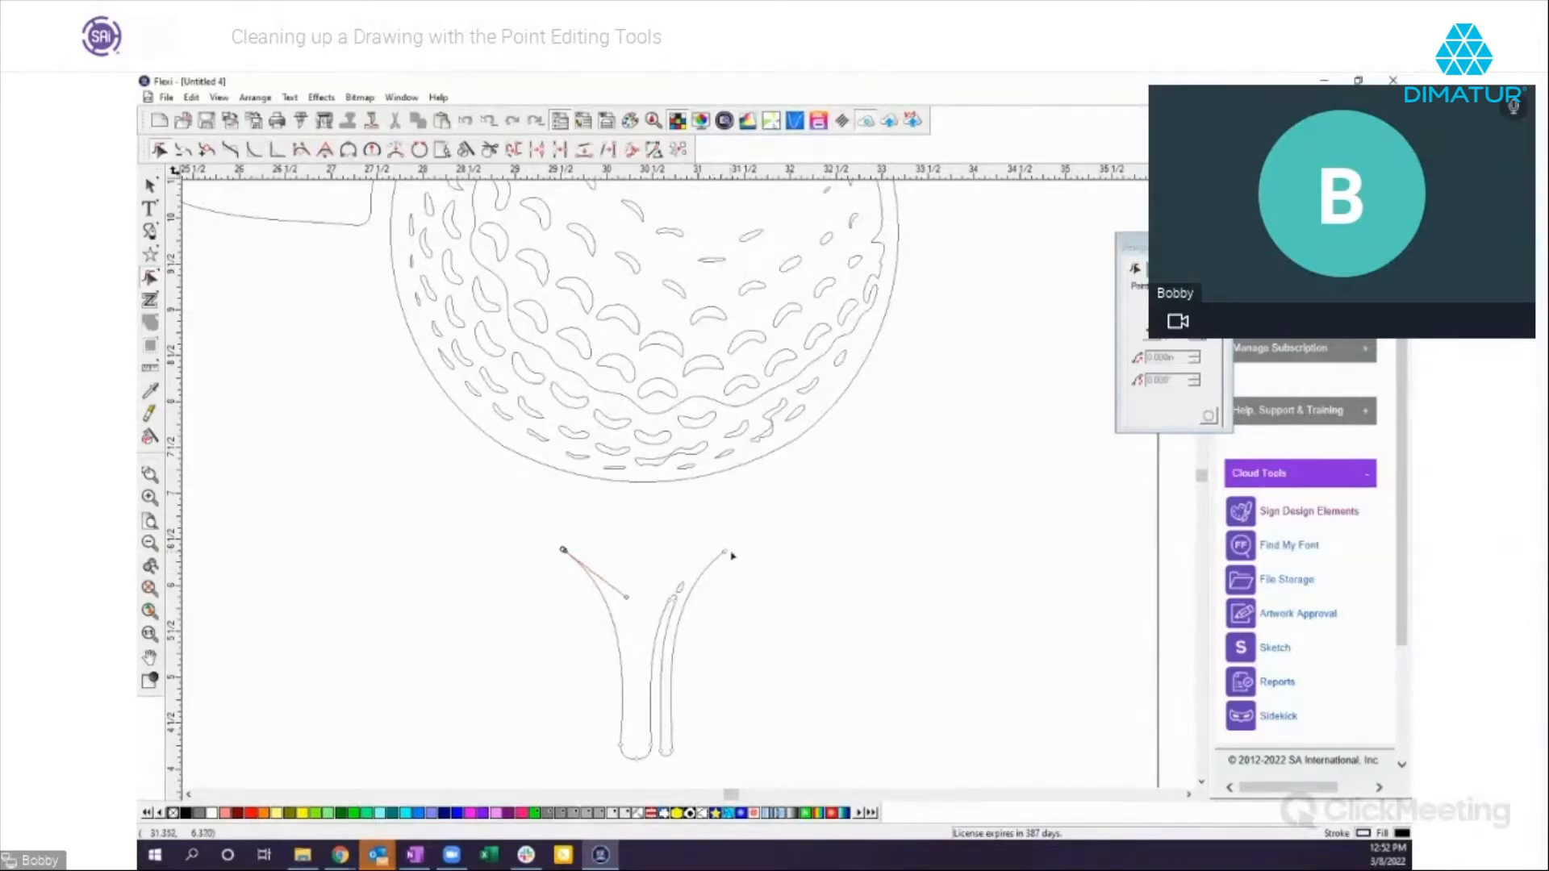
left_click(150, 475)
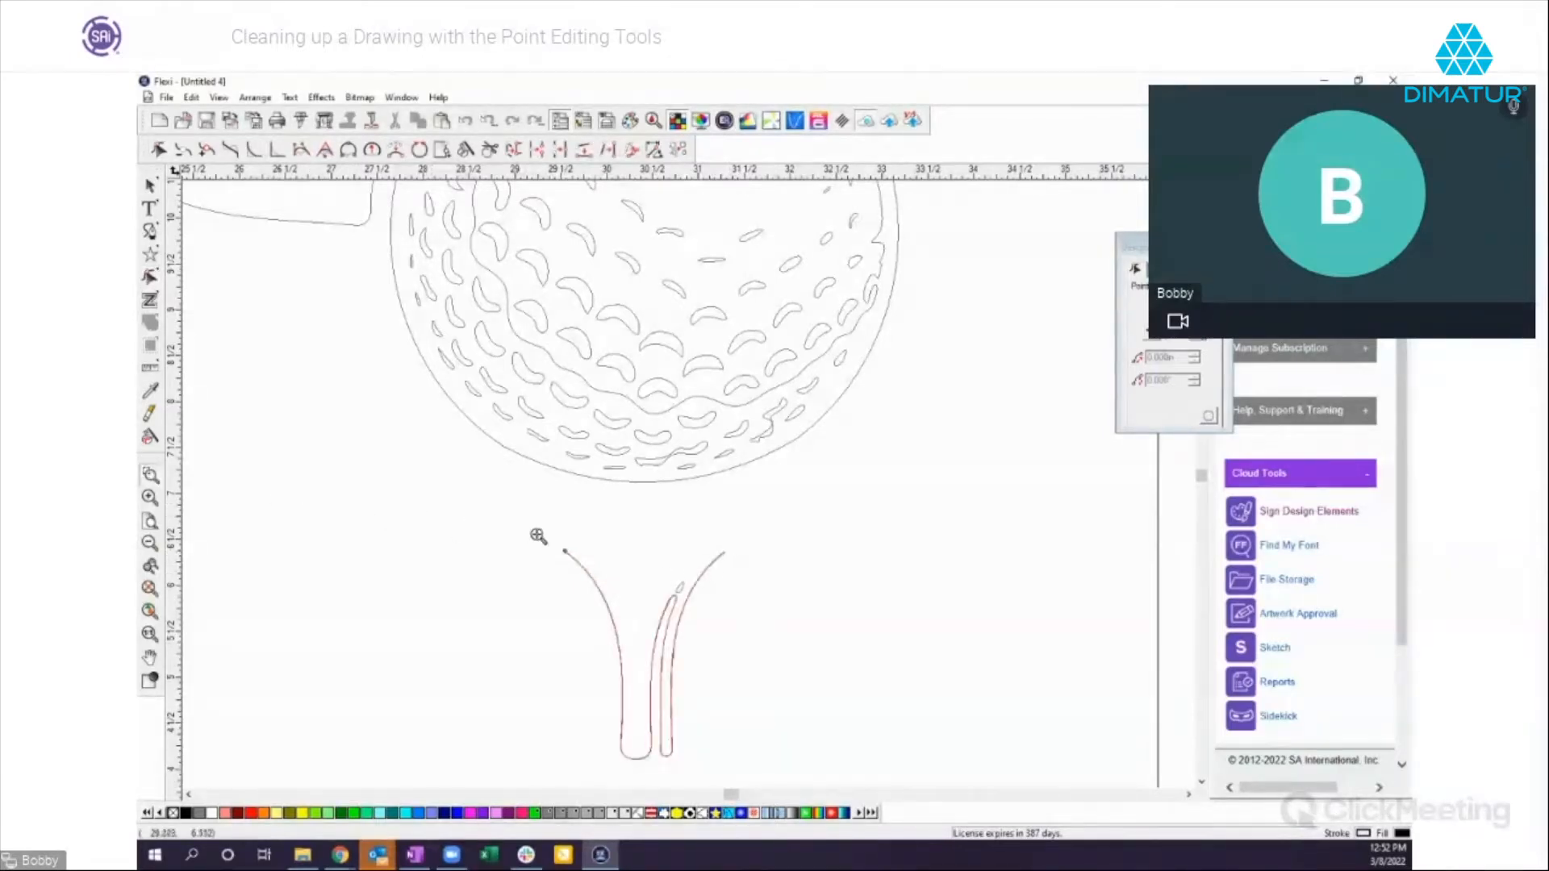
left_click(158, 150)
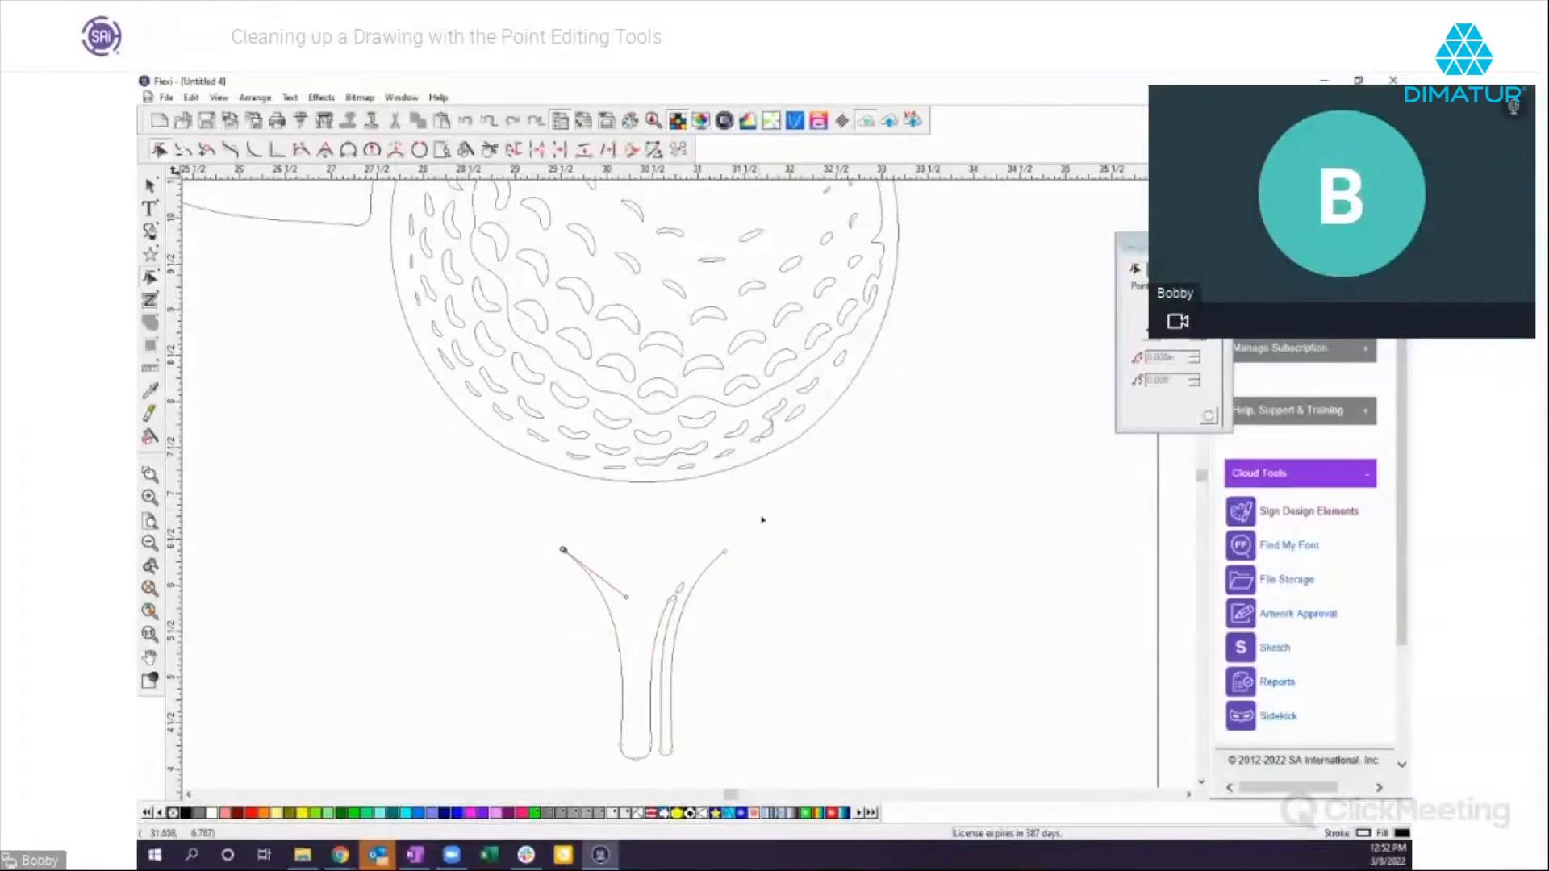
left_click(726, 550, "shift")
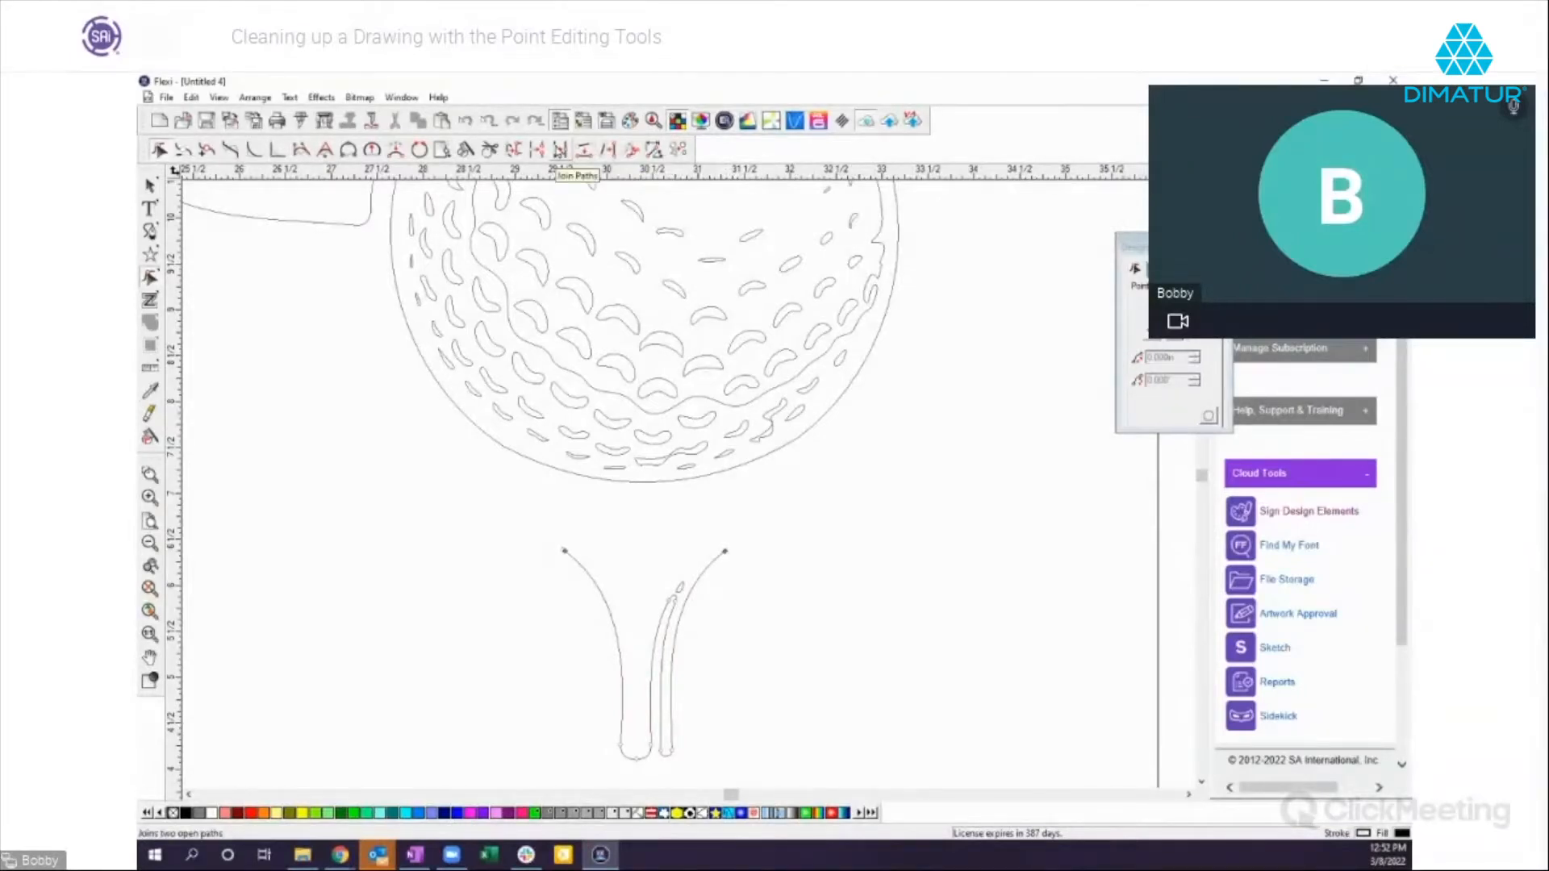
left_click(560, 150)
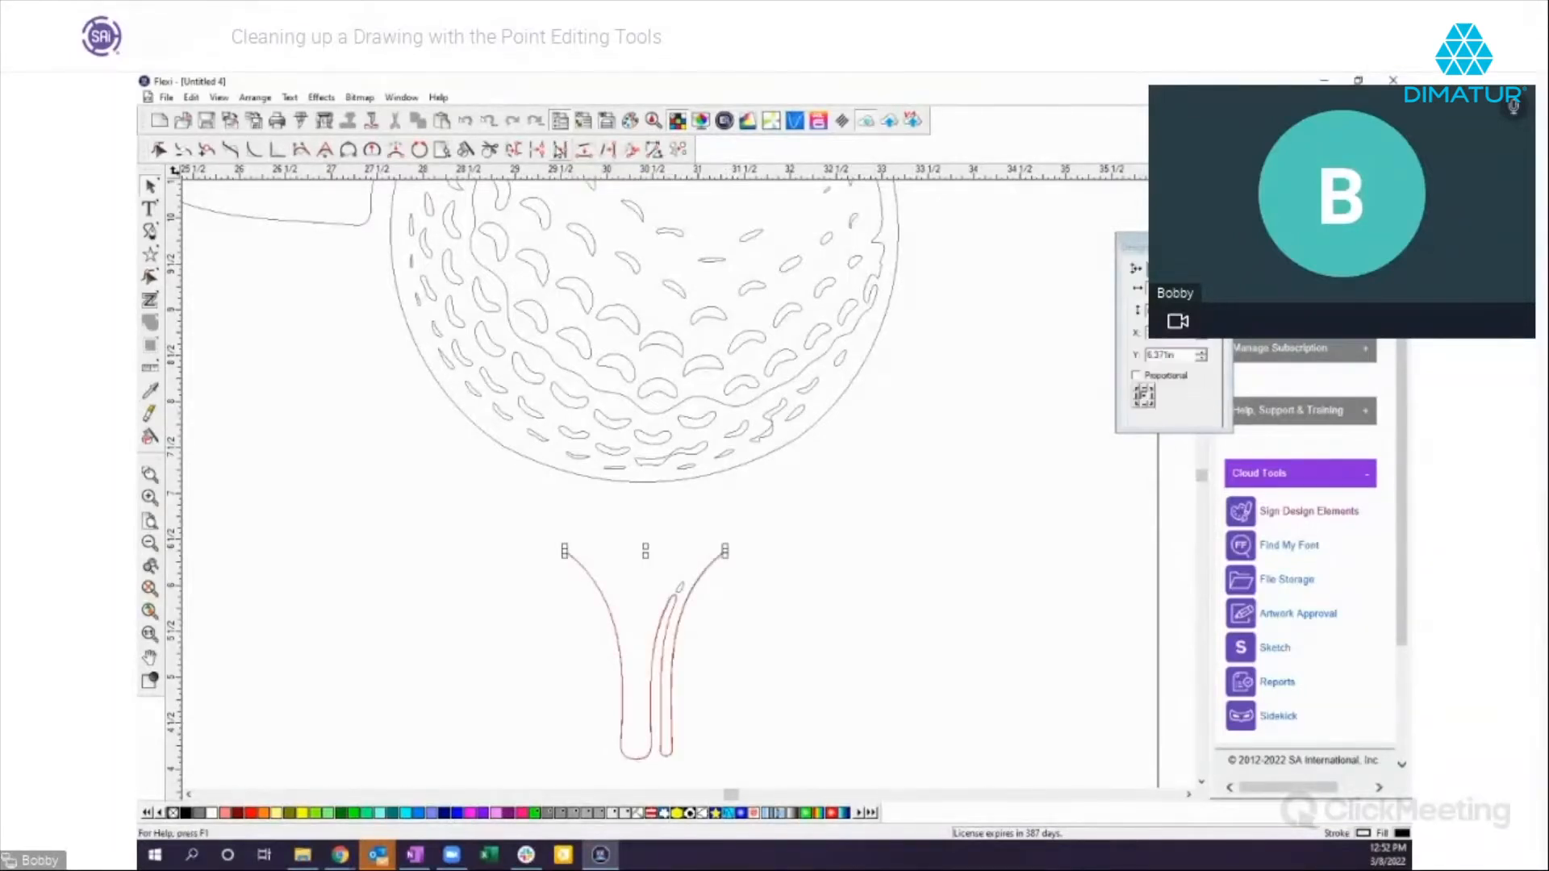
left_click(843, 520)
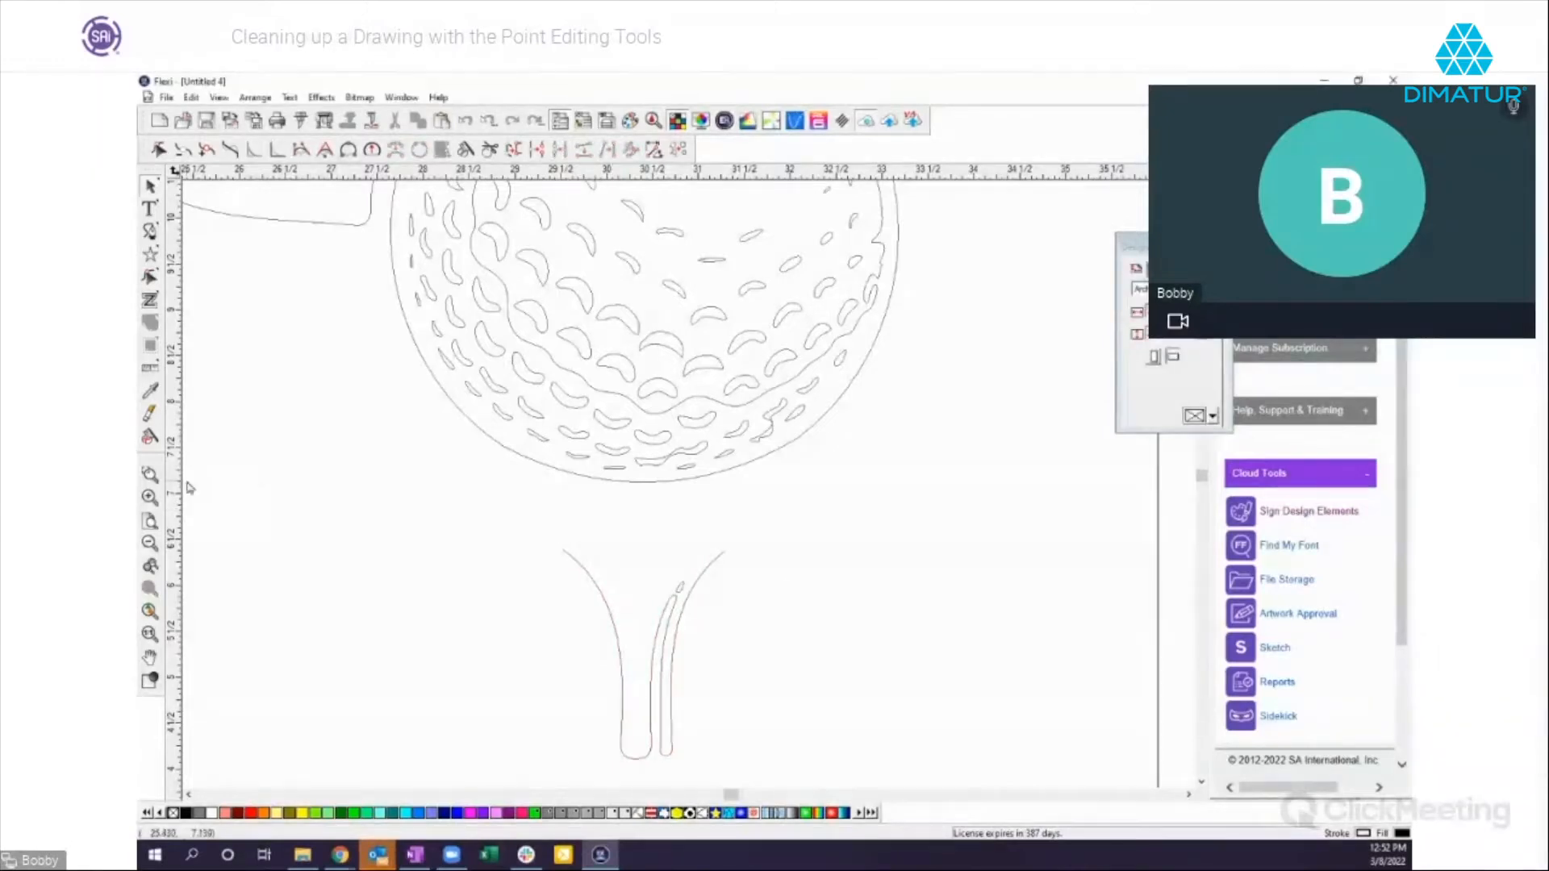
Step: Close the tee's open top with a straight line by joining its left and right upper endpoints
left_click_drag(534, 537, 746, 571)
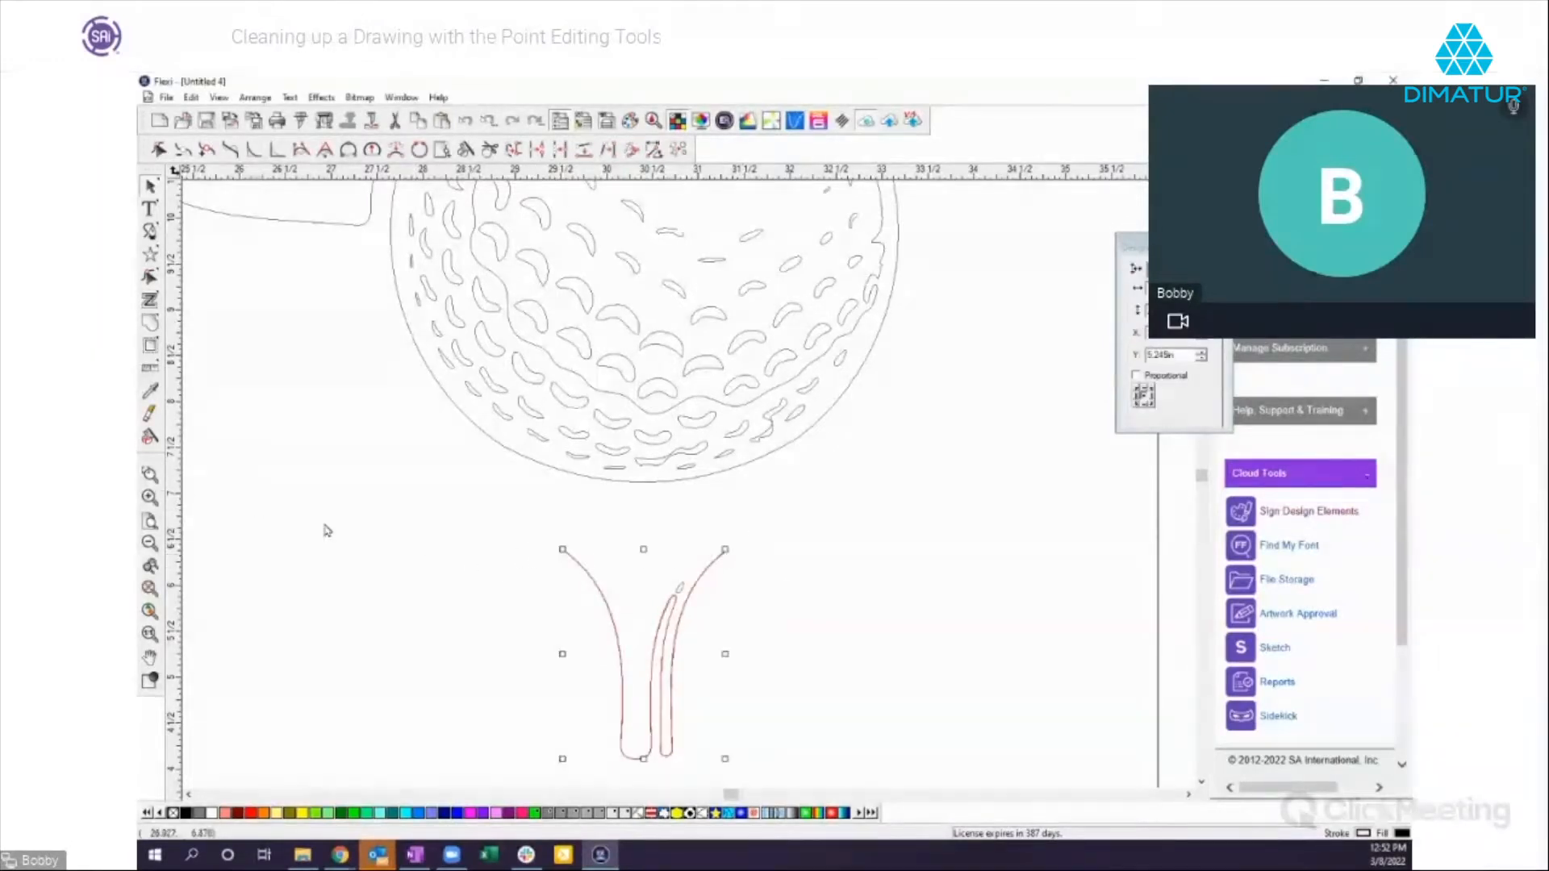
left_click(158, 149)
left_click(149, 496)
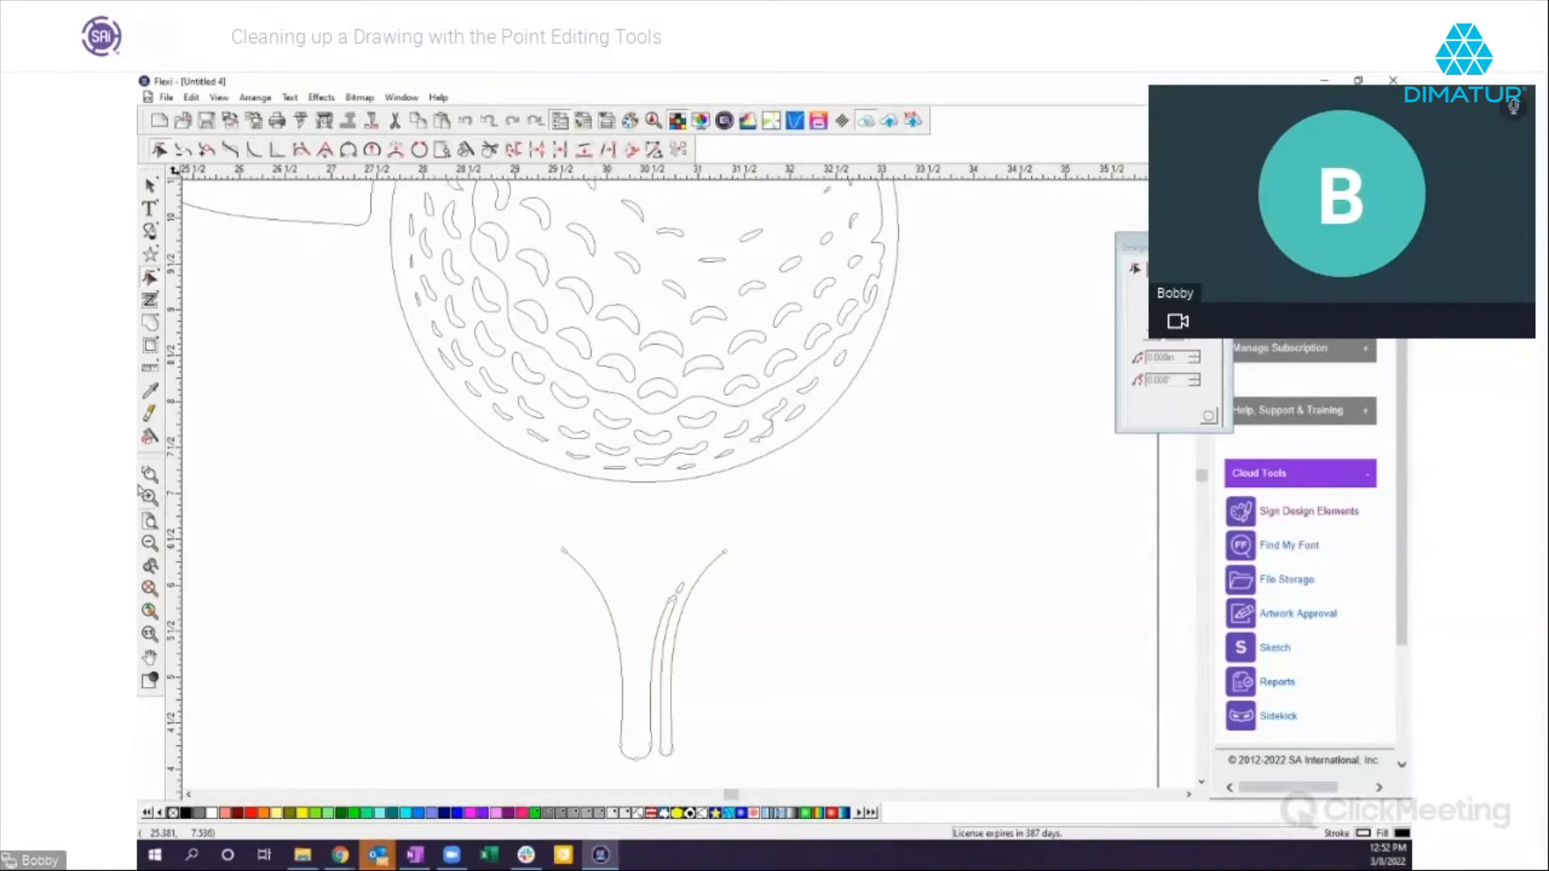
left_click_drag(546, 538, 621, 579)
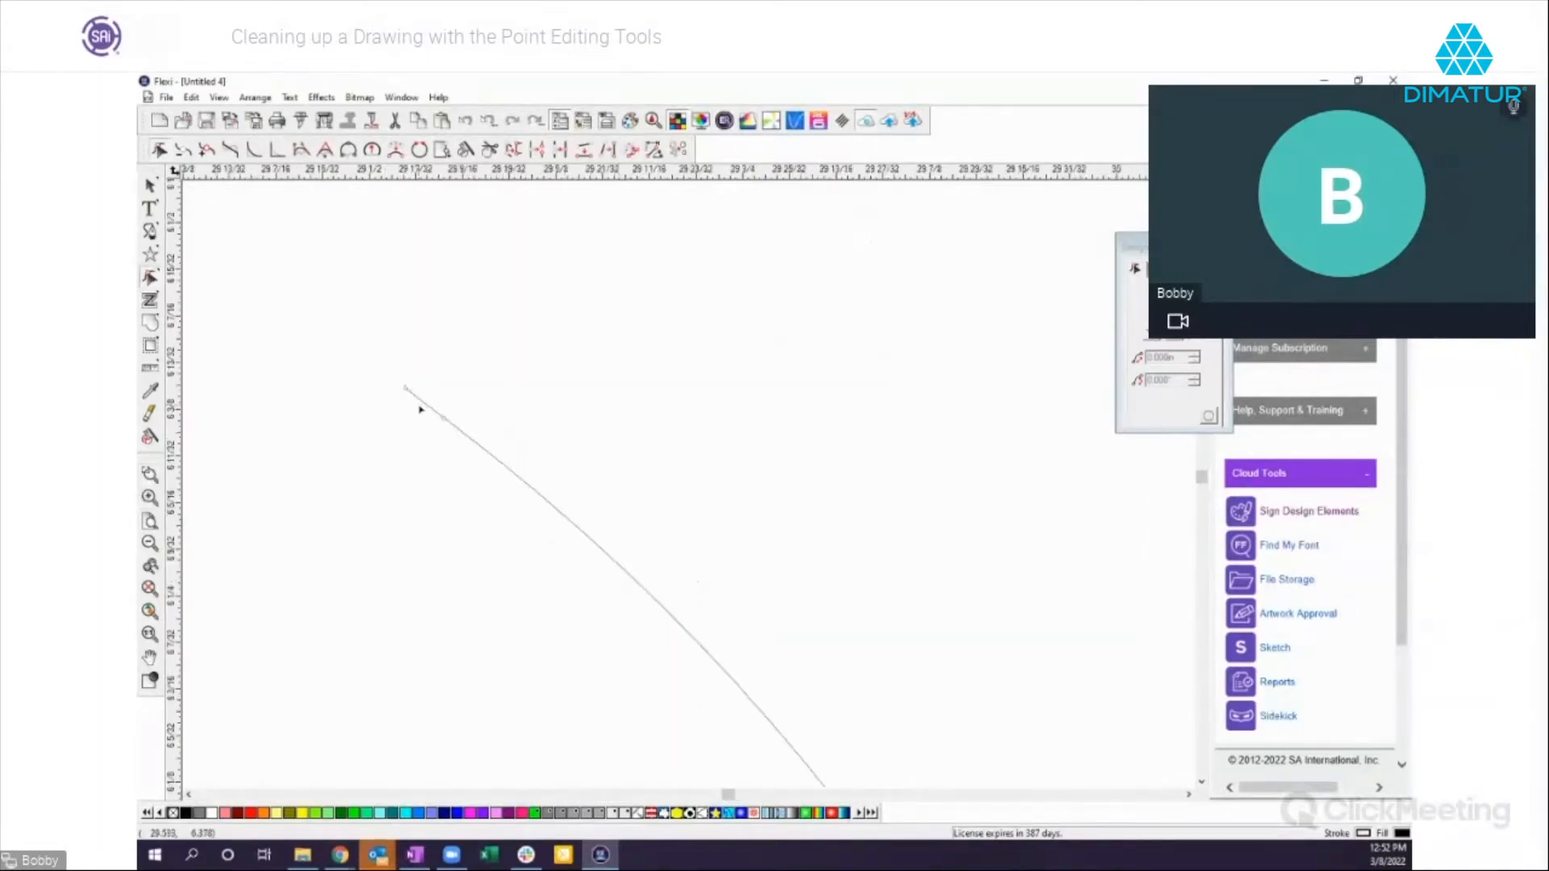
left_click(404, 388)
left_click(1187, 795)
left_click_drag(1189, 797, 1187, 796)
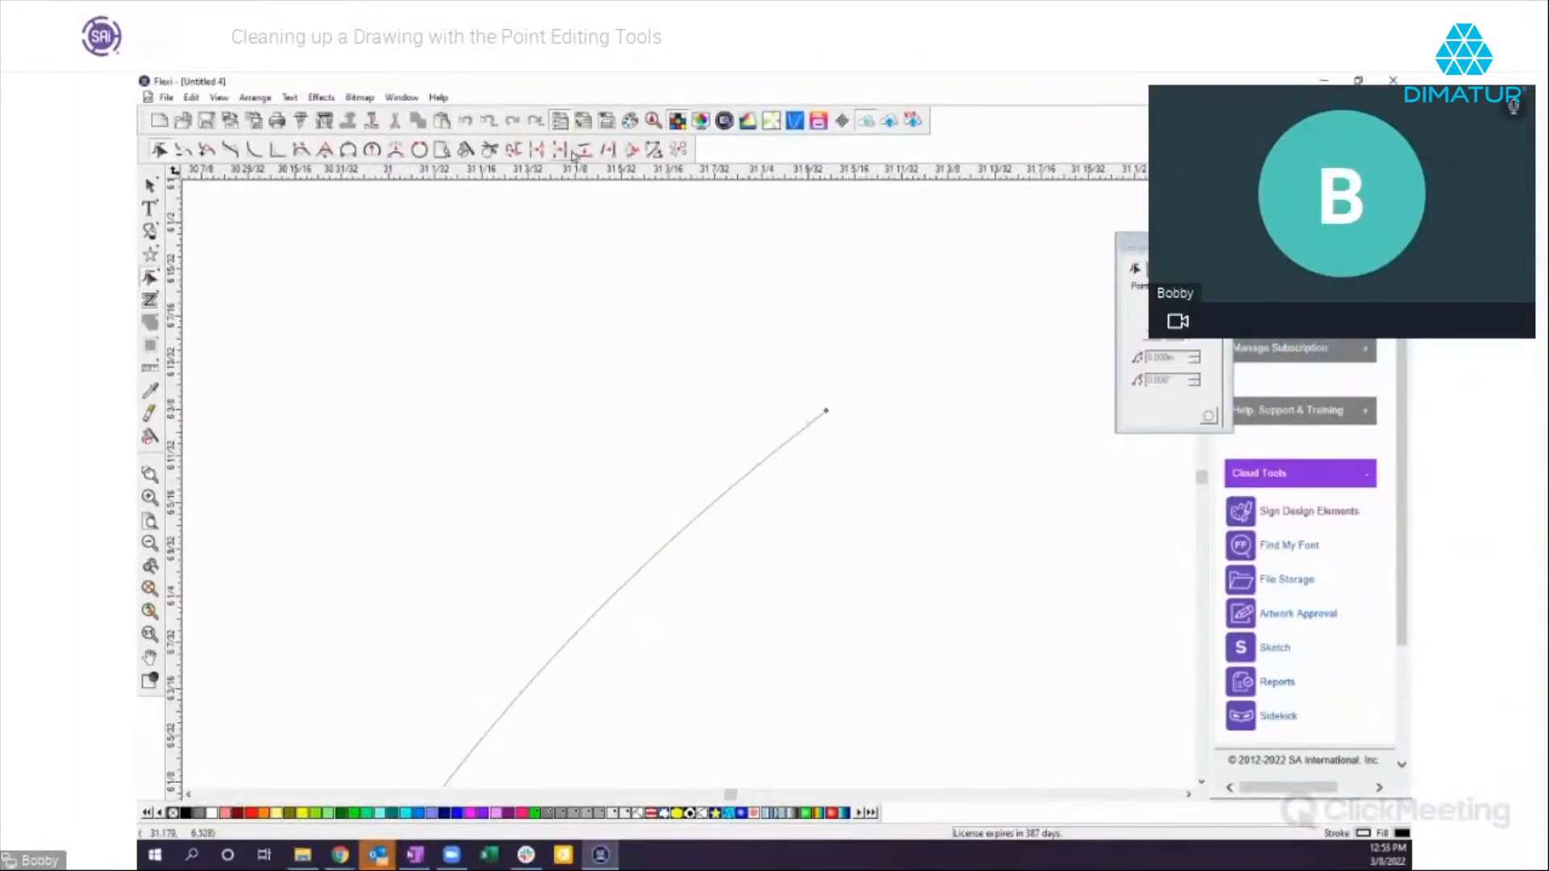
Step: Examine the straight top edge of the tee and compare the edited outline with the original filled golf artwork
left_click(149, 542)
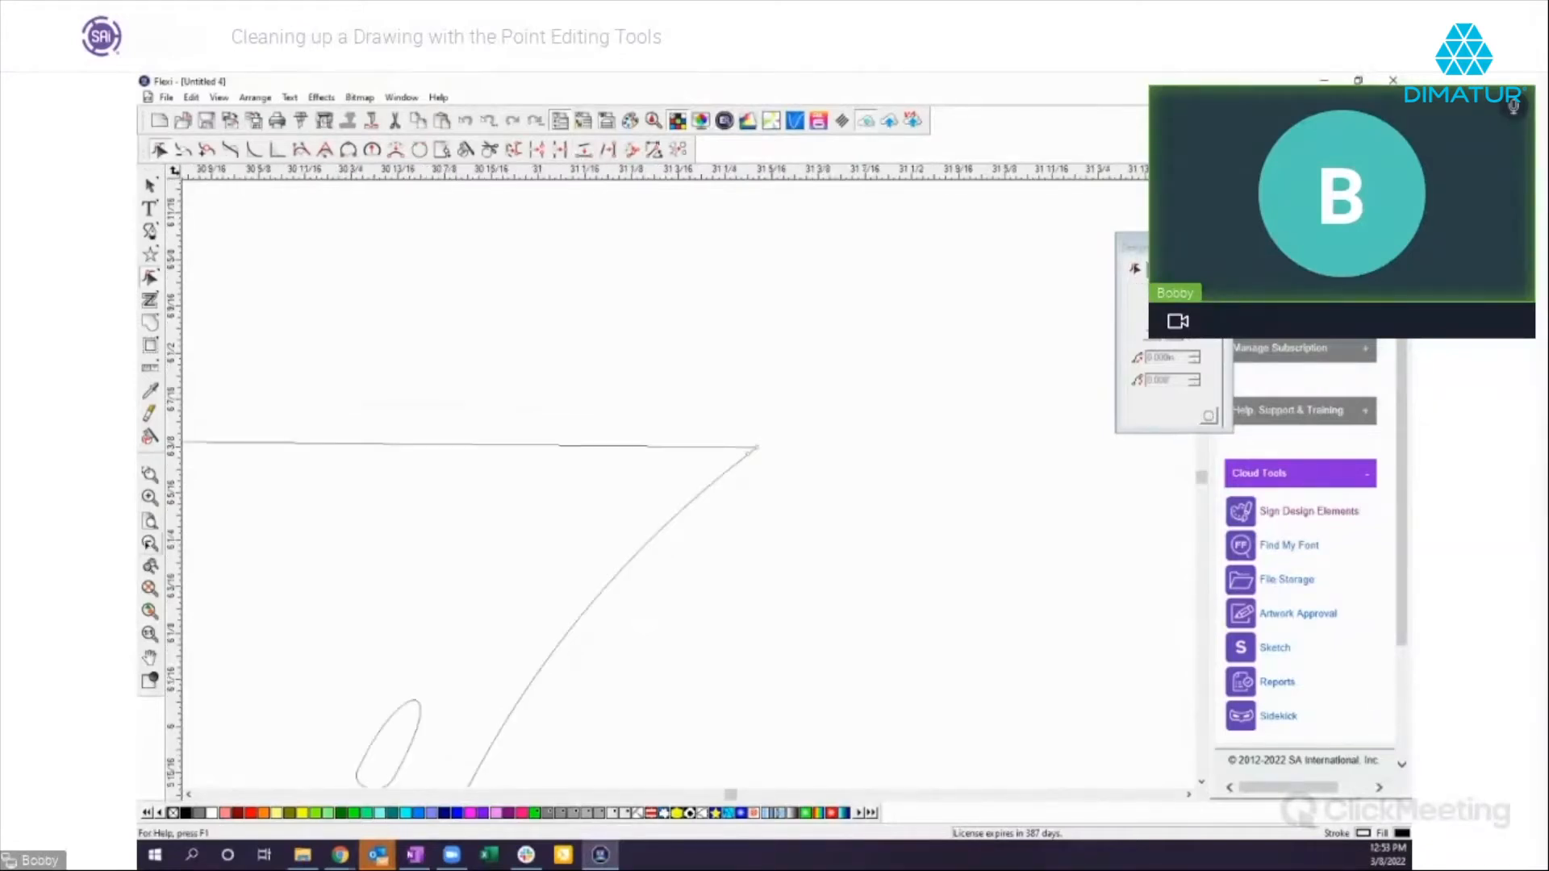
left_click(188, 795)
left_click(188, 795)
left_click(188, 795)
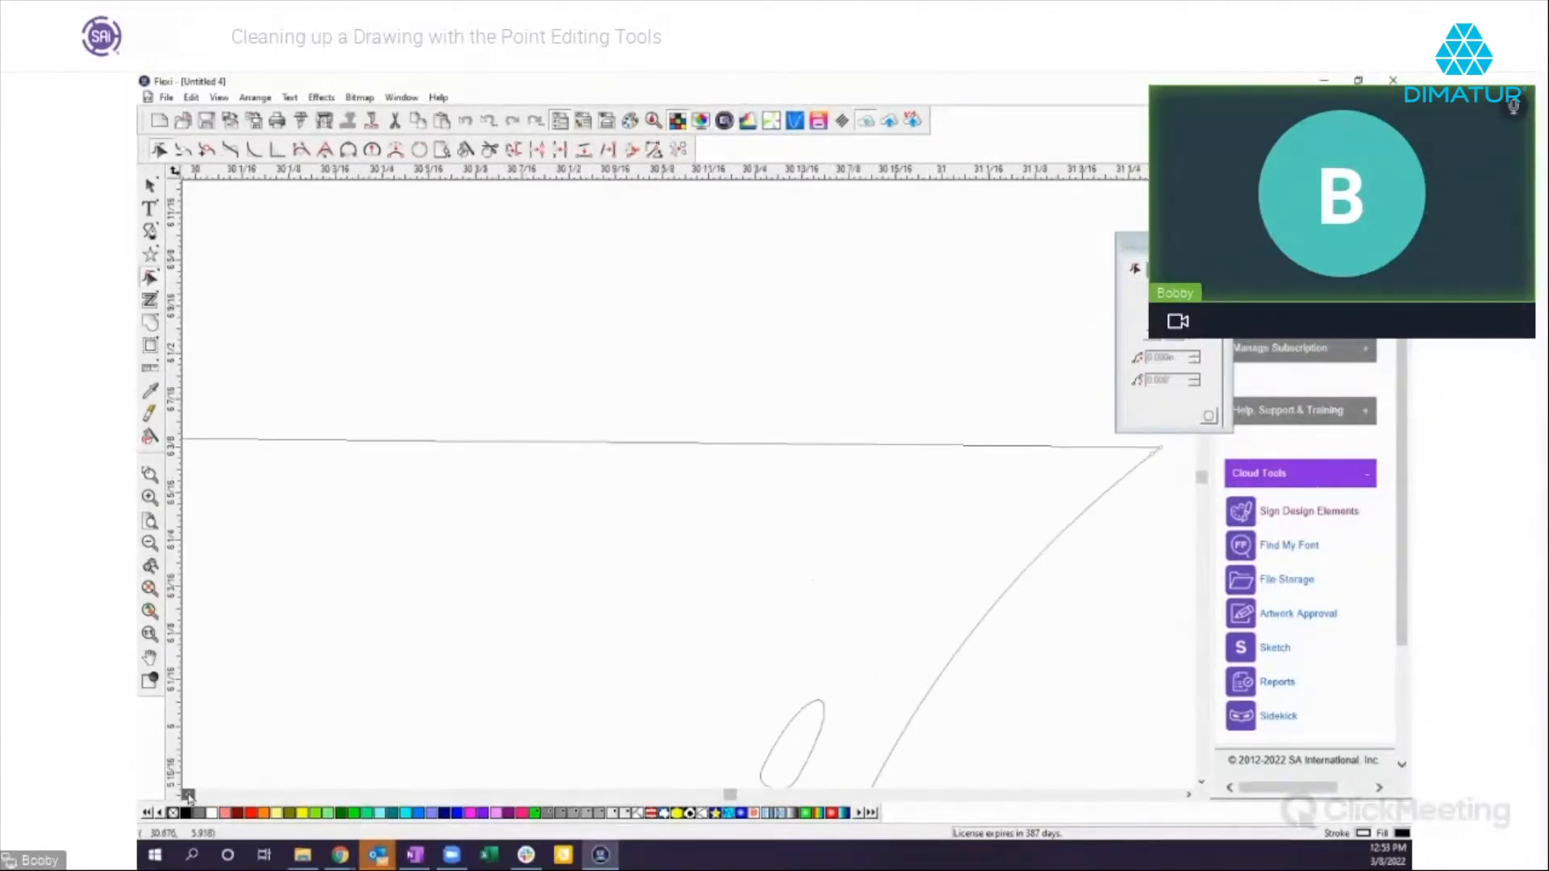
left_click(149, 542)
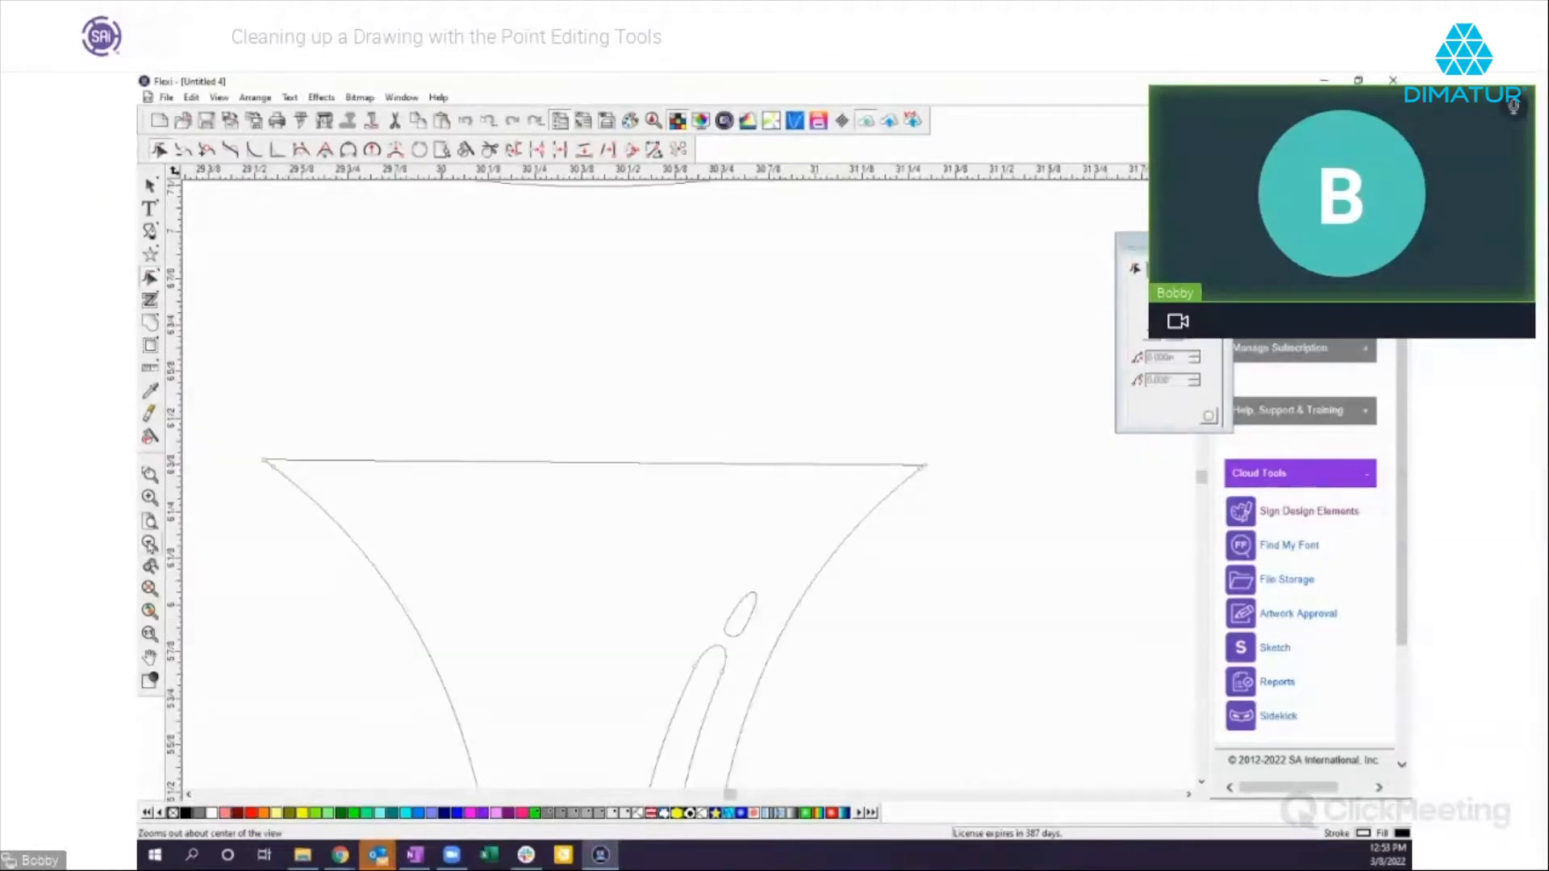
left_click(149, 542)
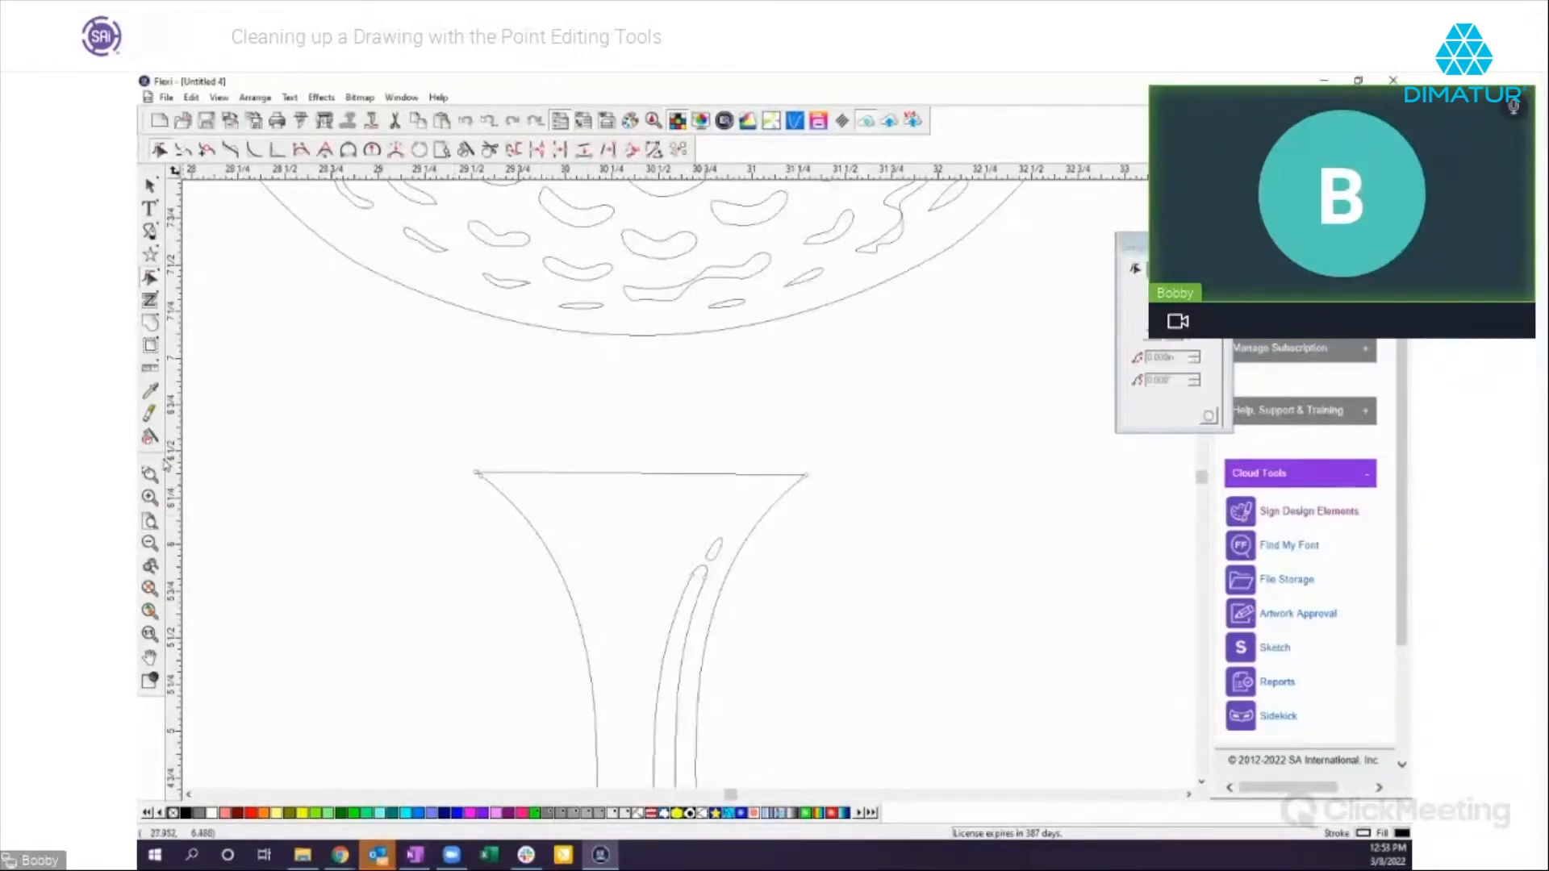
left_click(150, 543)
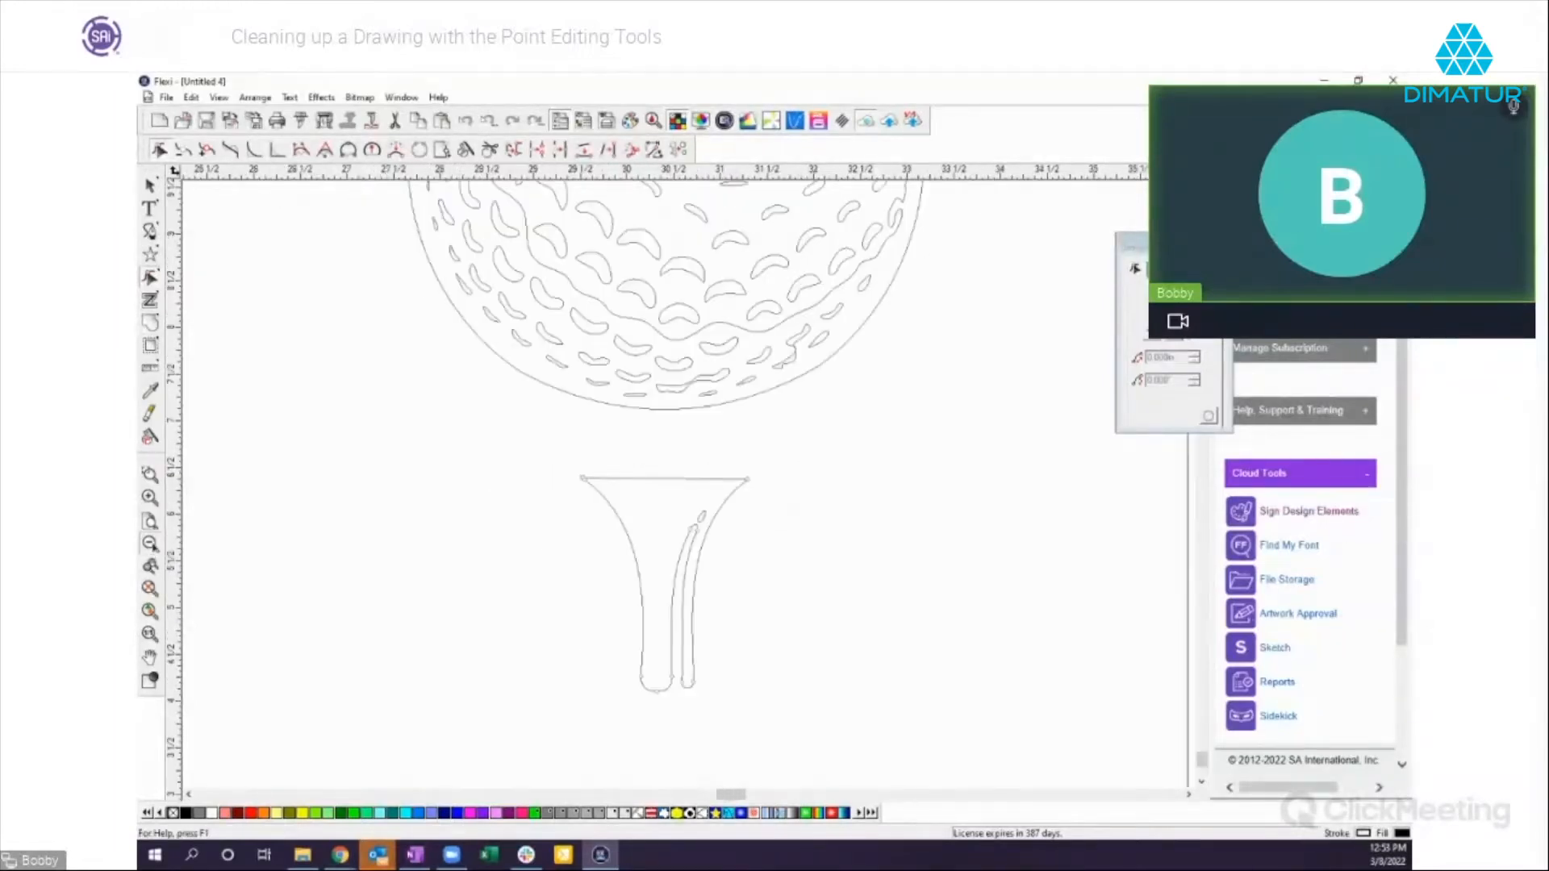
left_click(150, 543)
left_click(150, 543)
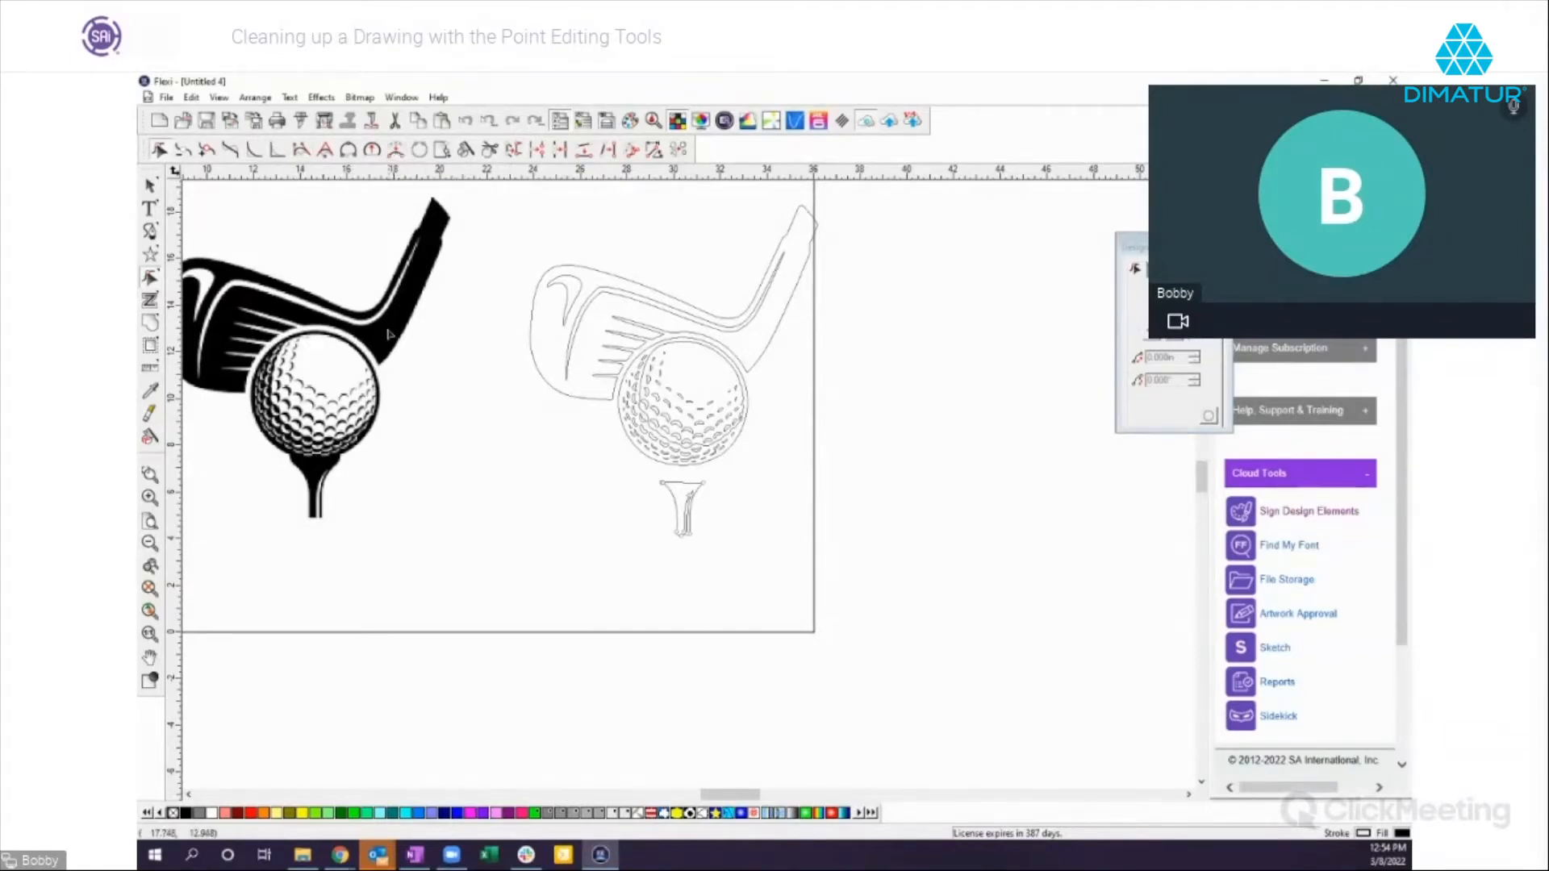
Step: Delete the edited golf outline and the original filled golf artwork so that the page is empty
left_click(149, 542)
left_click(150, 542)
left_click_drag(492, 360, 826, 498)
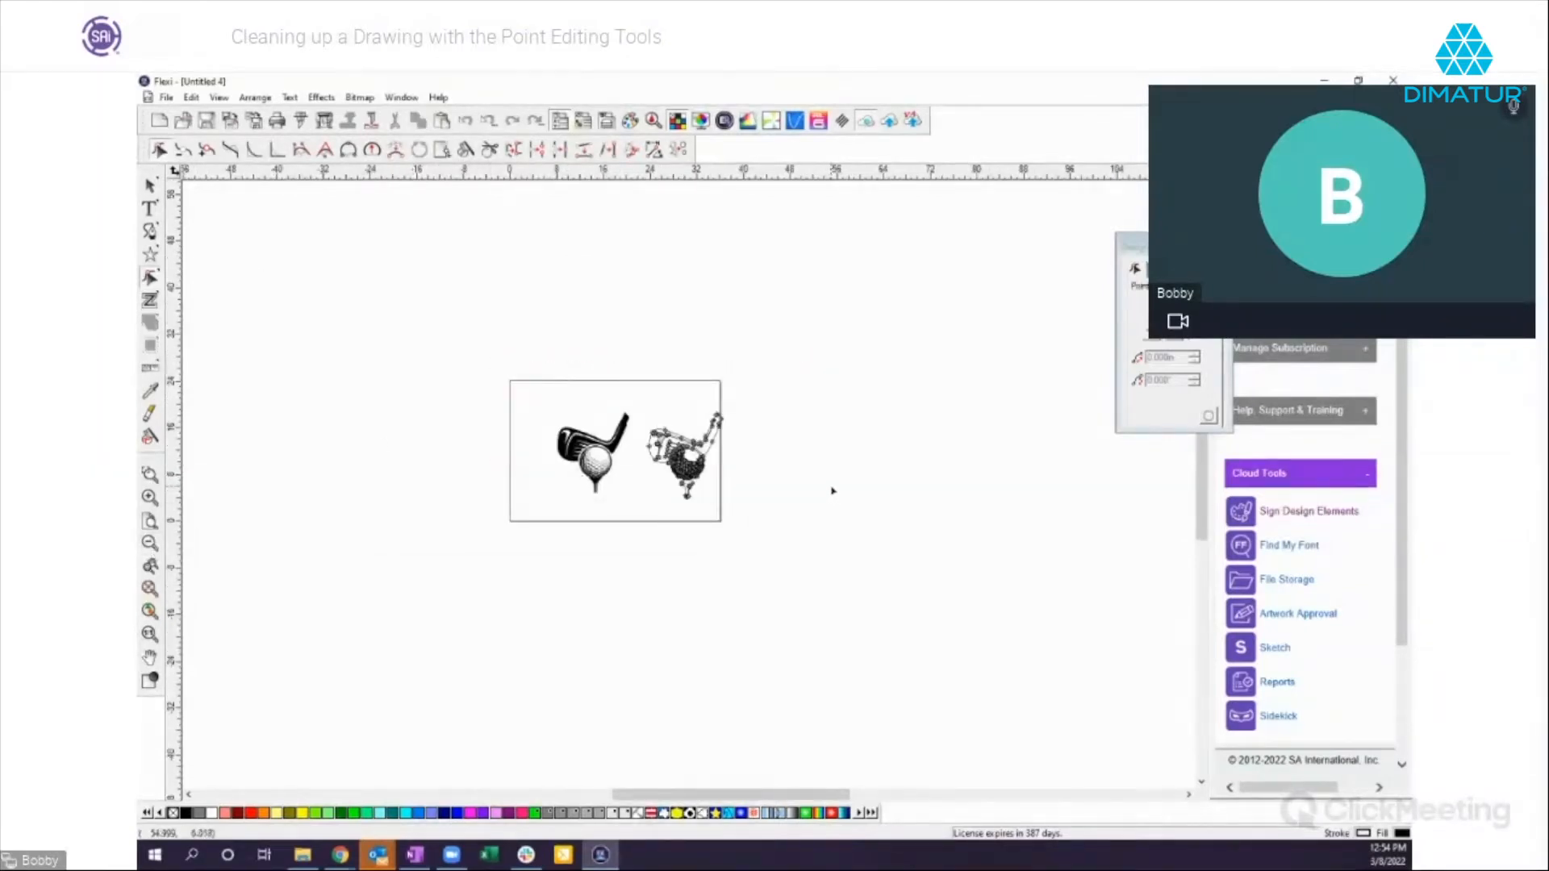
key("Delete")
left_click_drag(509, 387, 697, 532)
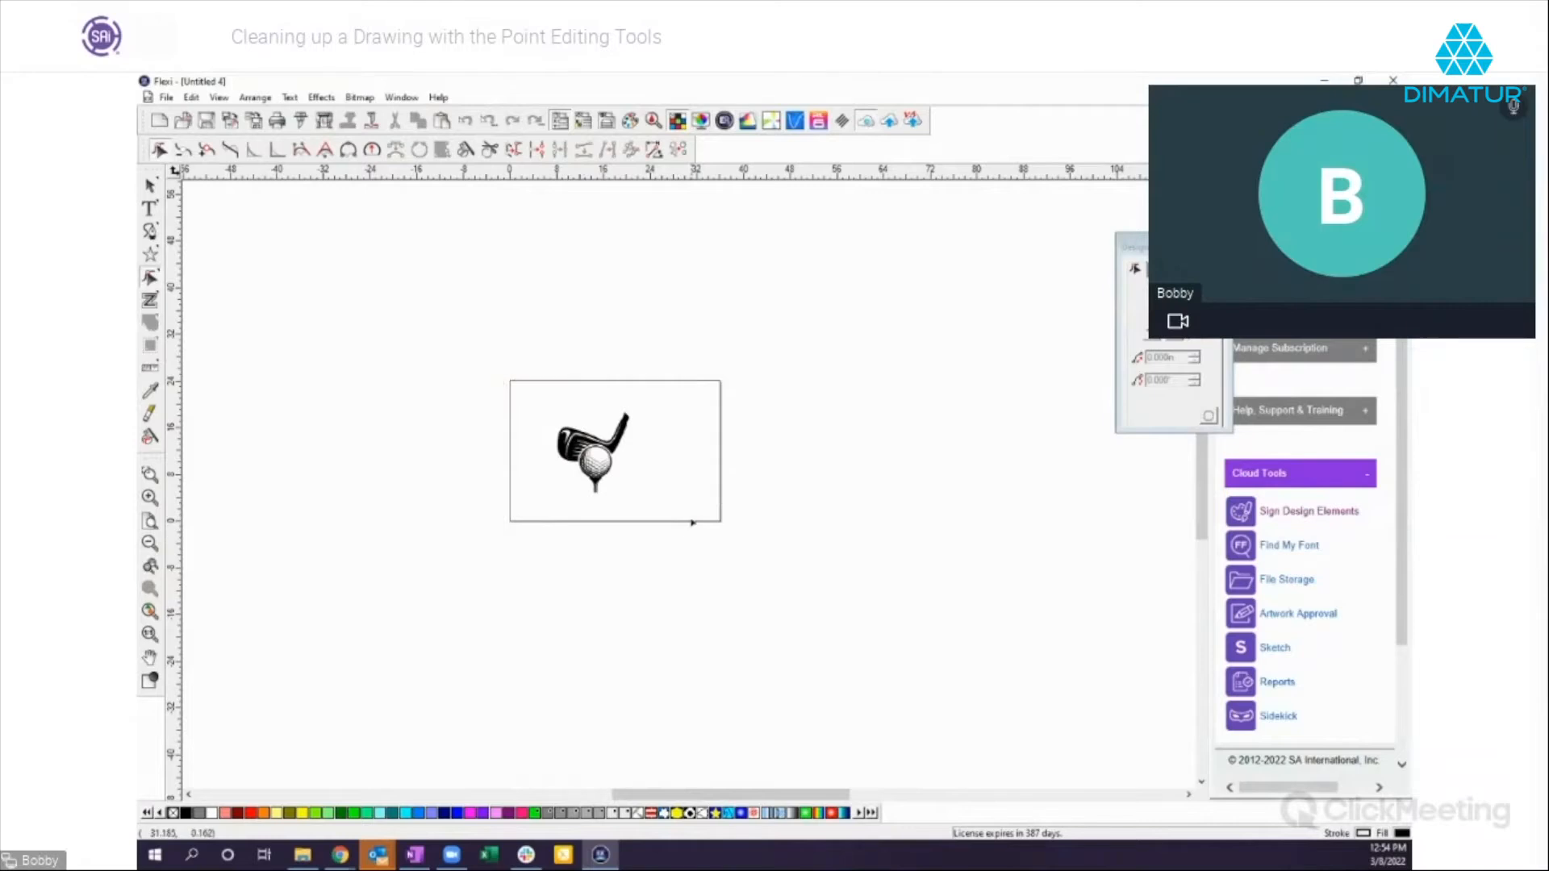
left_click(150, 186)
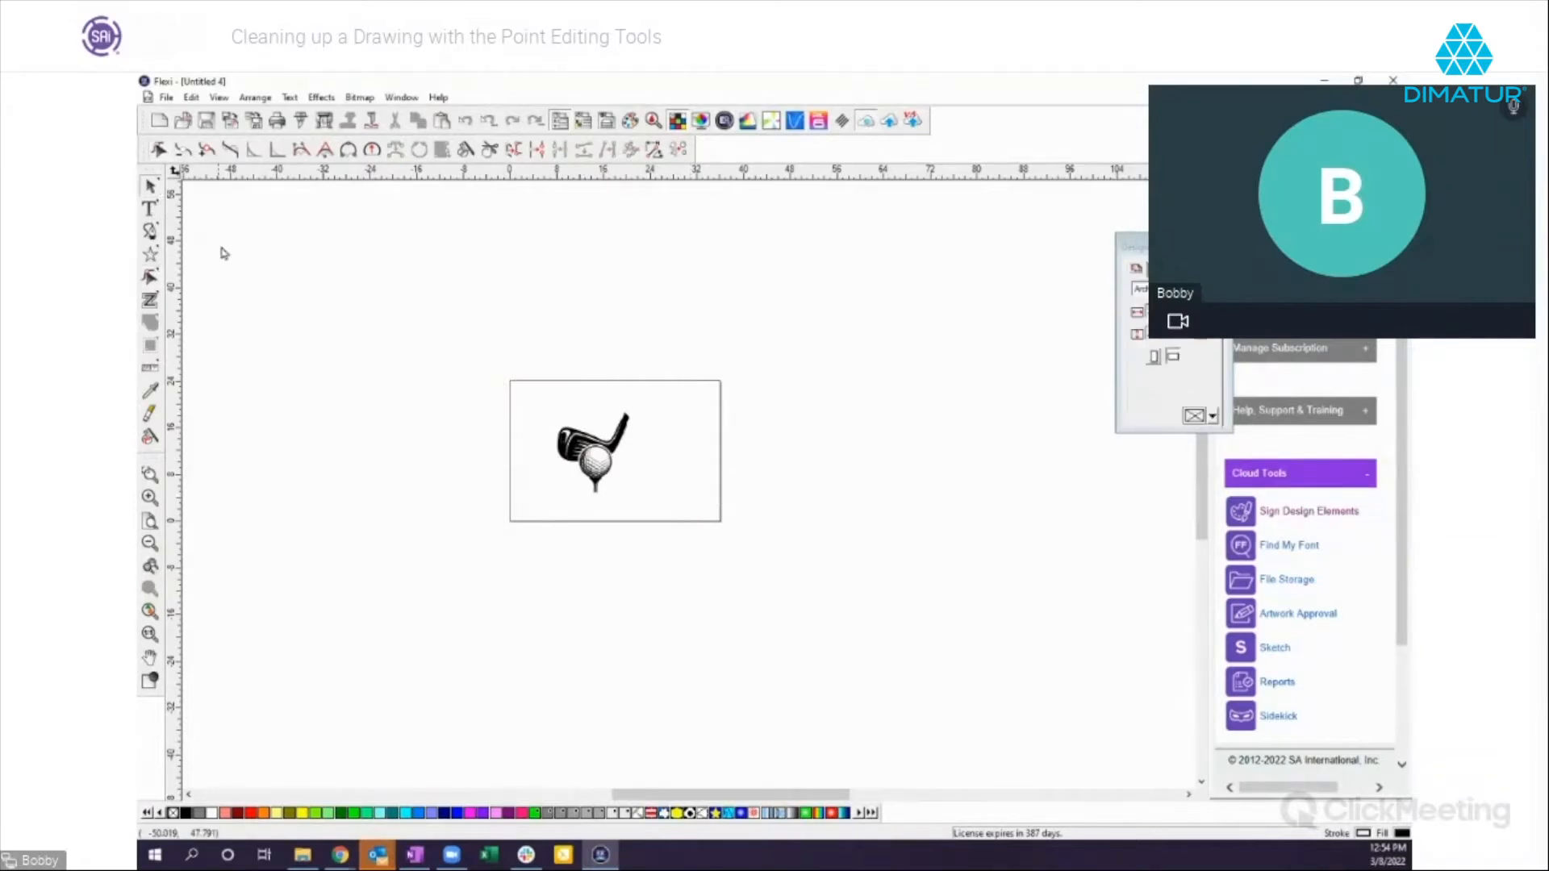
left_click_drag(416, 335, 728, 555)
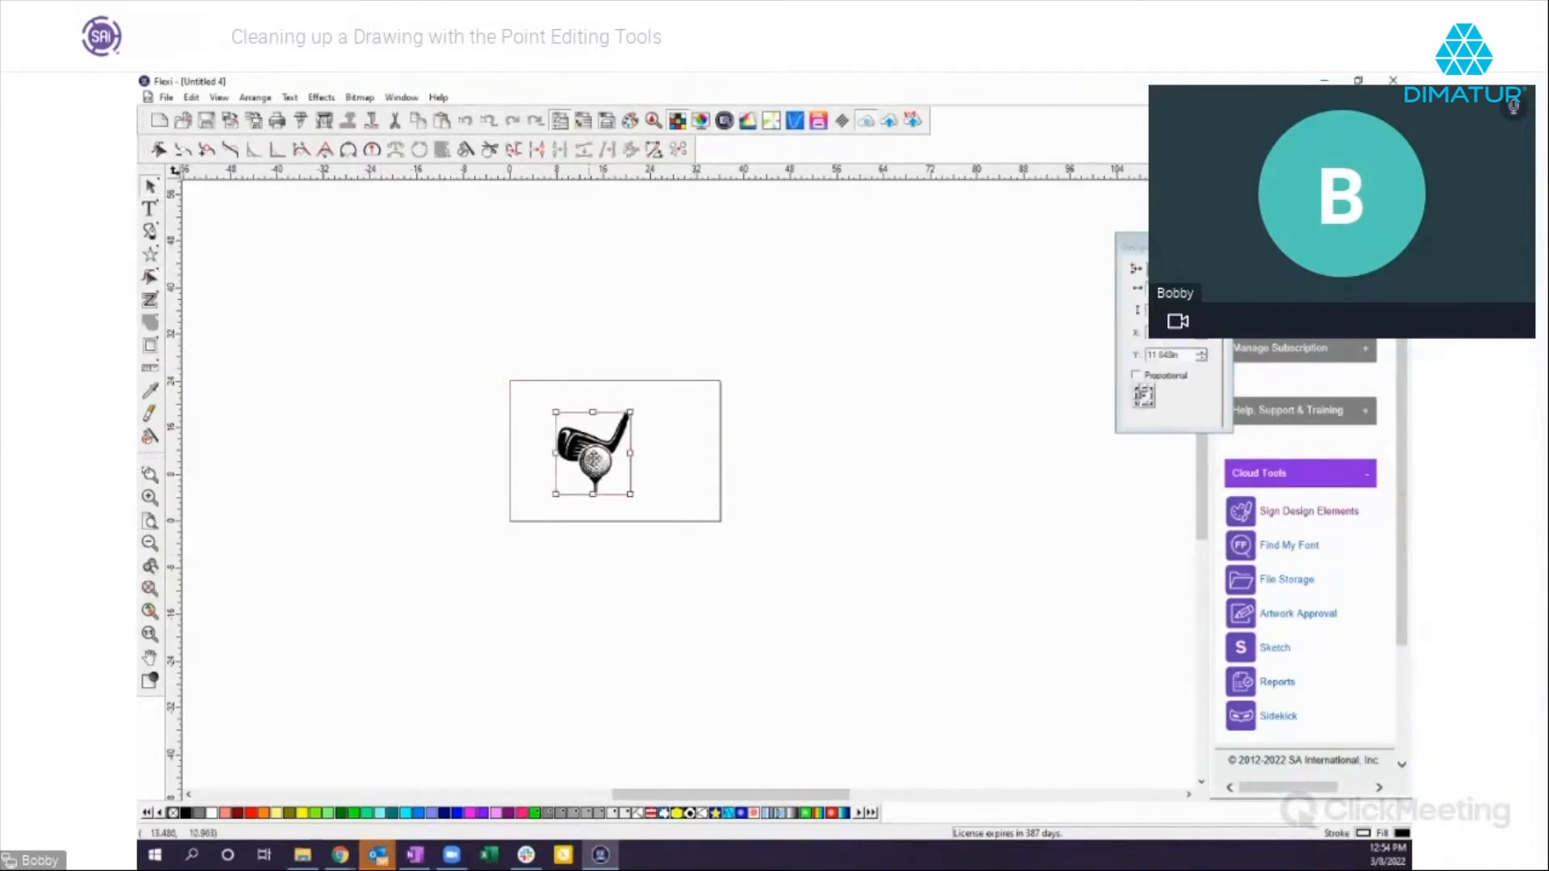
key("Delete")
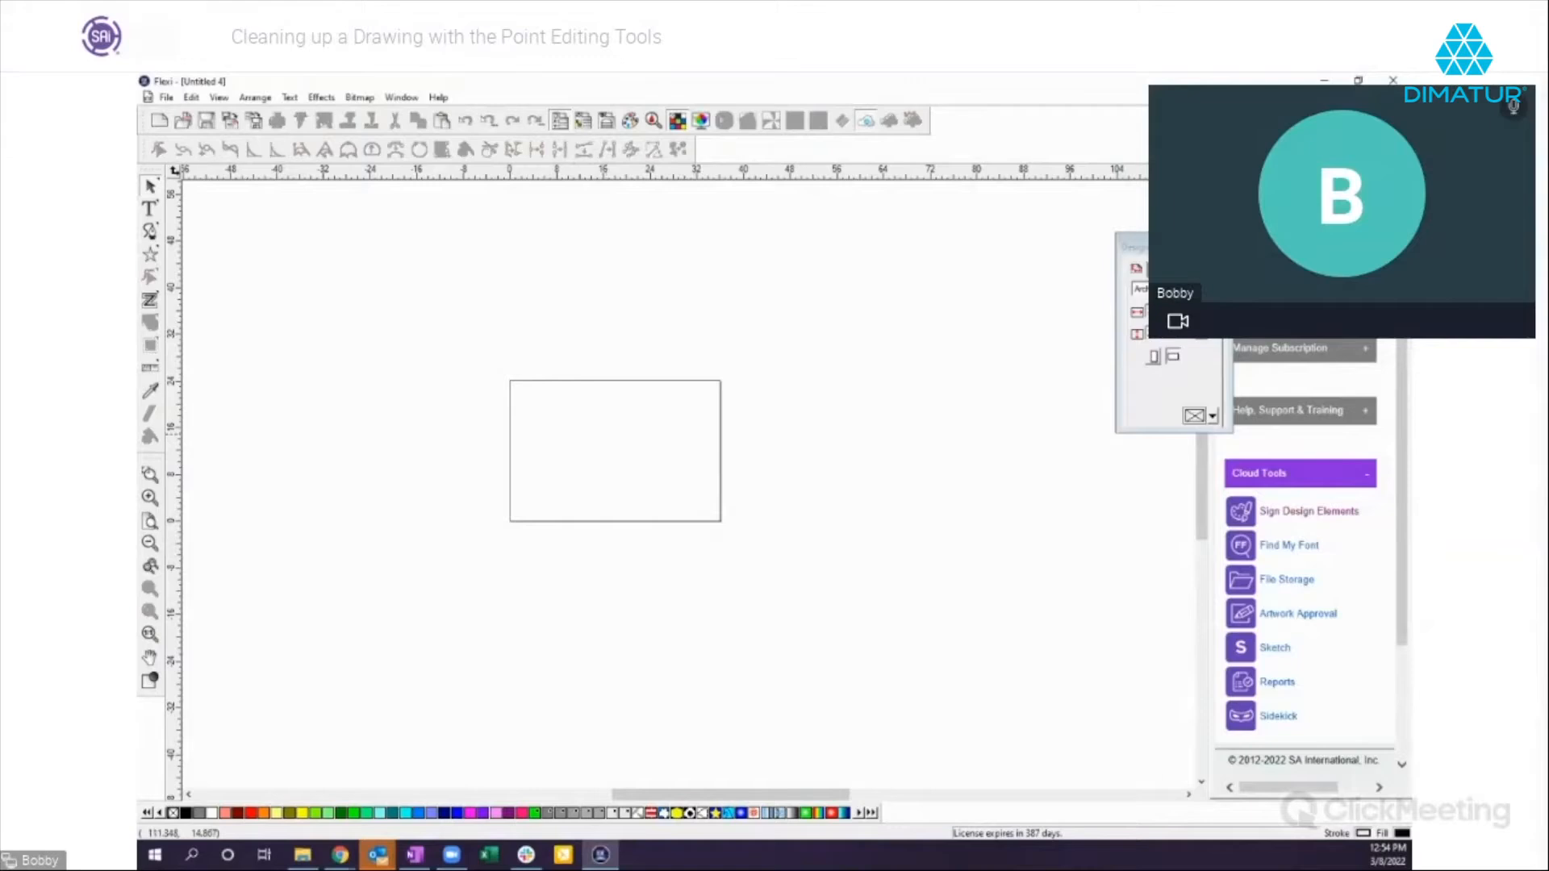
Step: Bring the ship bitmap and the 100%, 50% and 20% text labels onto the page
left_click_drag(731, 511, 601, 436)
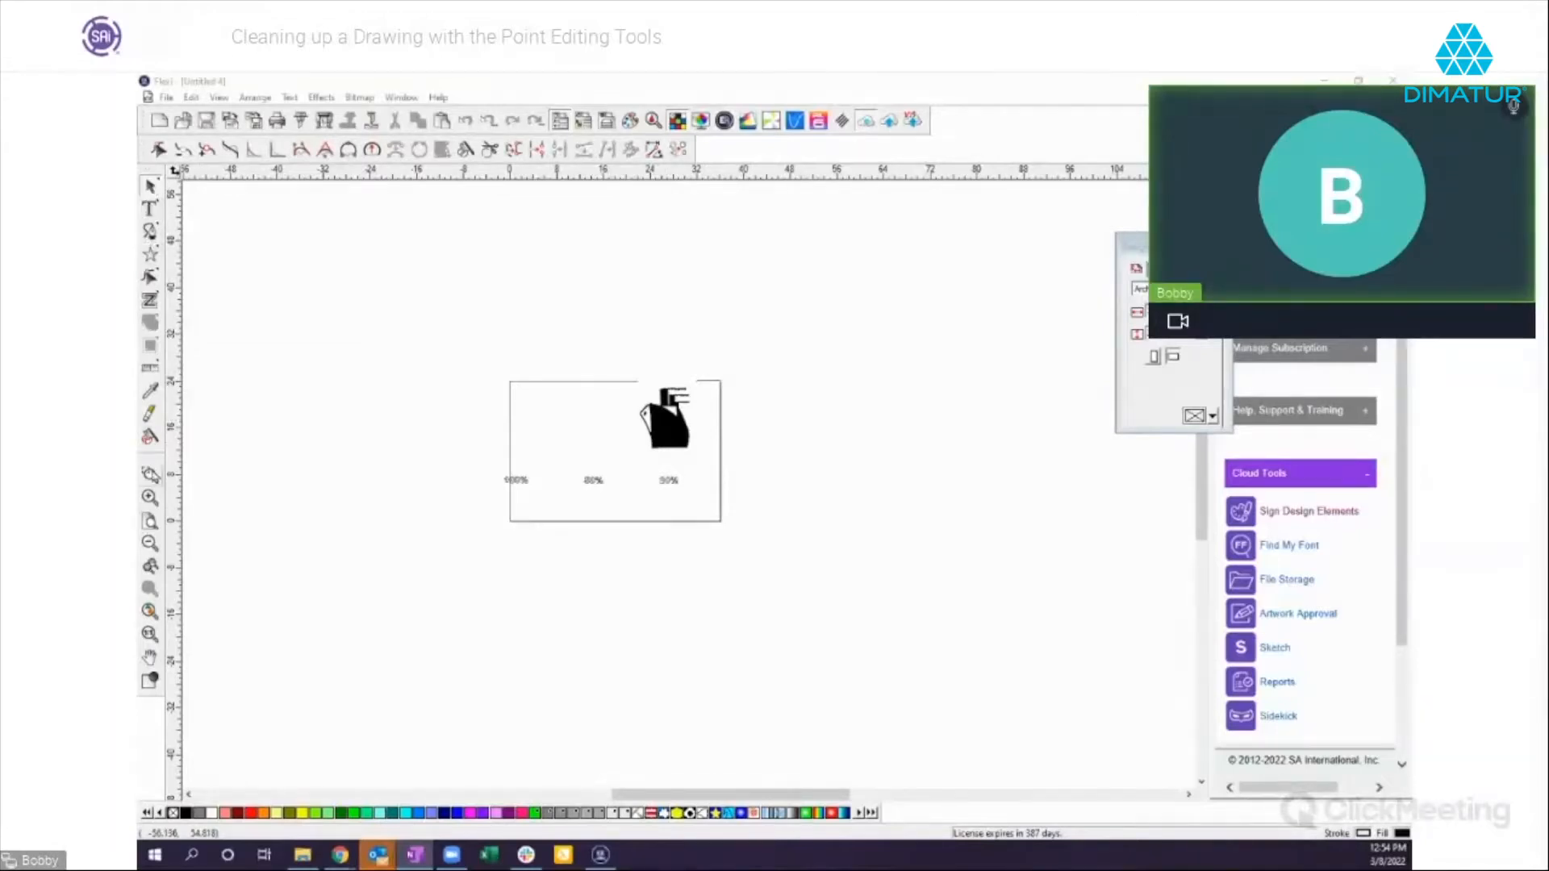
left_click(153, 476)
left_click(501, 380)
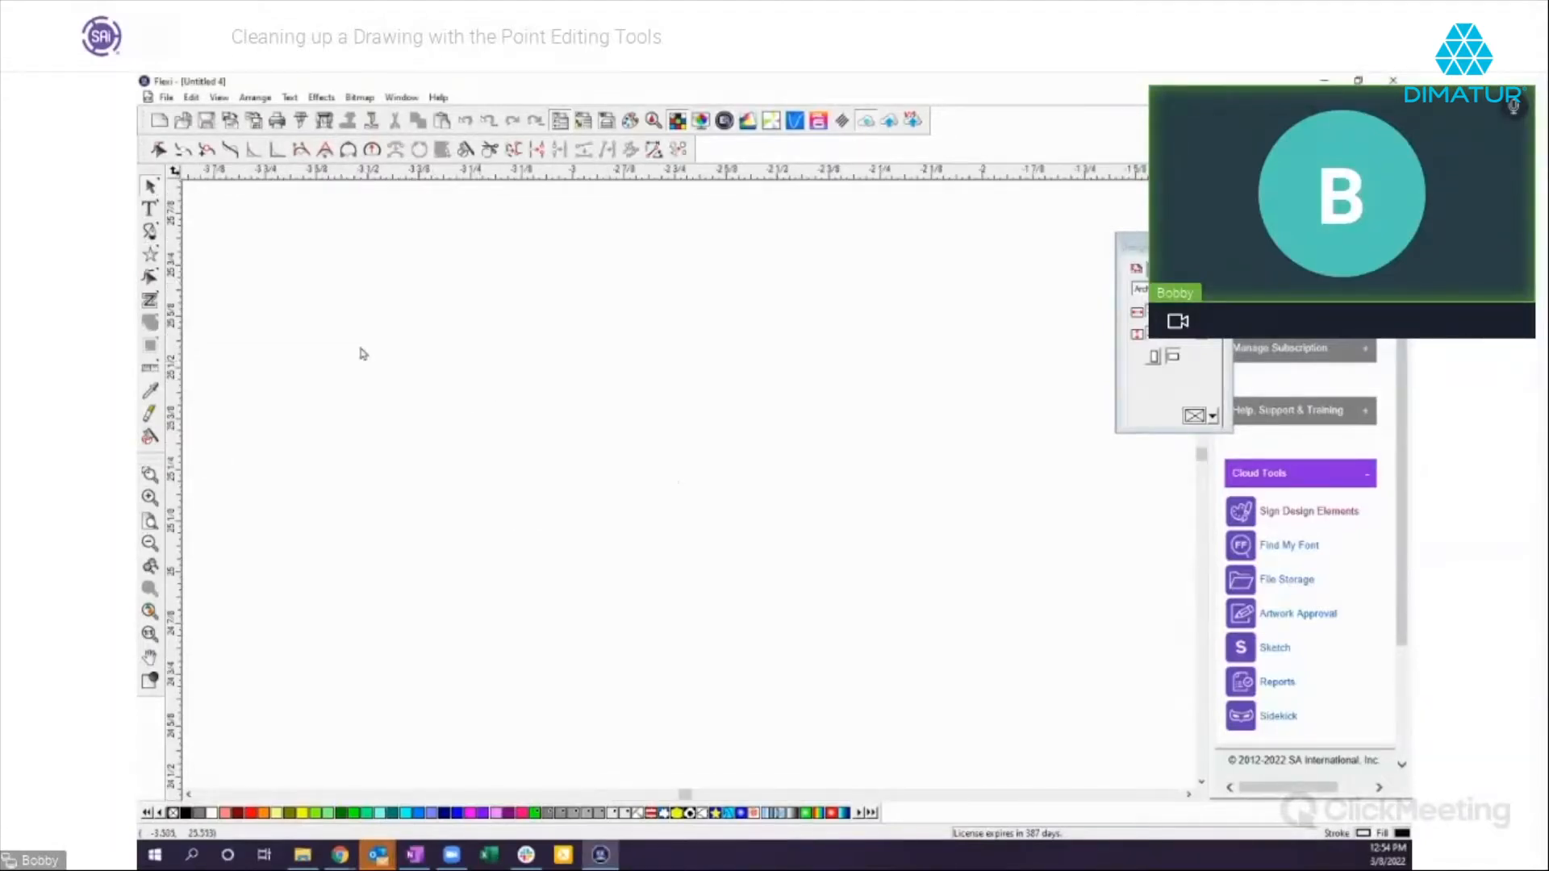
left_click(150, 521)
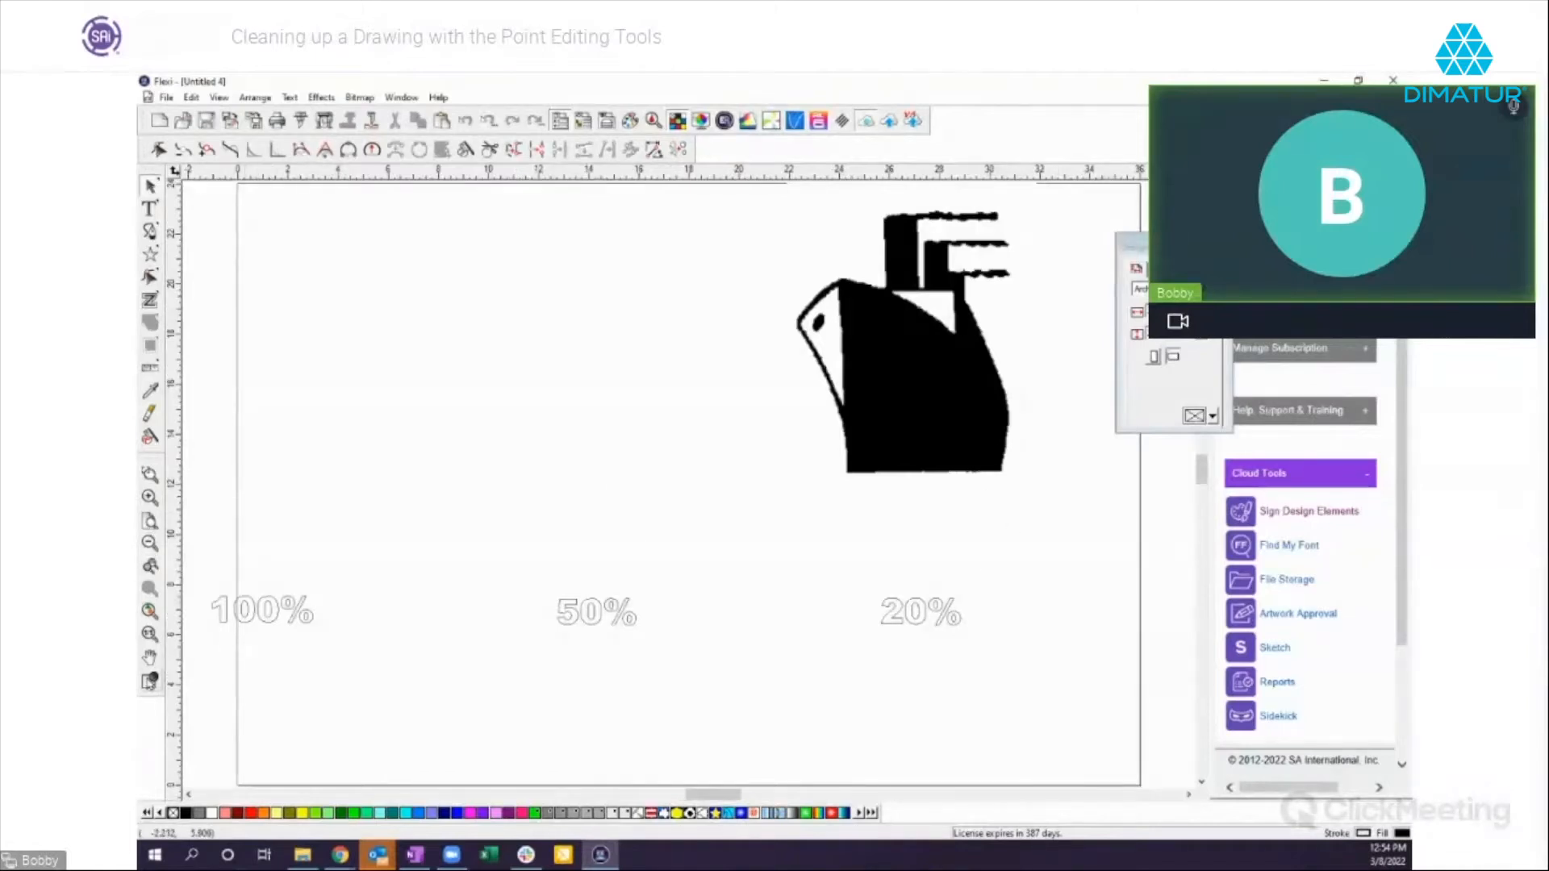
Step: Show the artwork with solid fills and move the ship bitmap about 0.8 in right and 1.1 in down
left_click(150, 681)
left_click(932, 416)
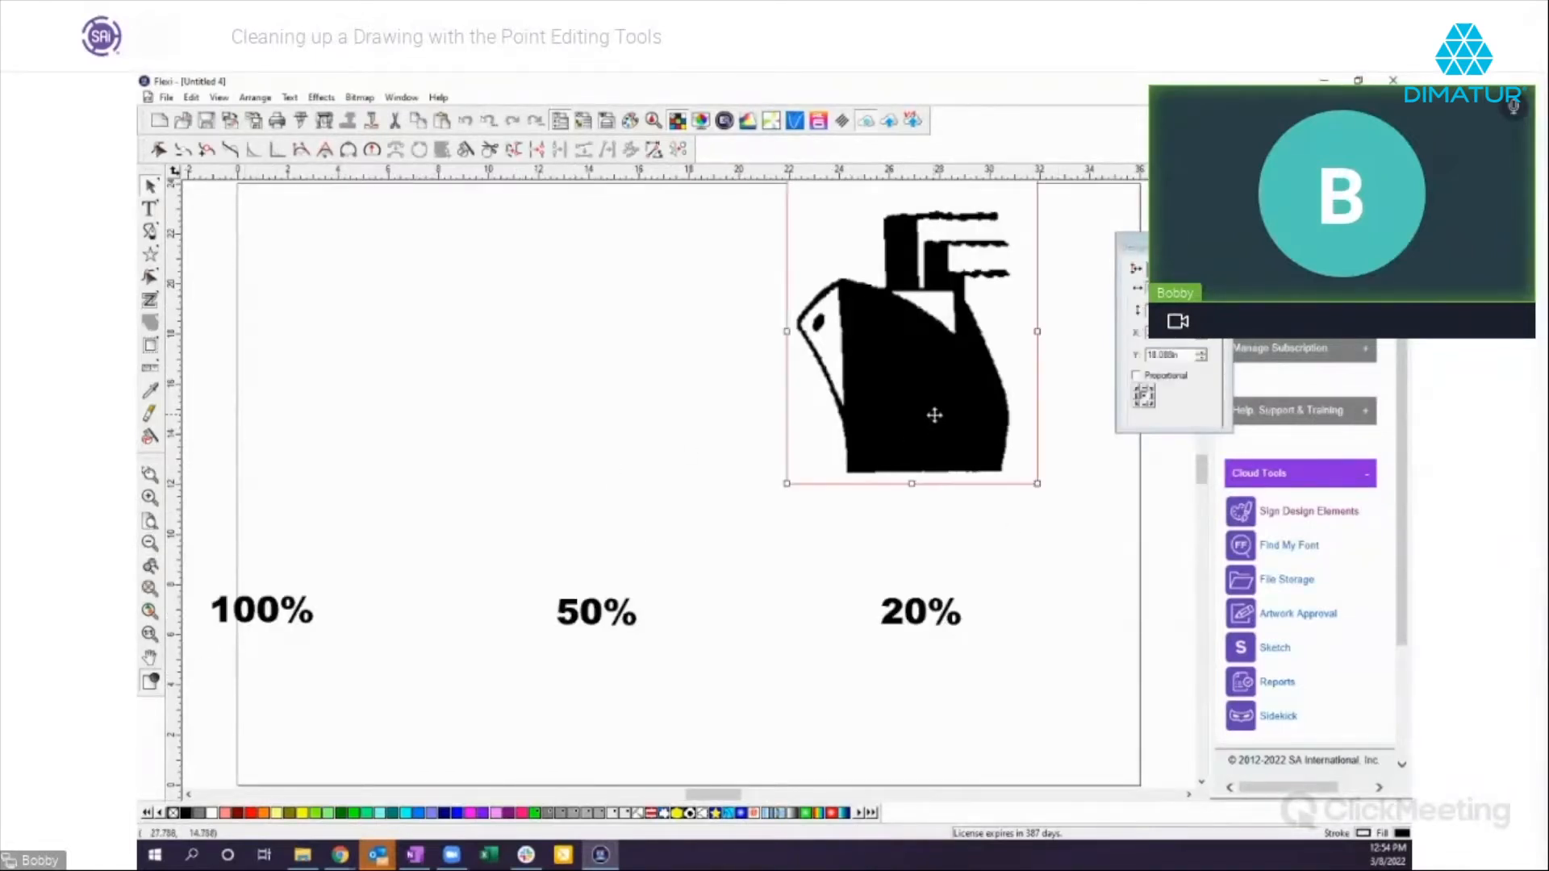
left_click_drag(935, 415, 953, 442)
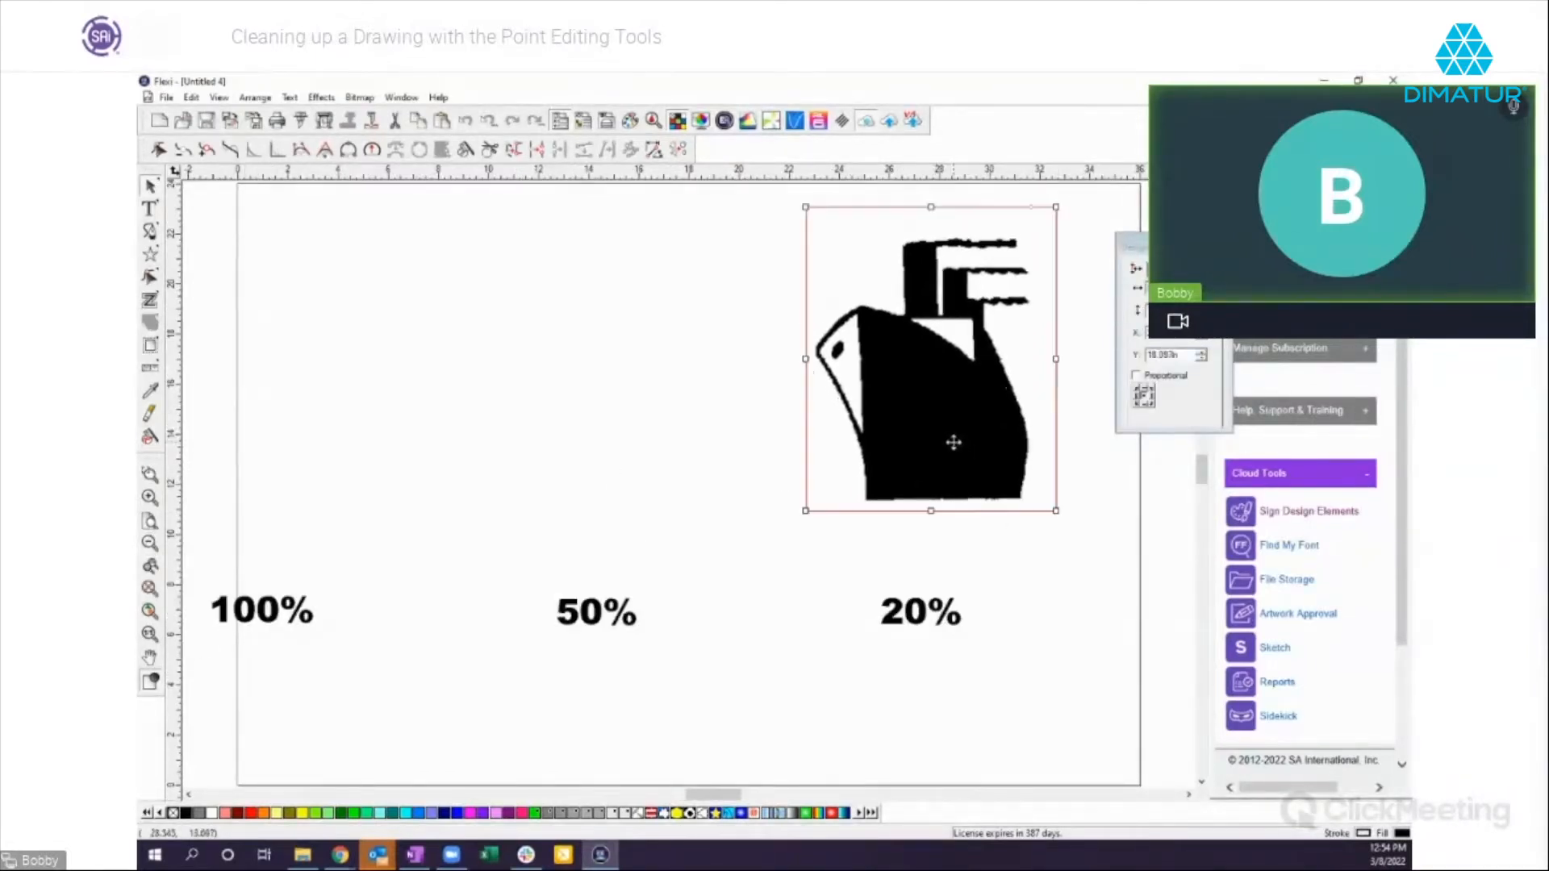
Step: Trace the ship bitmap into vector outlines at full resolution with a tolerance of 5%
left_click(150, 300)
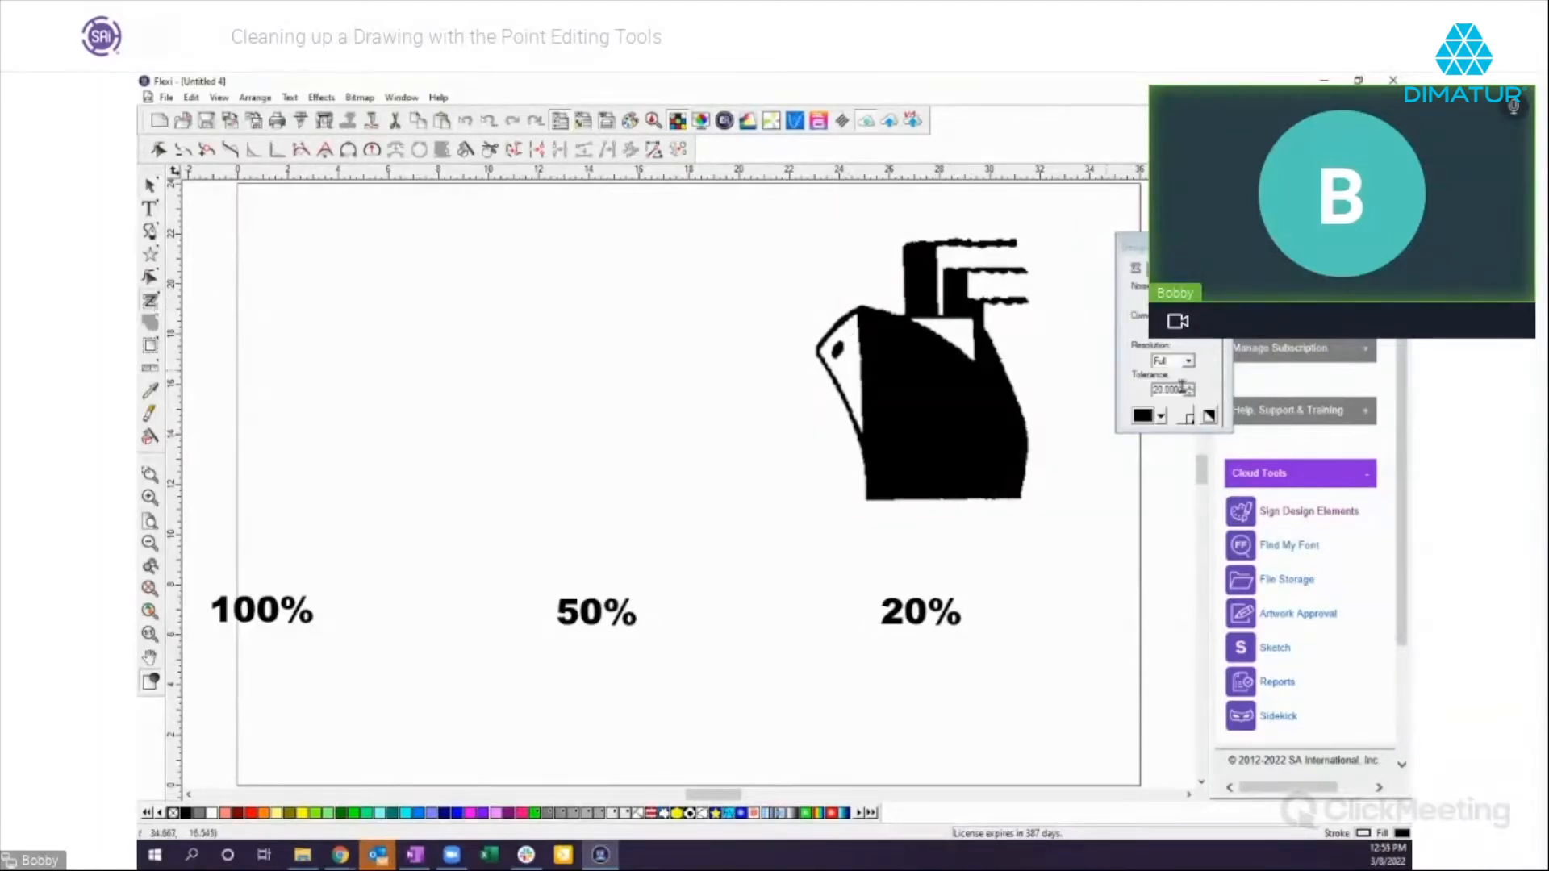
double_click(1179, 390)
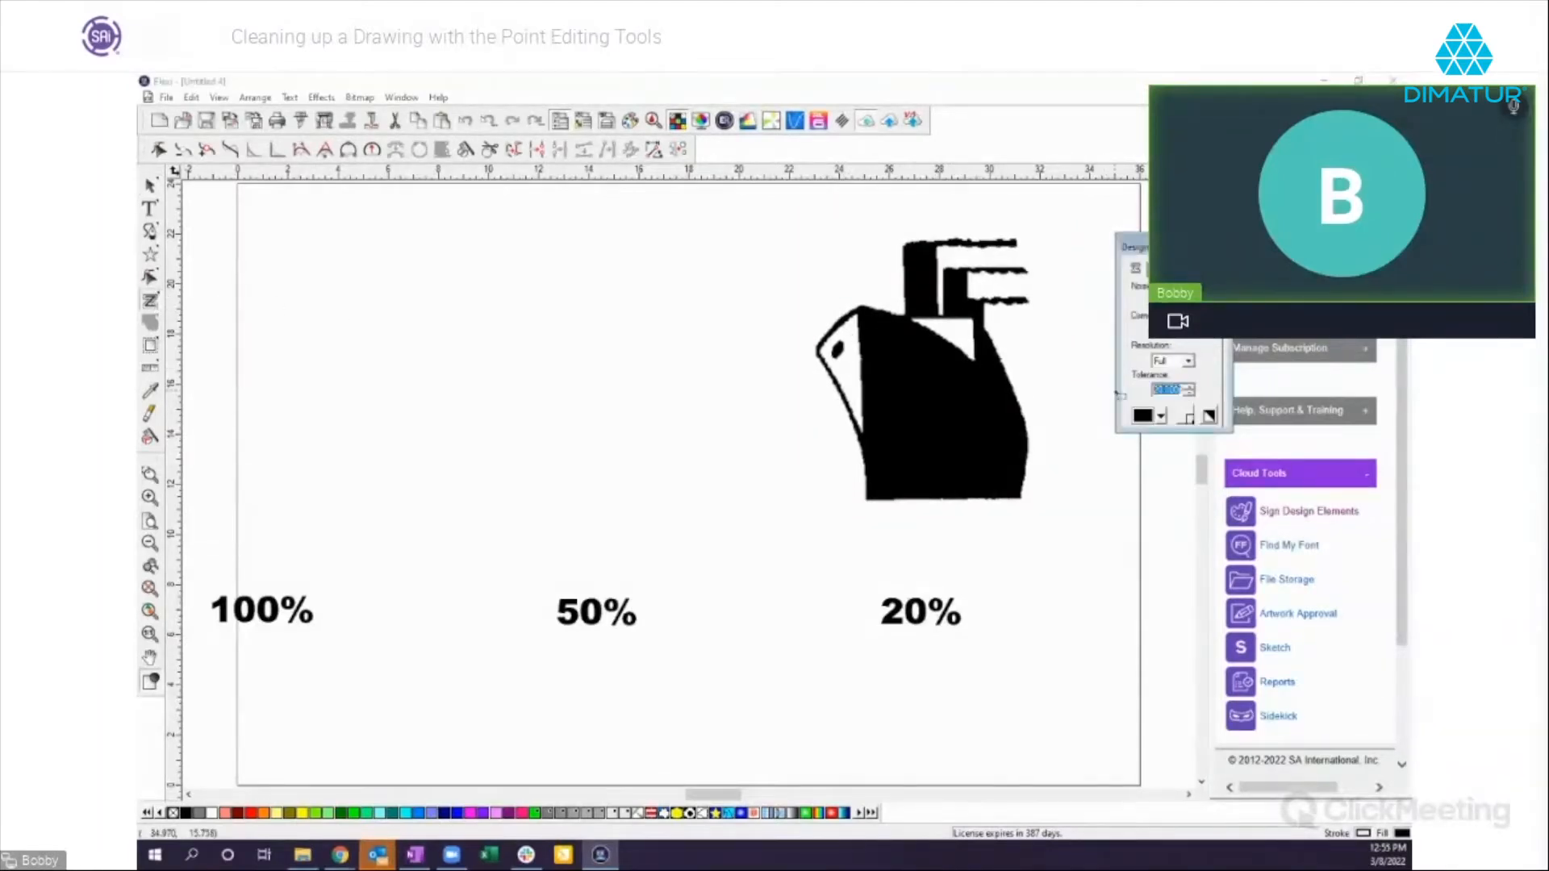
type("5")
key("Return")
left_click_drag(800, 228, 1097, 522)
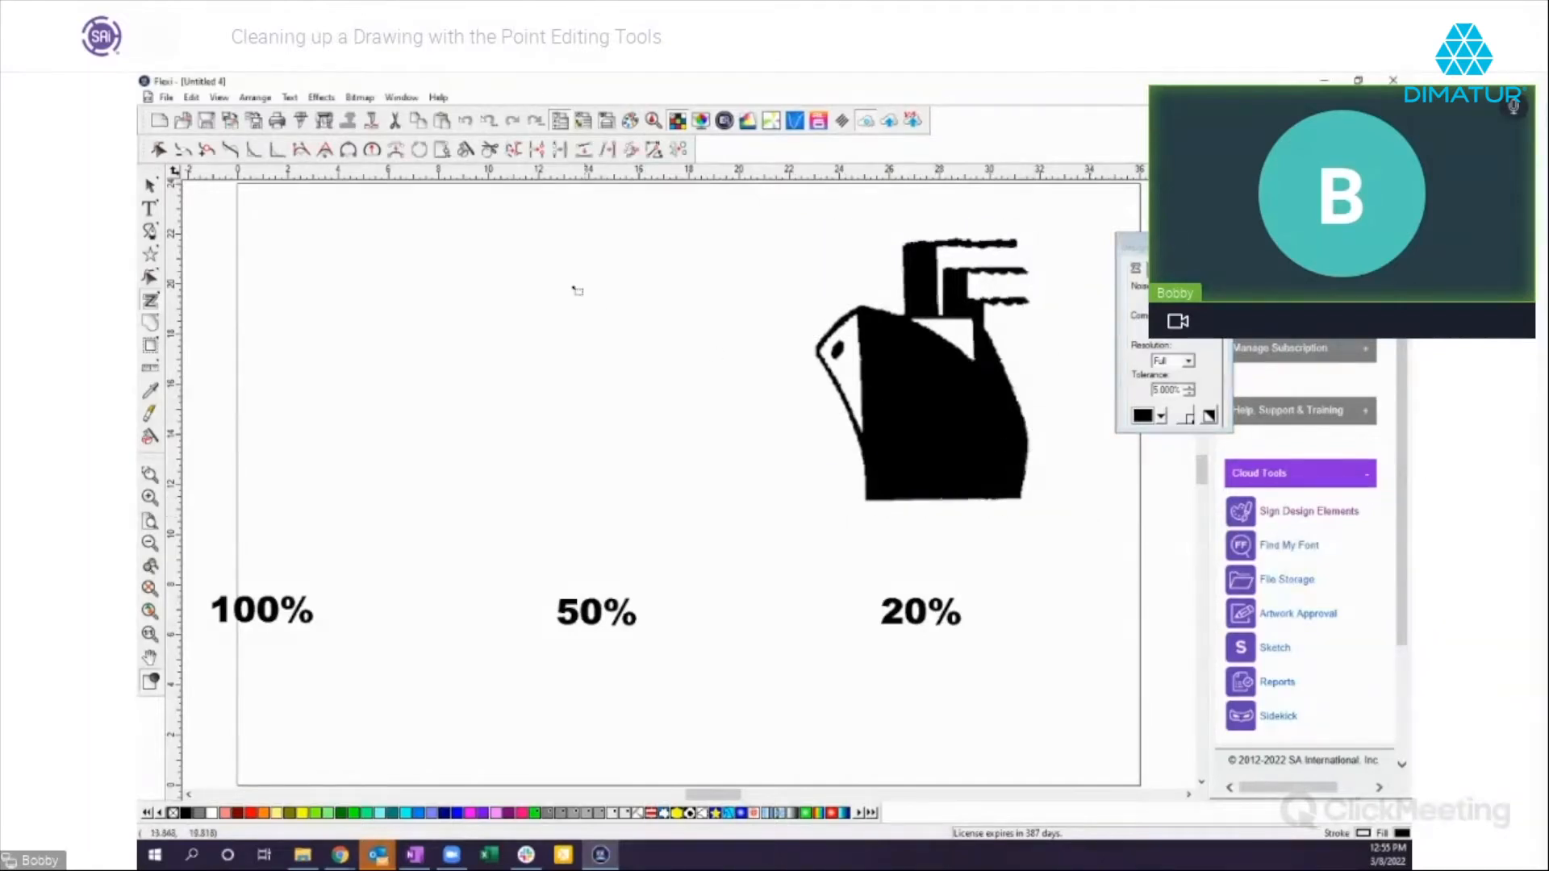
Step: Move the ship bitmap to the right of its traced outline, past the page's right edge
left_click(150, 185)
left_click(882, 452)
left_click_drag(881, 451, 1077, 443)
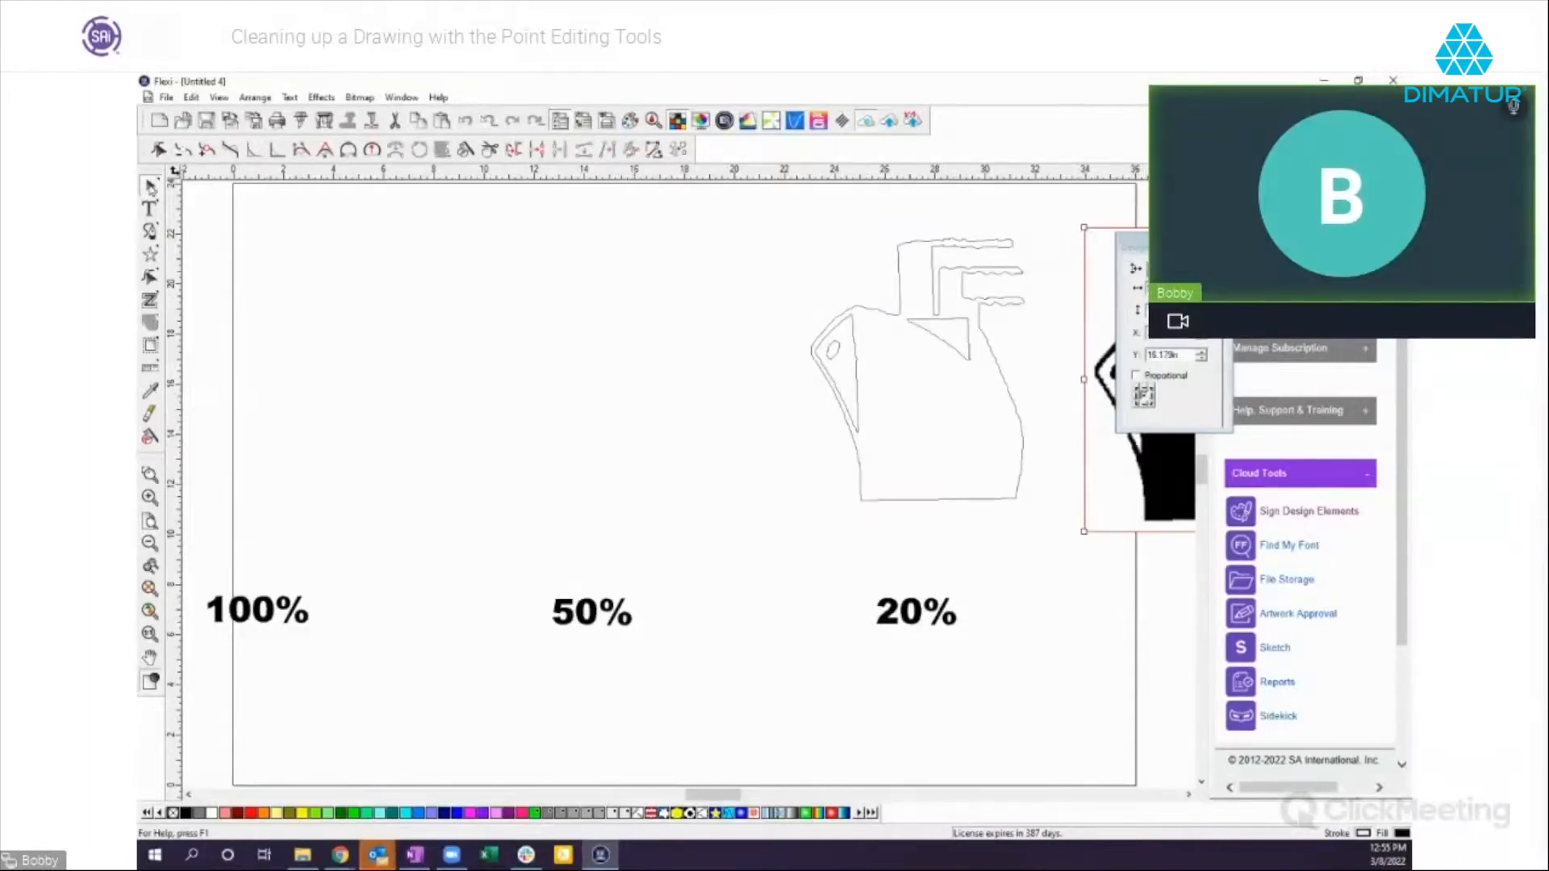
Step: Duplicate the traced ship outline twice, placing one copy above the 50% label and one above the 100% label
left_click_drag(735, 218, 1040, 502)
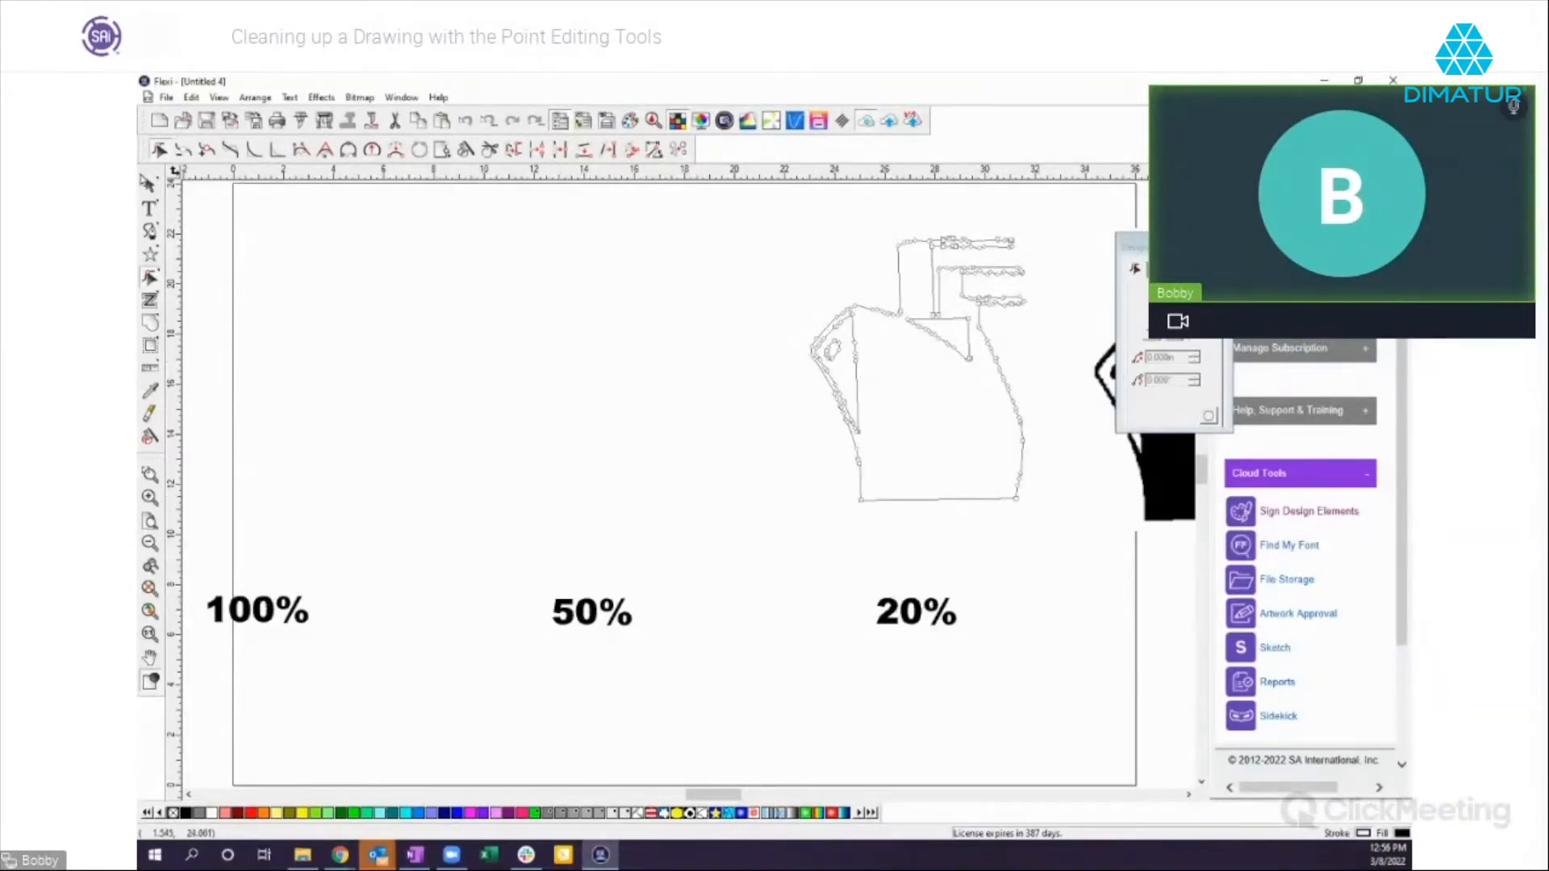
left_click(148, 184)
left_click_drag(797, 224, 1019, 500)
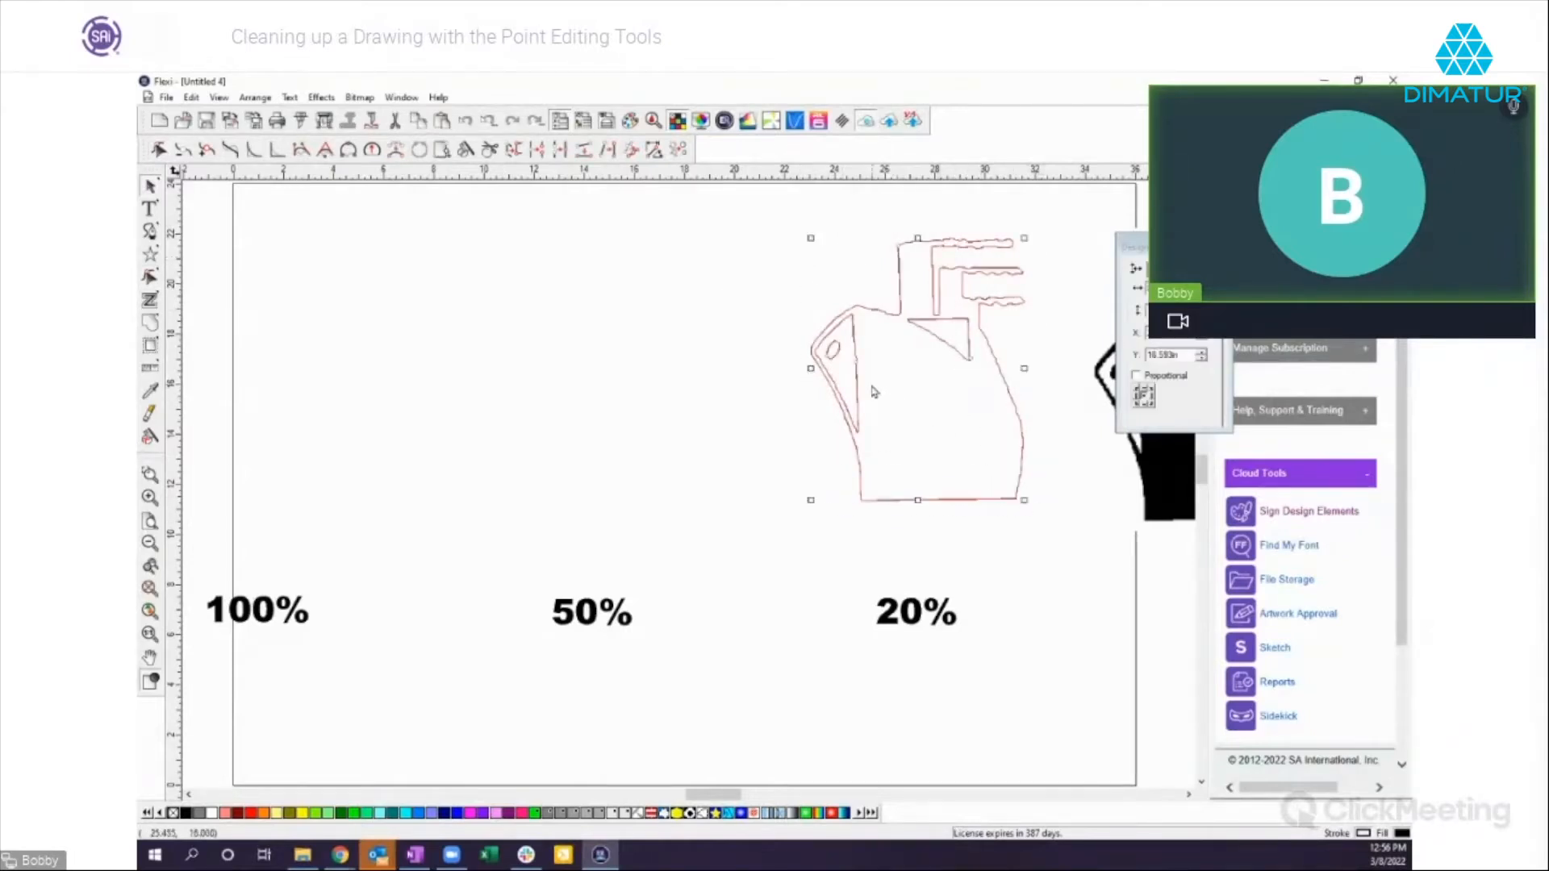
left_click_drag(856, 386, 233, 375)
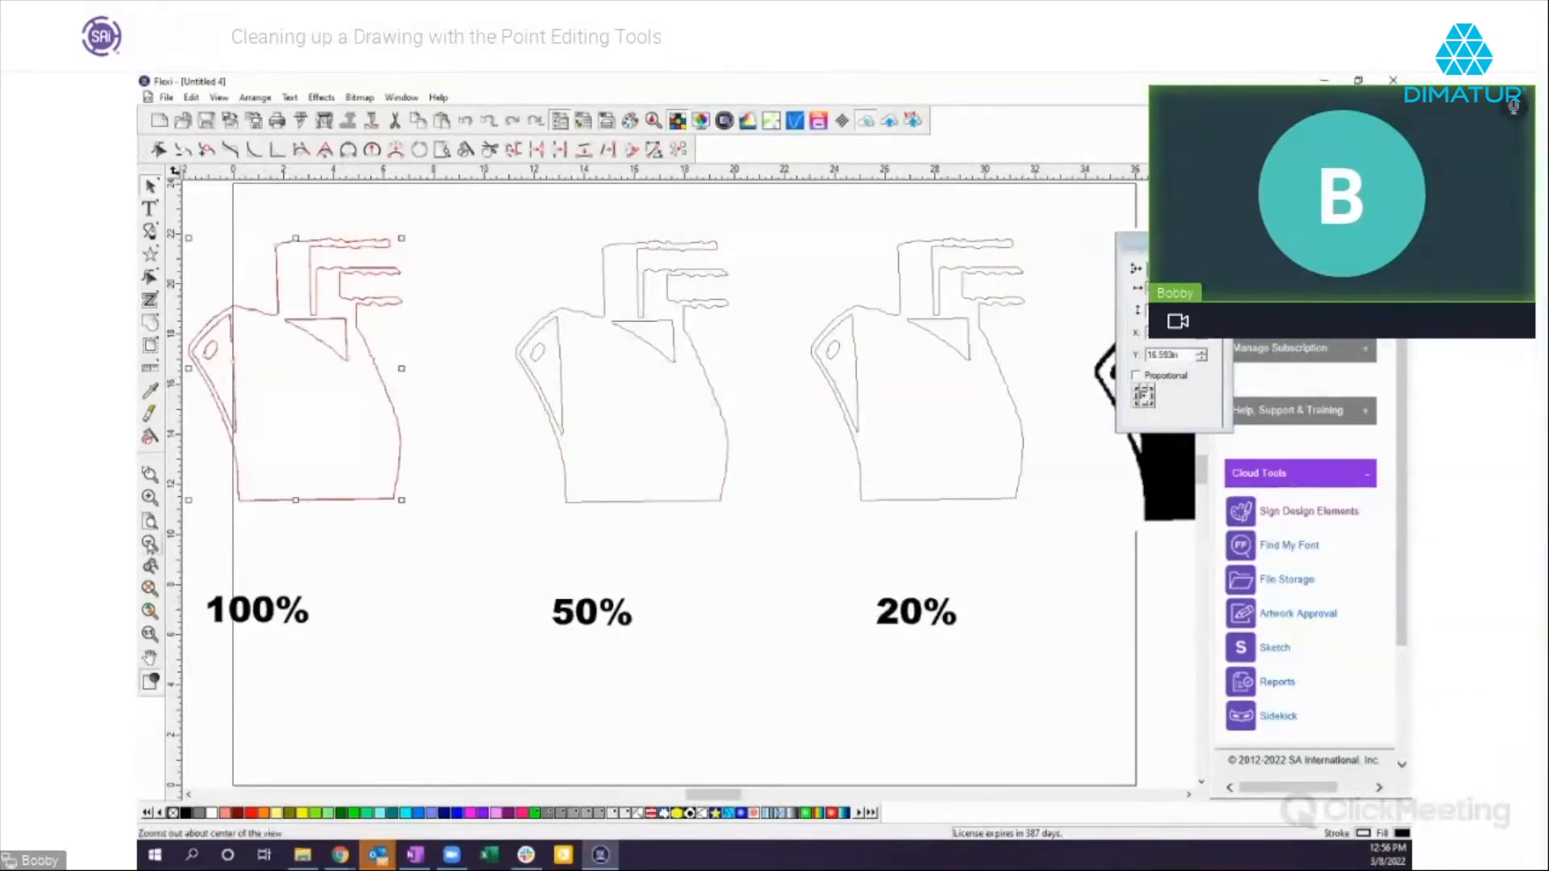
Step: Reduce the points of the ship outline above the 20% label
left_click(797, 529)
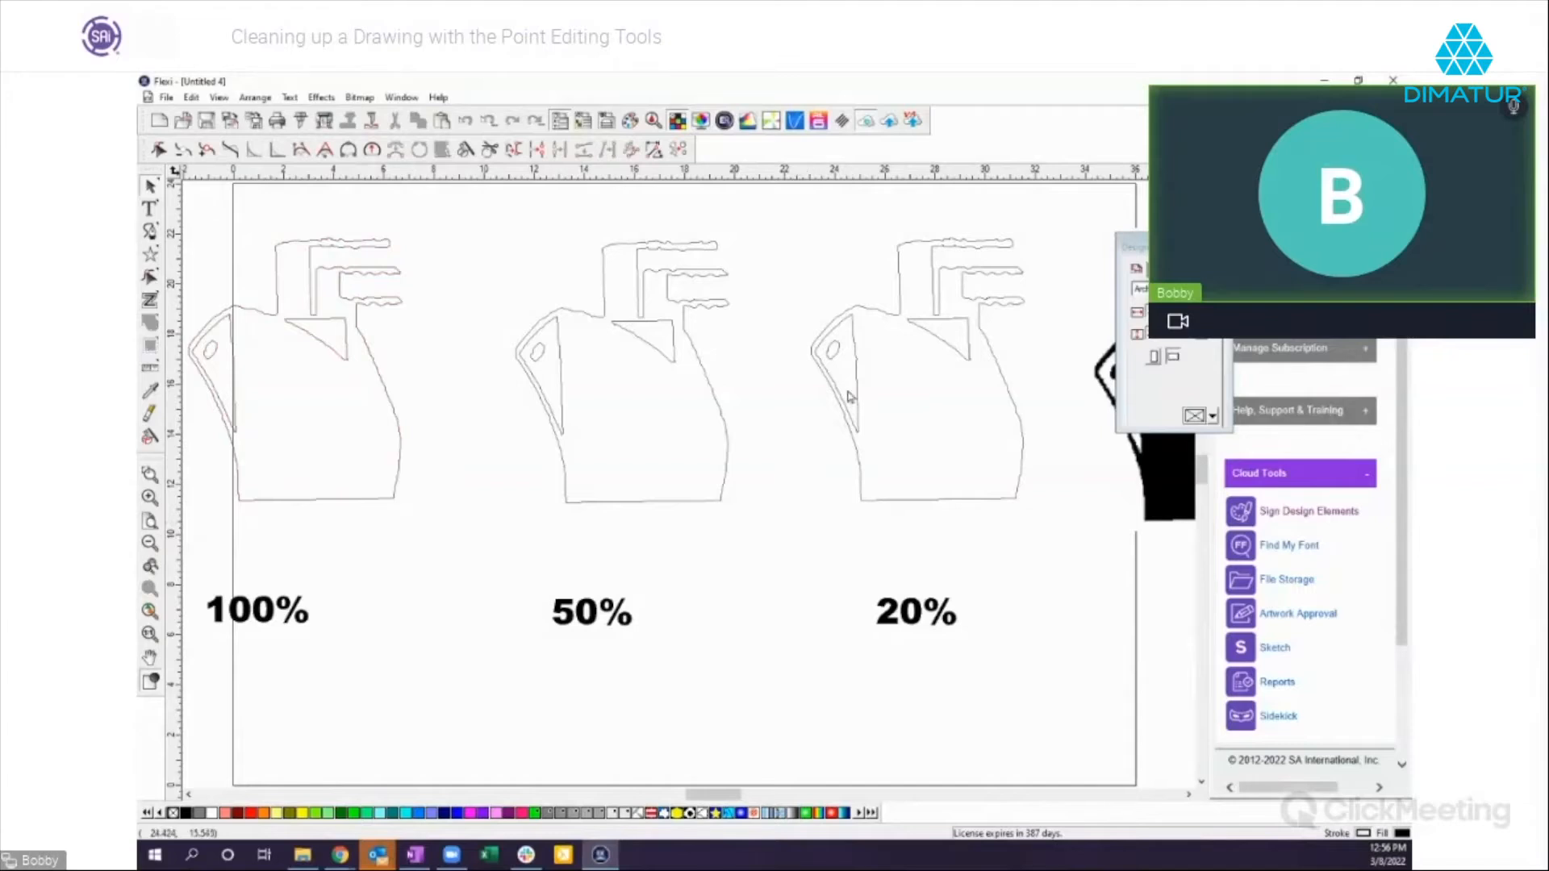
mouse_move(827, 226)
left_mouse_down()
mouse_move(1022, 438)
mouse_move(1060, 514)
left_mouse_up()
left_click_drag(781, 215, 1040, 536)
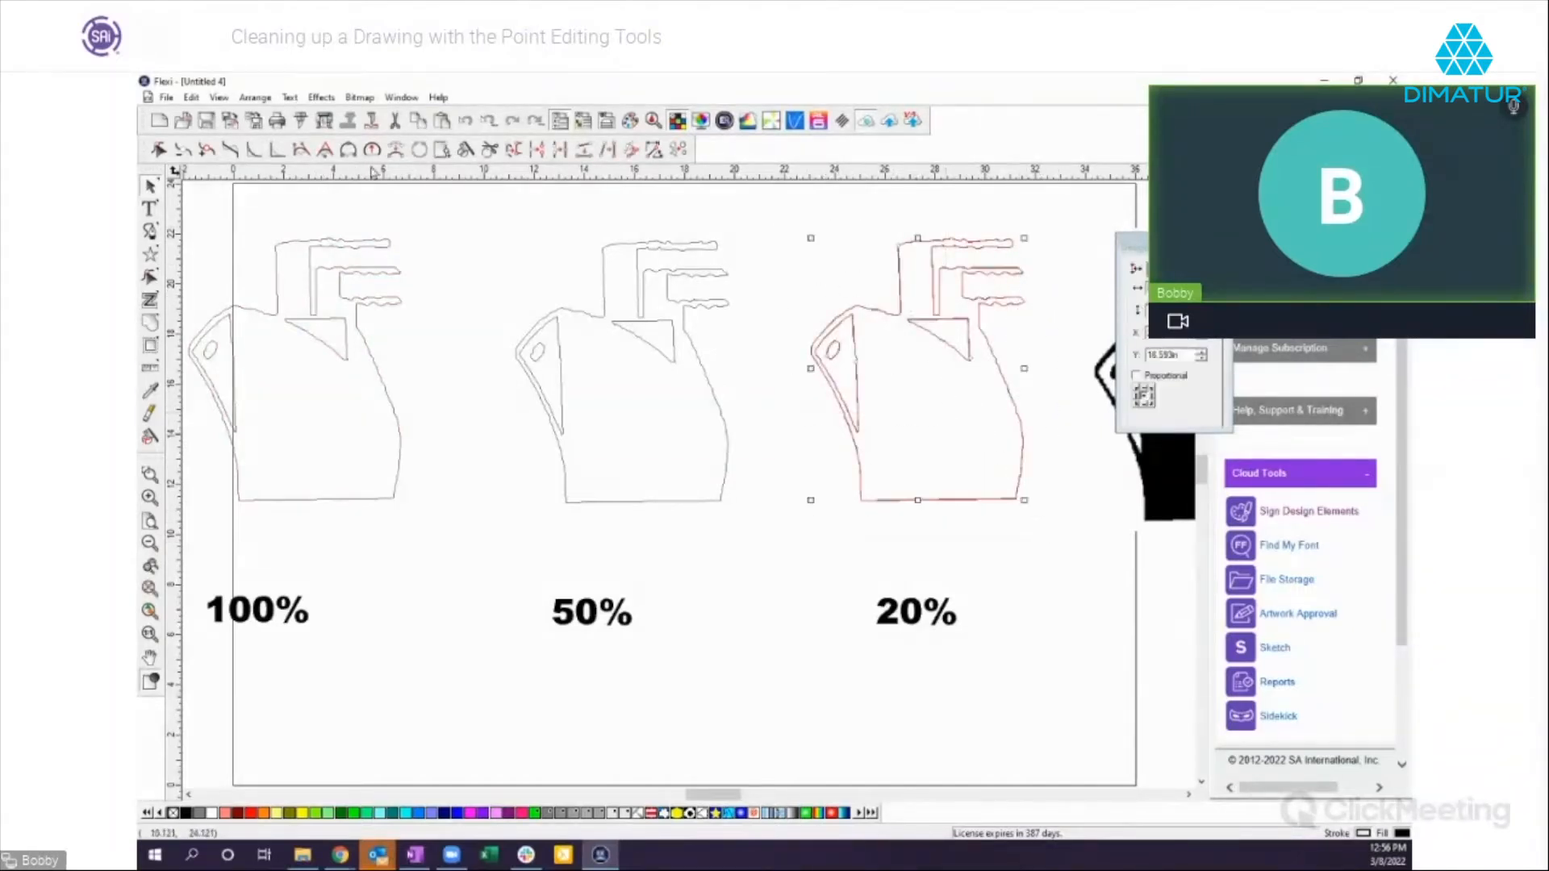
left_click(395, 150)
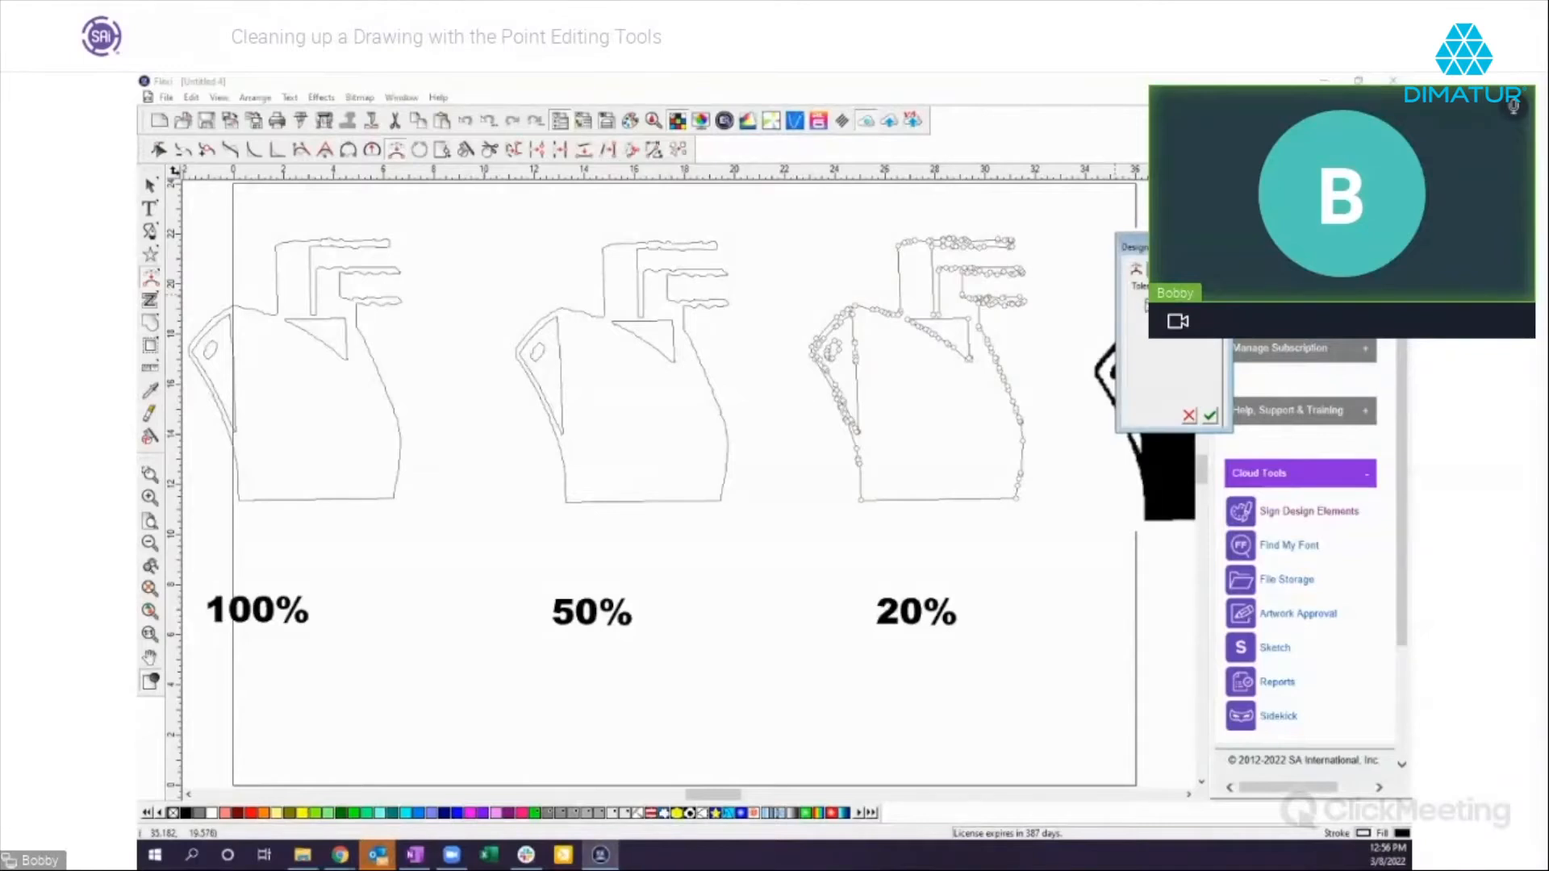
left_click(1210, 416)
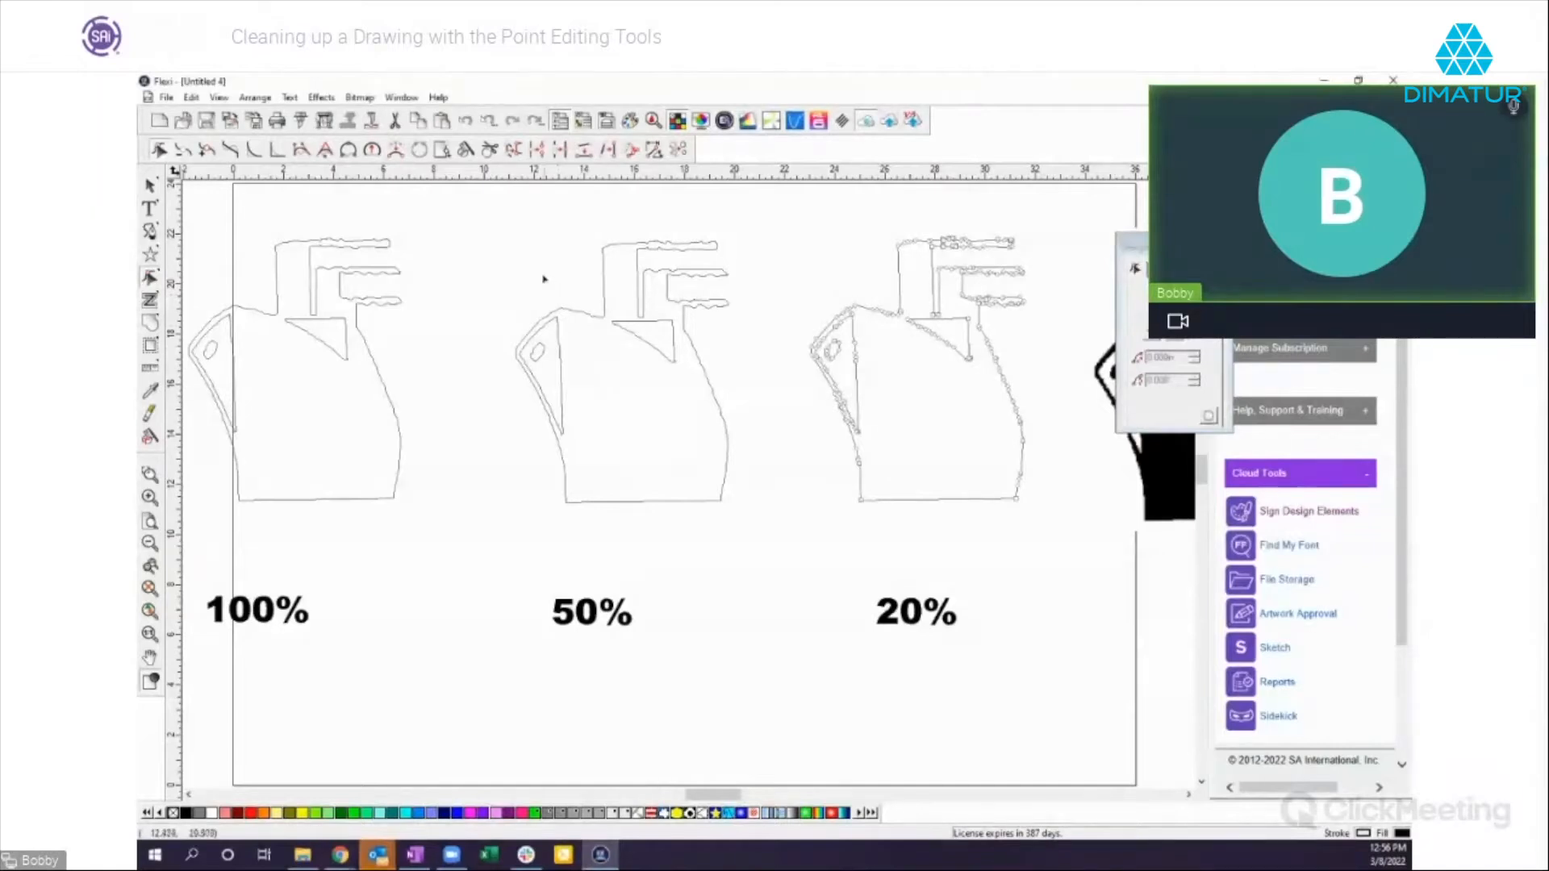
Step: Reduce the points of the middle ship outline above the 50% label
mouse_move(504, 237)
left_mouse_down()
mouse_move(656, 329)
mouse_move(747, 436)
mouse_move(759, 526)
left_mouse_up()
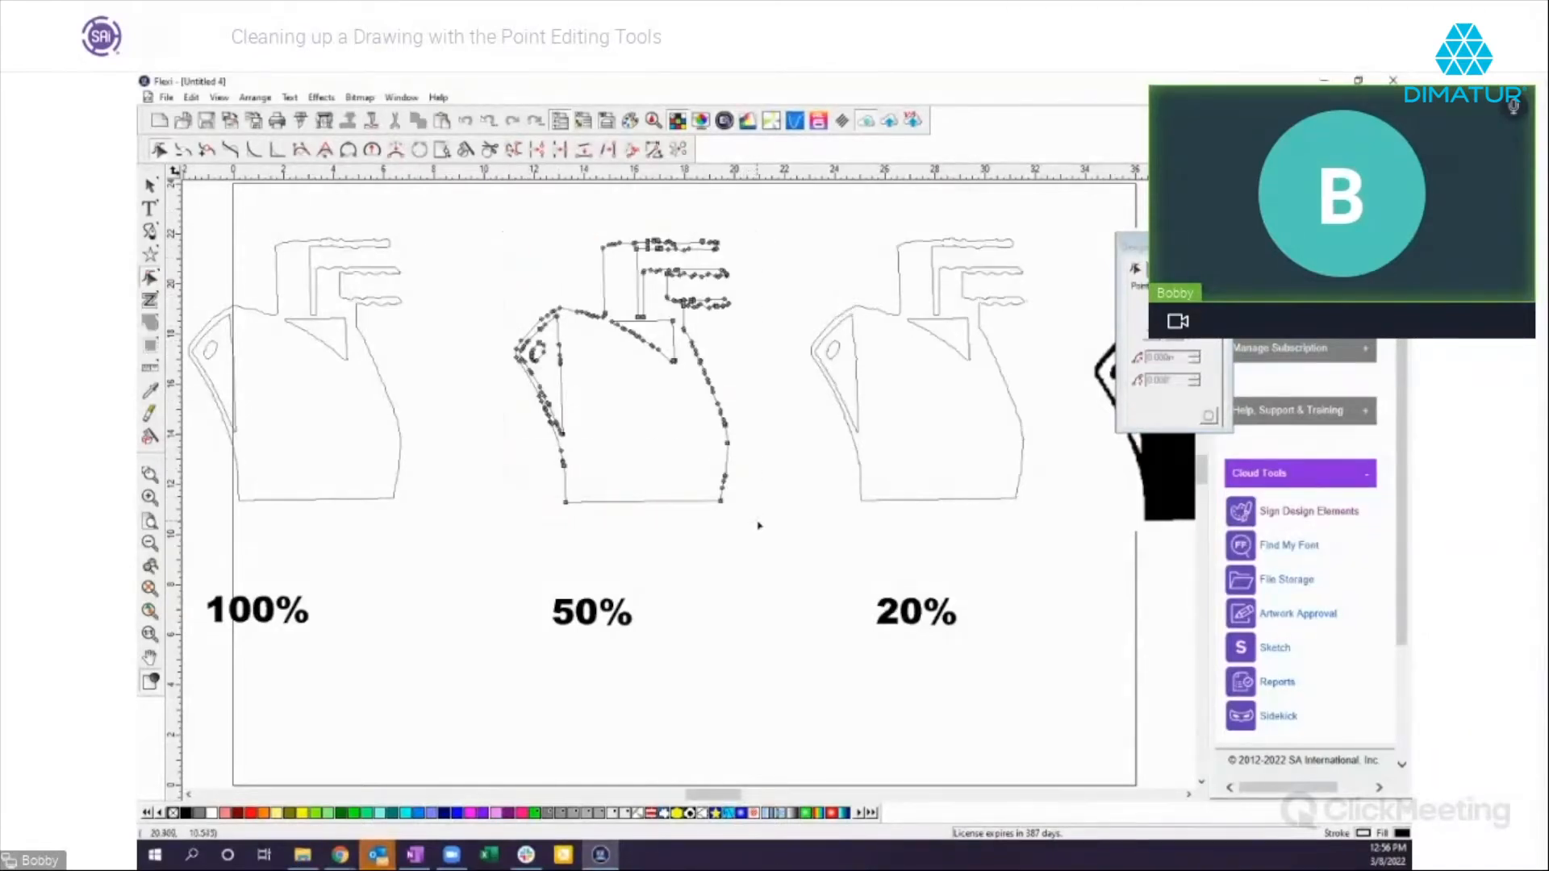
left_click(396, 150)
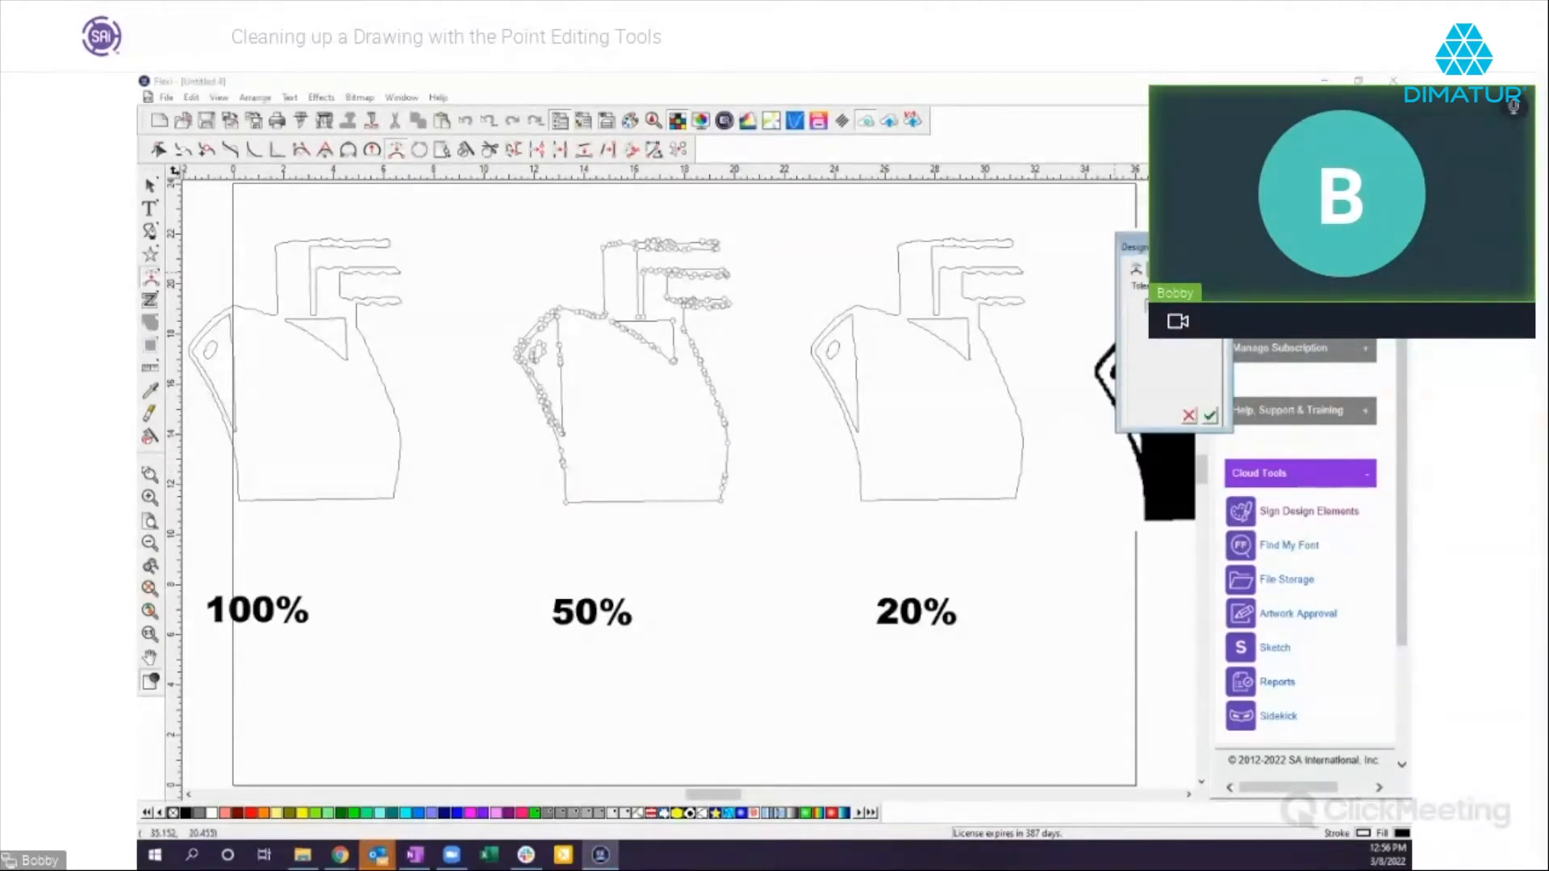
left_click(1210, 417)
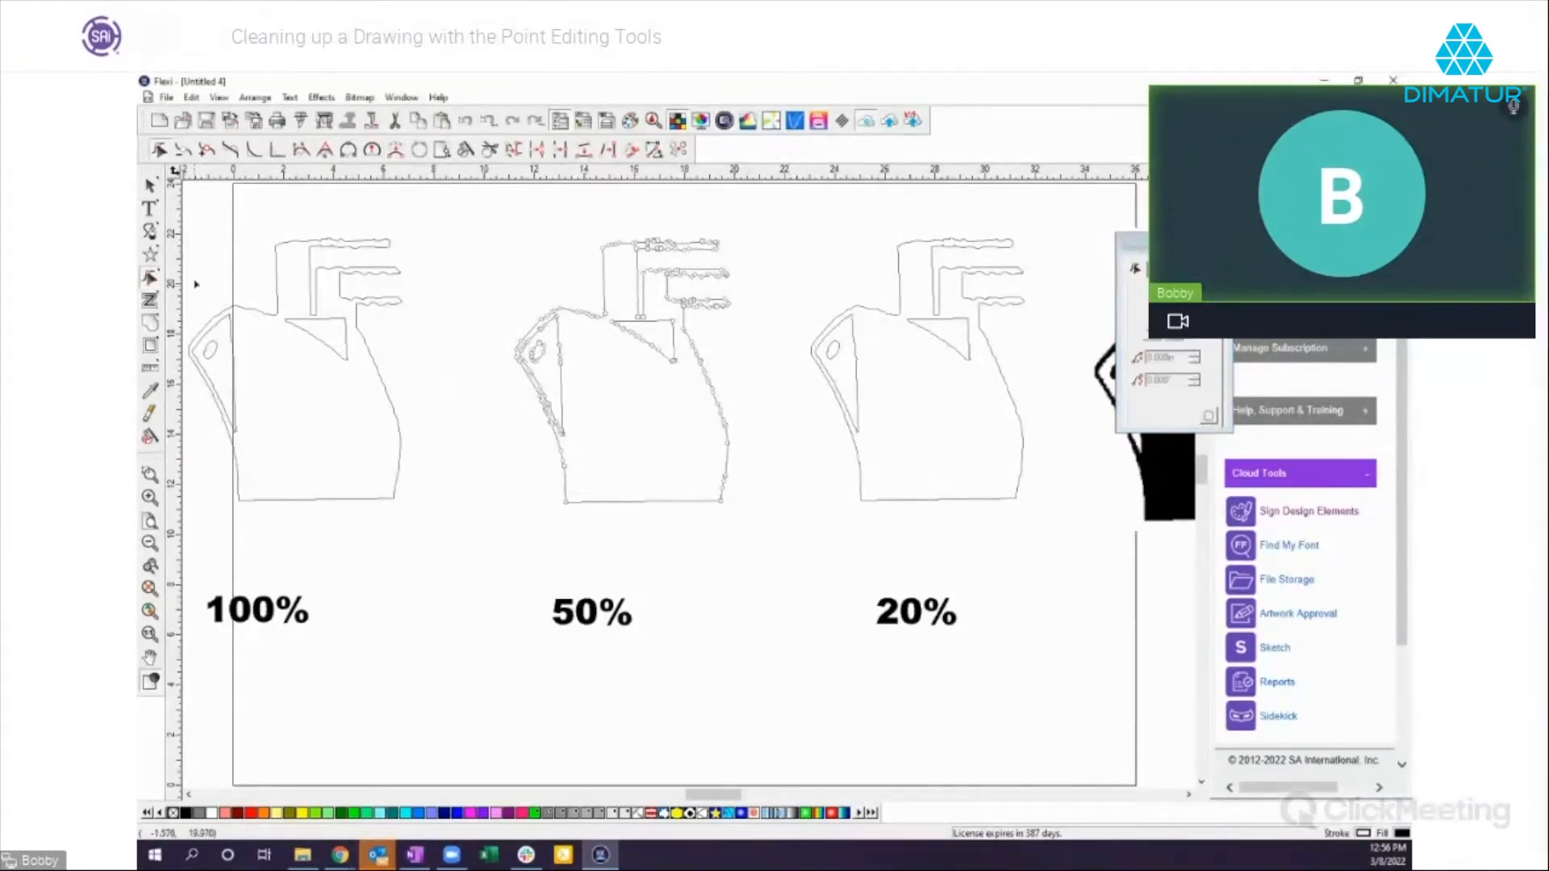
Step: Reduce the points of the ship outline above the 100% label
mouse_move(186, 221)
left_mouse_down()
mouse_move(387, 416)
mouse_move(440, 521)
left_mouse_up()
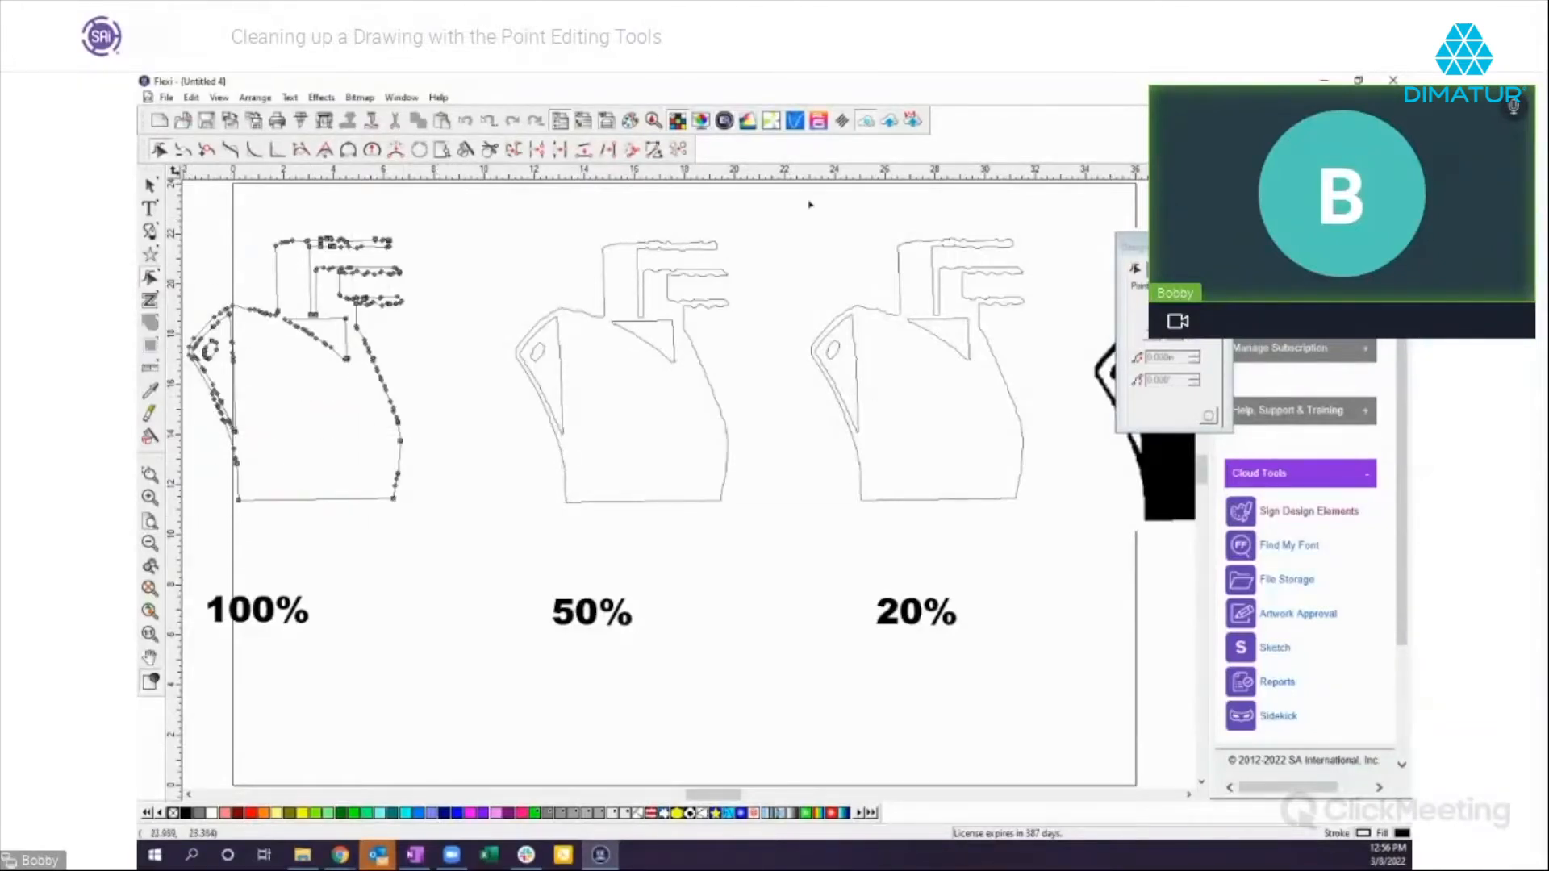
left_click(395, 149)
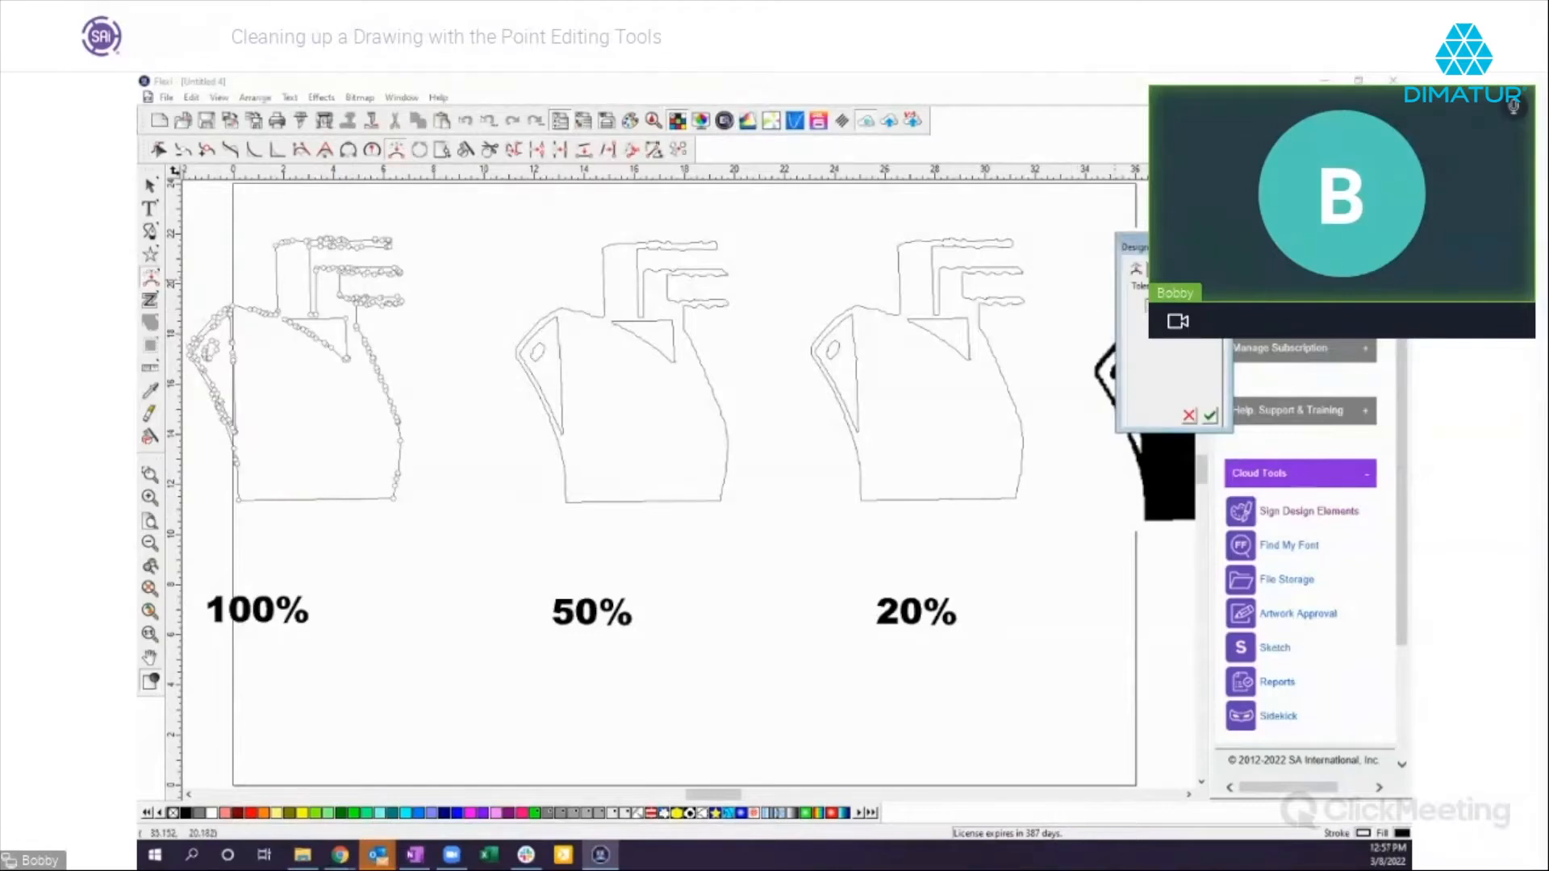
left_click(1212, 418)
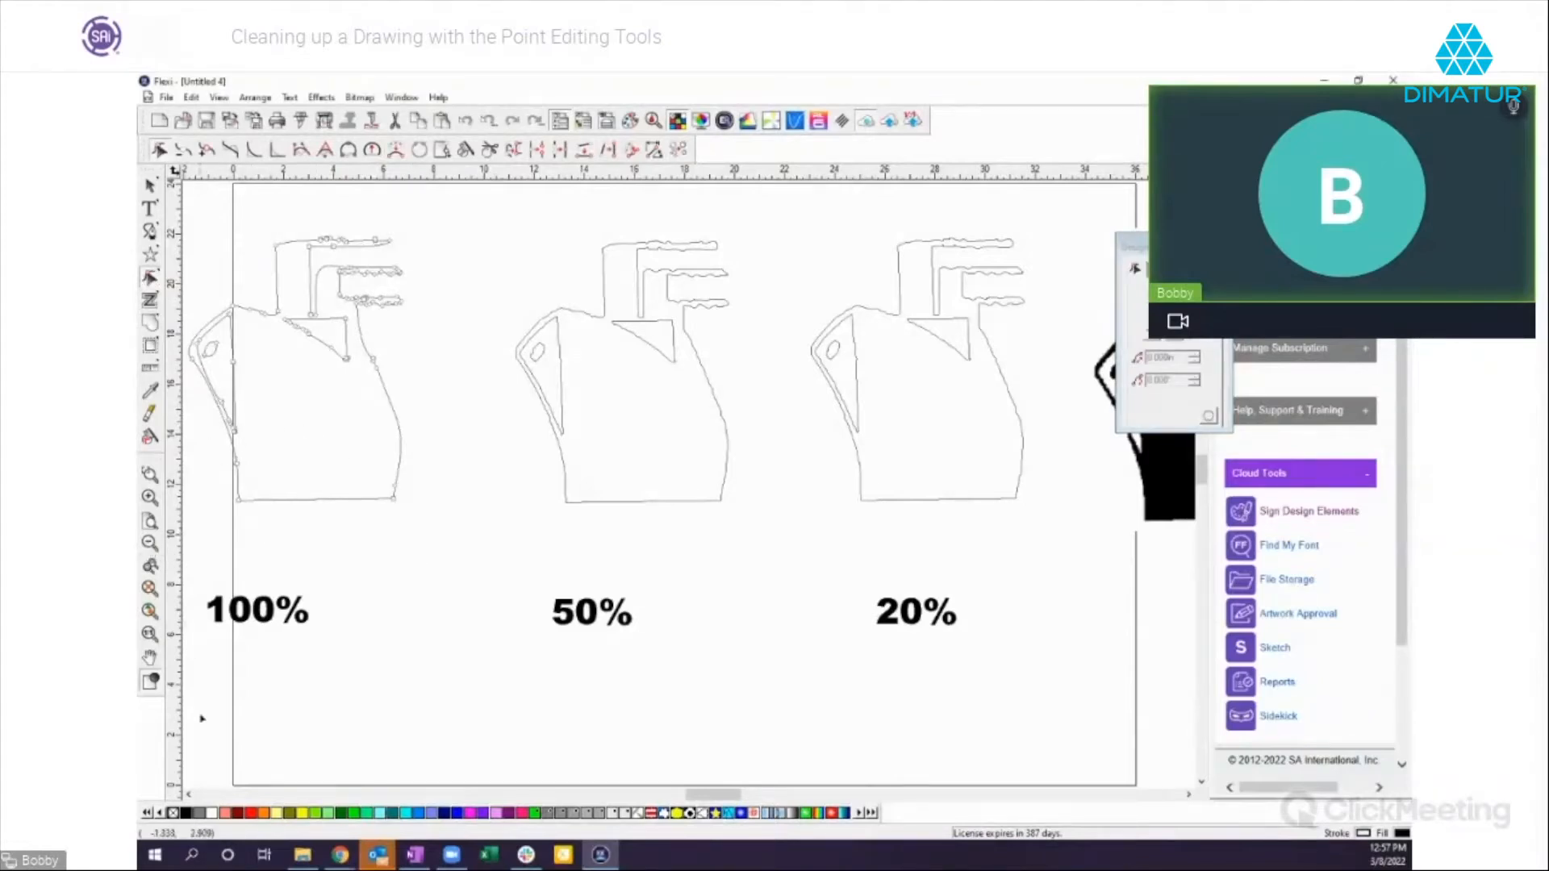
Step: Examine the bow, anchor hole and hull edges of the ship outline above the 100% label up close
left_click(188, 794)
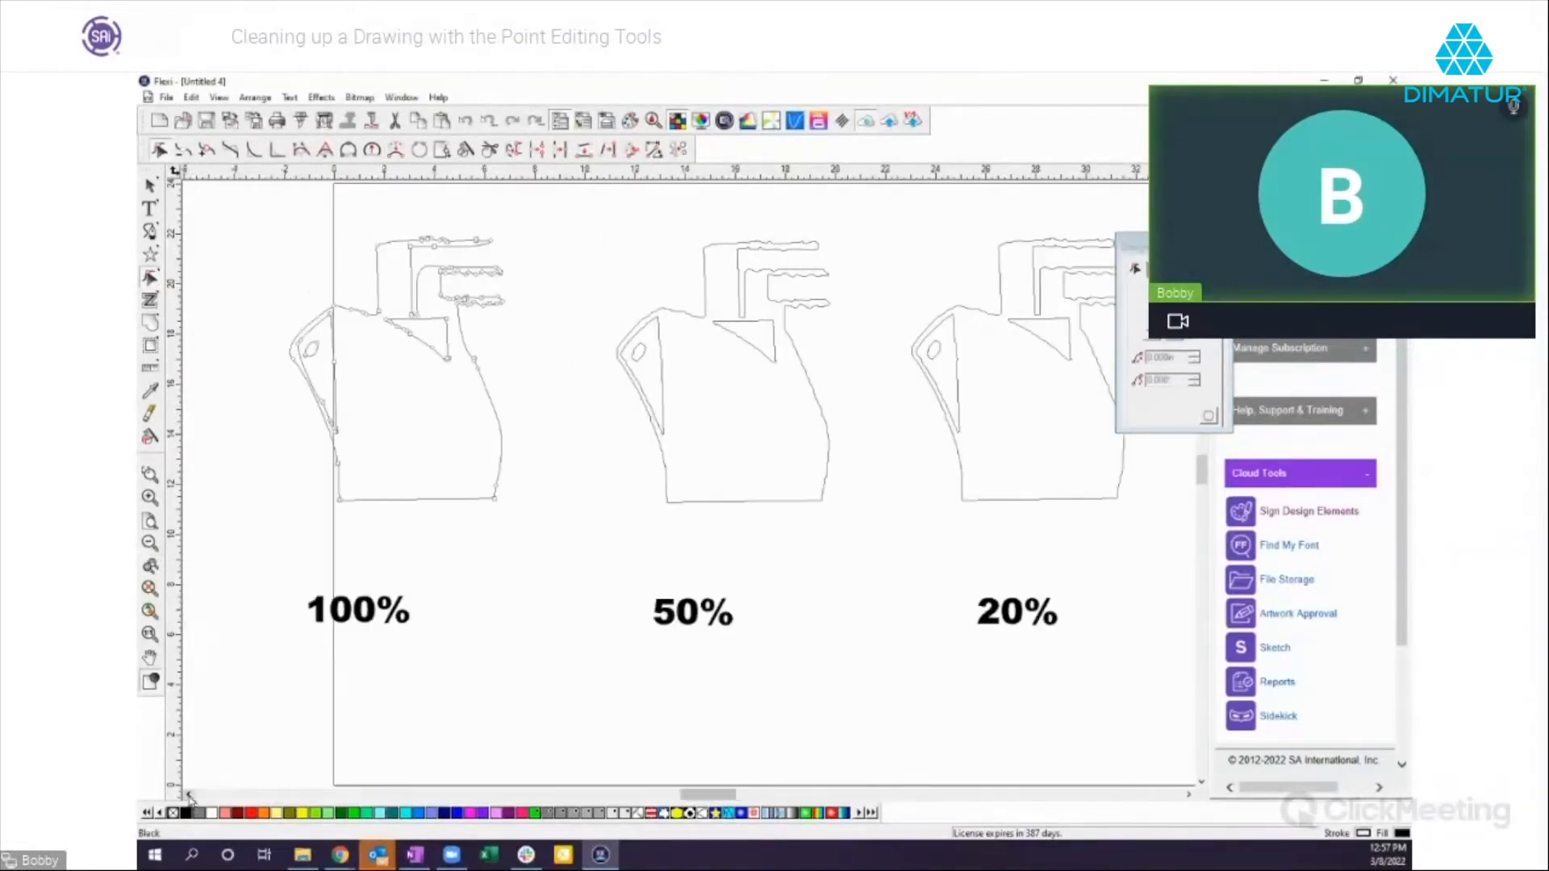
left_click(150, 185)
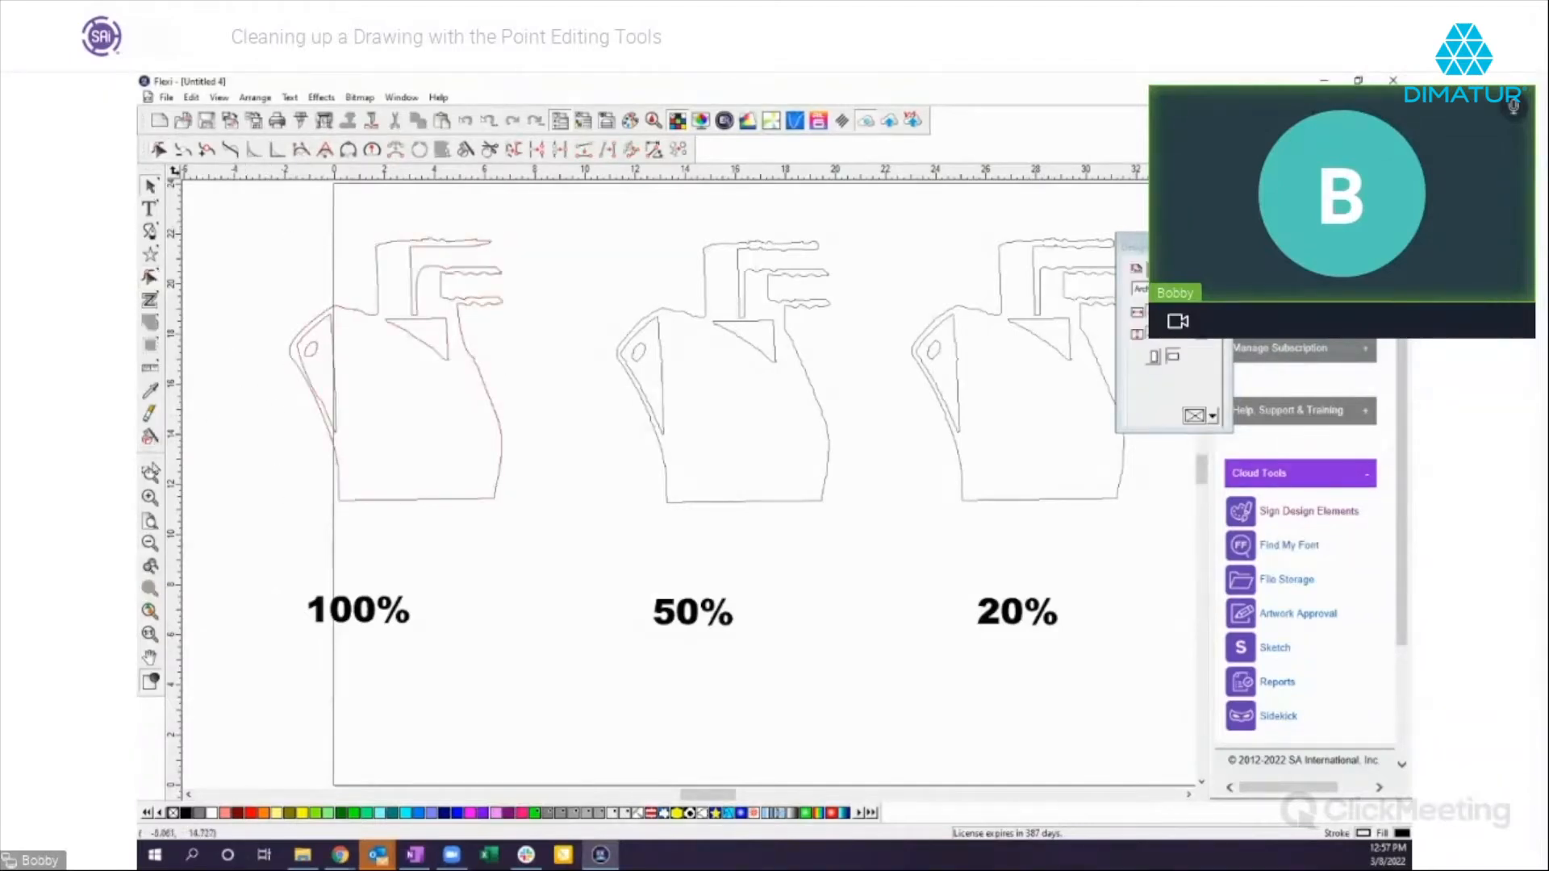
left_click(150, 482)
left_click_drag(293, 306, 345, 374)
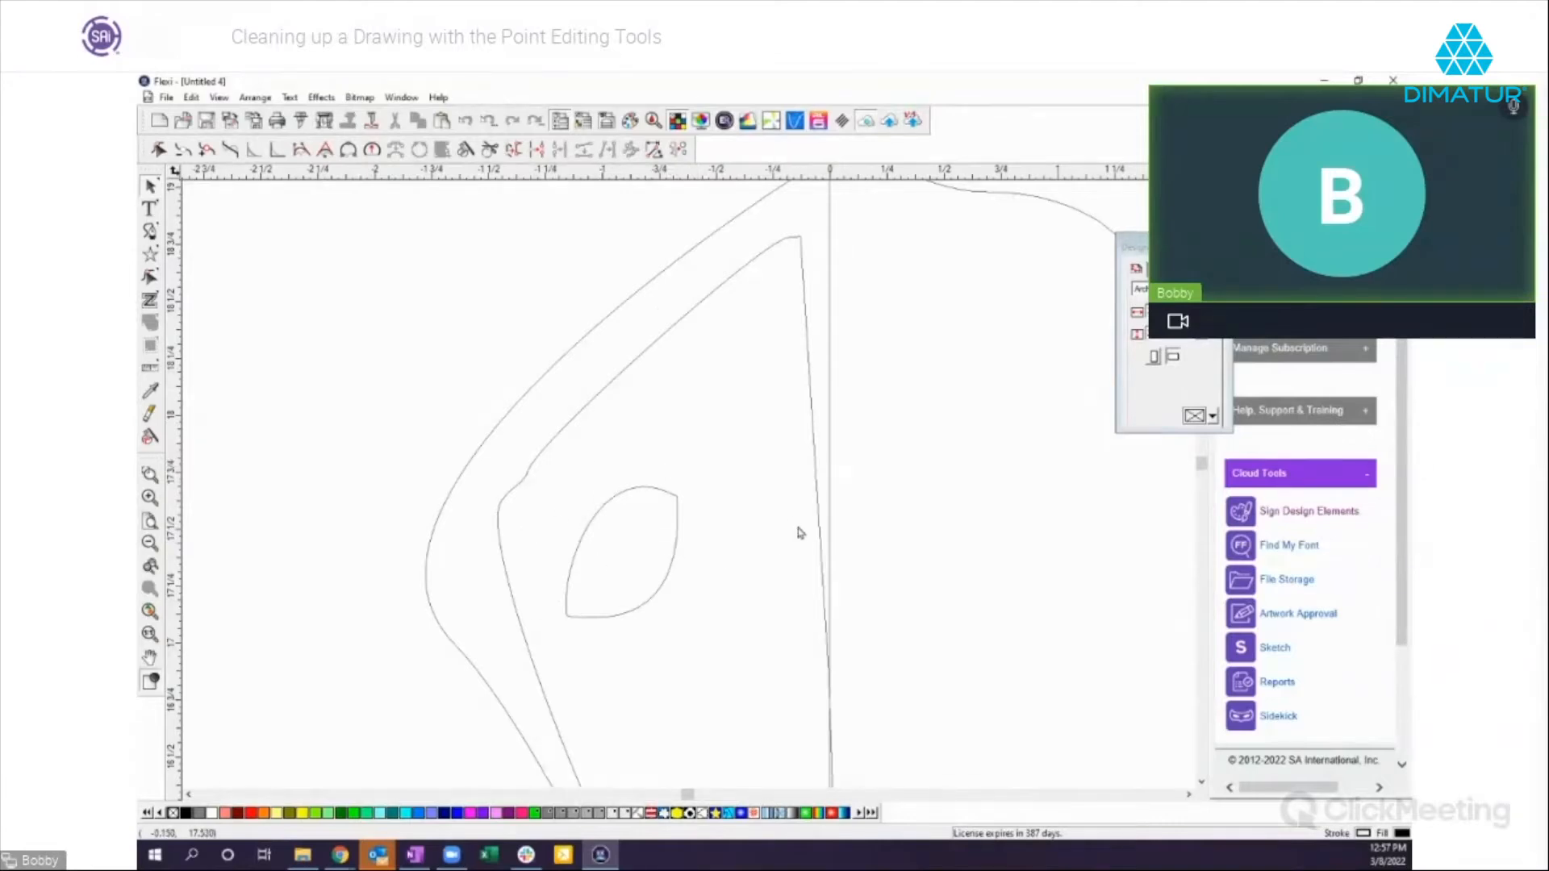
scroll(847, 560, "down", 2)
scroll(849, 561, "down", 8)
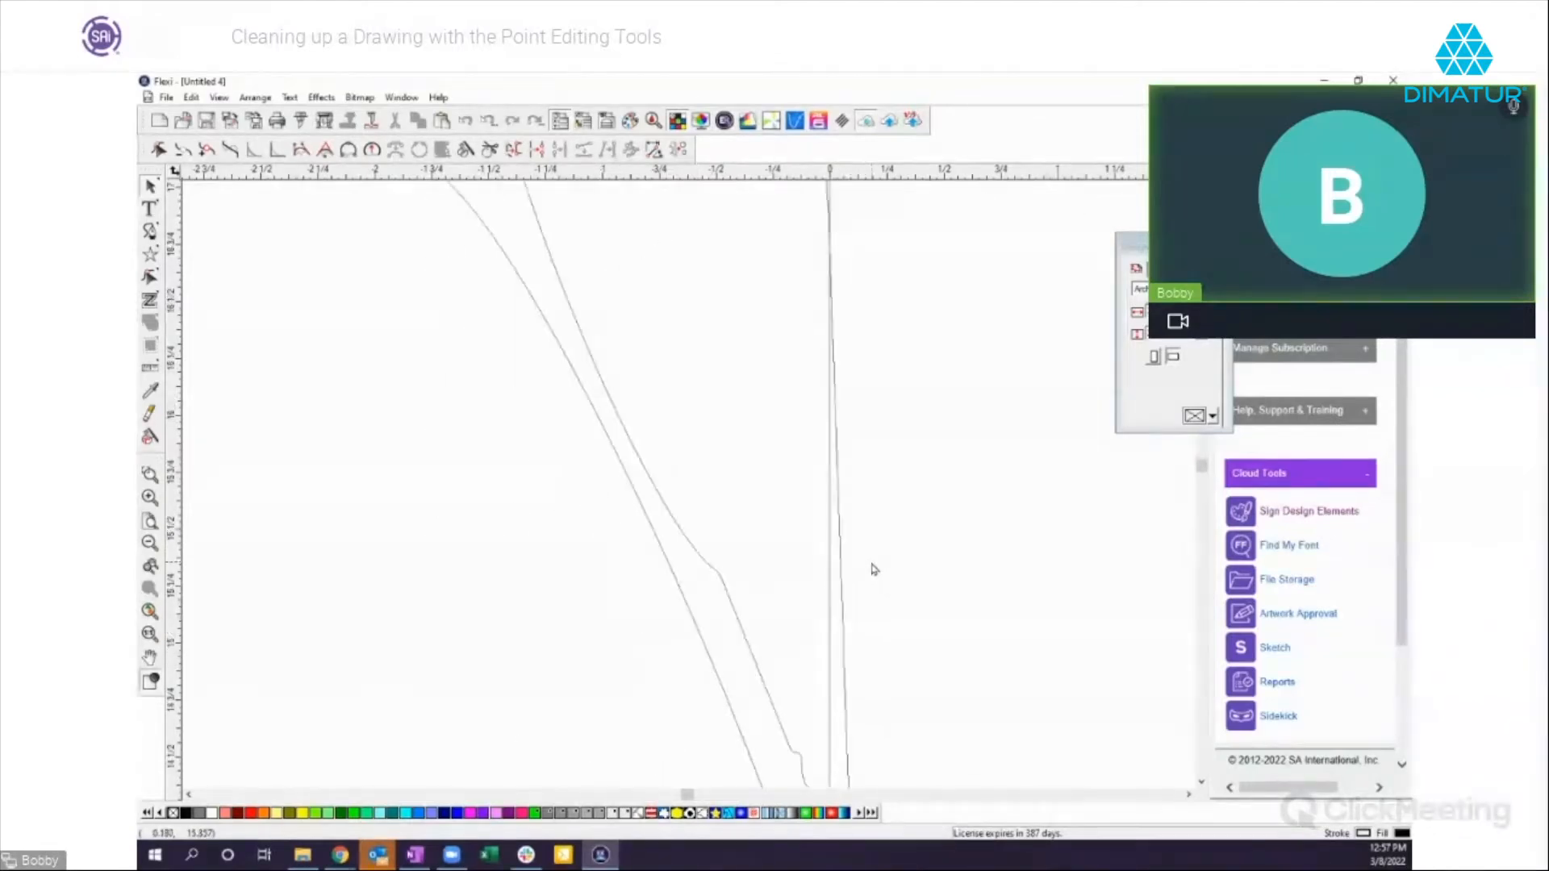
scroll(882, 561, "up", 4)
scroll(868, 557, "up", 3)
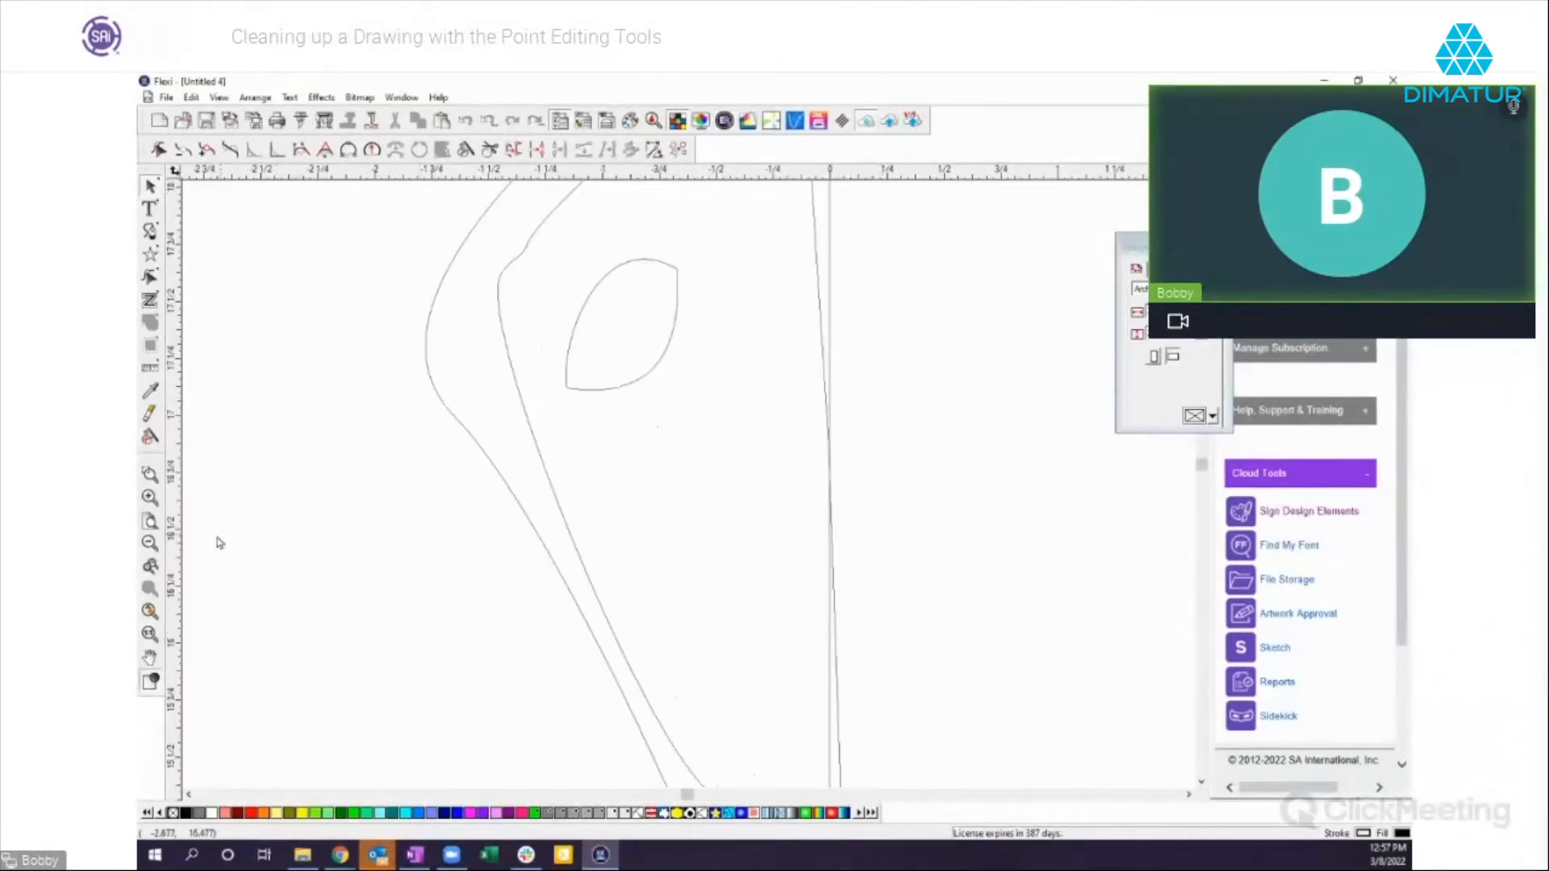
left_click(149, 543)
left_click(149, 543)
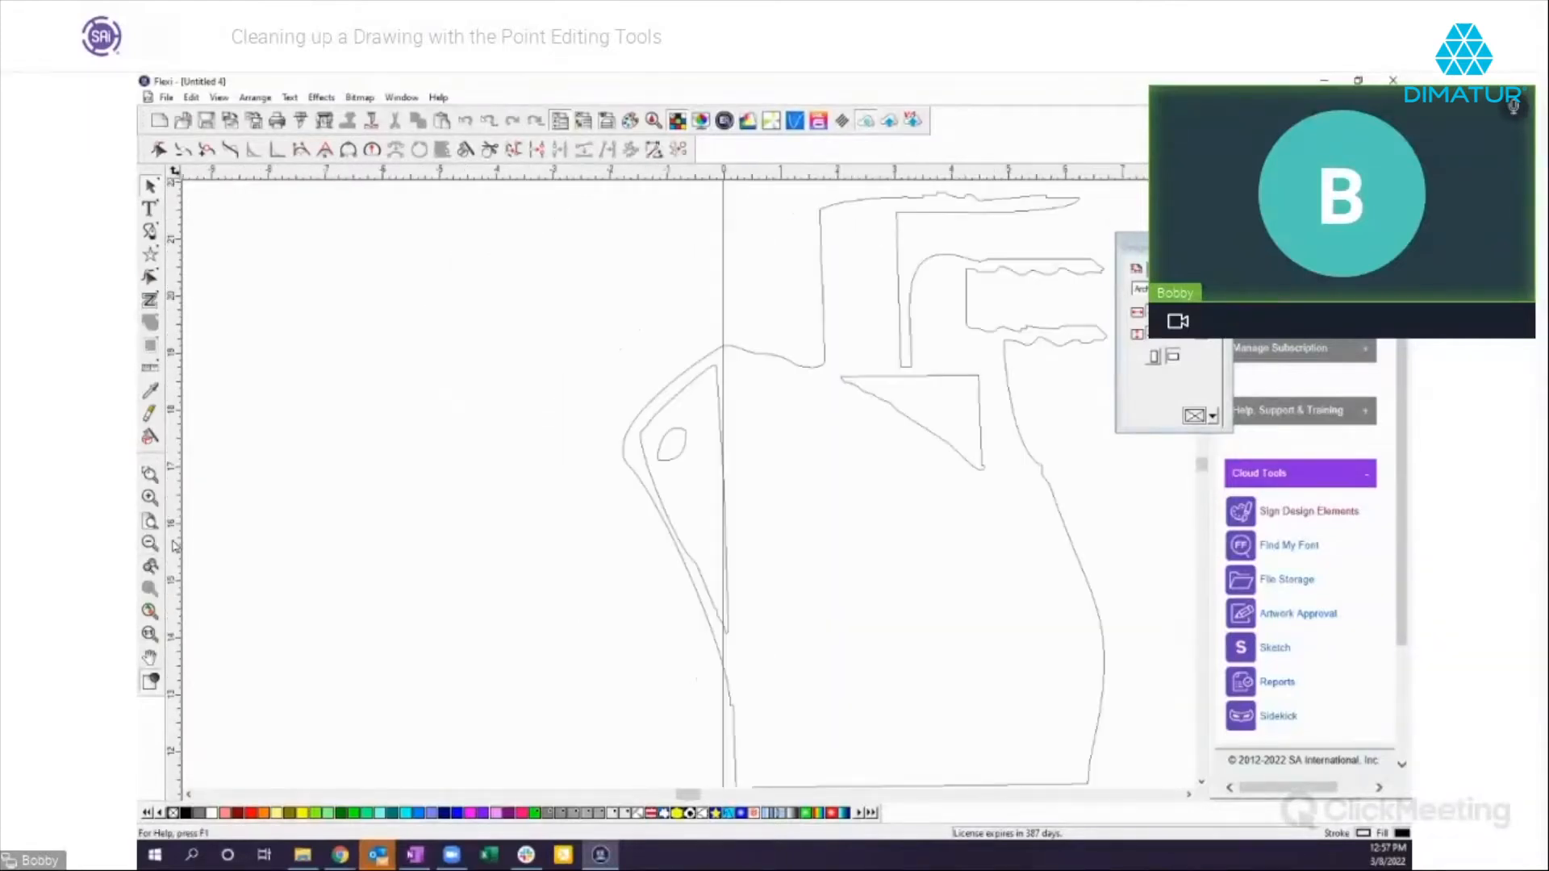
left_click(149, 543)
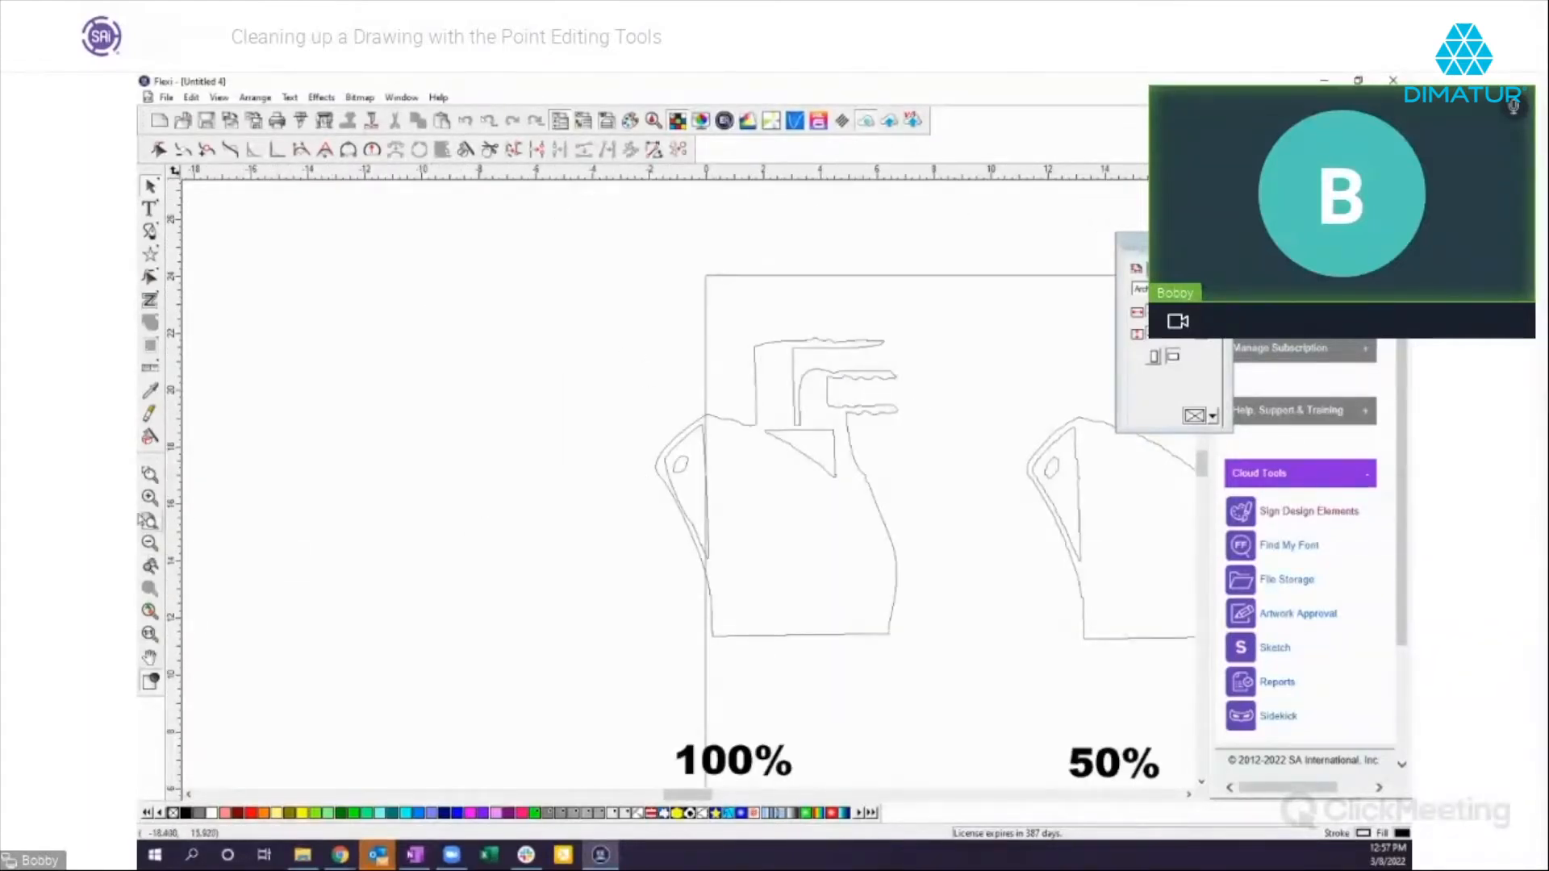
Step: Nudge all three ship outlines and their percentage labels to the right until the 100% ship lies inside the page
left_click(149, 543)
mouse_move(678, 371)
left_mouse_down()
mouse_move(701, 431)
mouse_move(978, 565)
mouse_move(1162, 677)
mouse_move(1151, 665)
left_mouse_up()
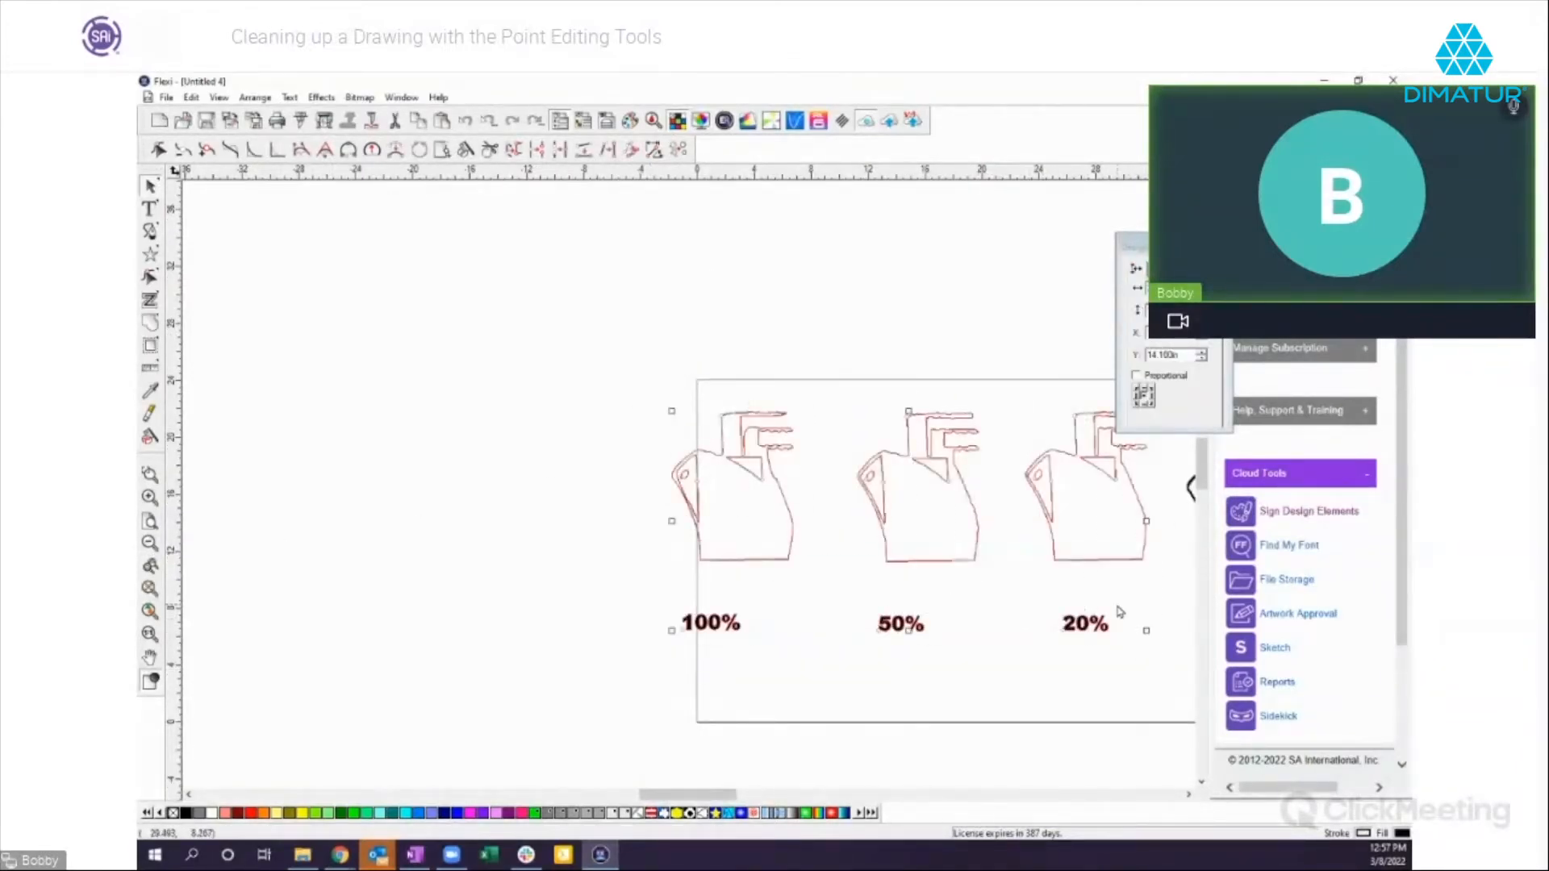
key("Right")
key("Right")
key("Right")
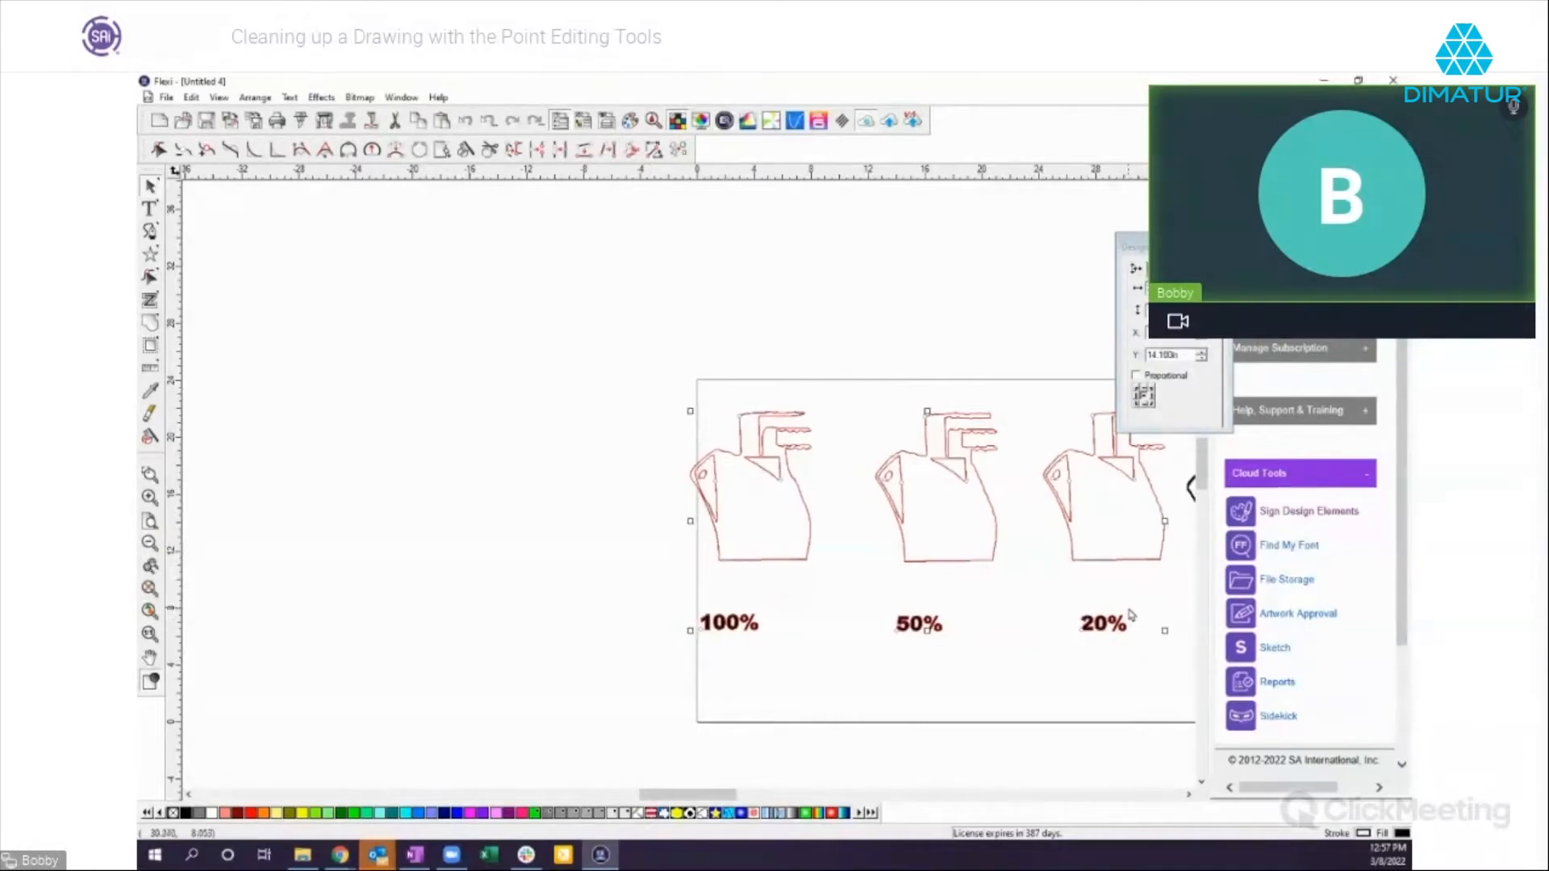
key("Right")
key("Right")
key("Right")
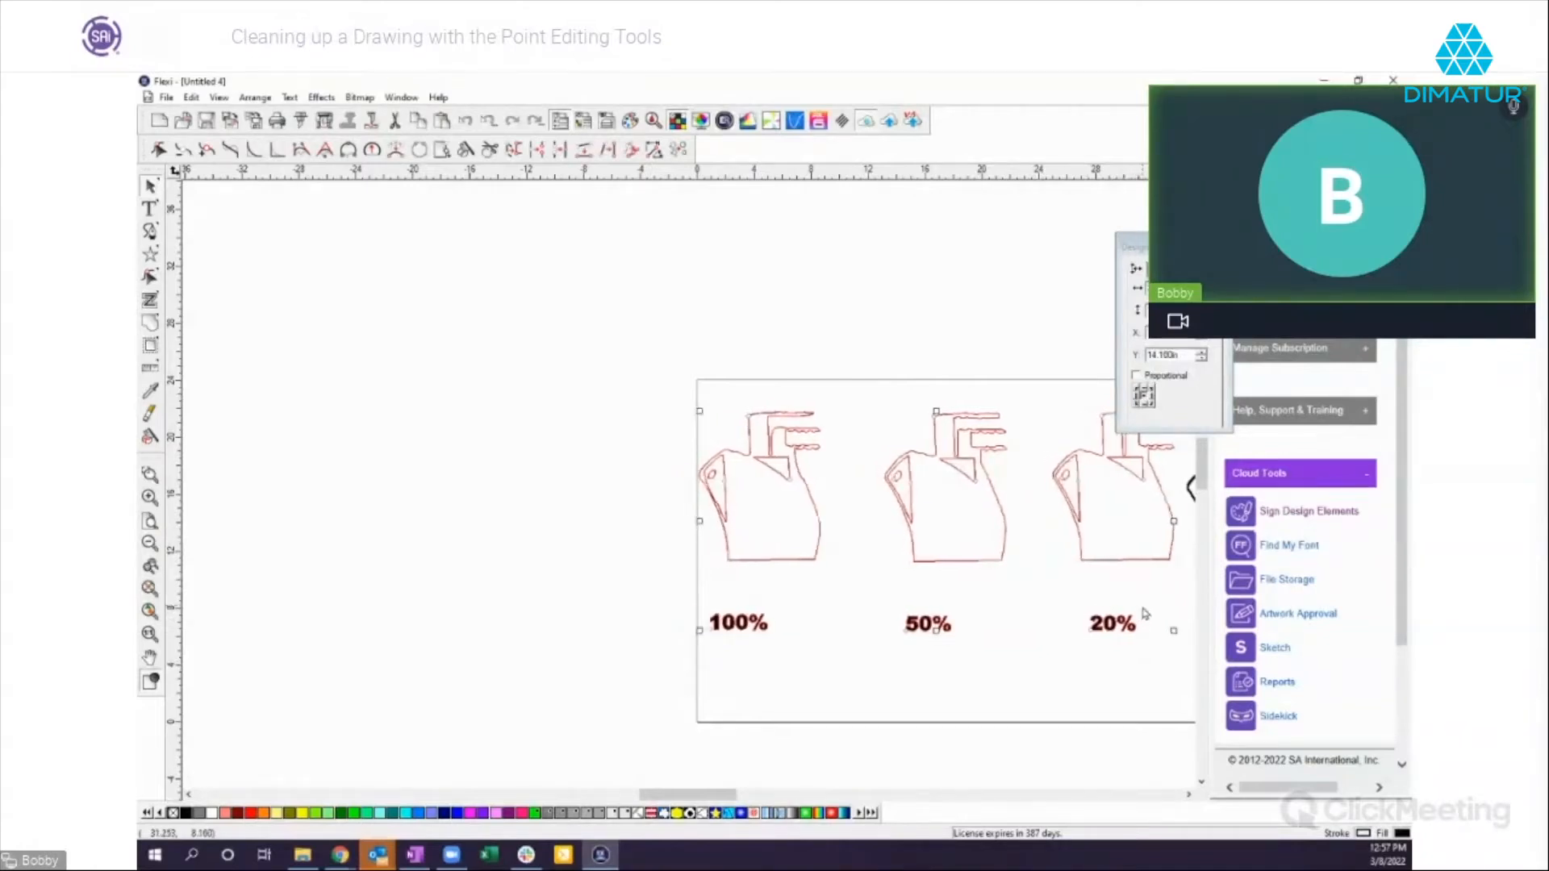
left_click(873, 598)
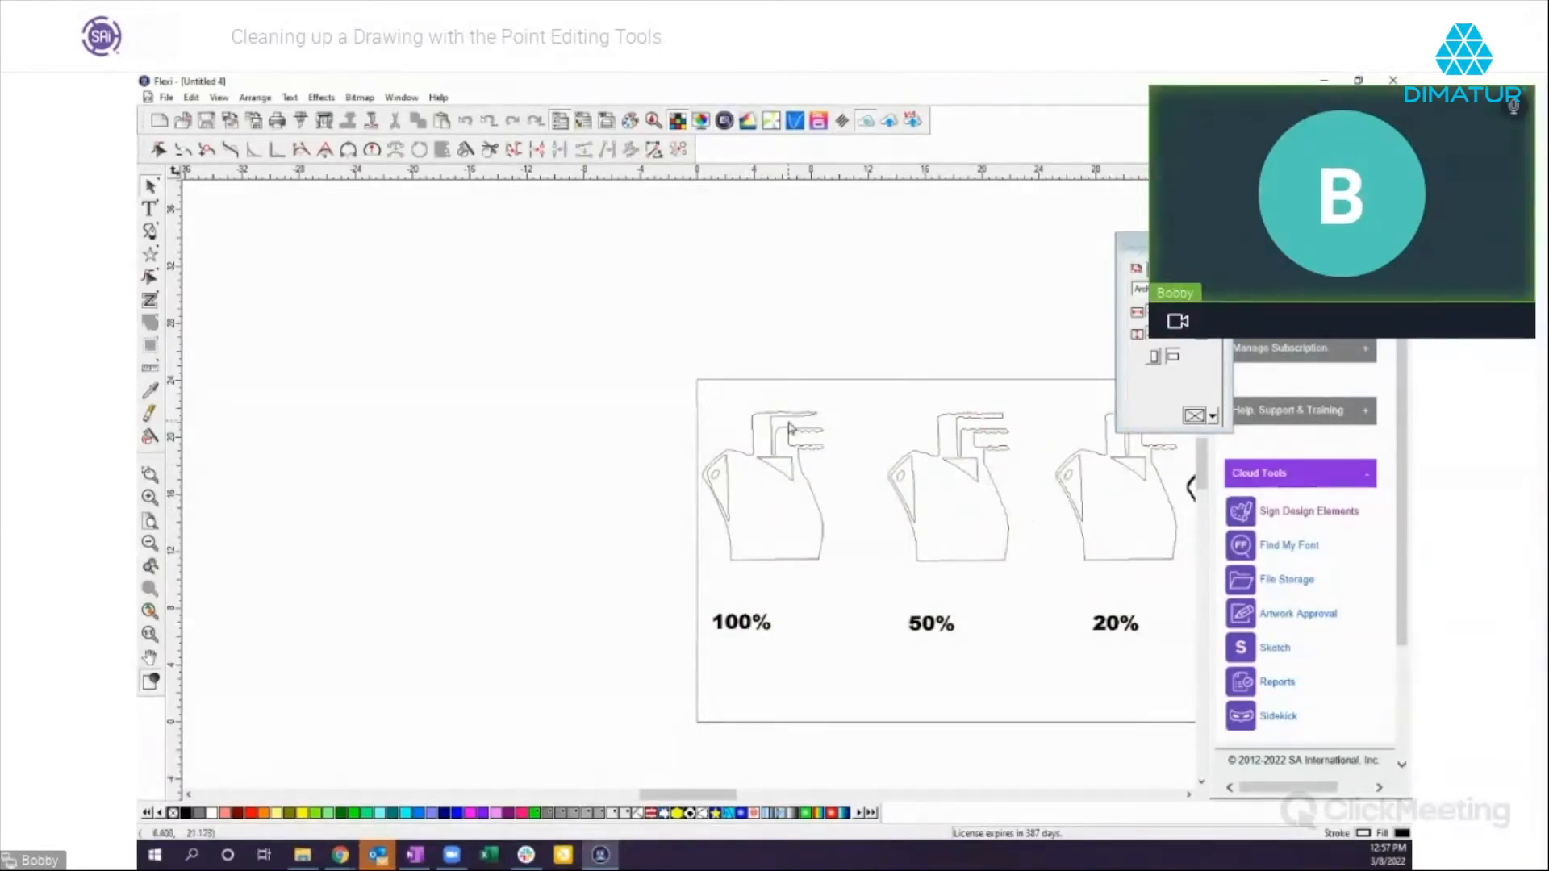
Step: Compare the upper details of the 20%, 50% and 100% ship outlines up close
left_click_drag(1138, 247, 1230, 230)
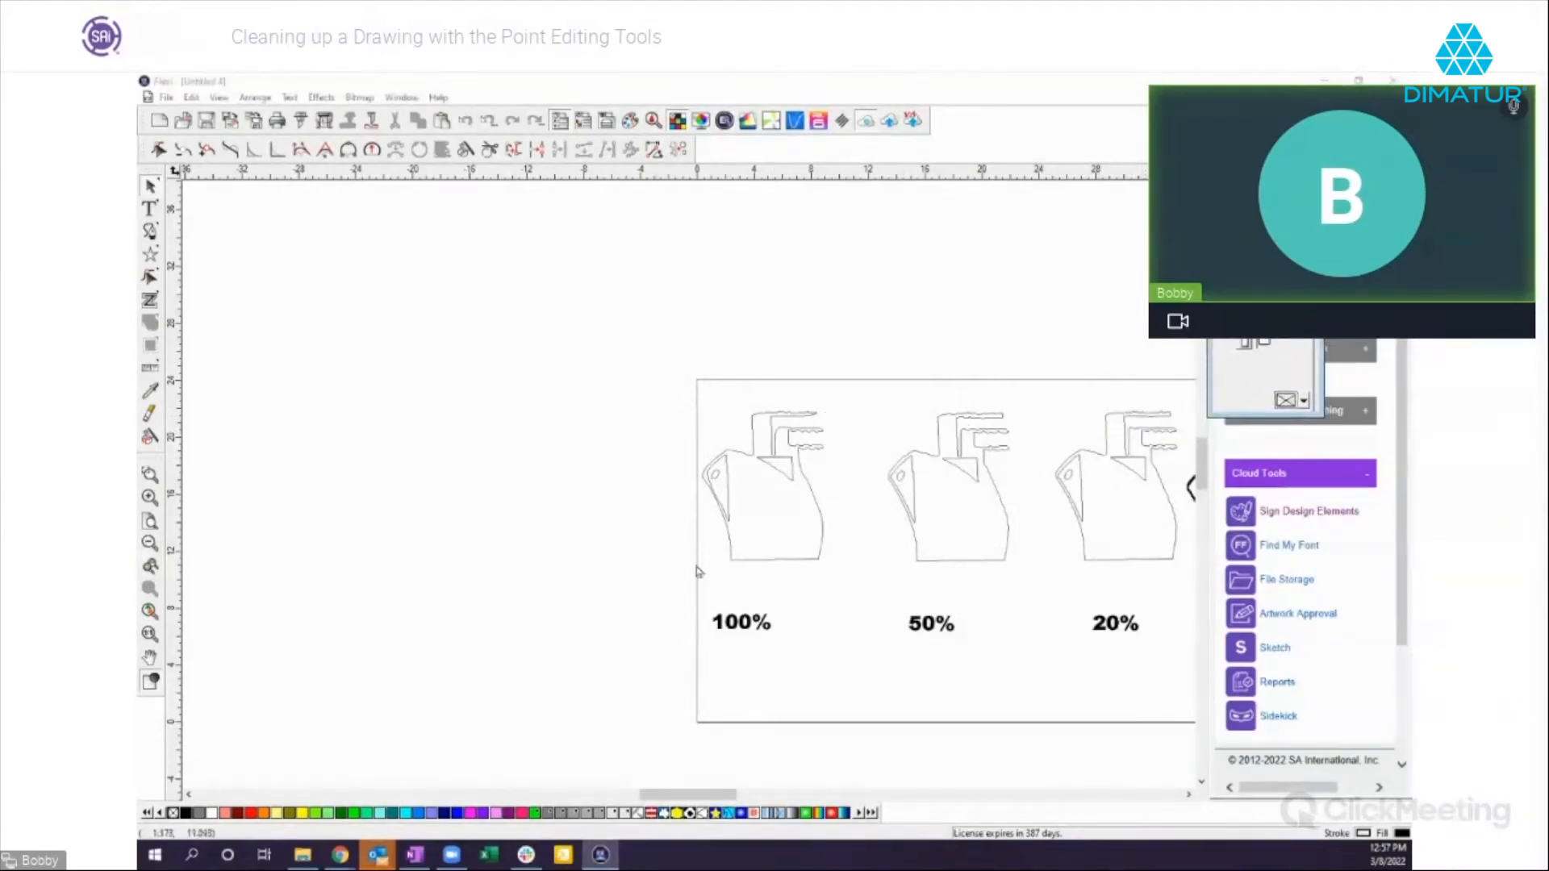
left_click(150, 475)
mouse_move(1069, 405)
left_mouse_down()
mouse_move(1168, 444)
mouse_move(1176, 491)
left_mouse_up()
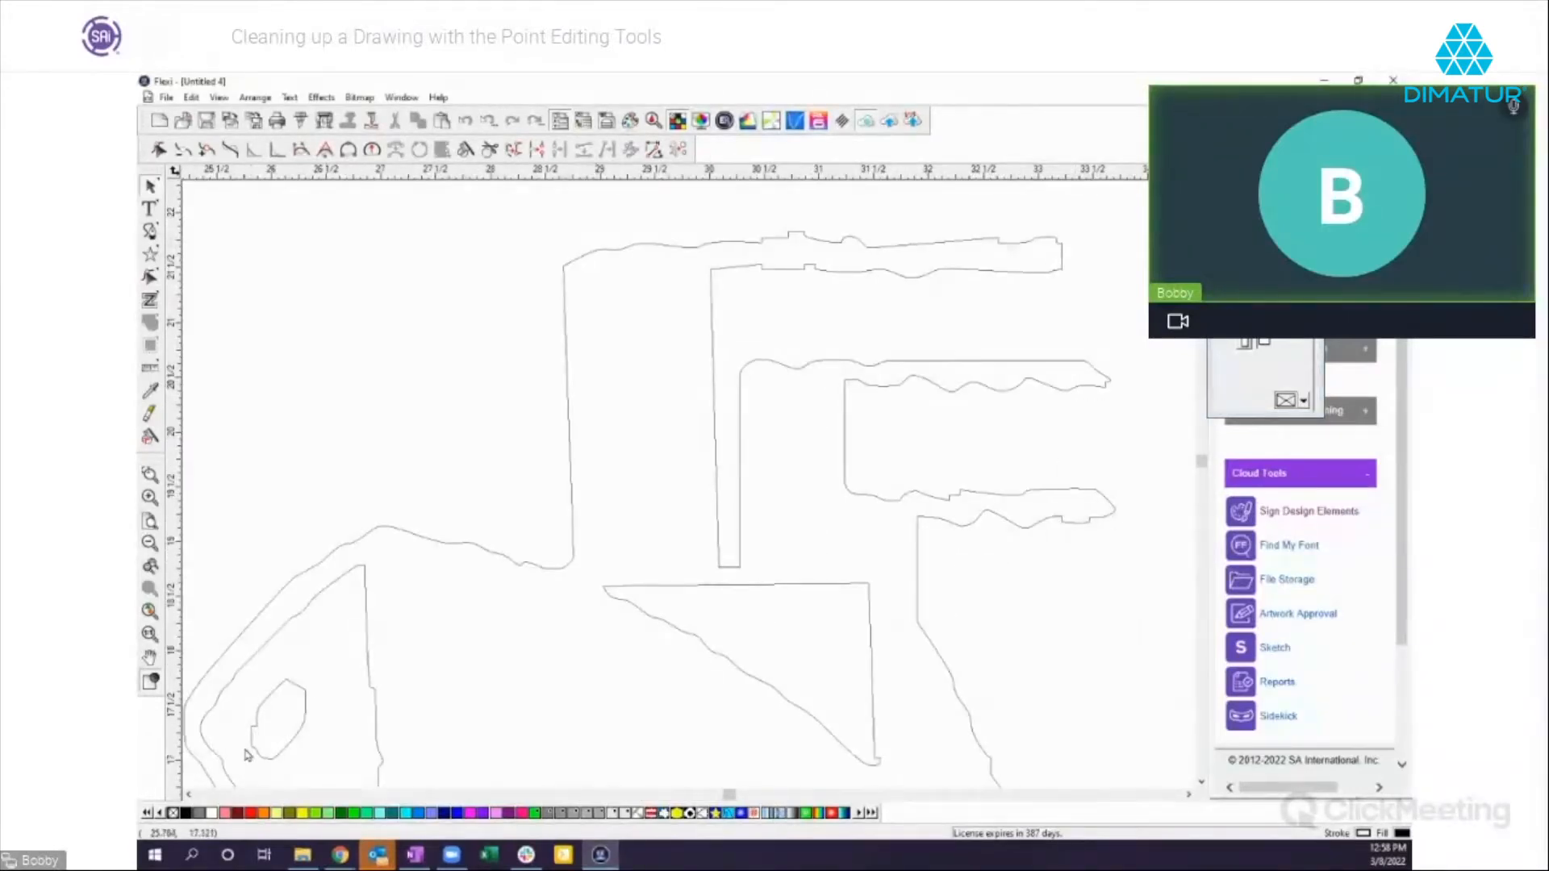
left_click(188, 797)
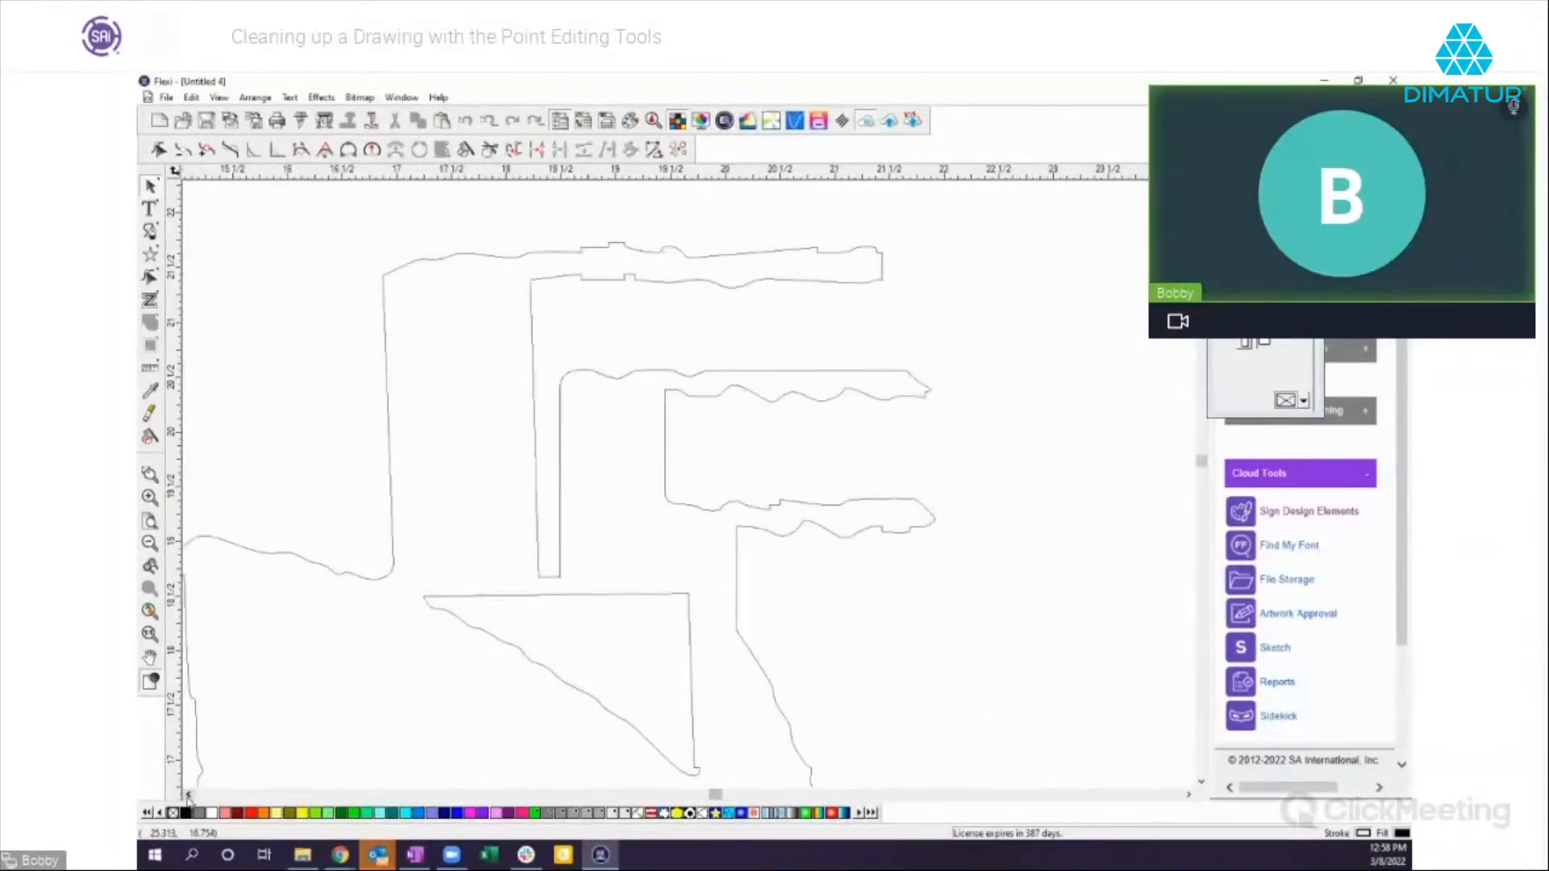
left_click(188, 797)
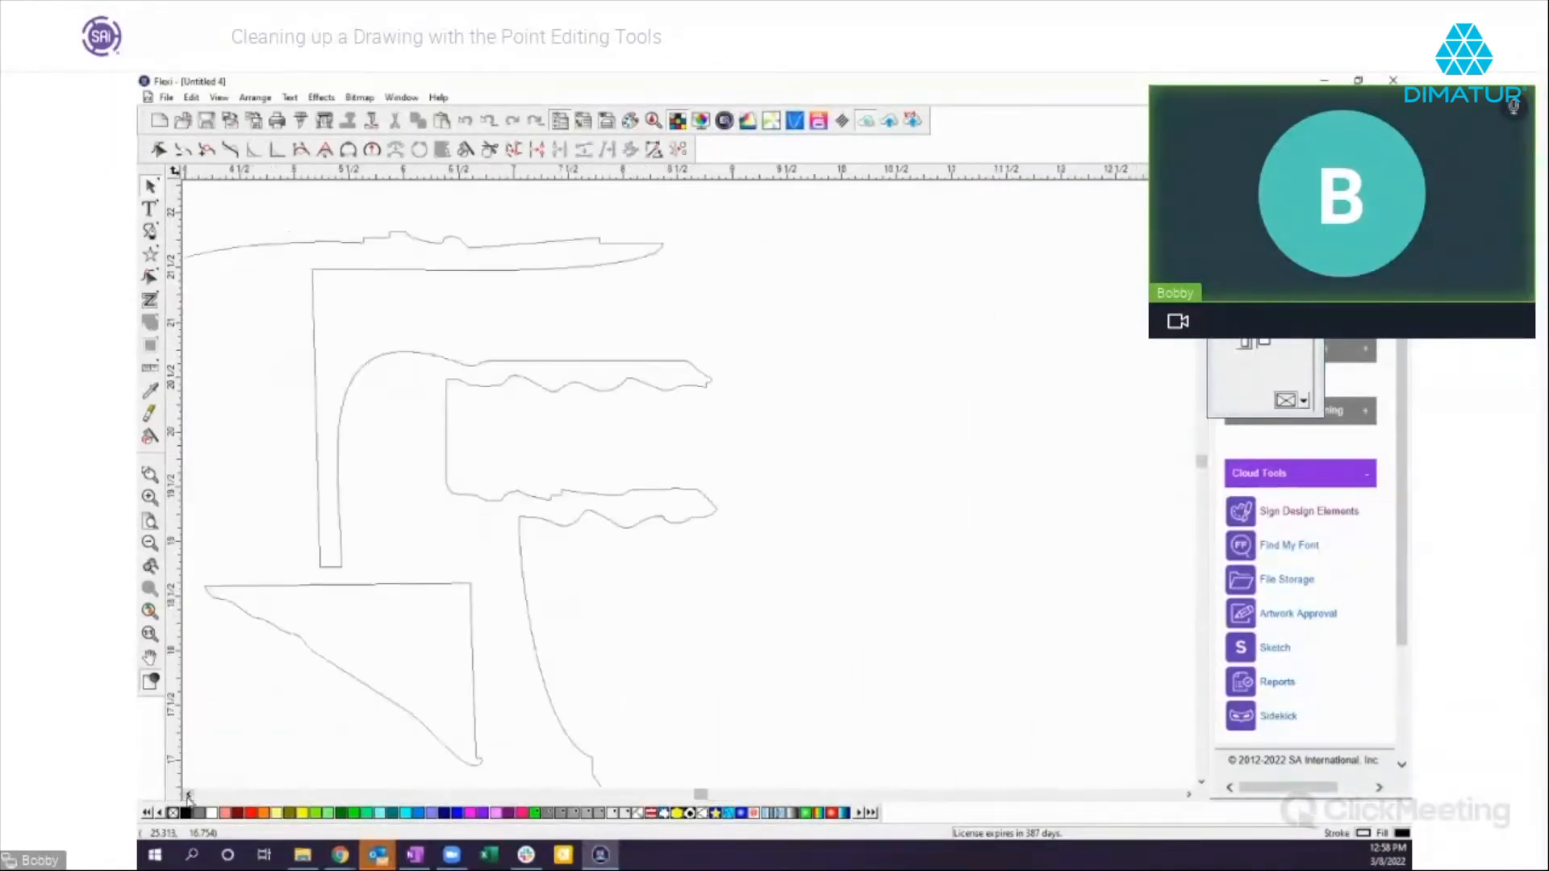
left_click(188, 797)
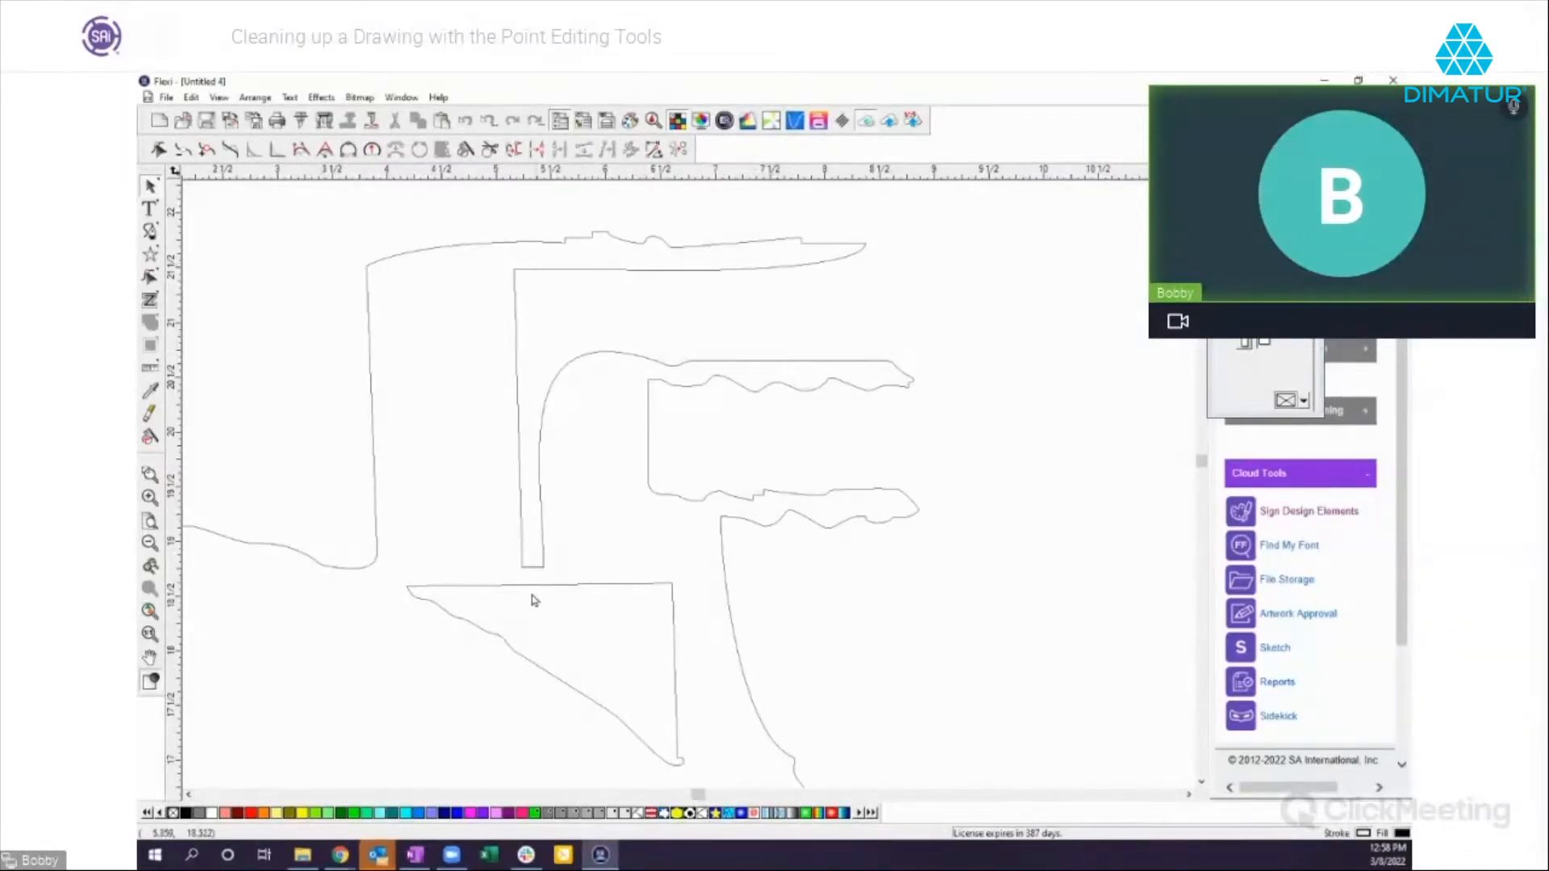
left_click(149, 544)
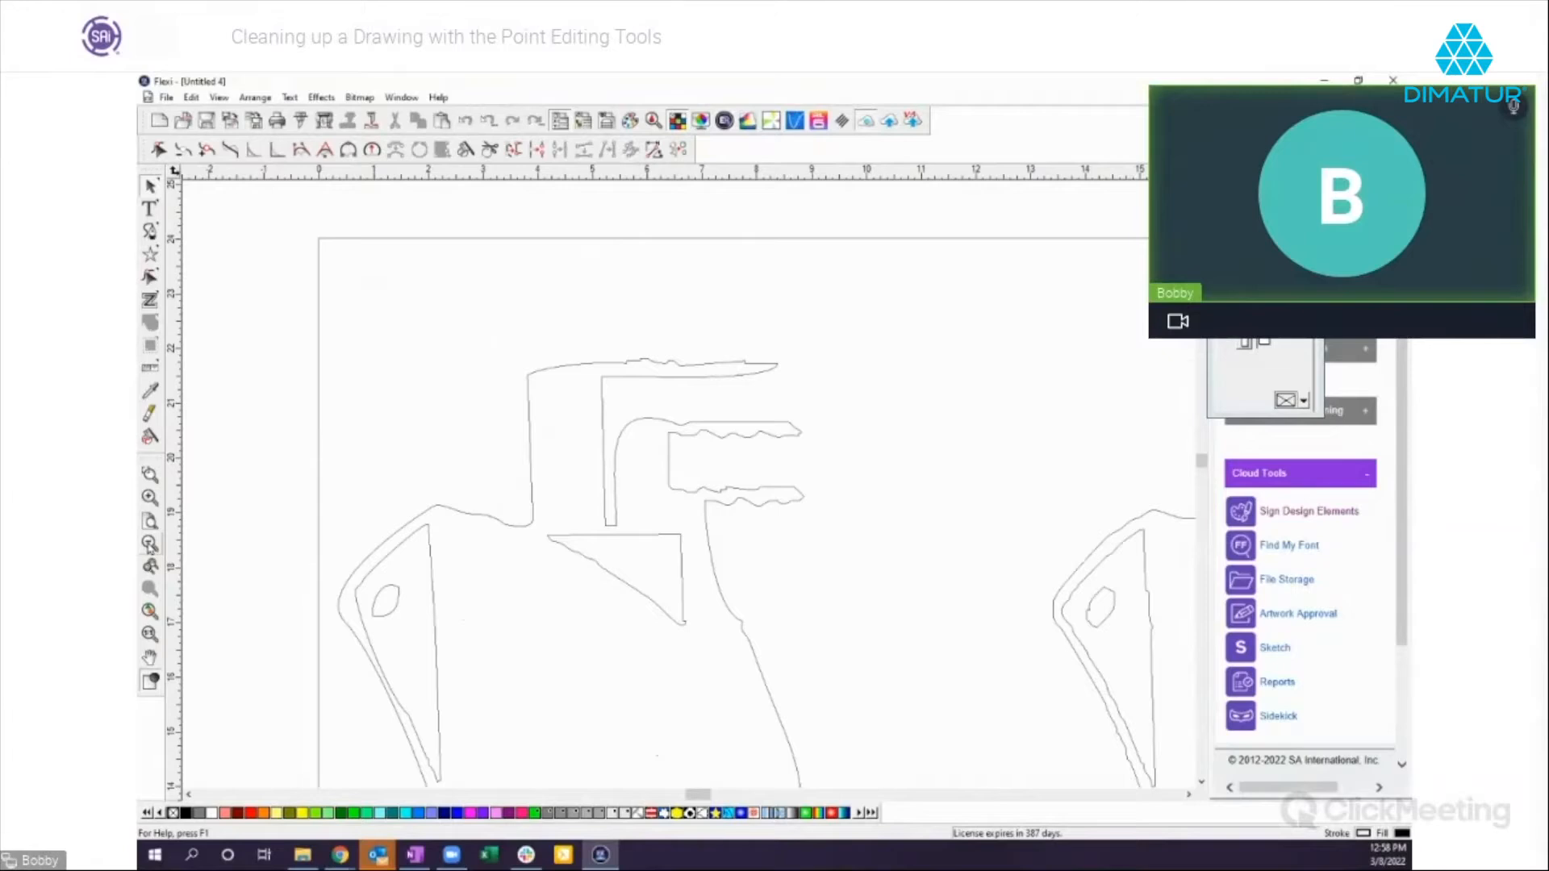
left_click(149, 544)
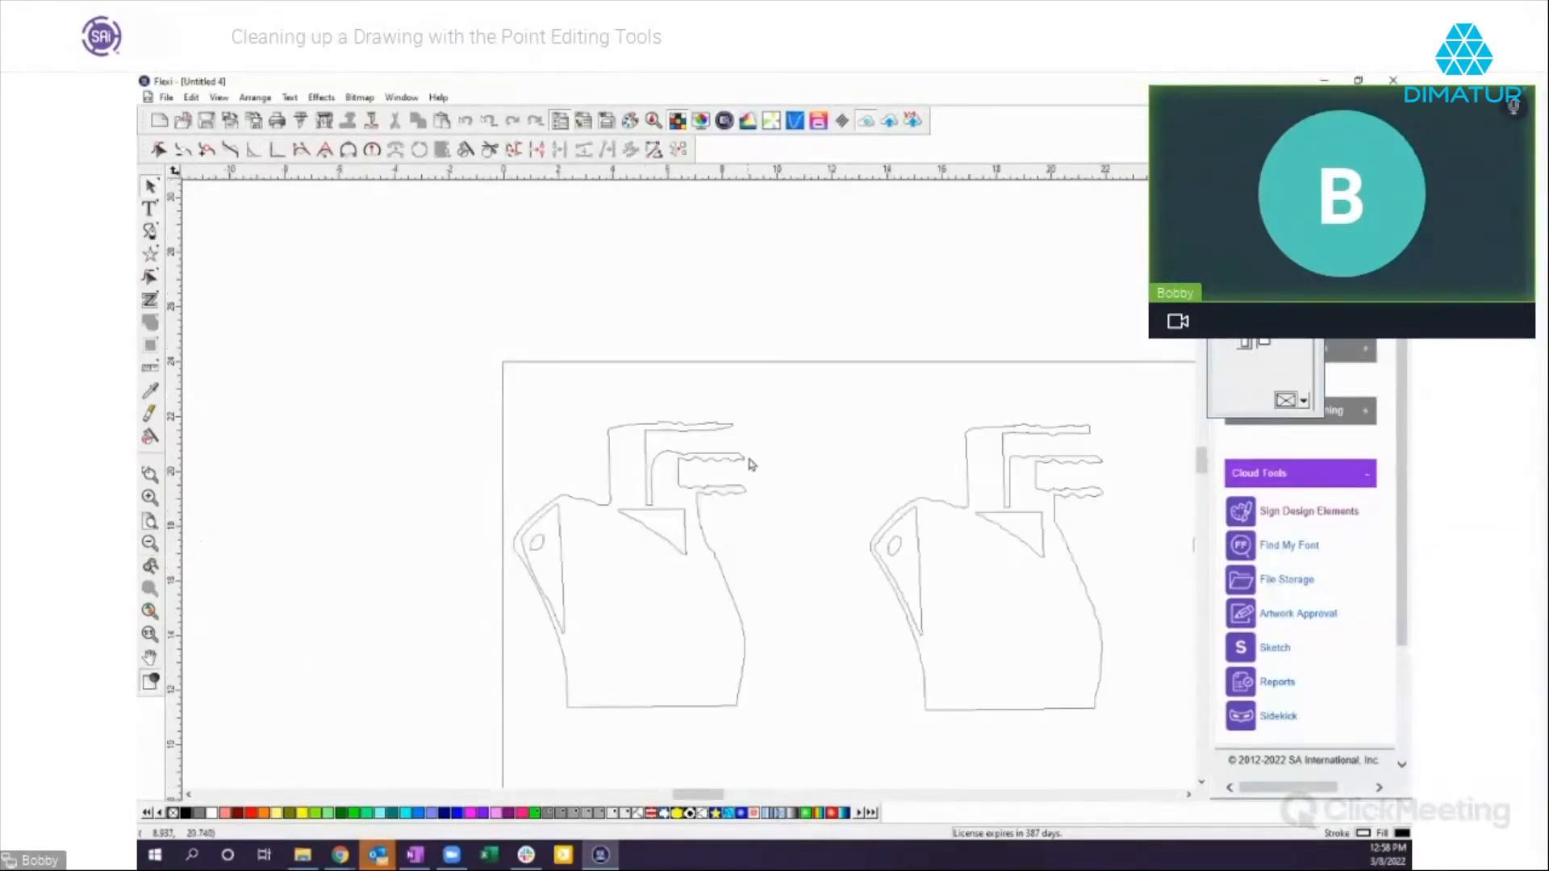
Step: Replace the right hull edge of the middle ship outline, from below the funnels to the bottom corner, with one smooth curve
left_click(1191, 795)
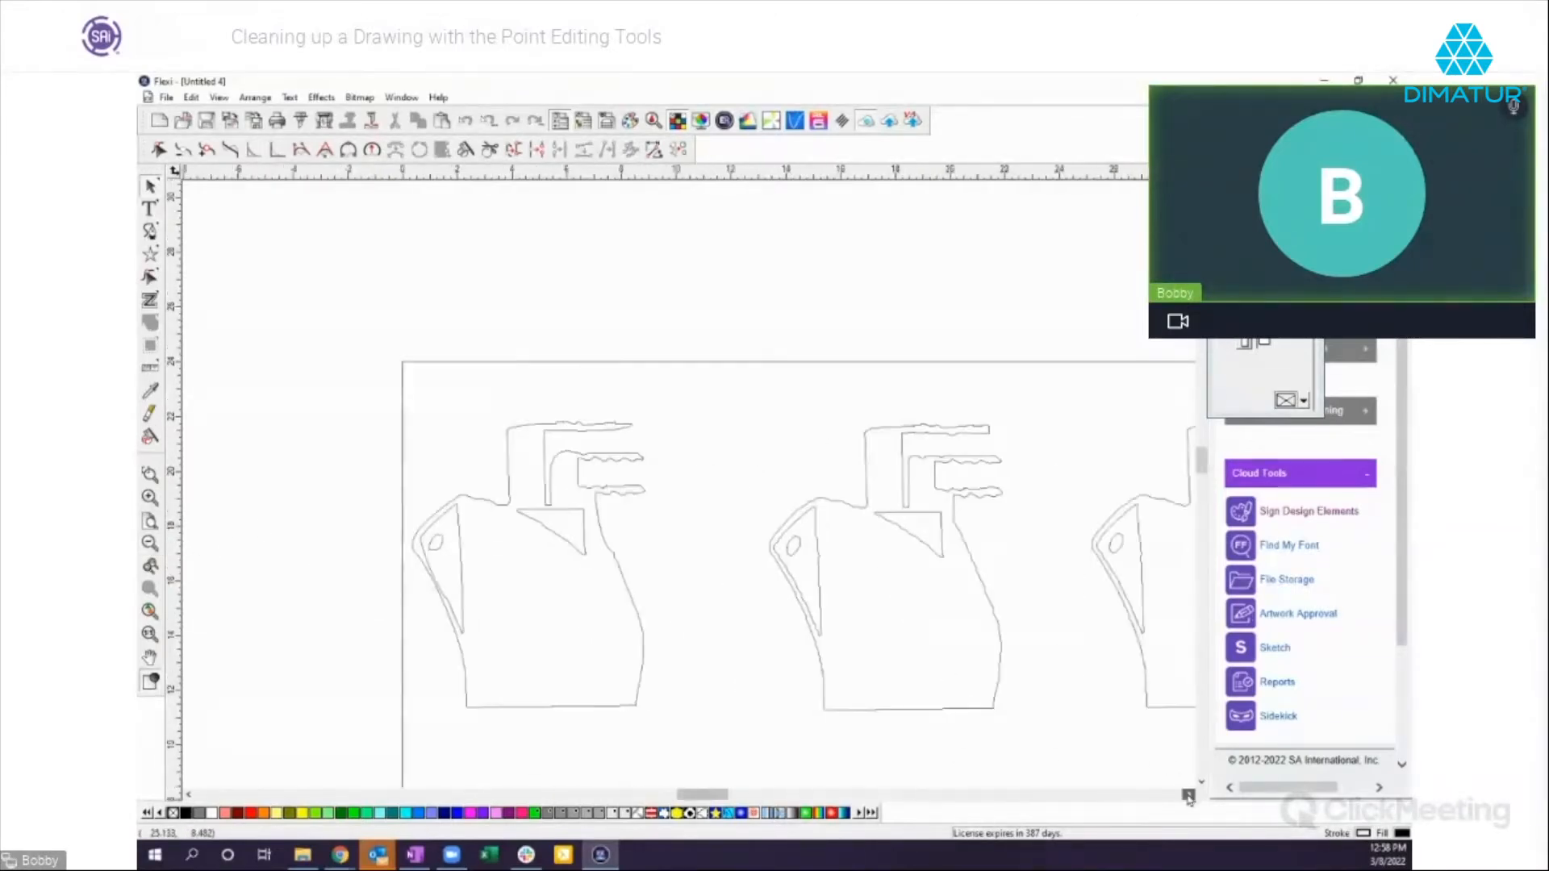
left_click(1189, 797)
left_click(1189, 797)
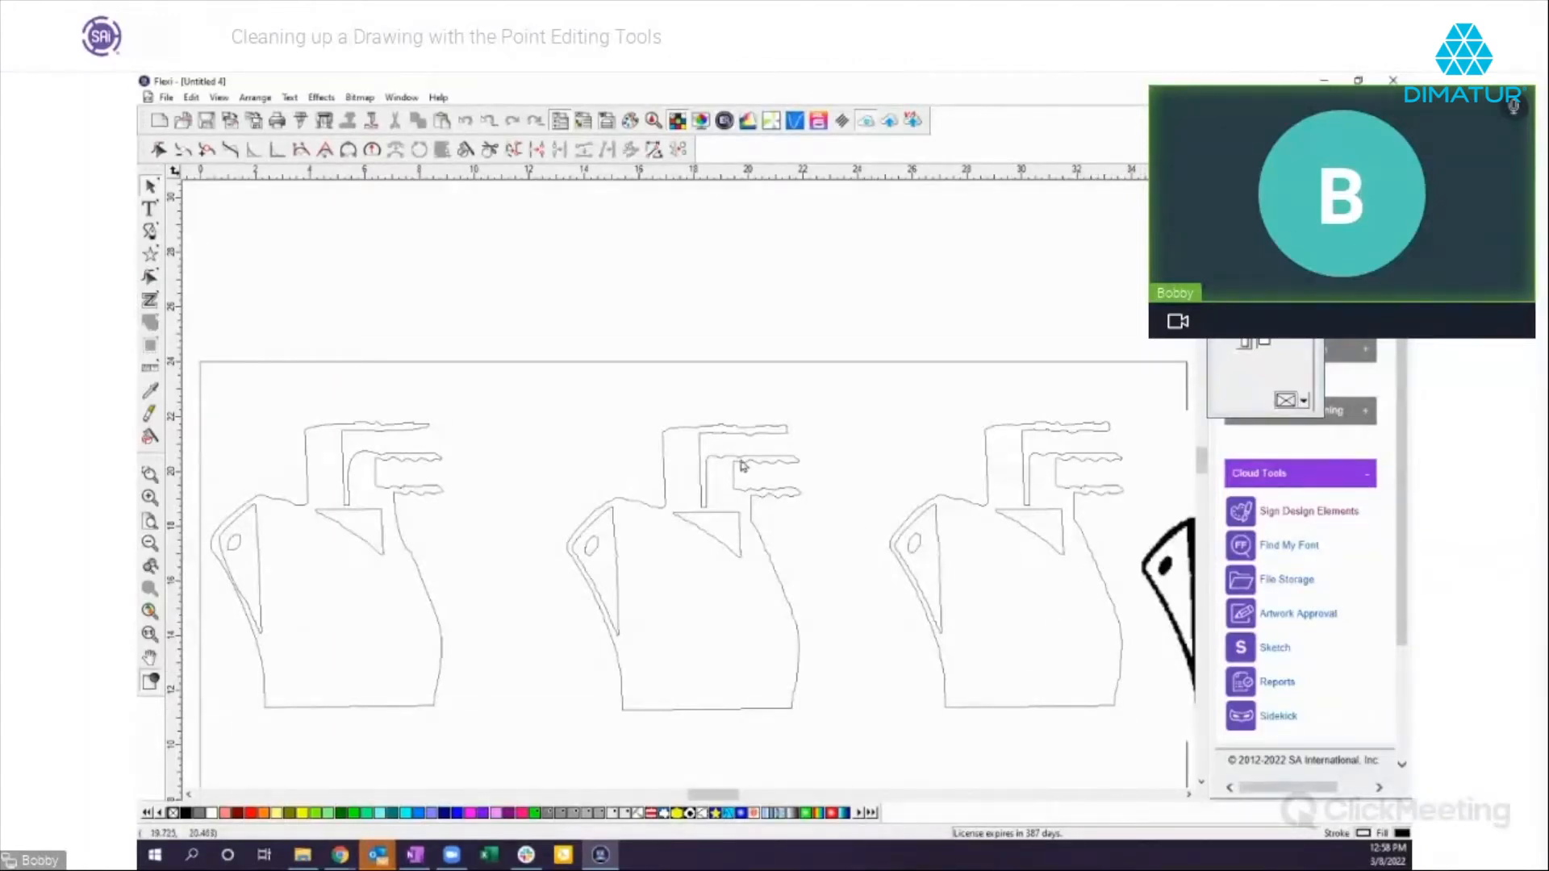
left_click(348, 150)
left_click(751, 522)
left_click(791, 707, "shift")
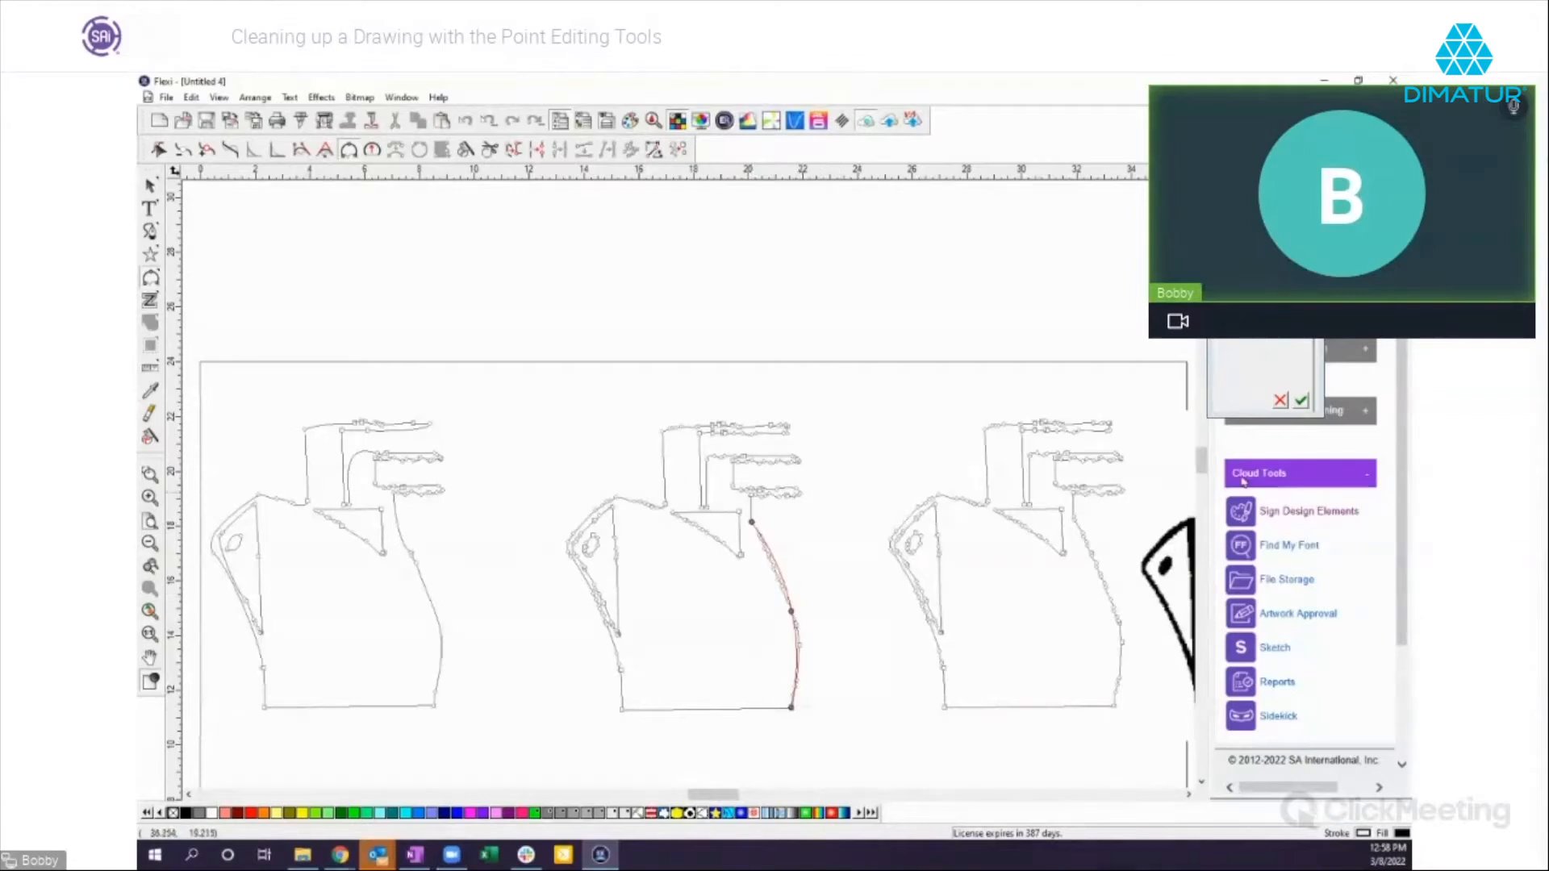
left_click(1300, 400)
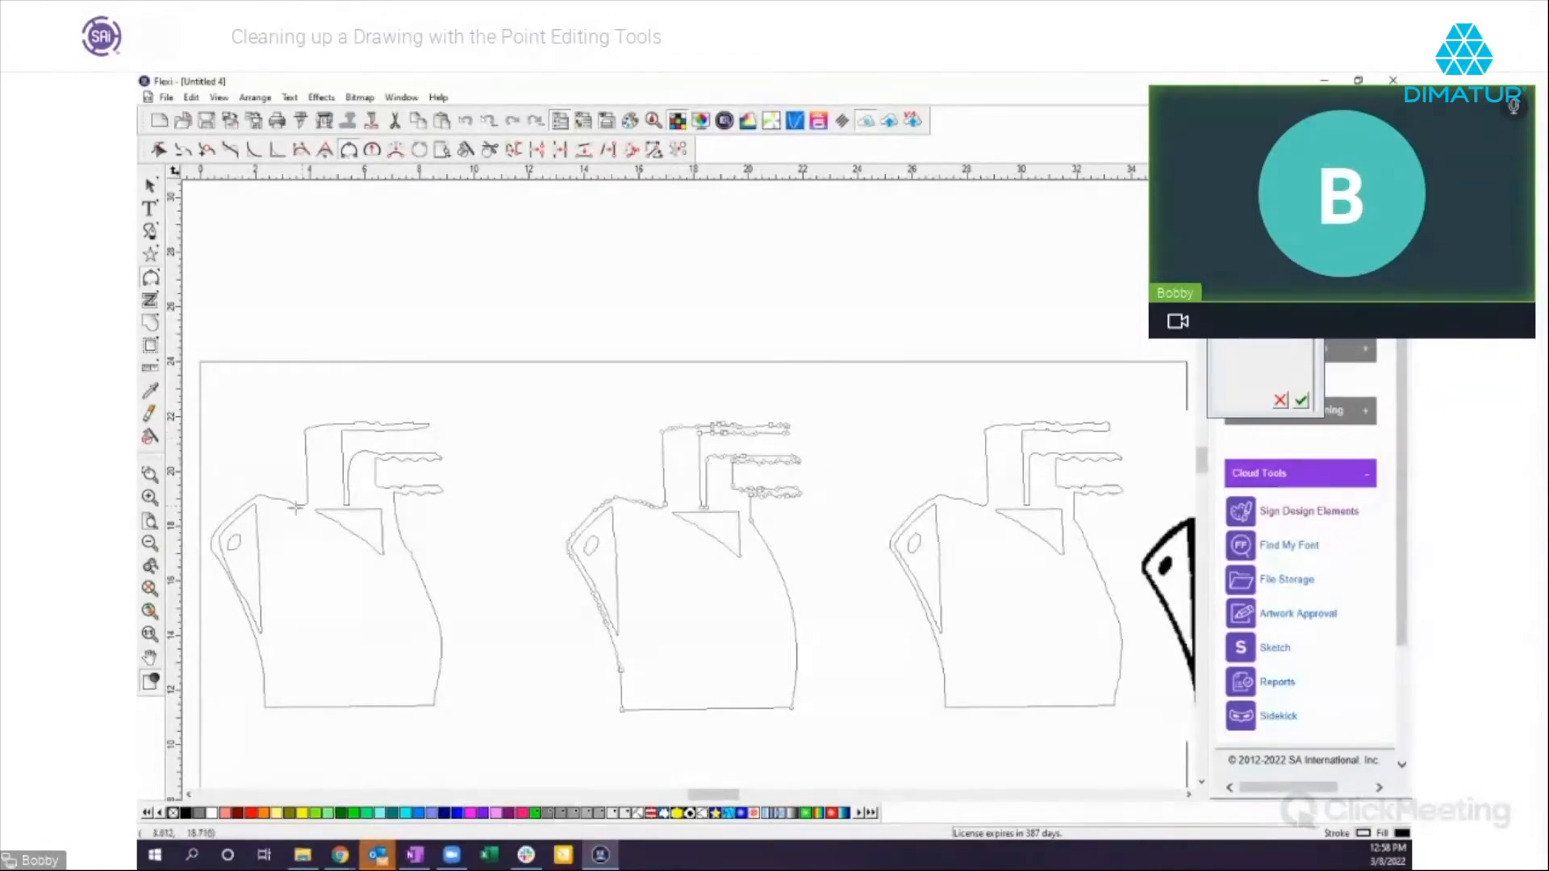
Step: Delete all ship outlines, the percentage labels and the ship bitmap from the drawing
left_click(150, 544)
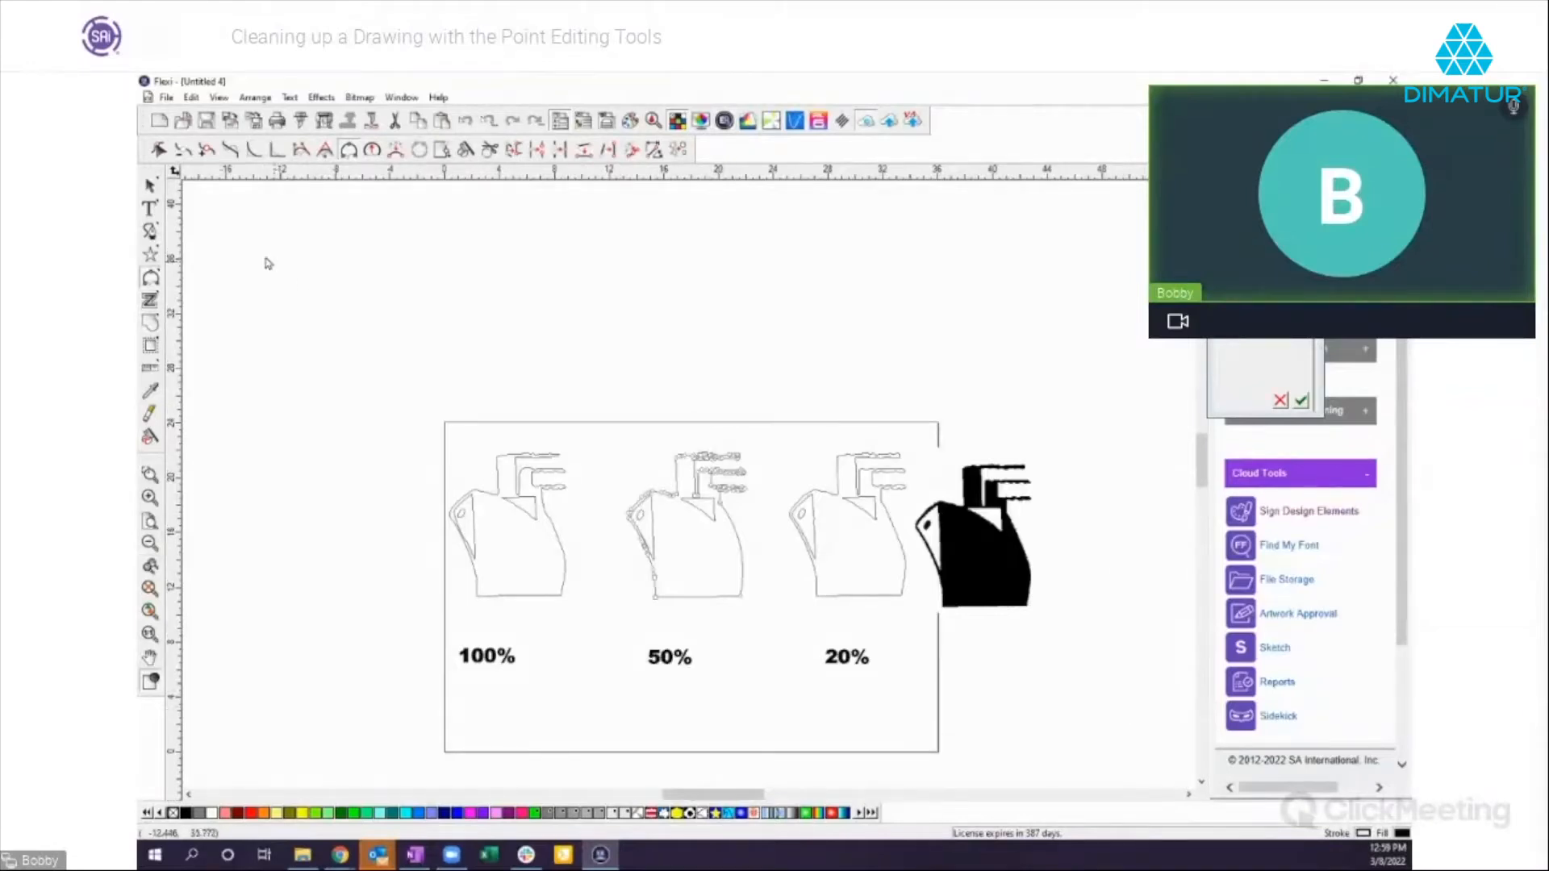
mouse_move(360, 351)
left_mouse_down()
mouse_move(414, 401)
mouse_move(1055, 661)
mouse_move(1104, 715)
left_mouse_up()
key("Delete")
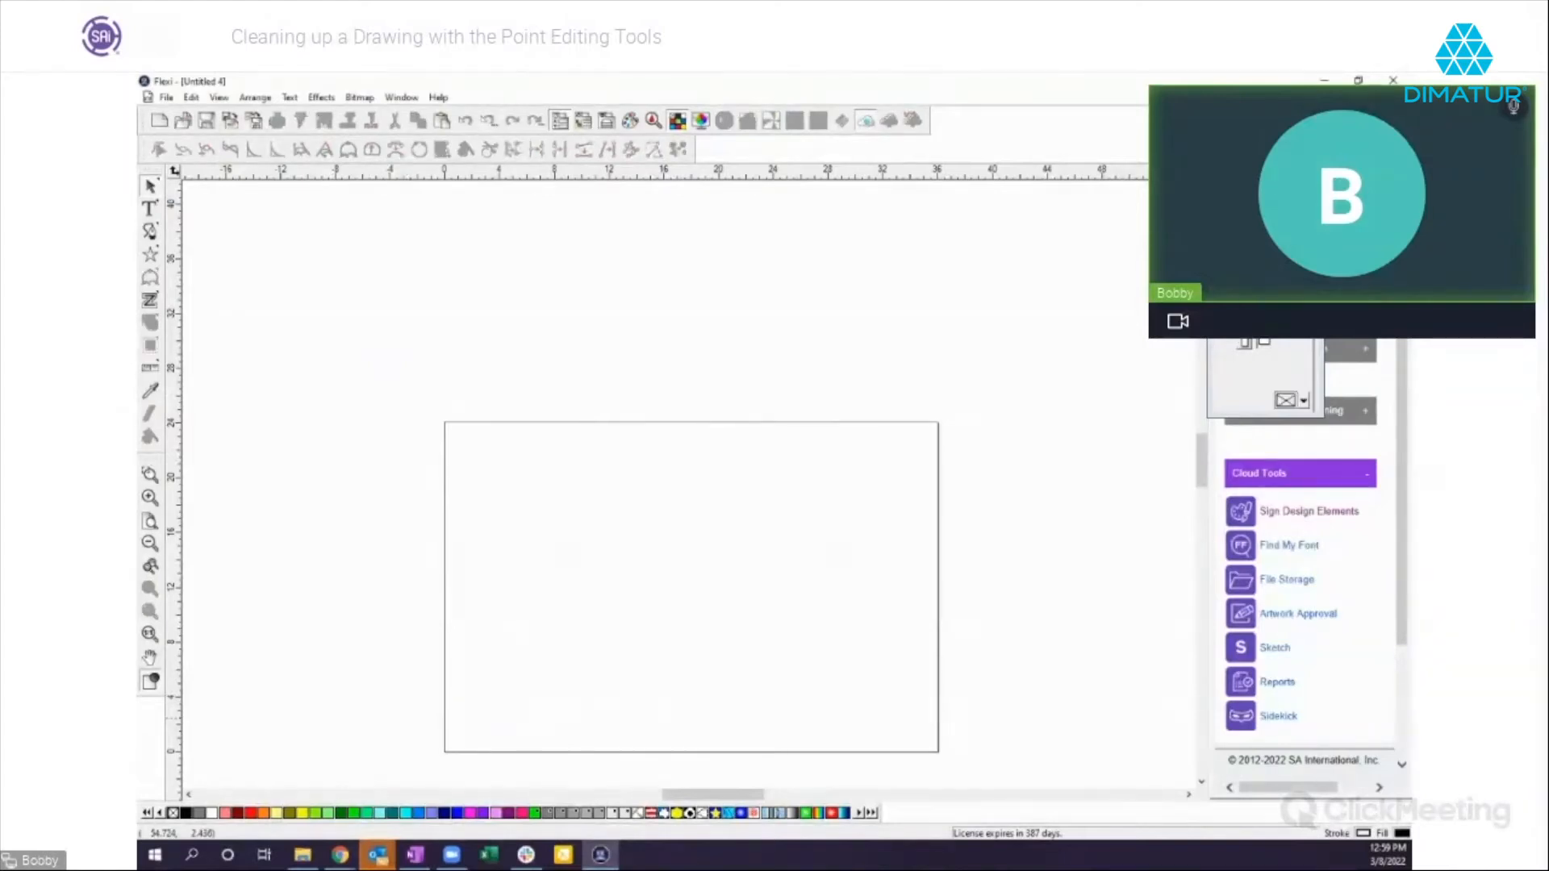
Step: Bring the city skyline bitmap onto the page, enlarge it to about 16 in wide and position it near the middle
left_click_drag(1410, 637, 636, 566)
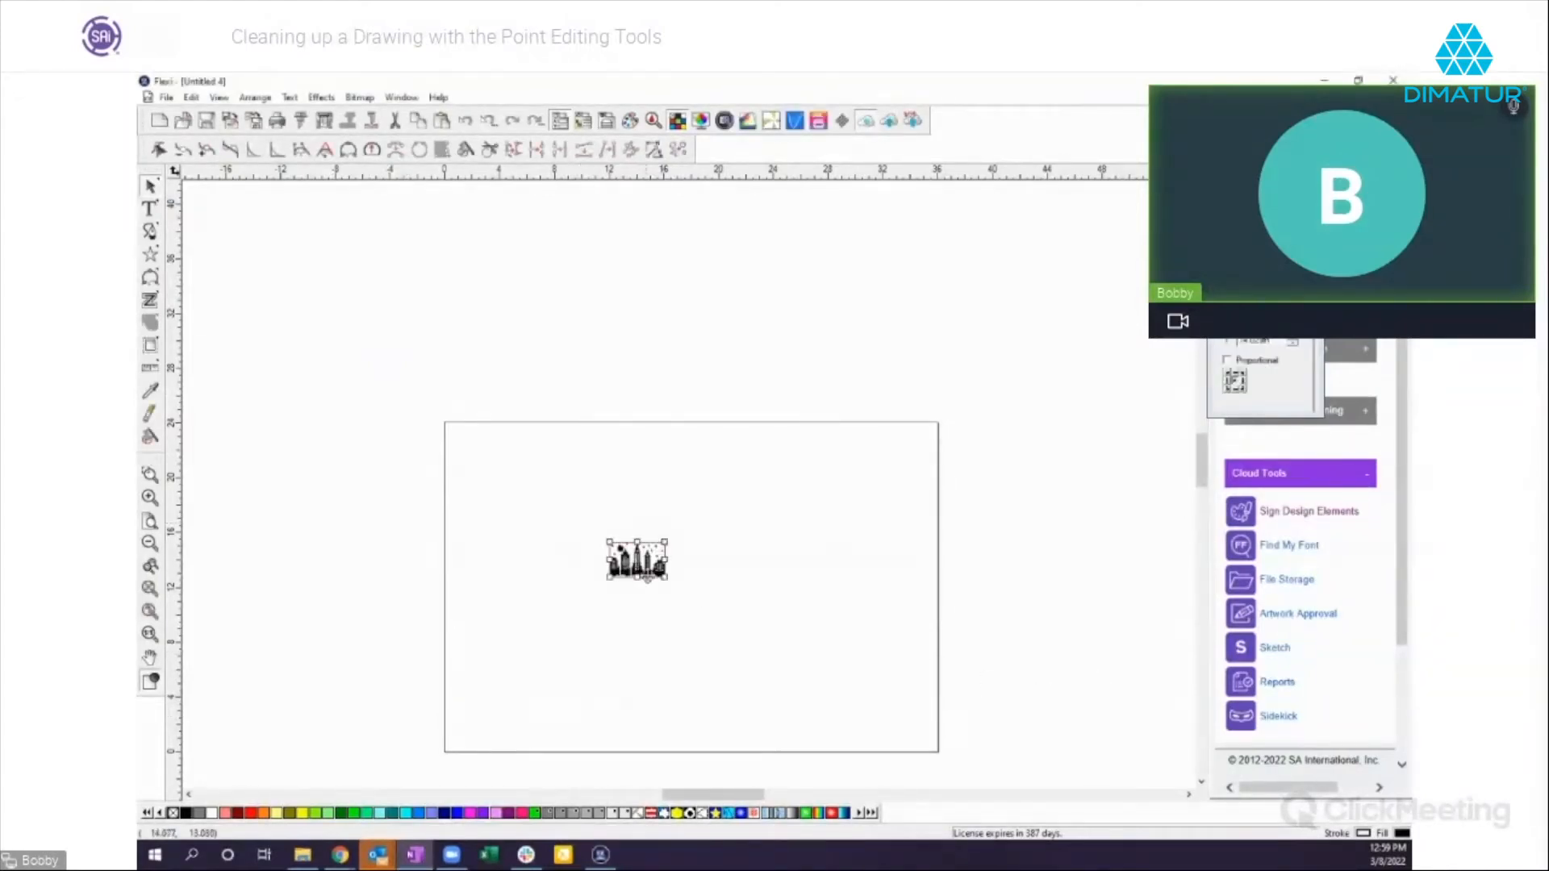
left_click(665, 579)
left_click_drag(665, 579, 813, 670)
left_click_drag(719, 645, 684, 621)
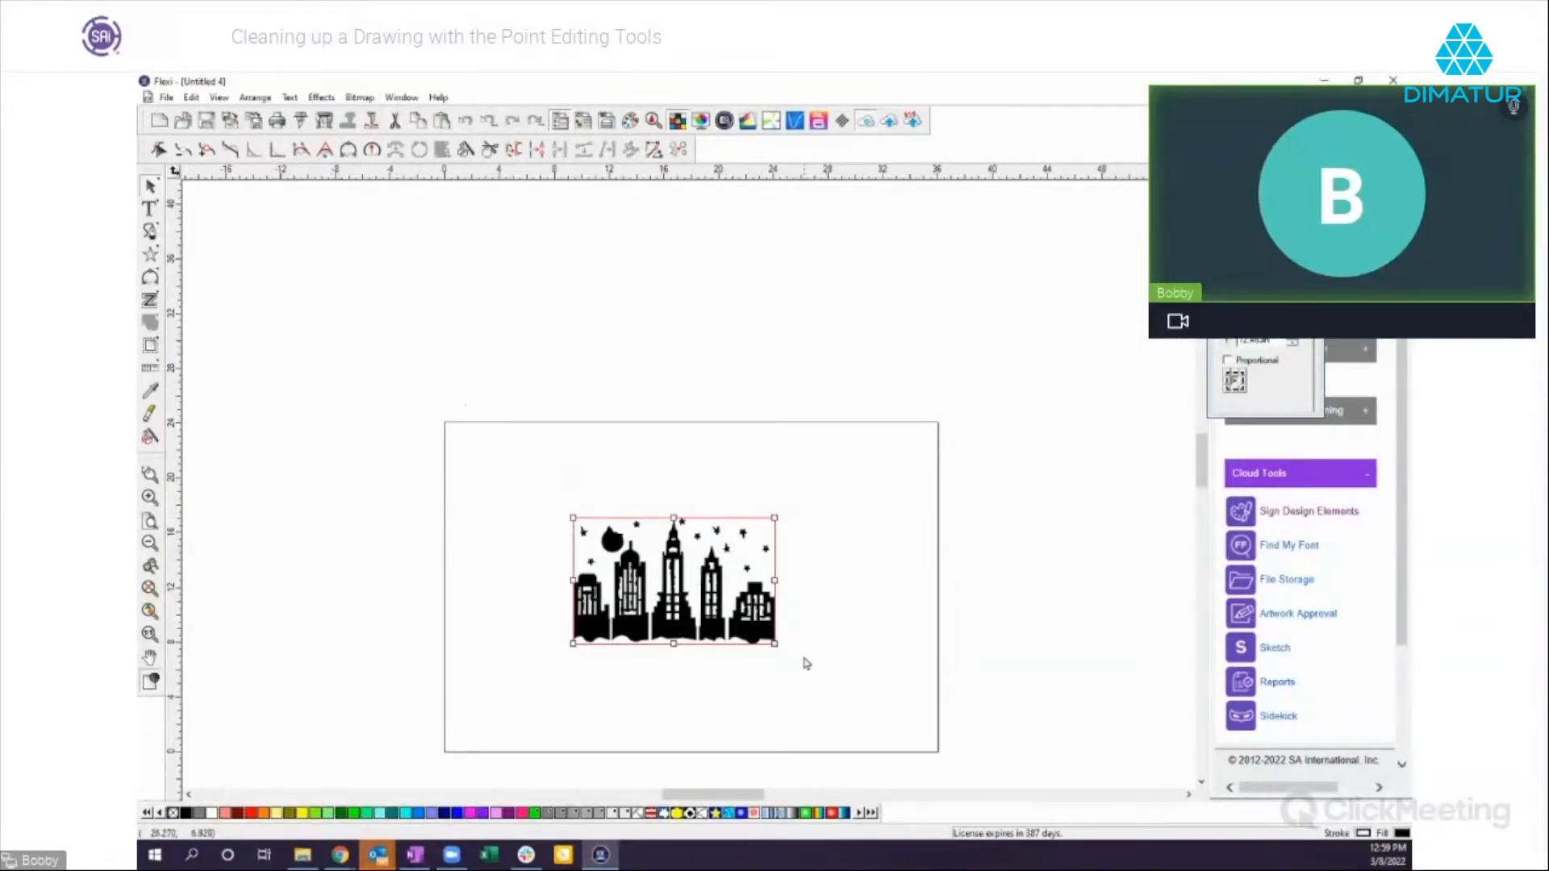
left_click_drag(775, 643, 790, 655)
Step: Try to trace the entire masked city skyline bitmap
left_click(150, 475)
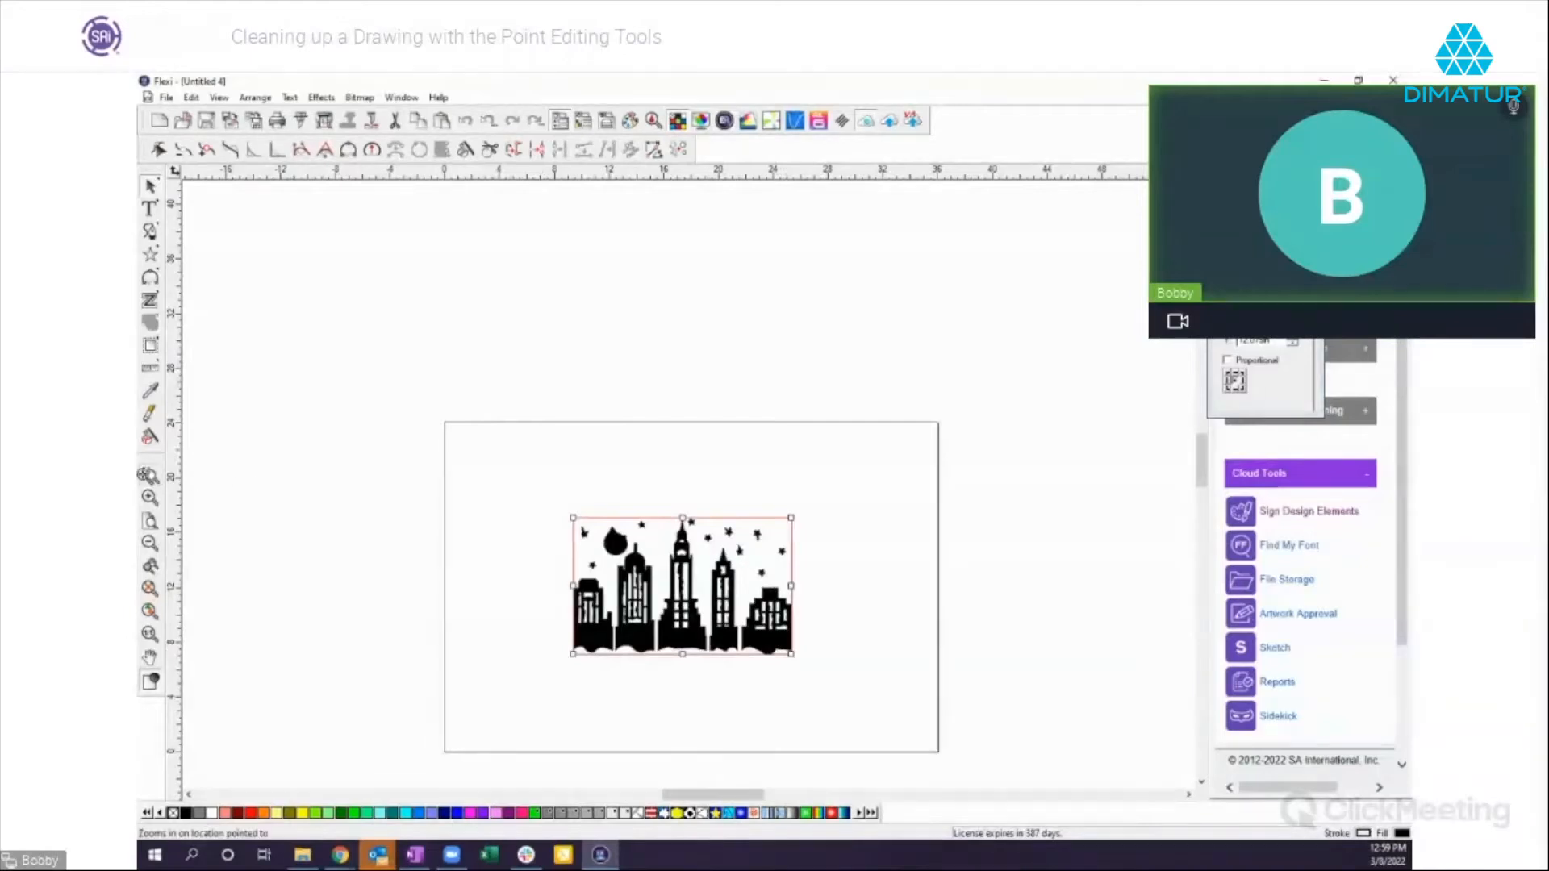
left_click_drag(595, 555, 648, 599)
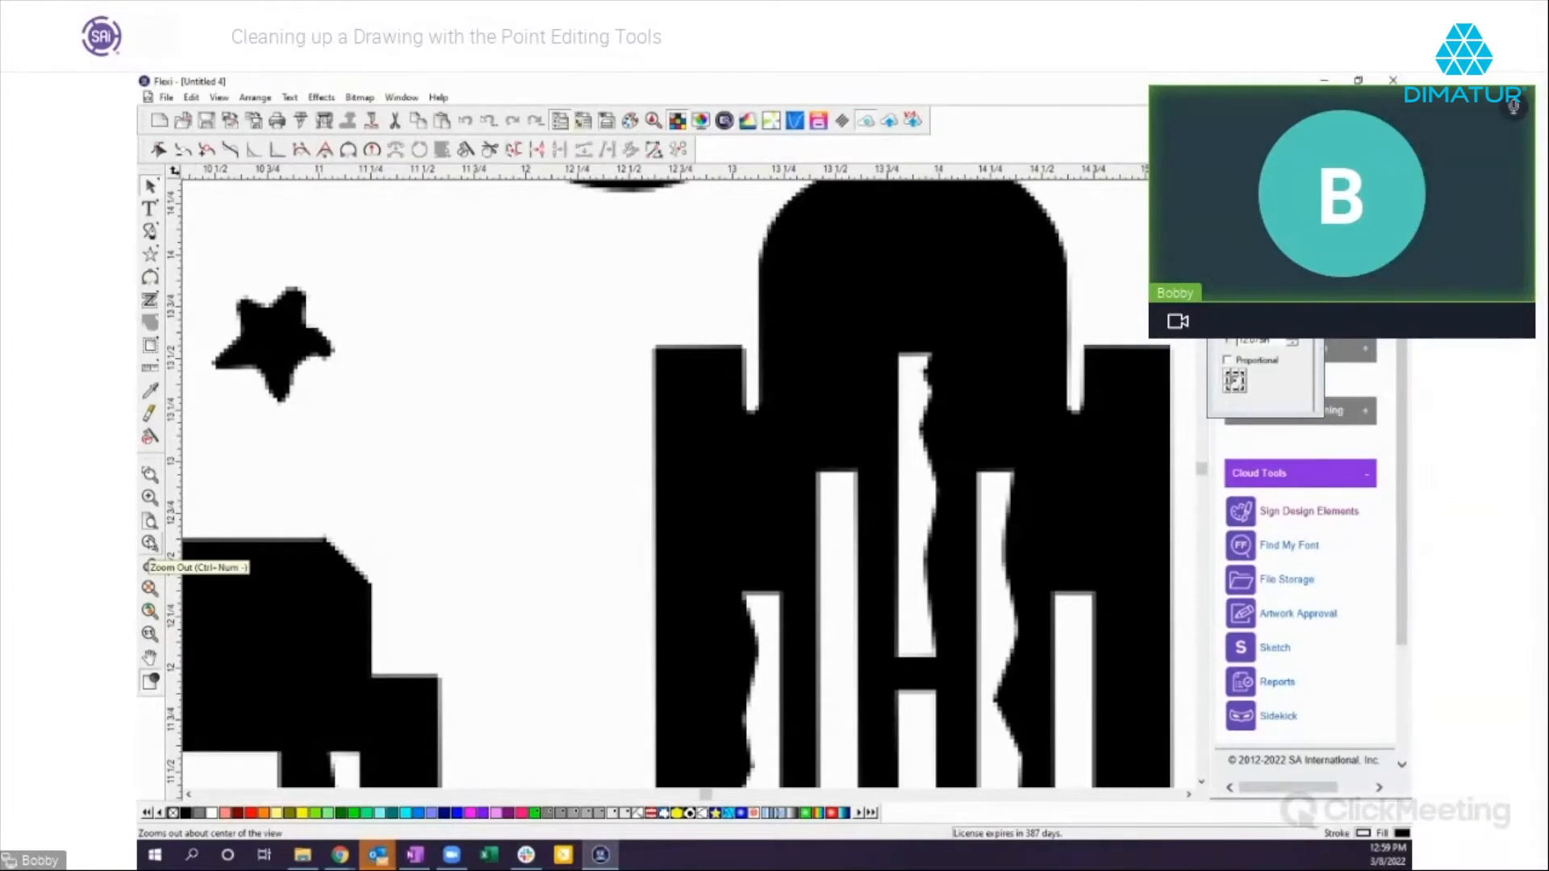
left_click(150, 564)
left_click(149, 565)
left_click(150, 564)
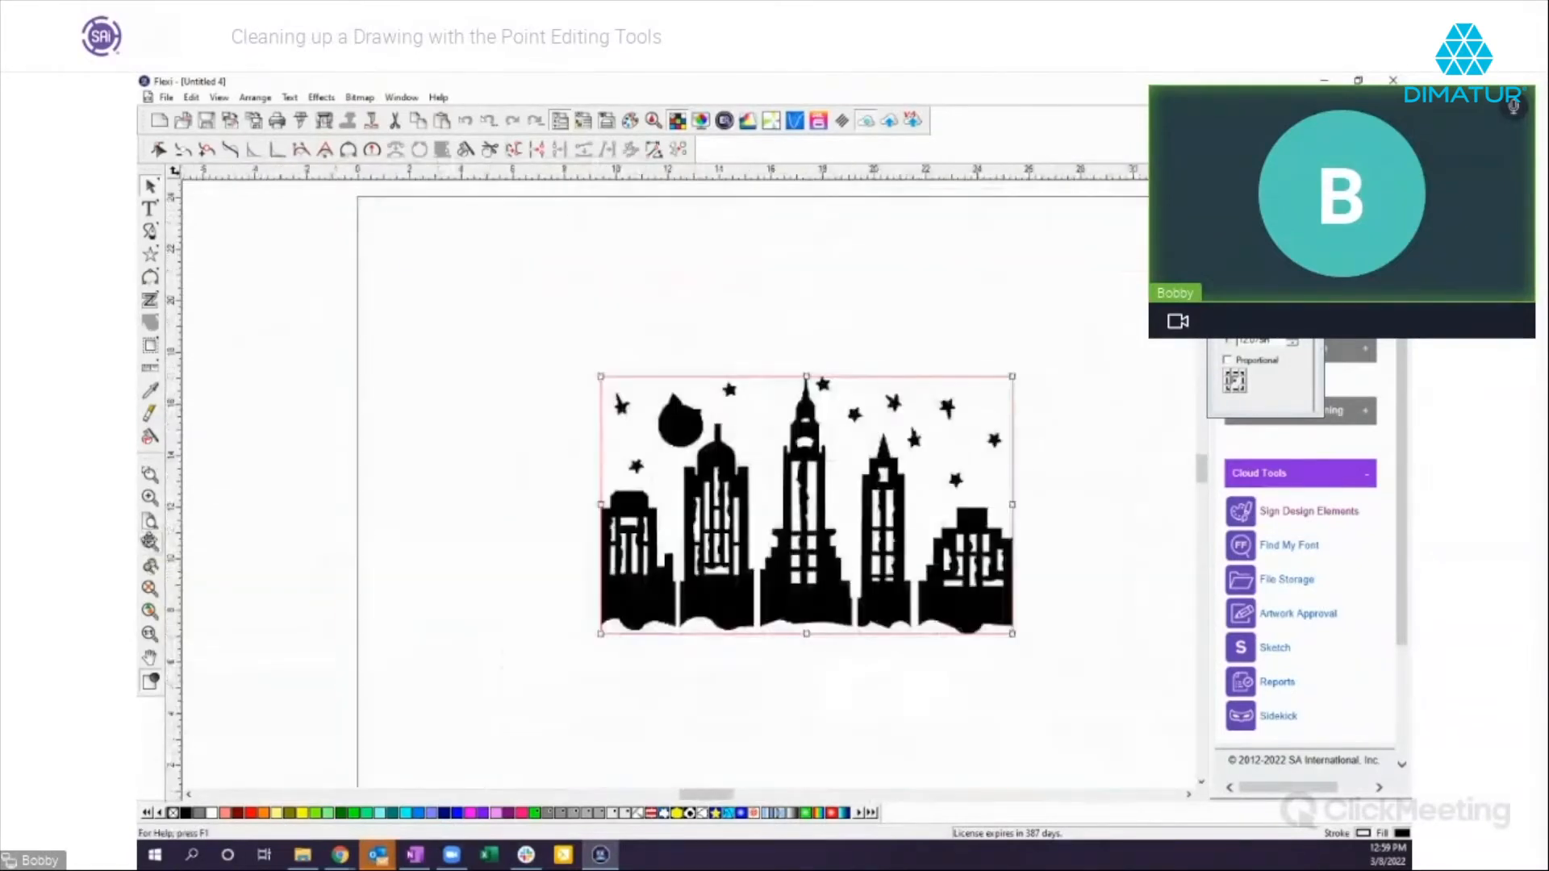
left_click(149, 300)
left_click_drag(575, 331, 1170, 710)
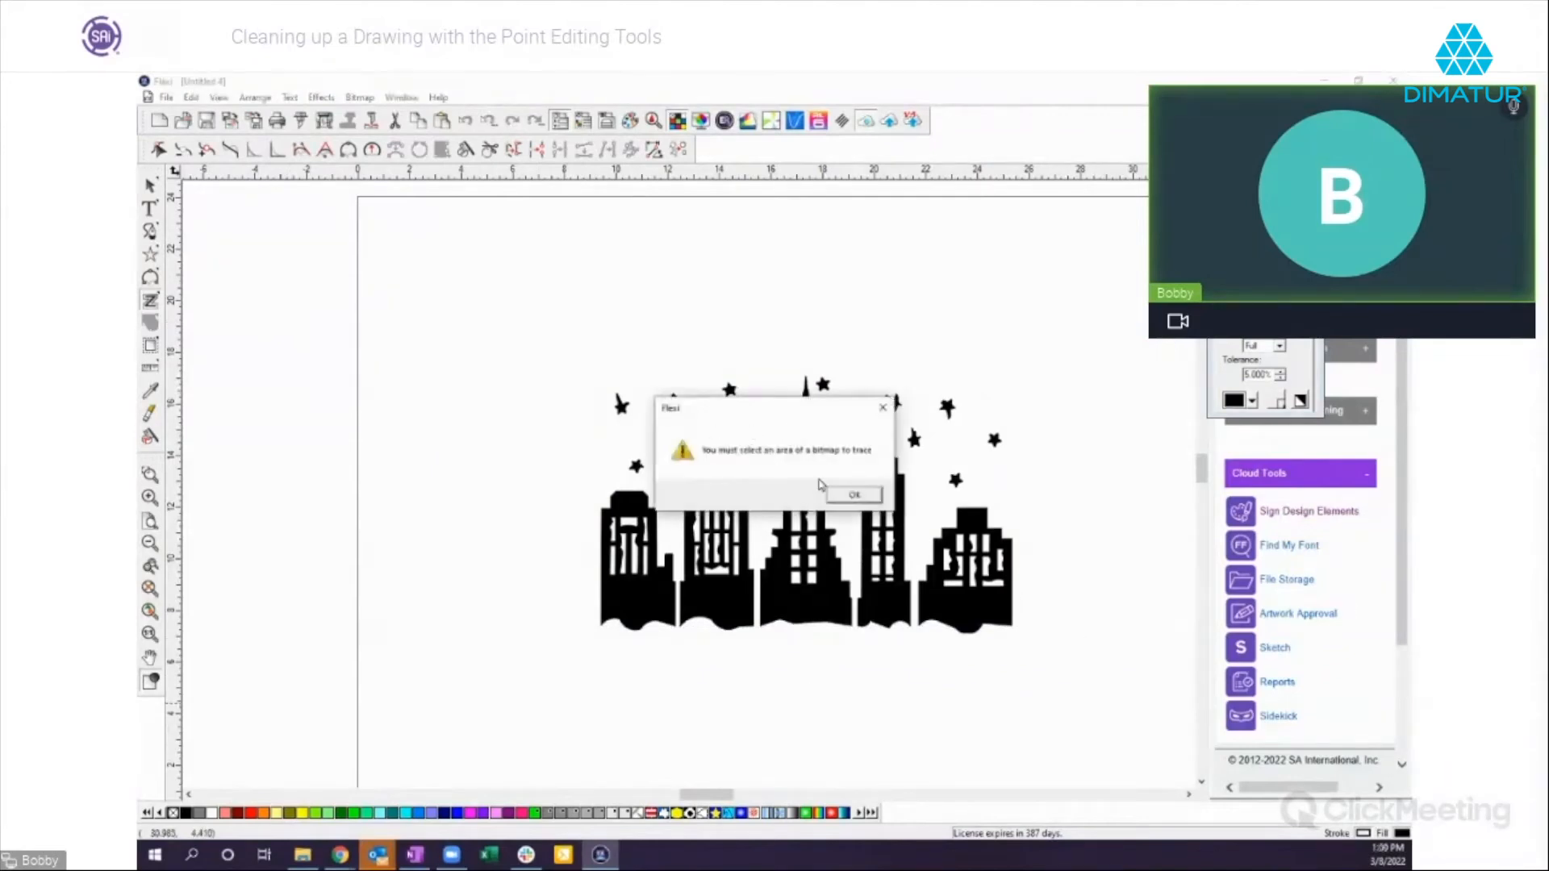
left_click(854, 494)
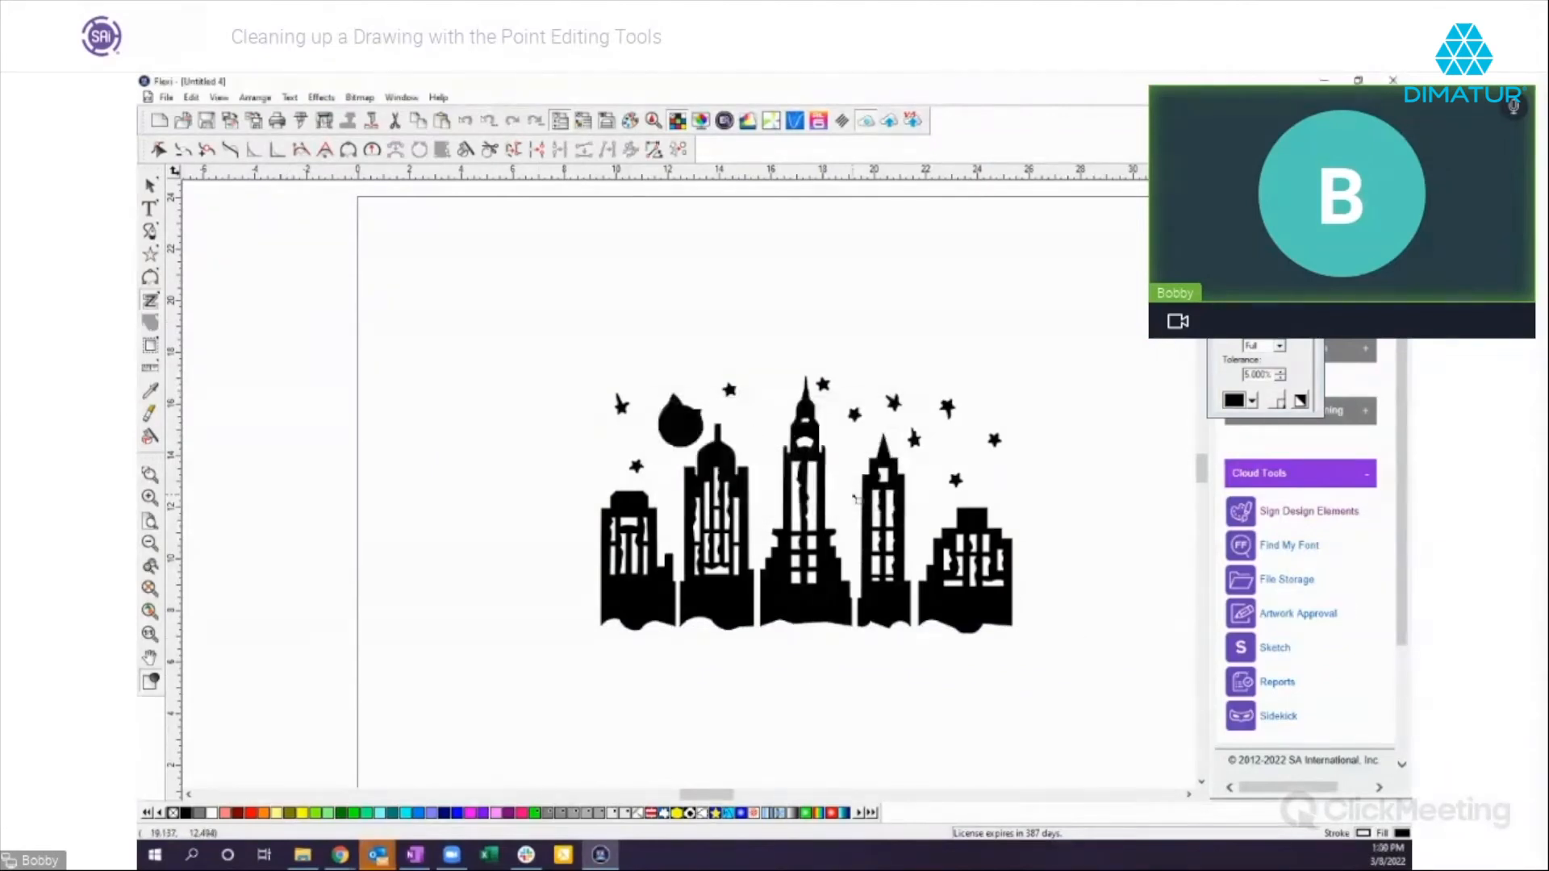
left_click_drag(557, 355, 1057, 686)
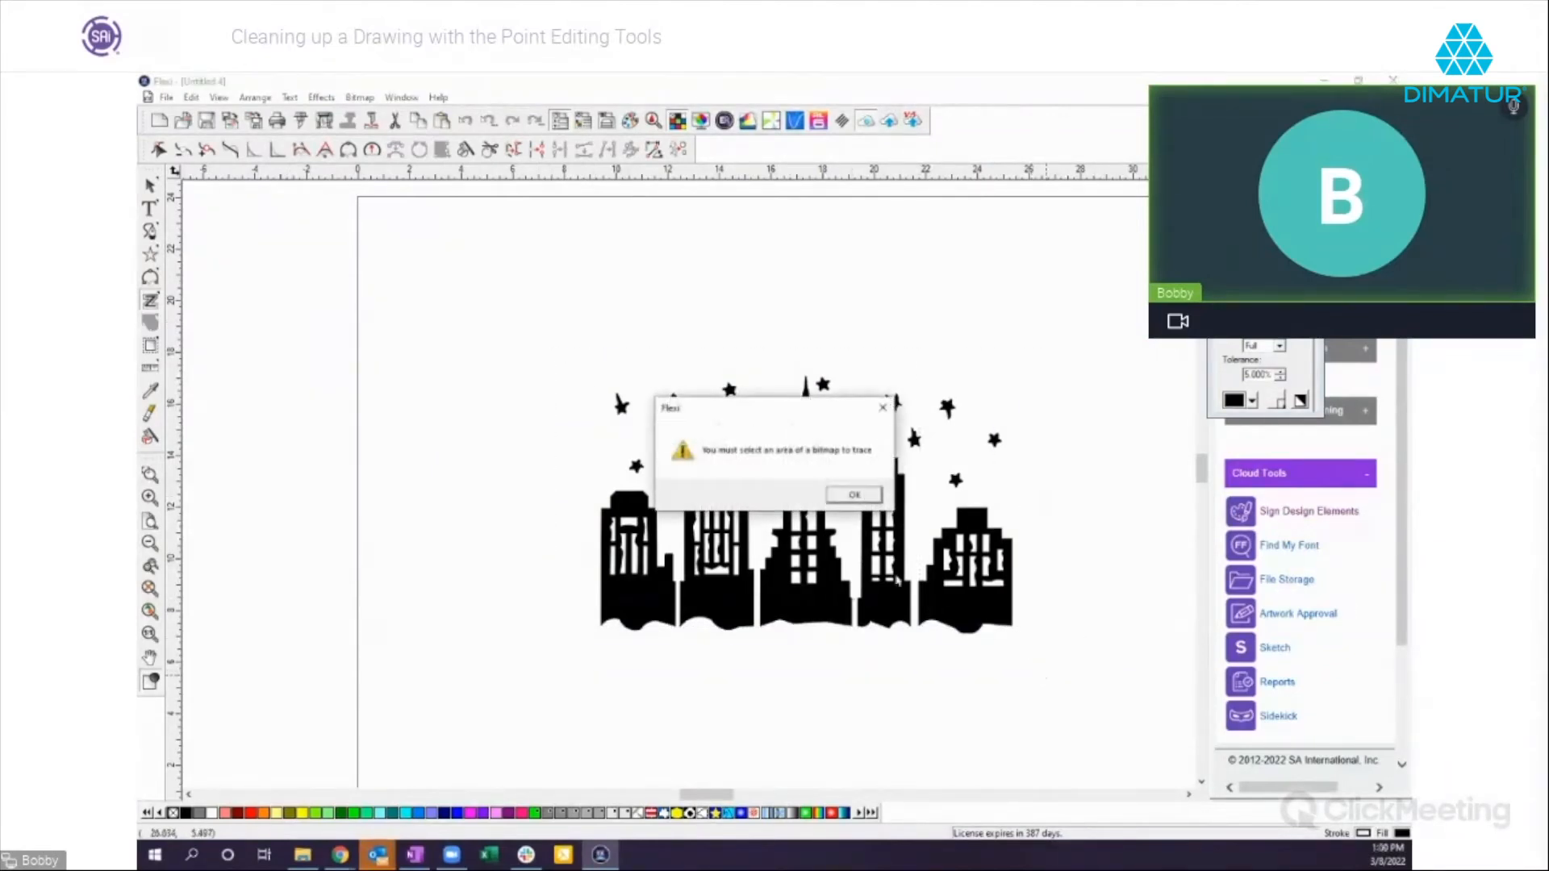
left_click(861, 496)
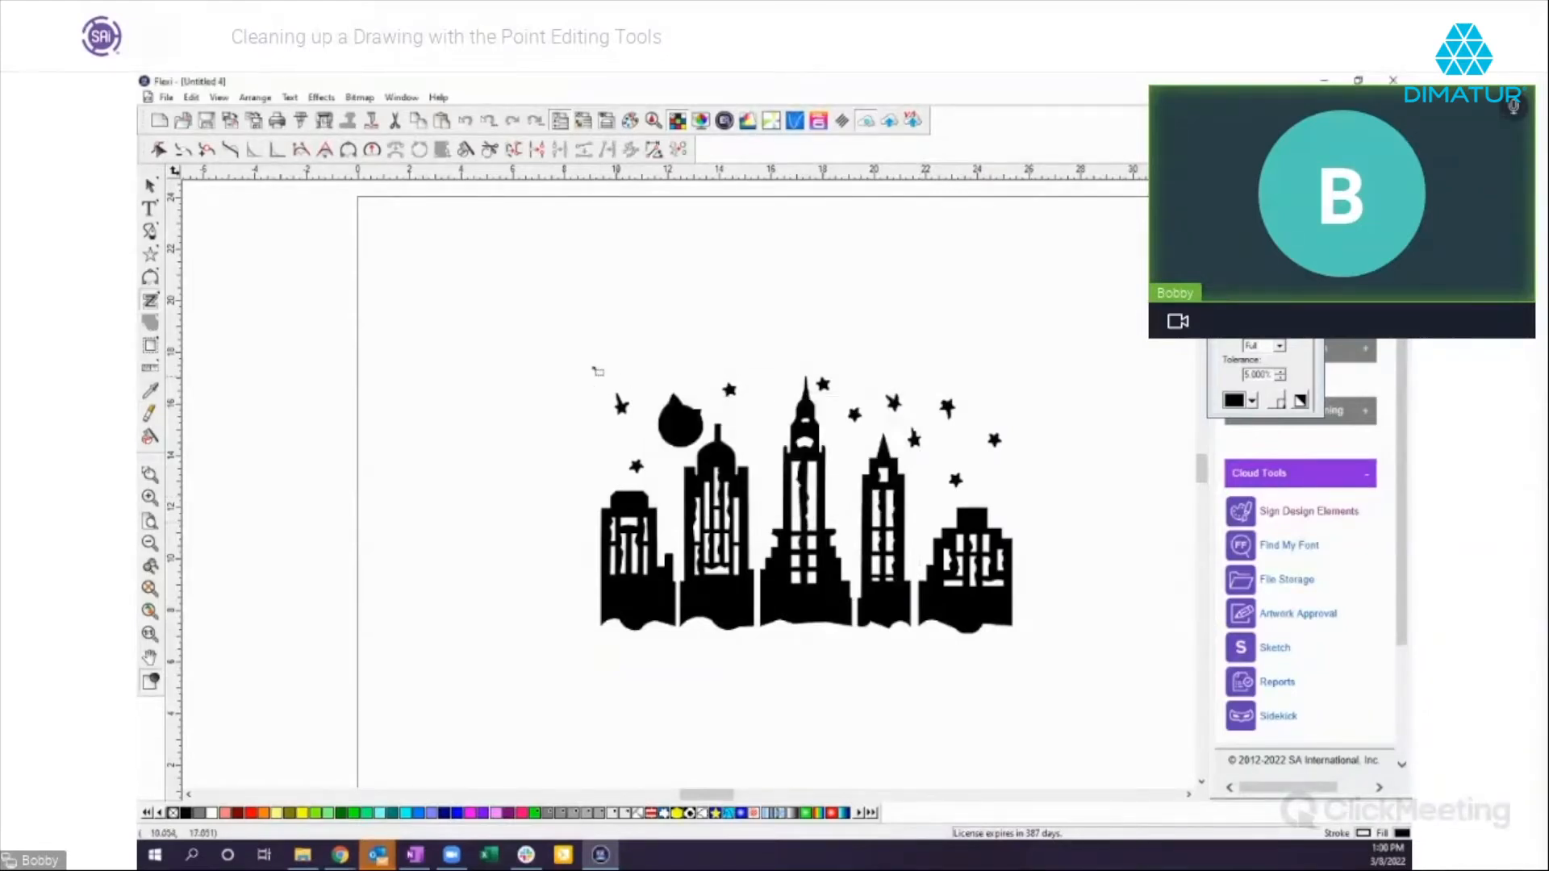
Step: Unmask the skyline bitmap and delete the solid black rectangle covering the skyline
left_click(150, 185)
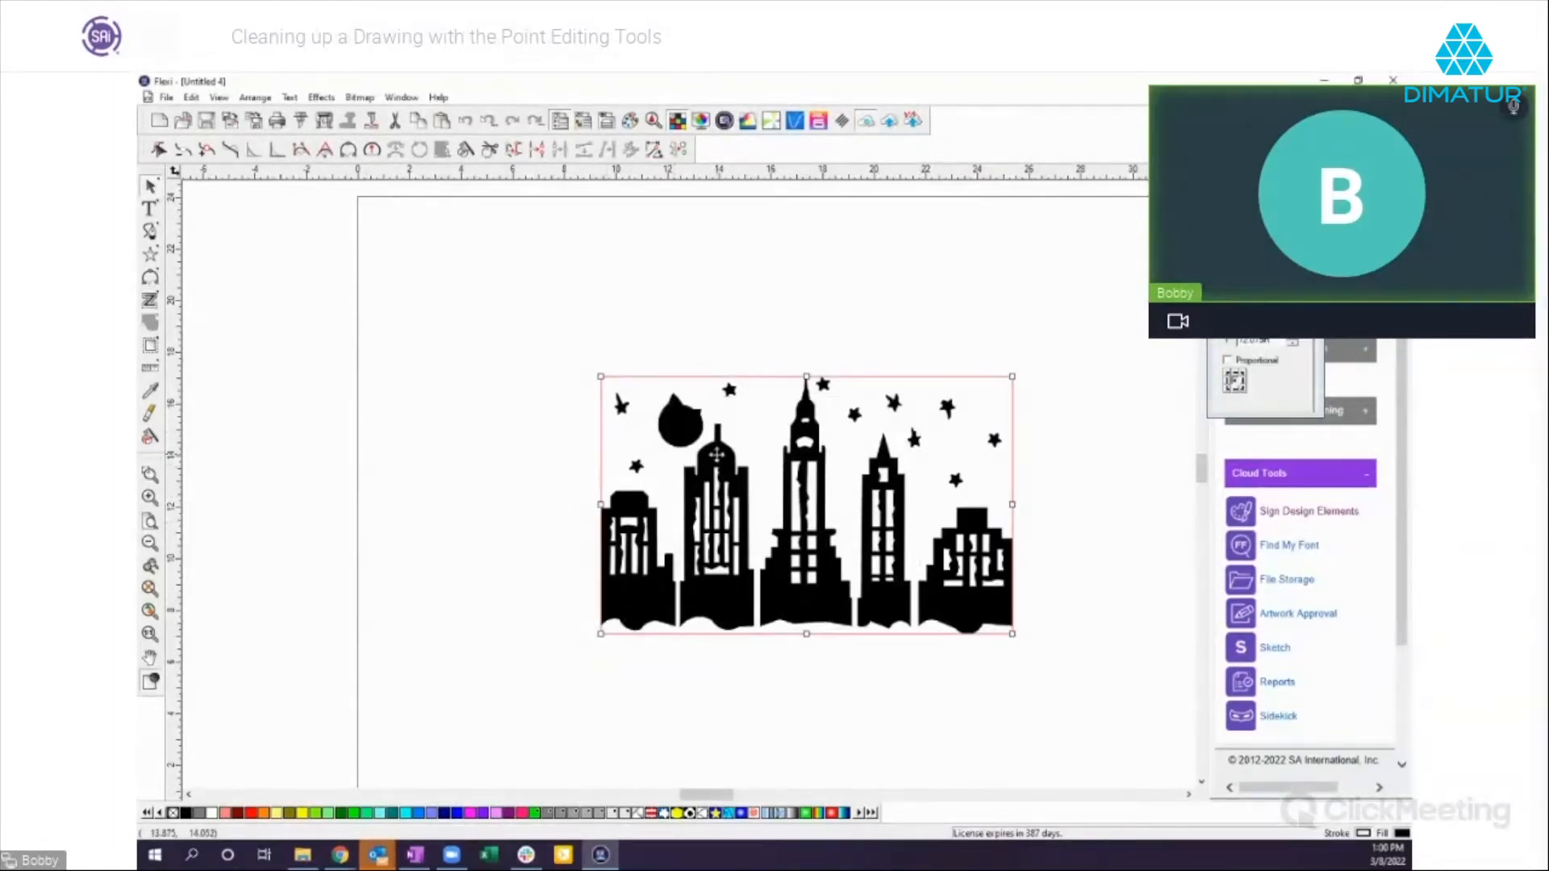
right_click(719, 460)
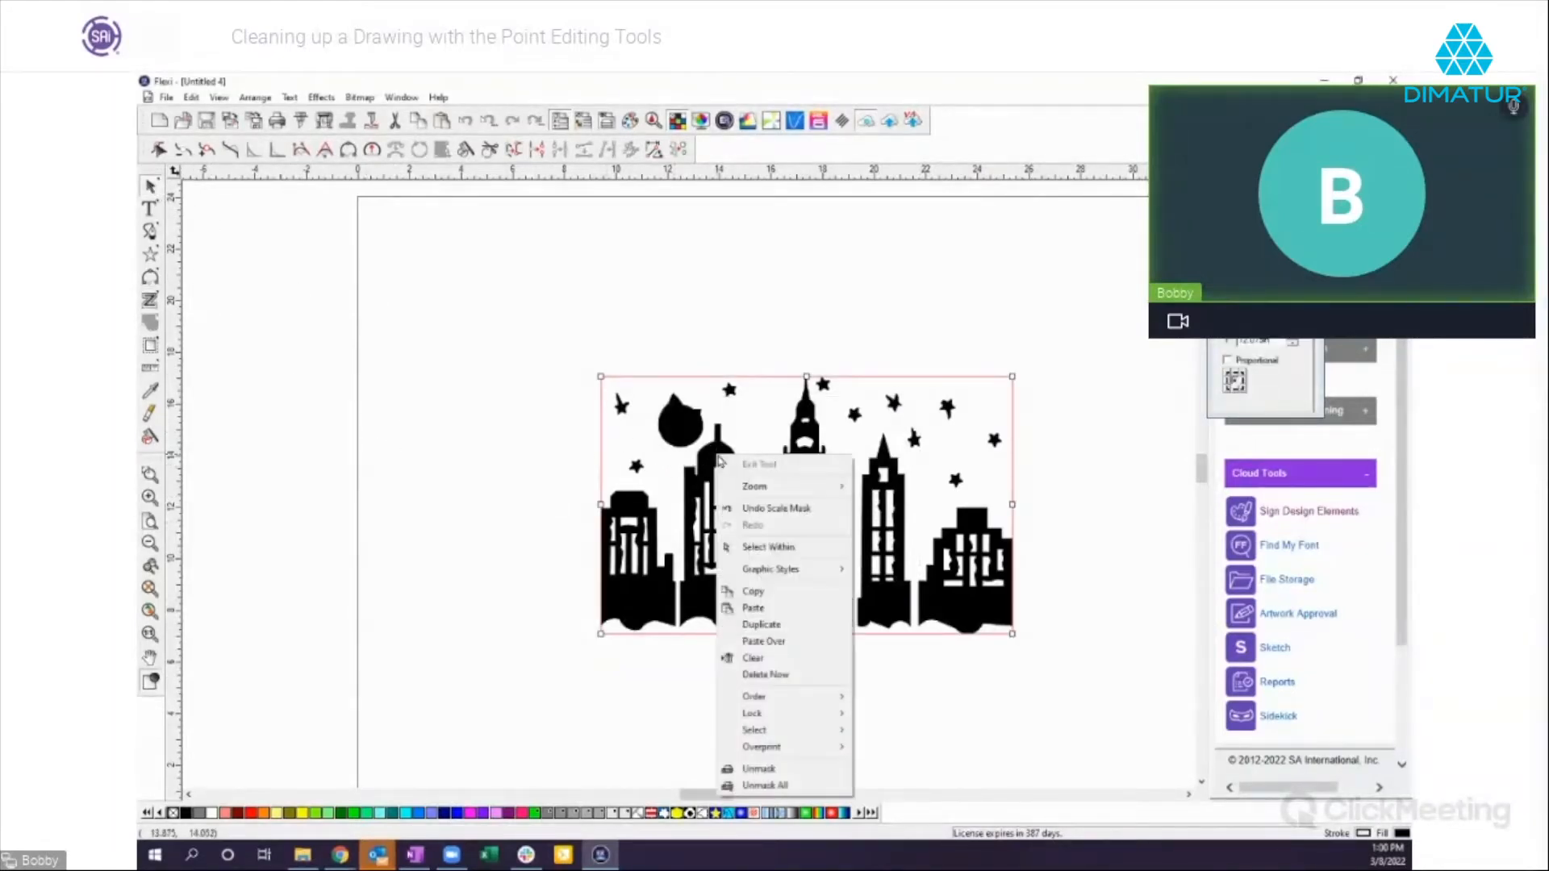
left_click(762, 770)
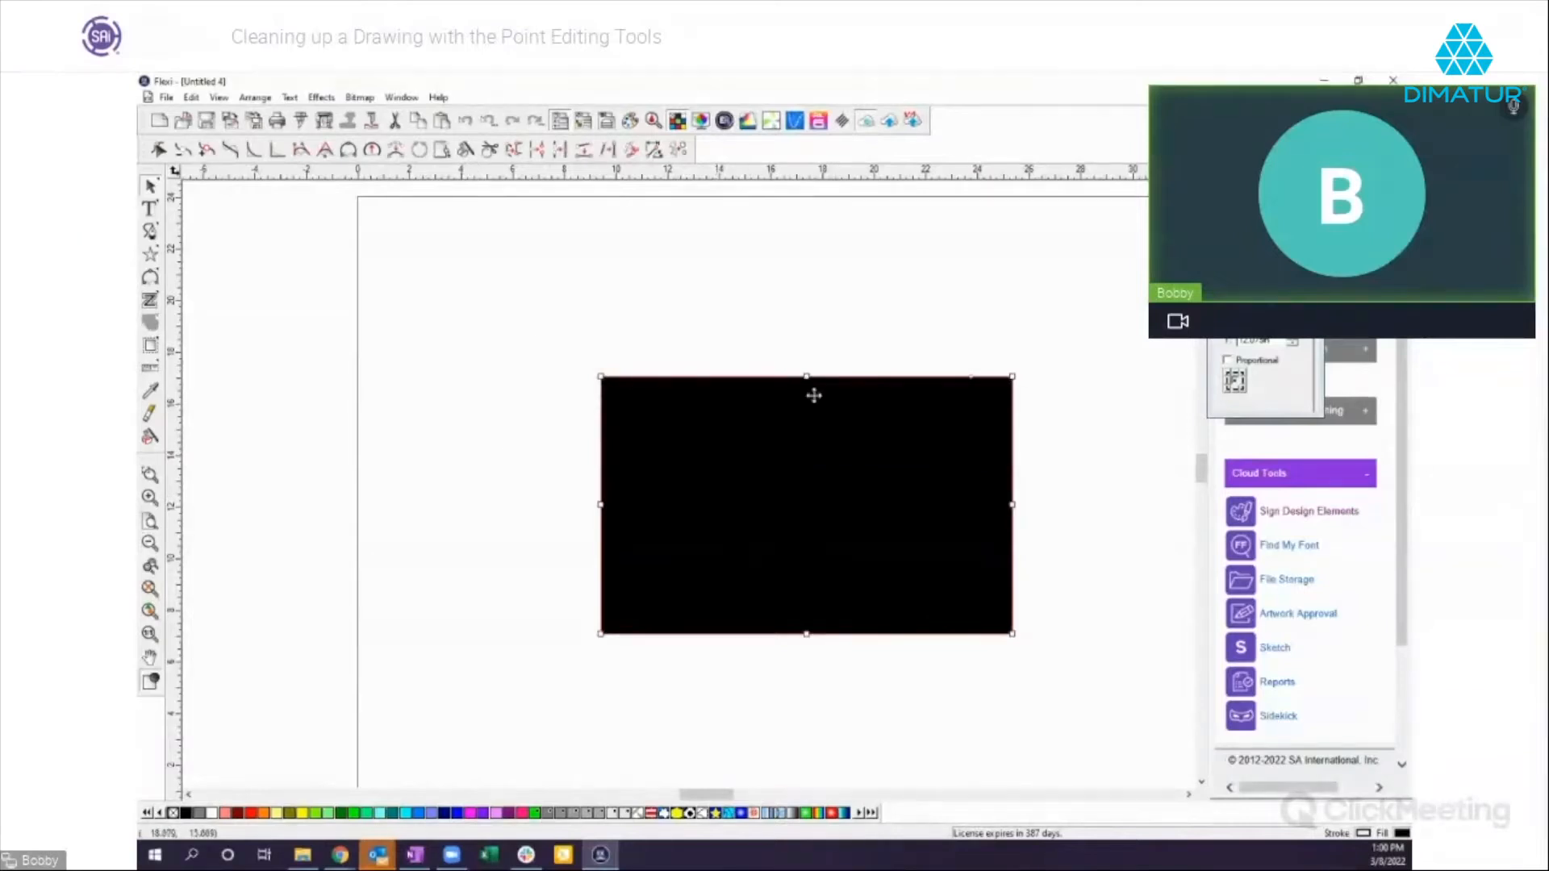
left_click(278, 265)
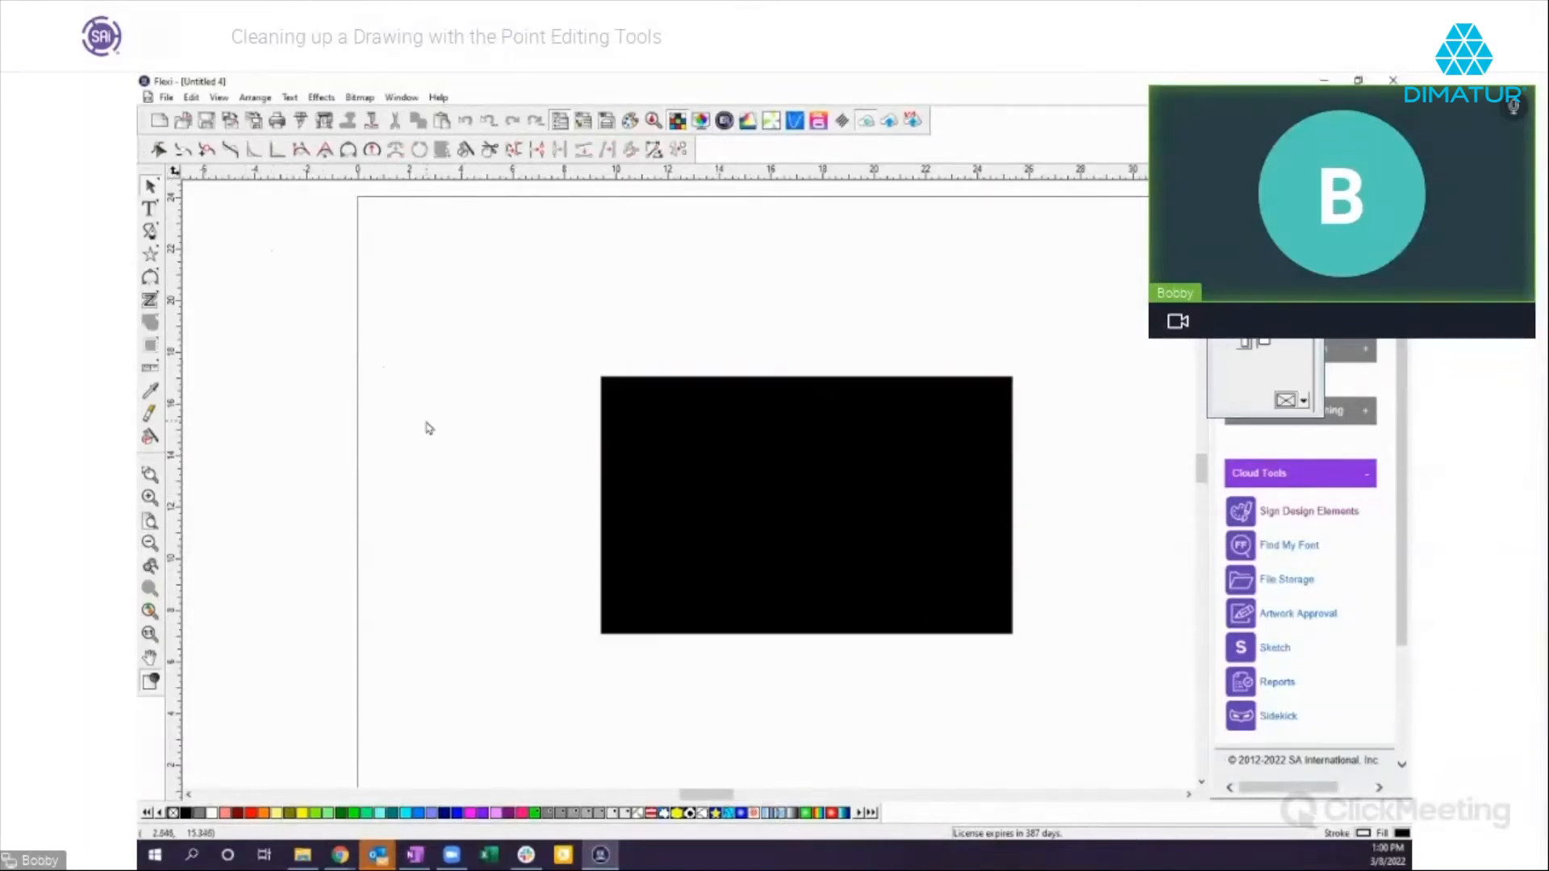
left_click(776, 529)
left_click_drag(806, 505, 363, 375)
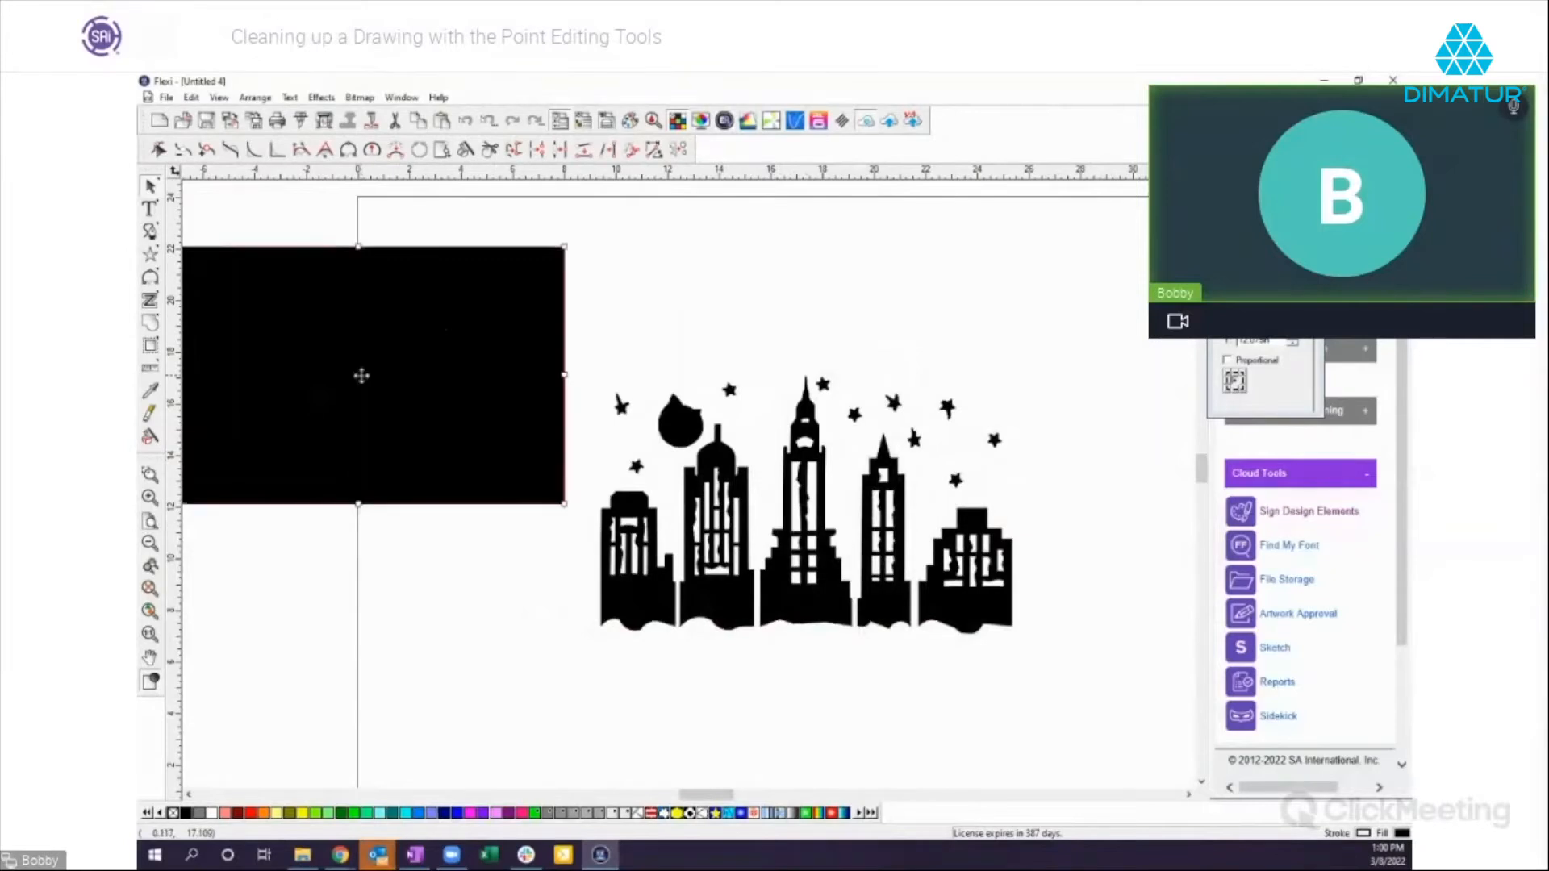
key("Delete")
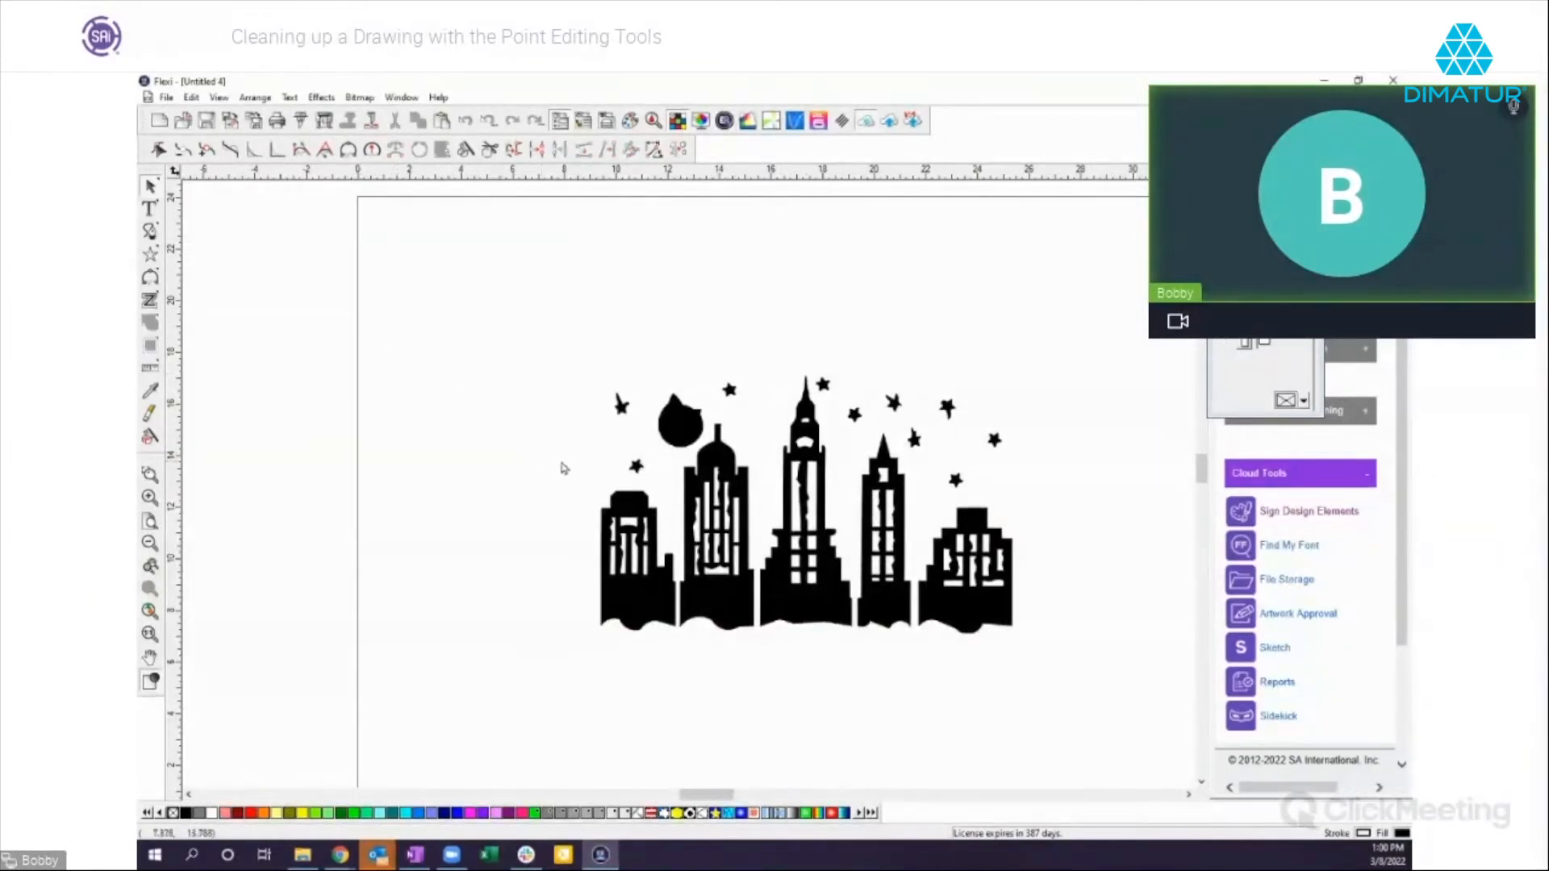
Step: Trace the whole skyline bitmap and move the black bitmap to the left, clear of the traced outline
left_click(150, 300)
left_click_drag(546, 342, 1101, 666)
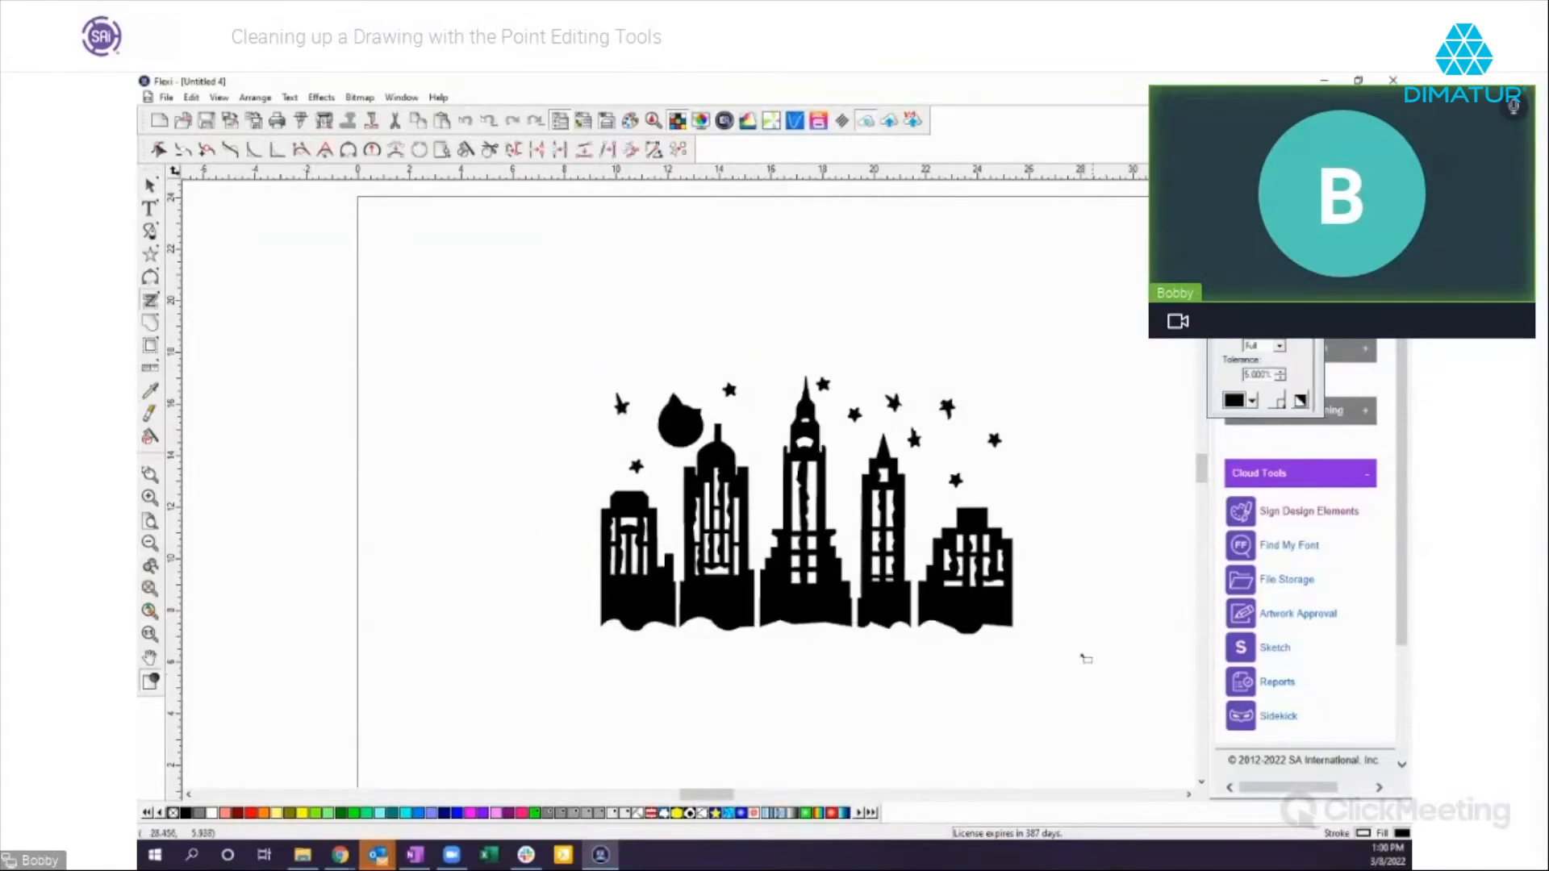
left_click(150, 186)
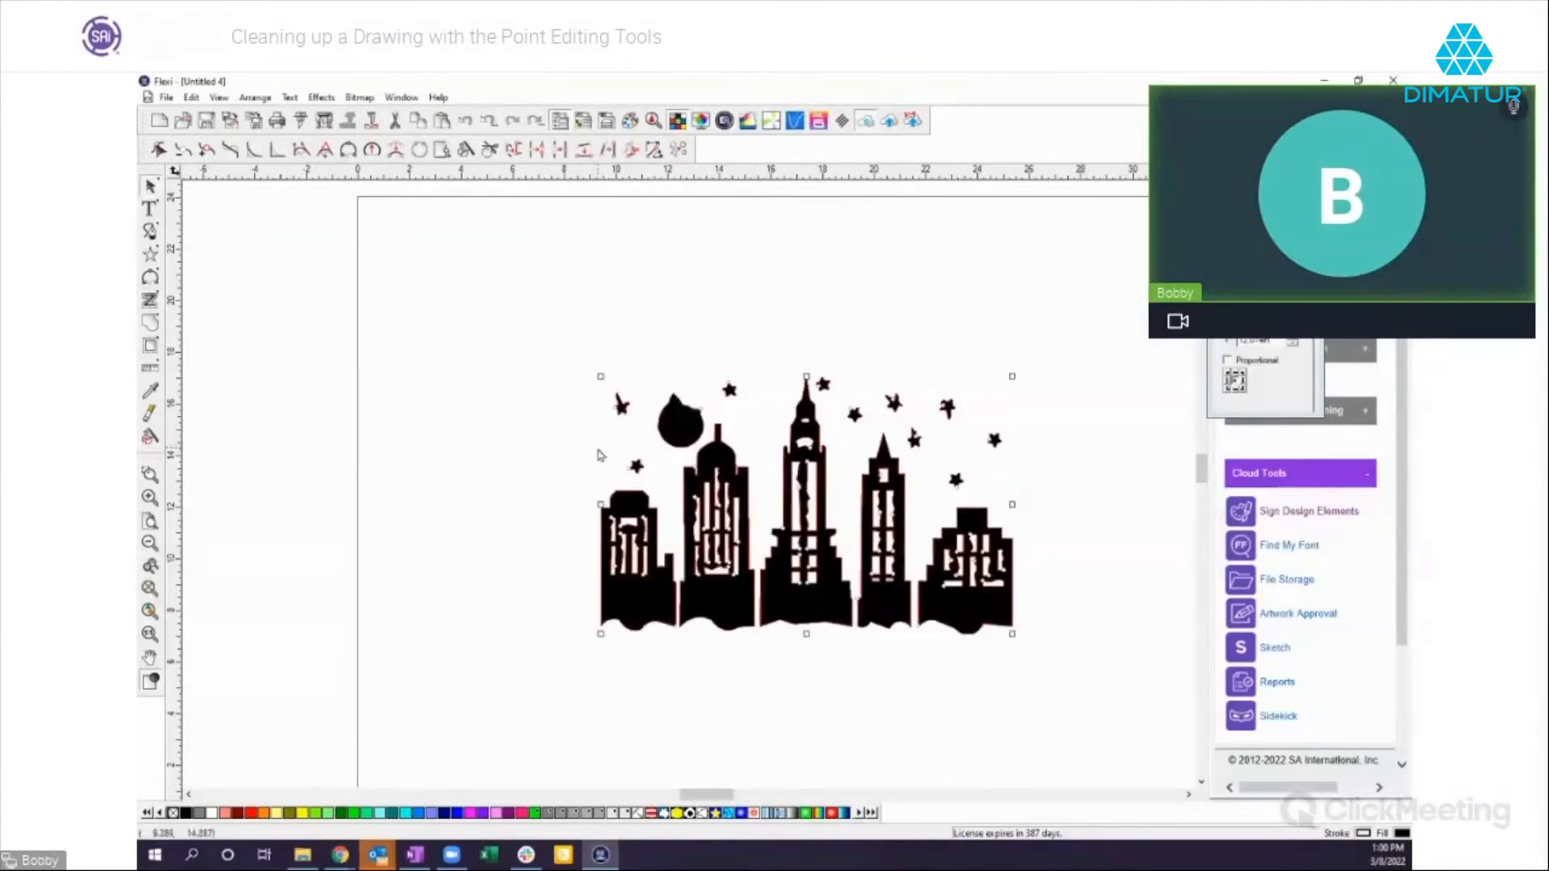
left_click_drag(615, 442, 137, 447)
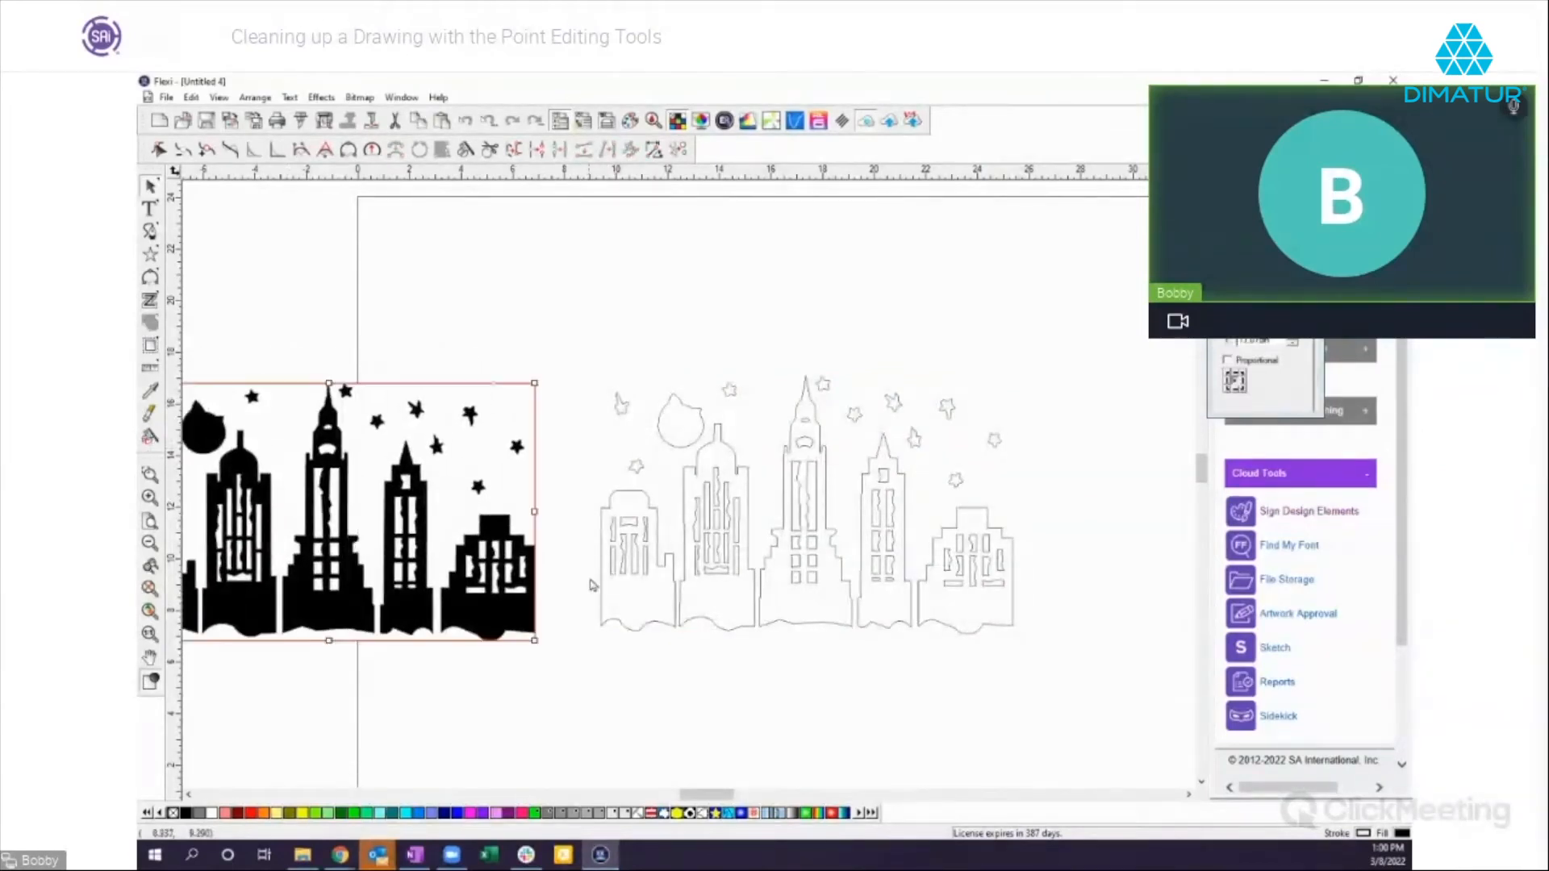
Step: Select the entire traced skyline outline and shift it slightly right, farther from the black bitmap
left_click(650, 709)
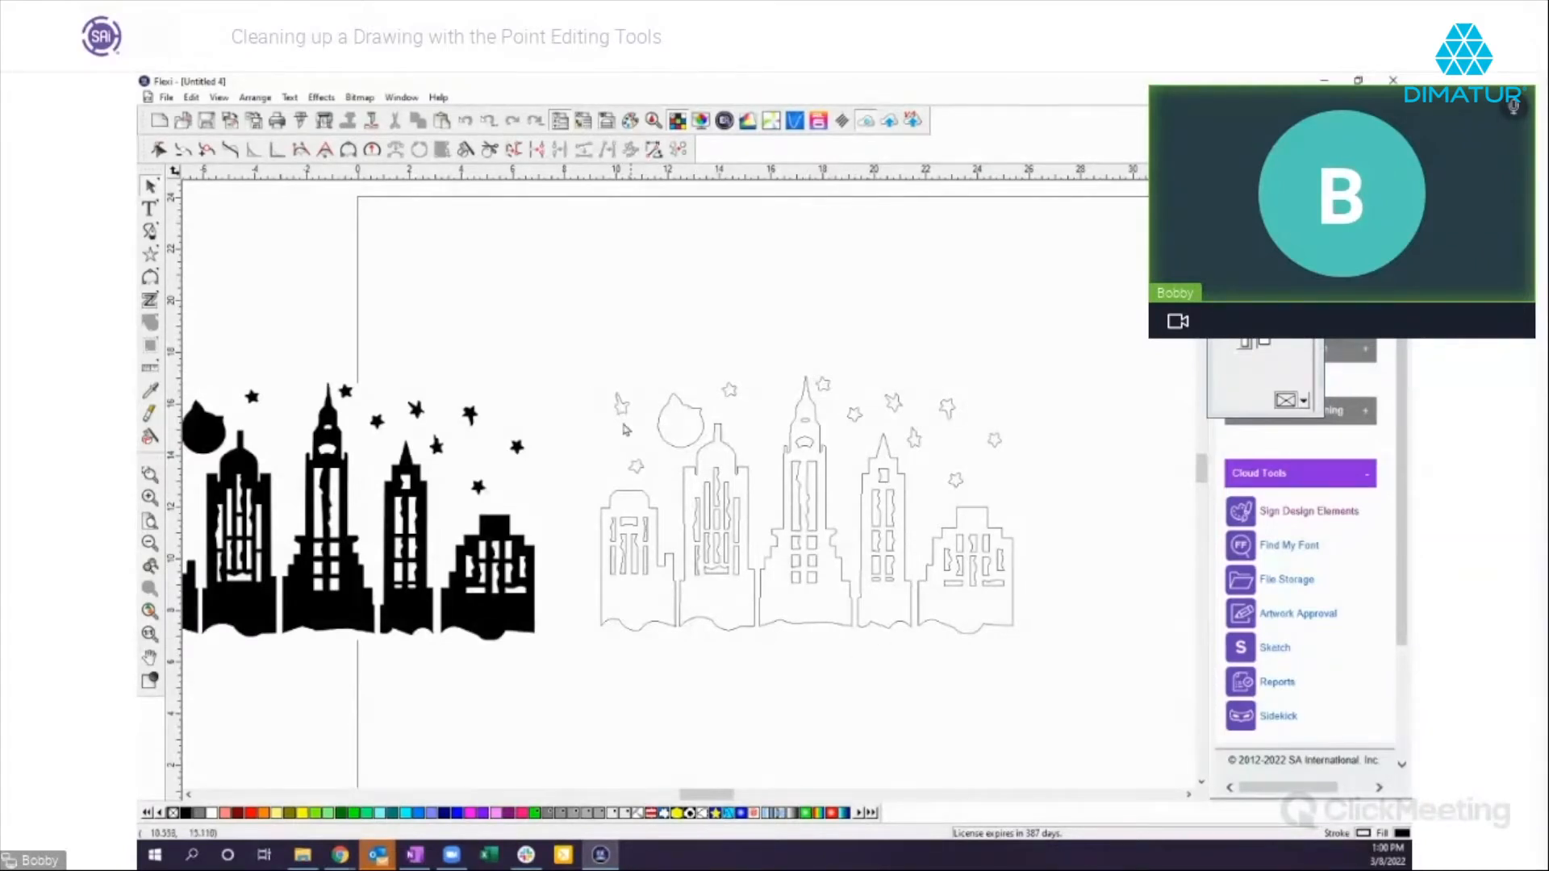
left_click_drag(587, 372, 1075, 651)
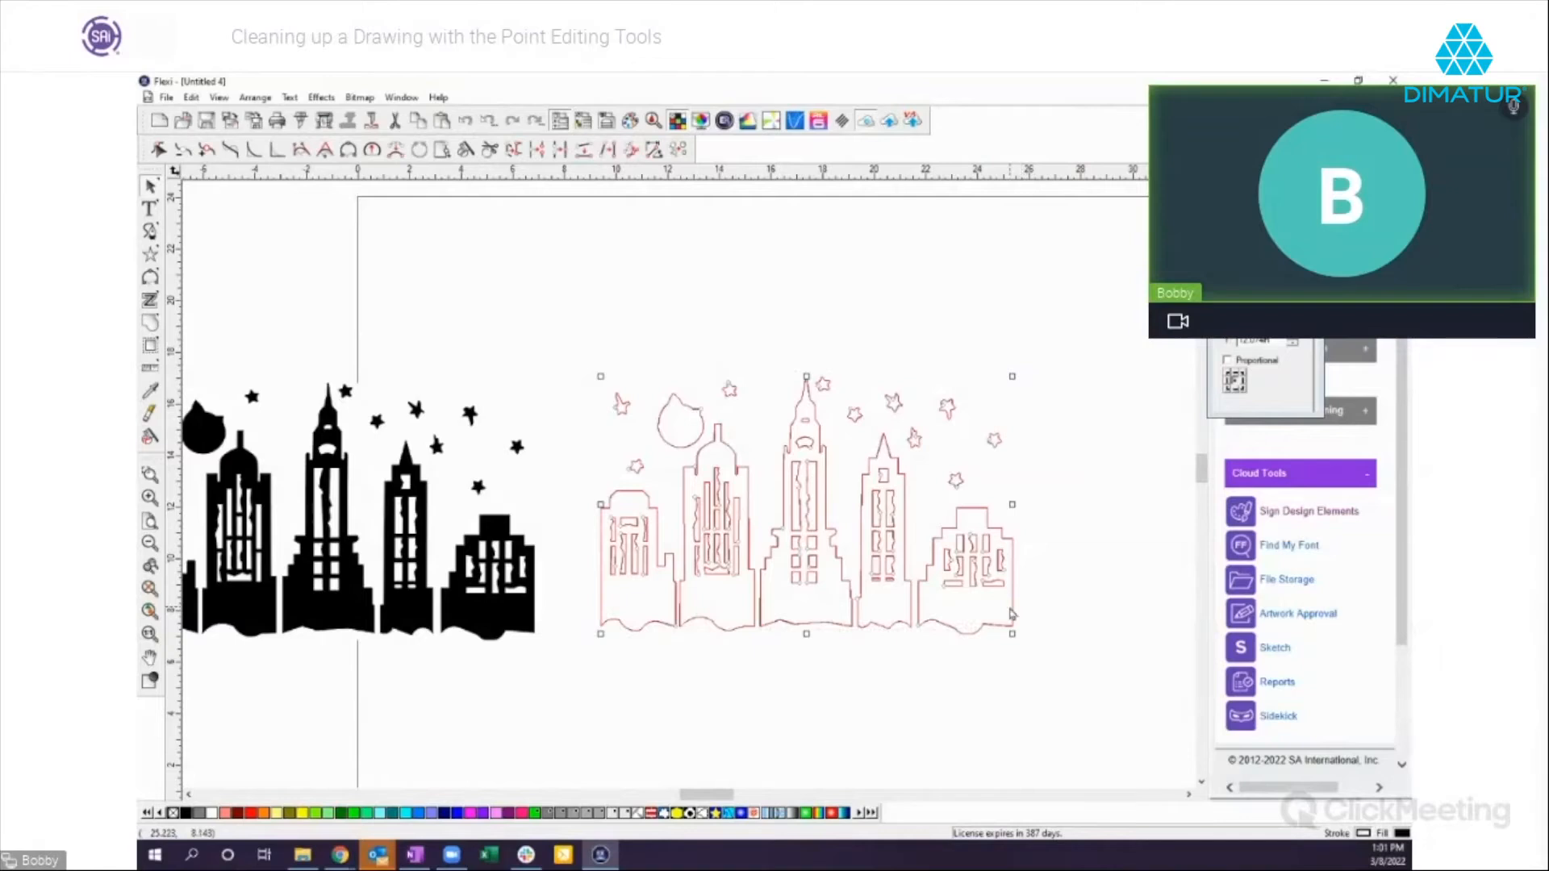
left_click_drag(1013, 604, 1049, 608)
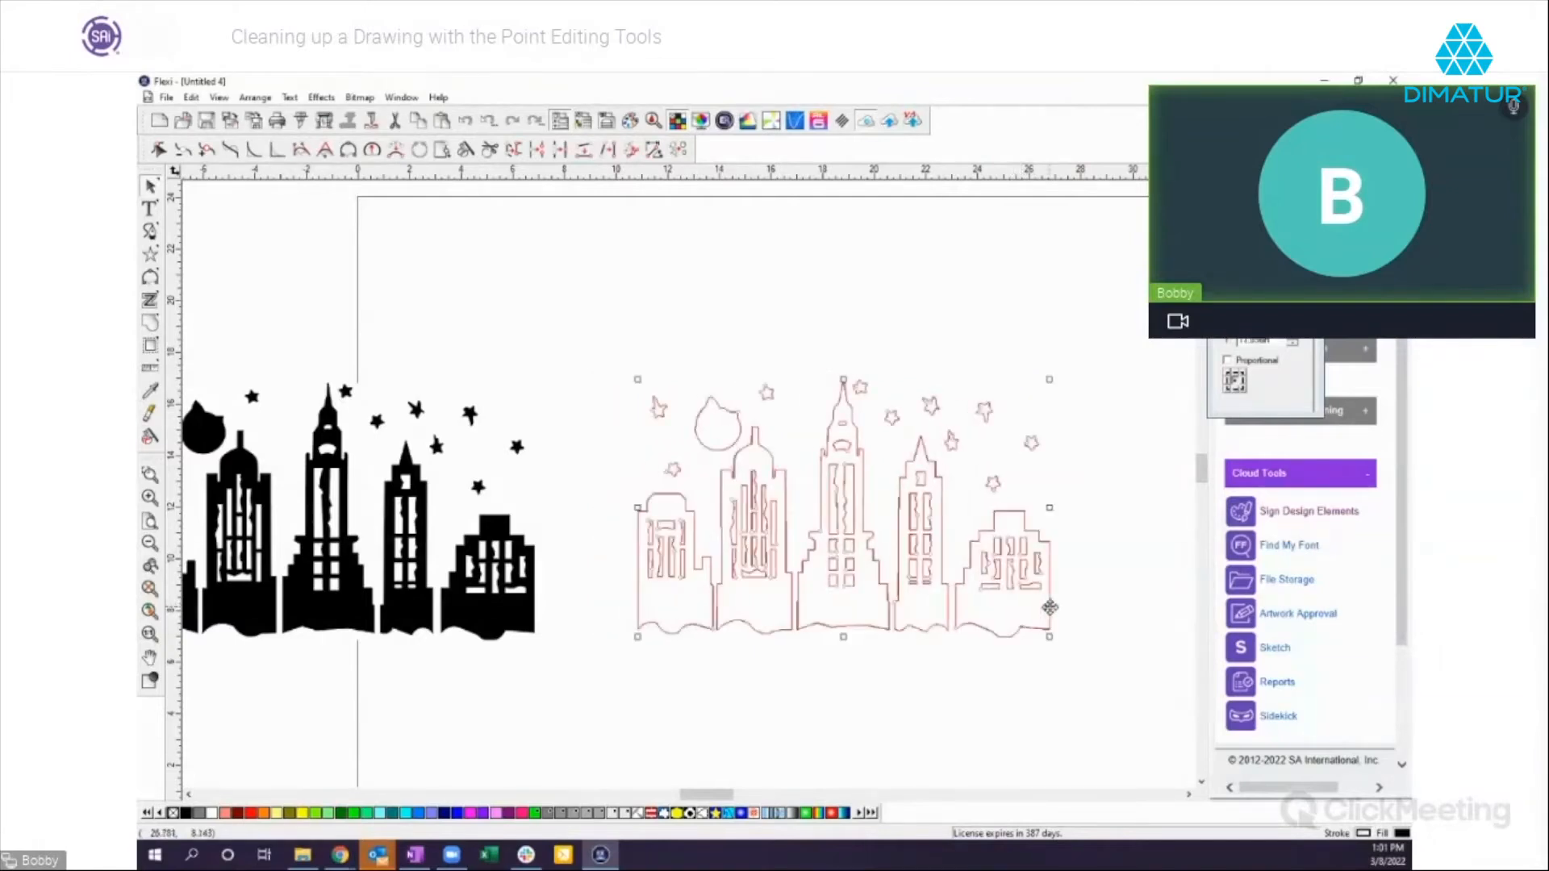
left_click(150, 475)
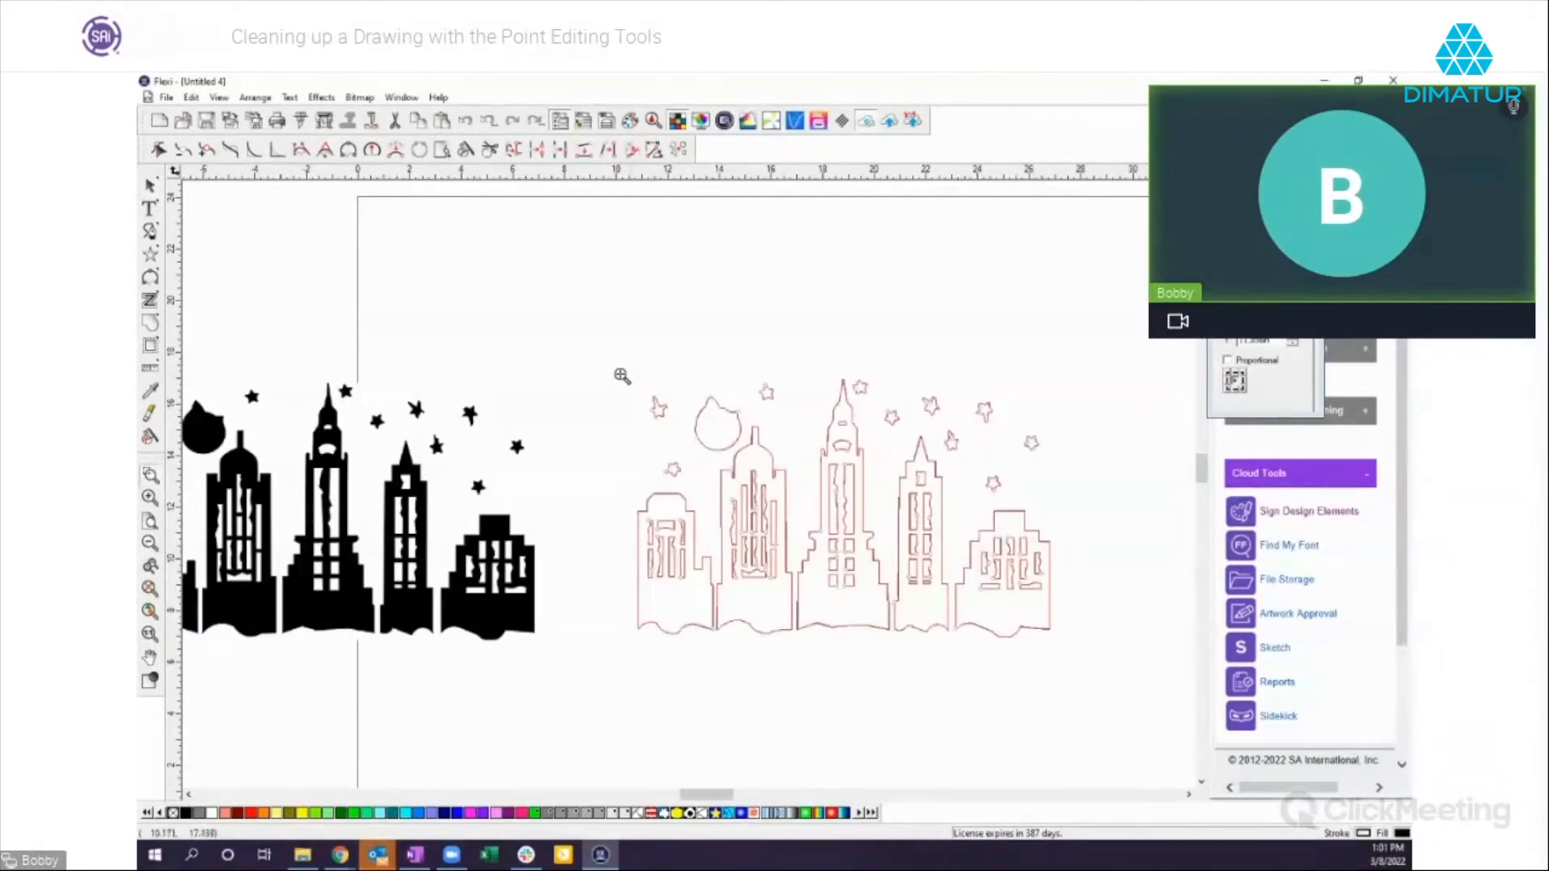
left_click_drag(582, 346, 1078, 700)
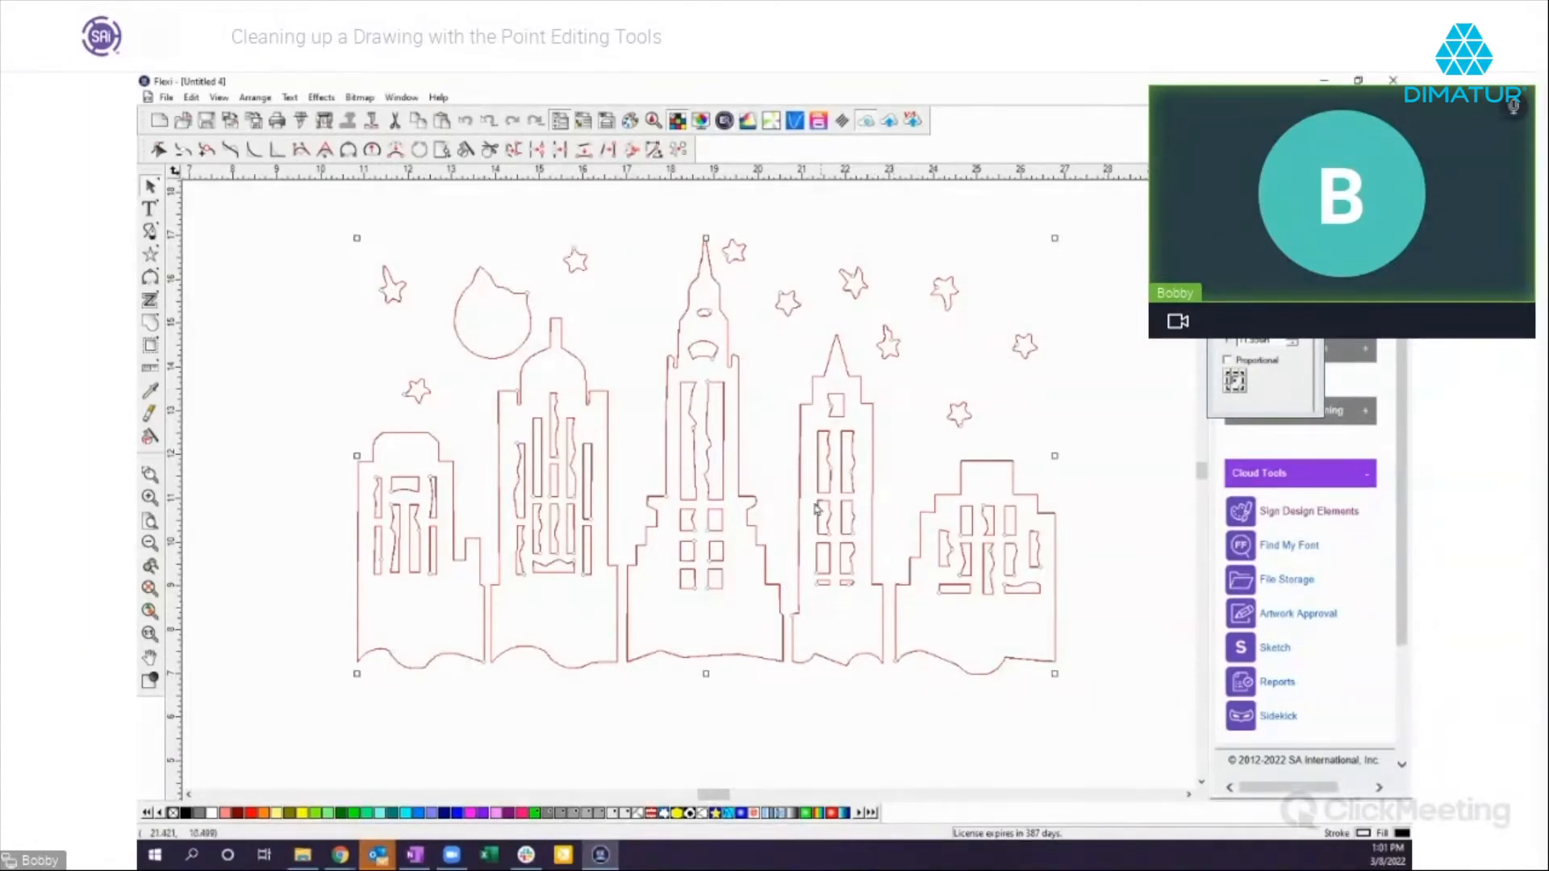
Step: Flatten the wavy bottom edges of all five buildings by aligning their base points horizontally
left_click(159, 149)
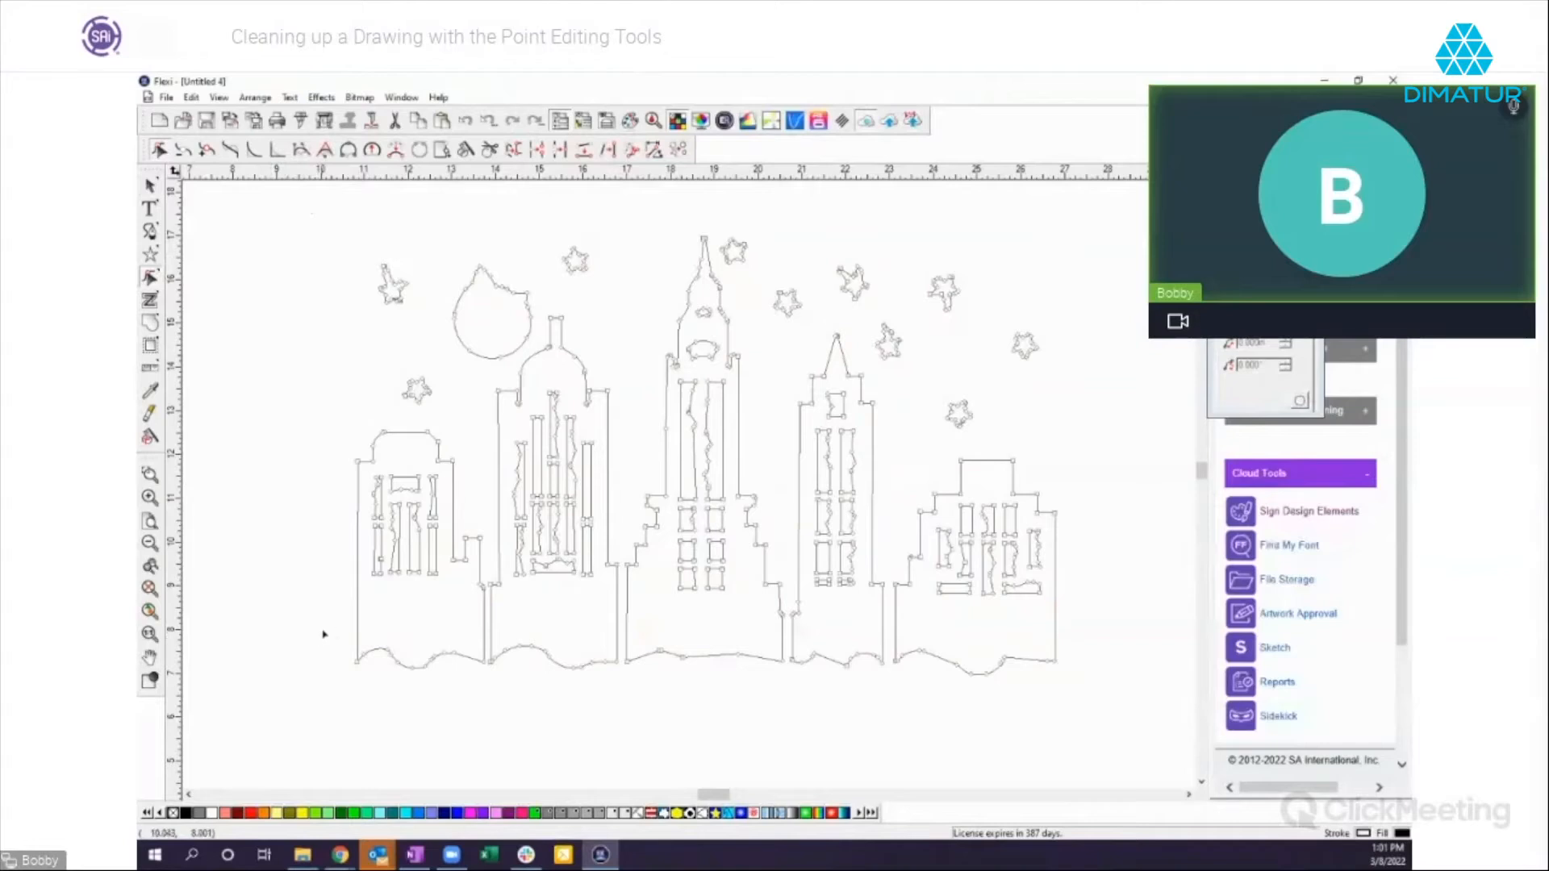
mouse_move(330, 628)
left_mouse_down()
mouse_move(413, 666)
mouse_move(1080, 692)
left_mouse_up()
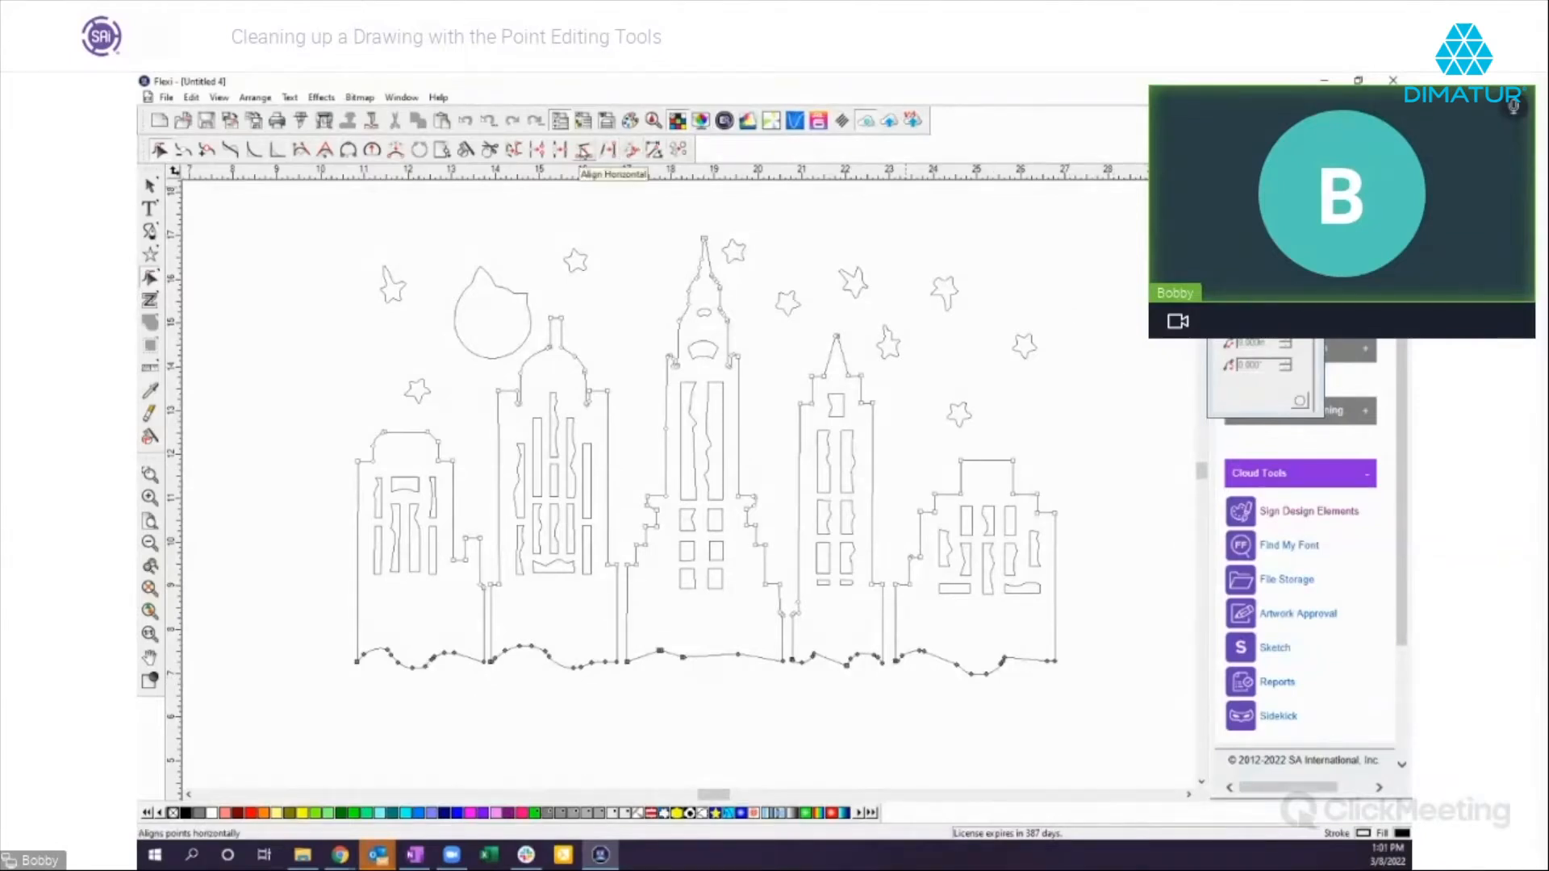
left_click(584, 152)
left_click(739, 744)
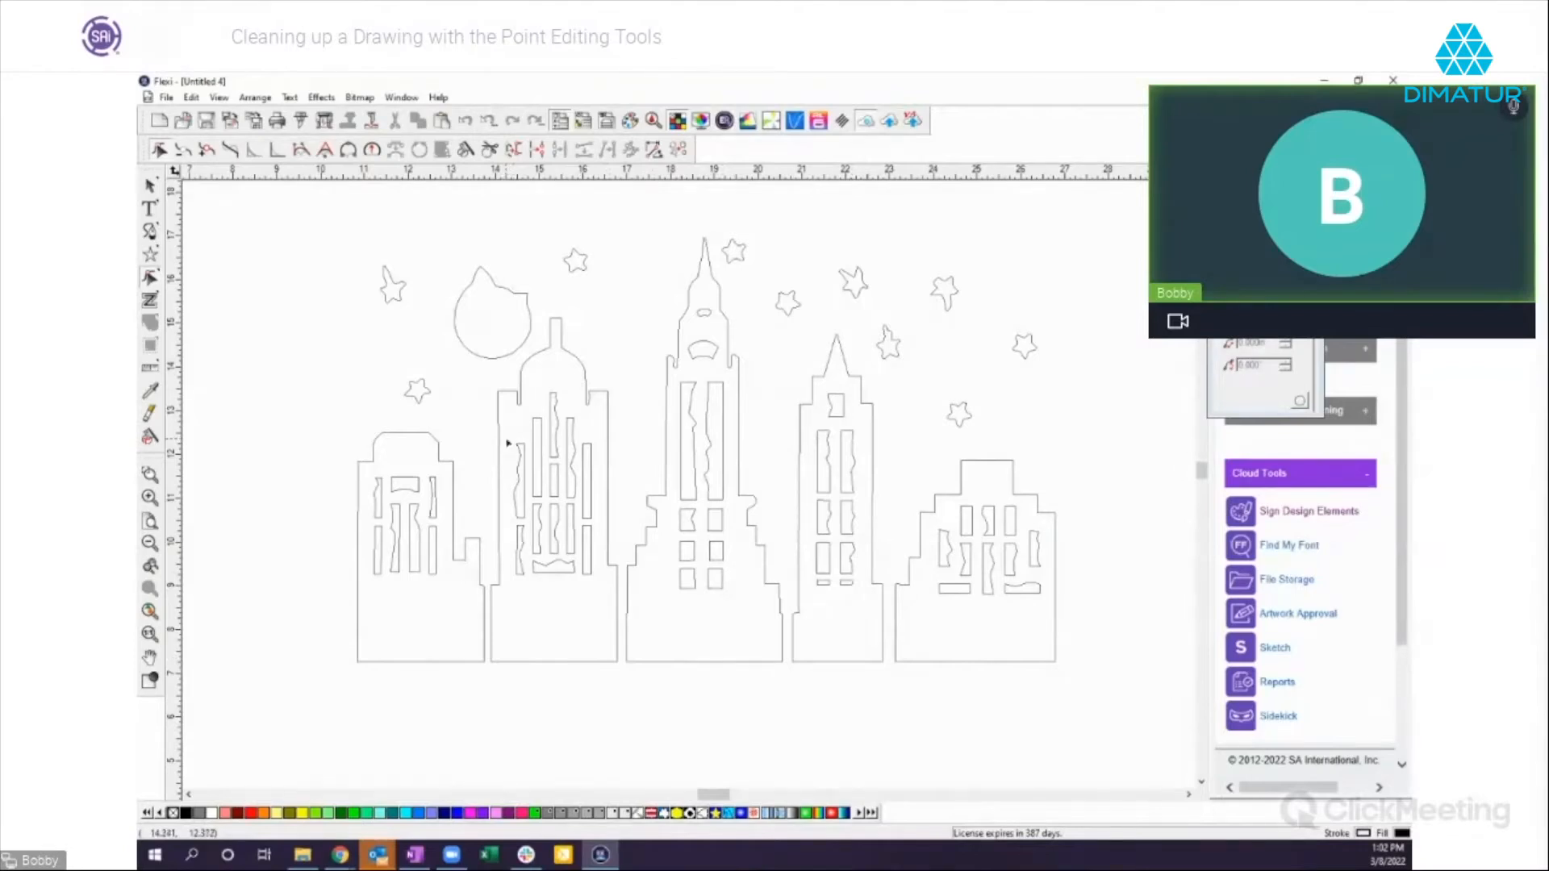
Step: Straighten both side edges of the two windows in the second building's leftmost column by aligning their points vertically
left_click_drag(511, 444, 523, 529)
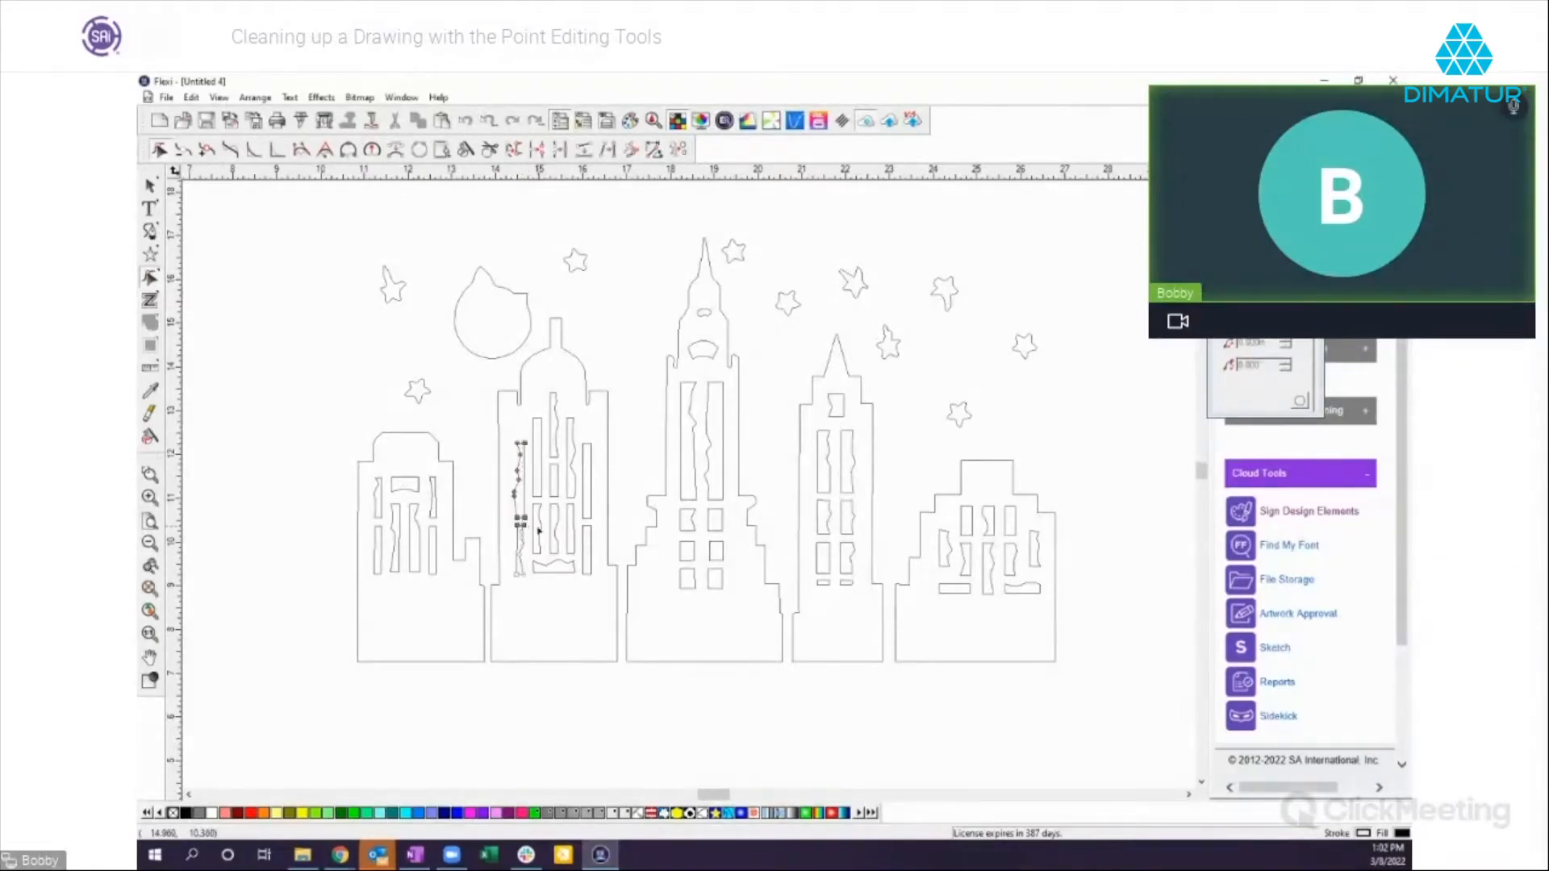
key("Escape")
left_click(150, 475)
left_click_drag(501, 433, 567, 602)
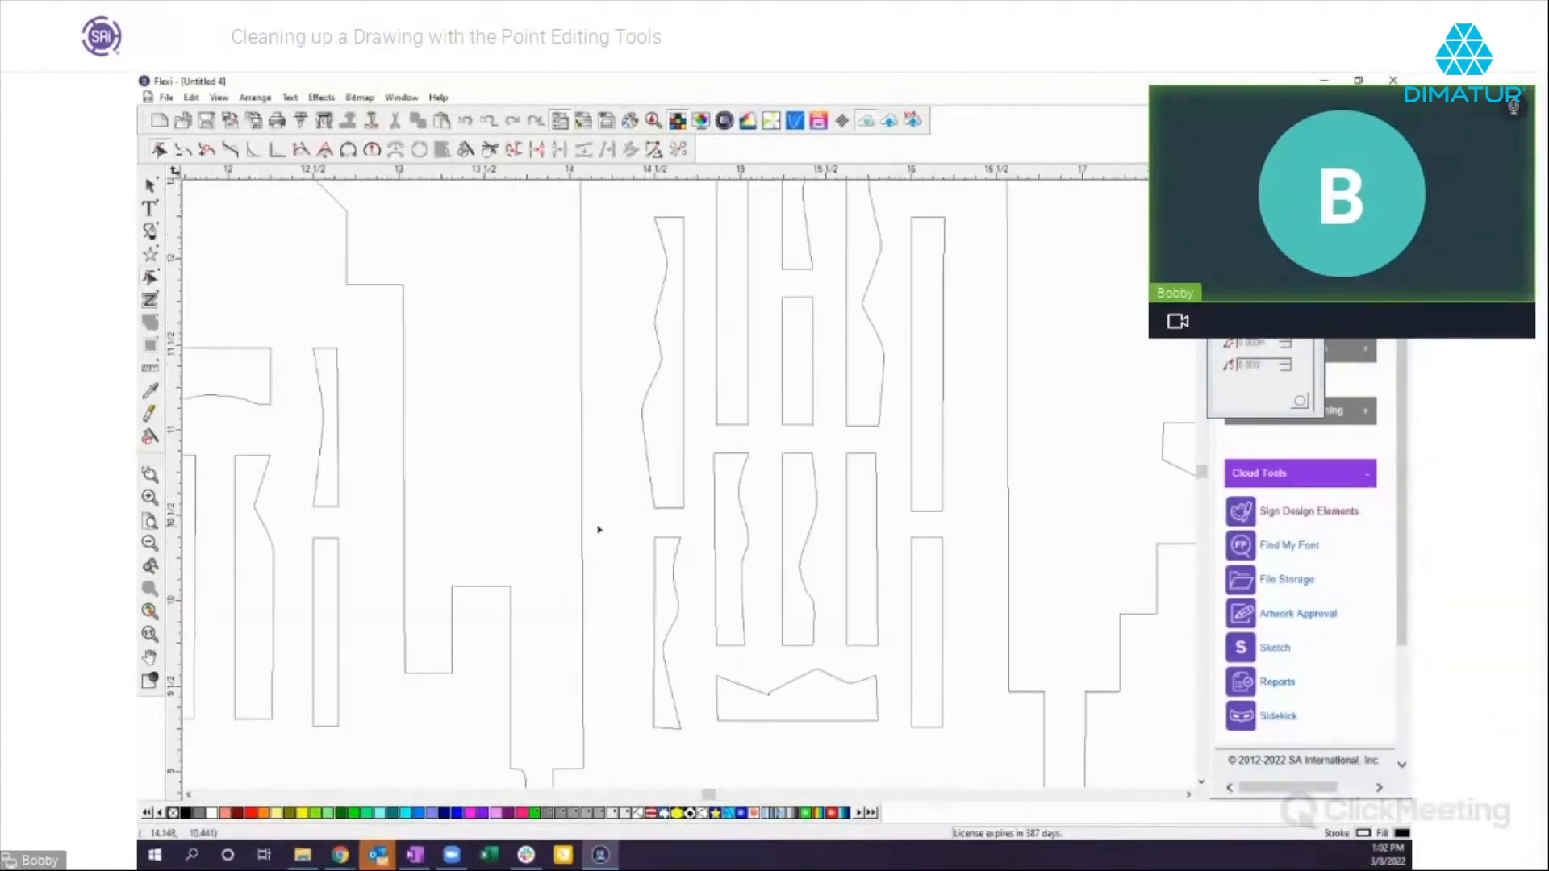
left_click_drag(643, 215, 661, 756)
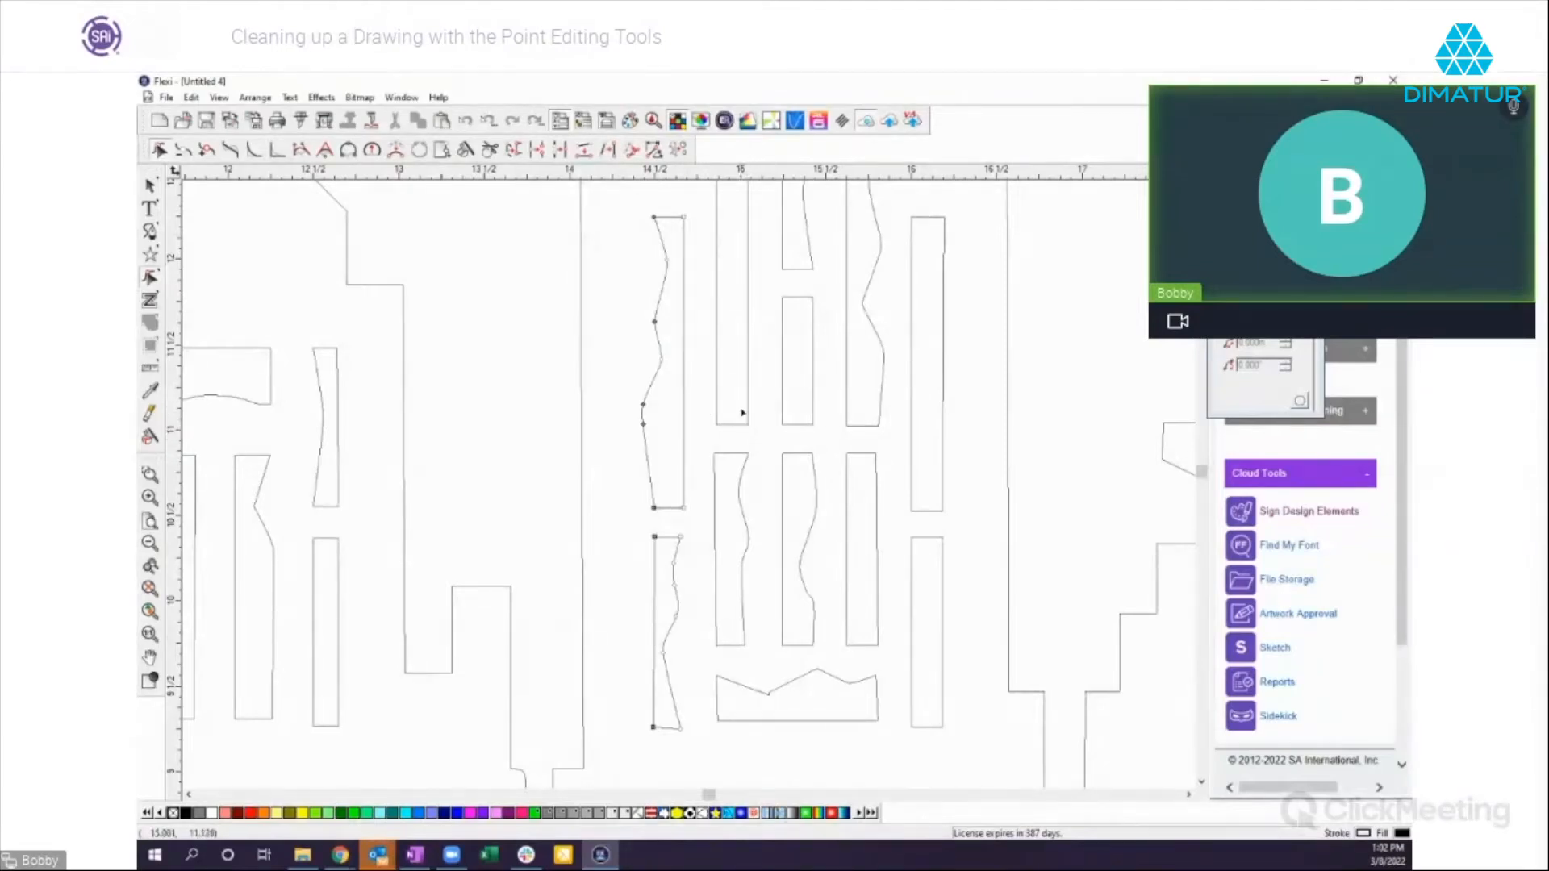
left_click(662, 361)
left_click(607, 151)
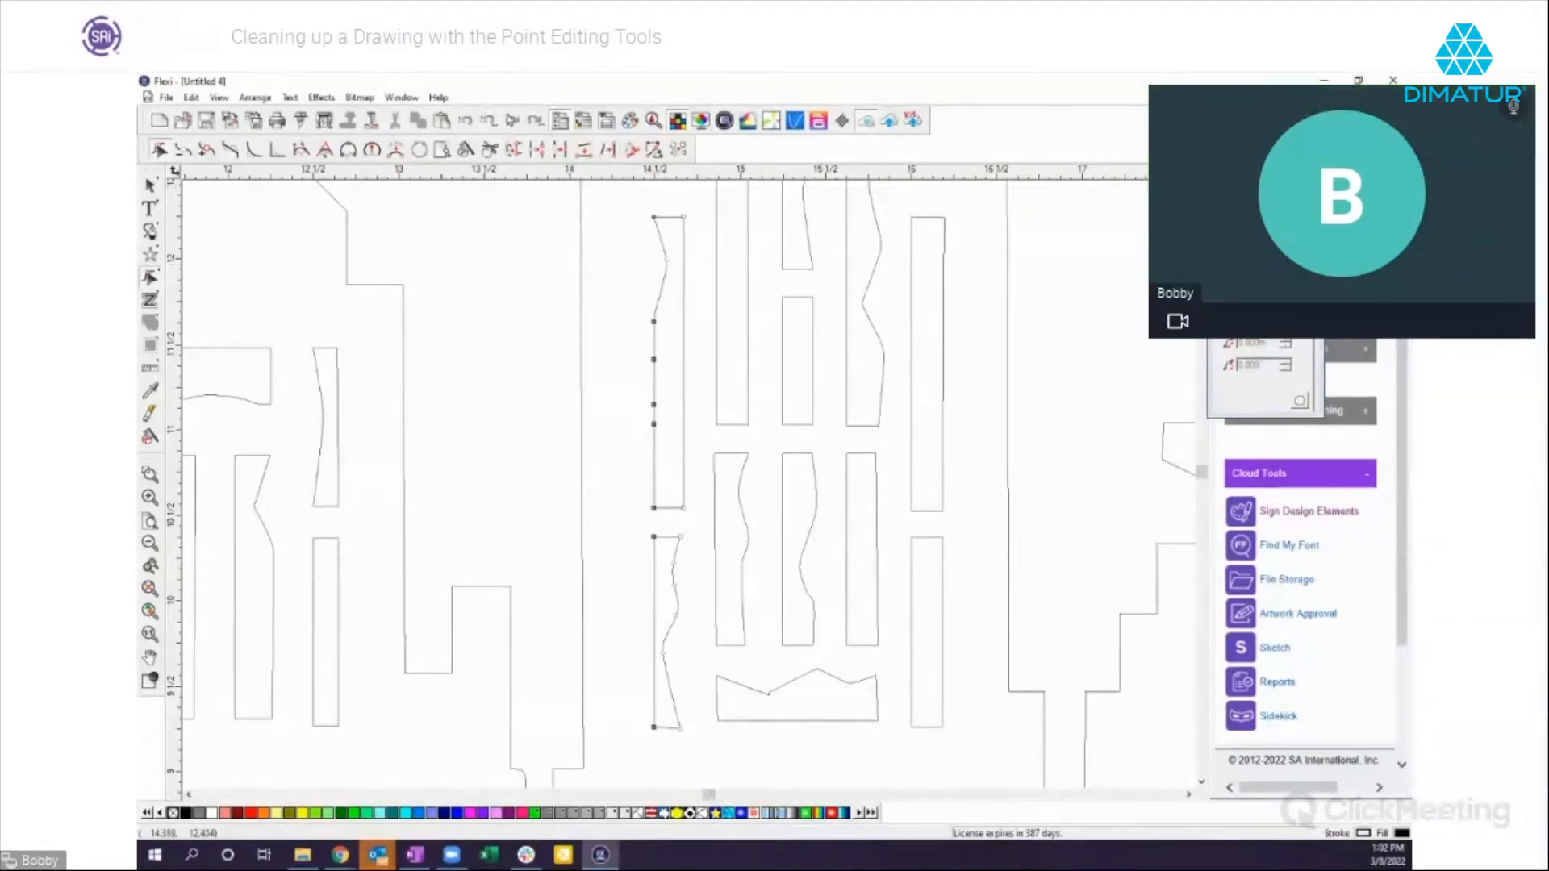
left_click(666, 260)
left_click(609, 152)
mouse_move(660, 207)
left_mouse_down()
mouse_move(700, 325)
mouse_move(688, 732)
left_mouse_up()
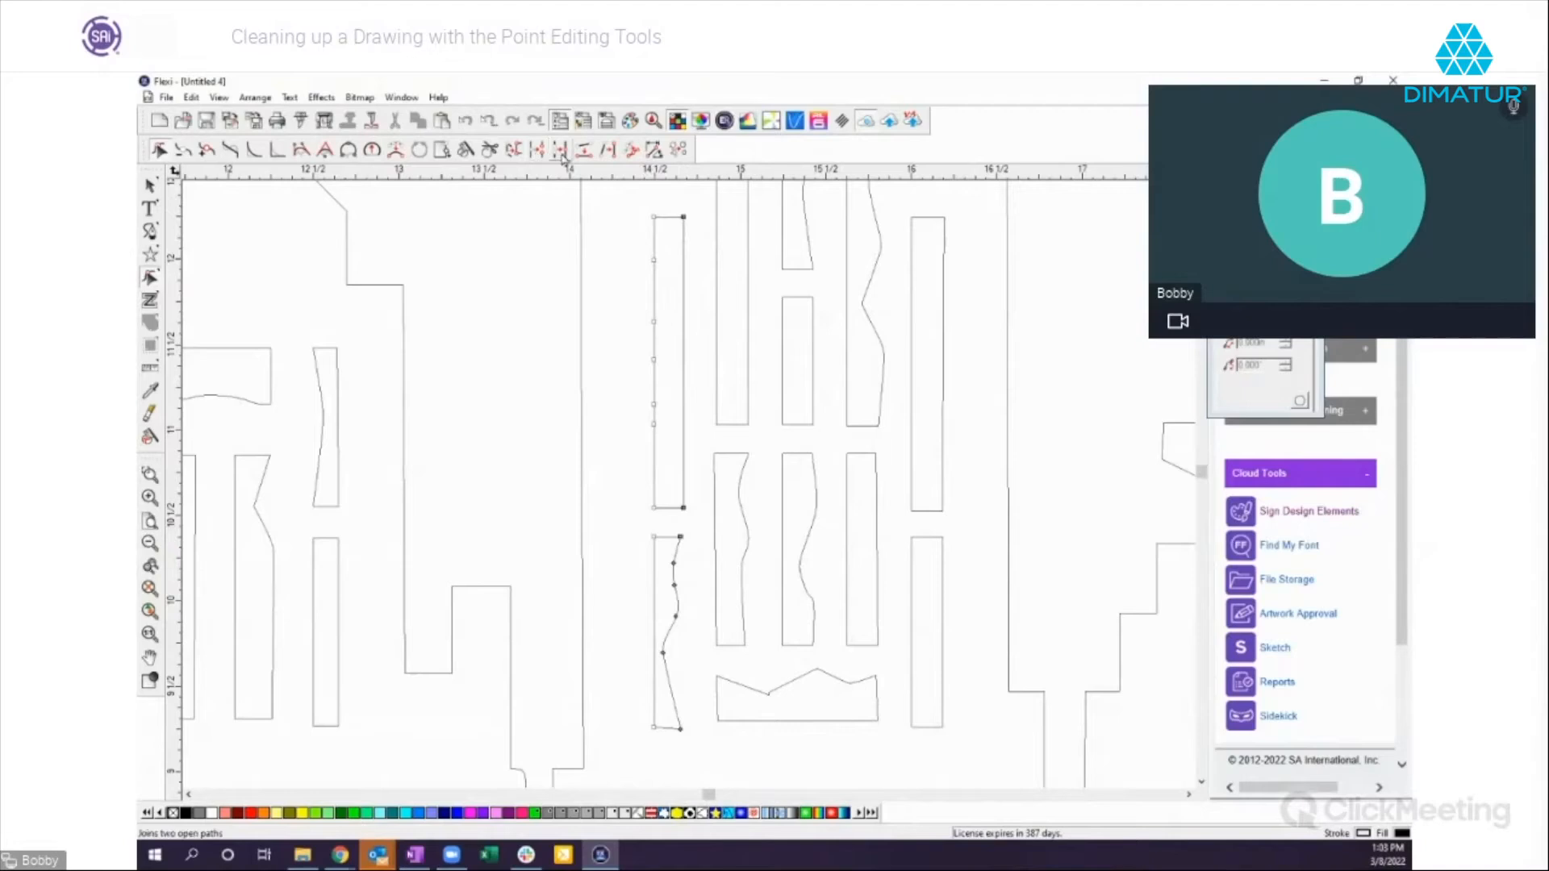
left_click(609, 151)
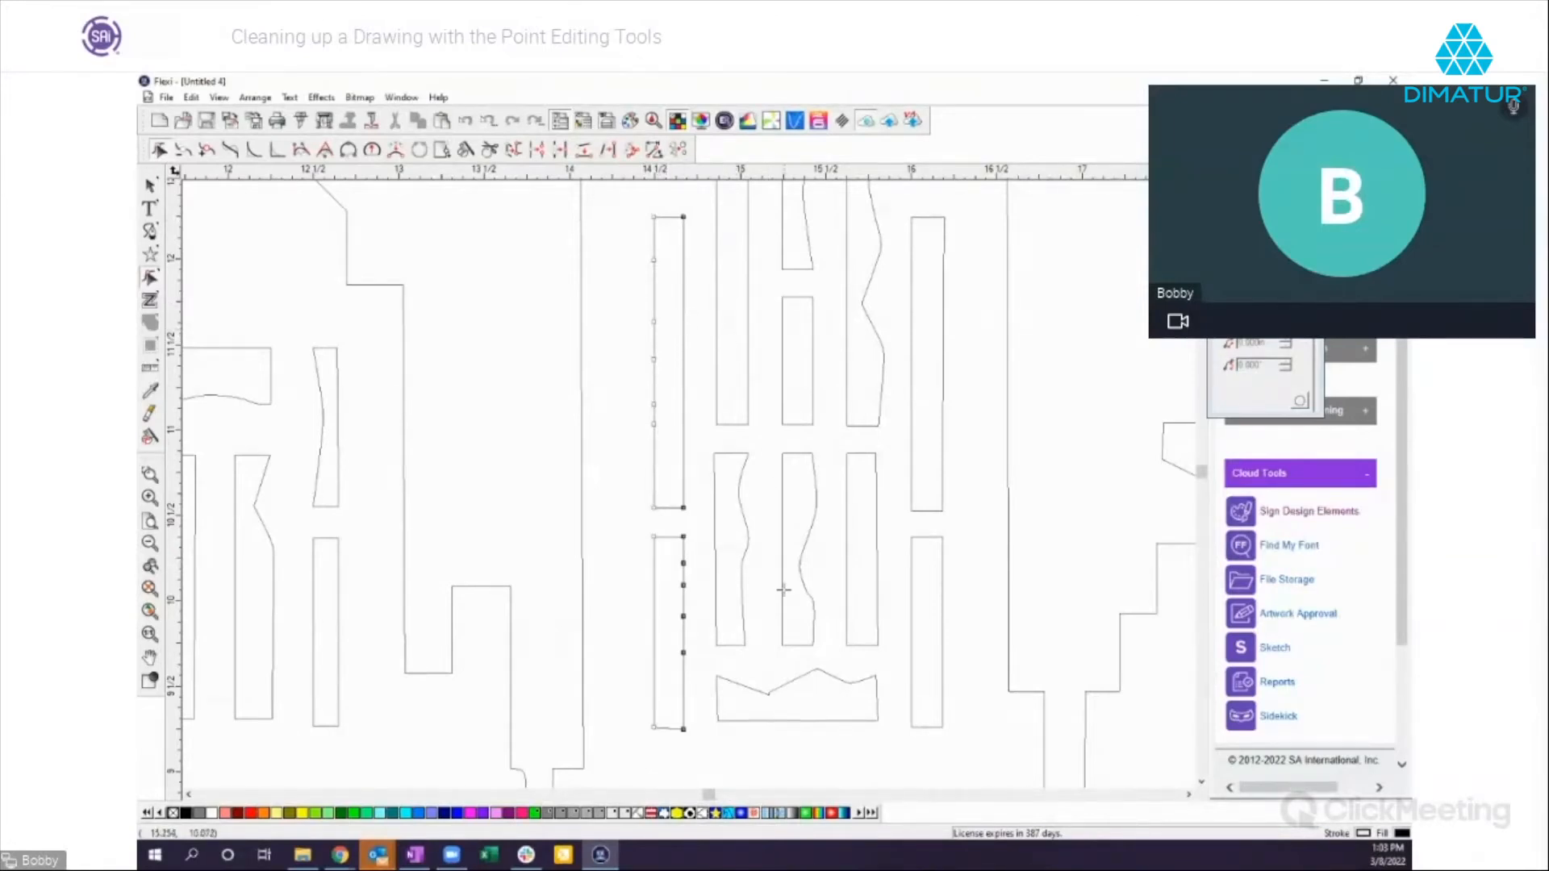
Step: Level the bottom edges of the second building's lowest windows by aligning their bottom points horizontally
left_click_drag(641, 709, 974, 743)
left_click(584, 149)
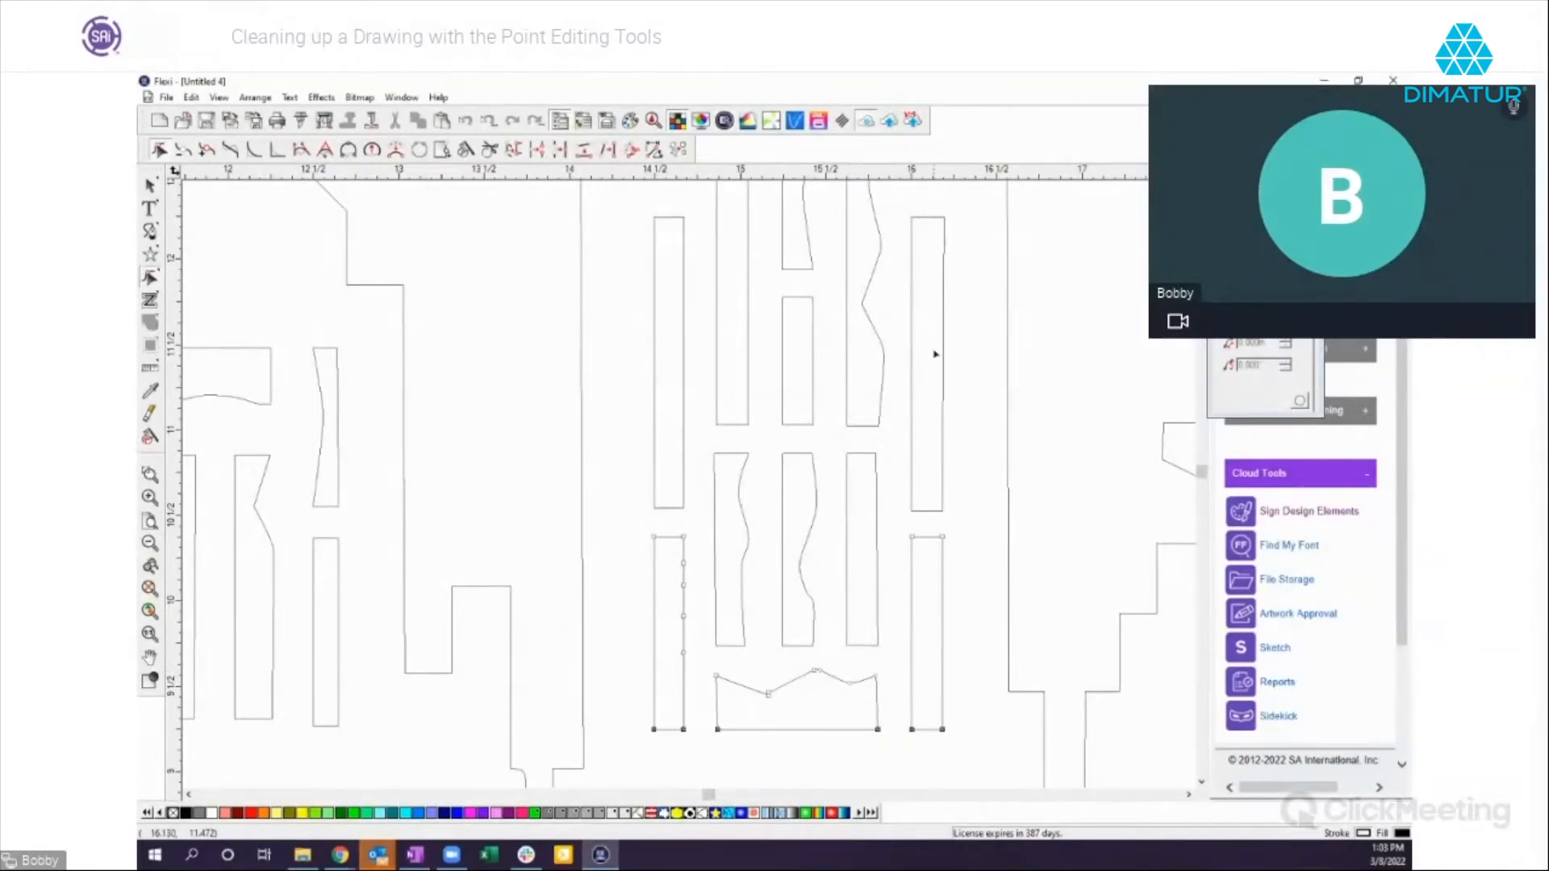
left_click(726, 767)
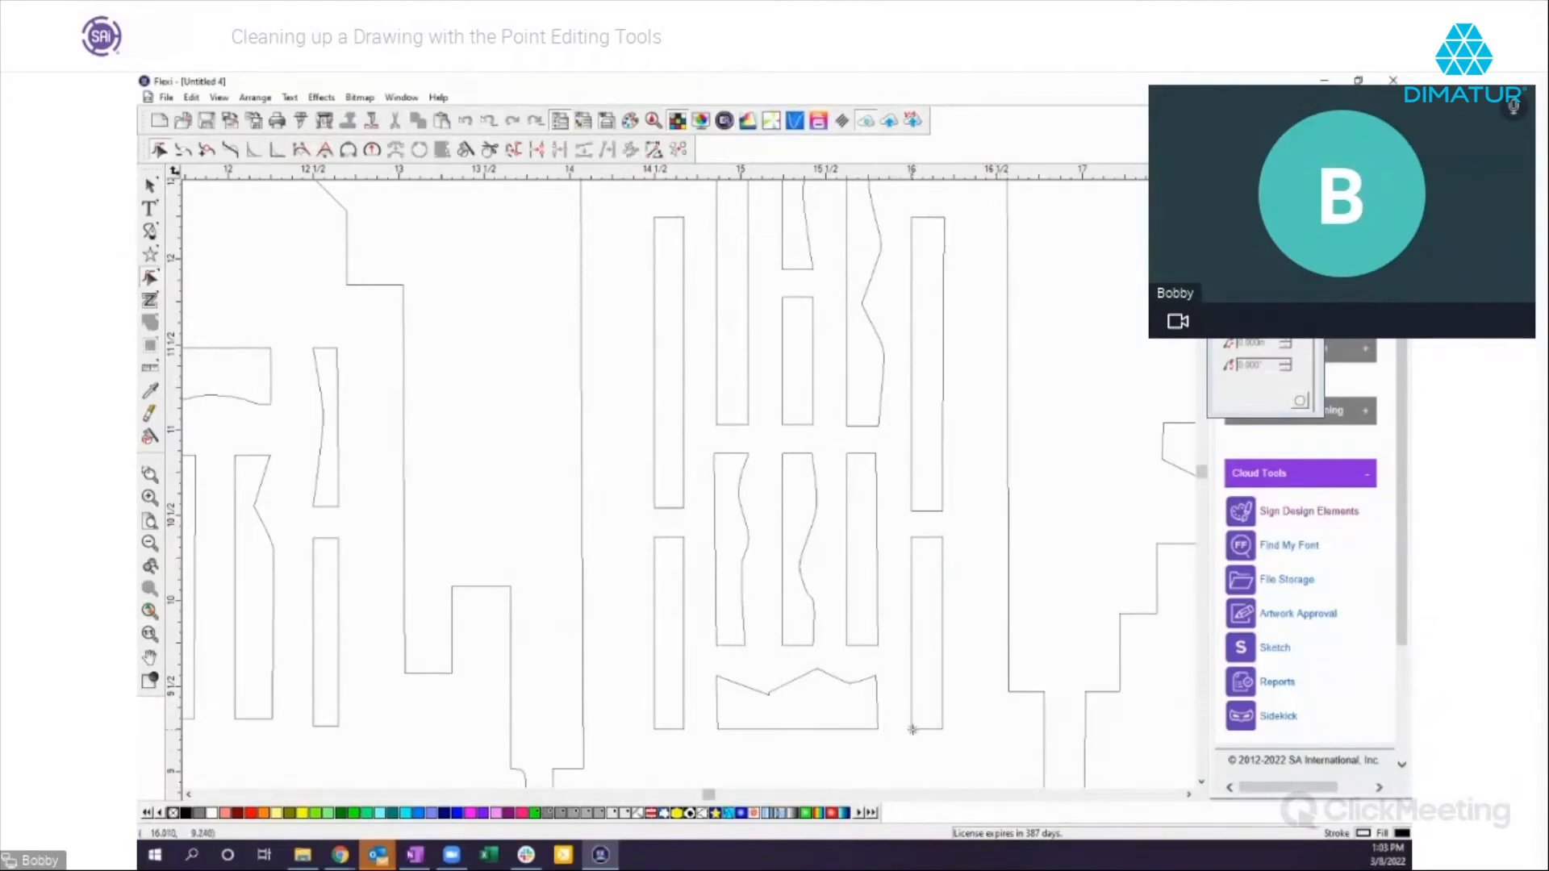
Step: Make a right angle at the lower-right corner of the third window down in the stepped building's left column
left_click(1188, 796)
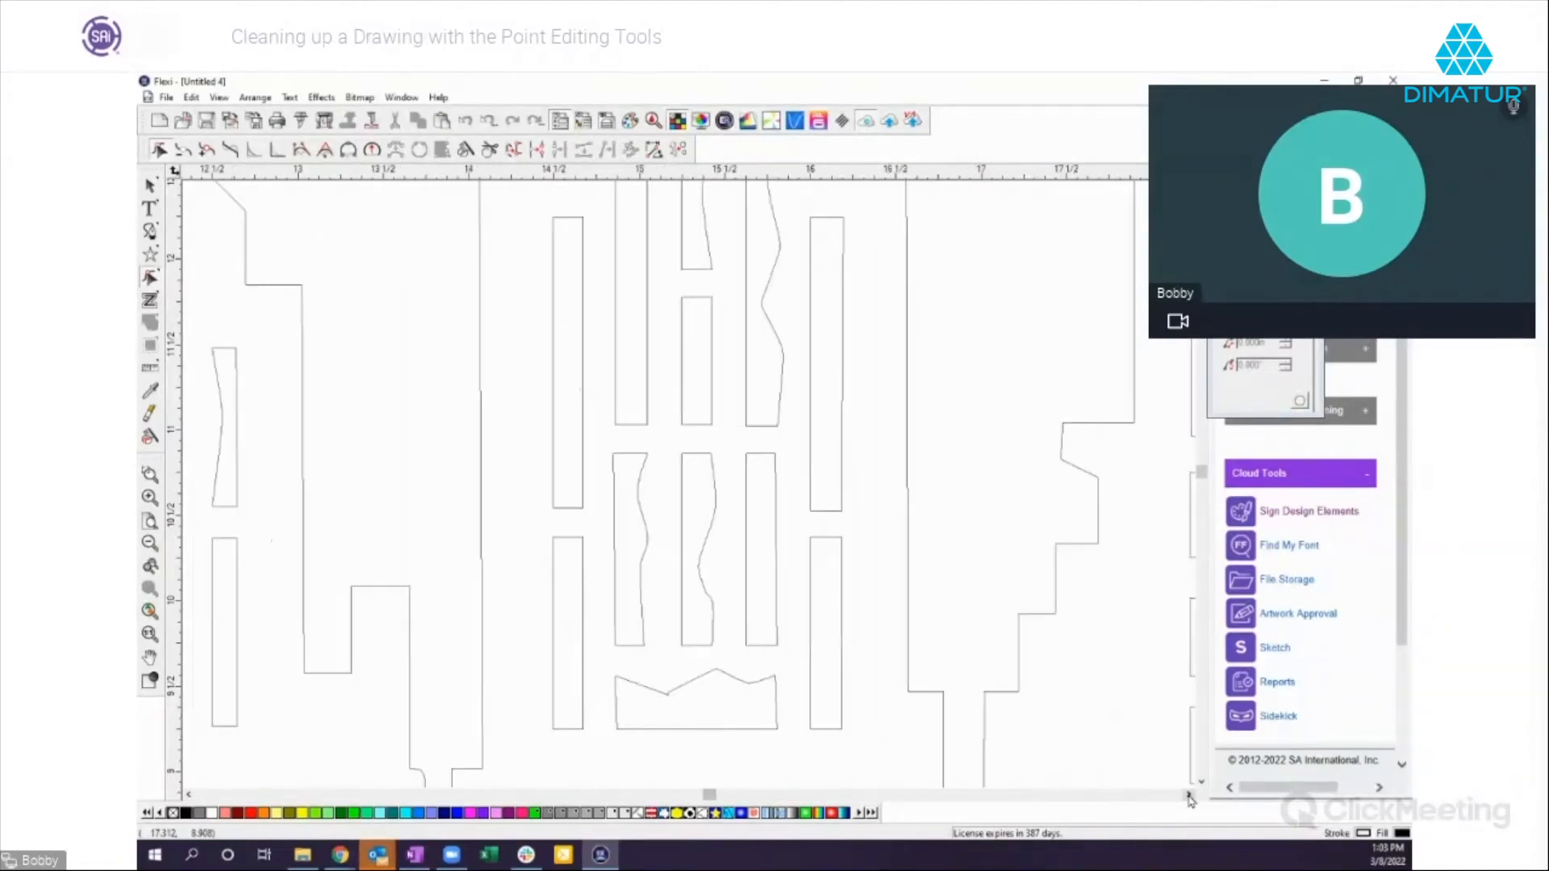
left_click(1188, 797)
left_click(1188, 796)
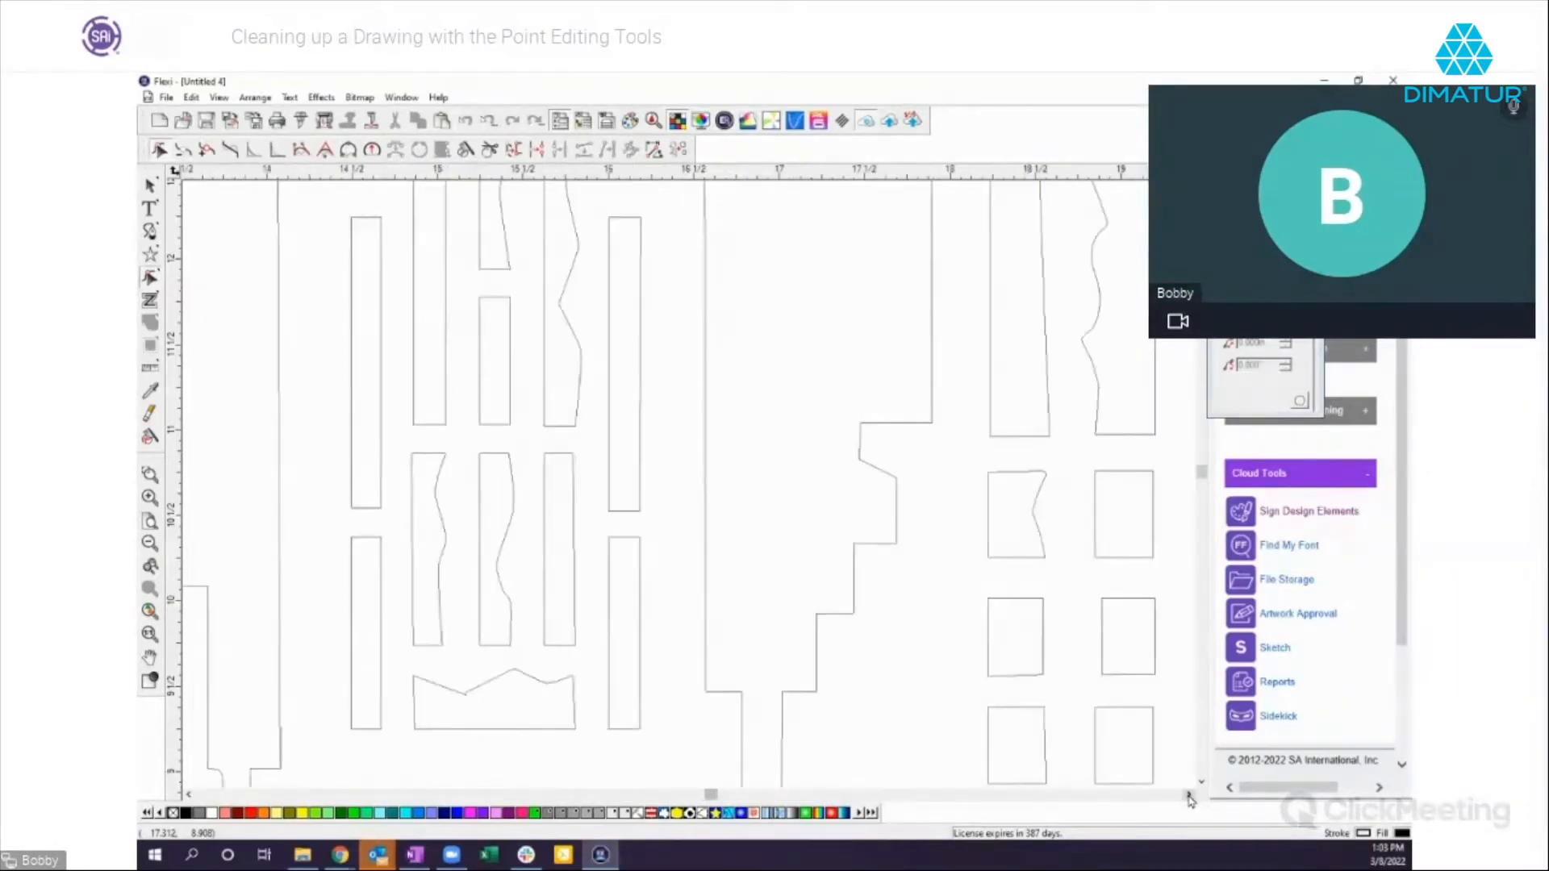
left_click(1189, 797)
left_click(1188, 797)
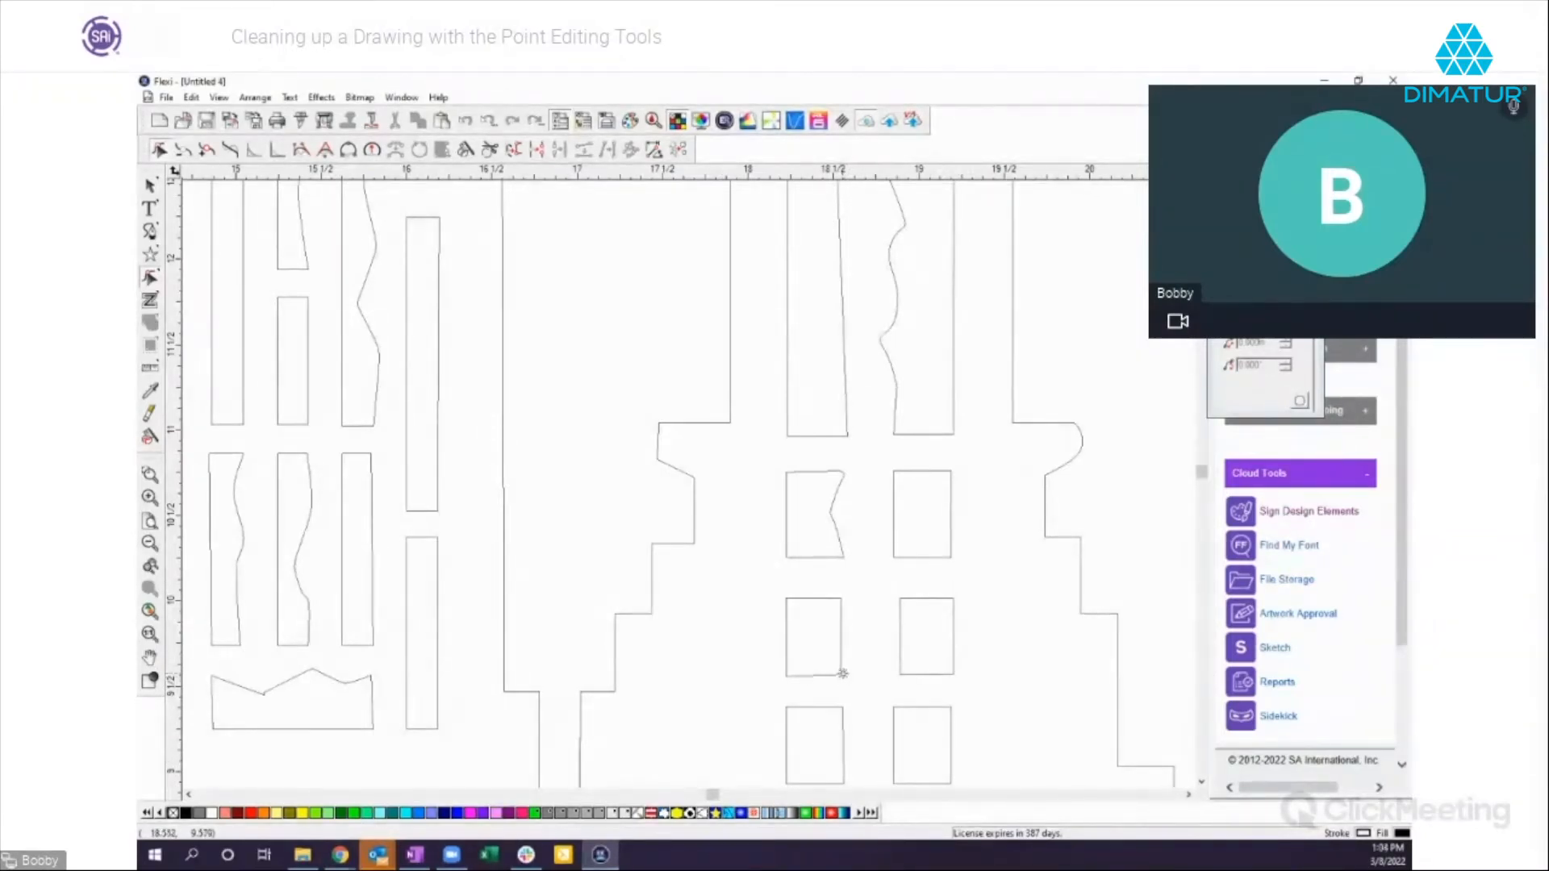
left_click(839, 673)
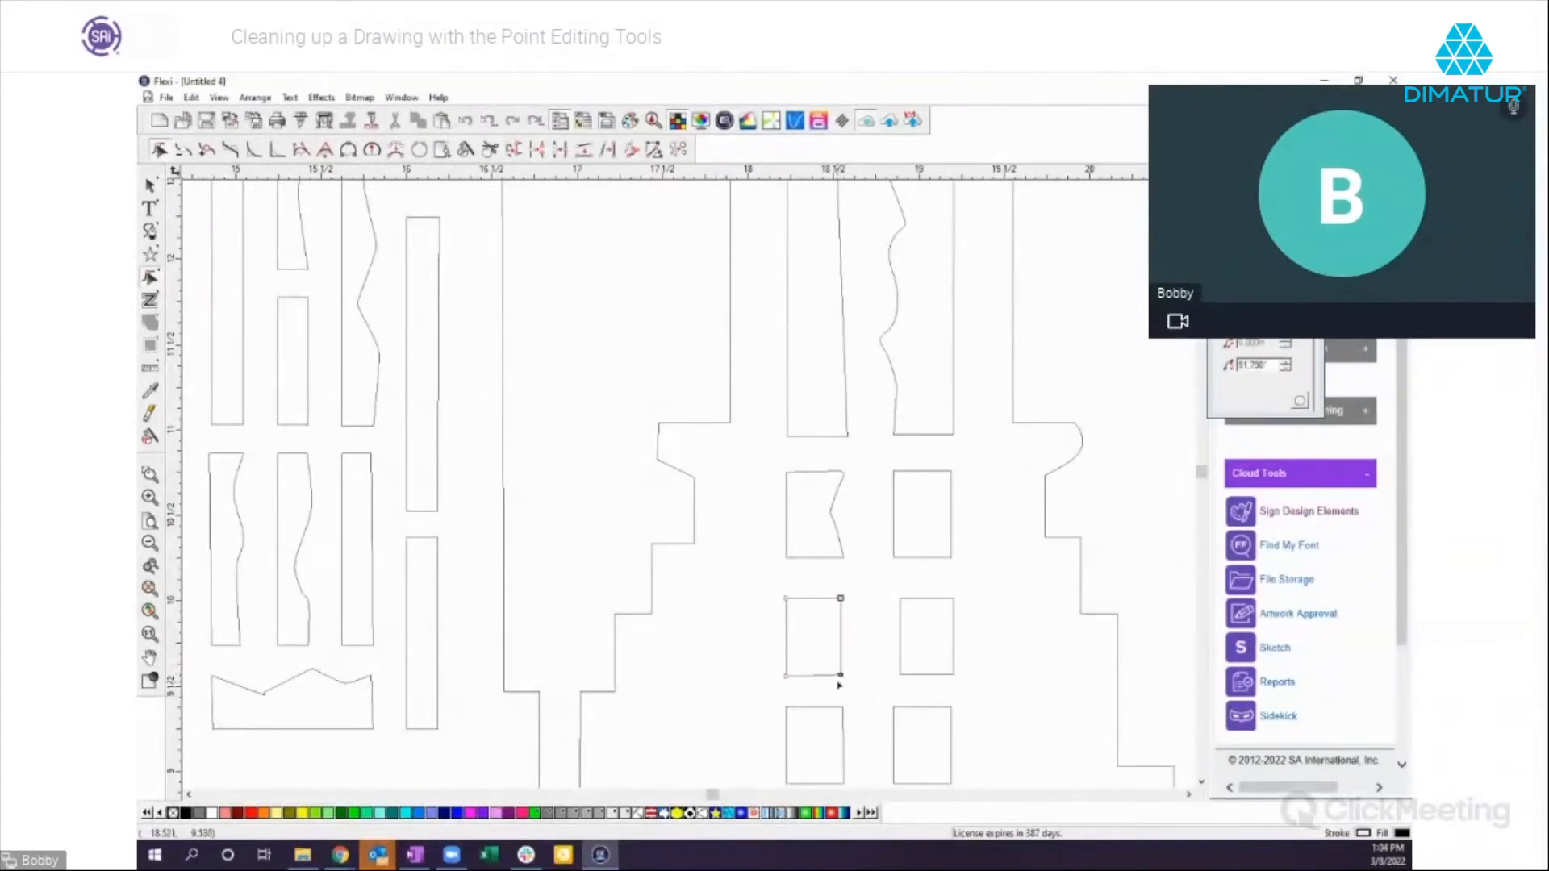
left_click(513, 151)
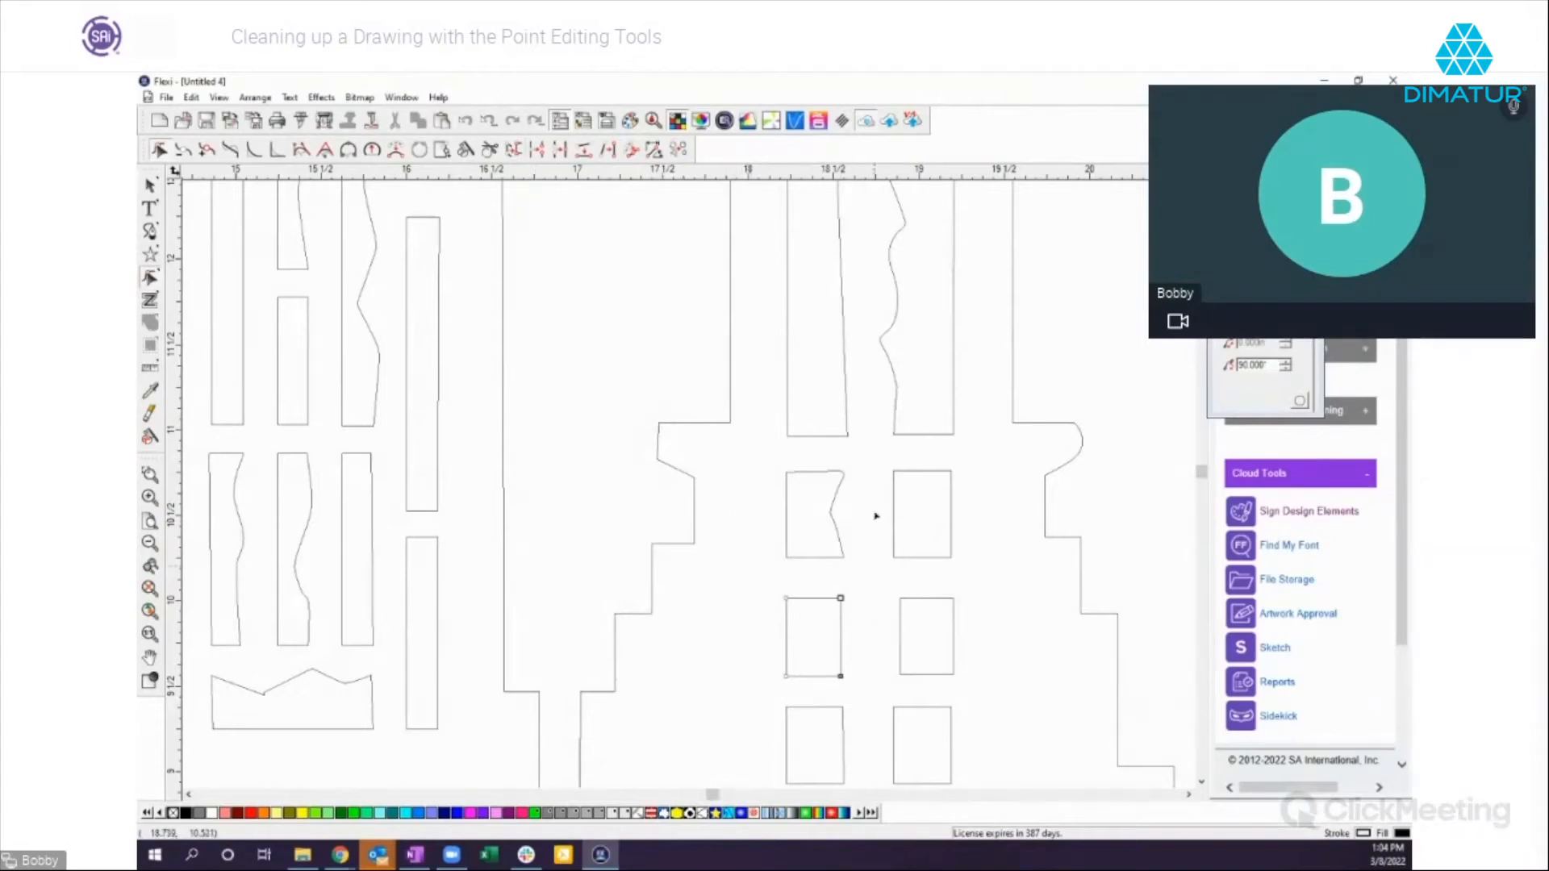
Step: Square the upper-left corner of the notched window above it with Make Right Angle, then select its upper-right point
left_click(788, 472)
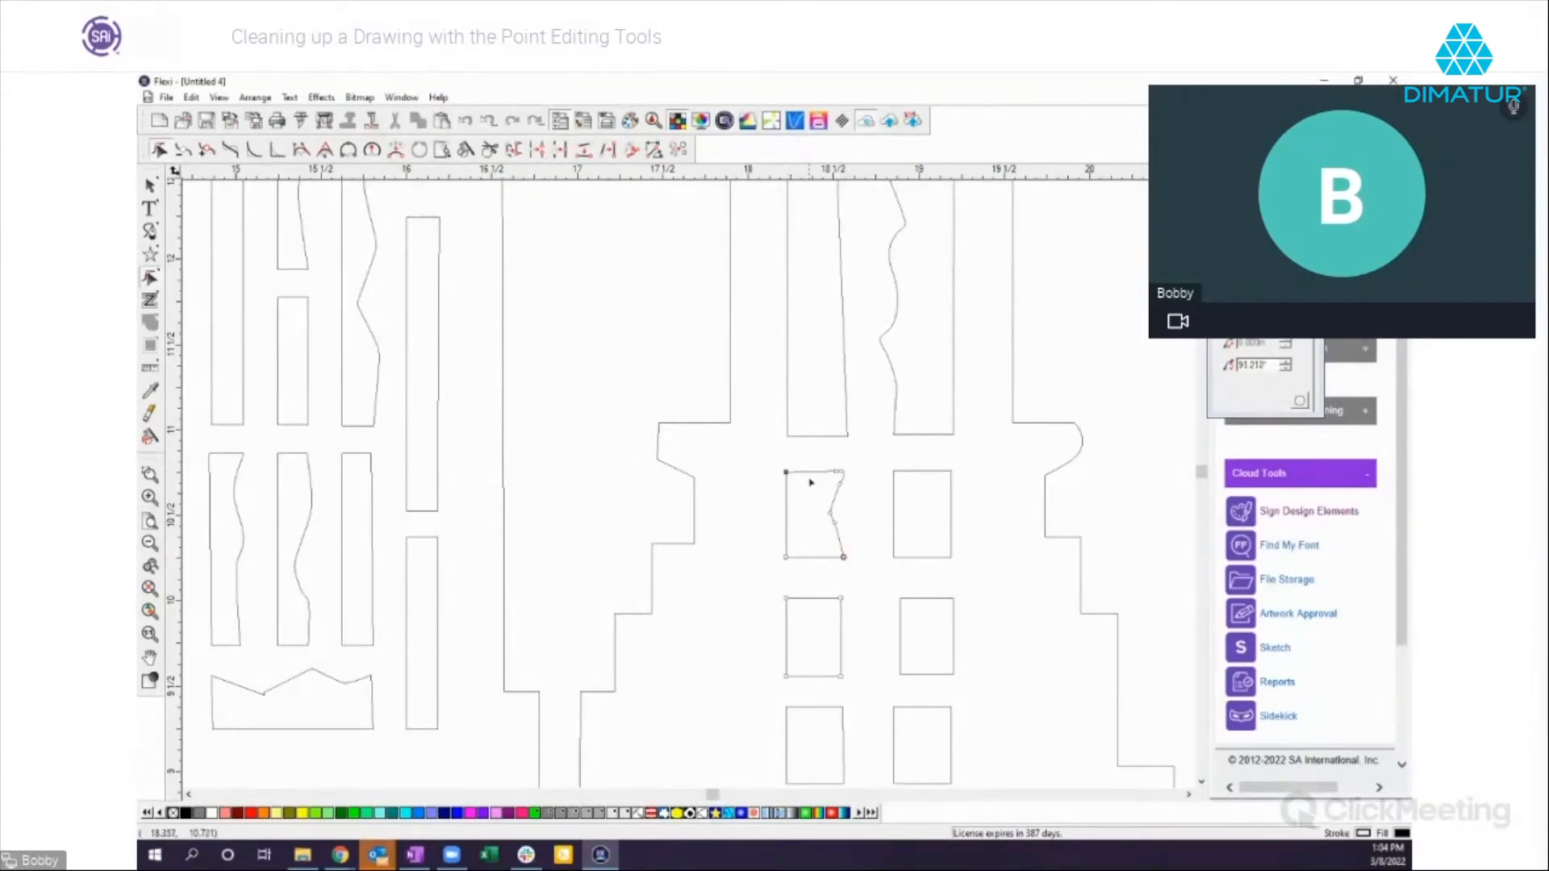
left_click(513, 150)
left_click(840, 472)
Step: Make a right angle at the upper-right corner of the lowest window in the stepped building's left column
left_click(150, 473)
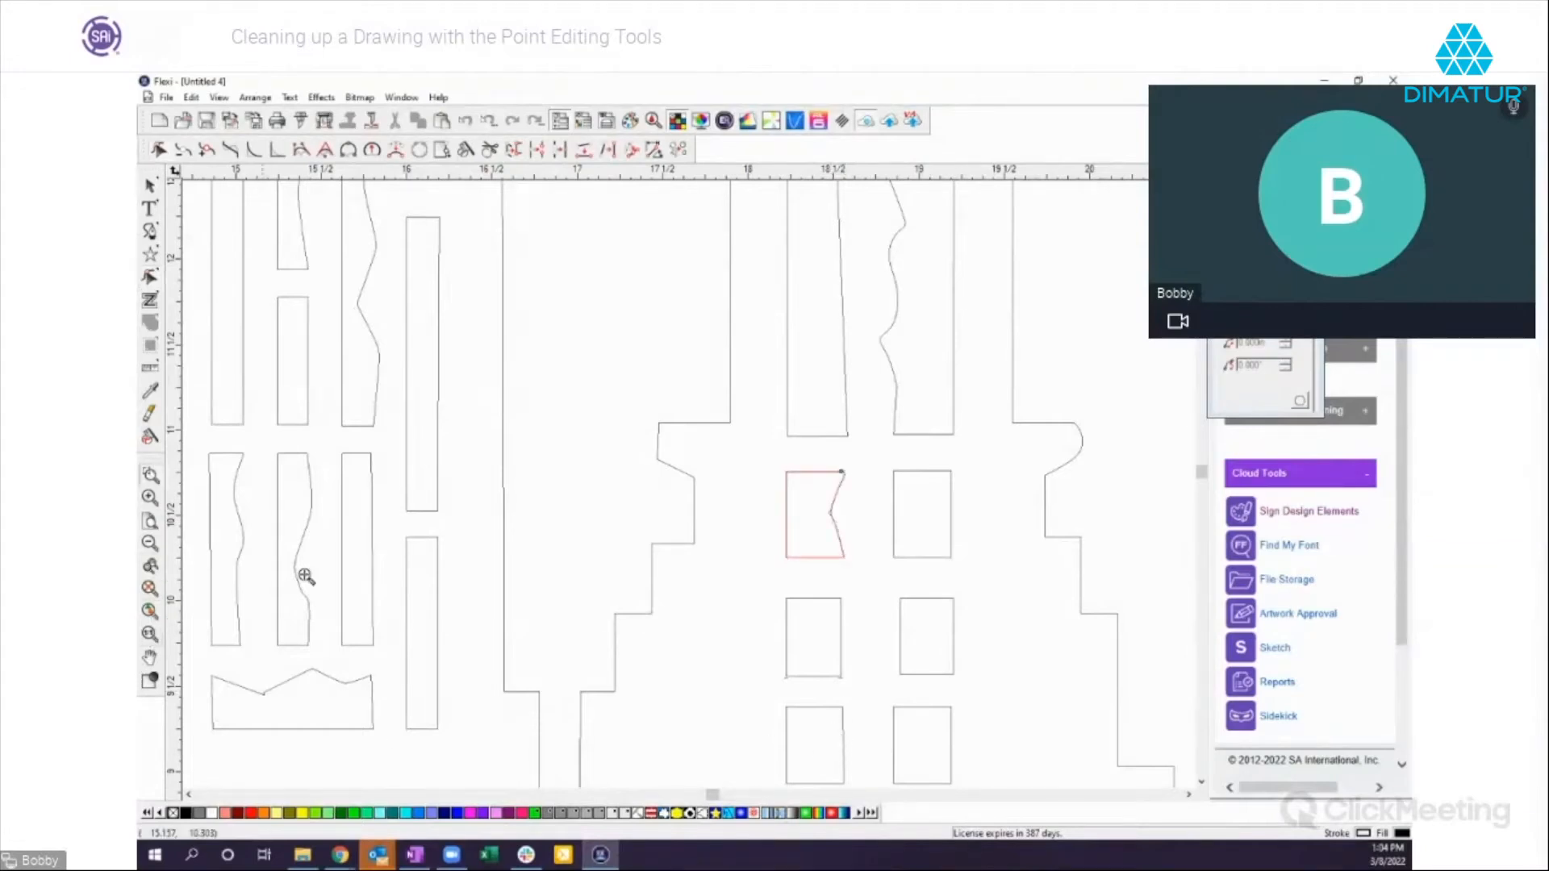
left_click_drag(773, 700, 857, 772)
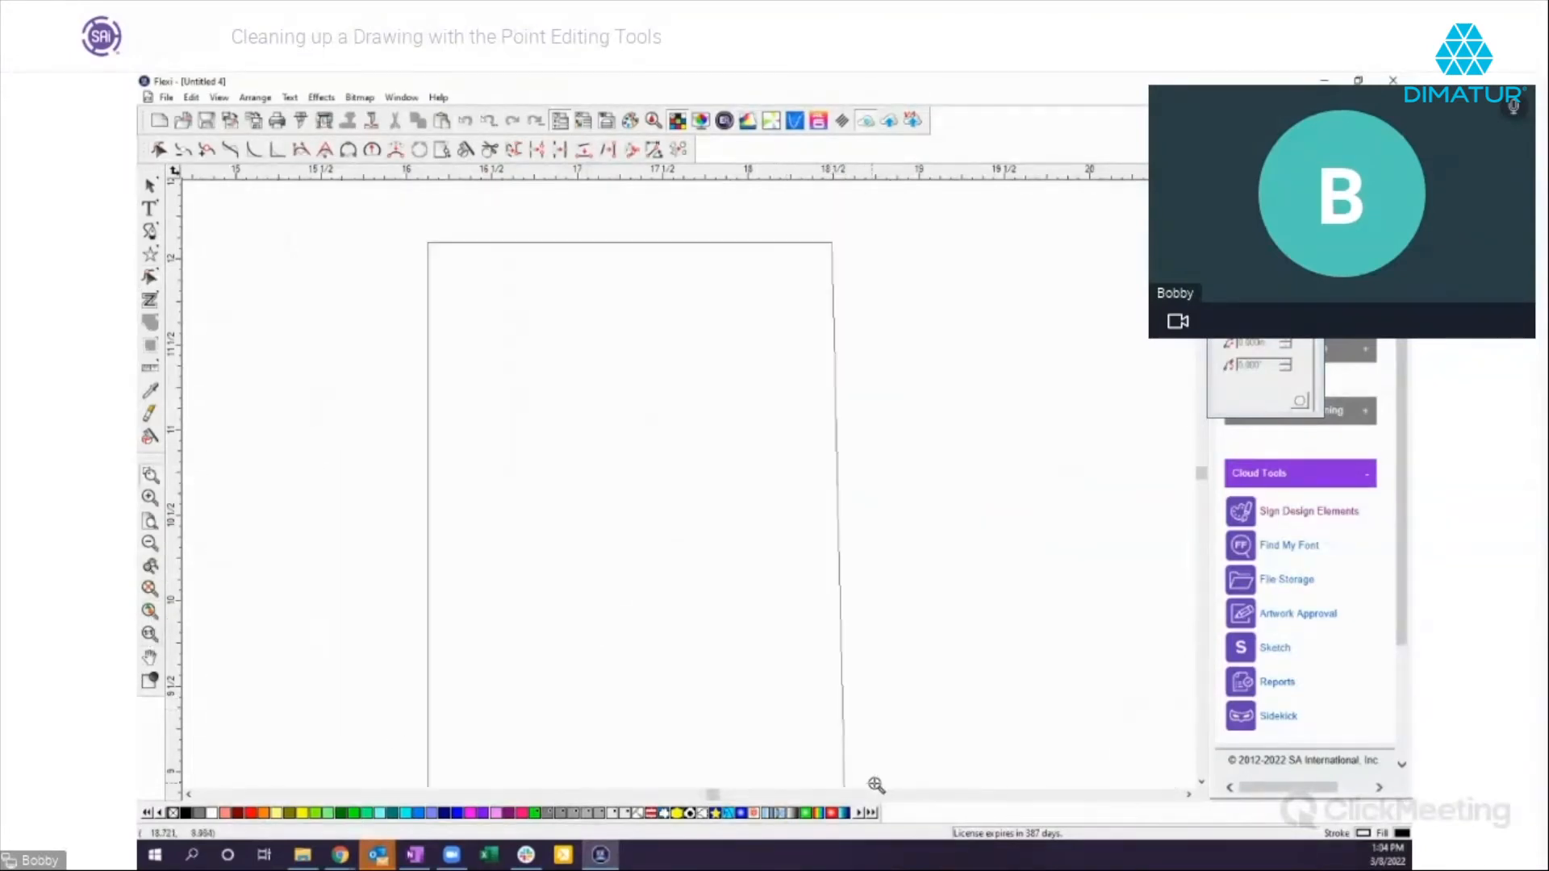
left_click(832, 242)
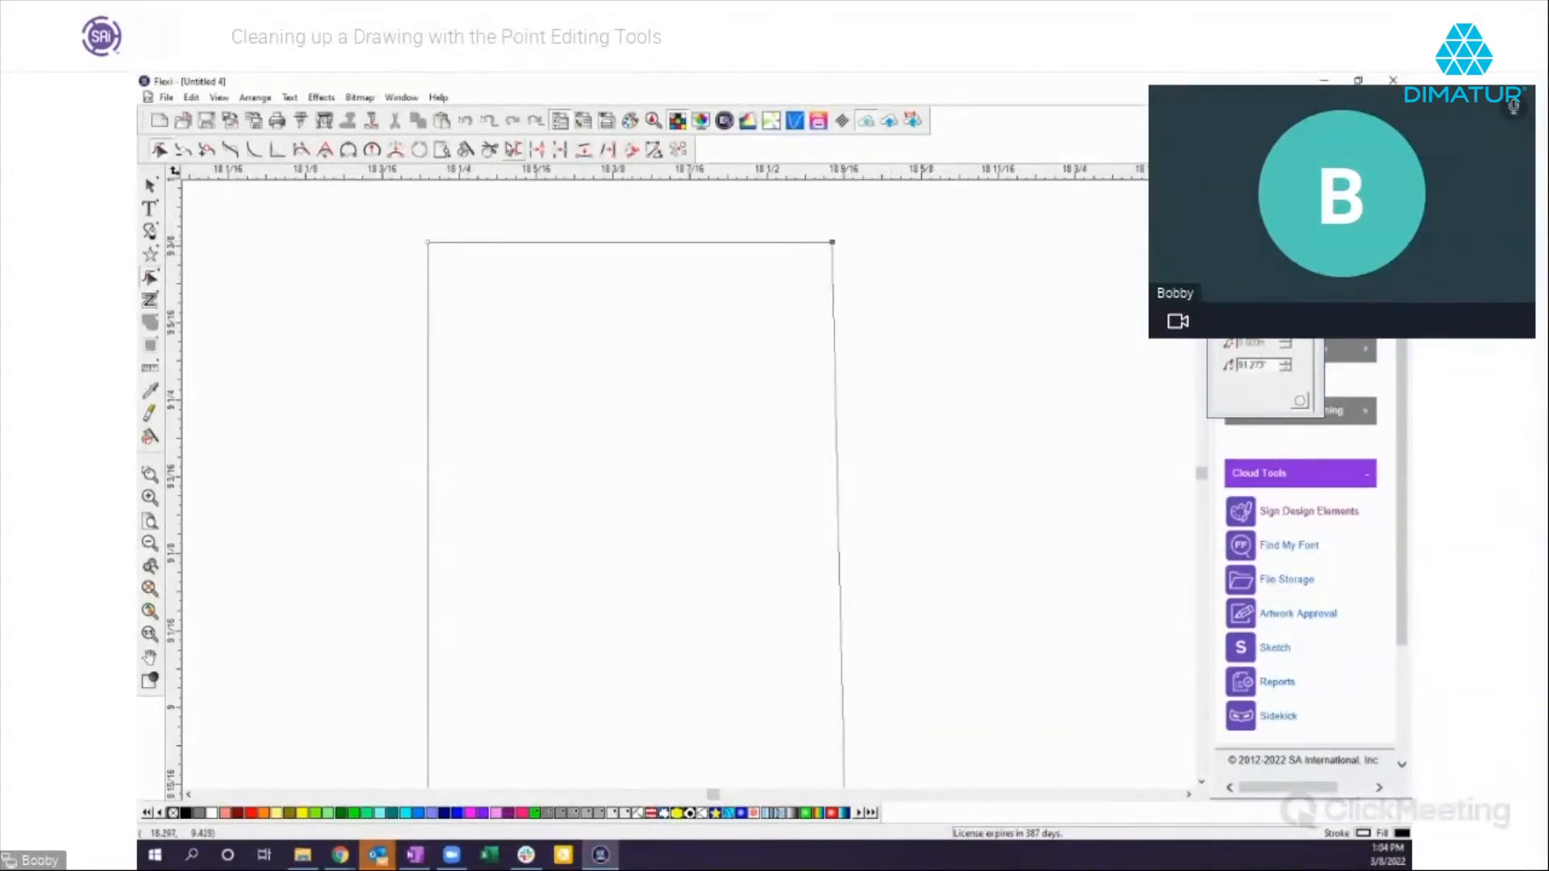
left_click(514, 149)
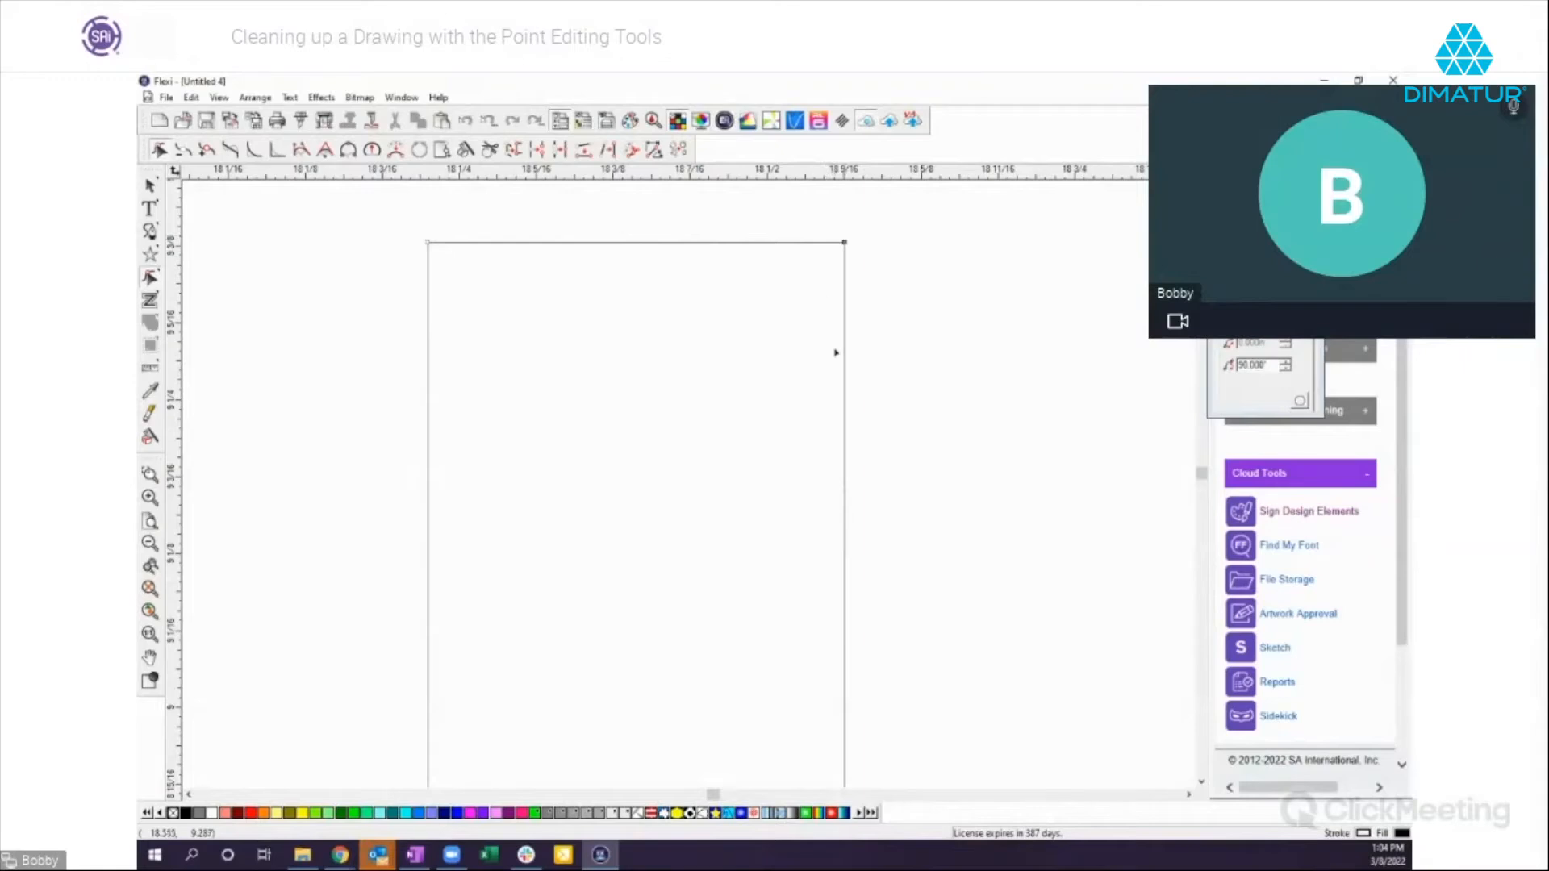
left_click(150, 544)
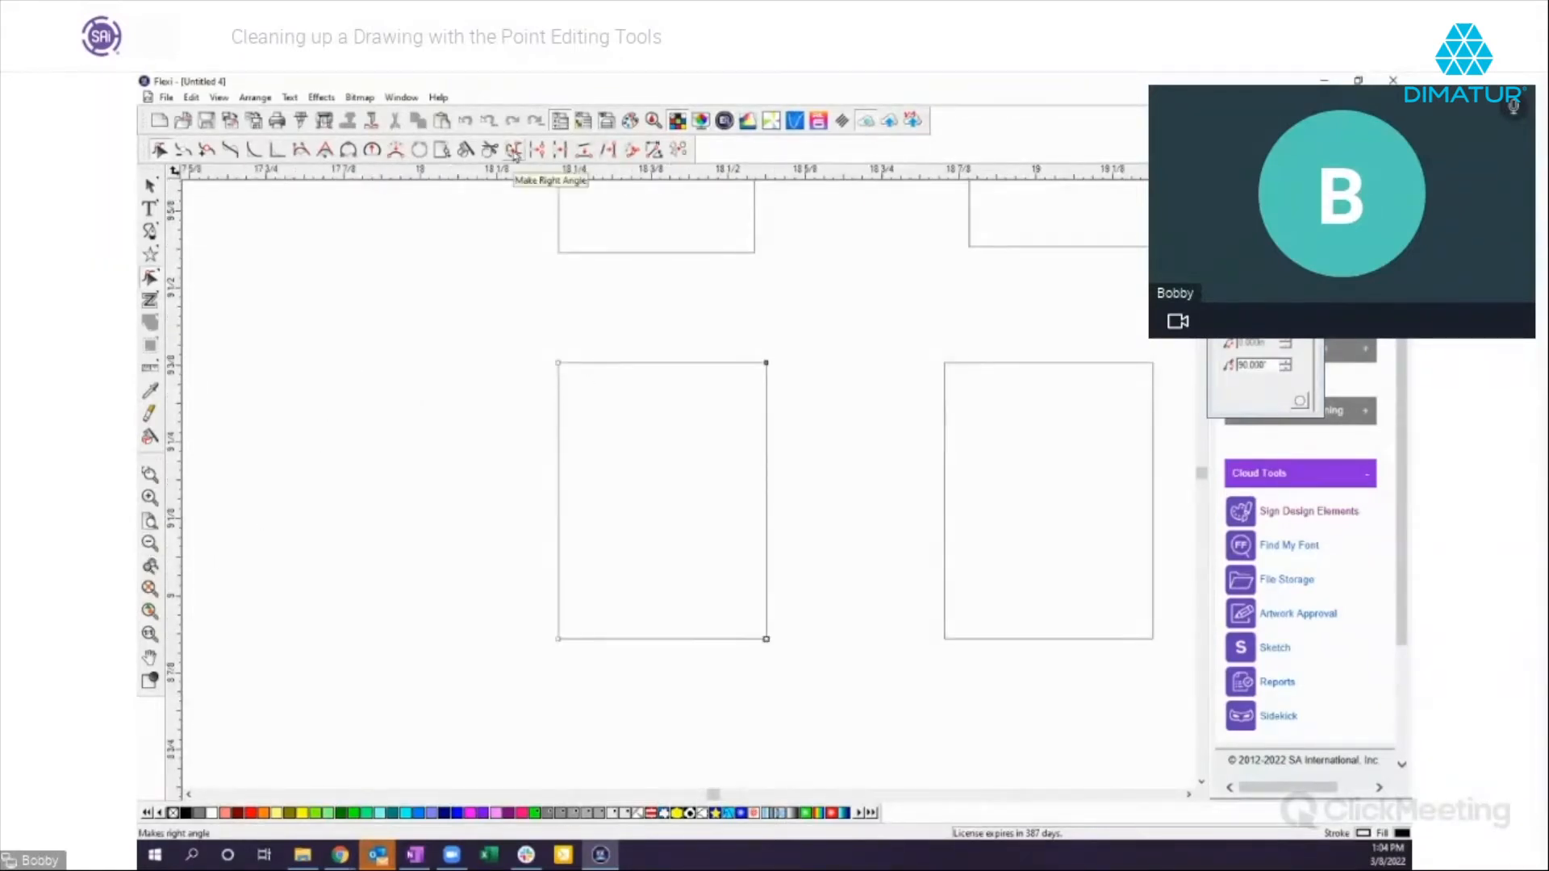
Step: Move the jagged-topped shape beneath the second building's windows down into the building's empty lower area
left_click(150, 542)
left_click(150, 543)
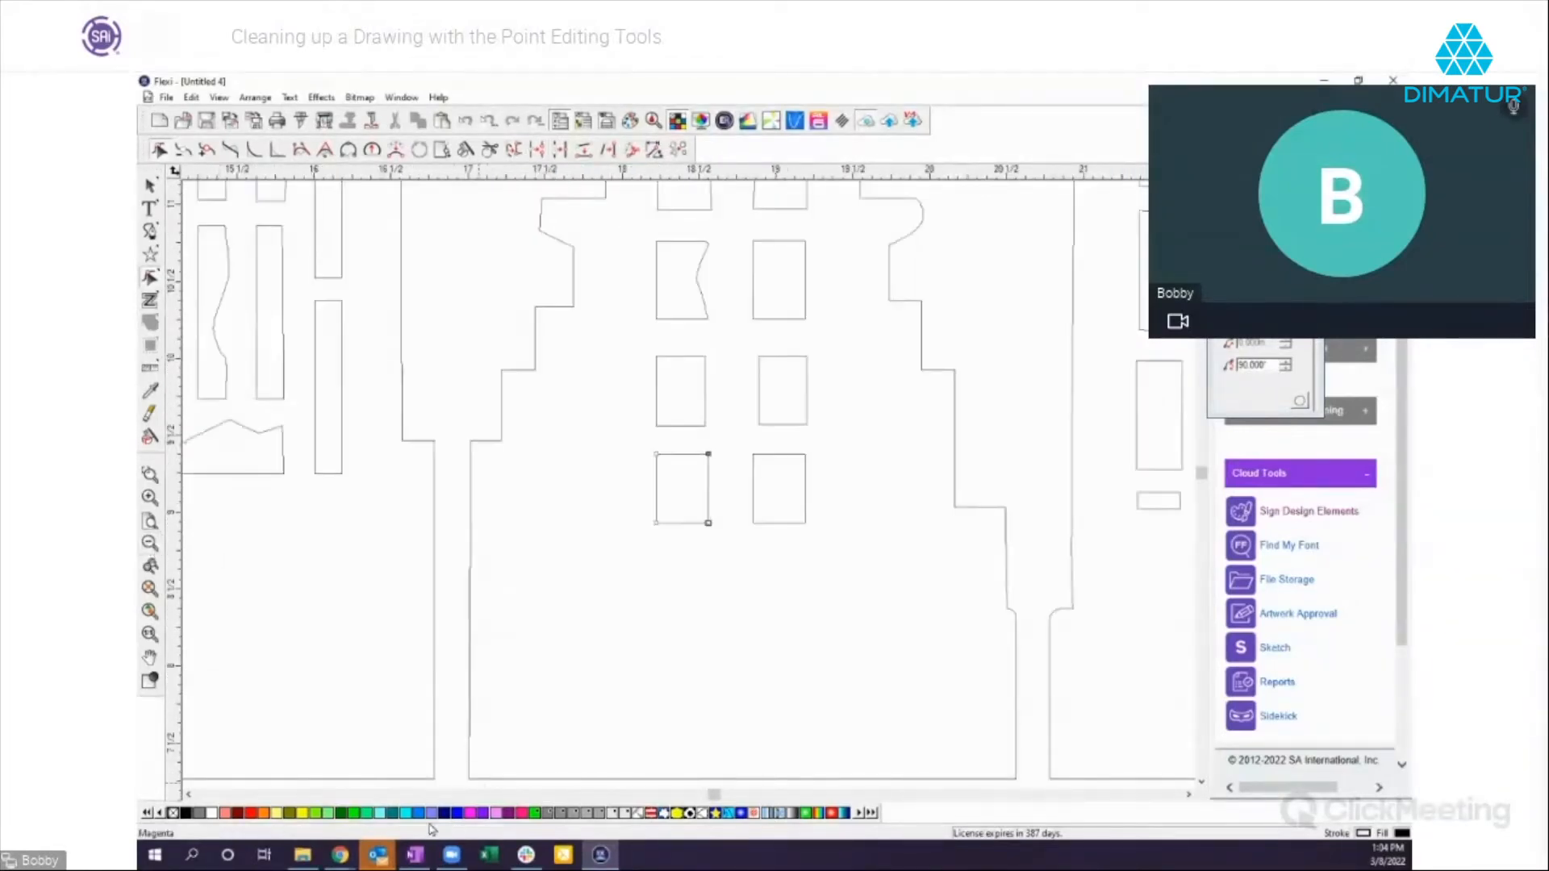
left_click(189, 795)
left_click(188, 794)
left_click(328, 415)
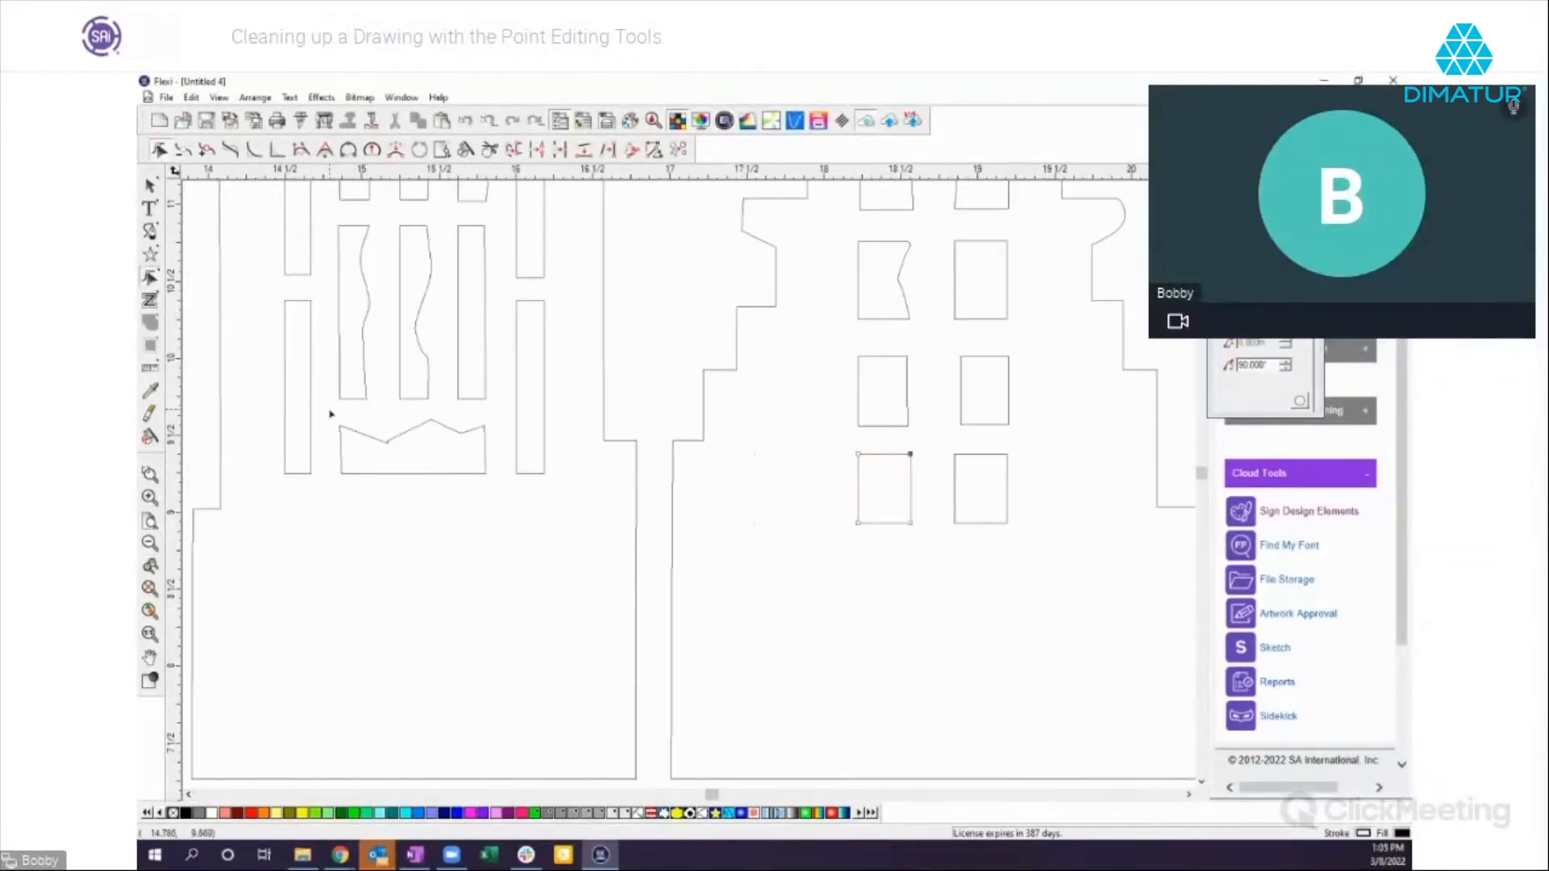
left_click(147, 188)
left_click(423, 474)
left_click_drag(378, 441, 374, 623)
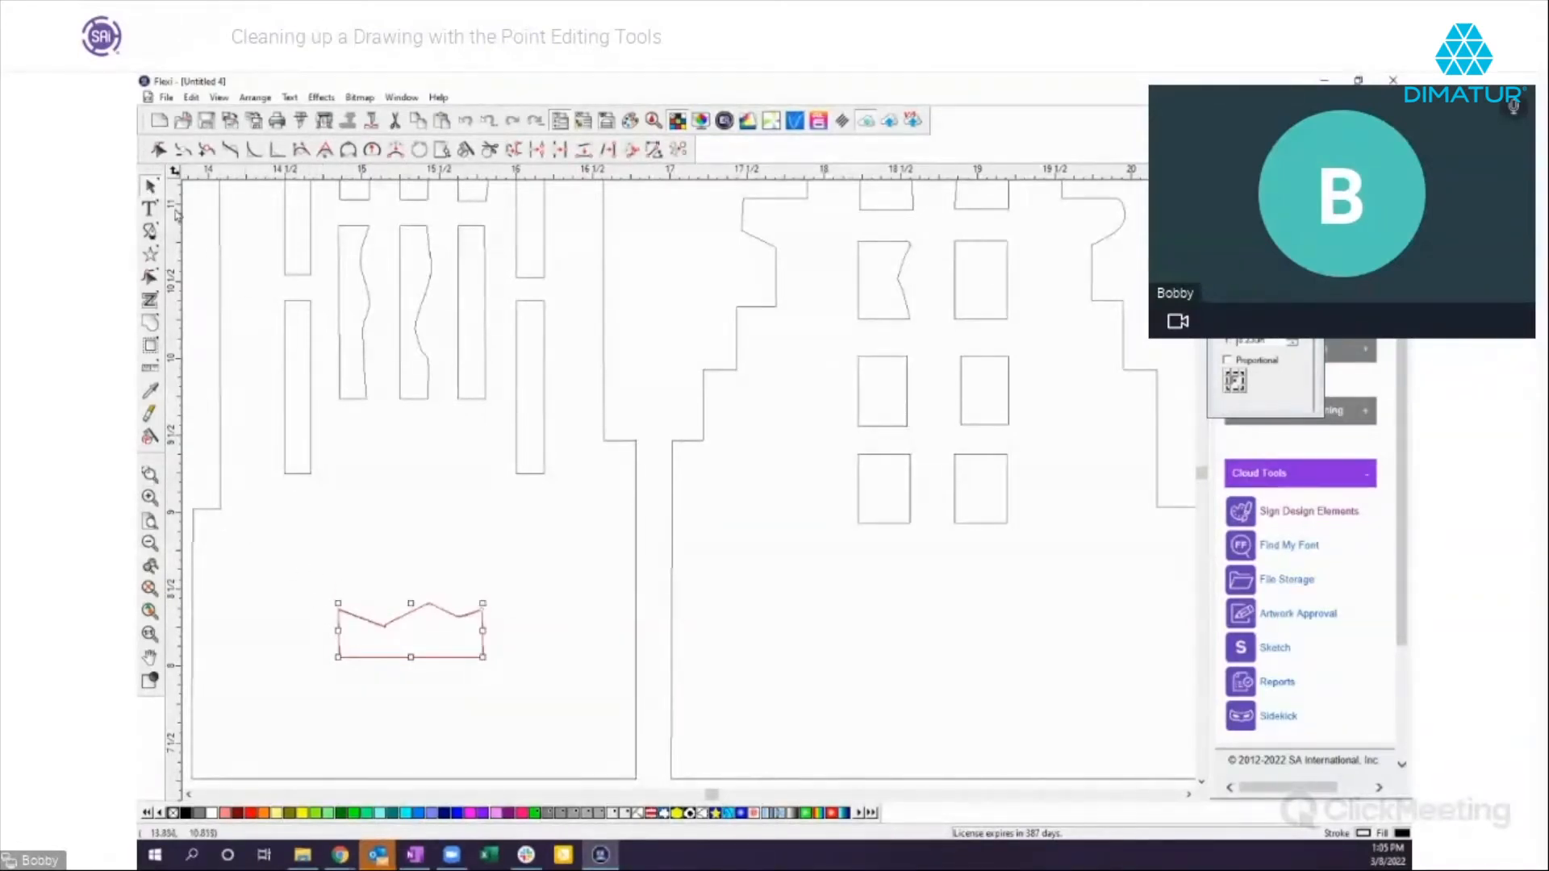
Step: Align the jagged shape's top-edge points to a sloped line at about 28.8°
left_click_drag(327, 593, 505, 630)
left_click(150, 277)
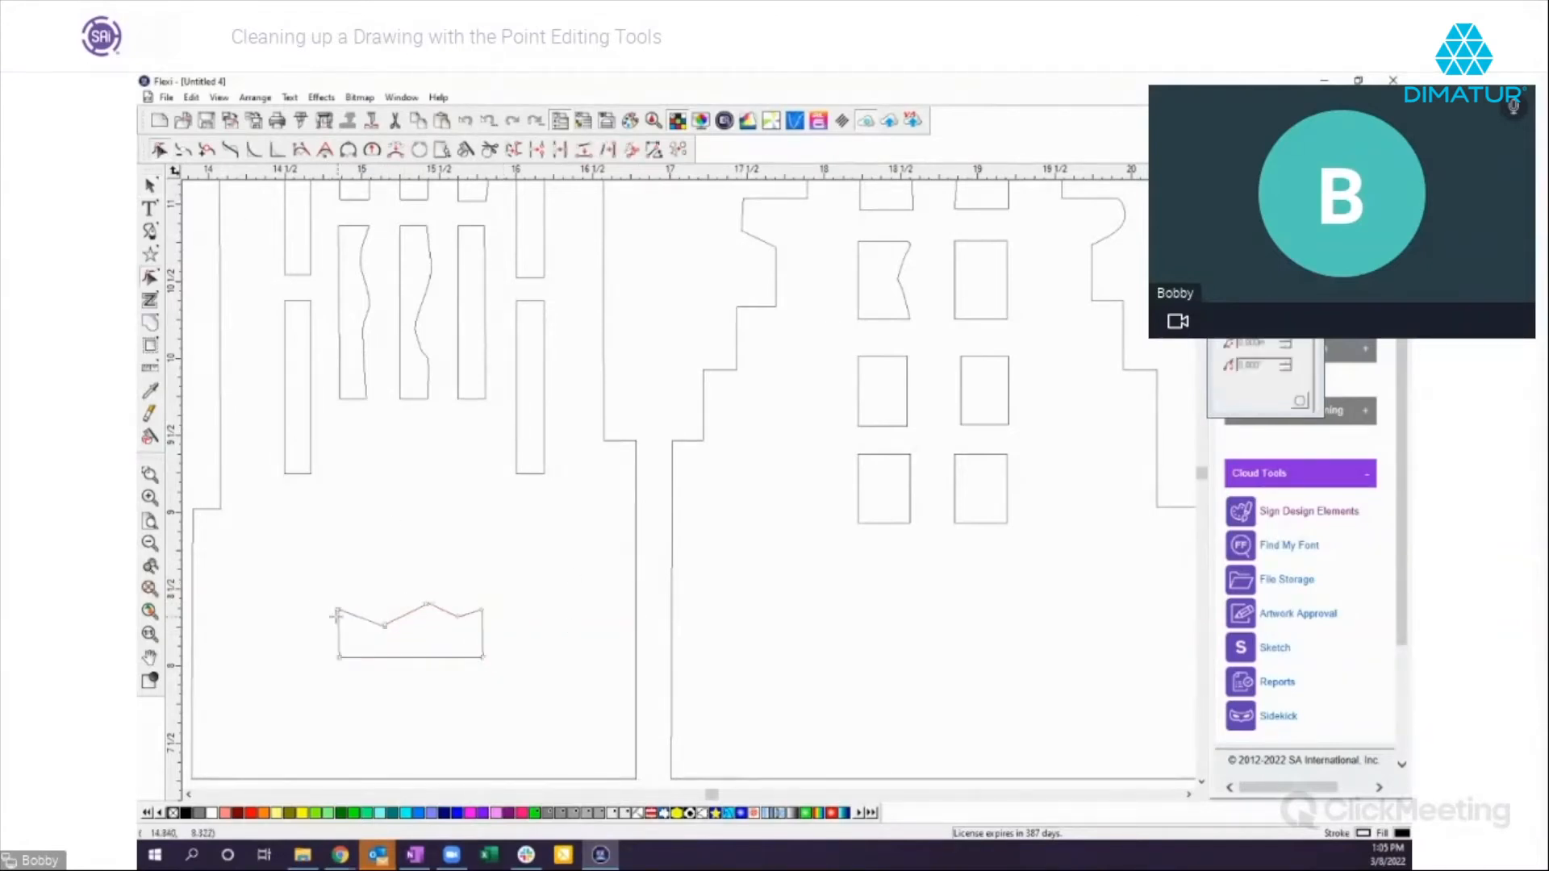
left_click_drag(324, 597, 501, 637)
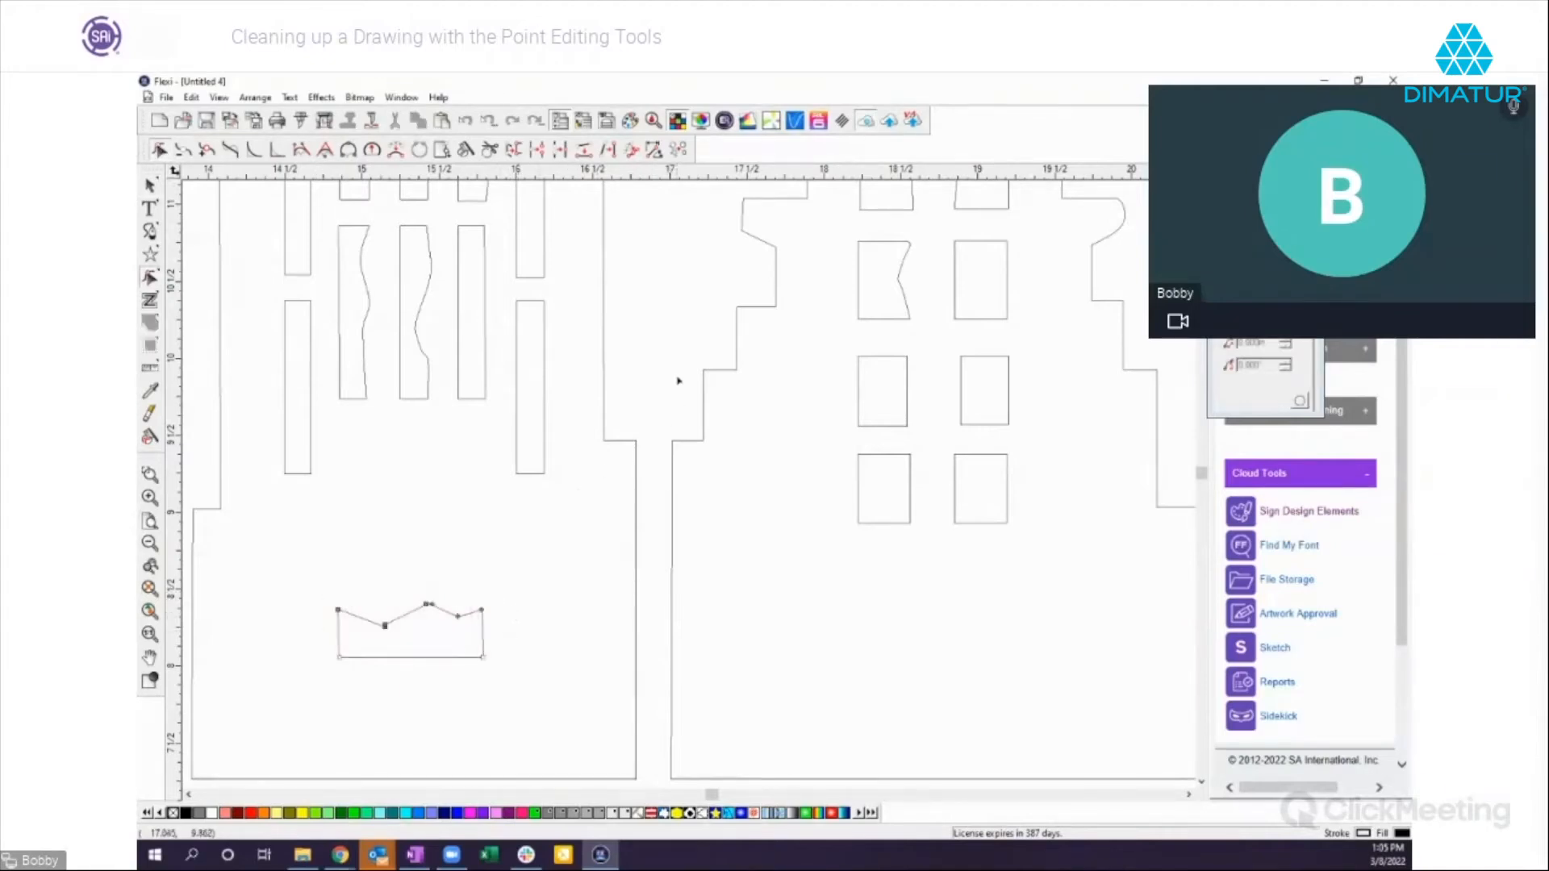
left_click(633, 151)
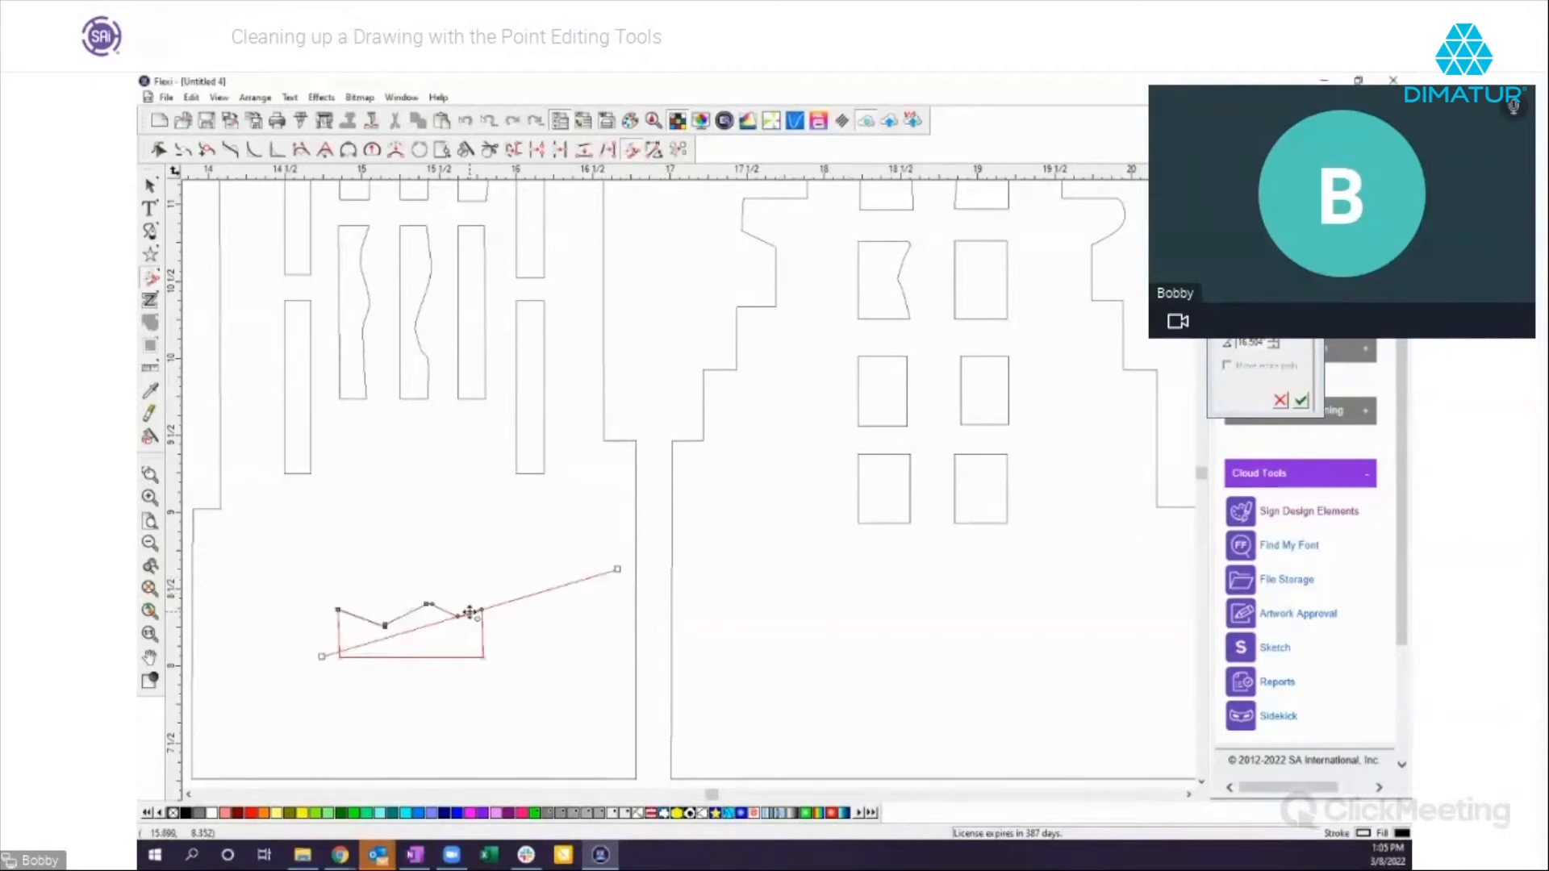
left_click_drag(469, 613, 435, 580)
left_click_drag(576, 534, 567, 504)
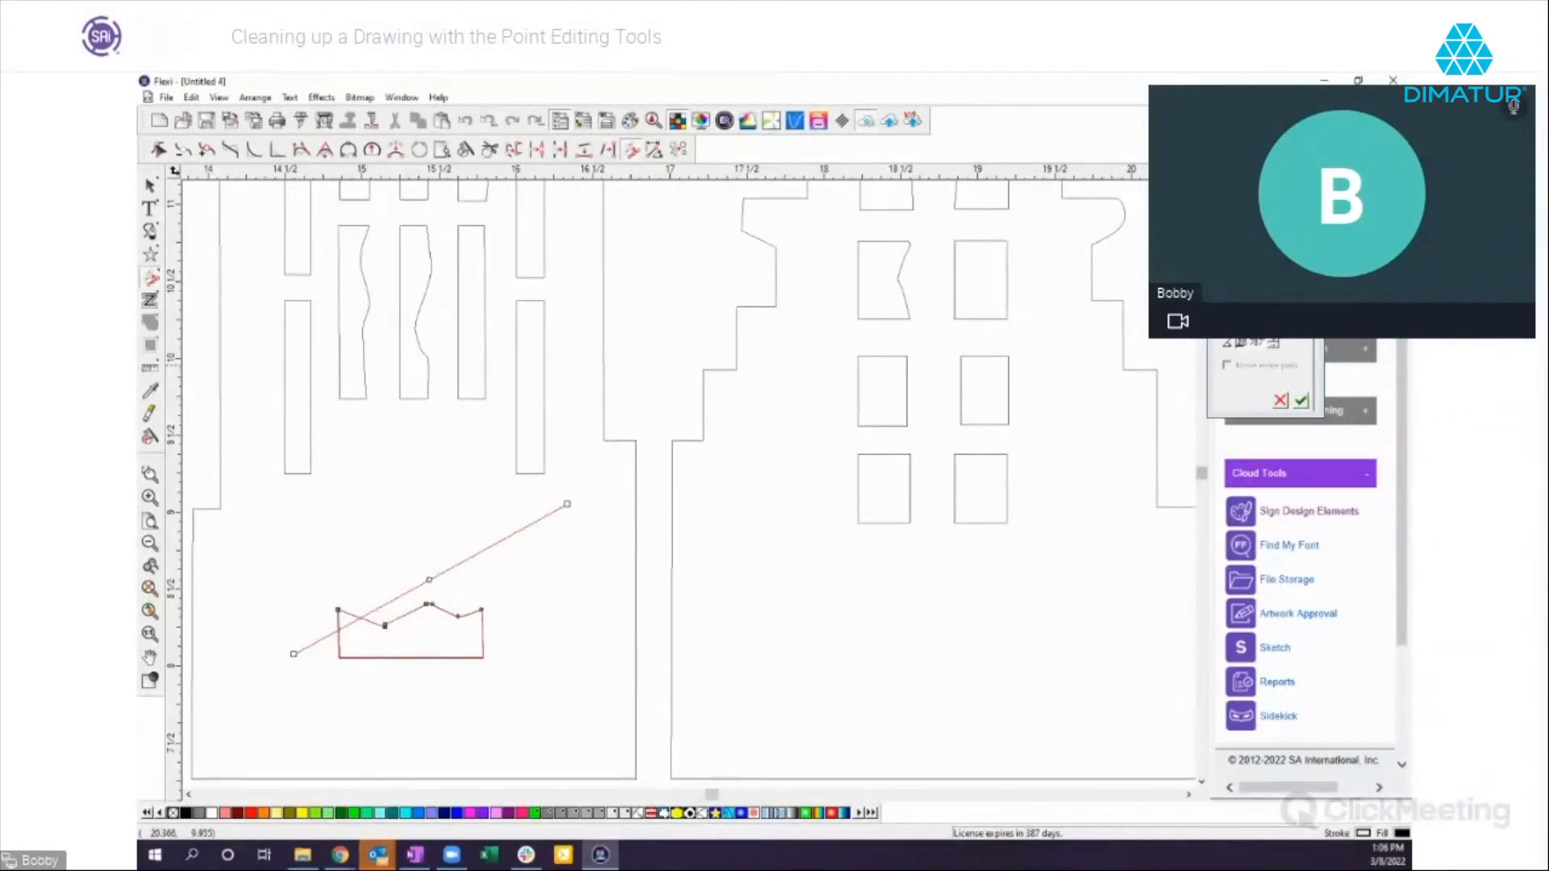
left_click(1302, 402)
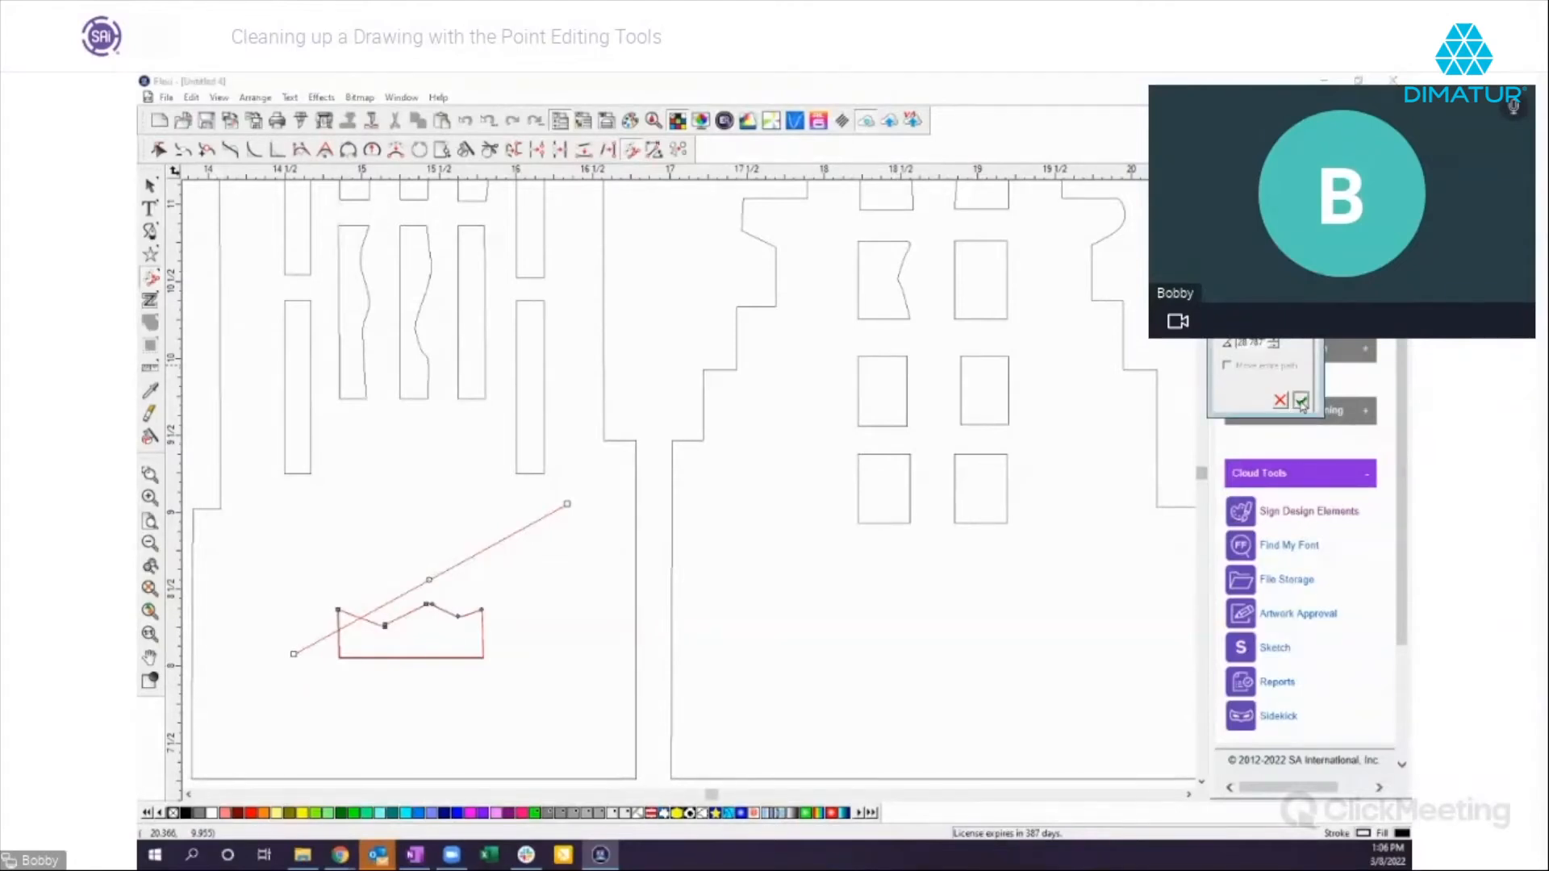
Step: Delete the four-sided shape with the sloped top from the second building's lower area
left_click(575, 627)
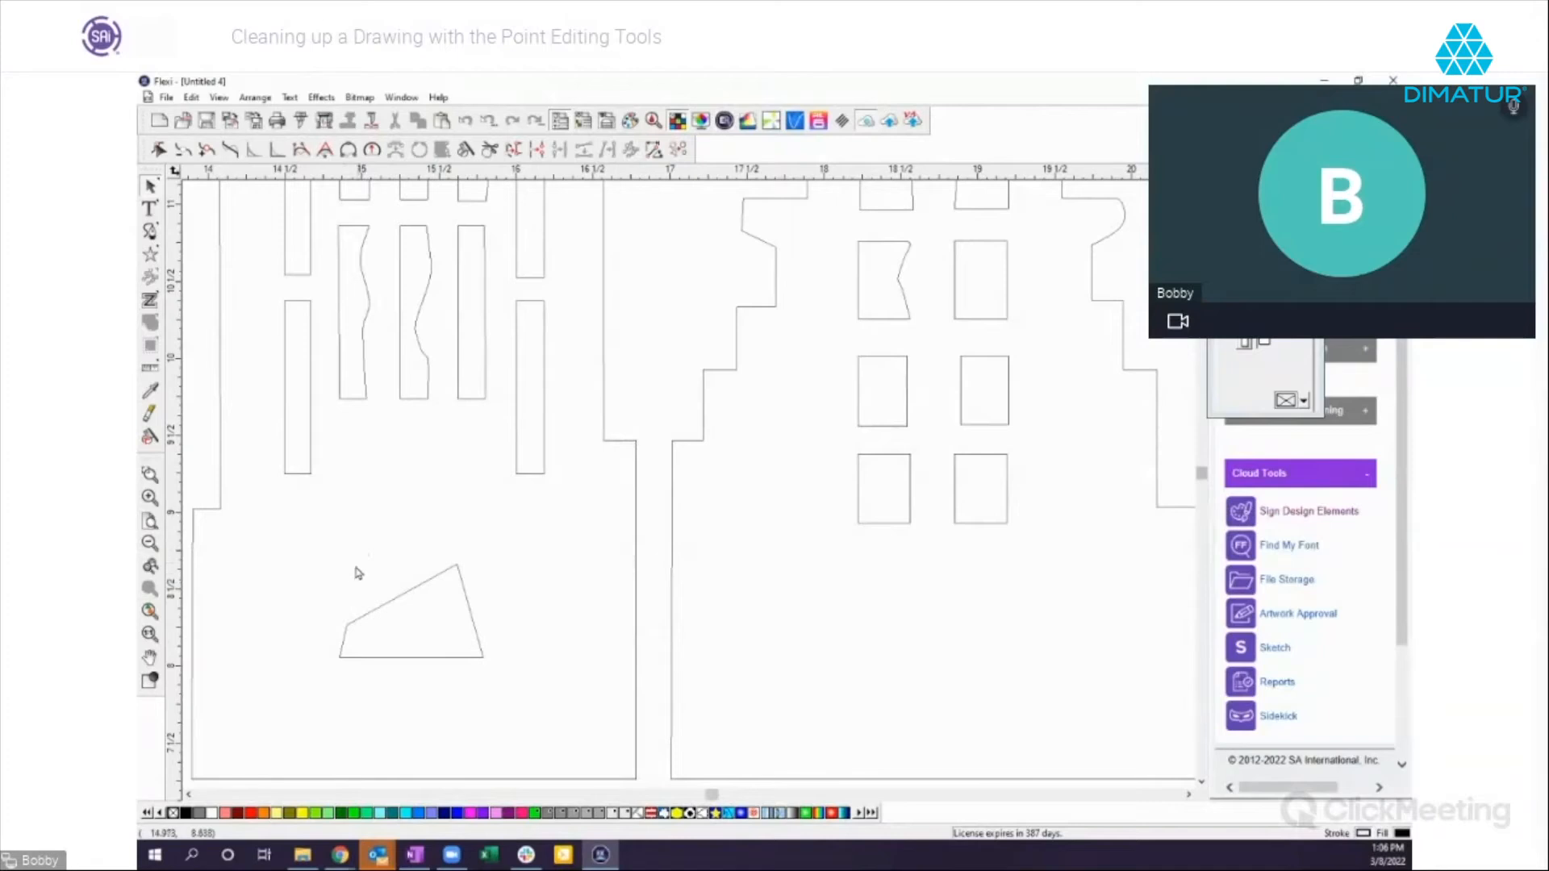
left_click_drag(321, 556, 528, 683)
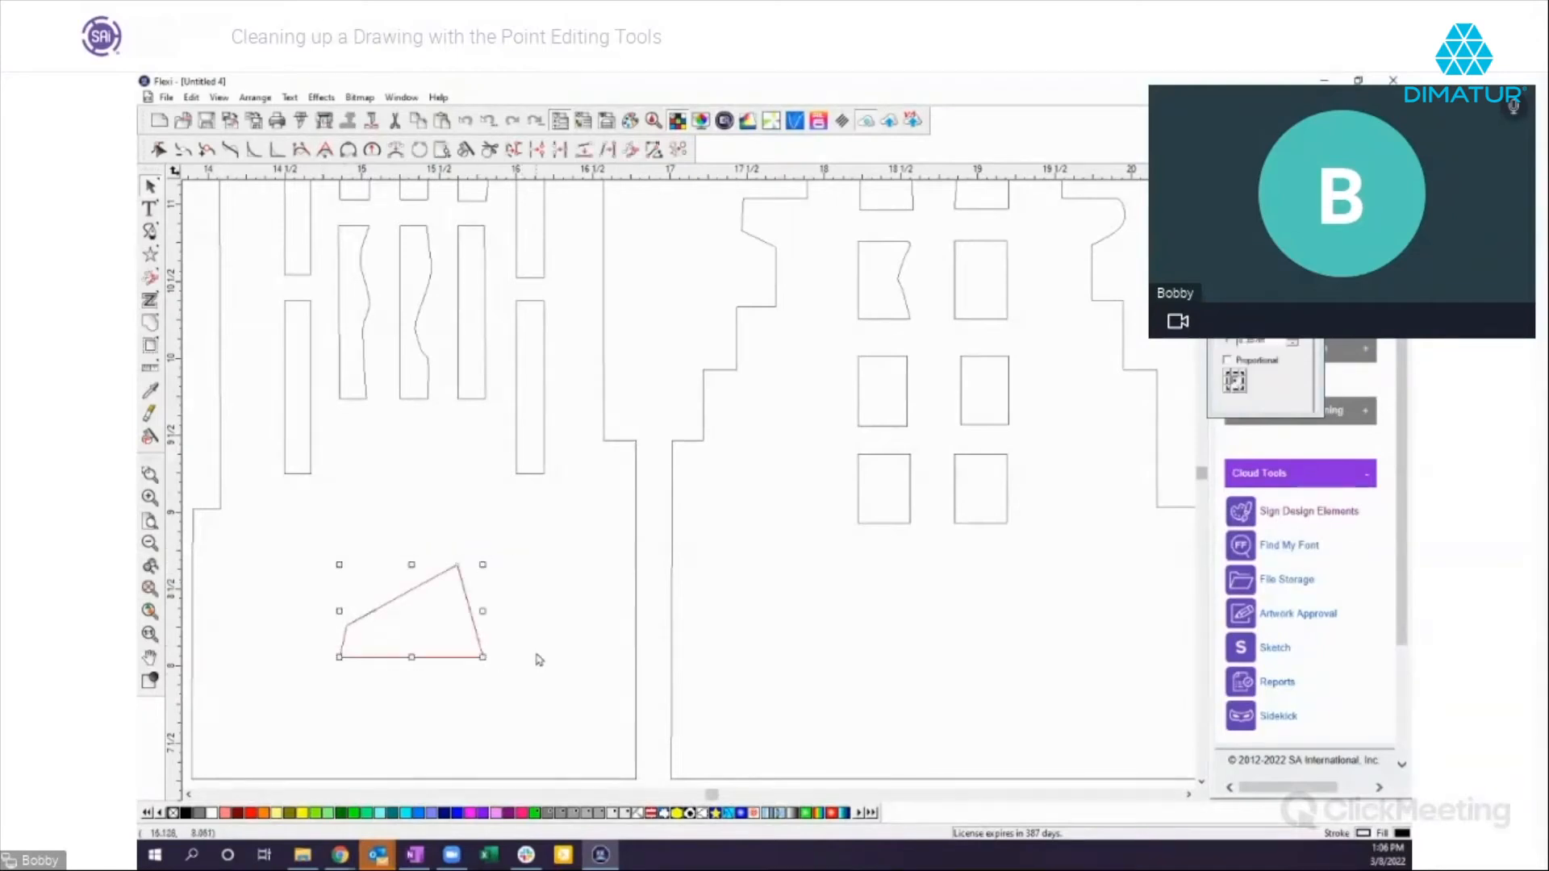
key("Delete")
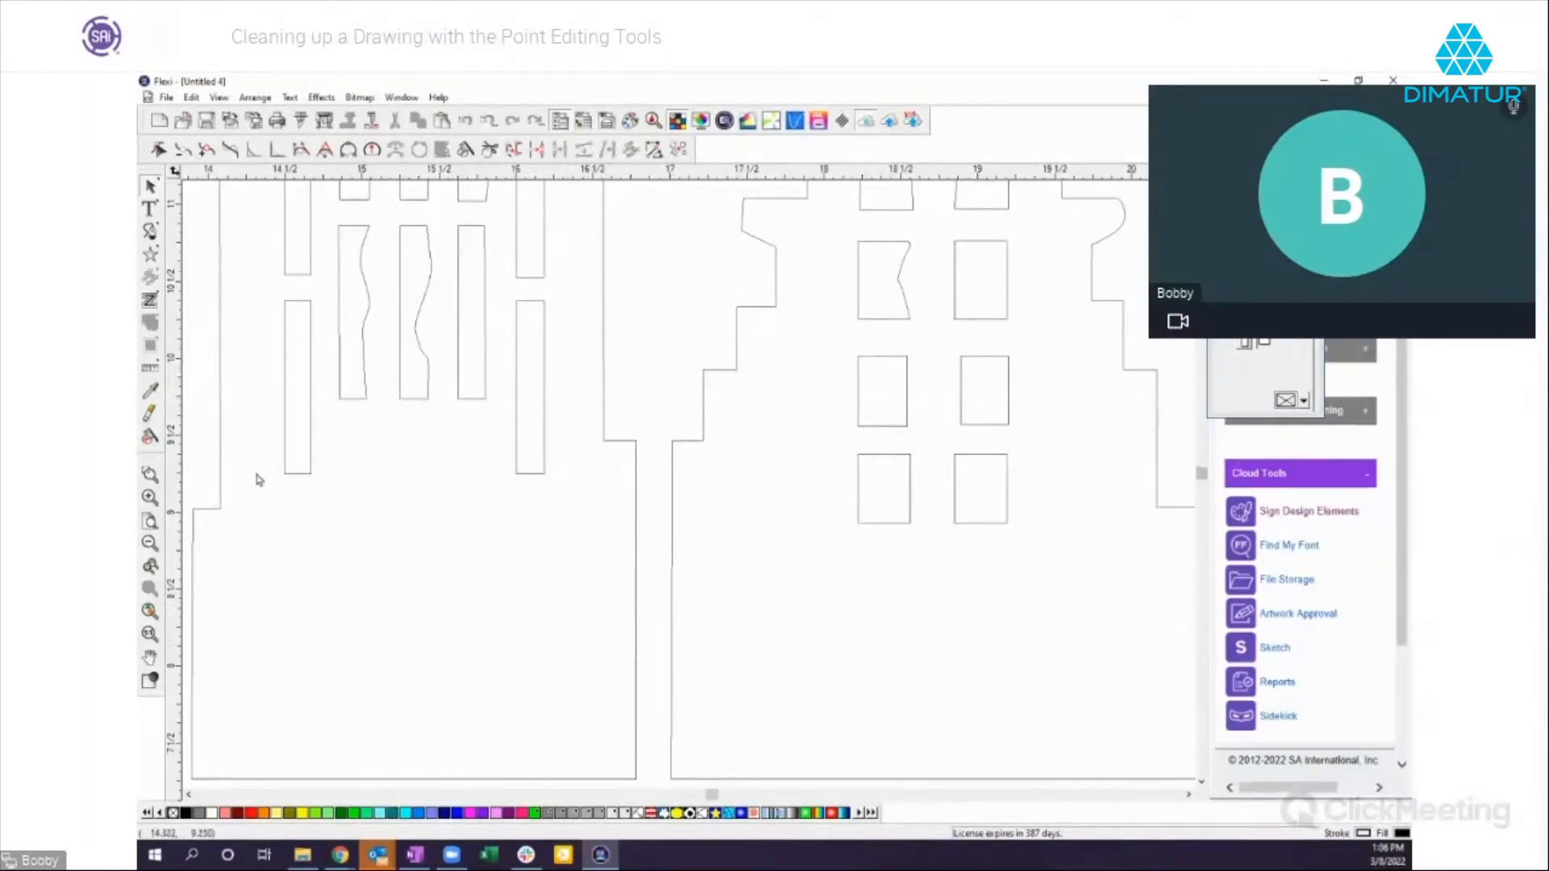
Step: Draw an open six-point zigzag path in the second building's lower area and shift it slightly toward the building's centre
left_click(151, 231)
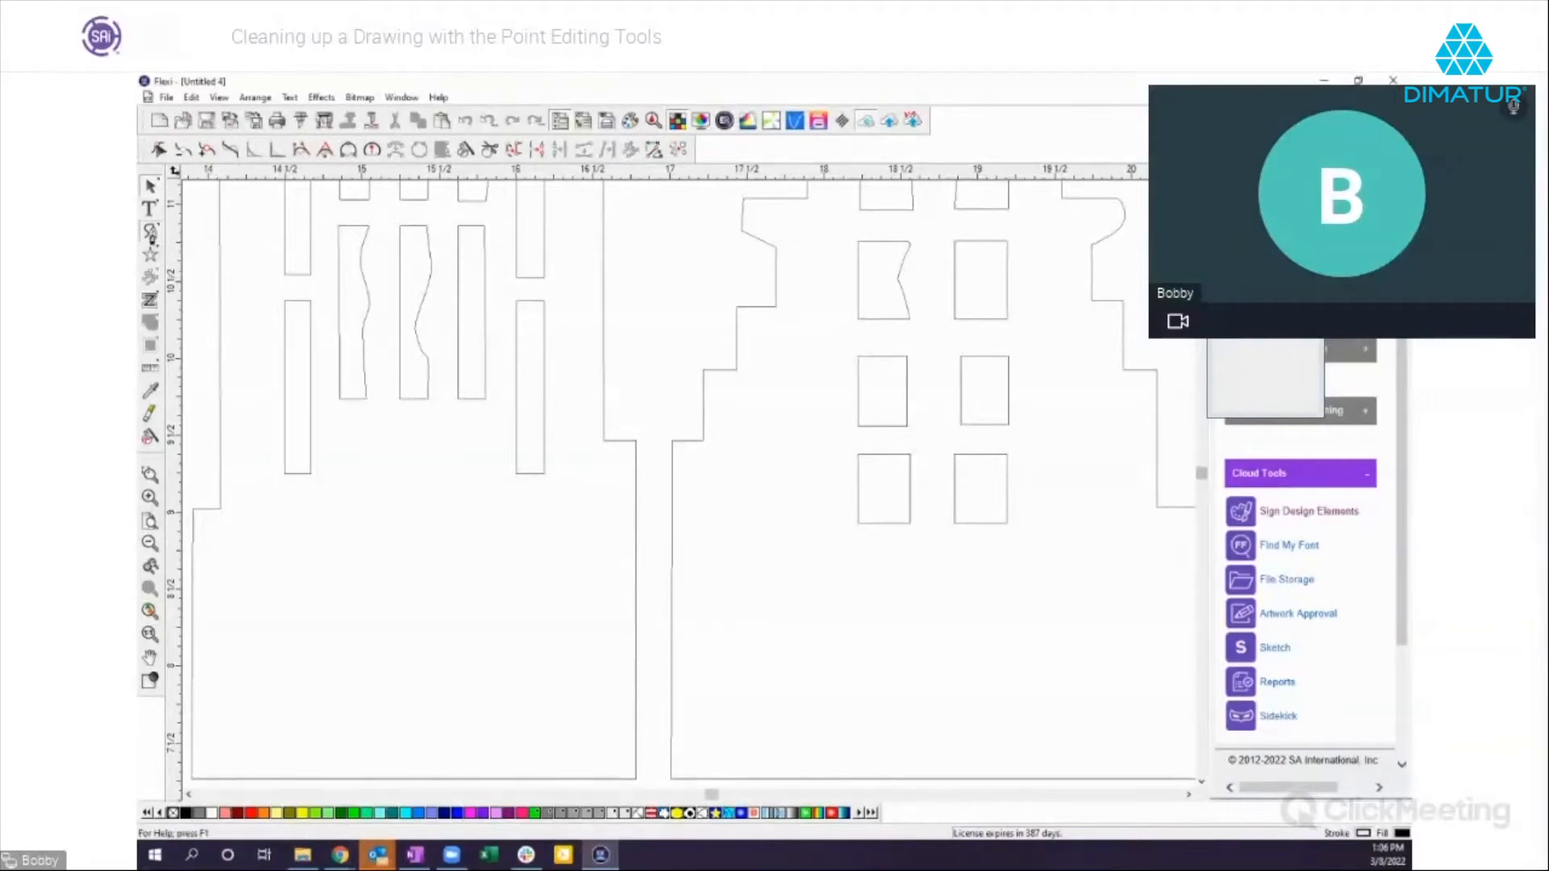
left_click_drag(258, 628, 330, 577)
left_click(331, 622)
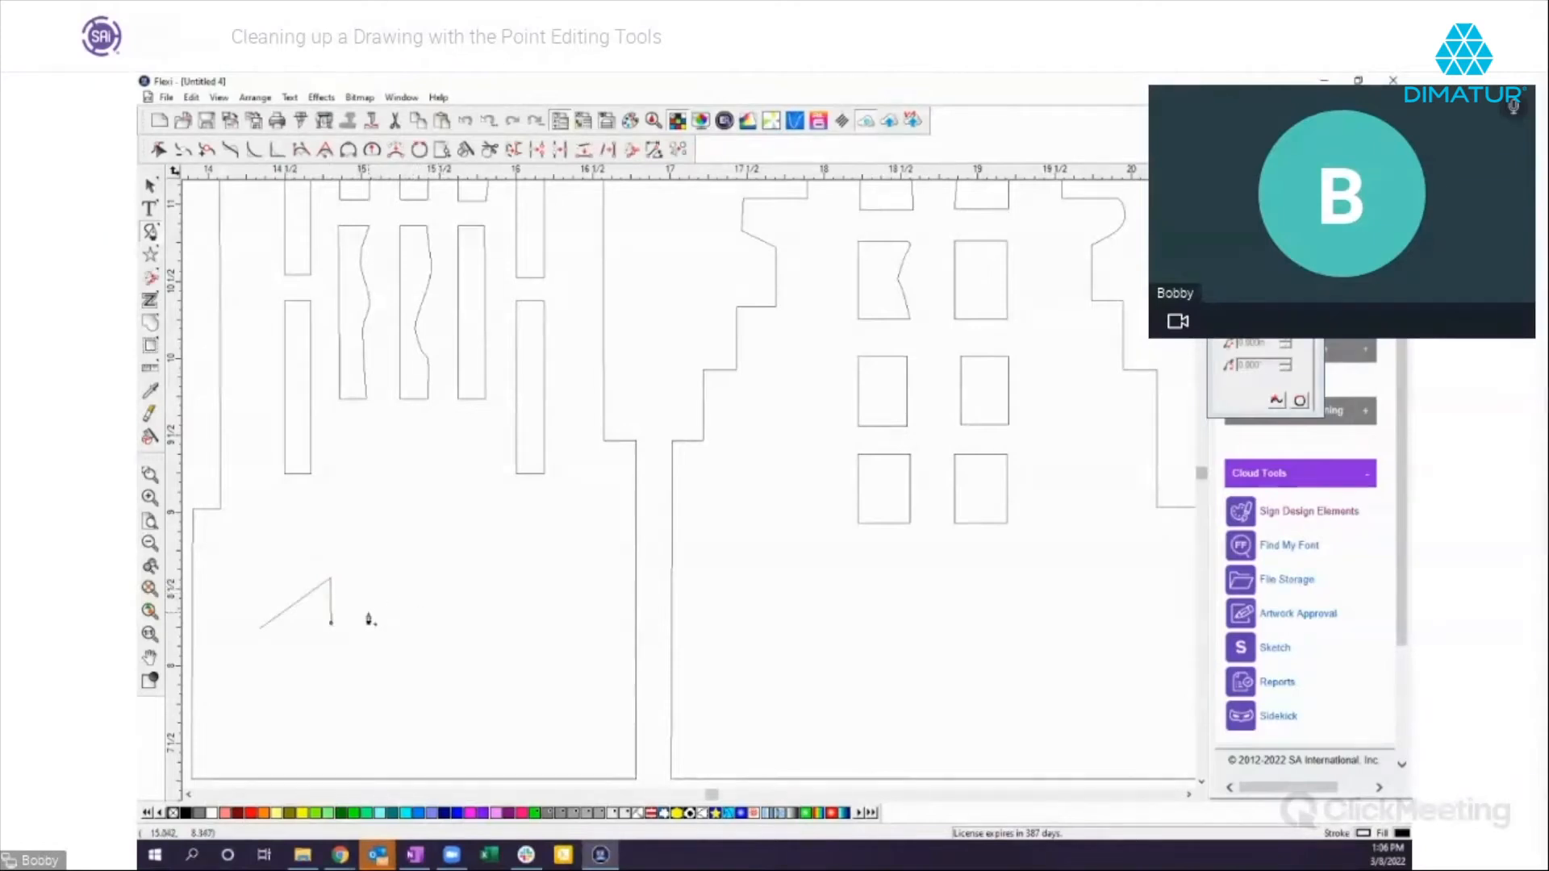
left_click(367, 610)
left_click(370, 657)
left_click(471, 597)
key("space")
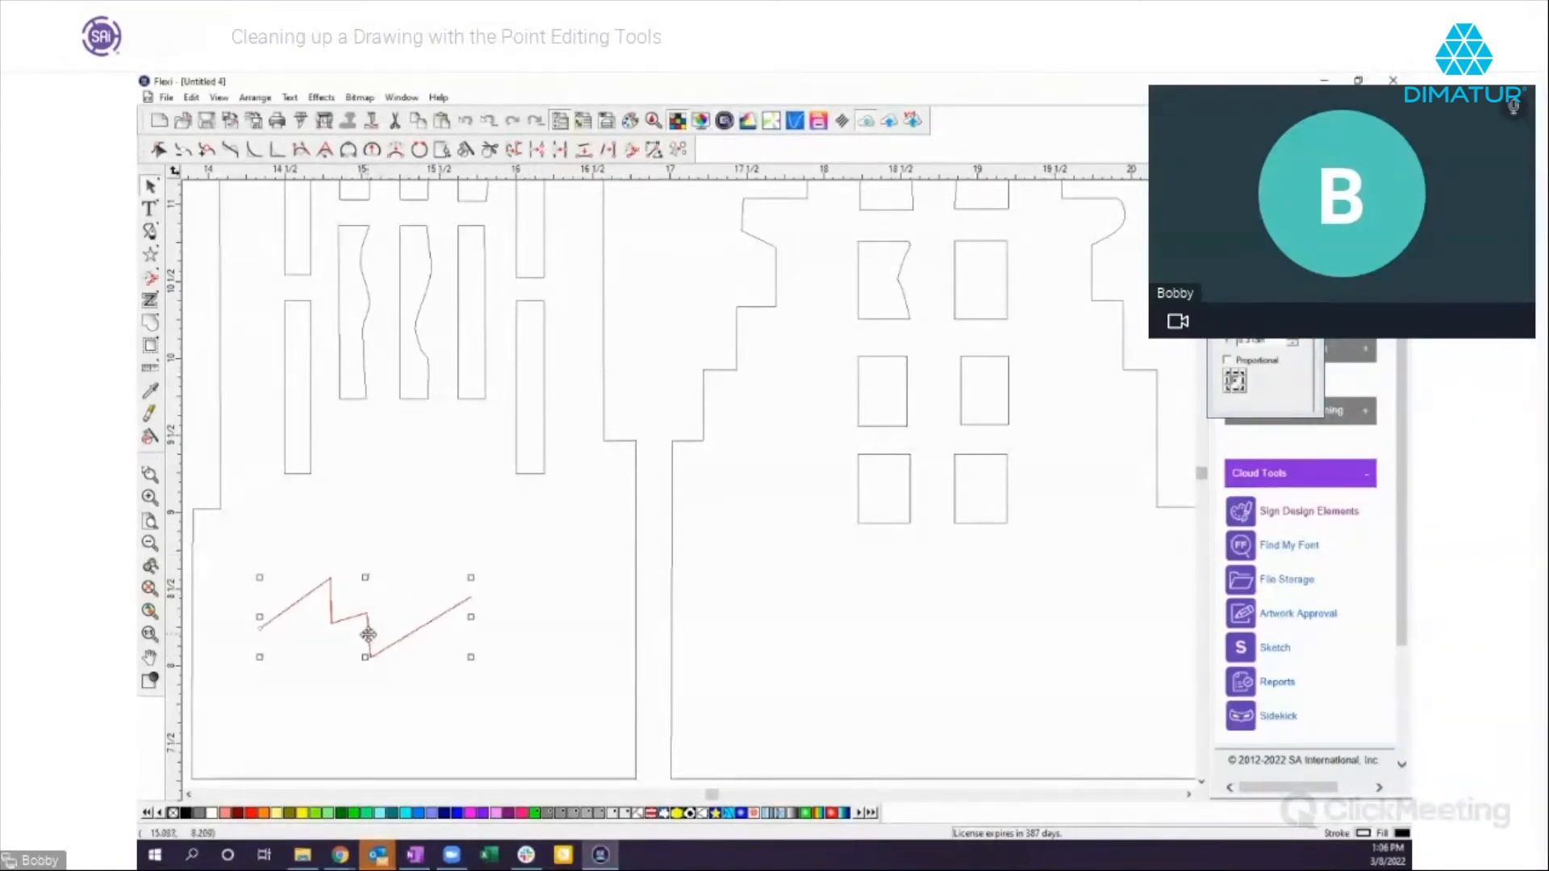
left_click_drag(368, 635, 429, 618)
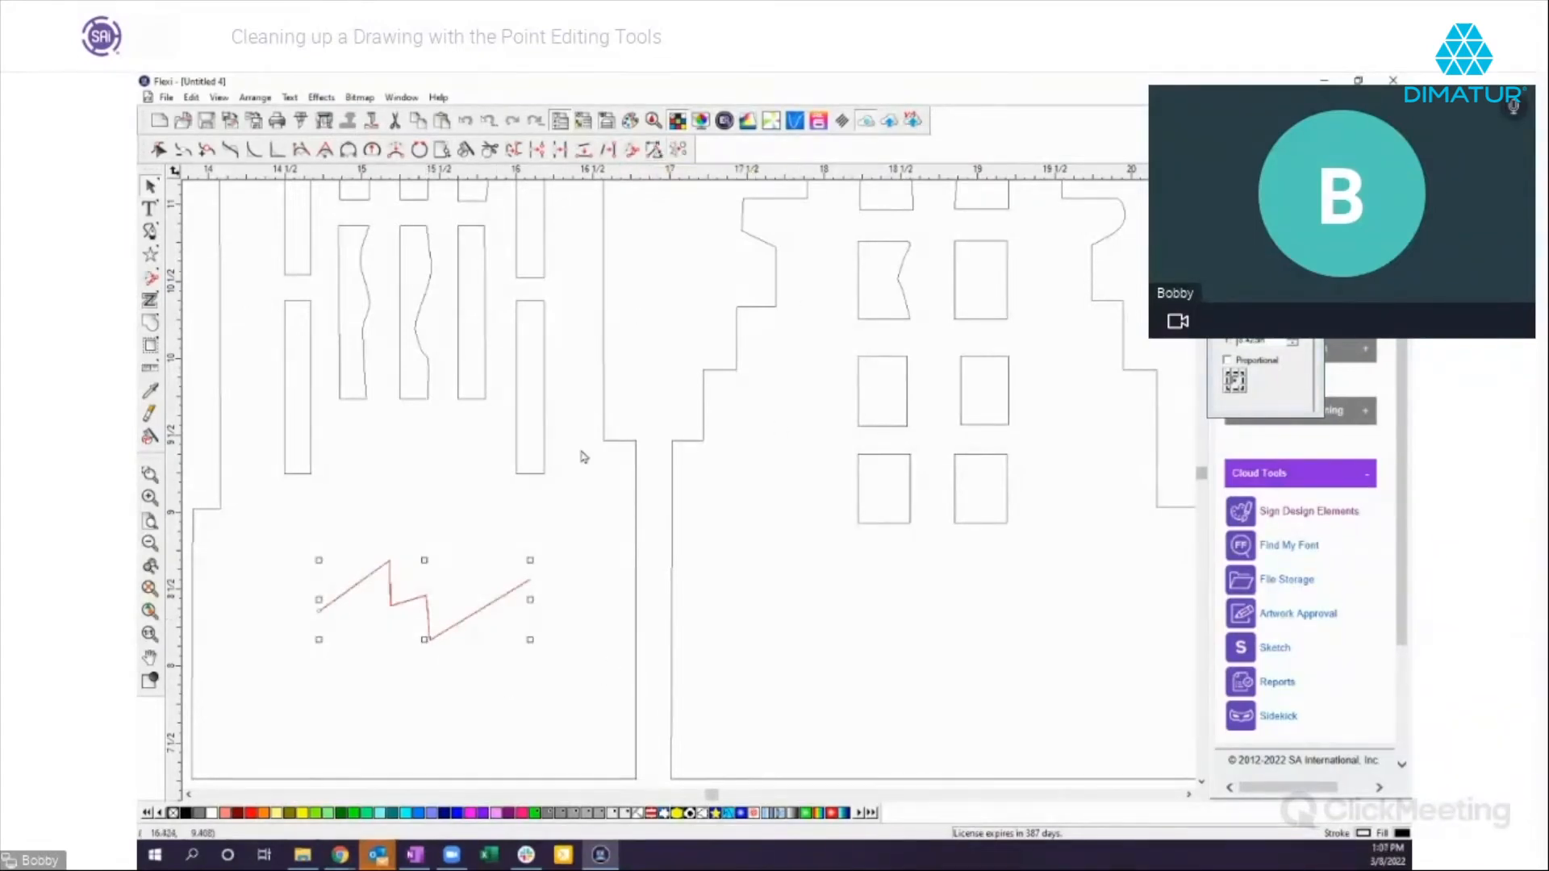
Step: Activate the segment length and angle tool and move the DesignCentral window onto the drawing area
left_click(573, 517)
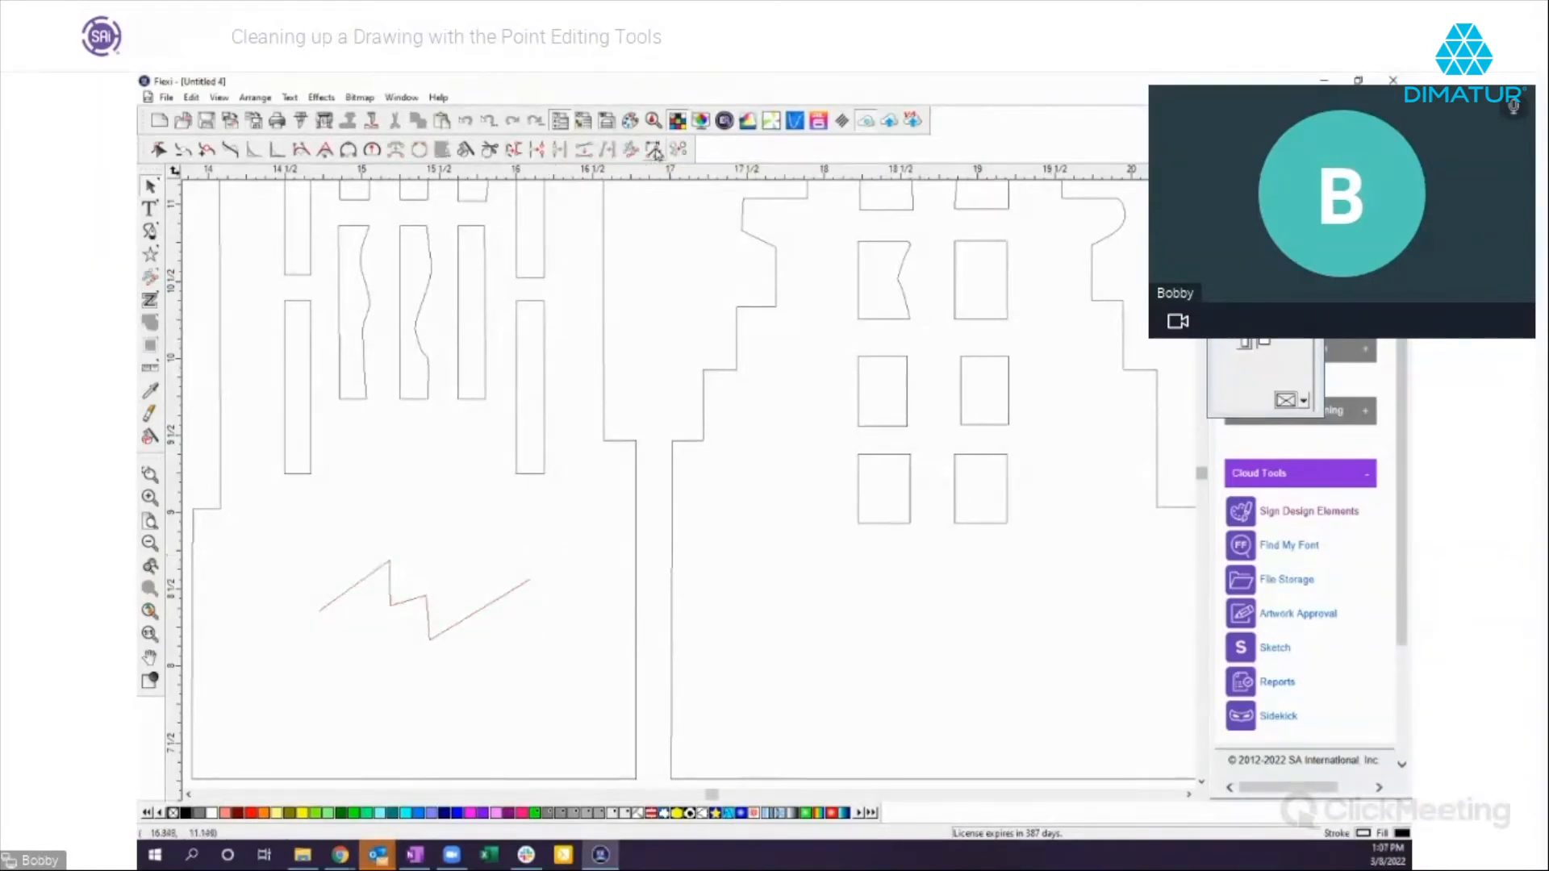
left_click(653, 149)
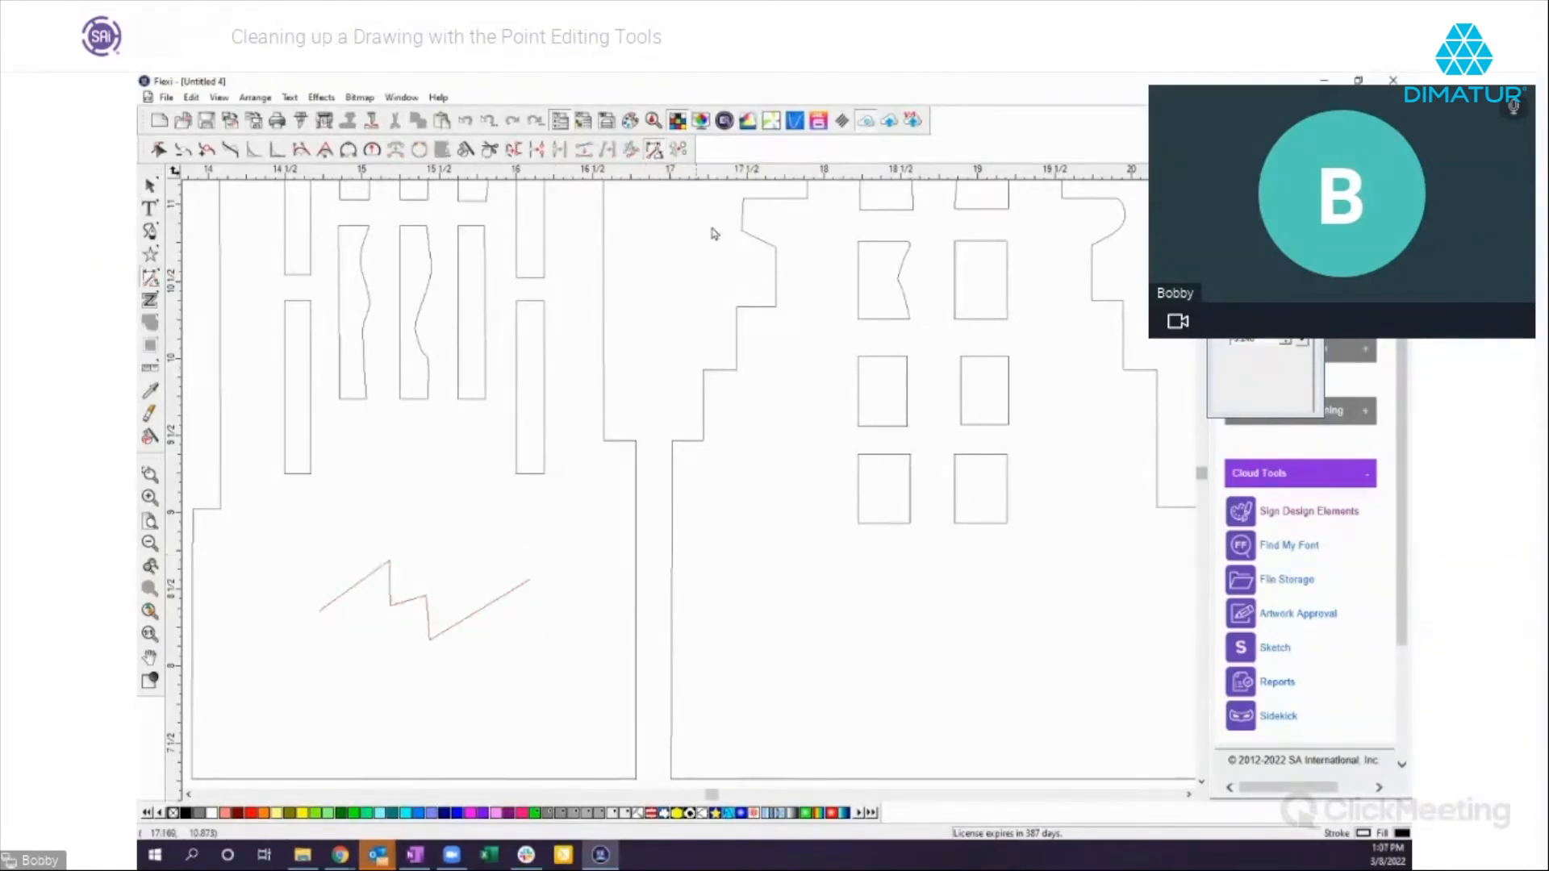
left_click_drag(1236, 238, 765, 312)
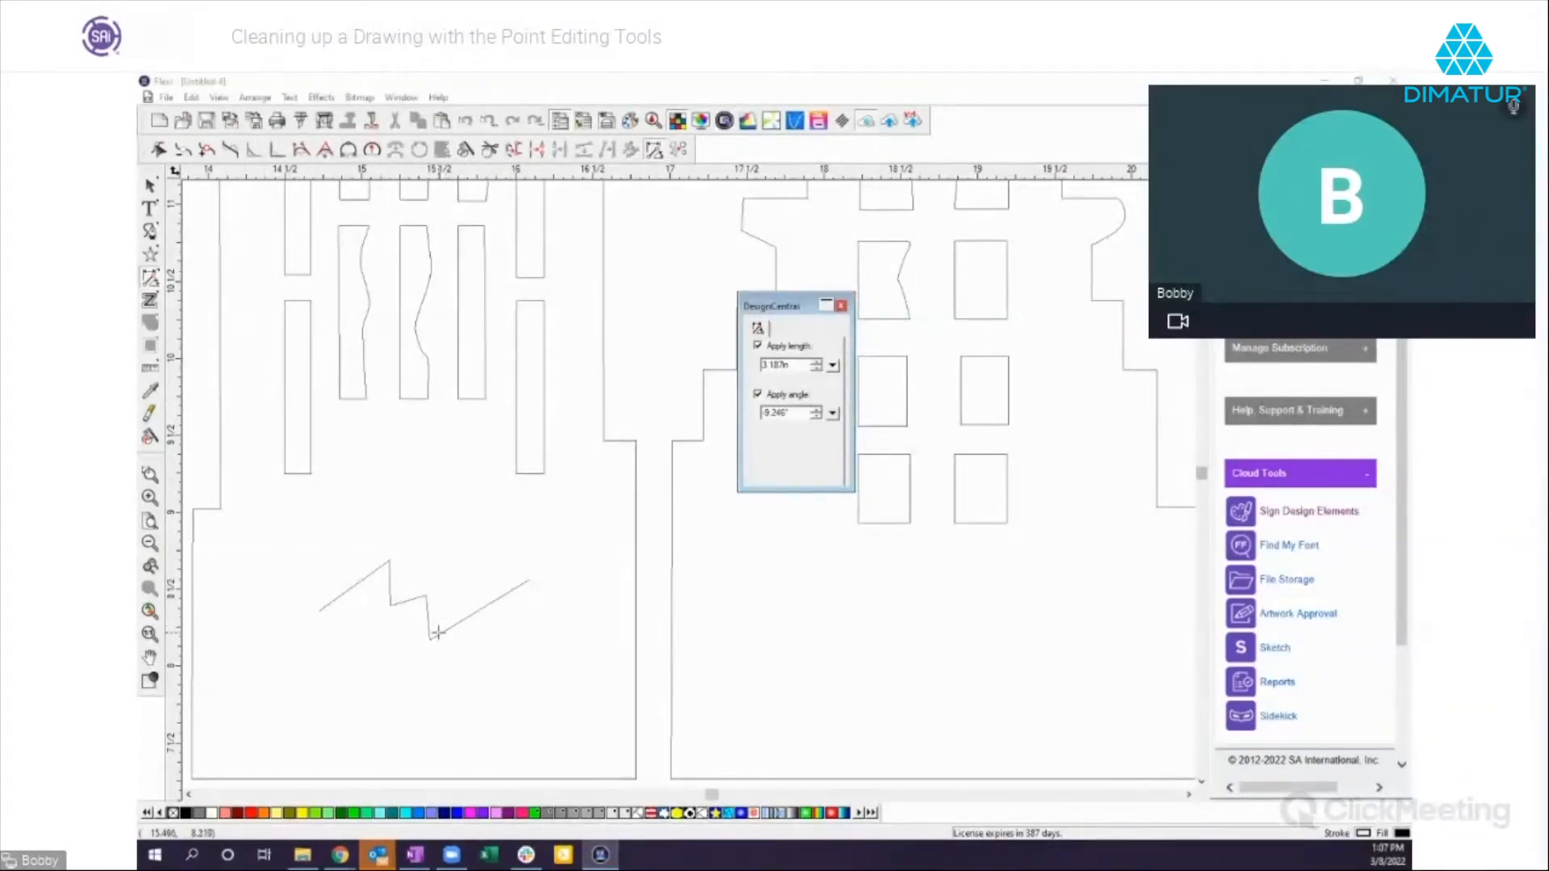
Step: Move the small zigzag path out below the buildings and delete it
left_click(150, 185)
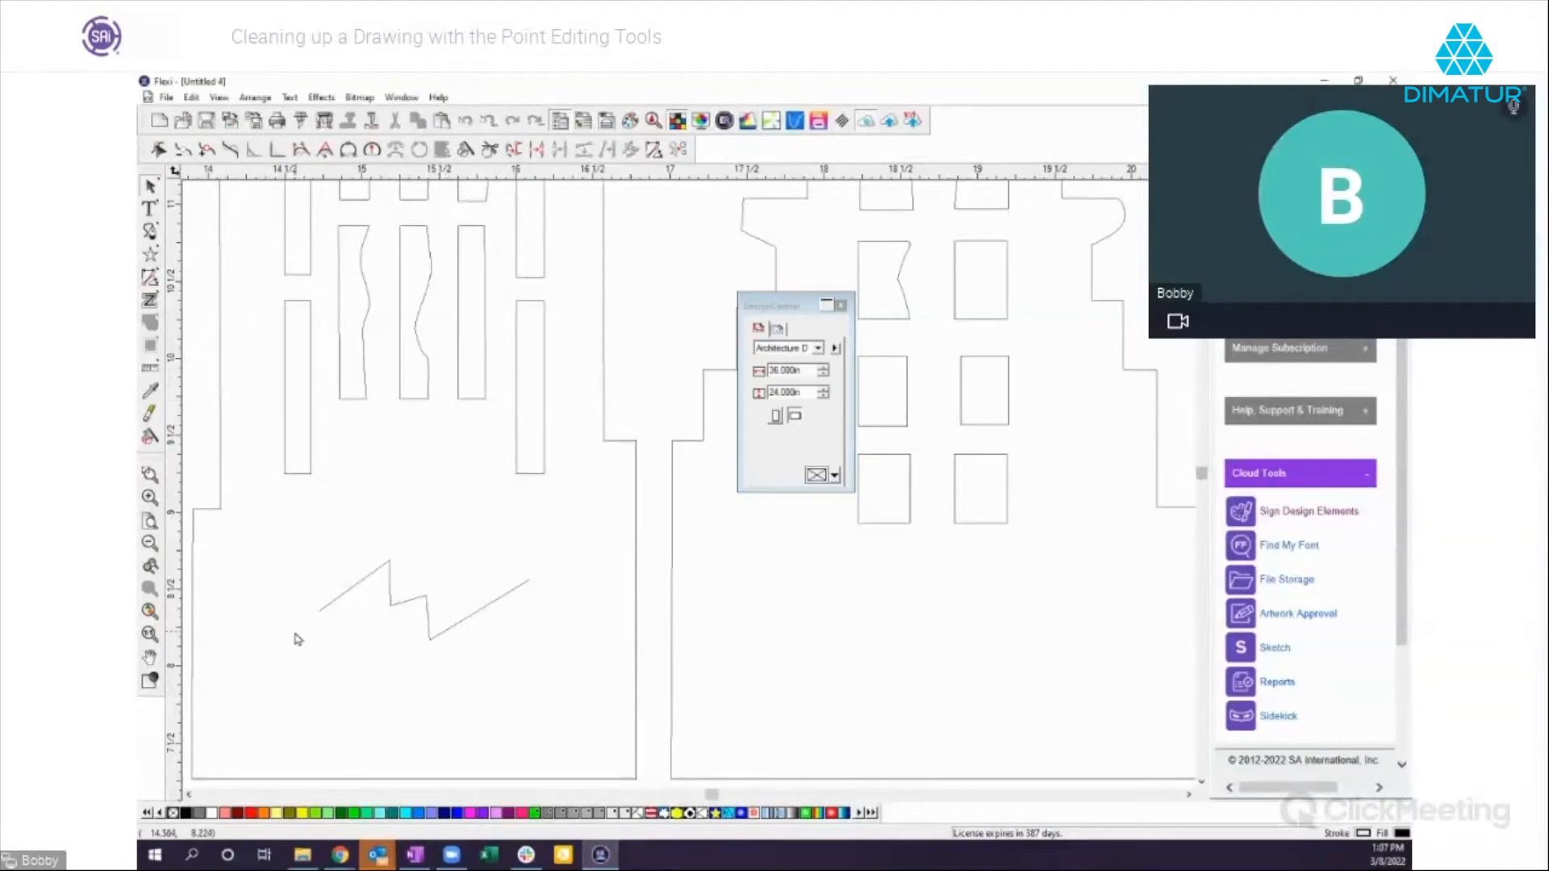
left_click(335, 608)
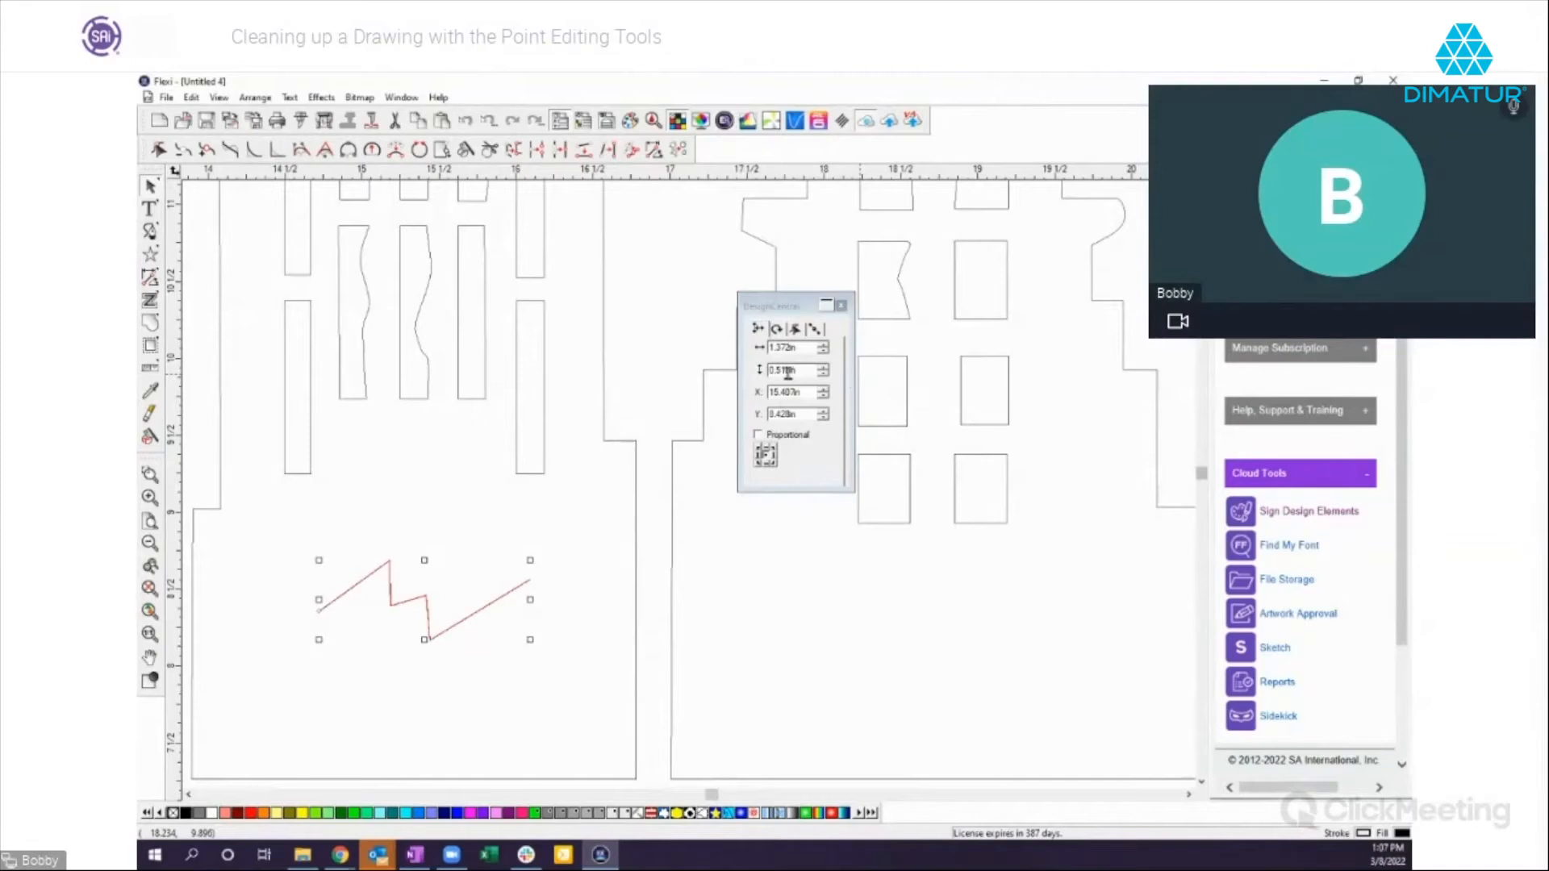
left_click(149, 542)
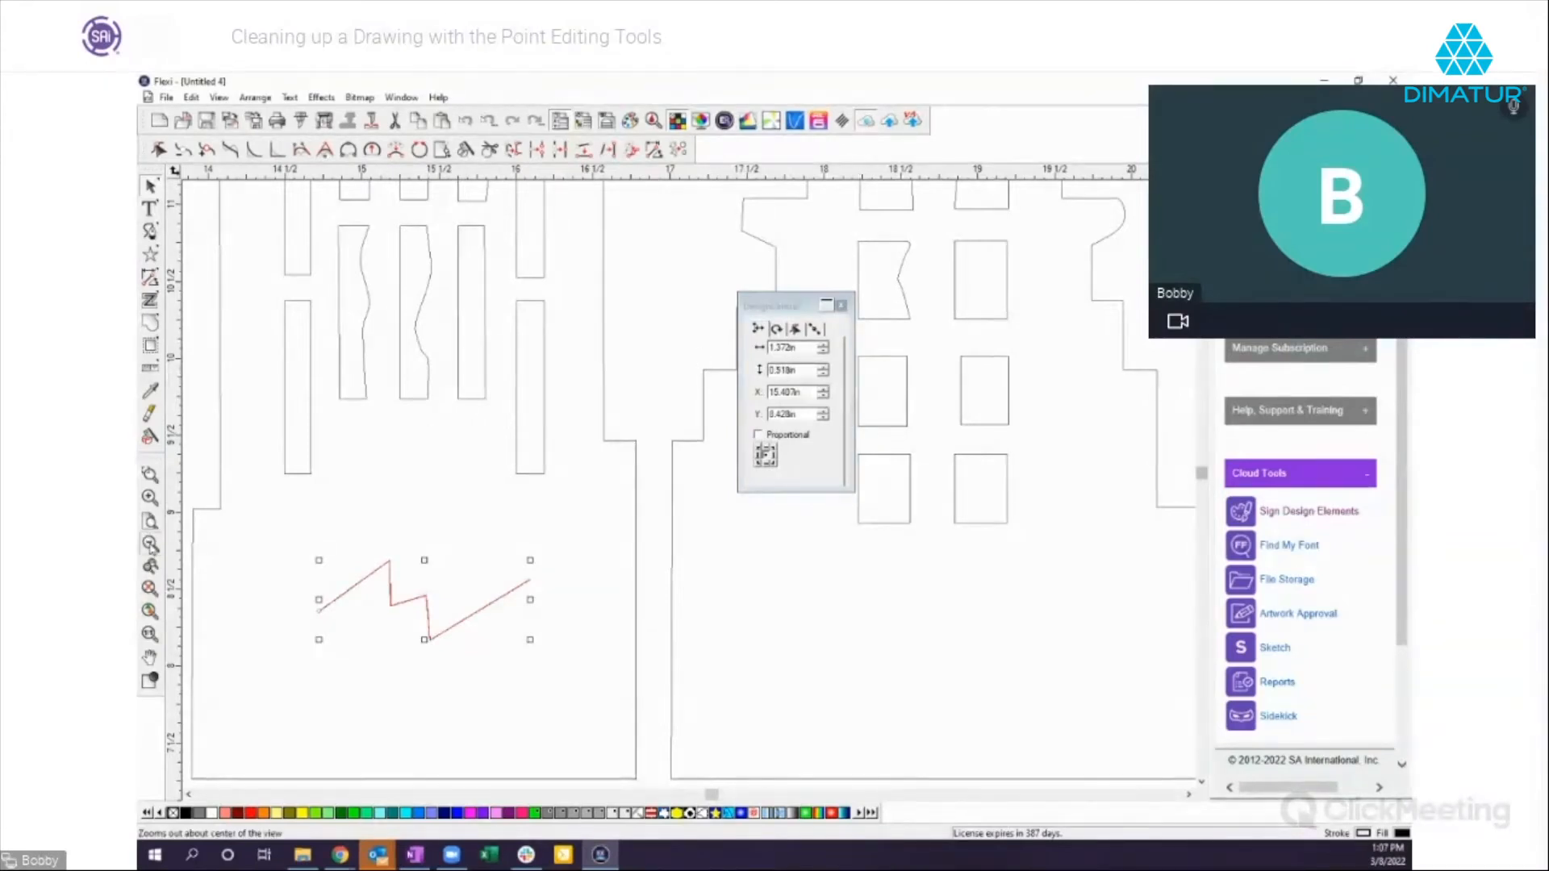
left_click(149, 542)
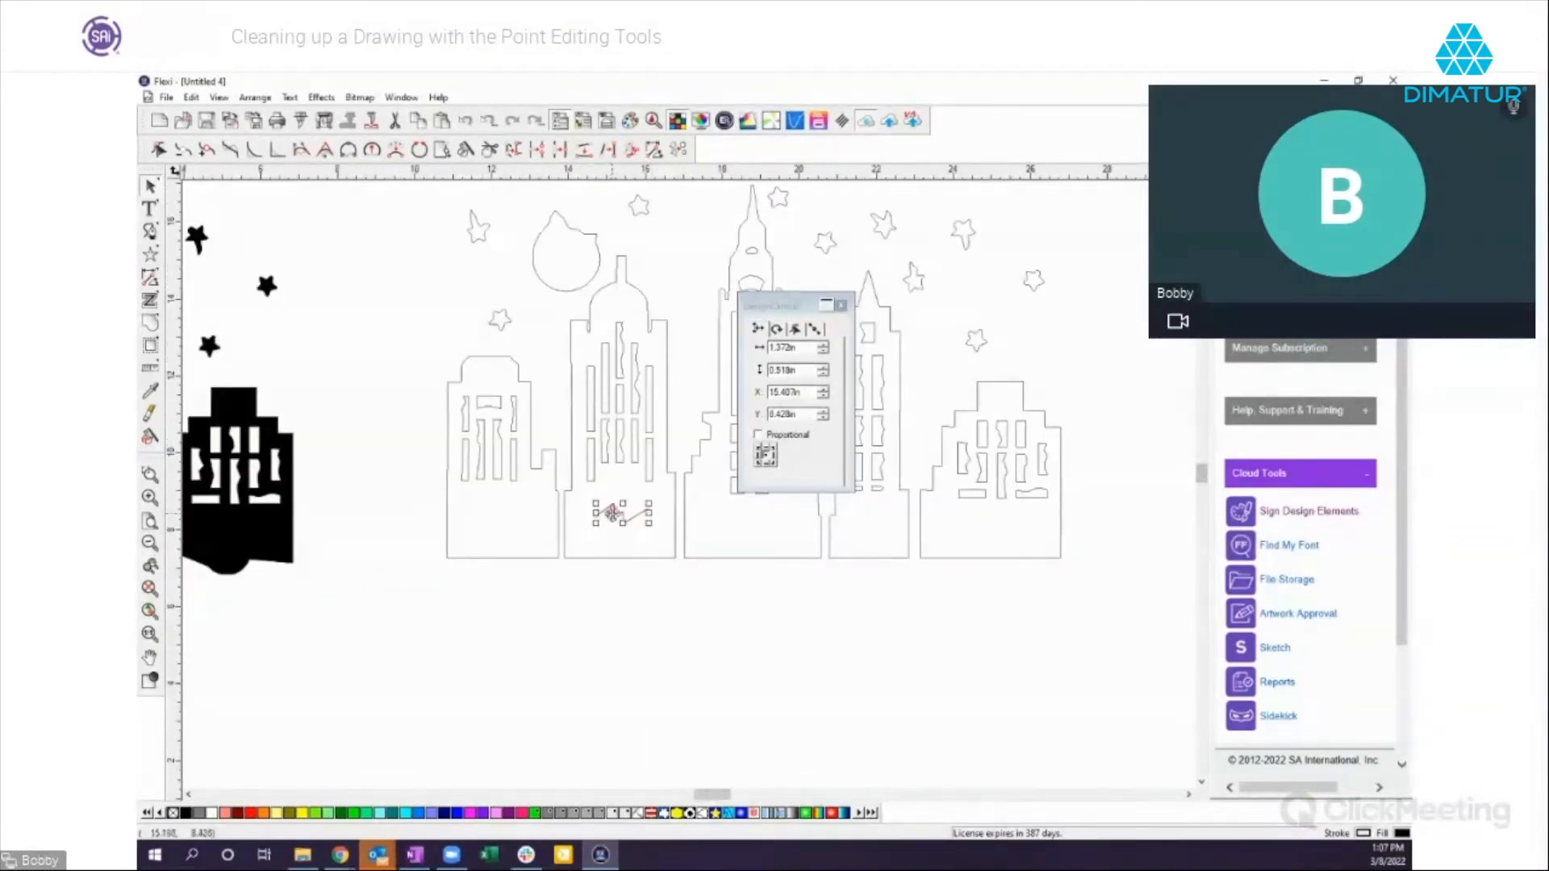
left_click_drag(613, 513, 542, 587)
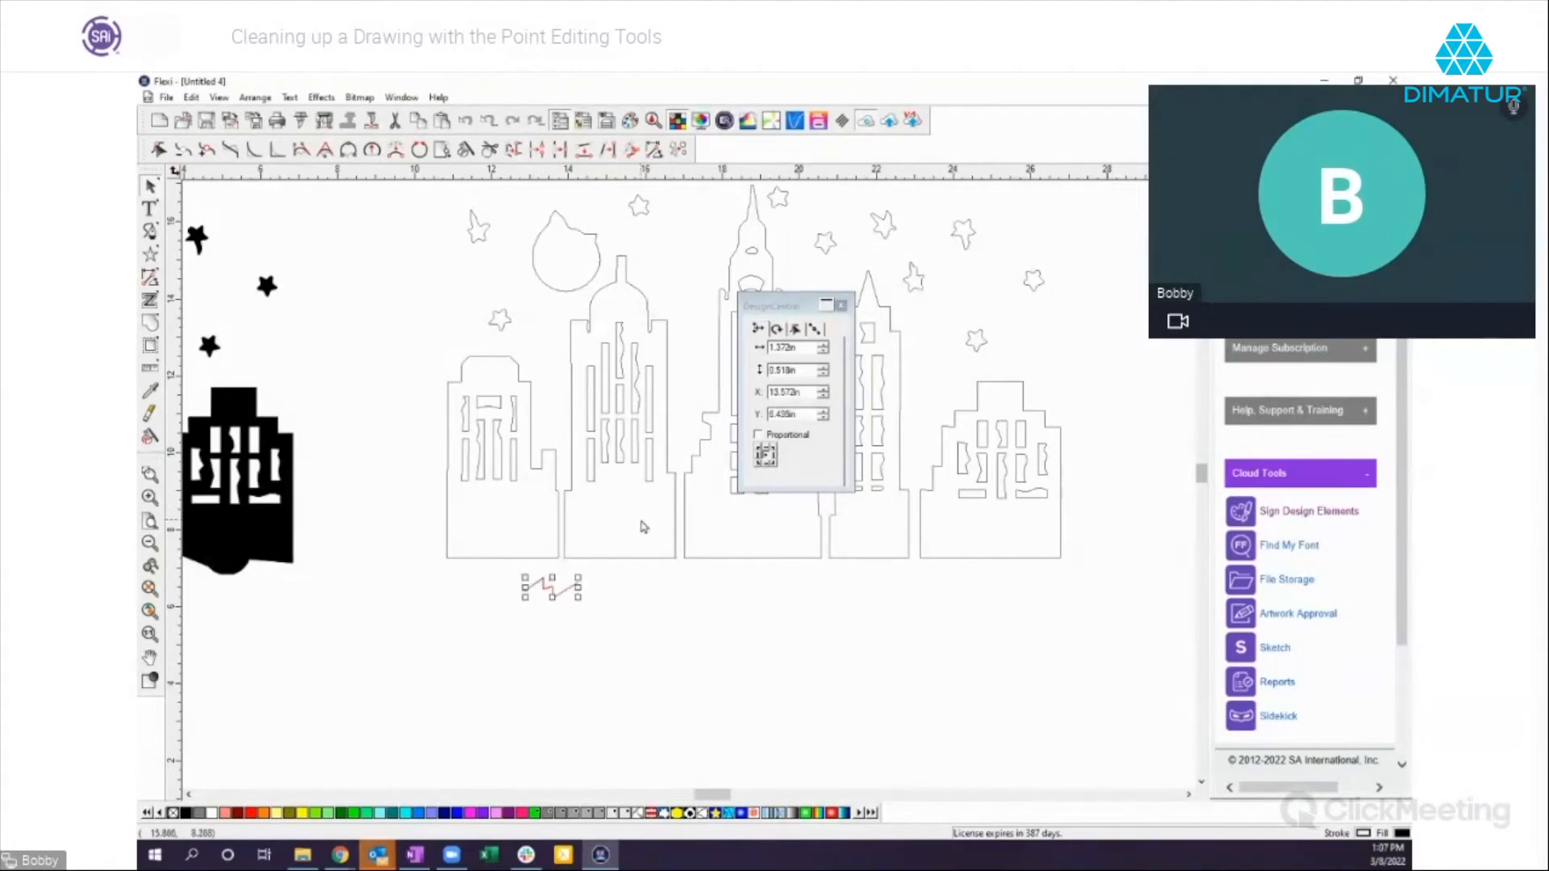
key("Delete")
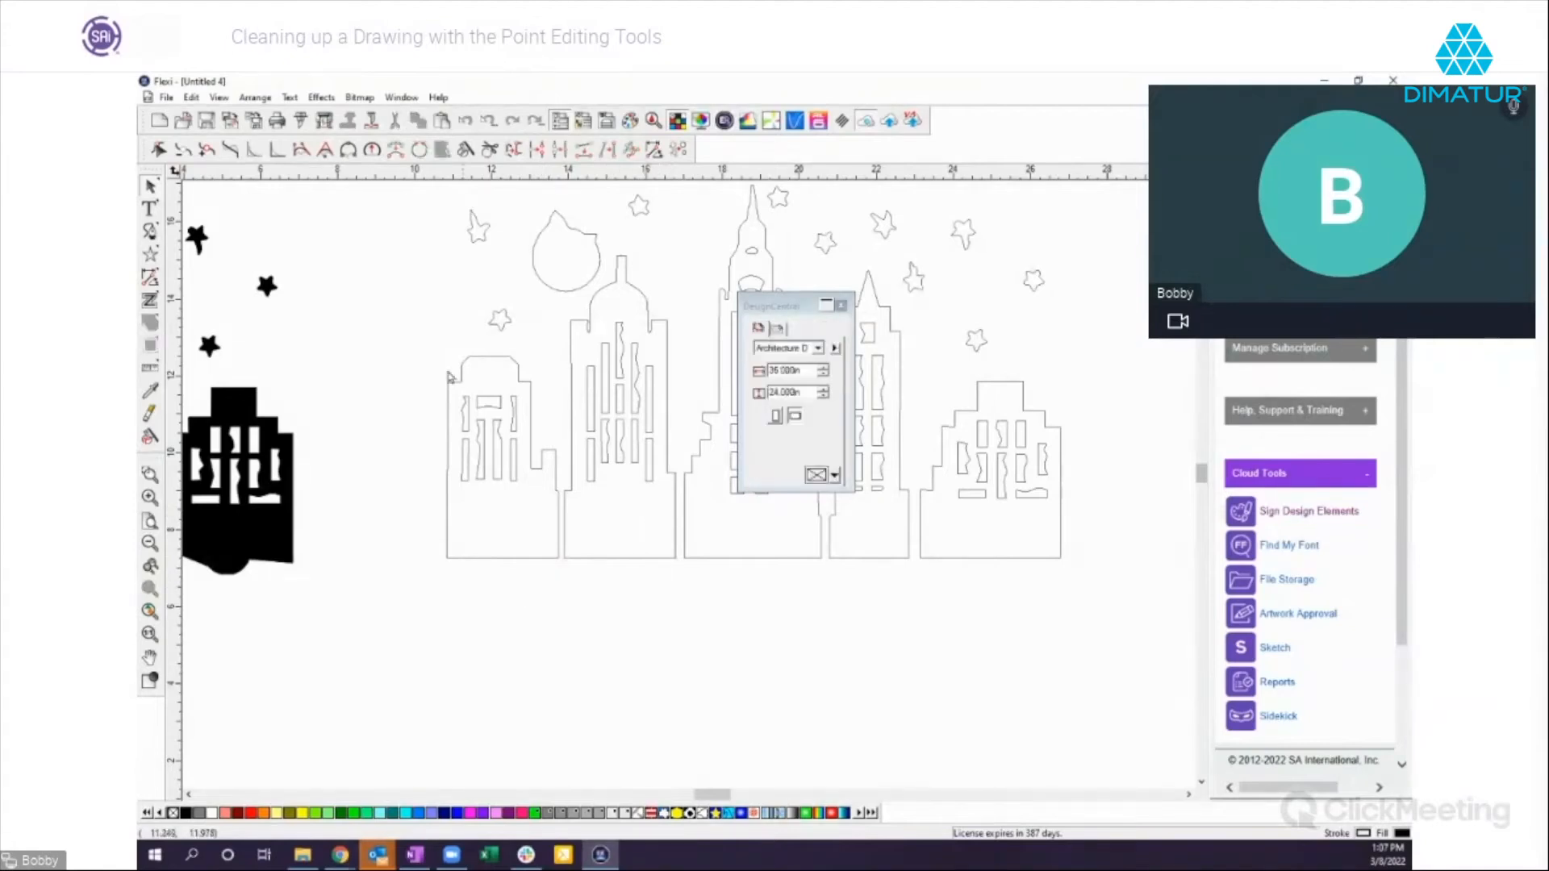
Step: Draw a large open zigzag path below the page, about 48 in wide and 8.2 in high
left_click(150, 543)
left_click(150, 543)
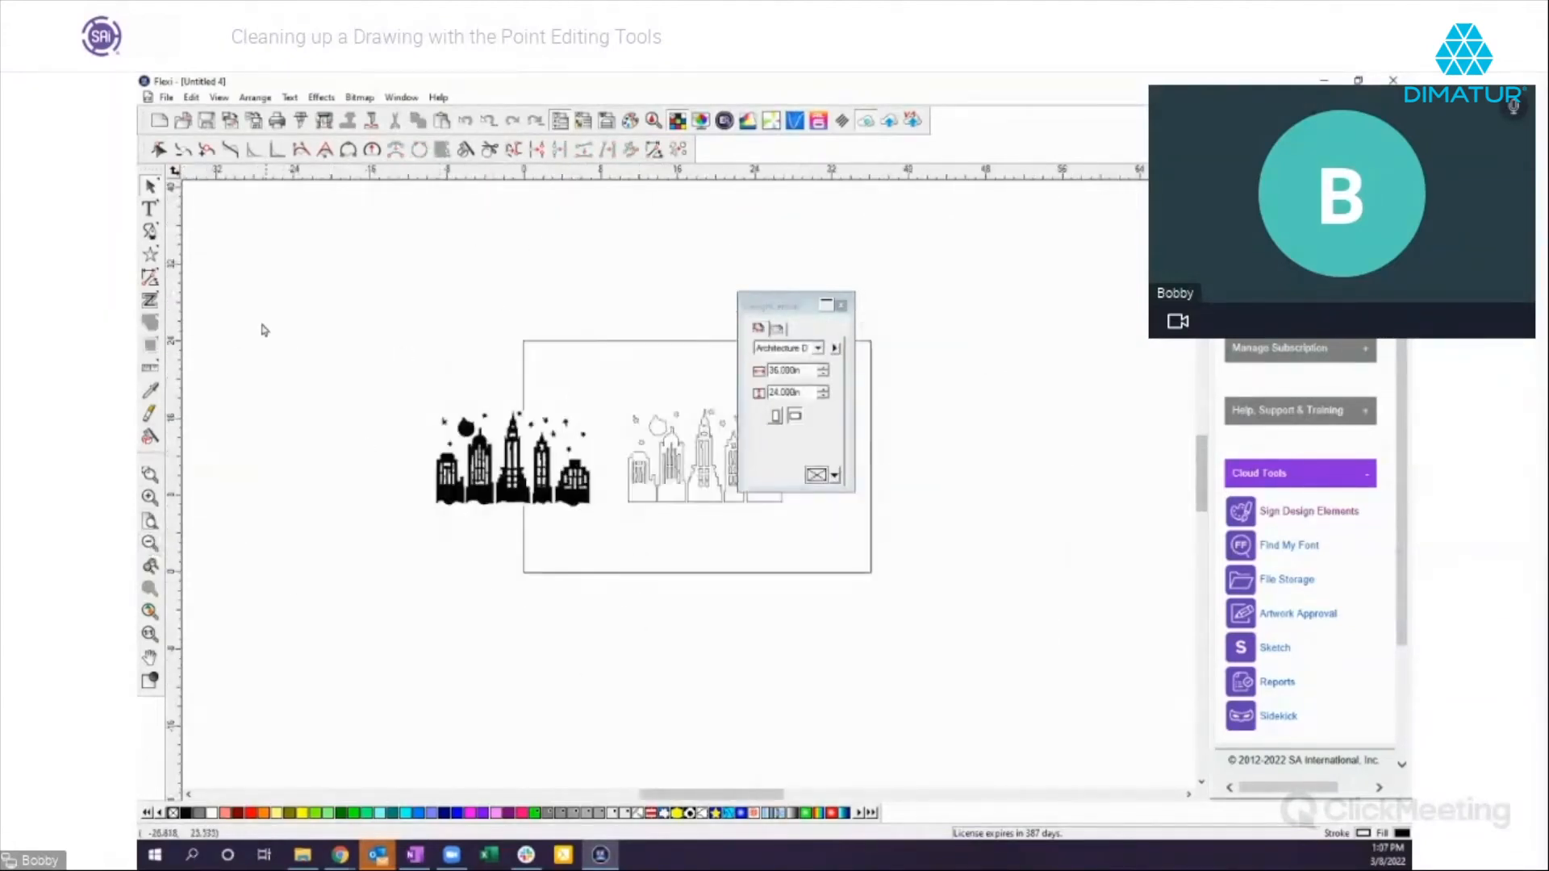
left_click(149, 231)
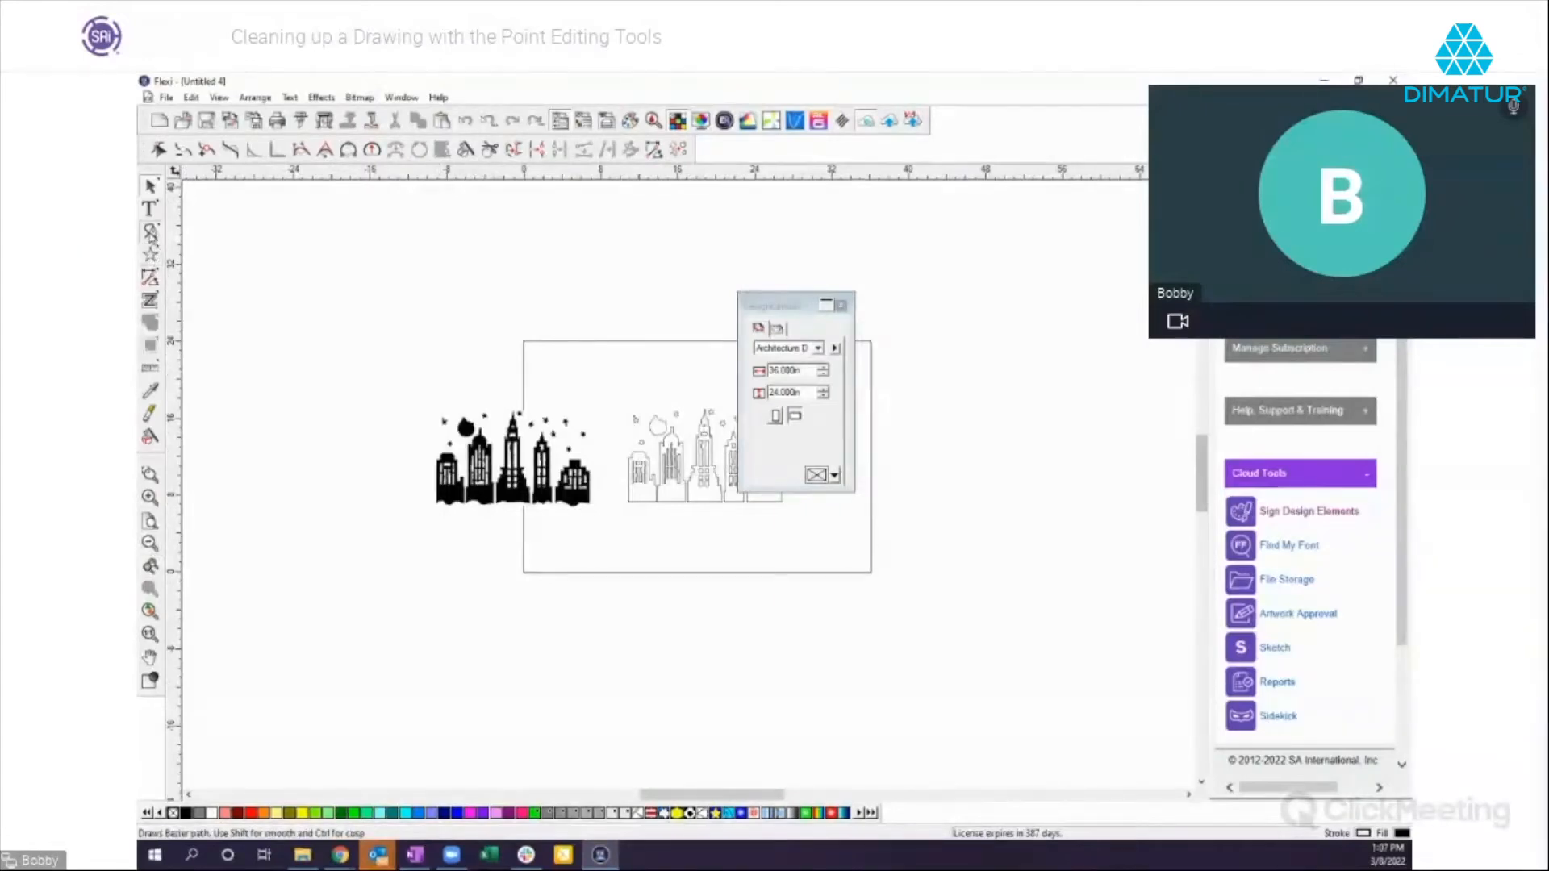
left_click(403, 688)
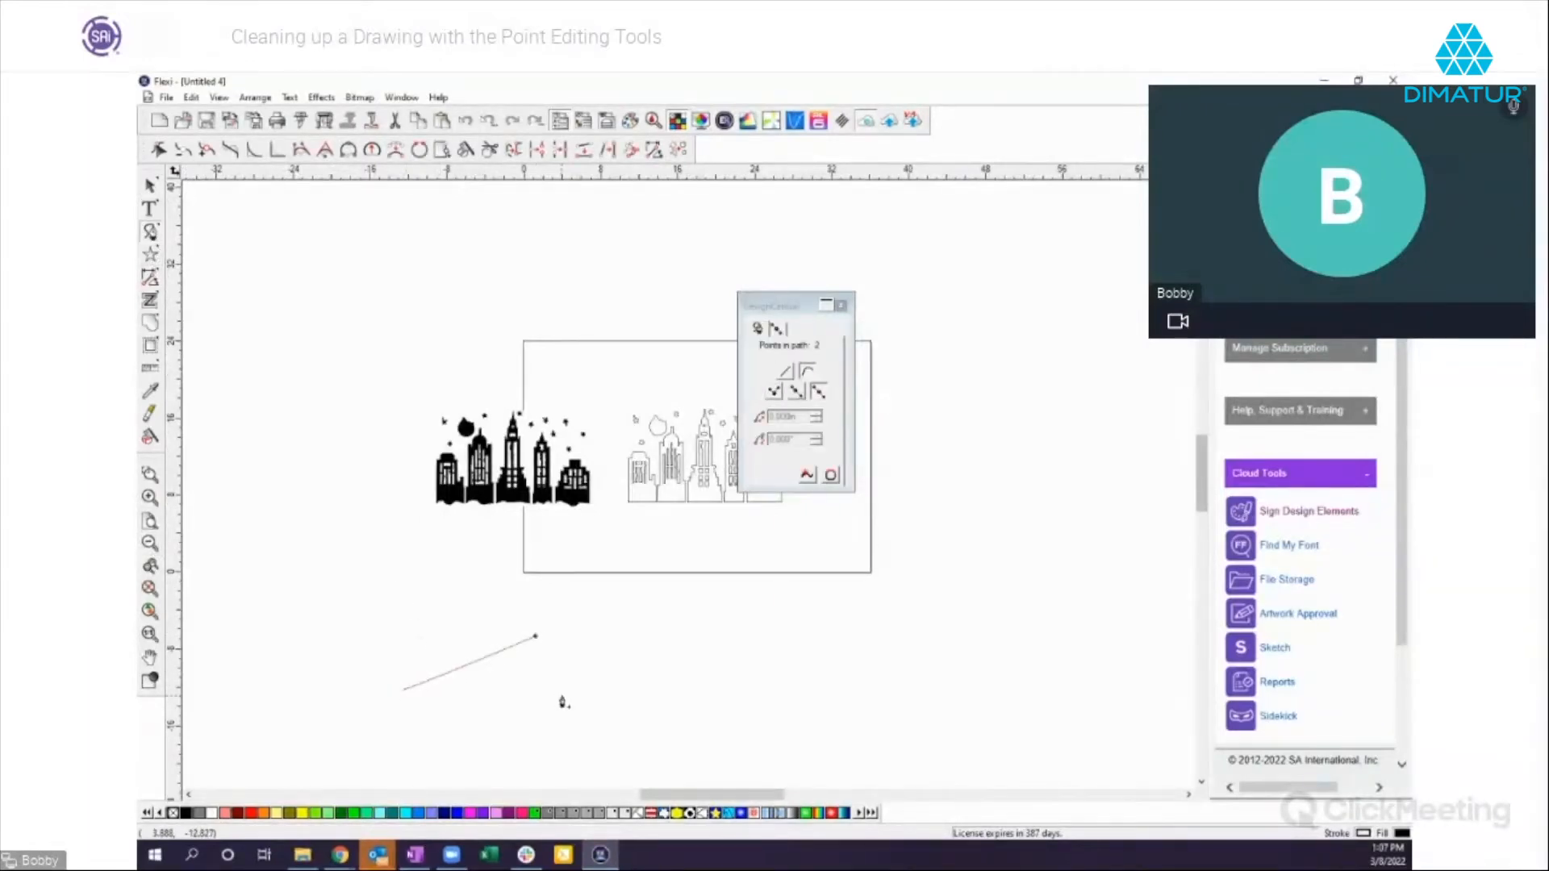
left_click(561, 693)
left_click(703, 636)
left_click(703, 706)
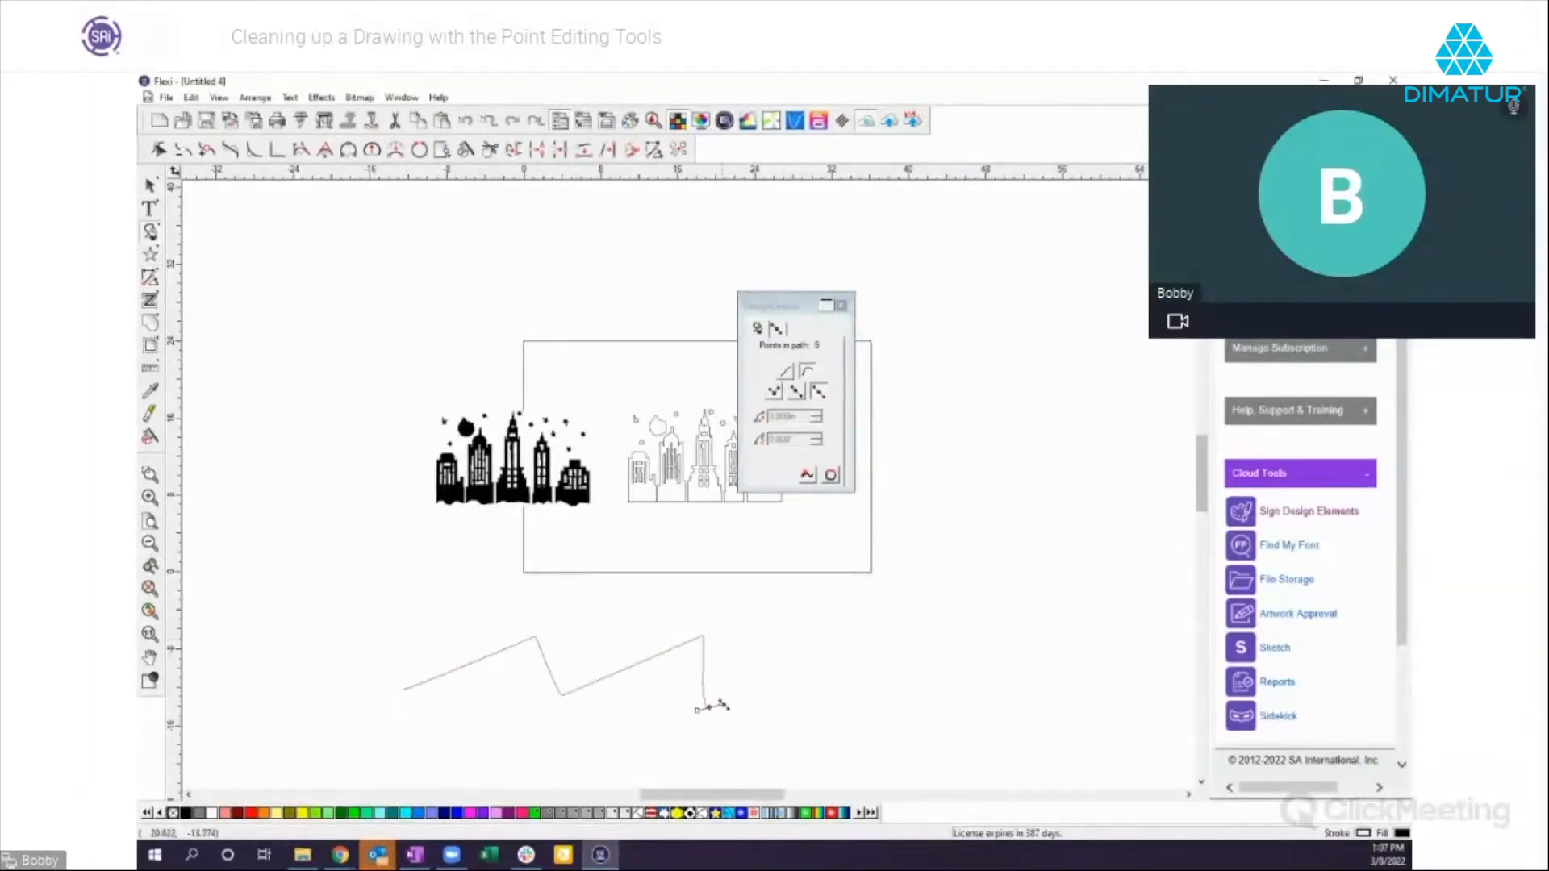
left_click(873, 627)
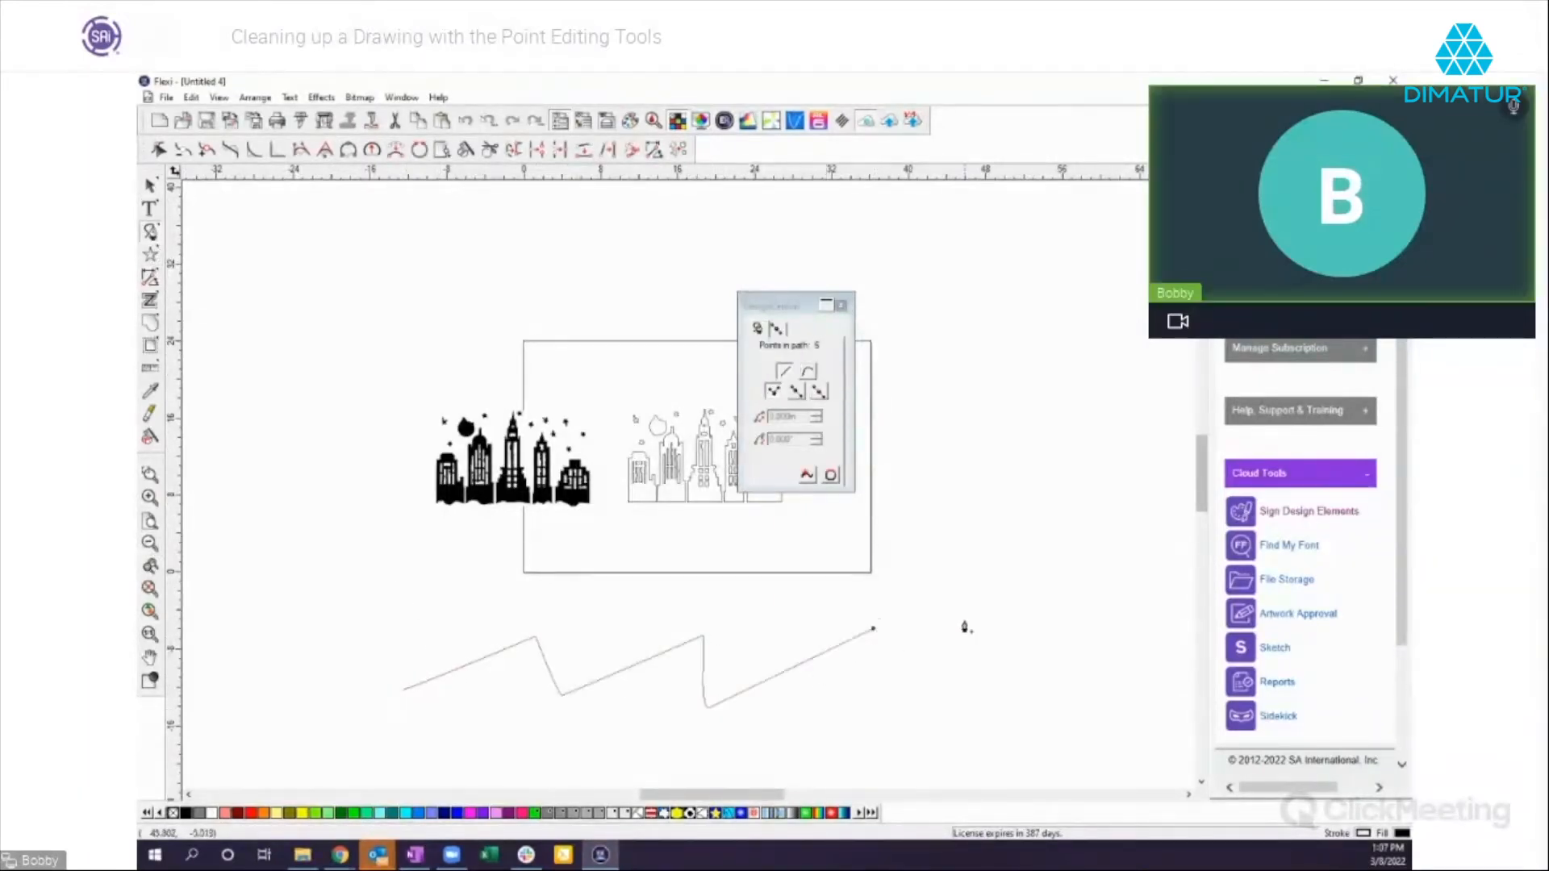
left_click(149, 185)
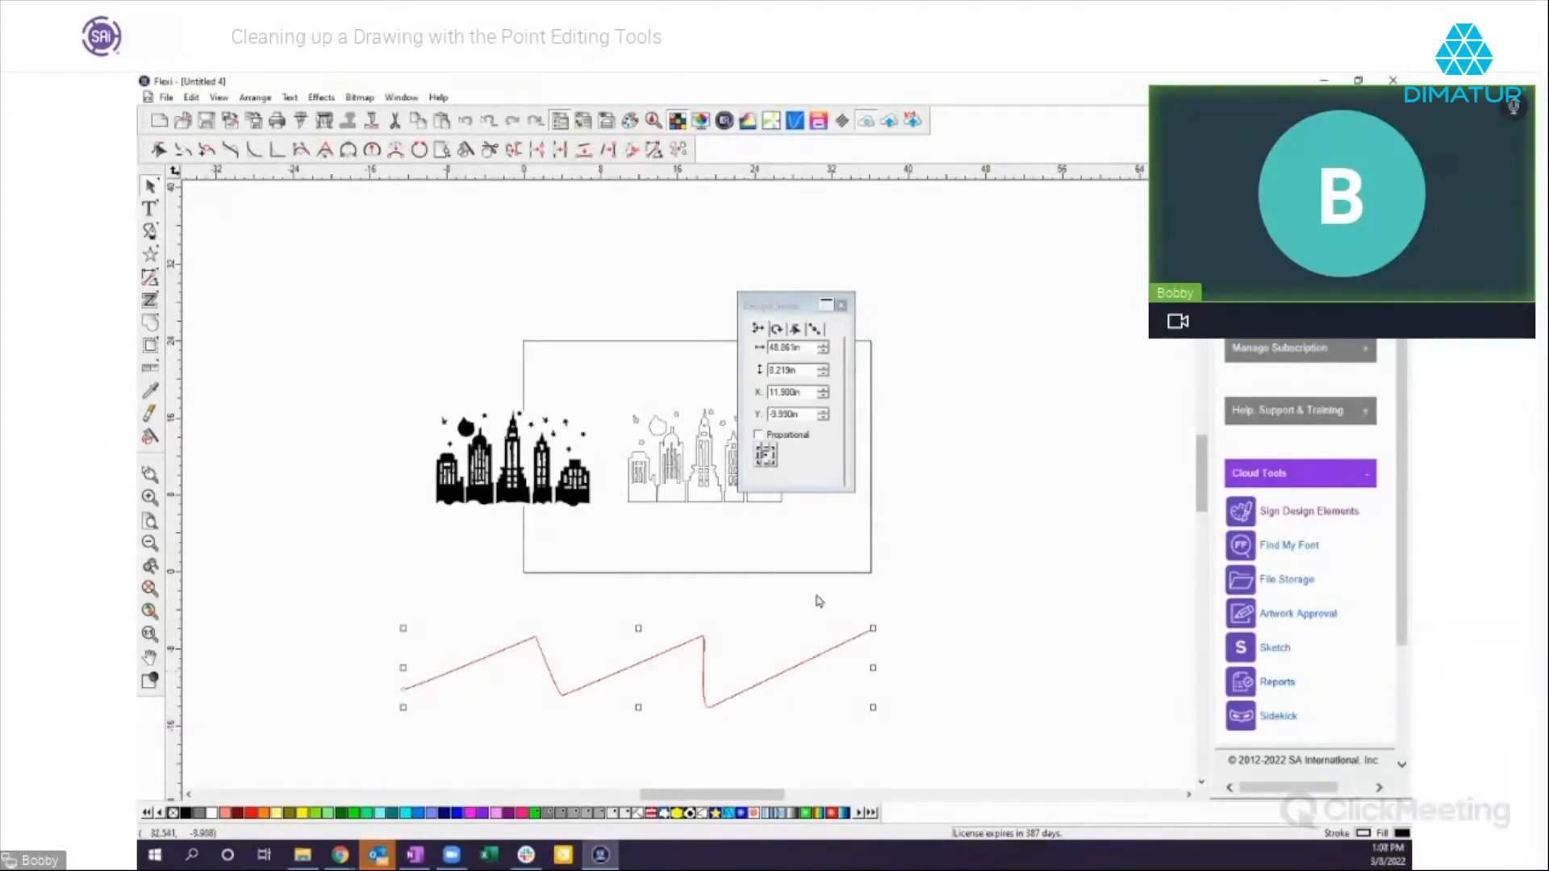
left_click(391, 620)
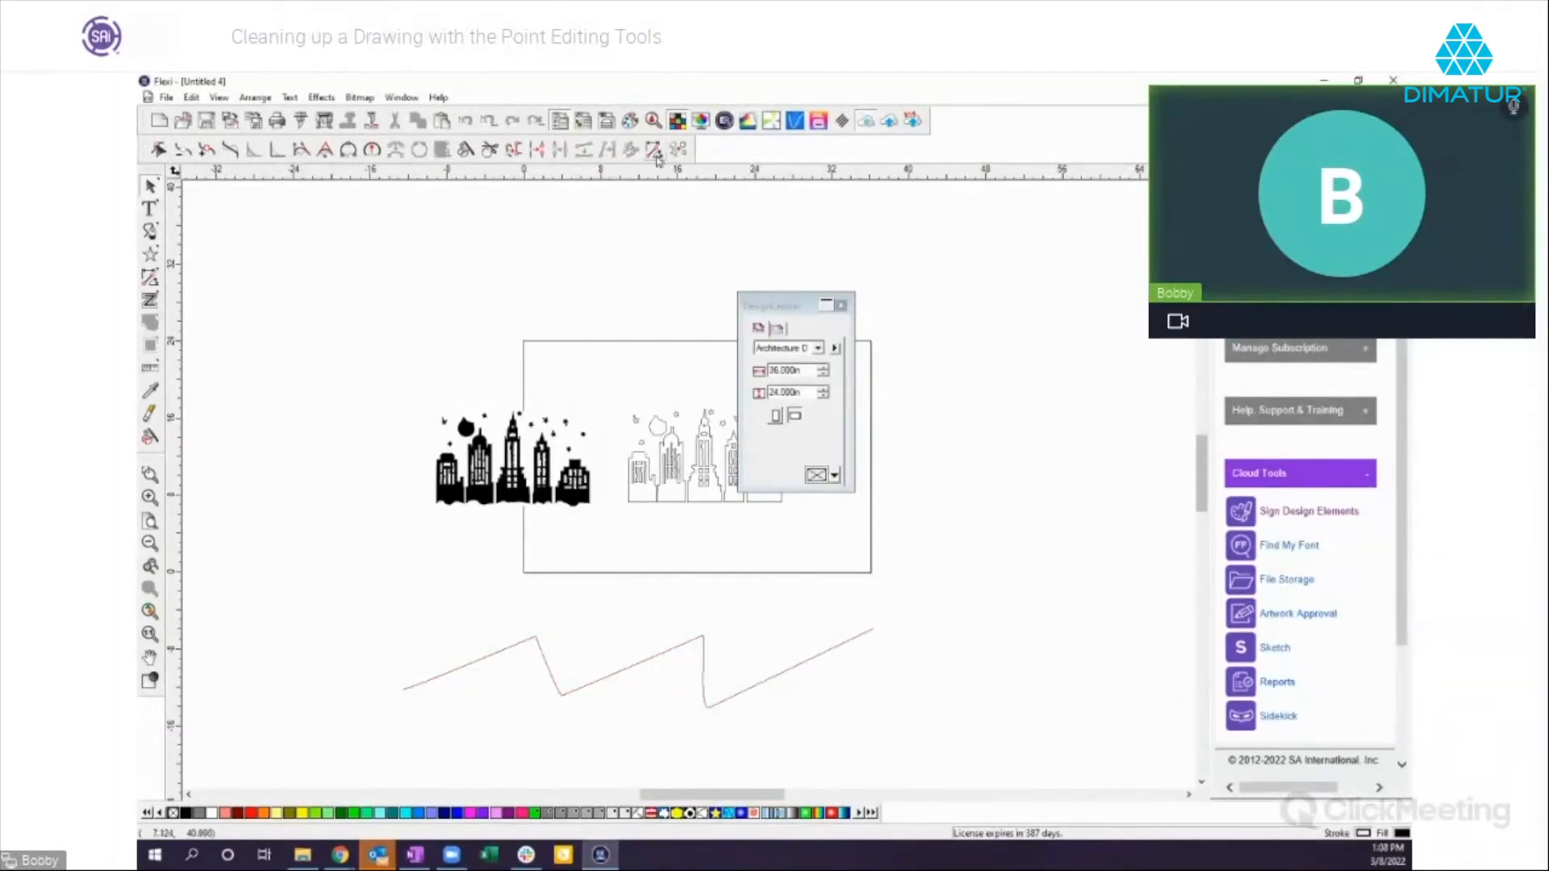
Step: Apply a length of 5 in and an angle of 45° to the zigzag's last segment and its middle rising segment
left_click(655, 152)
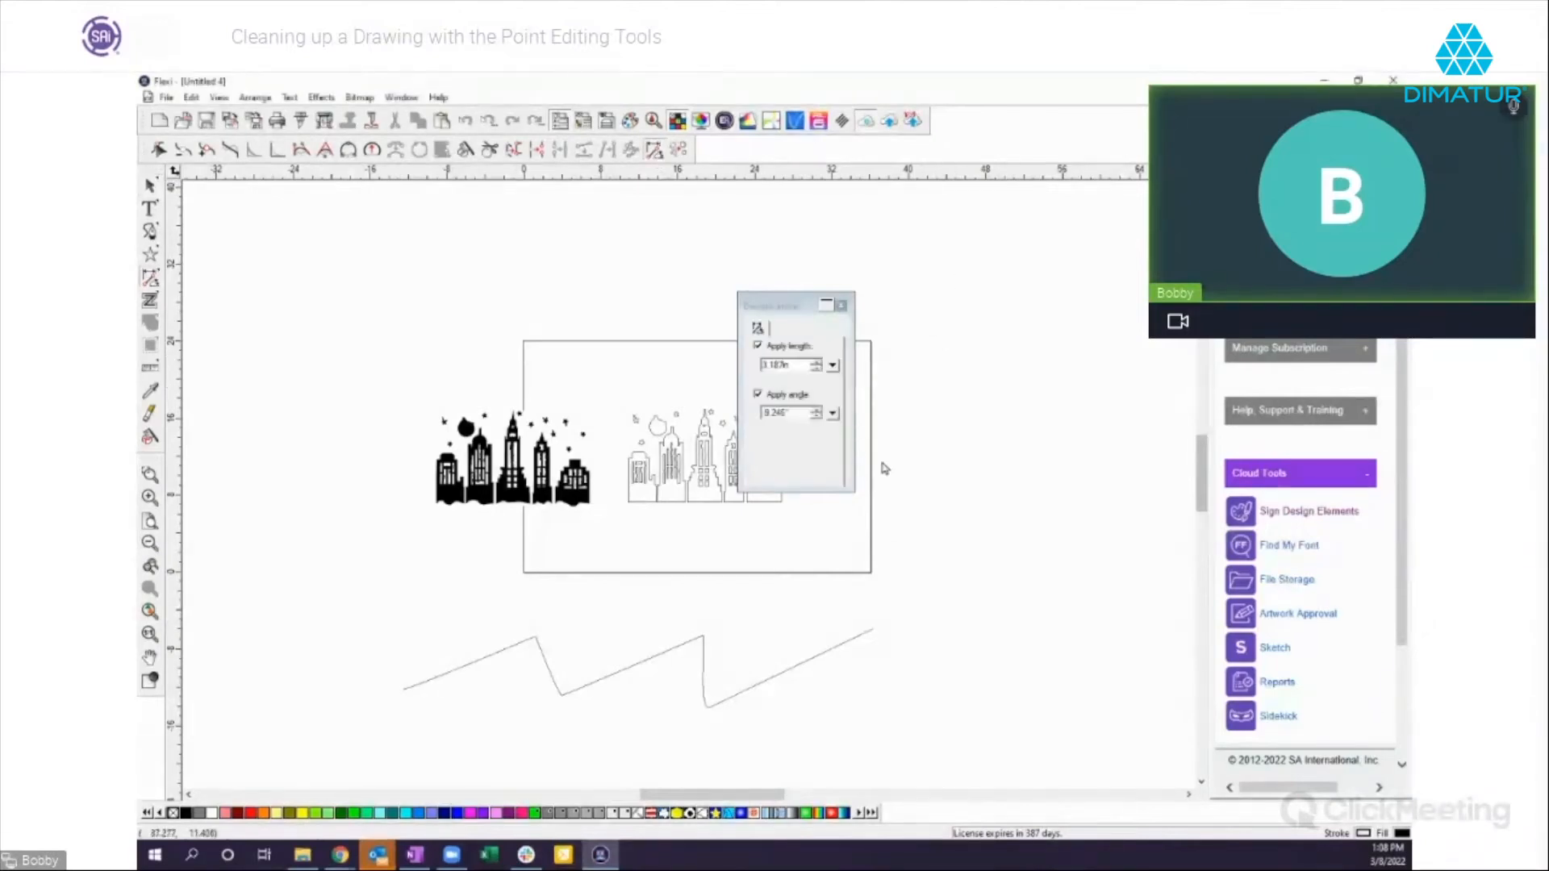
double_click(795, 413)
type("45")
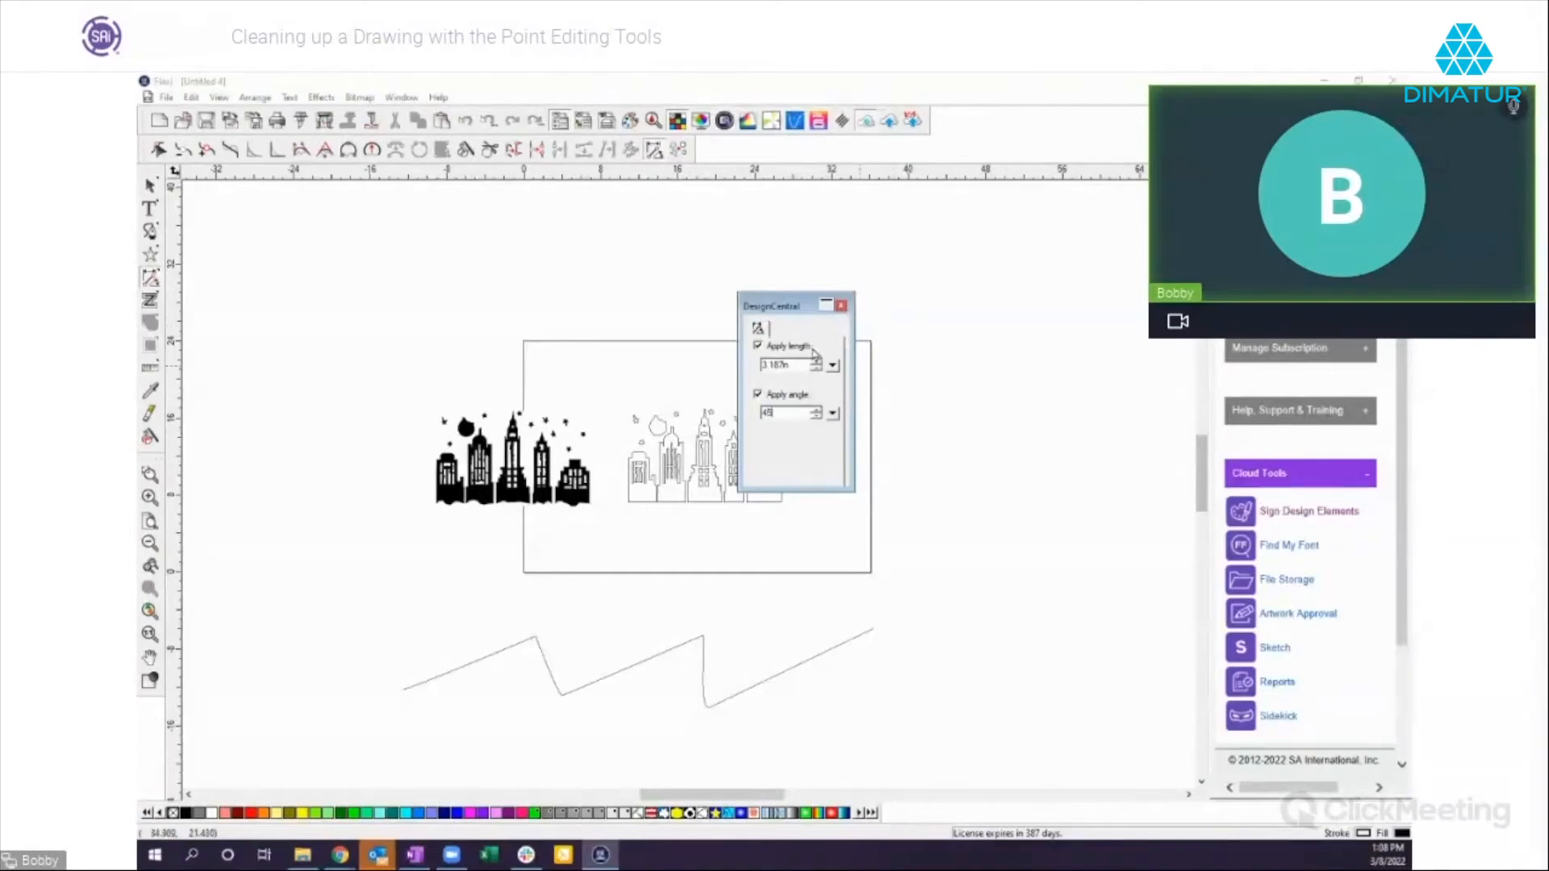
double_click(799, 365)
type("5")
left_click(785, 670)
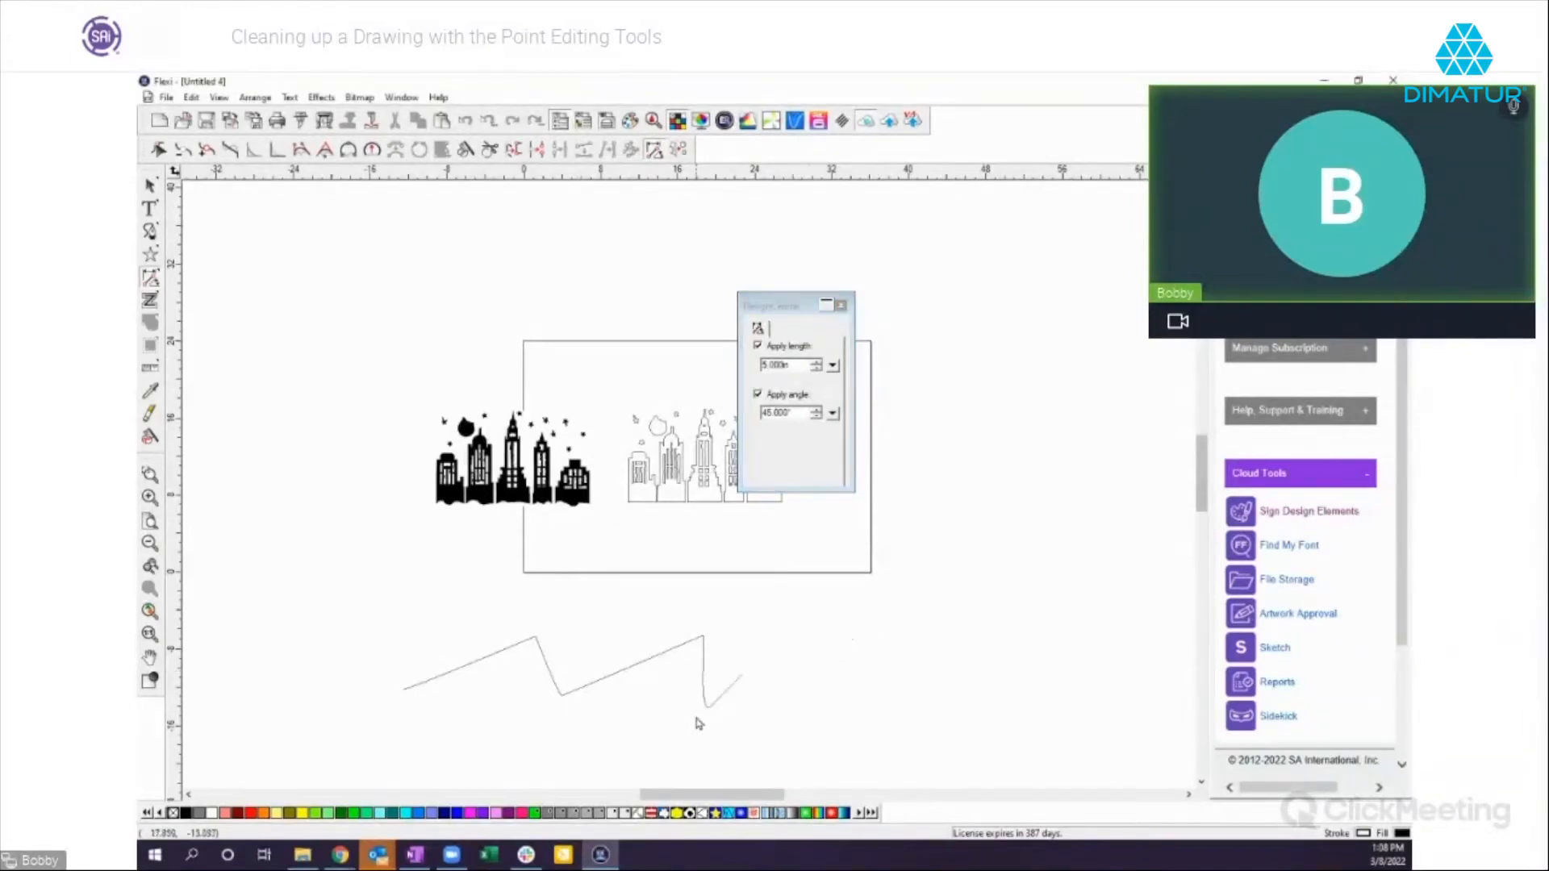
left_click(637, 661)
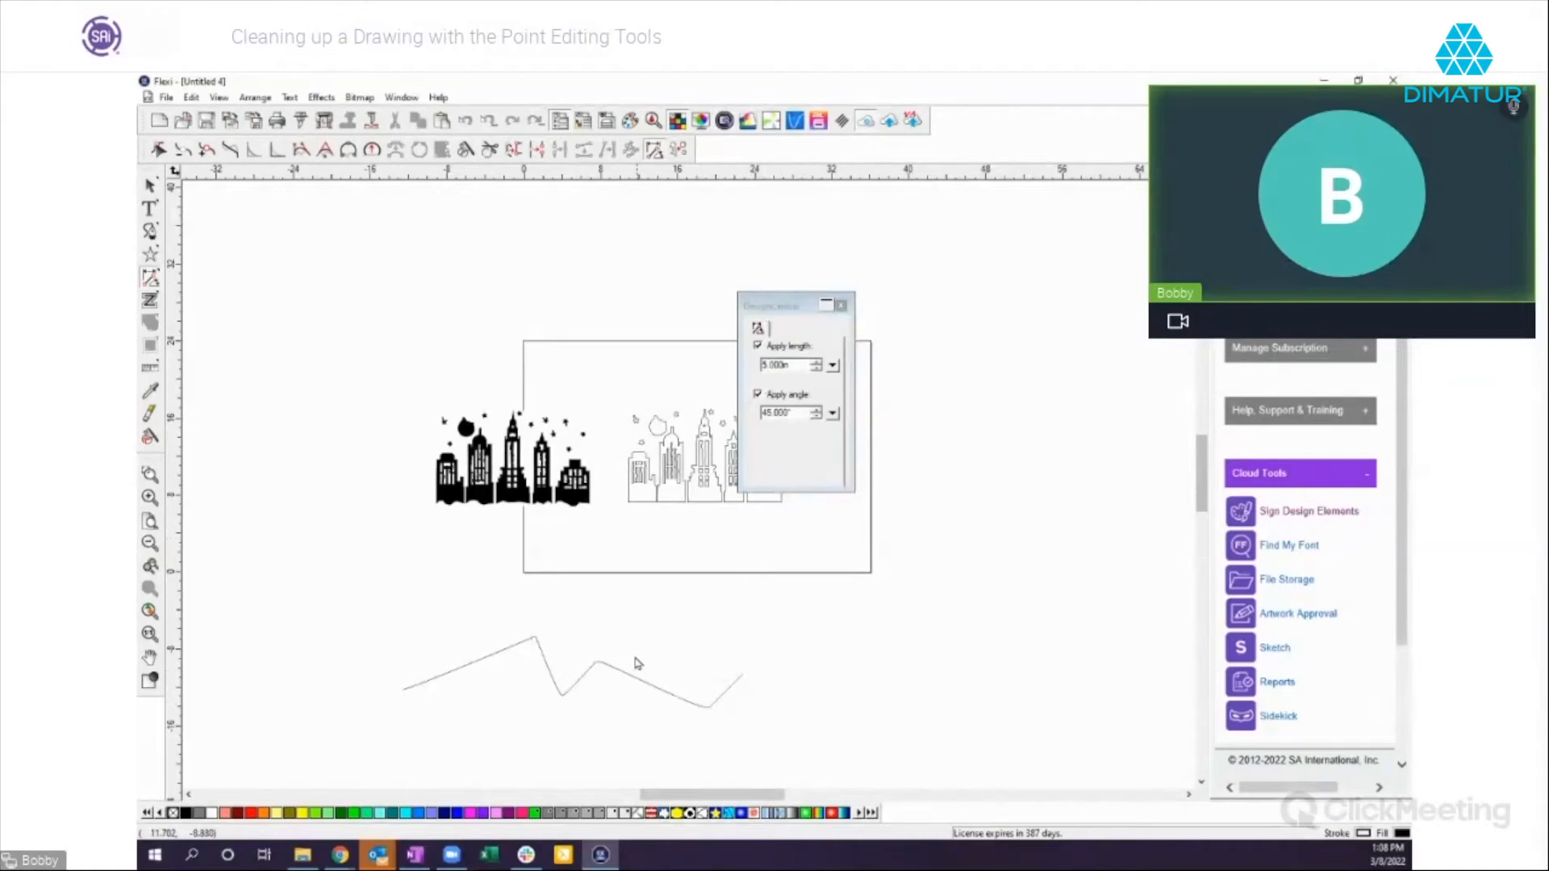
Step: Apply 5 in and 45° to the zigzag's first segment and undo the length and angle changes to all three rising segments
left_click(491, 654)
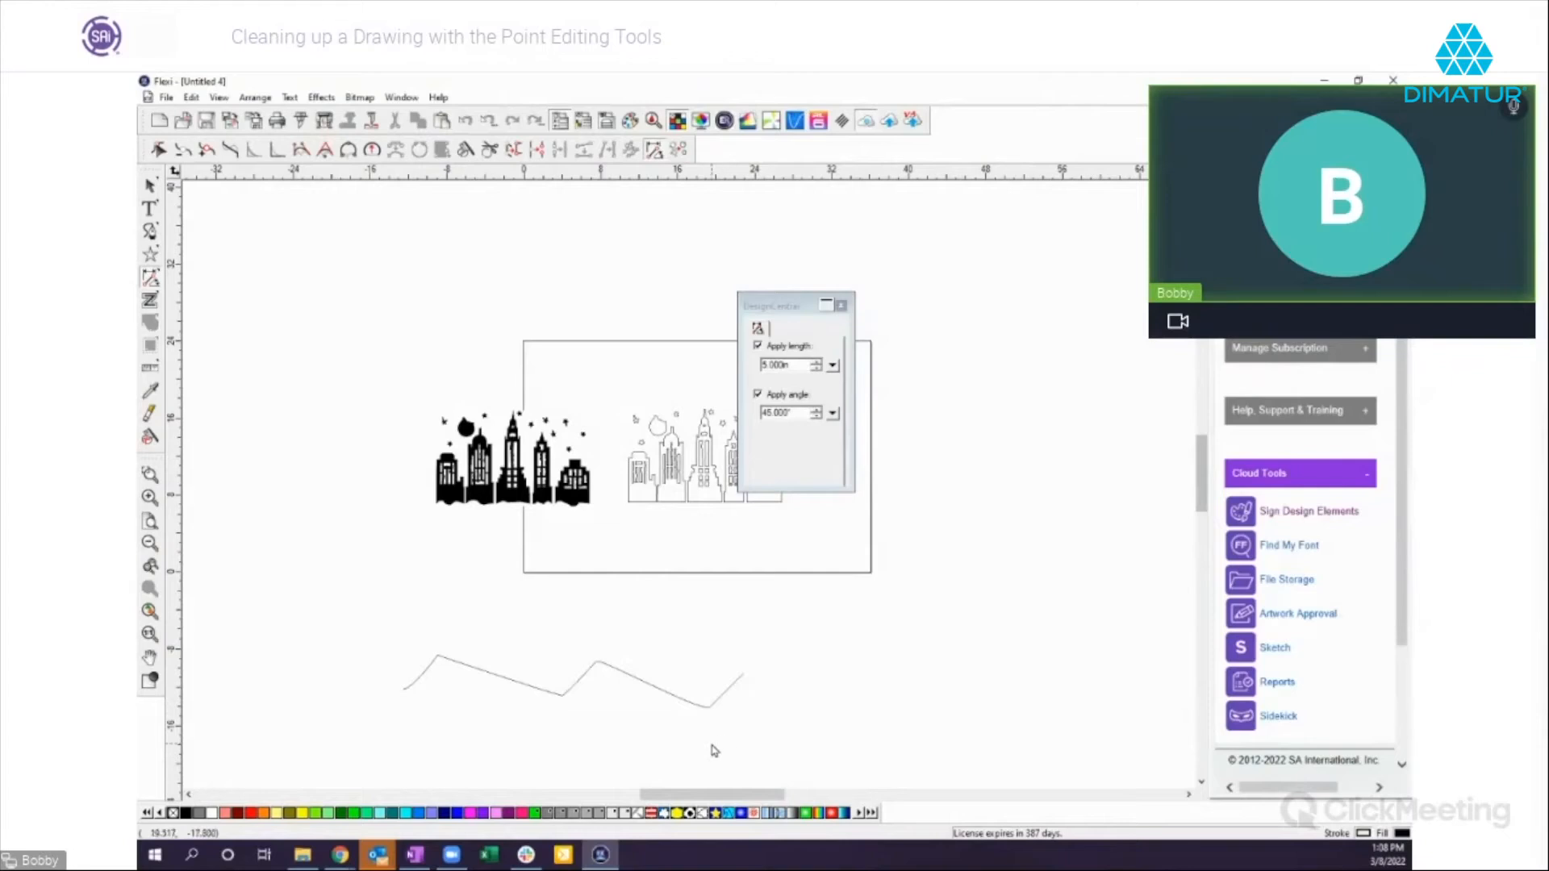
left_click(468, 122)
left_click(468, 122)
left_click(467, 122)
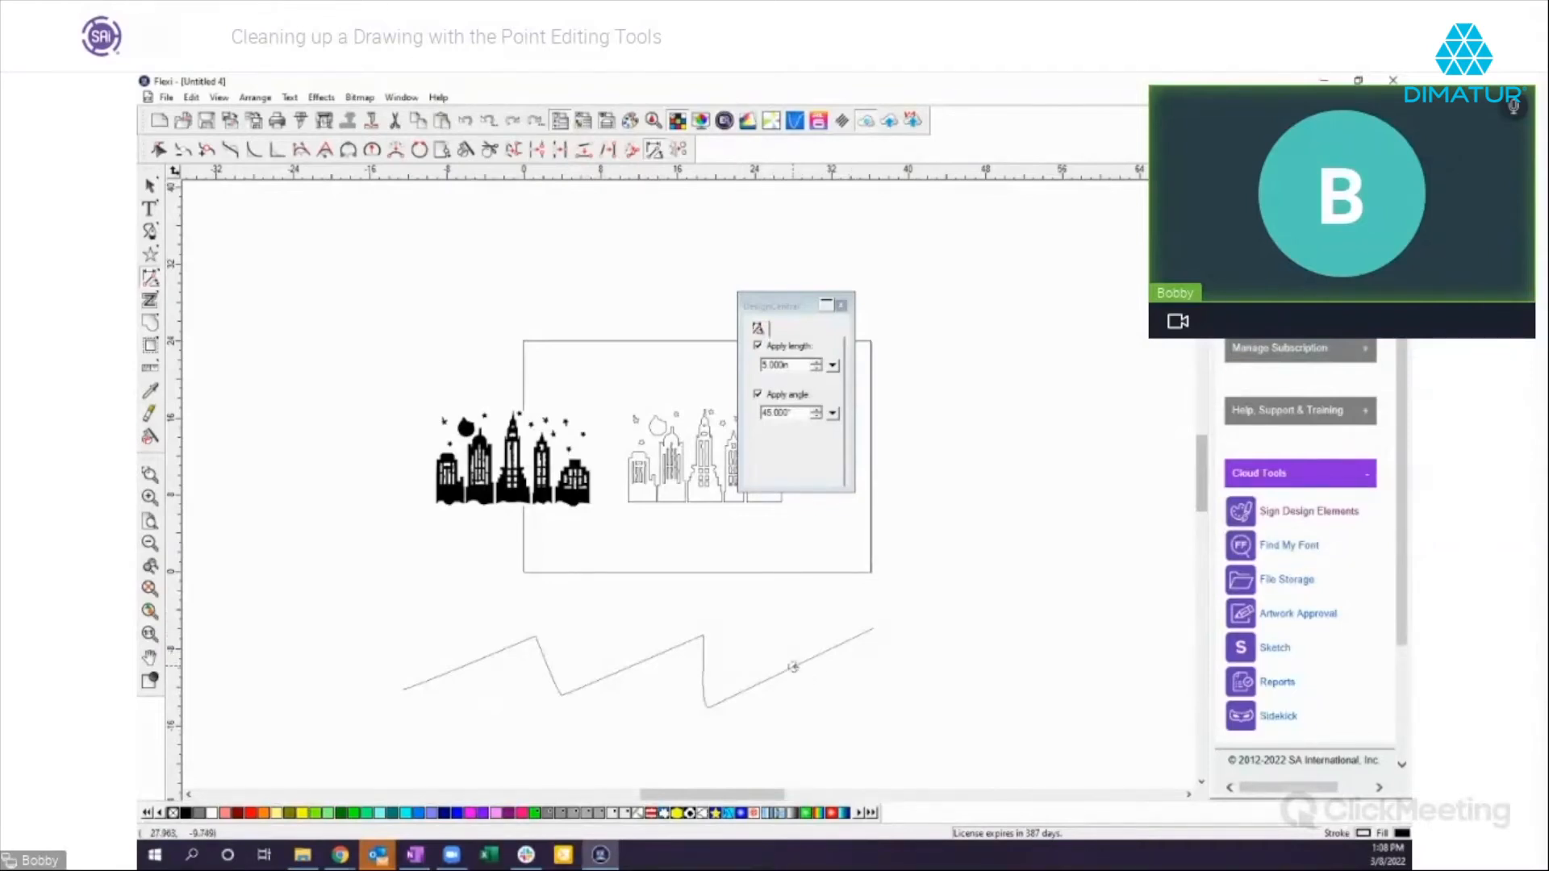
Step: Sample the length and angle of the zigzag's last segment and apply them to its middle and first rising segments
left_click(793, 667)
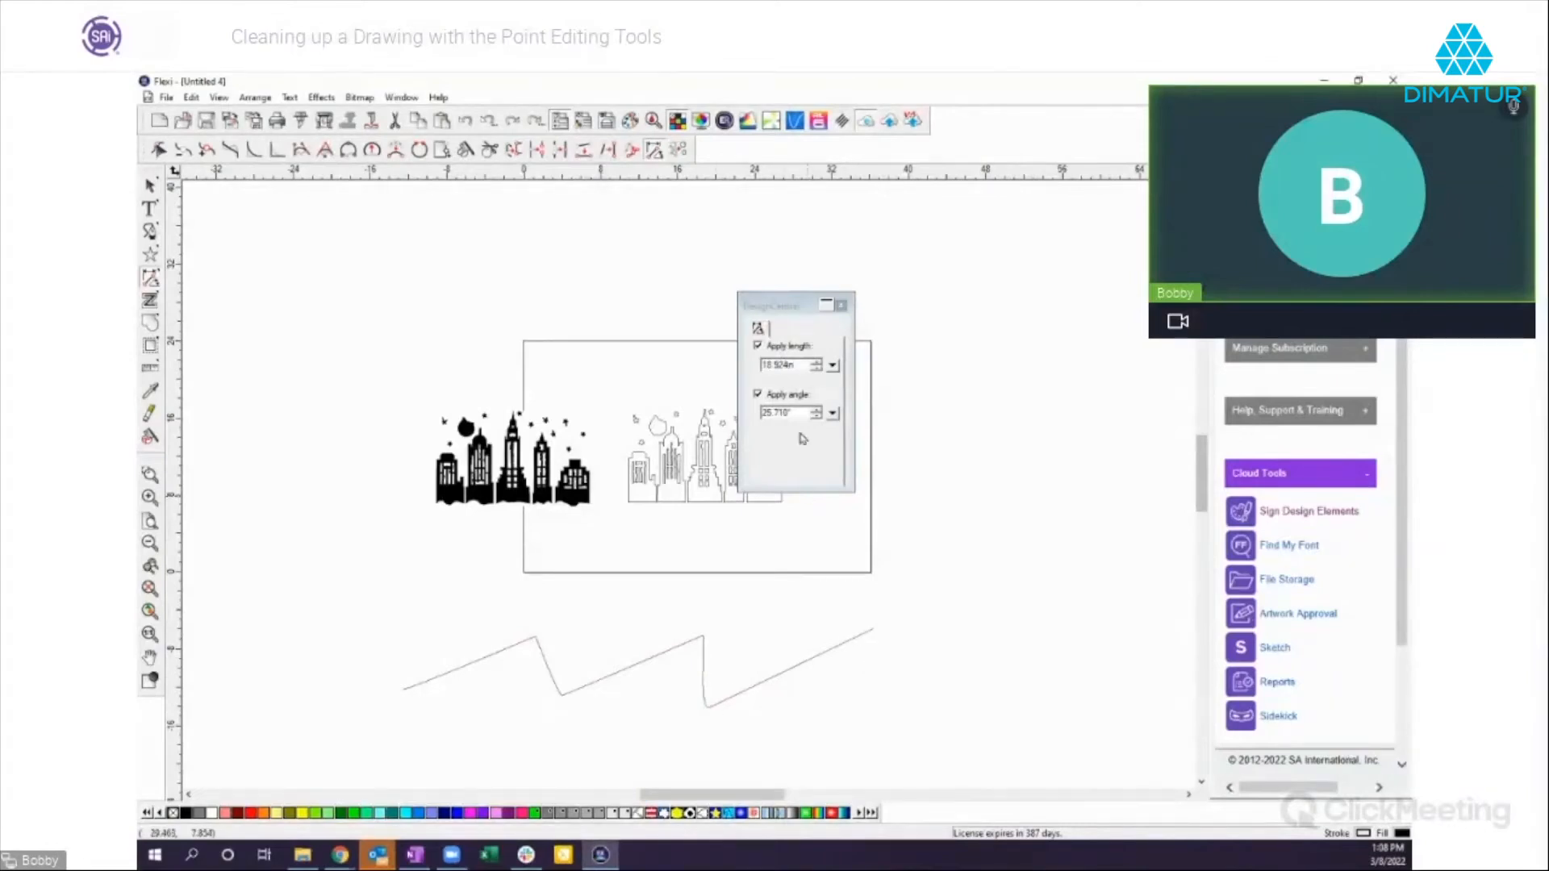
left_click(635, 667)
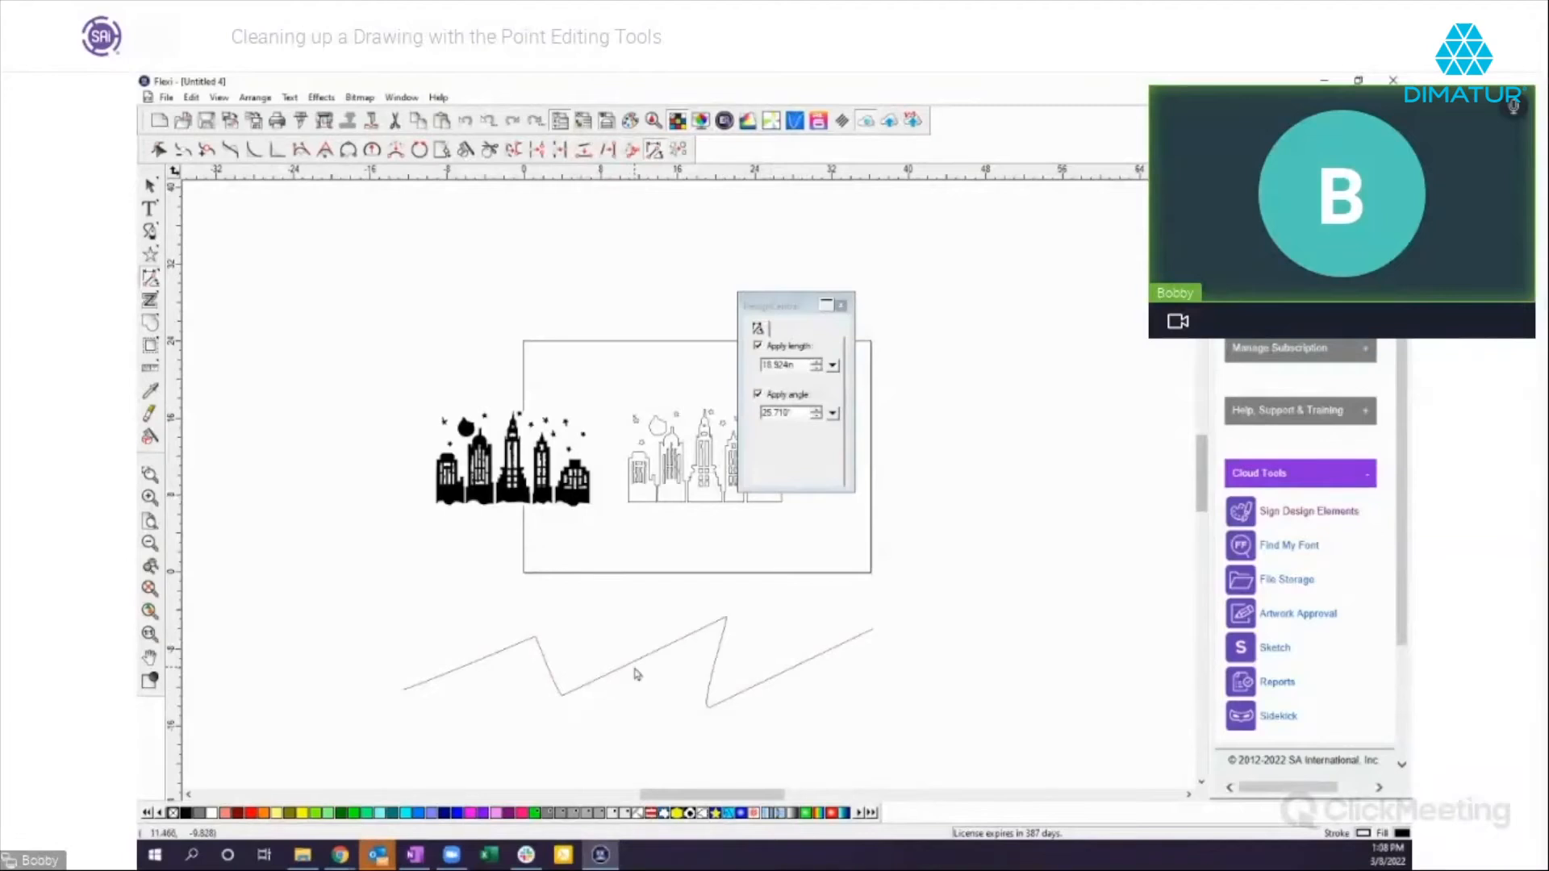
left_click(485, 660)
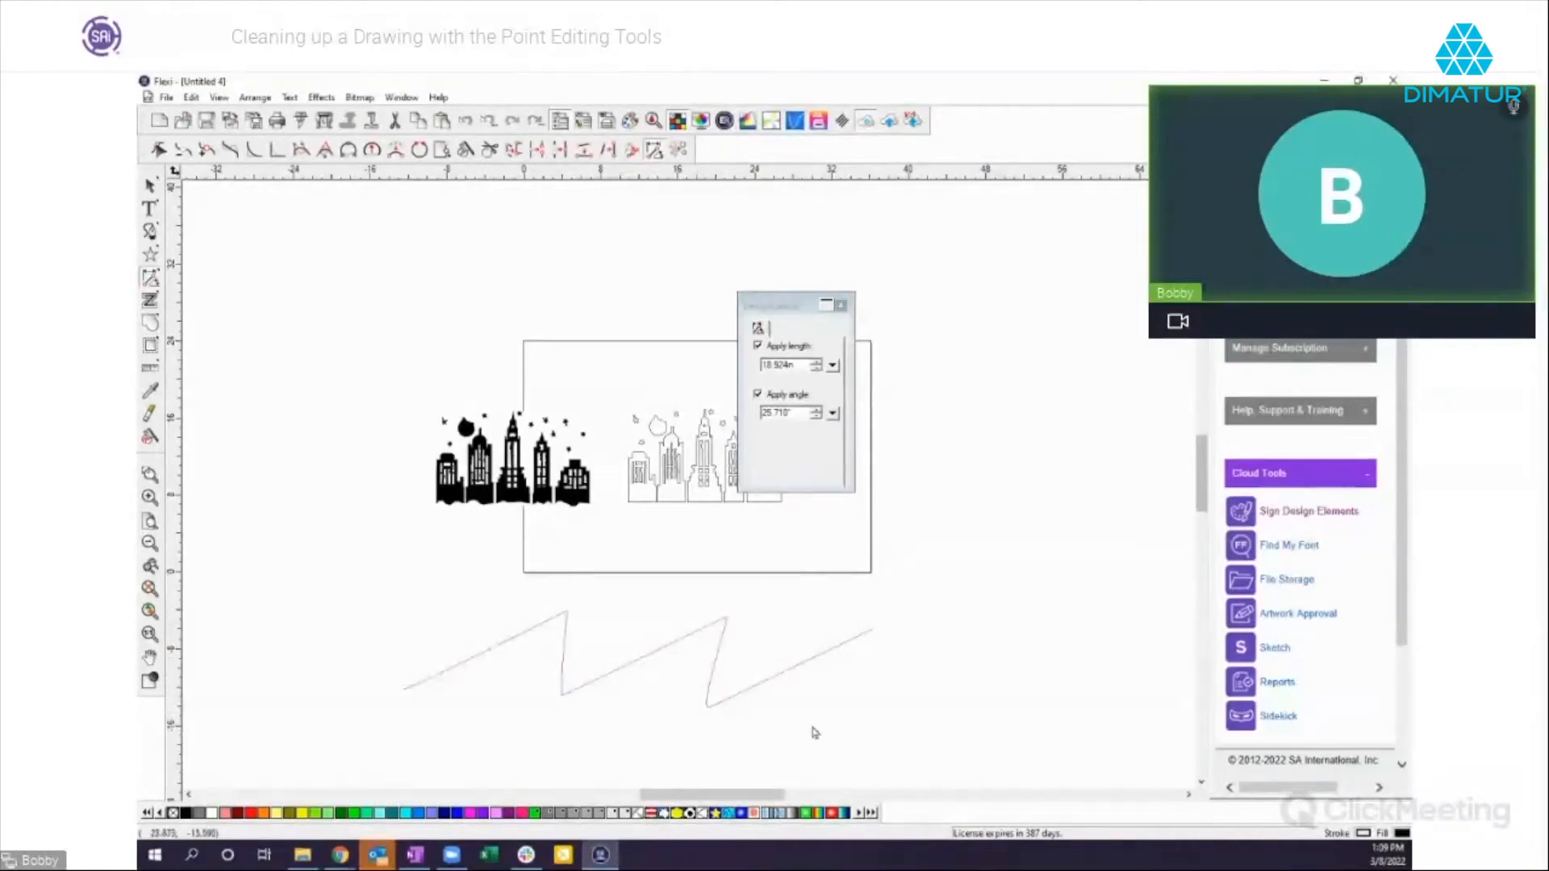
Step: Move the DesignCentral window away from the page and delete the zigzag path
left_click_drag(794, 305, 1132, 272)
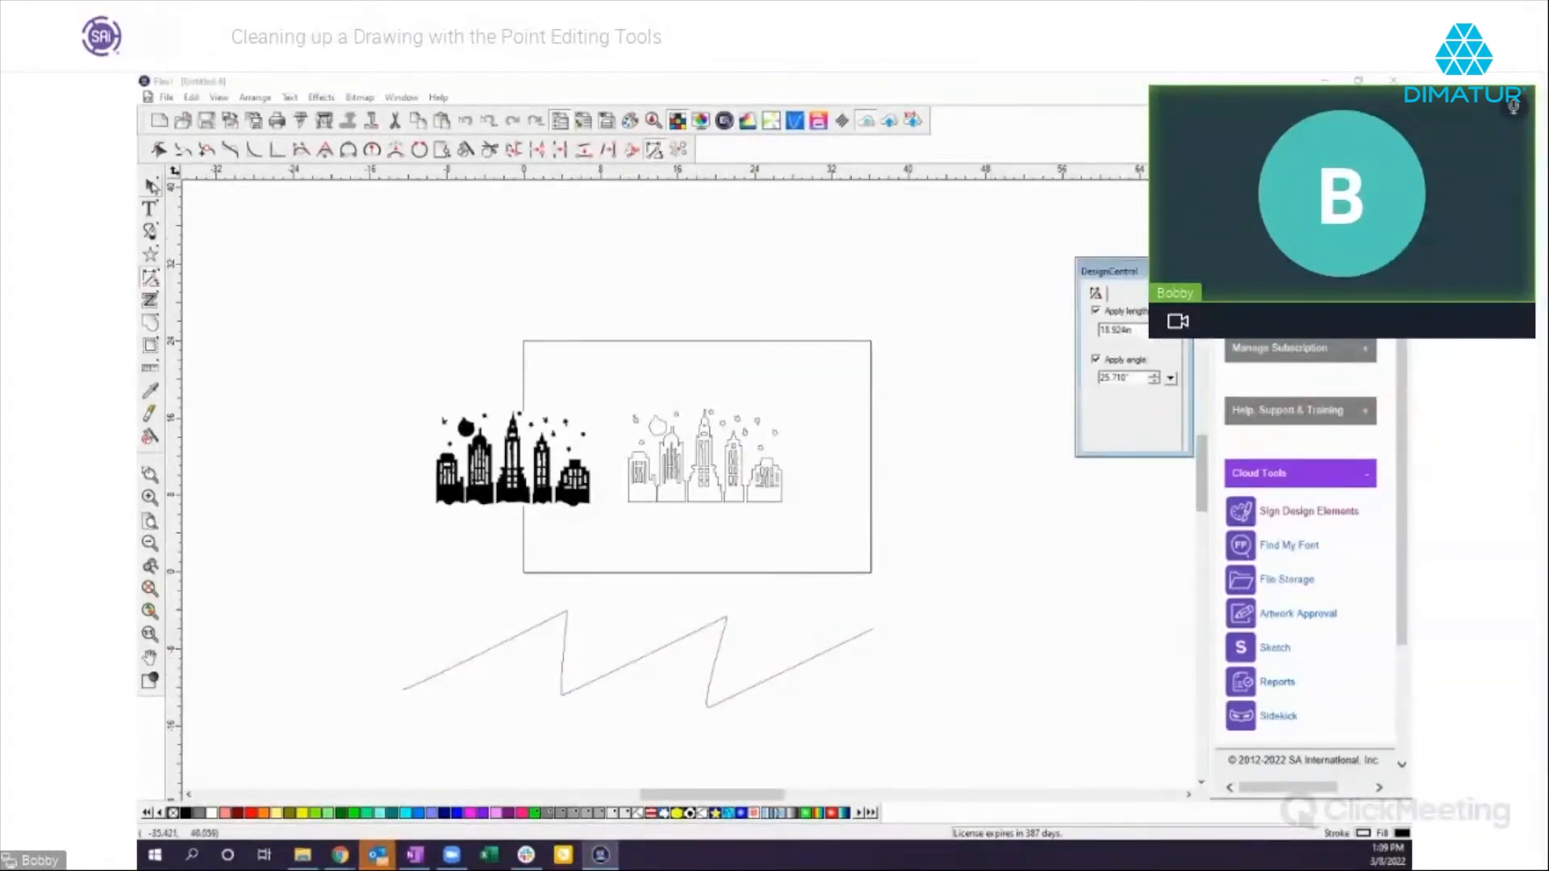
left_click(151, 186)
left_click_drag(329, 610, 805, 716)
key("Delete")
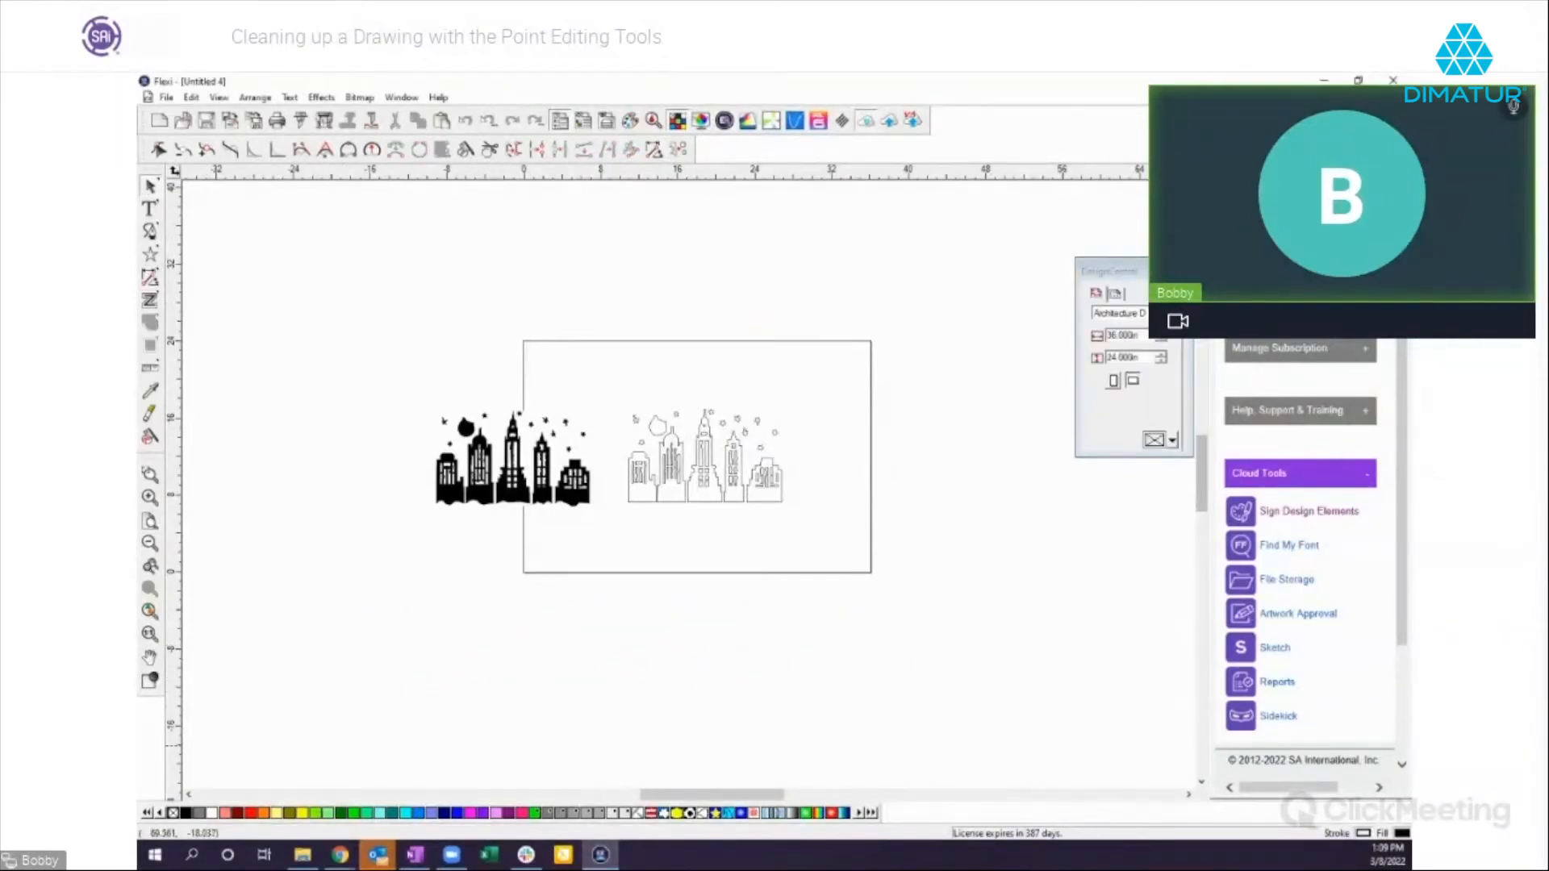
Step: Cut the lowest three rows of windows in the tallest central building horizontally through their middles
left_click(149, 474)
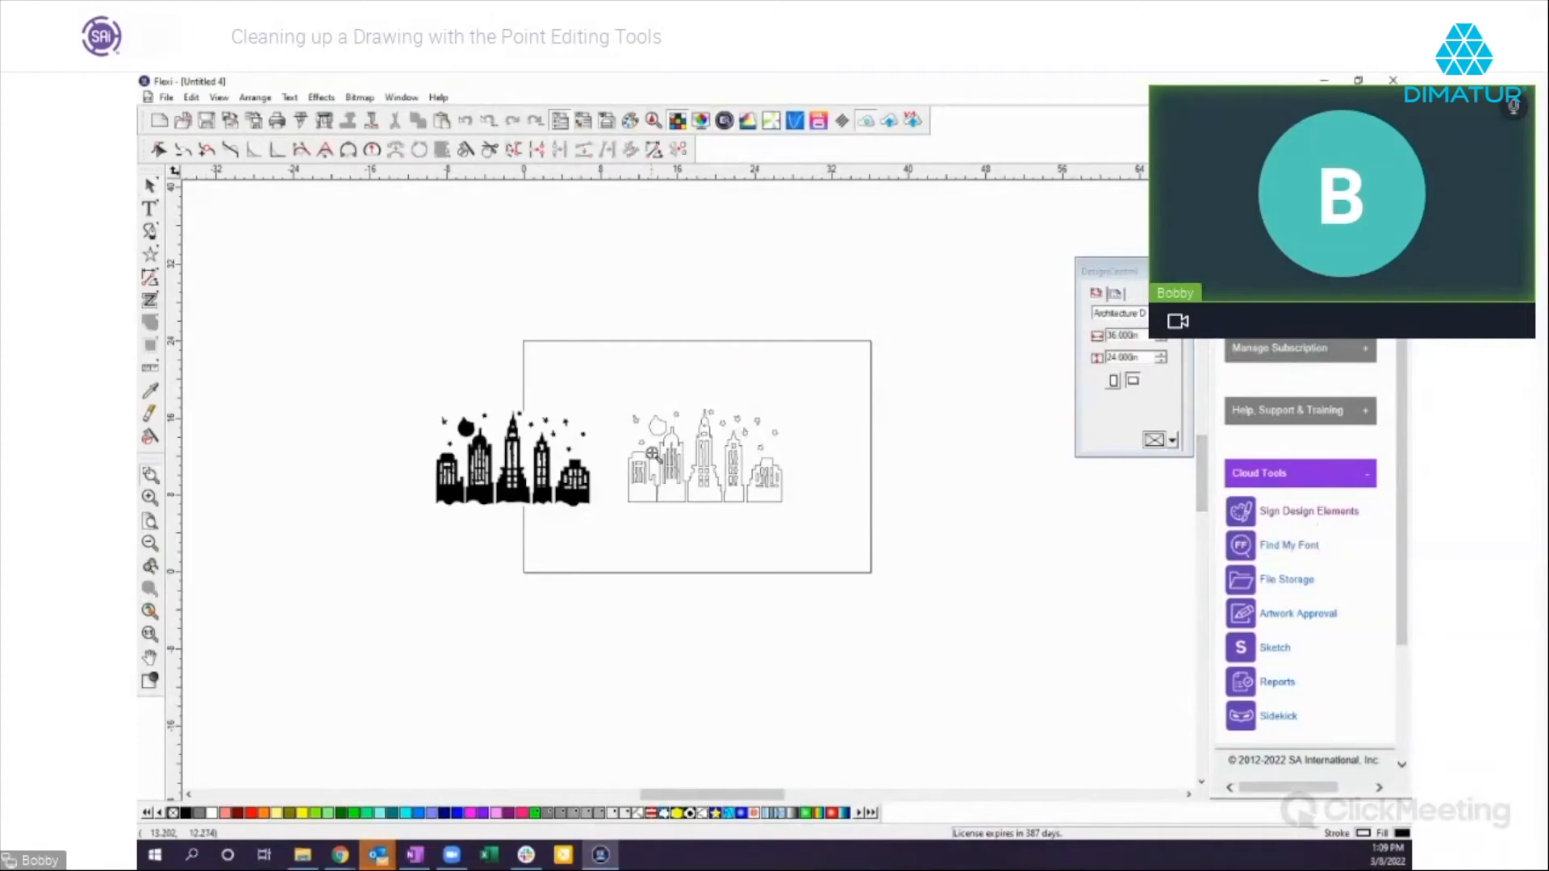
left_click_drag(686, 462, 735, 501)
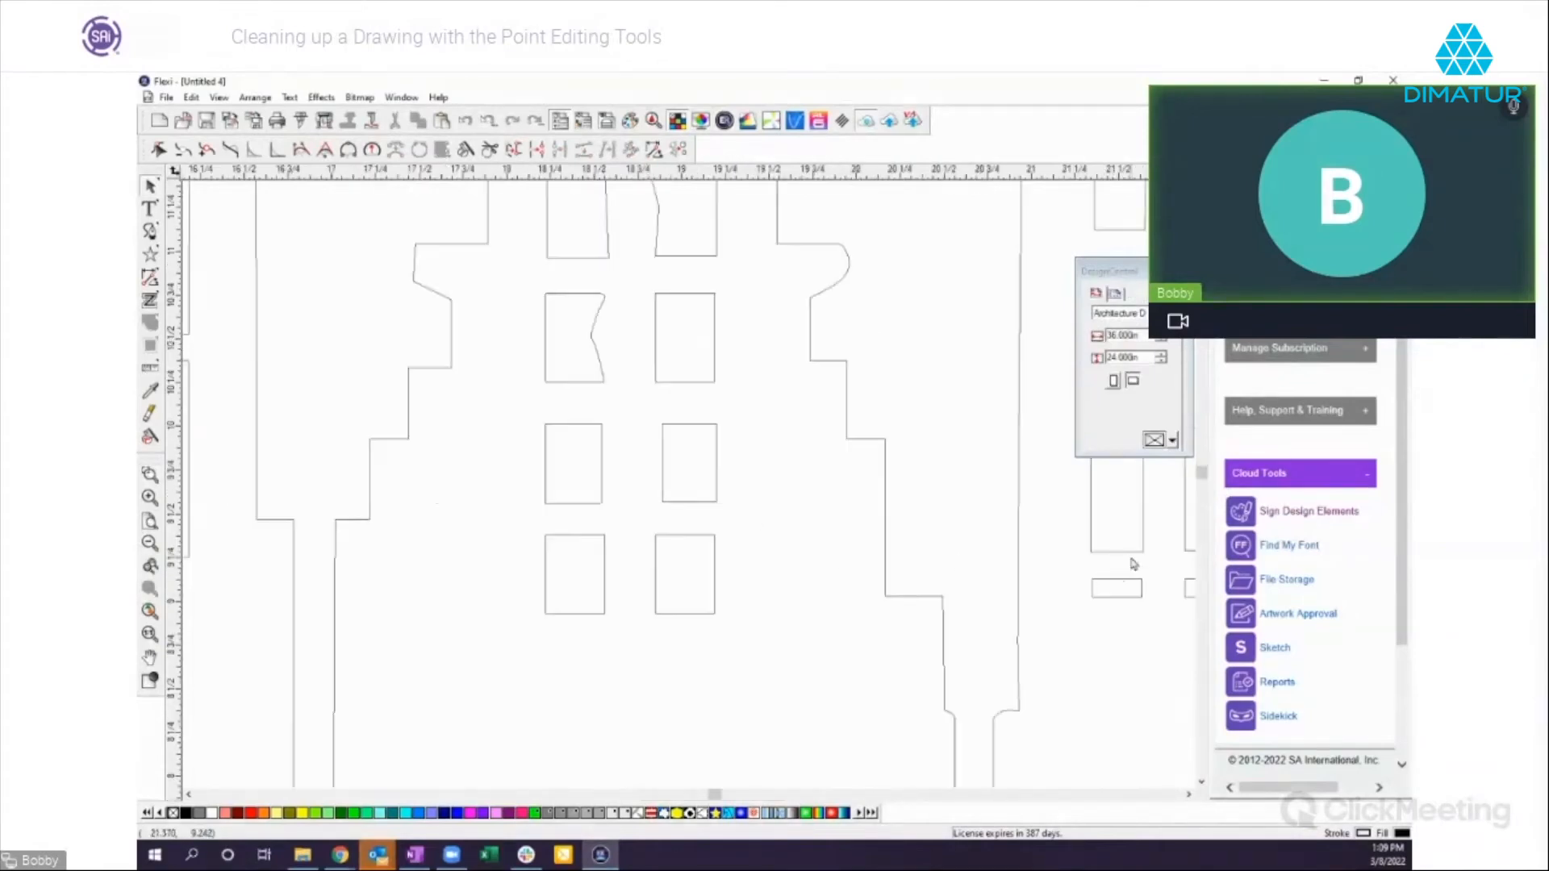
left_click(490, 149)
left_click_drag(530, 335, 747, 335)
left_click_drag(514, 467, 765, 463)
left_click_drag(529, 571, 762, 569)
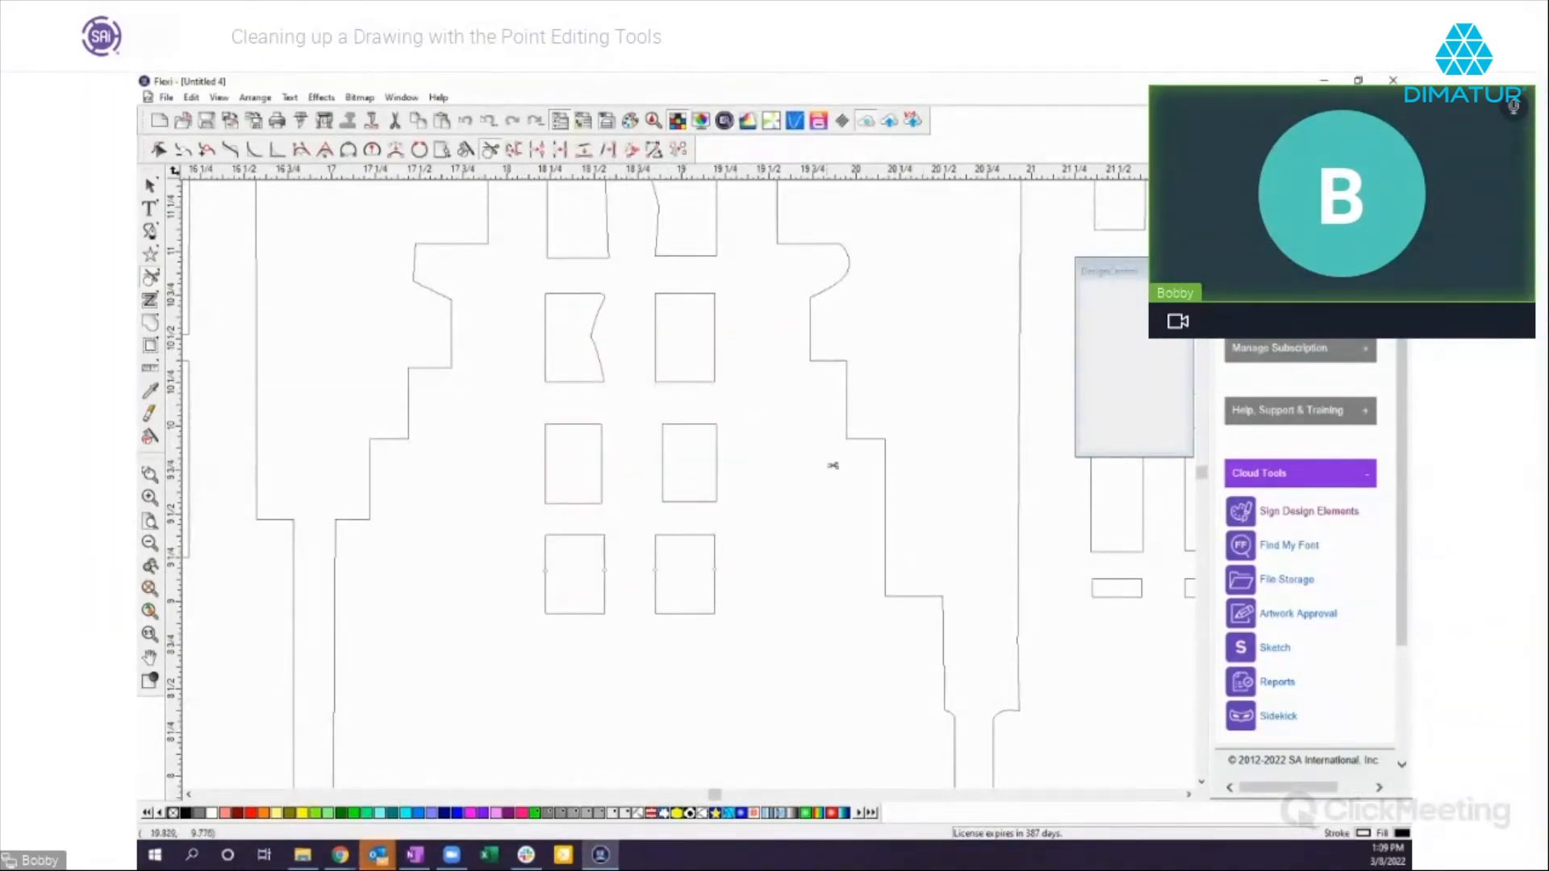
Step: Nudge the upper halves of the two windows in the top cut row upward to open a gap
left_click(149, 186)
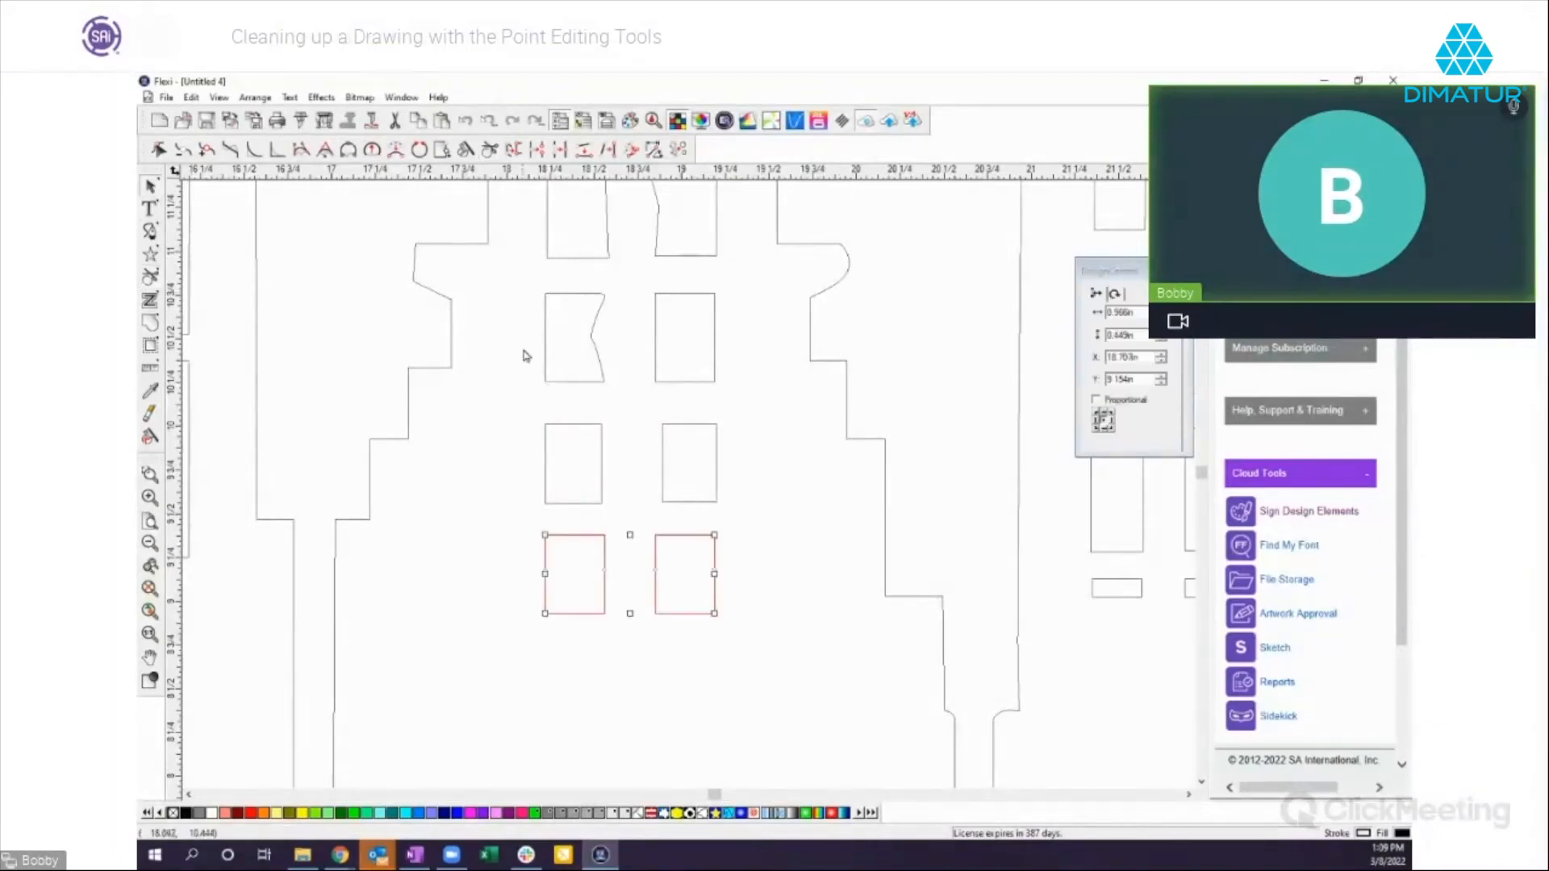
left_click_drag(508, 278, 737, 340)
key("Up")
key("Up")
key("Up")
key("Up")
key("Up")
key("Up")
key("Up")
key("Up")
key("Up")
key("Up")
key("Up")
key("Up")
key("Up")
key("Up")
key("Up")
key("Up")
key("Up")
key("Up")
key("Up")
Step: Nudge the lower halves of the two windows in the middle cut row downward
left_click_drag(539, 484, 744, 516)
key("Down")
key("Down")
key("Down")
key("Down")
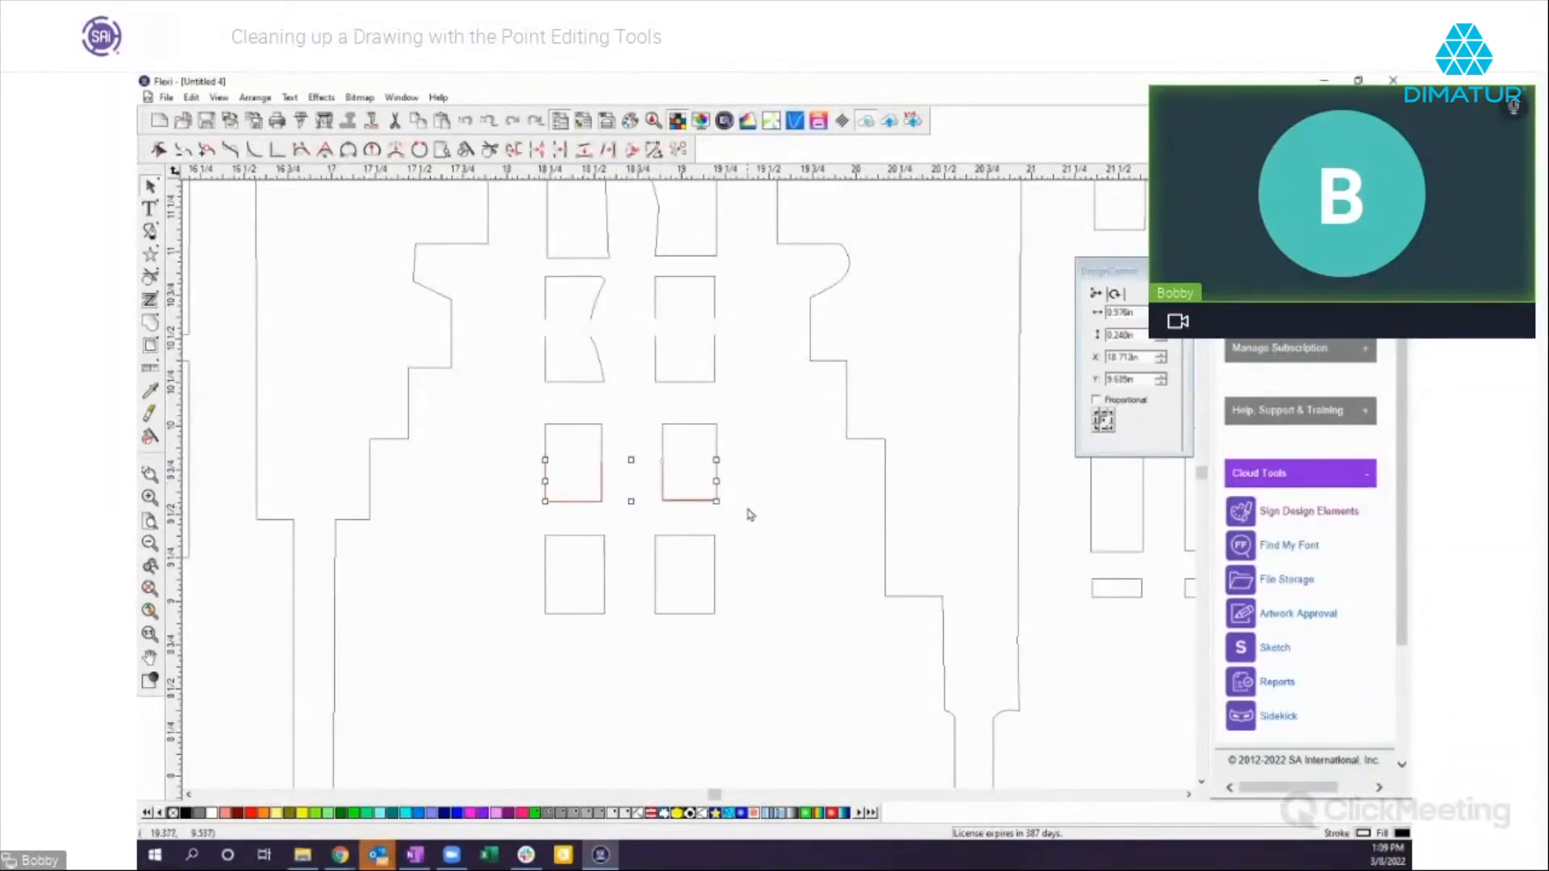
key("Down")
key("Down")
key("Down")
key("Down")
key("Down")
key("Down")
key("Down")
key("Down")
key("Down")
Step: Nudge the lower halves of the two windows in the bottom cut row downward and deselect them
left_click_drag(527, 598, 709, 623)
key("Down")
key("Down")
key("Down")
key("Down")
key("Down")
key("Down")
key("Down")
key("Down")
key("Down")
key("Down")
key("Down")
key("Down")
key("Down")
key("Down")
key("Down")
key("Down")
key("Down")
key("Down")
key("Down")
key("Down")
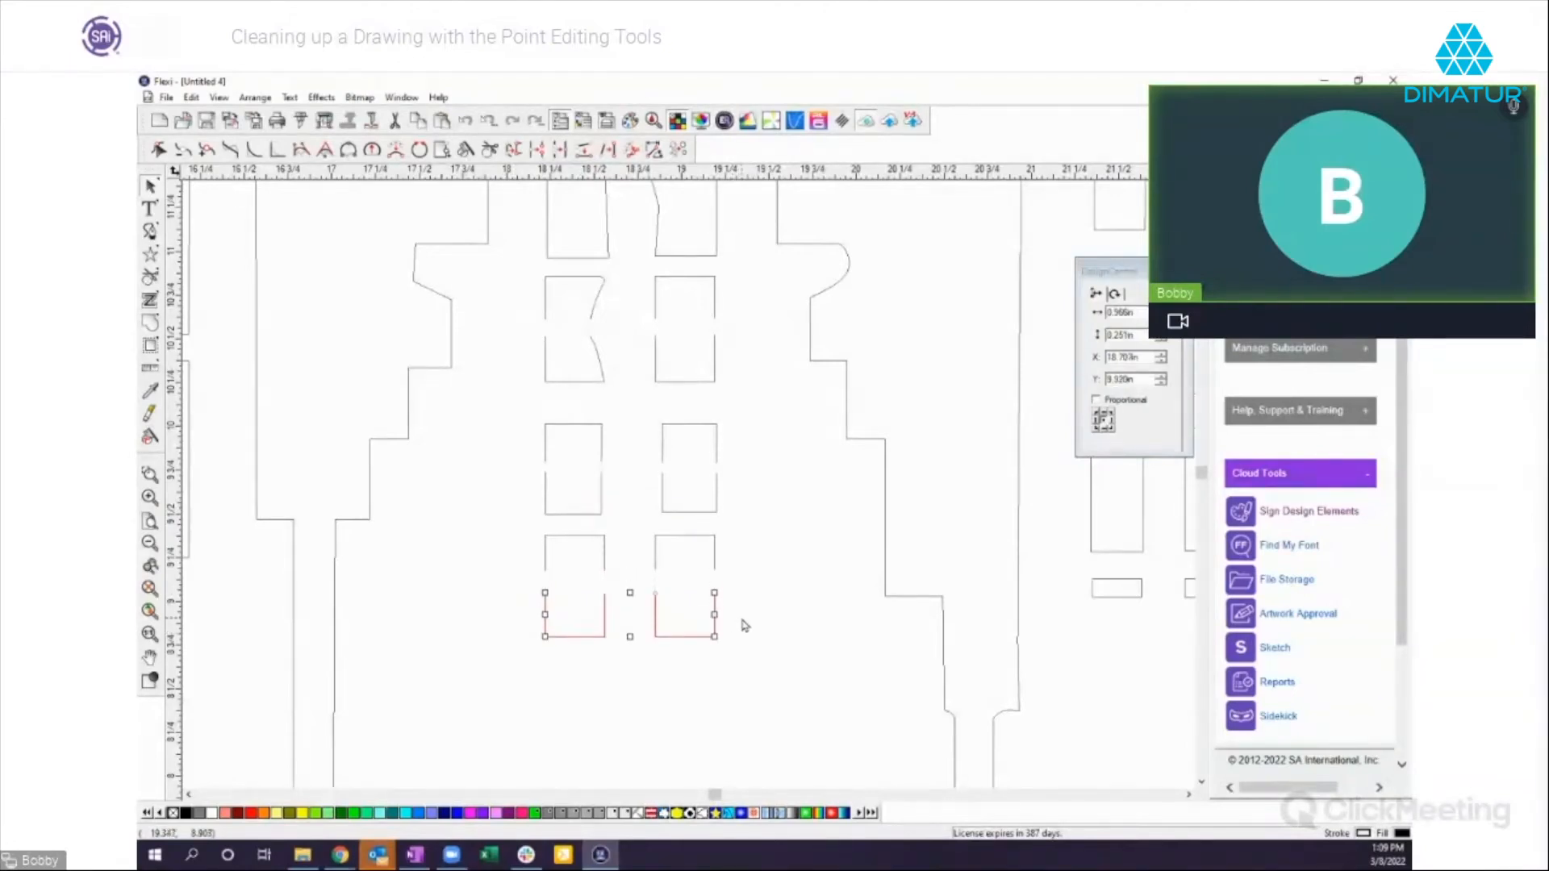
left_click(790, 609)
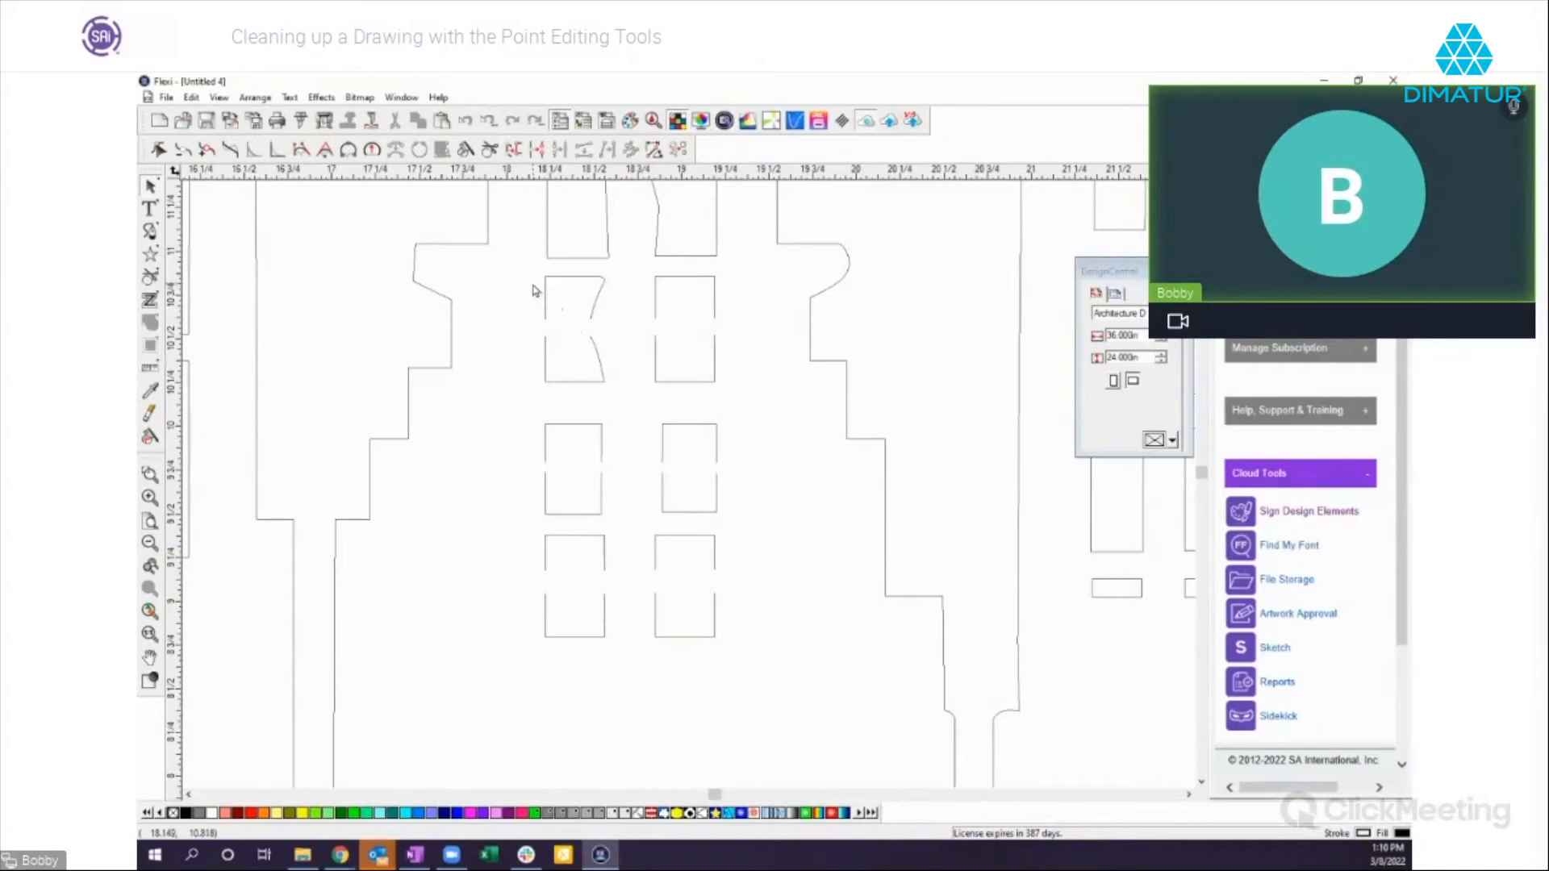
Step: Join the open halves of all six cut windows into closed paths, replacing the default joining tolerance
left_click_drag(523, 272, 767, 661)
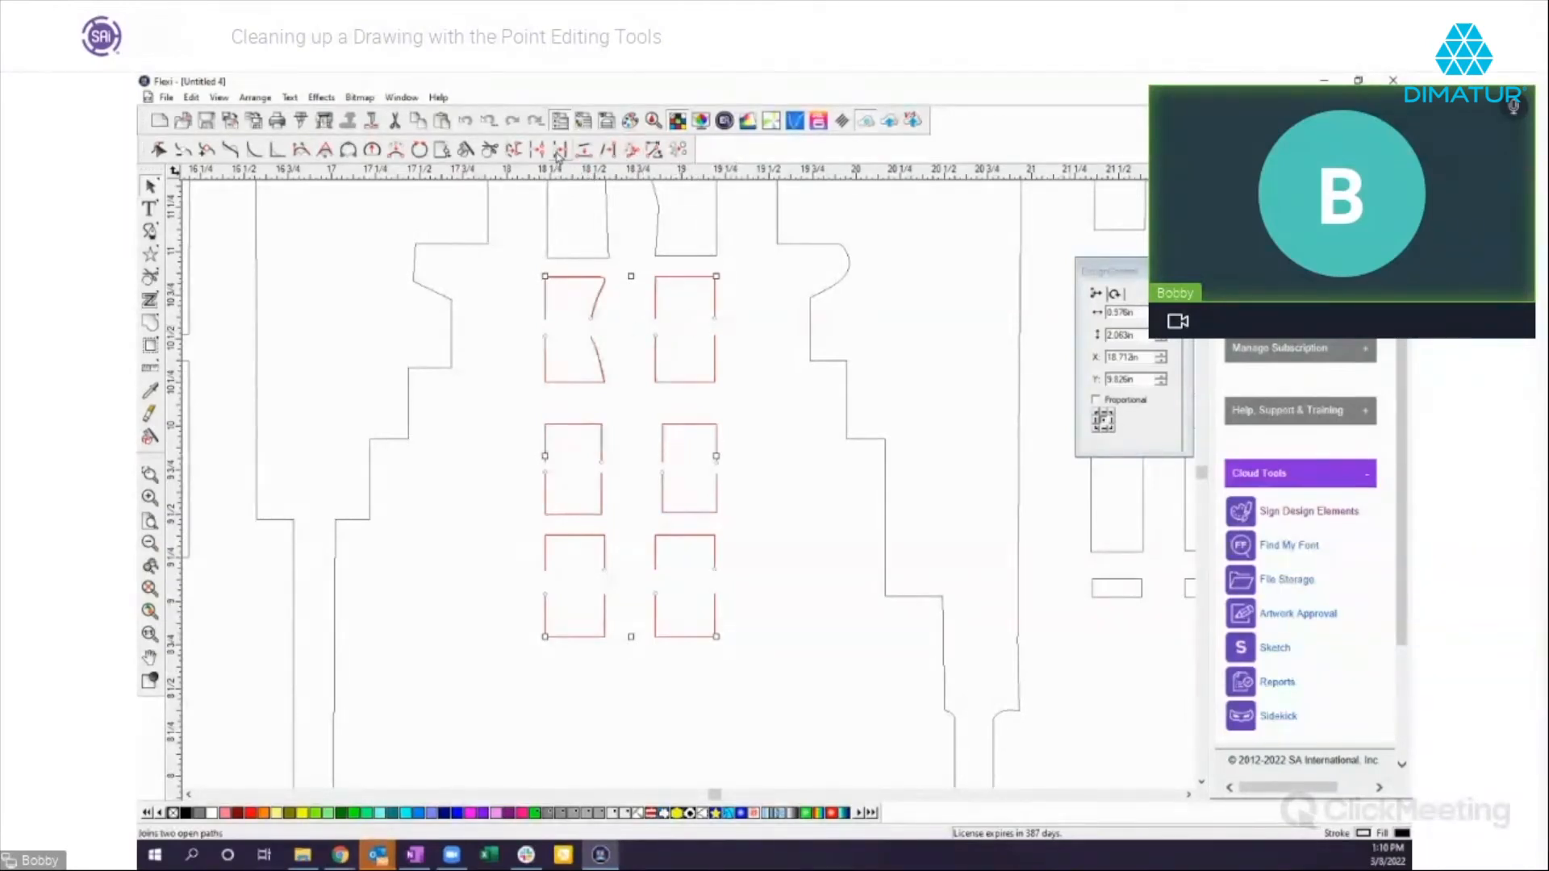
left_click(559, 152)
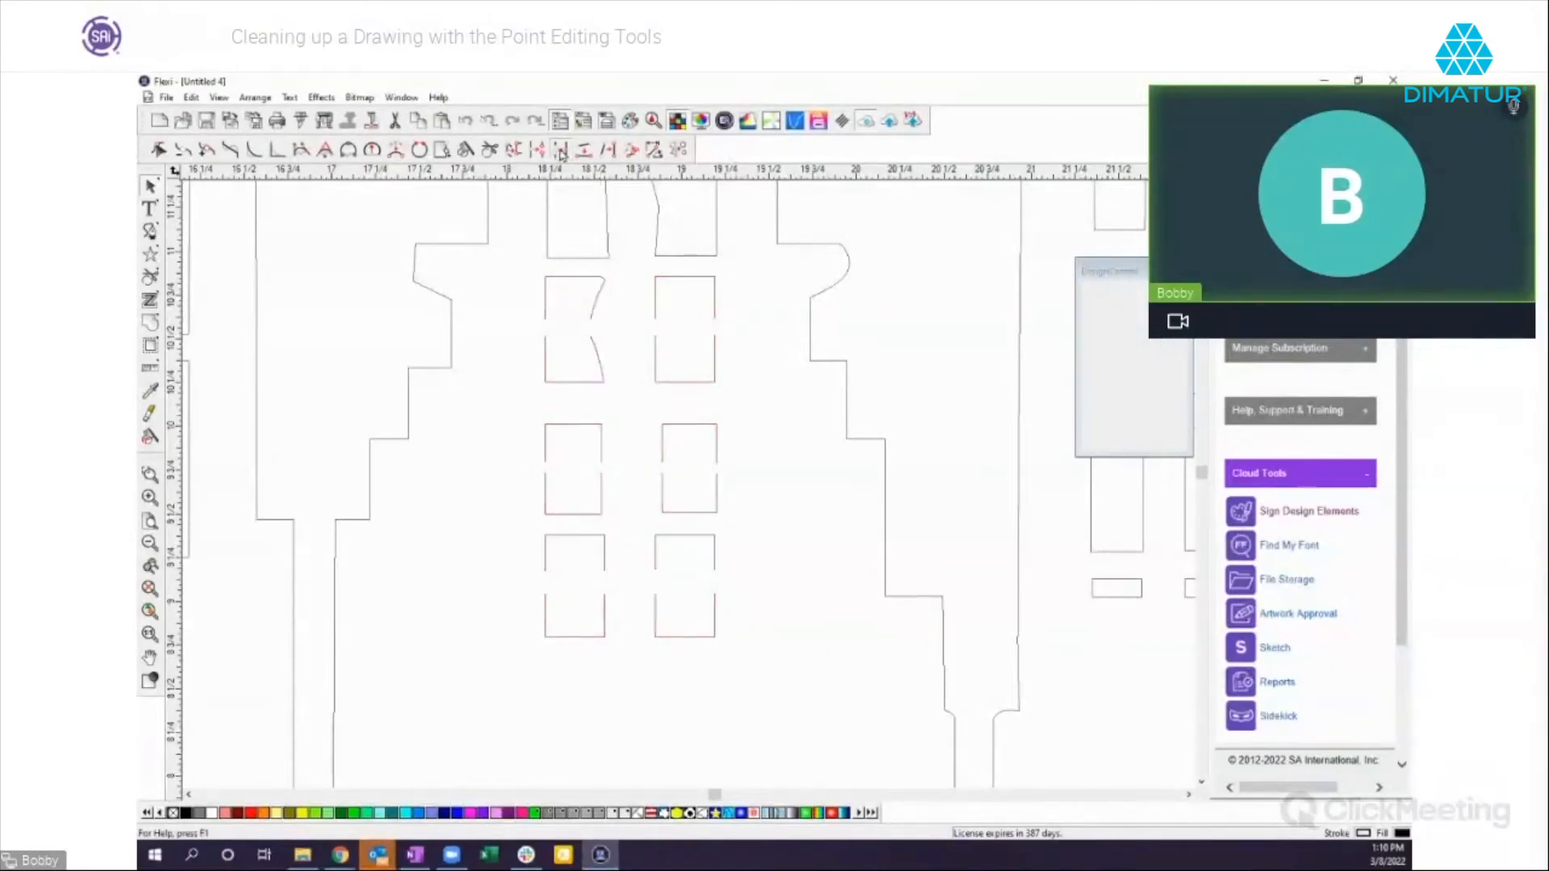
left_click_drag(1100, 268, 915, 262)
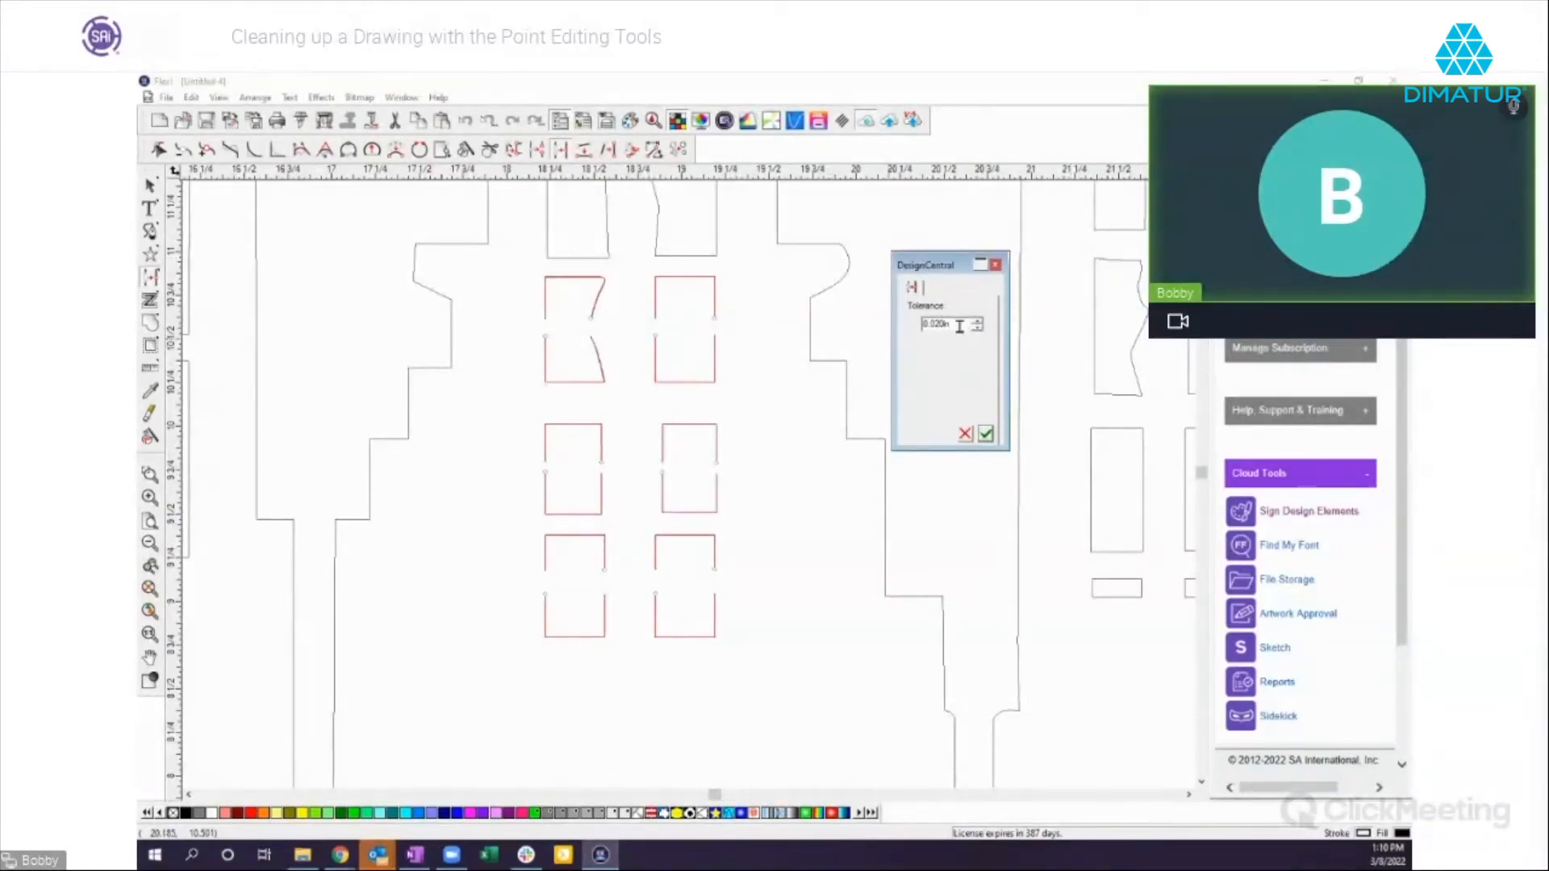
left_click_drag(958, 325, 916, 323)
key("BackSpace")
key("Return")
left_click(987, 435)
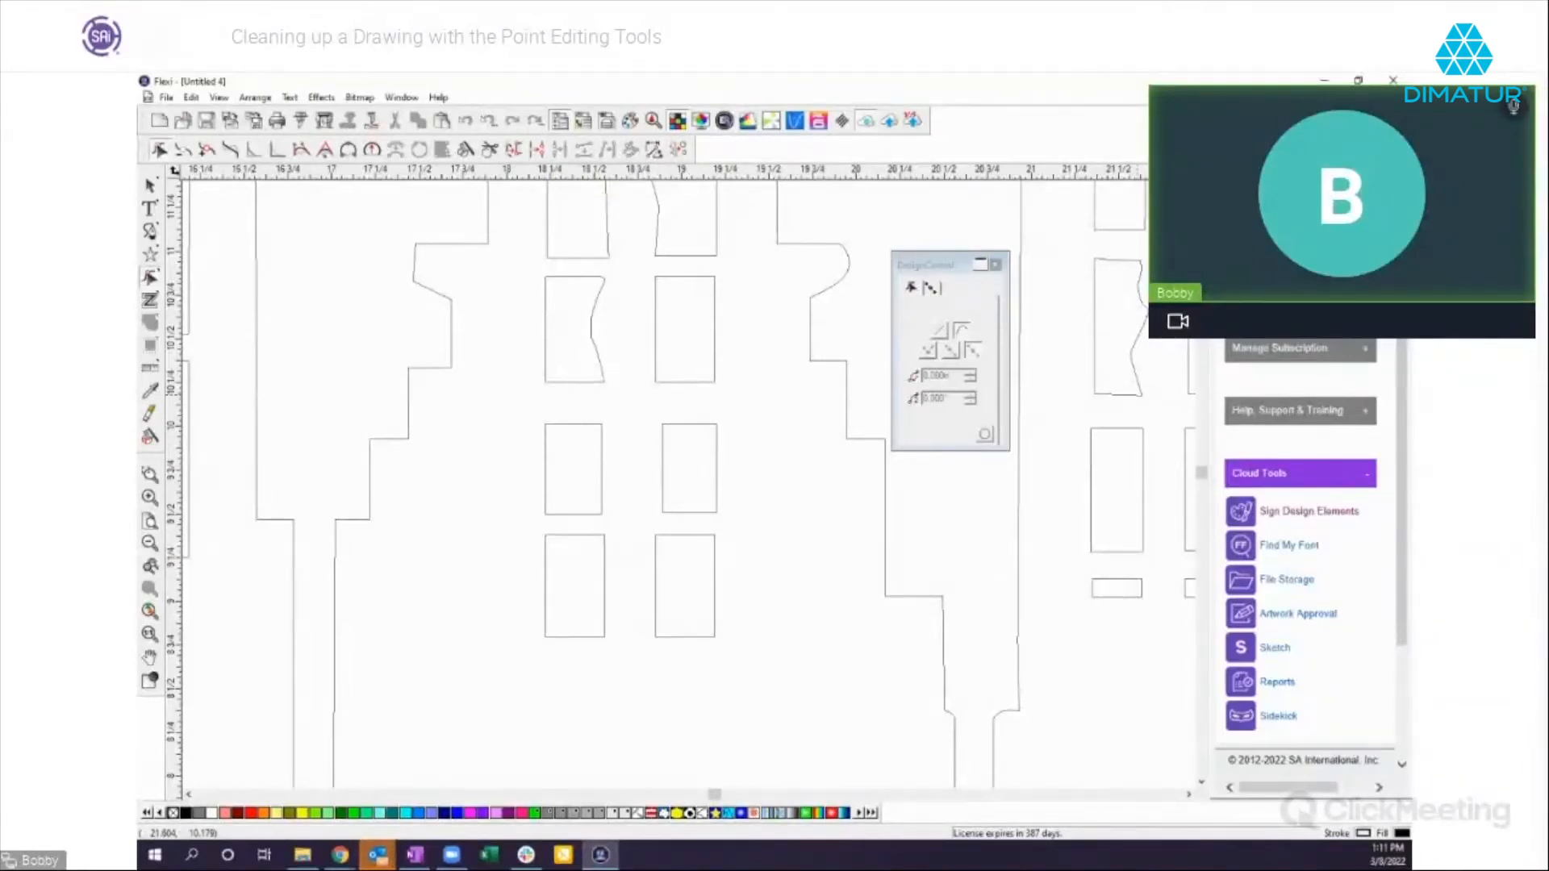
Step: Move the DesignCentral window clear of the skyline and convert the leftmost building's windows to rectangles
left_click(149, 542)
left_click(149, 542)
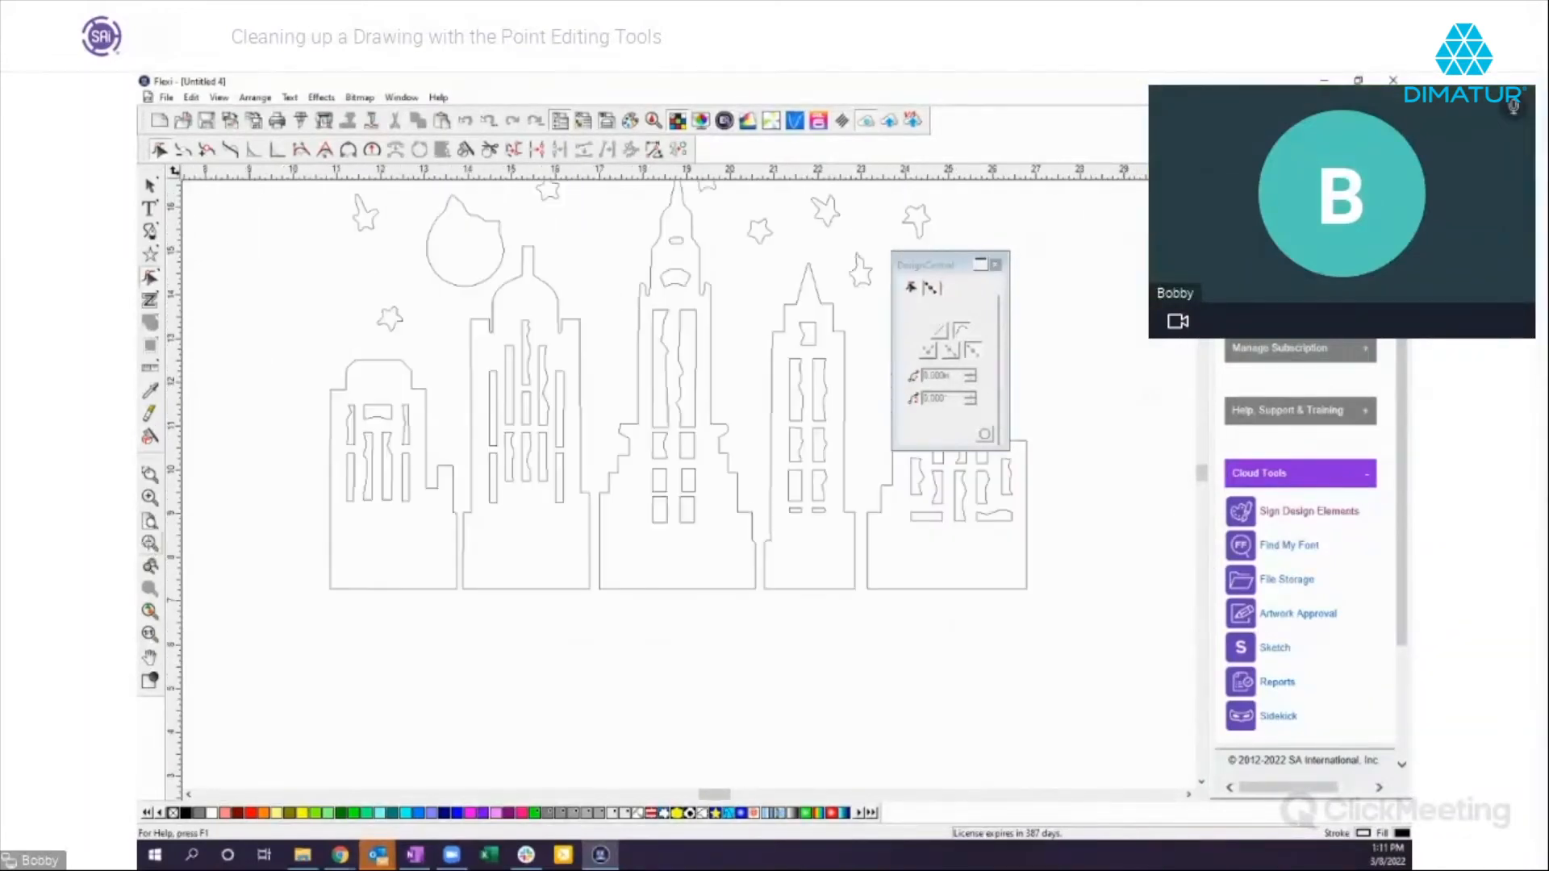
left_click_drag(937, 271, 1102, 496)
scroll(1108, 384, "up", 3)
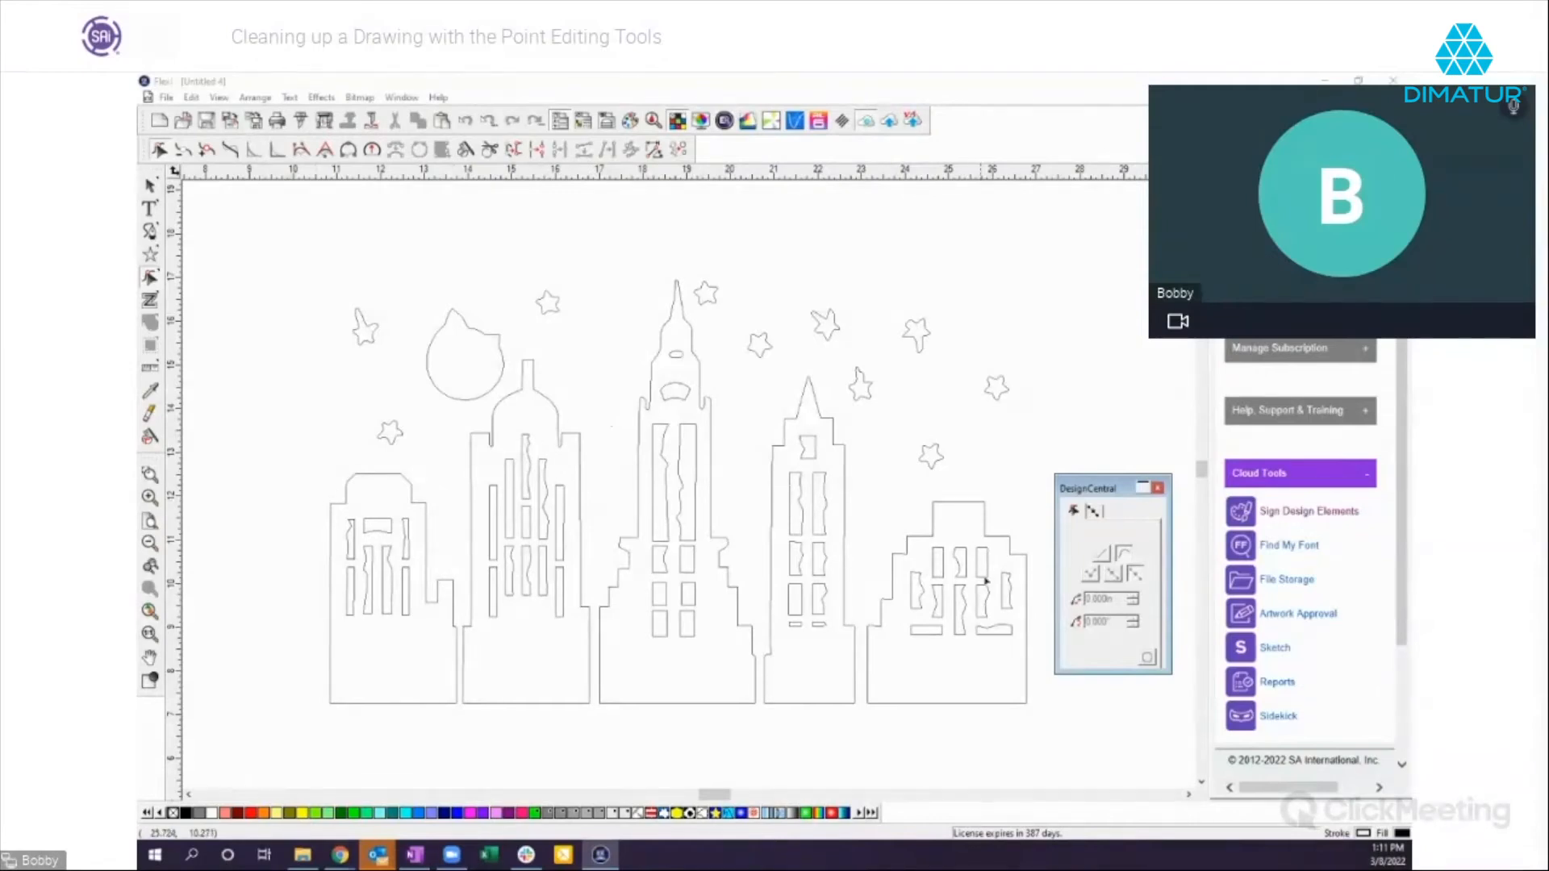
left_click(150, 185)
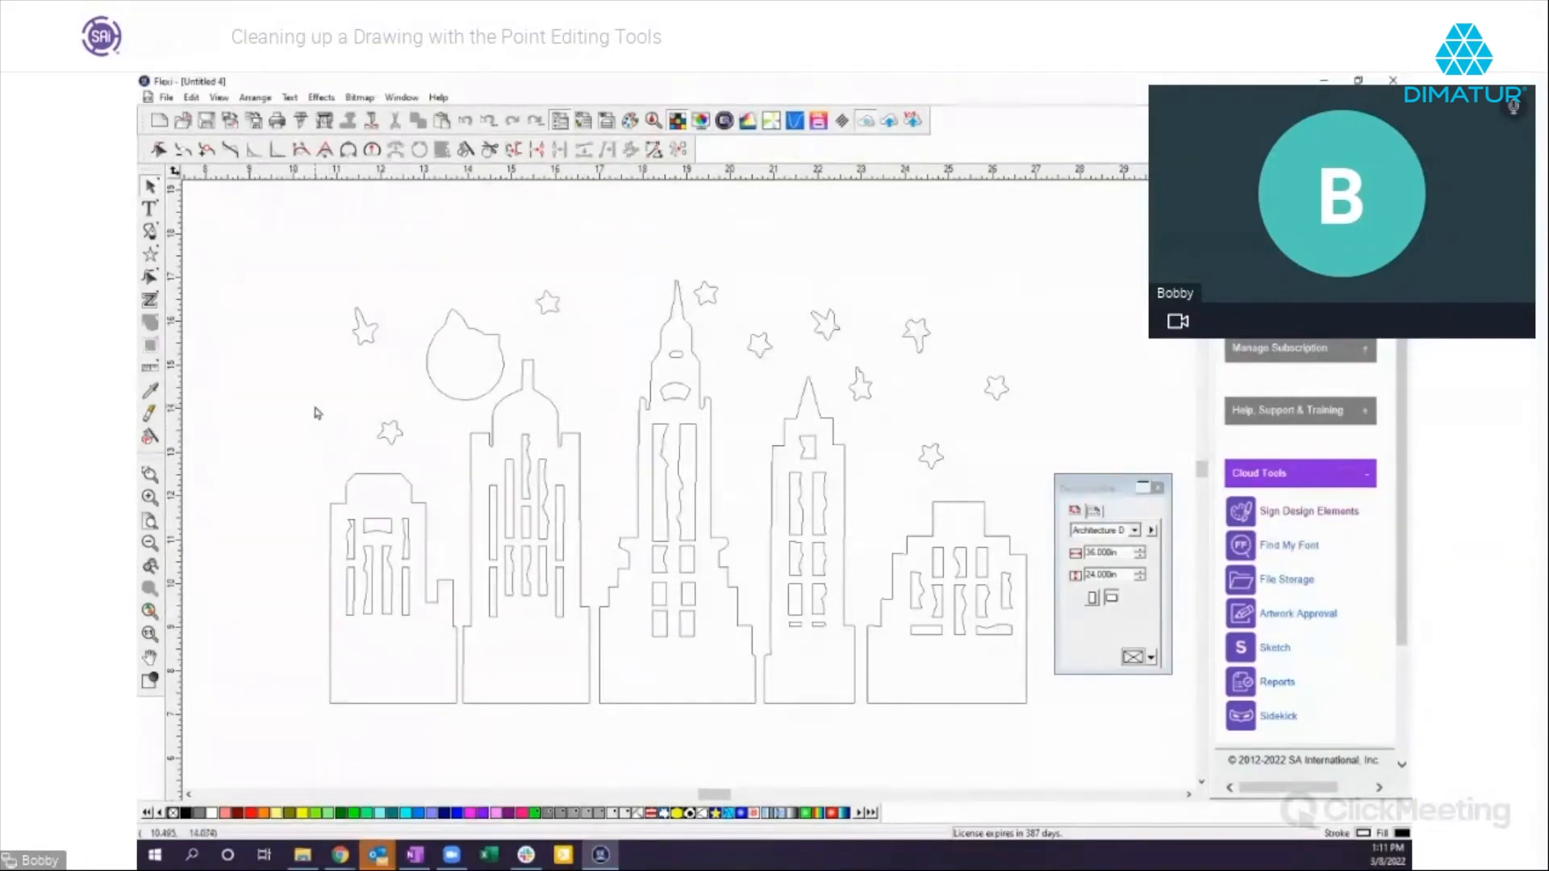
left_click_drag(292, 488, 438, 654)
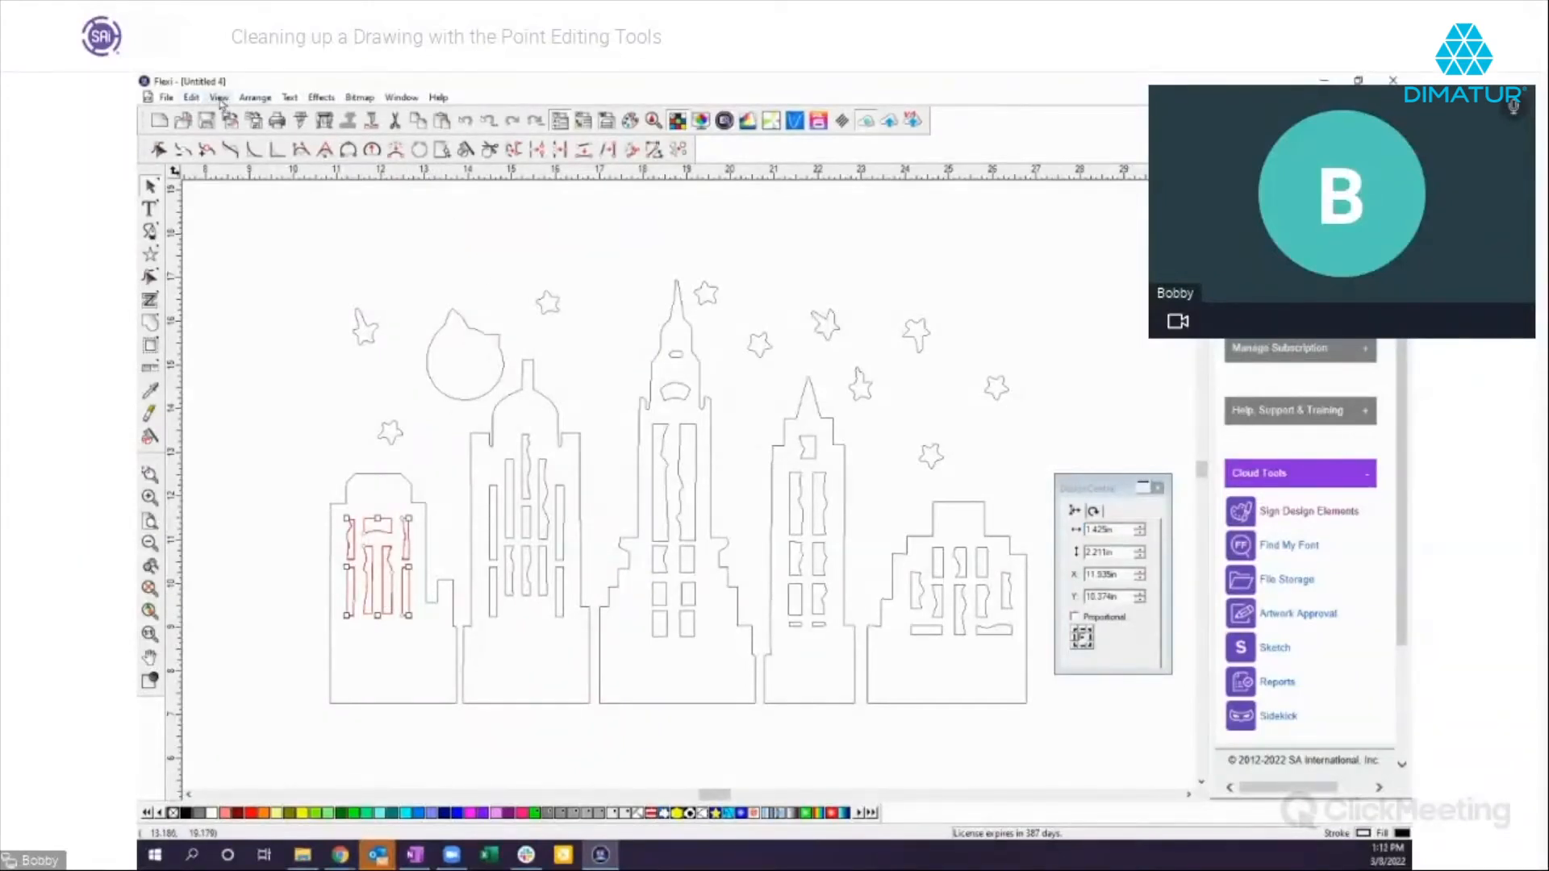
left_click(257, 98)
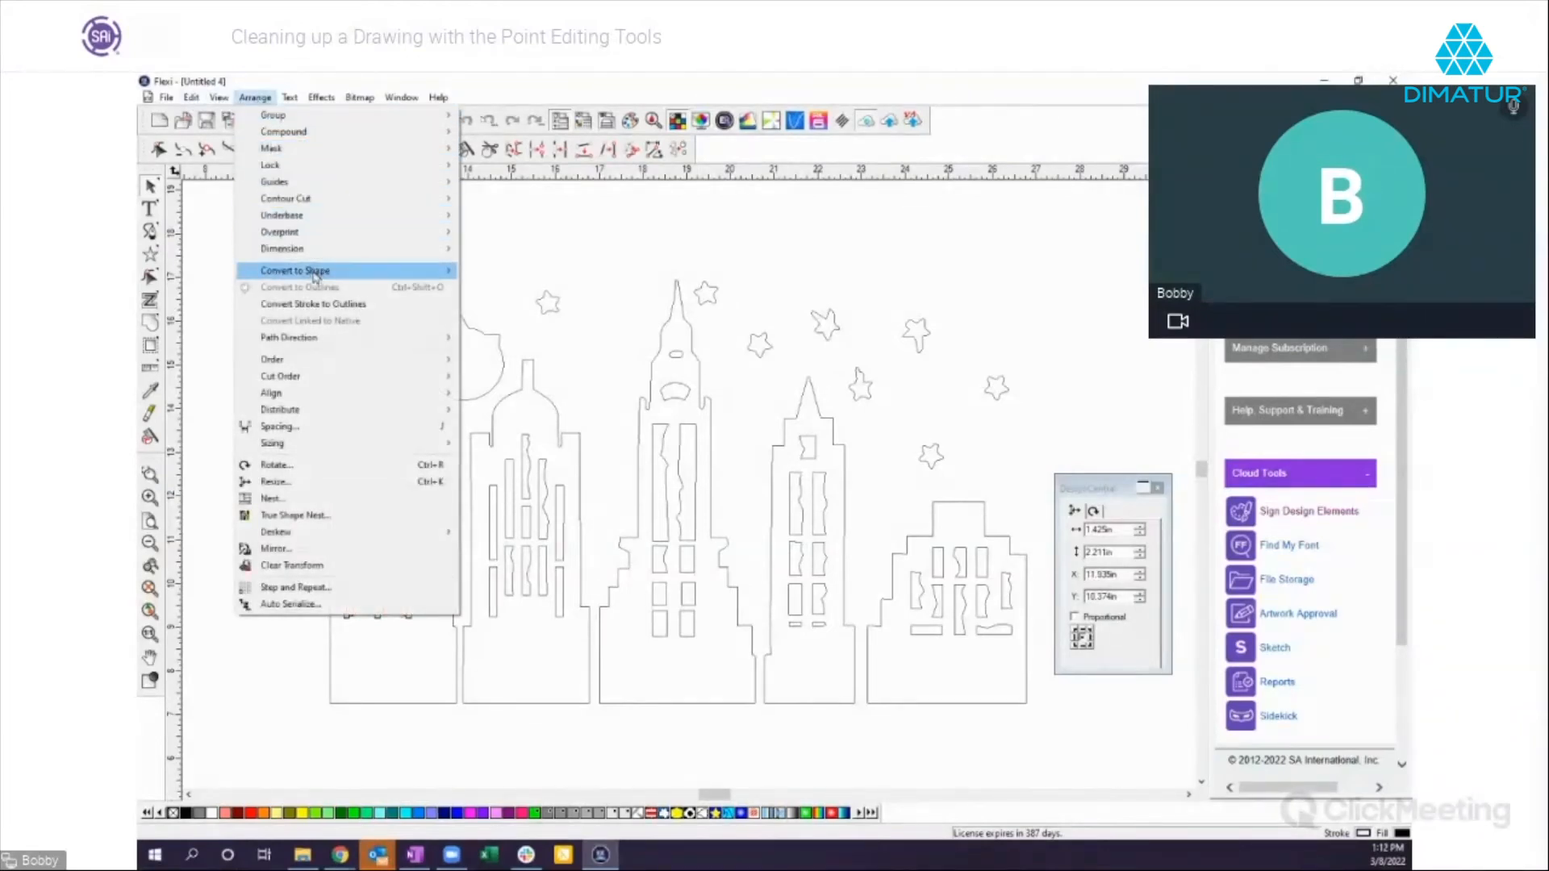
mouse_move(345, 279)
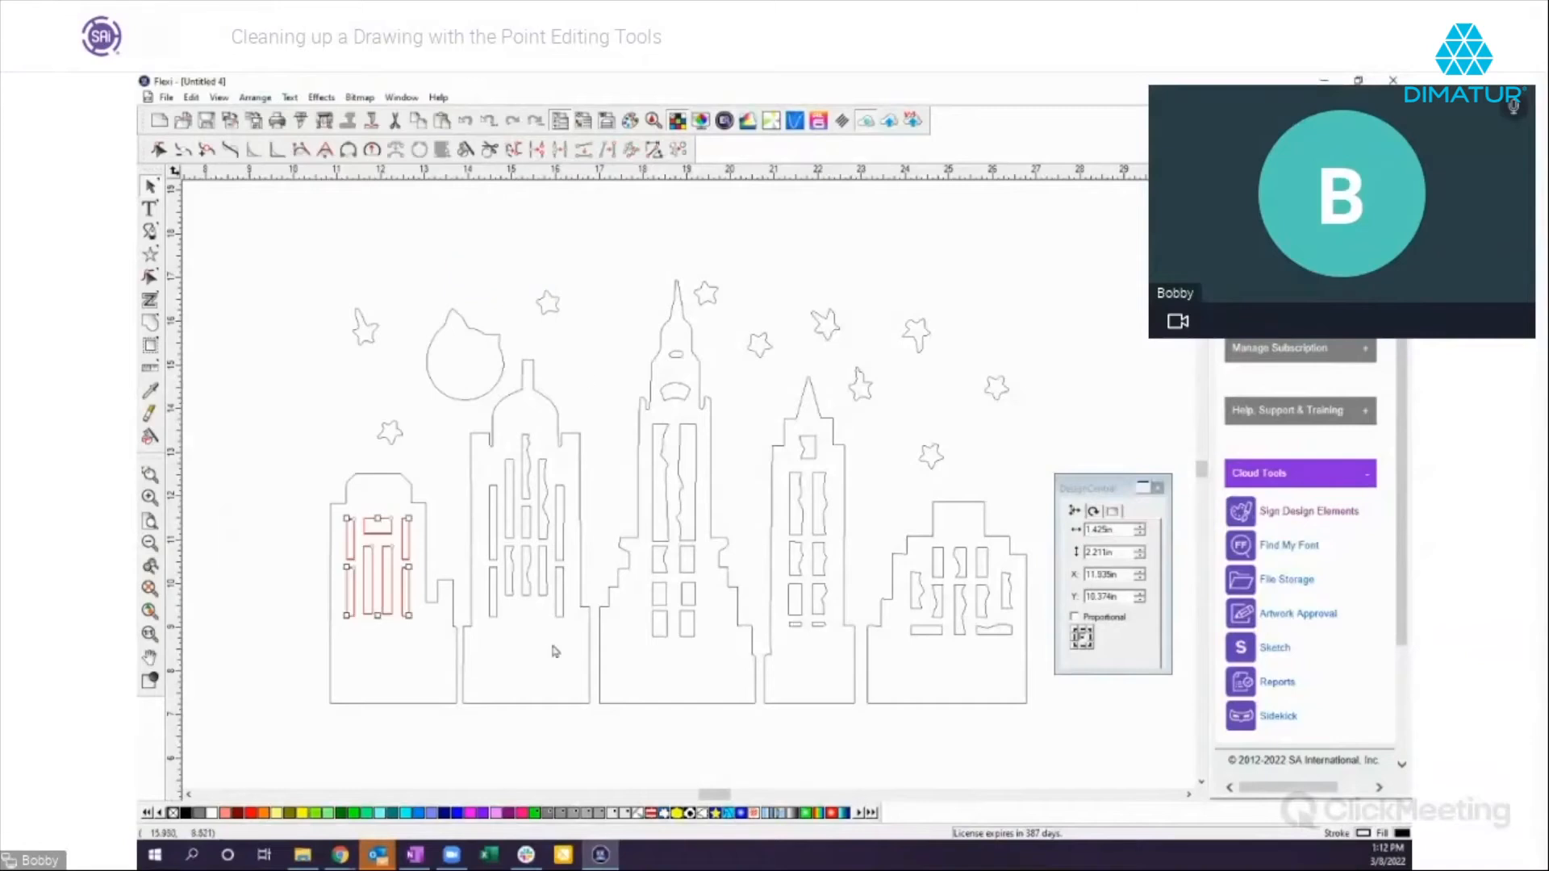
left_click(478, 736)
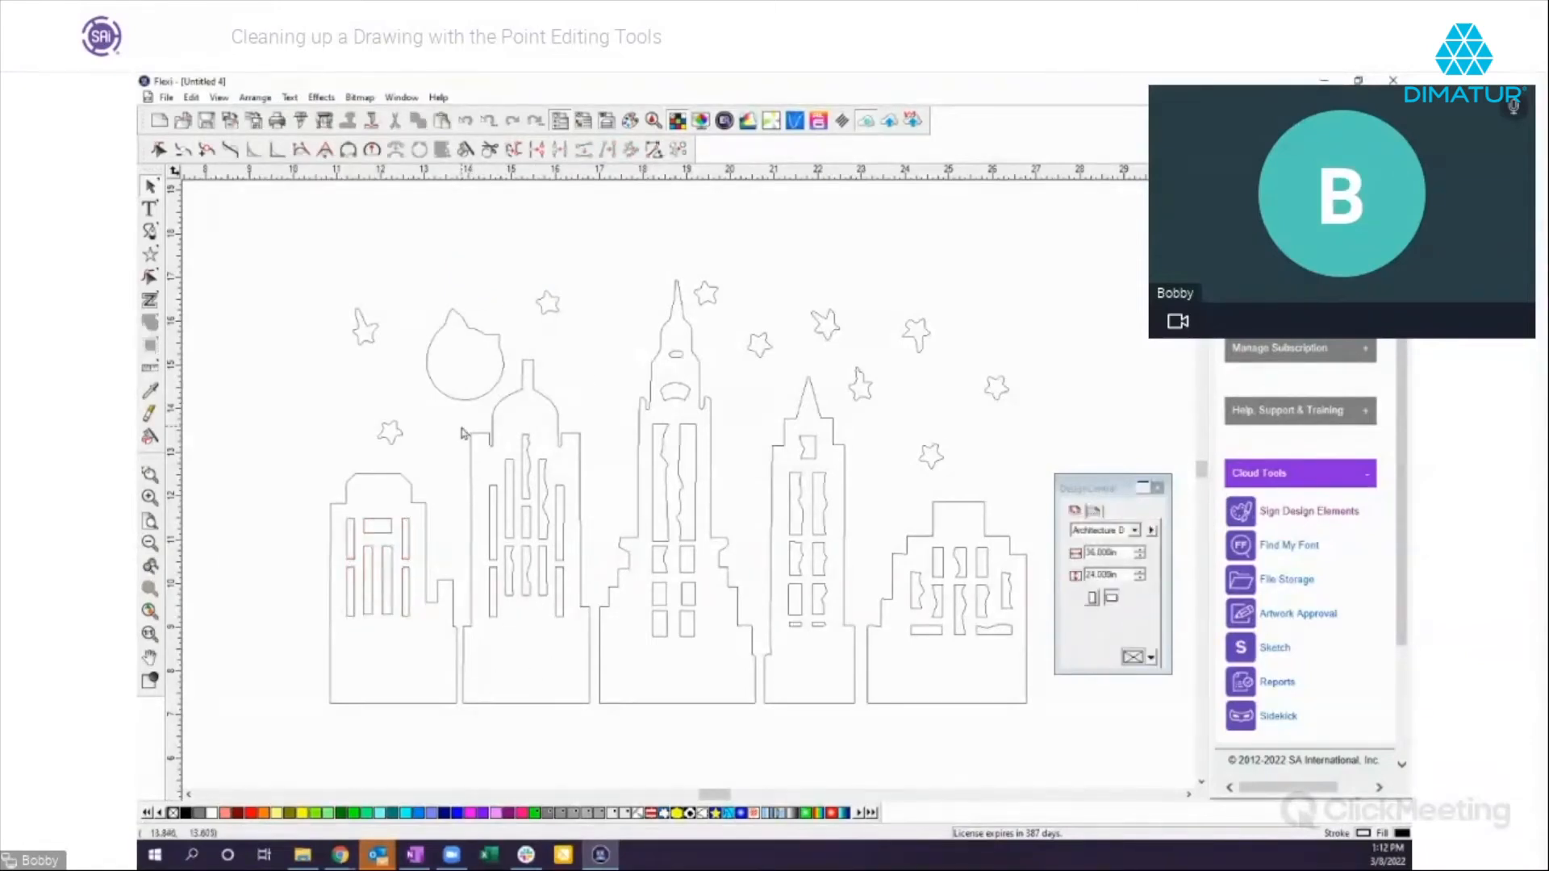
left_click_drag(460, 434, 593, 631)
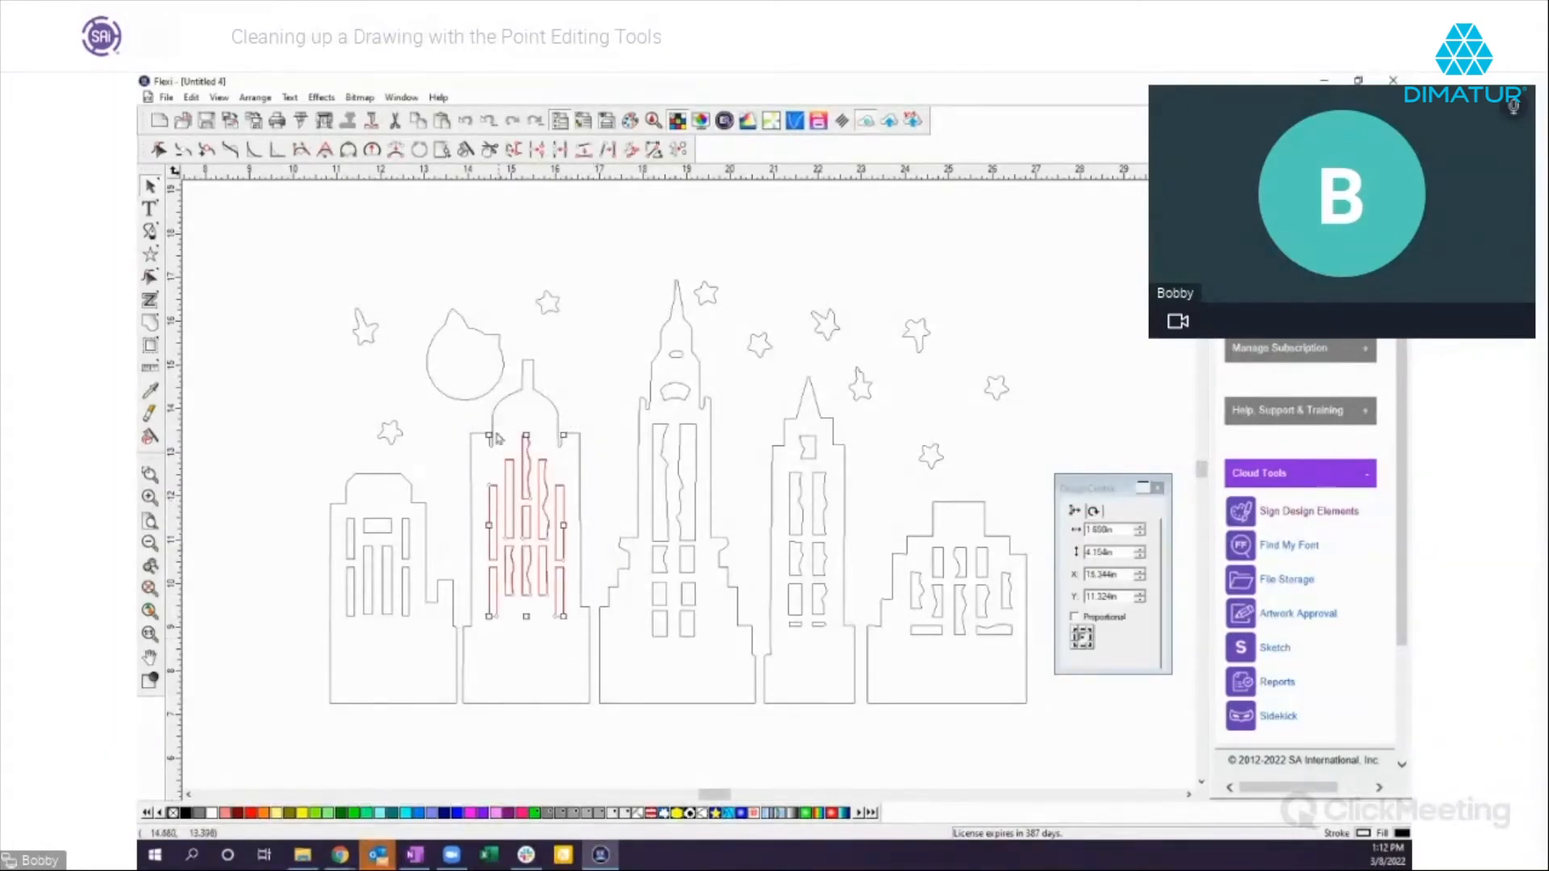
left_click(450, 446)
left_click_drag(455, 426, 616, 629)
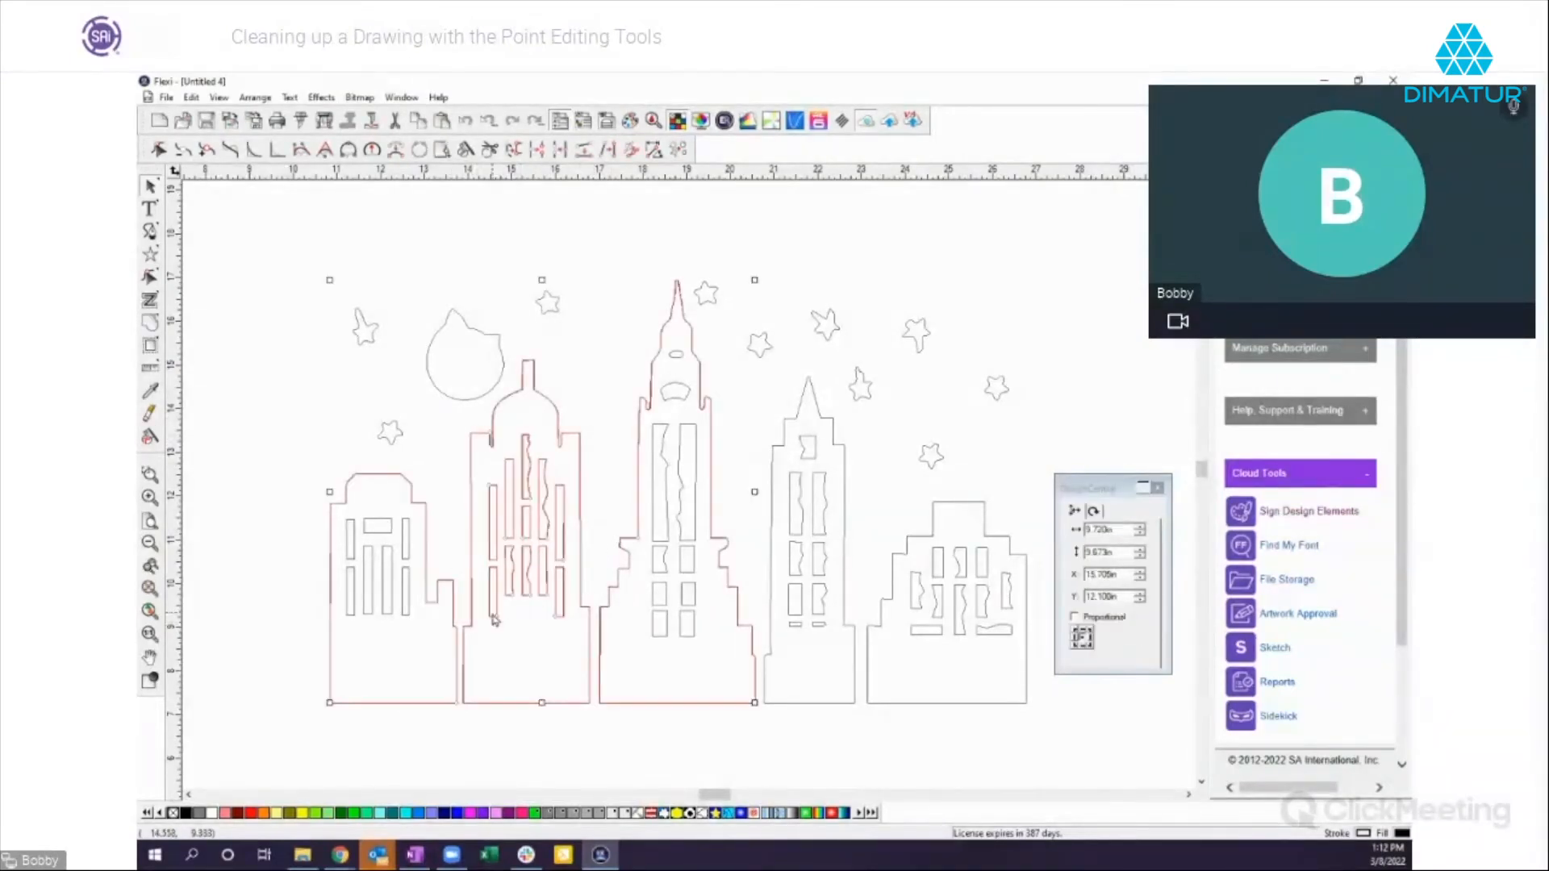
left_click(441, 451)
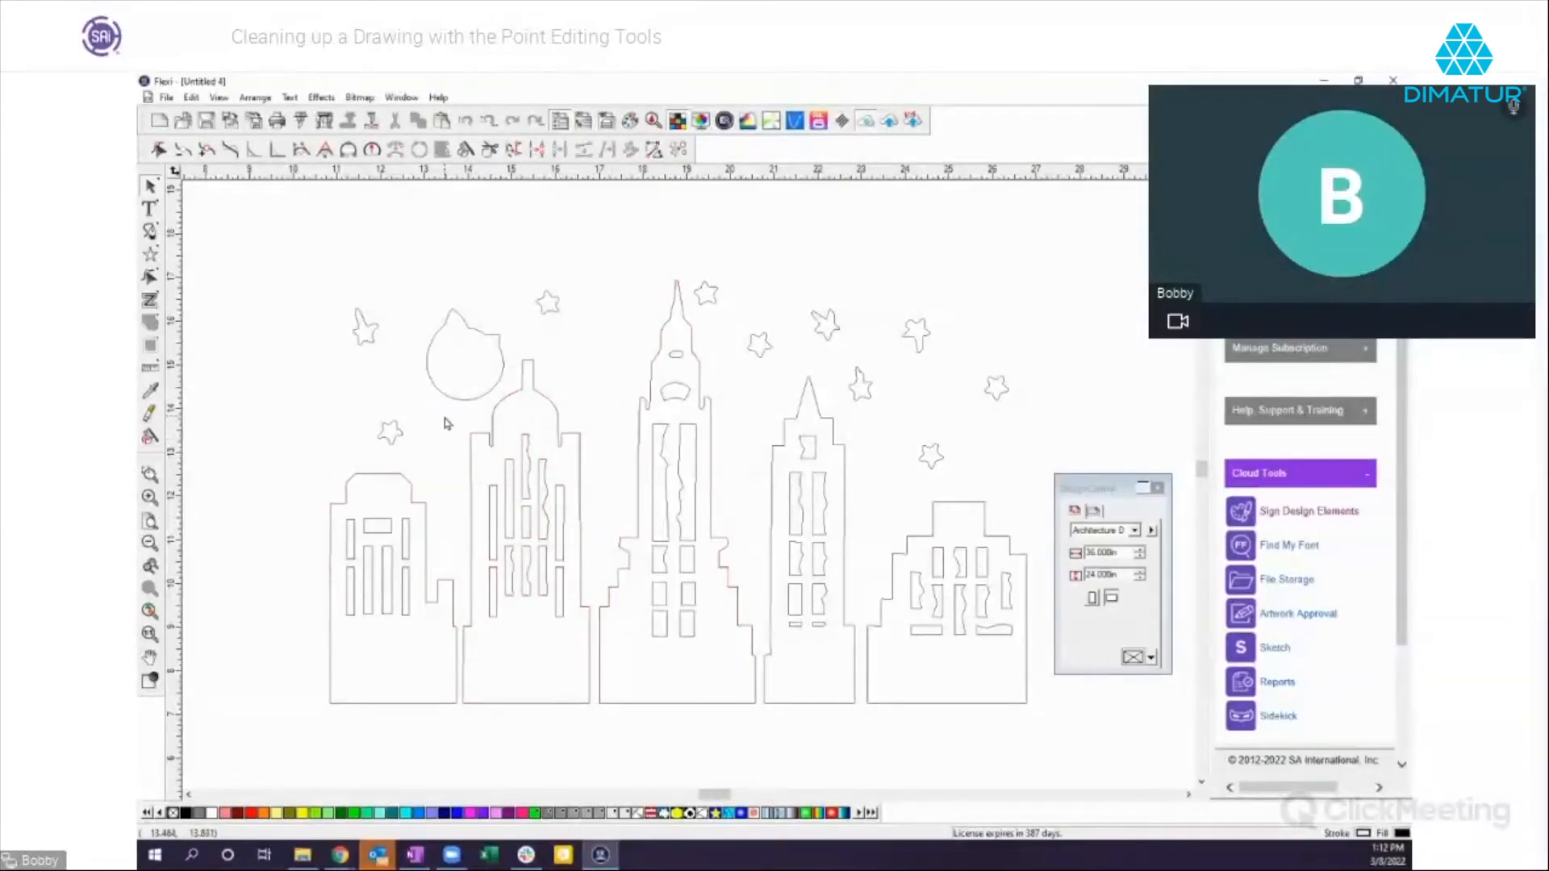
Step: Convert all the windows of the second building from the left to rectangles
left_click_drag(446, 423, 584, 635)
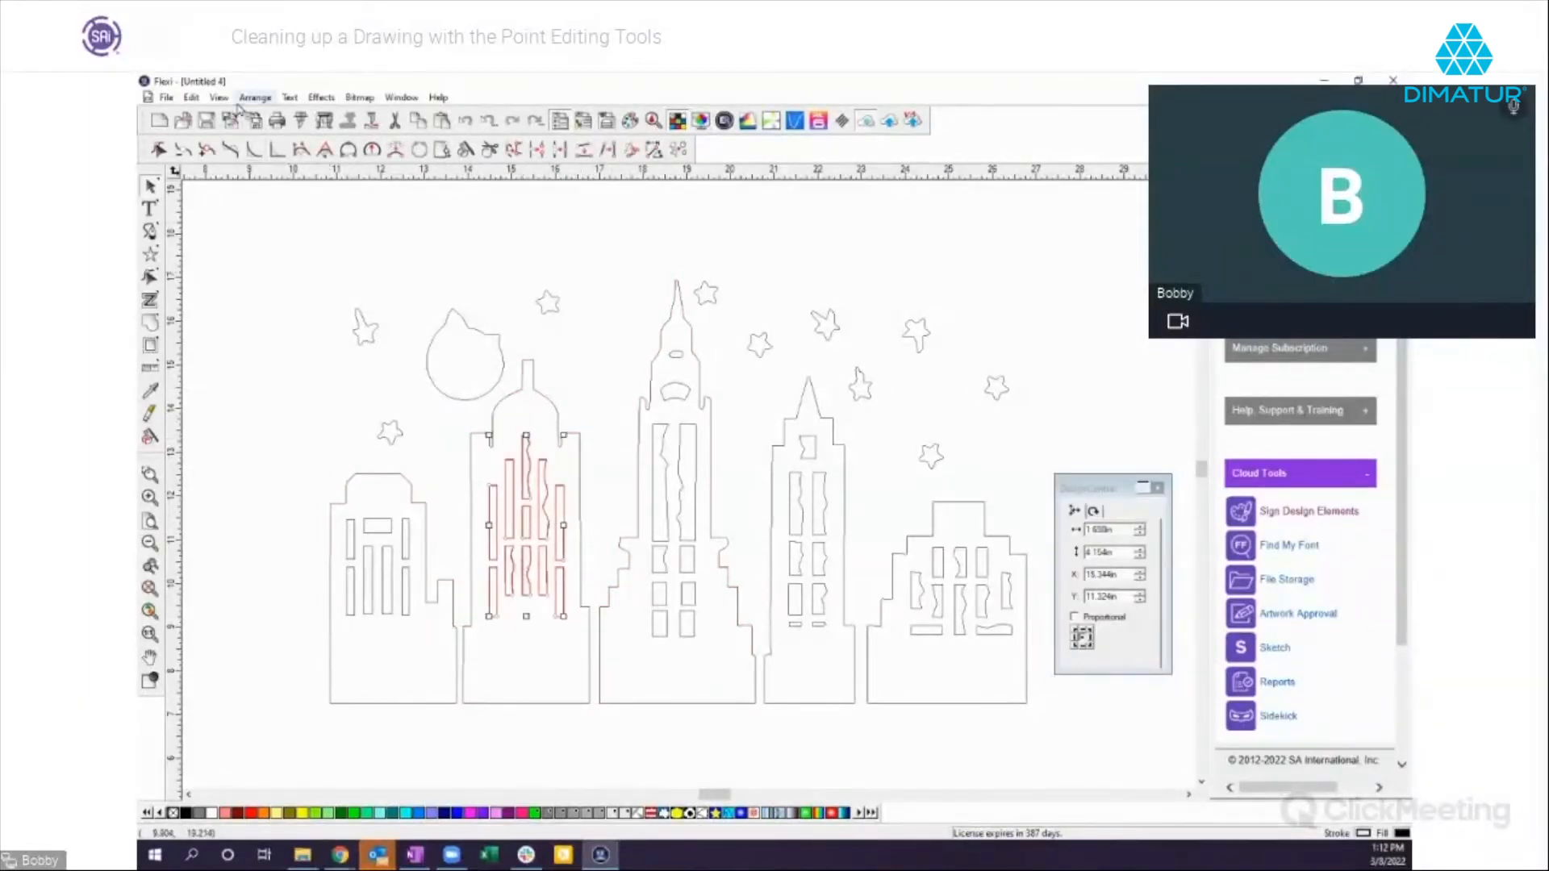
left_click(255, 98)
mouse_move(371, 271)
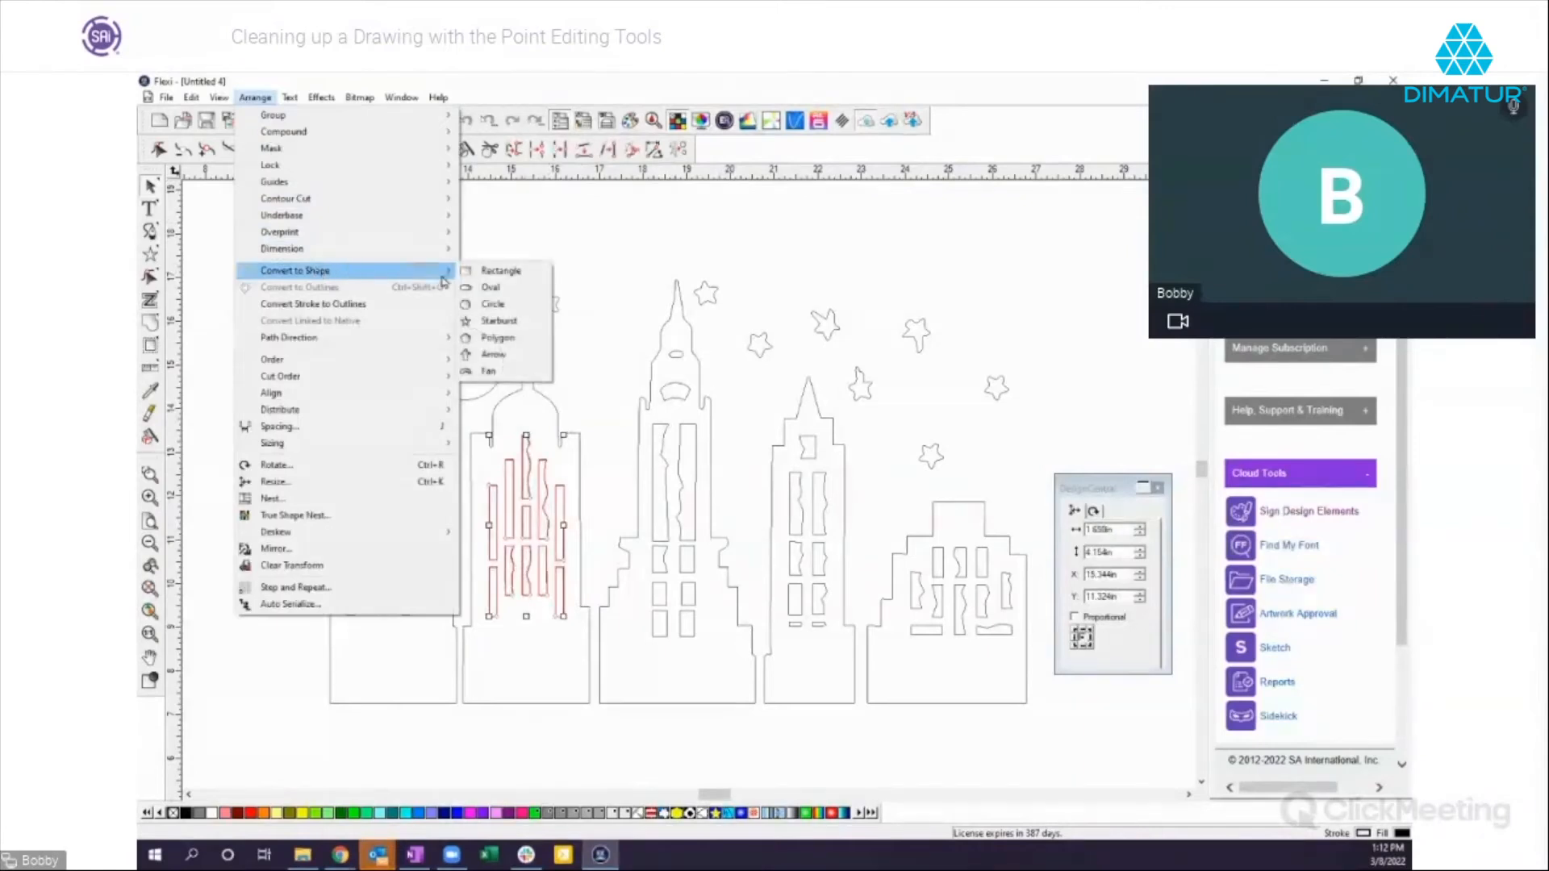
left_click(501, 271)
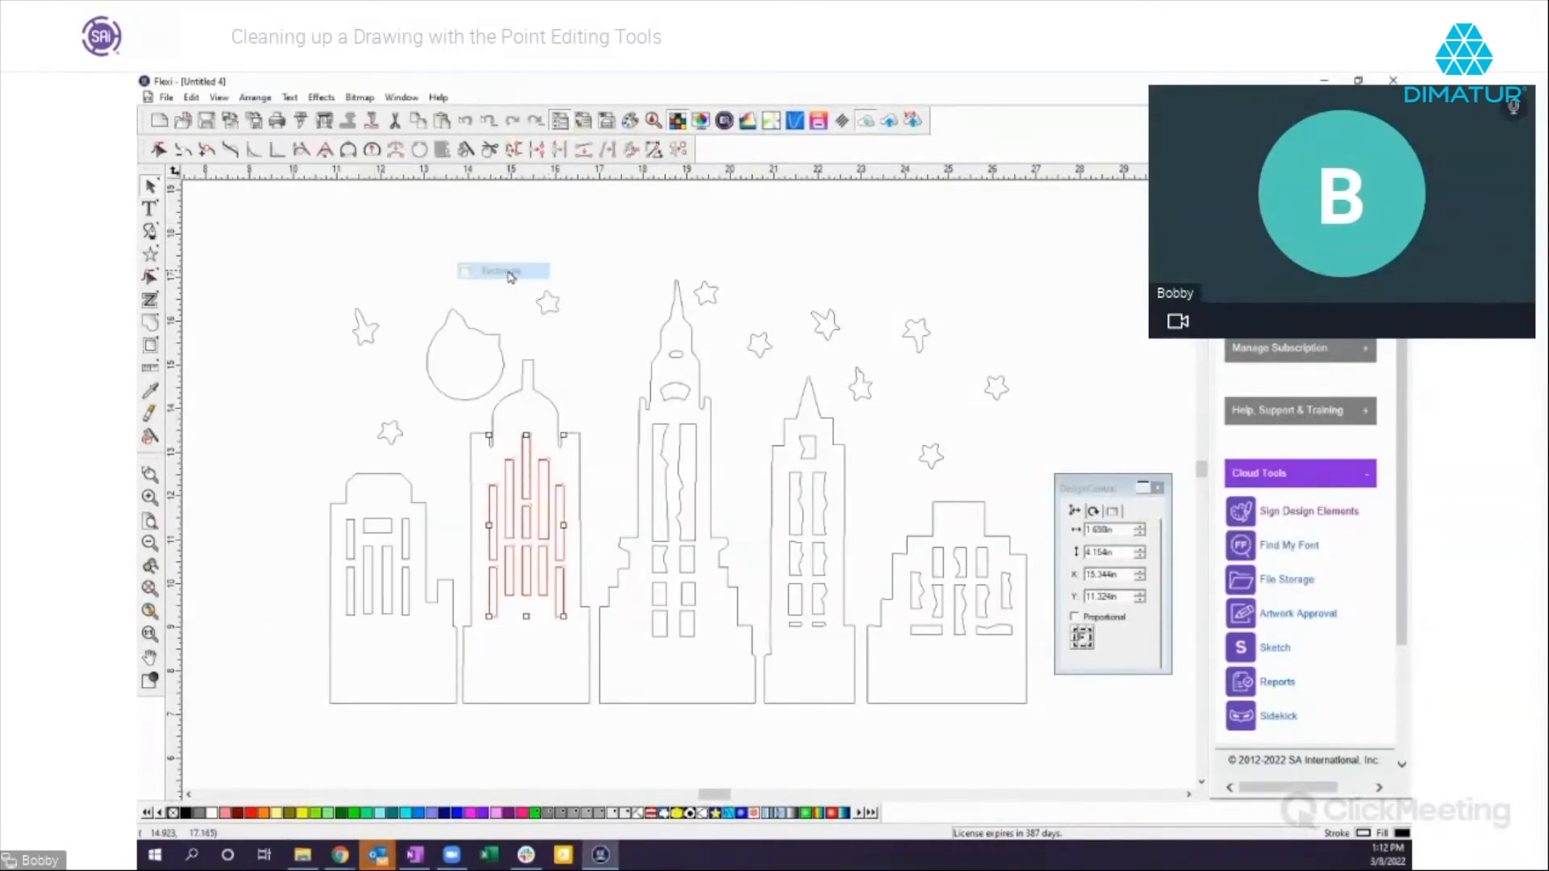
left_click(649, 754)
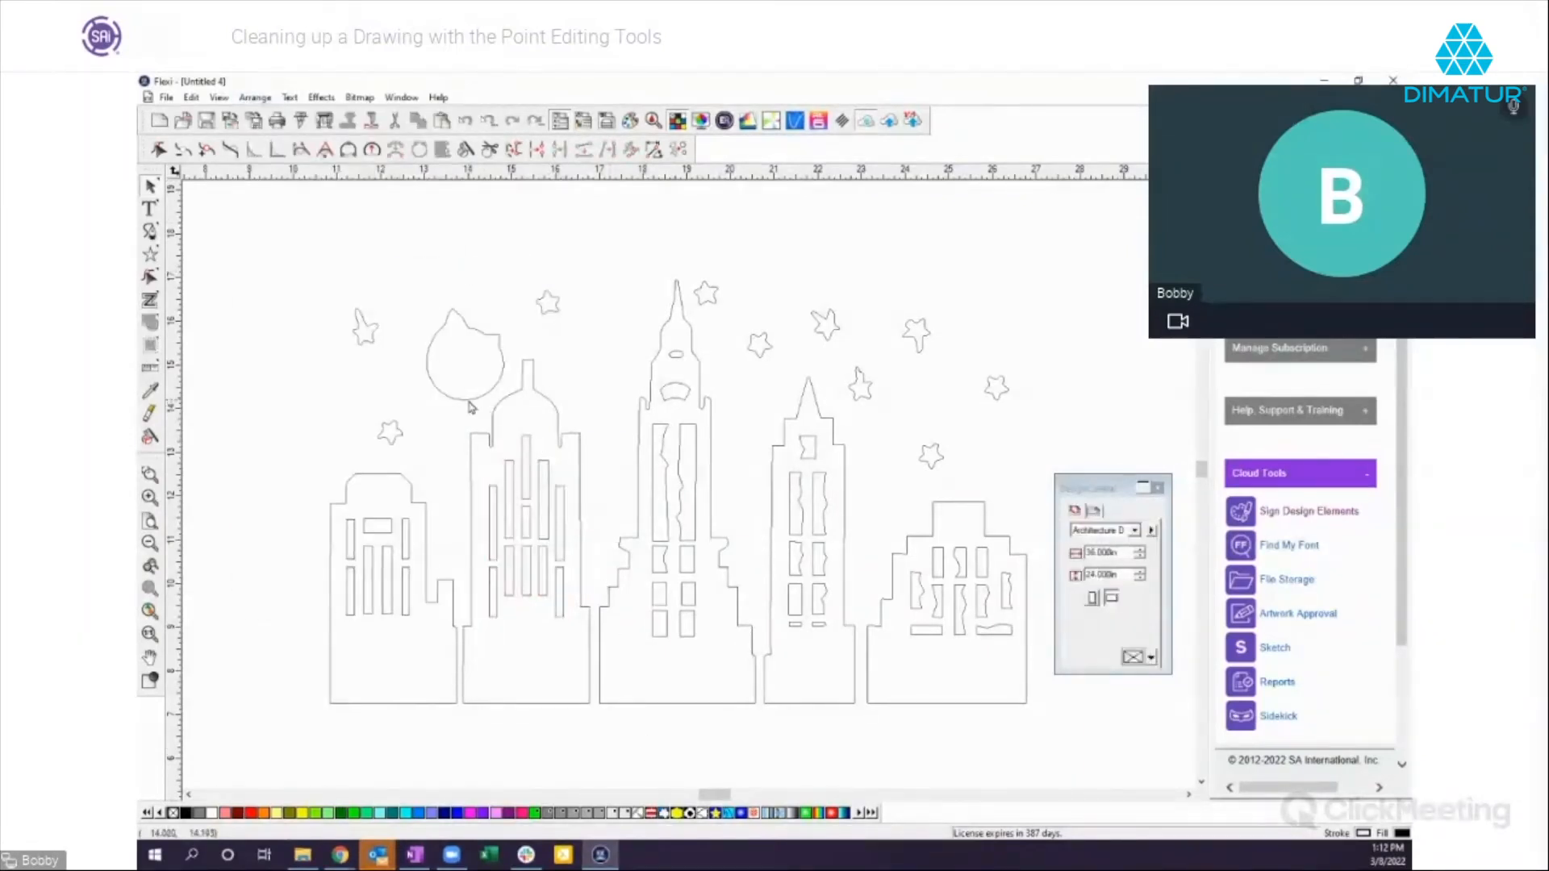
Step: Convert the misshapen moon above the second building to a circle and deselect it
left_click(468, 400)
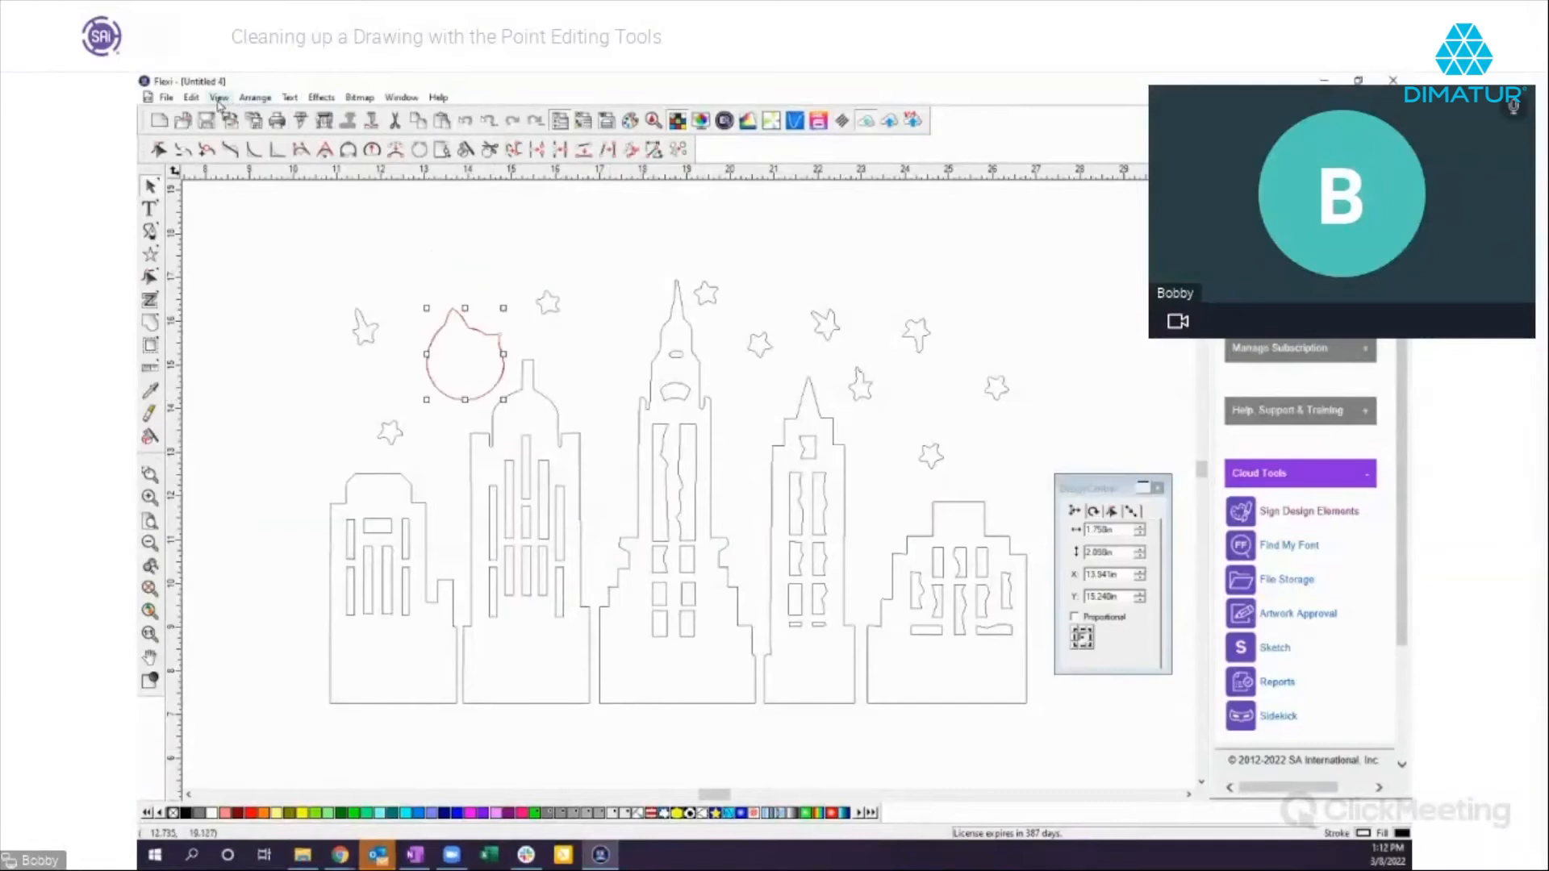
left_click(255, 97)
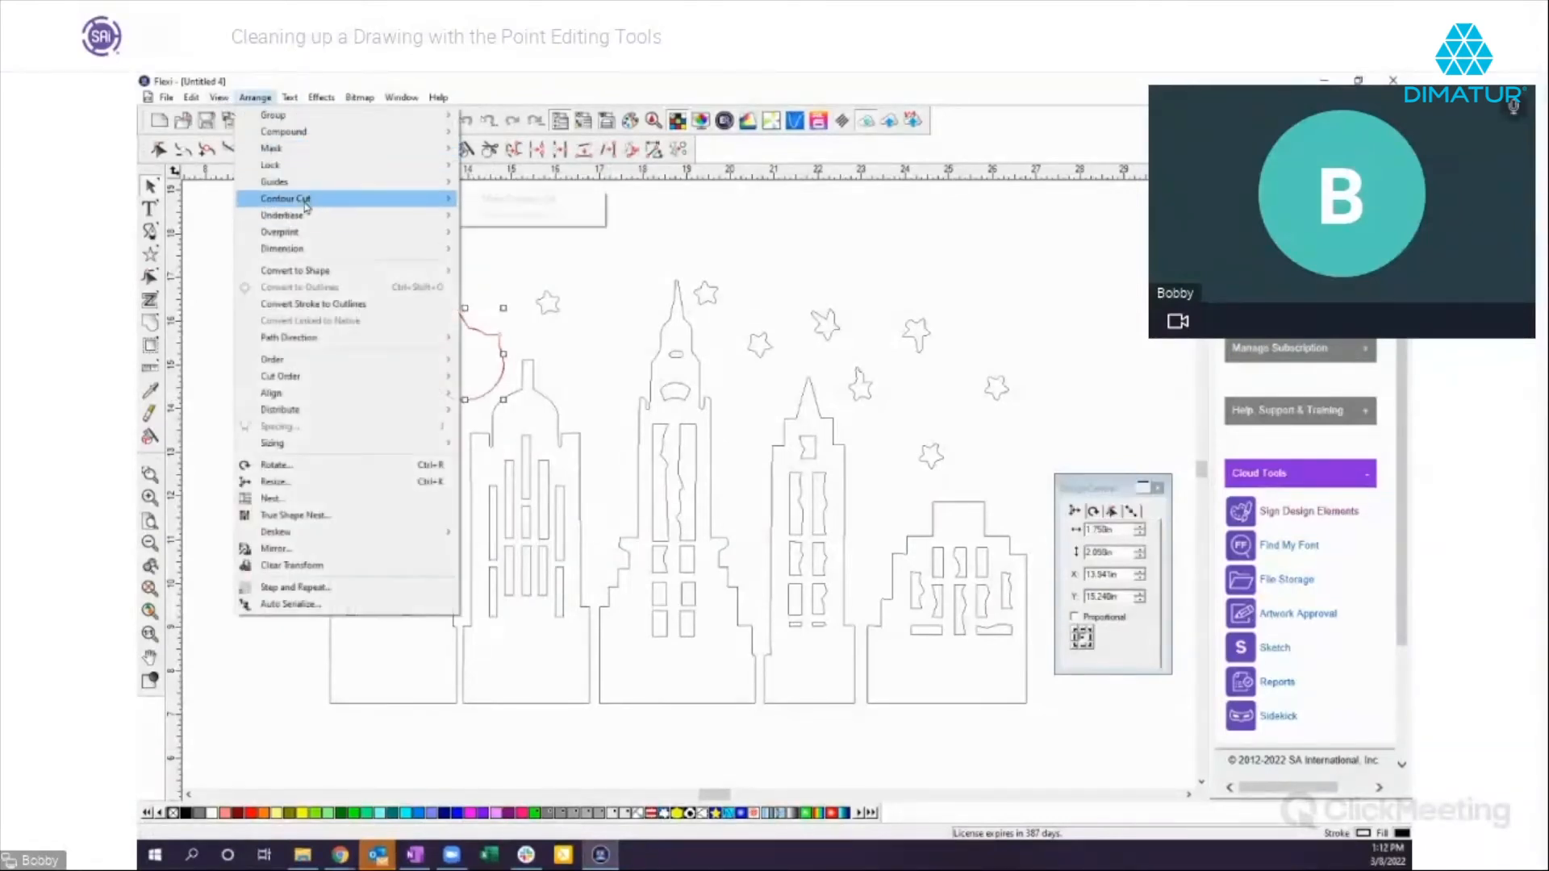
mouse_move(311, 273)
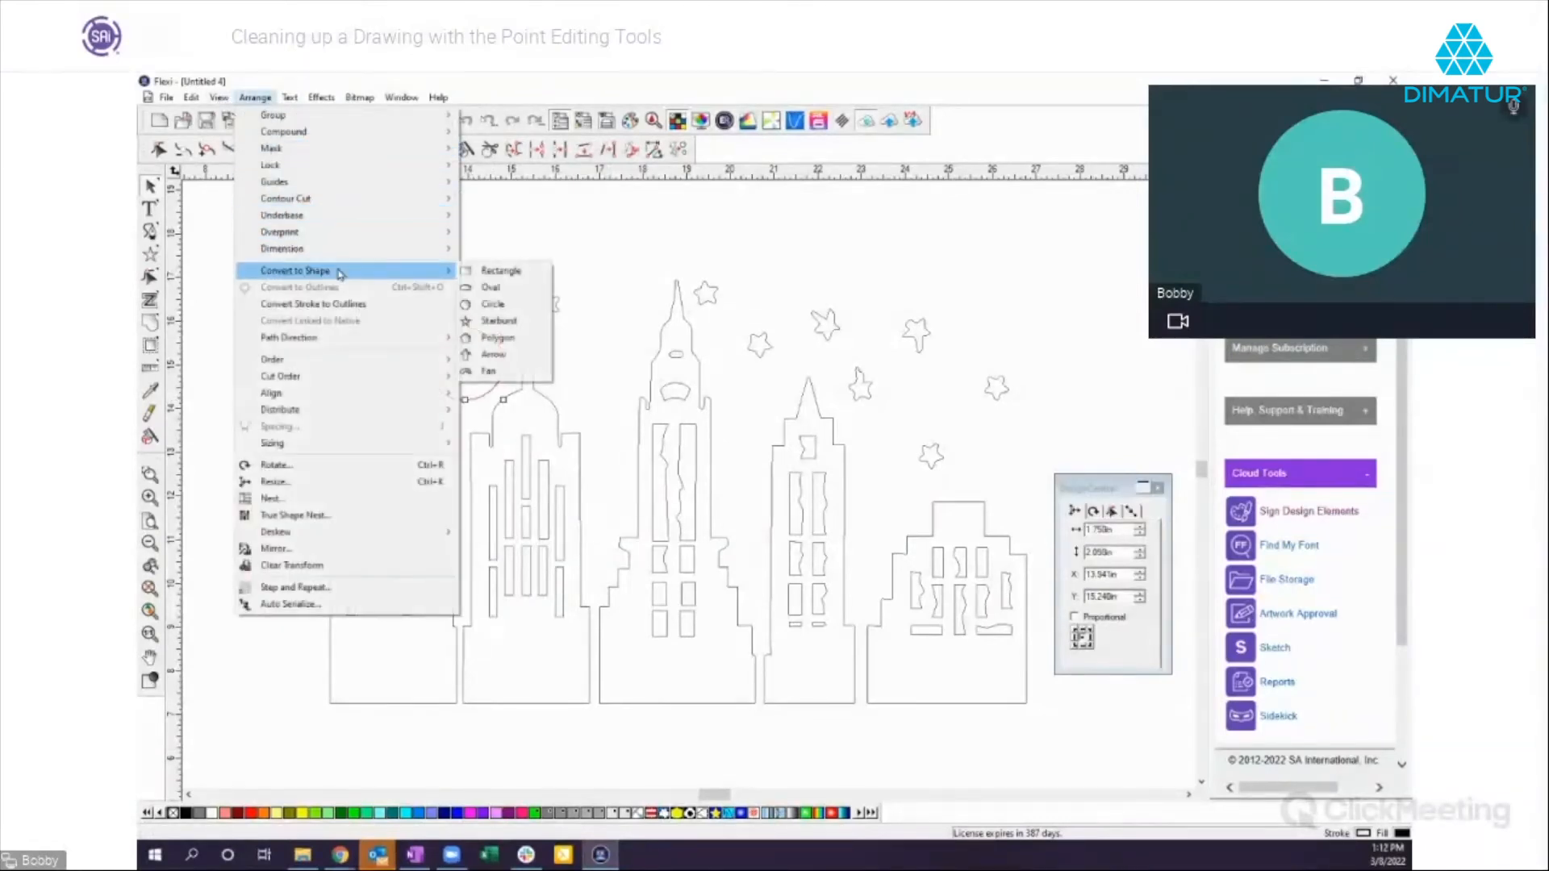
left_click(510, 309)
left_click(292, 311)
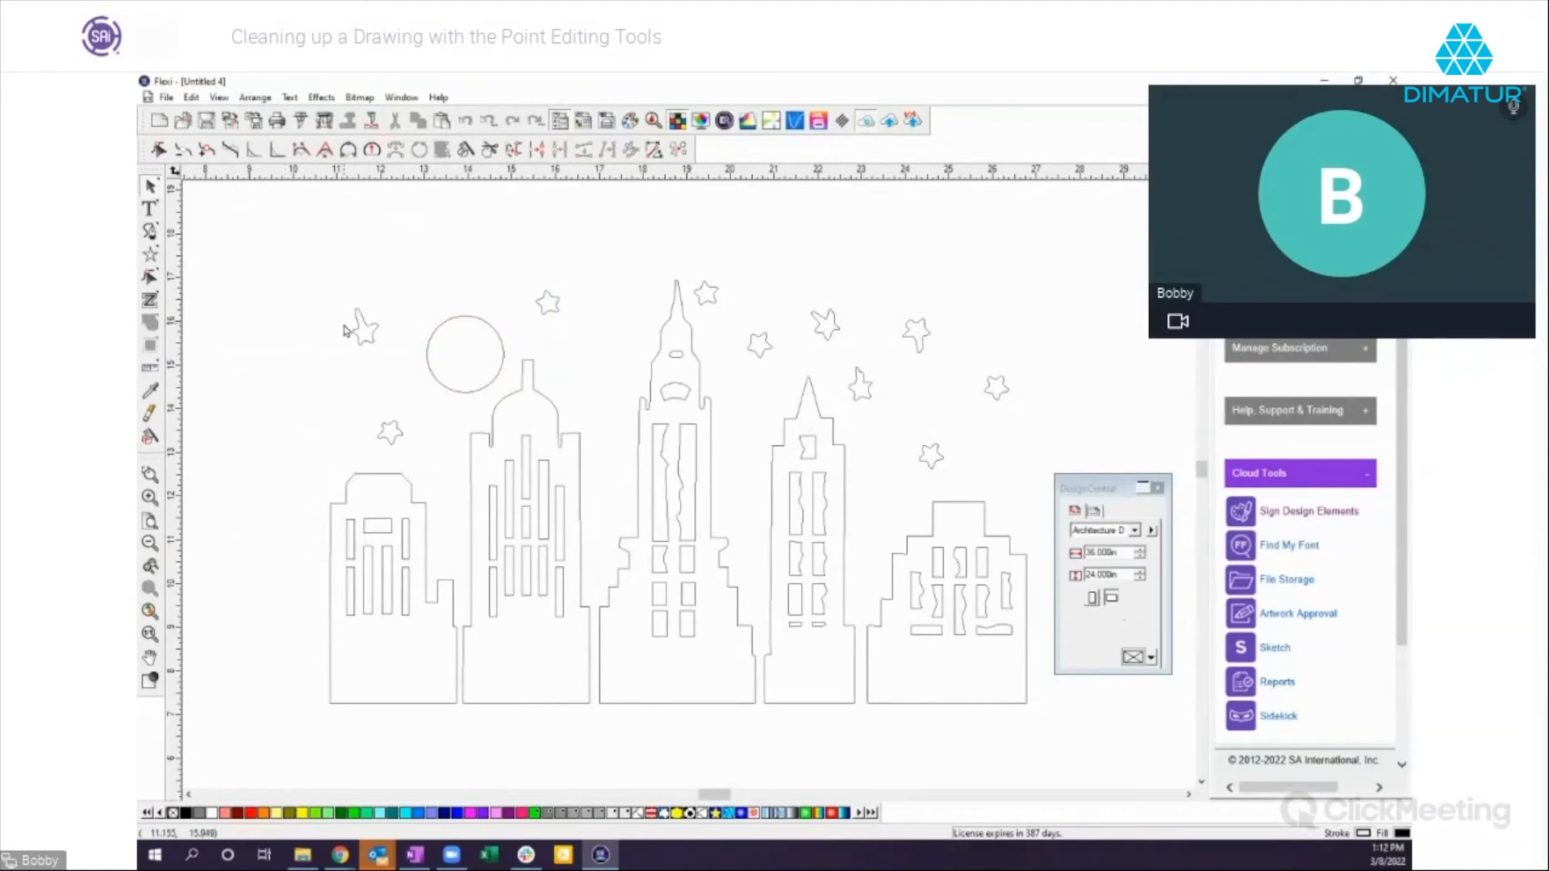
Step: Select all ten stars in the sky and convert them to starburst shapes
left_click(357, 340)
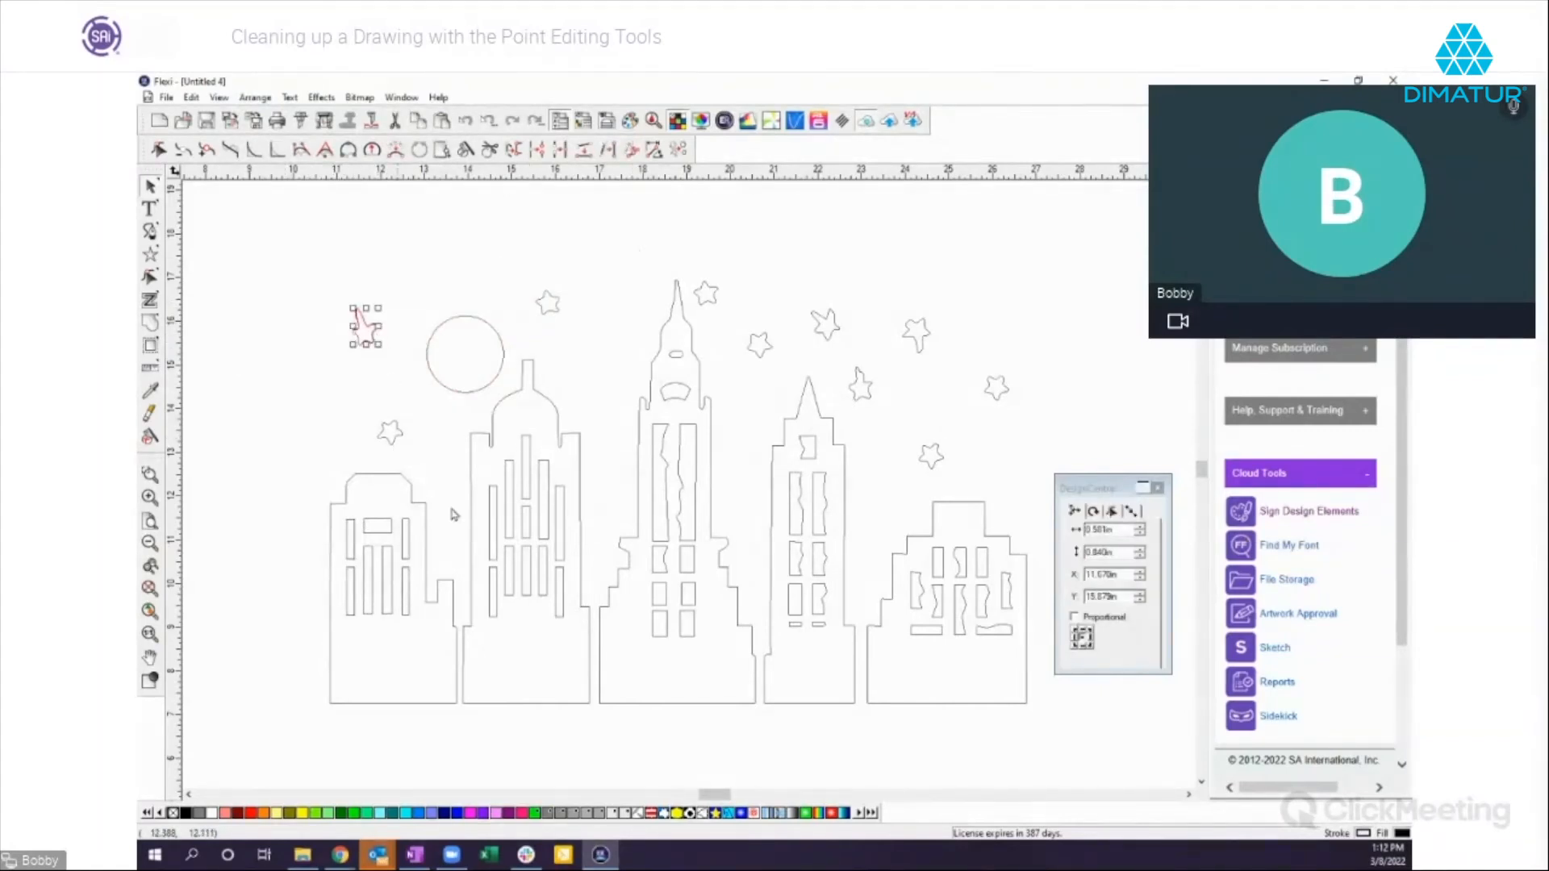
left_click(397, 448, "shift")
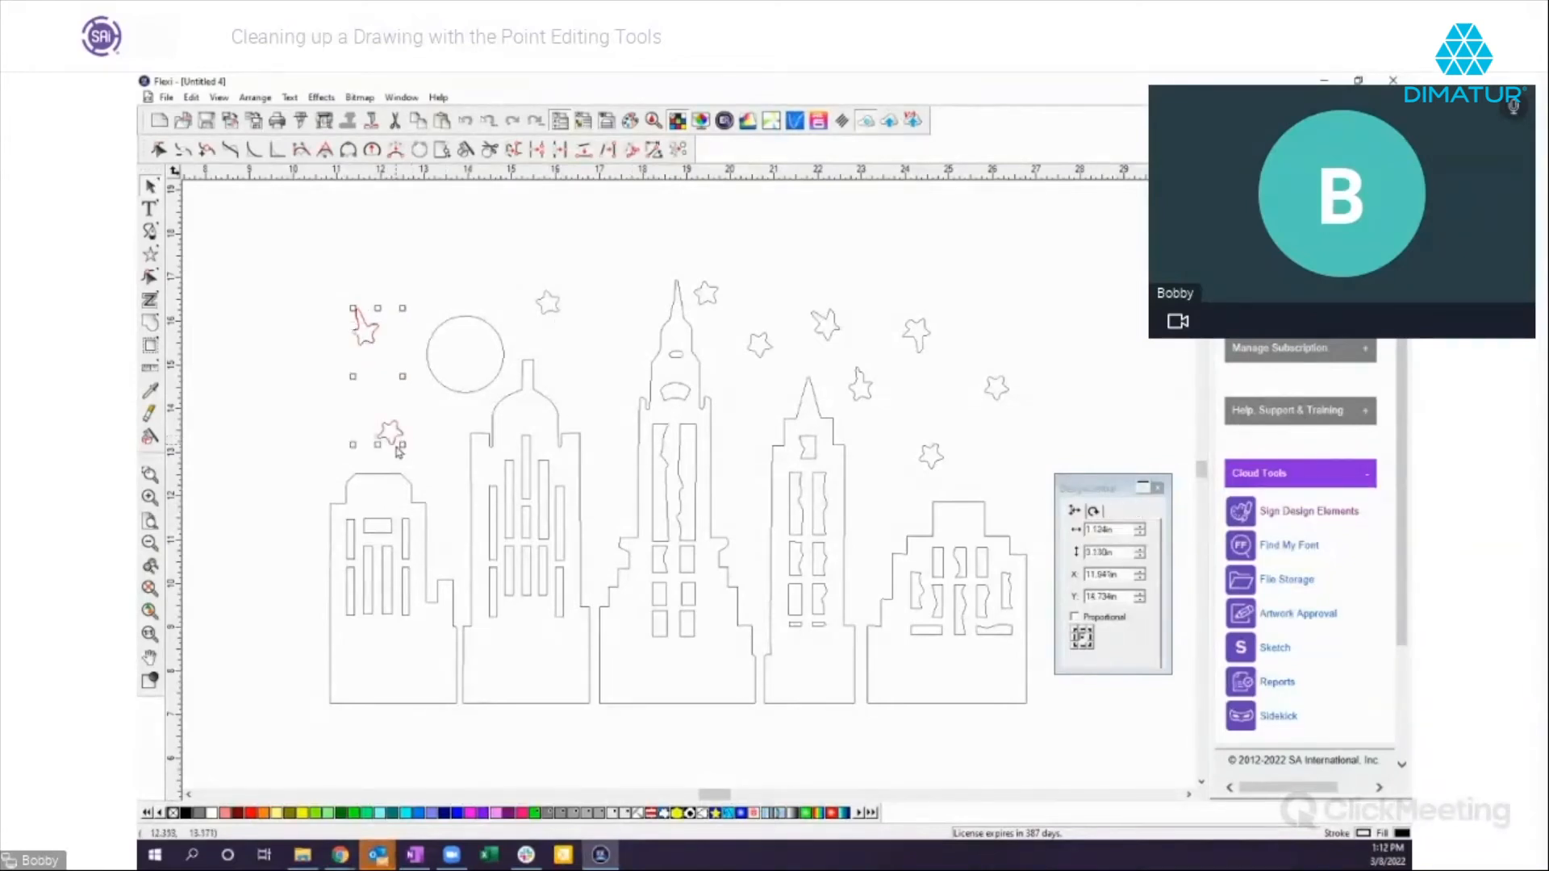
left_click(540, 312, "shift")
left_click(708, 304, "shift")
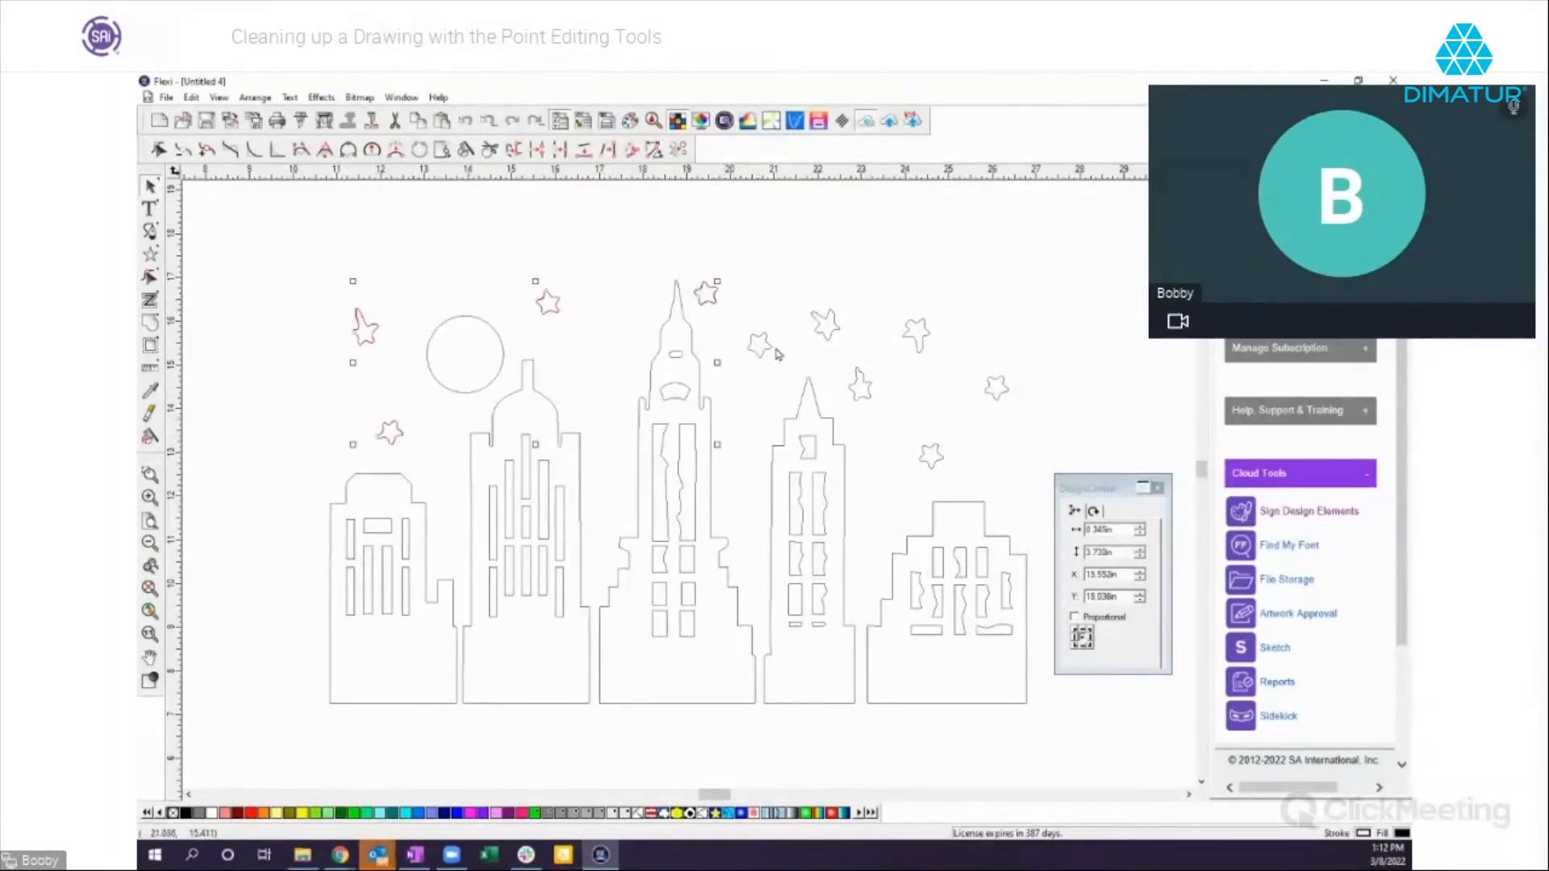
left_click(765, 356, "shift")
left_click(827, 345, "shift")
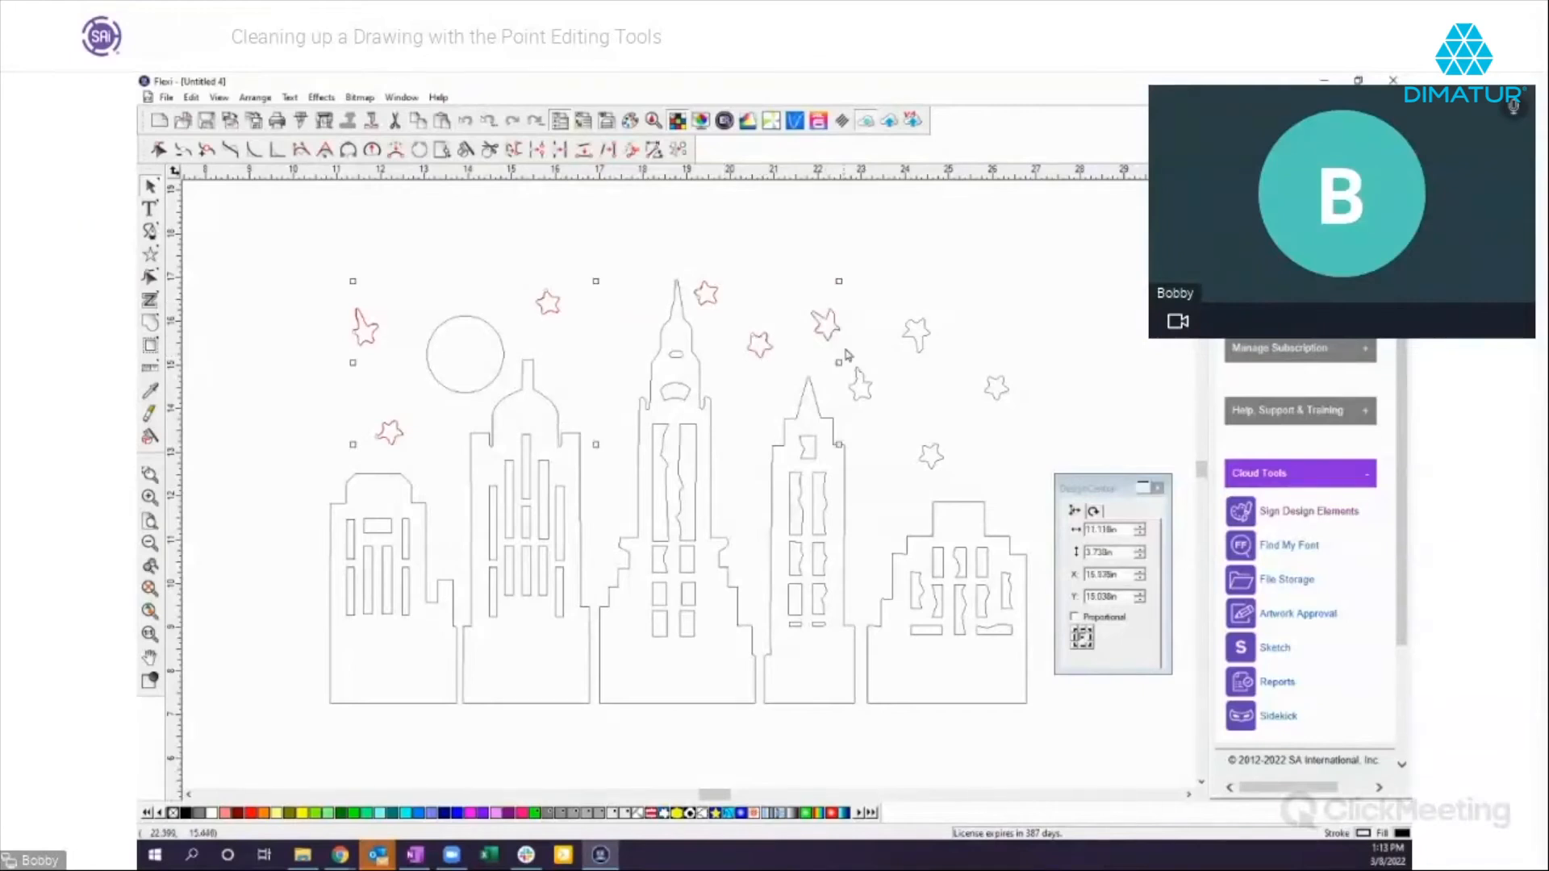
left_click(859, 372, "shift")
left_click(921, 348, "shift")
left_click(987, 397, "shift")
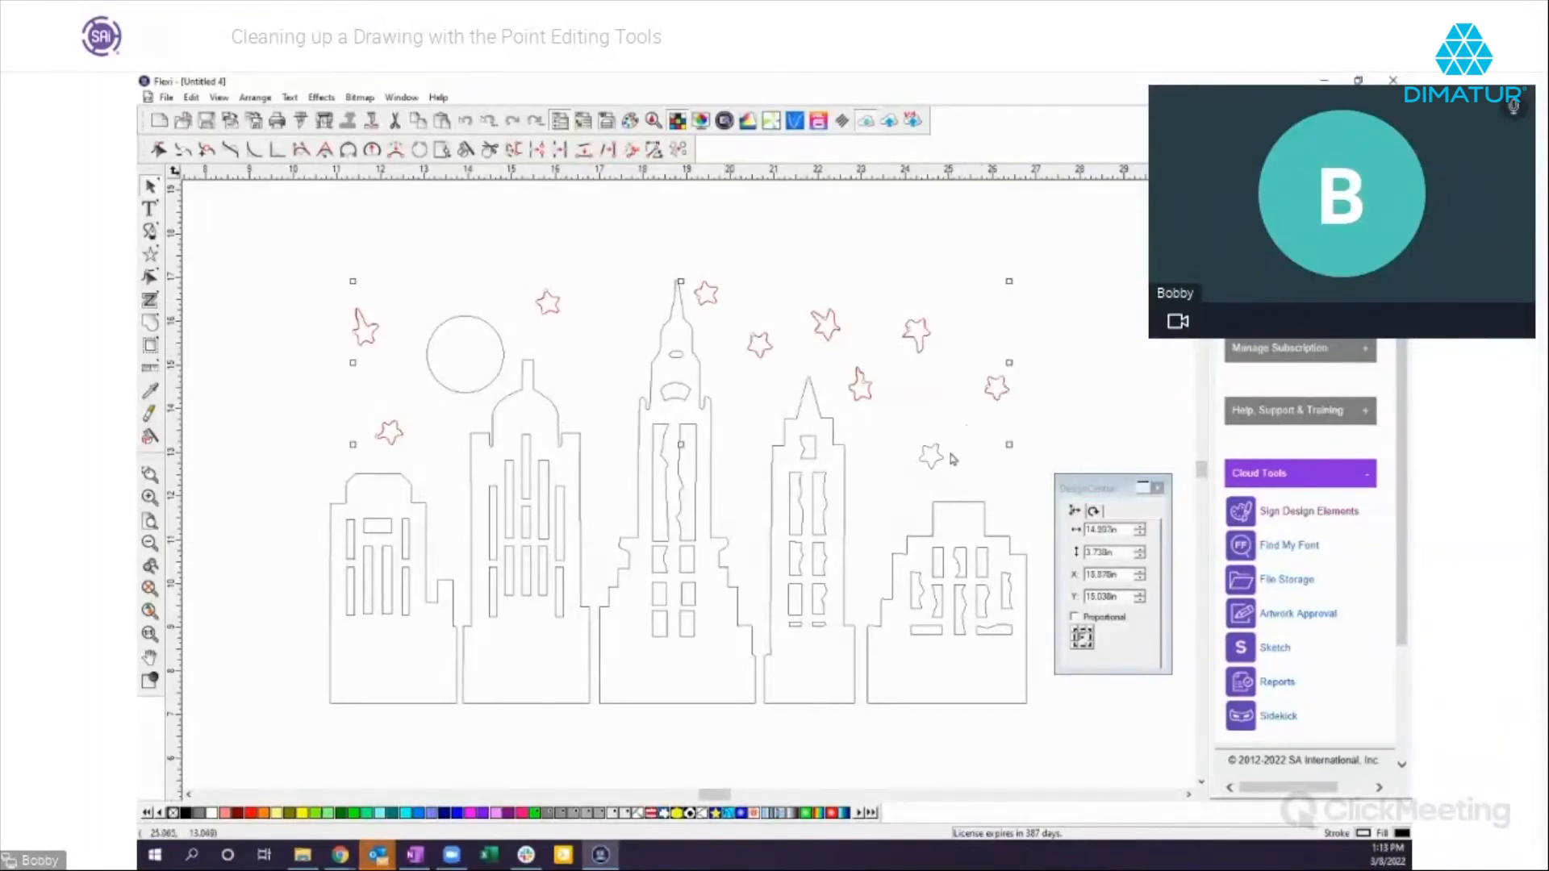
left_click(943, 463, "shift")
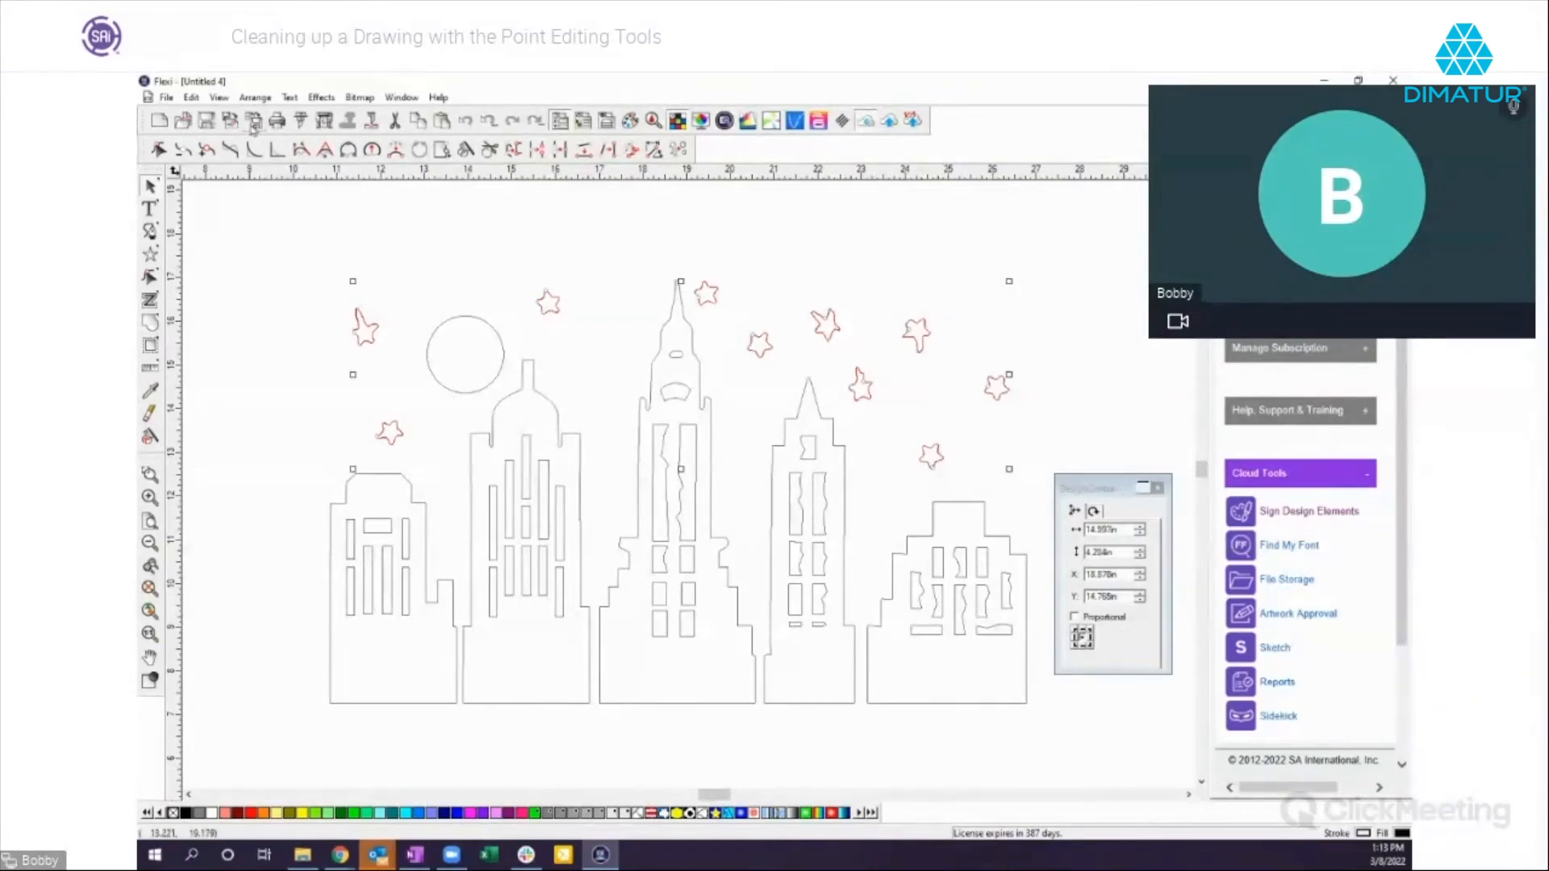
left_click(255, 97)
mouse_move(401, 268)
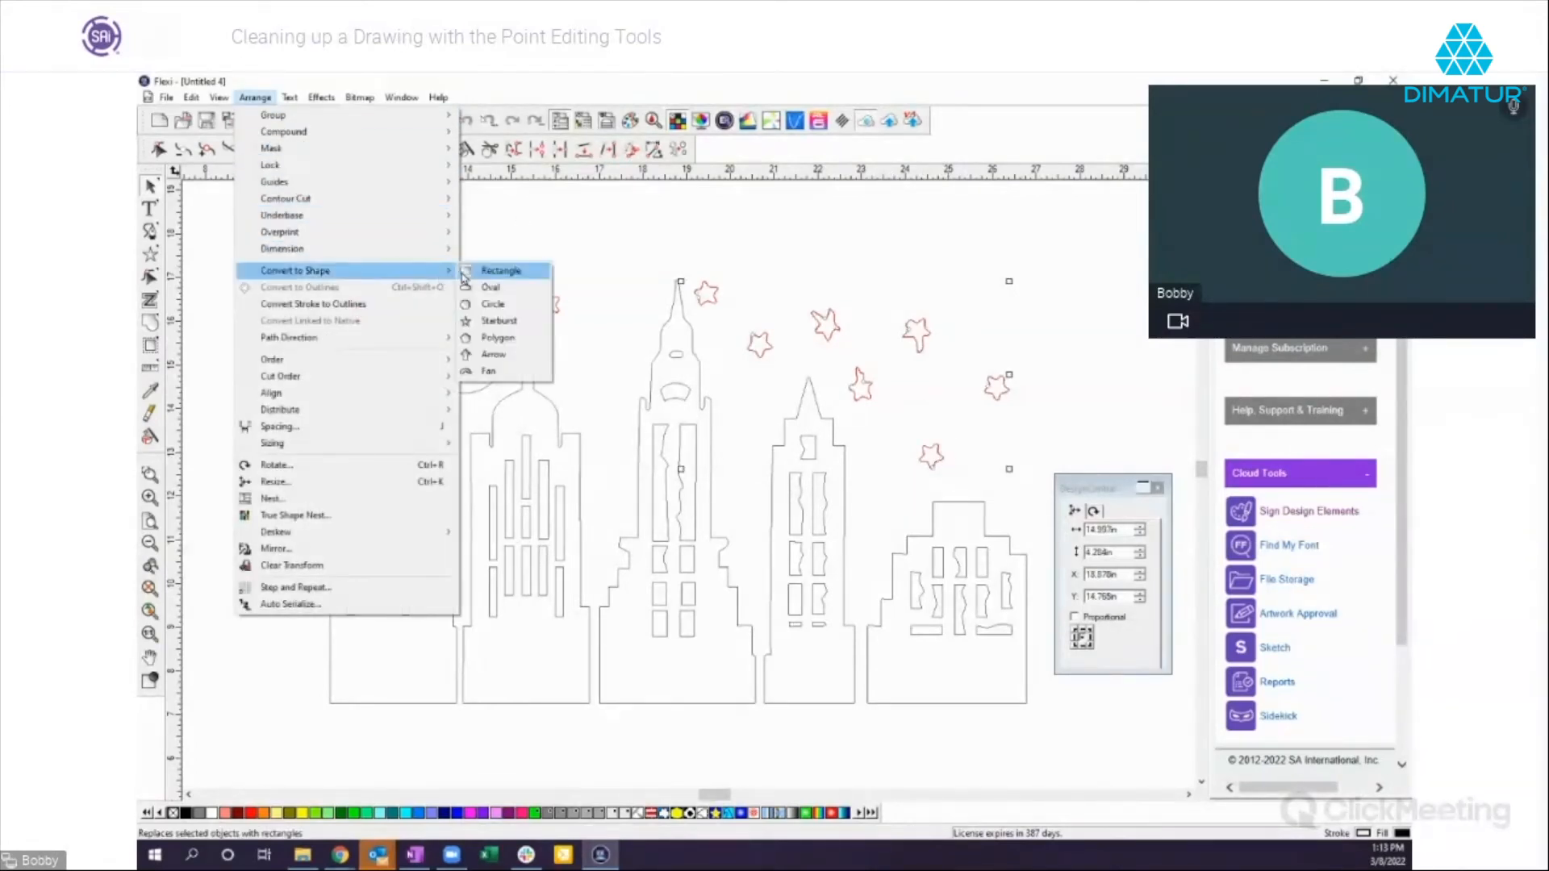
left_click(500, 321)
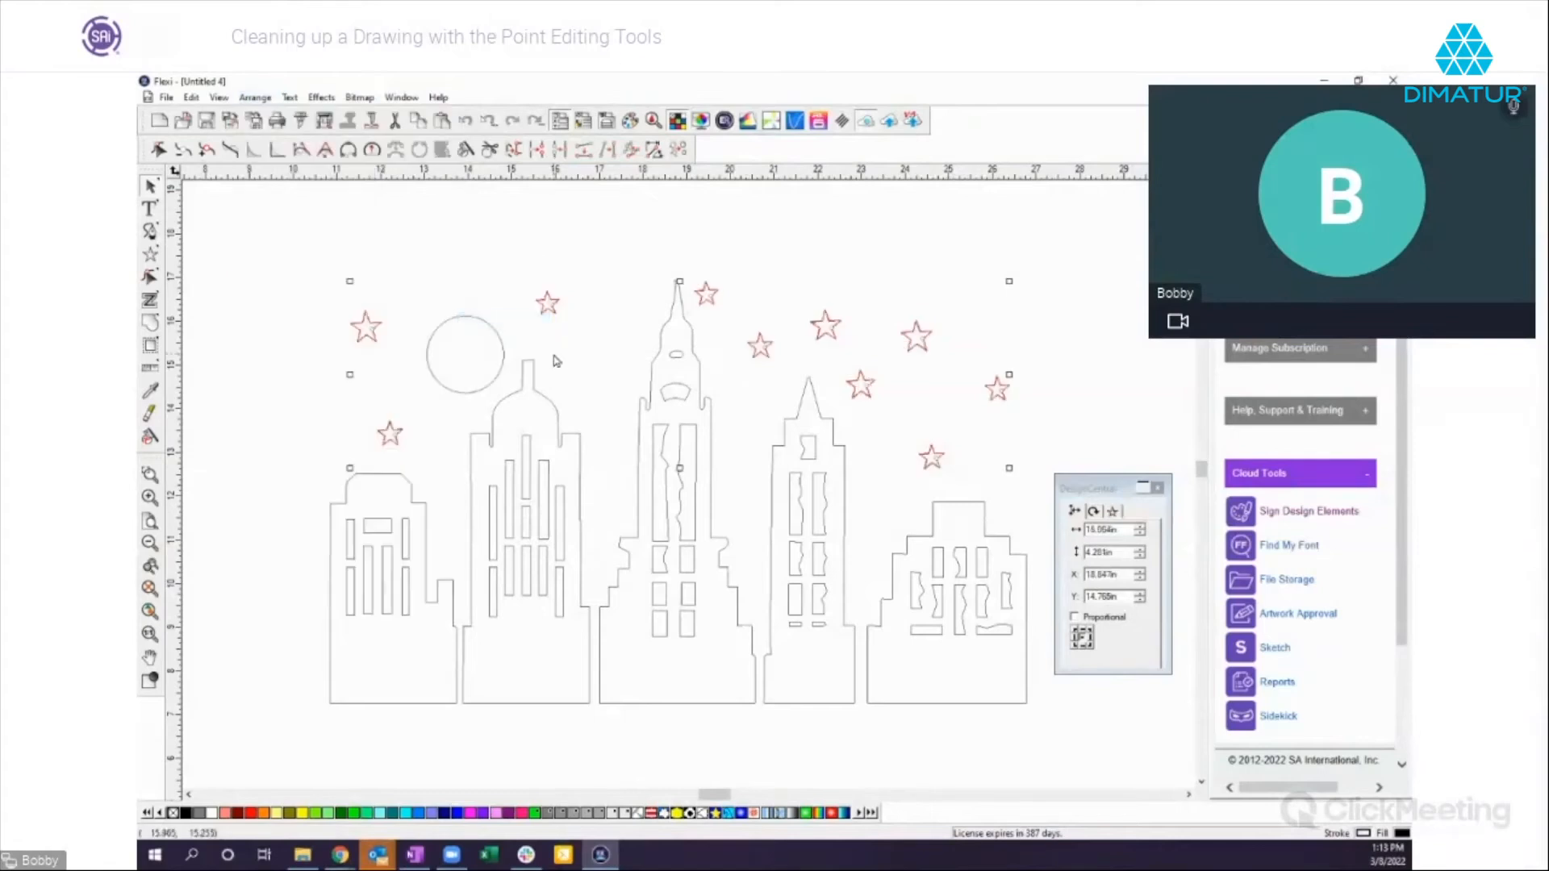
Step: Increase the number of points on the selected starbursts and deselect them
left_click(1113, 512)
left_click(1122, 572)
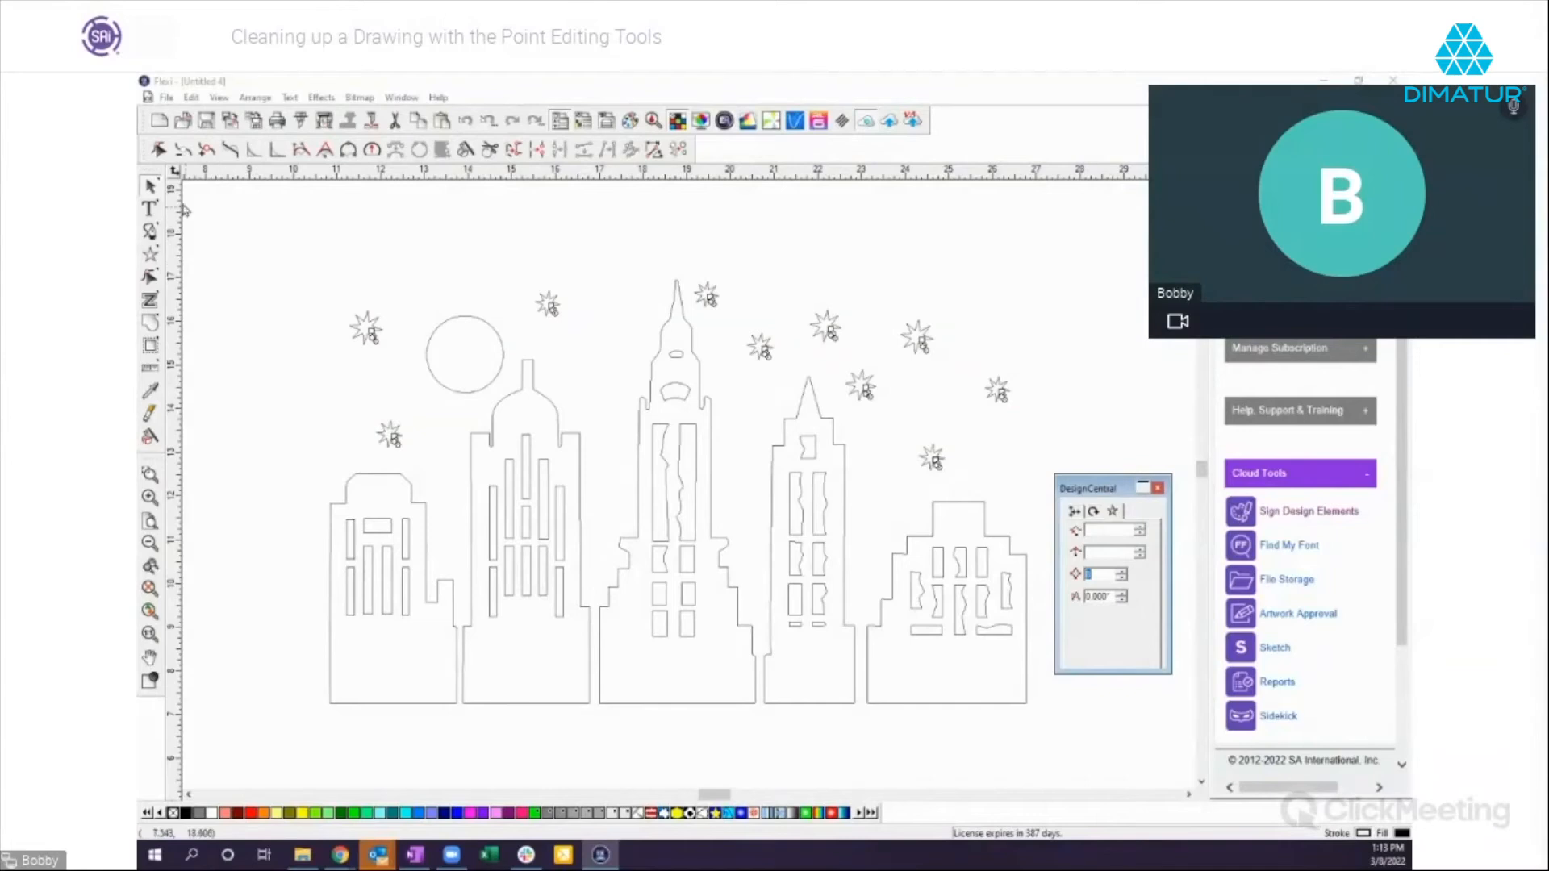
left_click(152, 187)
left_click(244, 268)
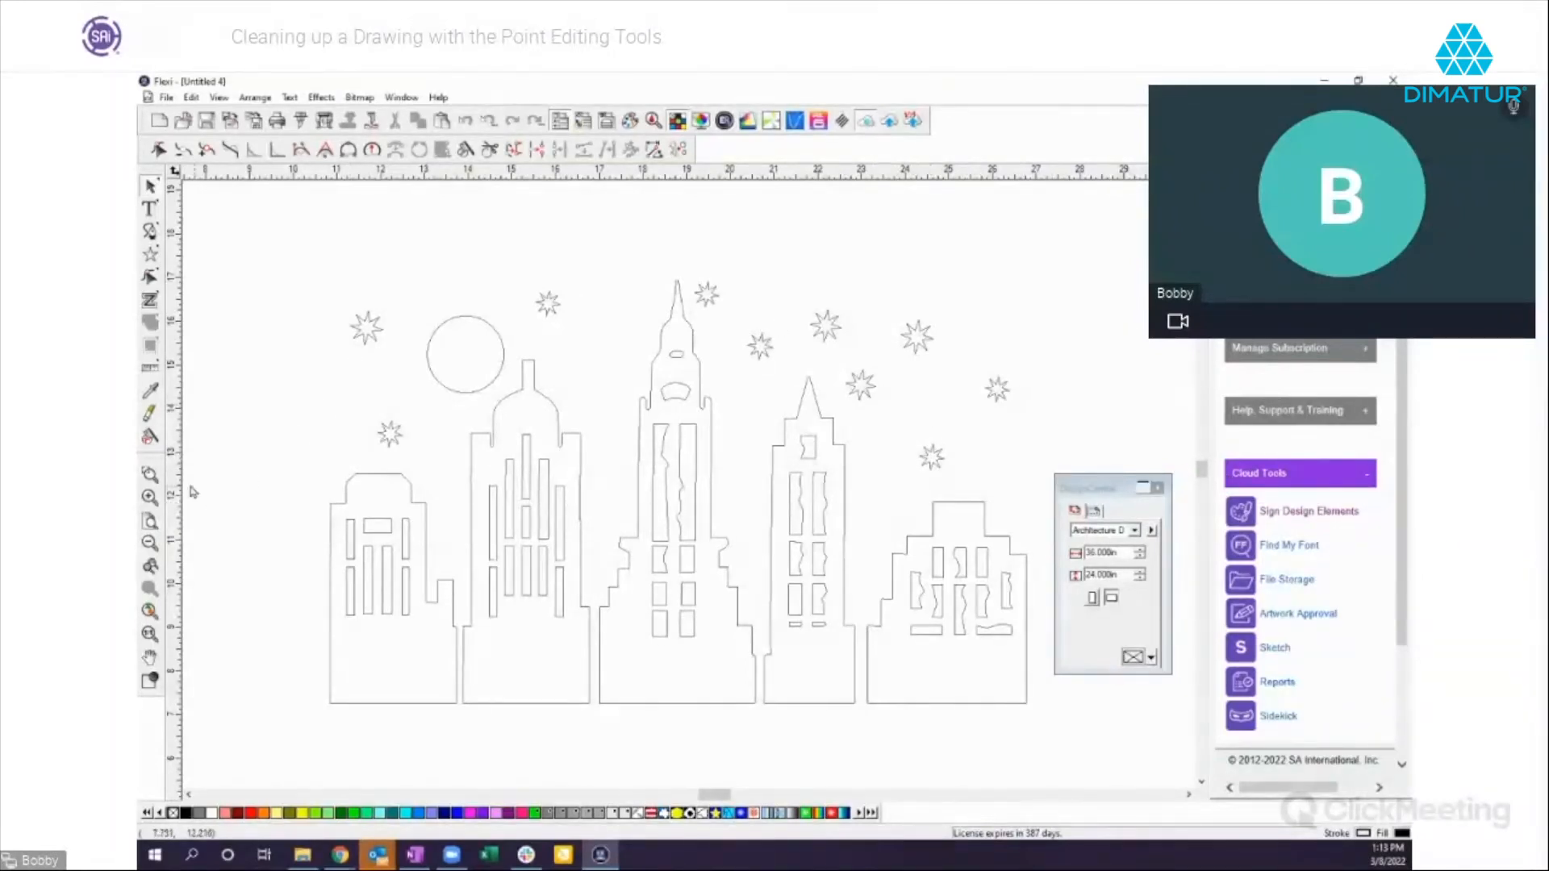
Step: Turn the rounded upper-left corner of the middle tower's fan-shaped window into a sharp corner, extending the top edge from its midpoint
left_click(150, 474)
left_click_drag(636, 370, 733, 430)
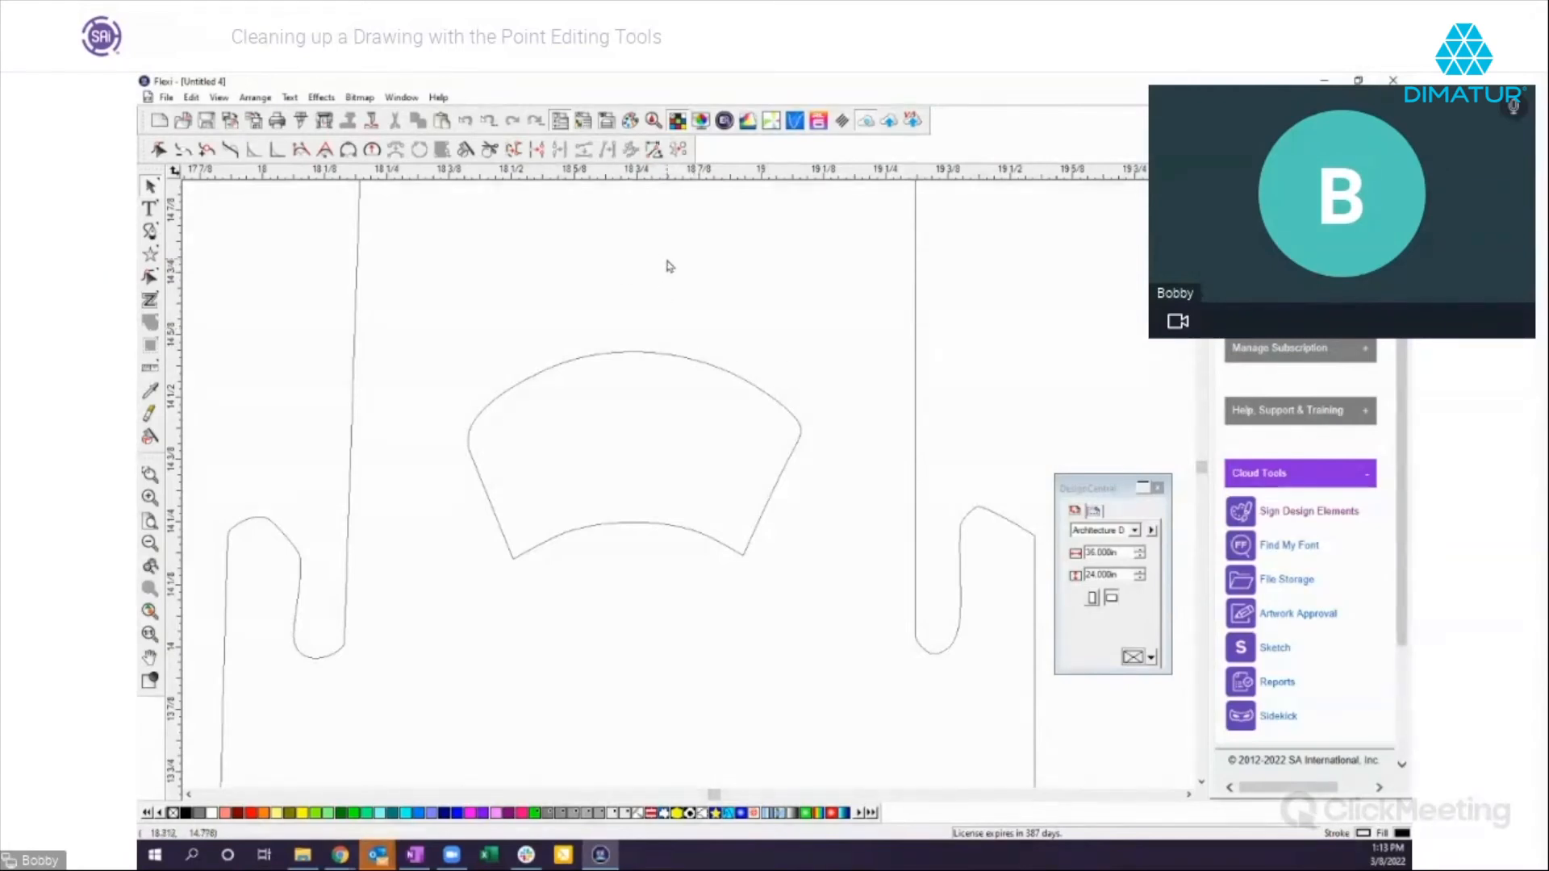
left_click(567, 359)
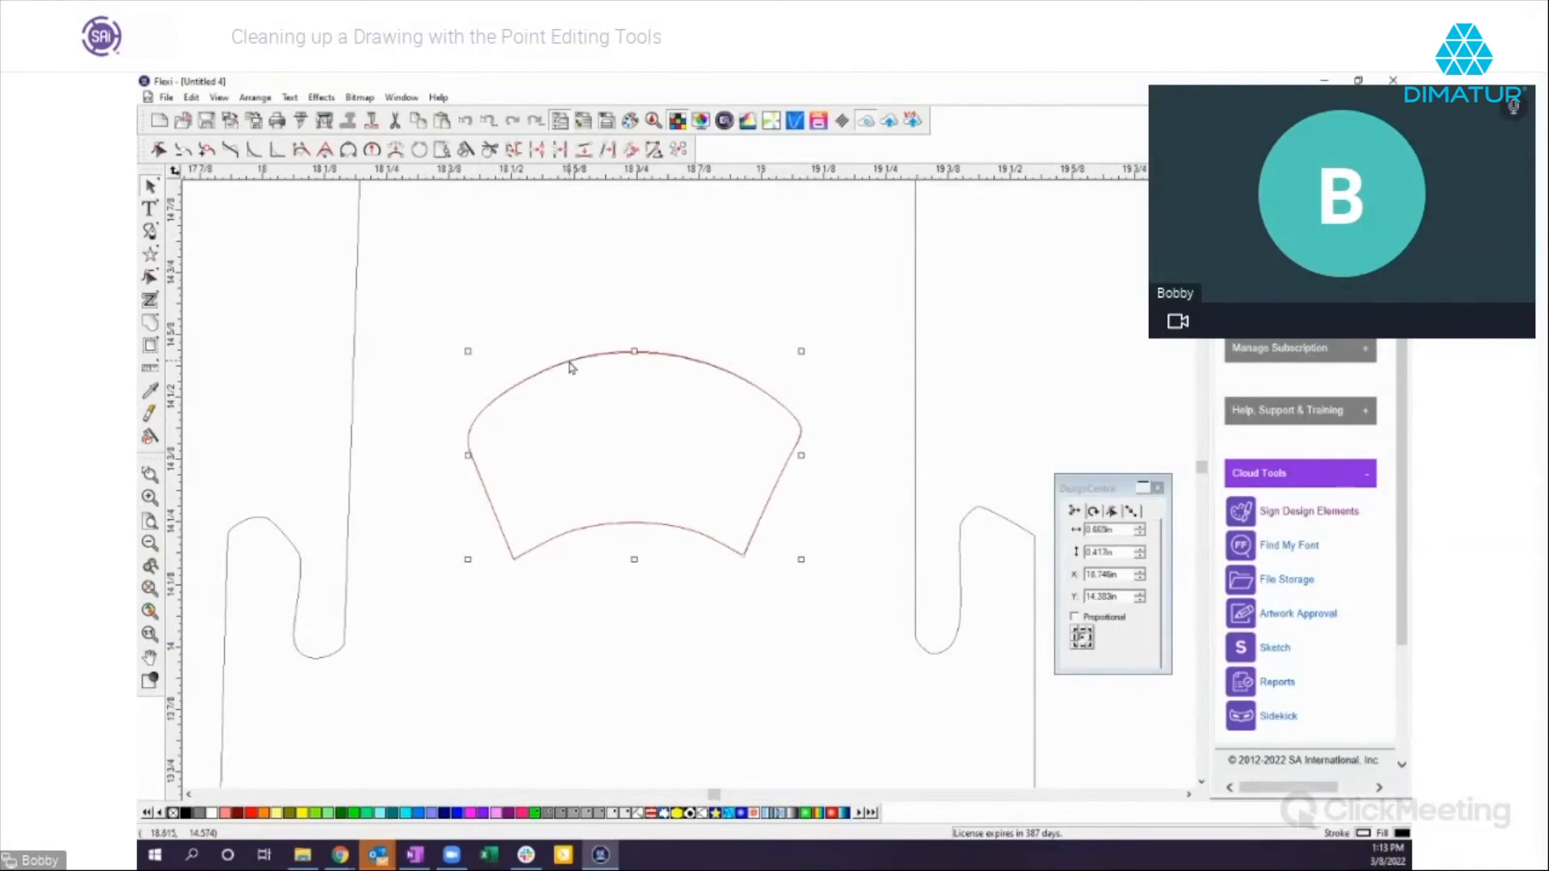
left_click(276, 150)
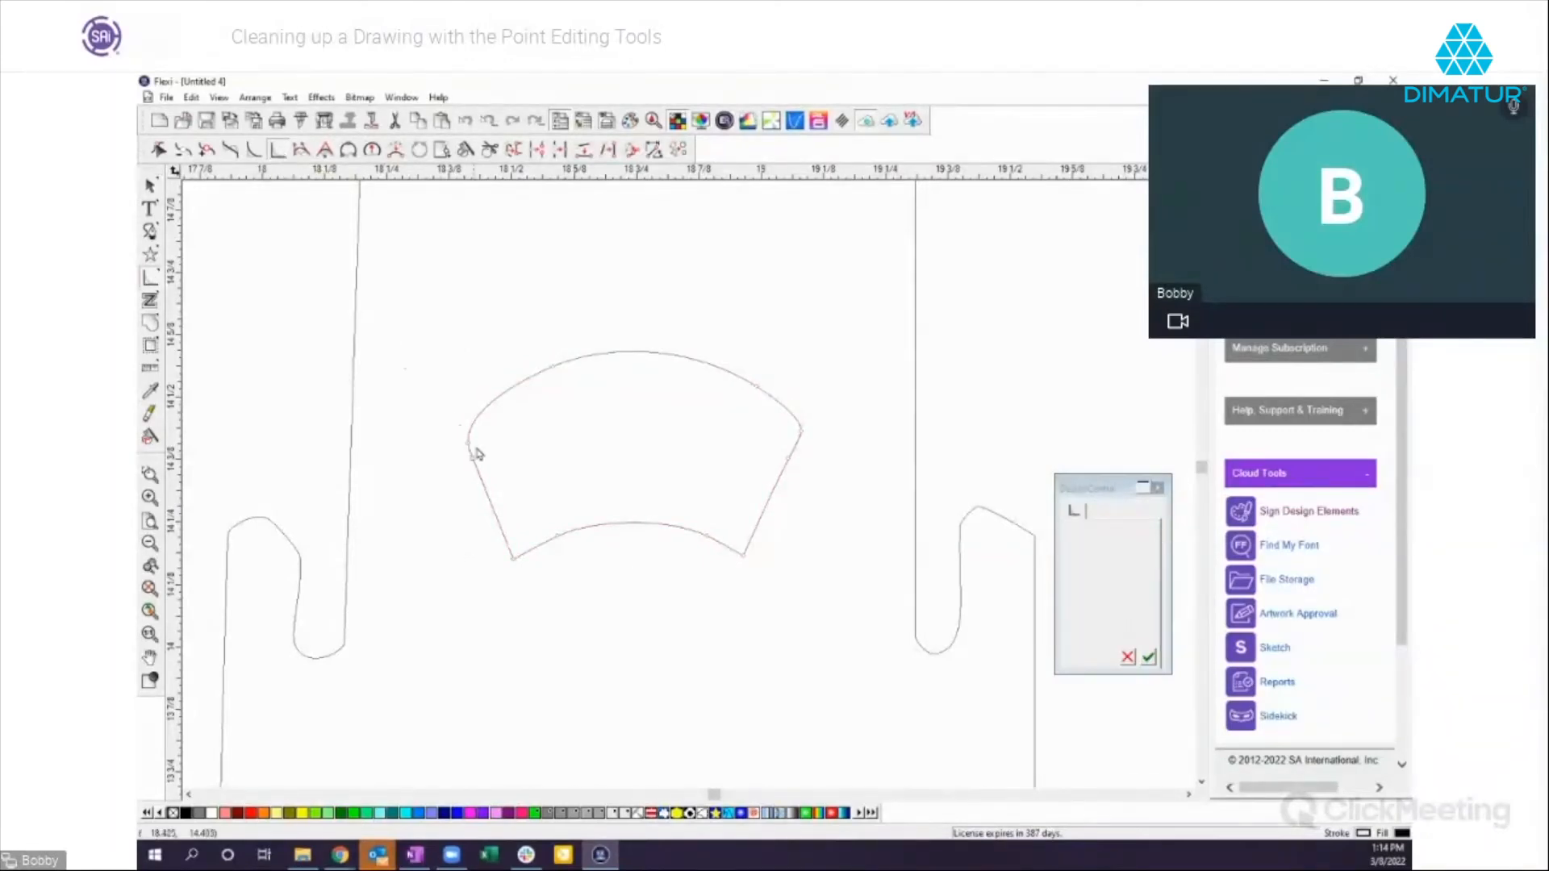
left_click(492, 508)
left_click(536, 375)
left_click_drag(533, 375, 632, 353)
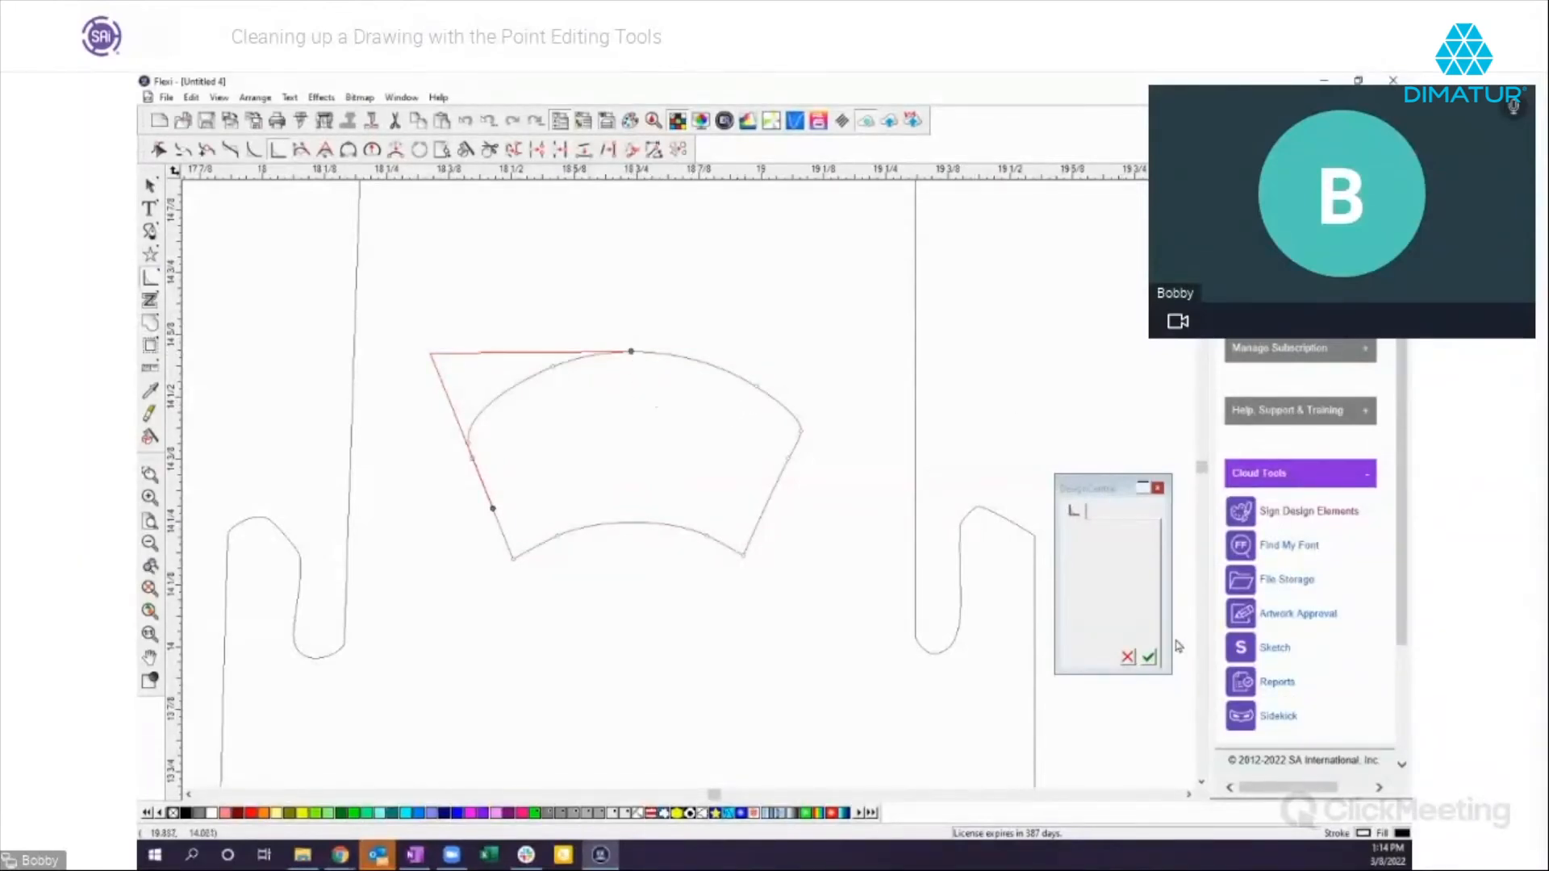
left_click(1149, 659)
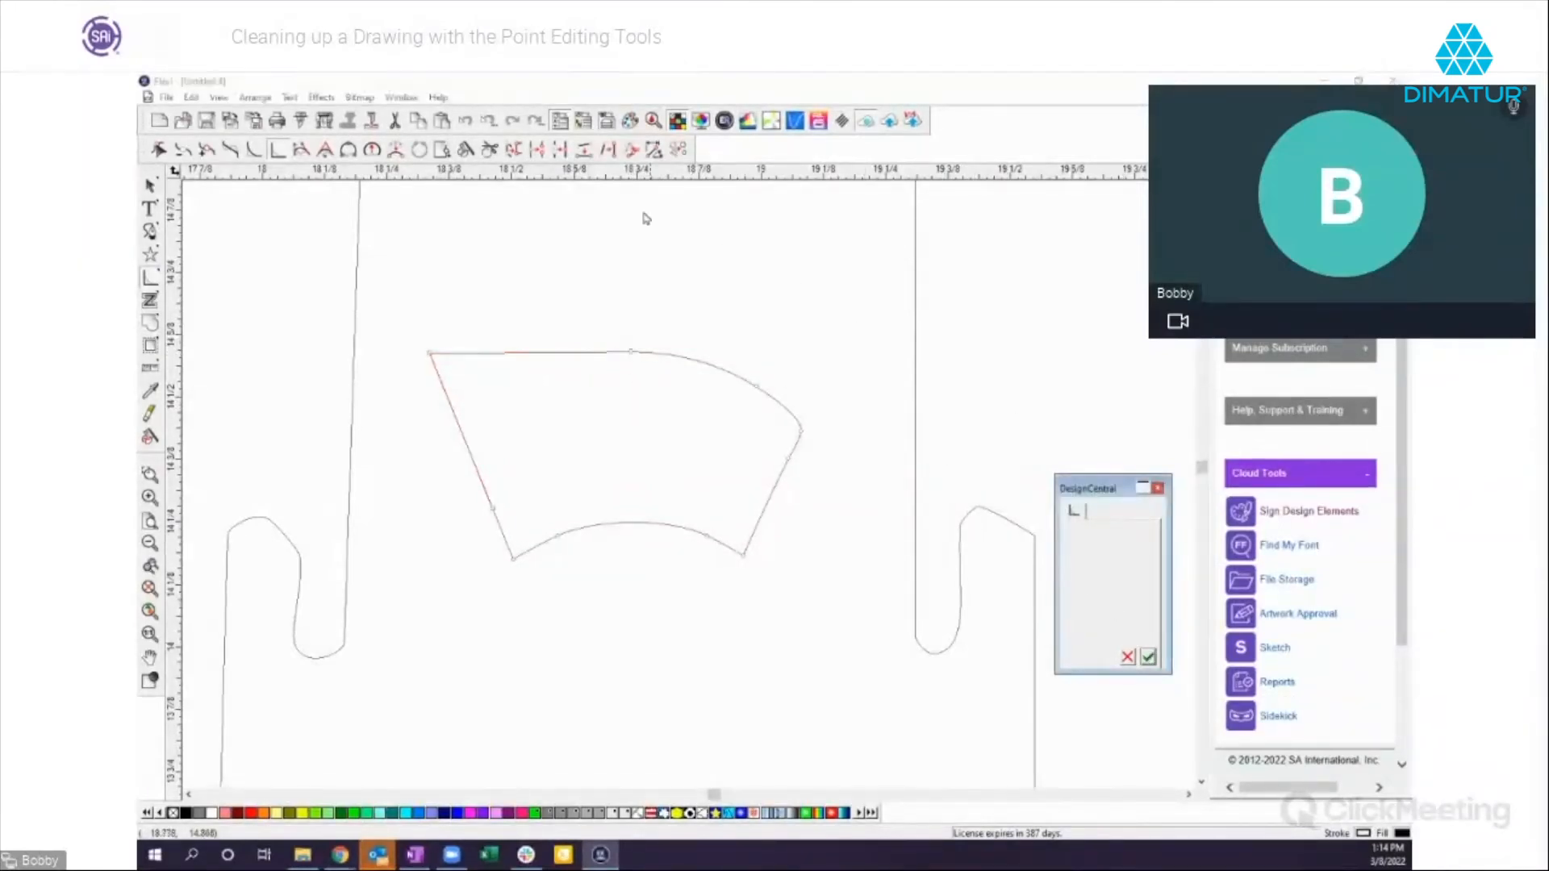
Step: Turn the fan-shaped window's rounded upper-right corner into a sharp corner meeting the top edge's midpoint, and deselect the window
left_click(770, 497)
left_click(691, 359)
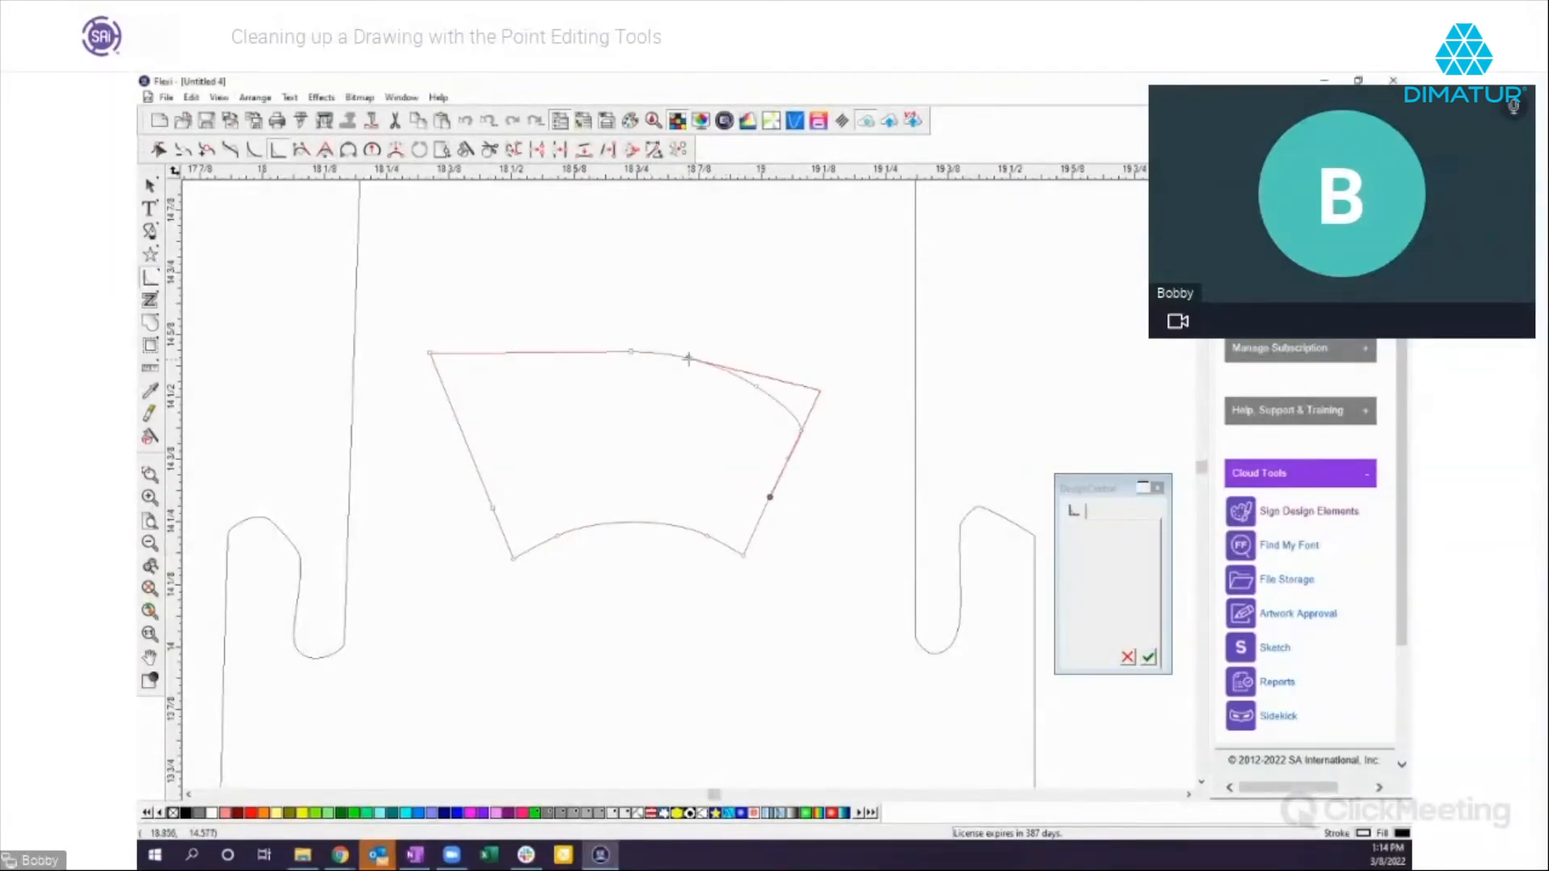
left_click_drag(688, 357, 624, 354)
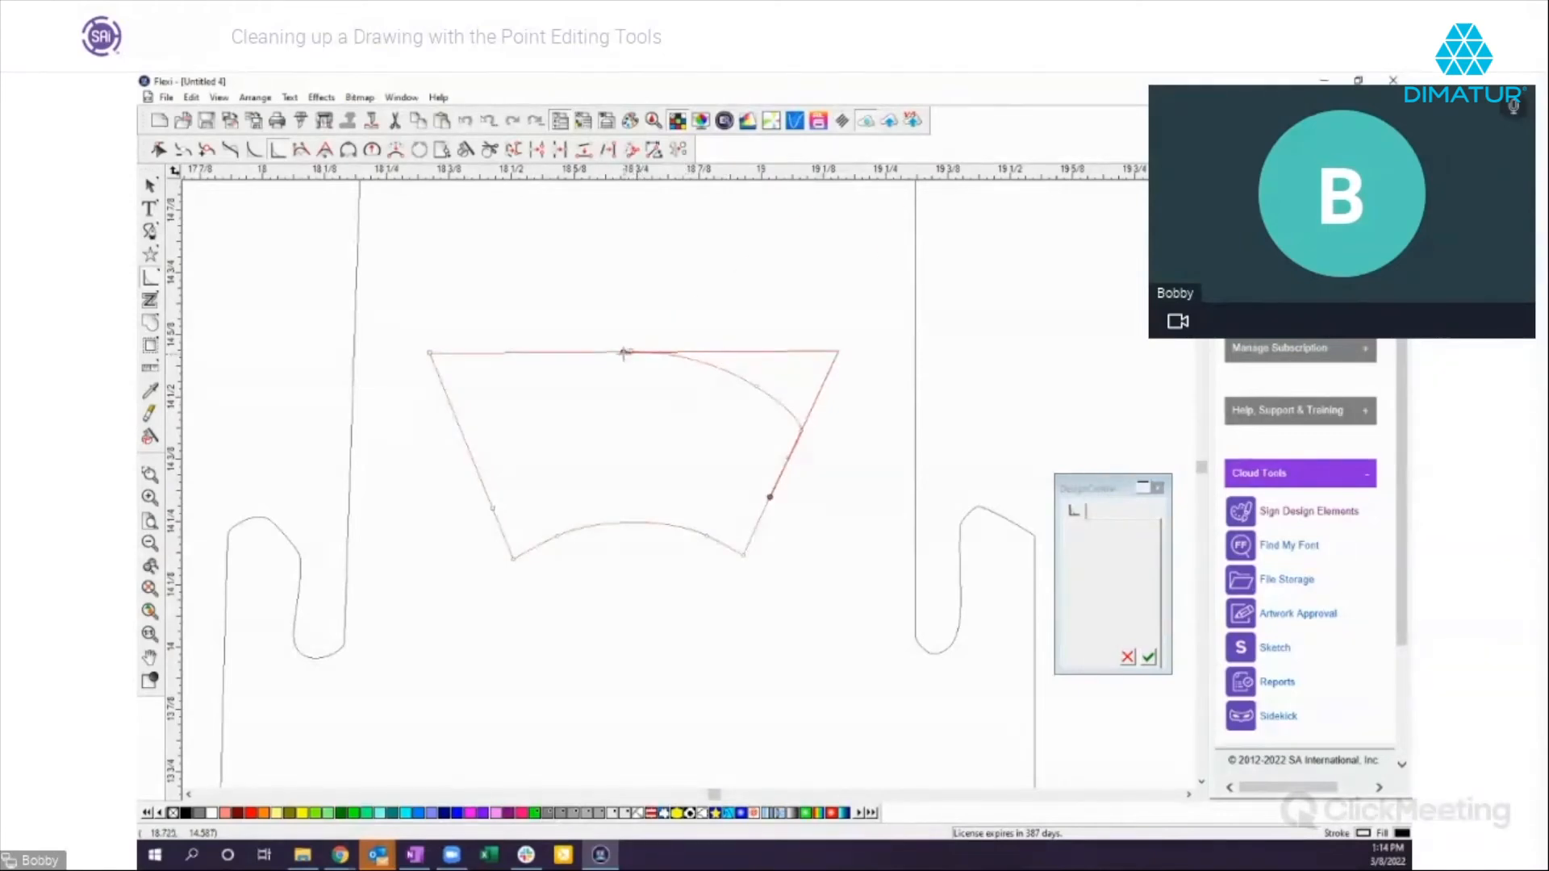
left_click(1148, 658)
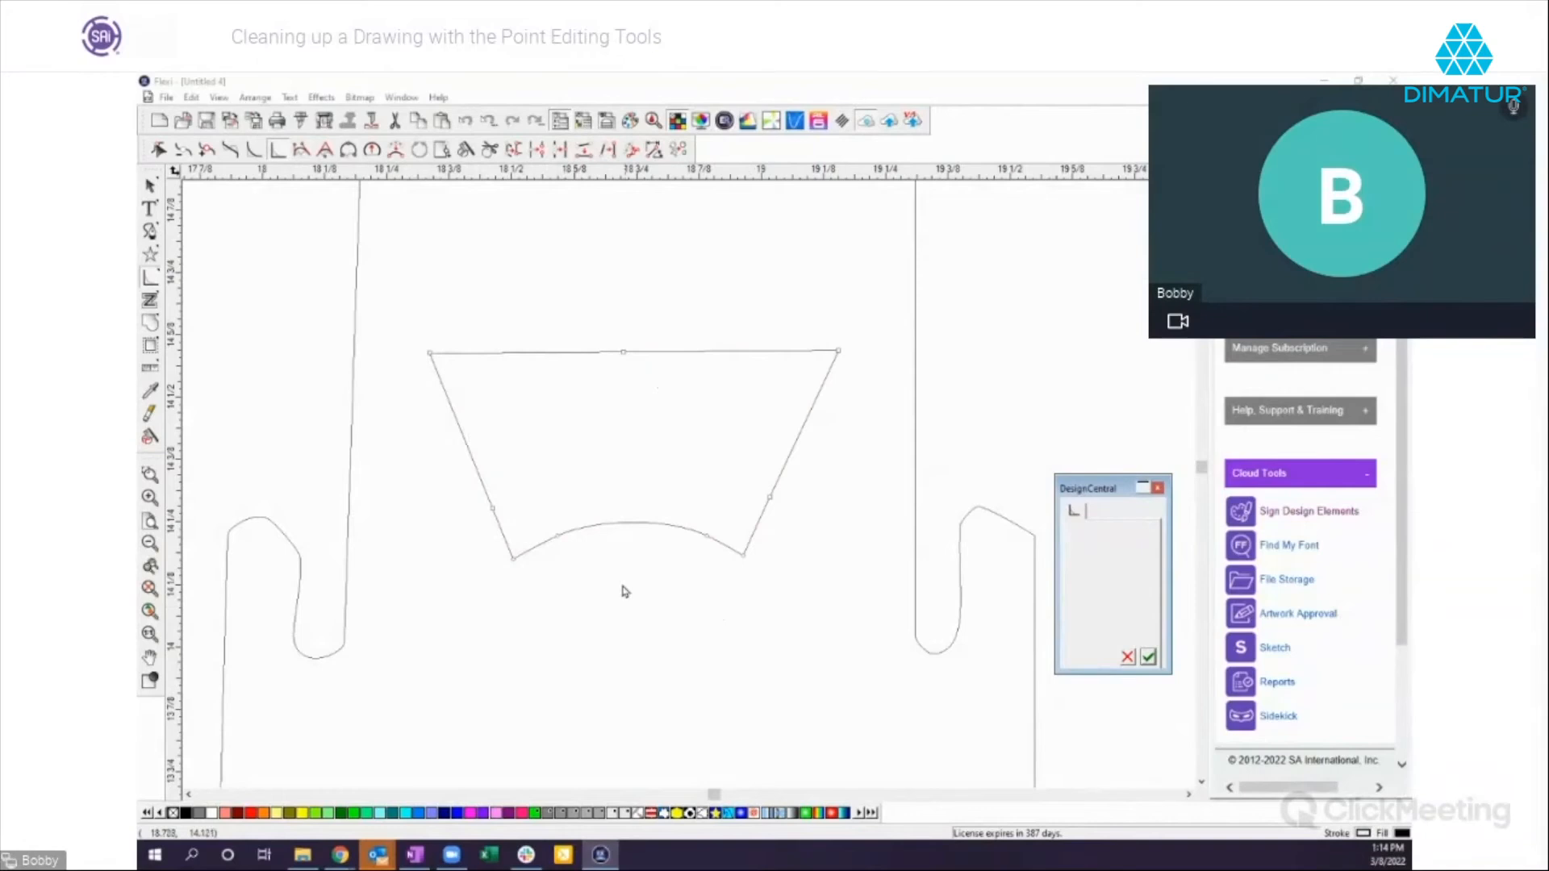
left_click(150, 187)
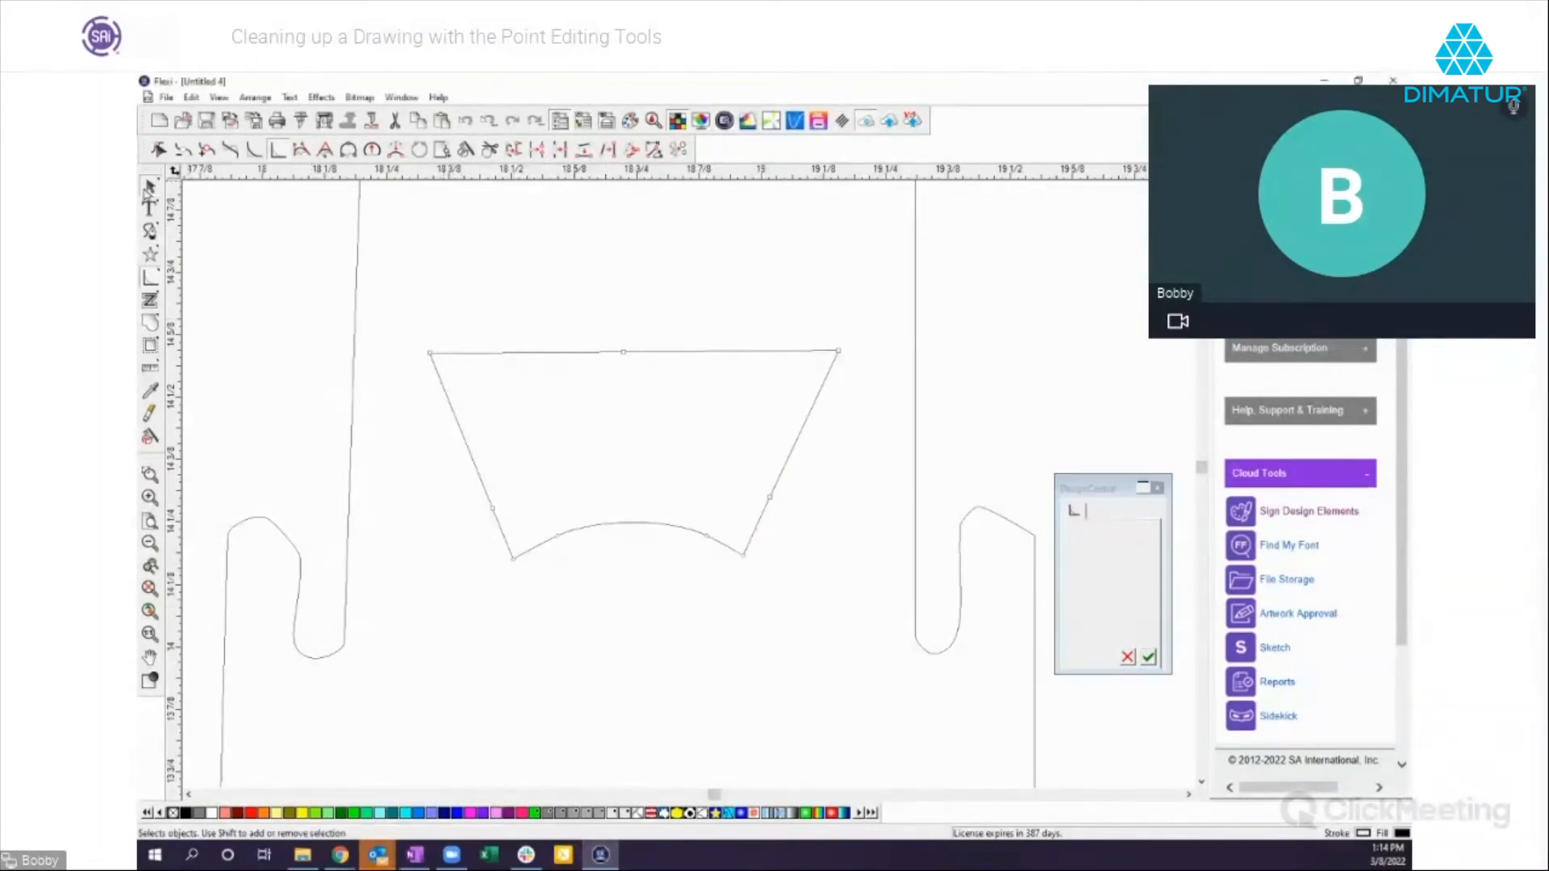
left_click(247, 282)
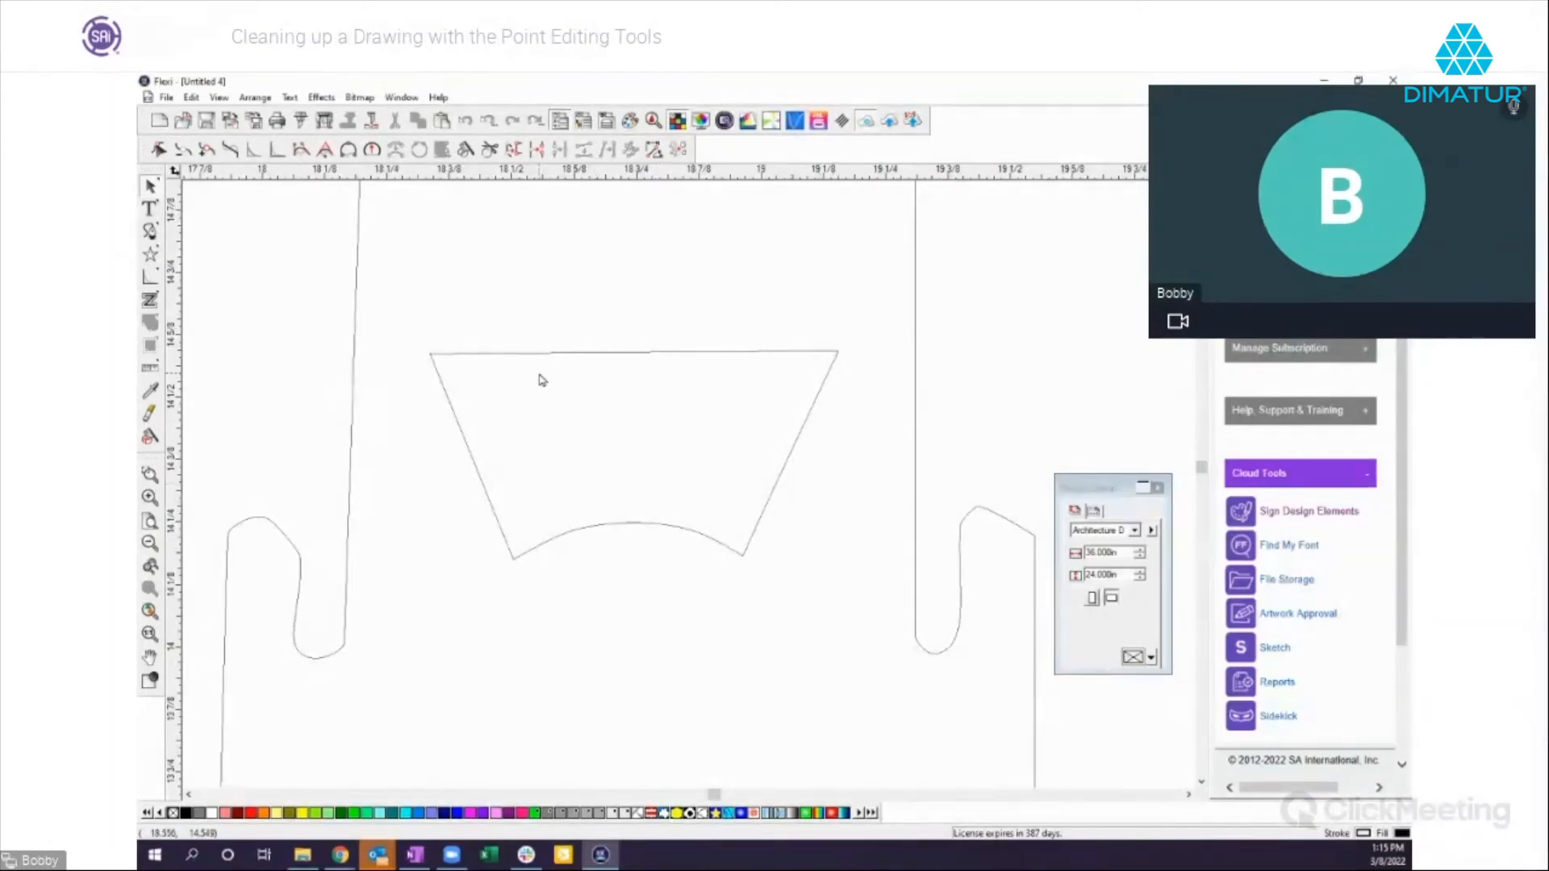
Step: Select the window's two upper corner points and start rounding corners with the scope set to Selected
left_click(159, 149)
left_click(436, 354)
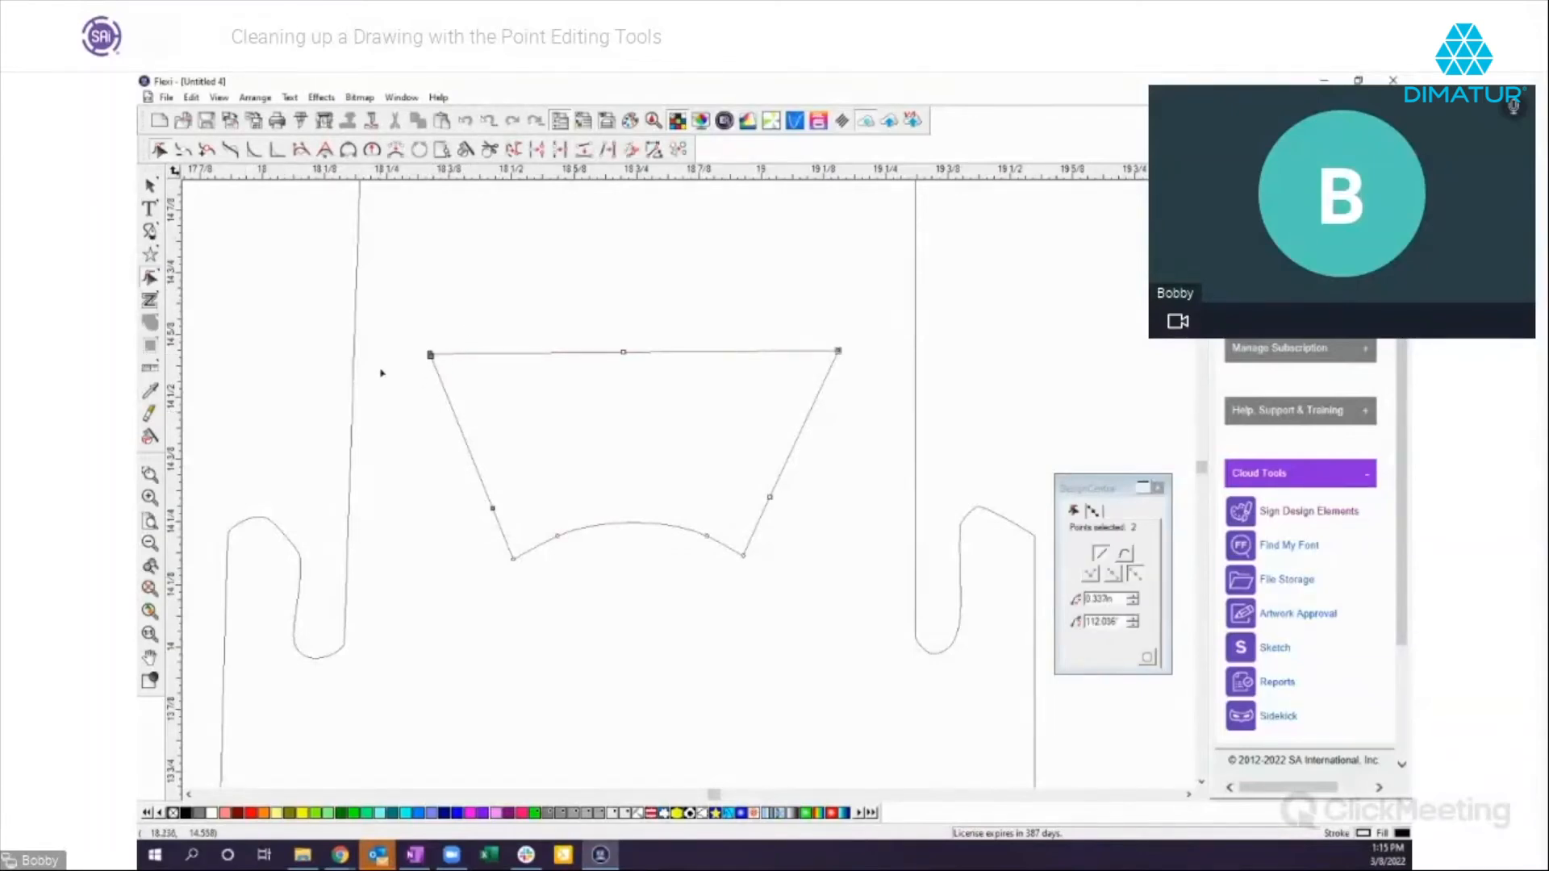
left_click(151, 473)
left_click_drag(421, 345, 462, 382)
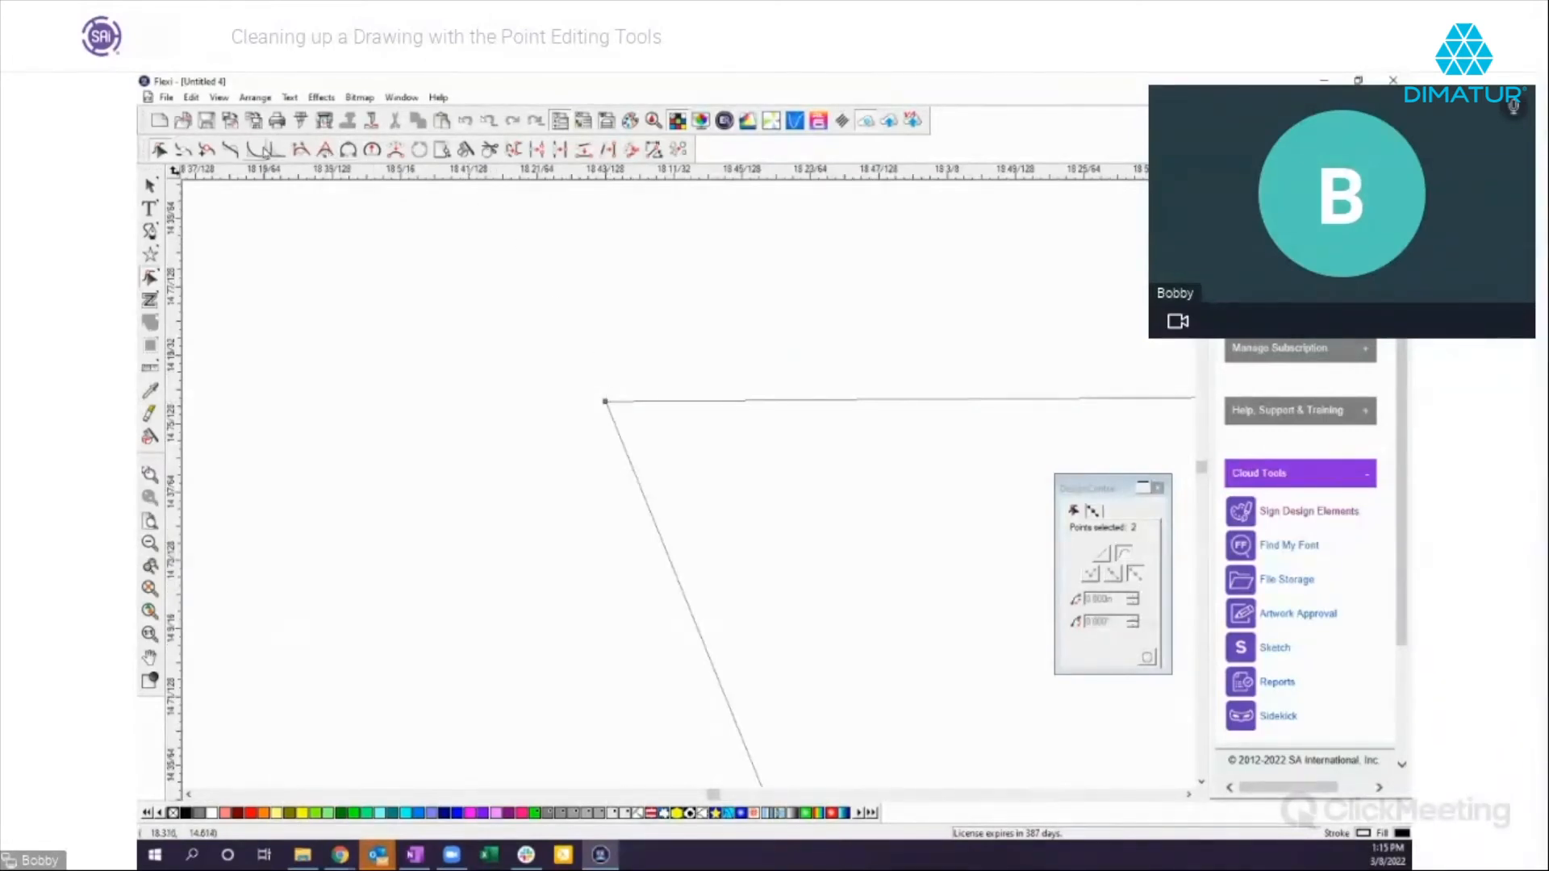
left_click(255, 151)
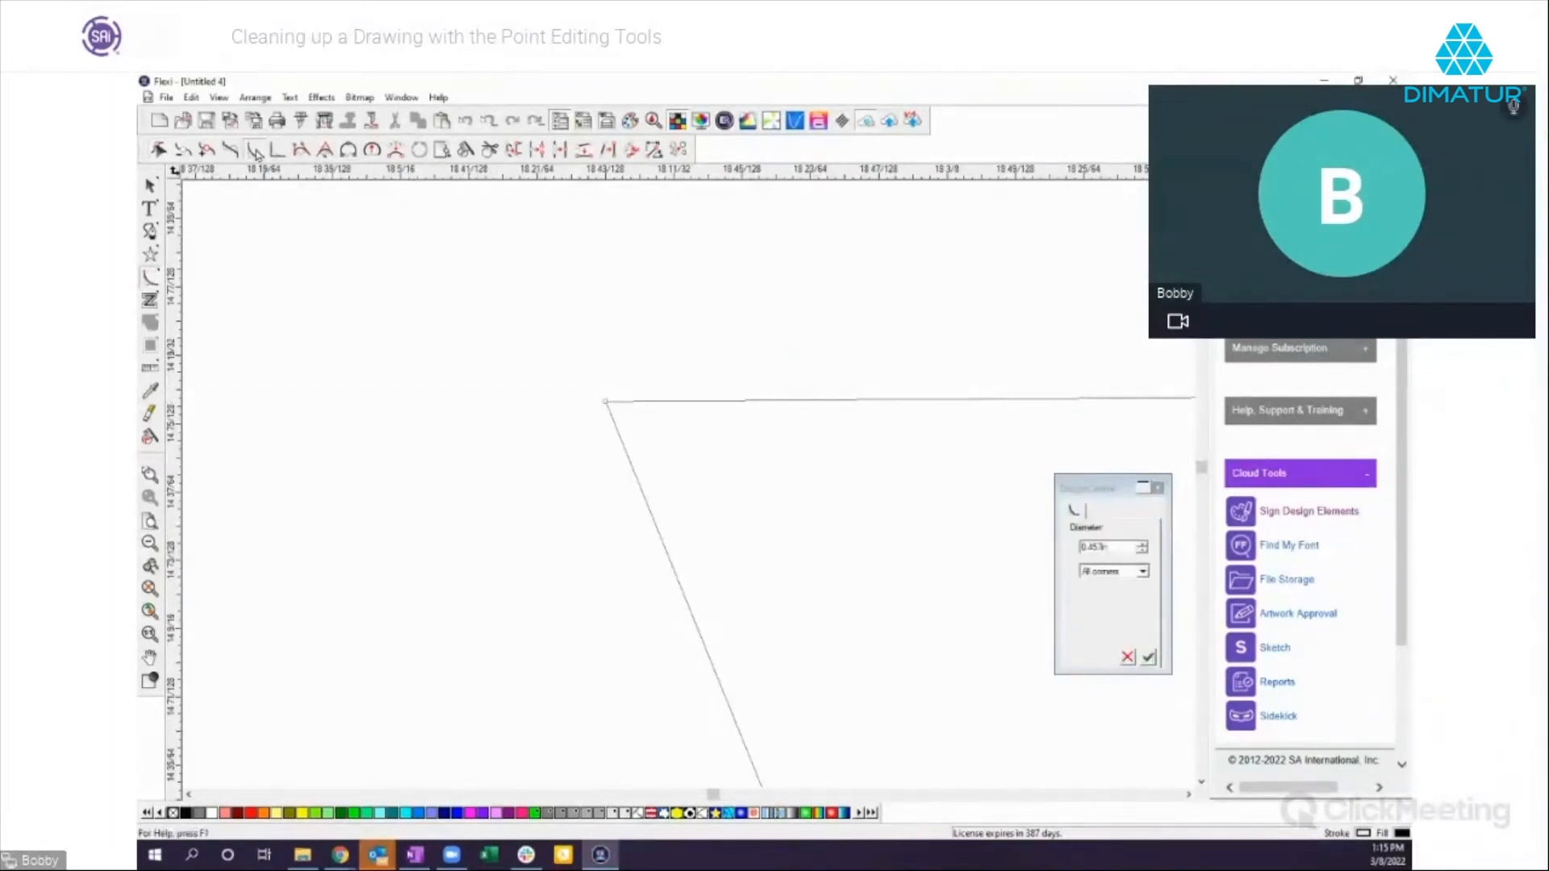
left_click(1142, 572)
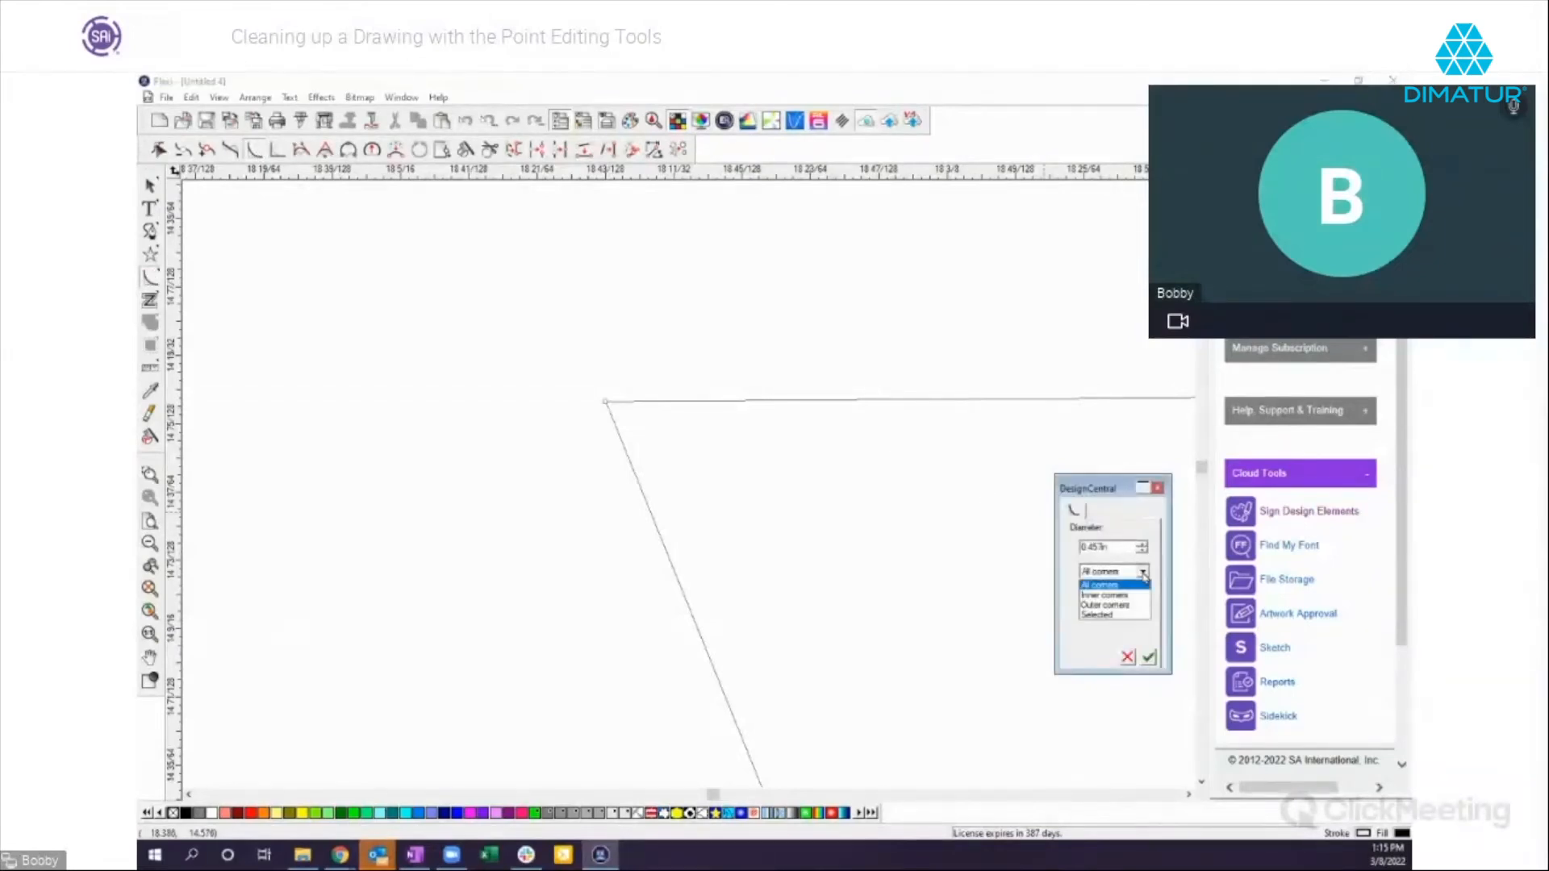
left_click(1100, 614)
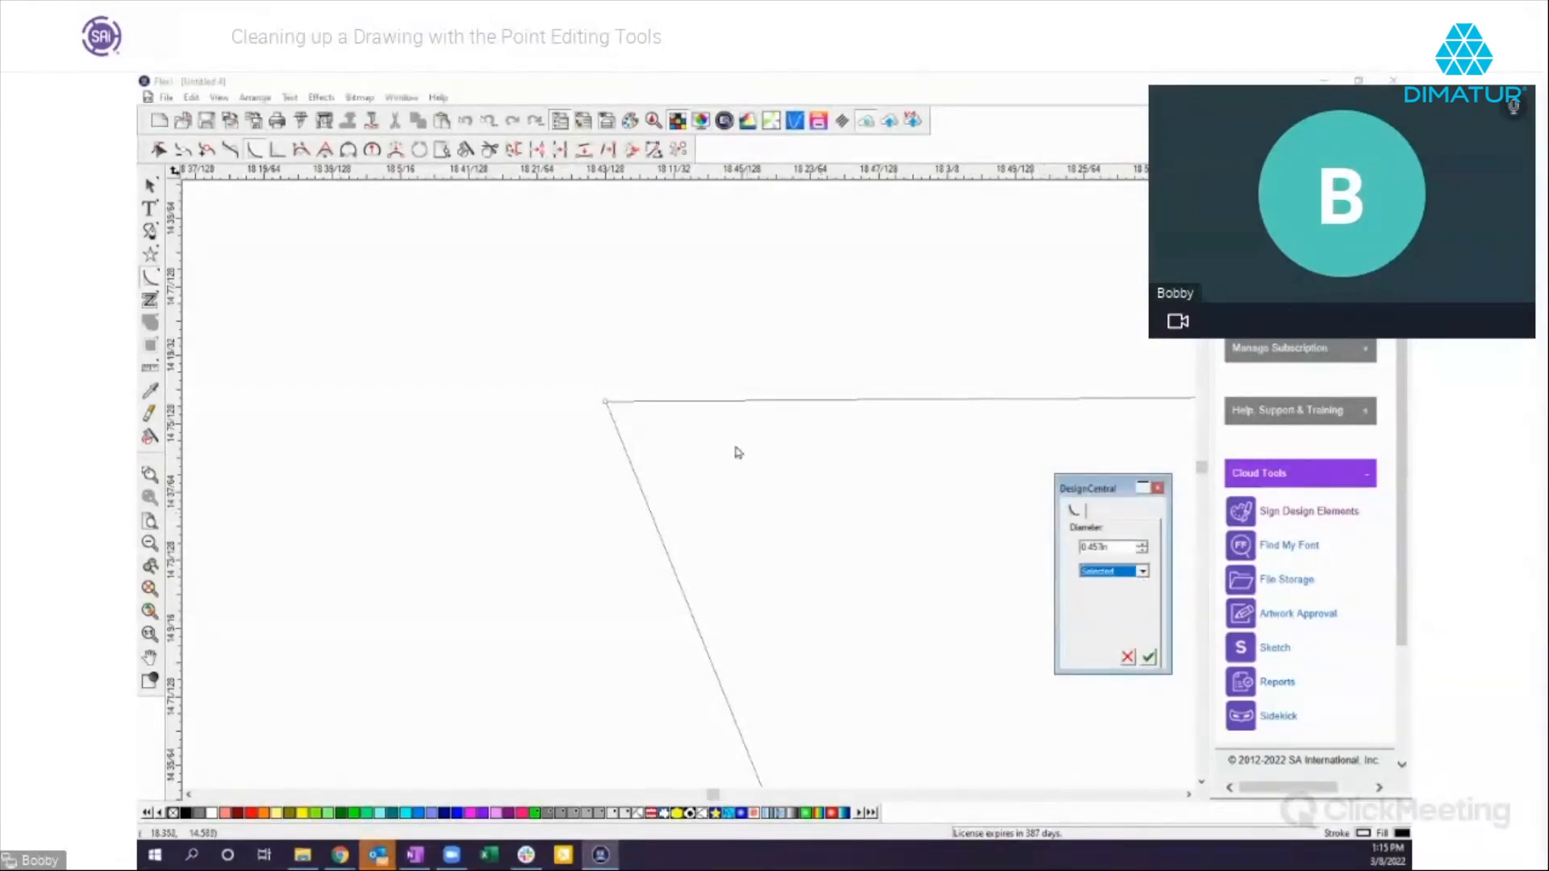
left_click(604, 402)
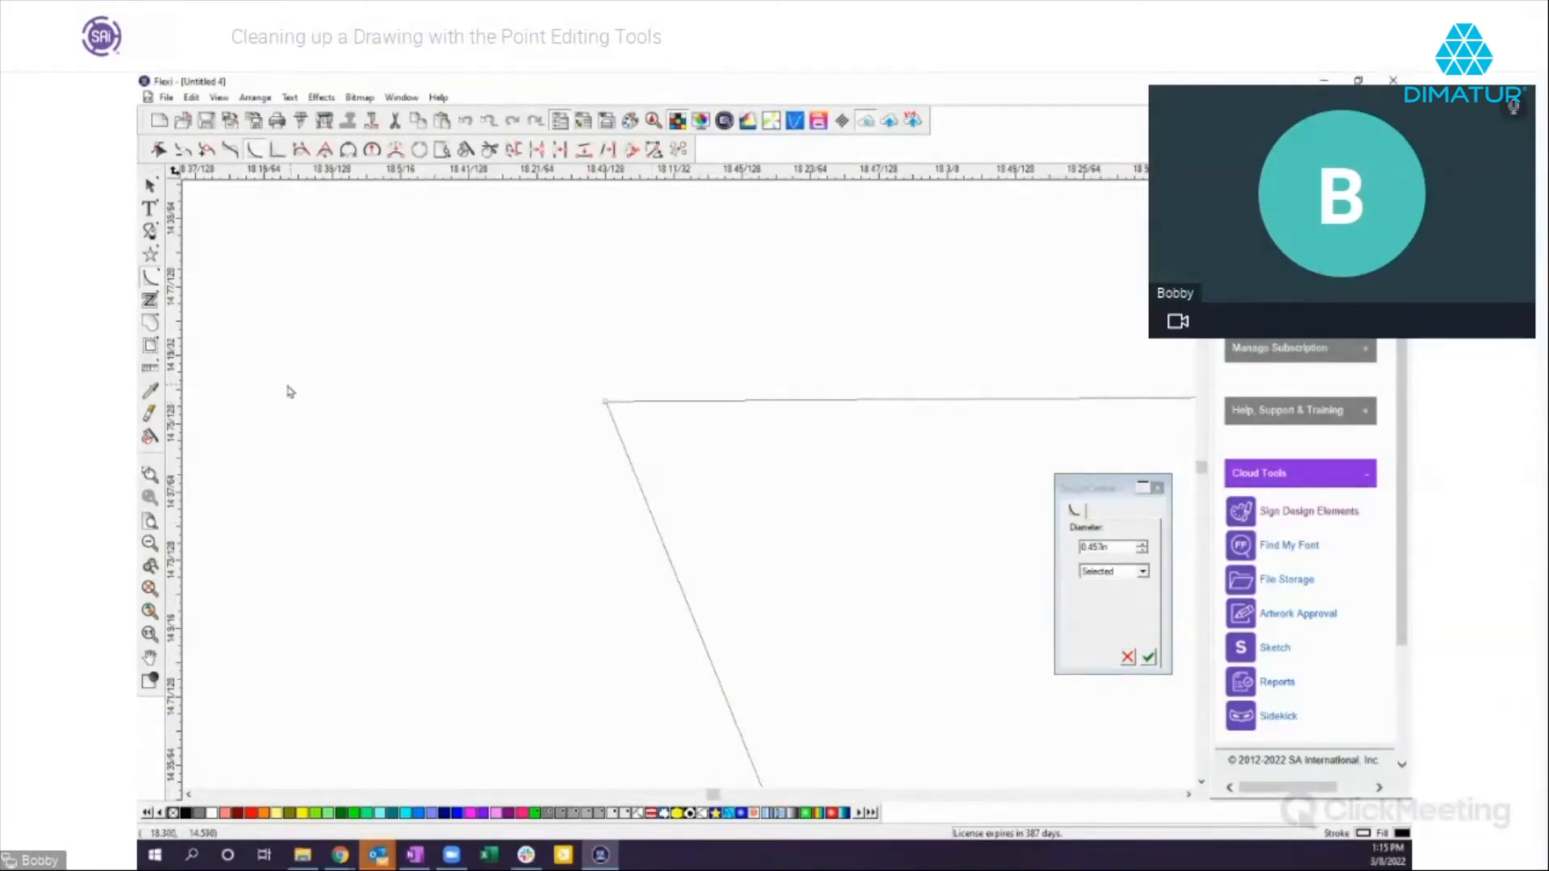
Step: Round the fan-shaped window's upper-left corner with a diameter of about 0.05 in, and move DesignCentral clear of the window
left_click(150, 543)
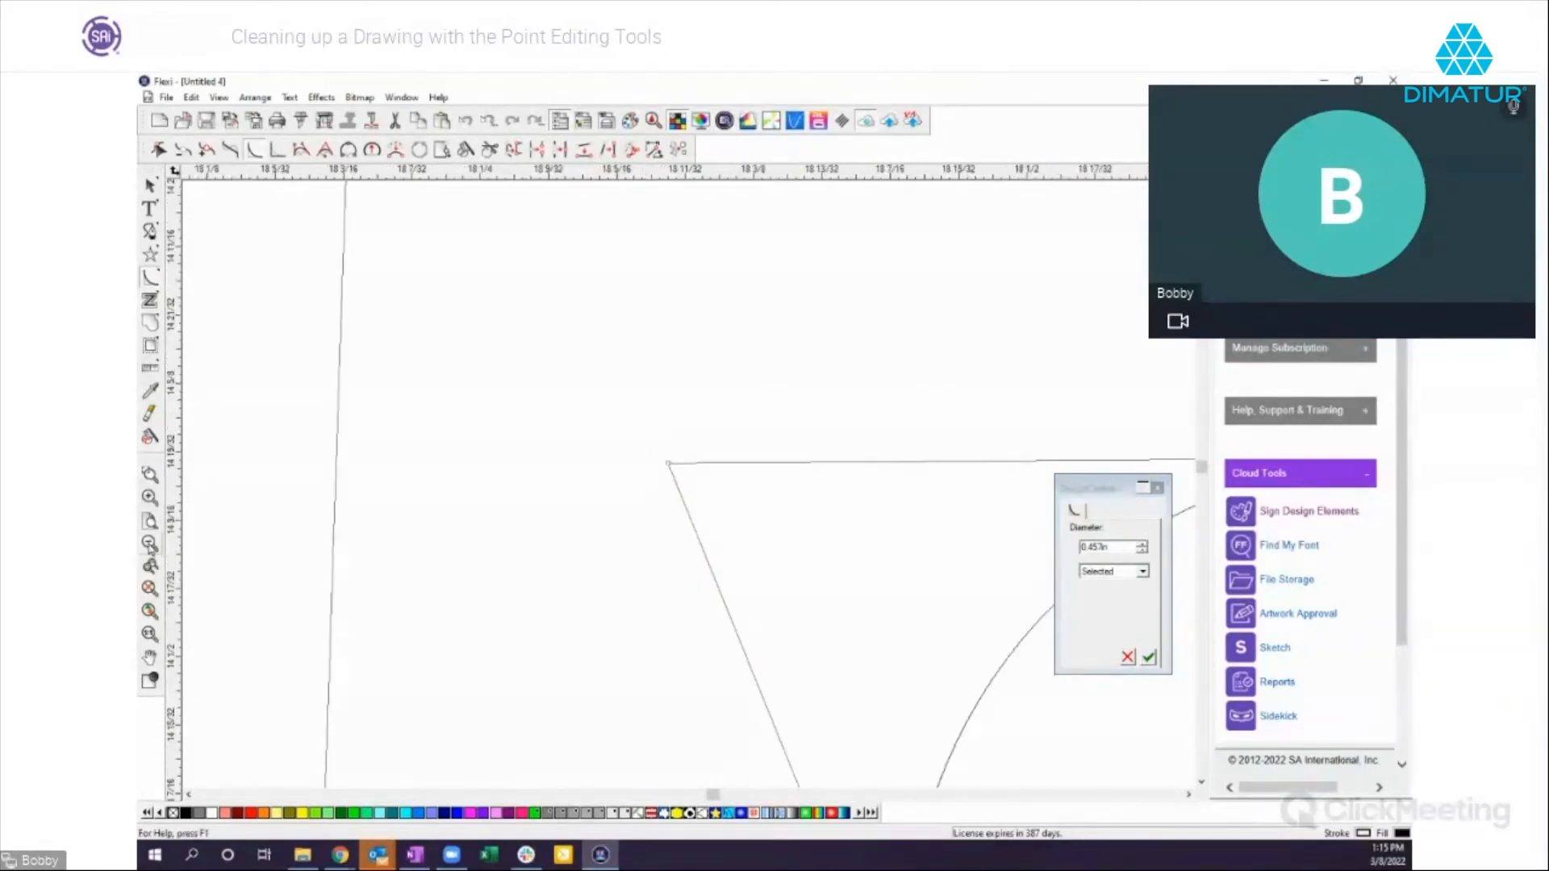
left_click(150, 543)
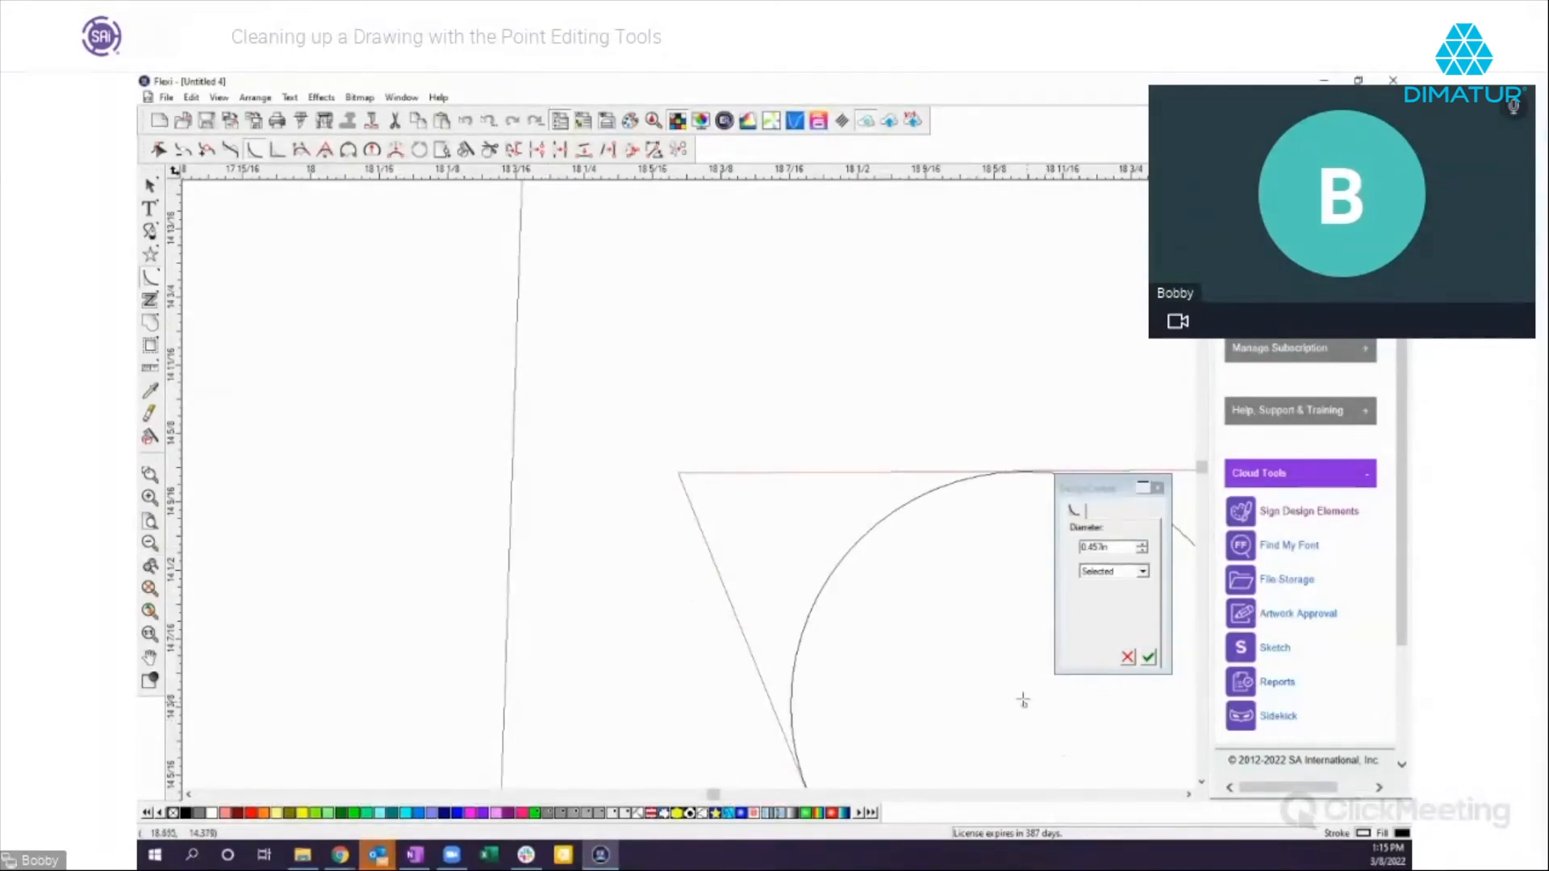
left_click_drag(839, 548, 757, 519)
left_click(149, 542)
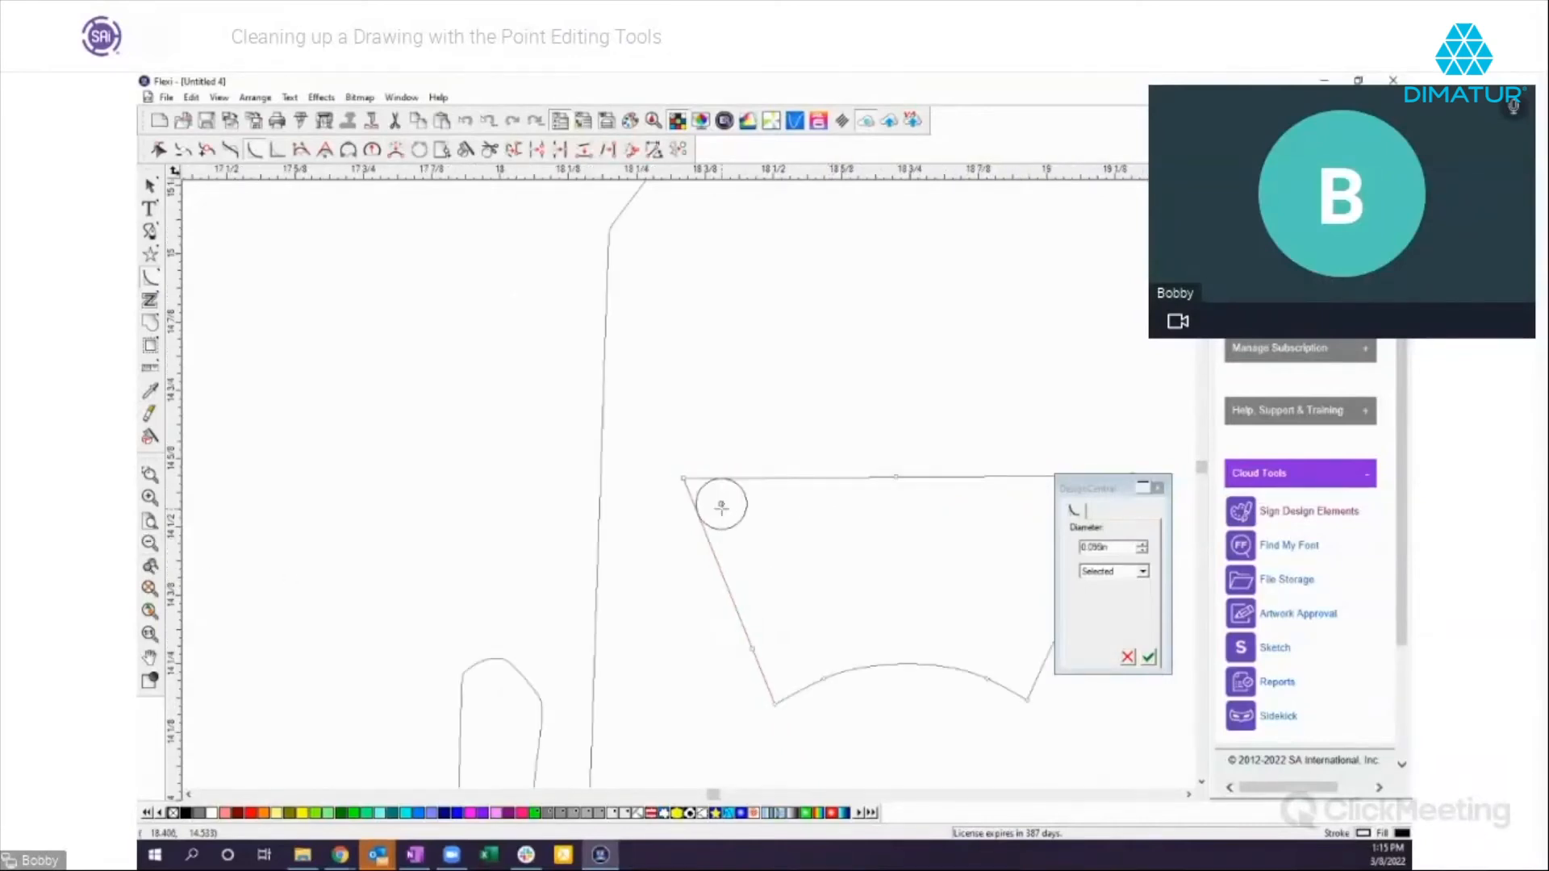
left_click_drag(721, 506, 823, 557)
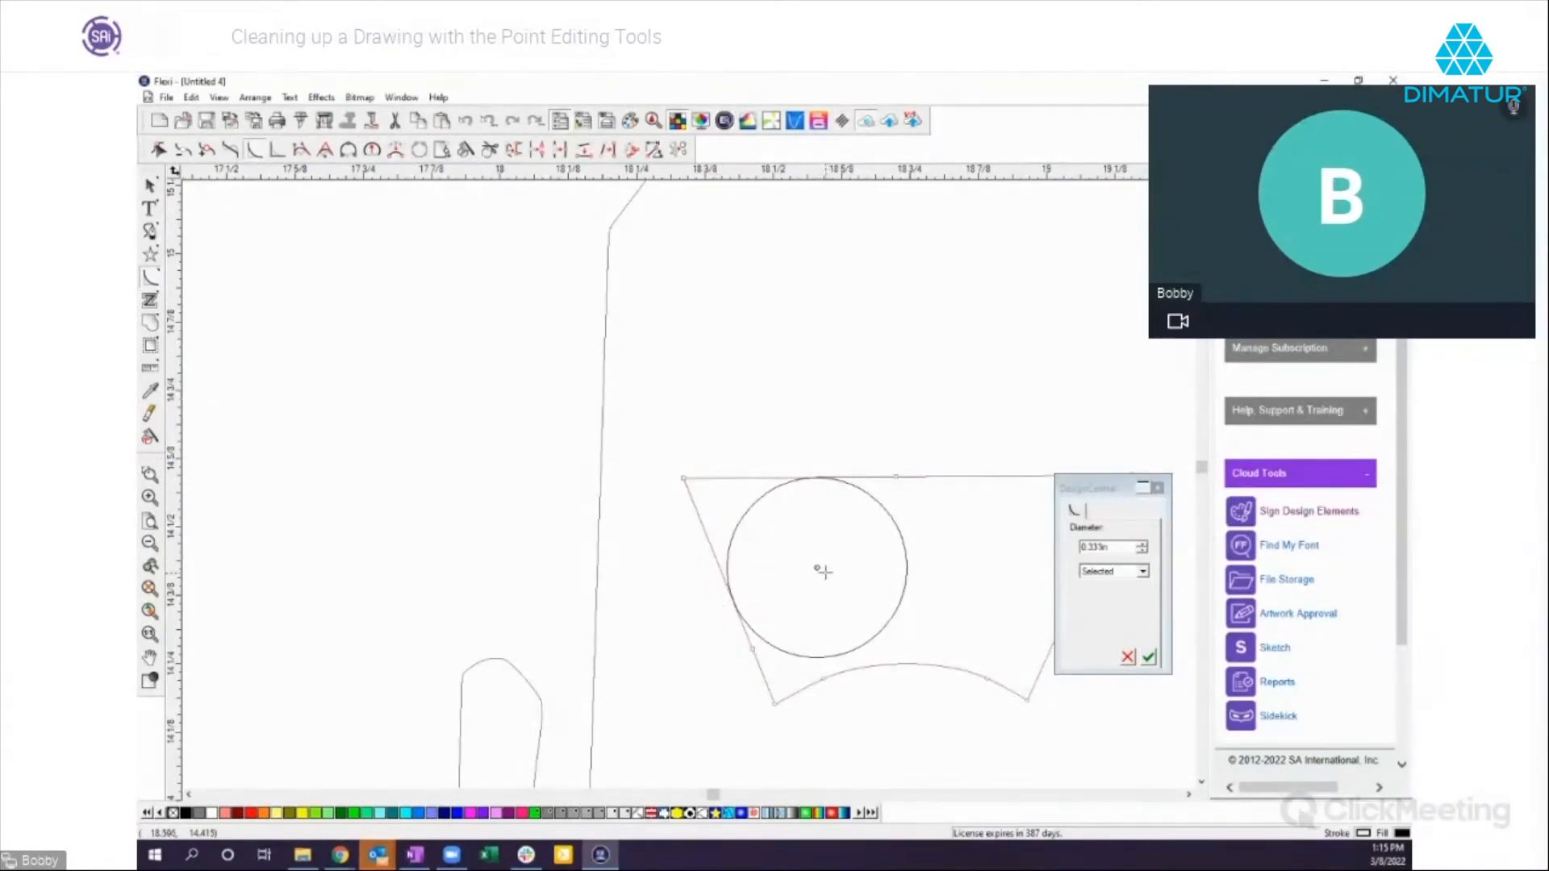
left_click_drag(816, 568, 704, 491)
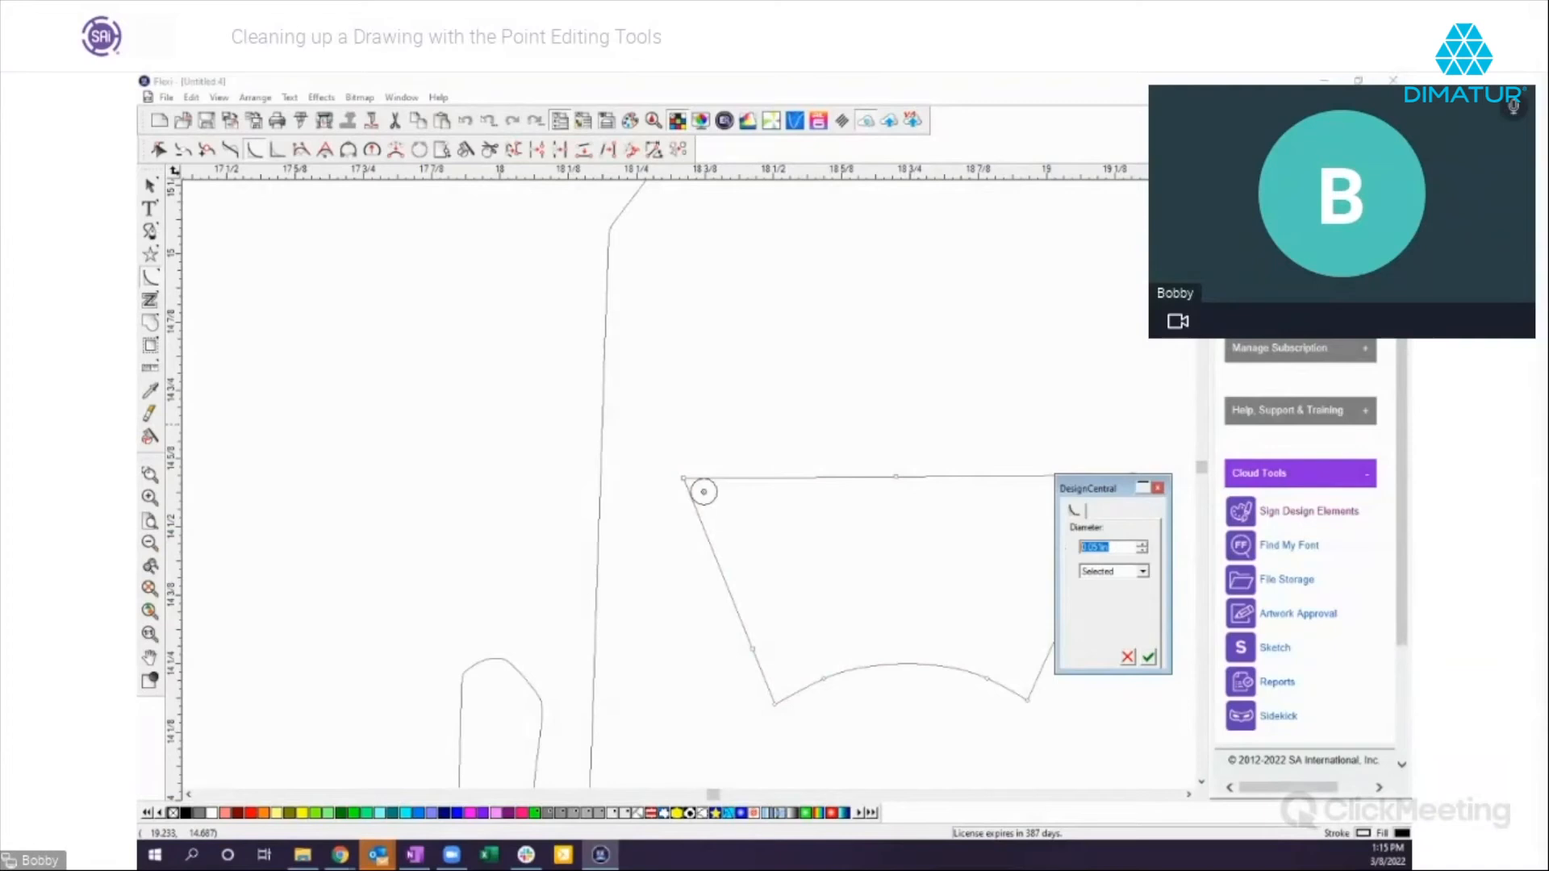
key("BackSpace")
left_click(1147, 660)
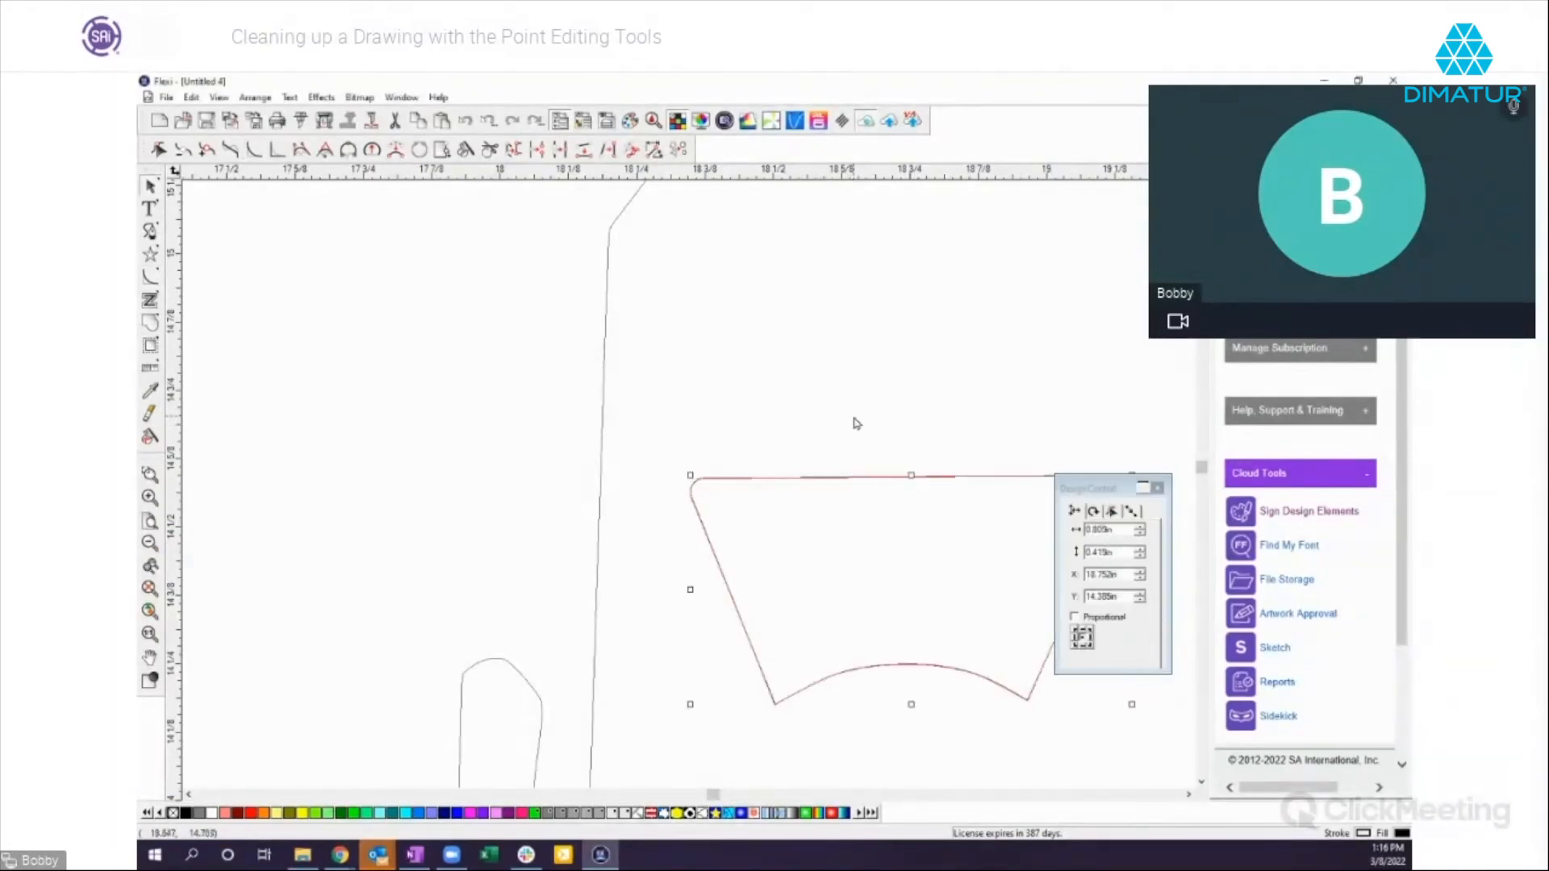
left_click_drag(1117, 494, 943, 207)
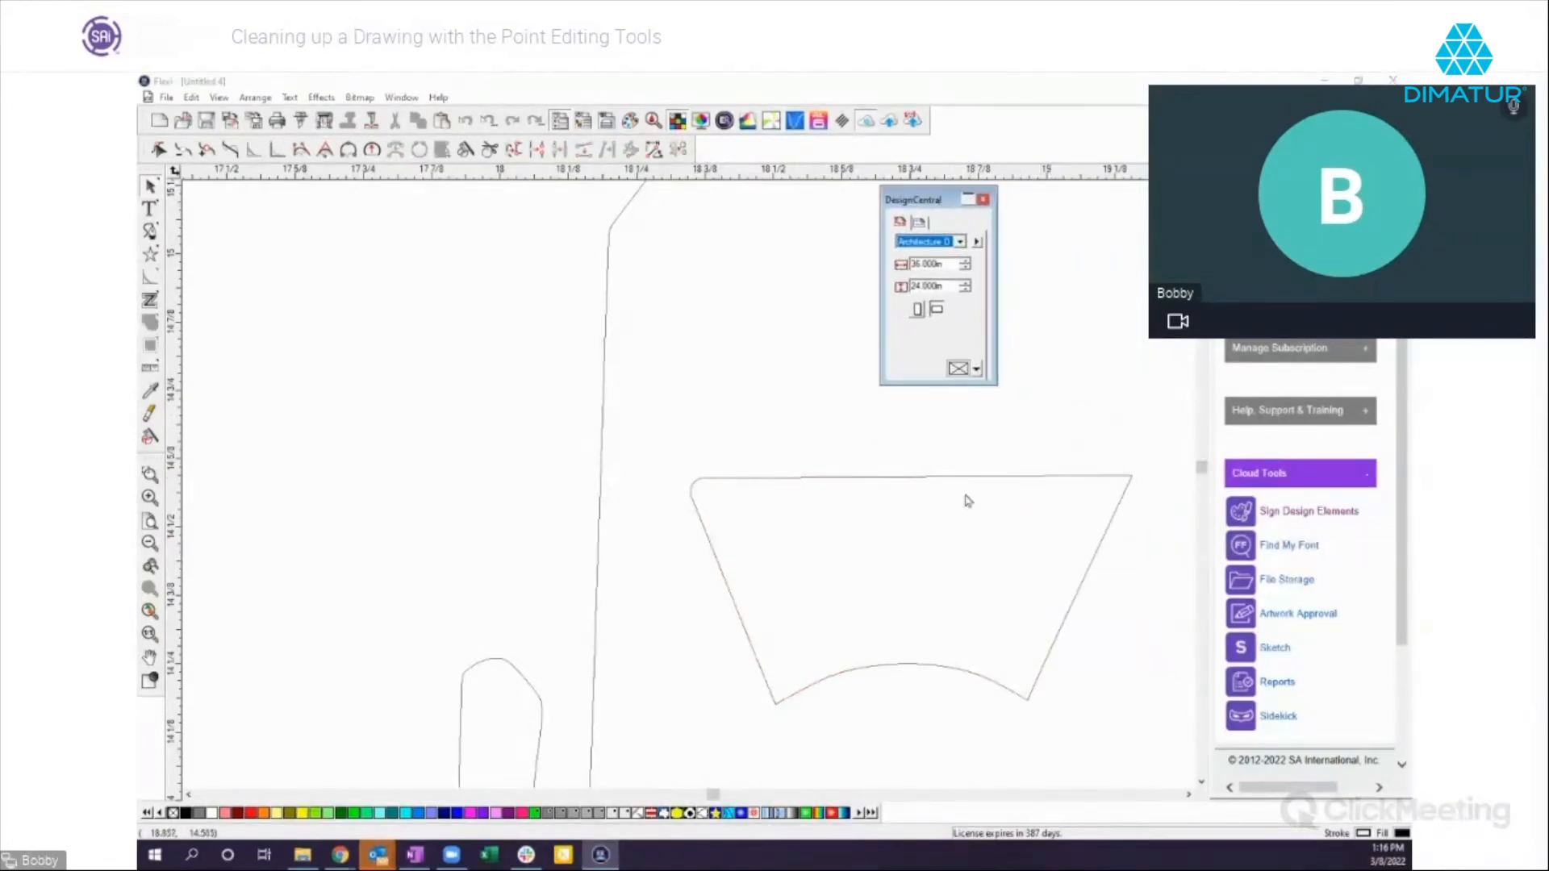
Step: Round the fan-shaped window's remaining corners with a 0.05 in diameter applied to all corners, and deselect it
left_click(918, 480)
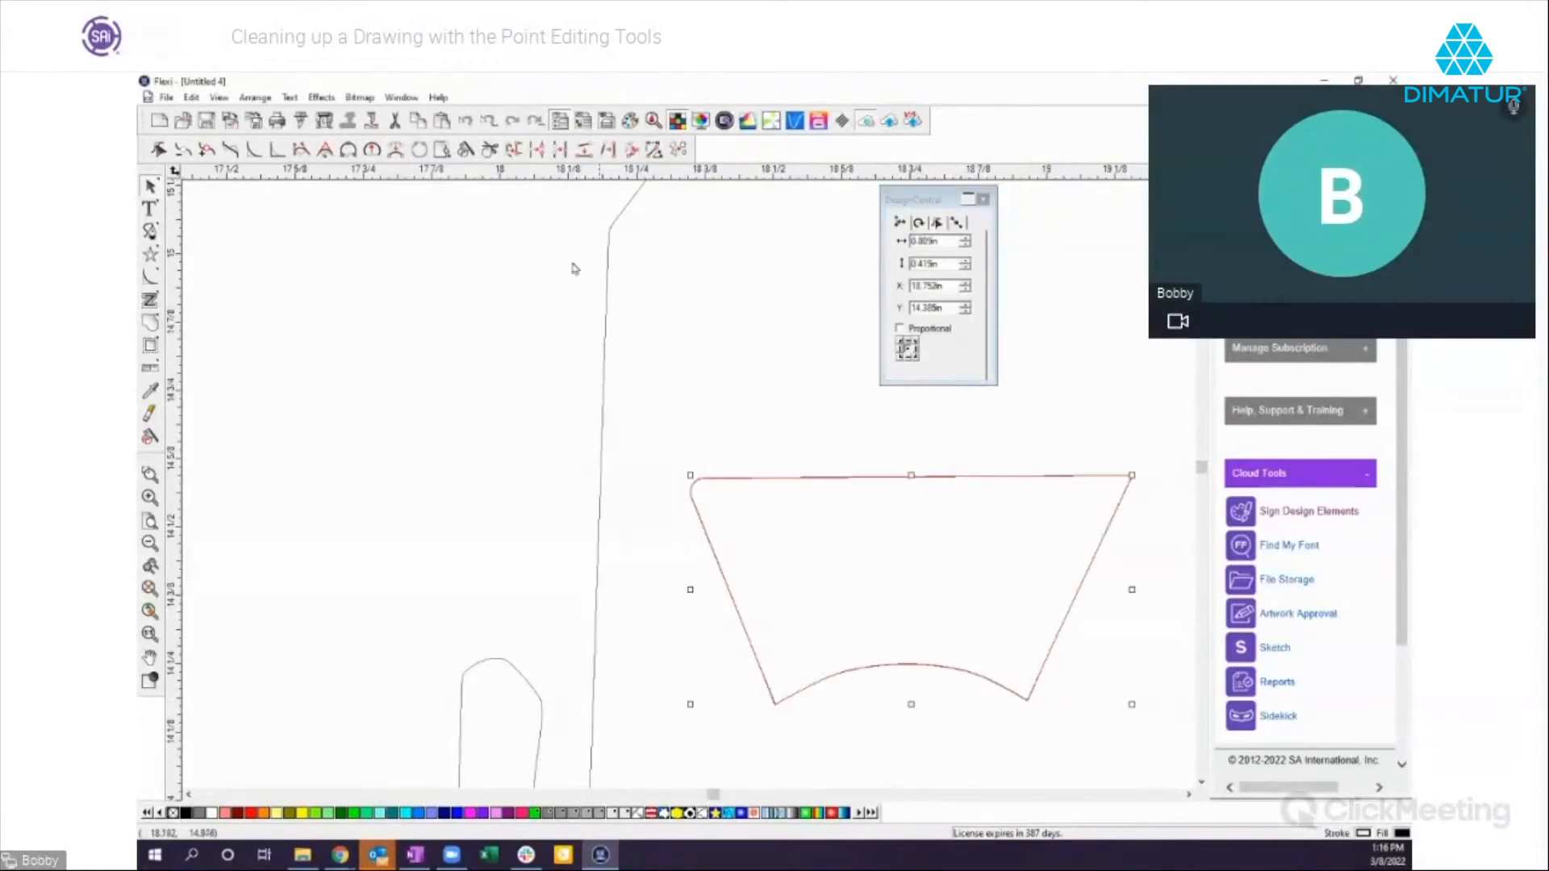
left_click(254, 152)
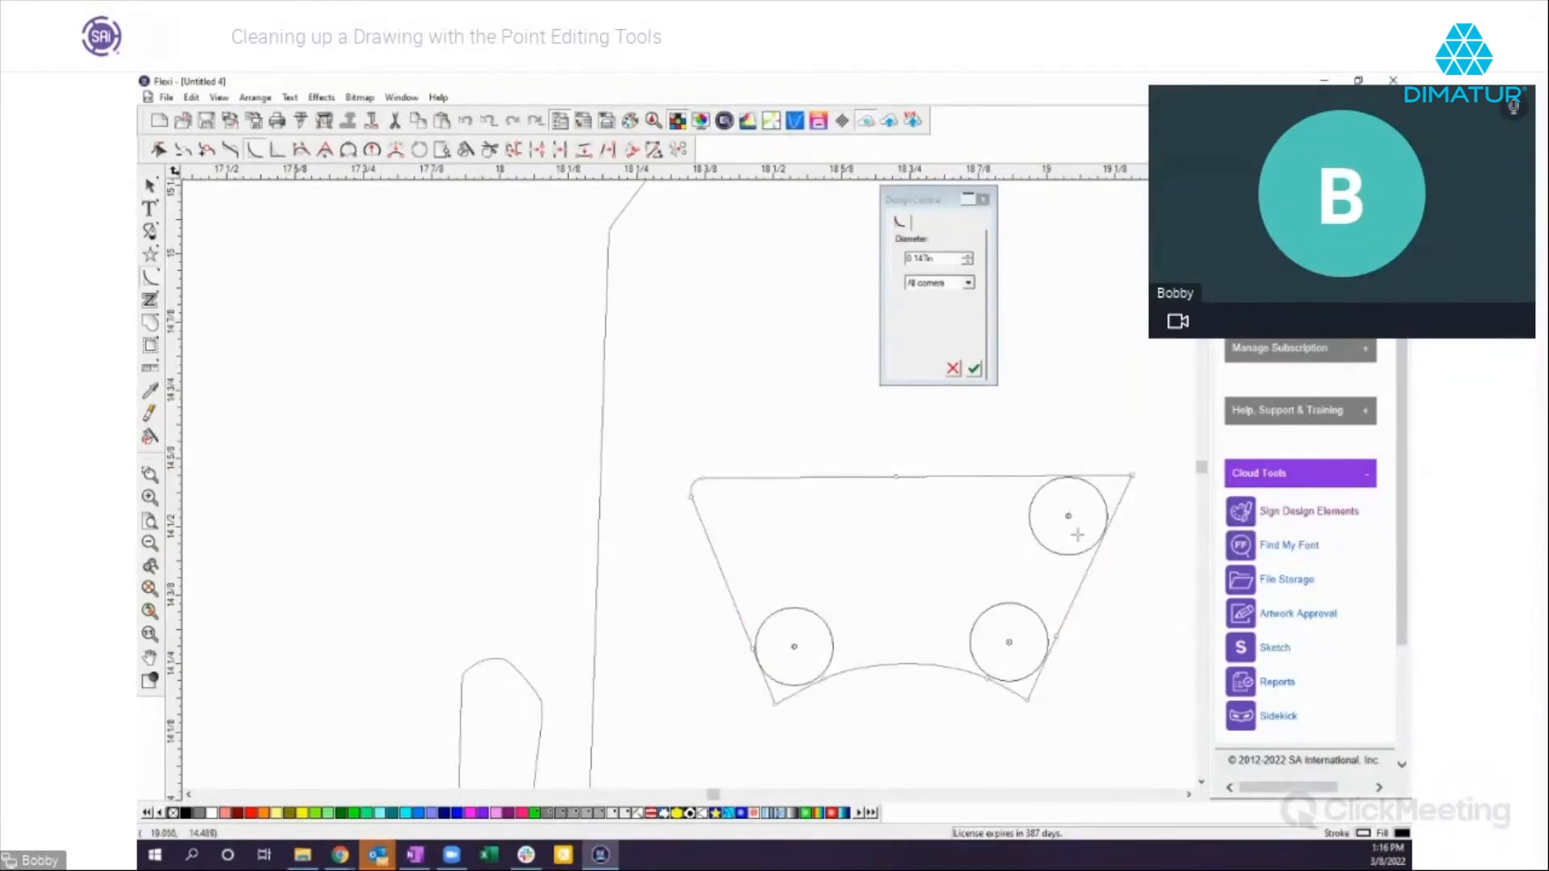
double_click(934, 258)
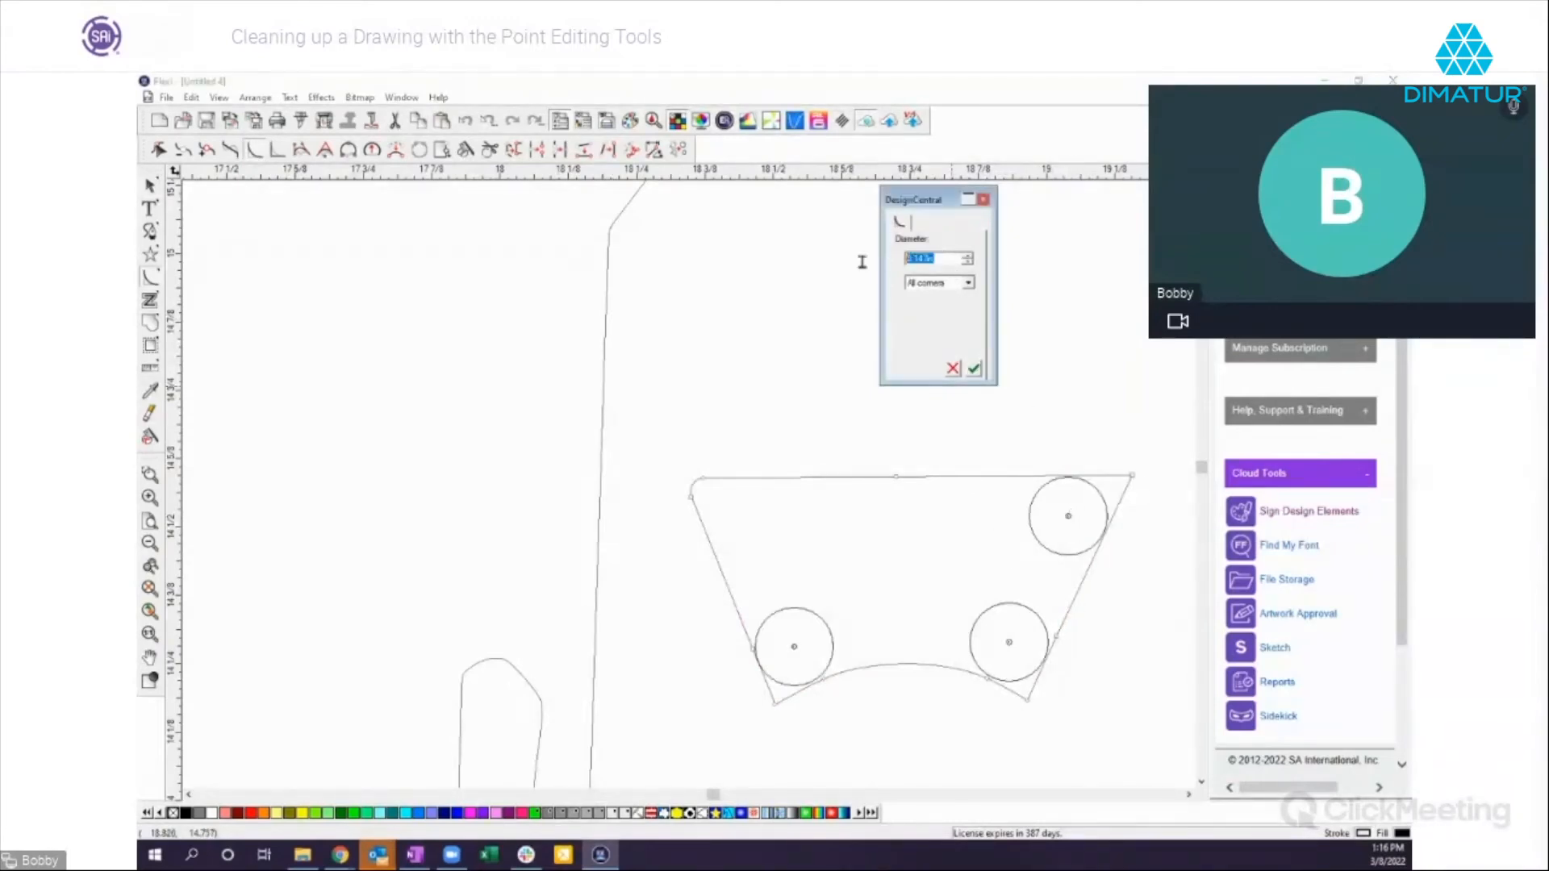
type(".05")
key("Return")
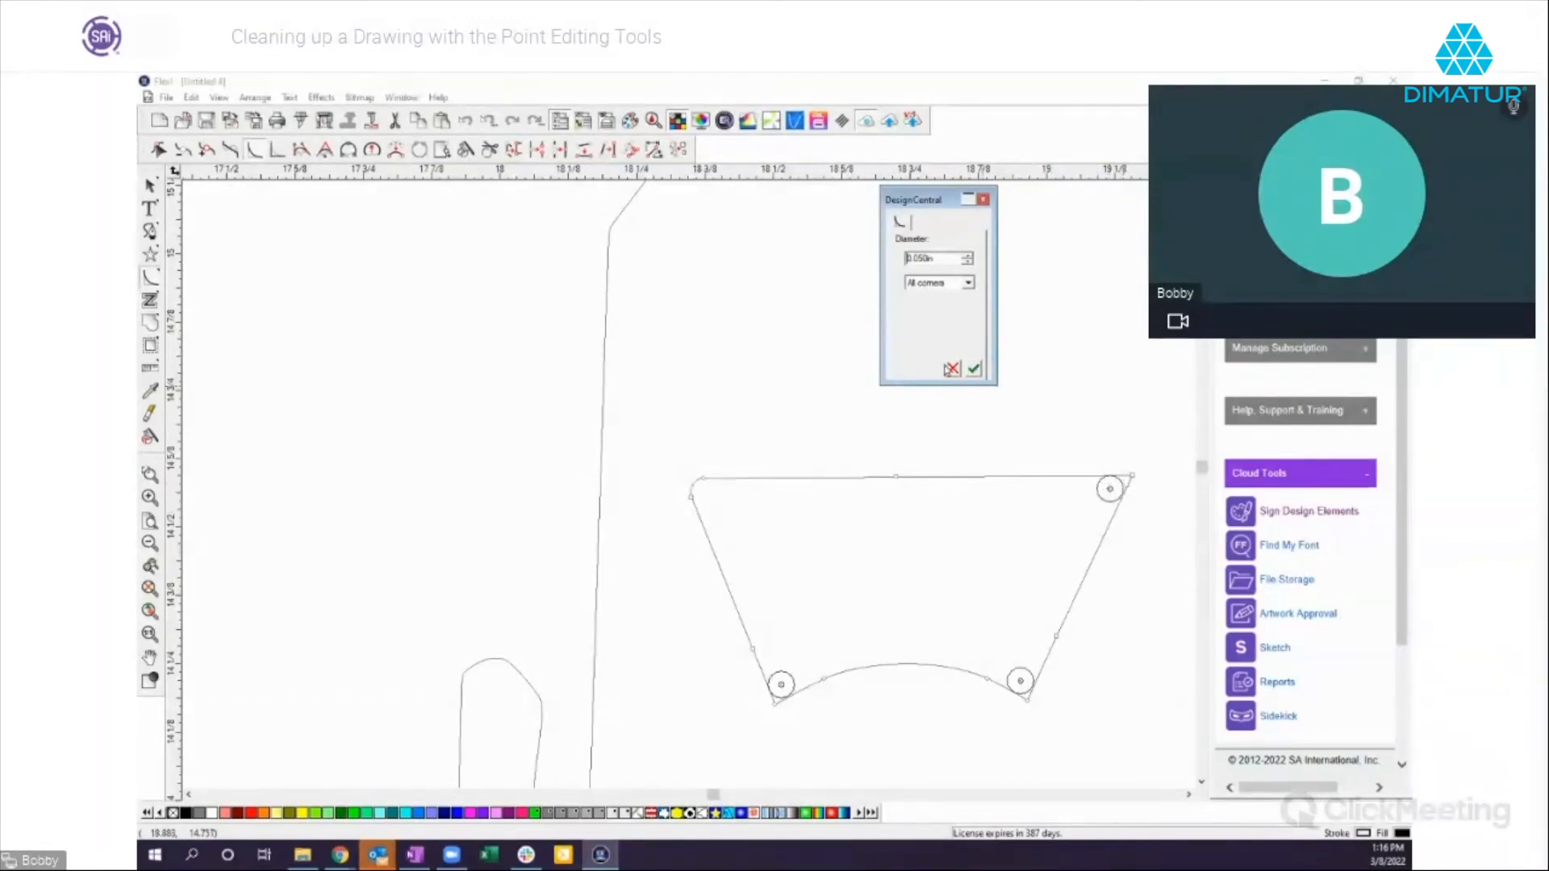
left_click(975, 369)
left_click(1087, 418)
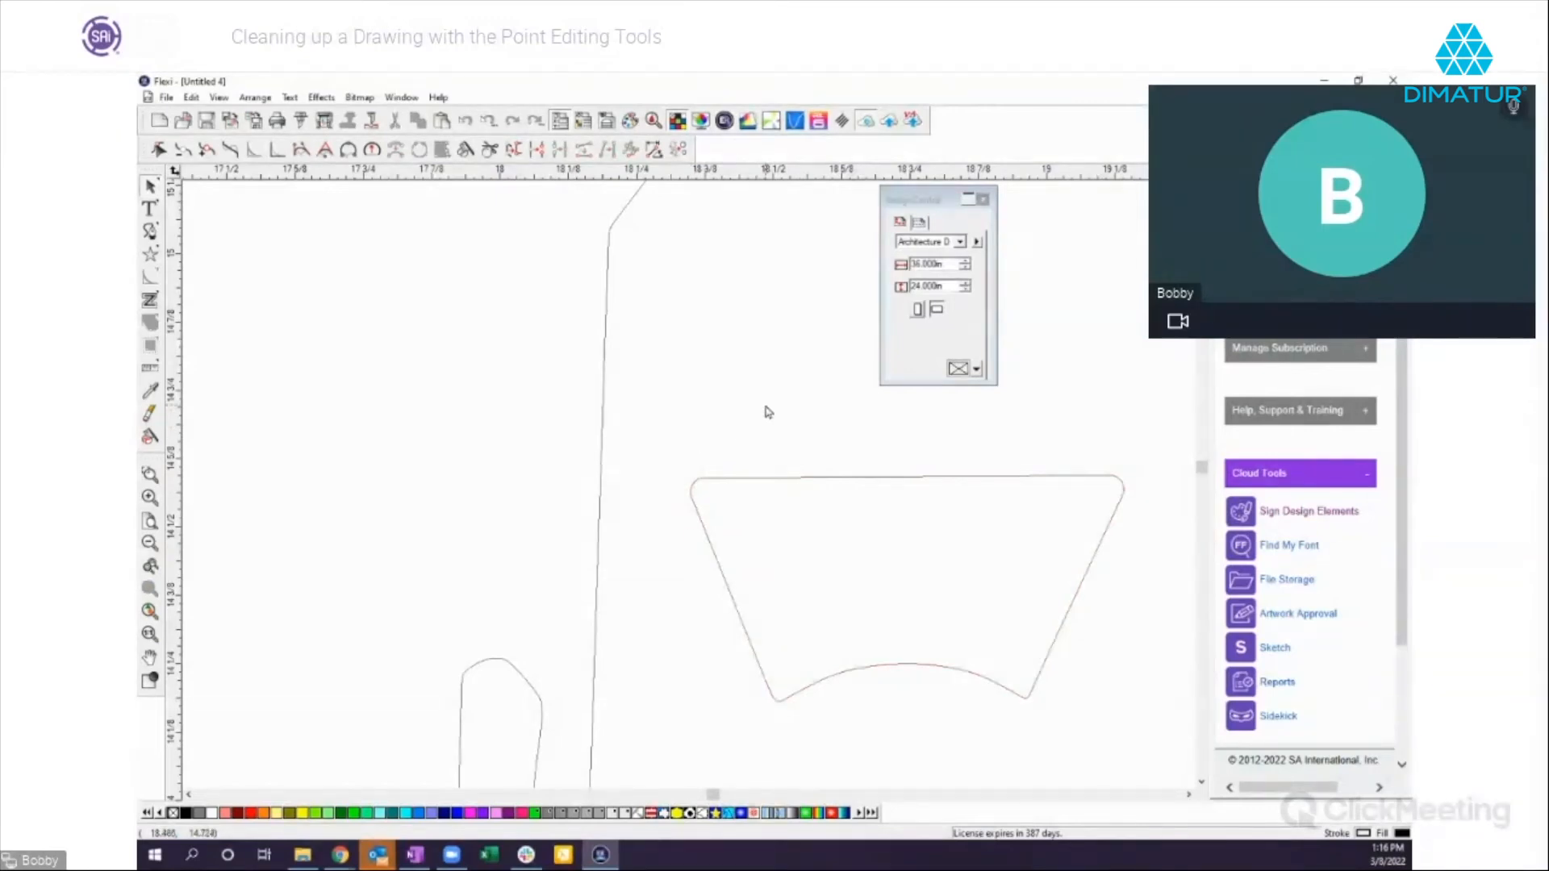
Step: Sharpen the rounded upper-left corner of the middle tower's left ledge beside the fan-shaped window
left_click_drag(670, 456, 1140, 721)
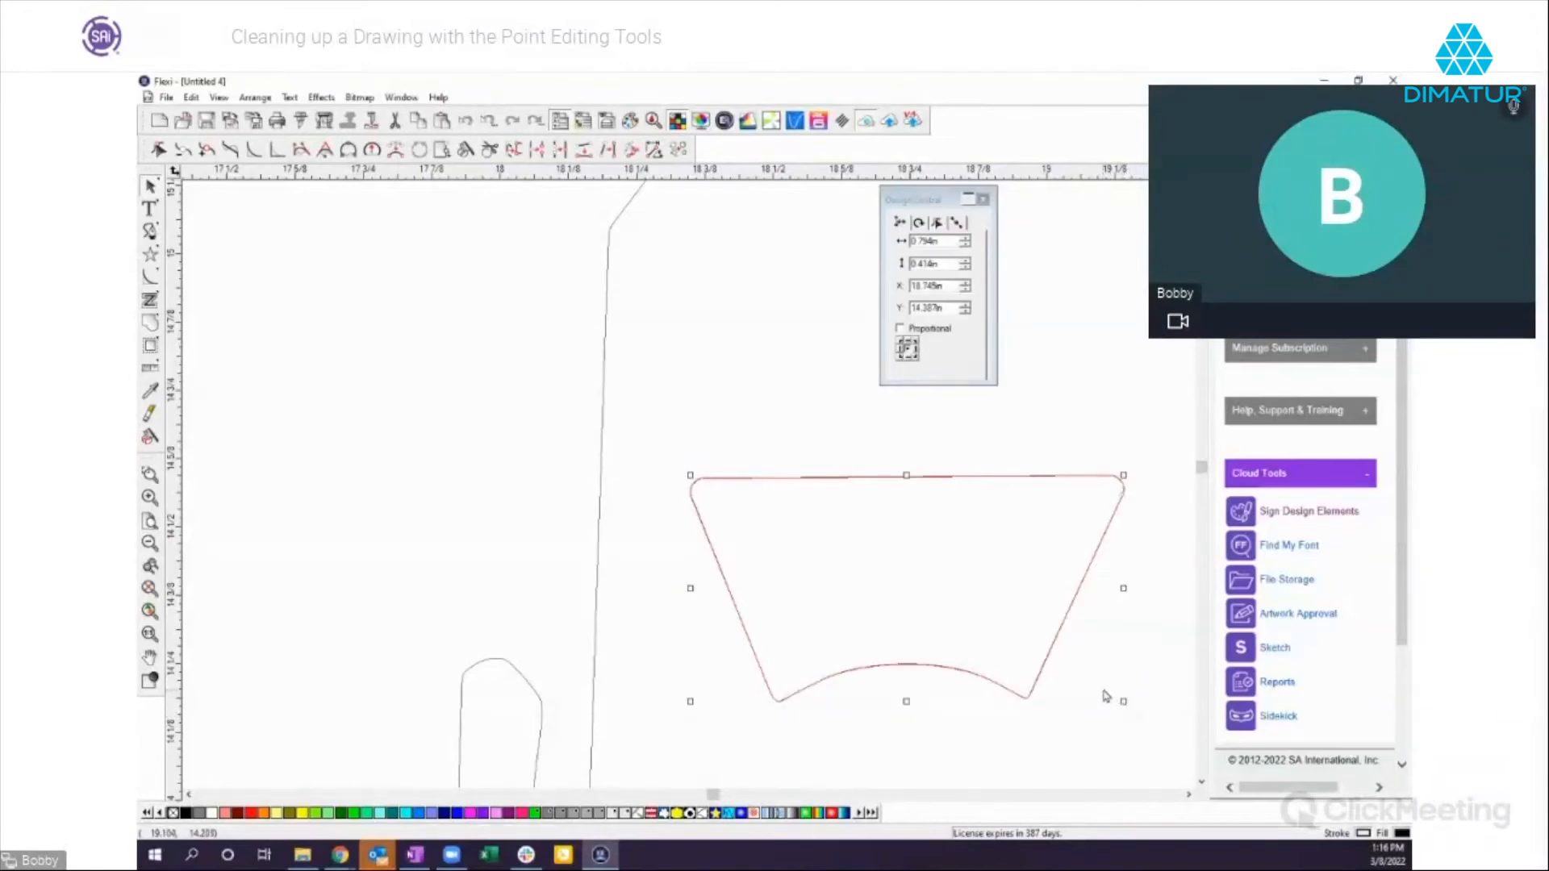
left_click(154, 545)
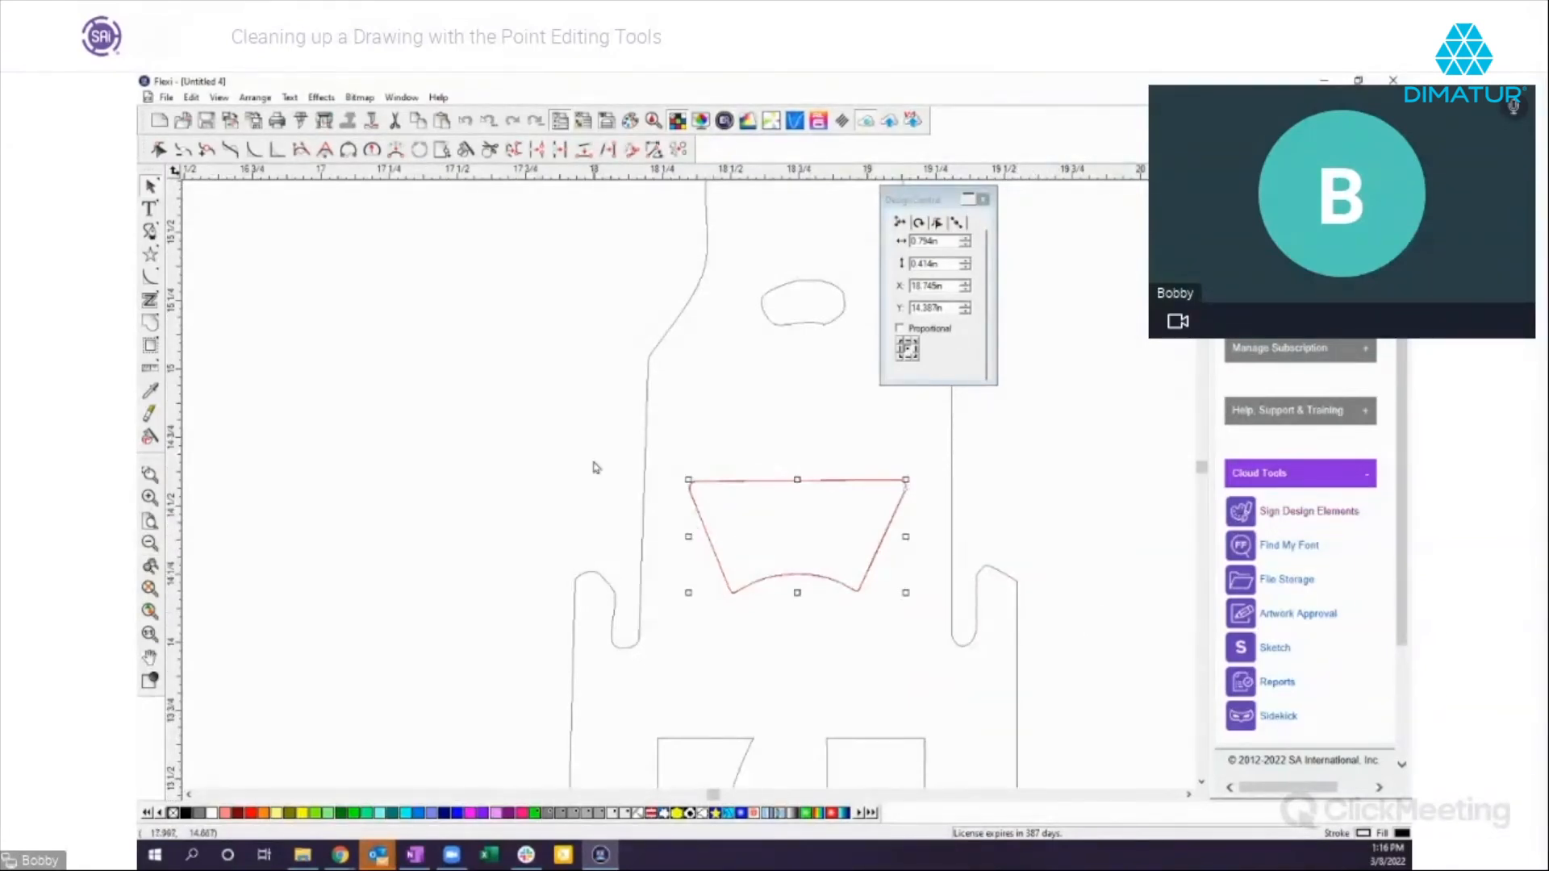
left_click(277, 149)
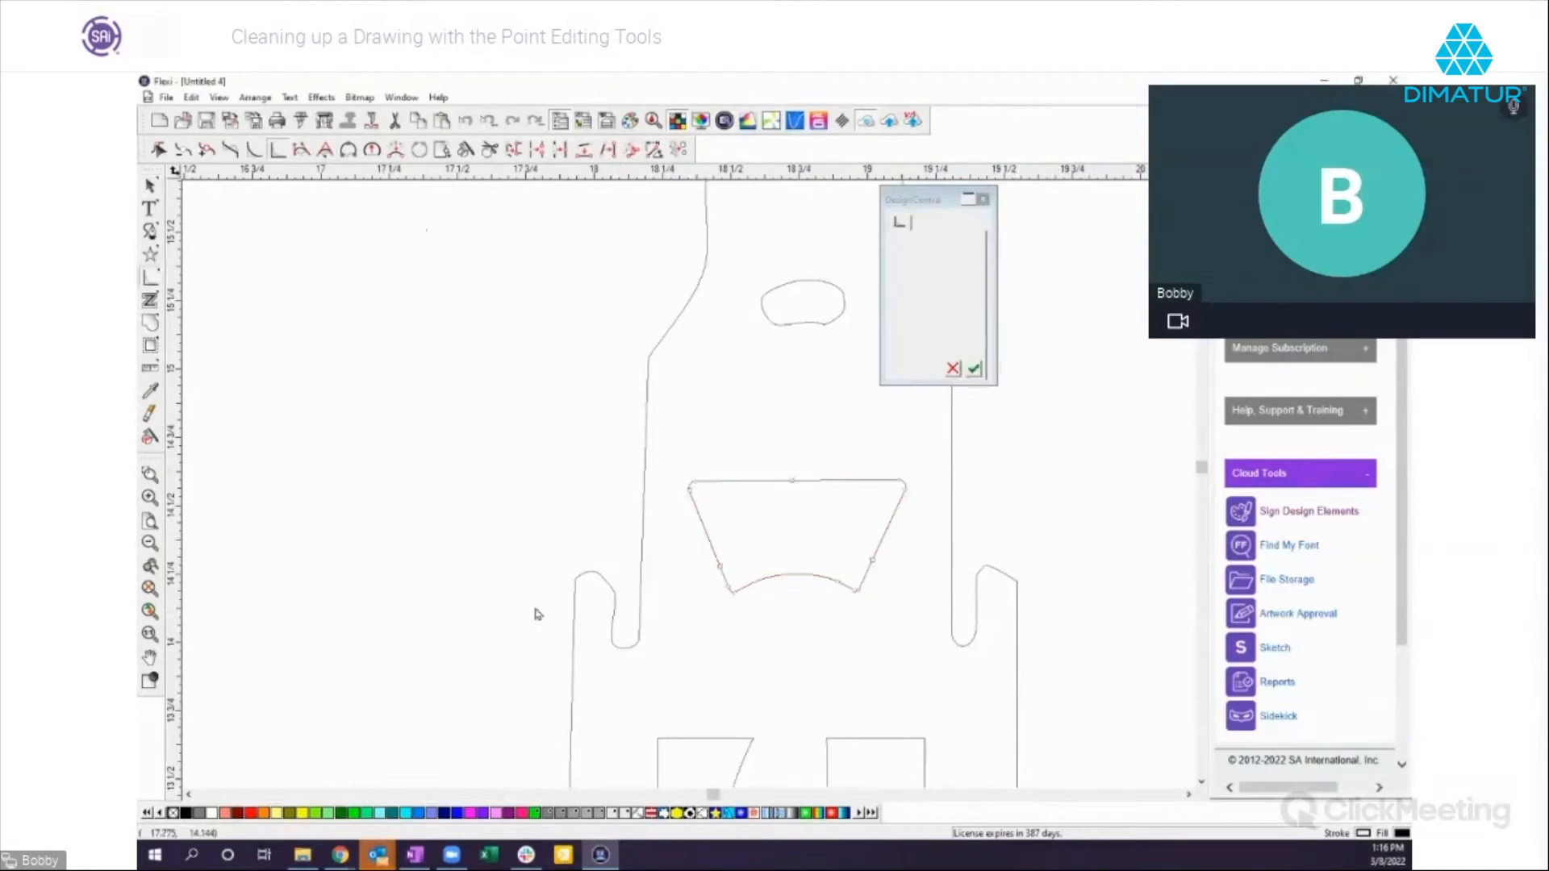
left_click(607, 583)
left_click_drag(608, 583, 595, 571)
left_click(974, 370)
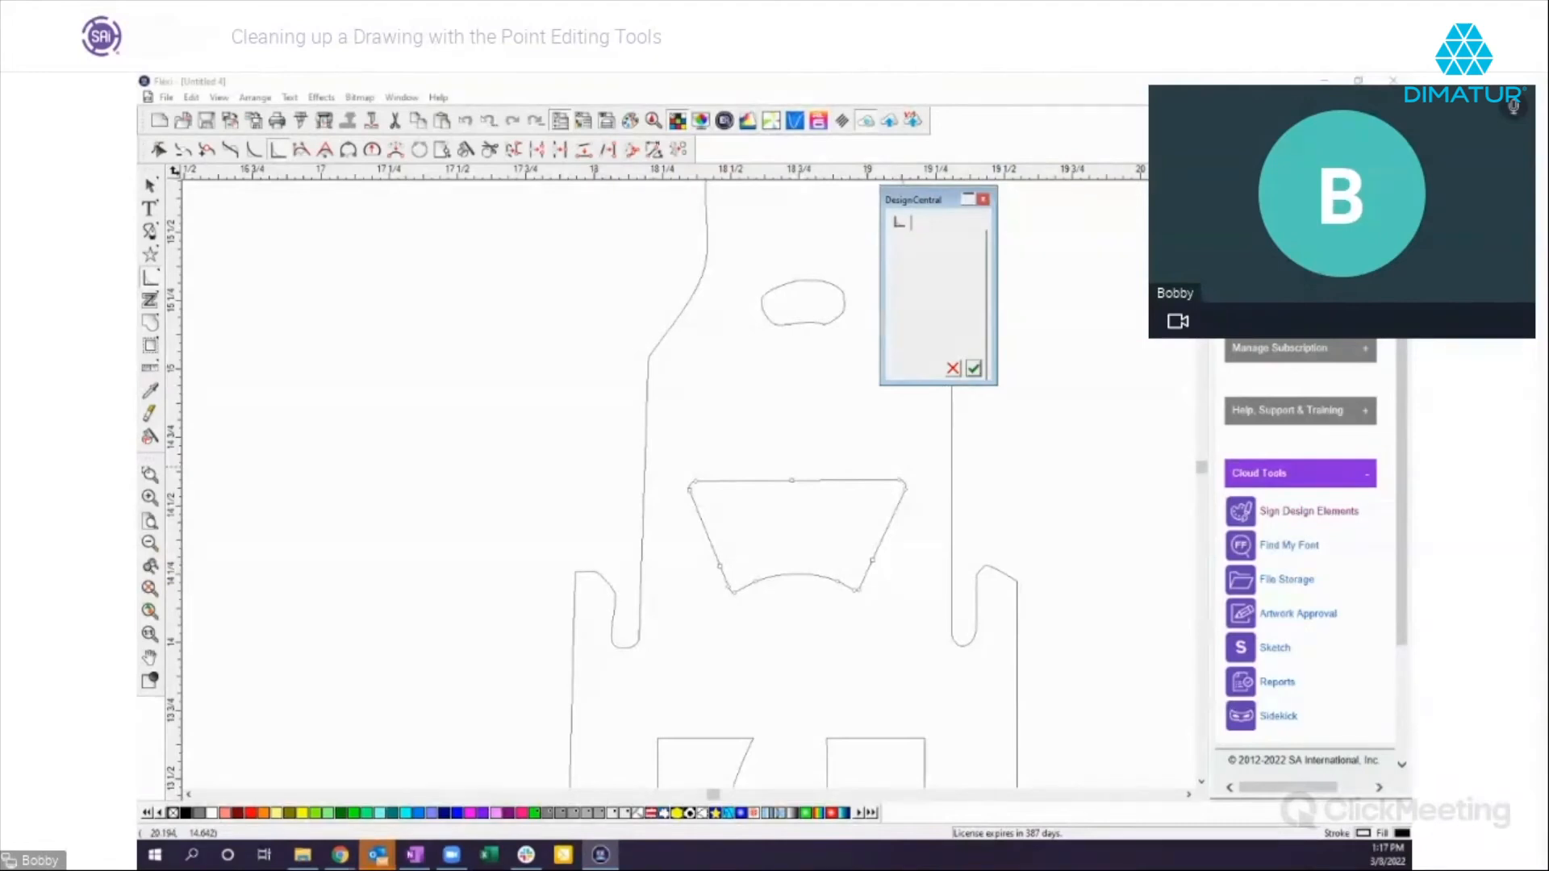
Step: Select both the original skyline and its outlined copy and delete them from the drawing area
left_click(149, 543)
left_click(151, 545)
left_click(151, 545)
left_click(151, 544)
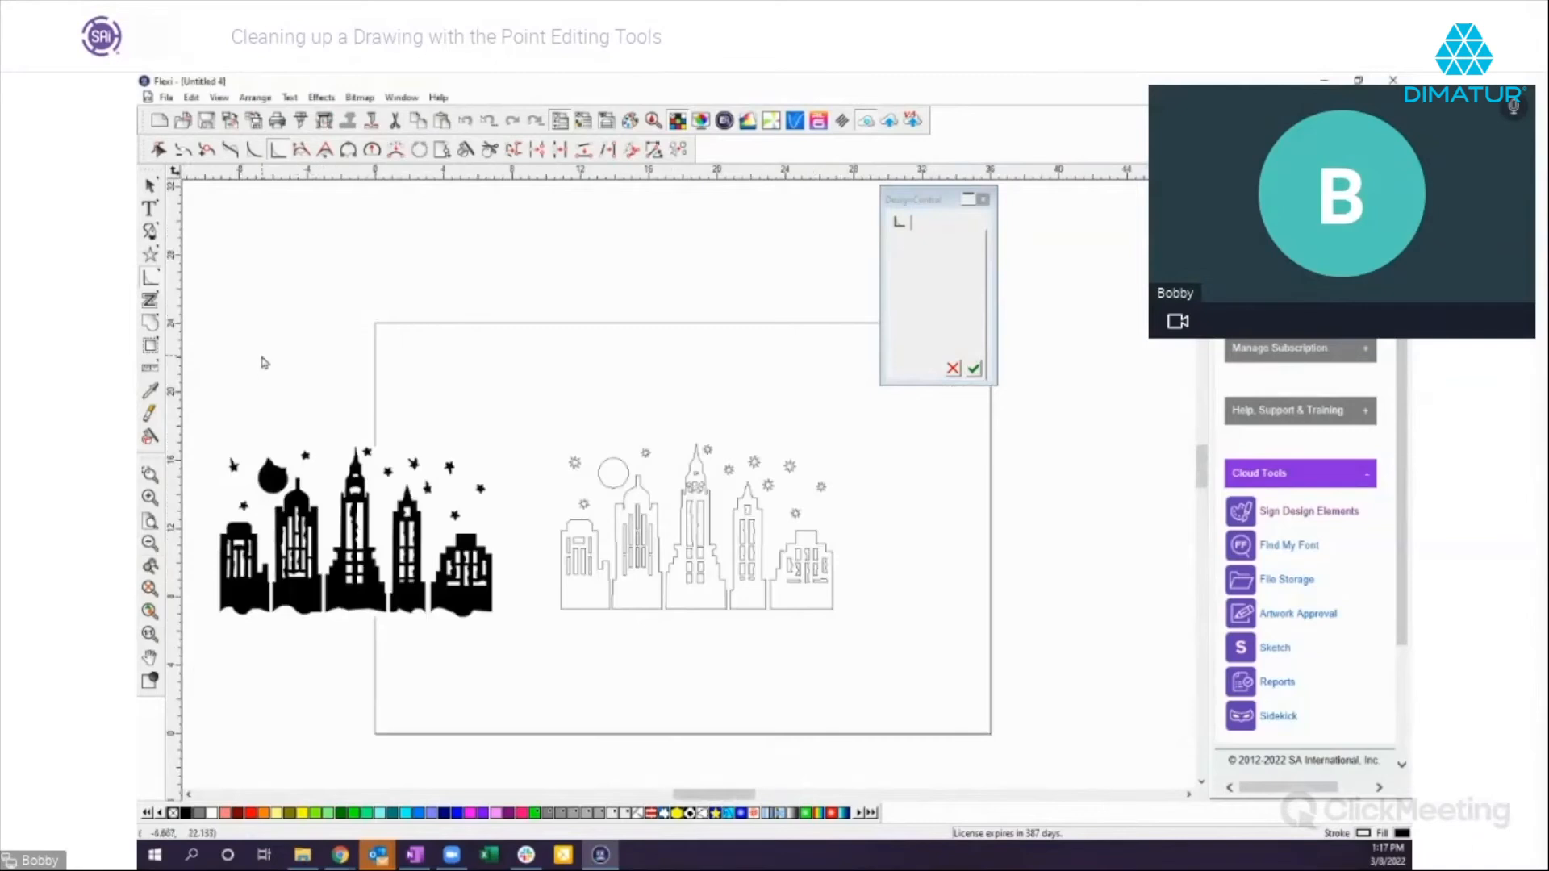
left_click(150, 186)
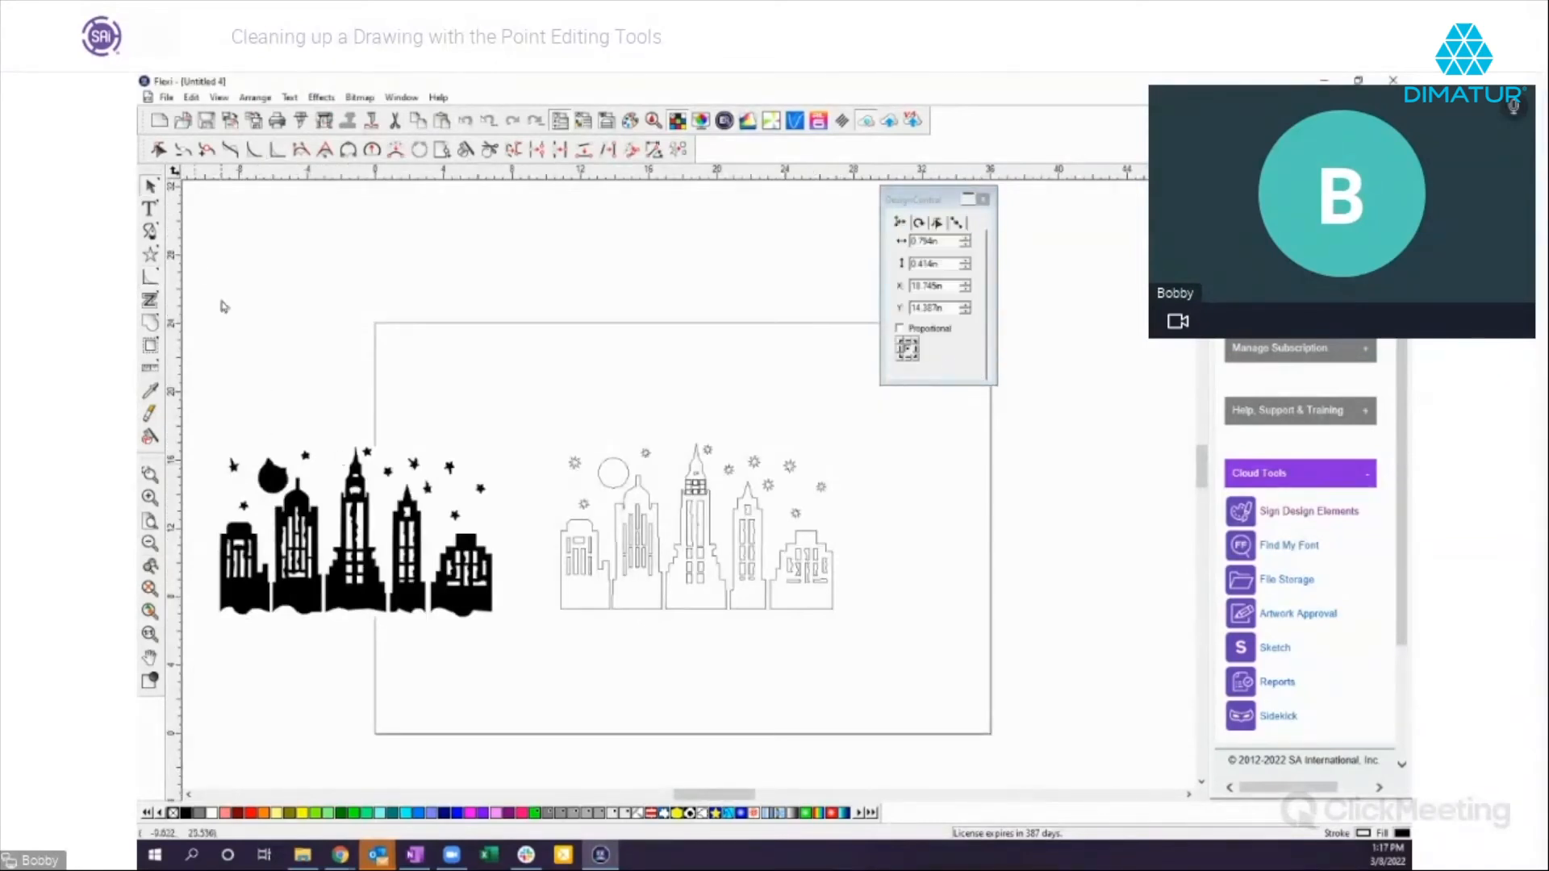
left_click_drag(224, 306, 924, 643)
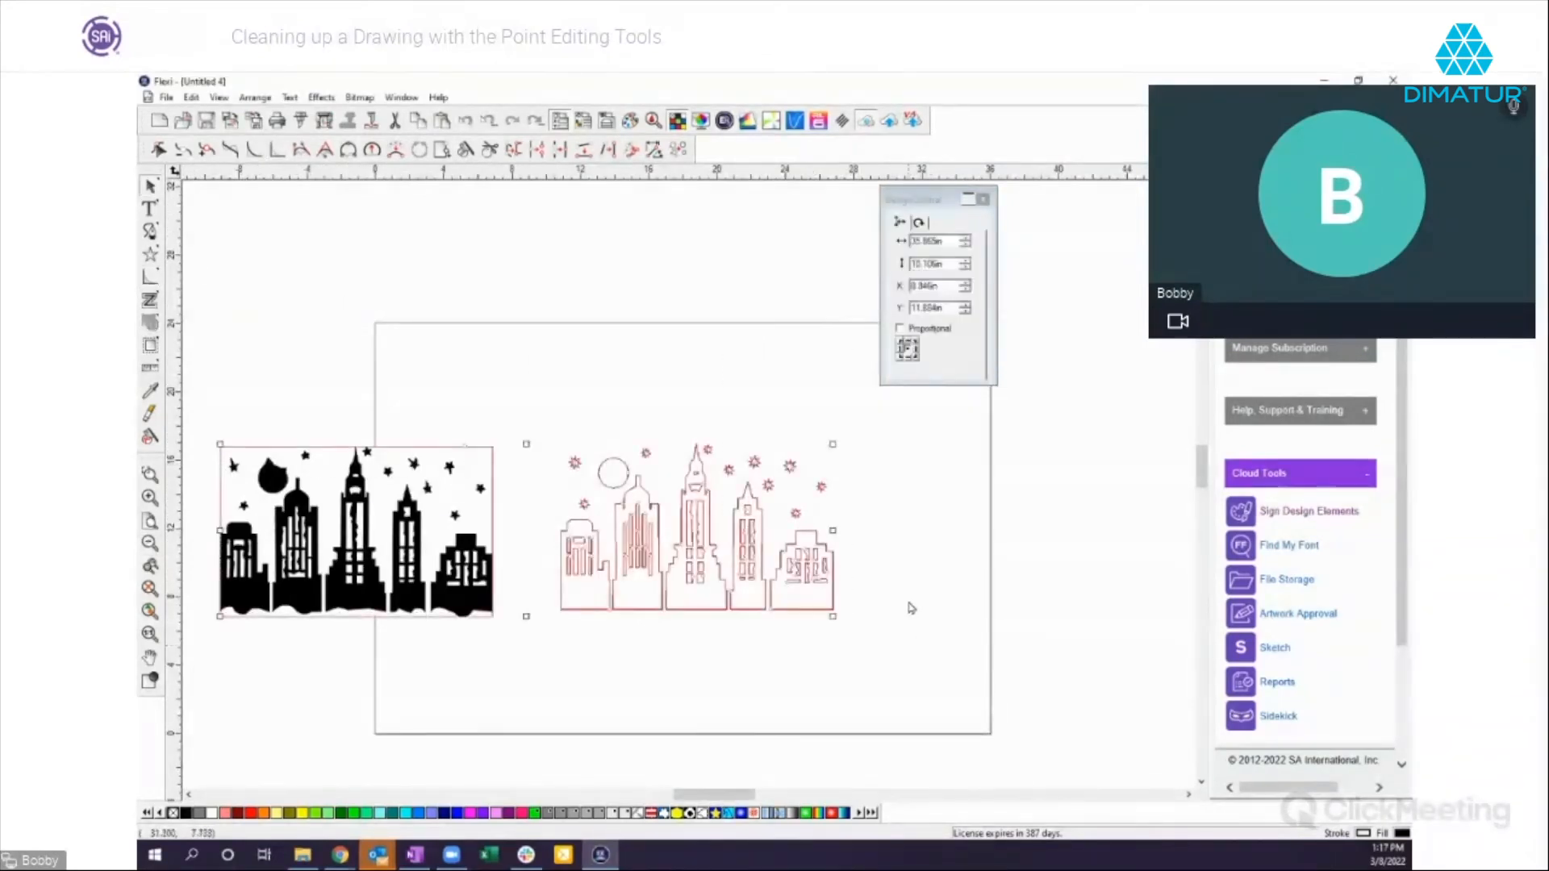
key("Delete")
Step: Add the text "Edit Text" in Arial Black near the top of the page and enlarge it to about 24.8 in wide
left_click(149, 208)
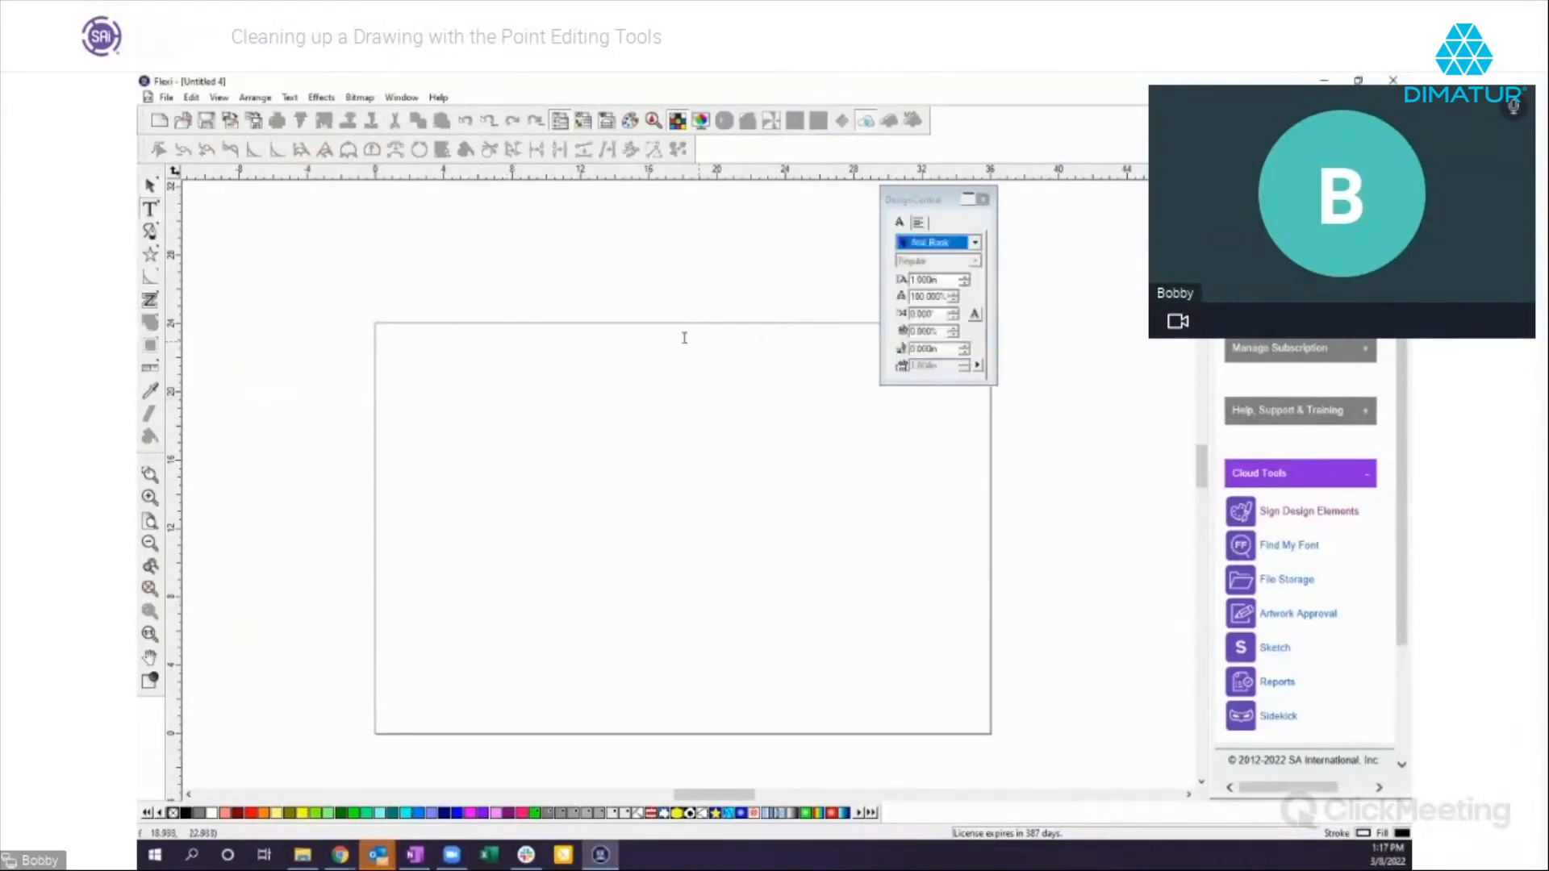
type("Edi")
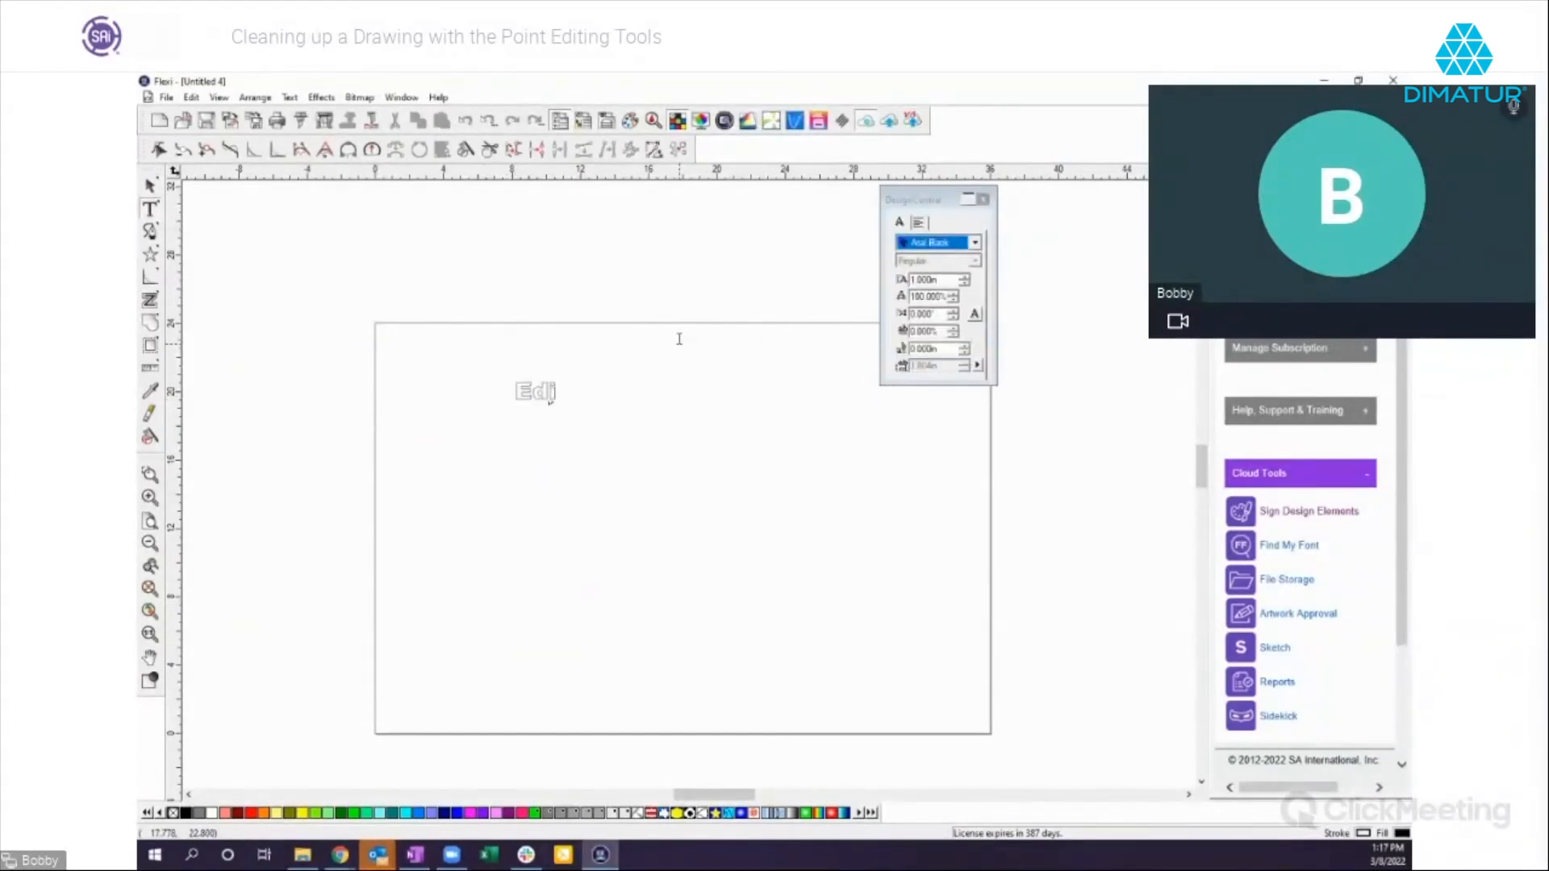
type("t Text")
left_click(150, 186)
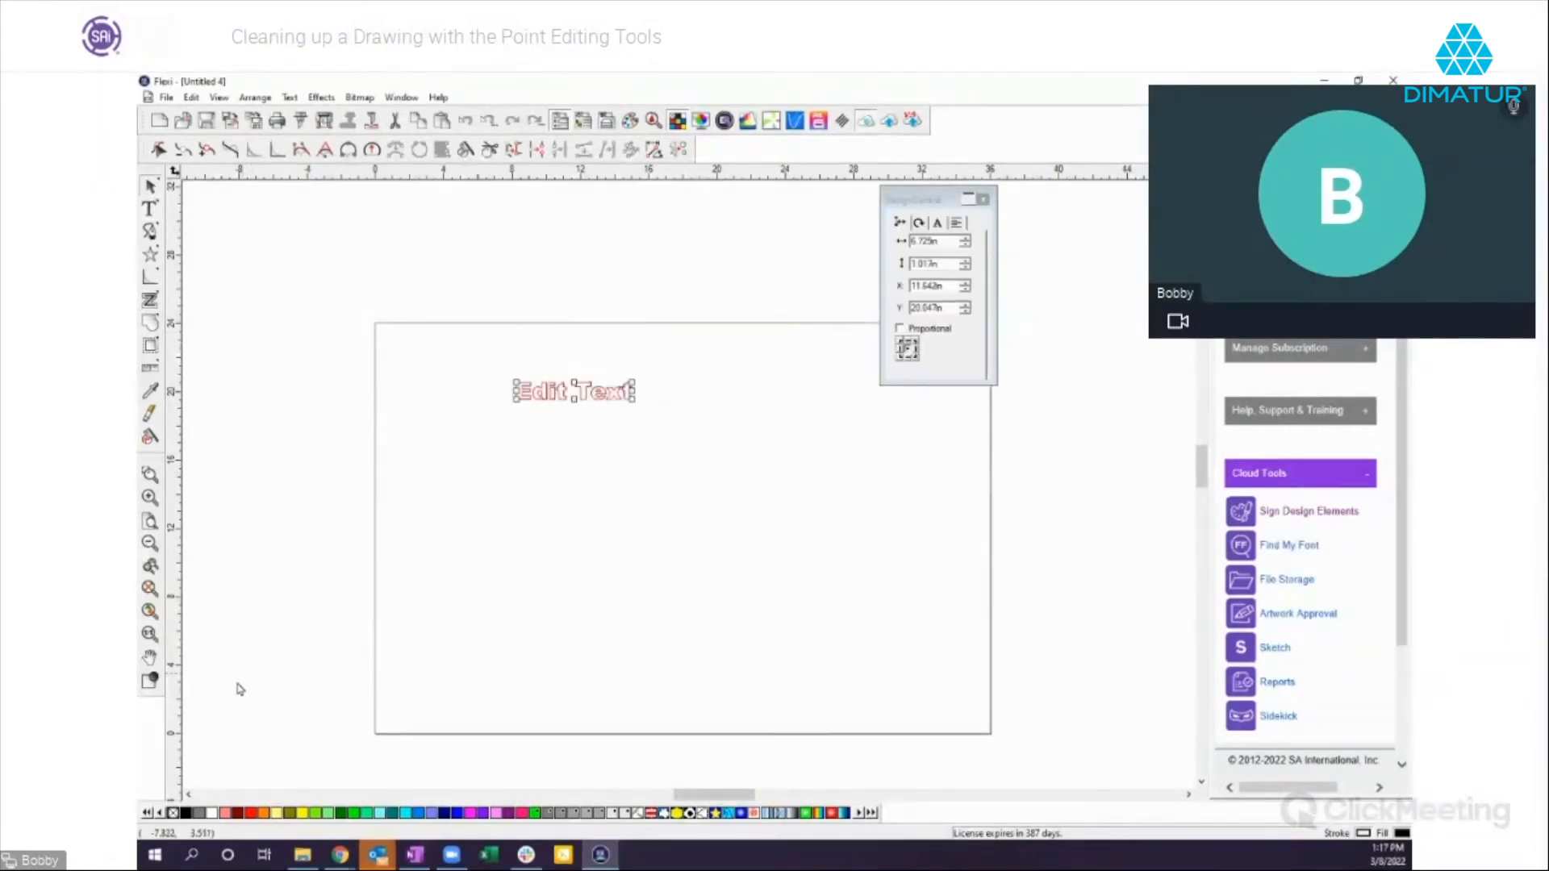
left_click(445, 573)
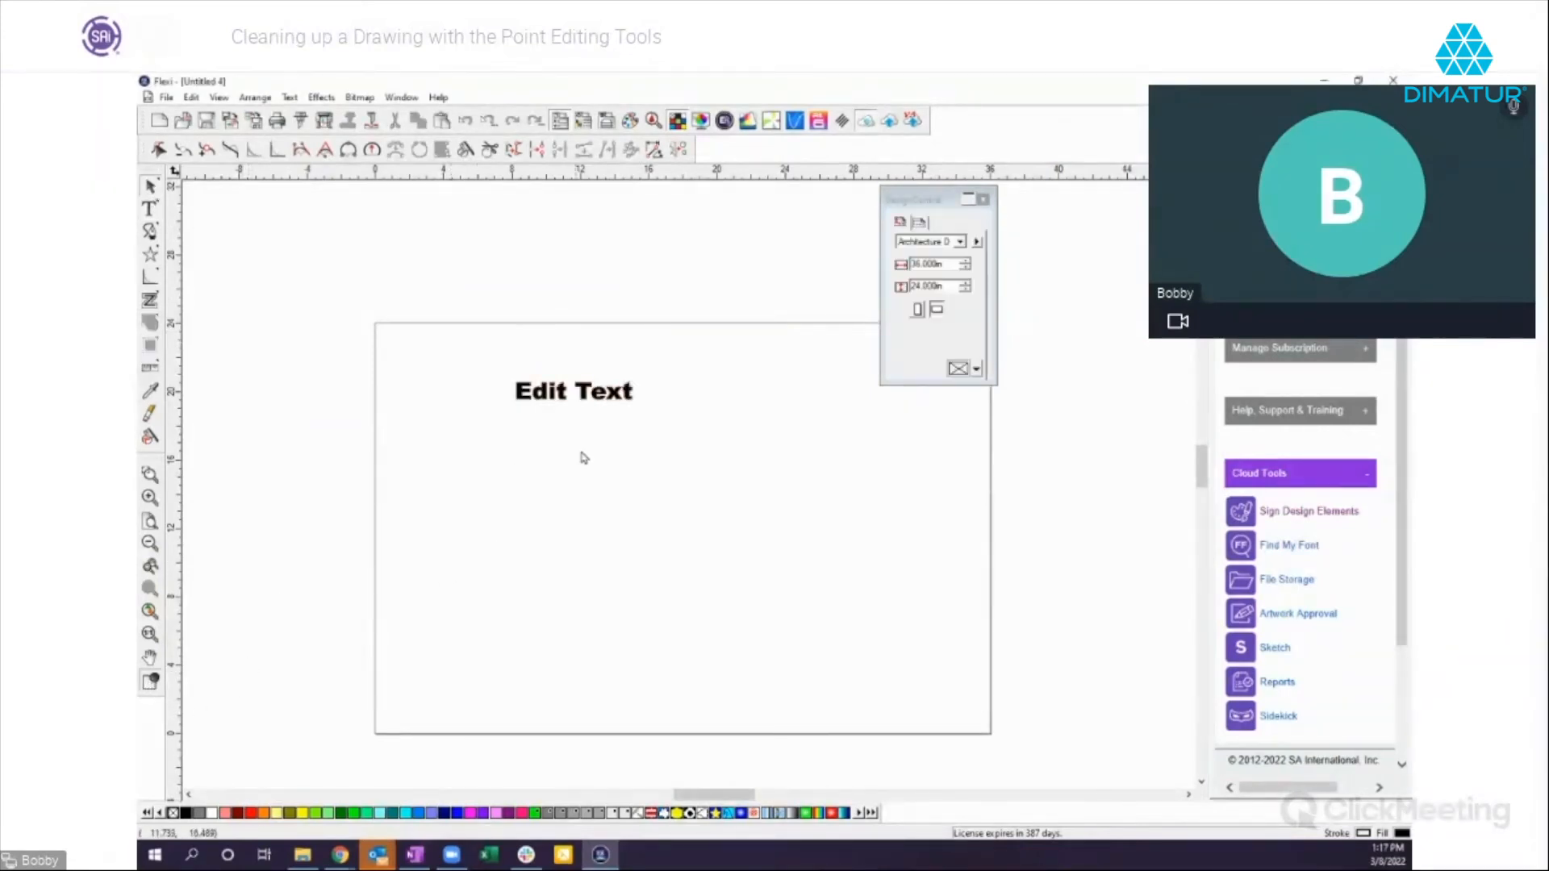
left_click(598, 403)
left_click_drag(643, 411, 622, 475)
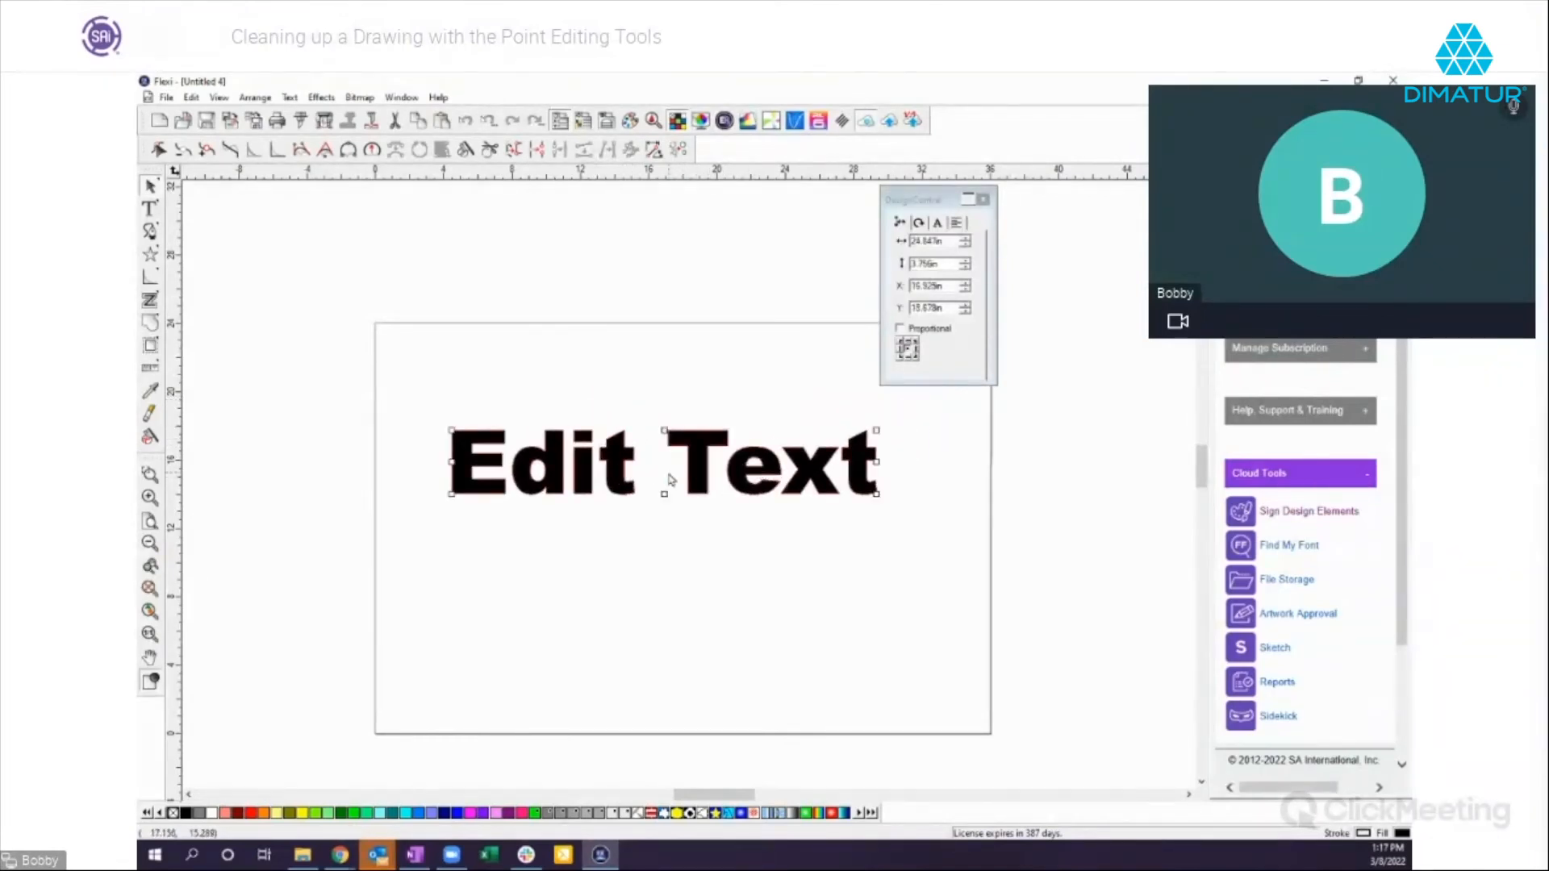
Step: Try to select the points of the live "Edit Text" lettering with point editing
left_click(159, 150)
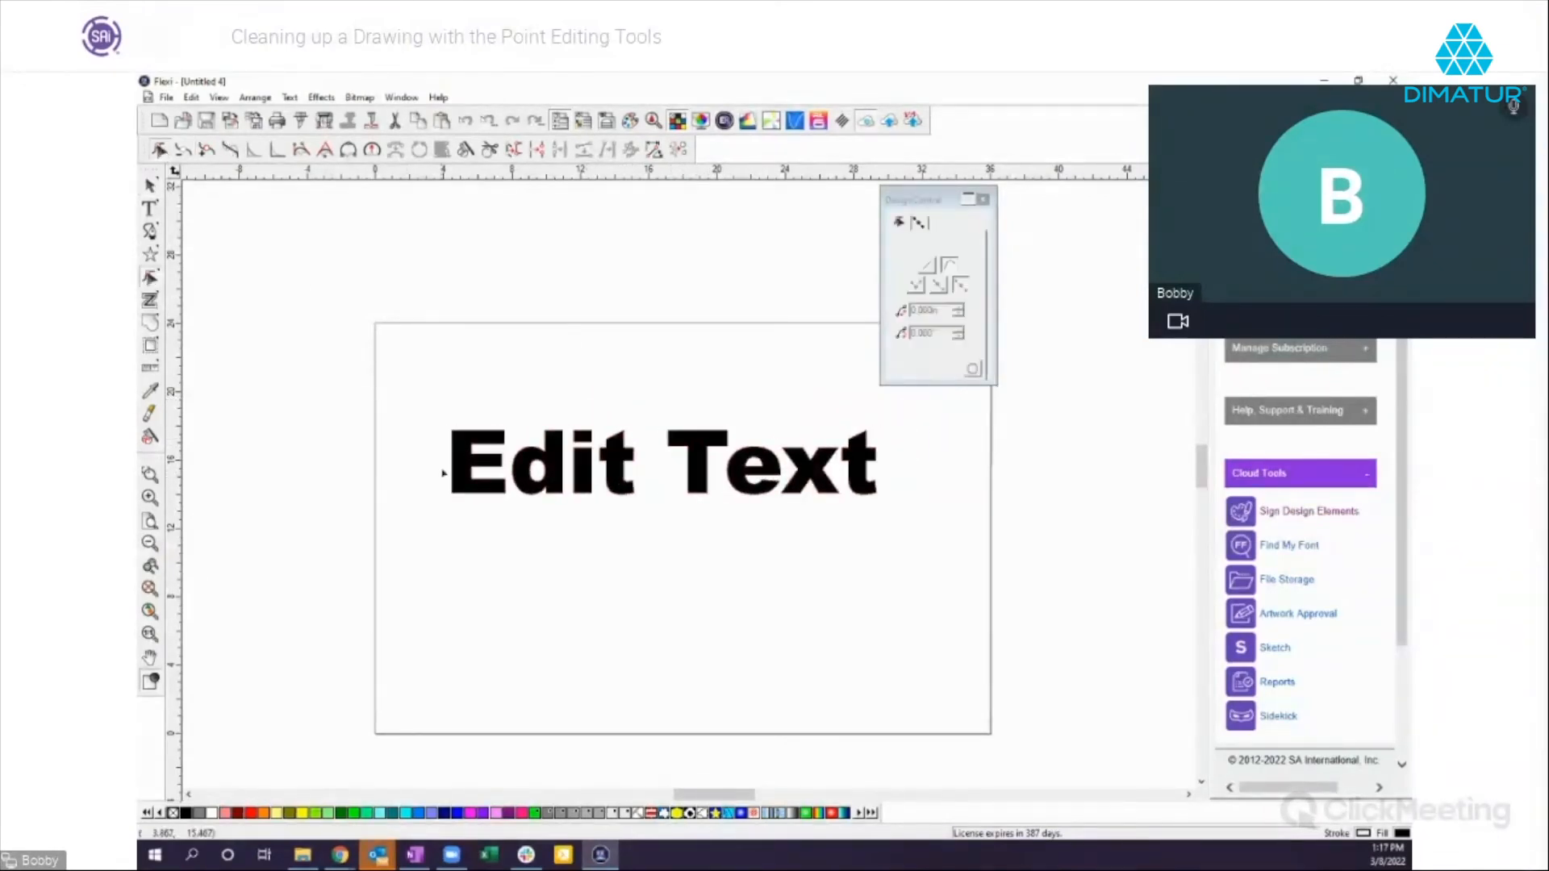
left_click_drag(446, 414, 915, 533)
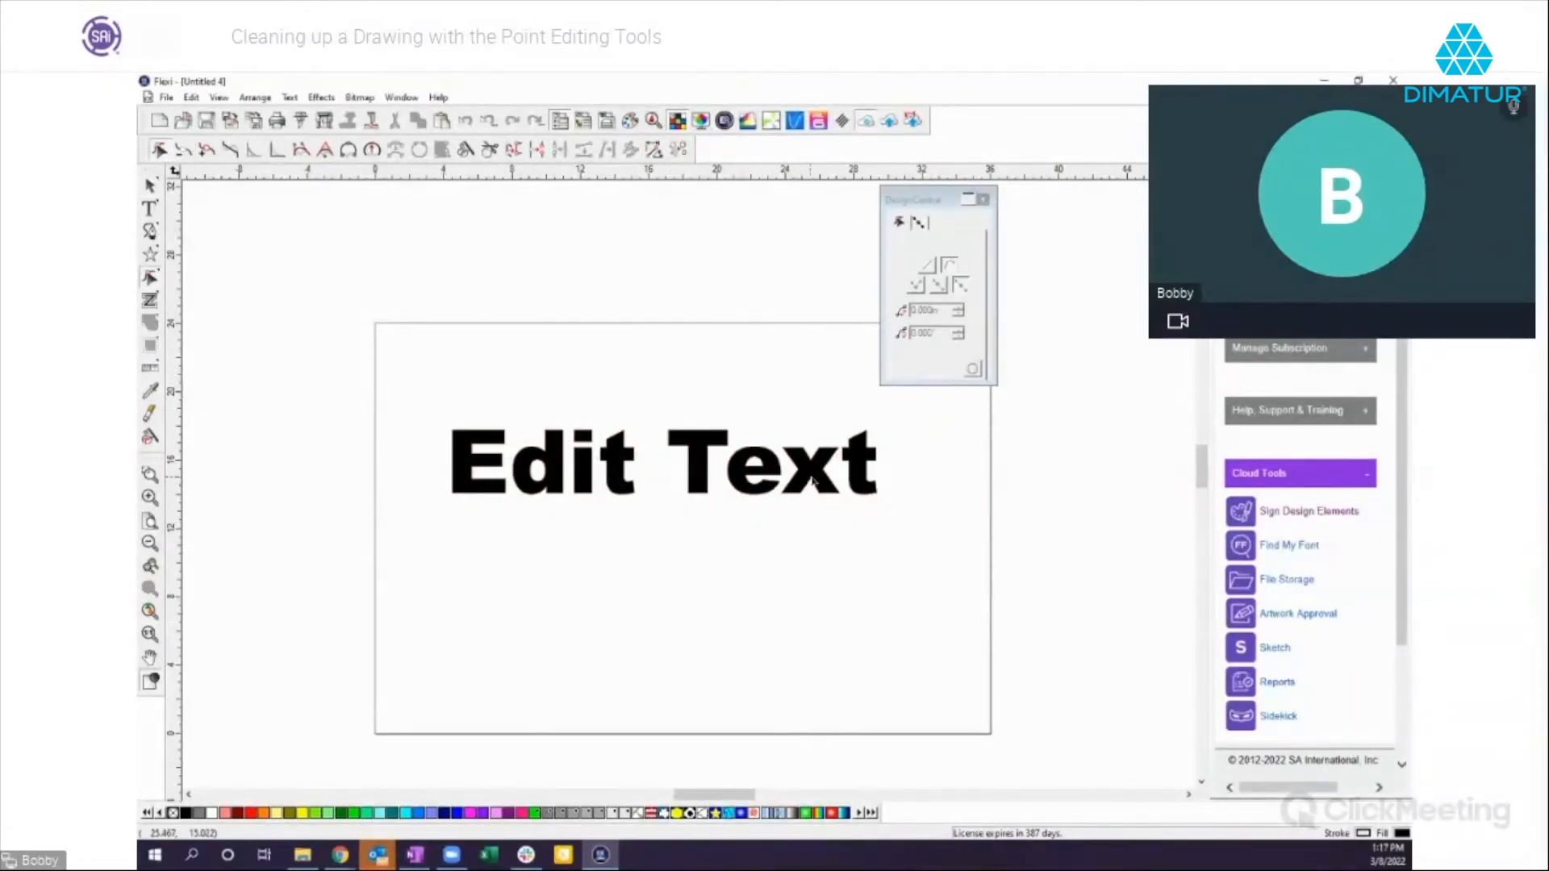
Step: Draw a rectangle about 17 × 4.8 in below the text and try point editing on it
left_click(150, 255)
left_click_drag(501, 569, 791, 651)
left_click(150, 185)
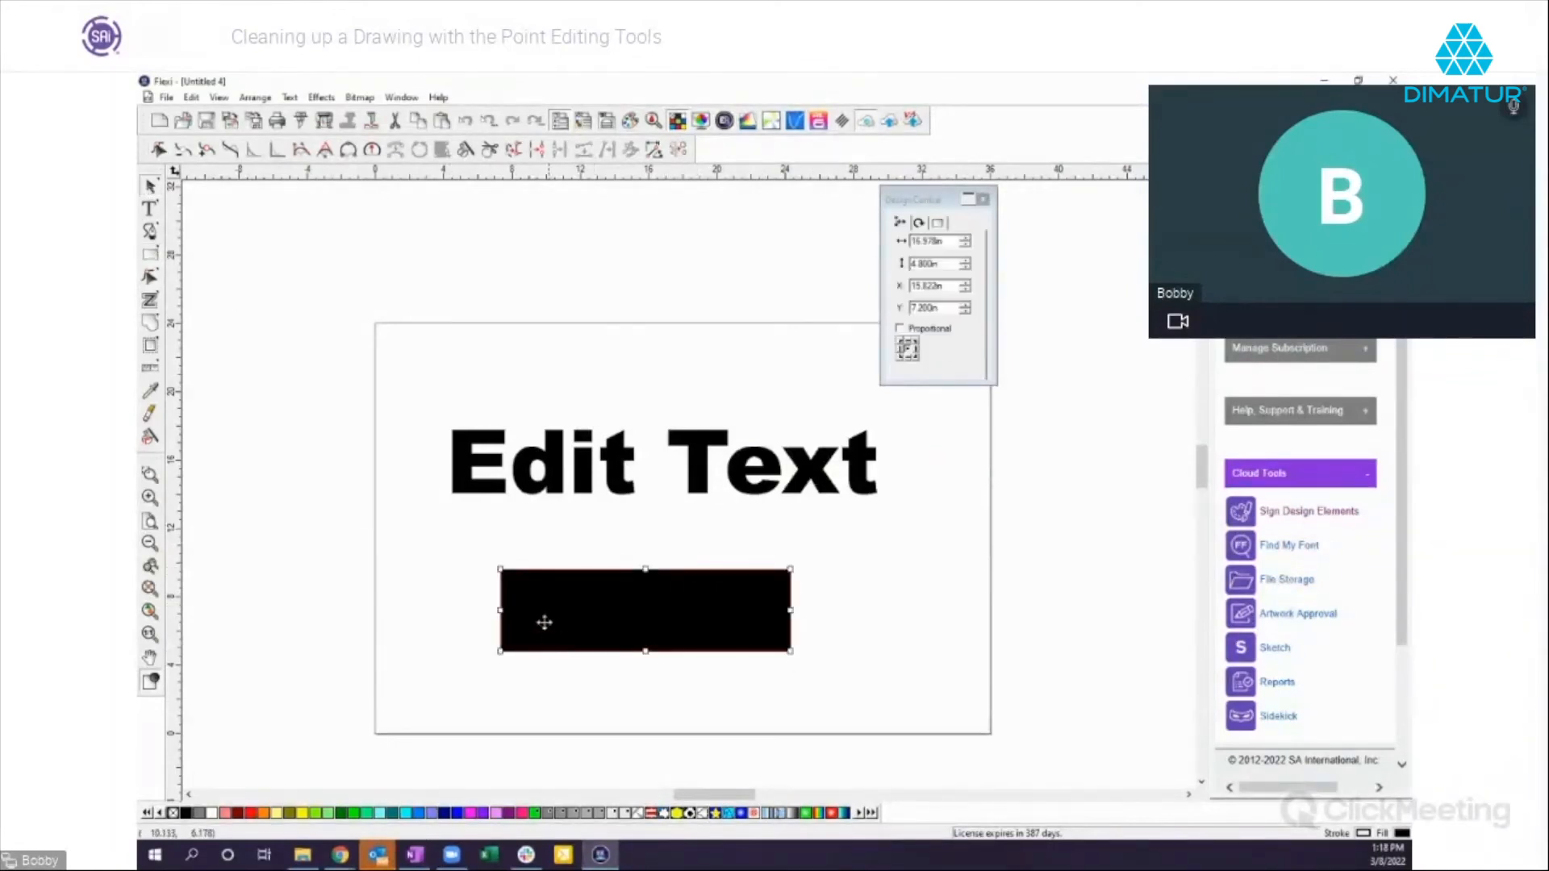
left_click(160, 151)
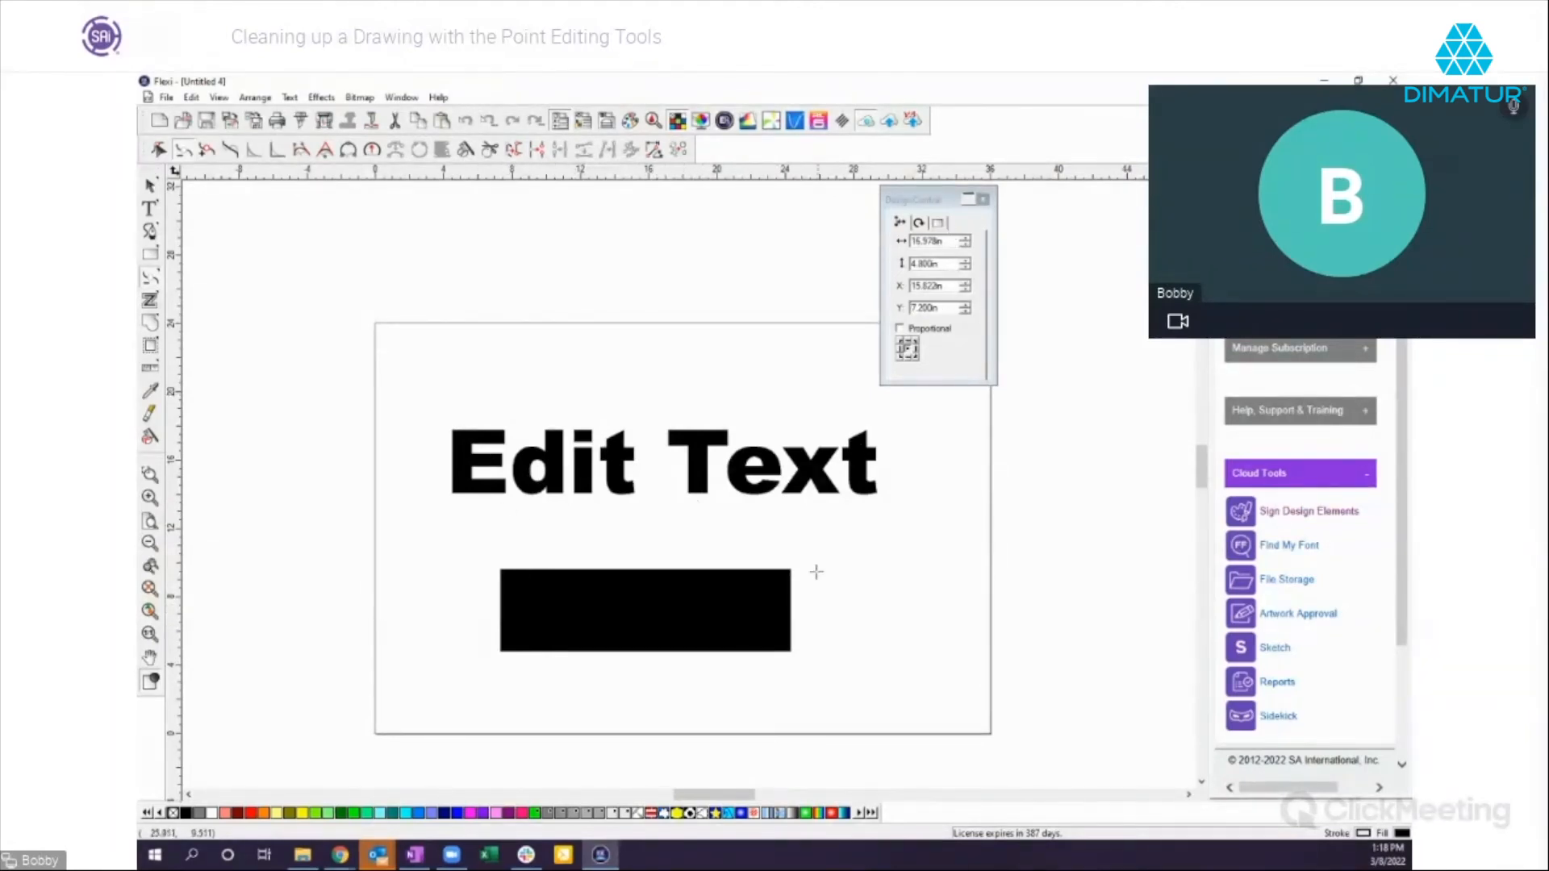
left_click(150, 185)
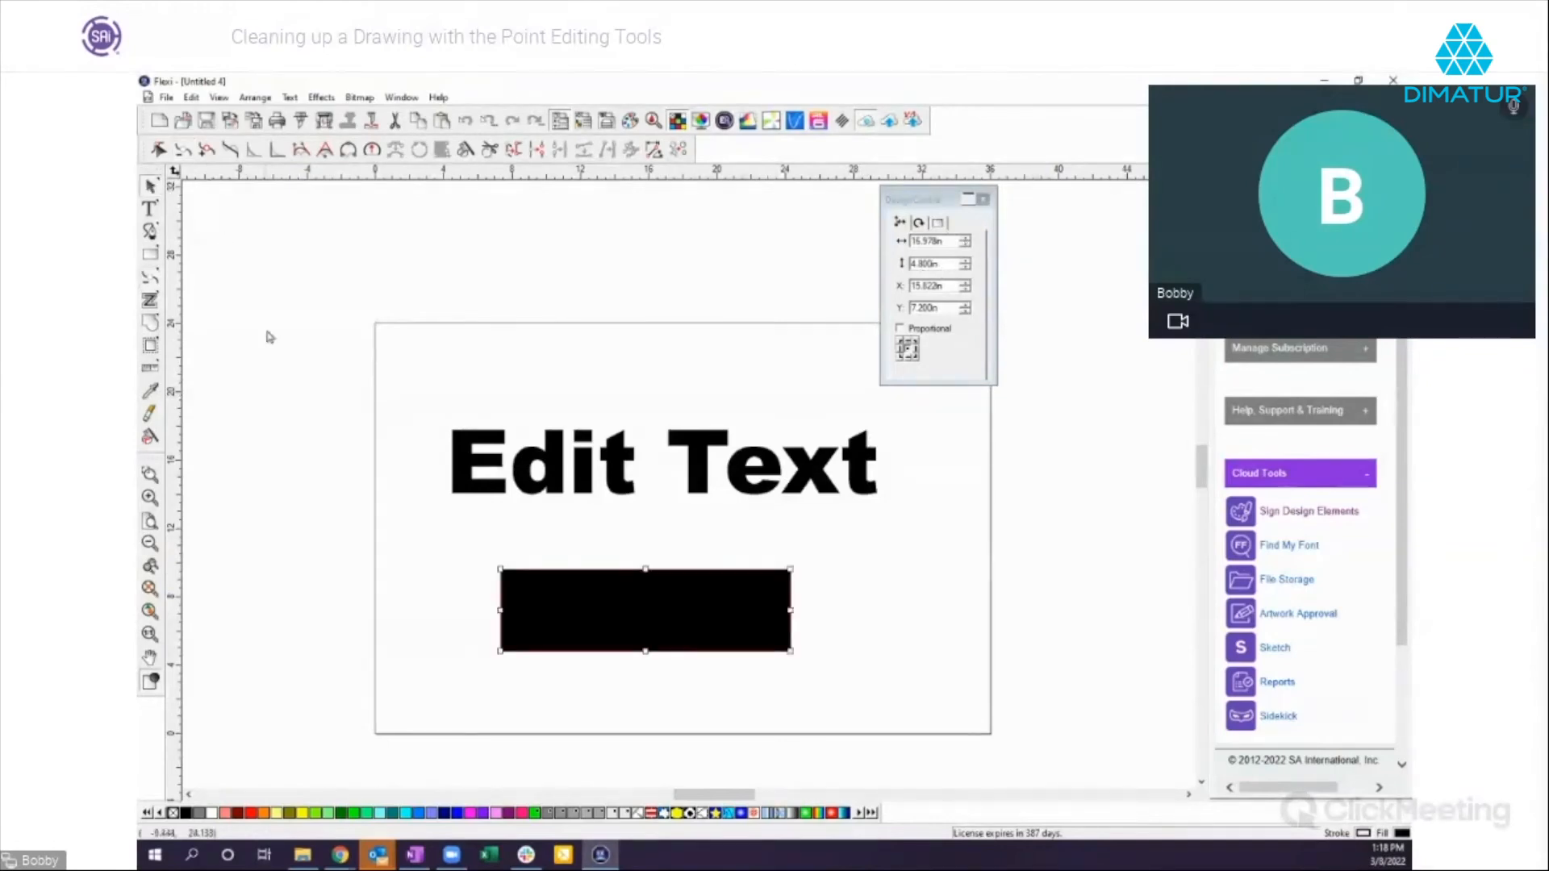
Step: Move the rectangle slightly to the right, round its corners to a radius of about 0.62 in, and deselect it
left_click(520, 567)
left_click_drag(560, 597, 581, 598)
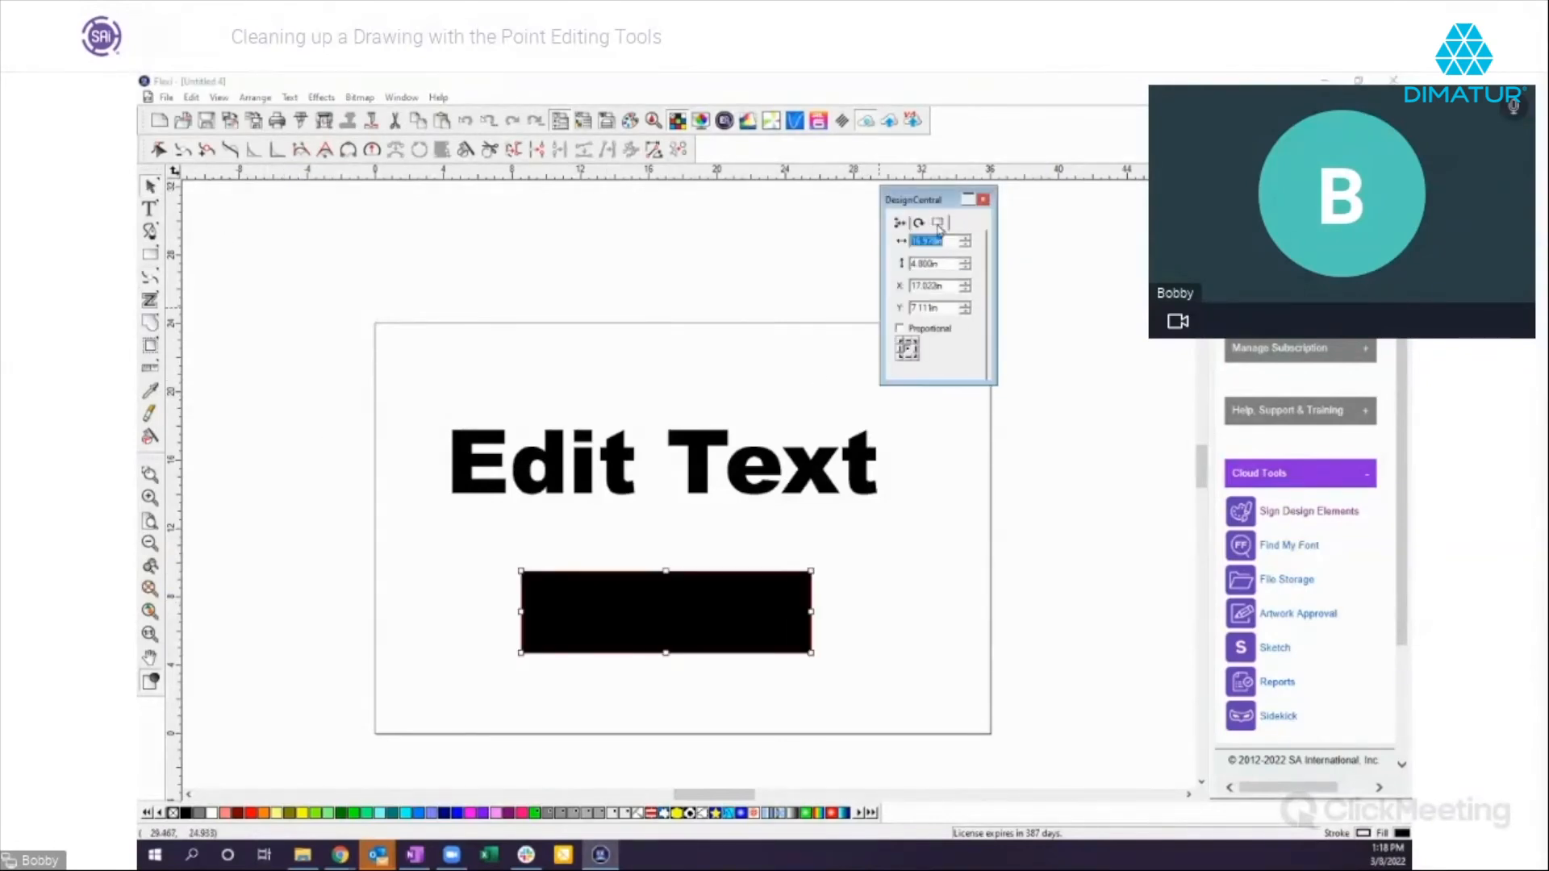
left_click_drag(810, 570, 800, 575)
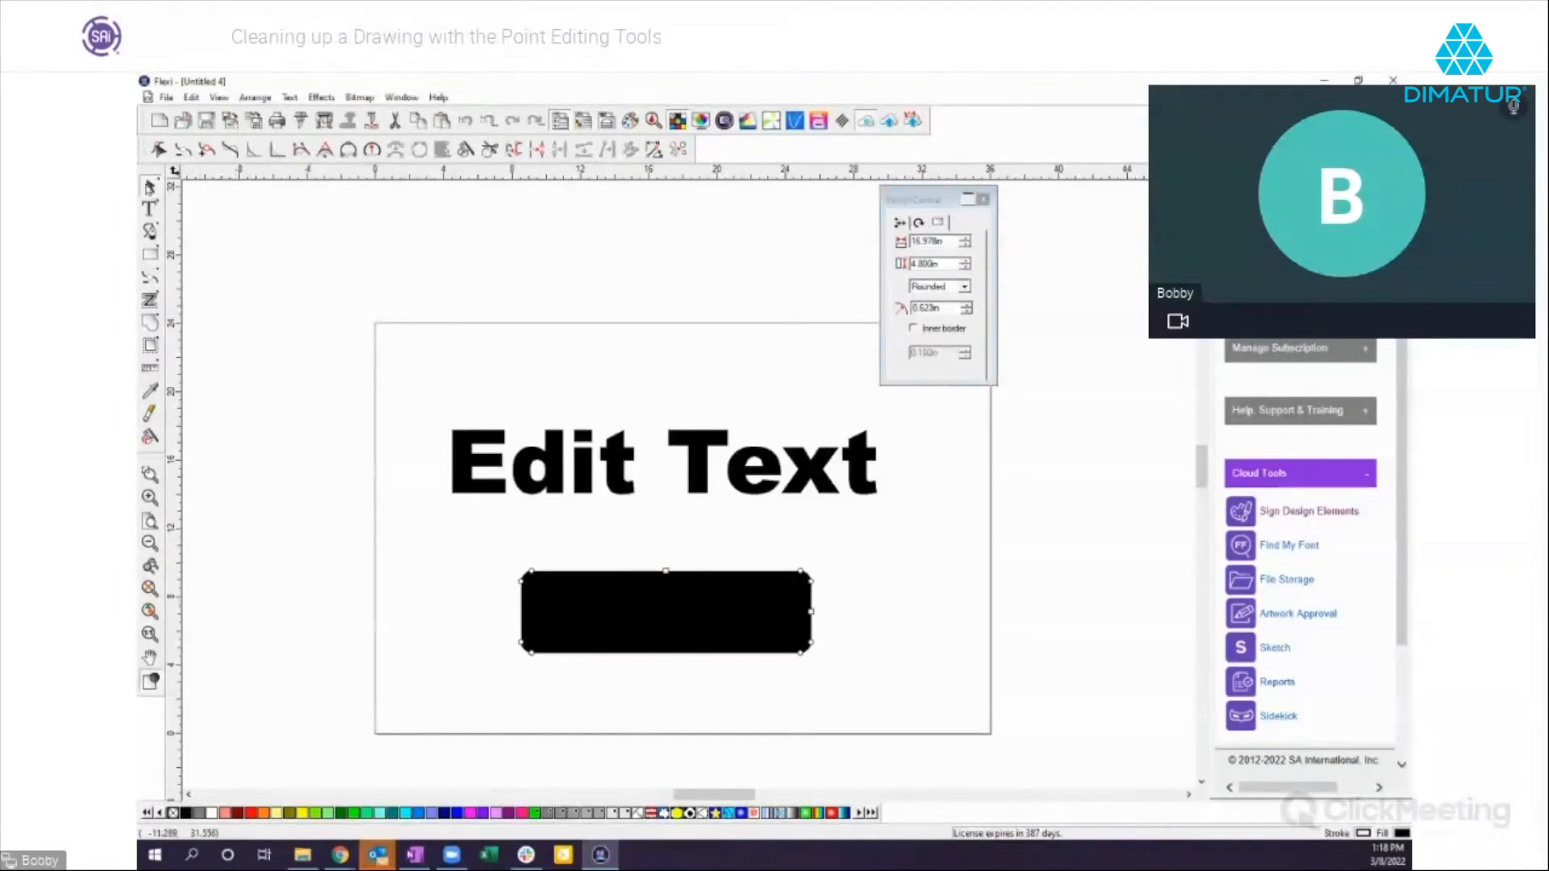
left_click(246, 295)
Step: Examine the character settings of the "Edit Text" object and deselect it
left_click(545, 491)
left_click(938, 224)
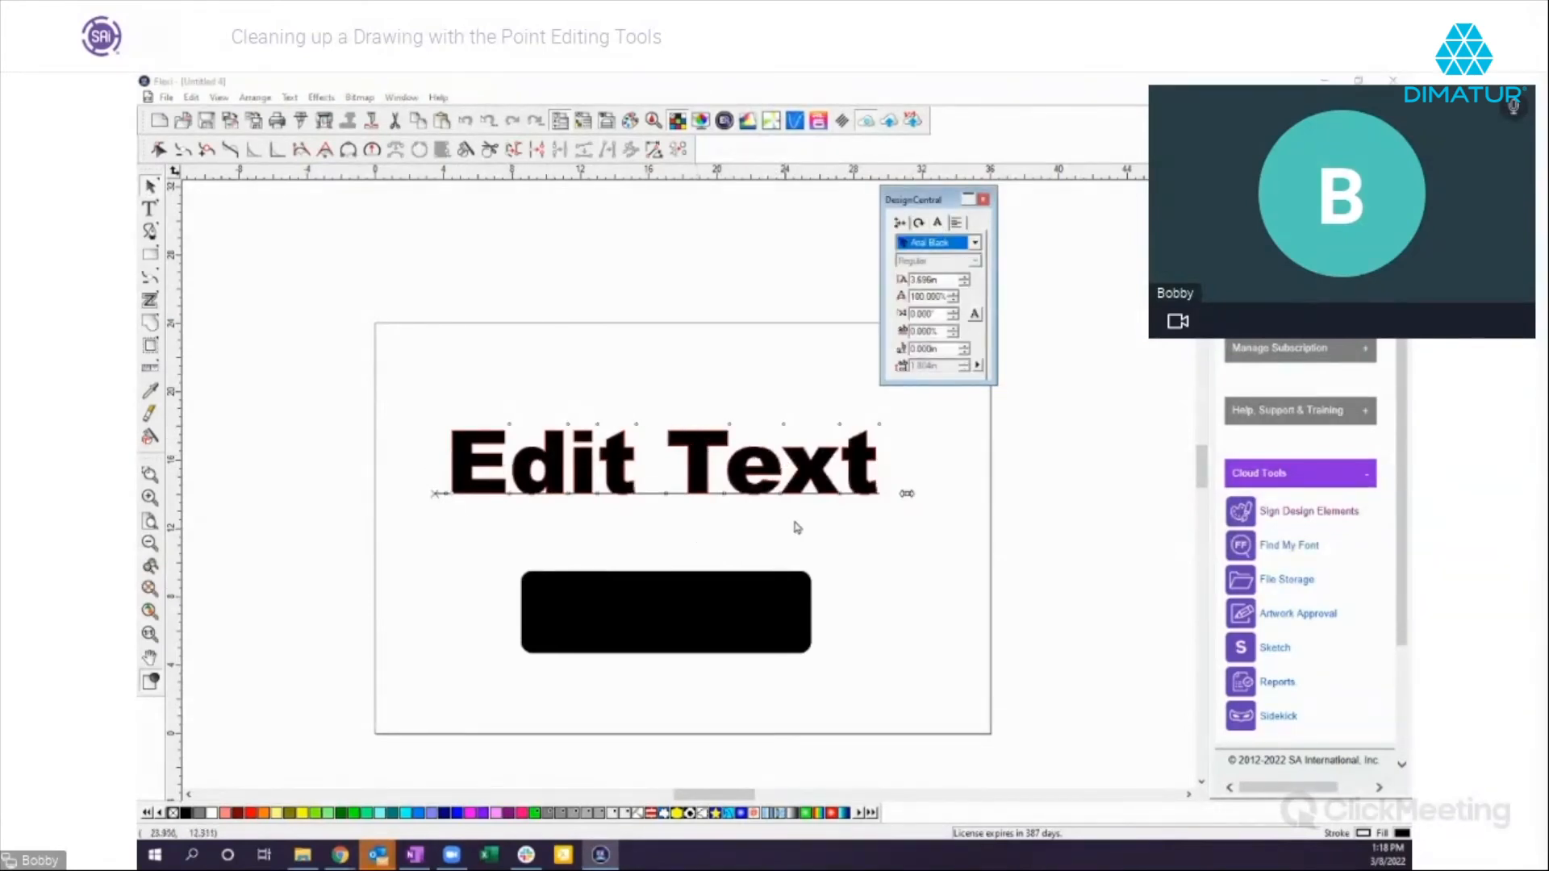
left_click(847, 523)
Step: Select the whole "Edit Text" object and convert it to outlines
left_click_drag(440, 416, 924, 486)
left_click(219, 97)
mouse_move(249, 106)
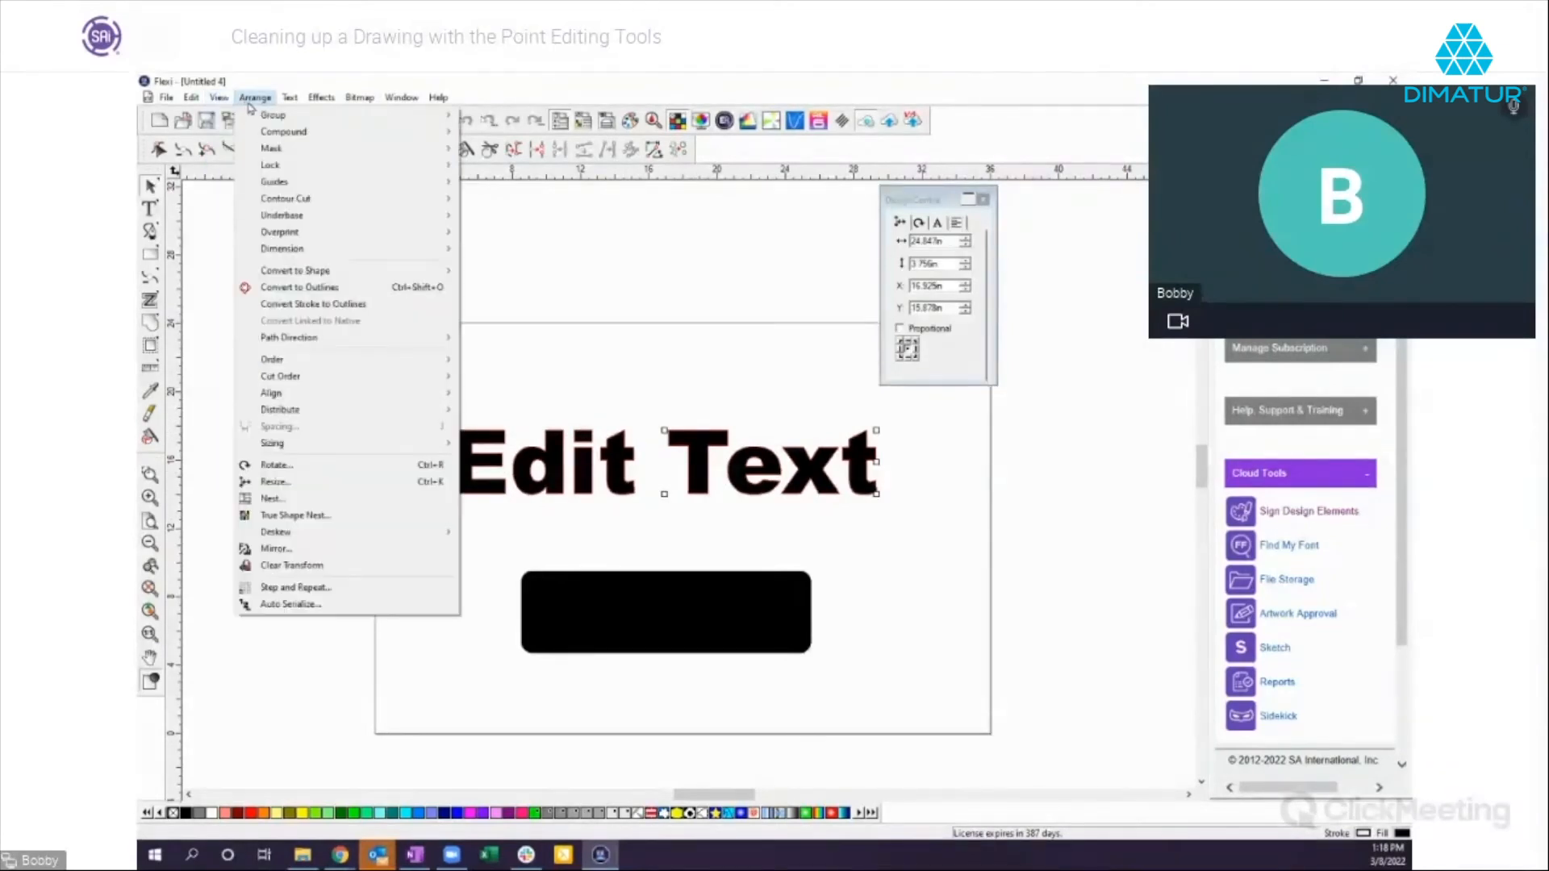
left_click(297, 288)
Step: Point-edit the outlined letter T, pulling its upper-left corner above the letter and raising the two points where the bar meets the stem
left_click(690, 476)
left_click(940, 226)
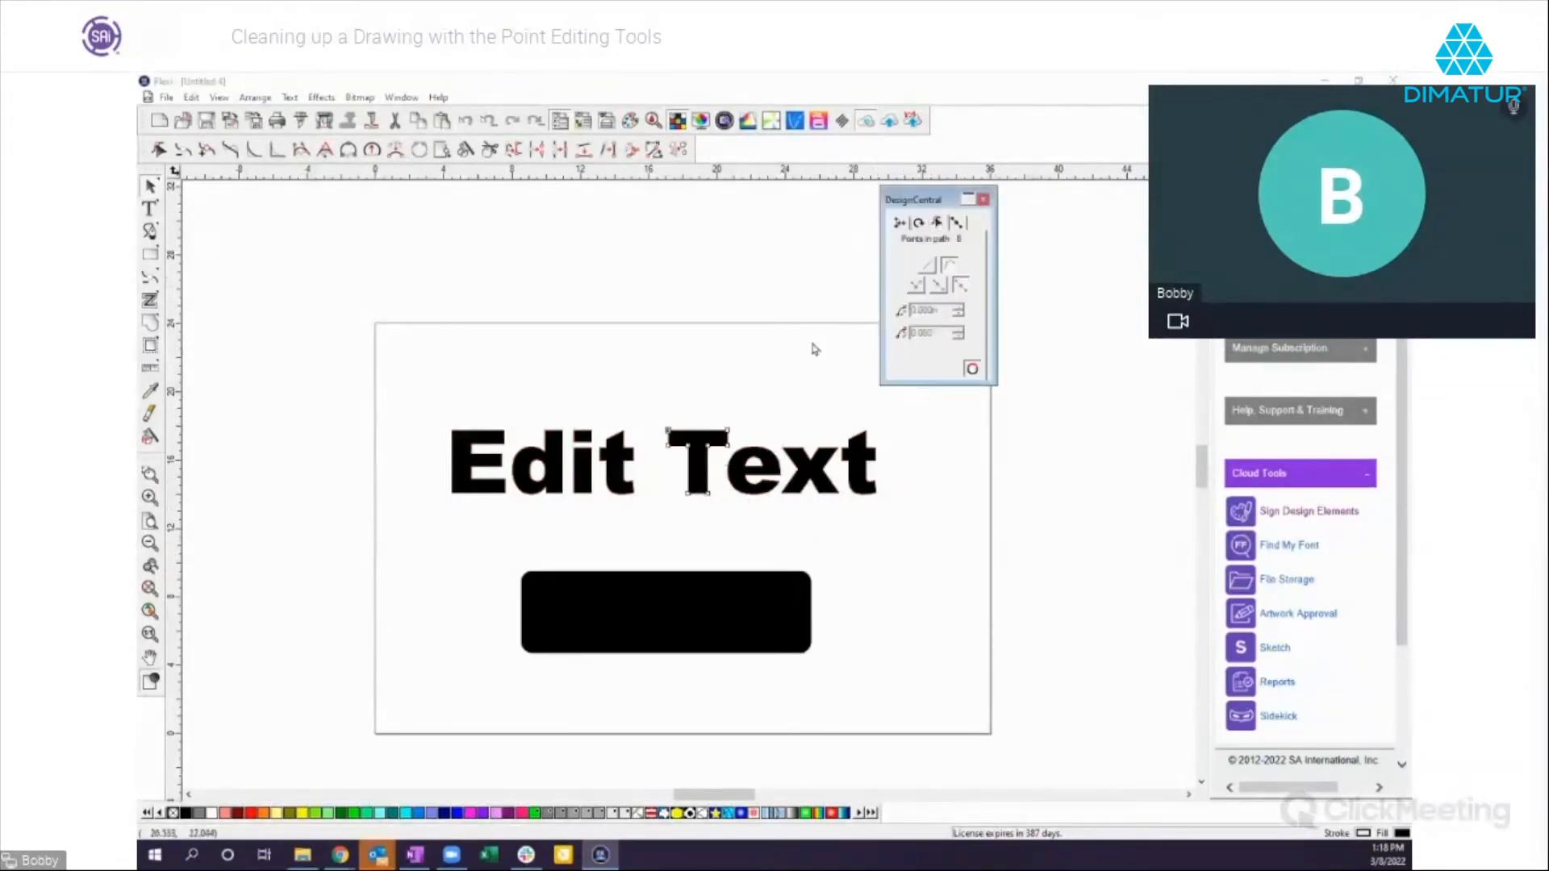
left_click(159, 151)
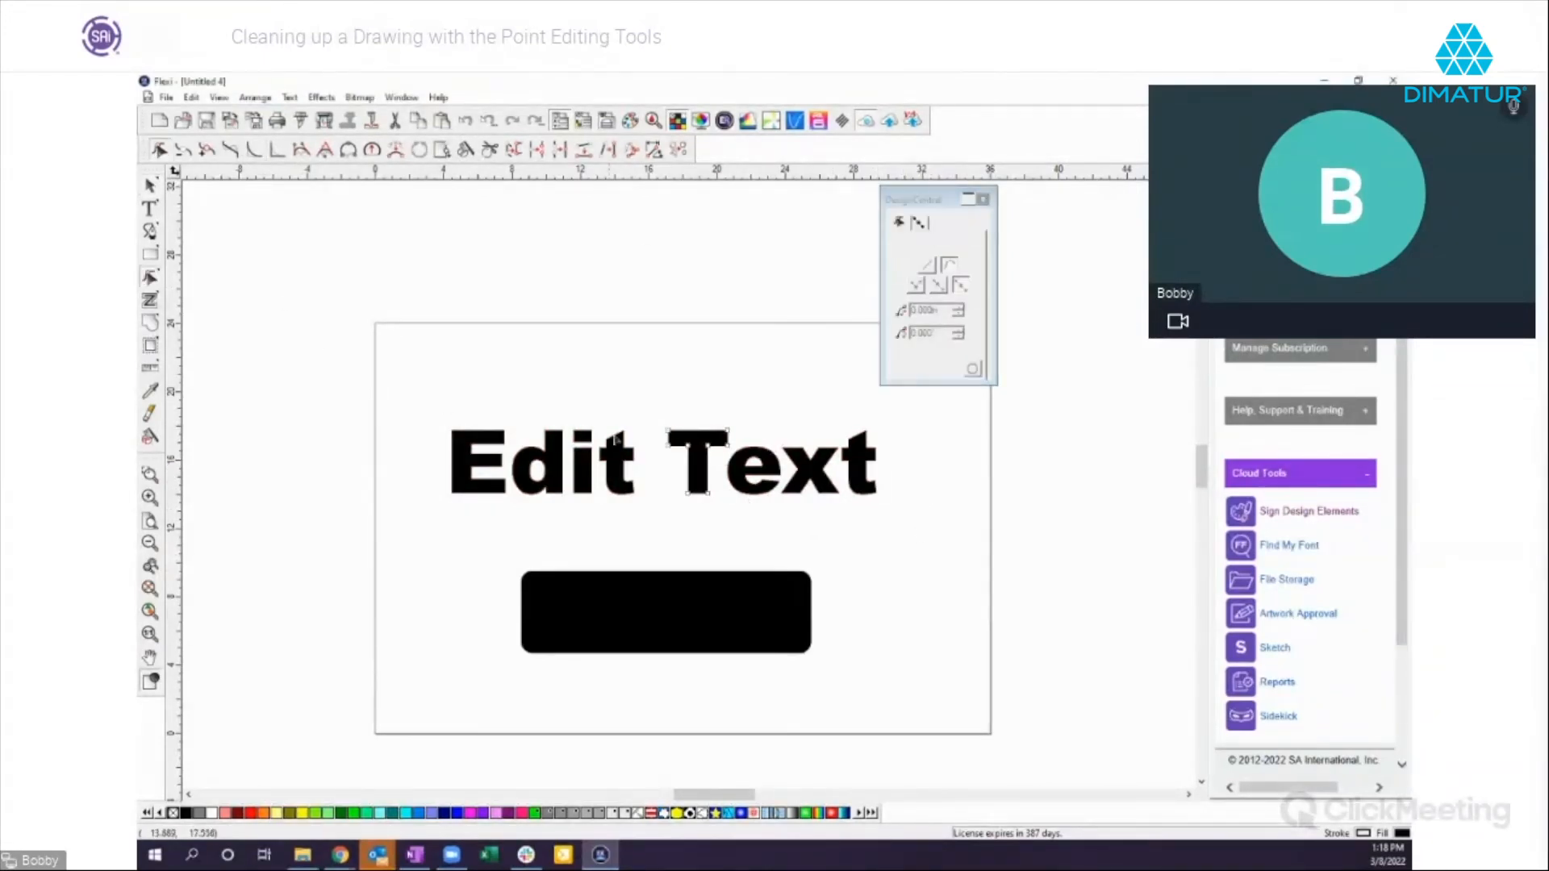
left_click_drag(669, 434, 663, 392)
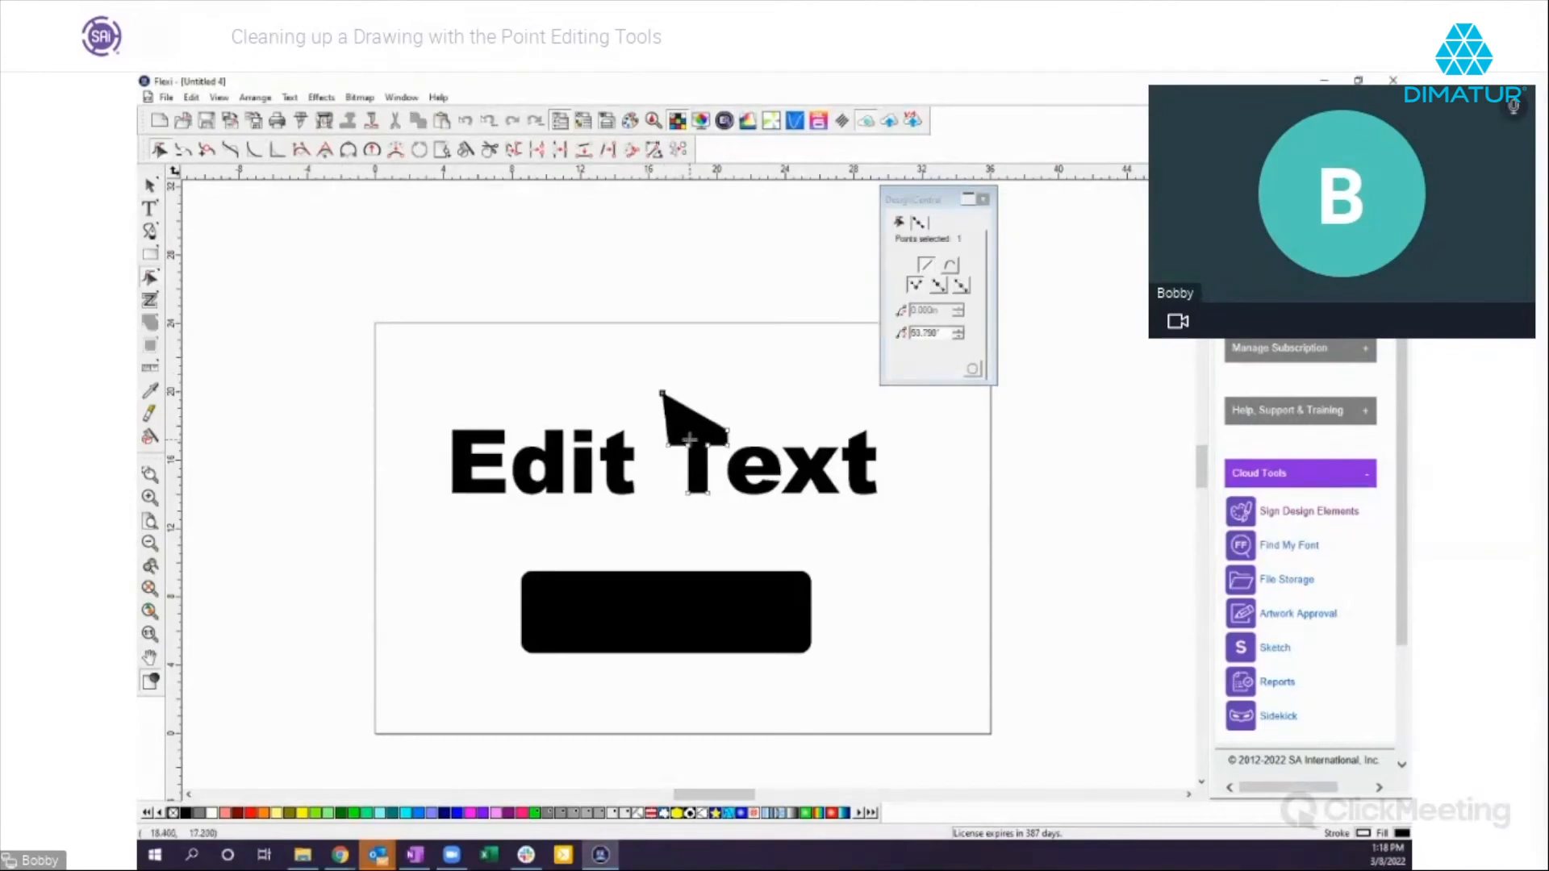
left_click_drag(688, 444, 695, 433)
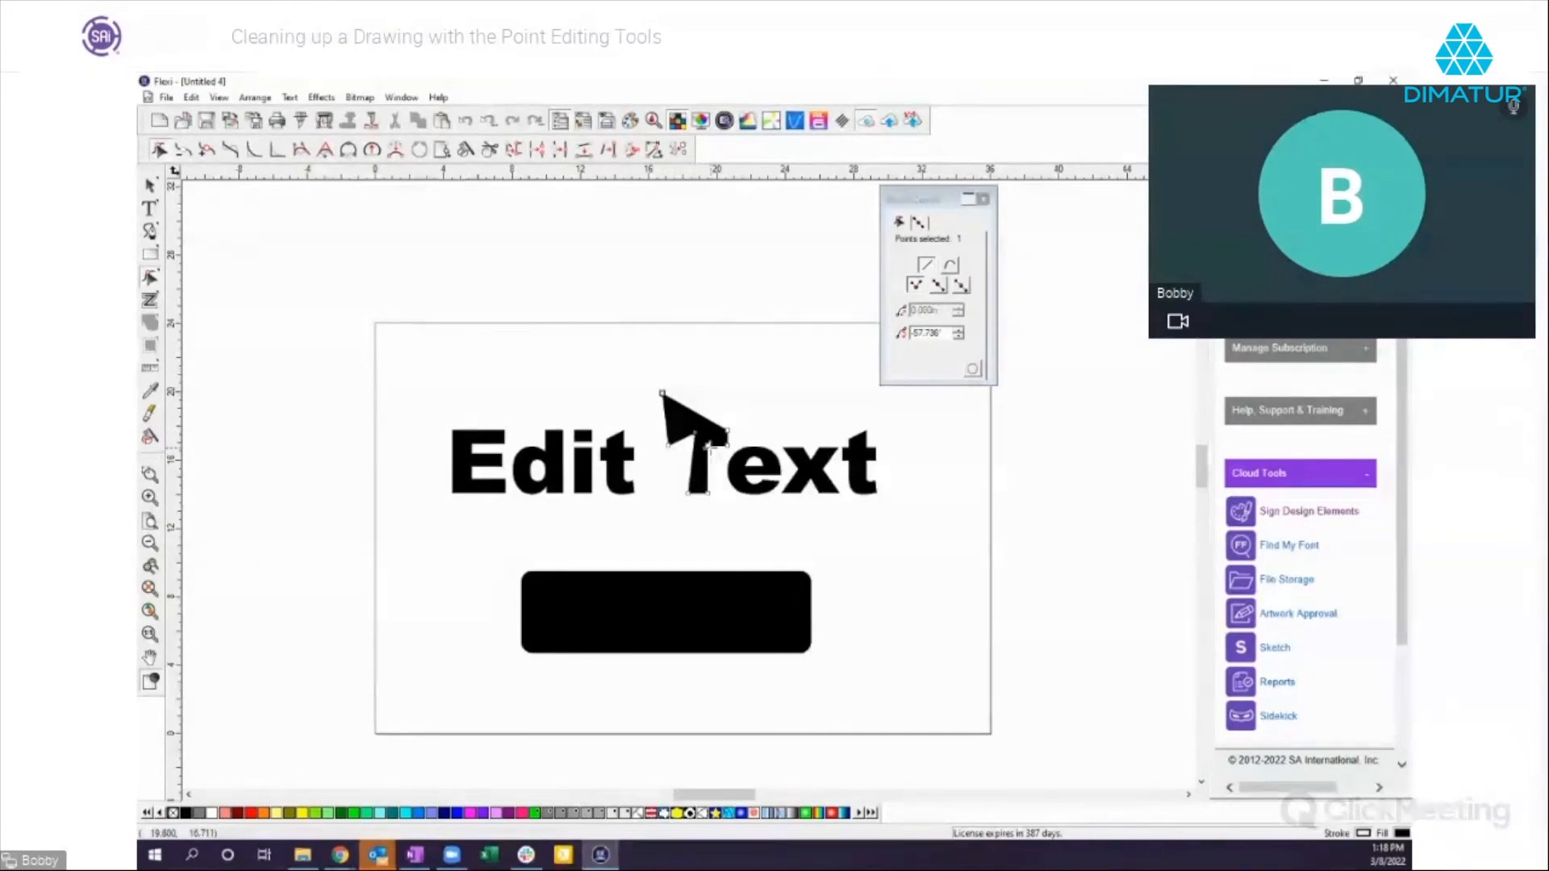
left_click_drag(707, 445, 708, 435)
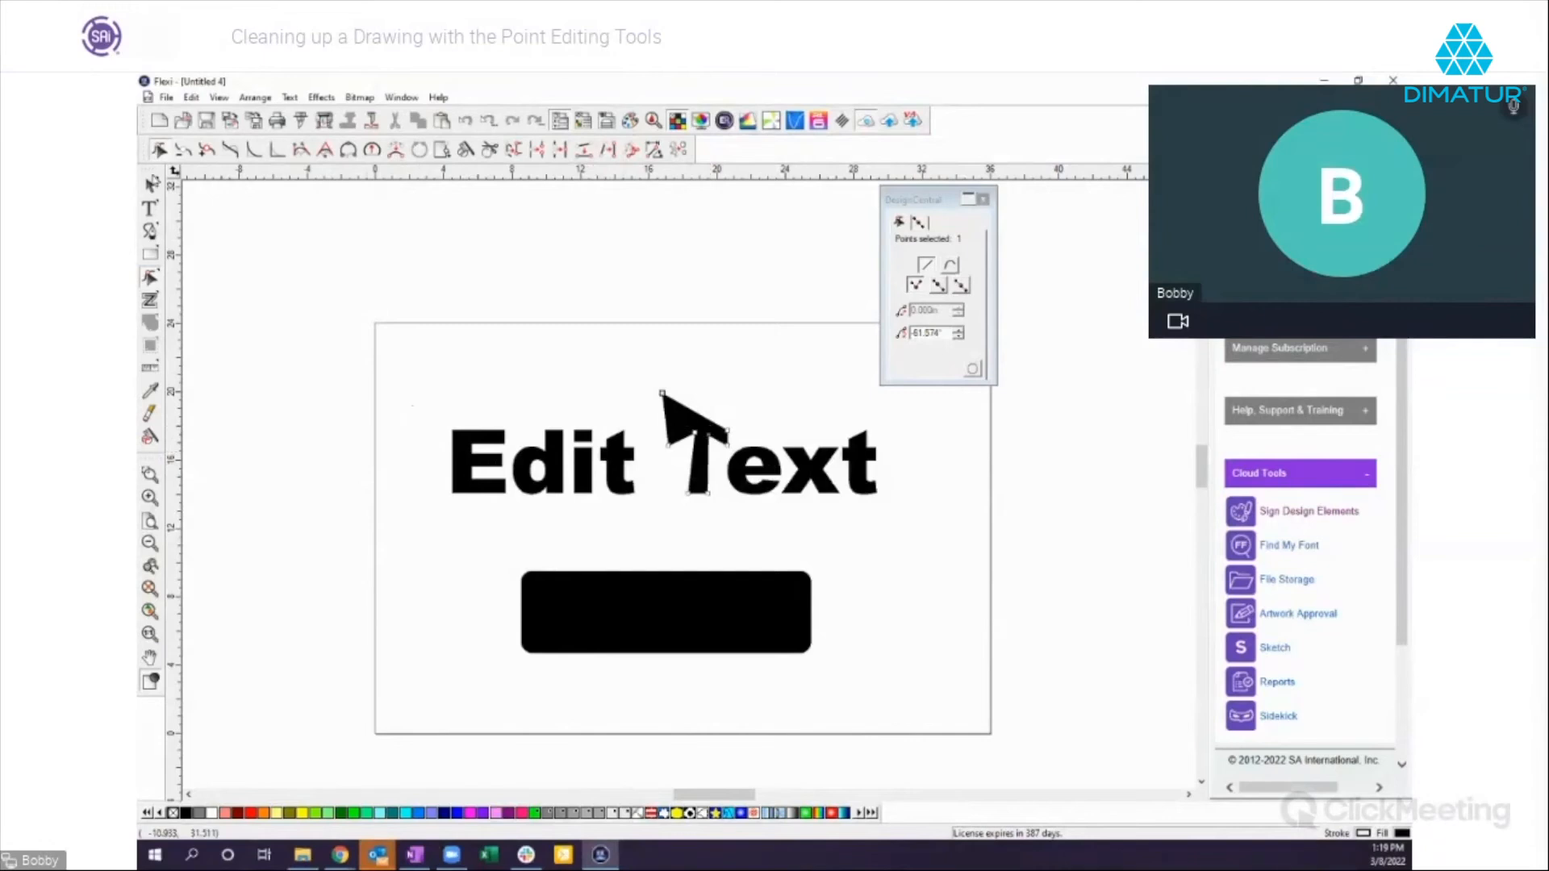
Step: Point-edit the outlined letter E, pulling its upper-left corner outward above and beyond the letter
left_click(150, 184)
left_click(460, 467)
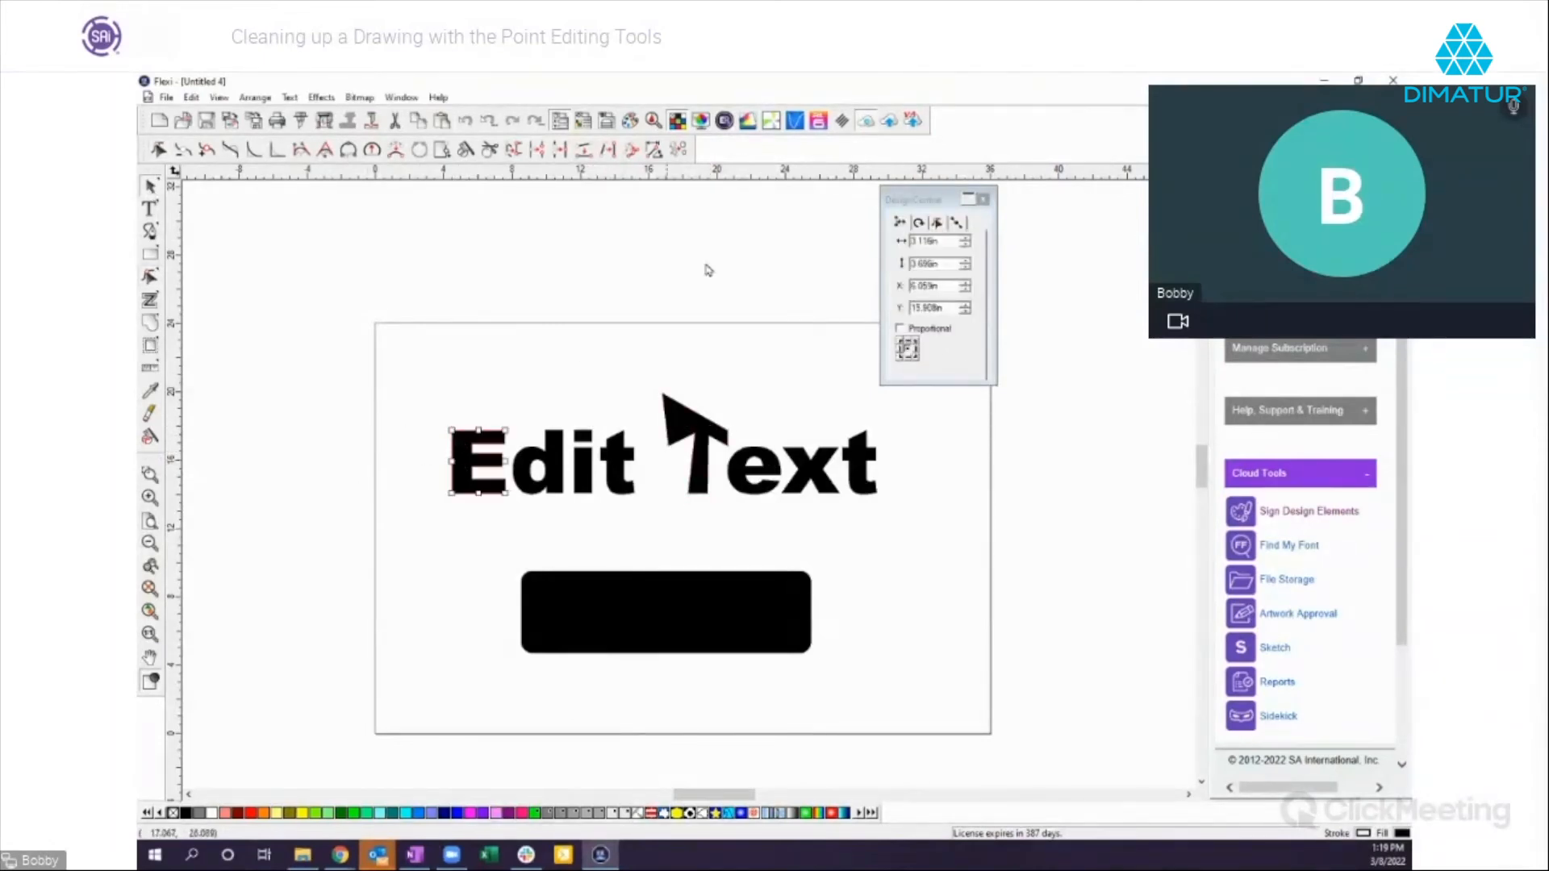
left_click(152, 153)
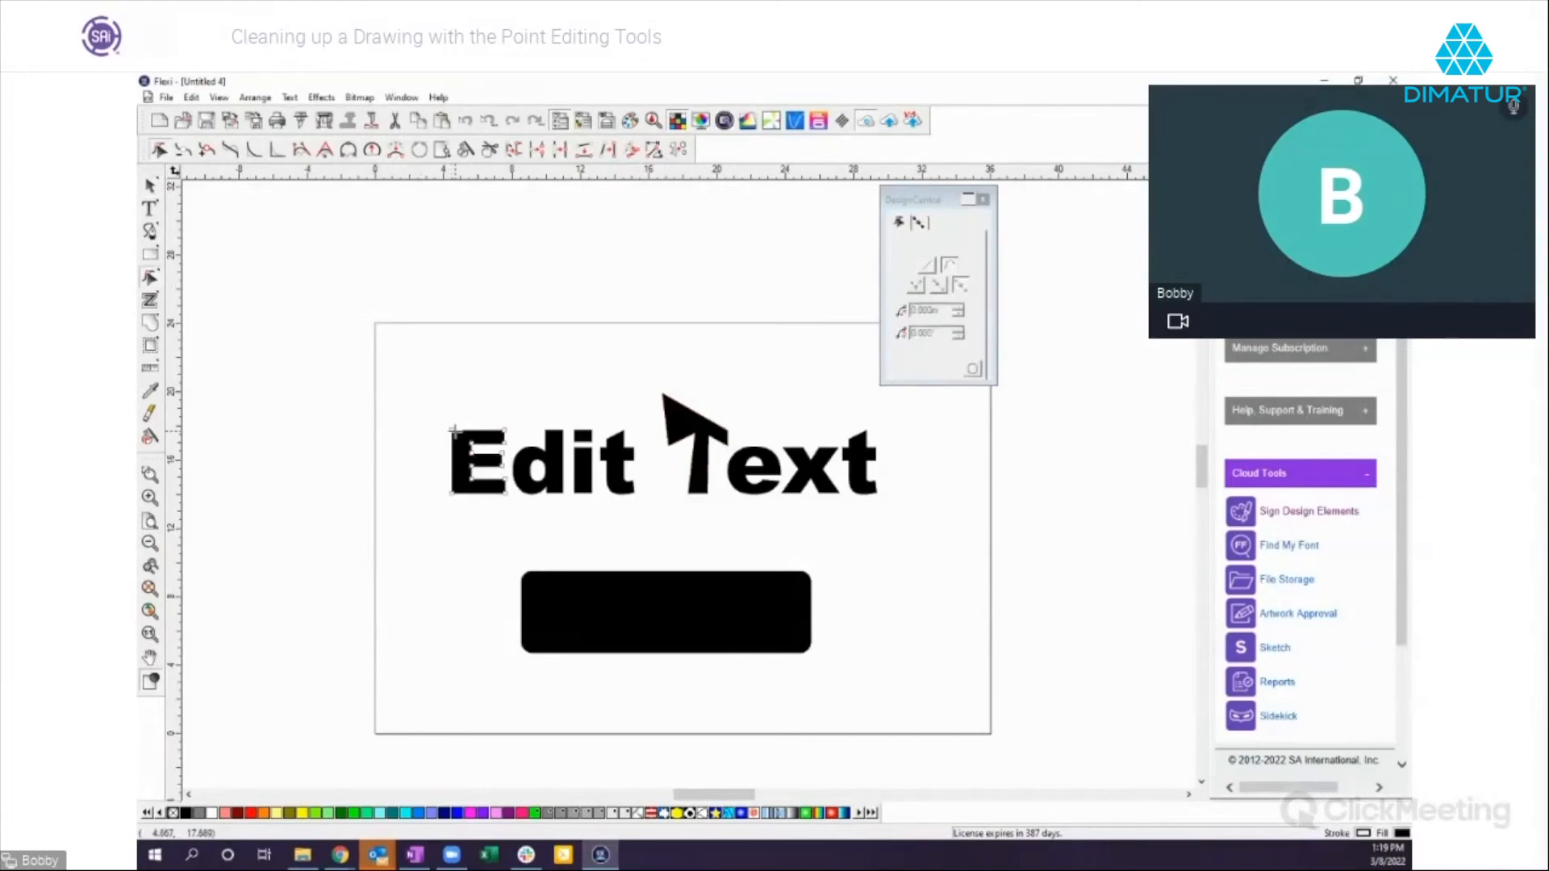
left_click_drag(454, 430, 426, 380)
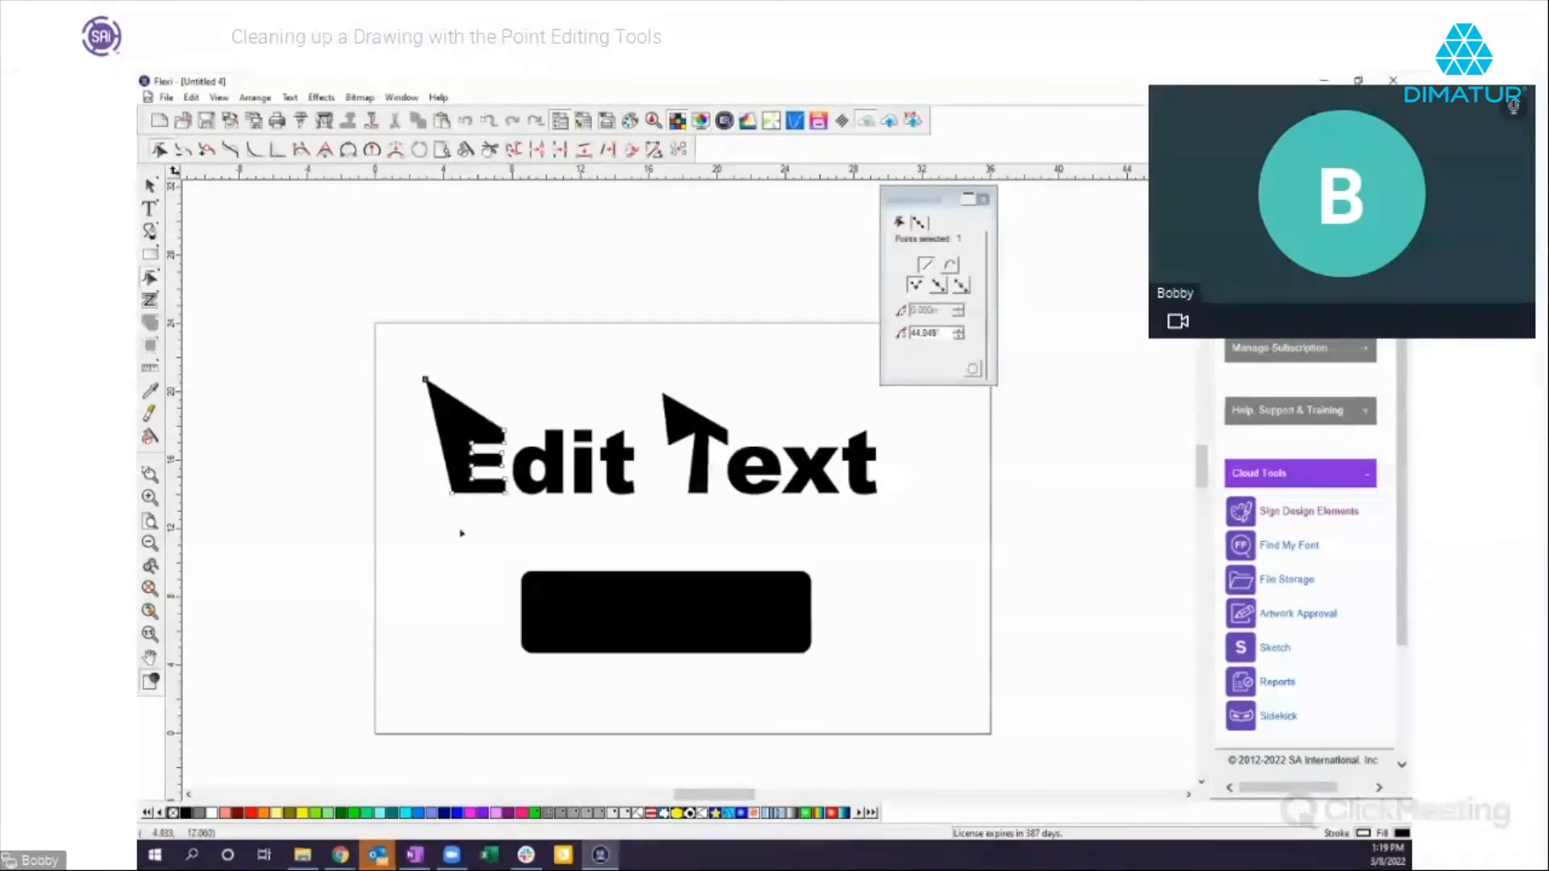
left_click(150, 186)
left_click(620, 612)
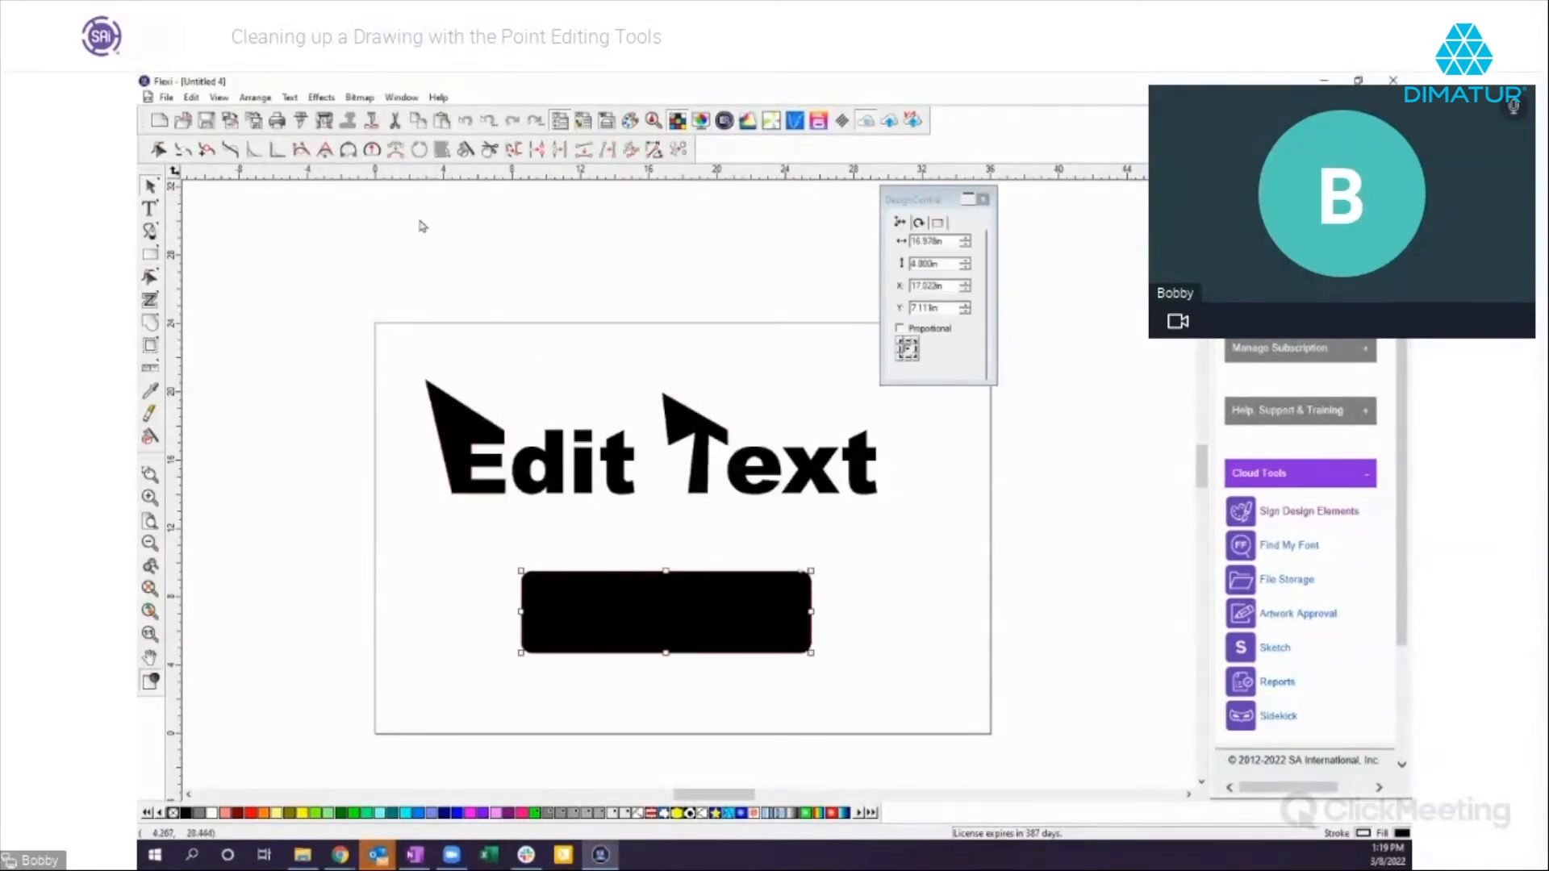
left_click(219, 96)
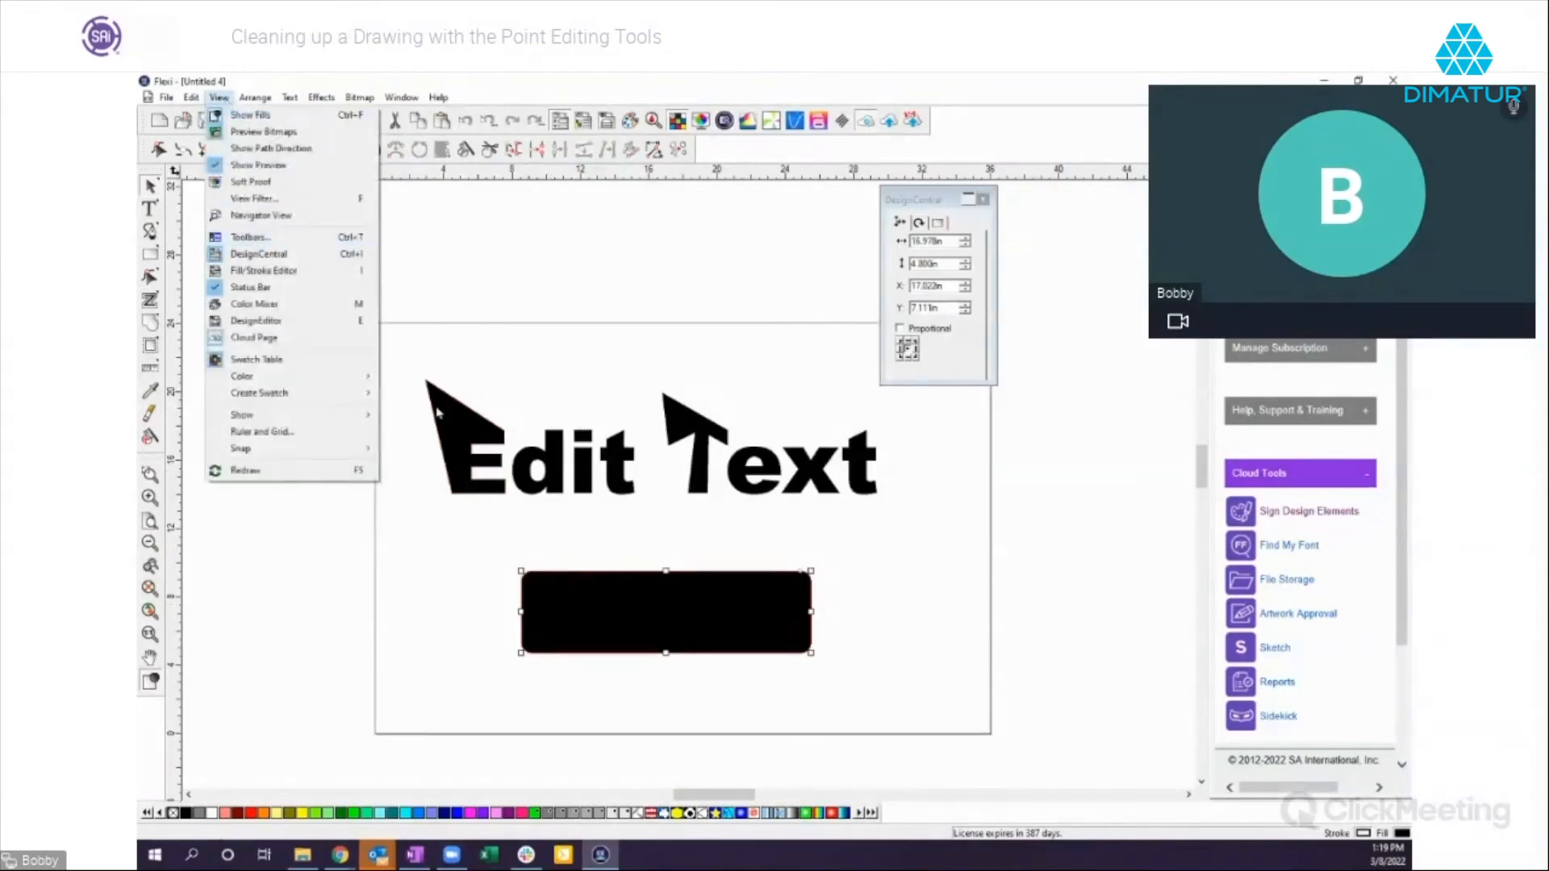
left_click(518, 220)
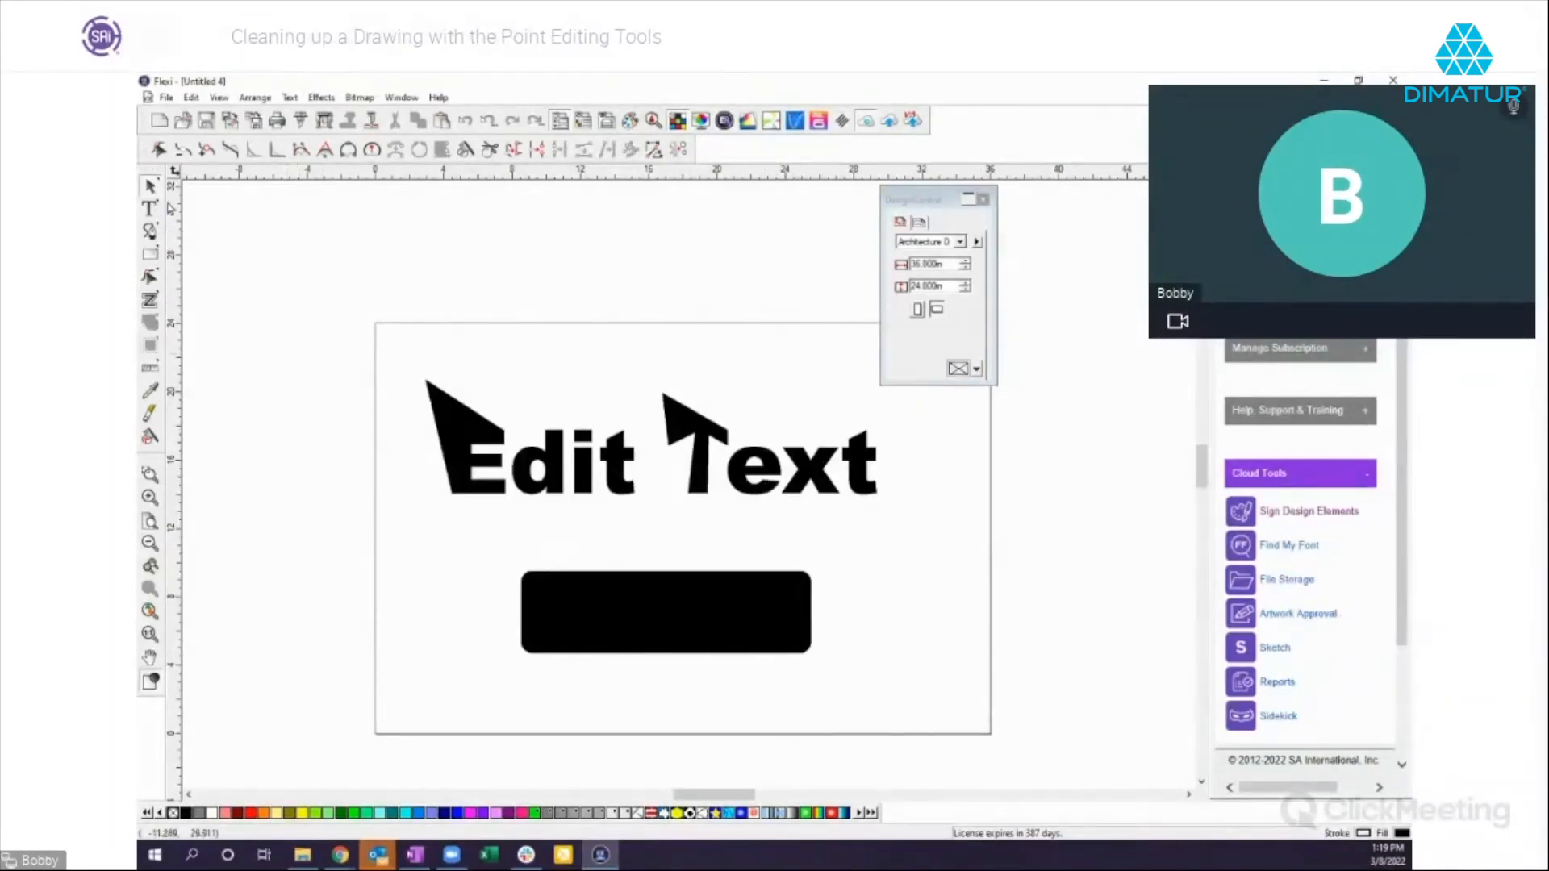
Step: Delete the edited letters and the rectangle, and bring the fish and tree artwork into the drawing
left_click_drag(401, 365, 952, 696)
key("Delete")
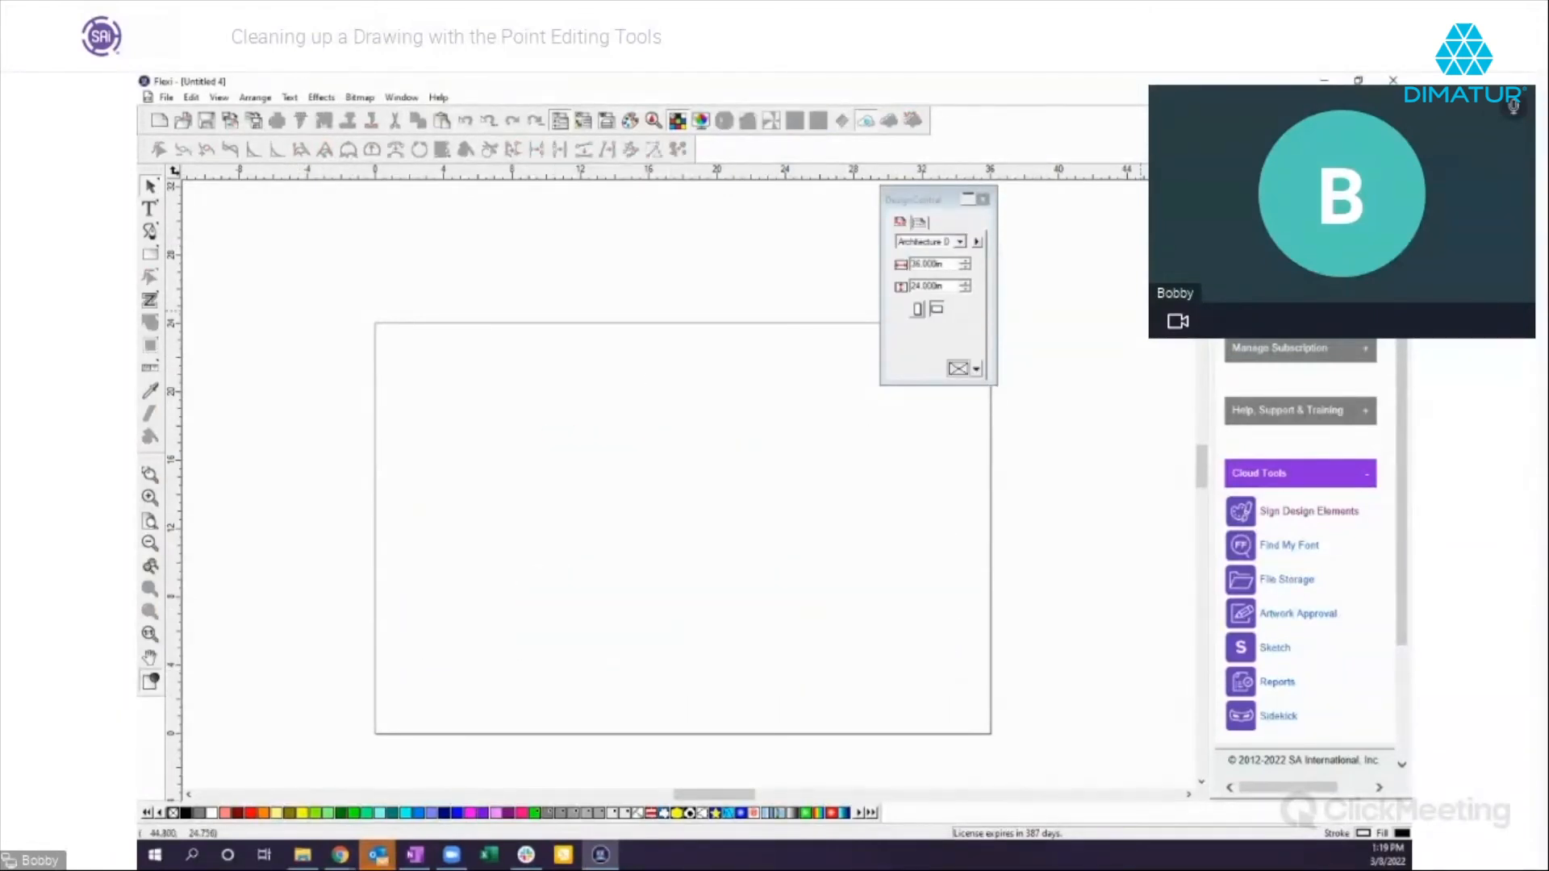
key("alt+Tab")
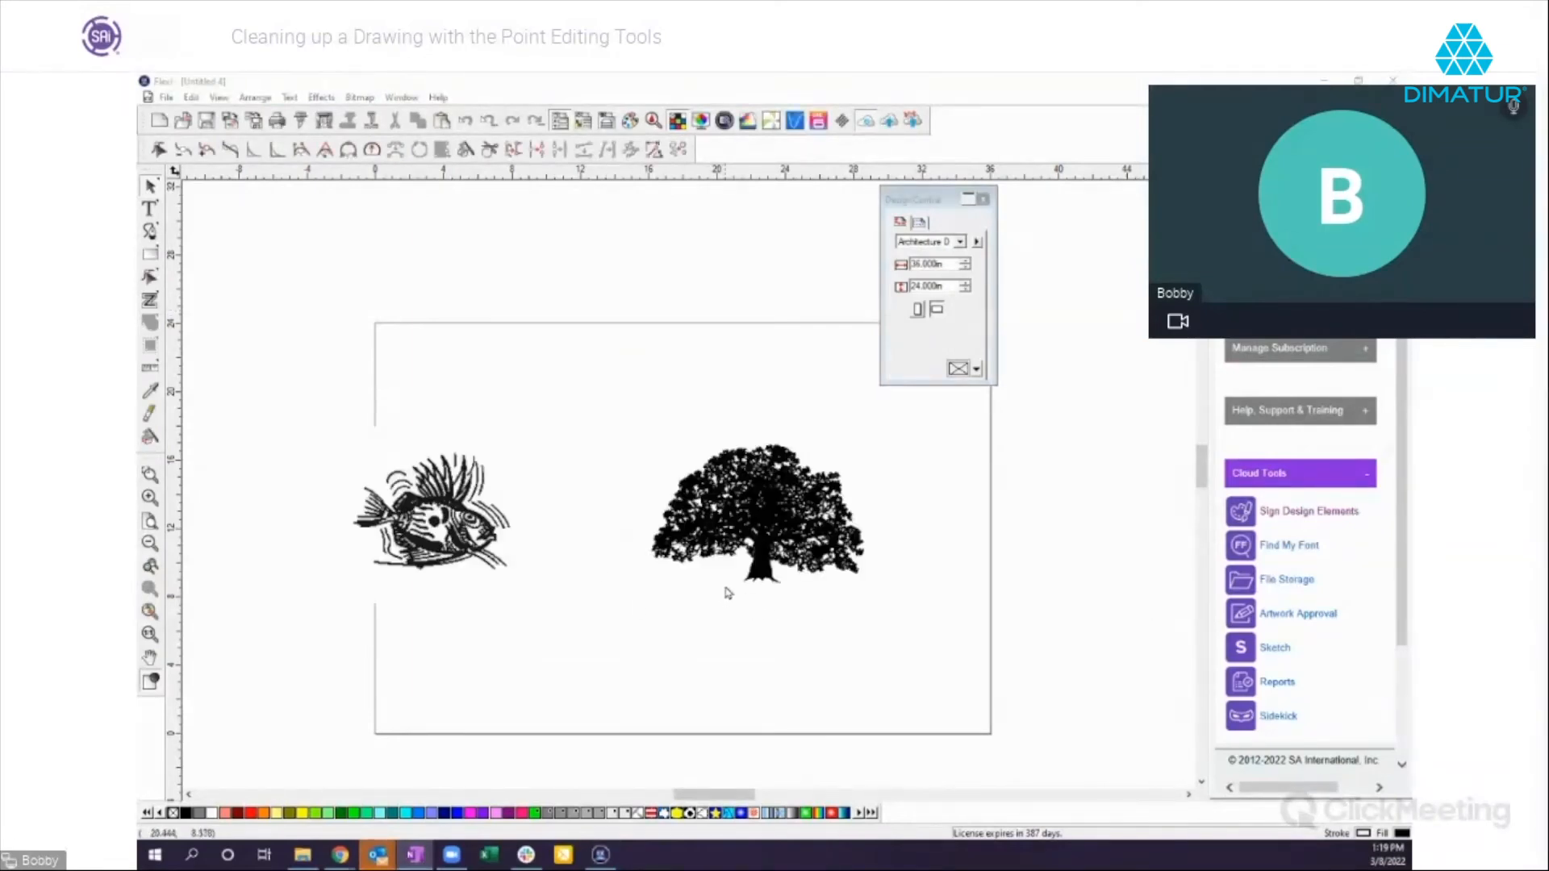
Step: Move the fish and tree together to the right so both lie inside the page, and deselect them
left_click_drag(302, 374, 818, 604)
left_click_drag(776, 530, 842, 527)
left_click(730, 693)
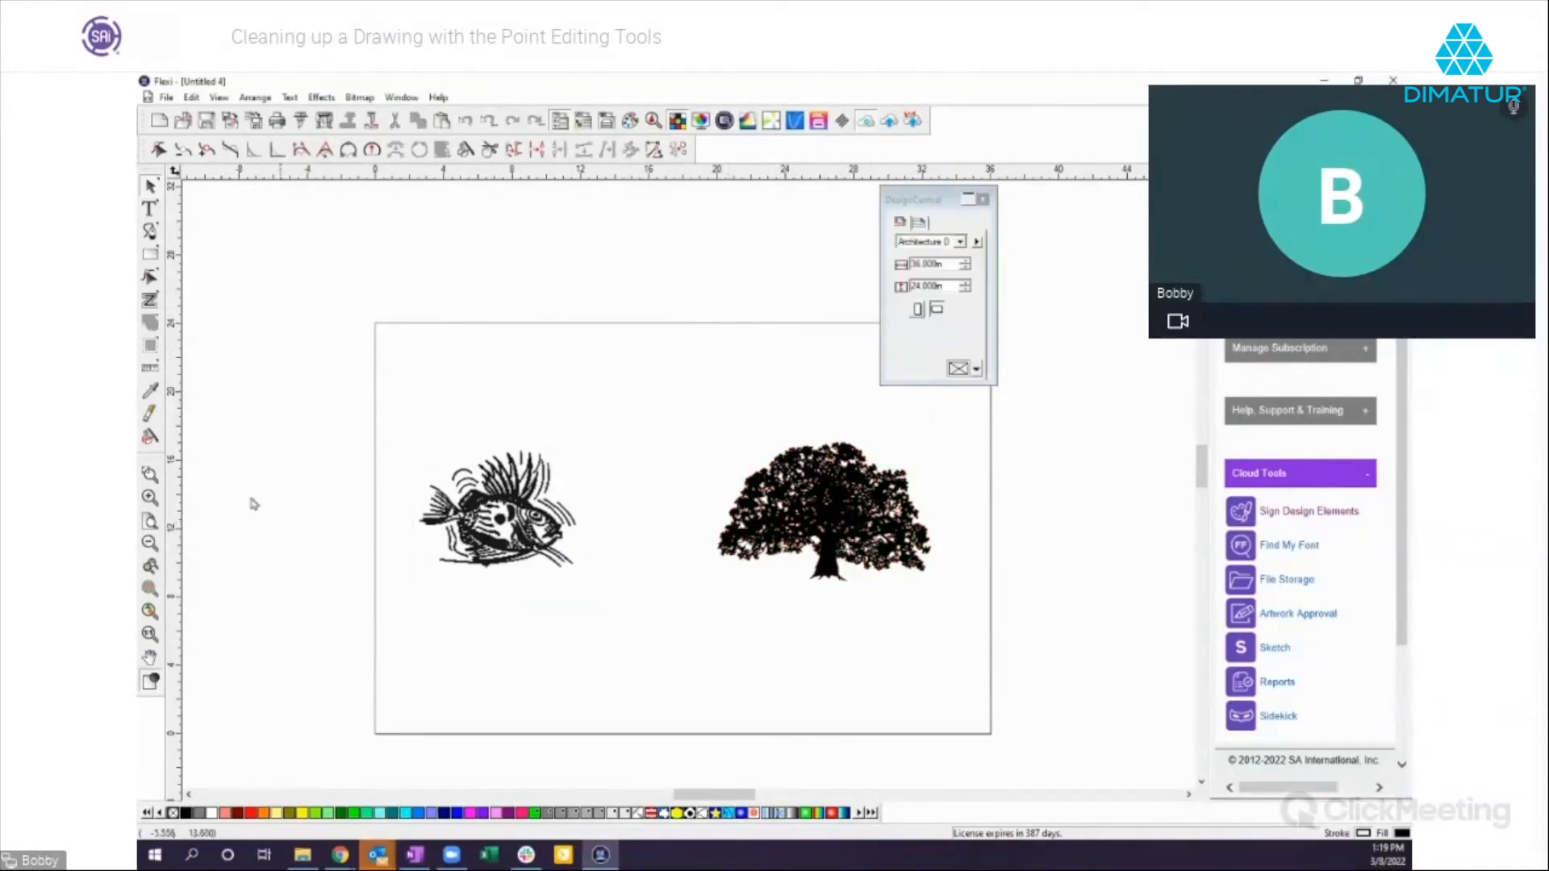
Step: Trace the fish bitmap into vector outlines and move the original bitmap below the traced fish
left_click_drag(436, 466, 525, 567)
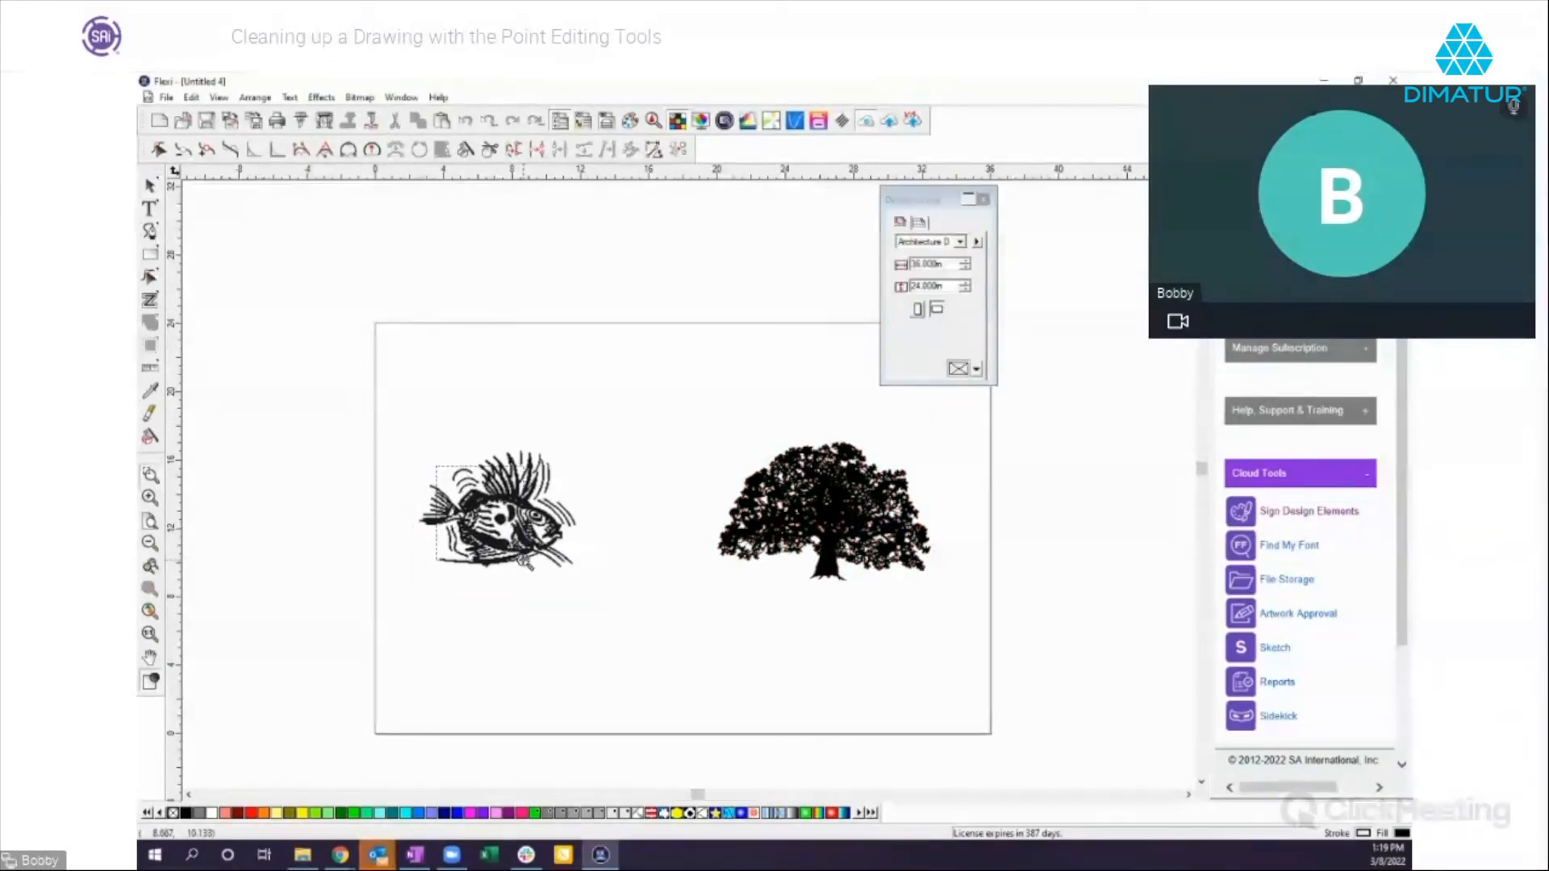
left_click(149, 542)
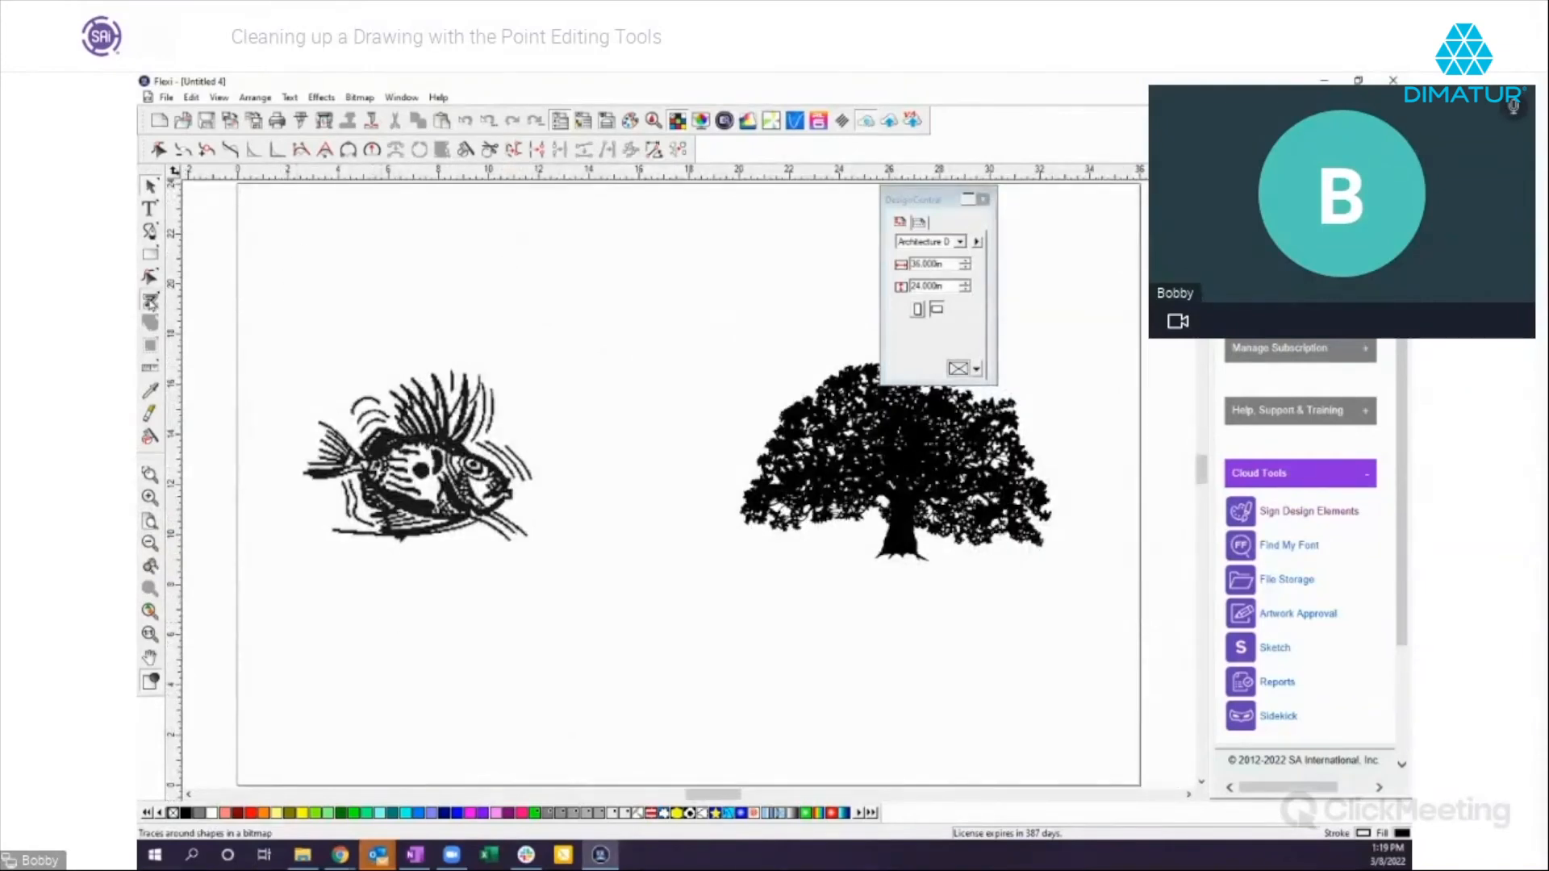
left_click(150, 300)
mouse_move(269, 352)
left_mouse_down()
mouse_move(307, 396)
mouse_move(598, 581)
mouse_move(597, 609)
left_mouse_up()
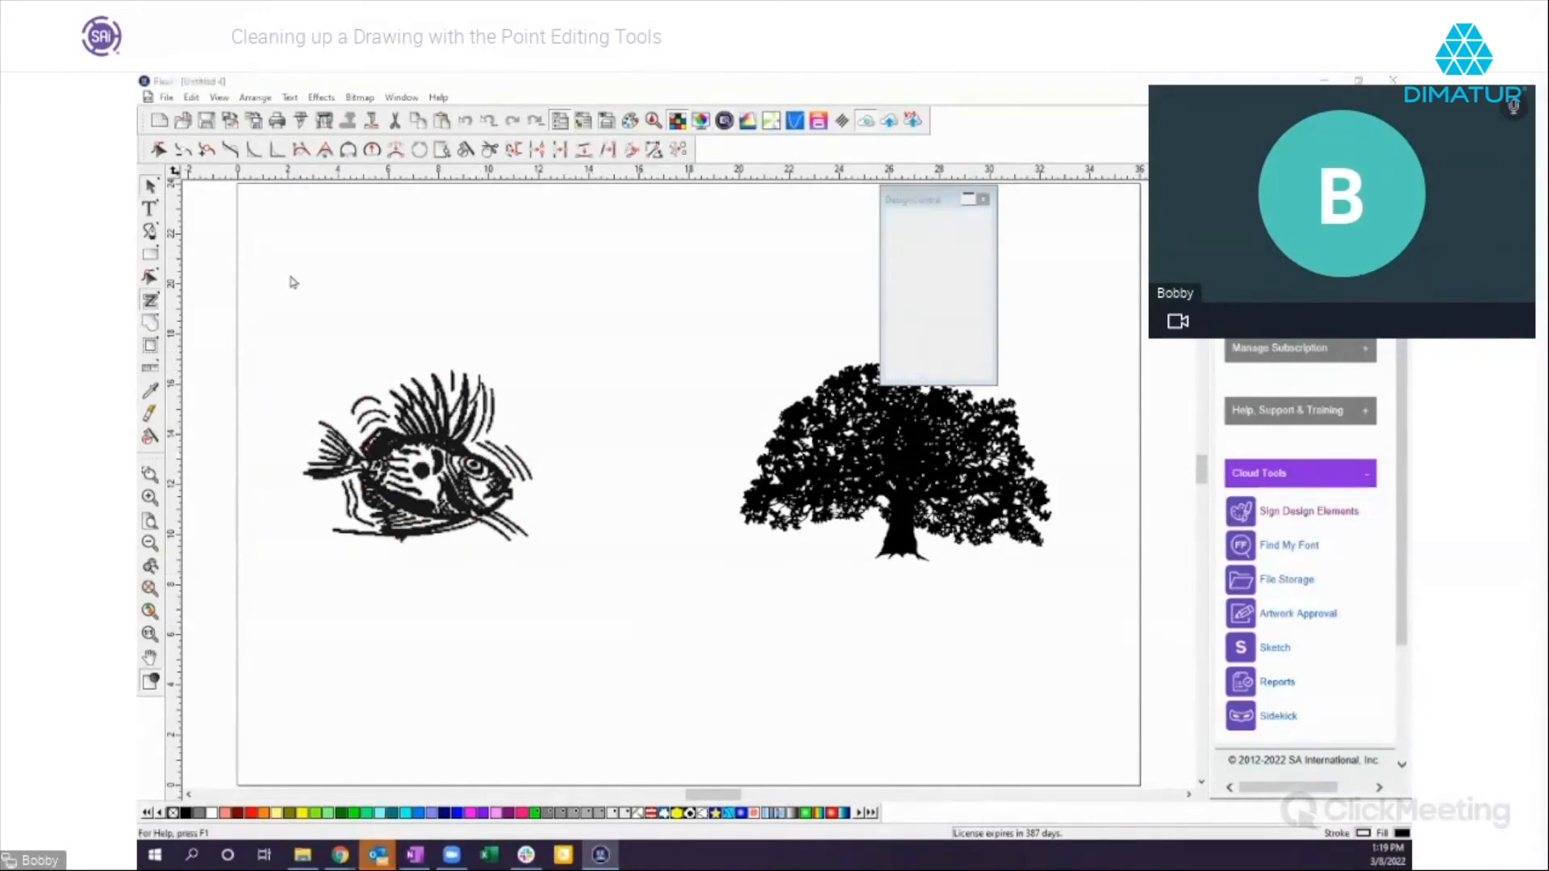
mouse_move(536, 525)
left_mouse_down()
mouse_move(536, 512)
mouse_move(508, 789)
left_mouse_up()
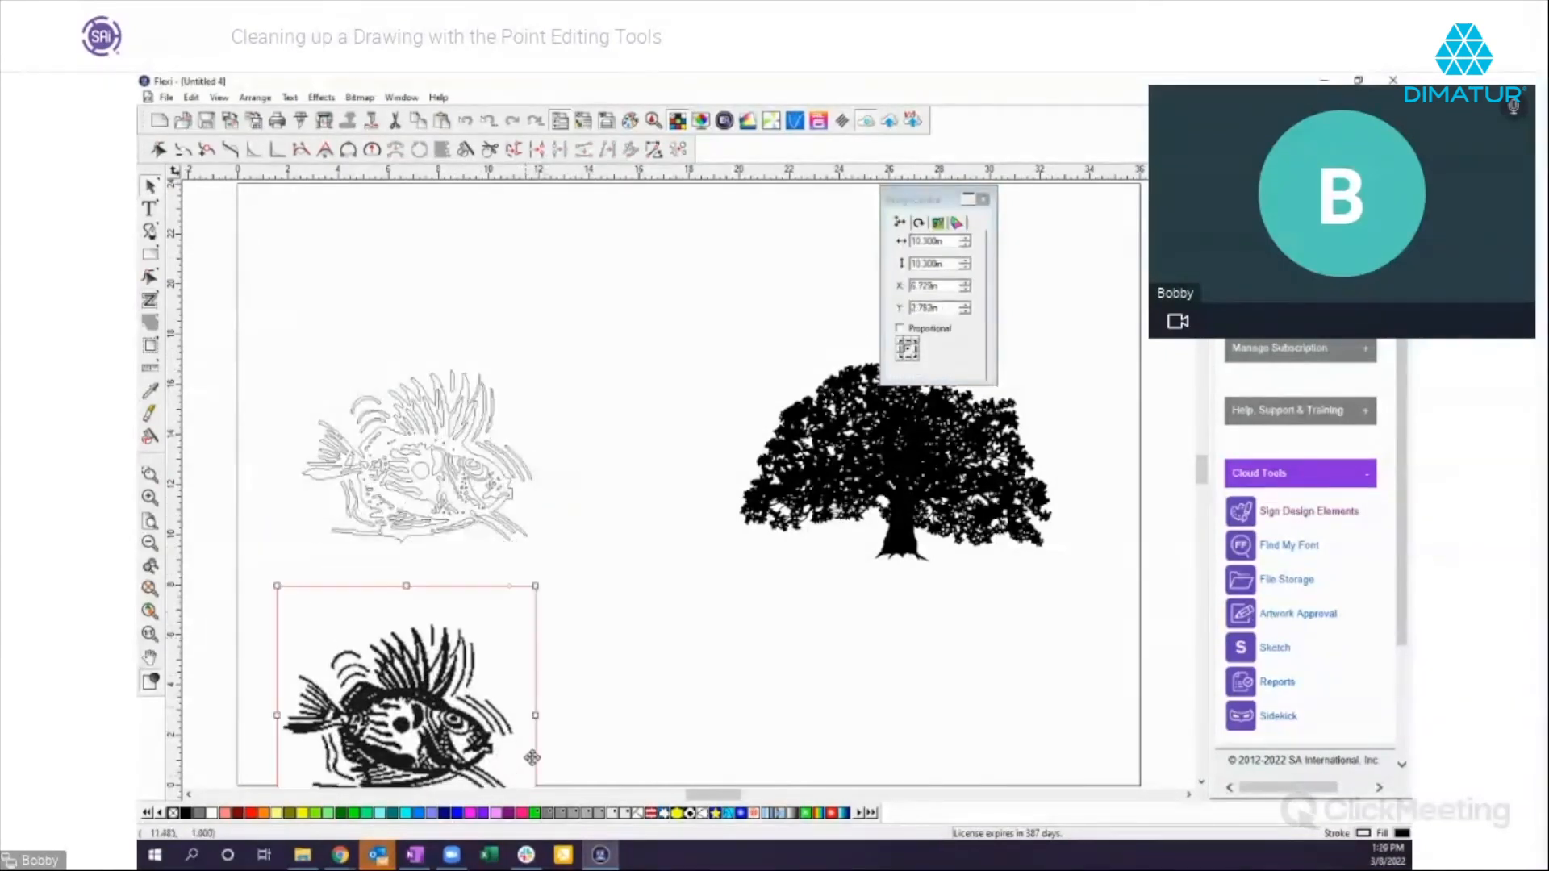
Step: Inspect the tree's outlines by hiding its fill, restore the fill display, and deselect the tree
left_click(960, 478)
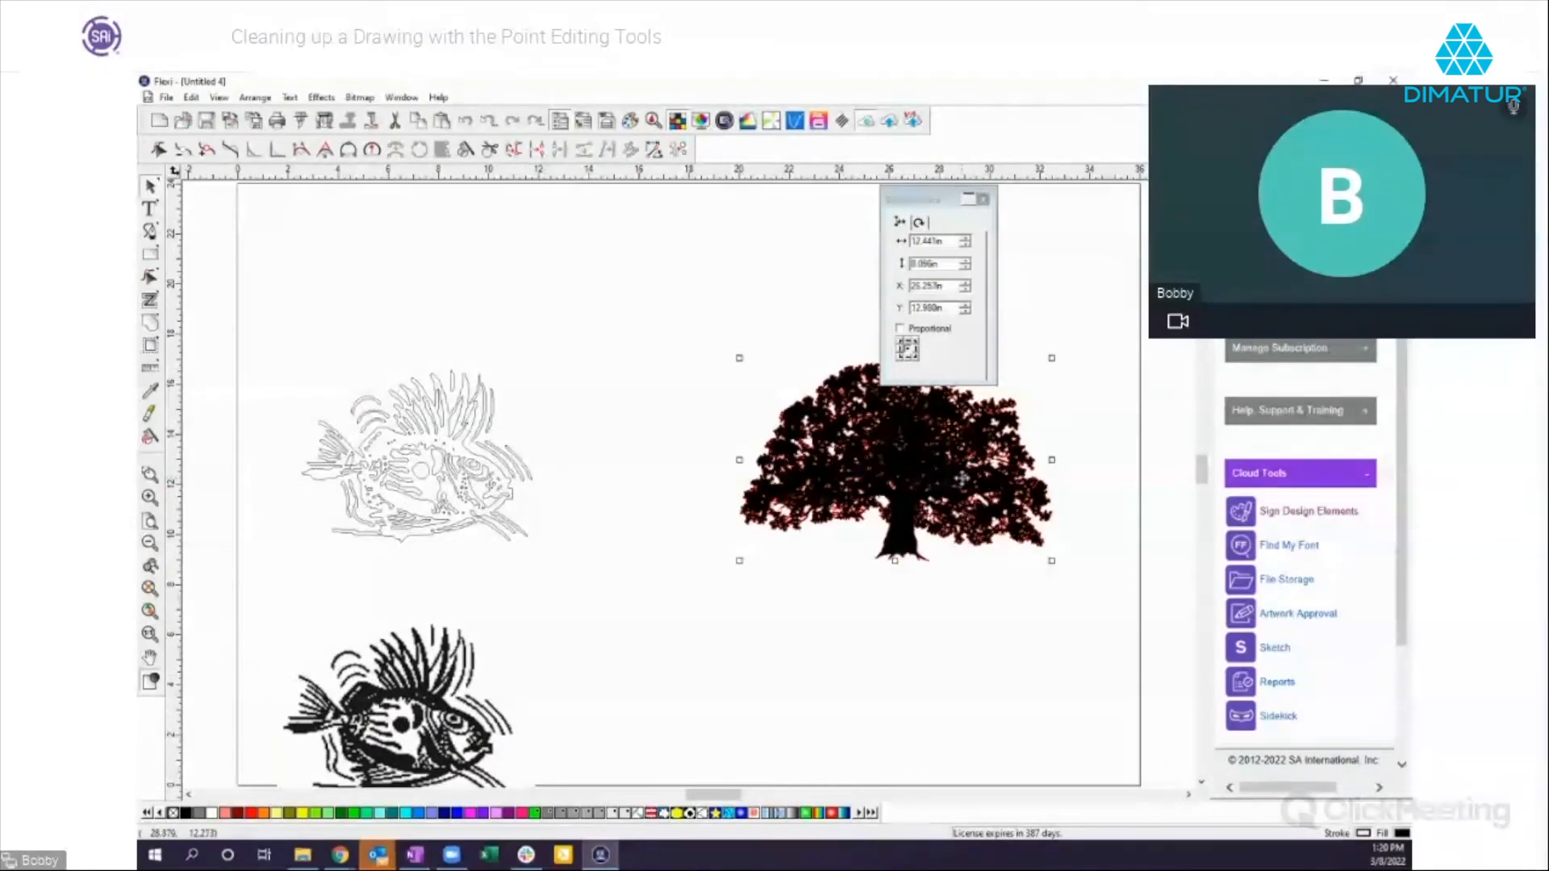
left_click(153, 685)
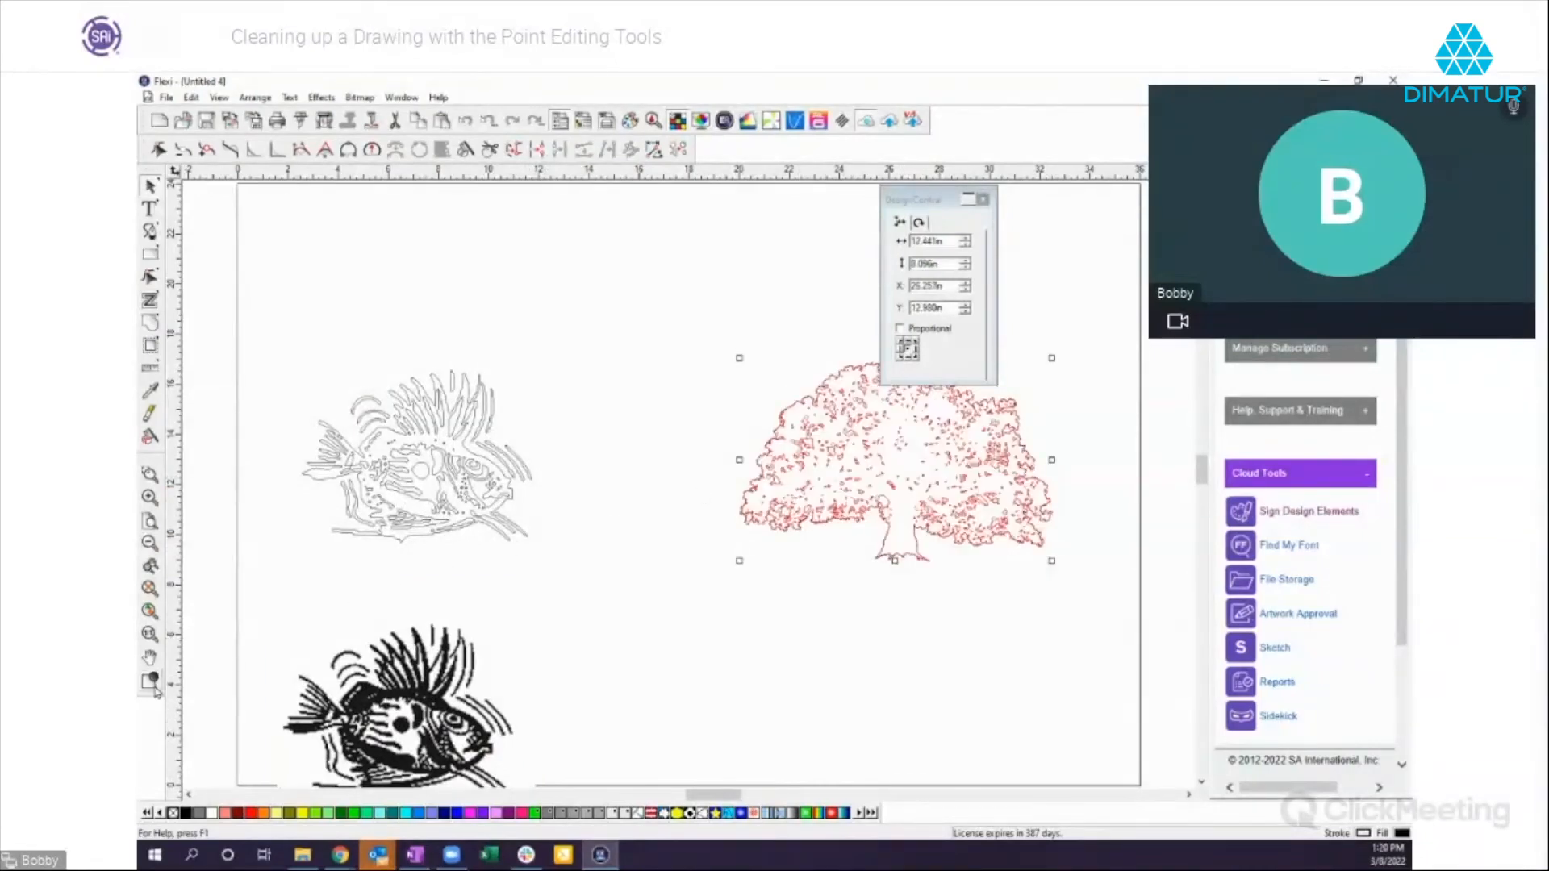
left_click(153, 684)
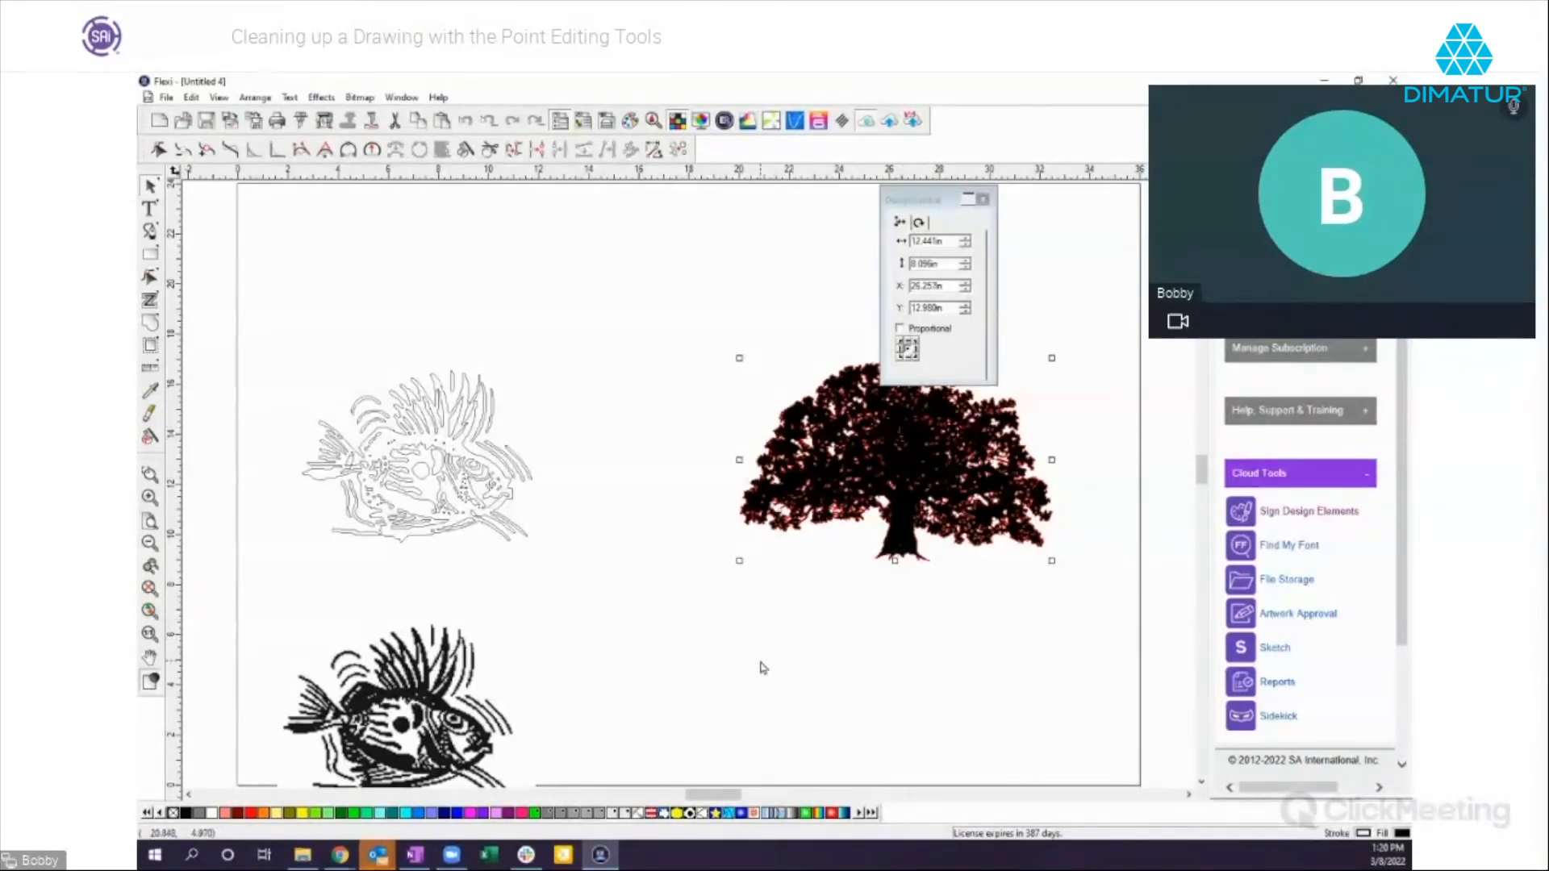
left_click(649, 634)
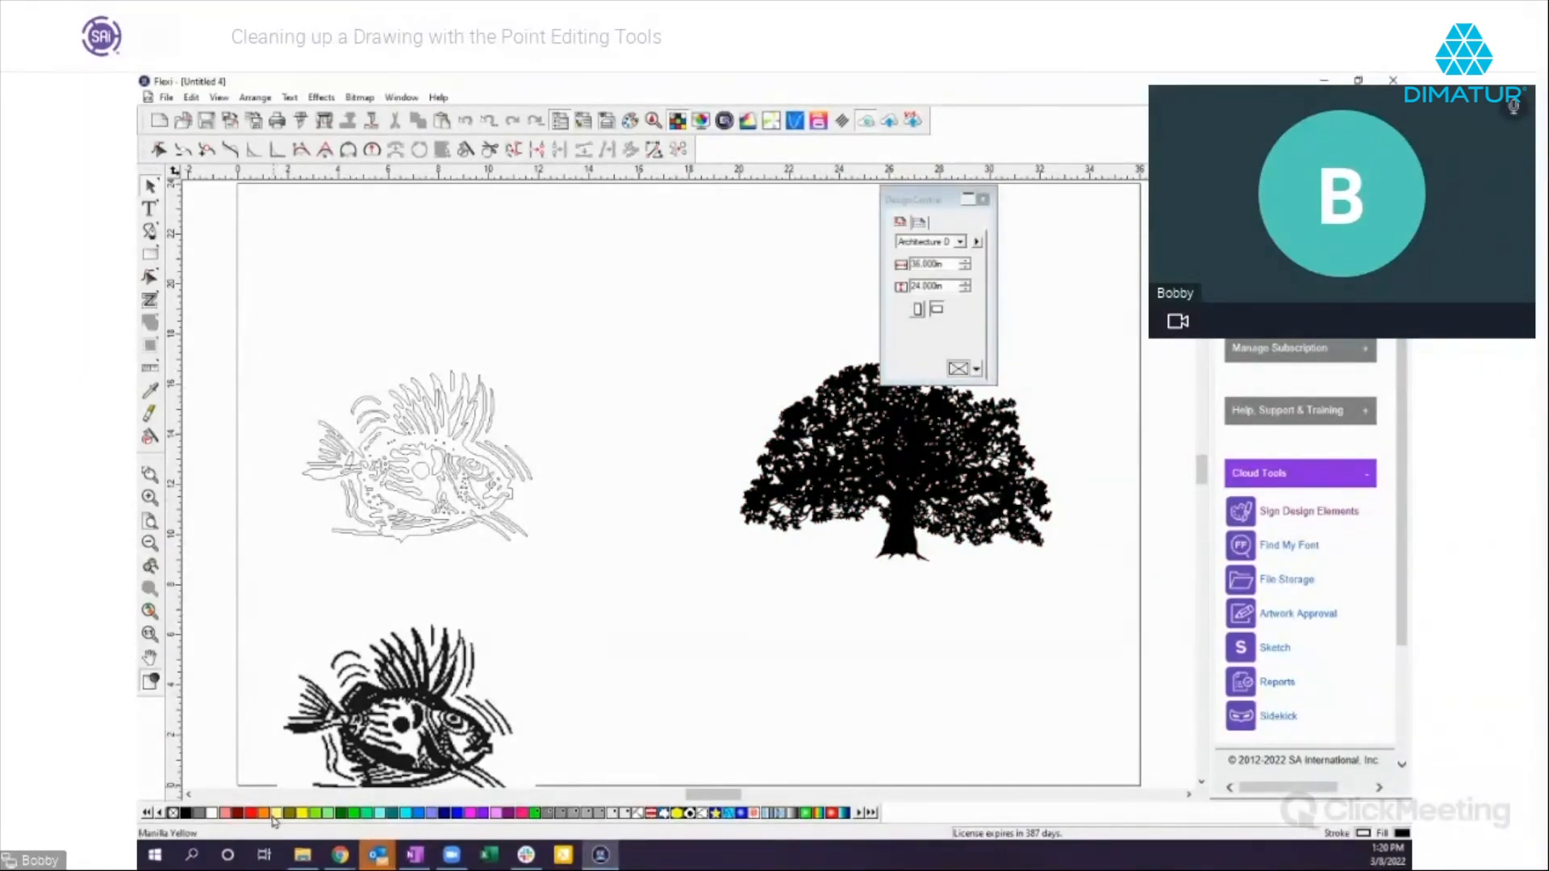
Step: Set the page's substrate color to Manilla Yellow and ungroup the tree artwork
left_click_drag(364, 789, 650, 700)
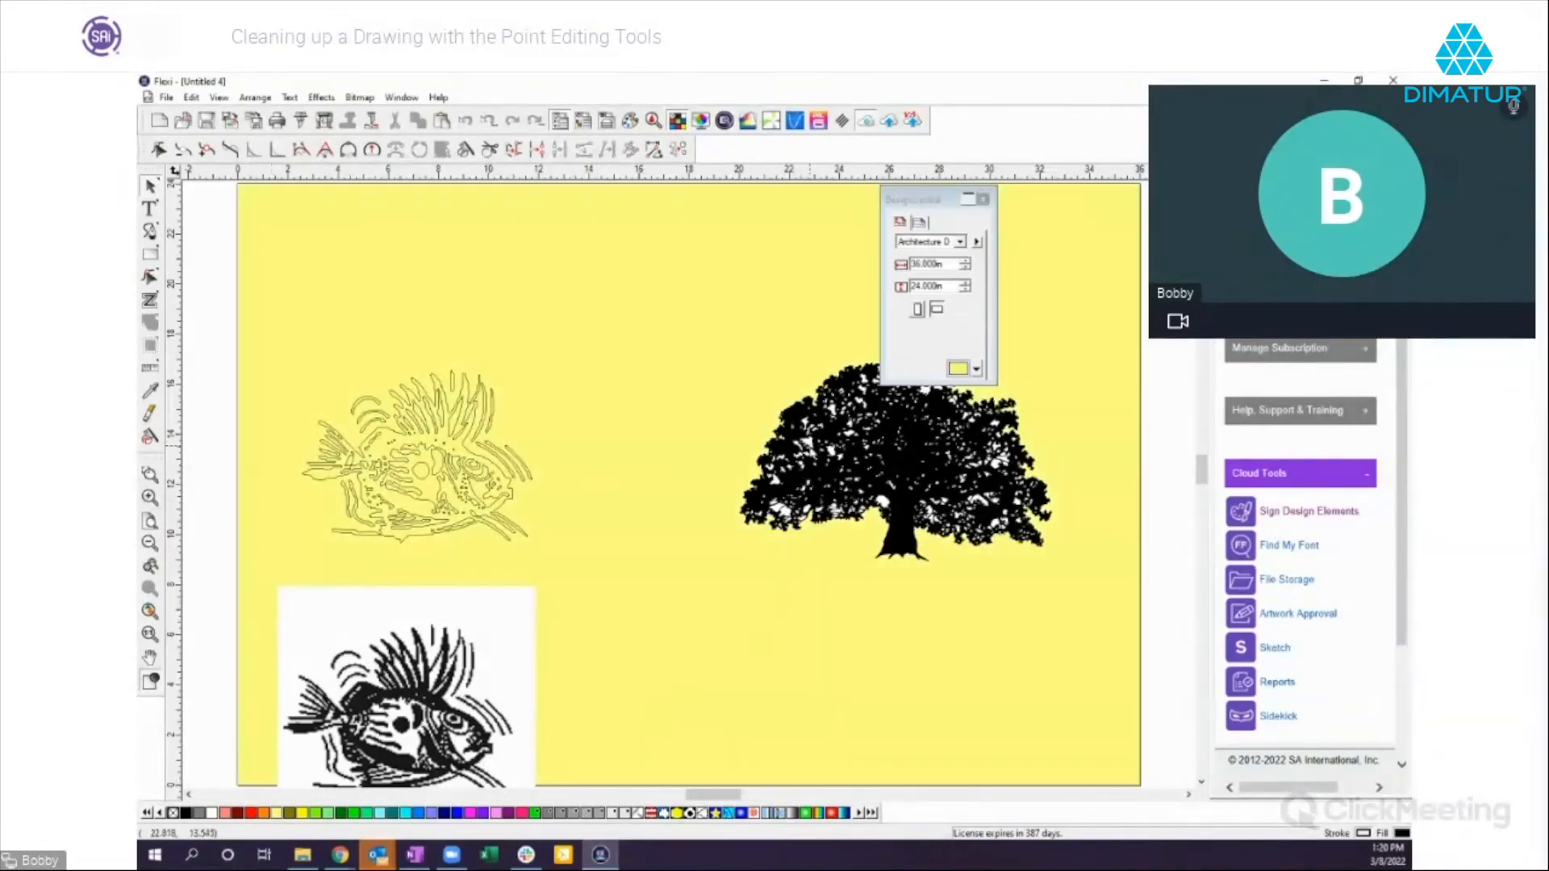
left_click(815, 452)
right_click(824, 455)
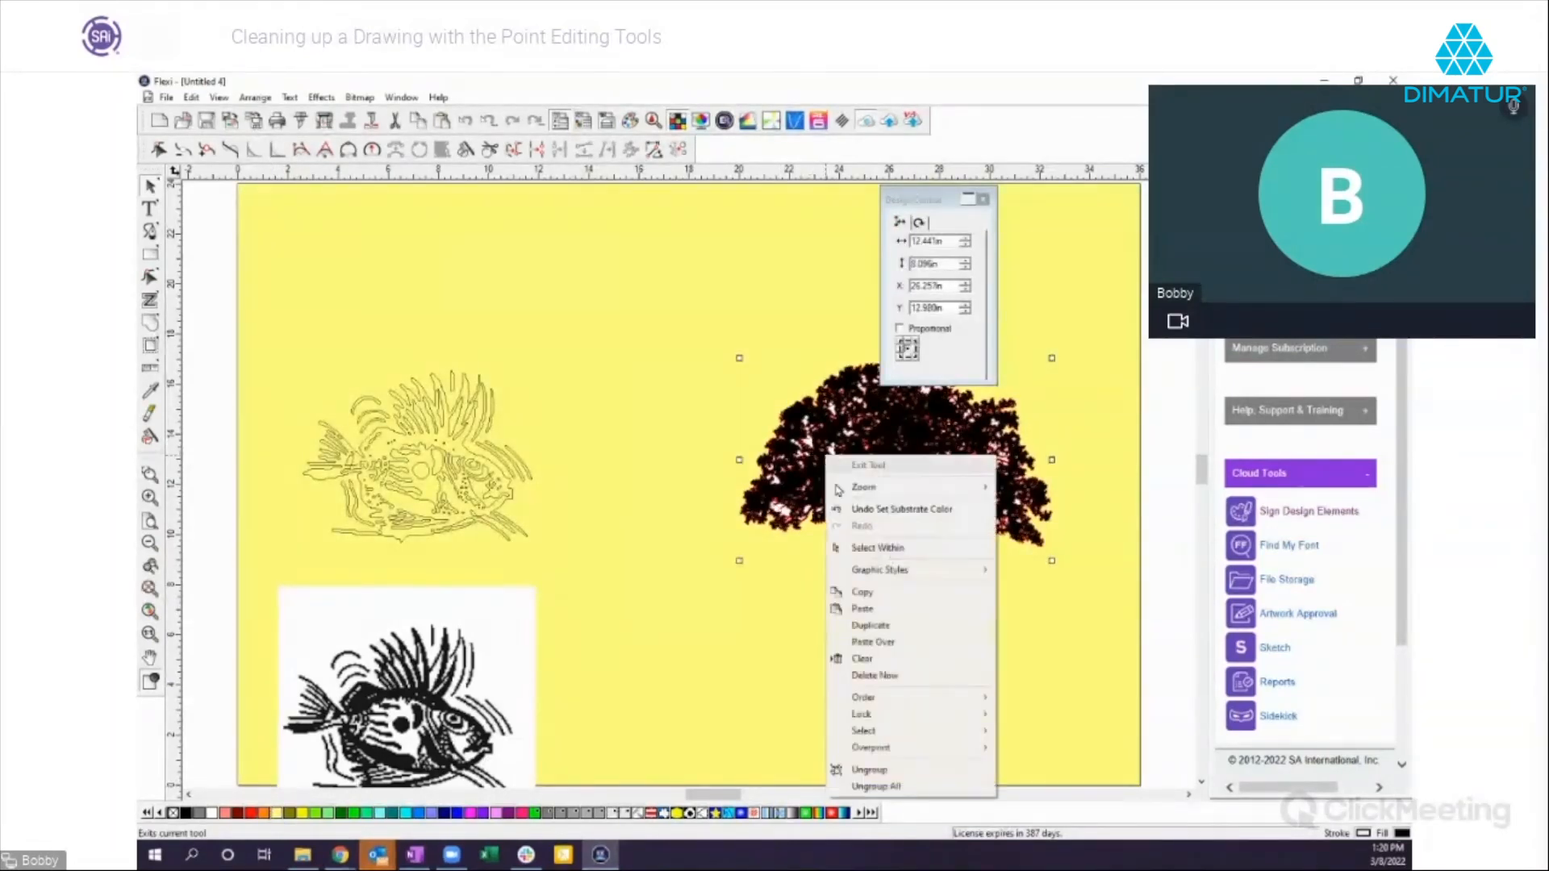
left_click(879, 771)
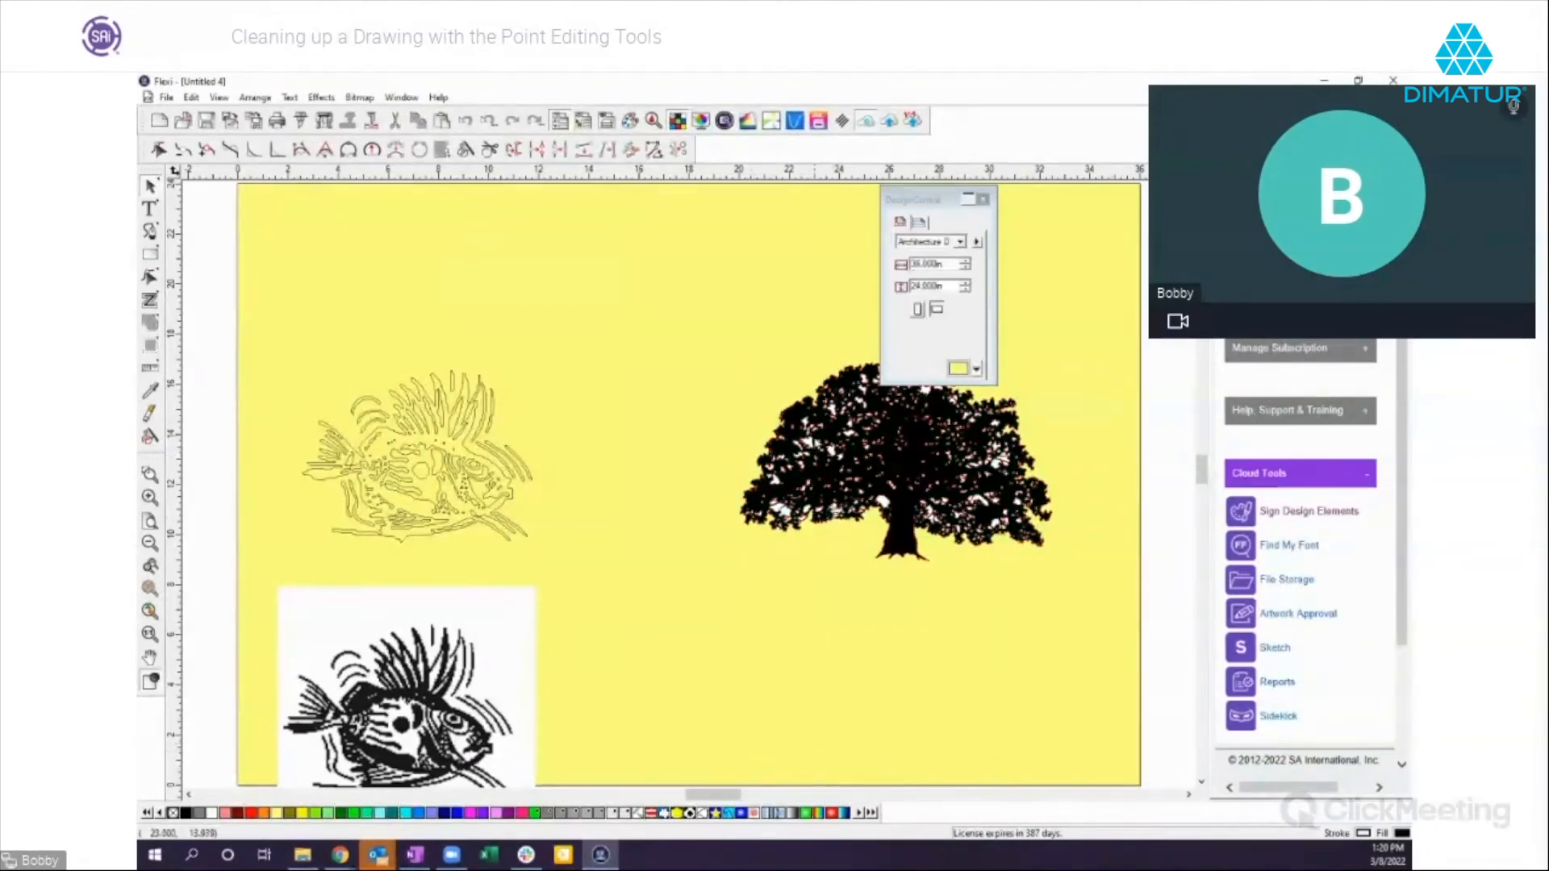
Step: Pull one small leaf gap piece out of the tree, delete it, and clear the page's substrate color
left_click(809, 444)
left_click_drag(806, 442, 734, 404)
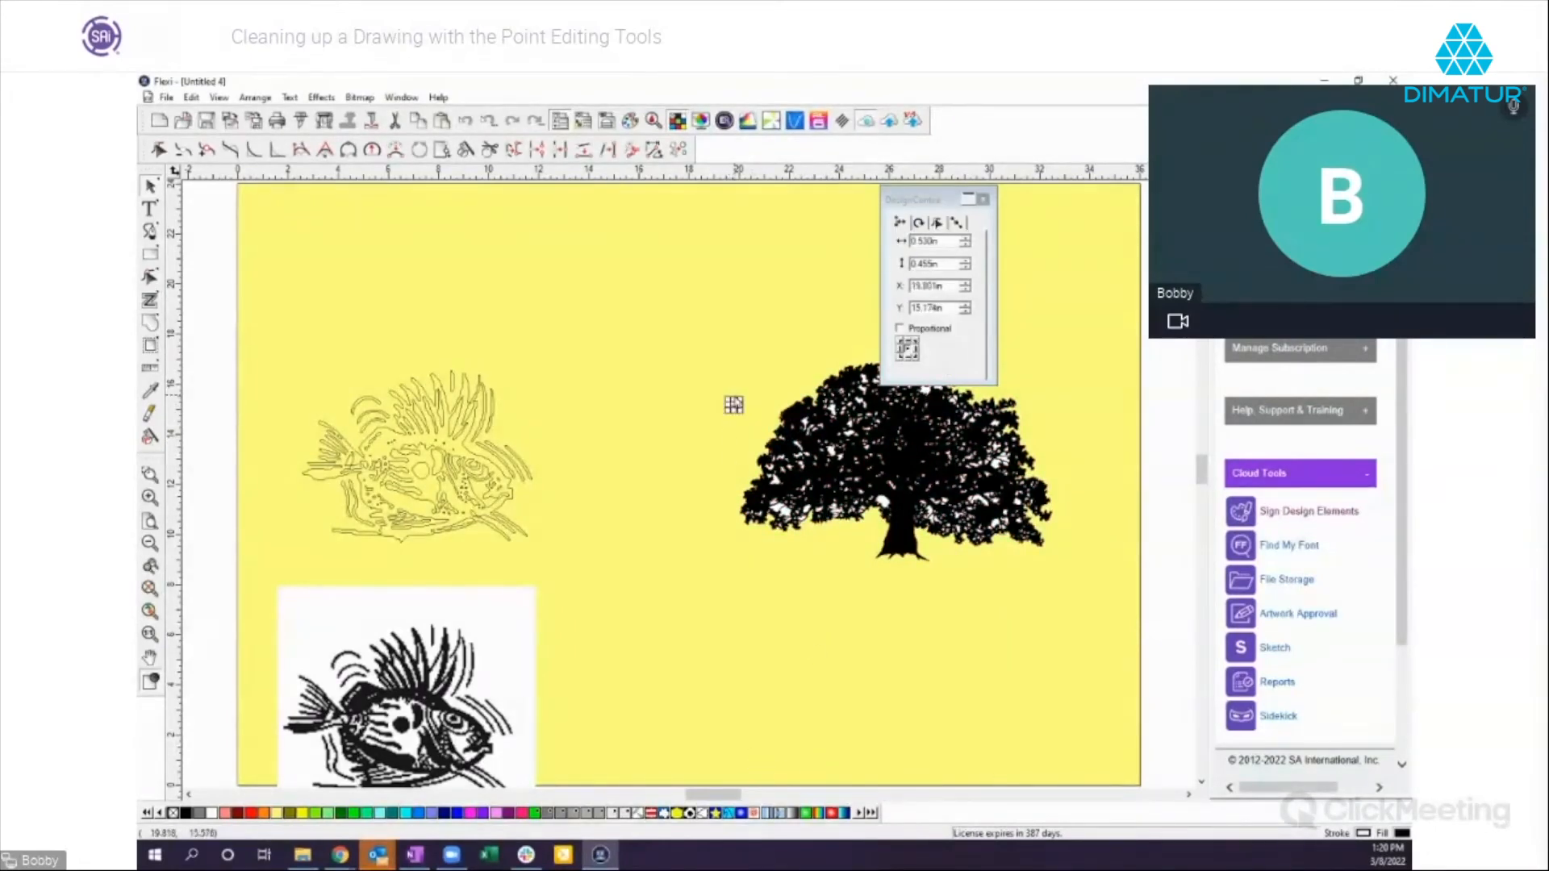
key("Delete")
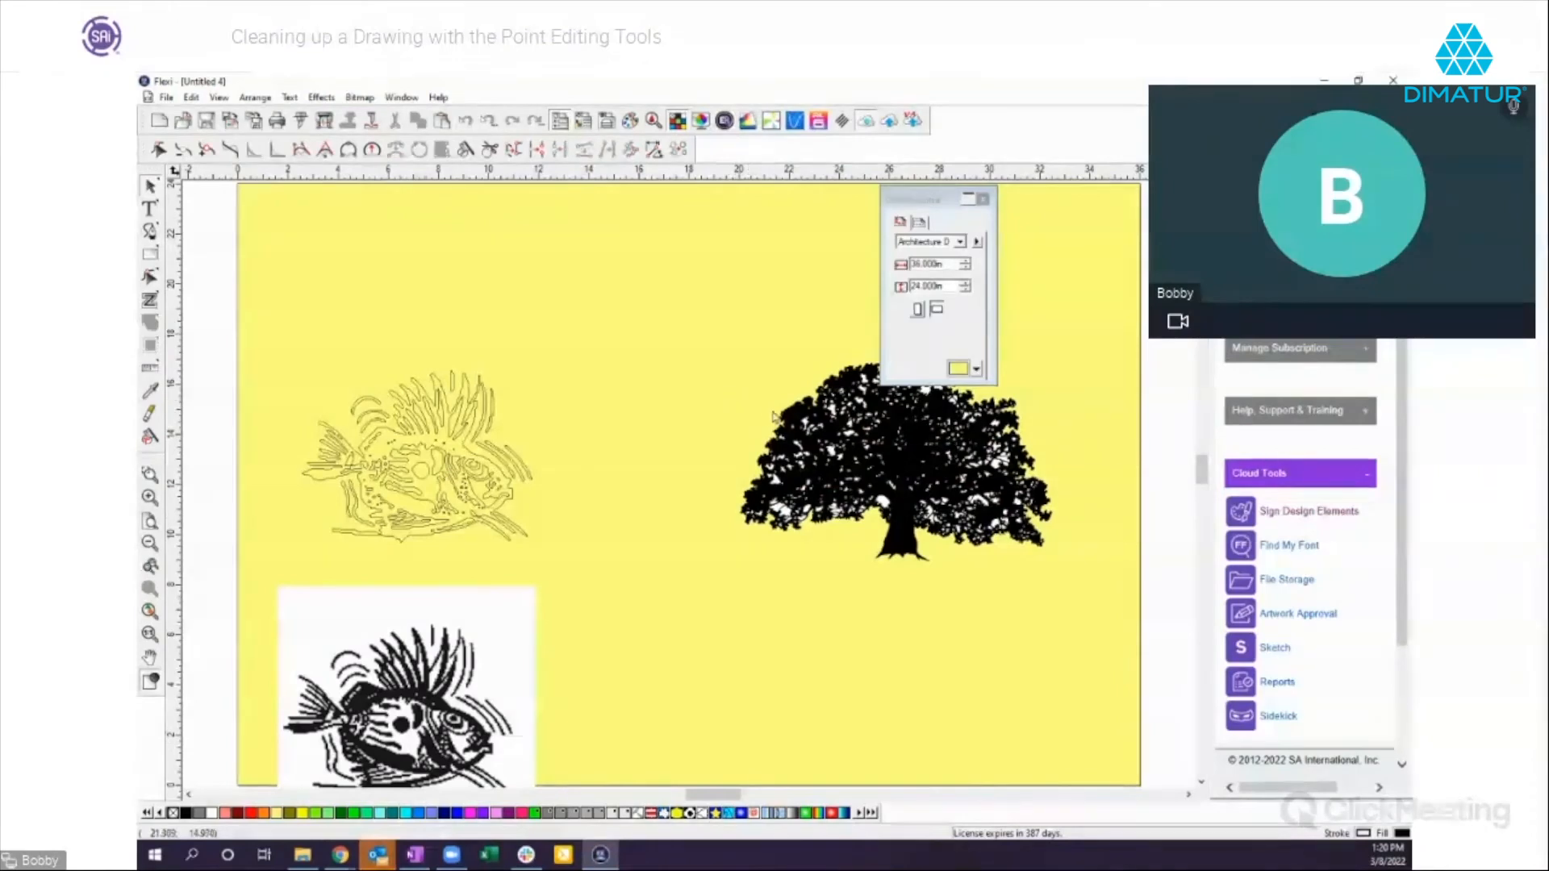
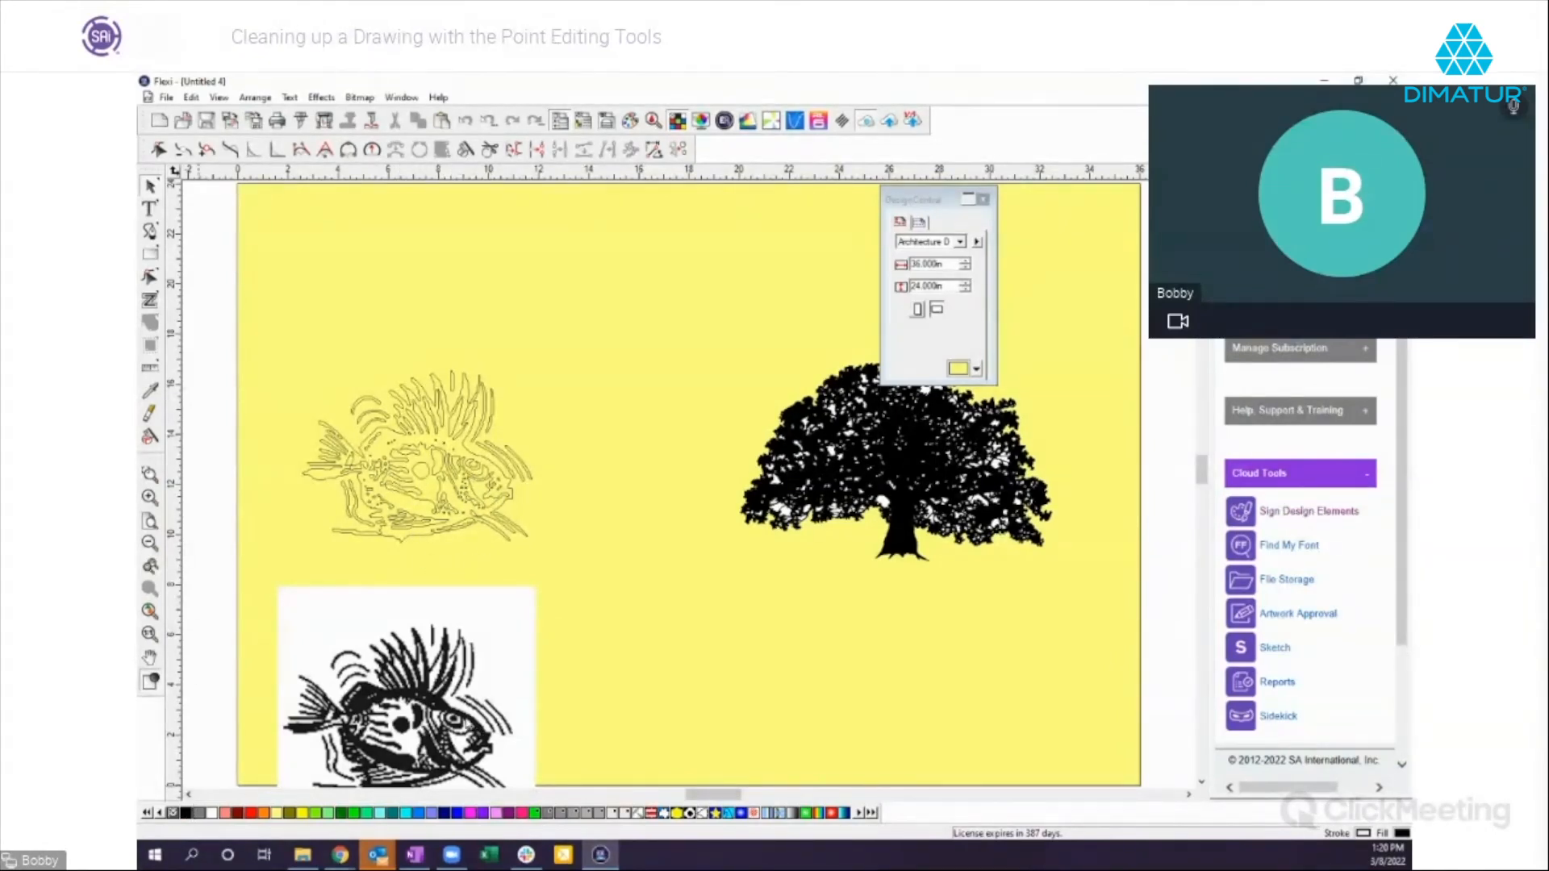
left_click_drag(643, 661, 630, 637)
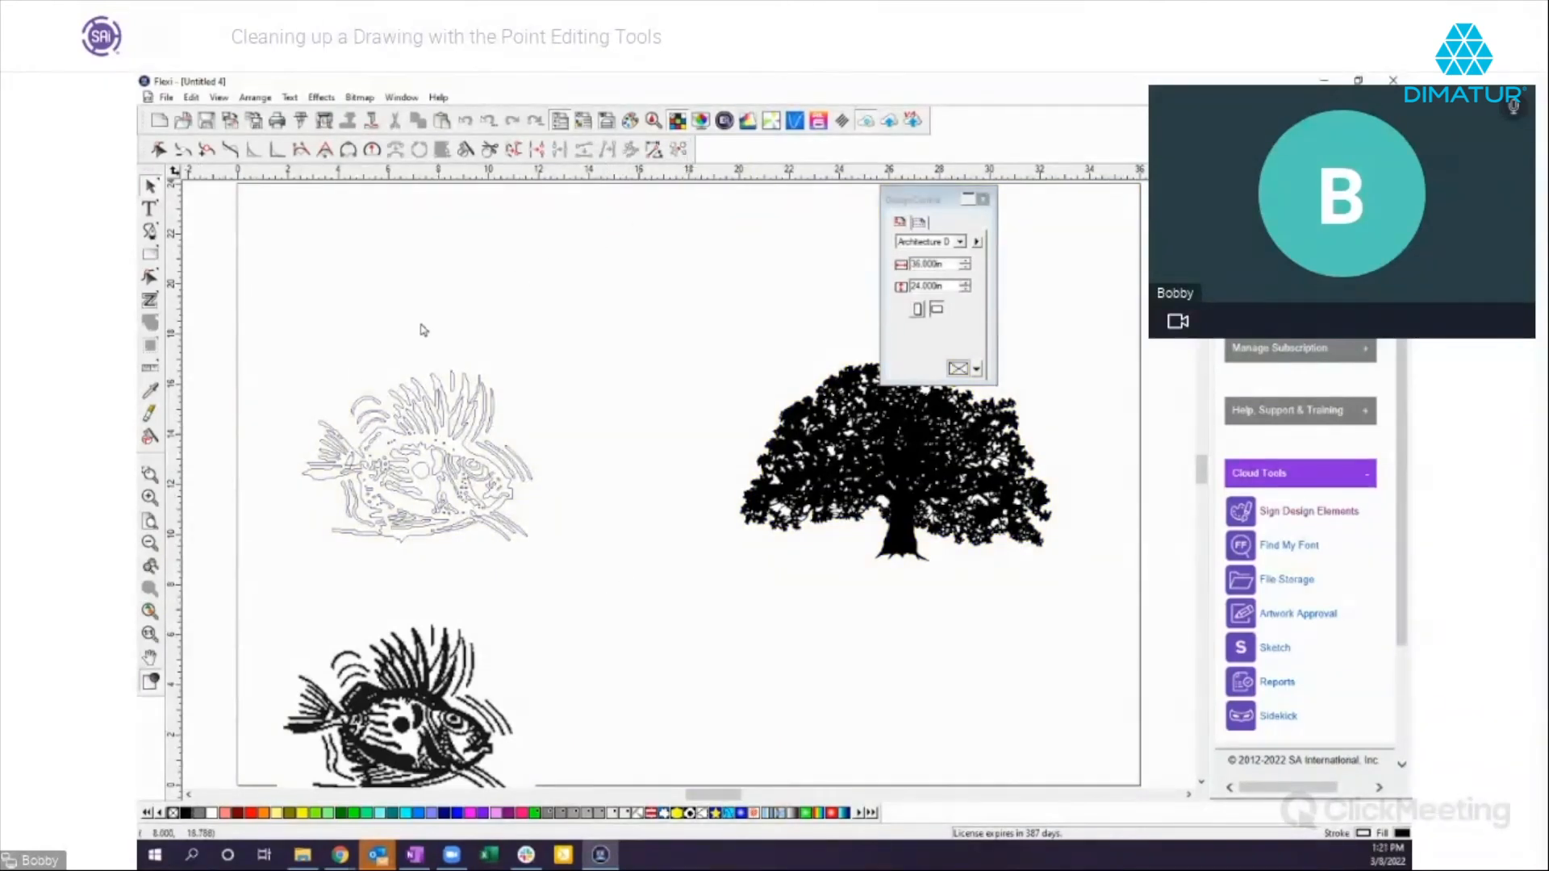
Step: Remove the tiny objects from the traced fish with a threshold of 0.200 in, and deselect it
left_click_drag(293, 357, 562, 571)
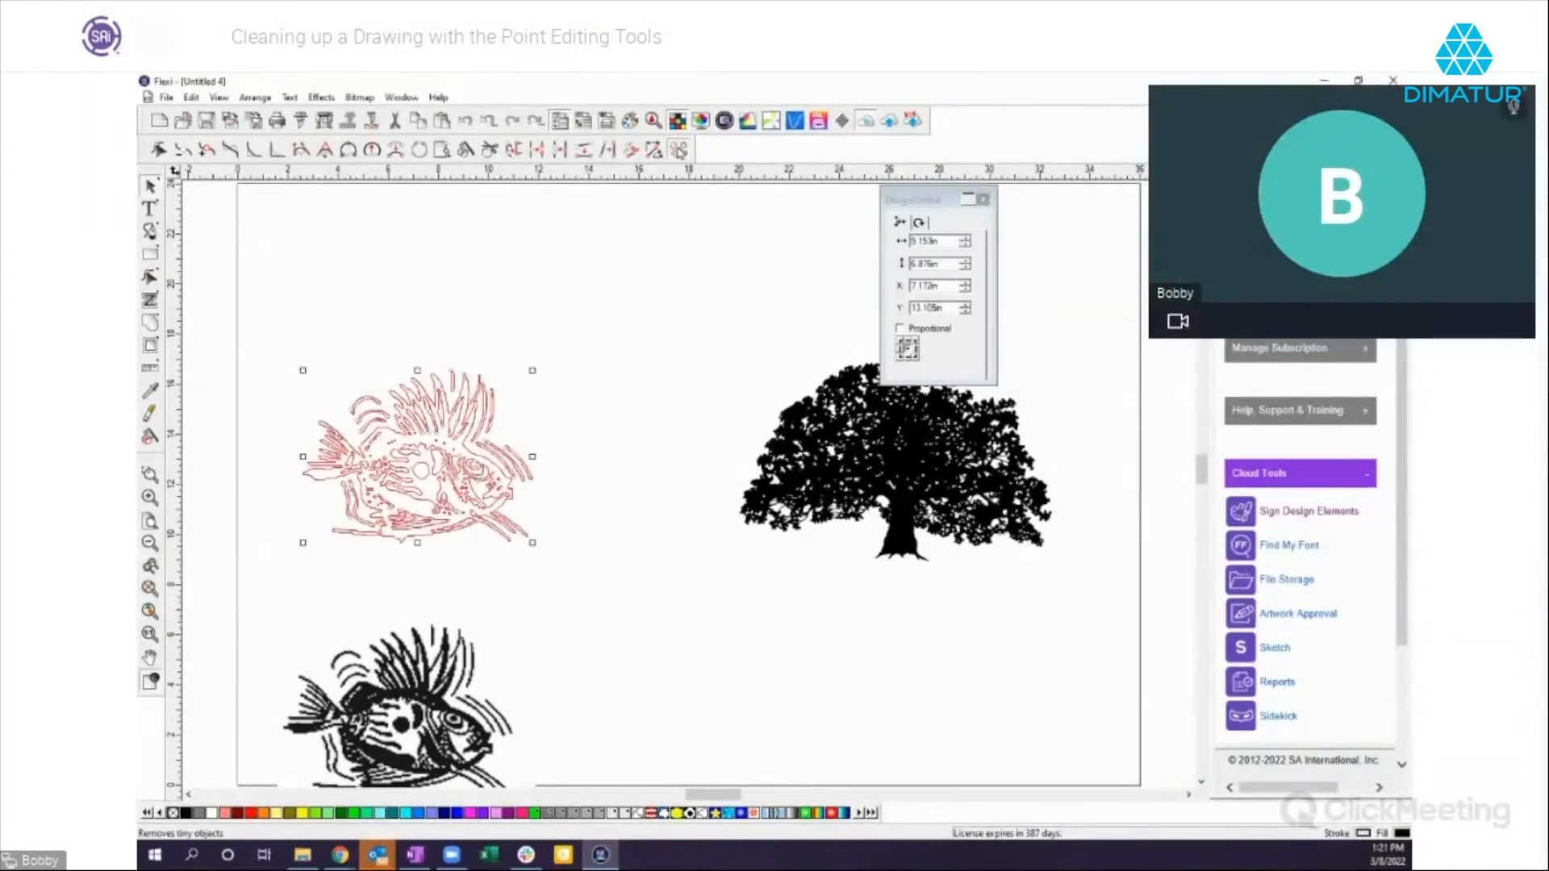
left_click(679, 149)
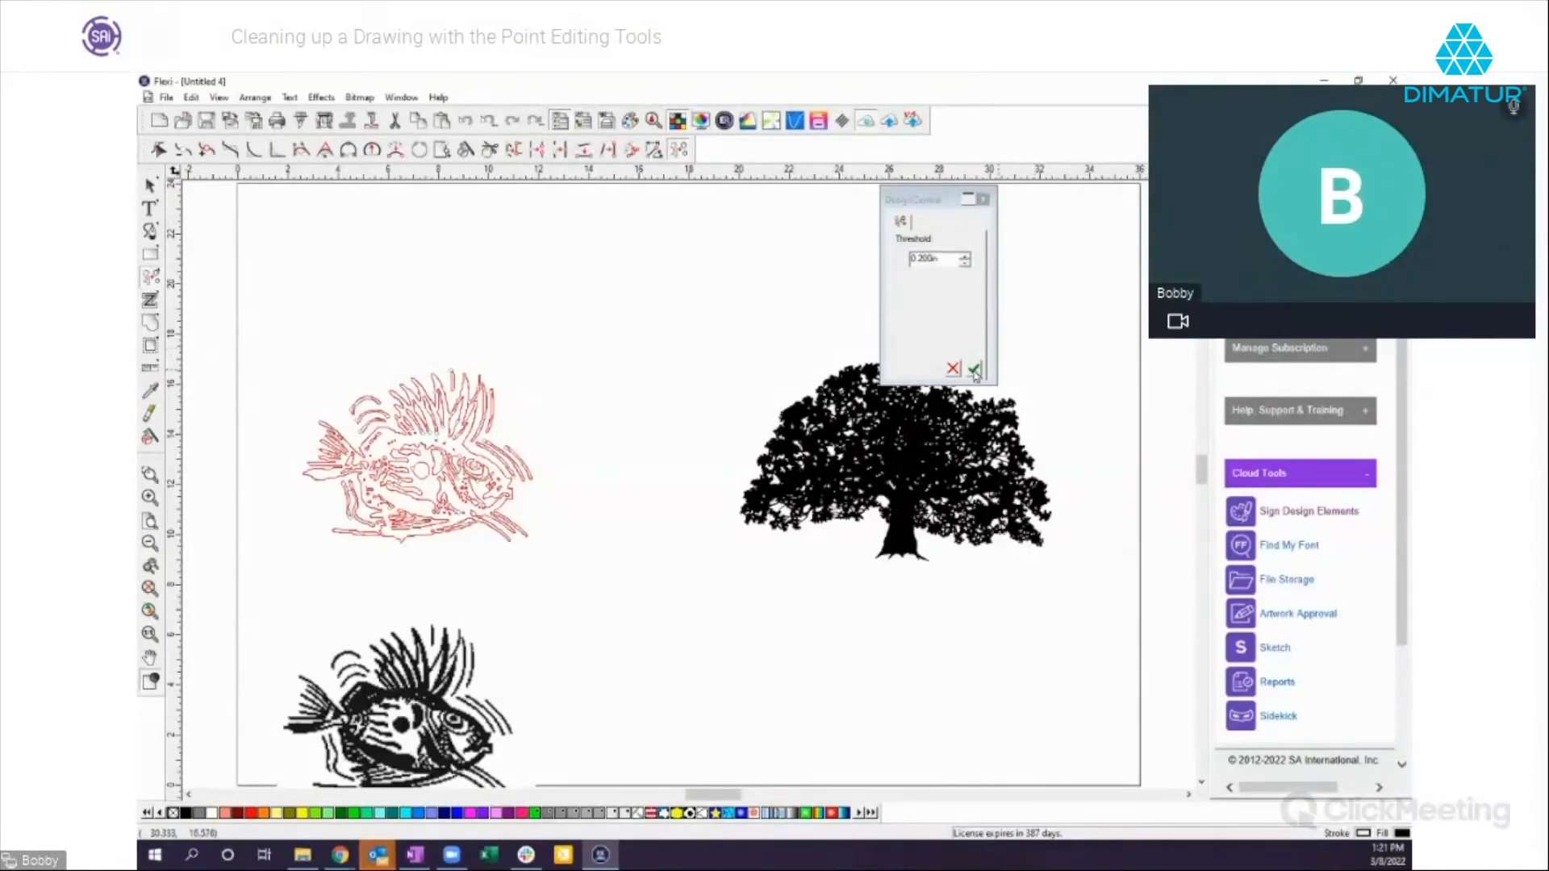
left_click(975, 369)
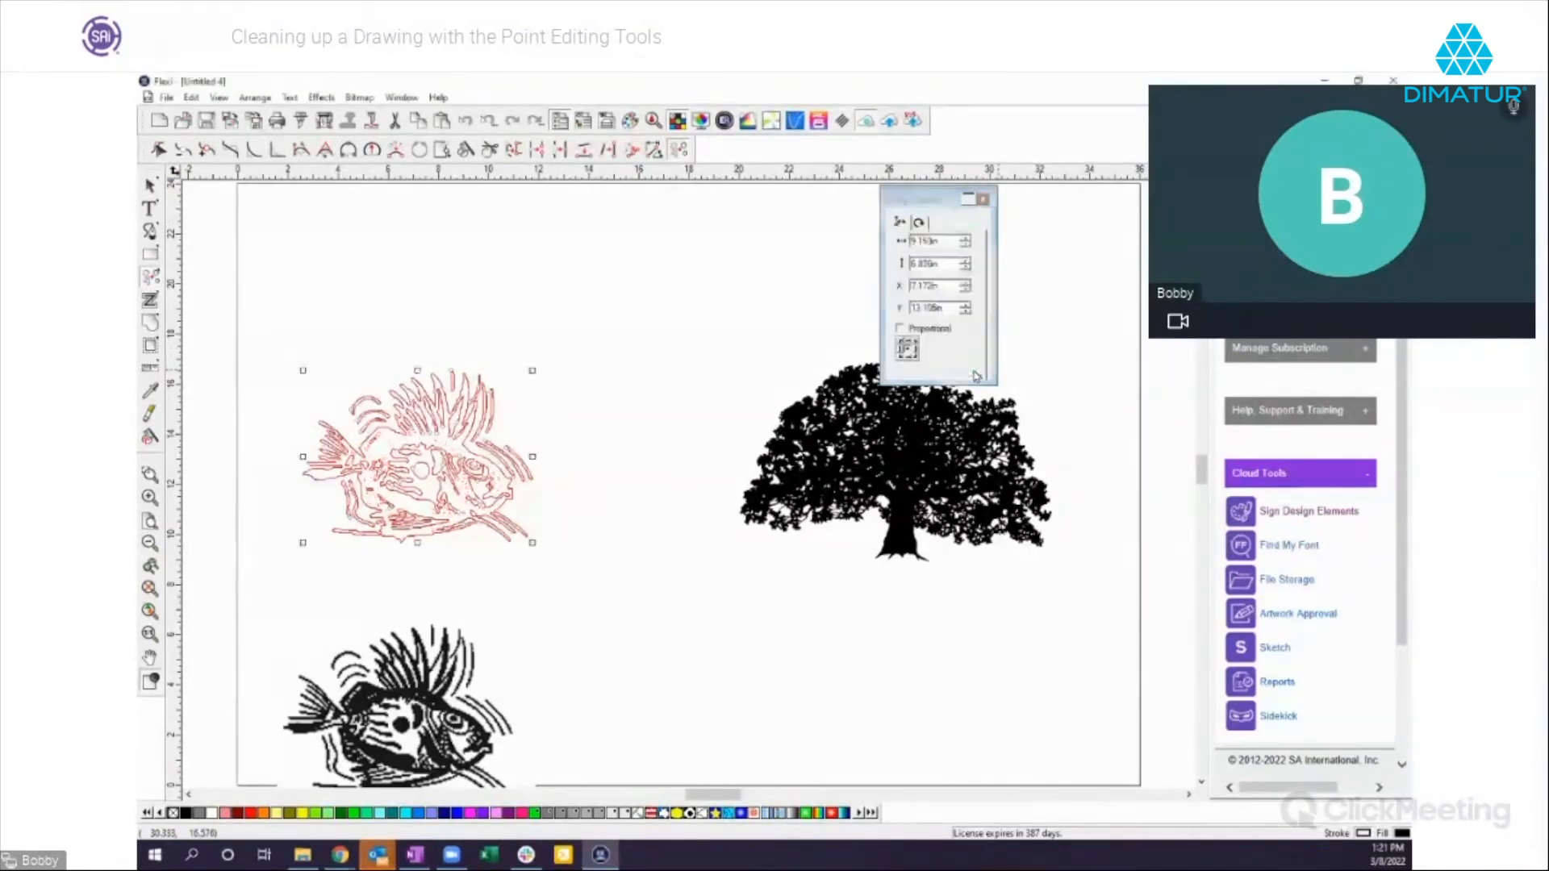
left_click(556, 578)
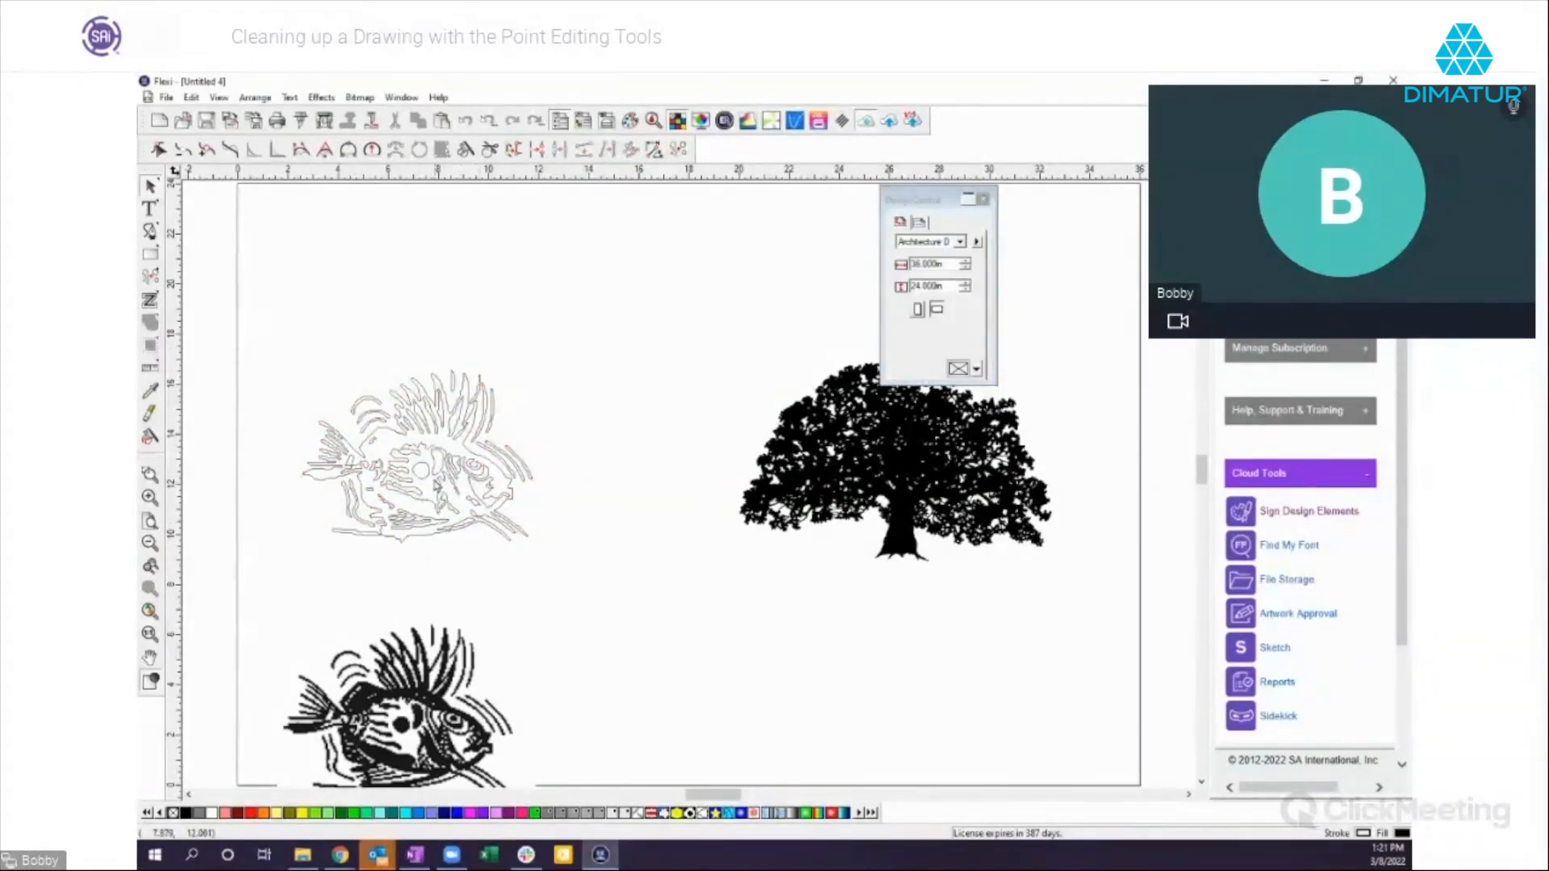
Step: Select the entire tree artwork and remove its tiny objects
left_click_drag(723, 344, 1059, 583)
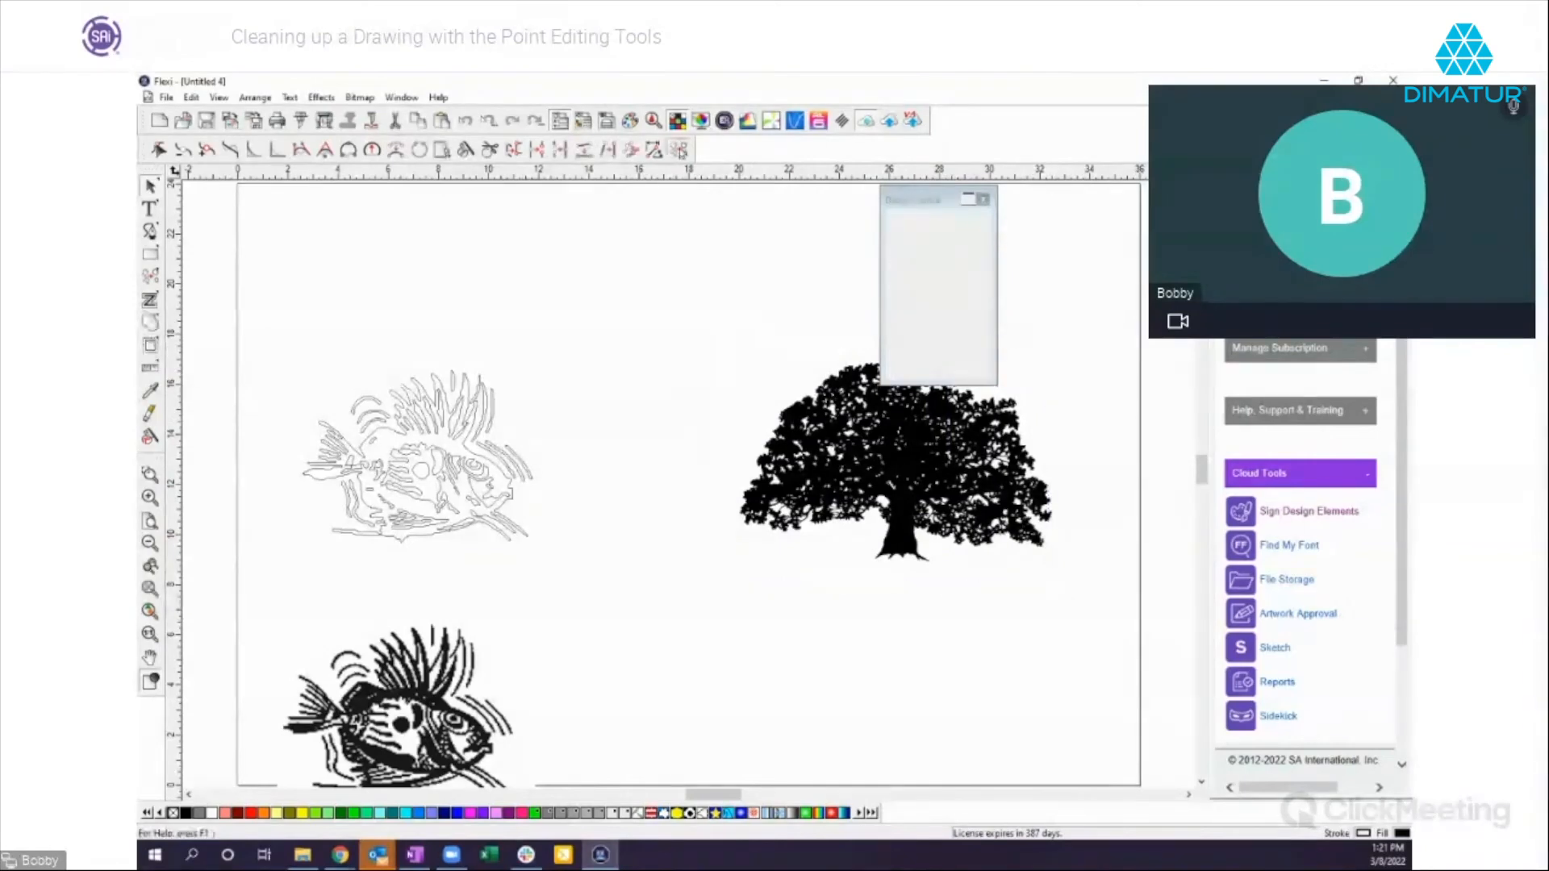
left_click(680, 152)
left_click(975, 371)
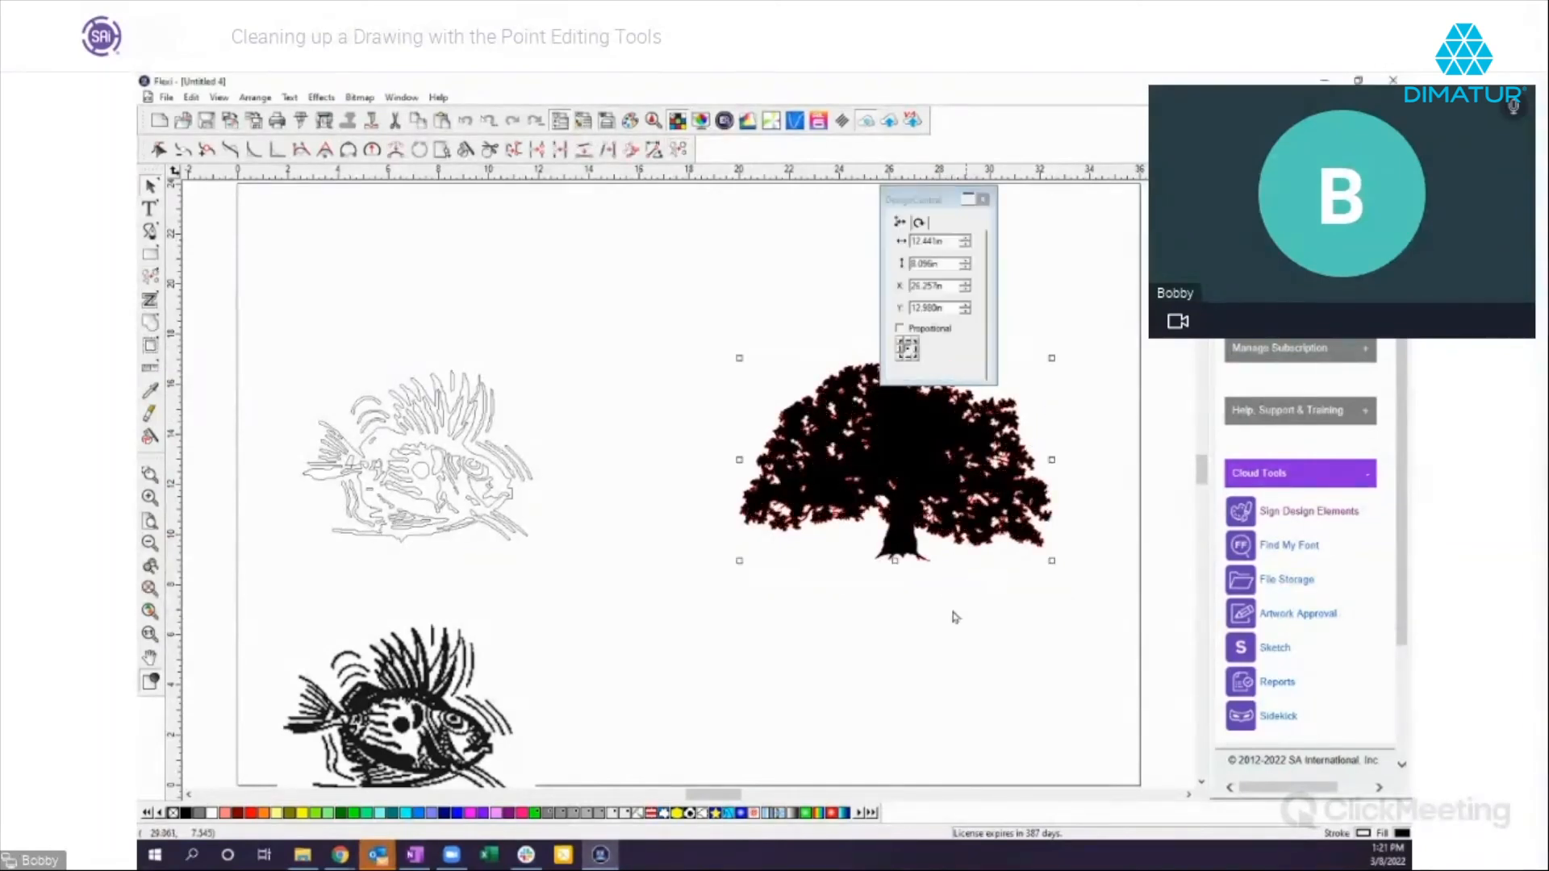
Step: Select the traced fish outline, remove its remaining tiny objects with a new threshold, and deselect it
left_click(811, 656)
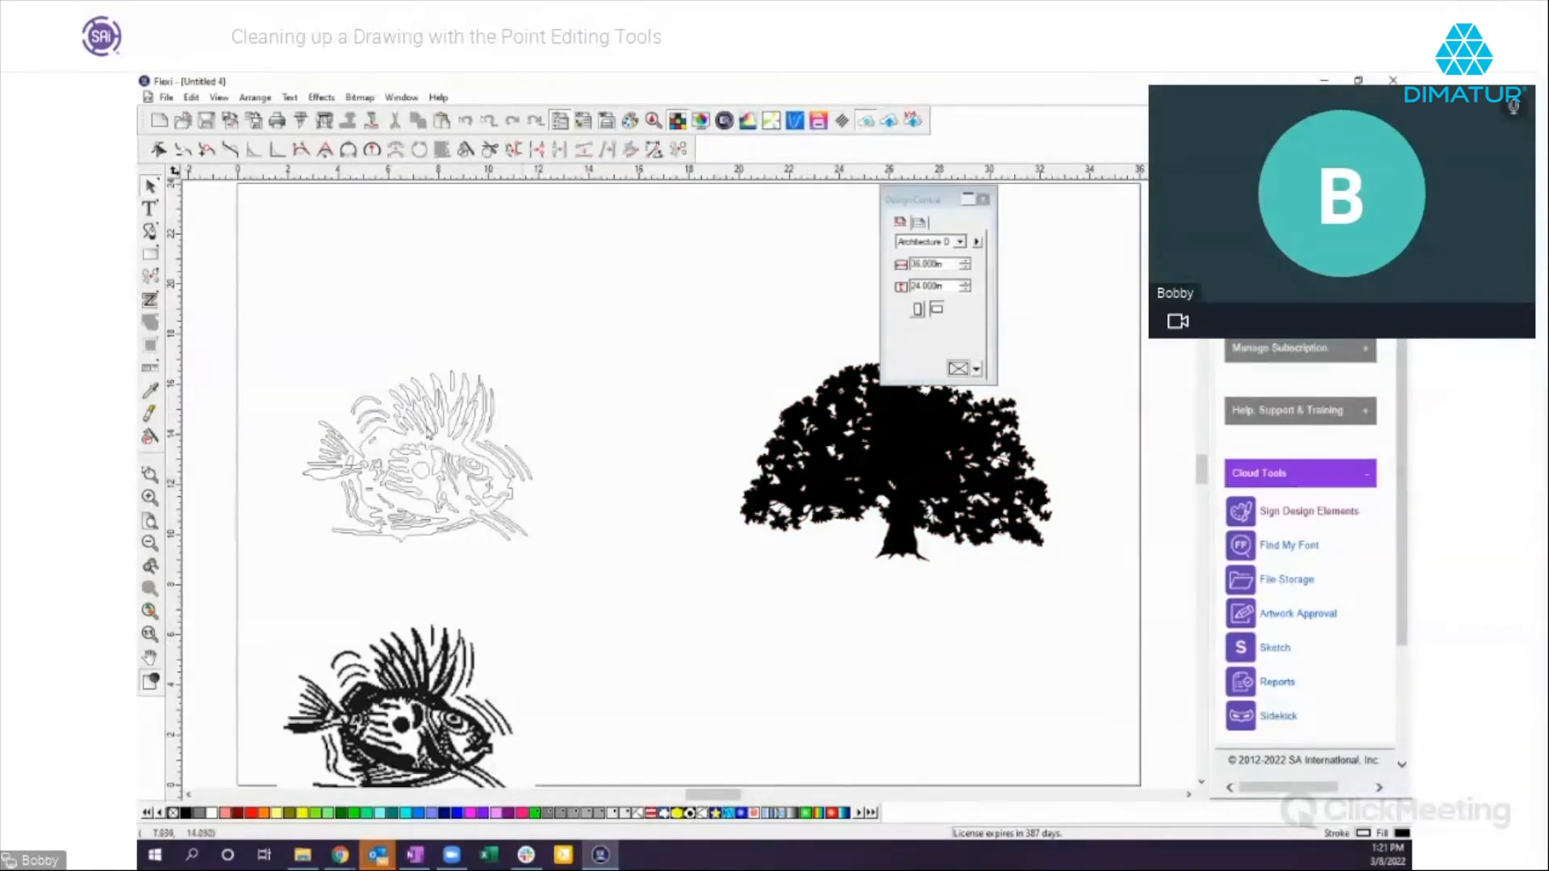
left_click_drag(282, 353, 565, 558)
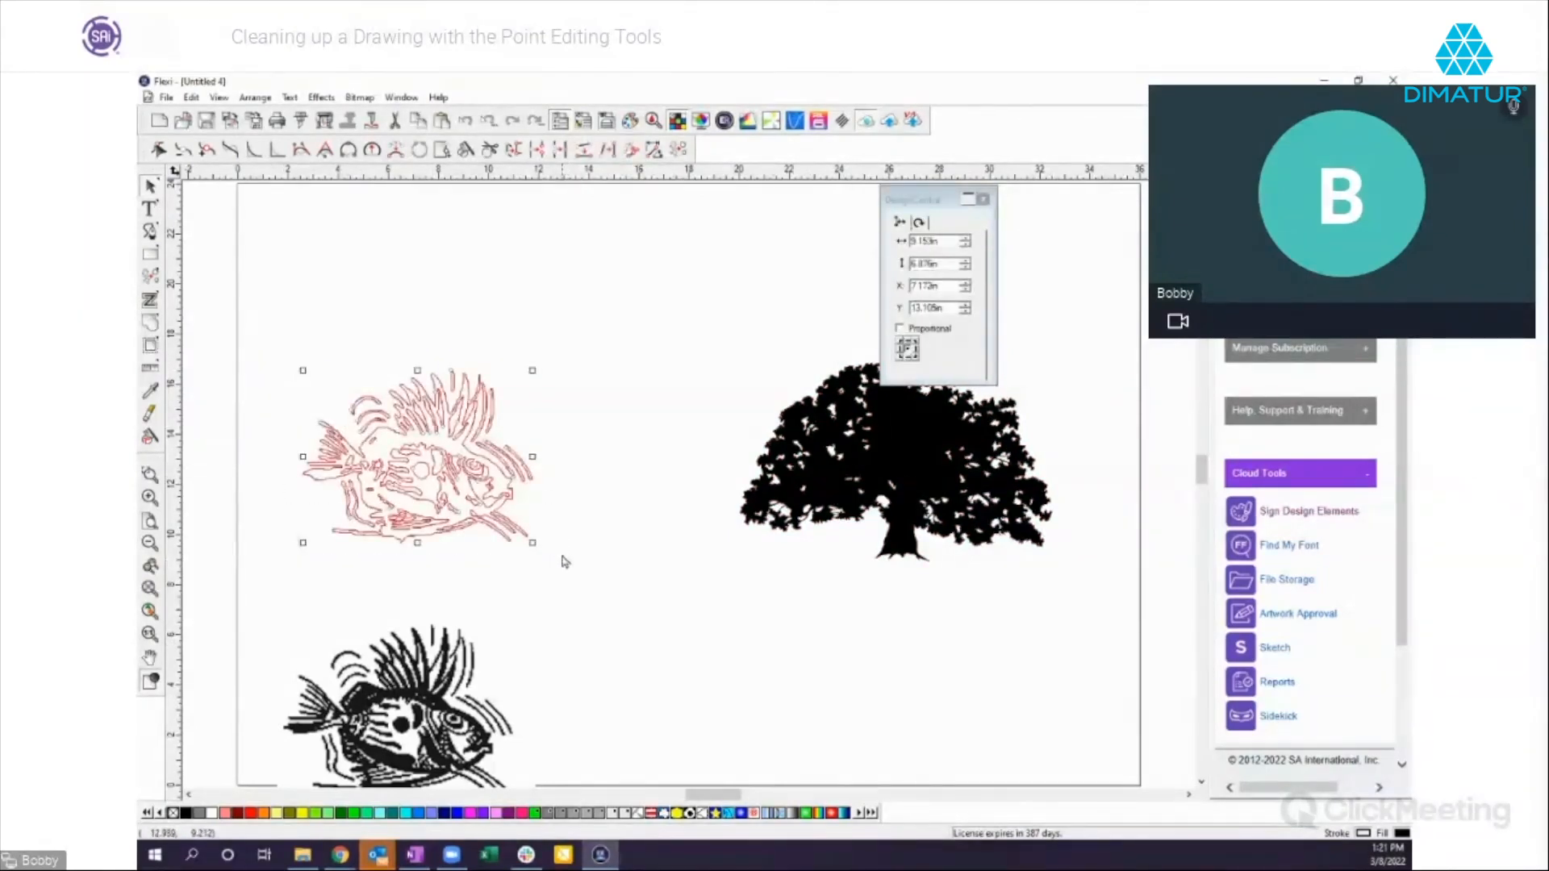
left_click(678, 150)
left_click(950, 259)
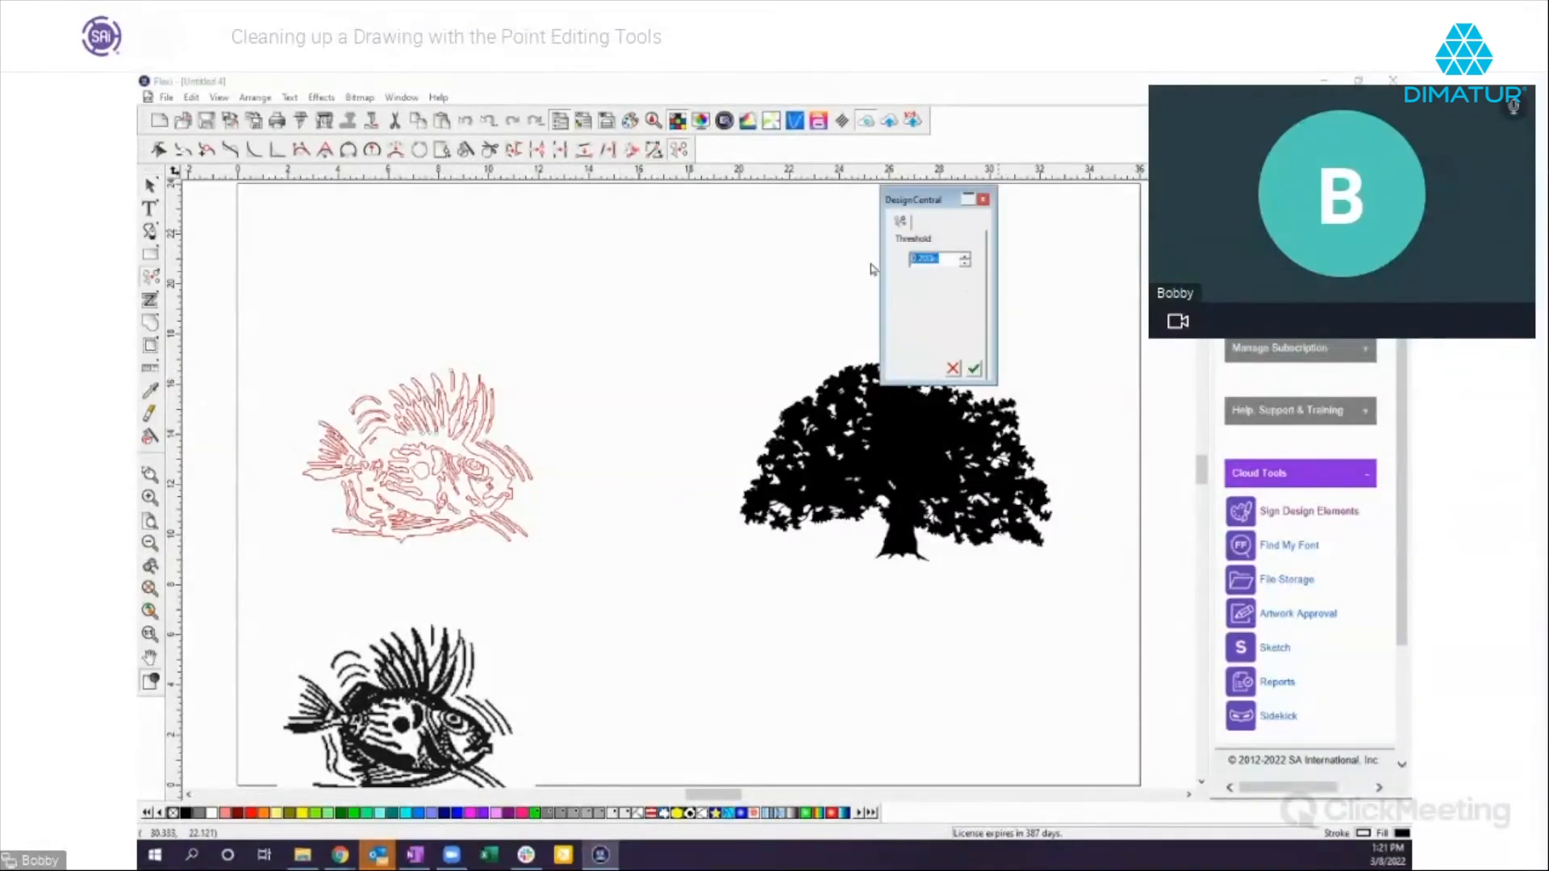
key("BackSpace")
left_click(974, 369)
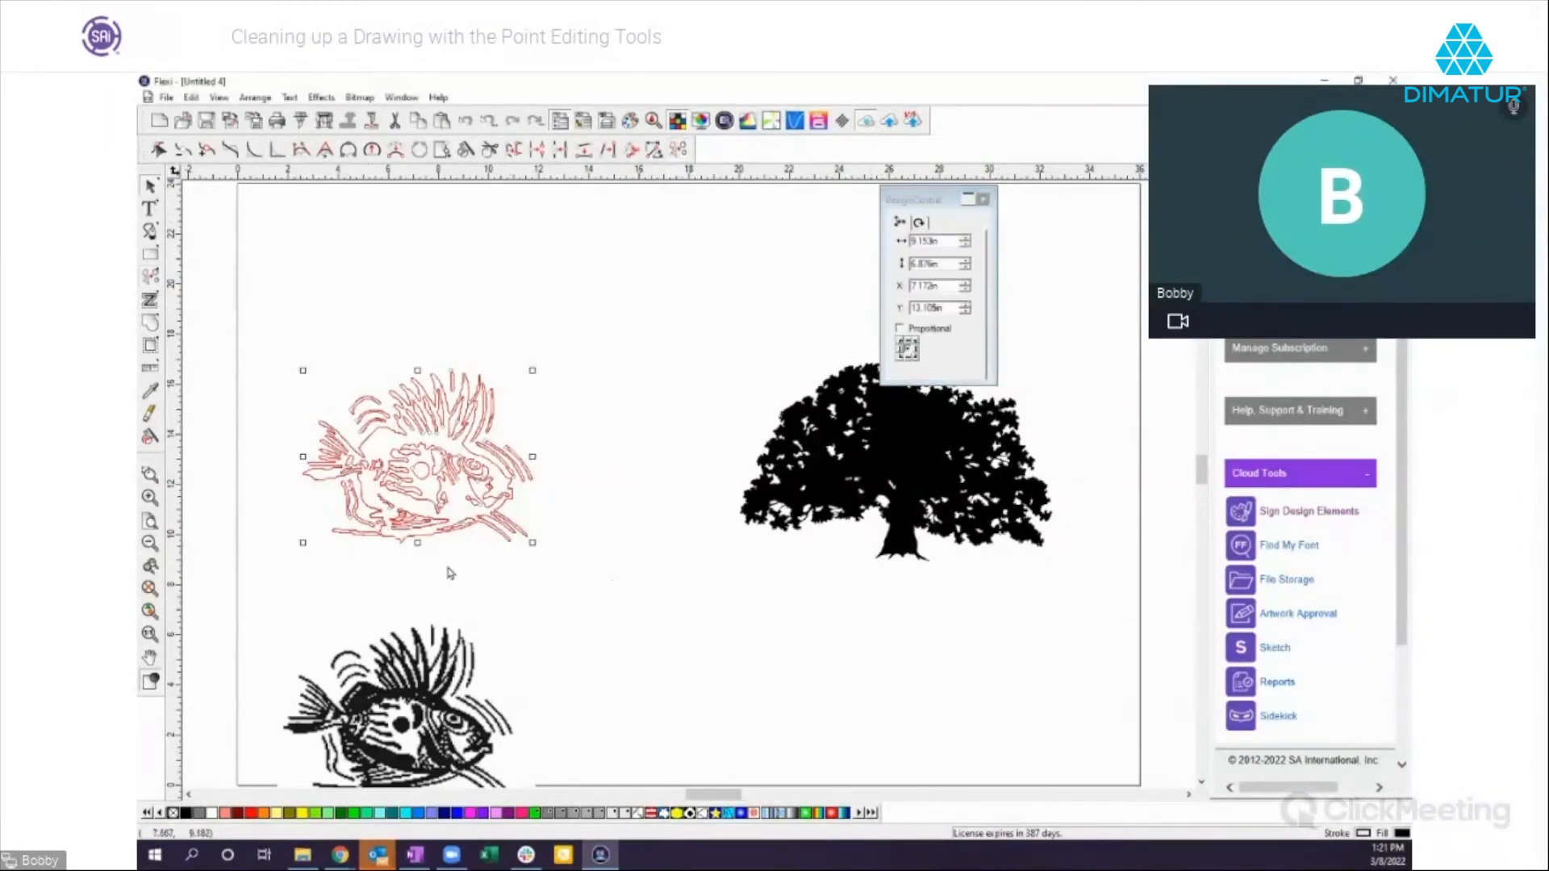
left_click(531, 597)
left_click(628, 597)
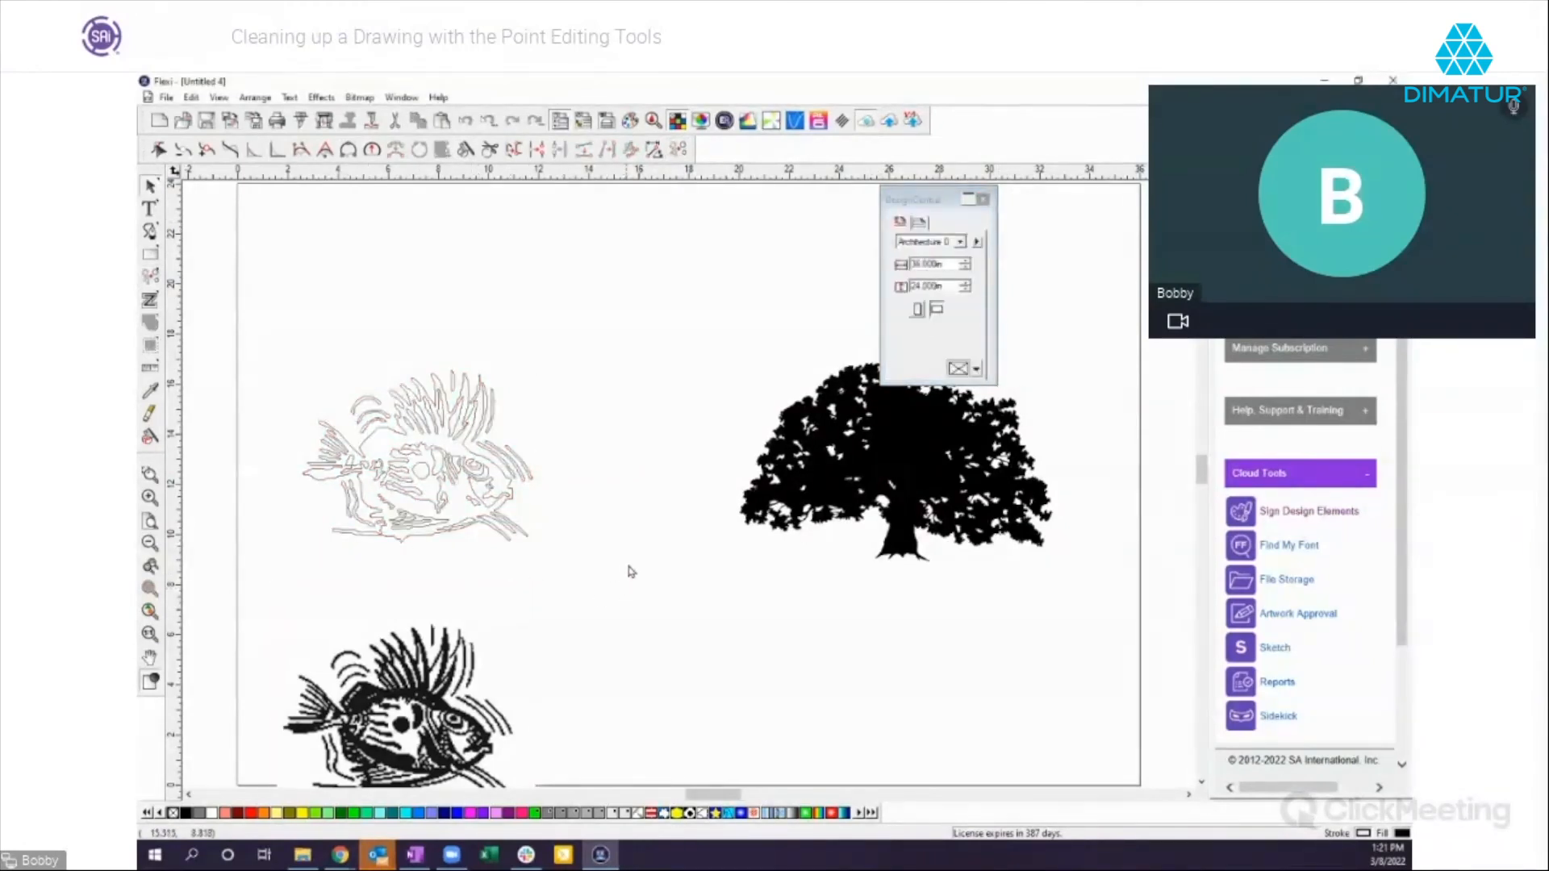
Step: Compound all paths of the traced fish into one object and fill it with black
left_click_drag(288, 368, 565, 566)
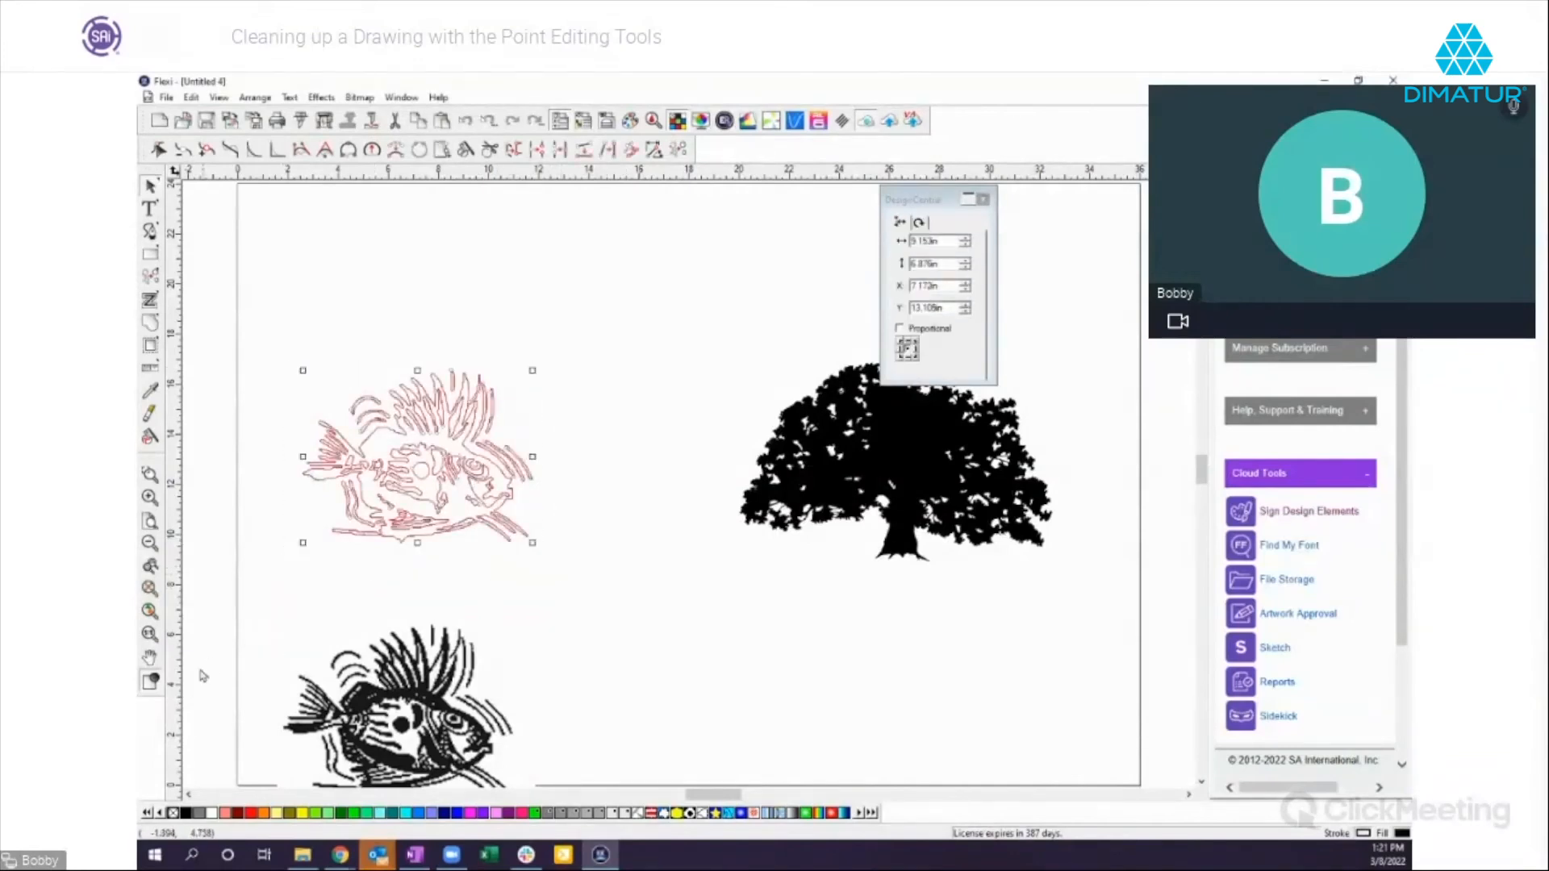
left_click(149, 682)
left_click(149, 681)
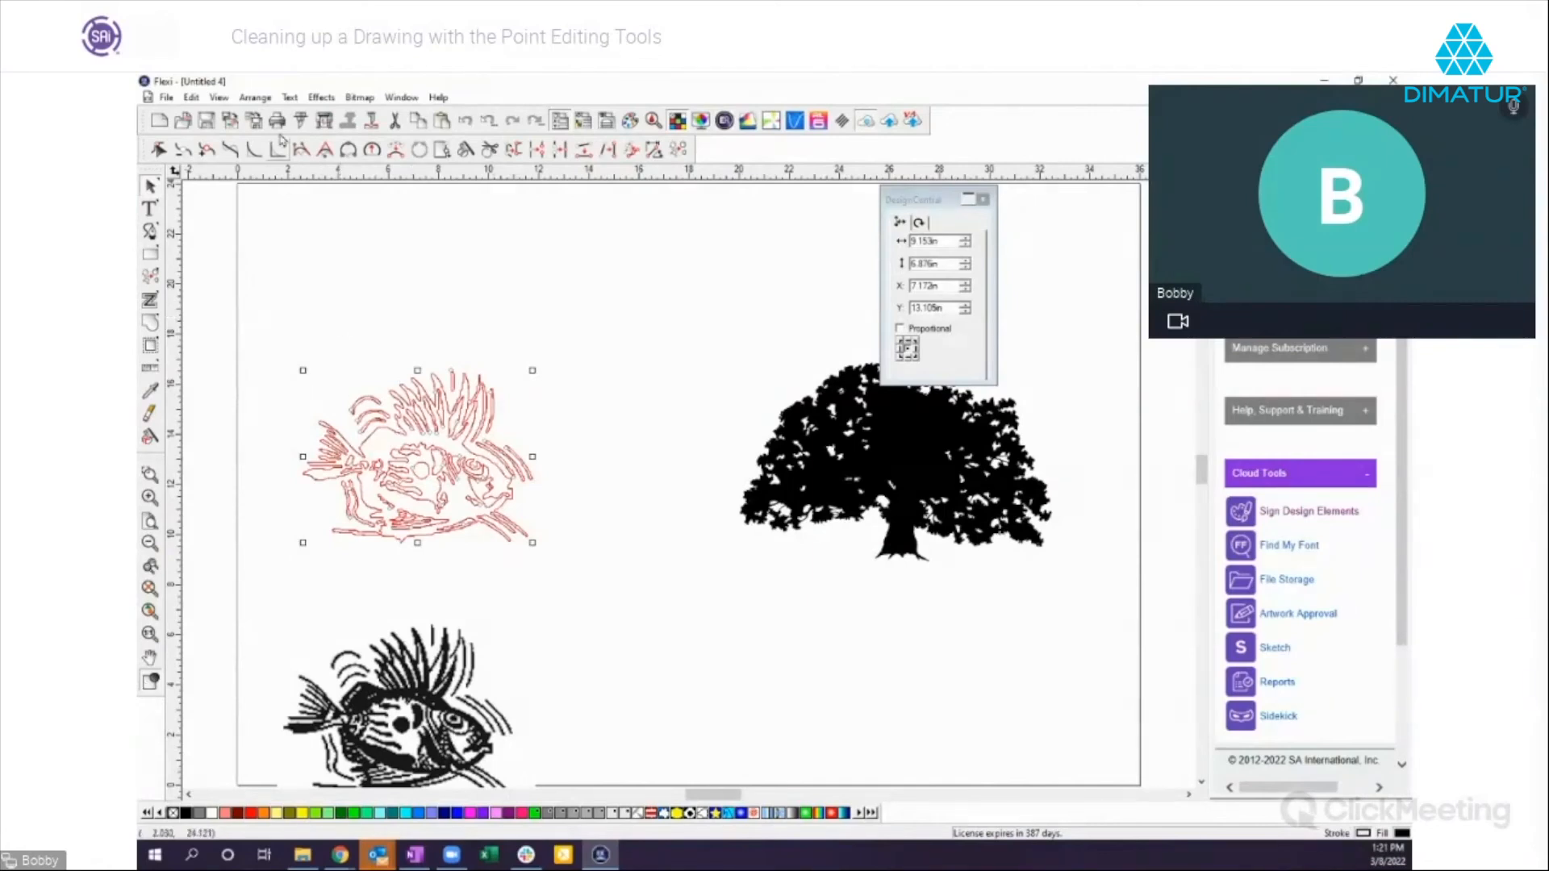
left_click(255, 97)
mouse_move(273, 136)
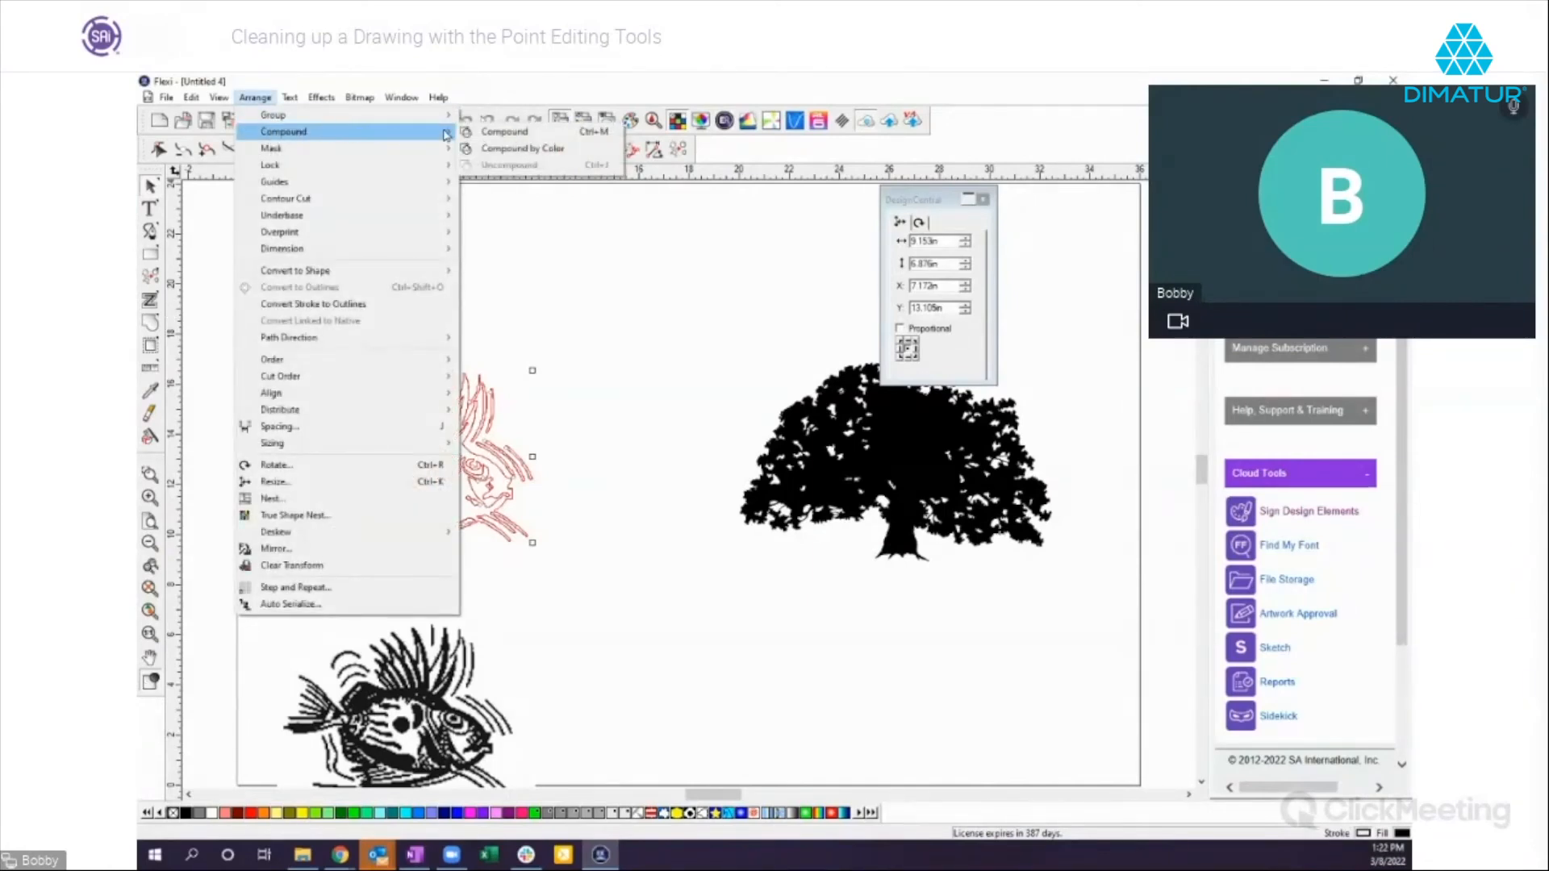
left_click(509, 138)
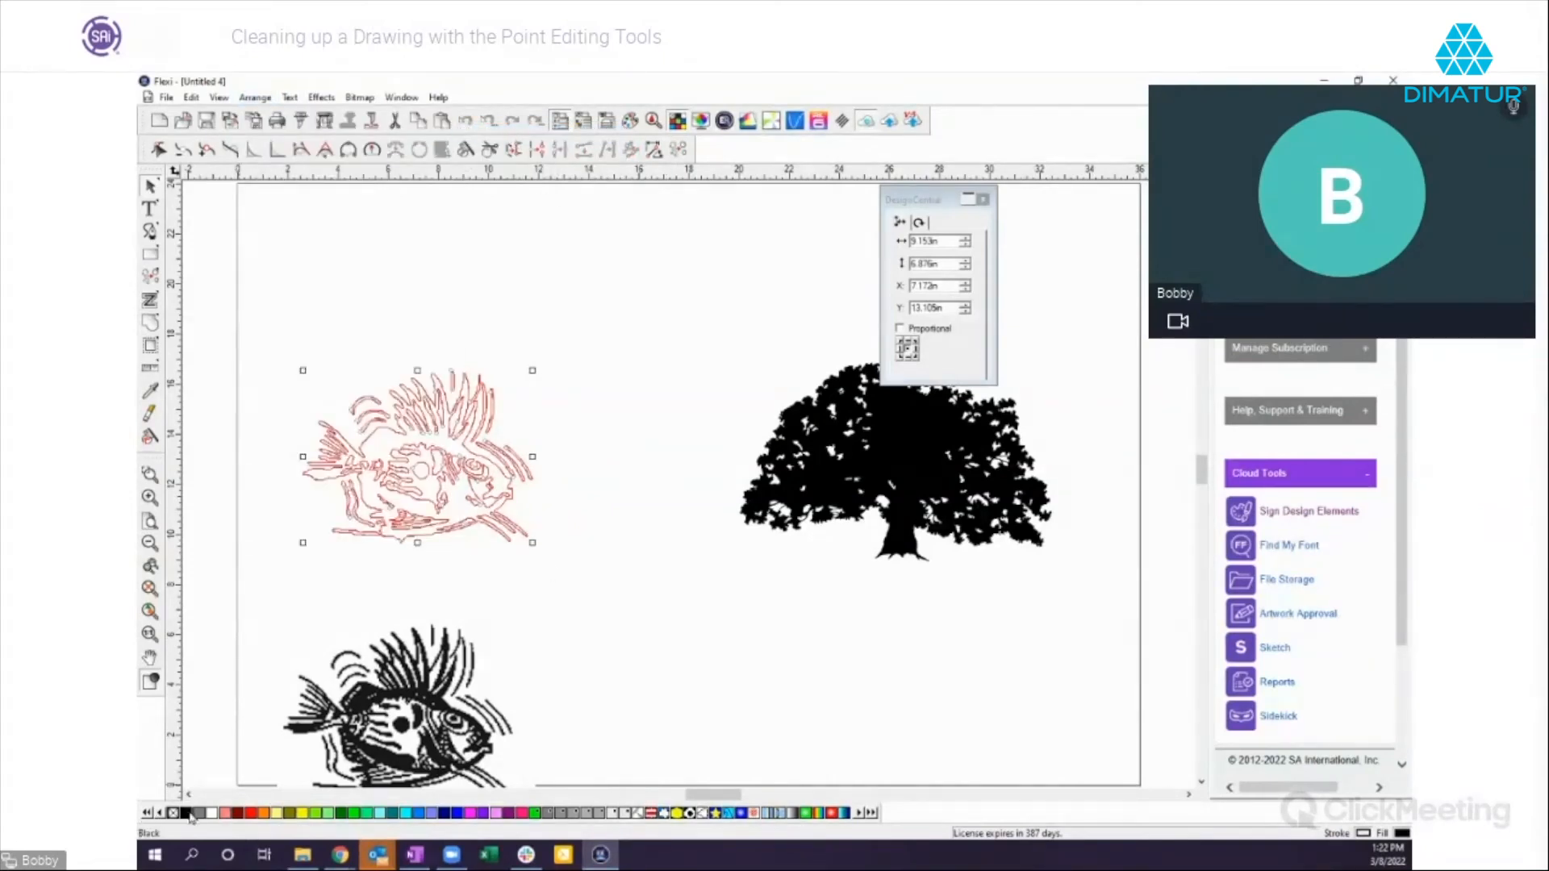
left_click(188, 813)
left_click(597, 622)
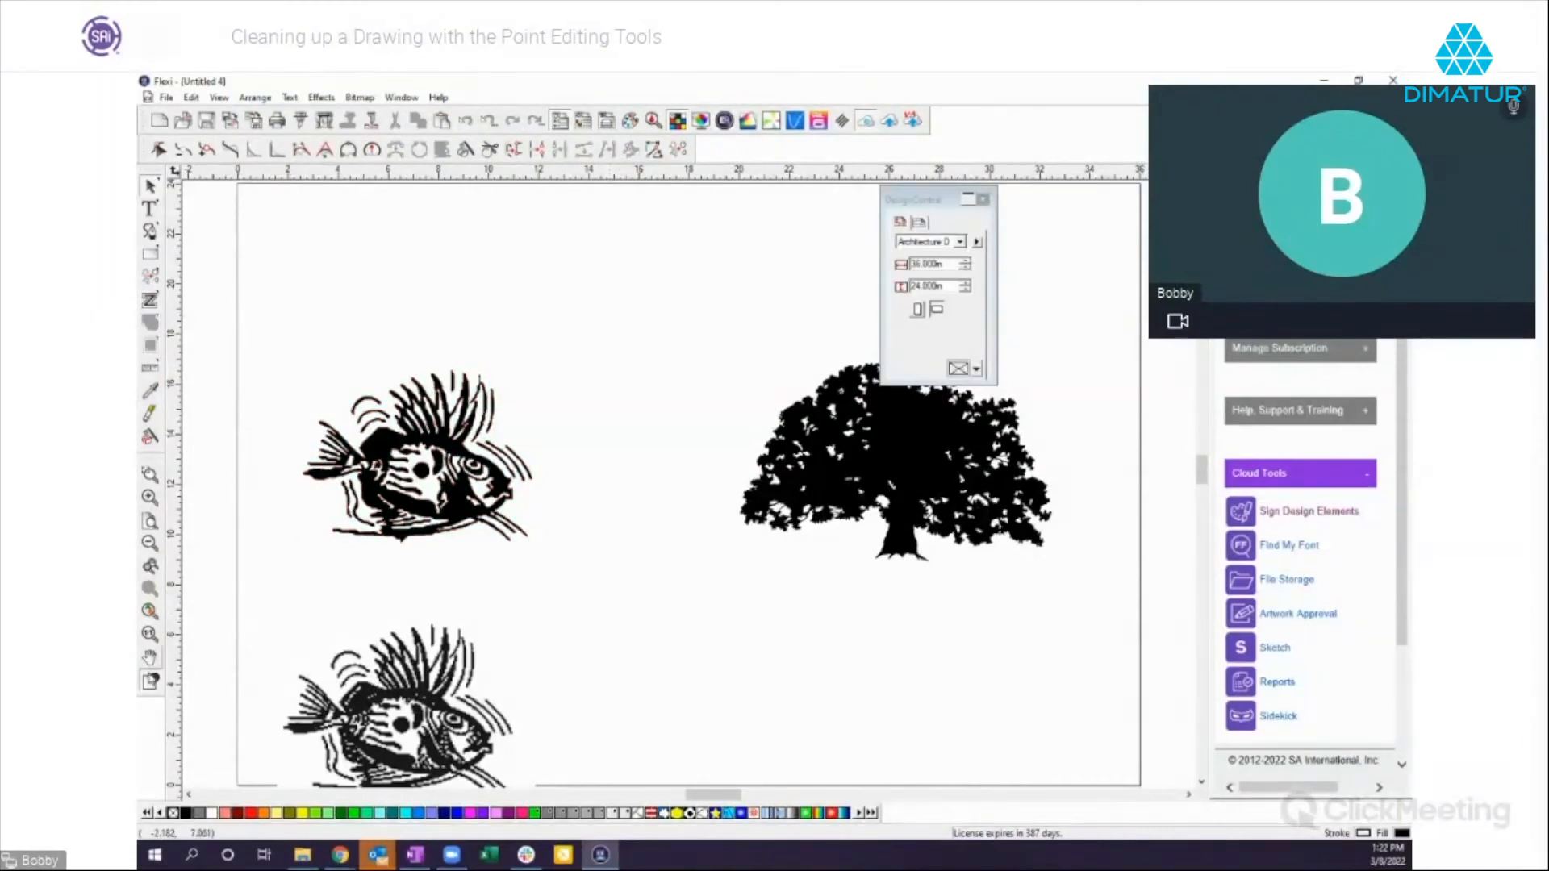
Step: Check the traced fish in wireframe and filled display, and examine its detail up close against the original bitmap
left_click(151, 681)
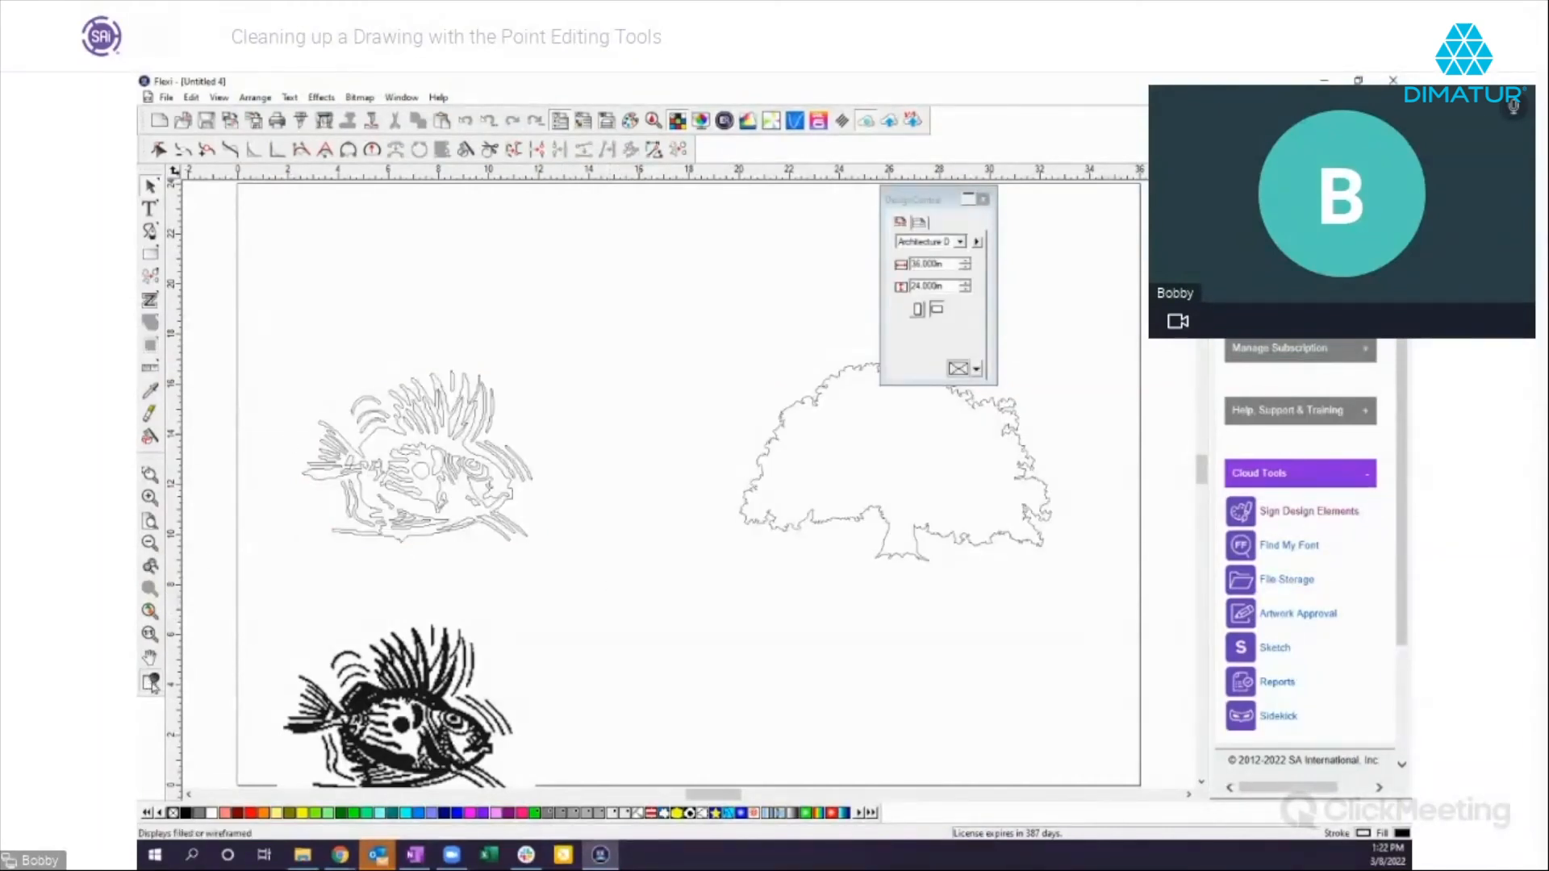
left_click(150, 682)
left_click(150, 474)
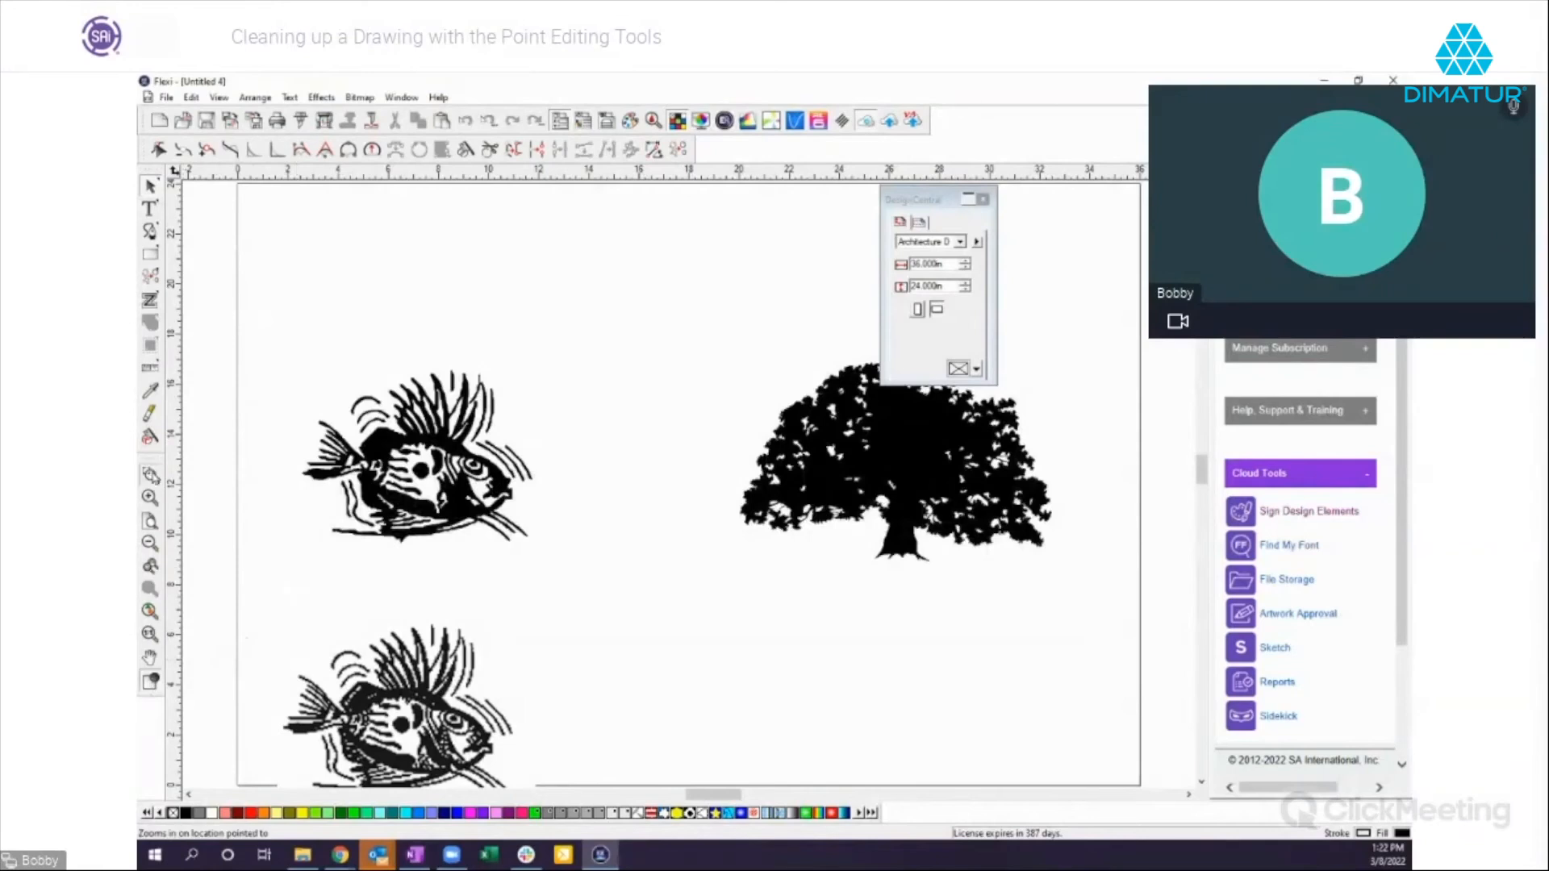
left_click_drag(302, 357, 570, 550)
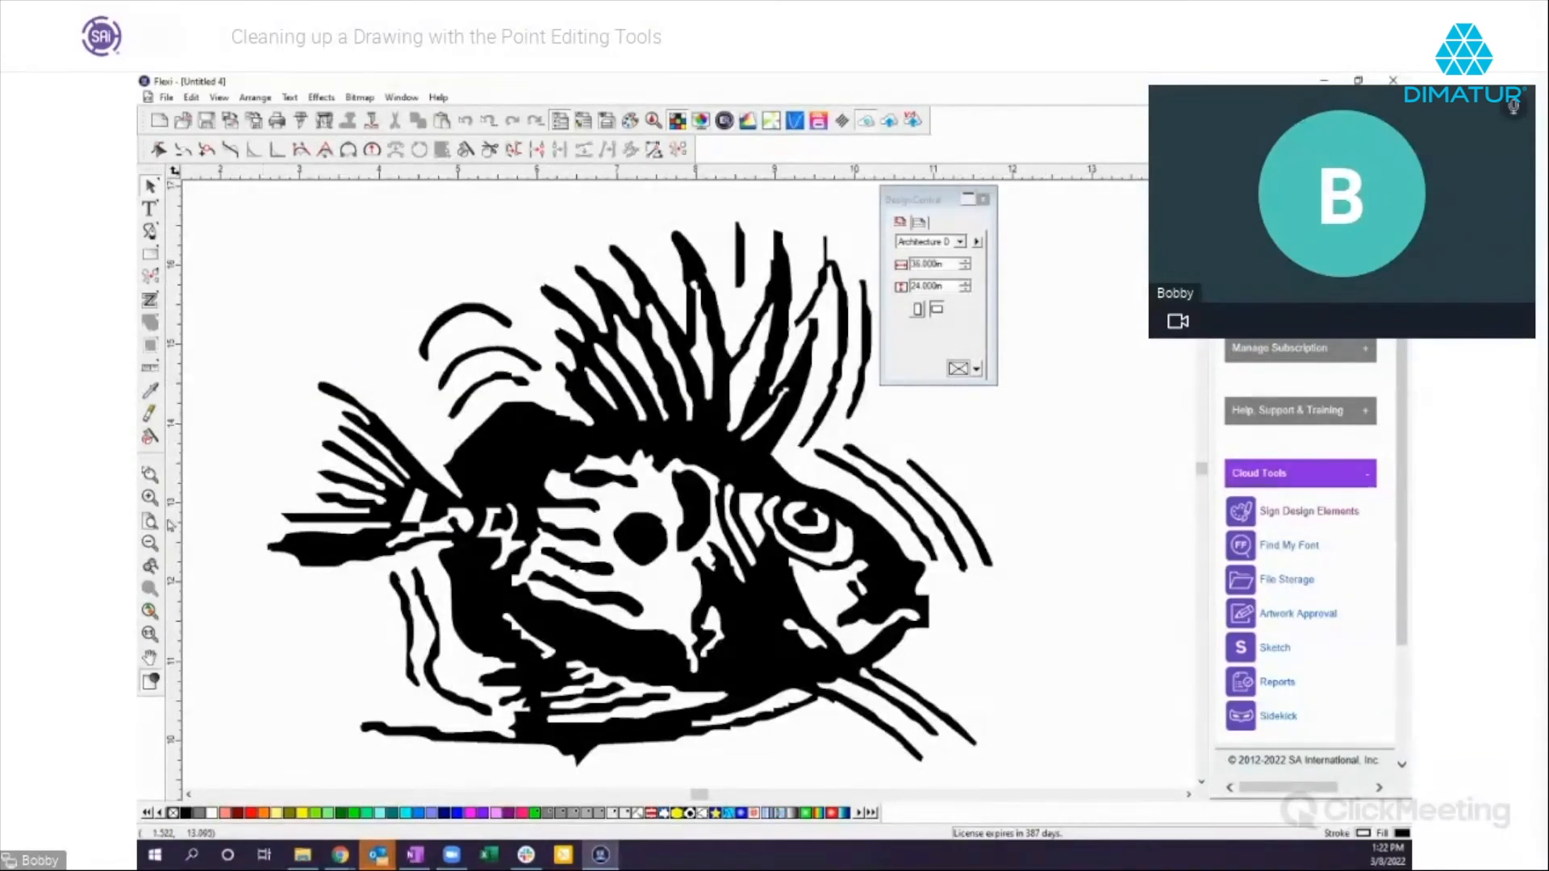
left_click(150, 543)
scroll(353, 670, "down", 3)
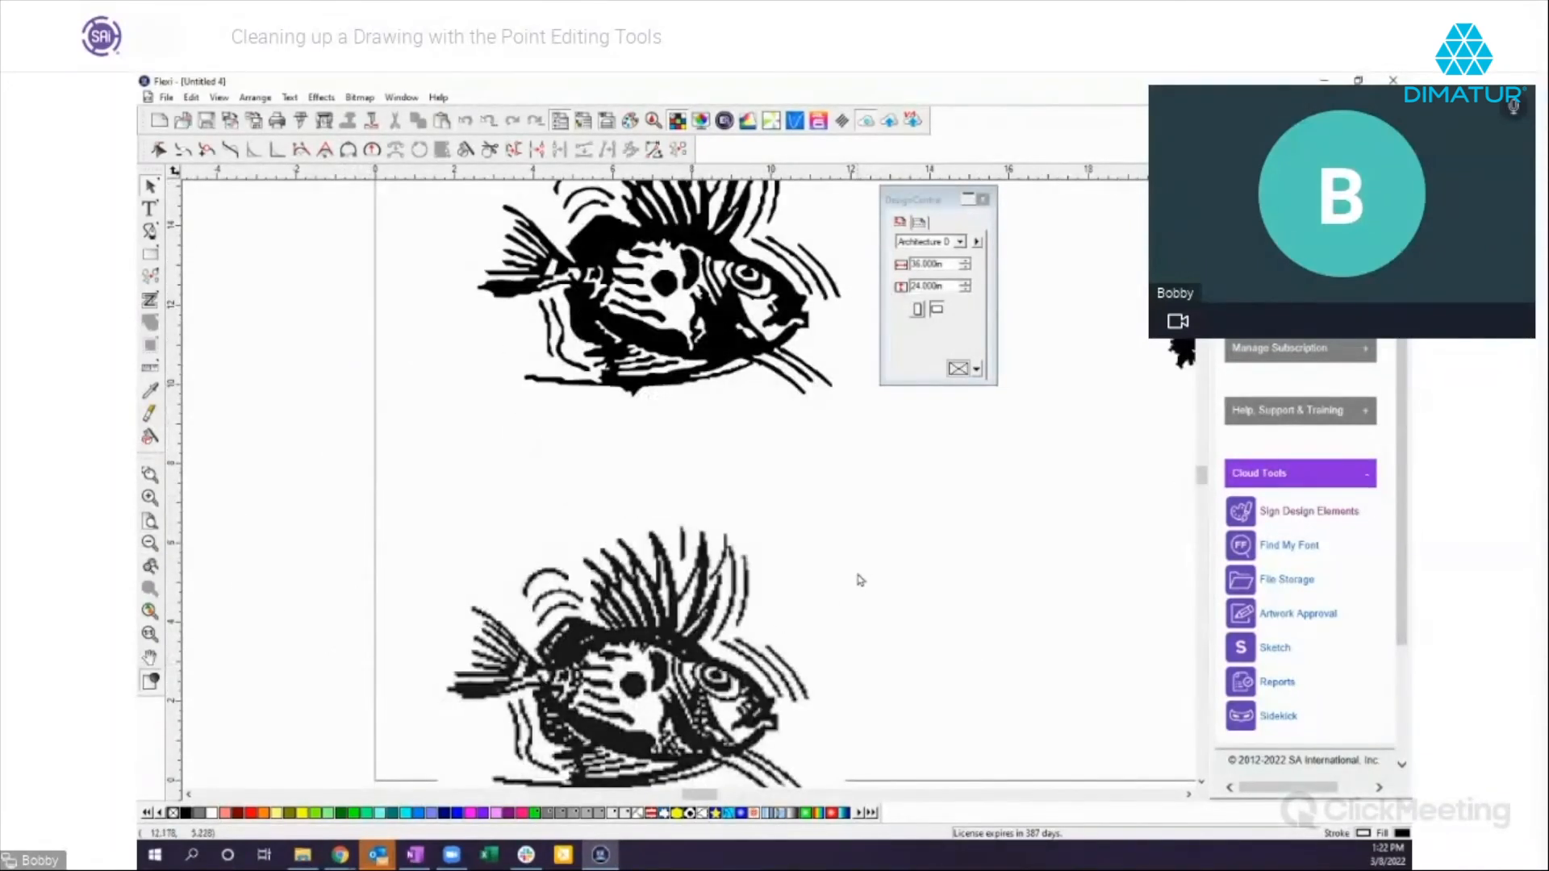
scroll(848, 465, "up", 2)
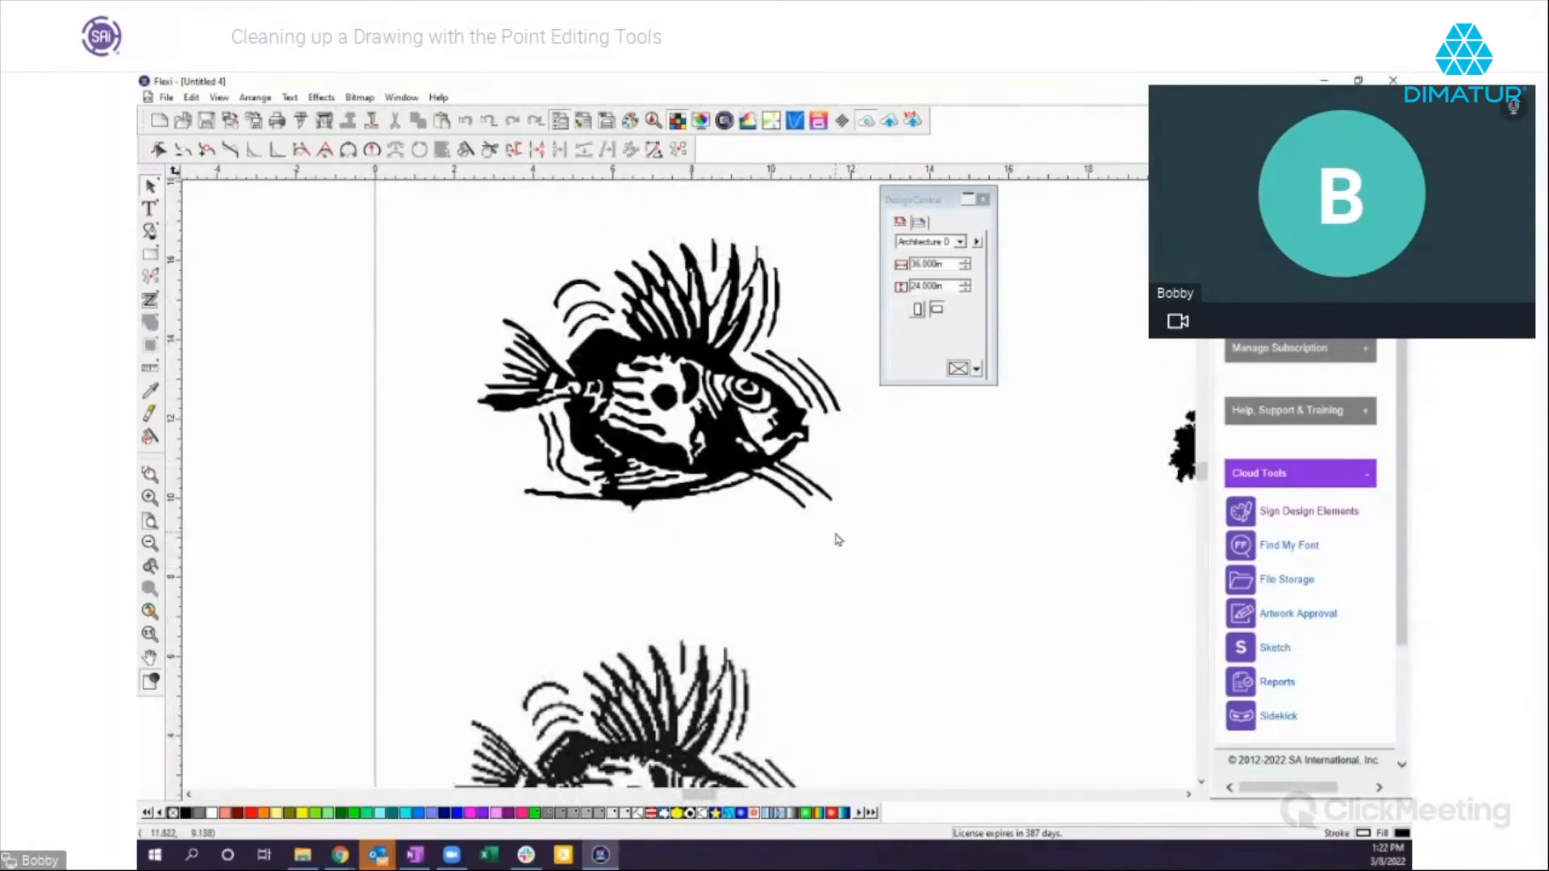
scroll(1183, 785, "right", 2)
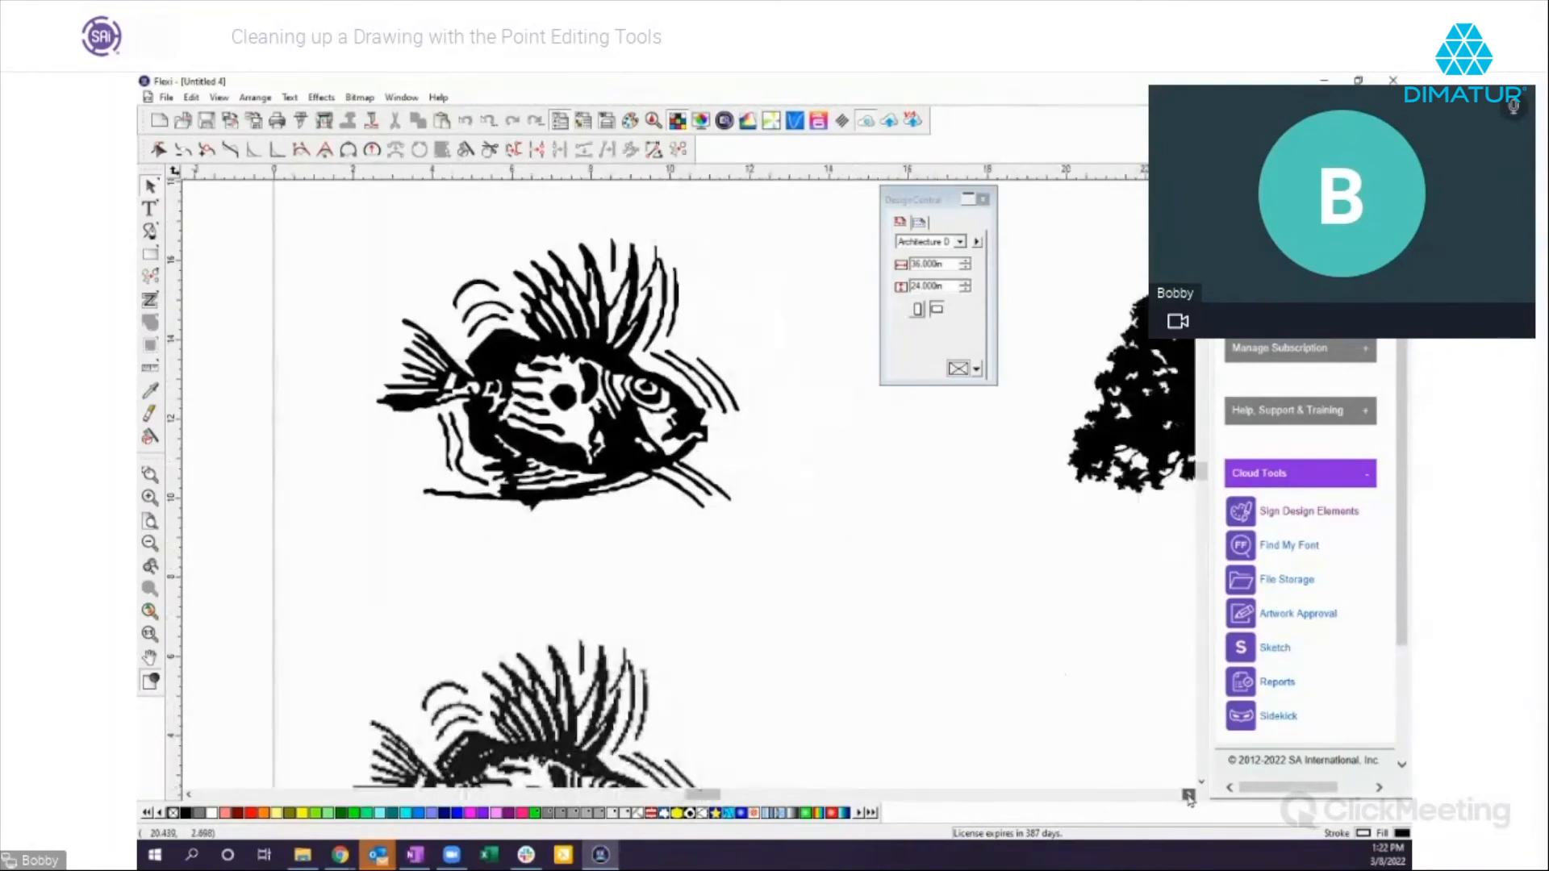
left_click_drag(934, 208, 758, 194)
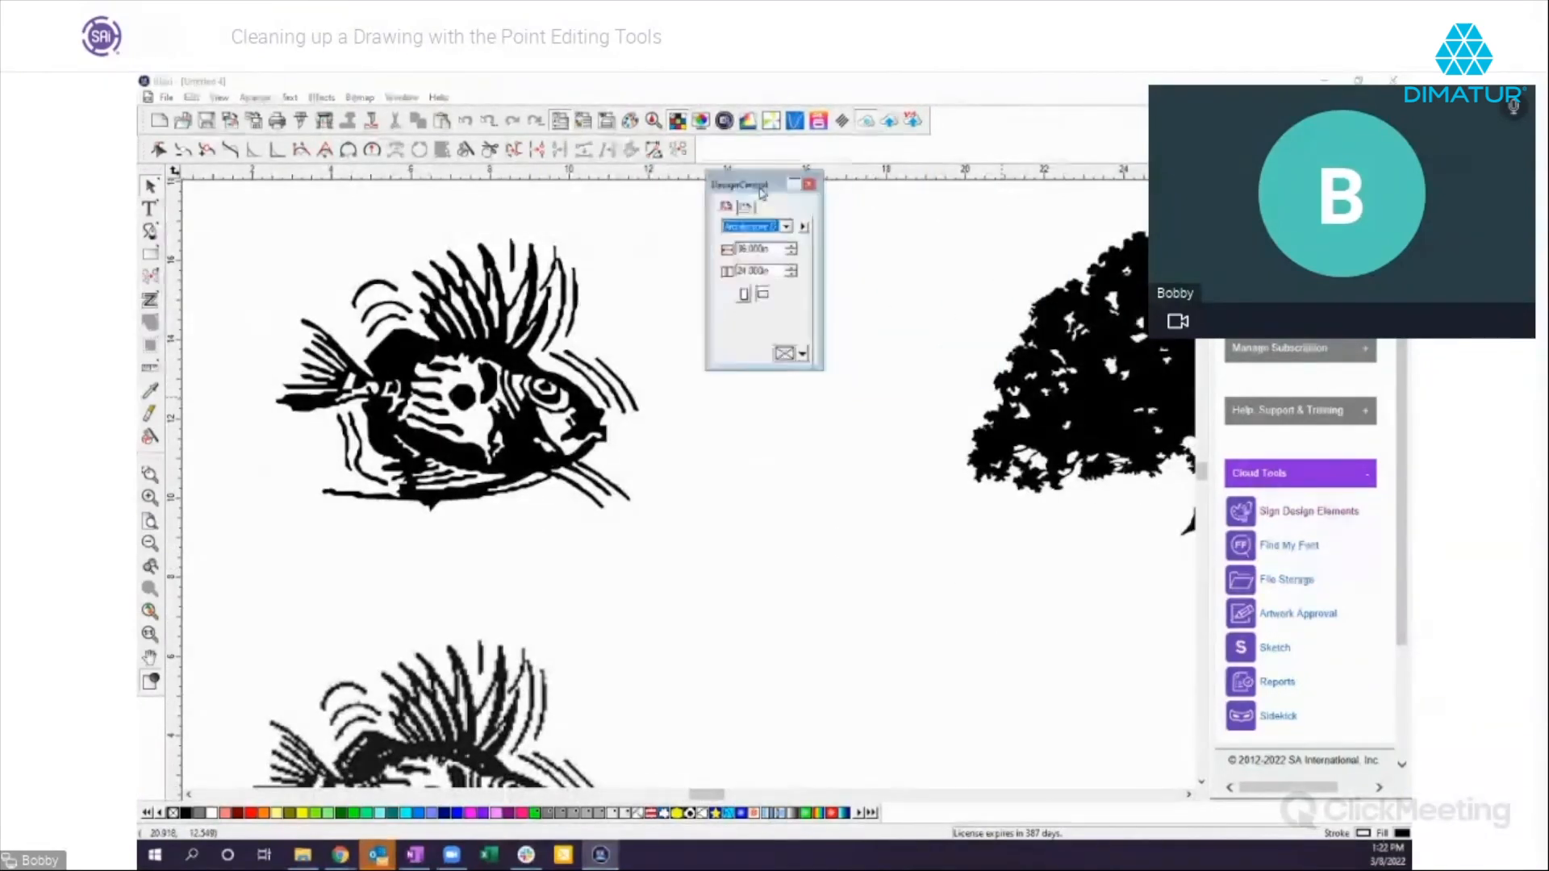
left_click(1189, 796)
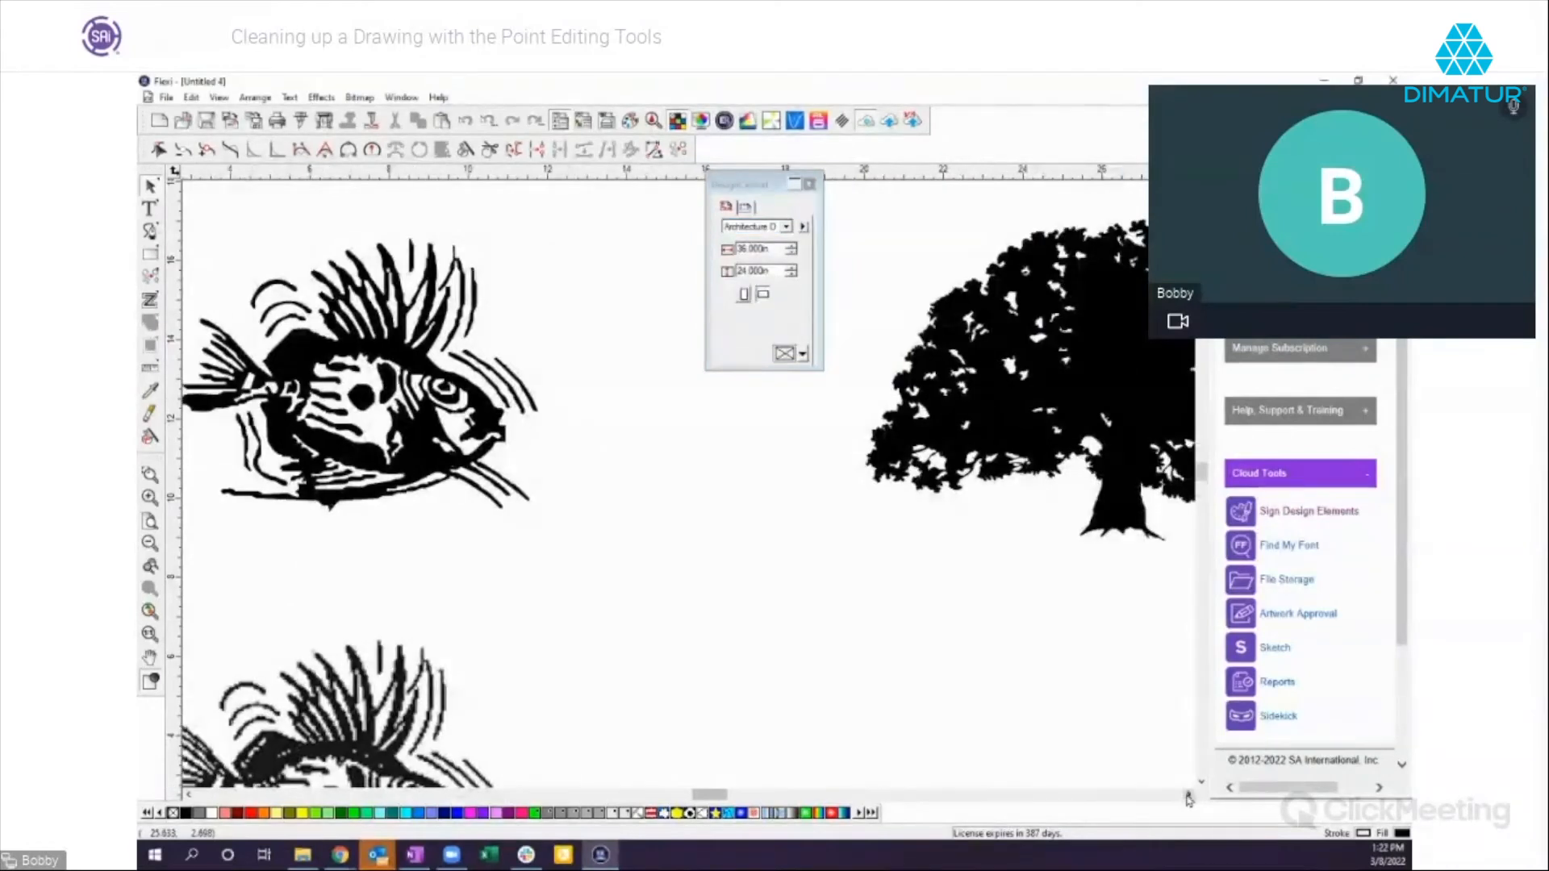
left_click(150, 564)
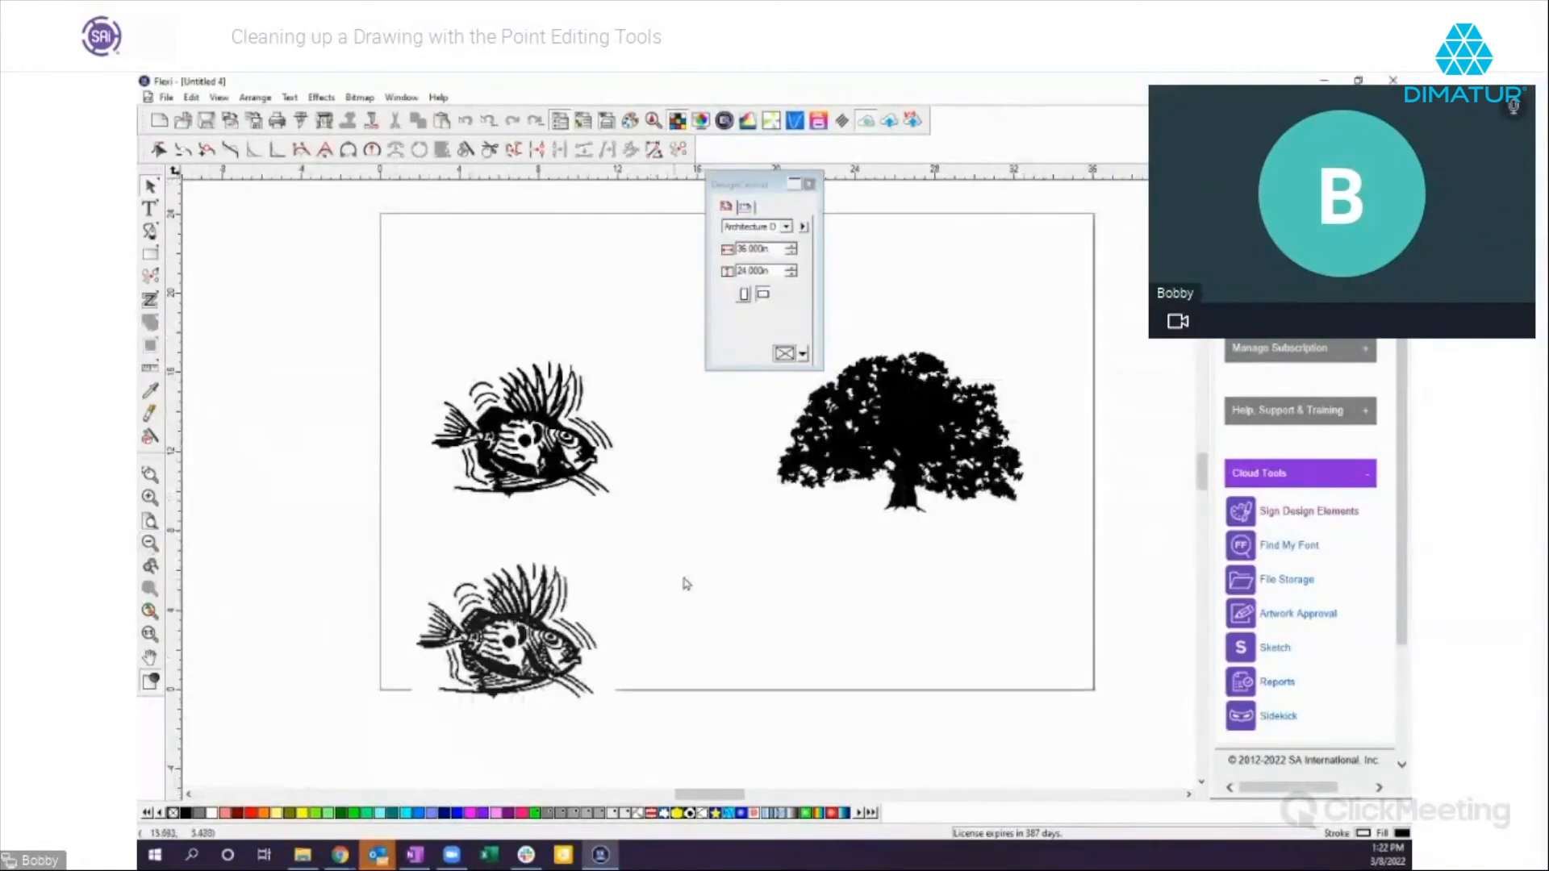
Step: Compound the entire tree artwork and color the page substrate yellow
left_click_drag(745, 184, 629, 183)
left_click_drag(774, 340, 1018, 583)
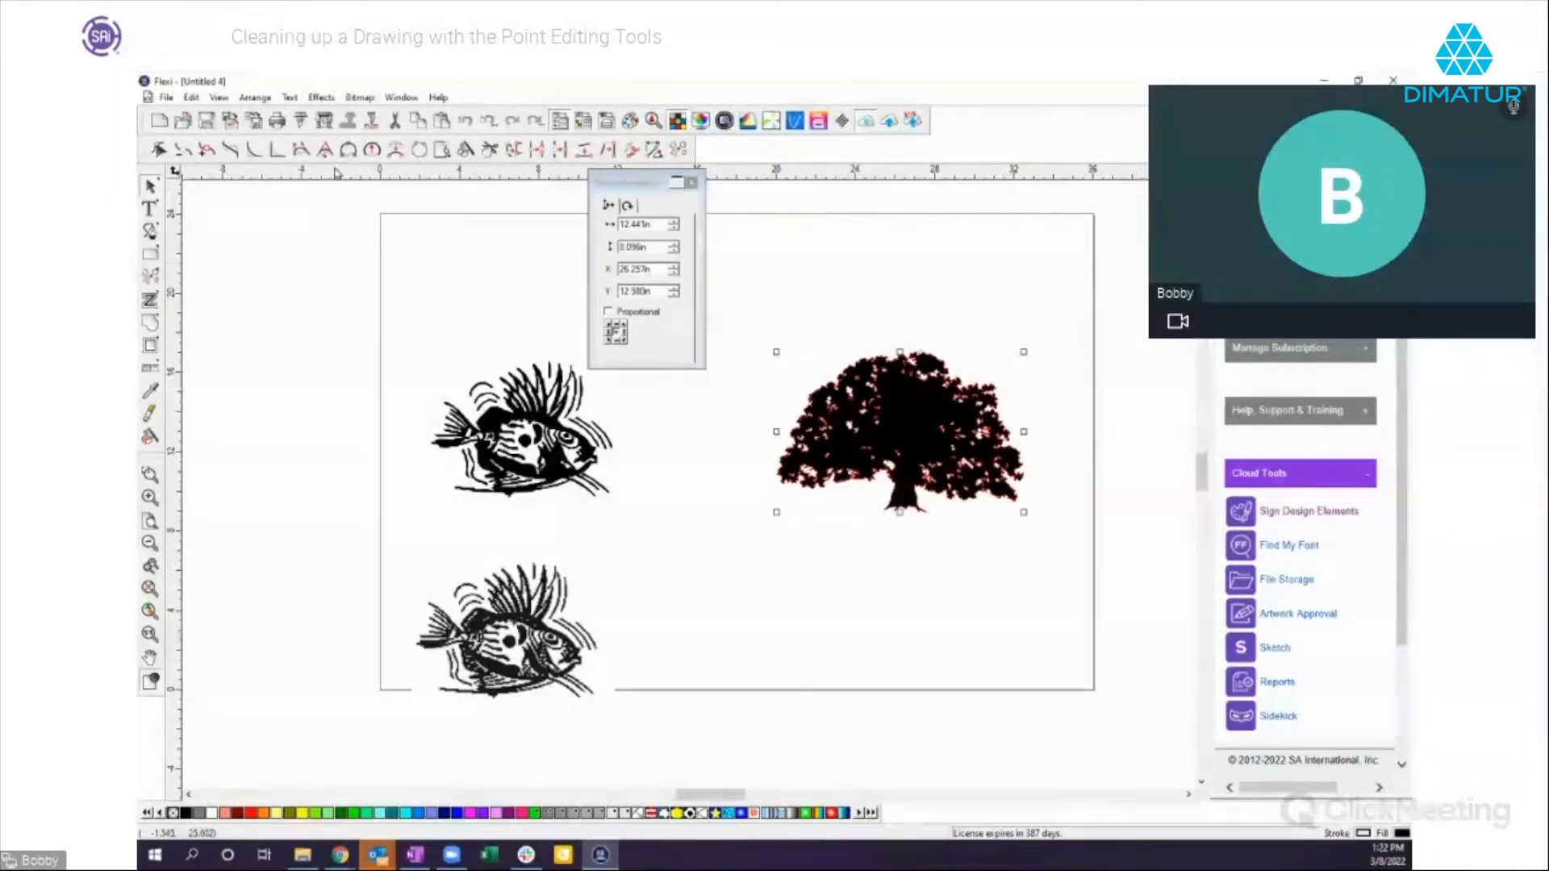
left_click(254, 97)
mouse_move(291, 136)
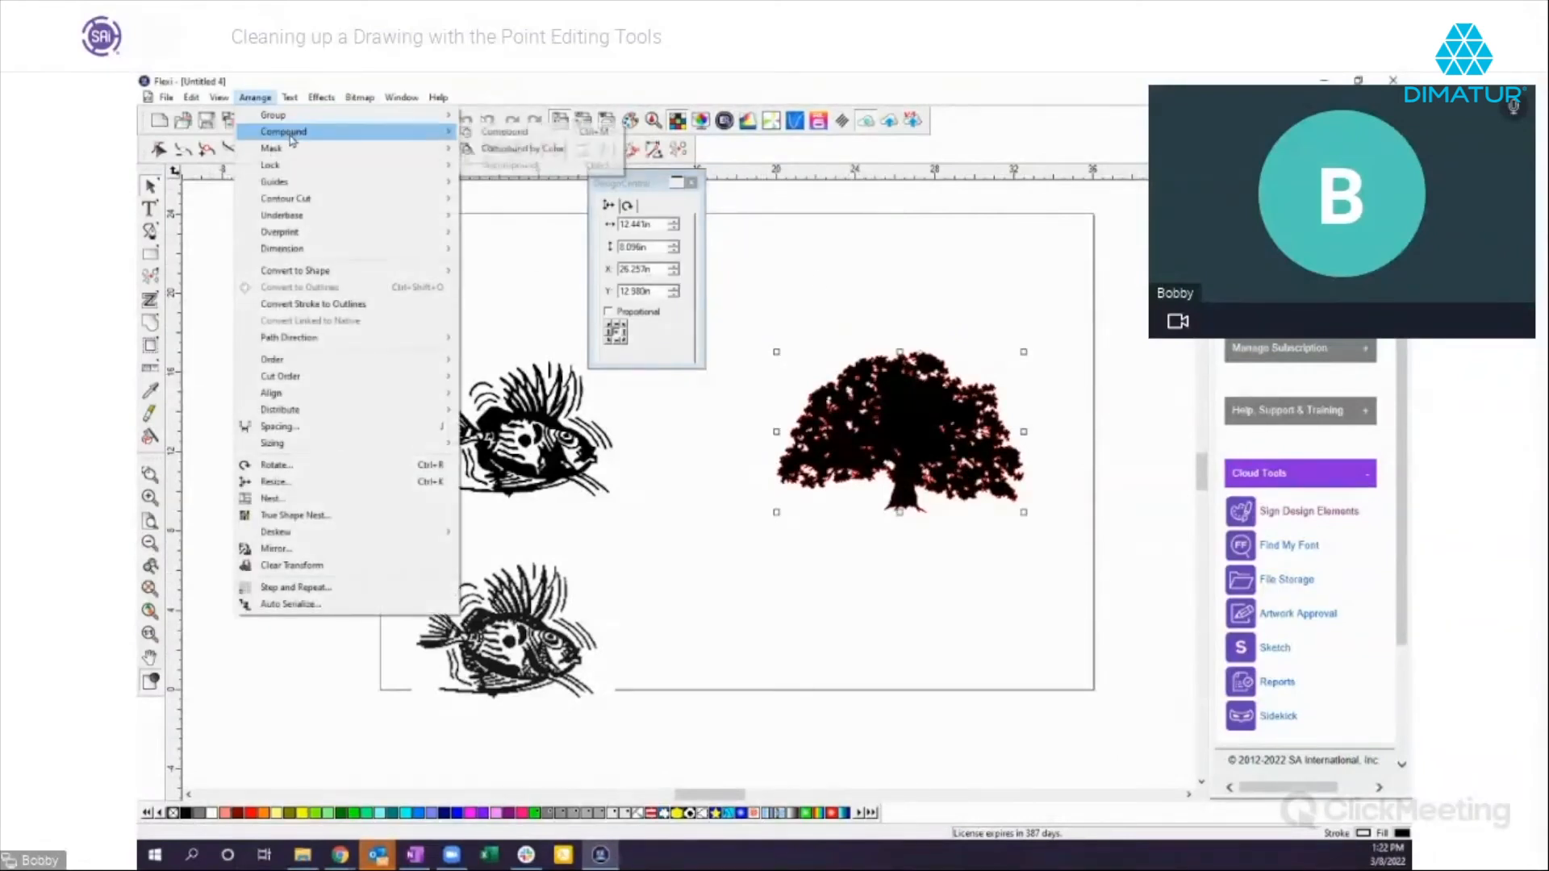
left_click(506, 132)
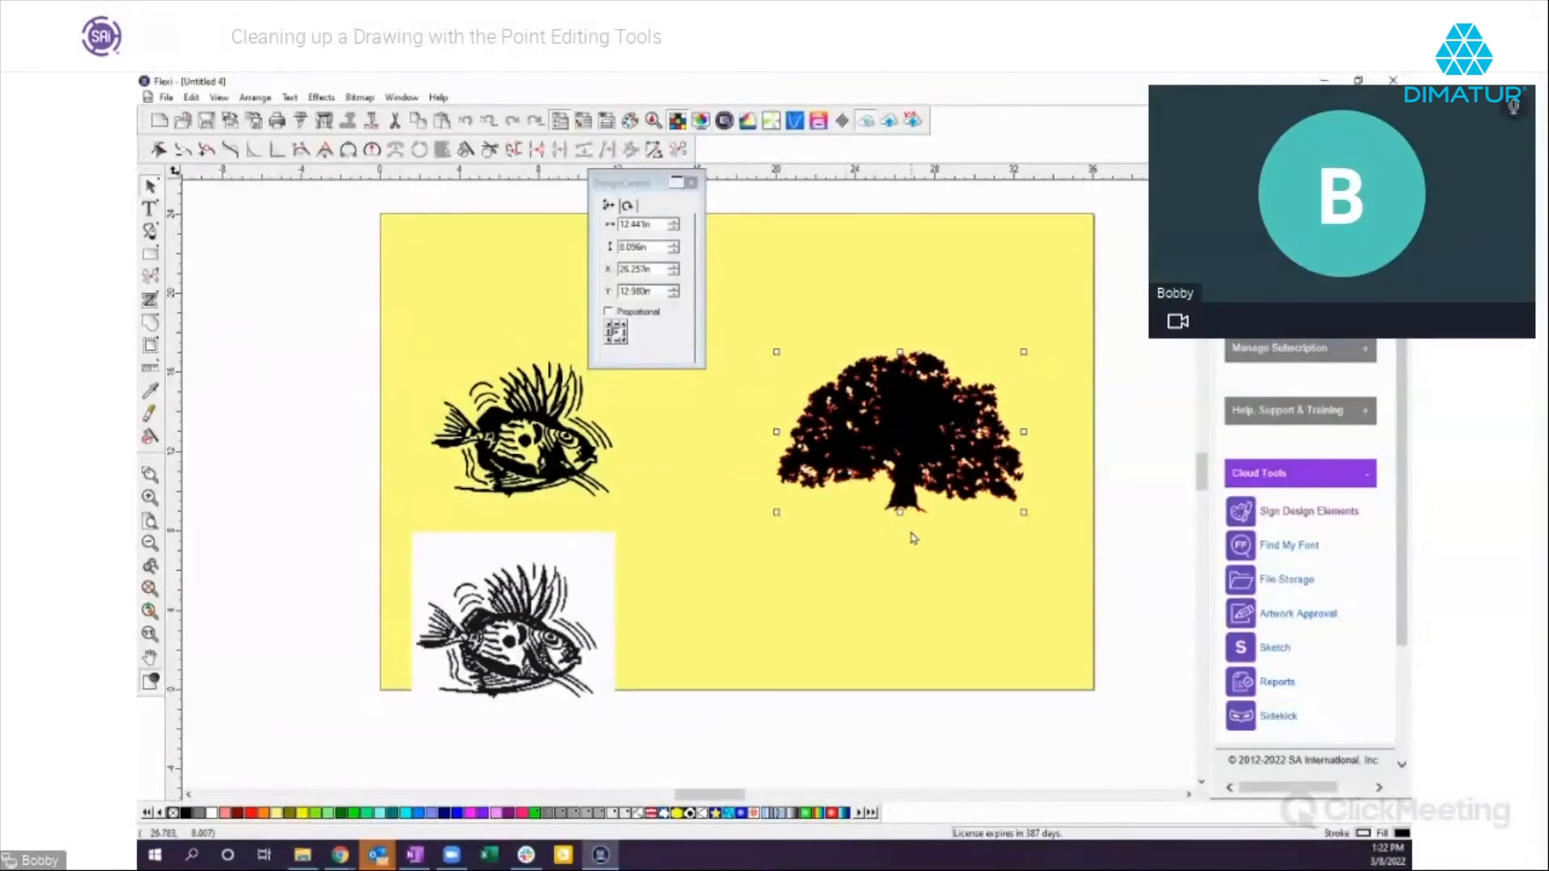
left_click_drag(627, 180, 746, 230)
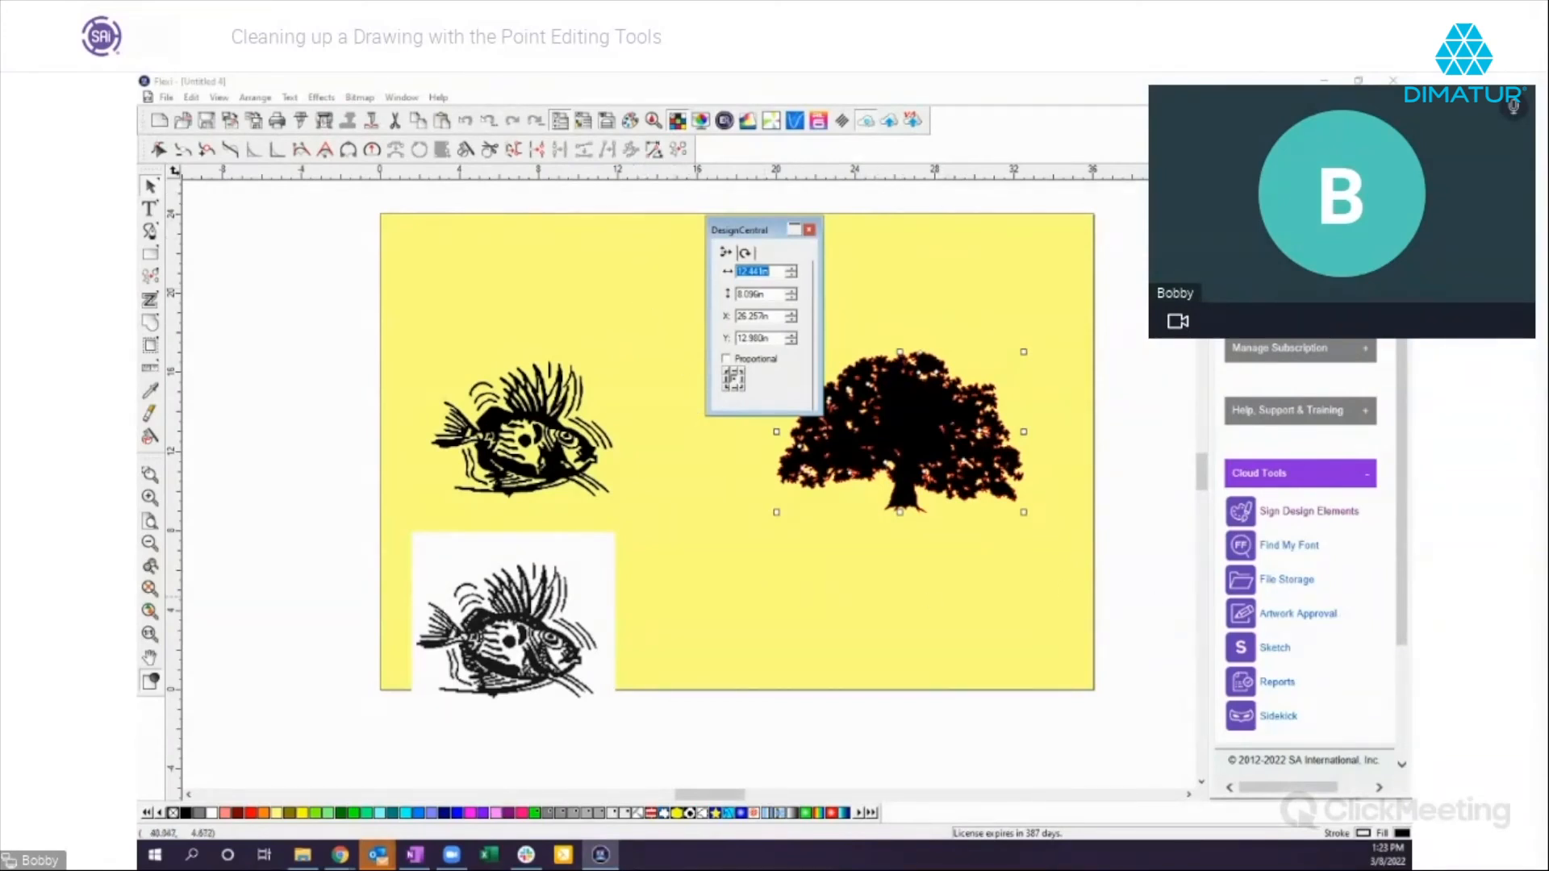
left_click_drag(1533, 129, 1423, 126)
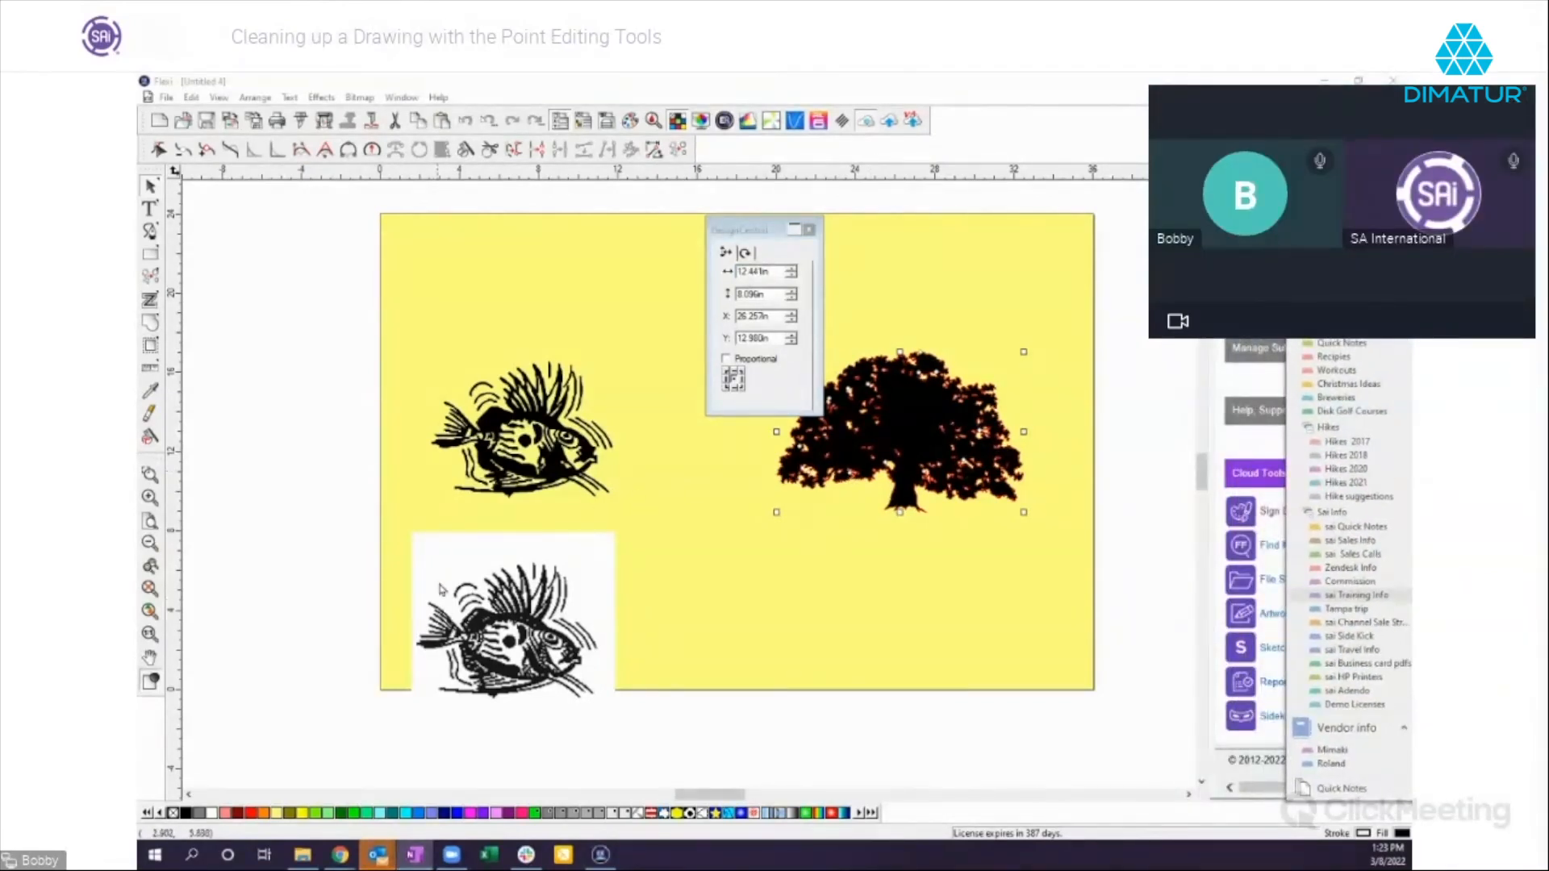
Step: Delete both fish images and the tree, and clear the page's substrate color
left_click(613, 650)
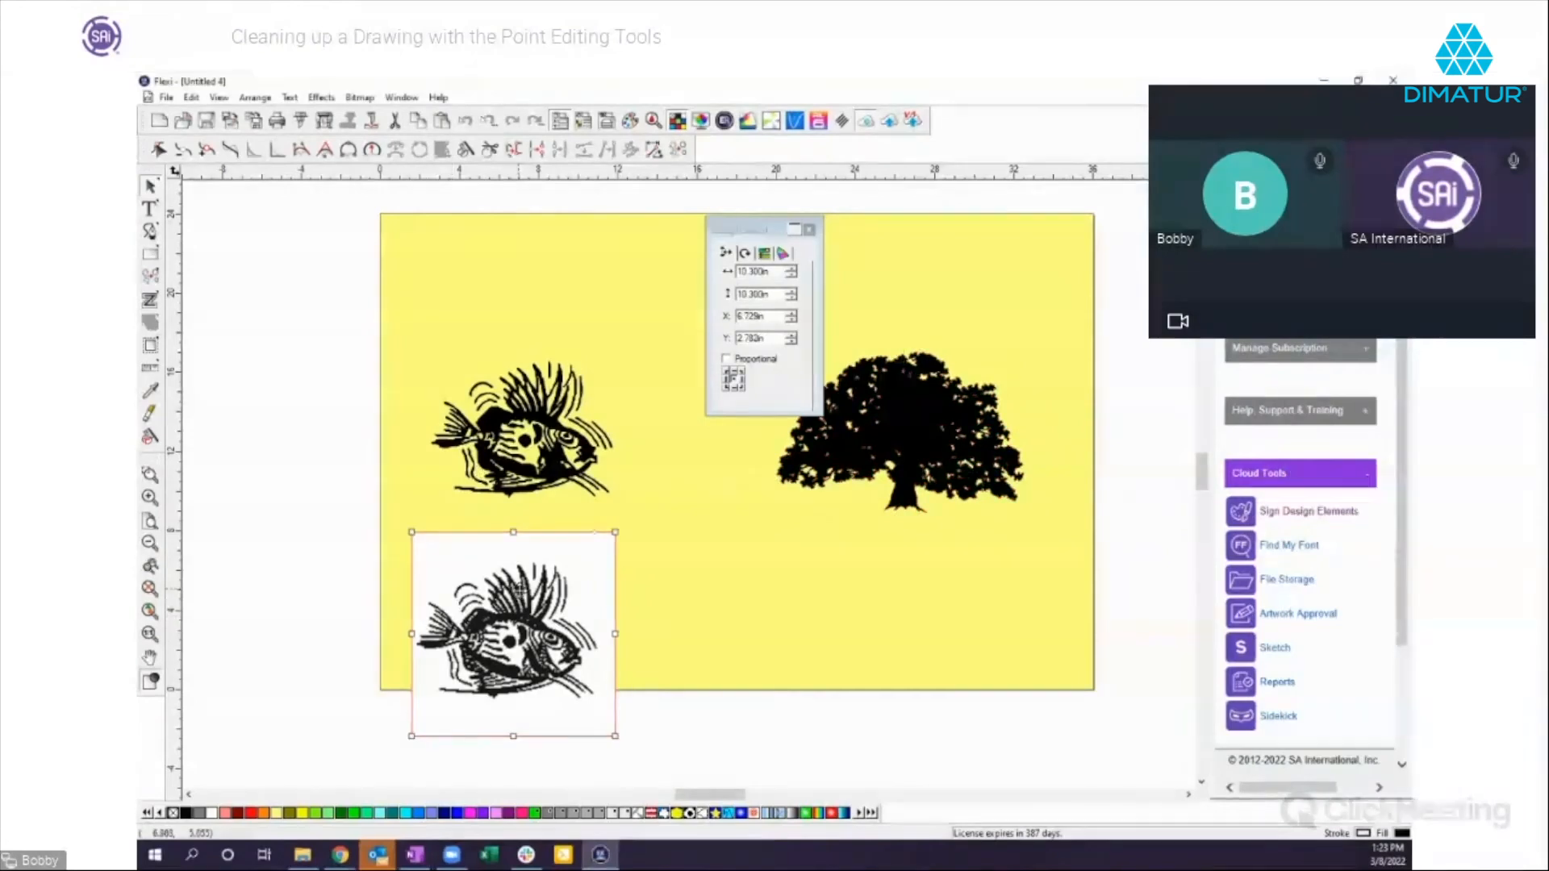
left_click_drag(358, 309, 1046, 718)
key("Delete")
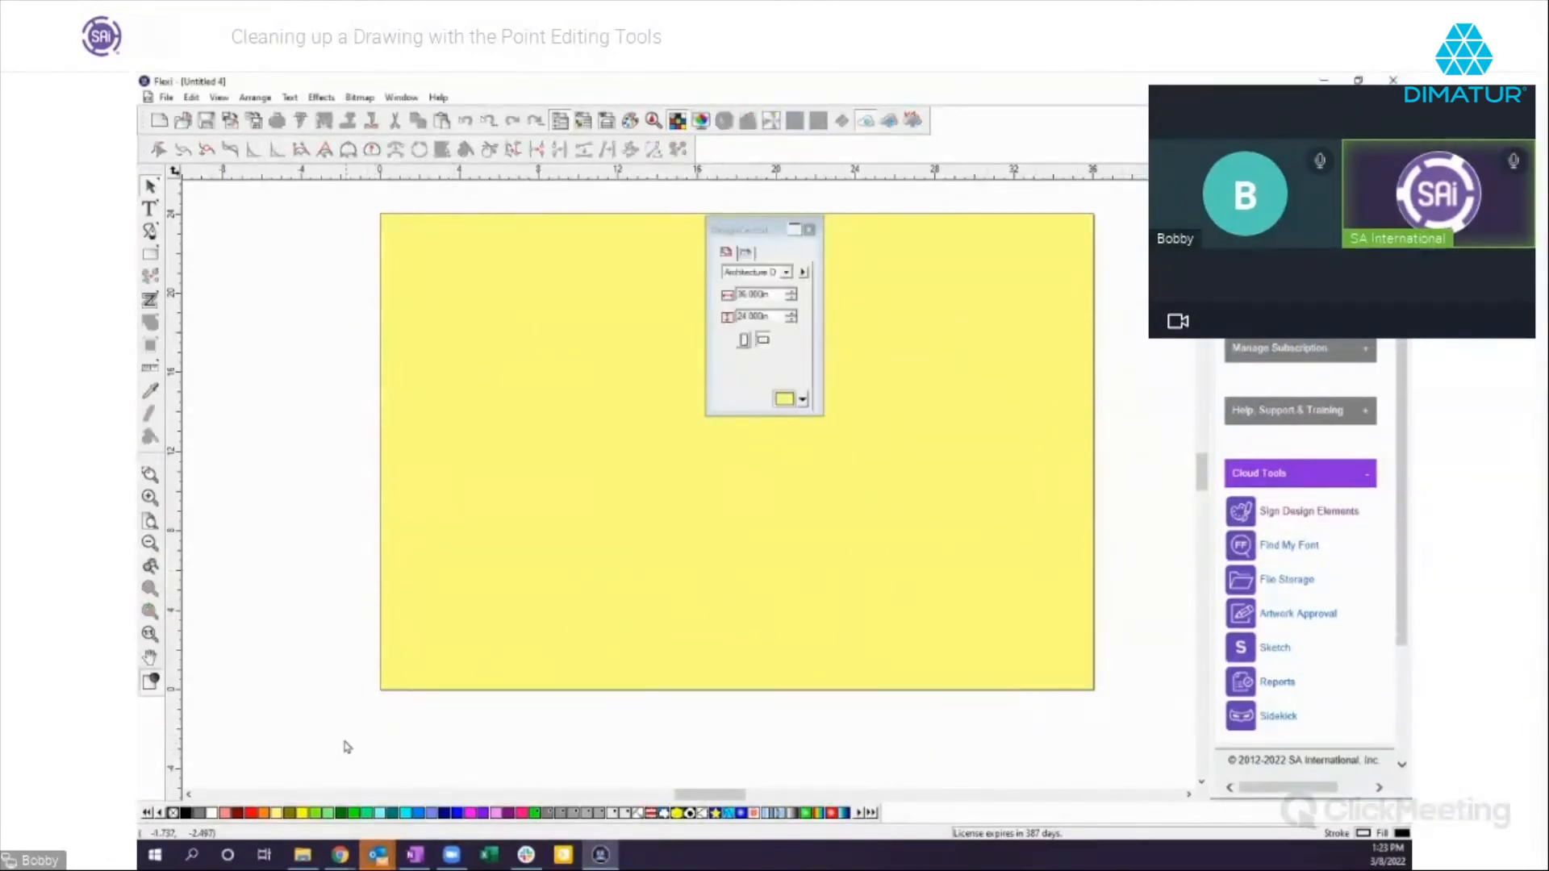
left_click(174, 815)
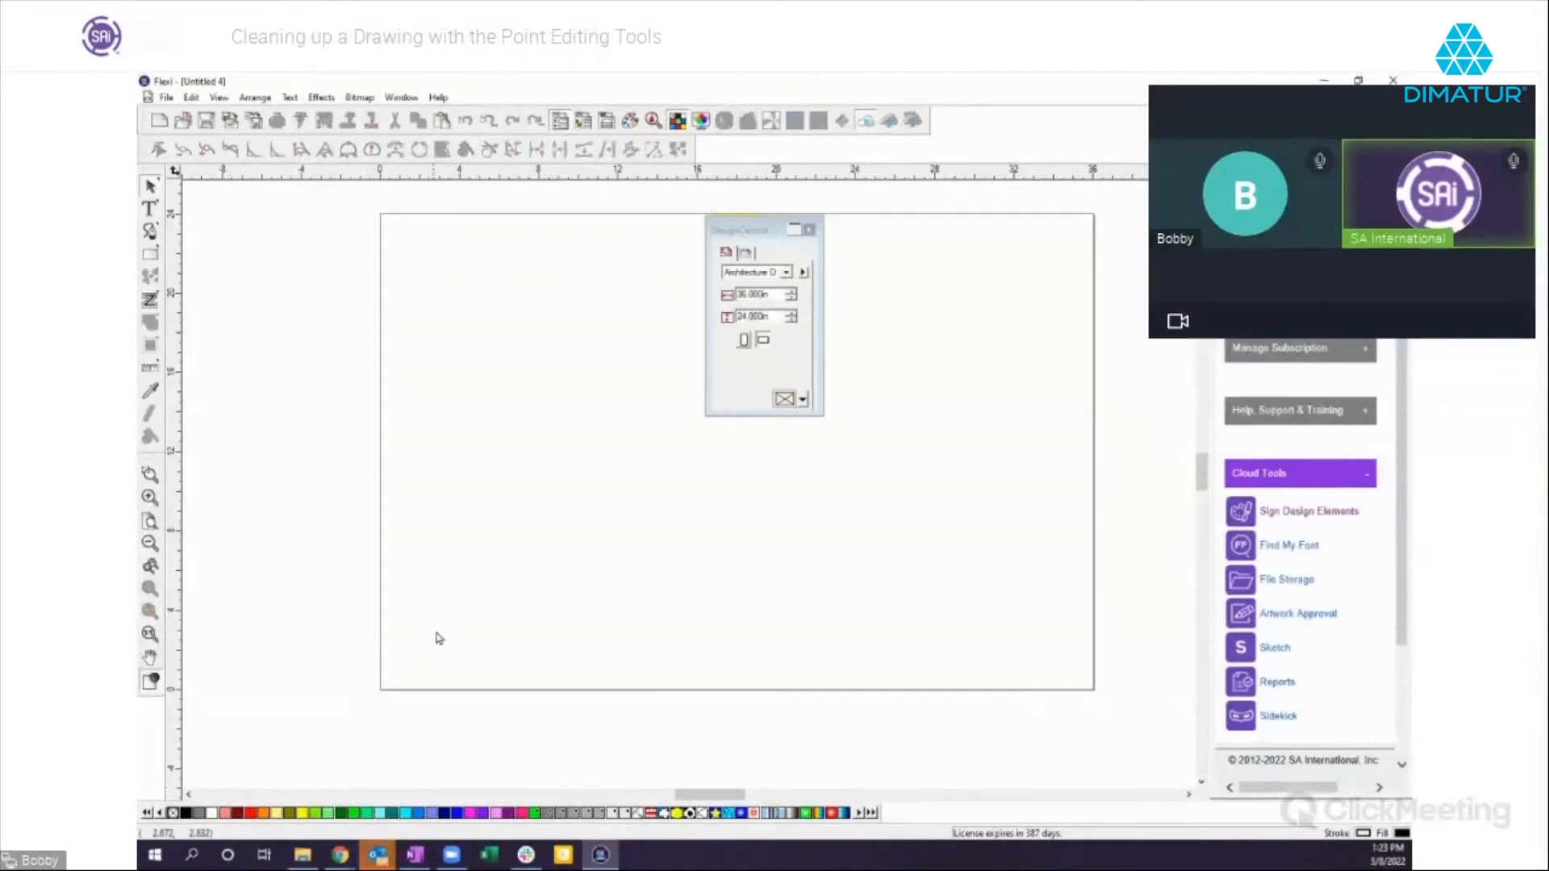
Step: Draw a black rectangle about 22 by 12 in in the middle of the page
left_click(150, 543)
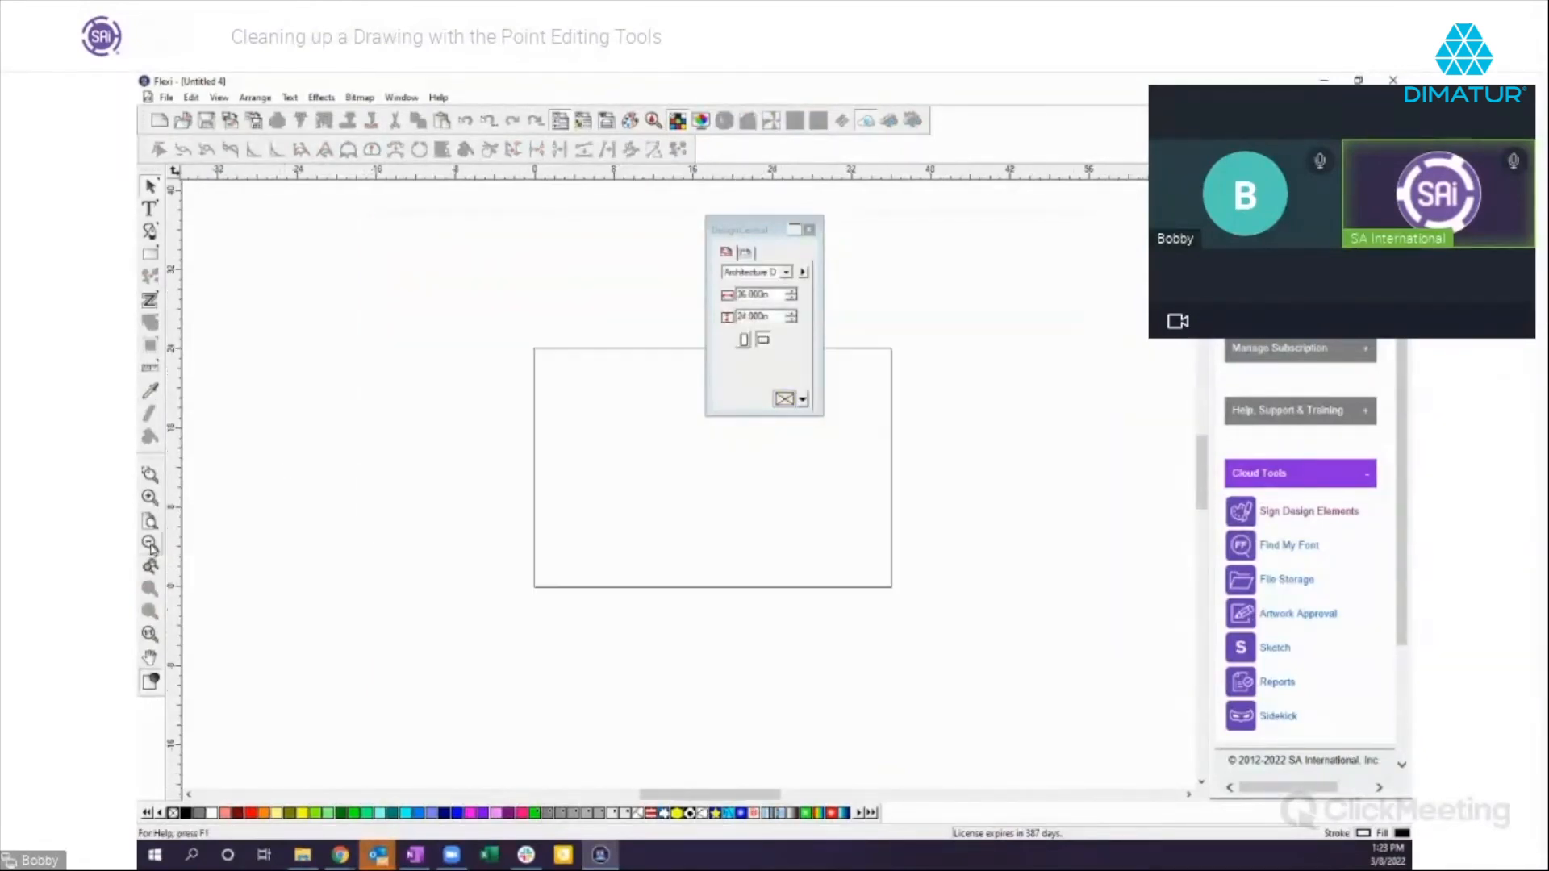
left_click_drag(739, 232, 1072, 194)
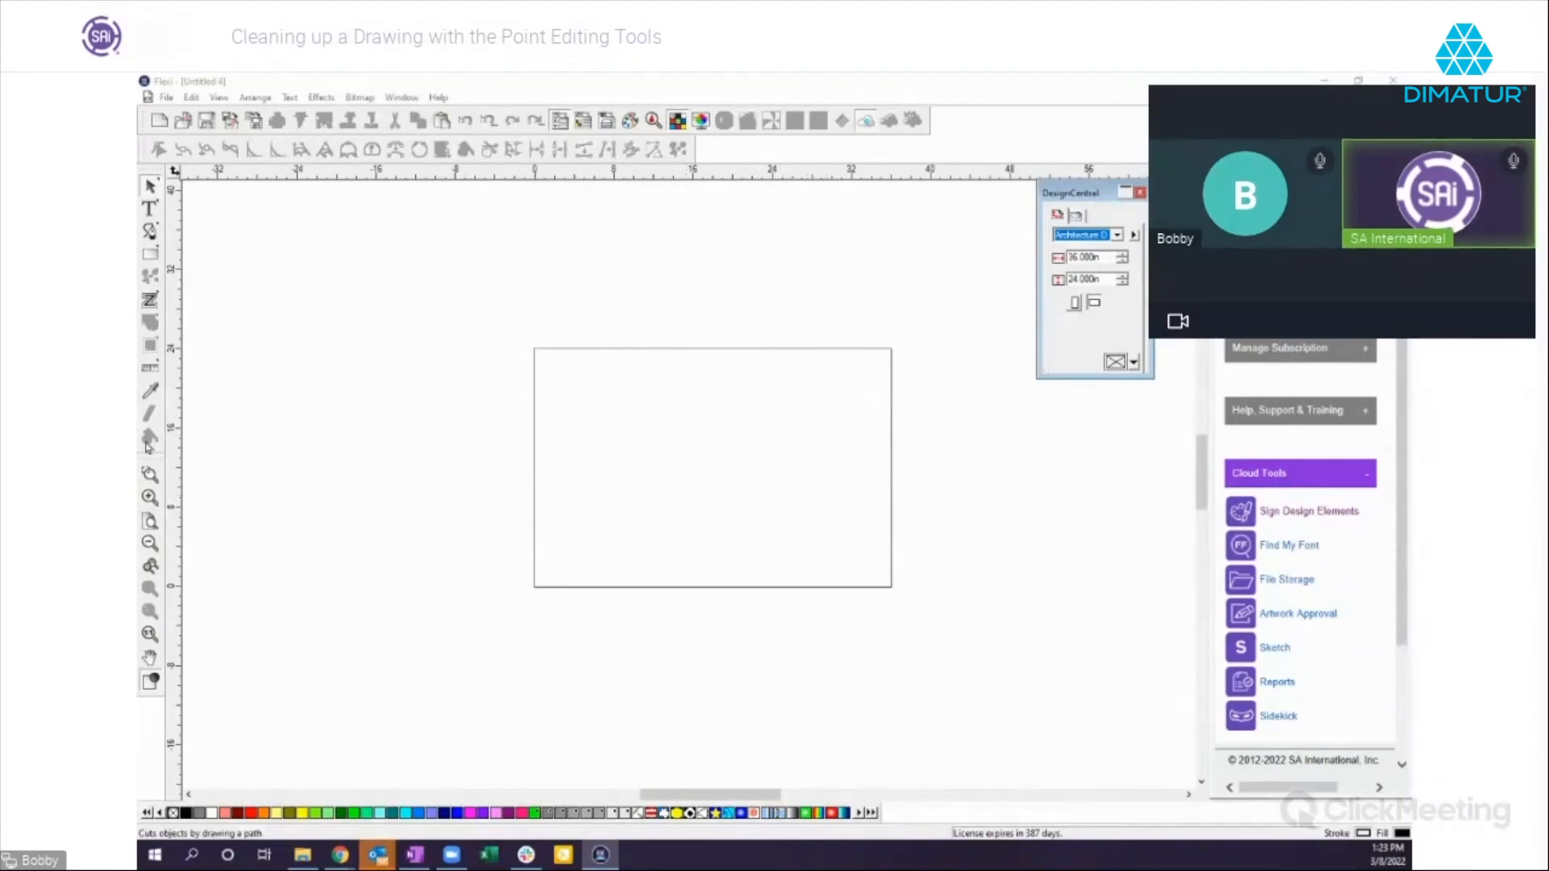
left_click(151, 257)
left_click_drag(609, 411, 823, 533)
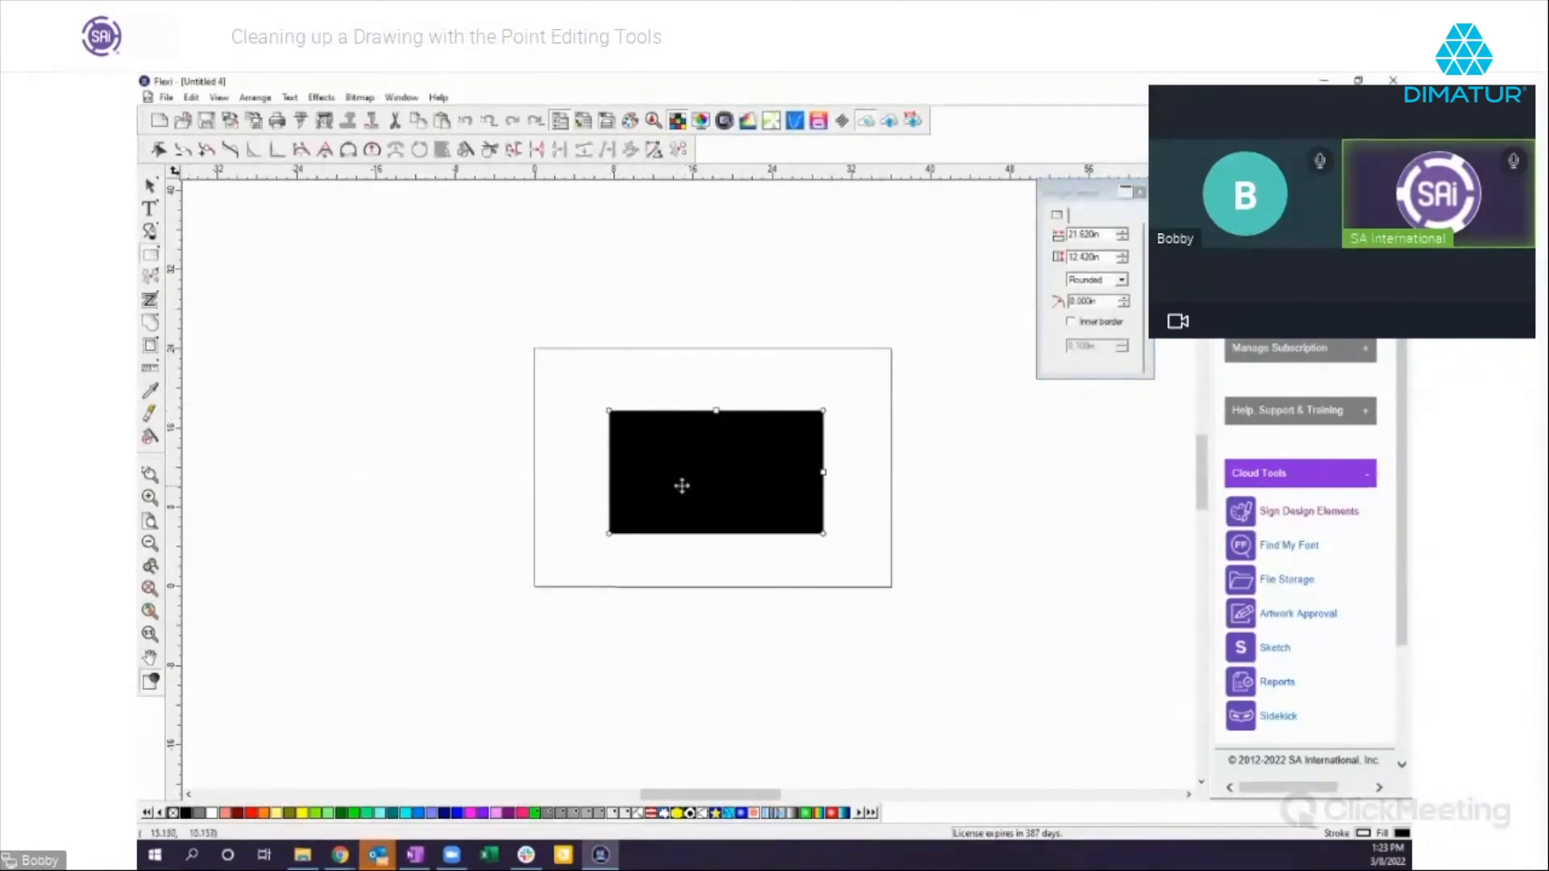
Step: Draw an open S-shaped Bezier path about 28 in wide and 6 in tall, starting outside the page beside the rectangle
left_click(150, 232)
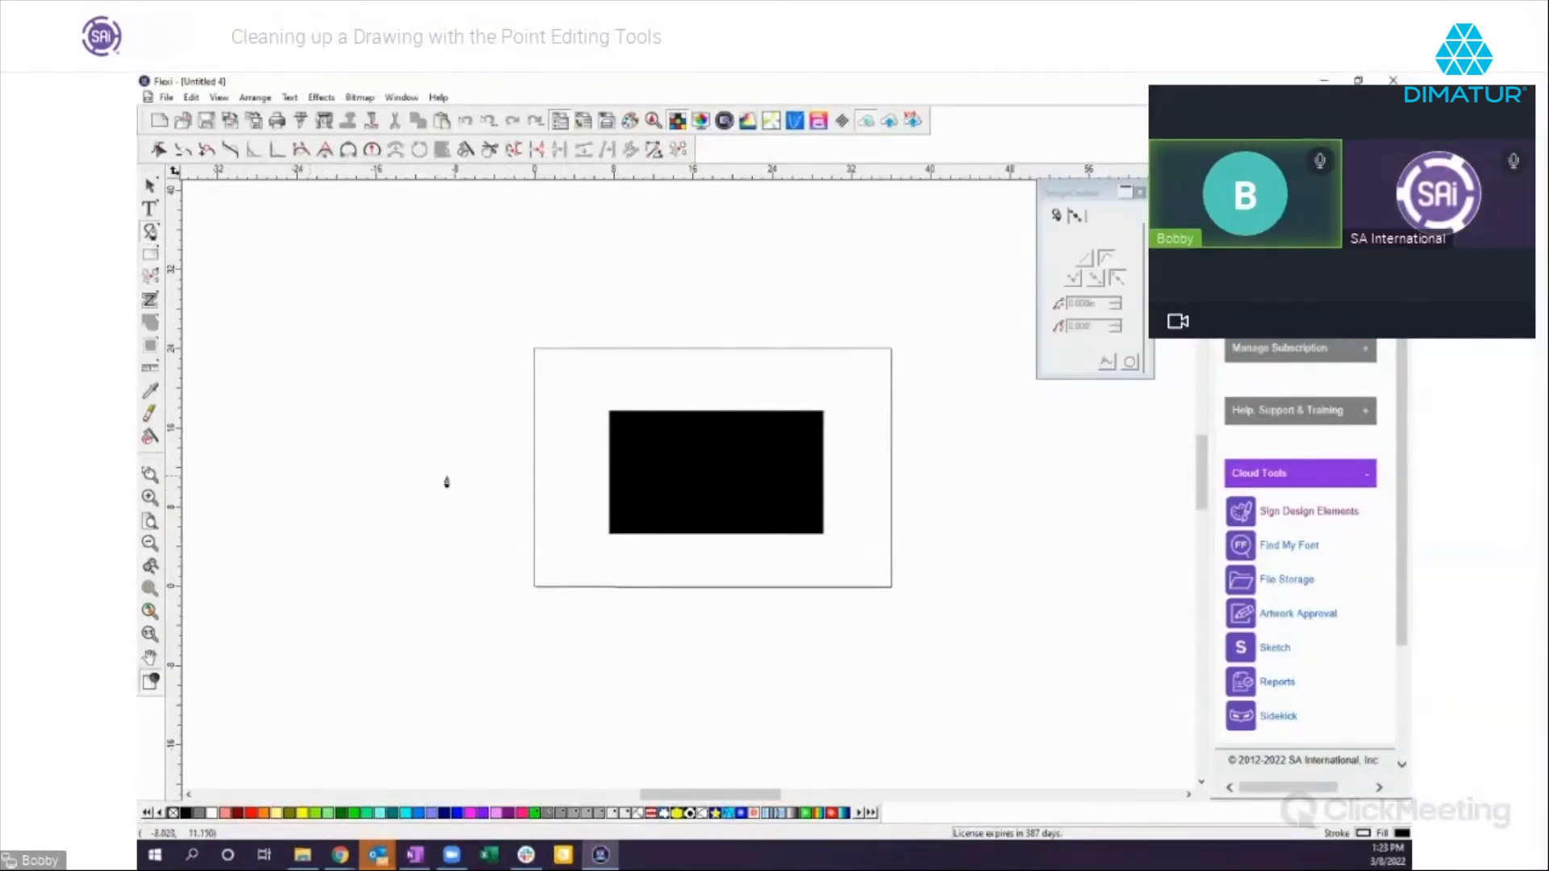
left_click_drag(270, 490, 292, 473)
mouse_move(387, 449)
left_mouse_down()
mouse_move(408, 470)
mouse_move(495, 471)
left_mouse_up()
left_click(549, 442)
left_click(151, 186)
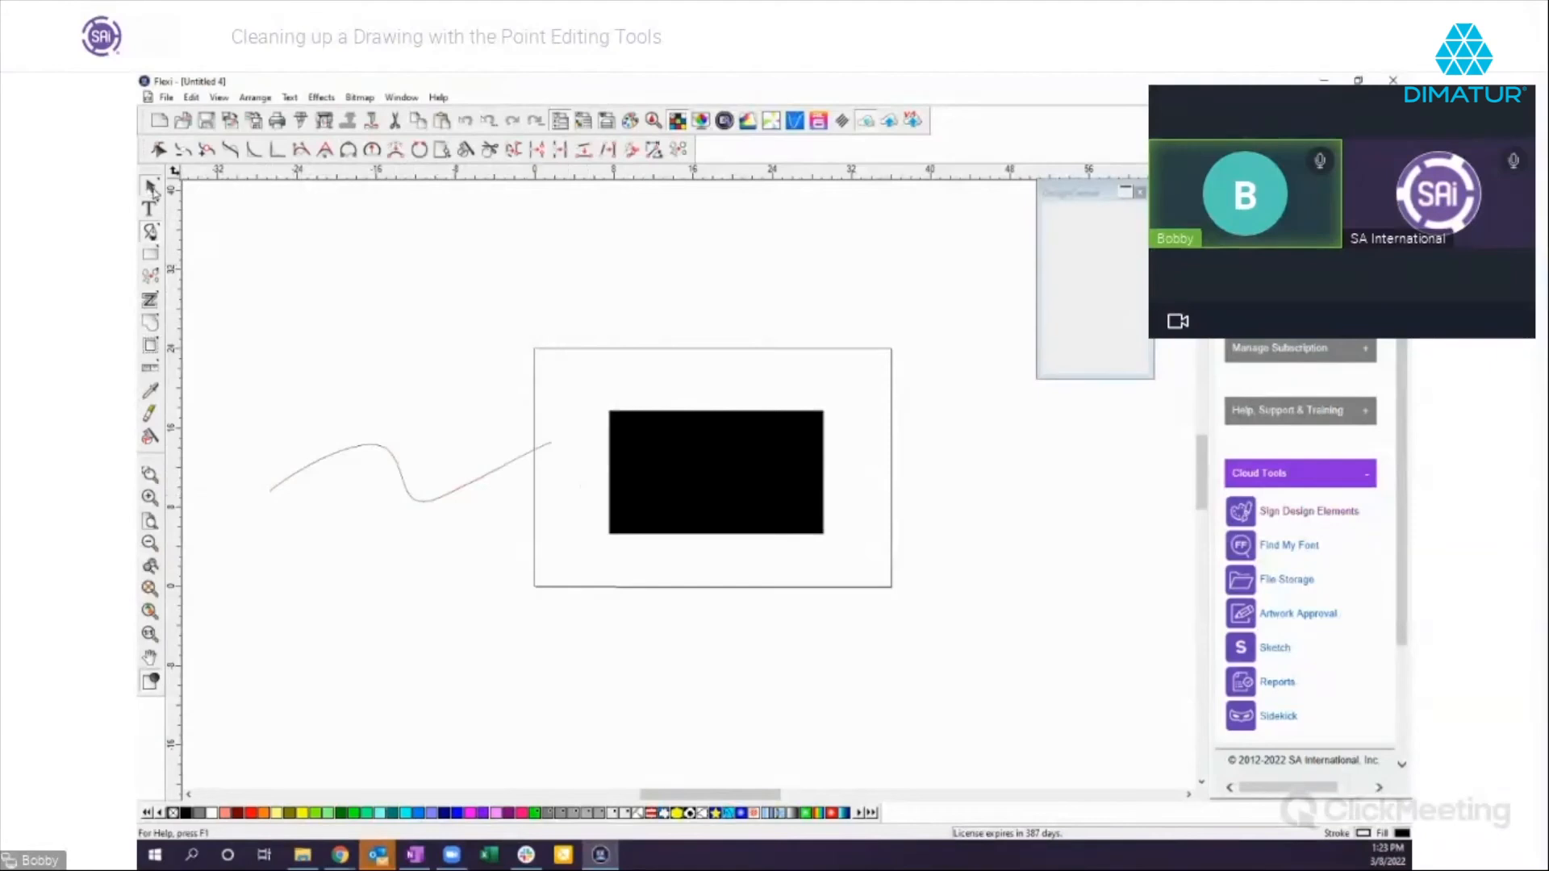
Step: Move the curved path so it crosses the black rectangle from side to side, and select both objects
left_click(401, 467)
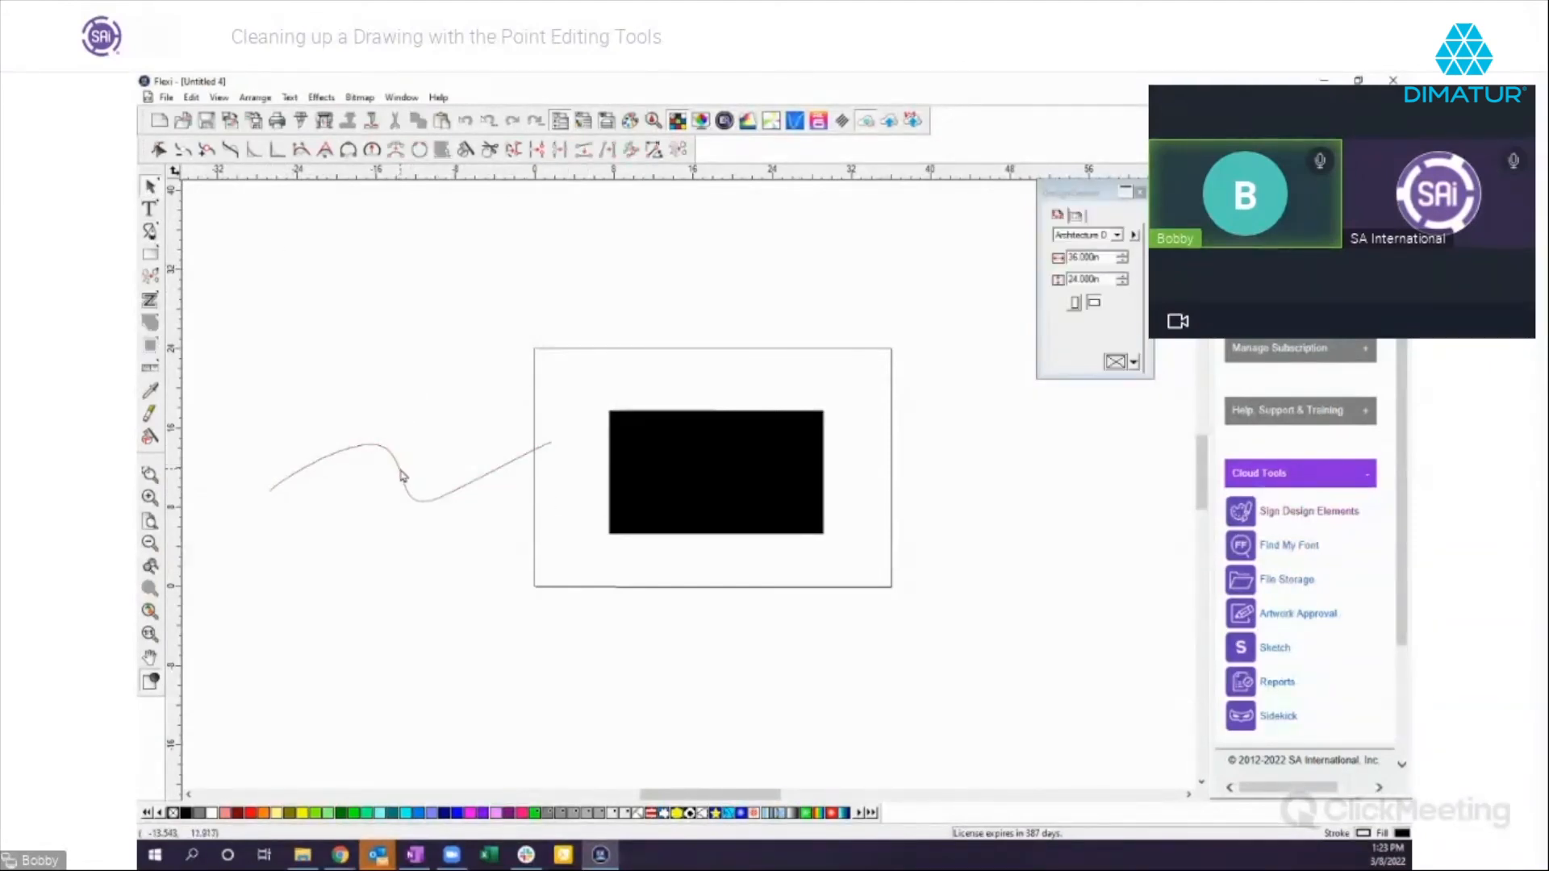
left_click(401, 473)
left_click_drag(401, 472, 709, 482)
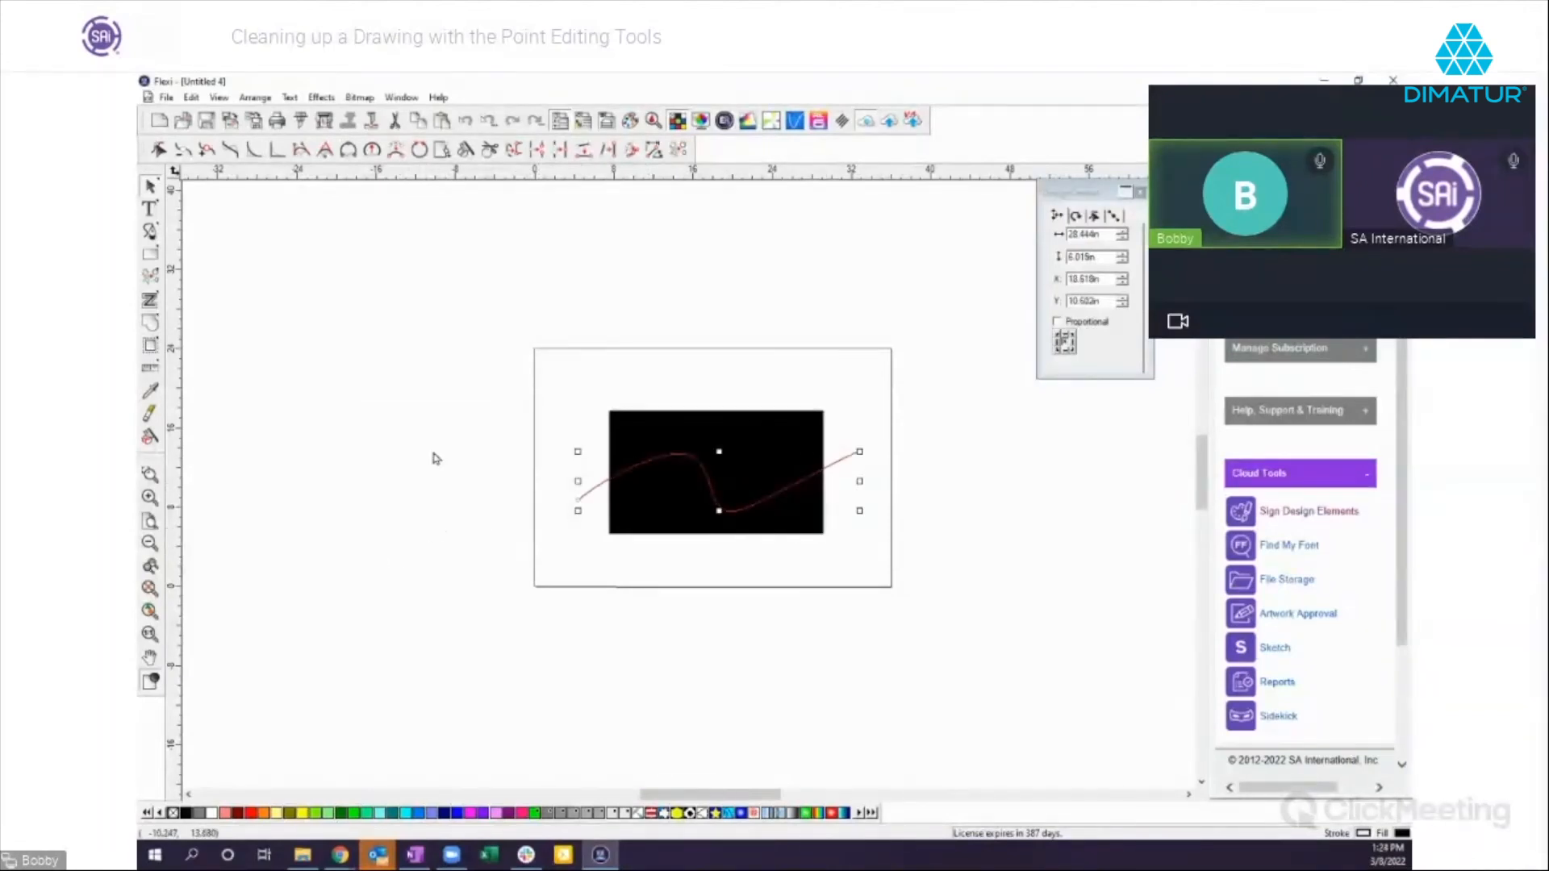
left_click(578, 401)
left_click_drag(520, 378, 942, 585)
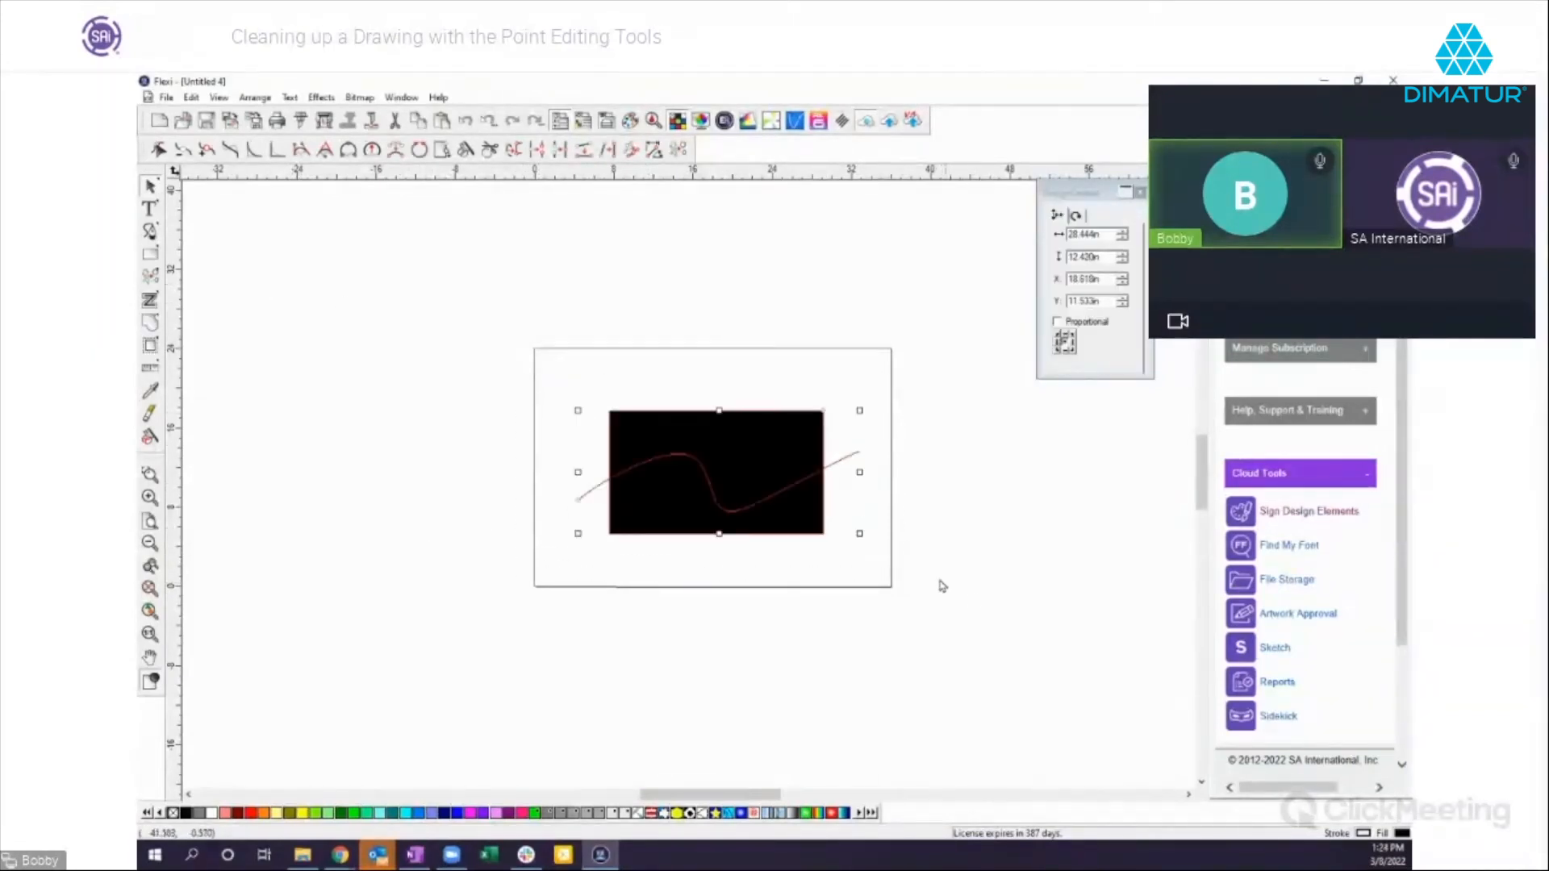
Step: Split the black rectangle along the curved path and move the upper piece straight up, clear of the lower piece
left_click(150, 436)
left_click(377, 505)
left_click(781, 449)
left_click_drag(765, 443, 753, 359)
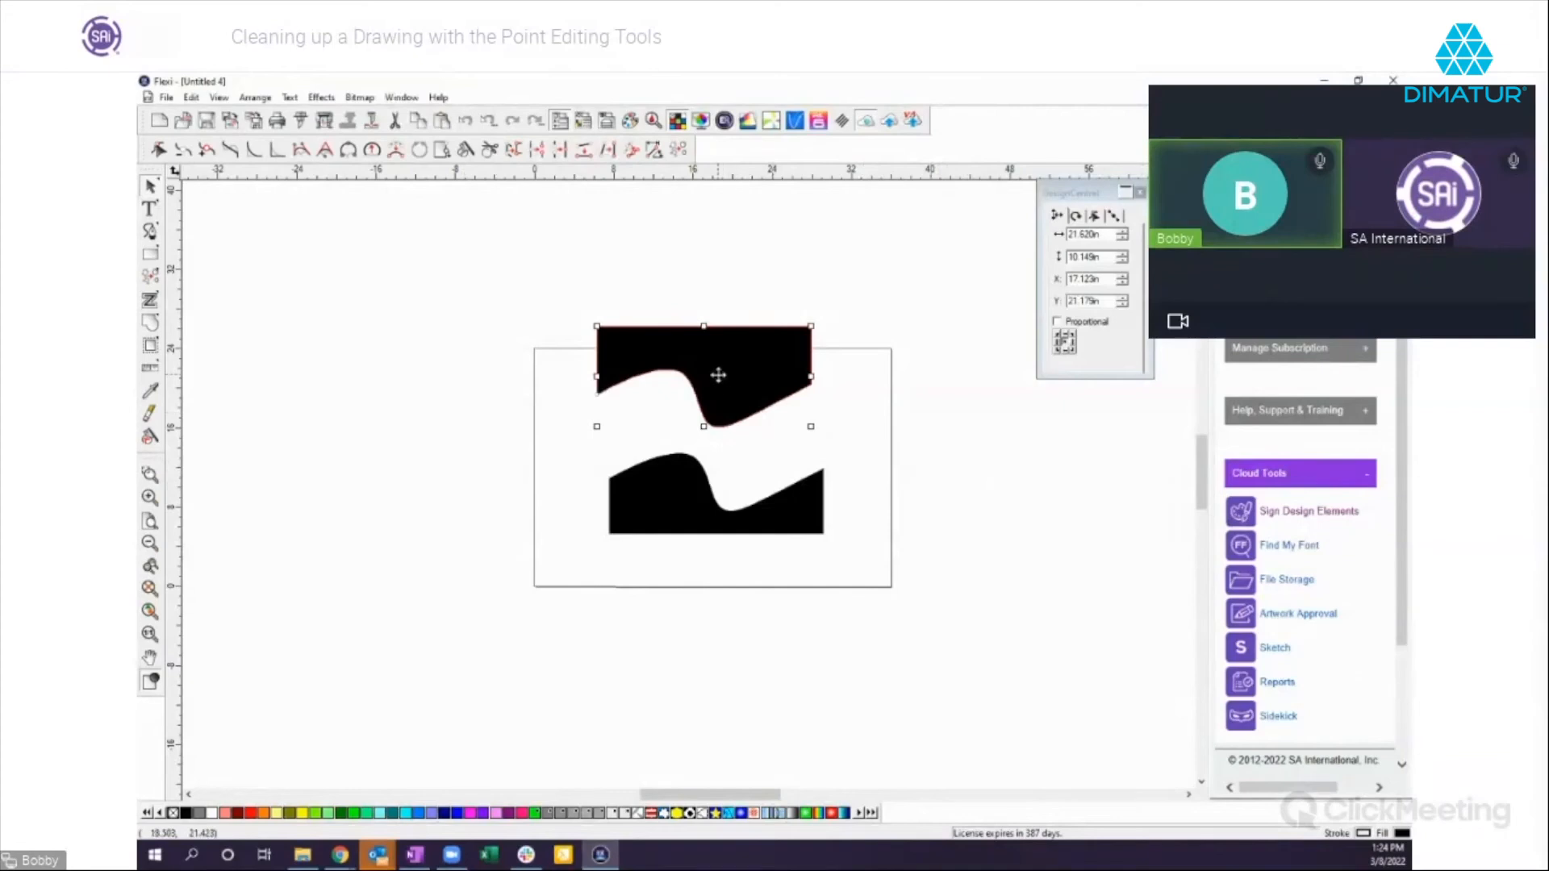
left_click_drag(715, 370, 728, 359)
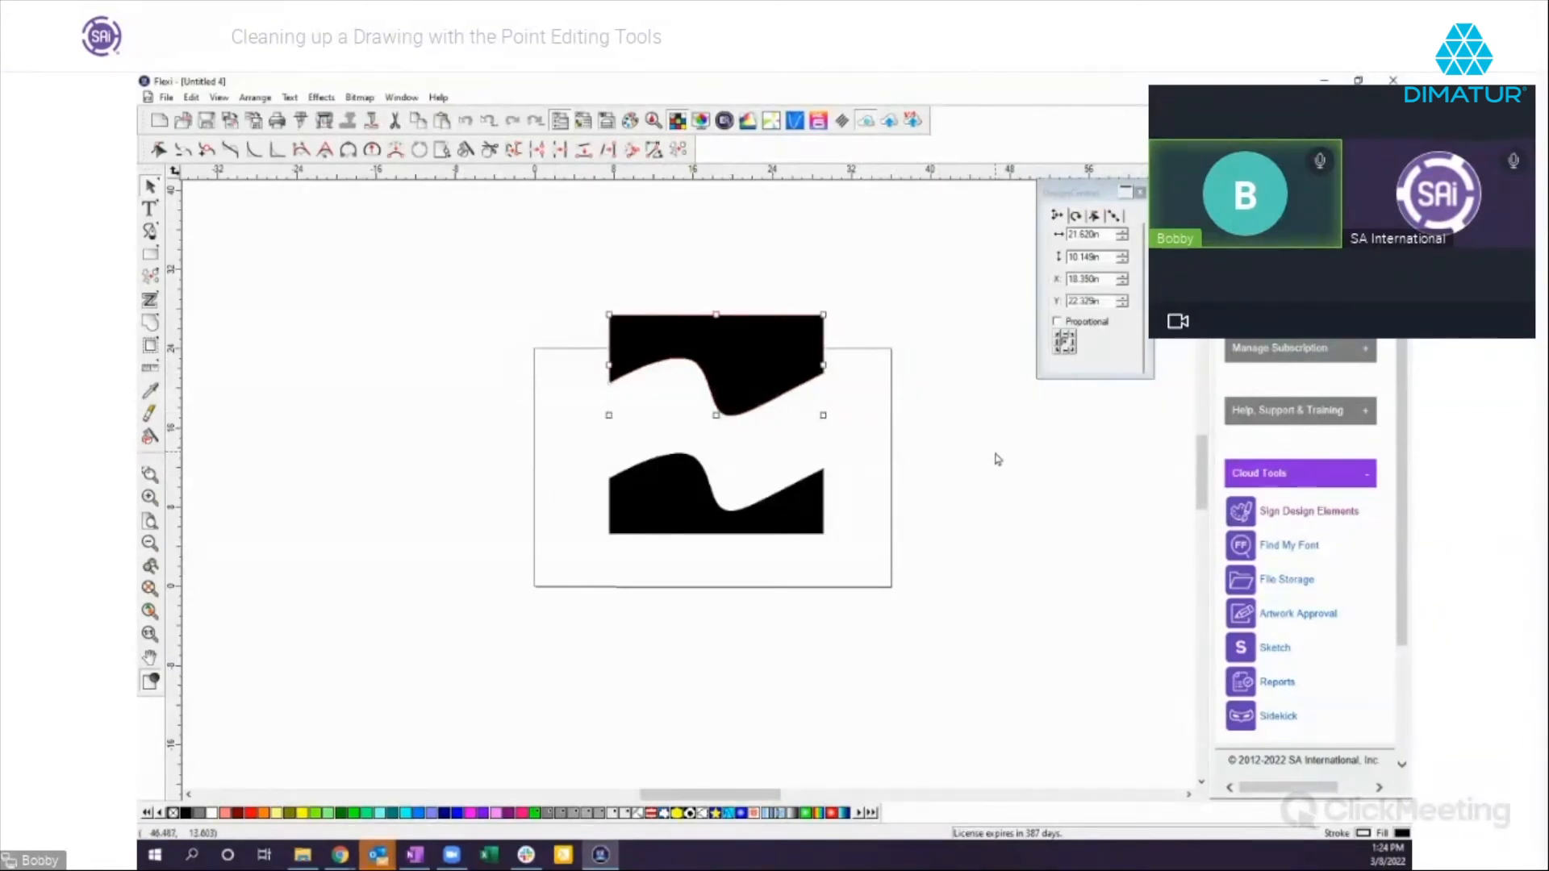
Step: Delete both pieces of the split rectangle from the page
left_click(1052, 495)
left_click_drag(538, 286, 900, 553)
key("Delete")
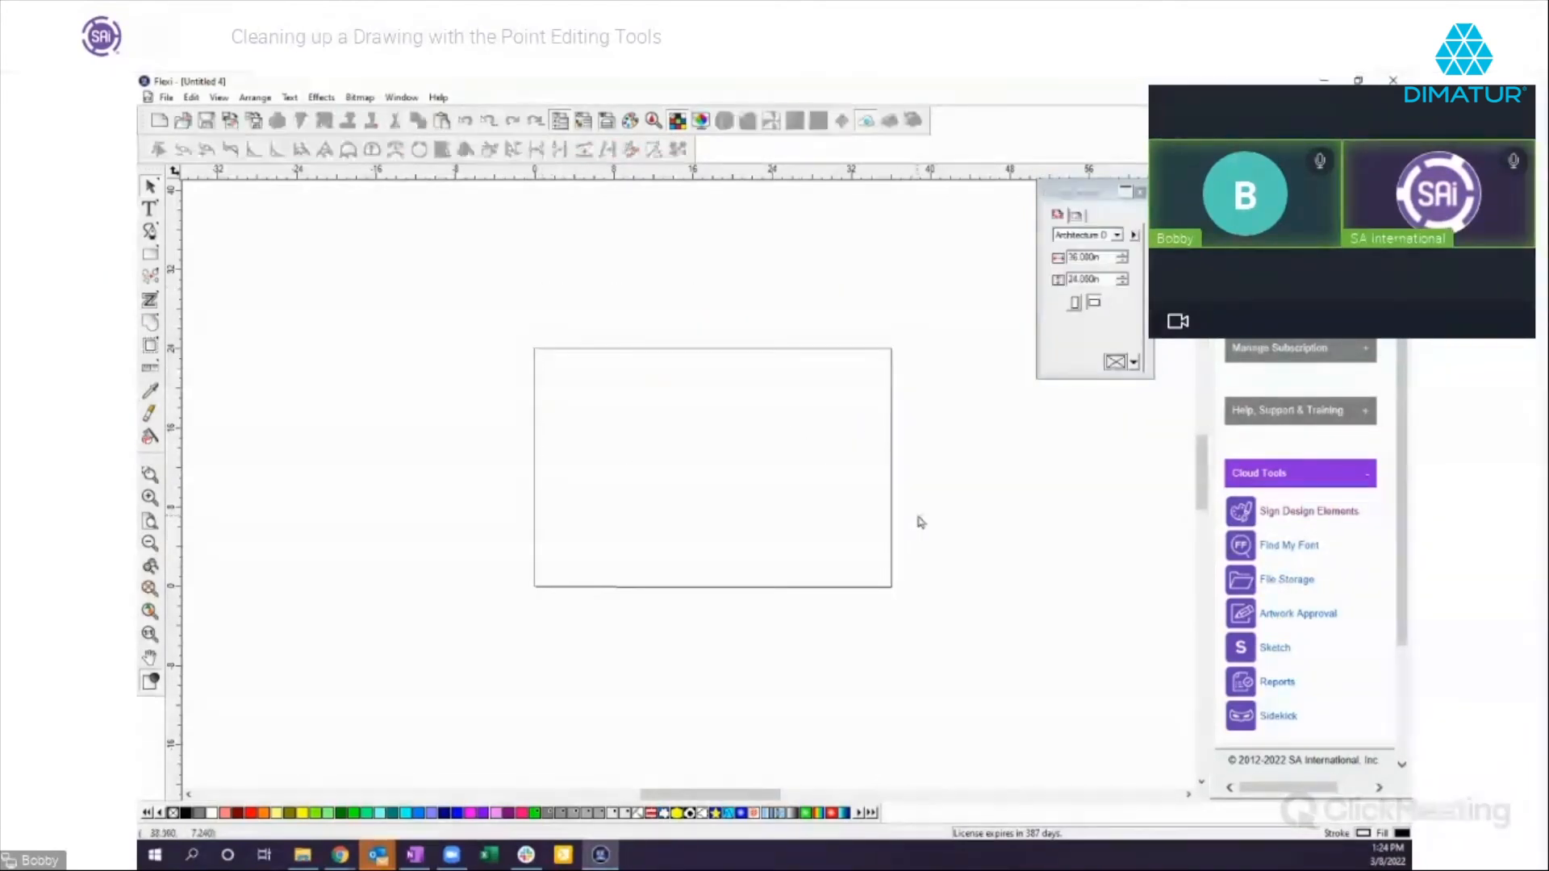
Step: Start an import and browse to C:\Program Files\SAi\SAi Production Suite 21 3614\Samples
left_click(164, 97)
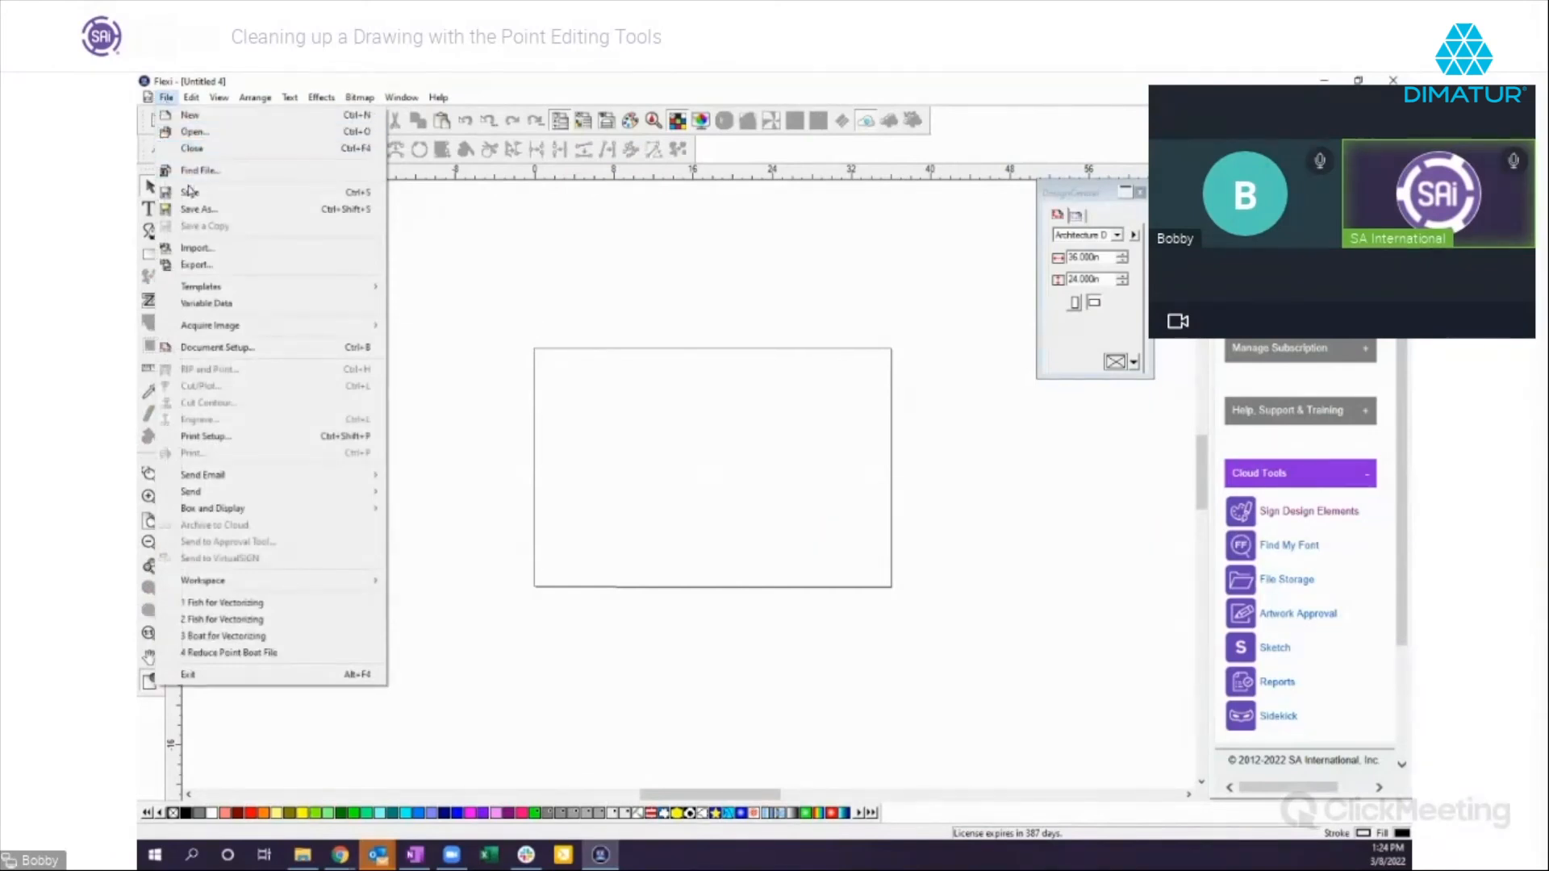
left_click(450, 220)
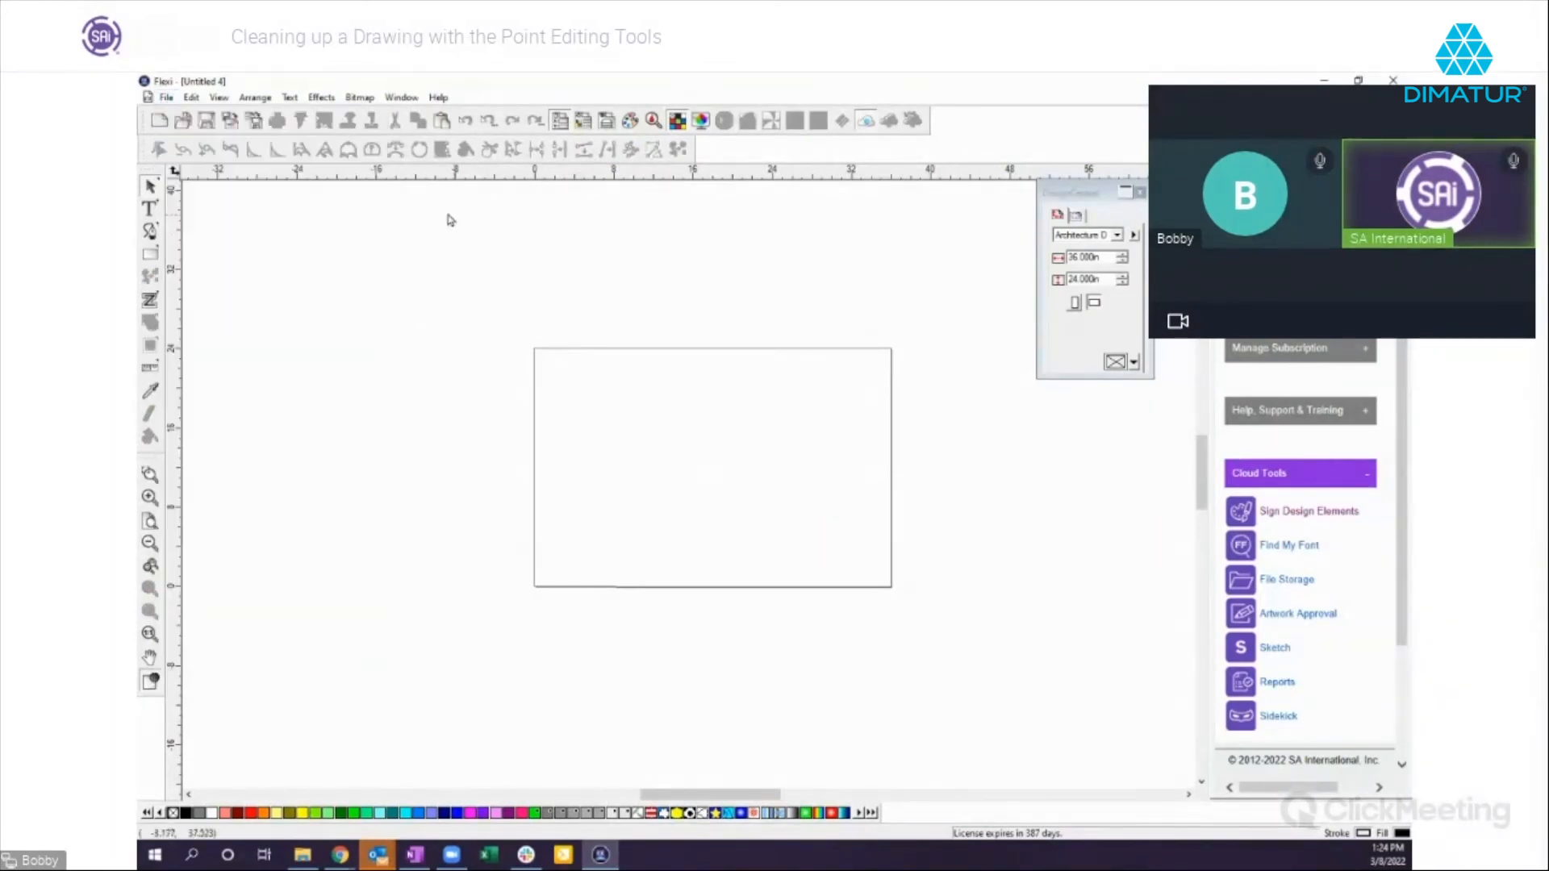
left_click(231, 123)
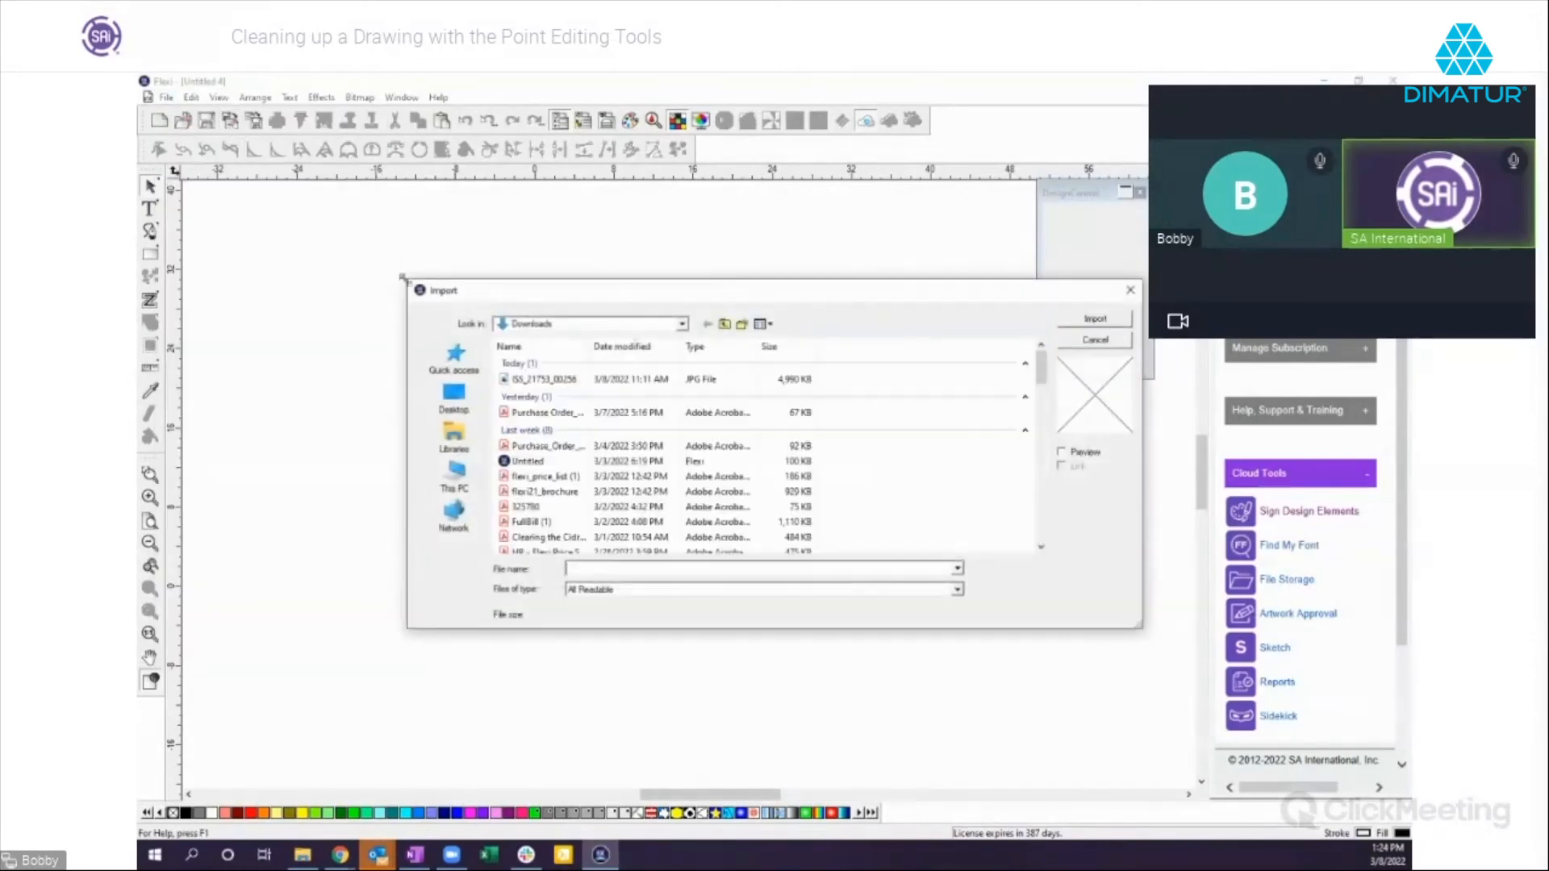
left_click(455, 476)
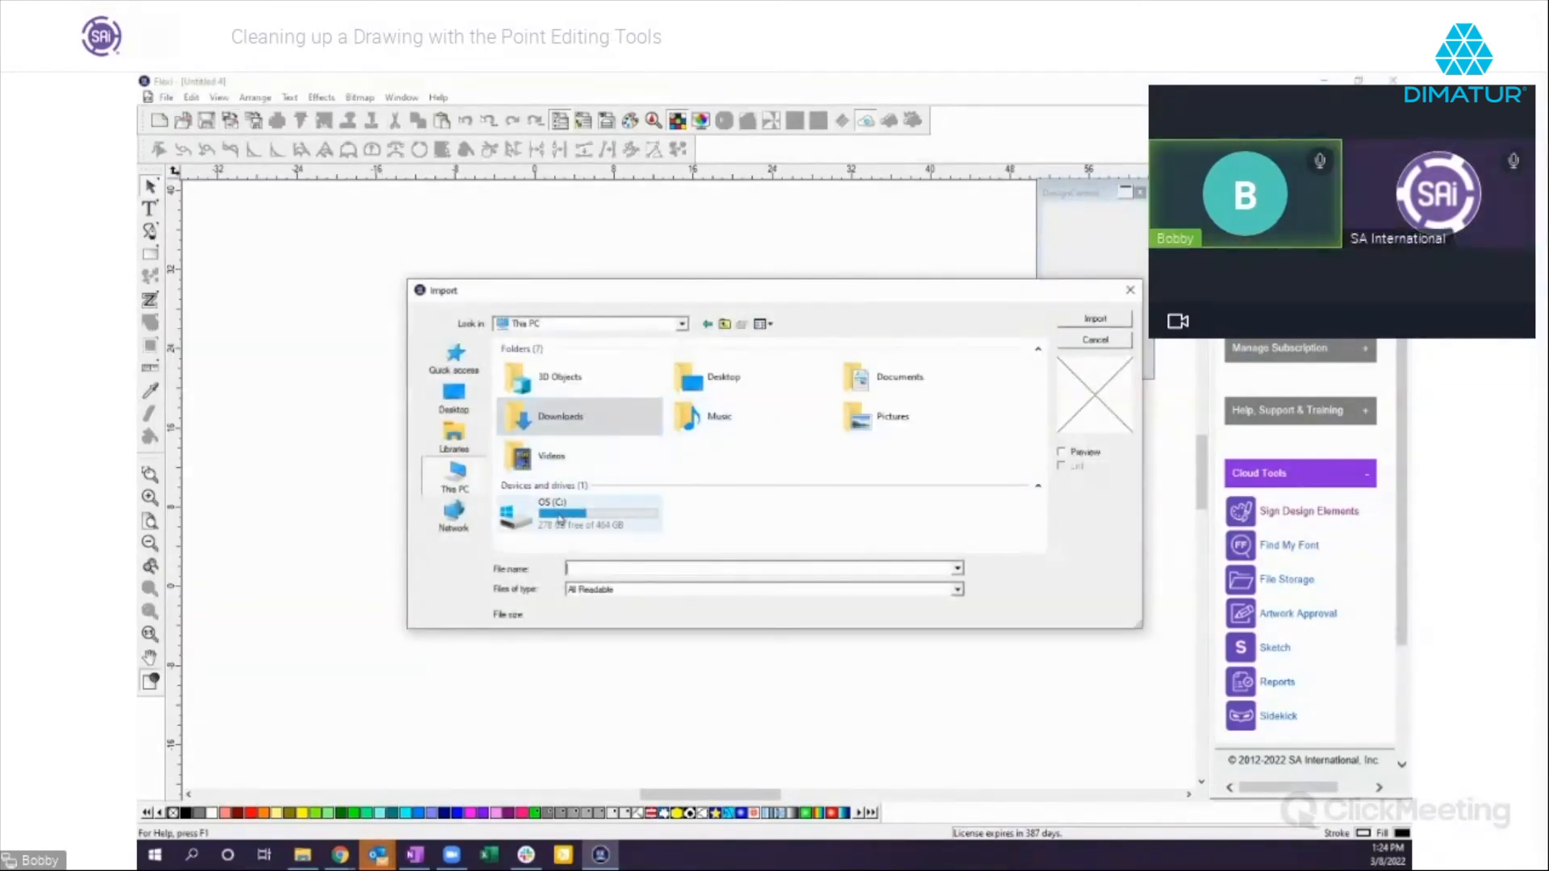
double_click(520, 522)
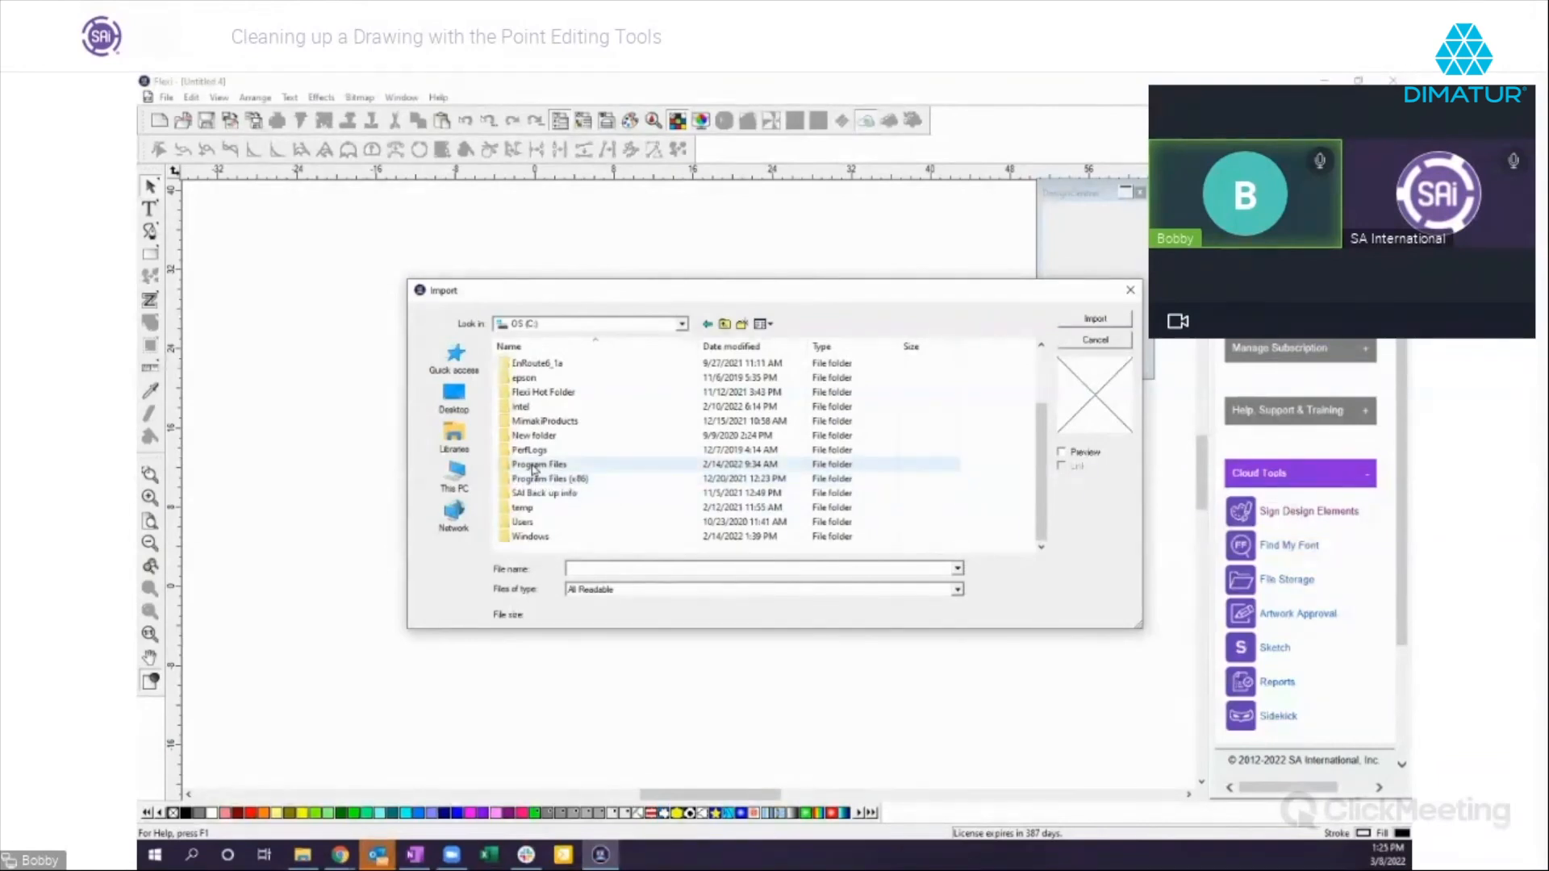
double_click(533, 466)
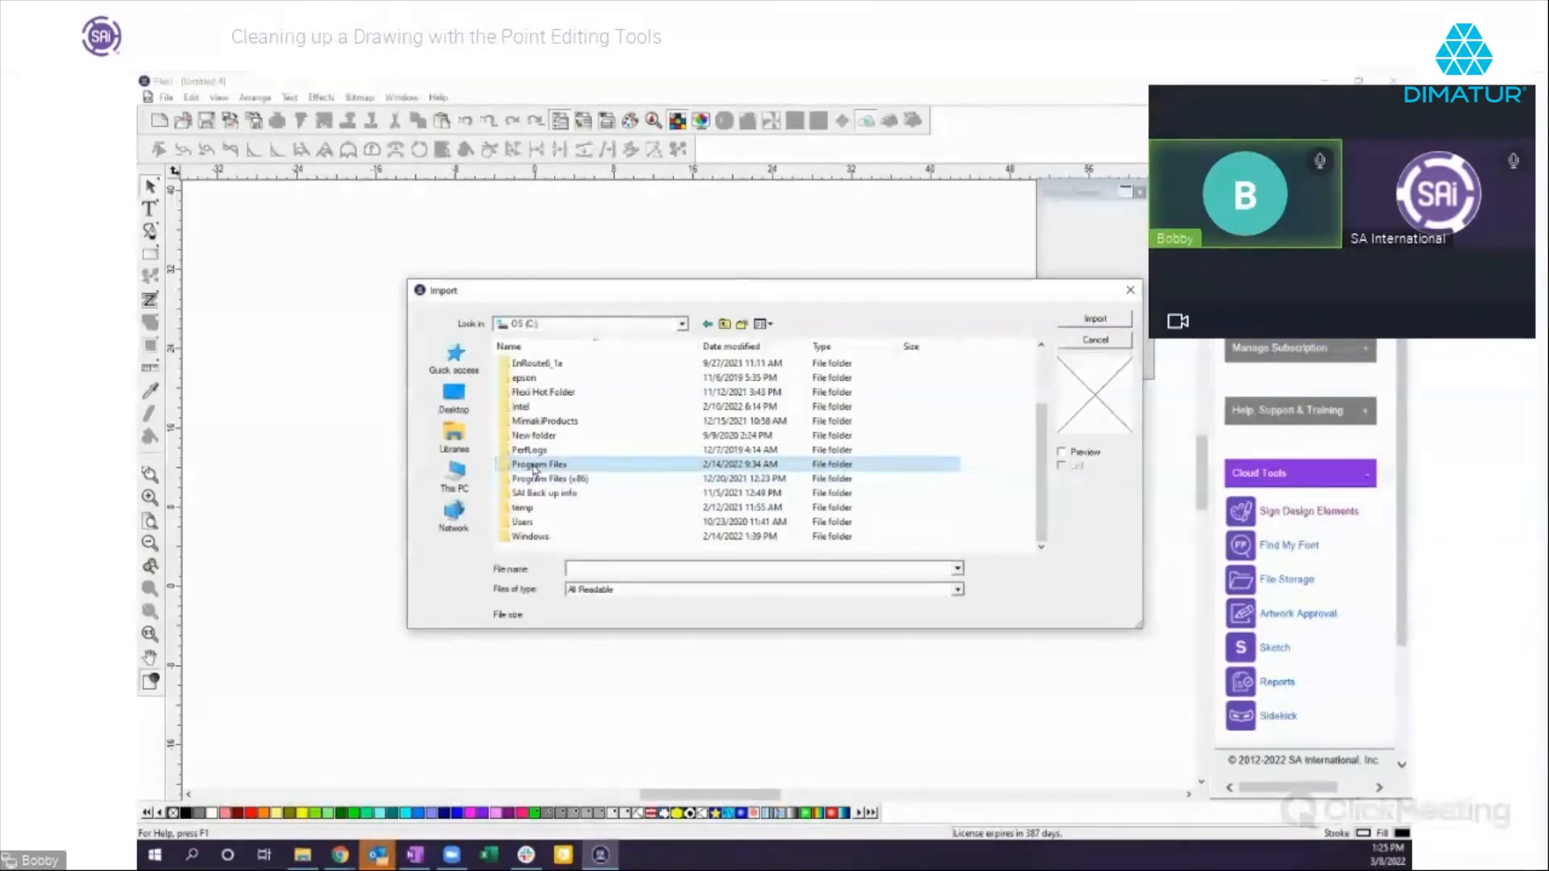
scroll(548, 481, "down", 3)
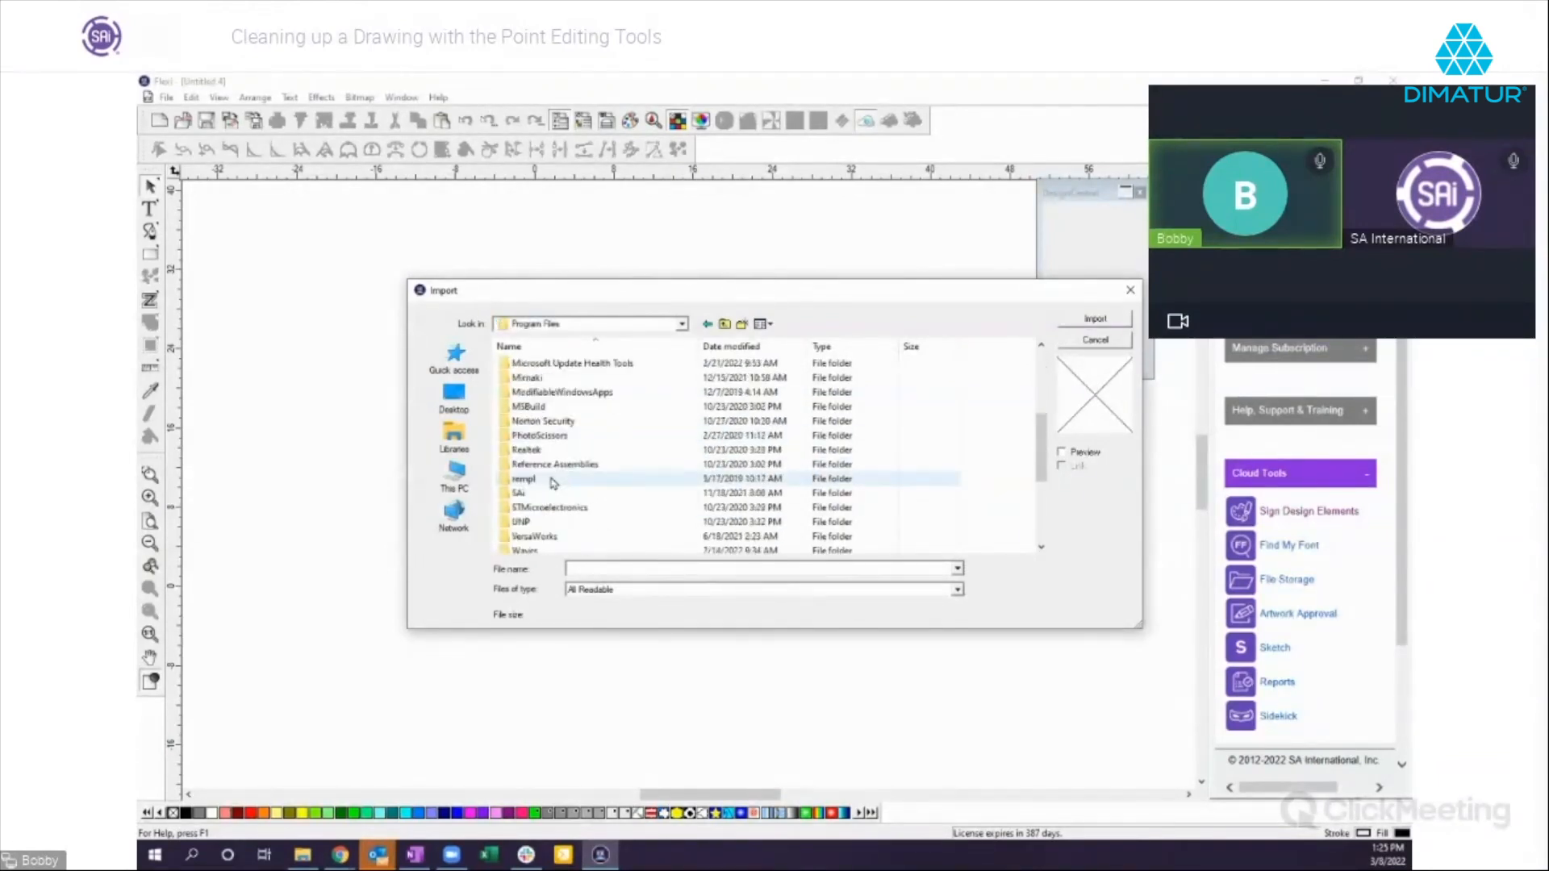
left_click(507, 494)
double_click(508, 493)
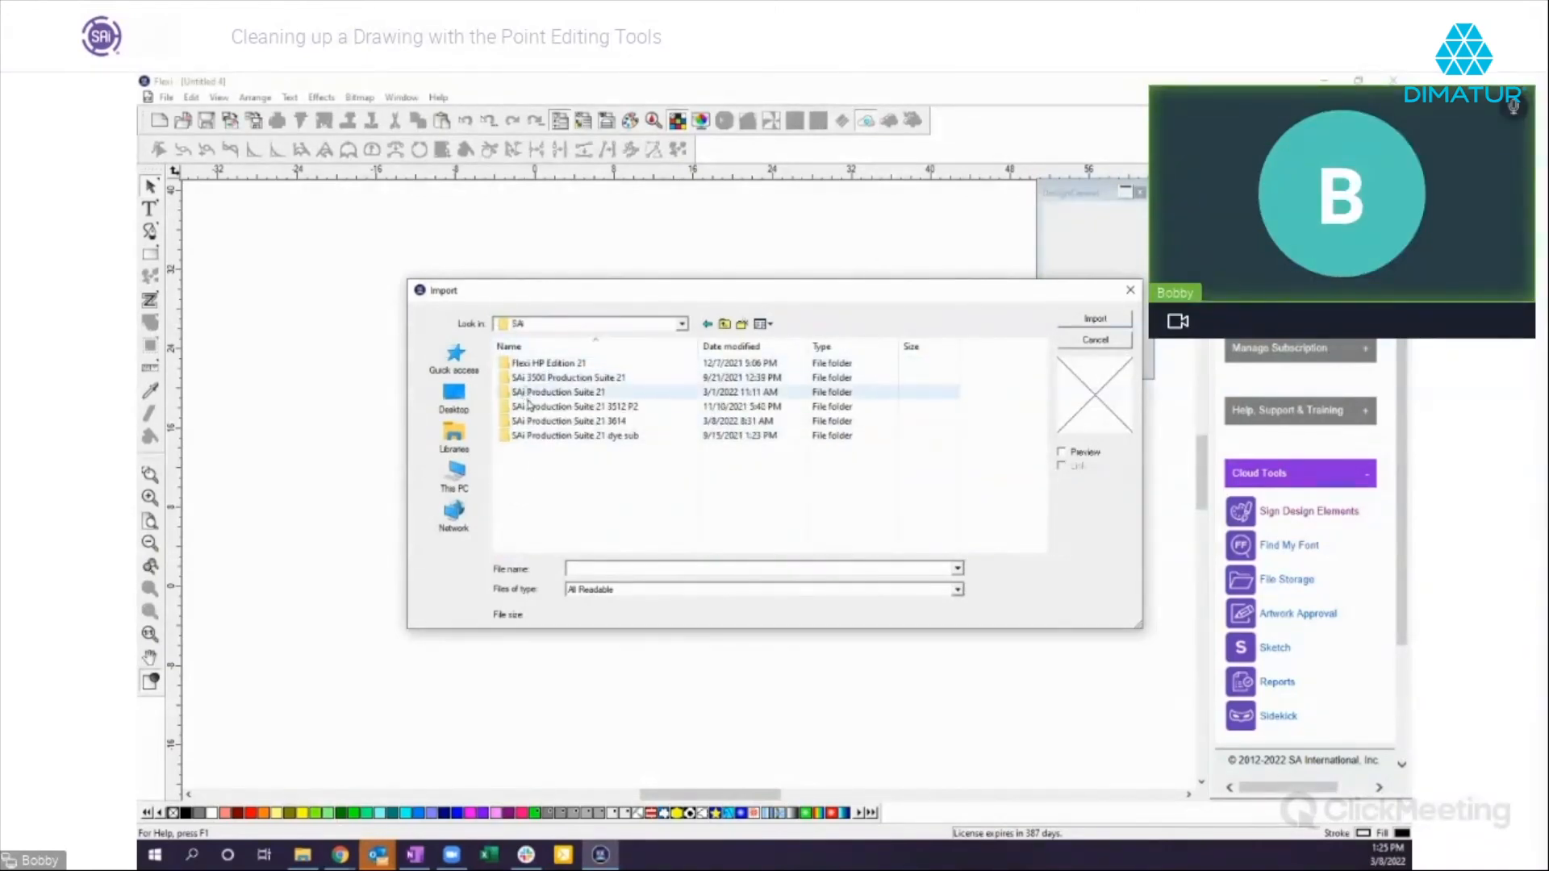
double_click(575, 423)
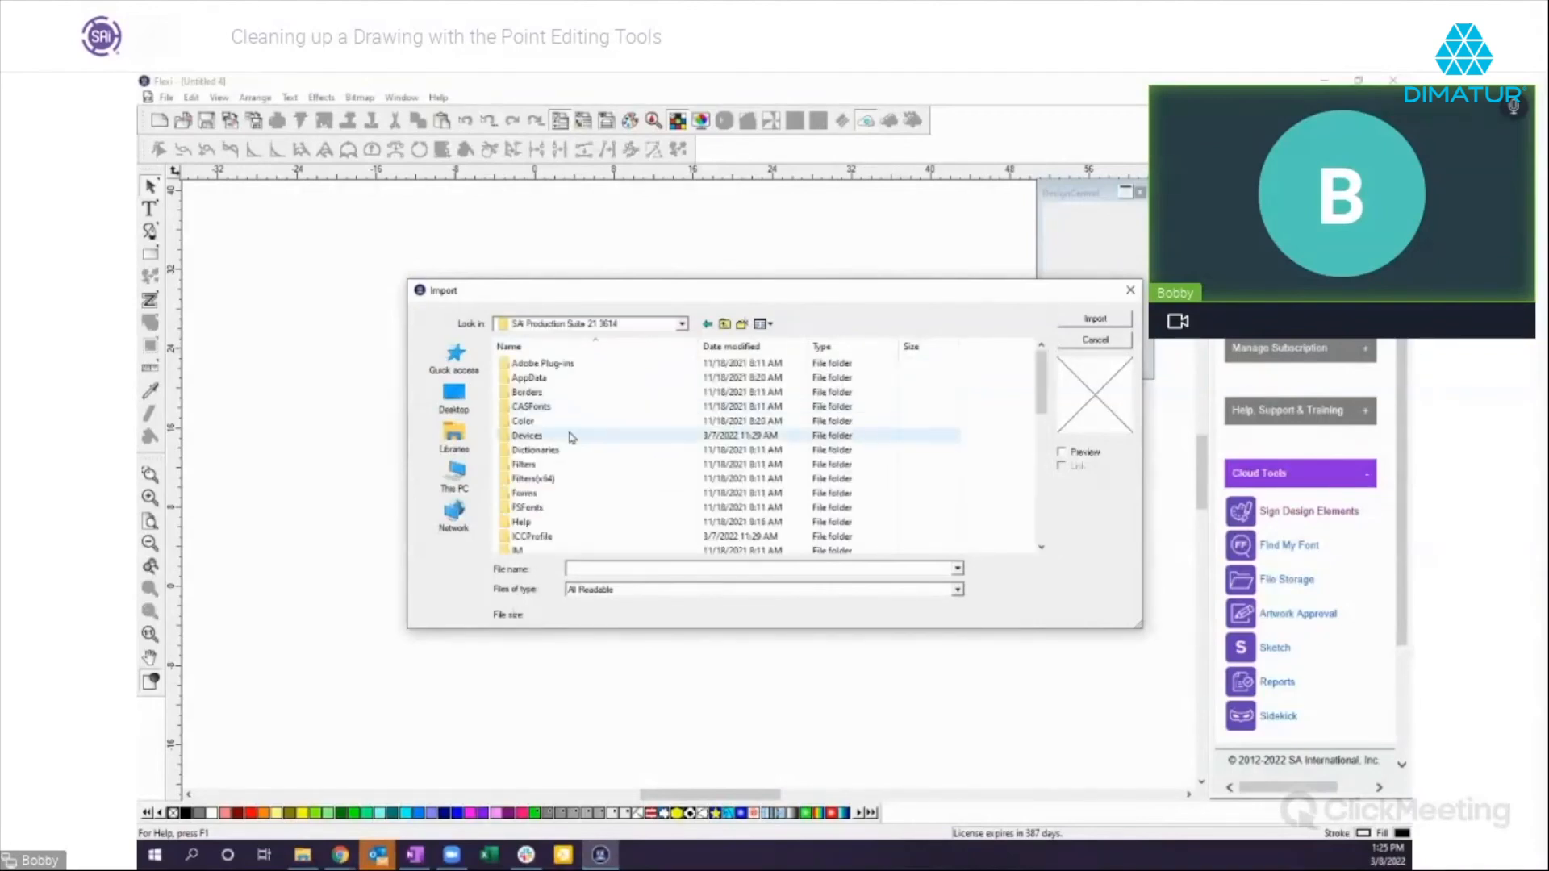
scroll(584, 432, "down", 7)
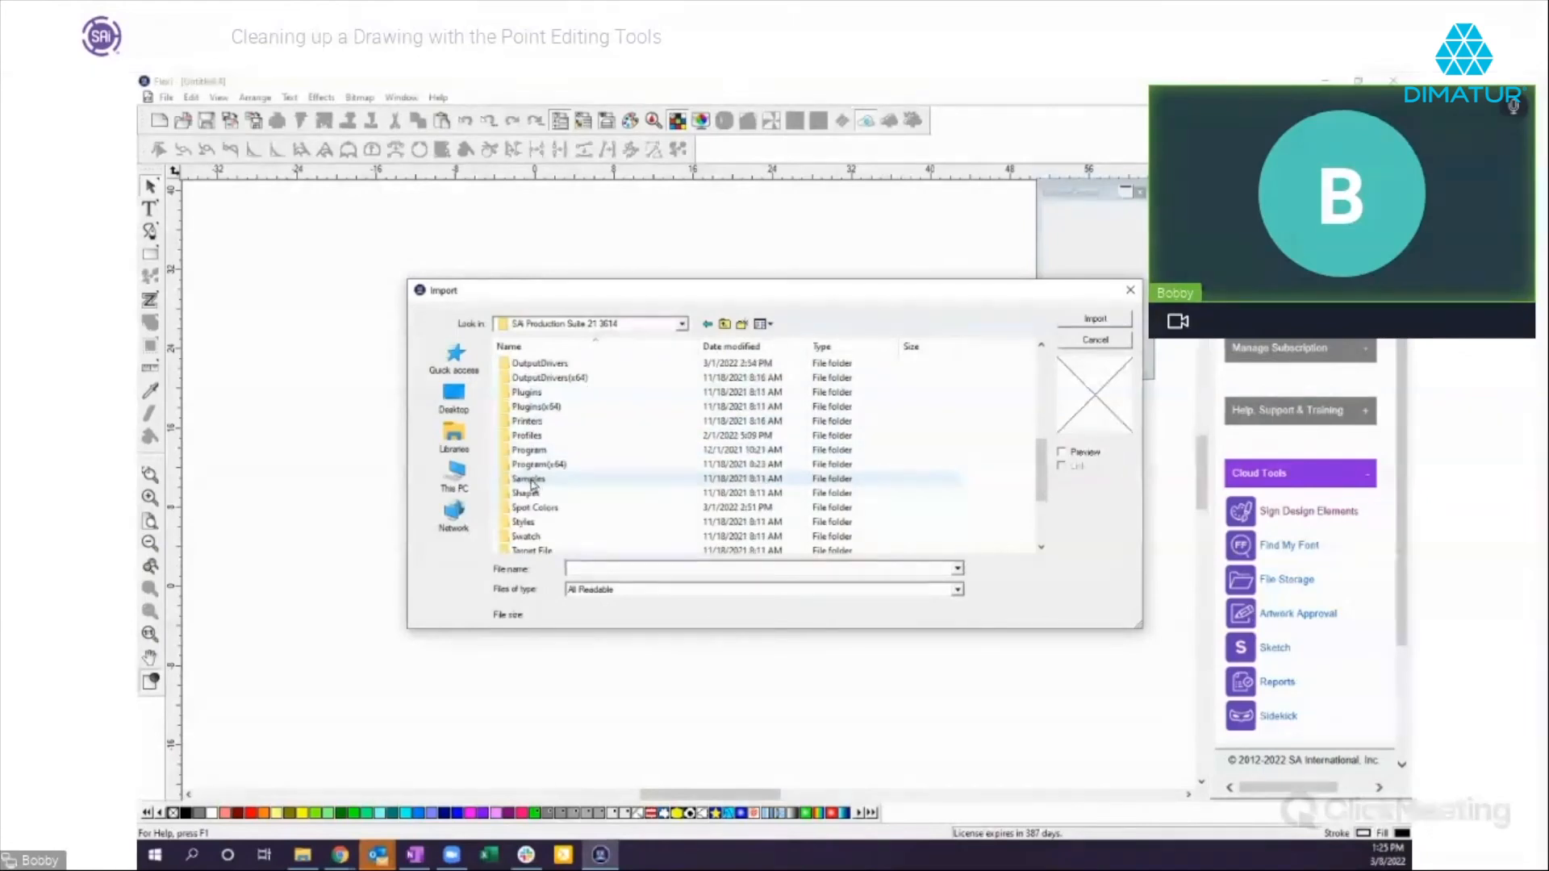
double_click(533, 479)
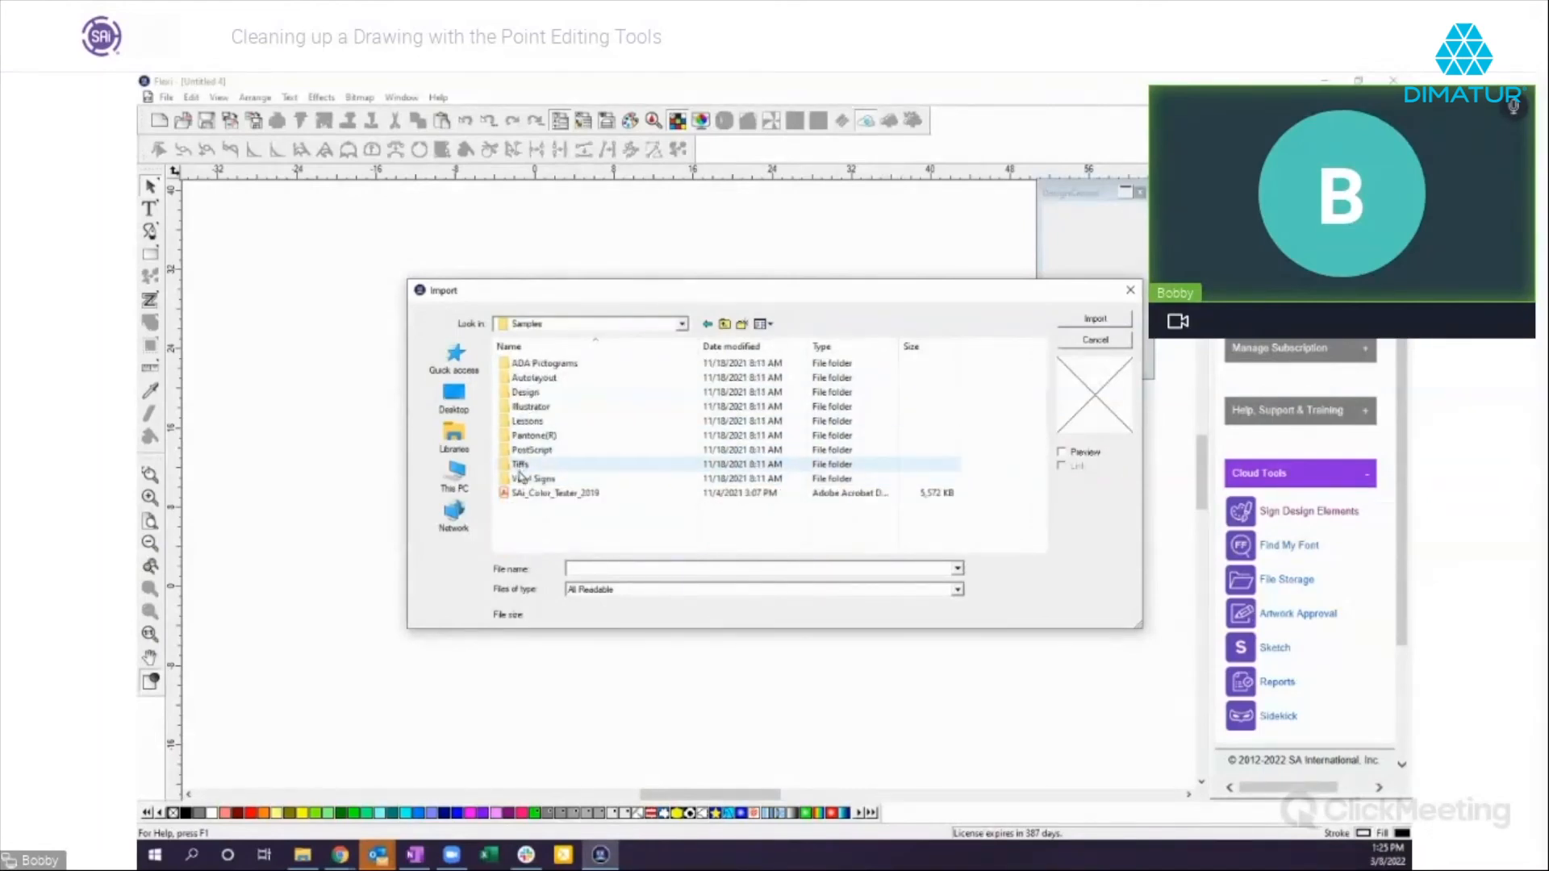
Step: Look through the sample artwork in the Tiffs and Lessons folders, and leave the import without bringing in a file
left_click(521, 468)
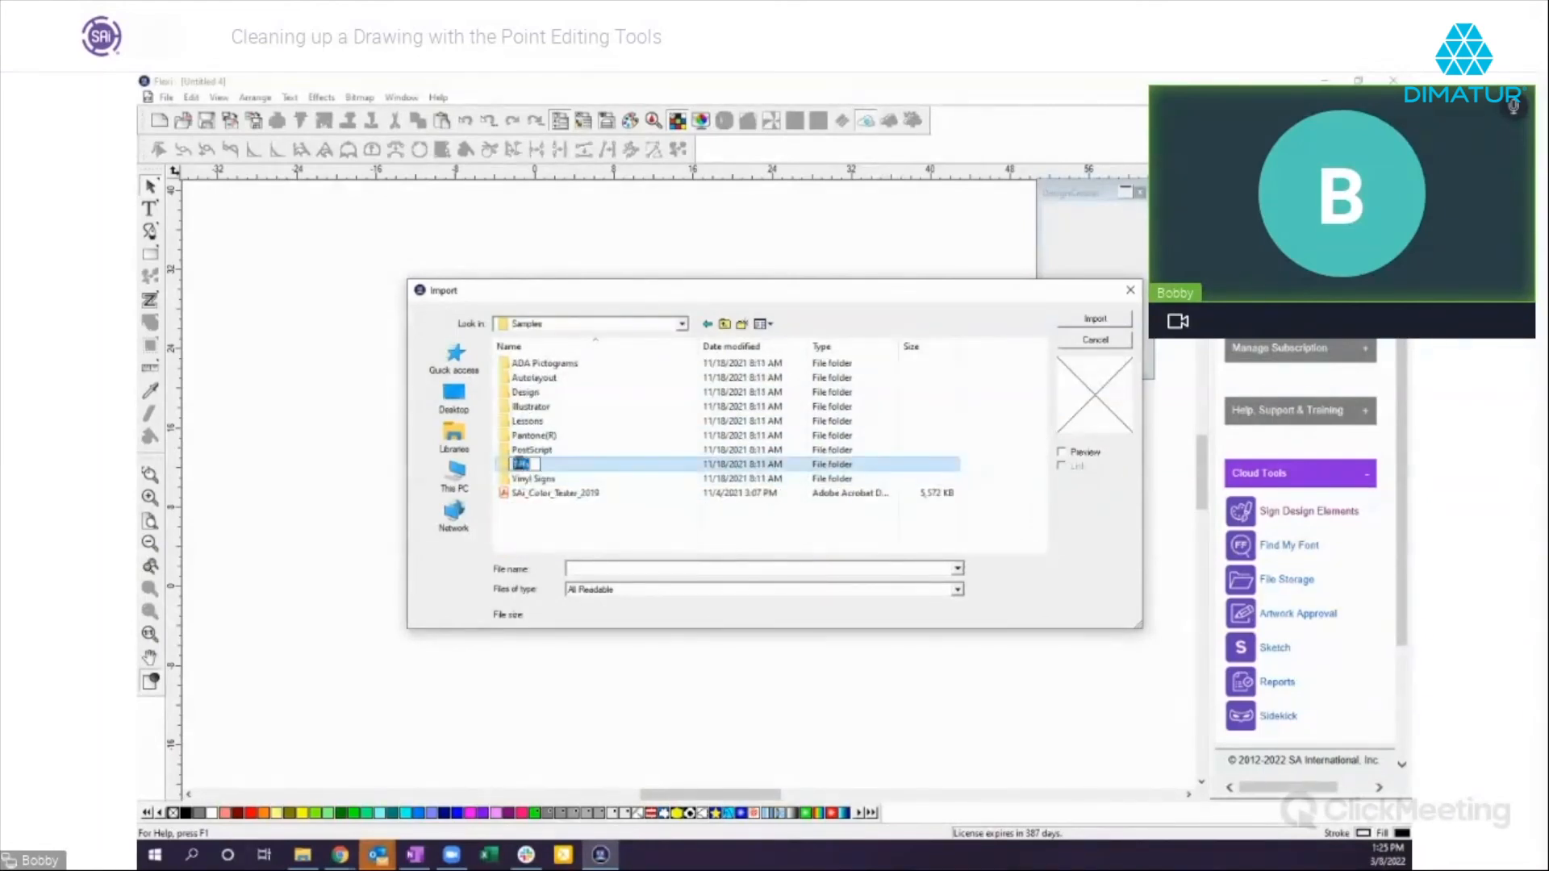
double_click(517, 465)
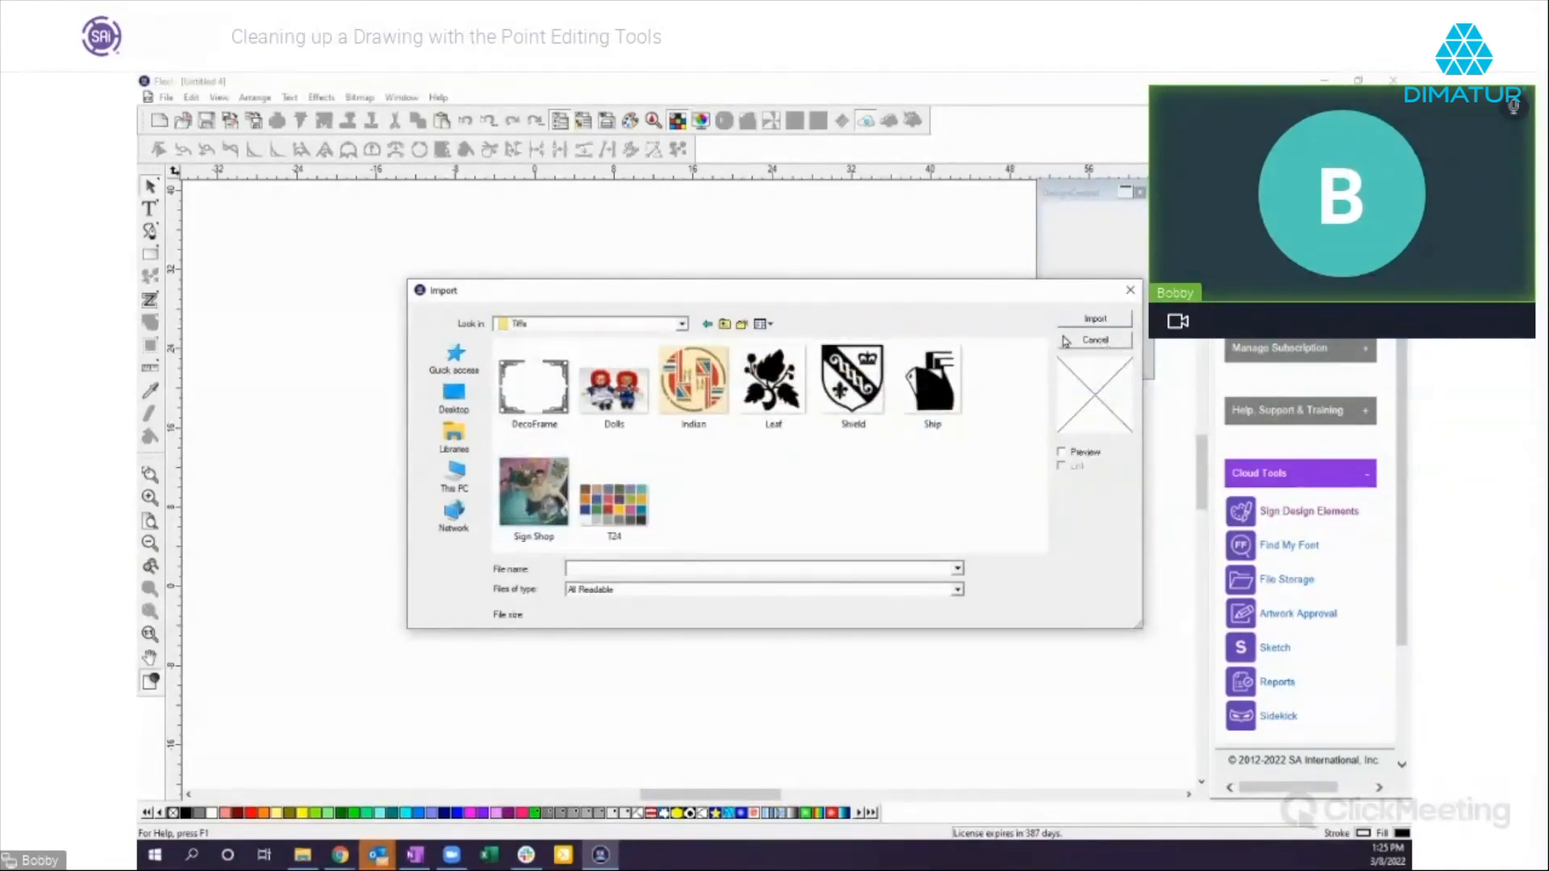
left_click(725, 325)
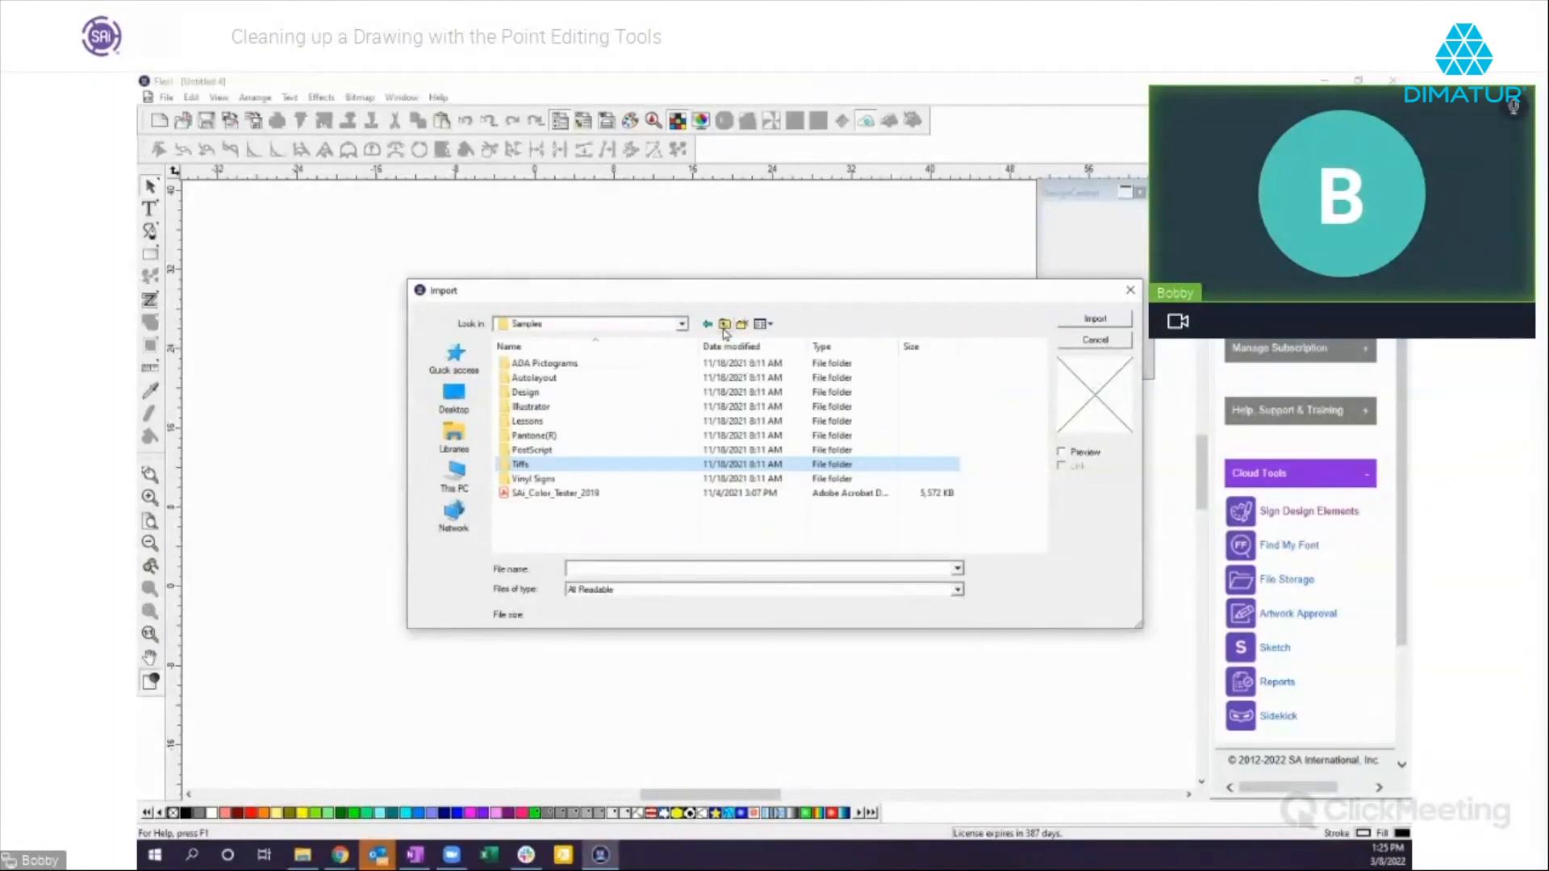
double_click(530, 422)
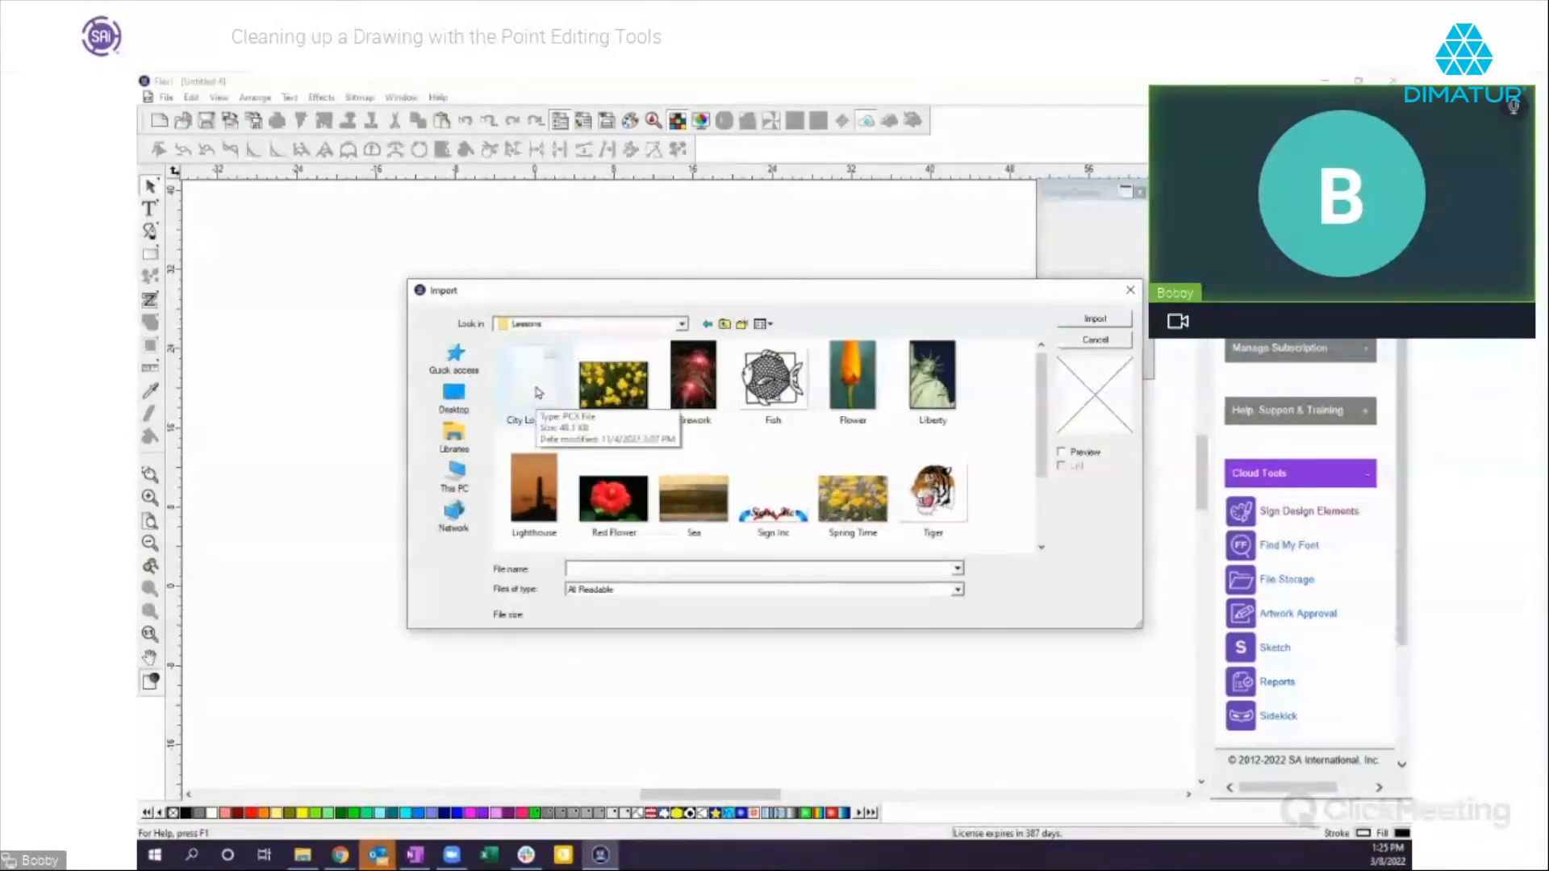
left_click(539, 393)
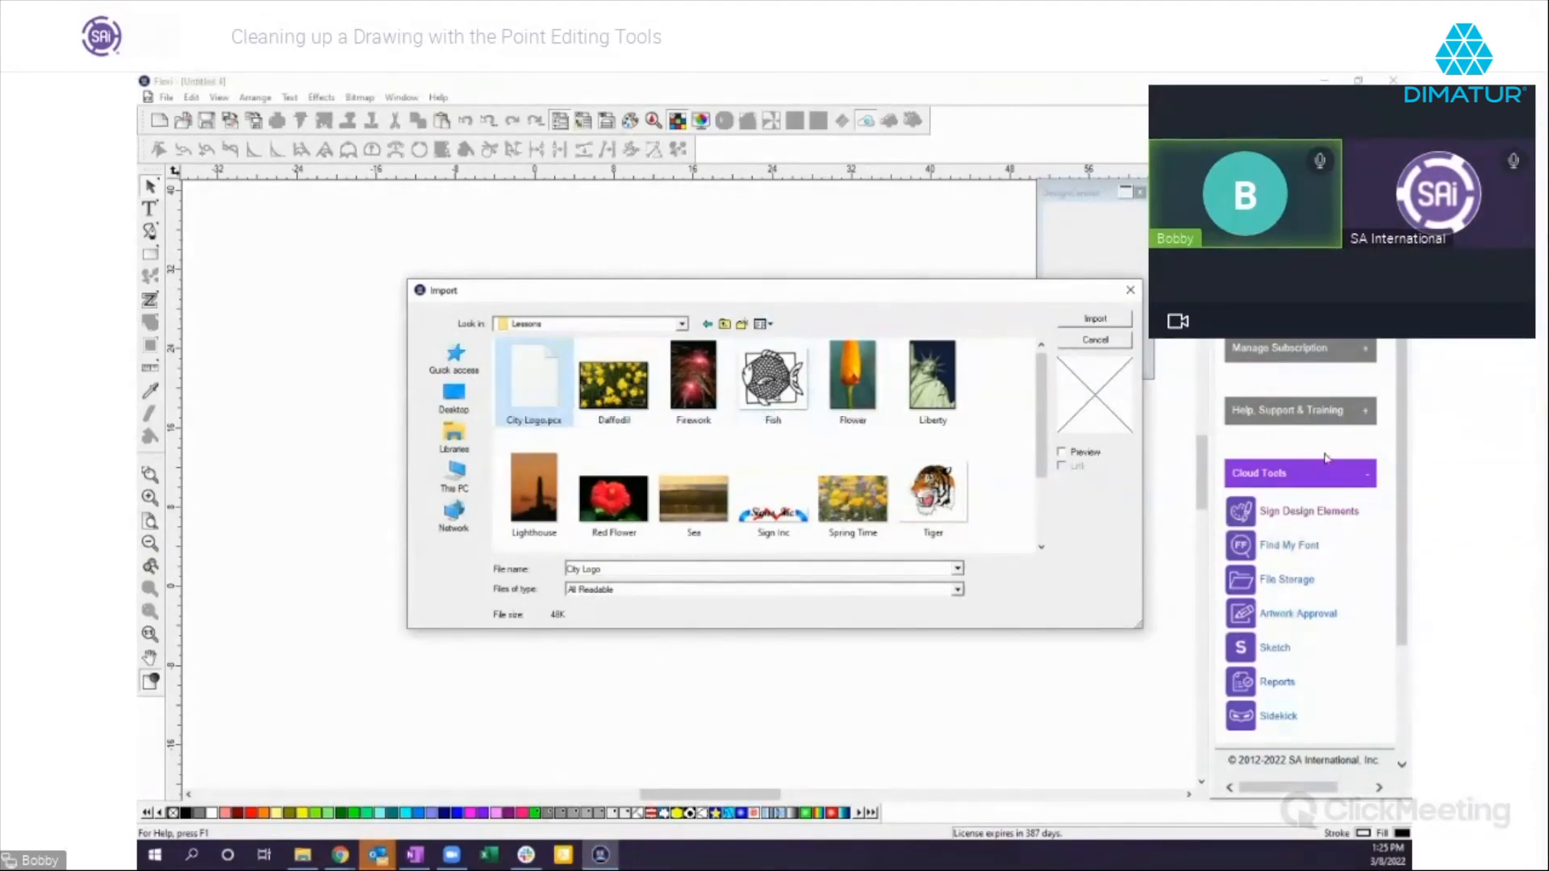
left_click(1112, 342)
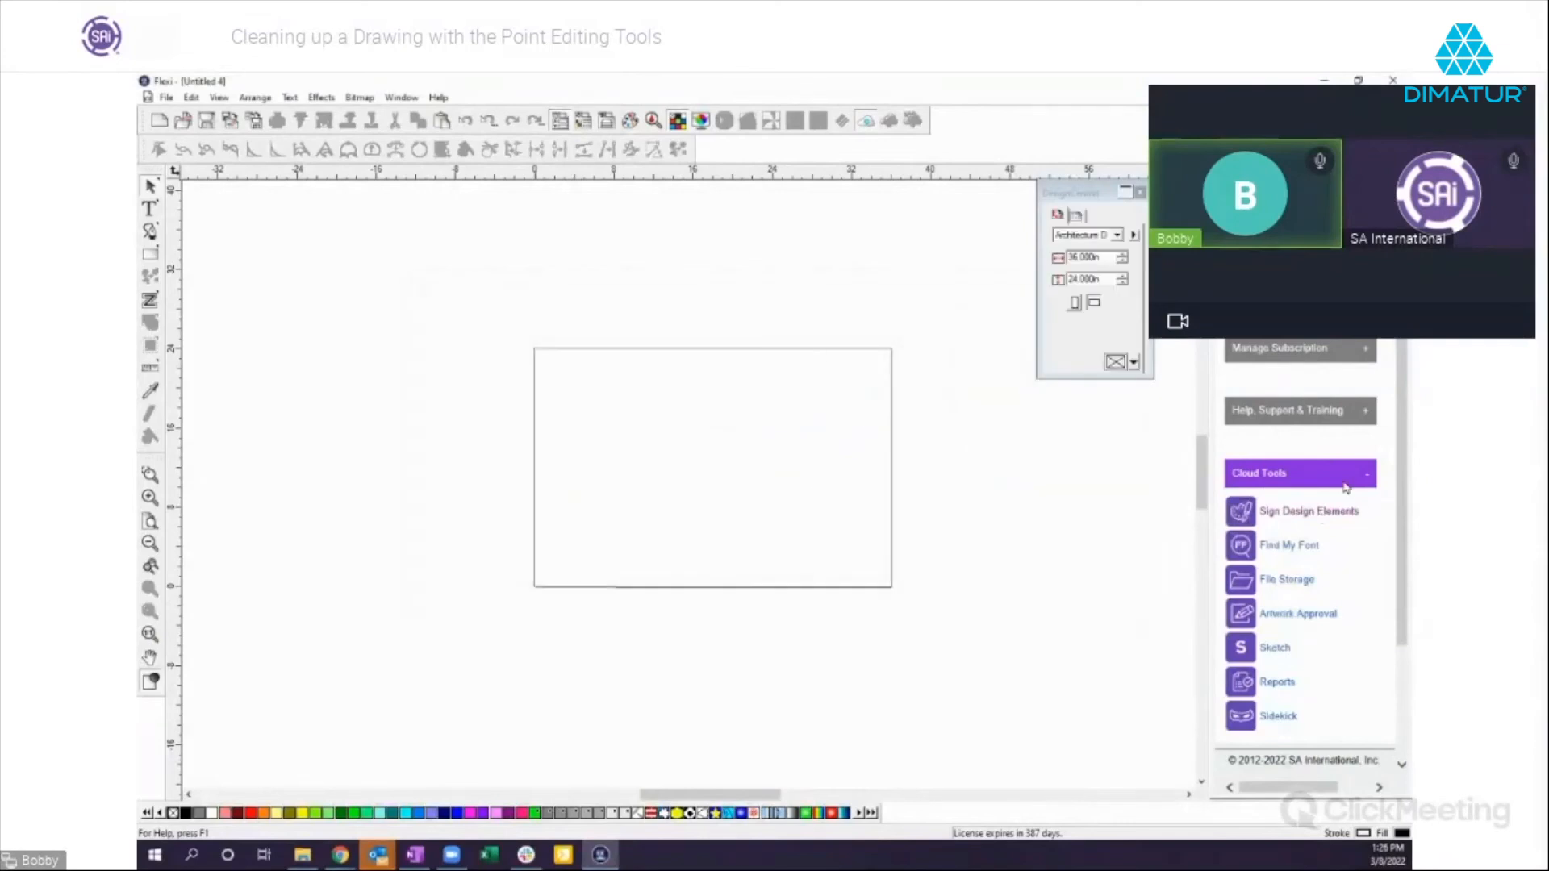
Step: Log in to the Sign Design Elements website with the saved account, view the downloaded oak image's details, and return to Flexi
left_click(1296, 514)
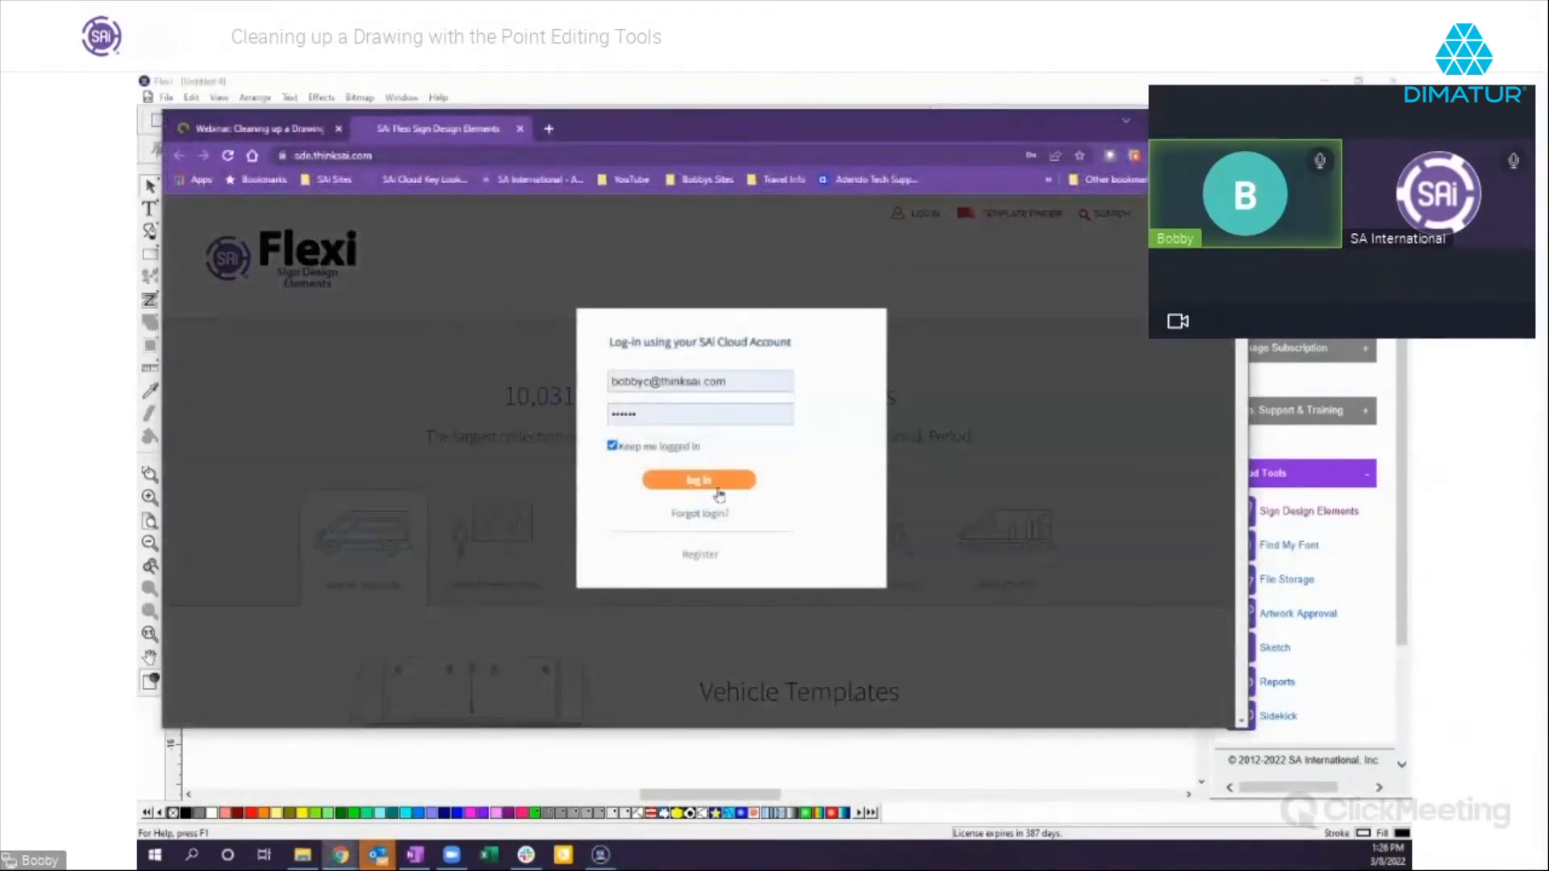
left_click(717, 492)
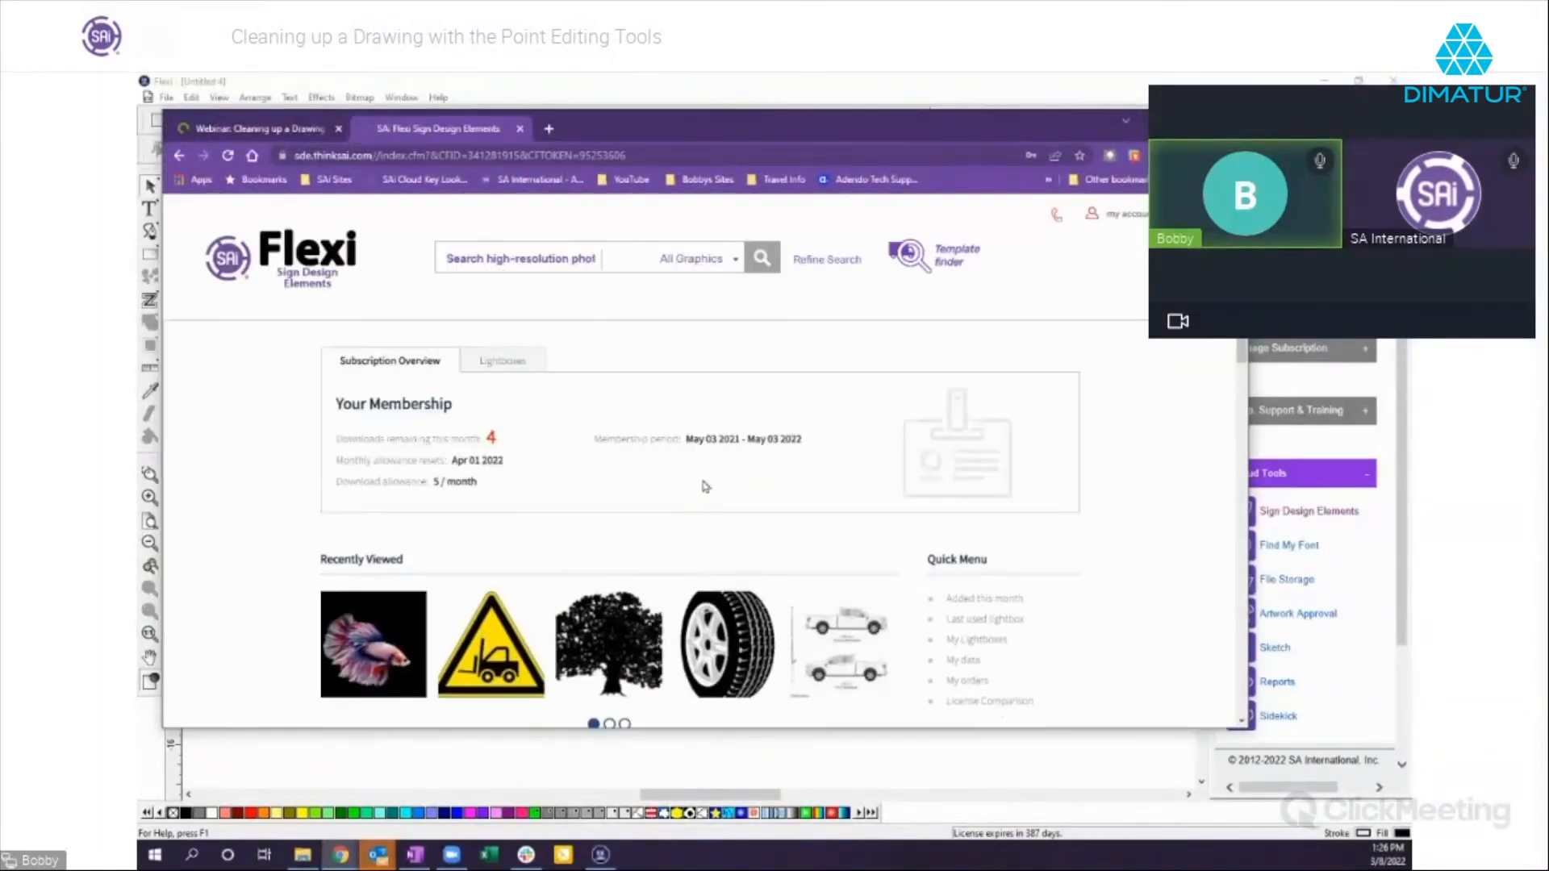
scroll(726, 514, "down", 2)
scroll(729, 517, "down", 2)
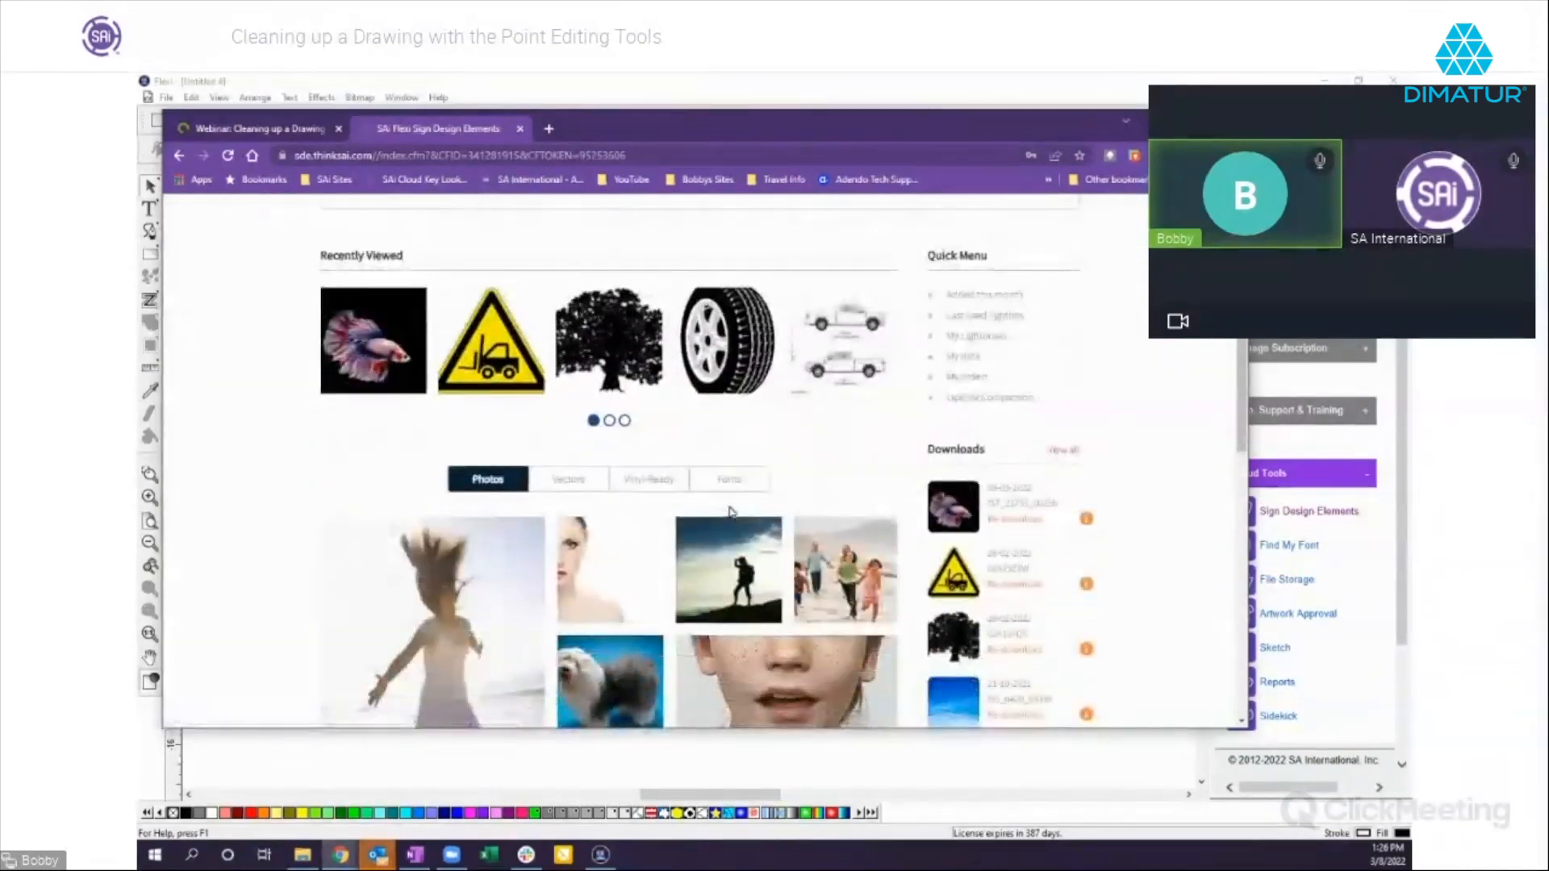
scroll(922, 507, "down", 2)
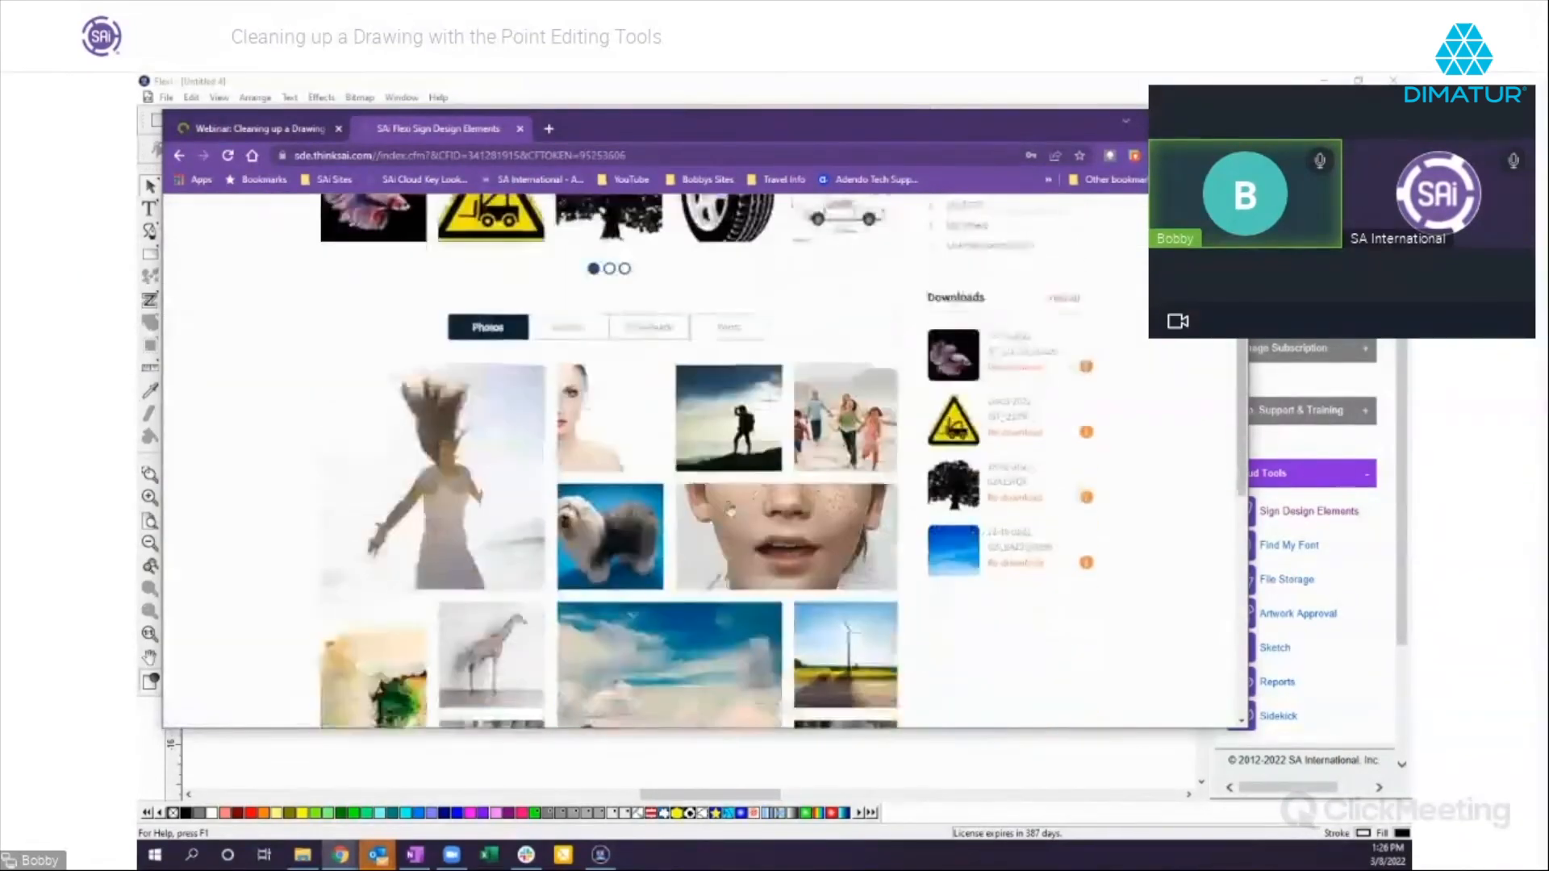
left_click(954, 490)
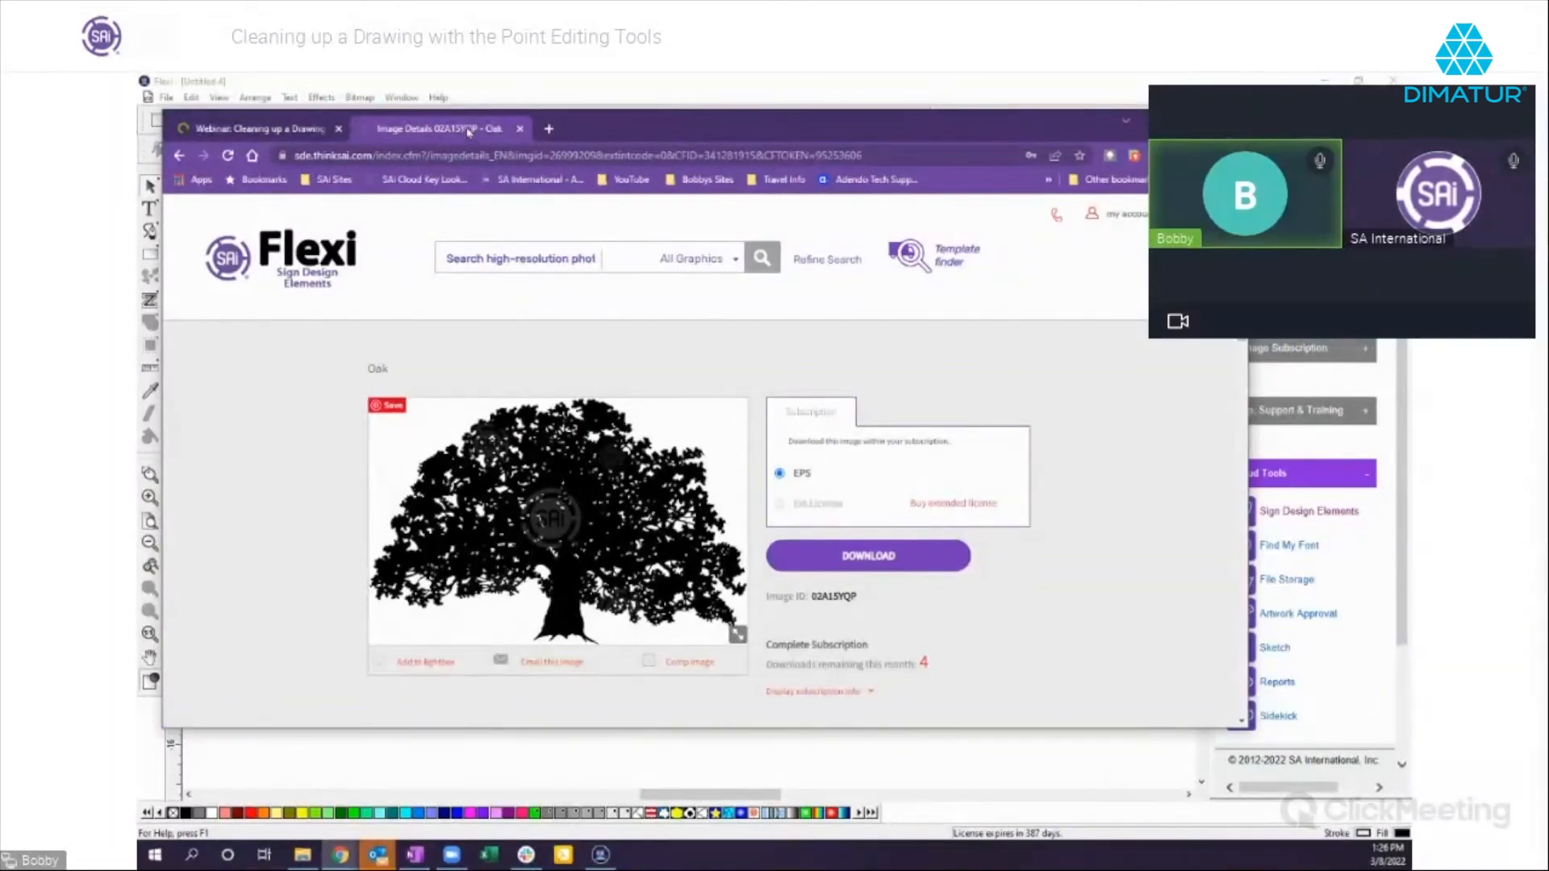
left_click(1162, 121)
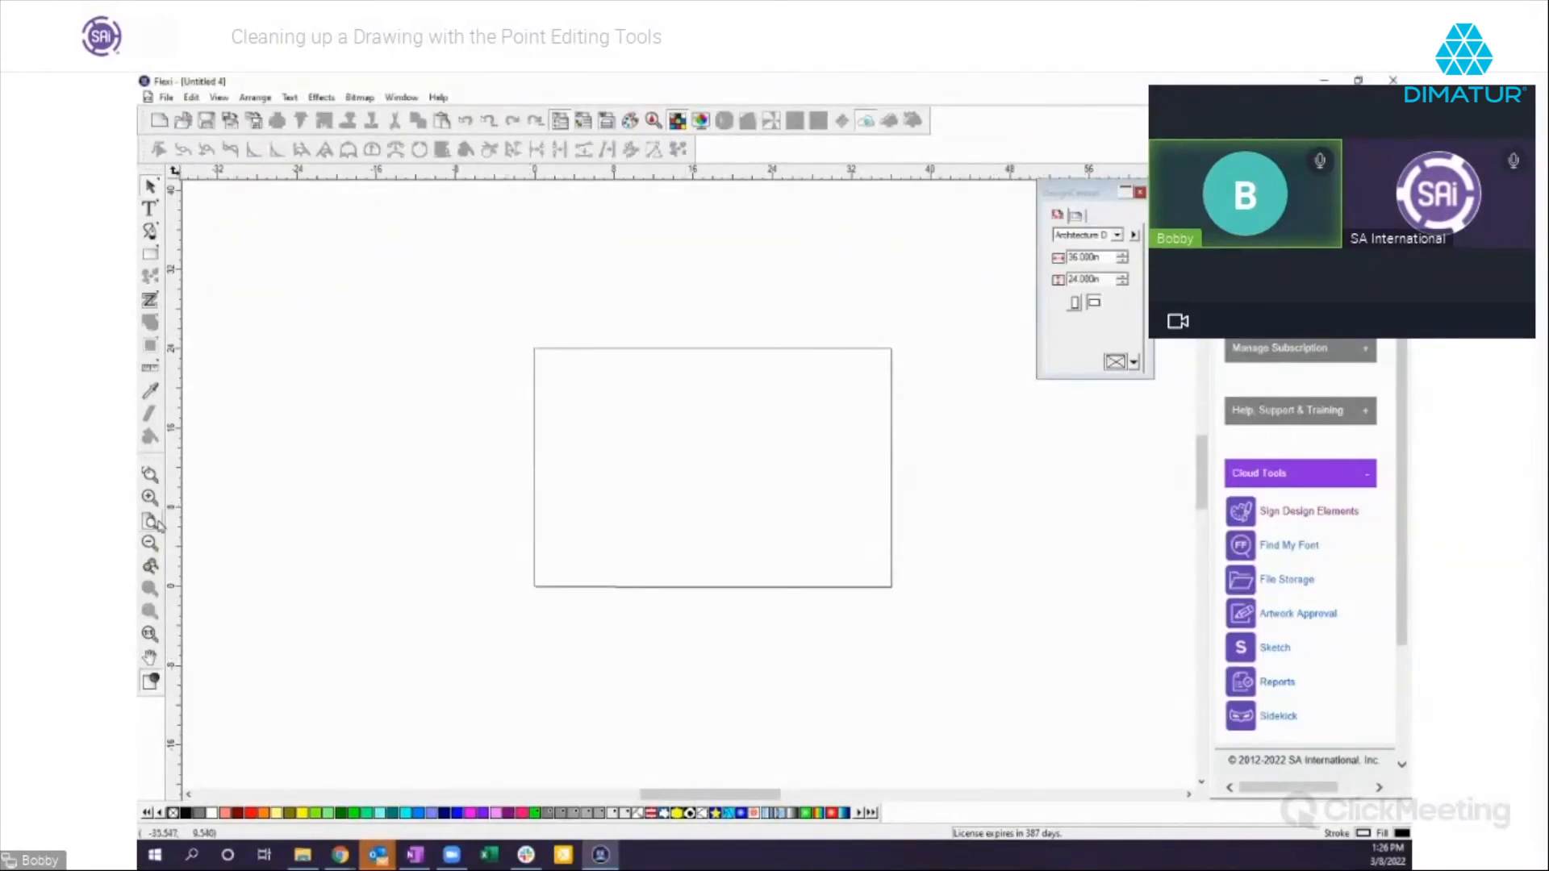
left_click(149, 544)
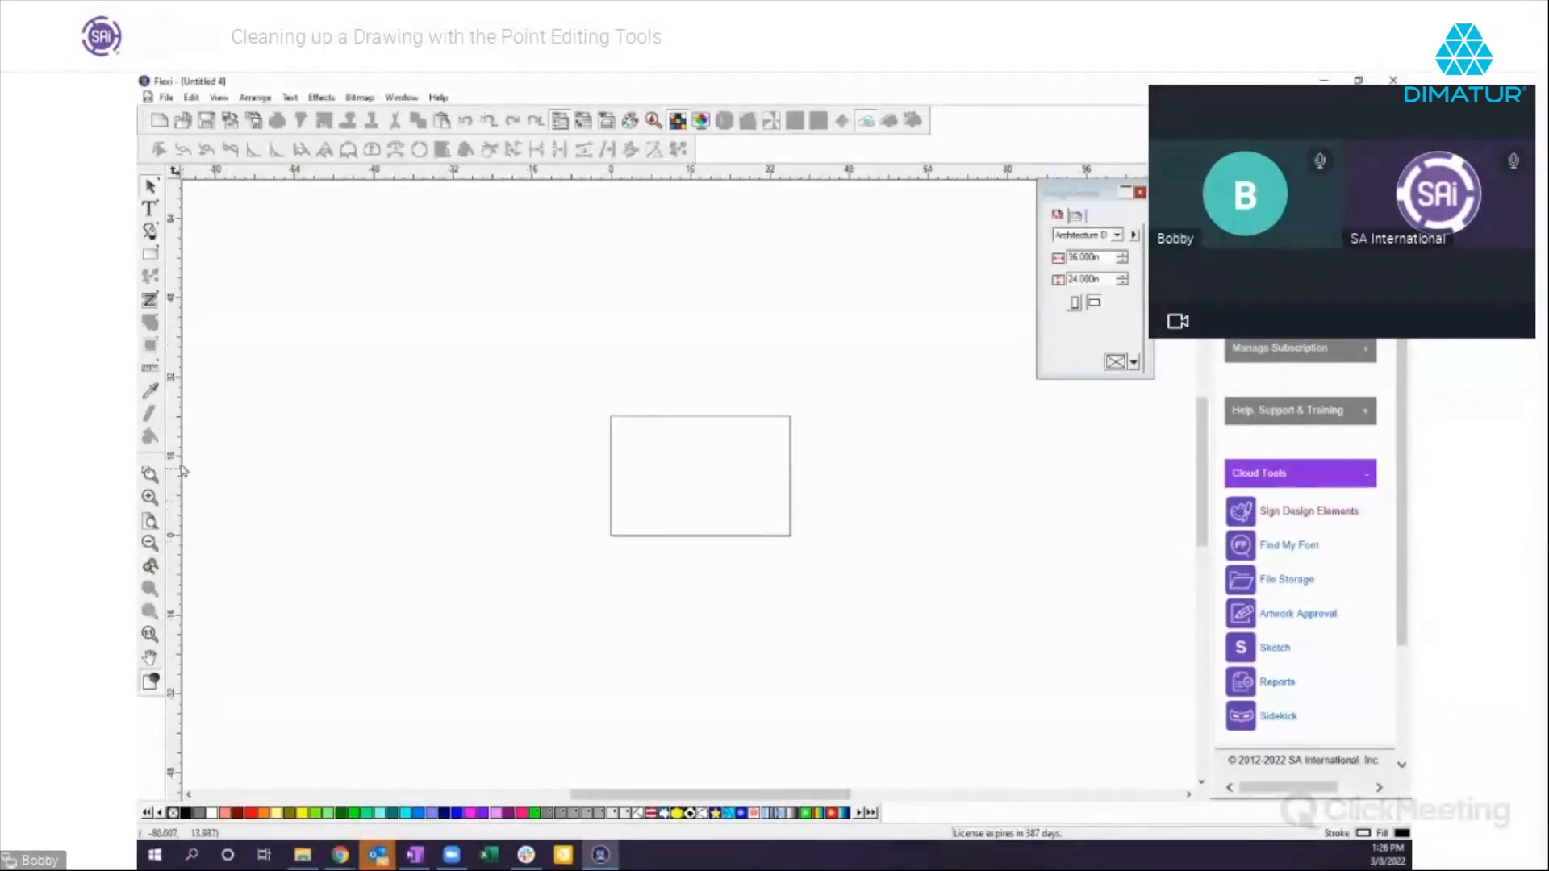
left_click(151, 523)
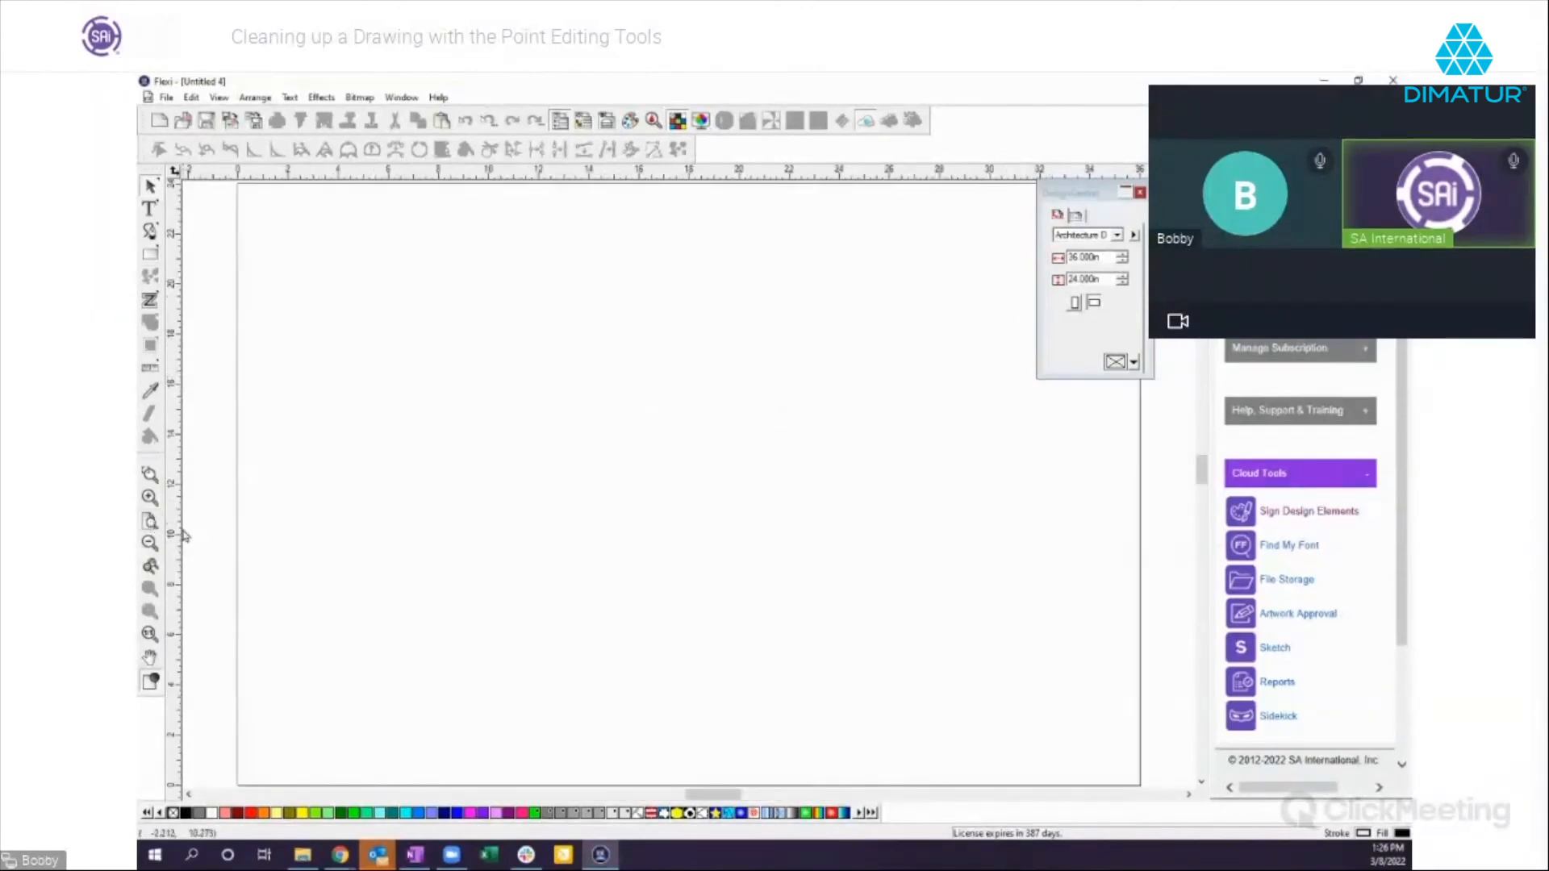
left_click(150, 260)
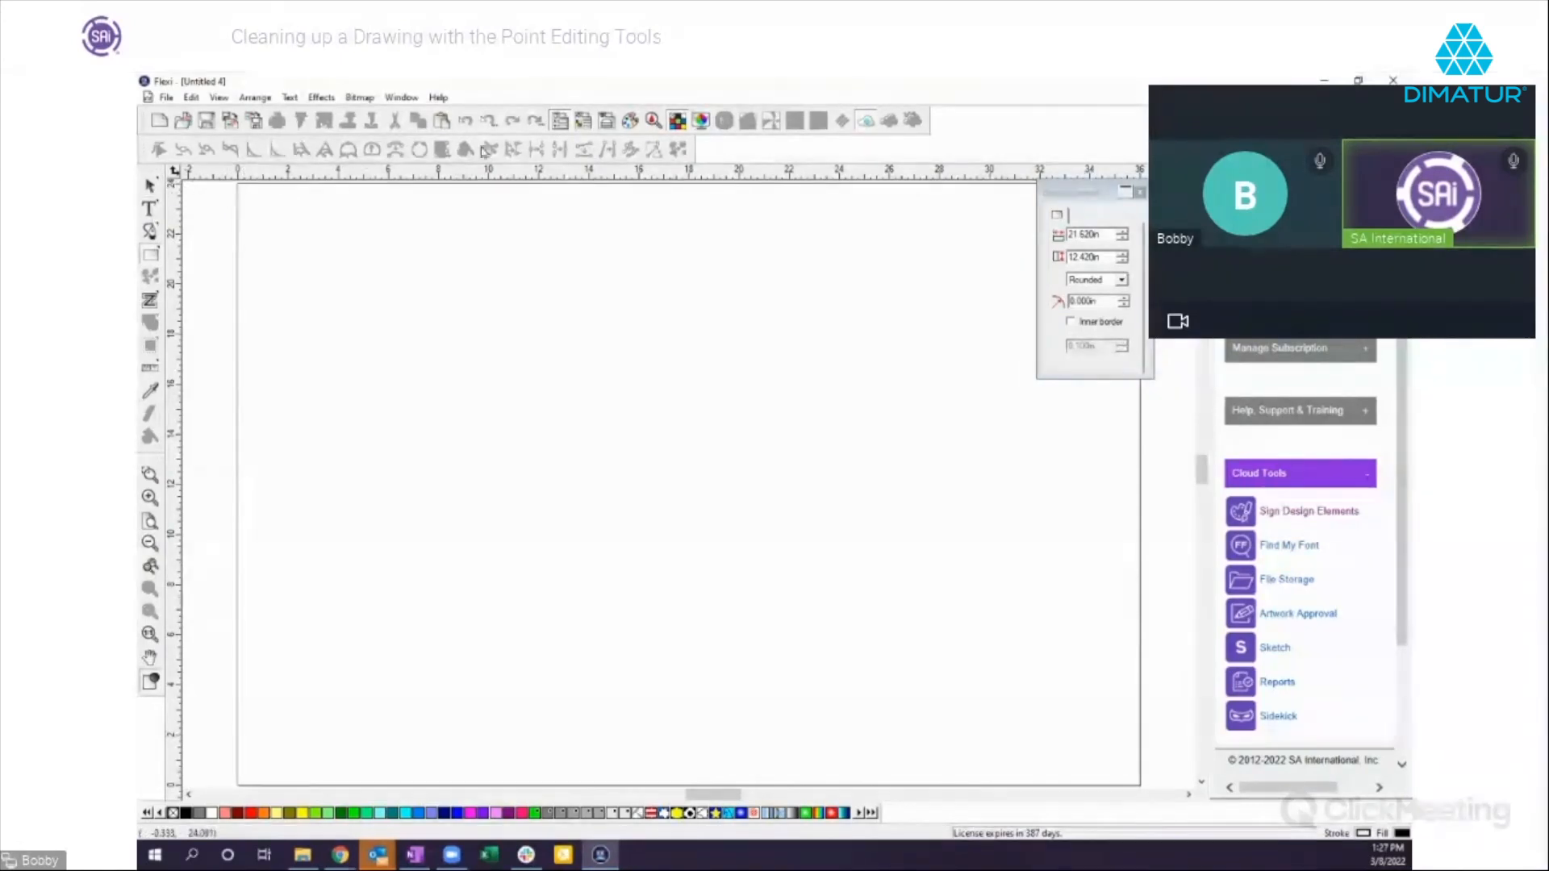
Step: View the About information with the program's version and build number, and close it
left_click(438, 97)
left_click(462, 170)
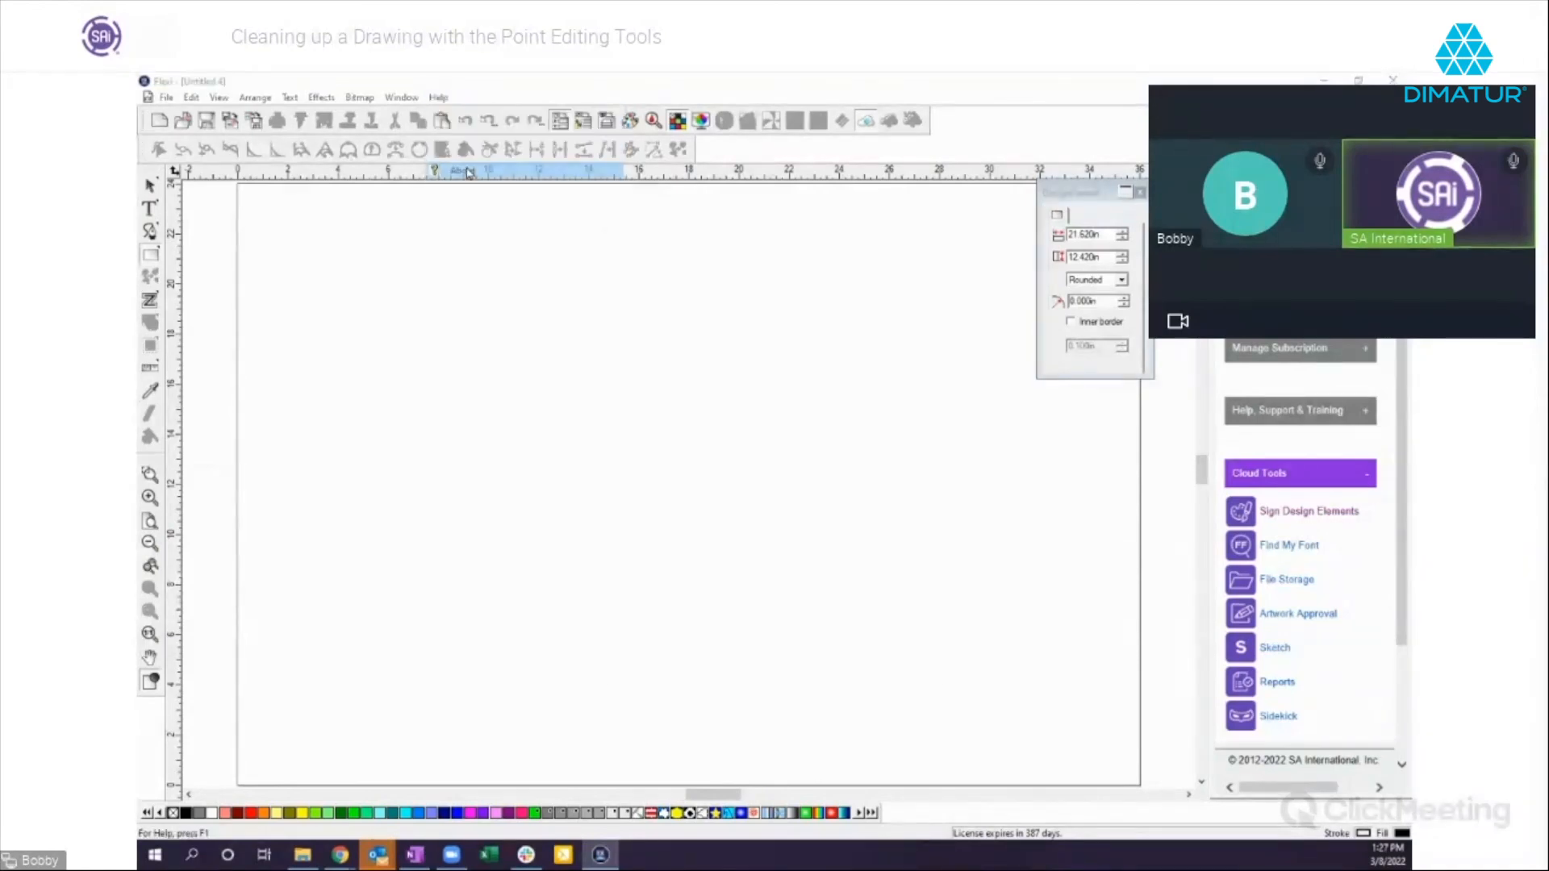
left_click_drag(722, 245, 627, 222)
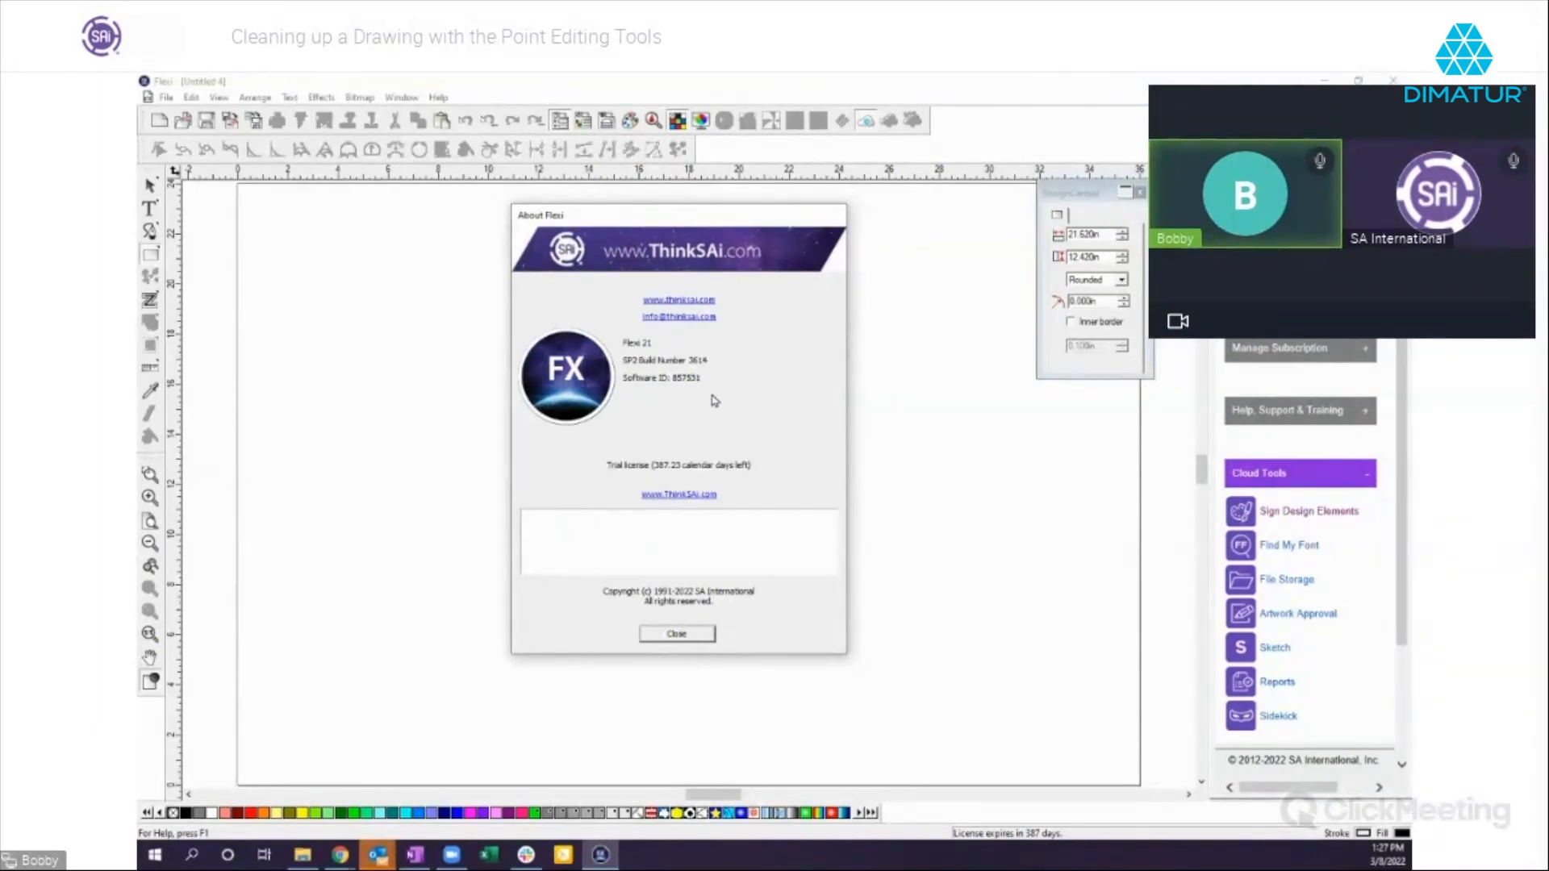
left_click(683, 638)
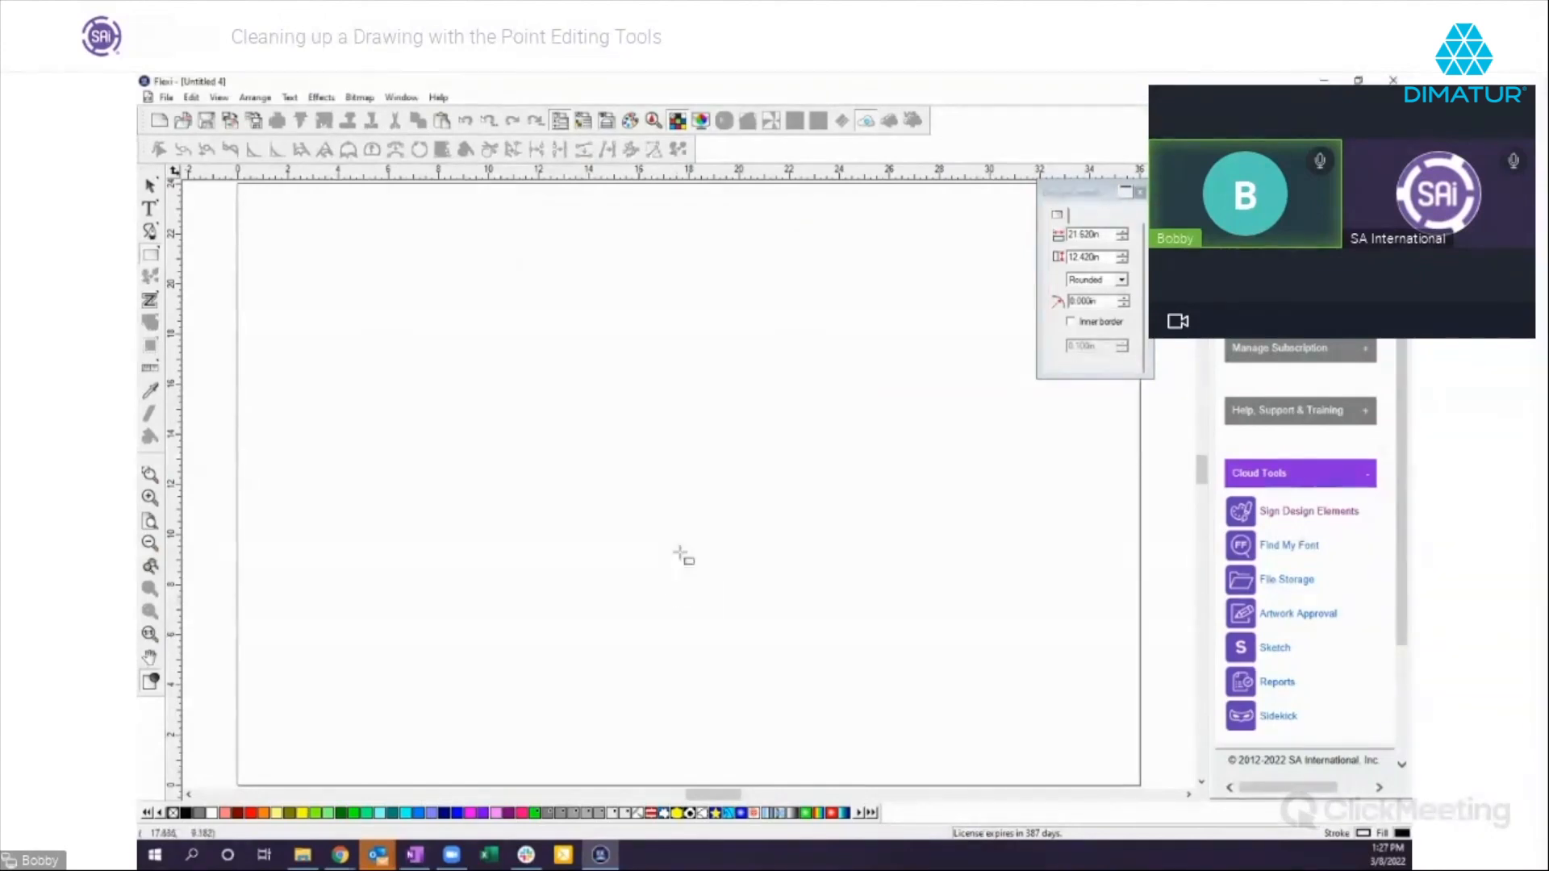
Step: Draw a black rectangle about 10.2 by 4.3 in in the upper part of the page
left_click(150, 185)
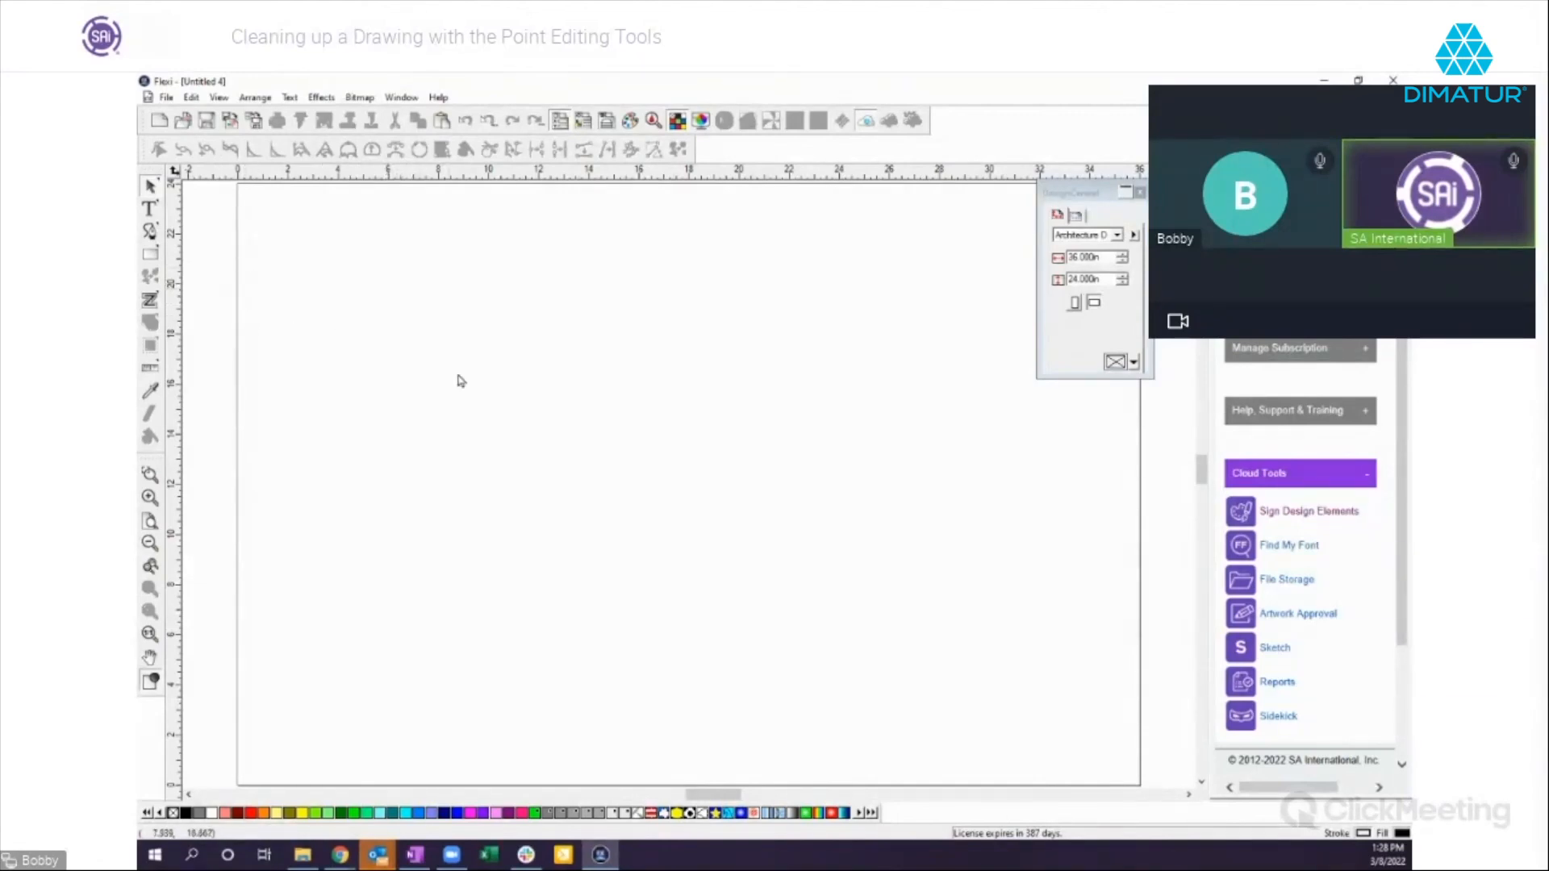
left_click(150, 254)
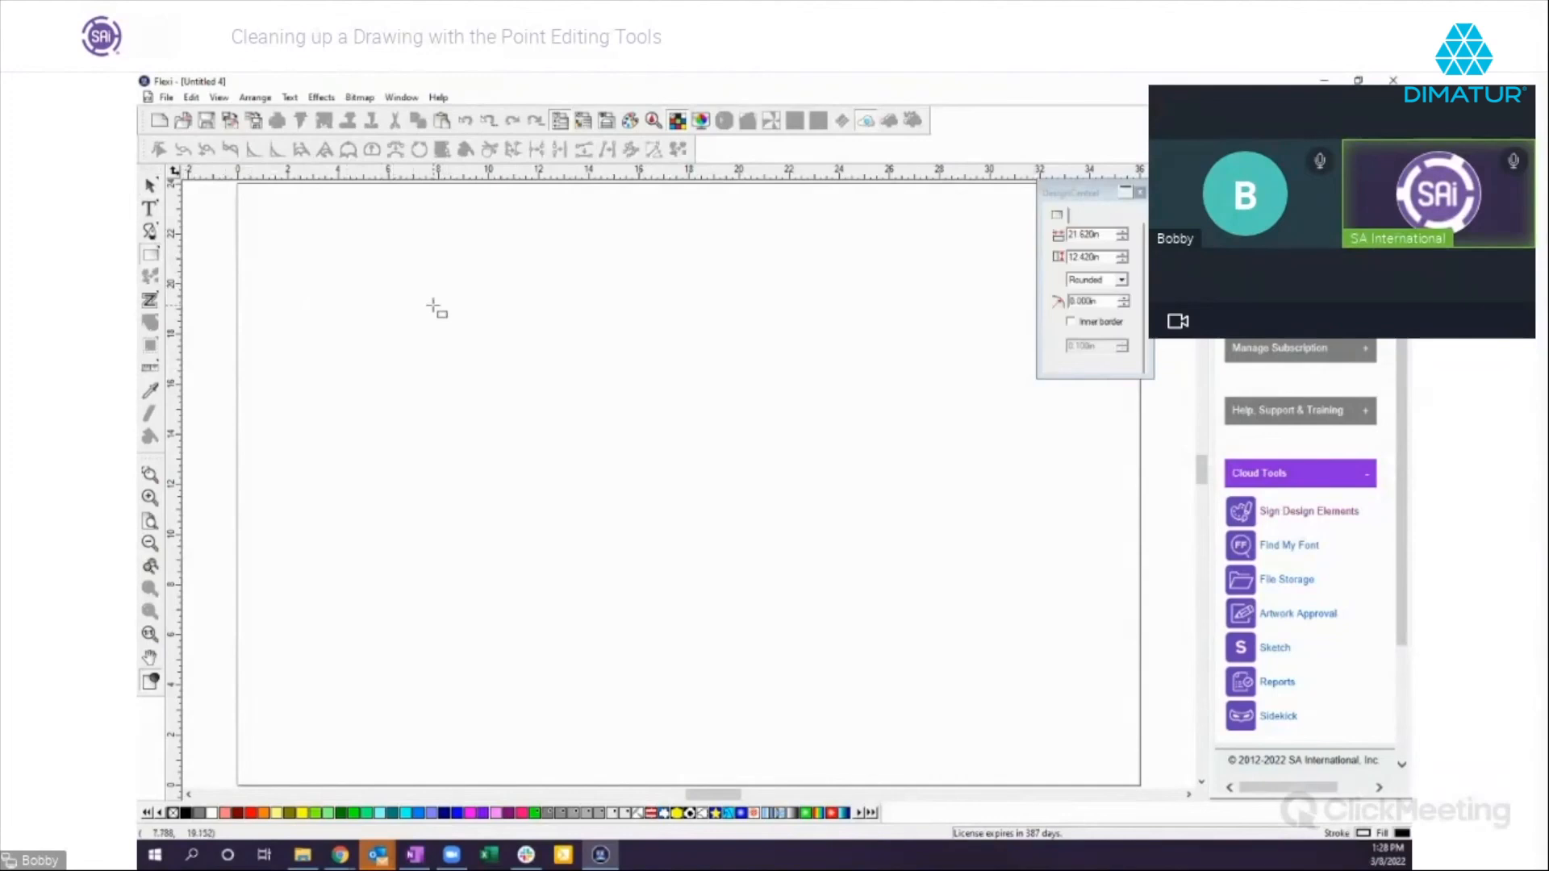
left_click_drag(464, 293, 721, 401)
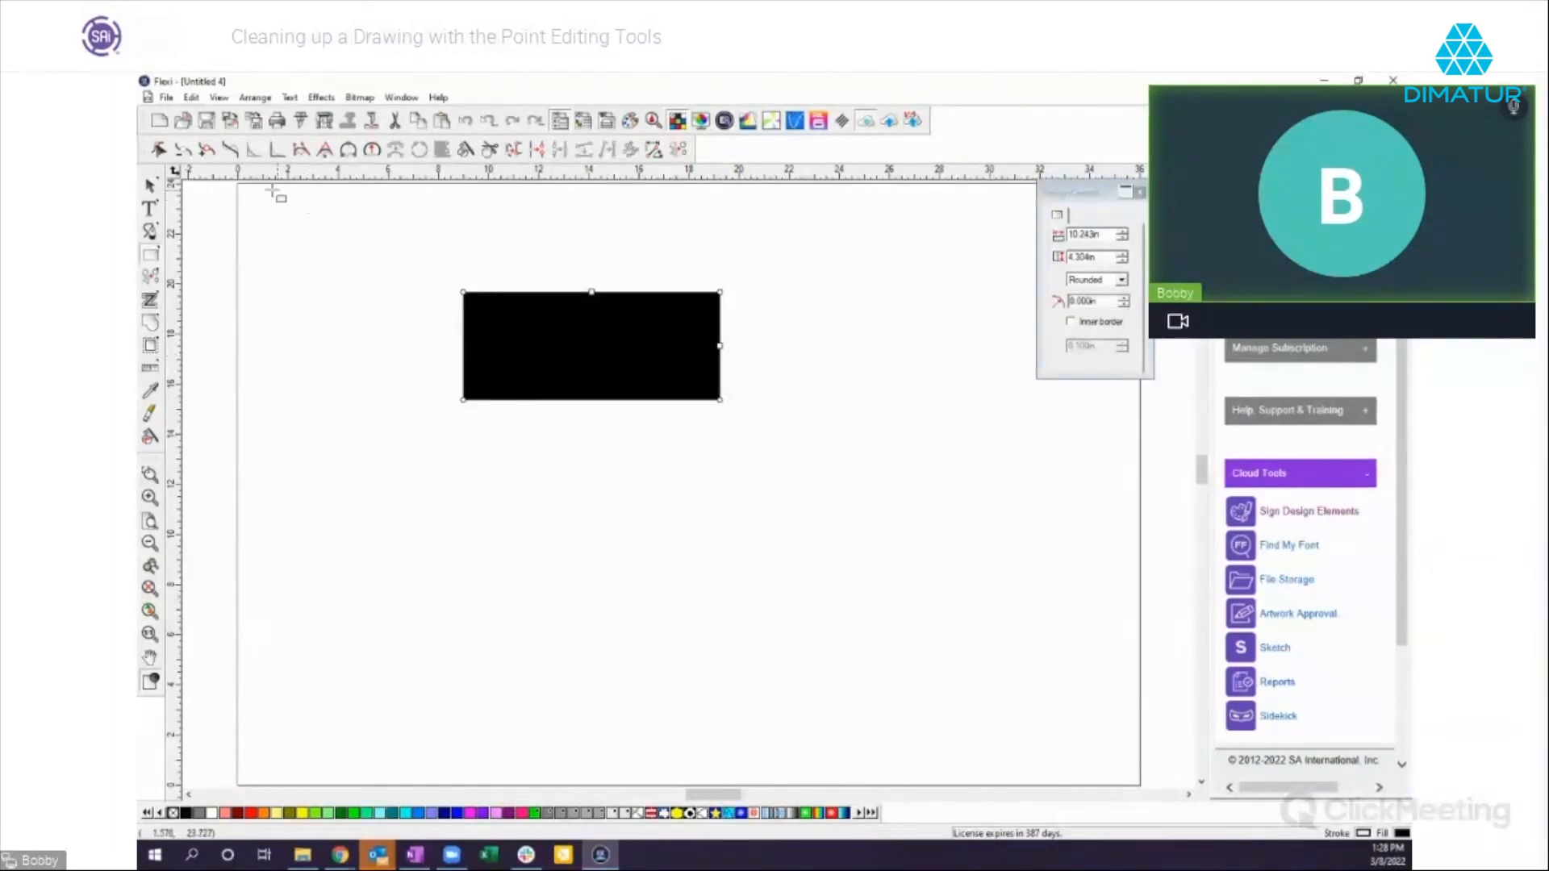
Step: With nothing selected, set the default fill to yellow and draw two yellow rectangles, about 4.7 by 3.4 in and 3.8 by 3.6 in
left_click(151, 185)
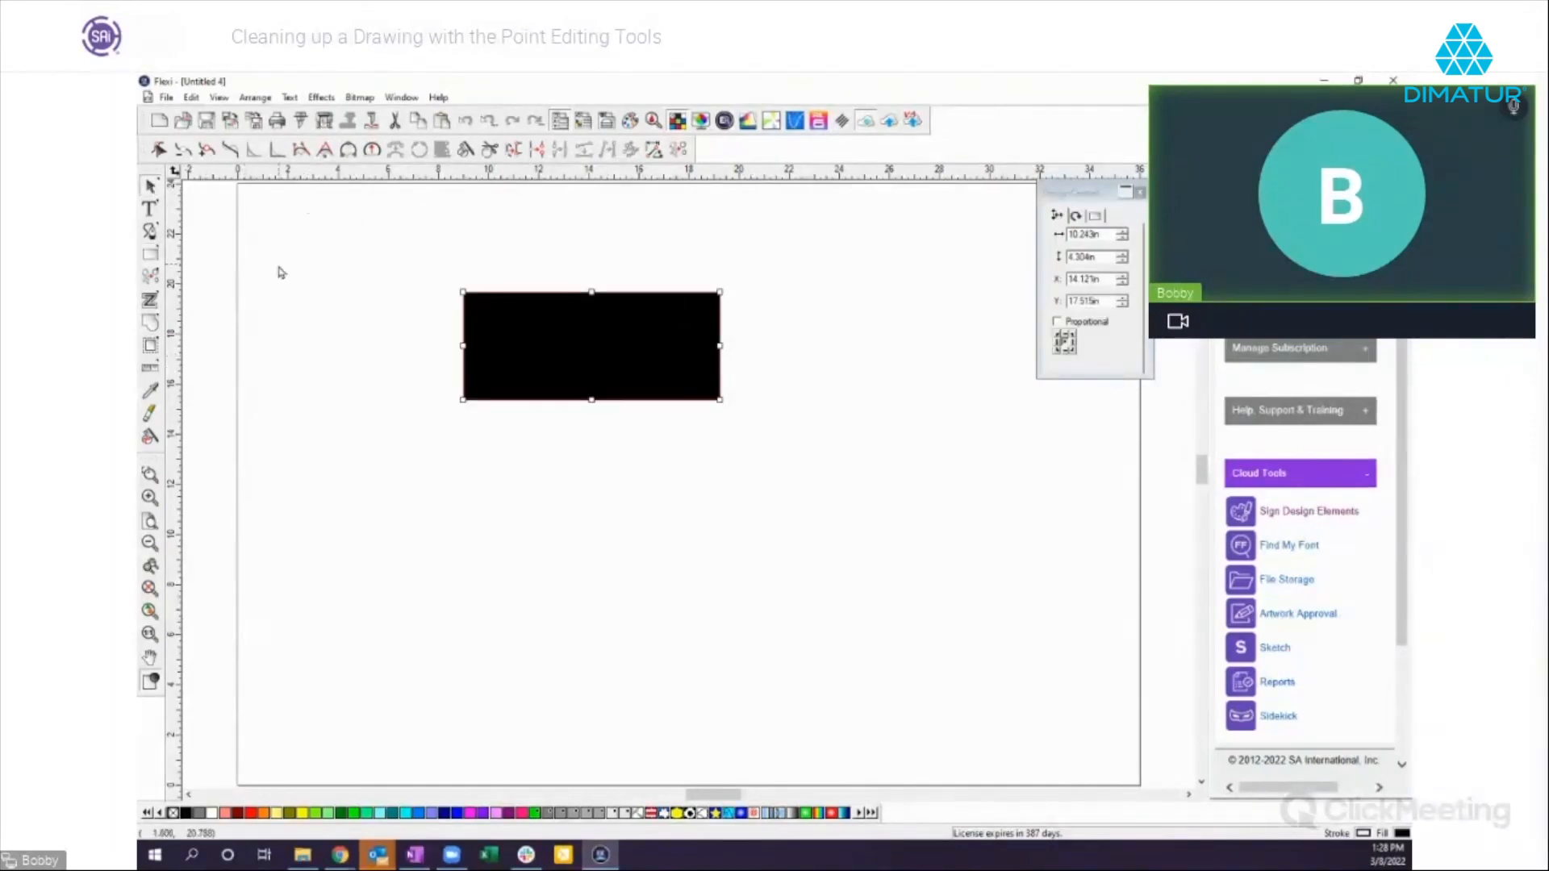
left_click(349, 408)
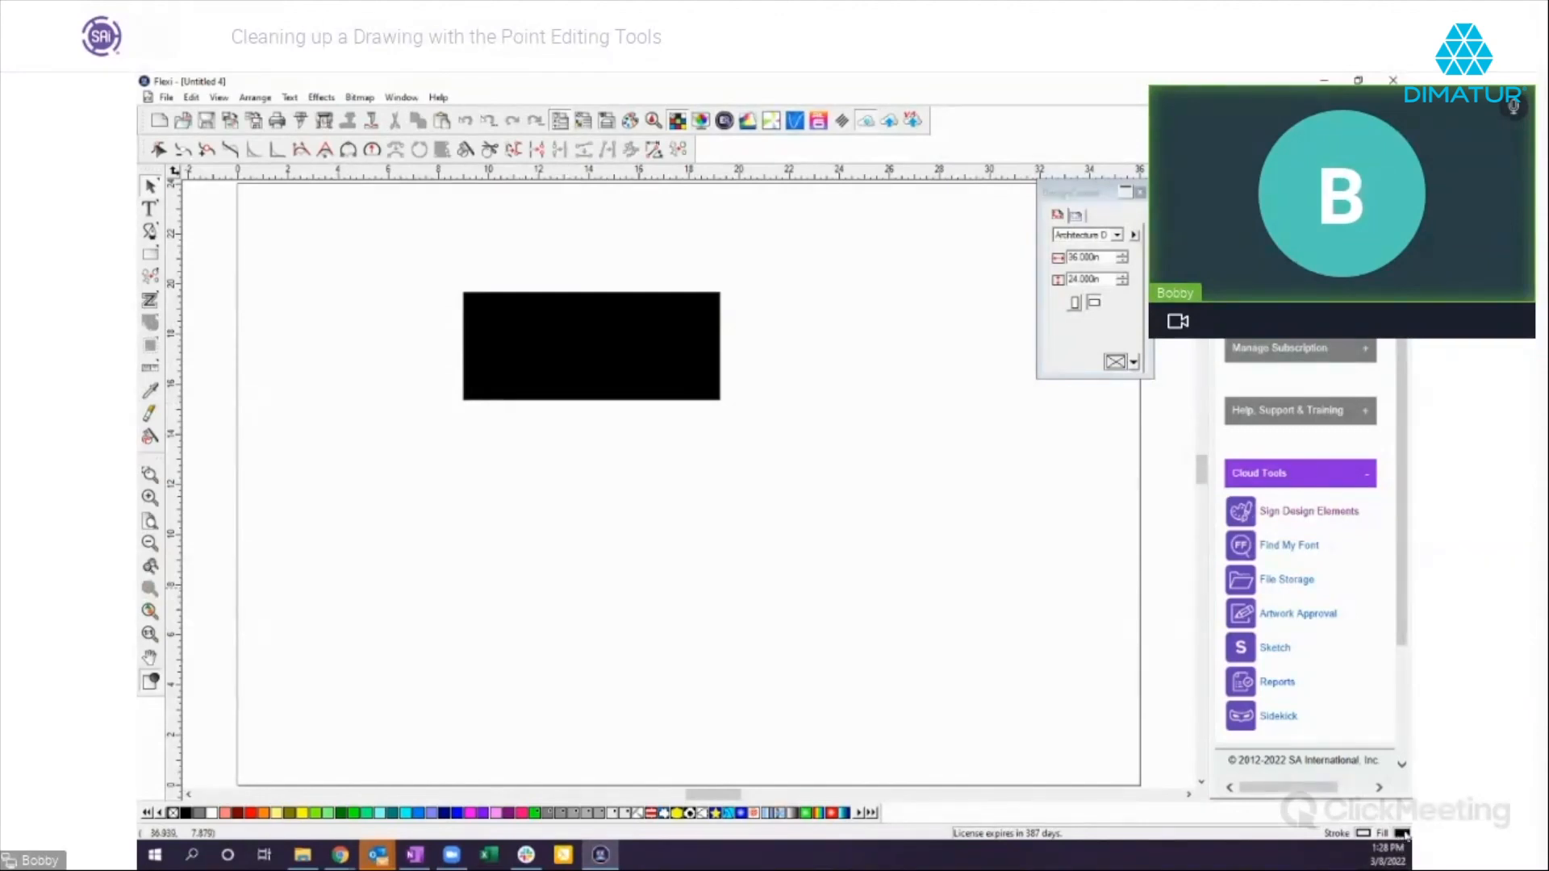
left_click(303, 815)
left_click(150, 254)
left_click_drag(479, 450, 597, 536)
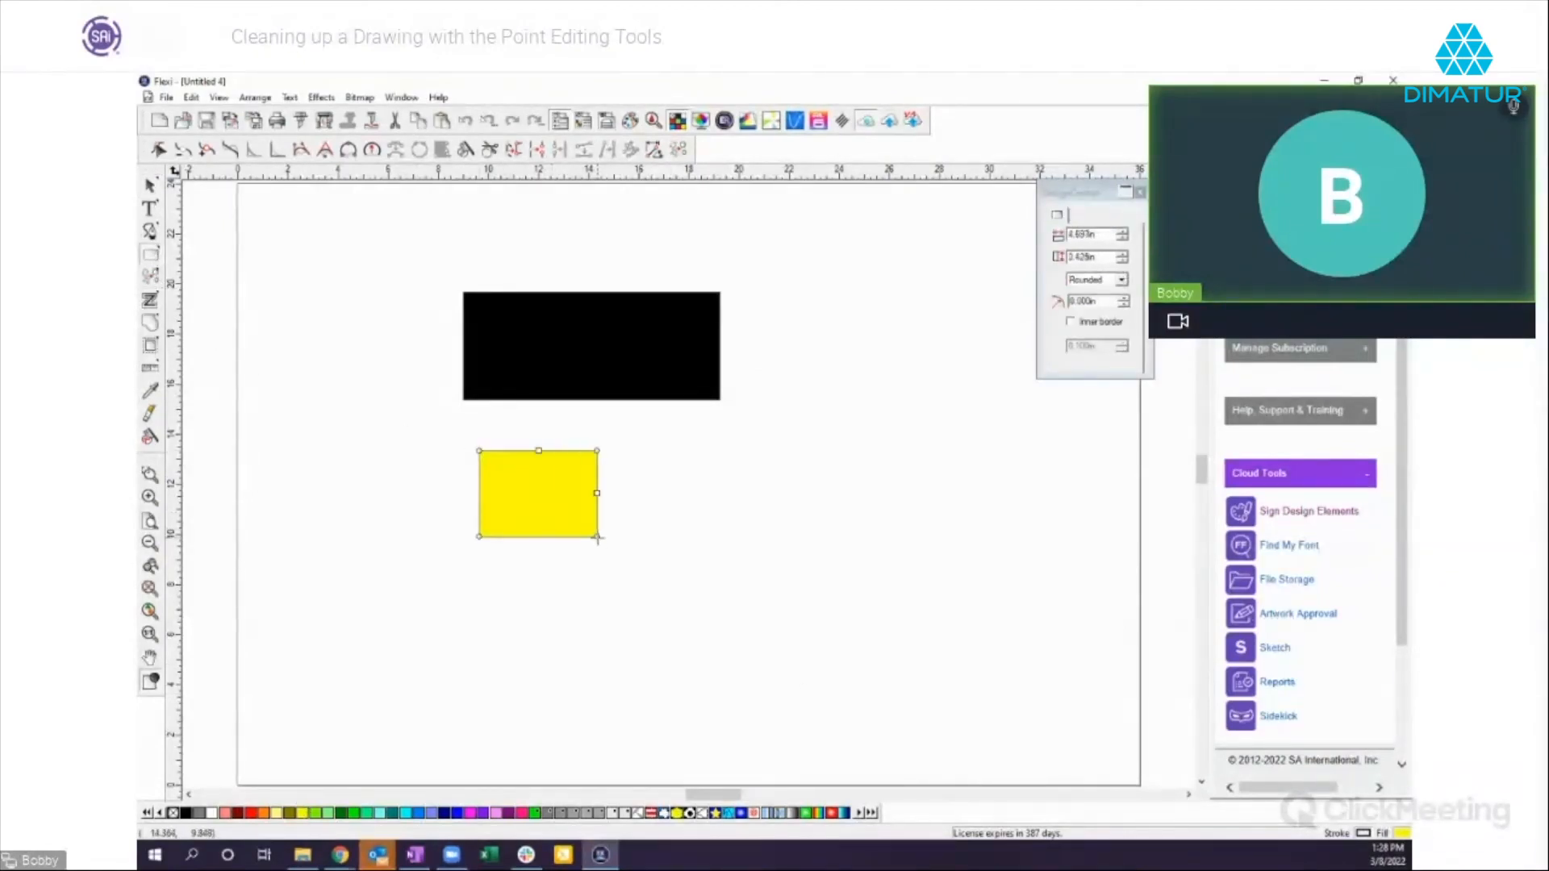
left_click_drag(293, 370, 390, 459)
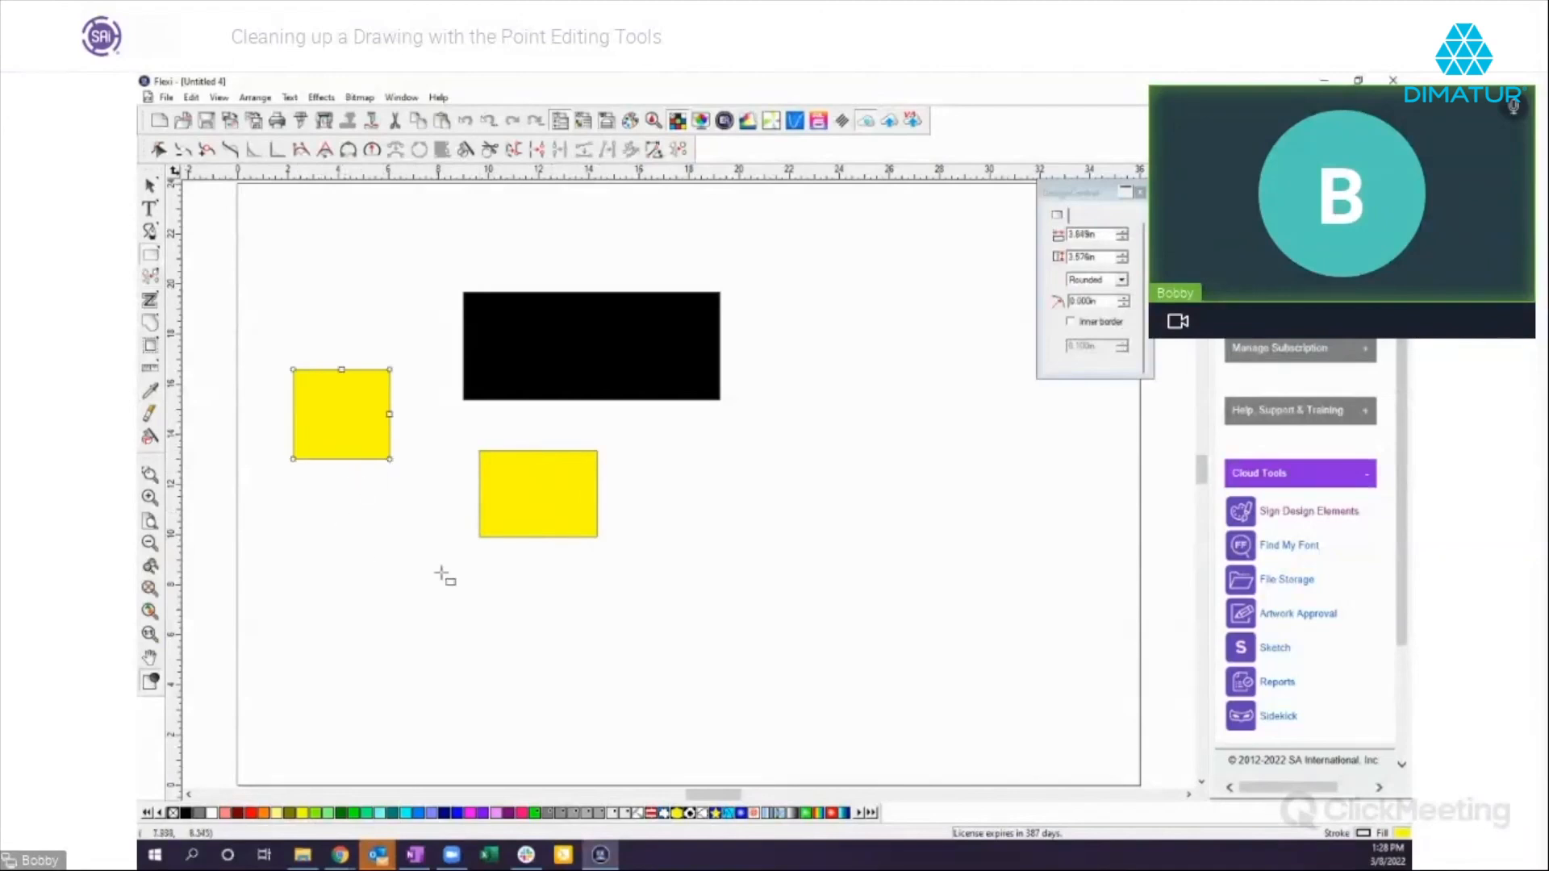
Step: With nothing selected, set the default fill to blue and draw a blue rectangle about 6.8 by 2.9 in in the lower part of the page
left_click(151, 186)
left_click(270, 260)
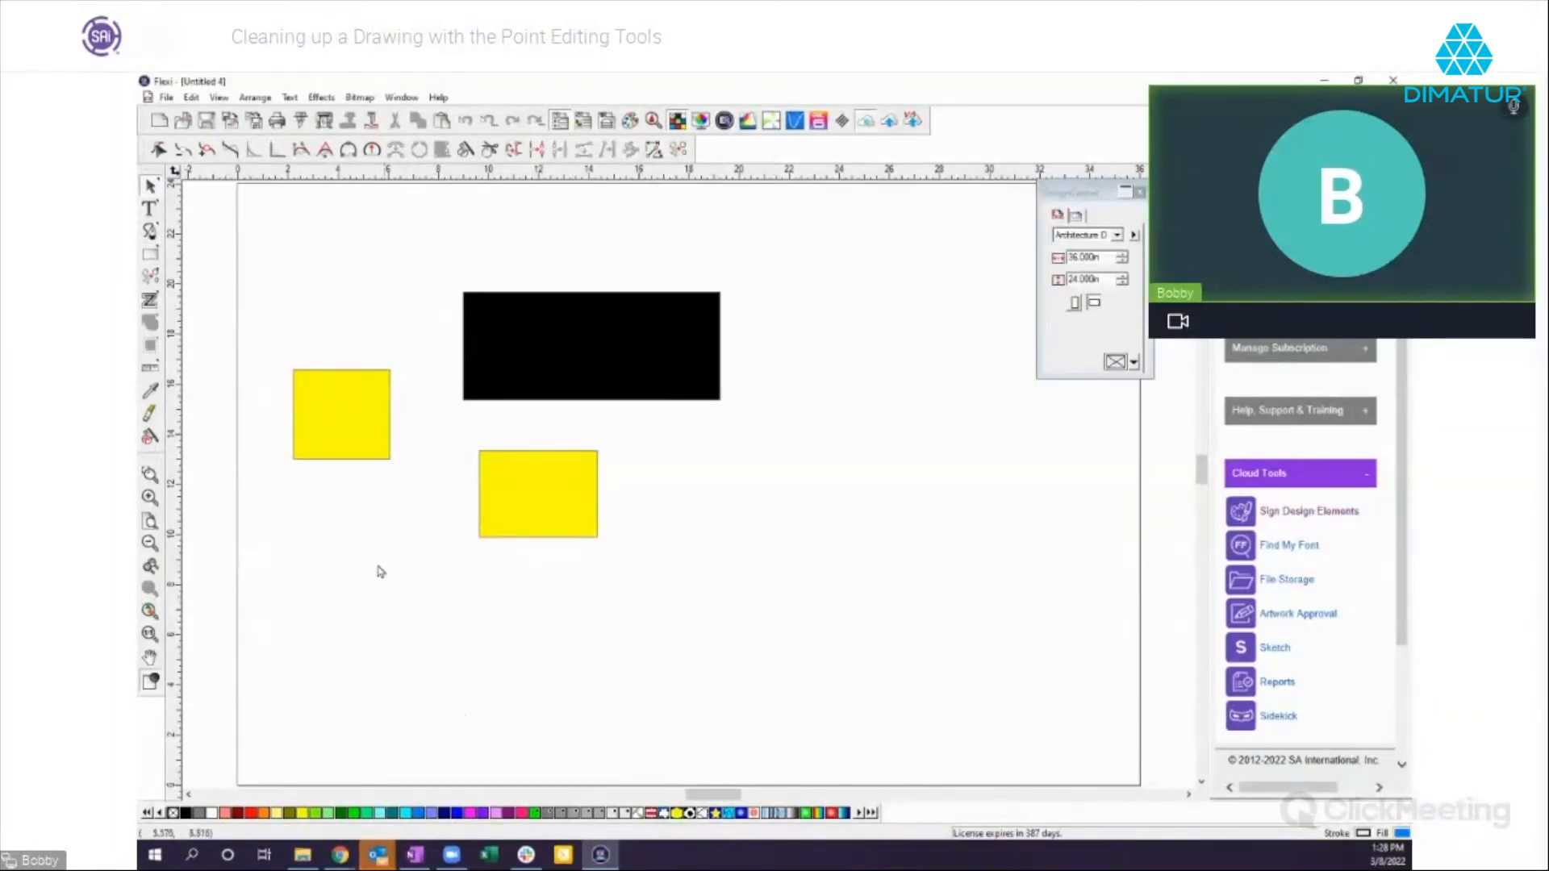
left_click(150, 255)
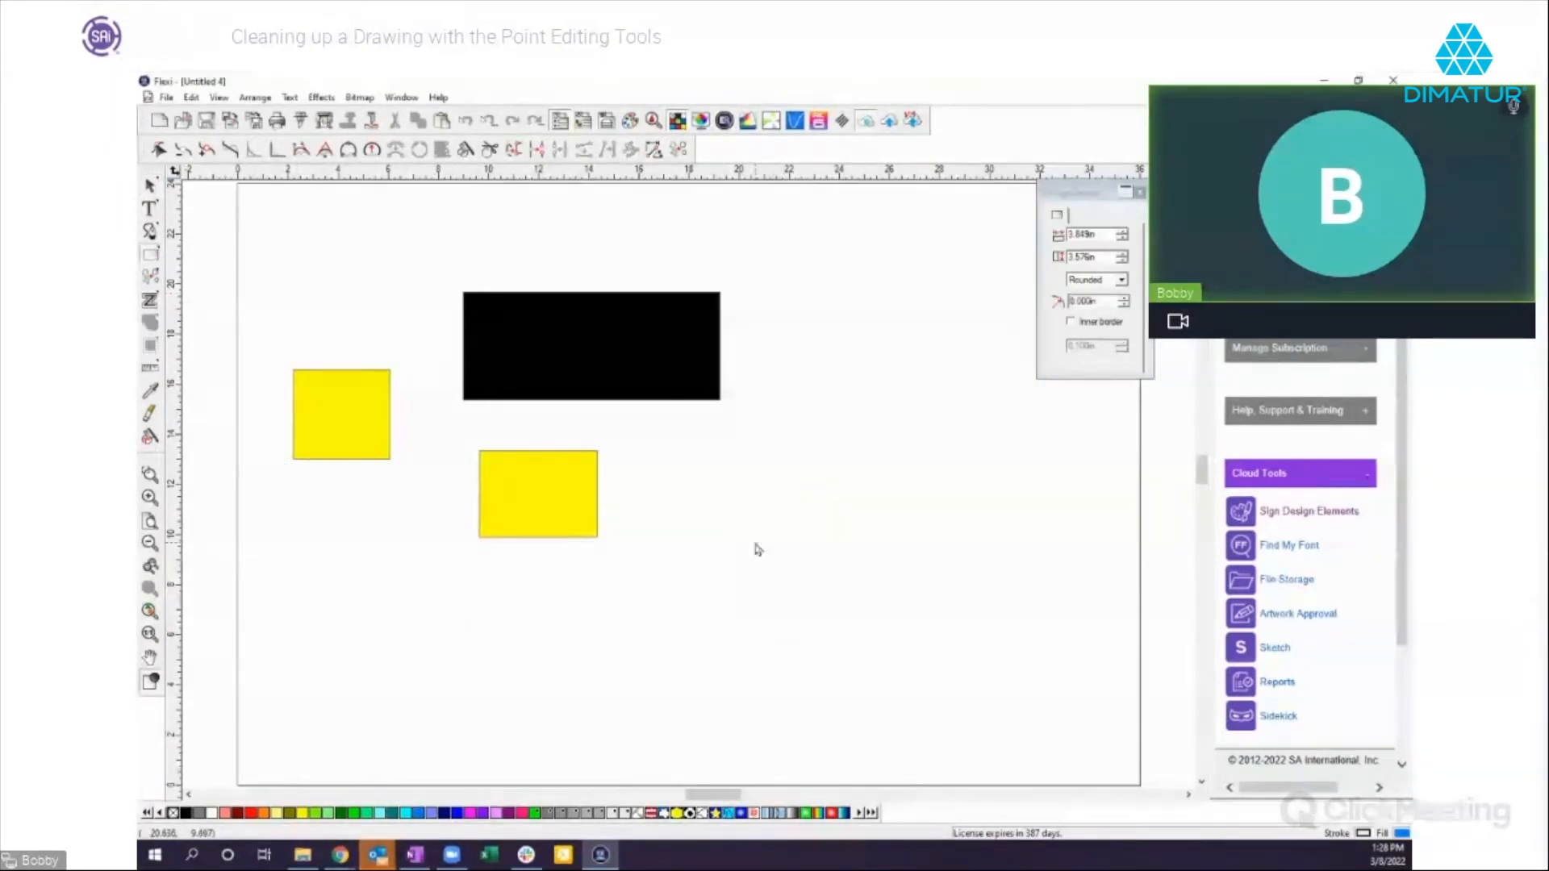
left_click_drag(755, 542, 927, 615)
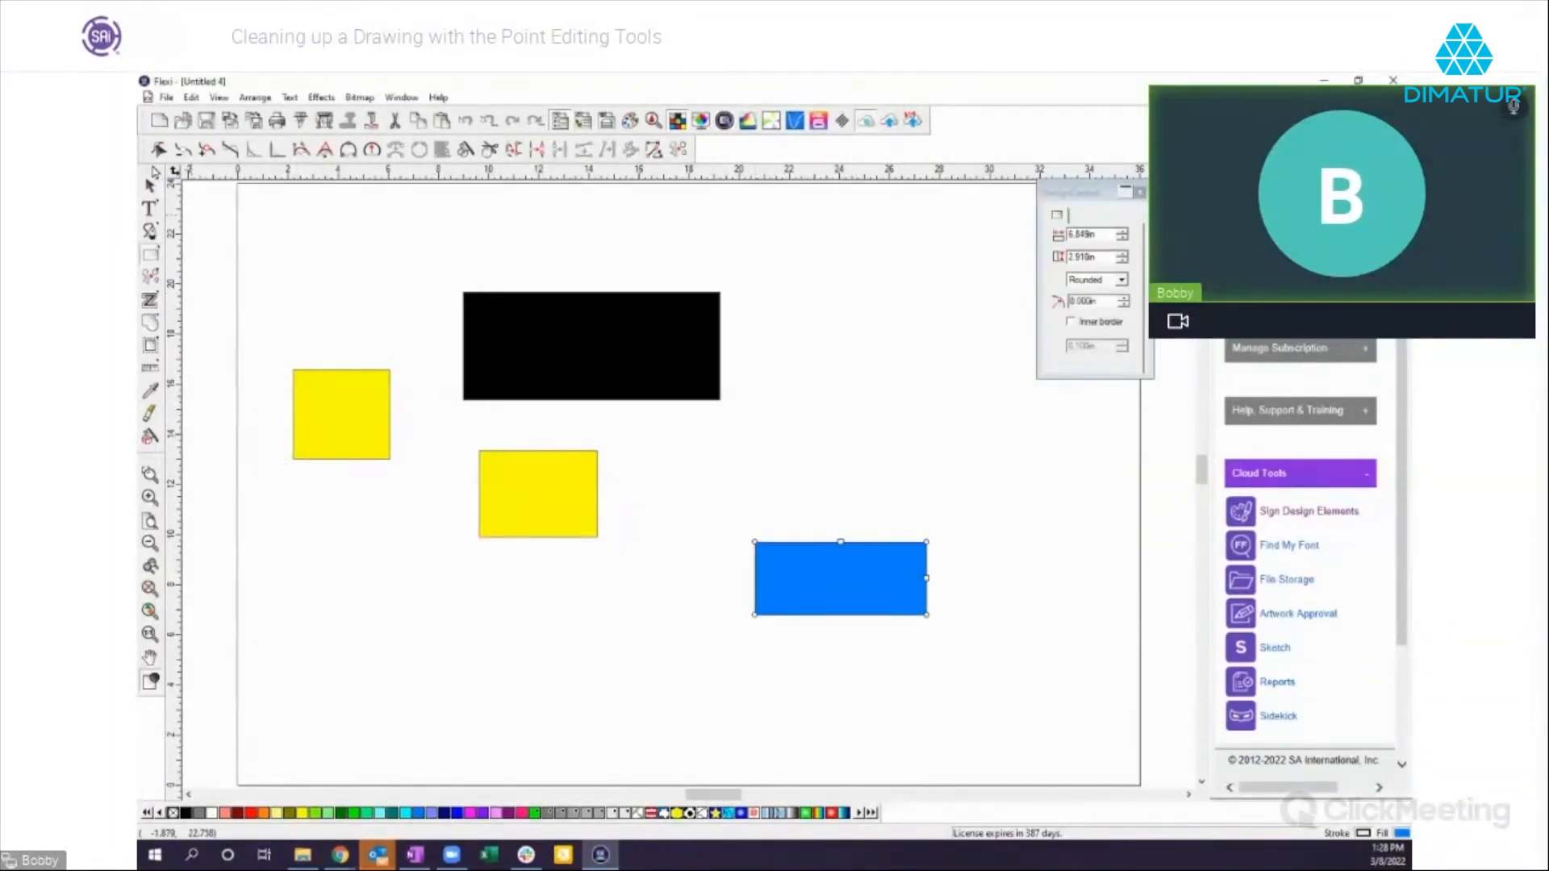
Step: Select the black, yellow and blue rectangles together and delete them
left_click(150, 185)
left_click_drag(261, 275, 1034, 642)
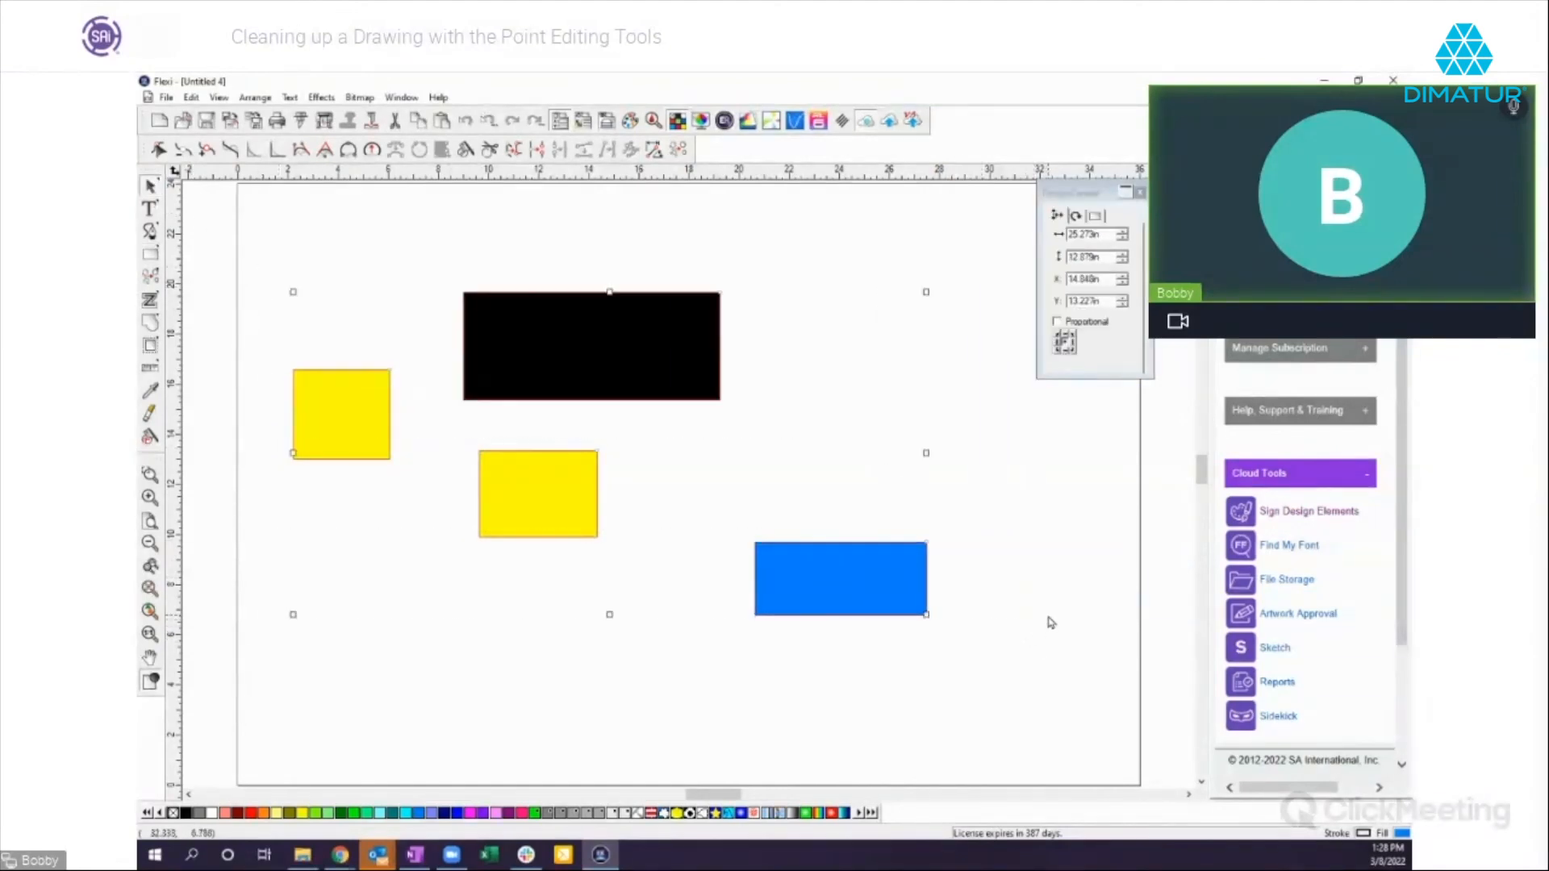
key("Delete")
Step: Add the text "fdjkls;ajdk;l" in the upper part of the page with the default font and fill
left_click(150, 209)
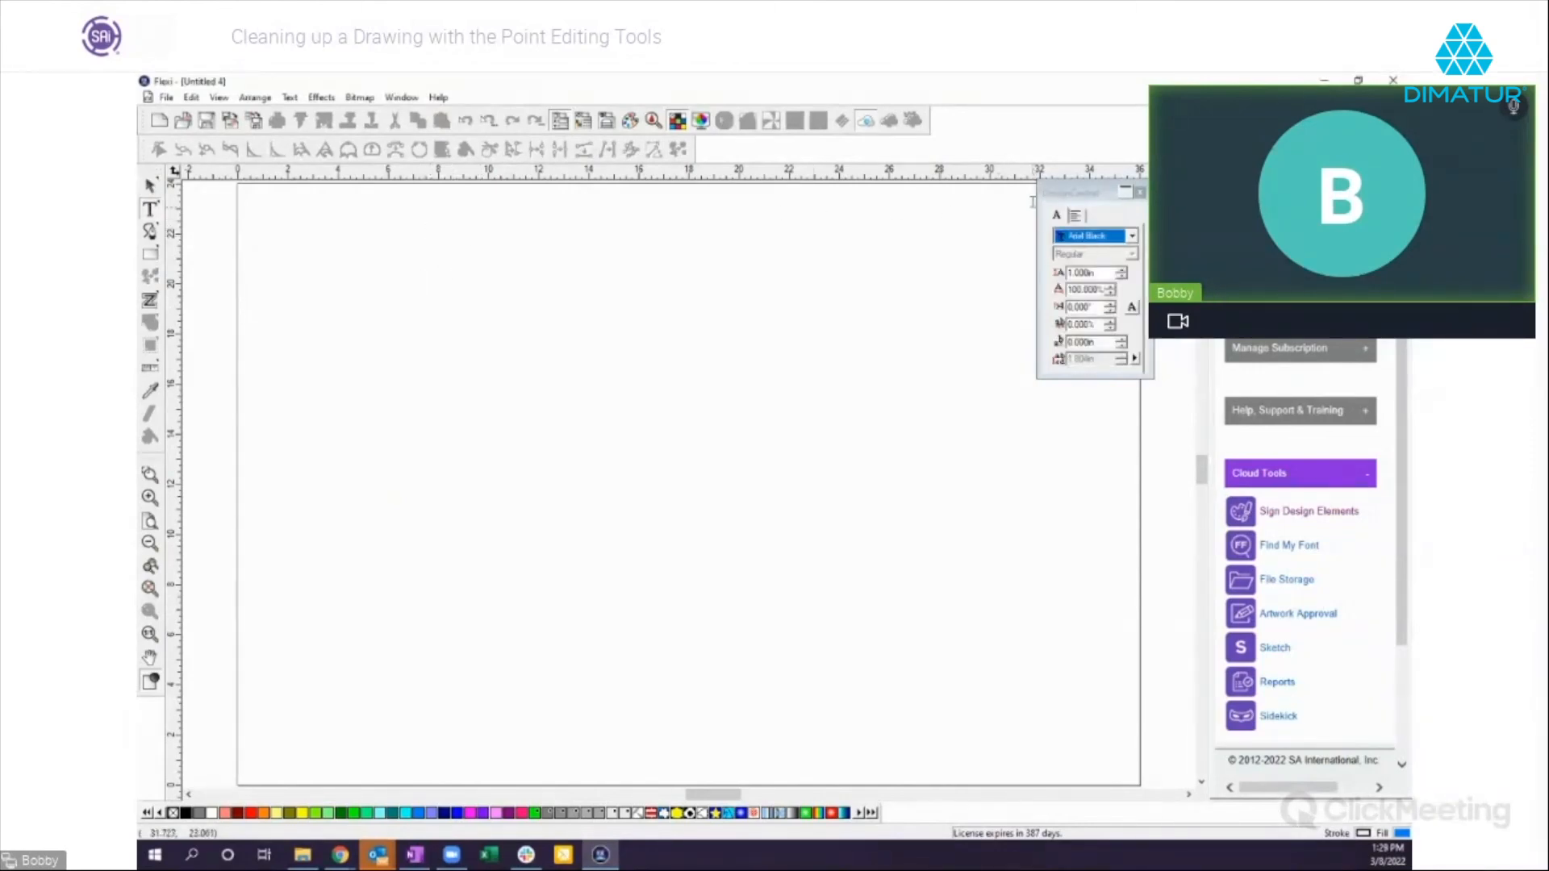
left_click(420, 288)
type("fdjkls;ajdk;l")
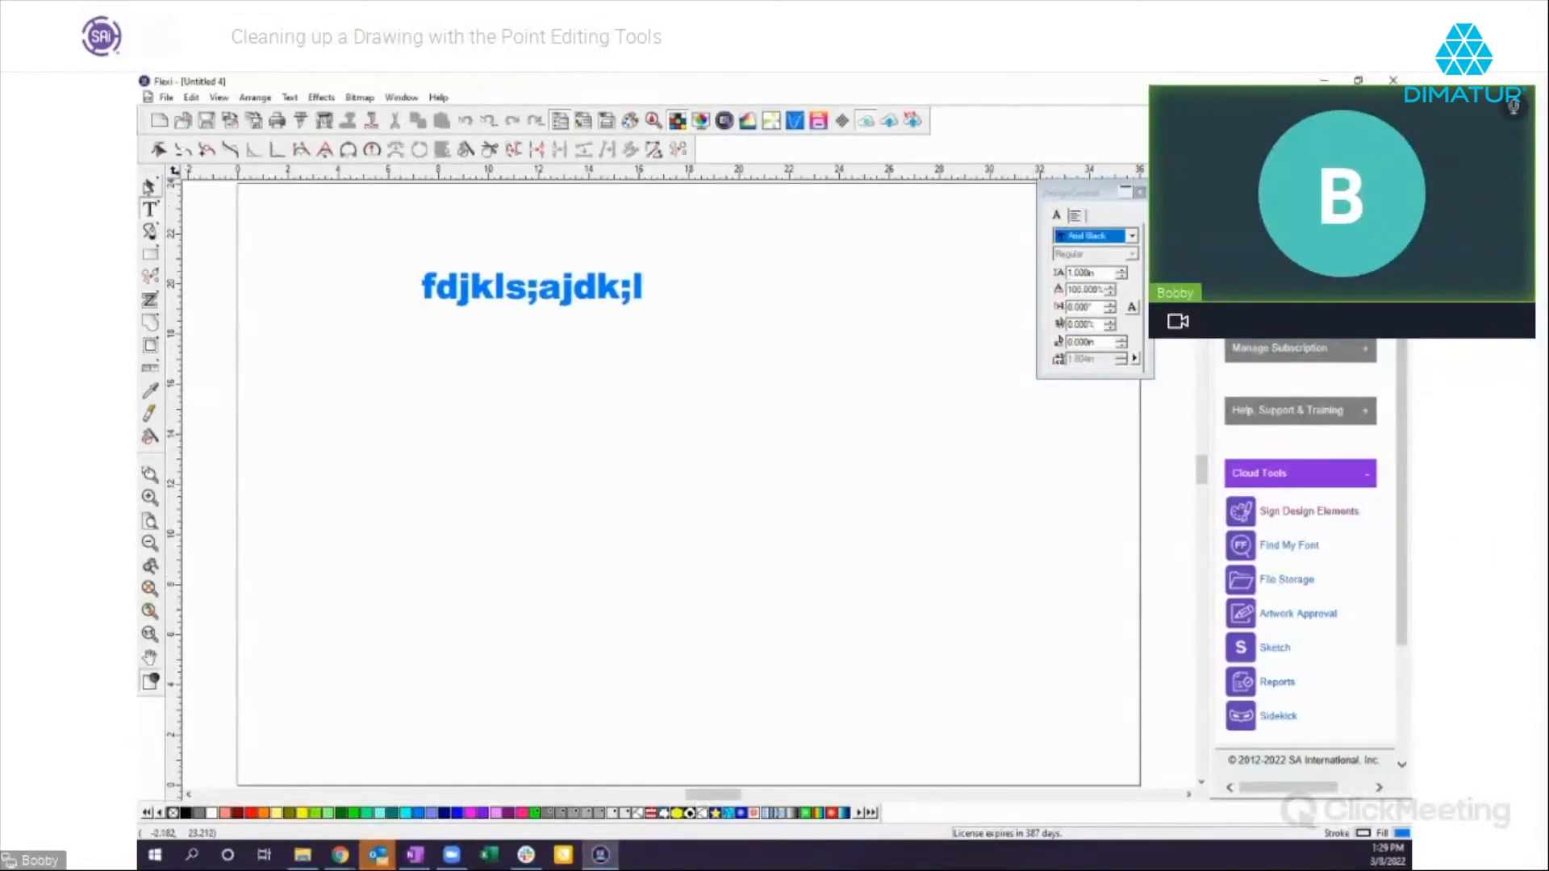
left_click(150, 185)
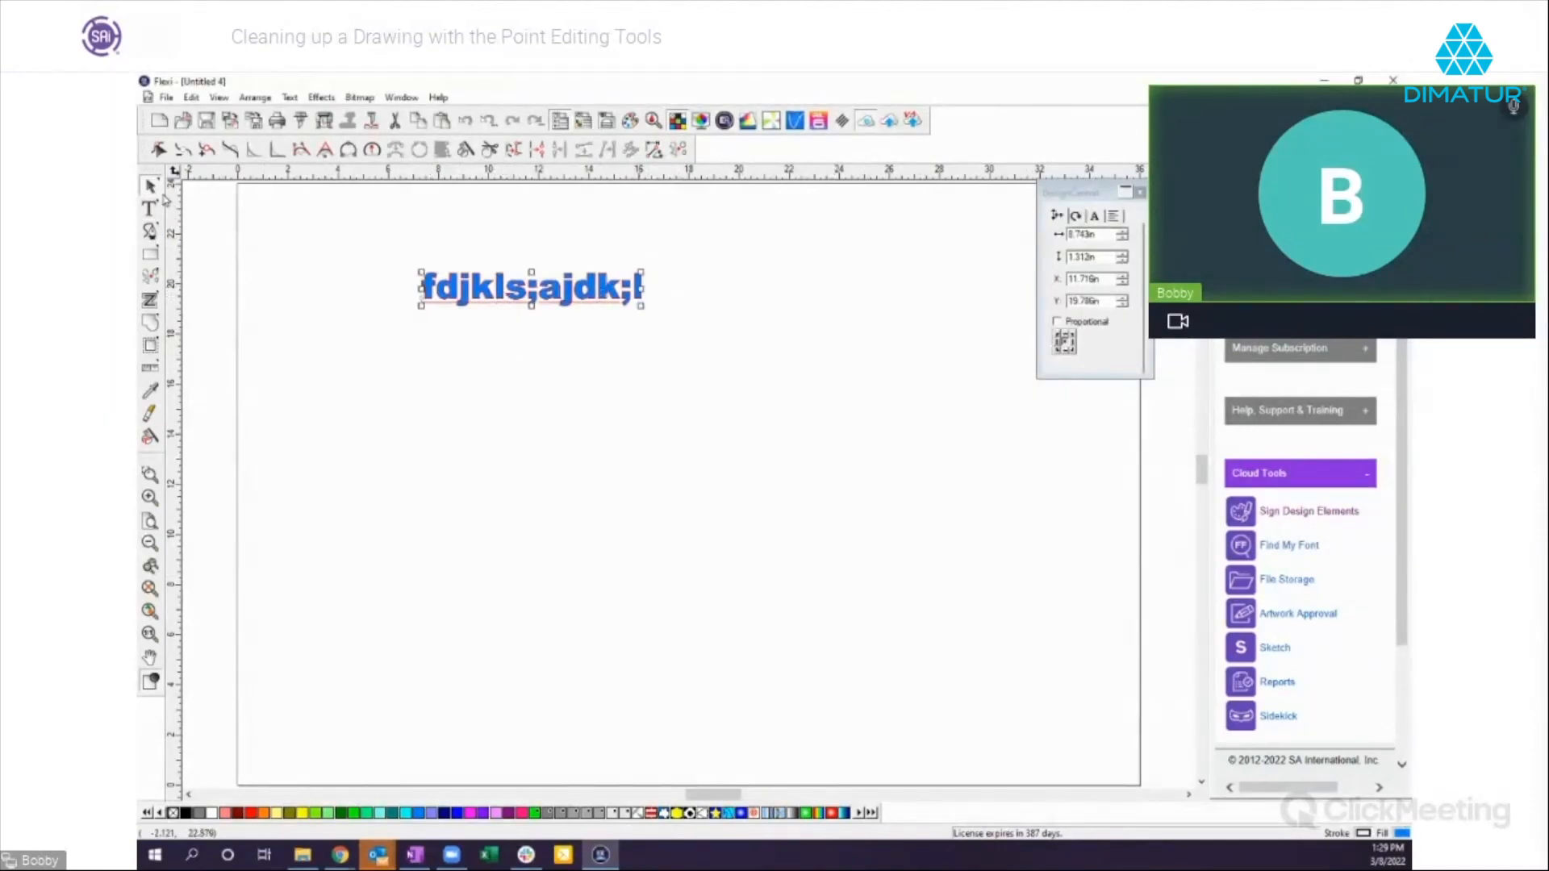
Step: Select the "fdjkls;ajdk;l" text and delete it
left_click(322, 252)
left_click_drag(350, 233, 701, 325)
key("Delete")
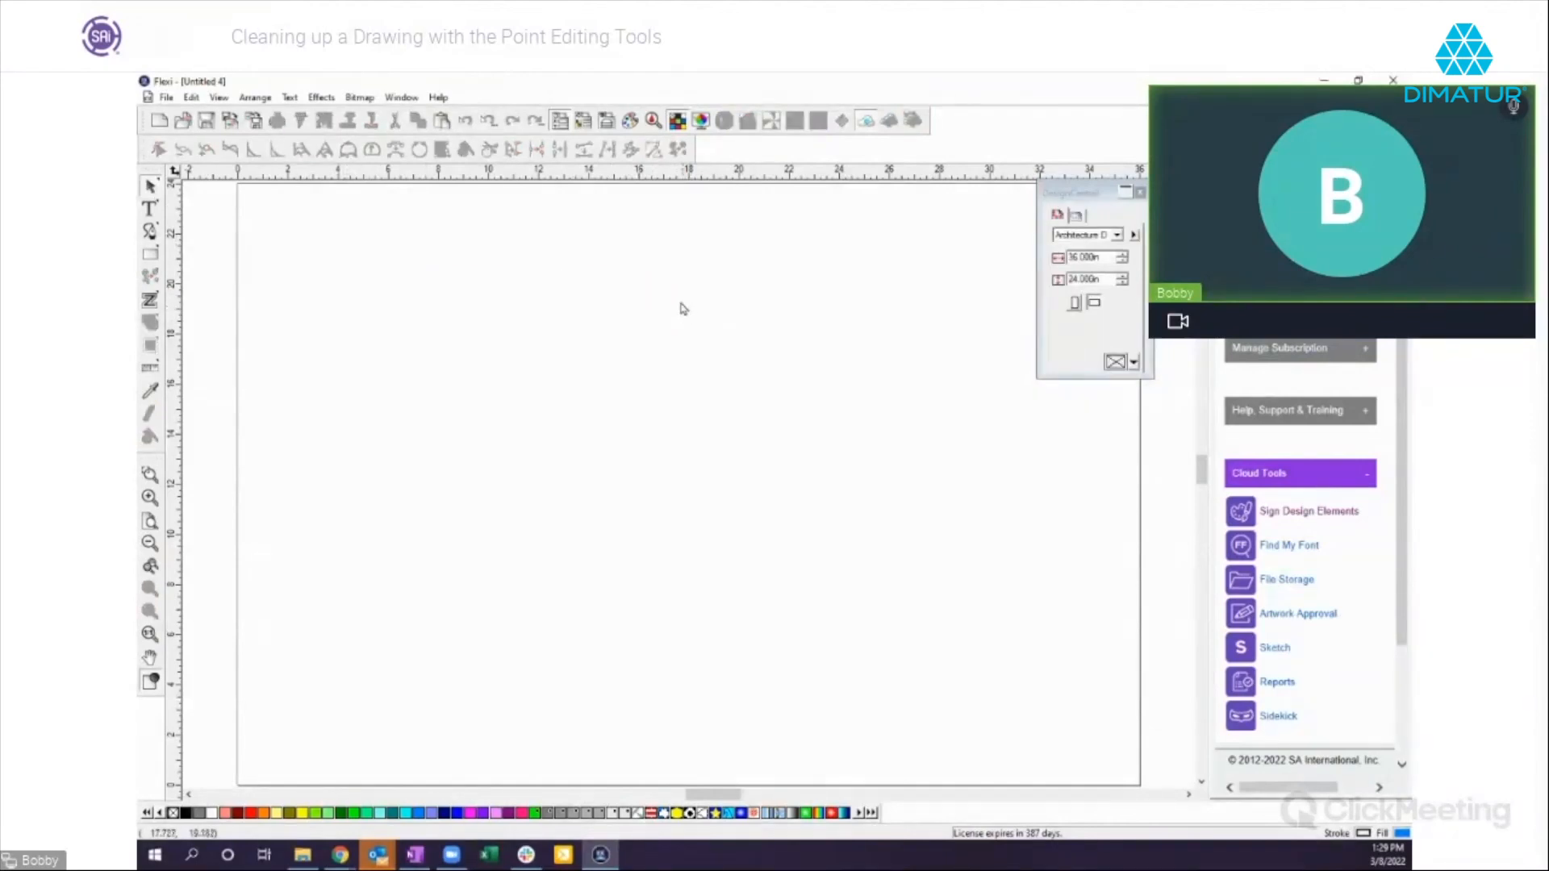
Step: Set the default text font to Bahnschrift SemiBold Condensed without any text selected
left_click(149, 208)
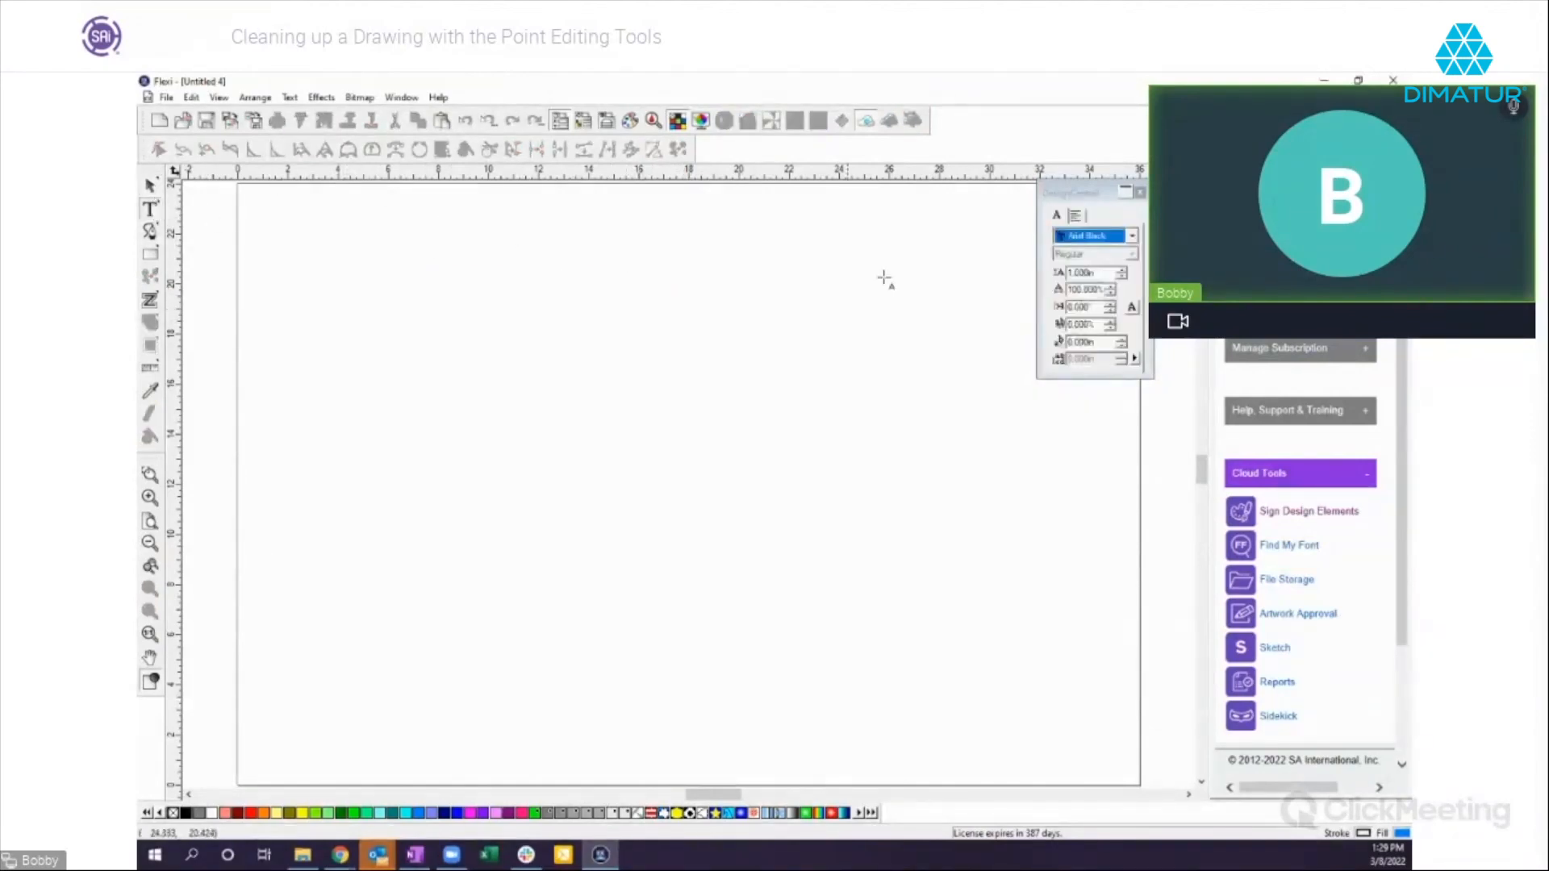
left_click(1132, 236)
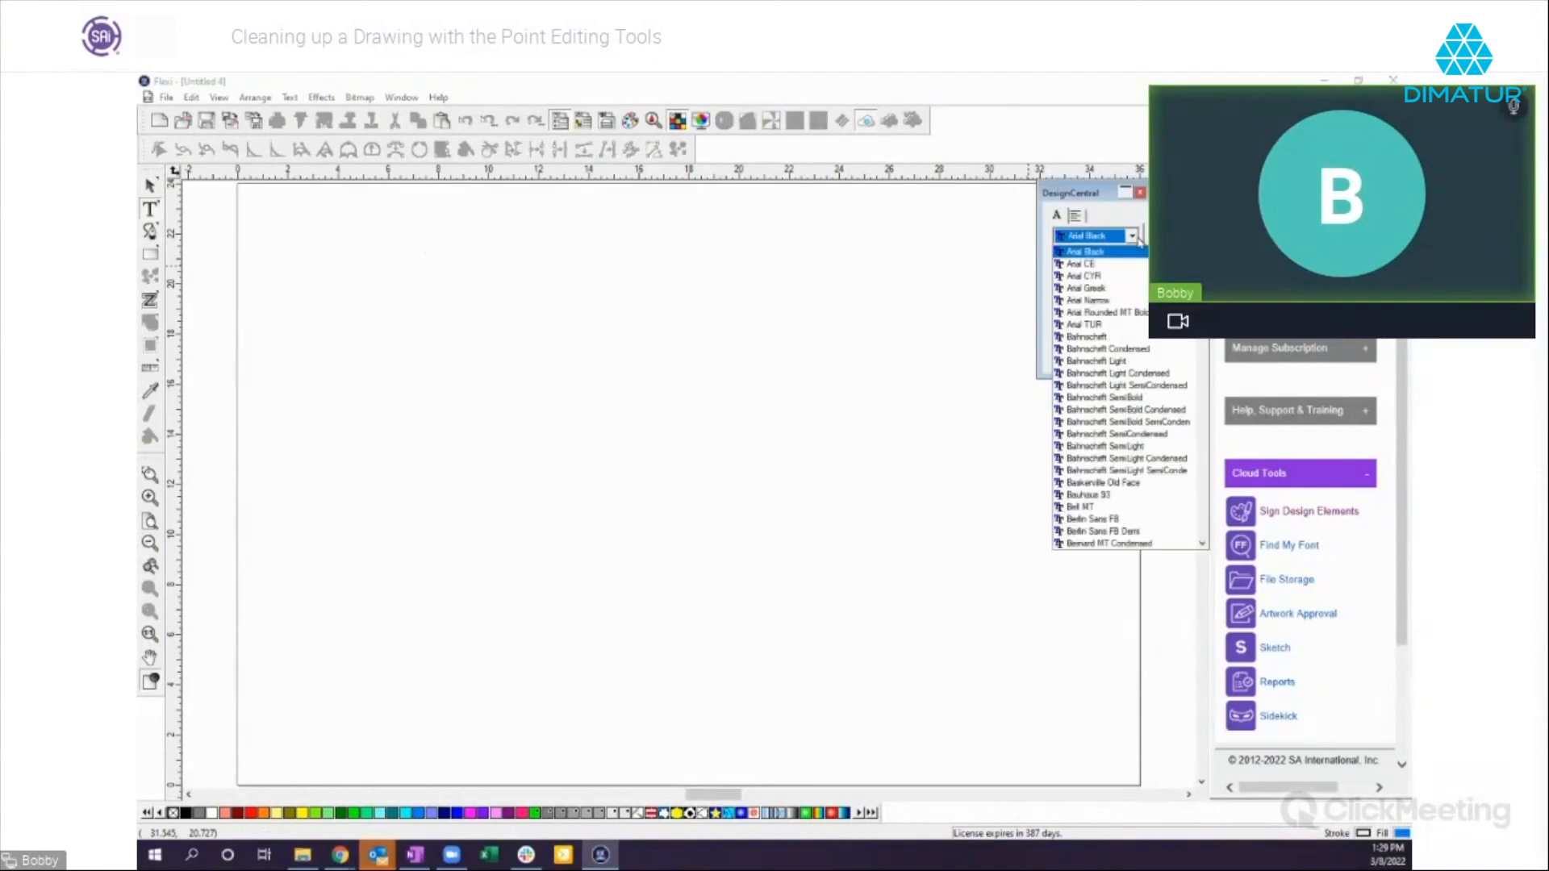
left_click(1118, 410)
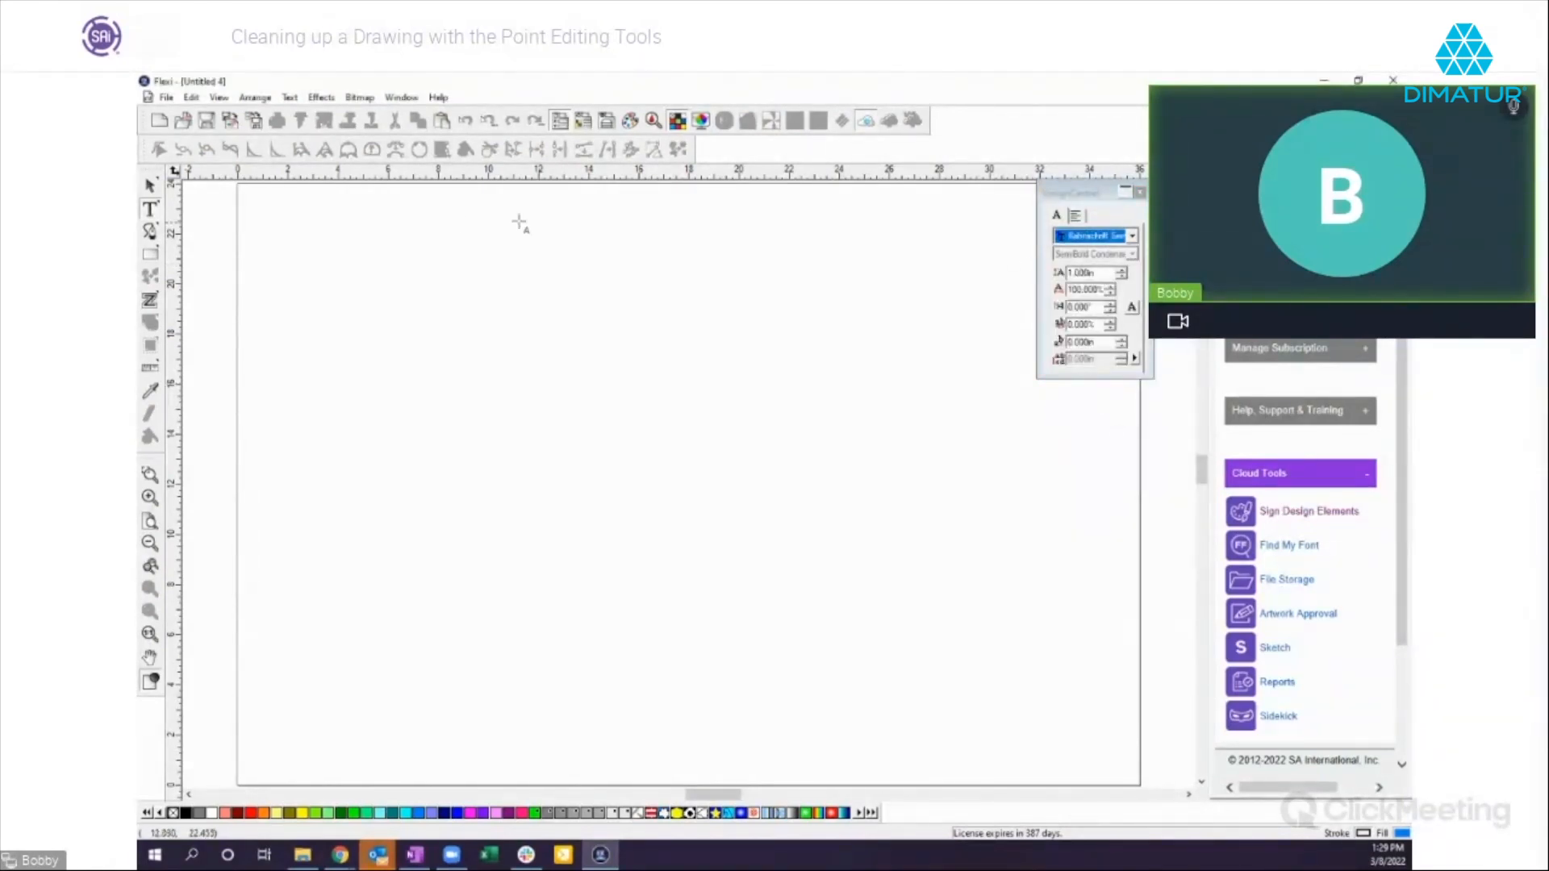
left_click(150, 187)
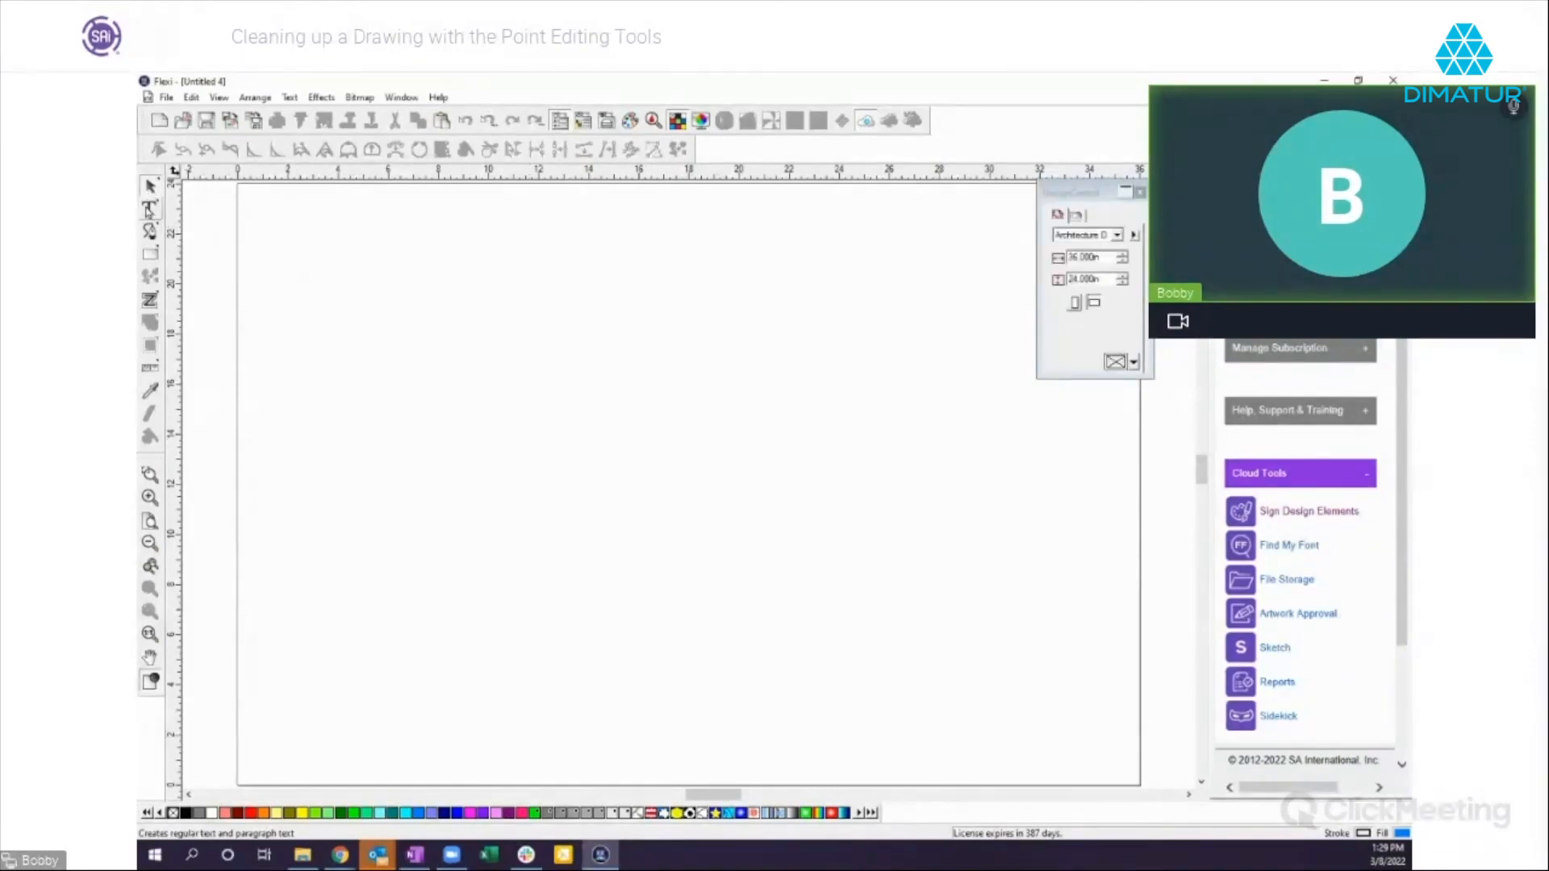
Step: Add the text "dskf;" in the upper part of the page with the new default font, and deselect it
left_click(148, 209)
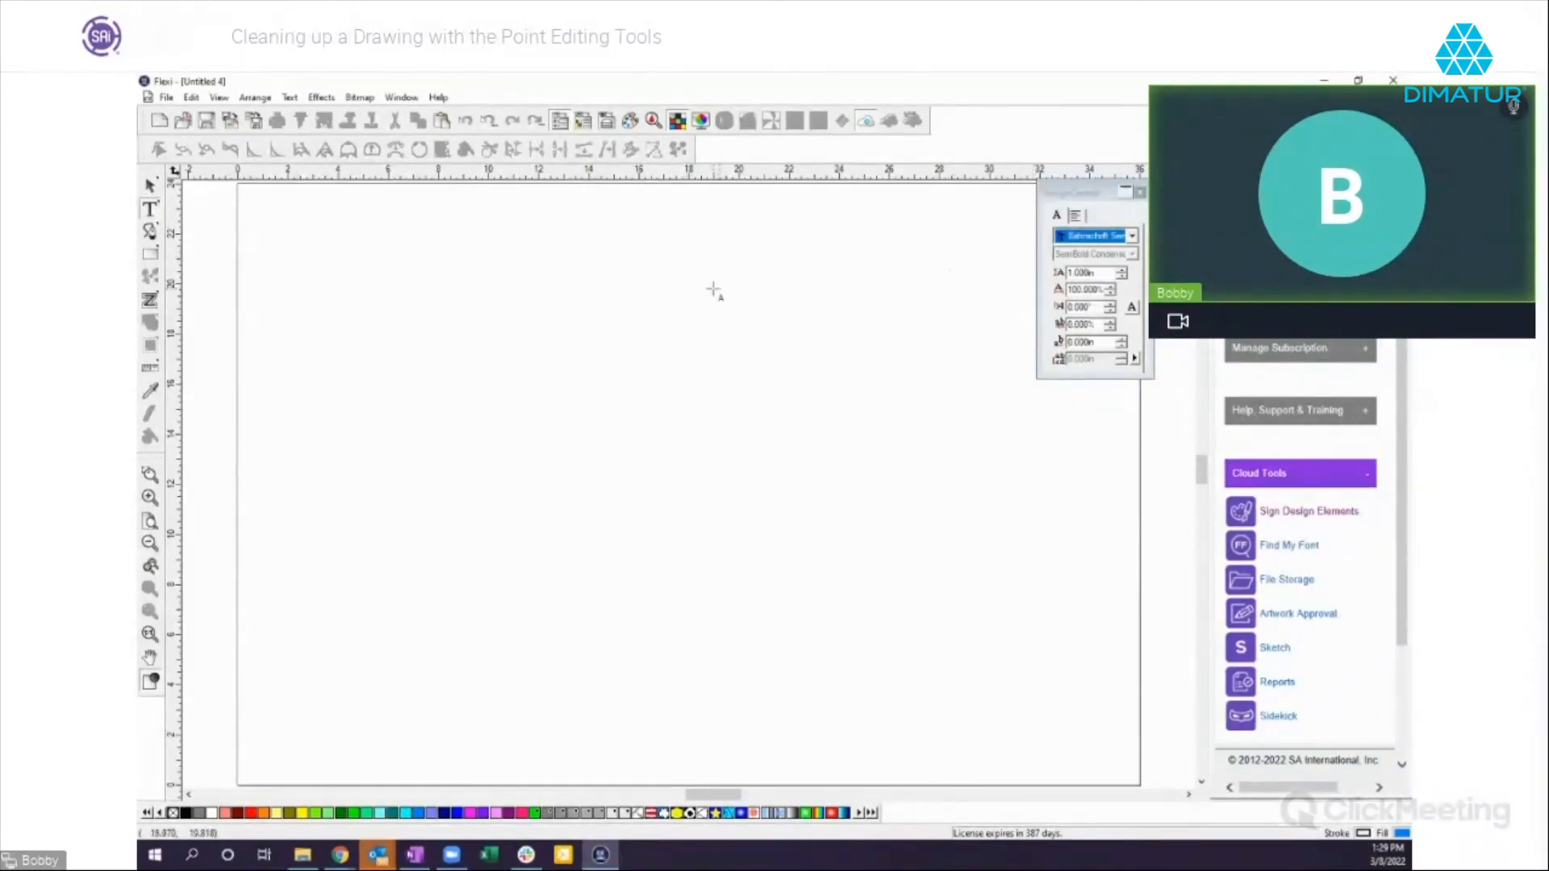
left_click(442, 295)
type("dskf;")
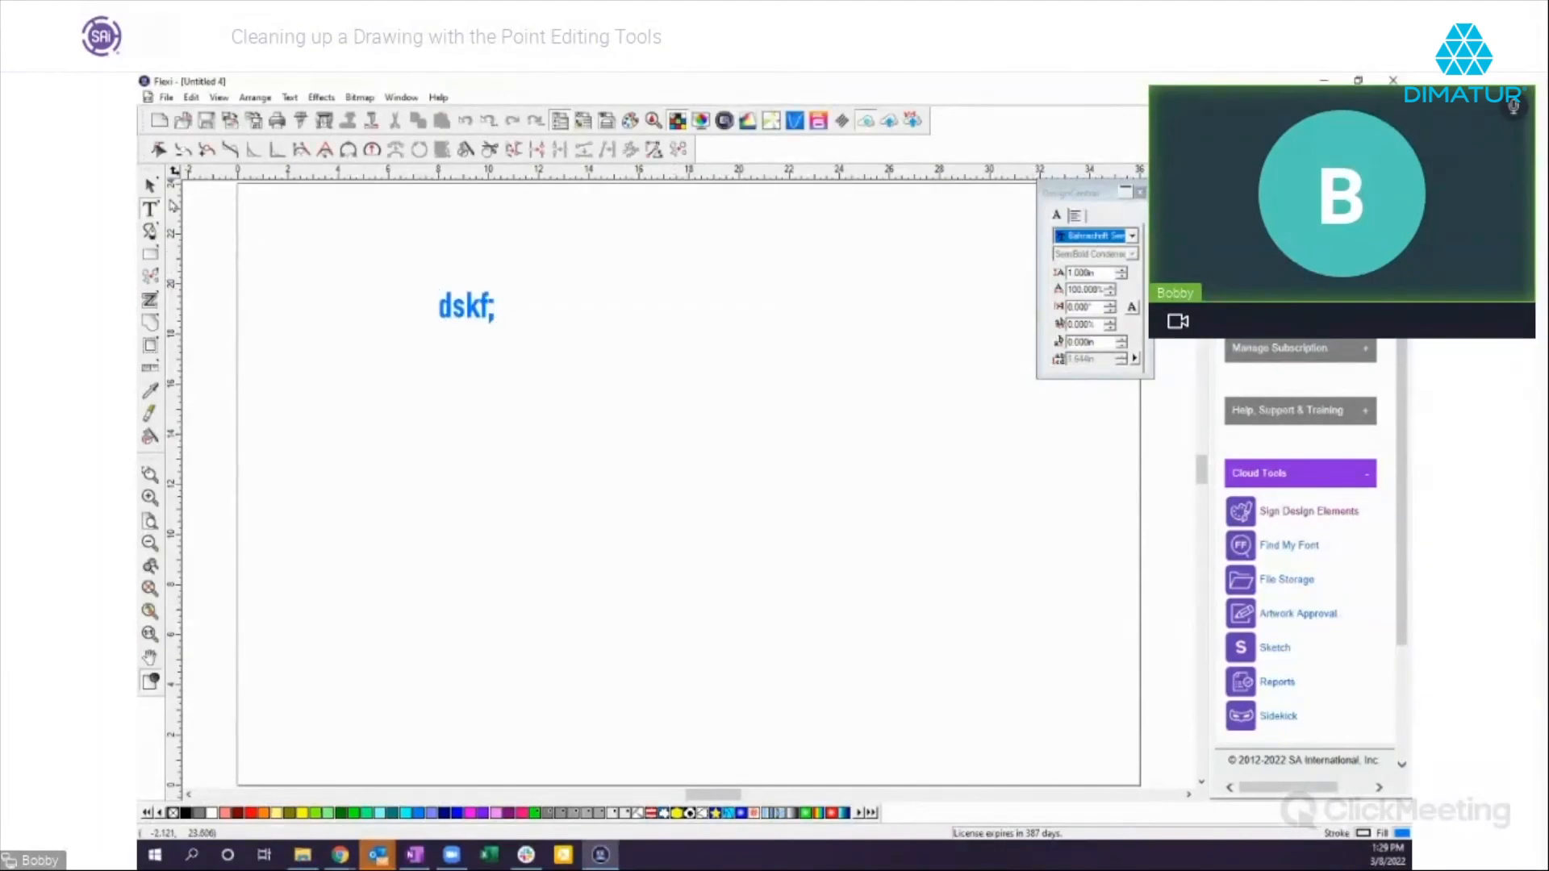
left_click(150, 186)
left_click(505, 450)
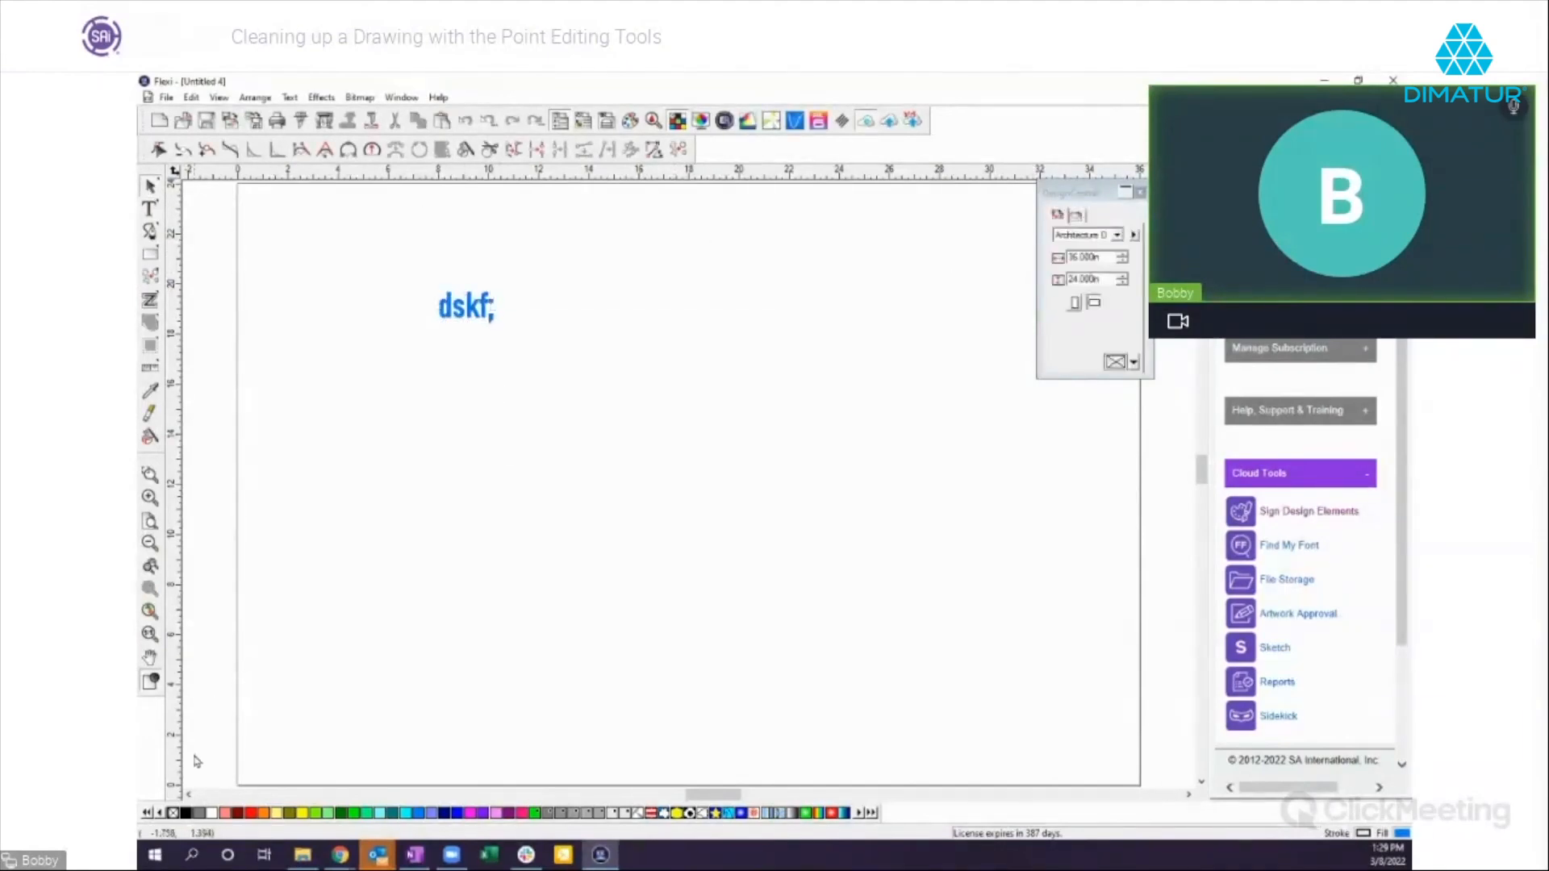
Step: With nothing selected, set the default fill to black and the default text font to Arial Black
left_click(184, 813)
left_click(149, 208)
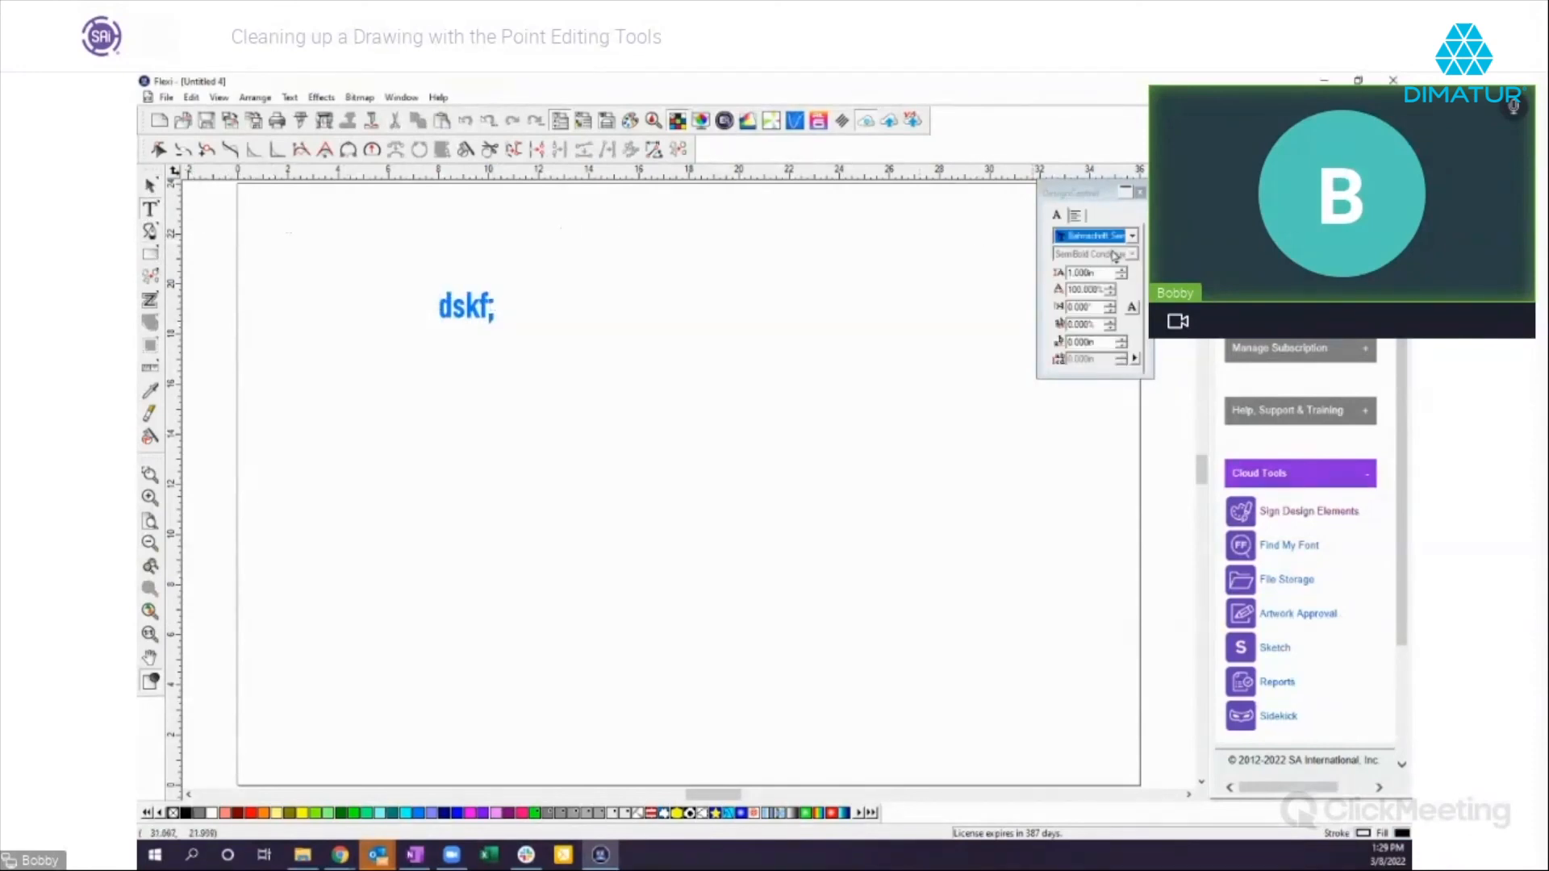
left_click(1132, 235)
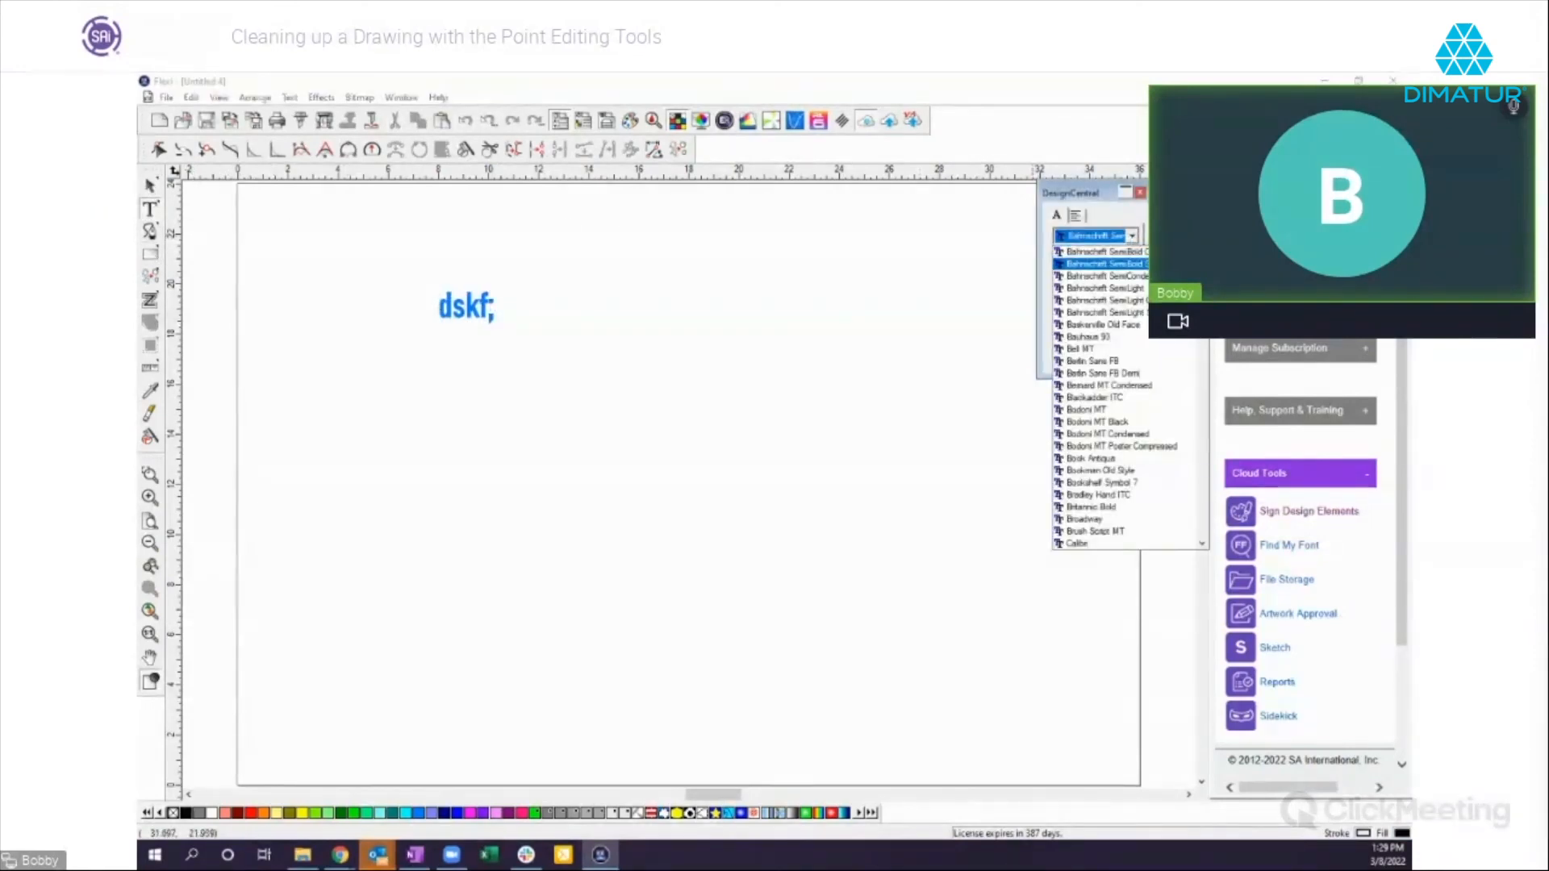
scroll(1162, 264, "up", 9)
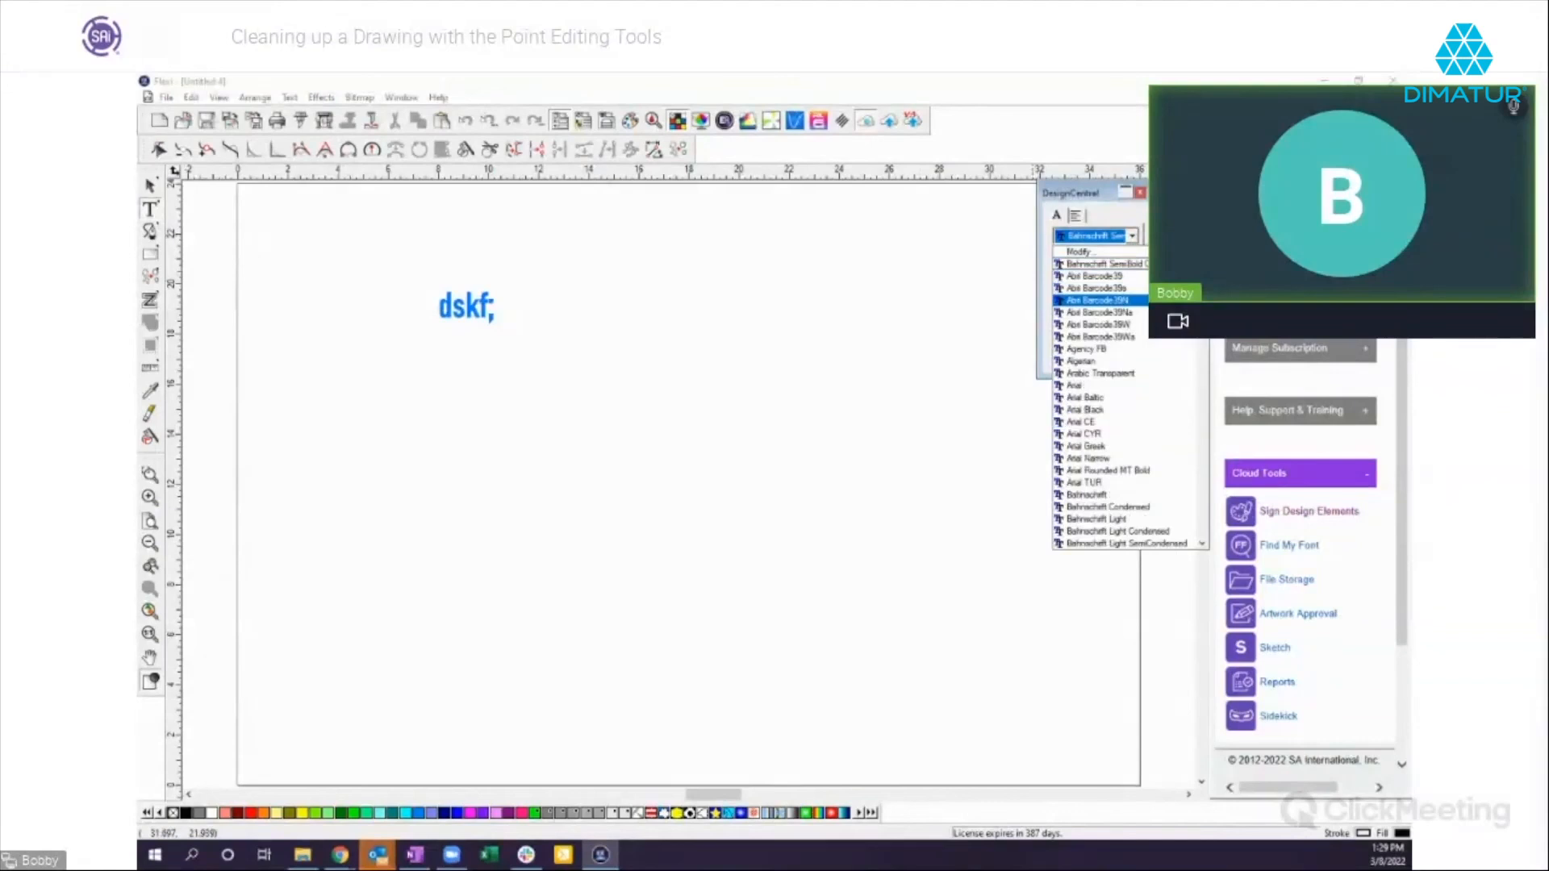
left_click(1102, 409)
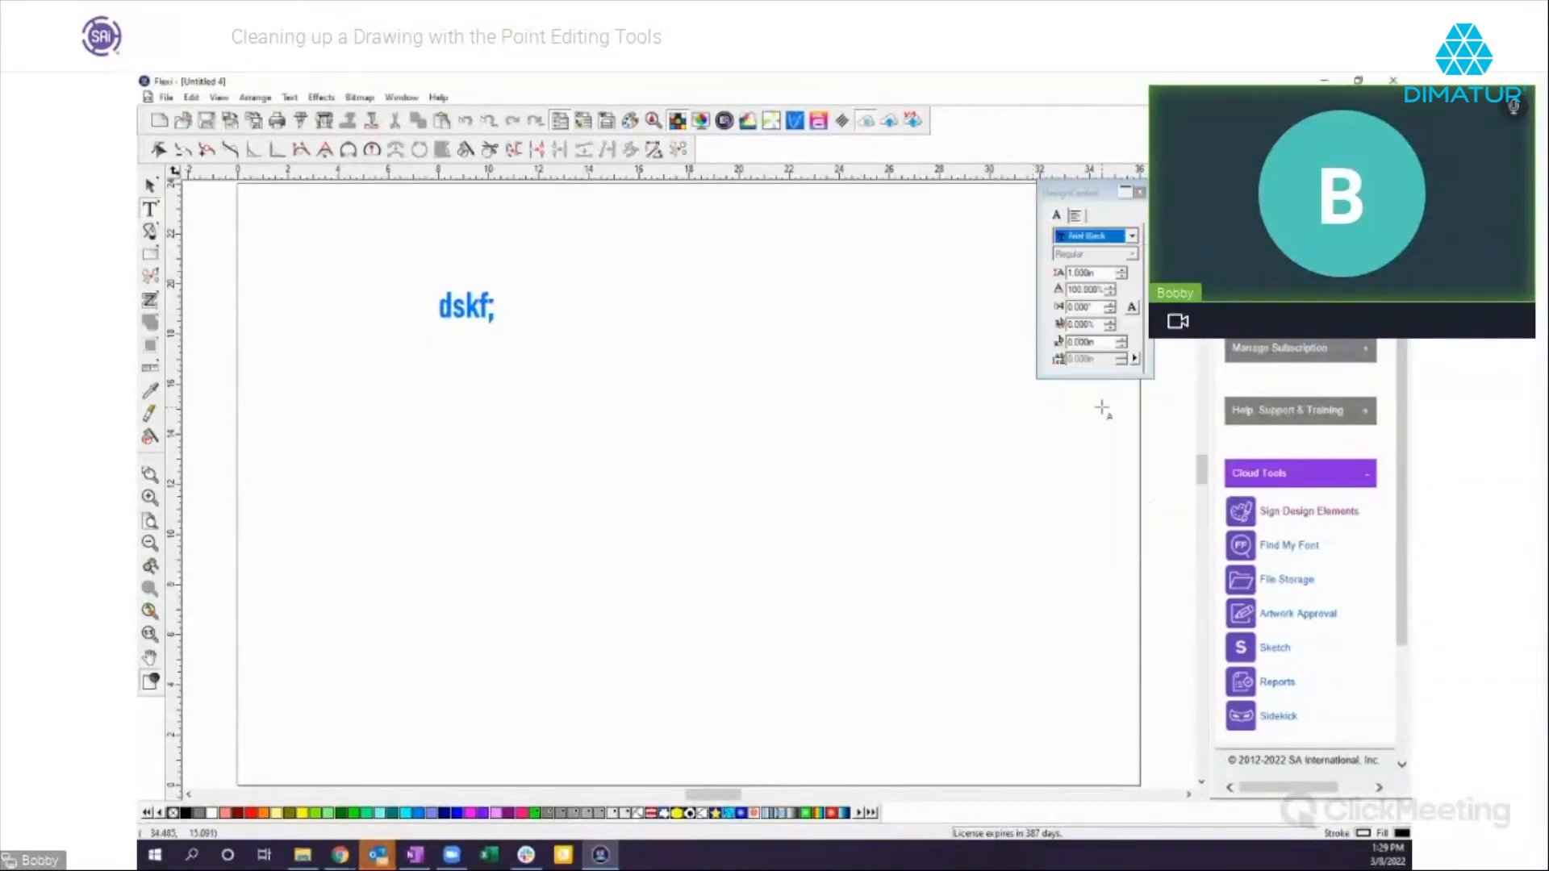
left_click(150, 186)
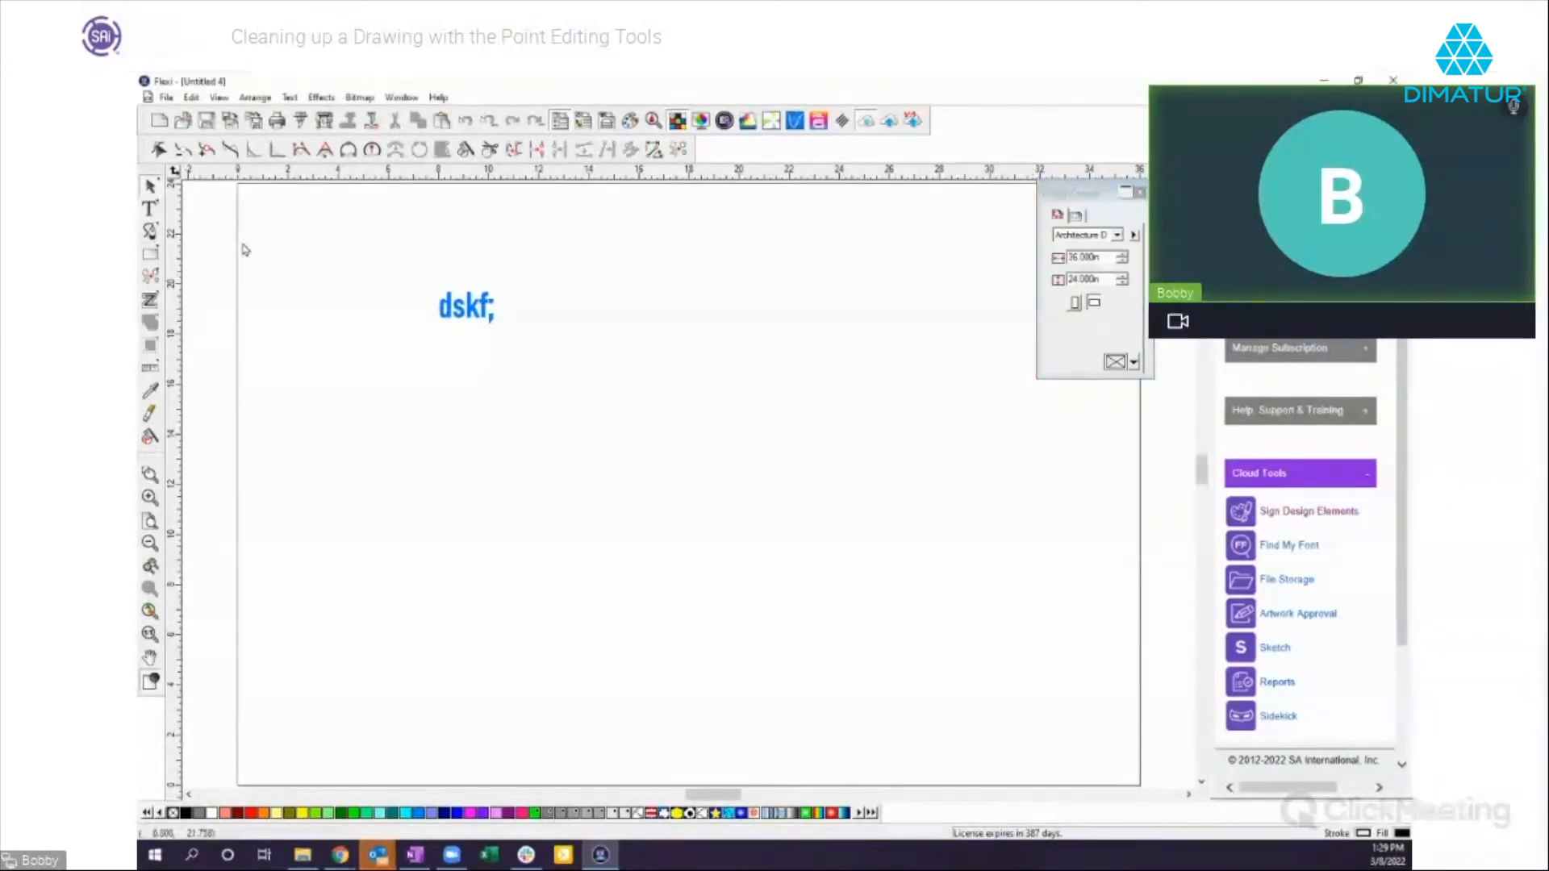
Step: Add the text "dsl;af;lsa" below the blue text with the black Arial Black defaults
left_click(149, 208)
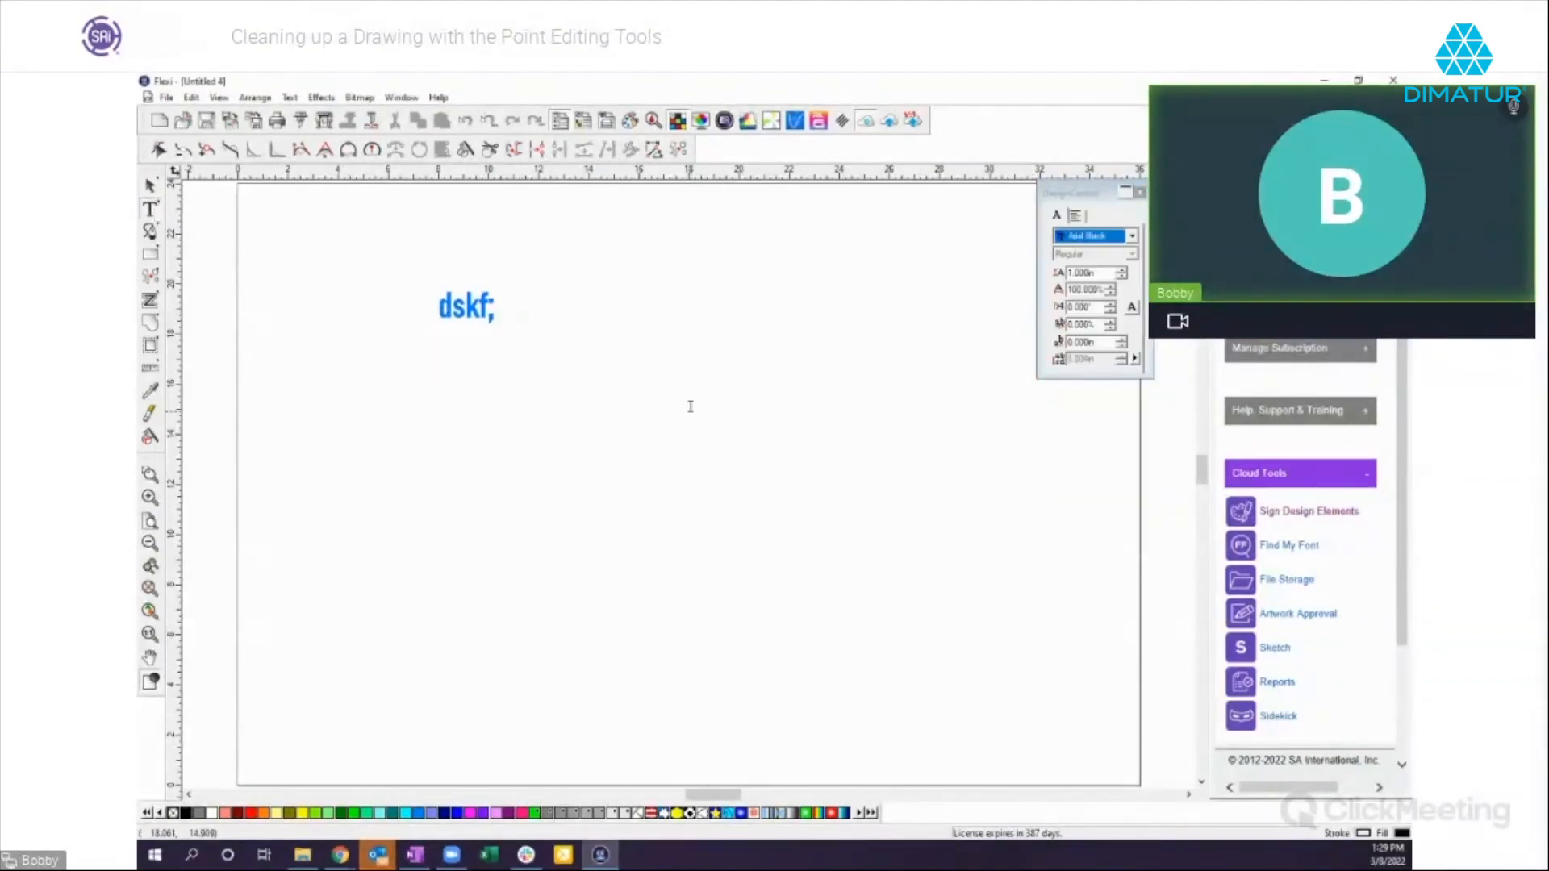
type("dsl;af;lsa")
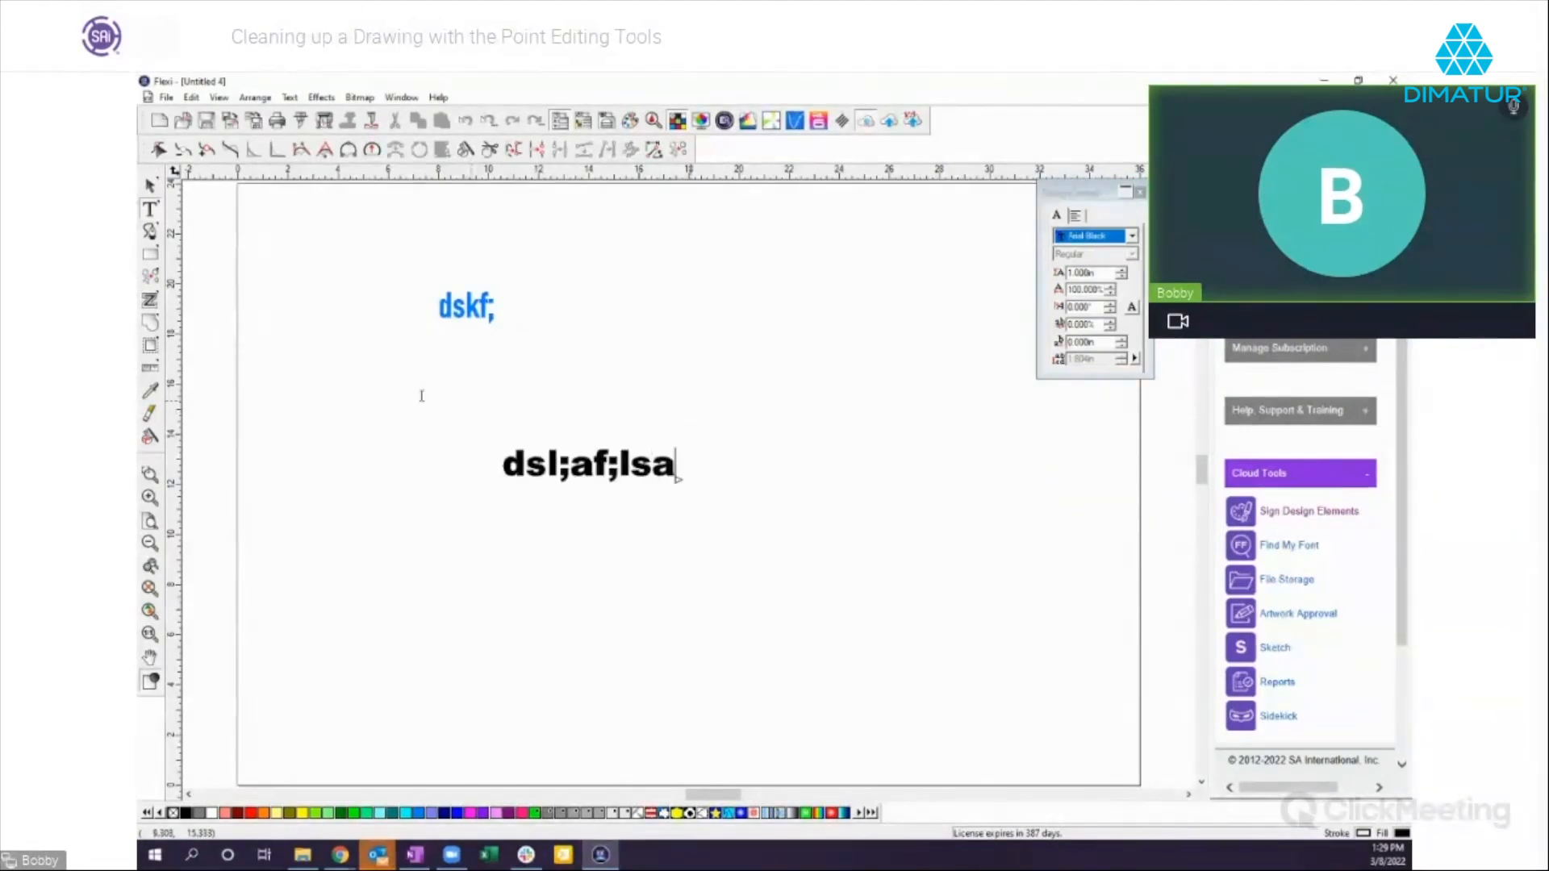
left_click(150, 185)
Step: Select both pieces of text and delete them from the page
left_click(283, 282)
left_click_drag(389, 264, 830, 504)
key("Delete")
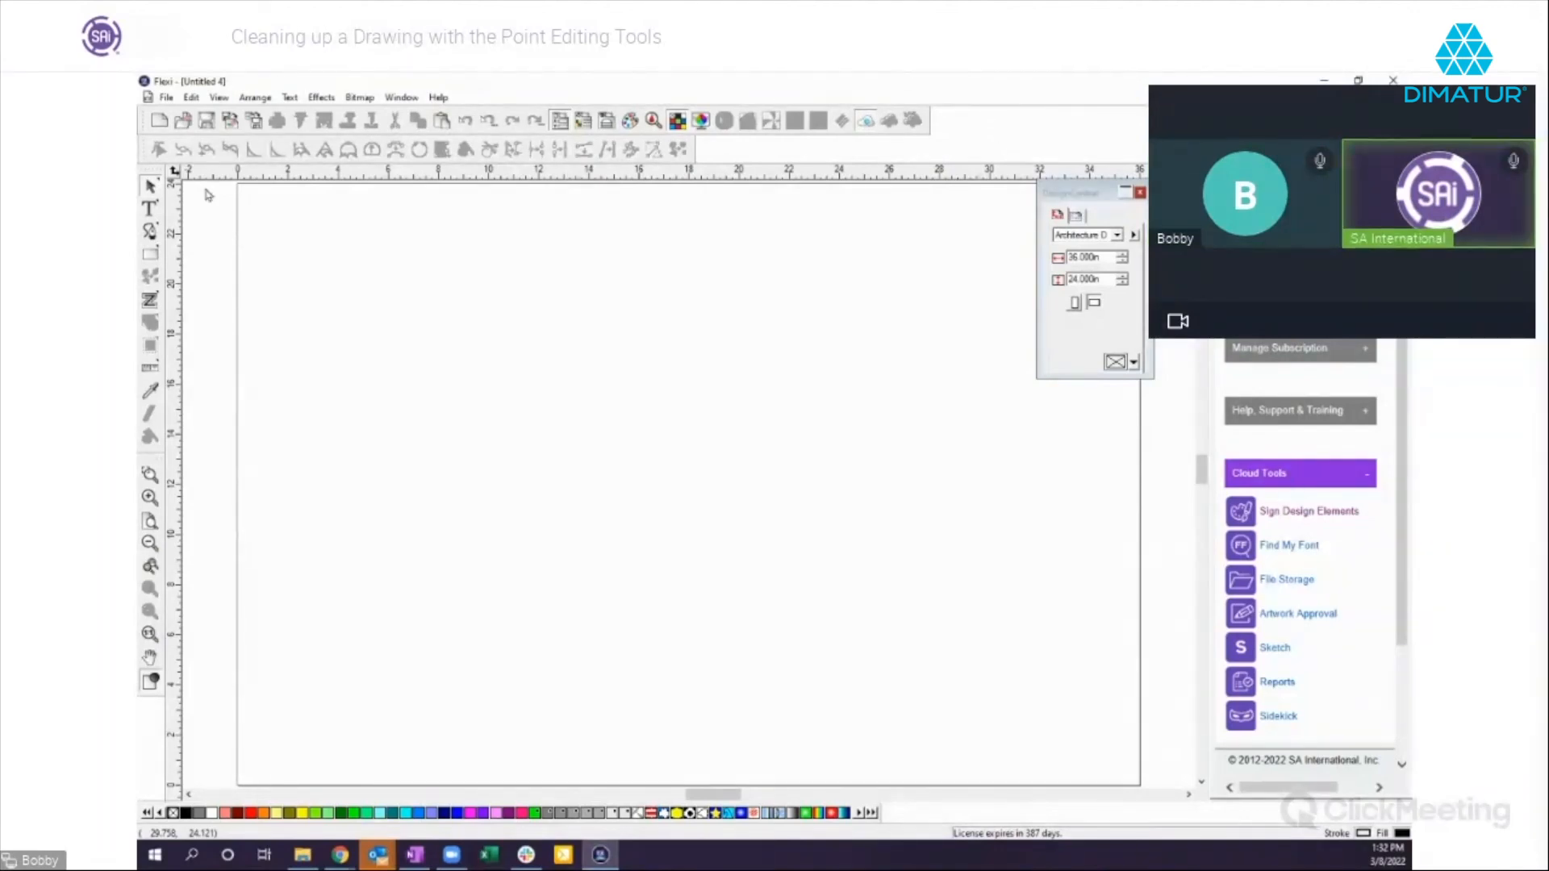
Step: Draw a black rectangle about 13.8 by 6.1 in in the upper part of the empty page
left_click(151, 255)
left_click_drag(447, 303, 796, 458)
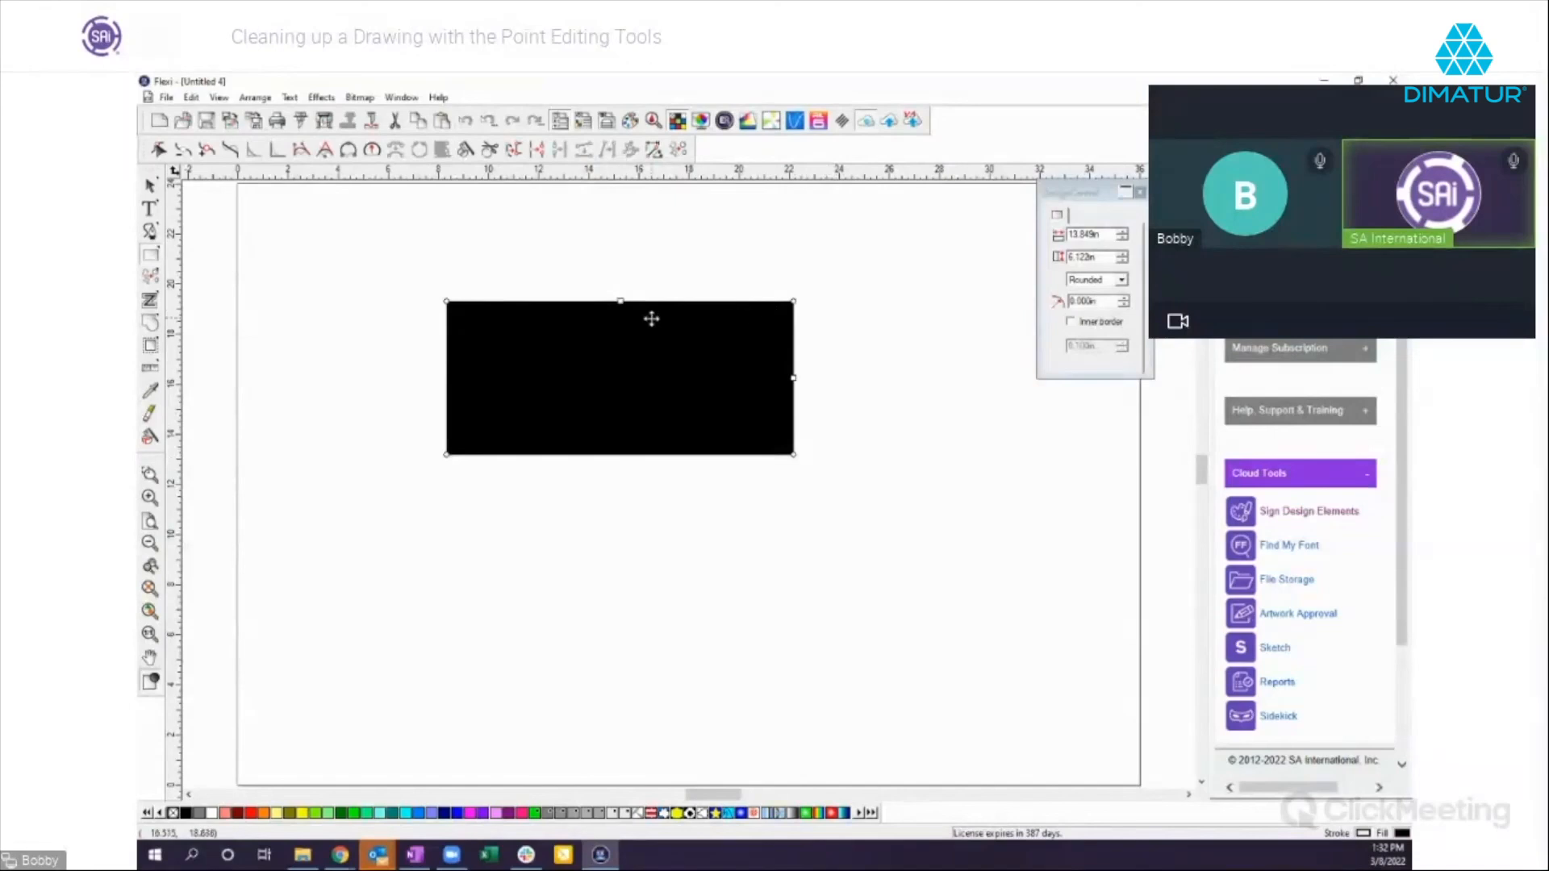
left_click(151, 188)
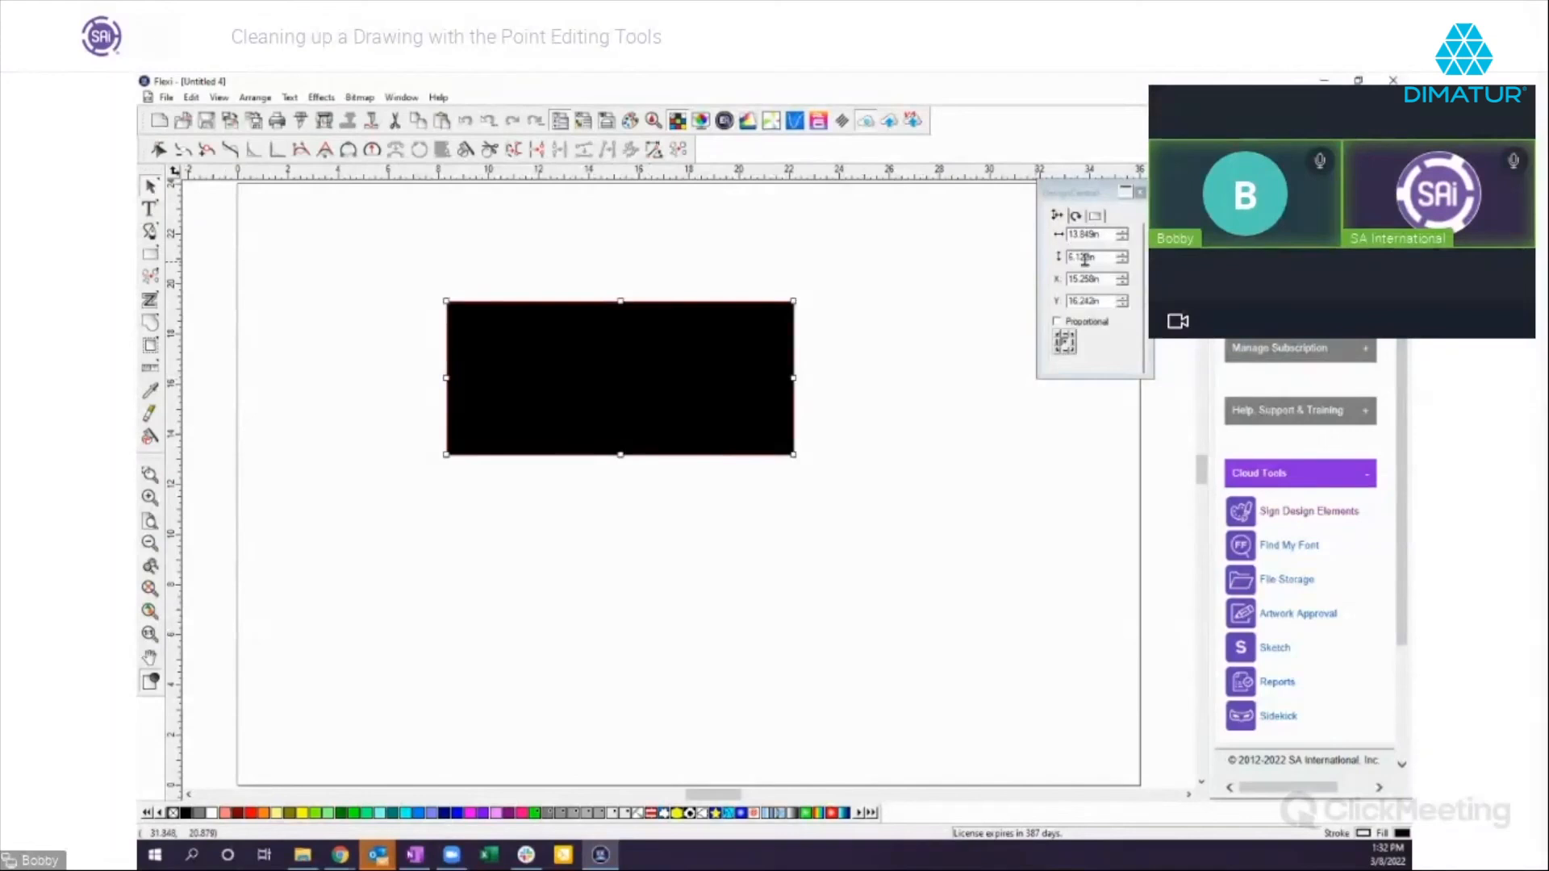
Step: Turn on the rectangle's inner border to show its effect, and turn it off again
left_click(1096, 217)
left_click(1070, 322)
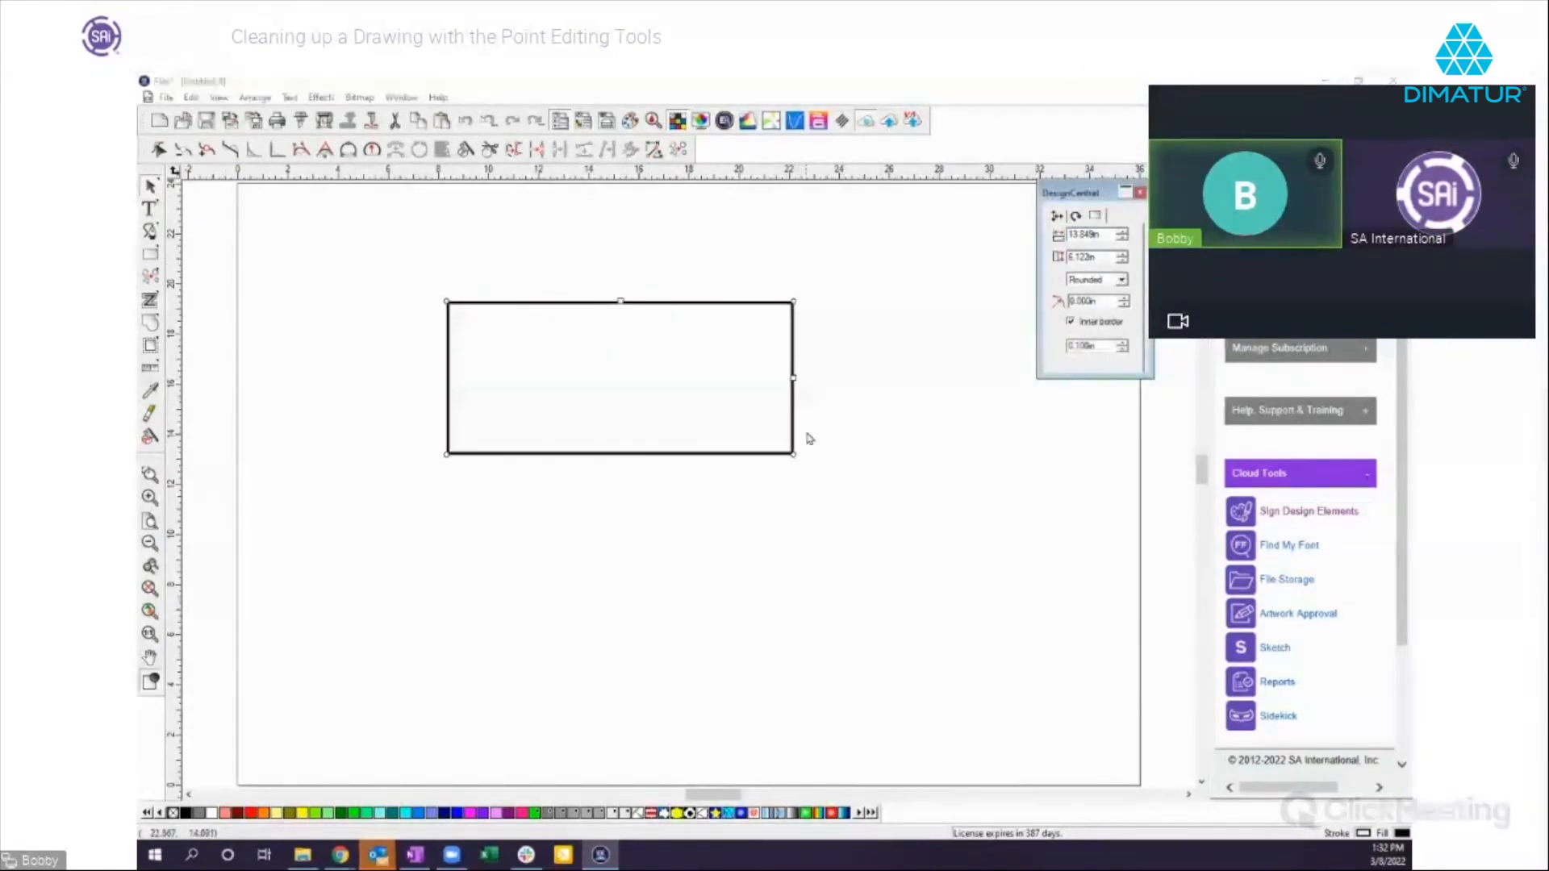
left_click(1071, 322)
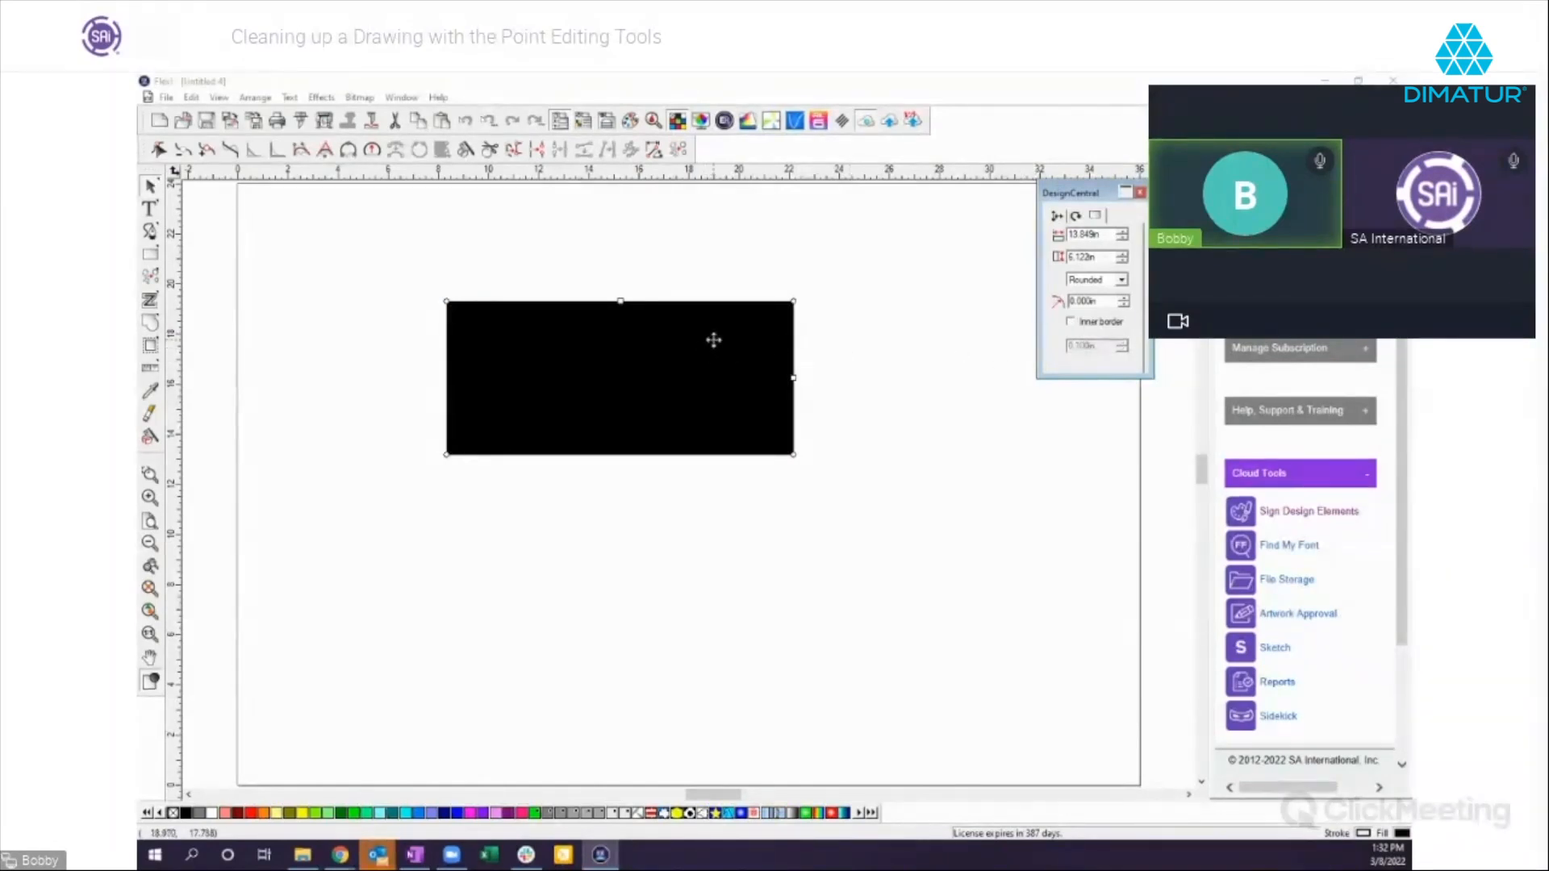
Step: Fill the rectangle with Manilla Yellow and deselect it
left_click(284, 815)
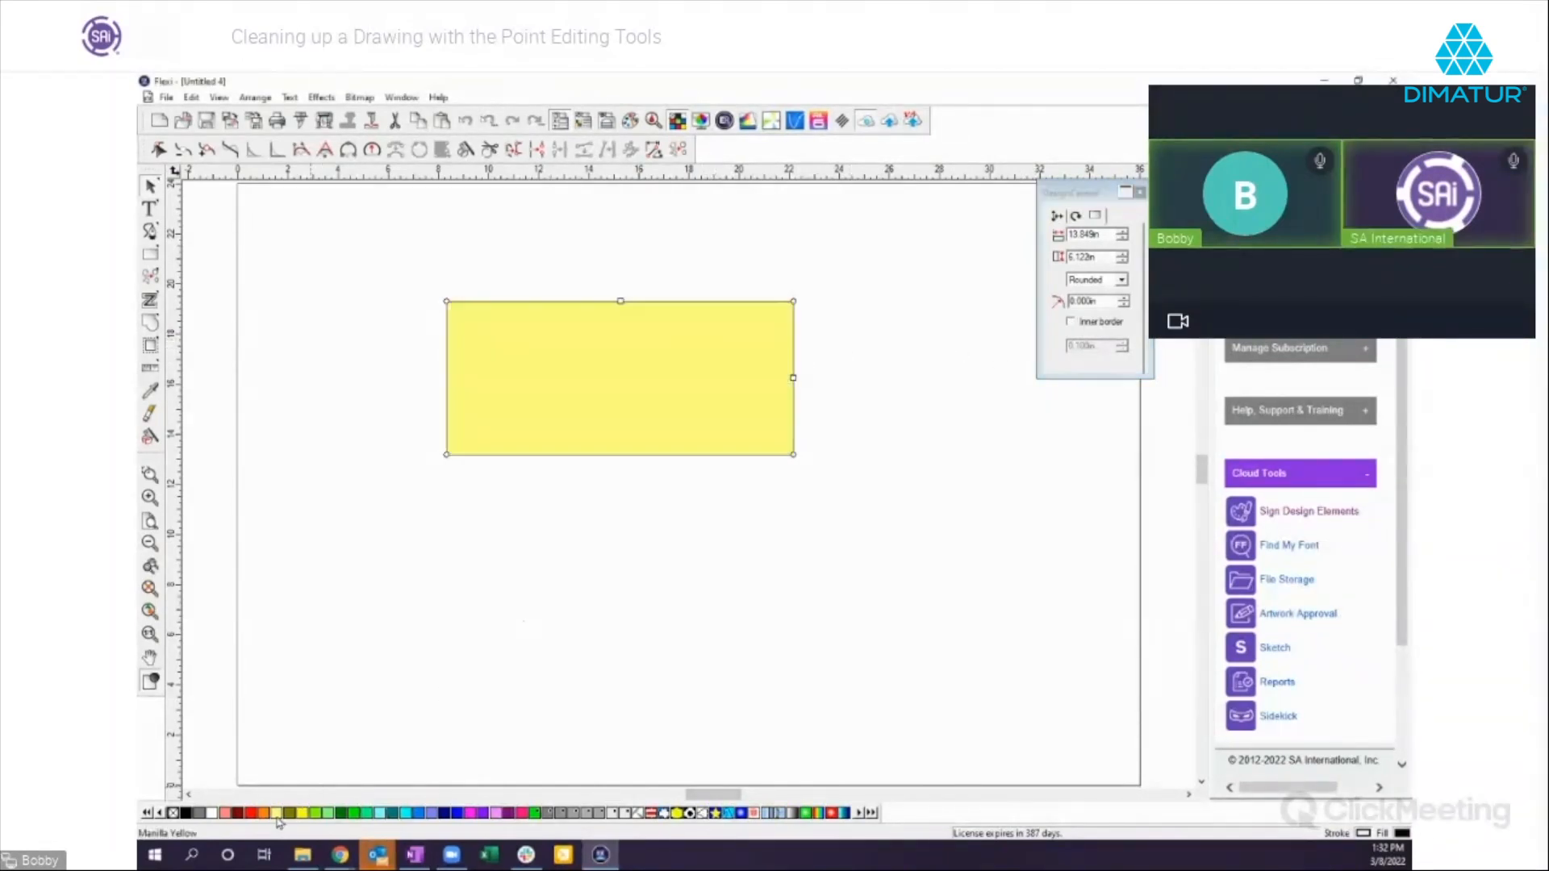
left_click(339, 633)
left_click(586, 444)
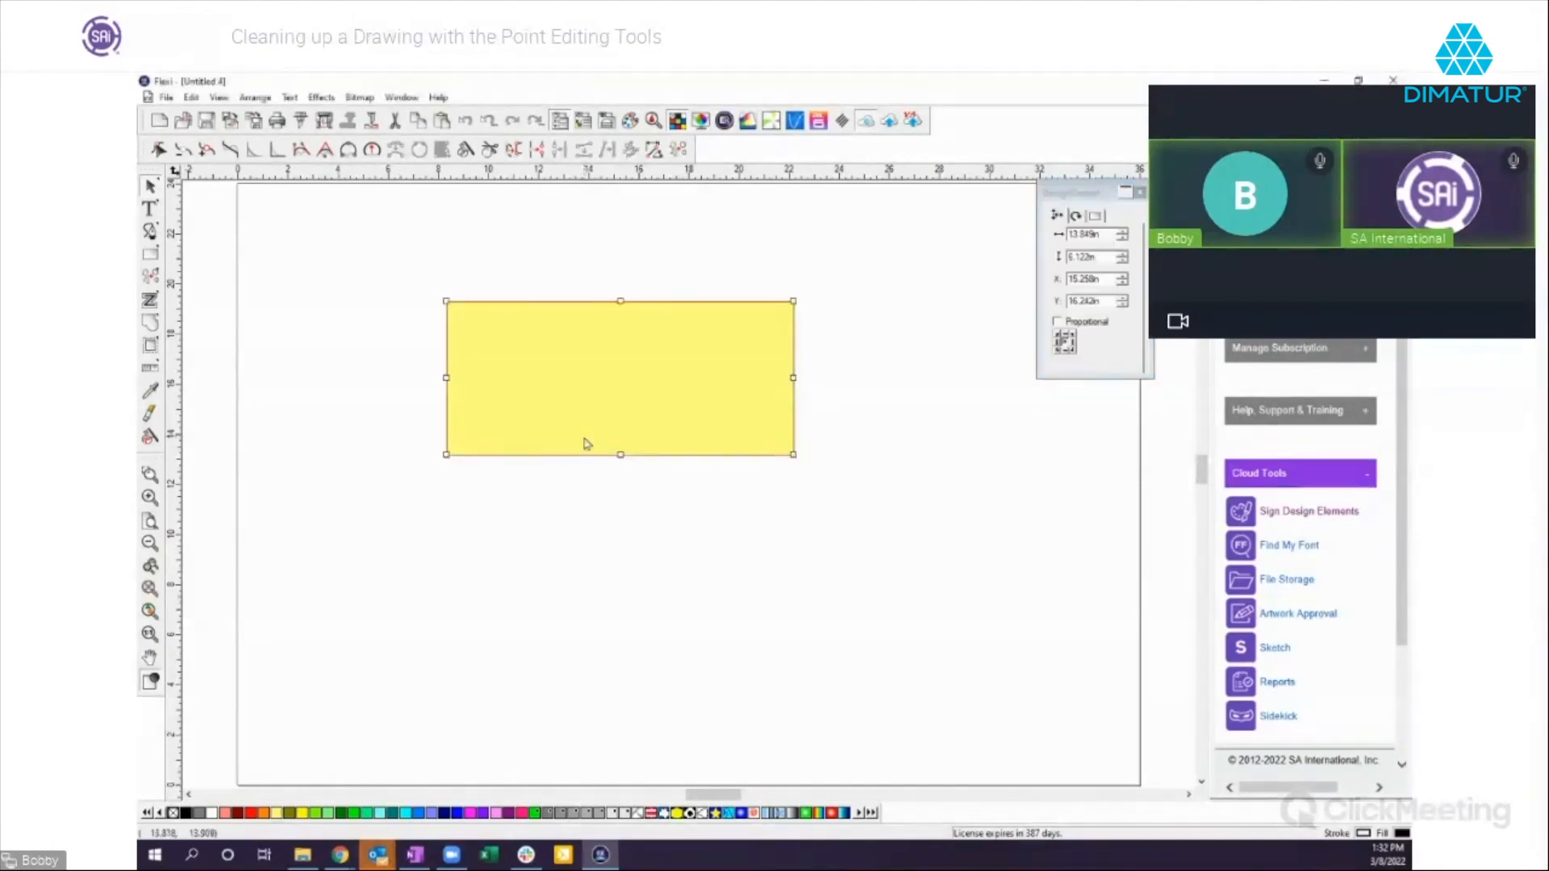
left_click(687, 492)
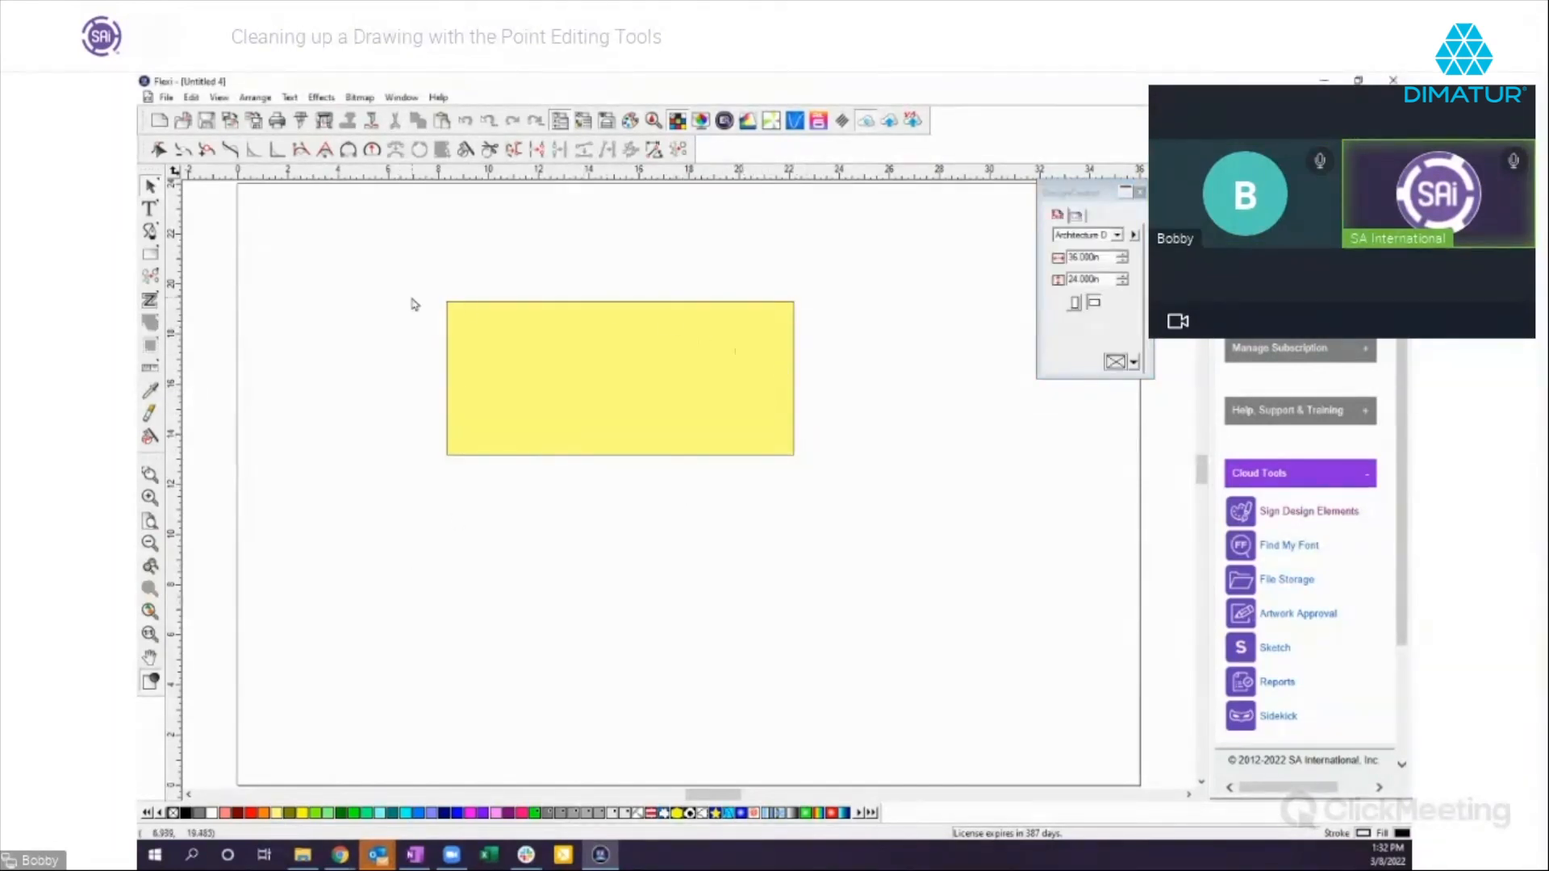
Step: Zoom in closely on the rectangle's upper-left corner to examine its edge
left_click_drag(425, 292, 486, 332)
left_click(150, 475)
left_click_drag(436, 299, 454, 318)
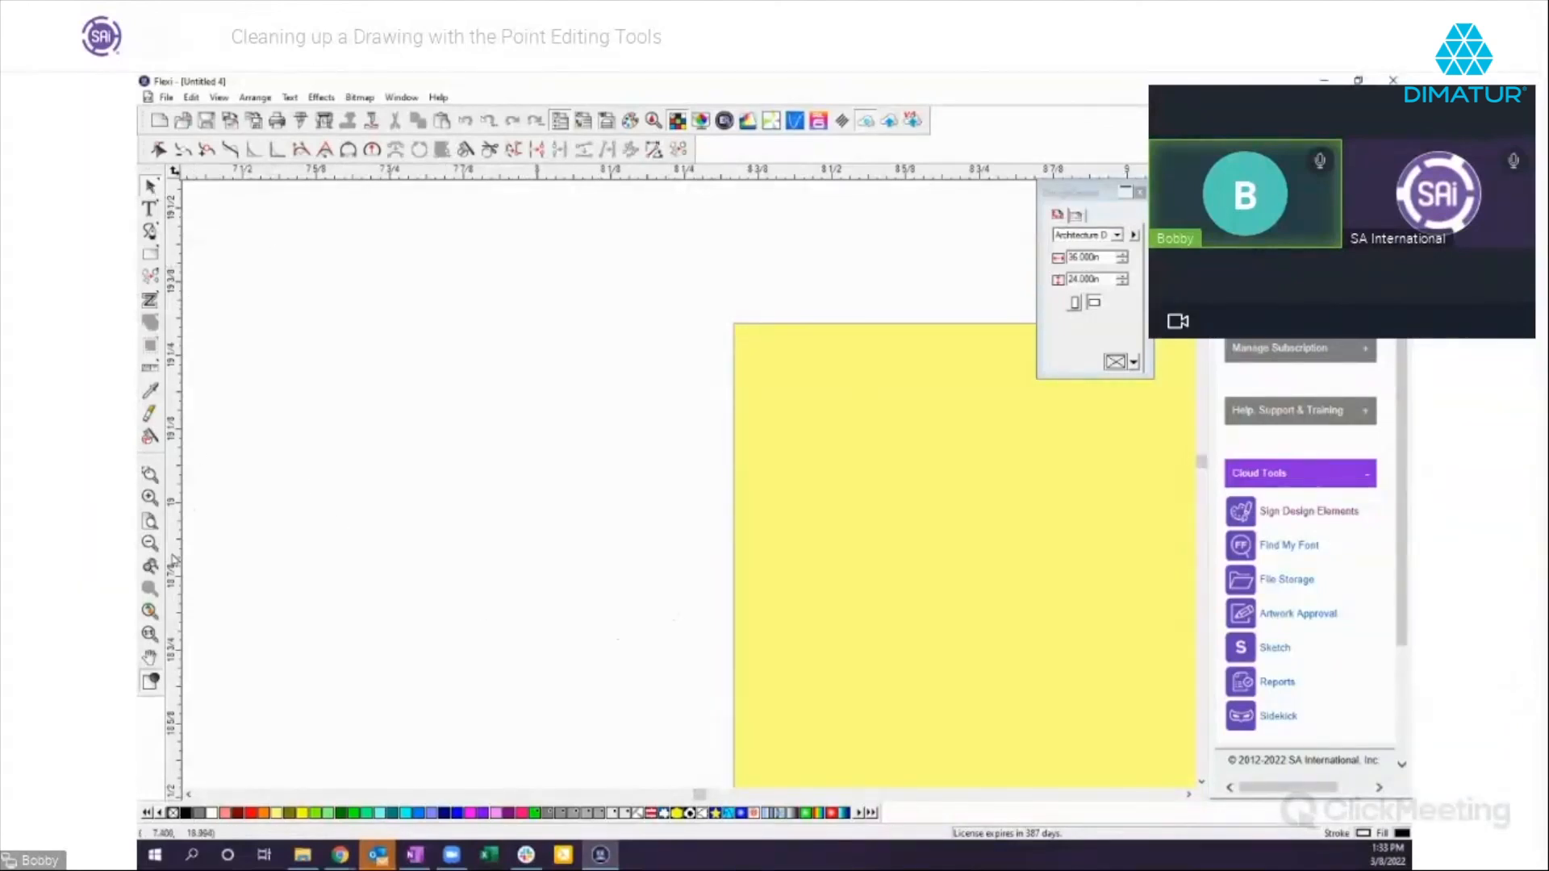
Step: Examine the outline of the whole yellow rectangle in view, both selected and deselected
left_click(151, 545)
left_click(151, 544)
left_click(151, 545)
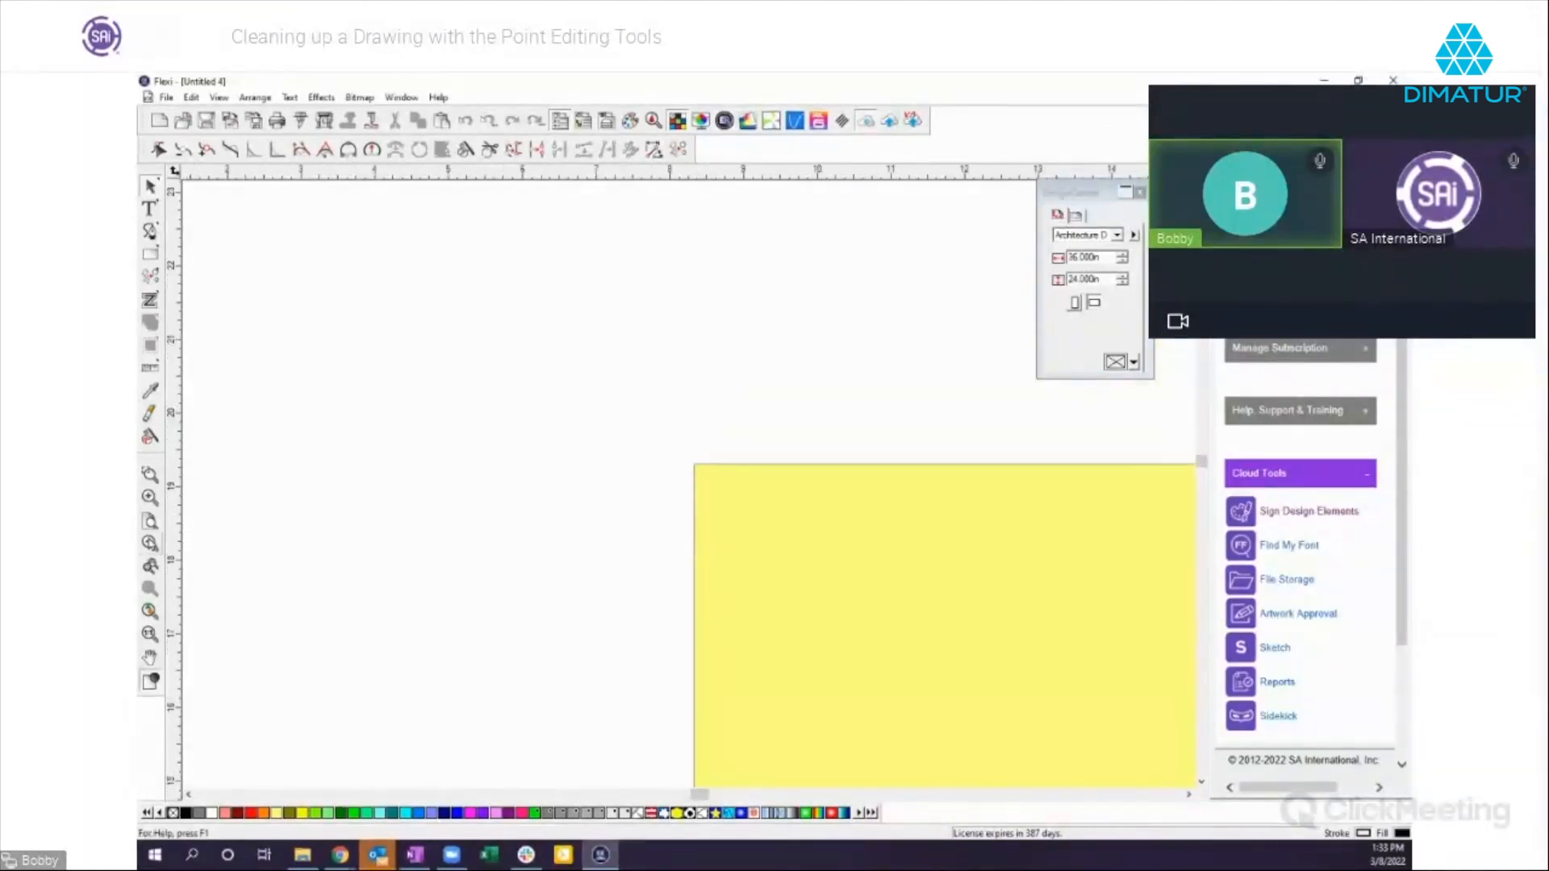
left_click(151, 544)
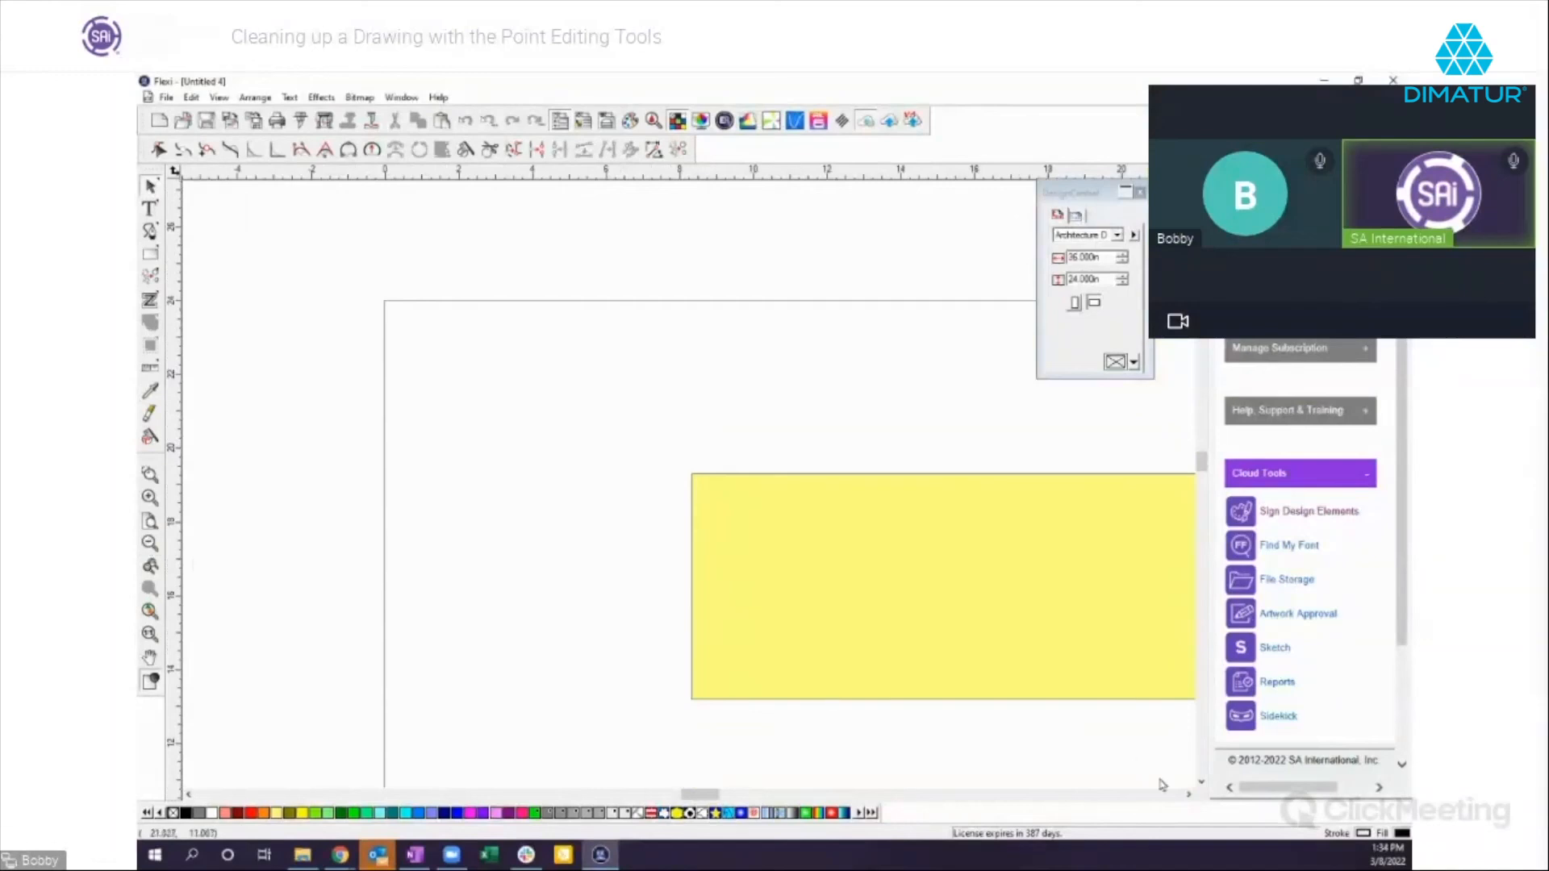
left_click(1188, 795)
left_click(1188, 795)
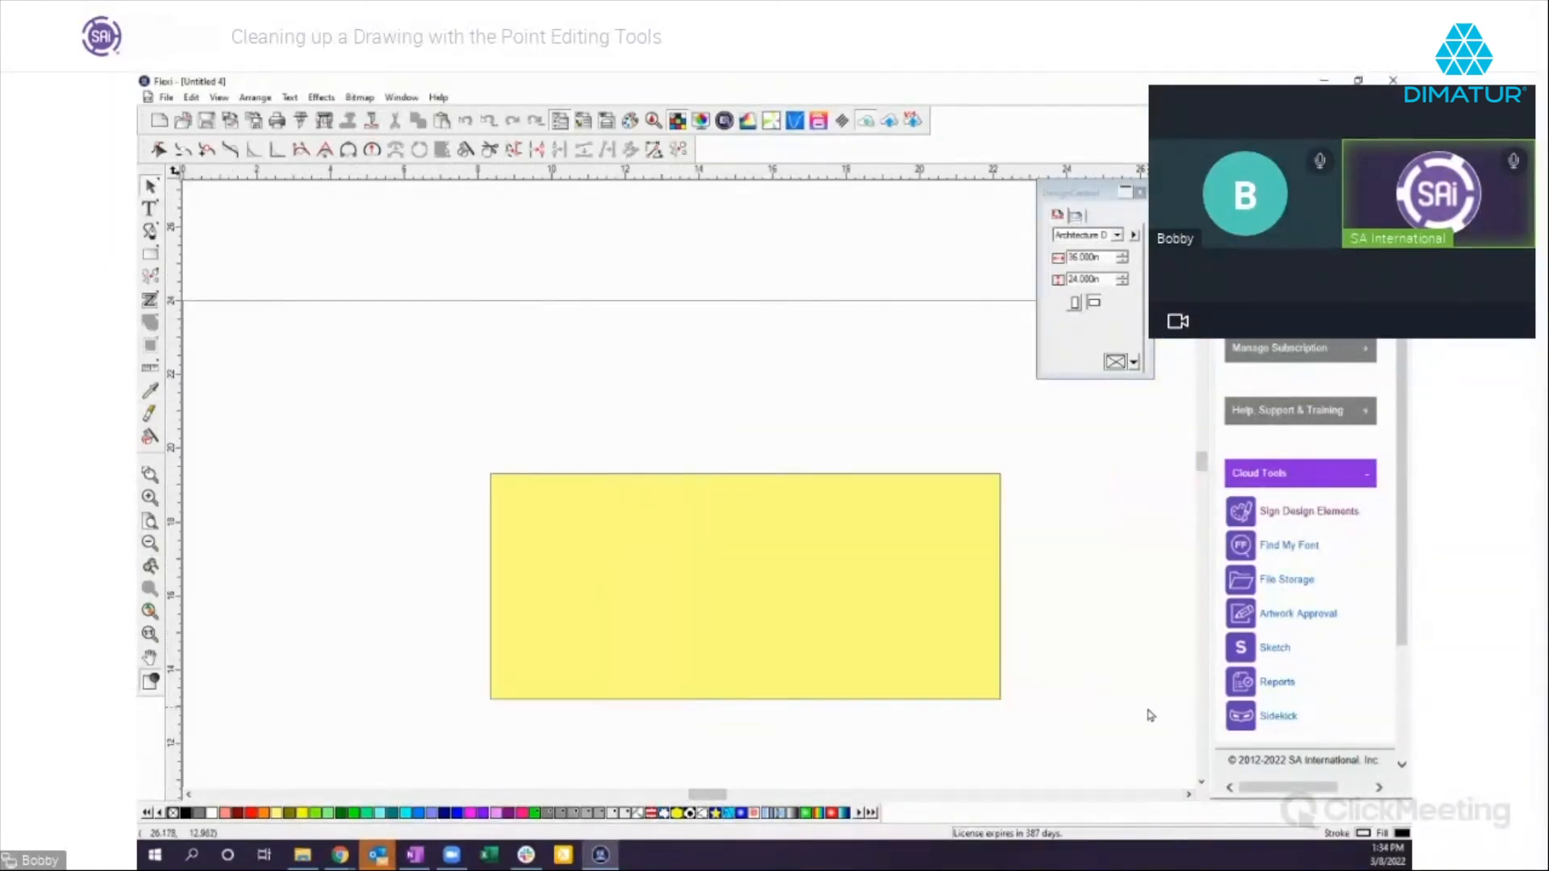
scroll(1145, 710, "down", 1)
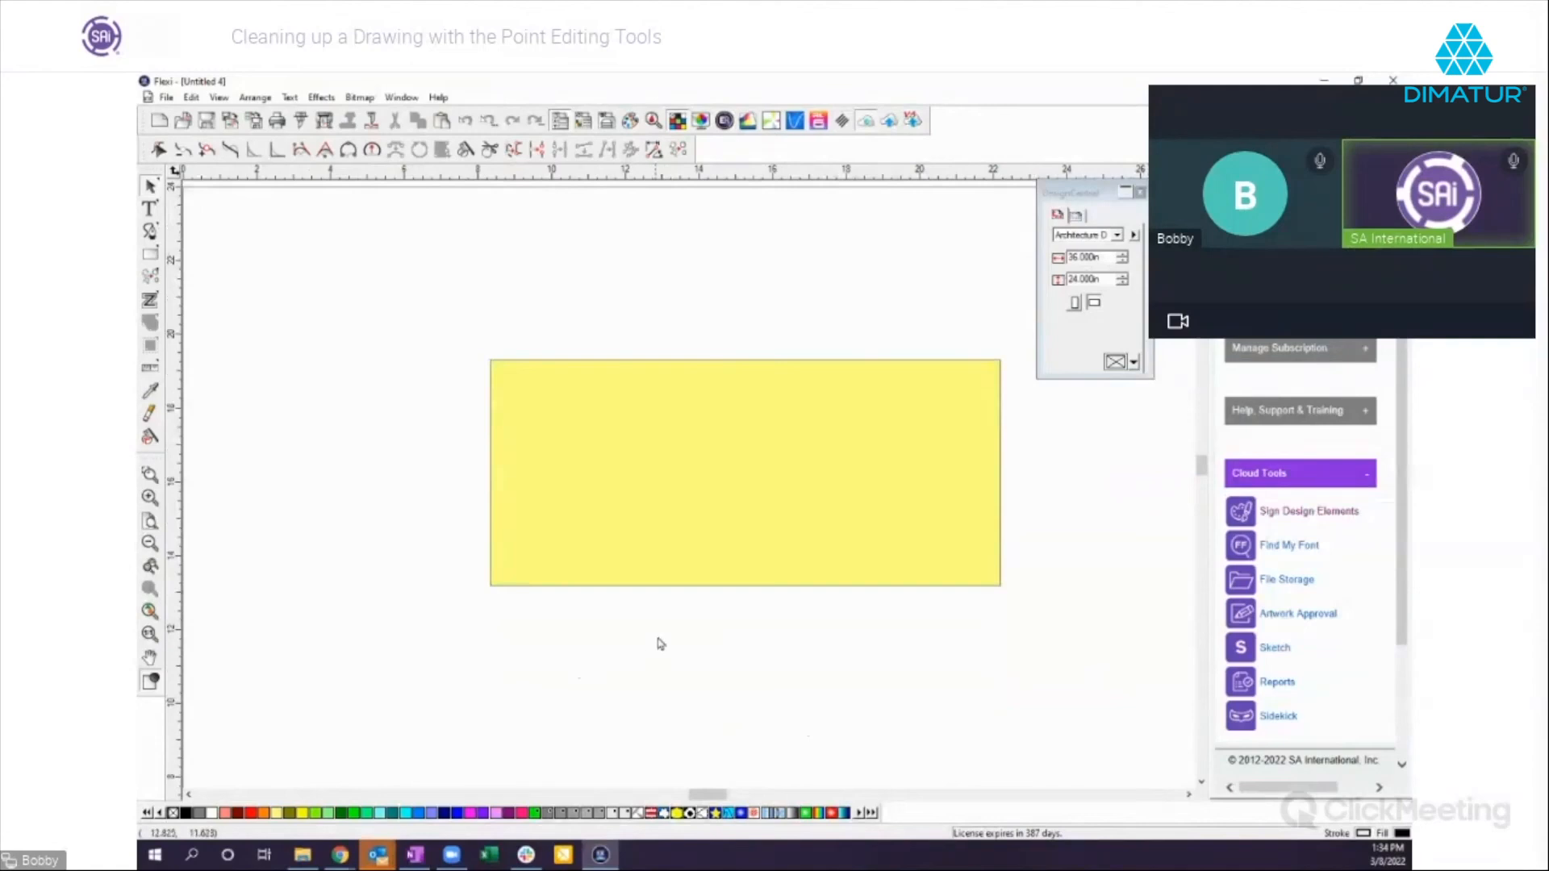
left_click_drag(423, 332, 1013, 647)
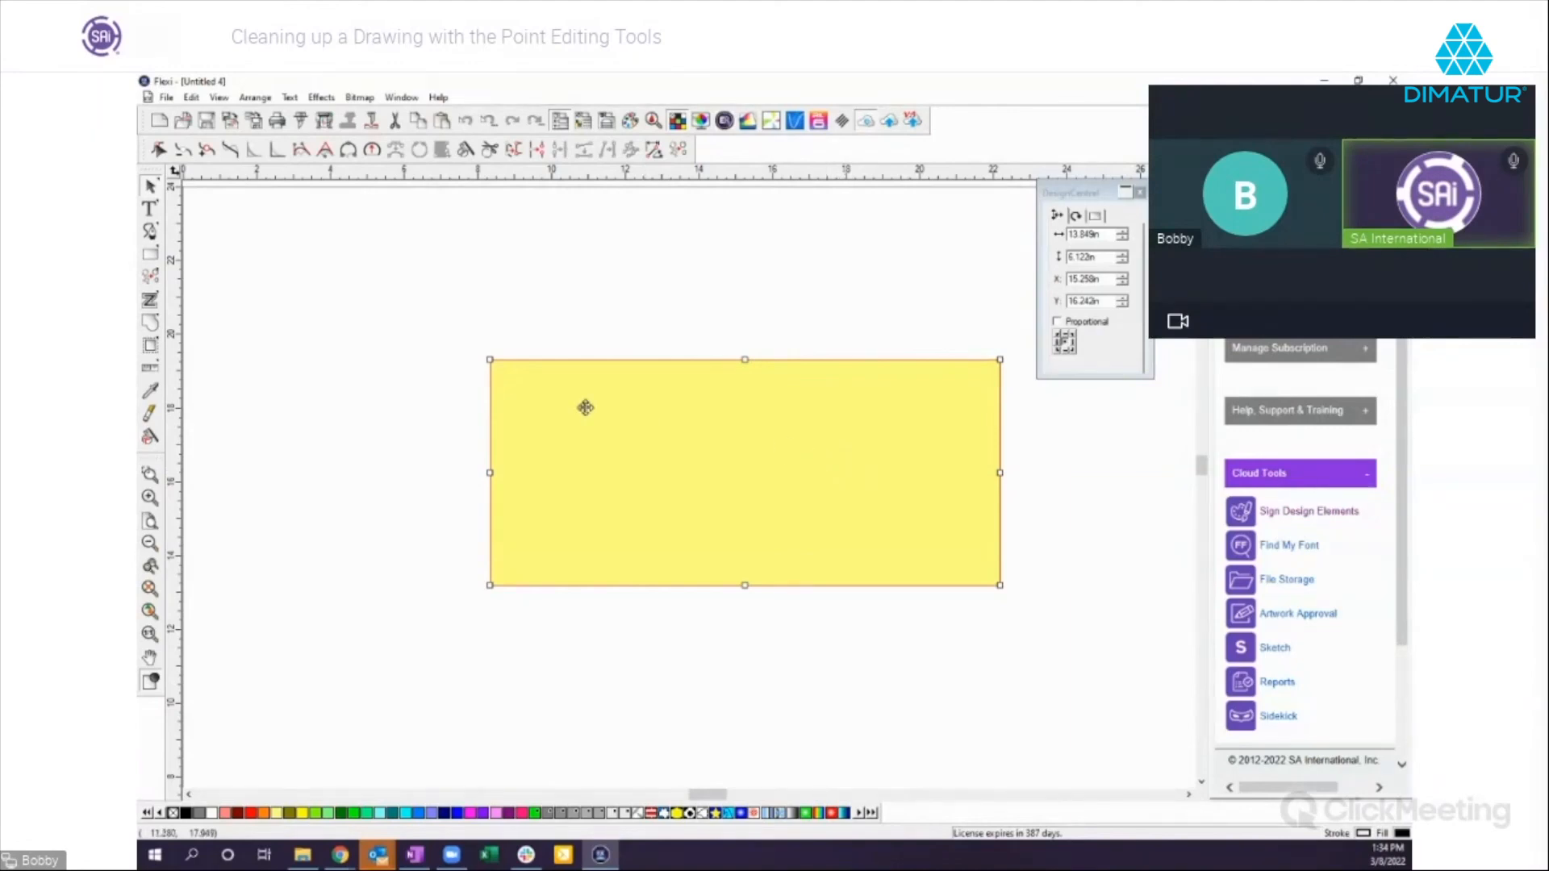
left_click(407, 283)
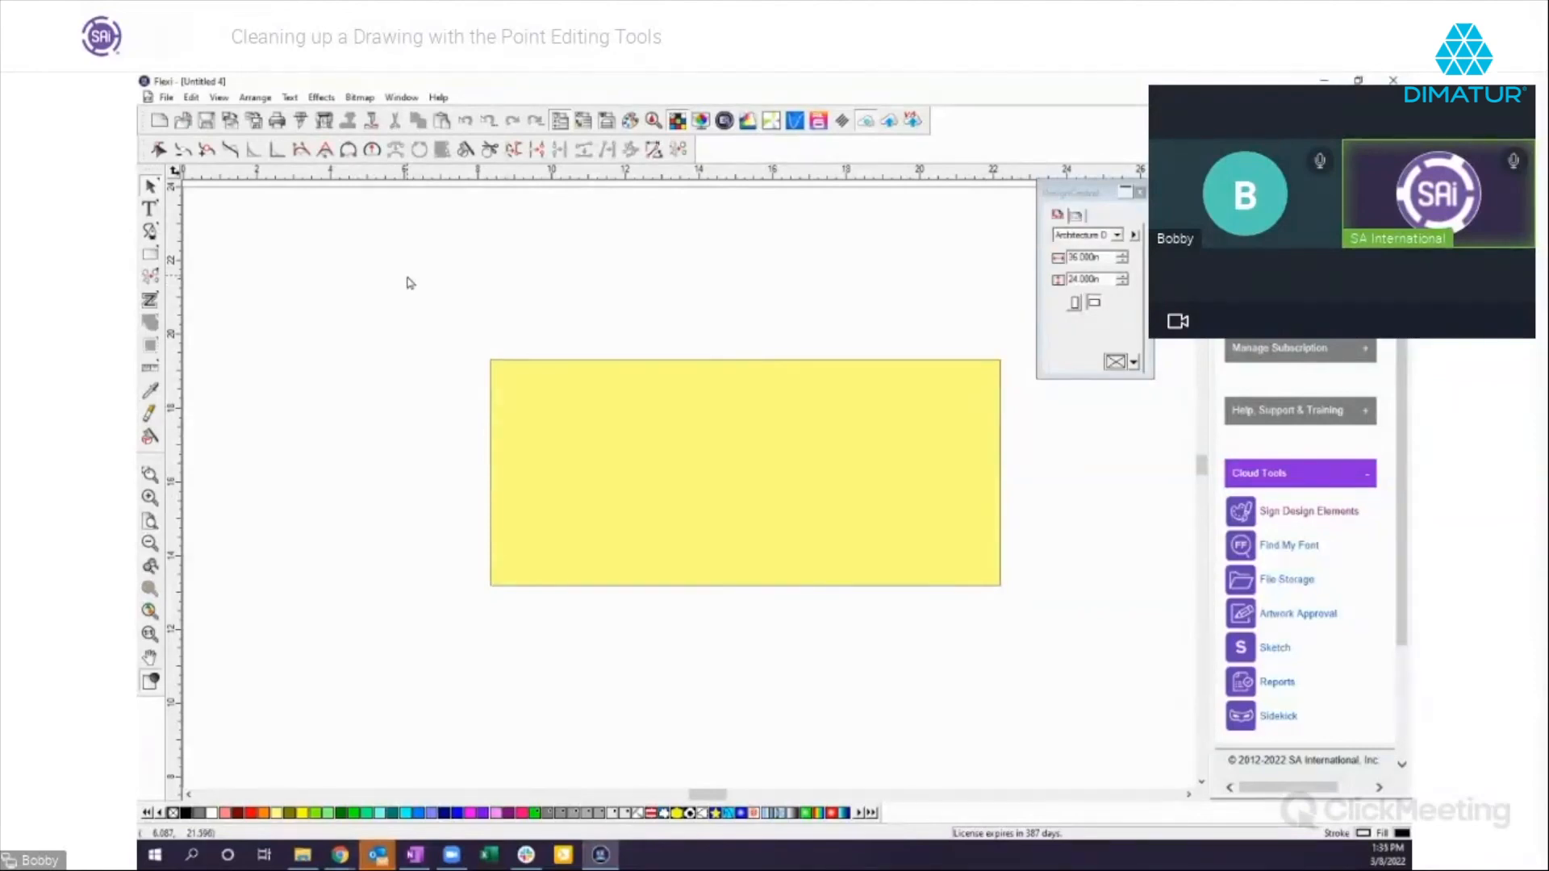
Step: Delete the yellow rectangle and fit the whole empty page in view
left_click(633, 458)
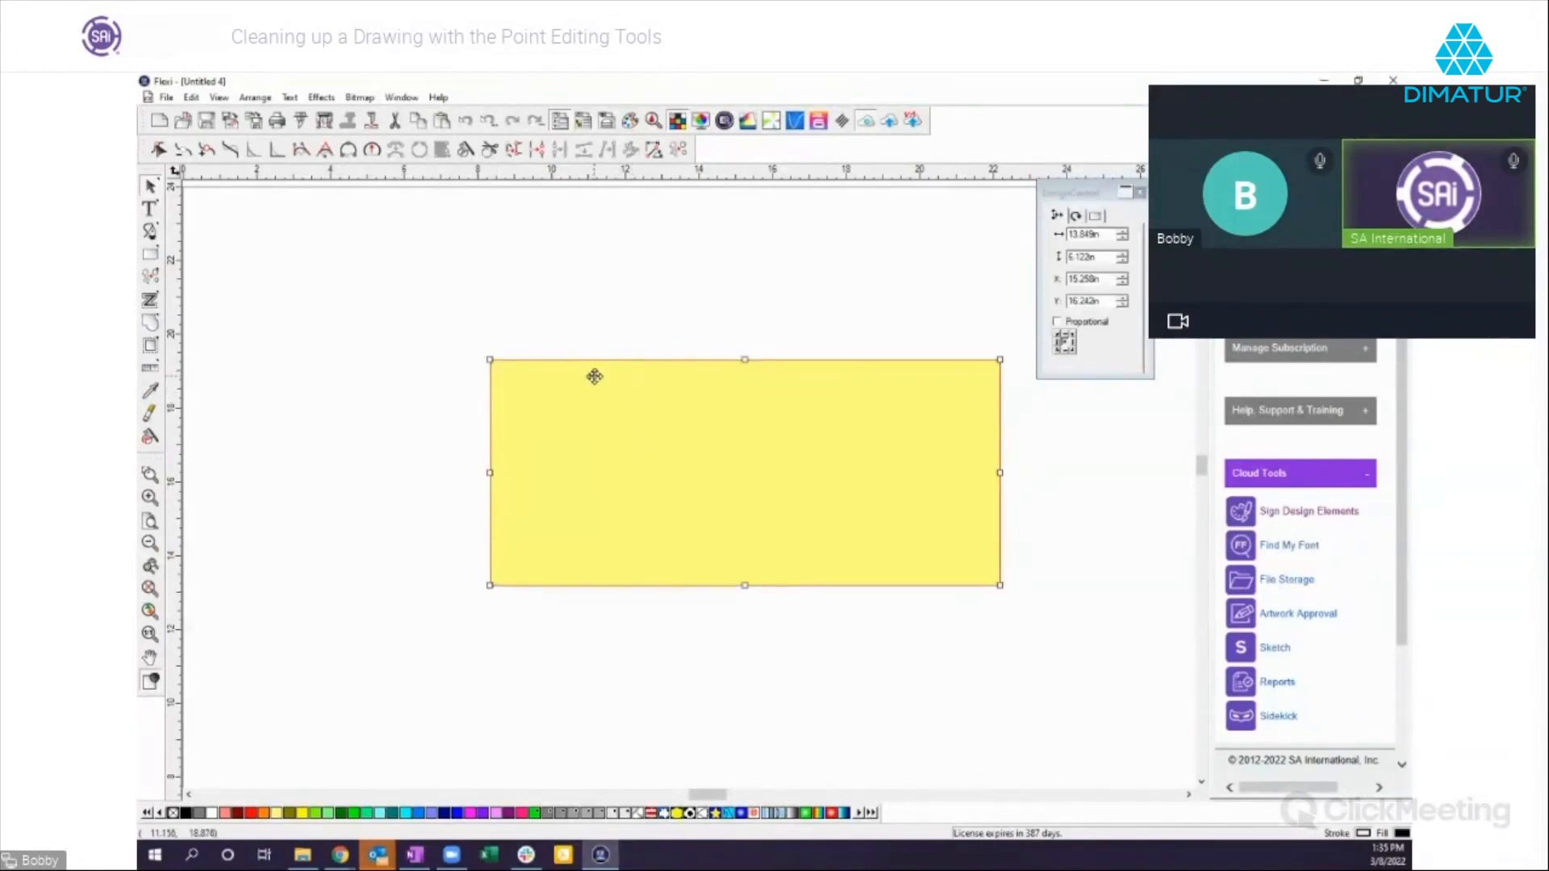
key("Delete")
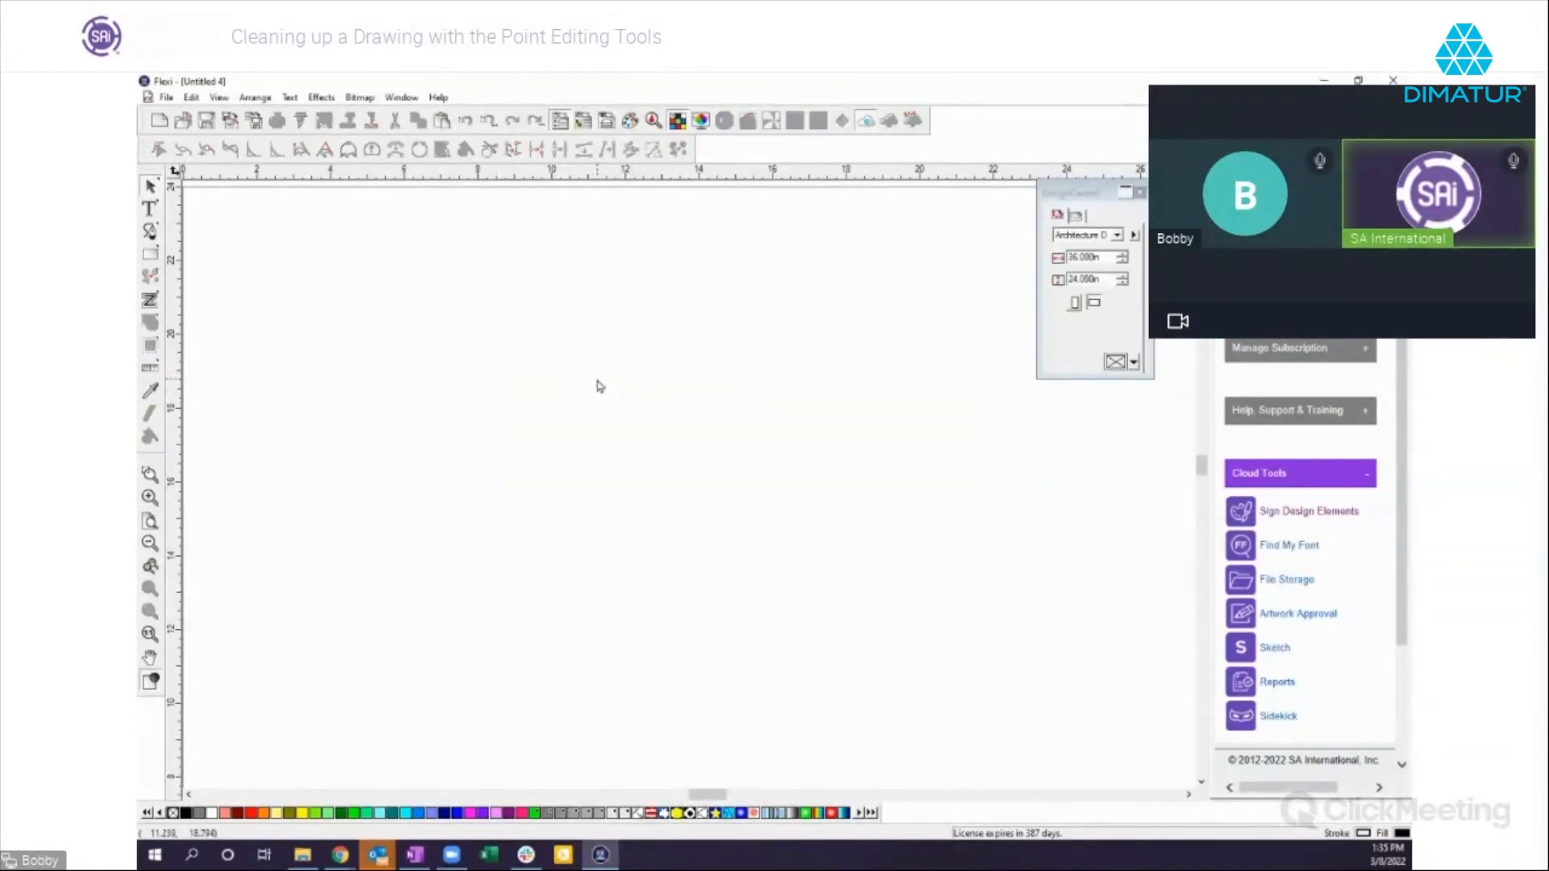
left_click(151, 522)
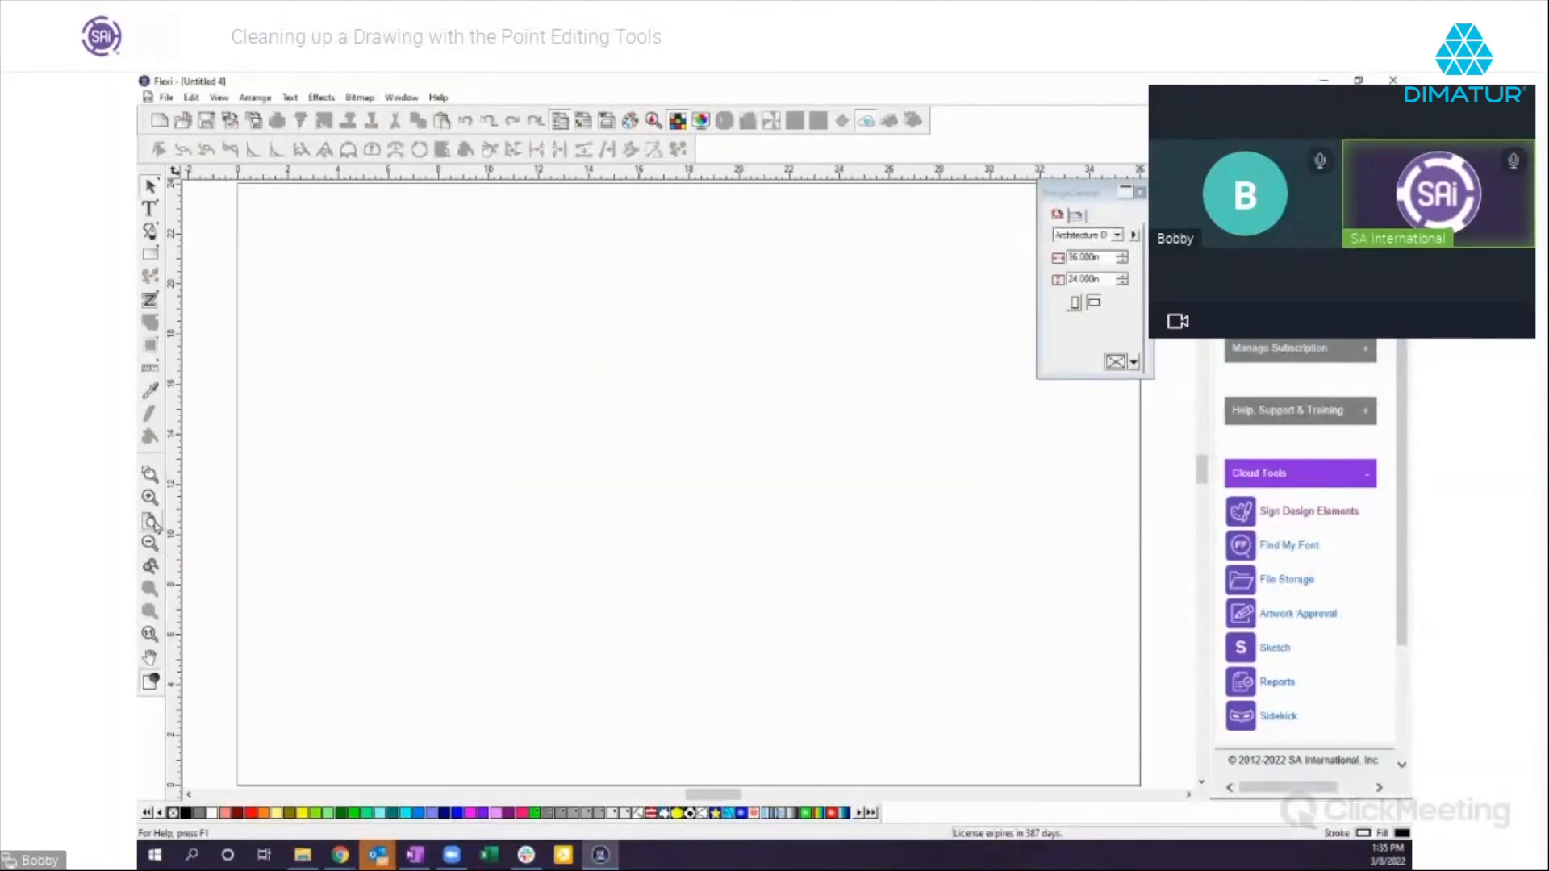